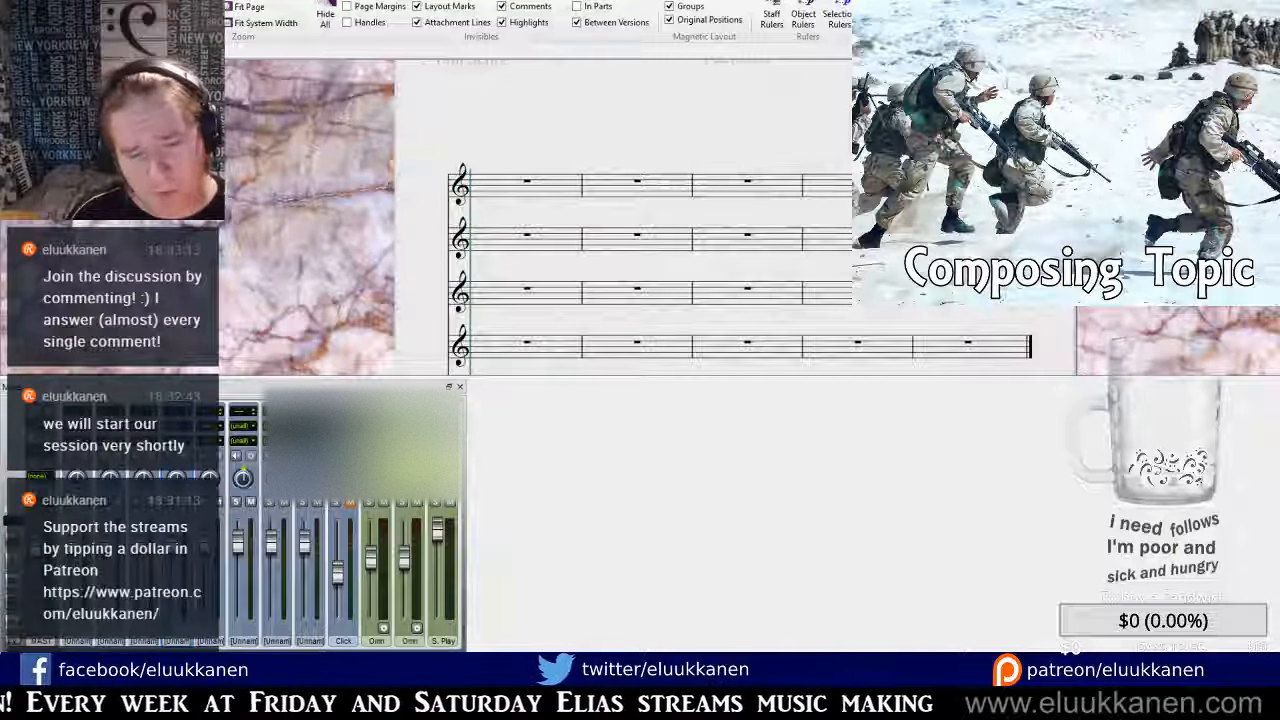
pyautogui.moveTo(379, 228); pyautogui.dragTo(395, 222)
pyautogui.click(460, 387)
pyautogui.moveTo(363, 303); pyautogui.dragTo(412, 366)
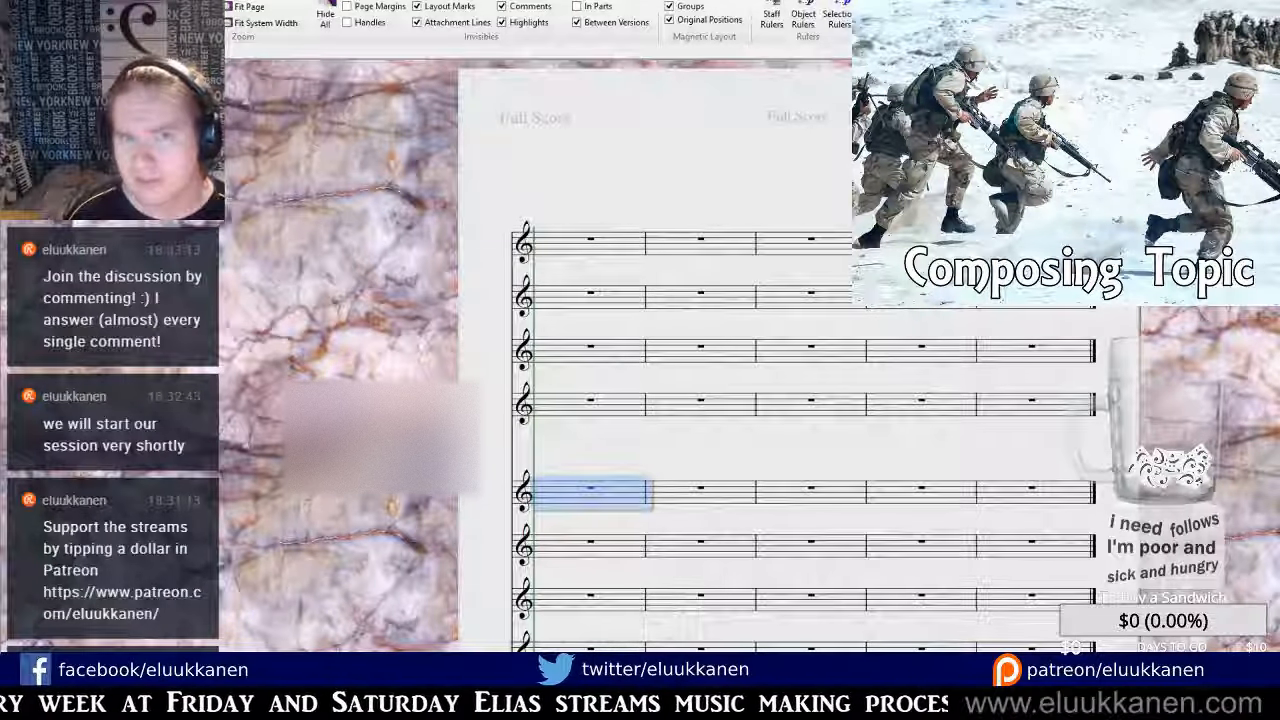
pyautogui.moveTo(560, 440); pyautogui.dragTo(415, 461)
pyautogui.click(240, 2)
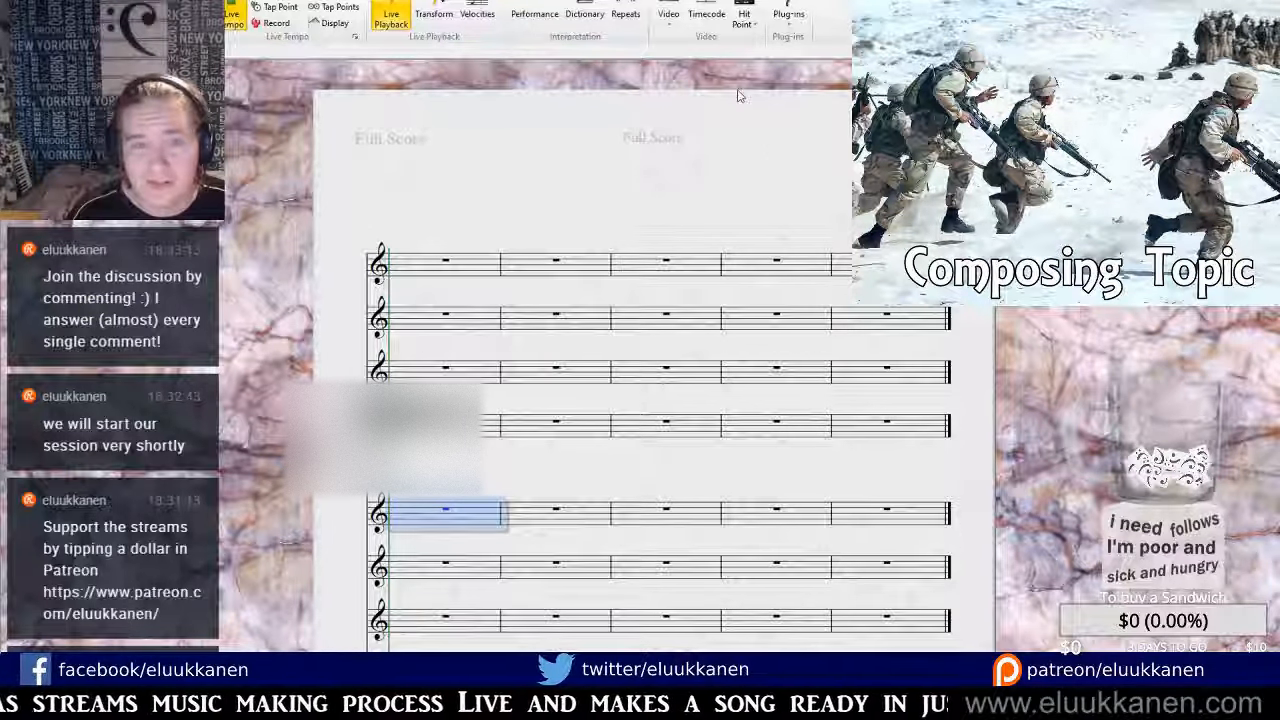
pyautogui.click(420, 1)
pyautogui.click(930, 12)
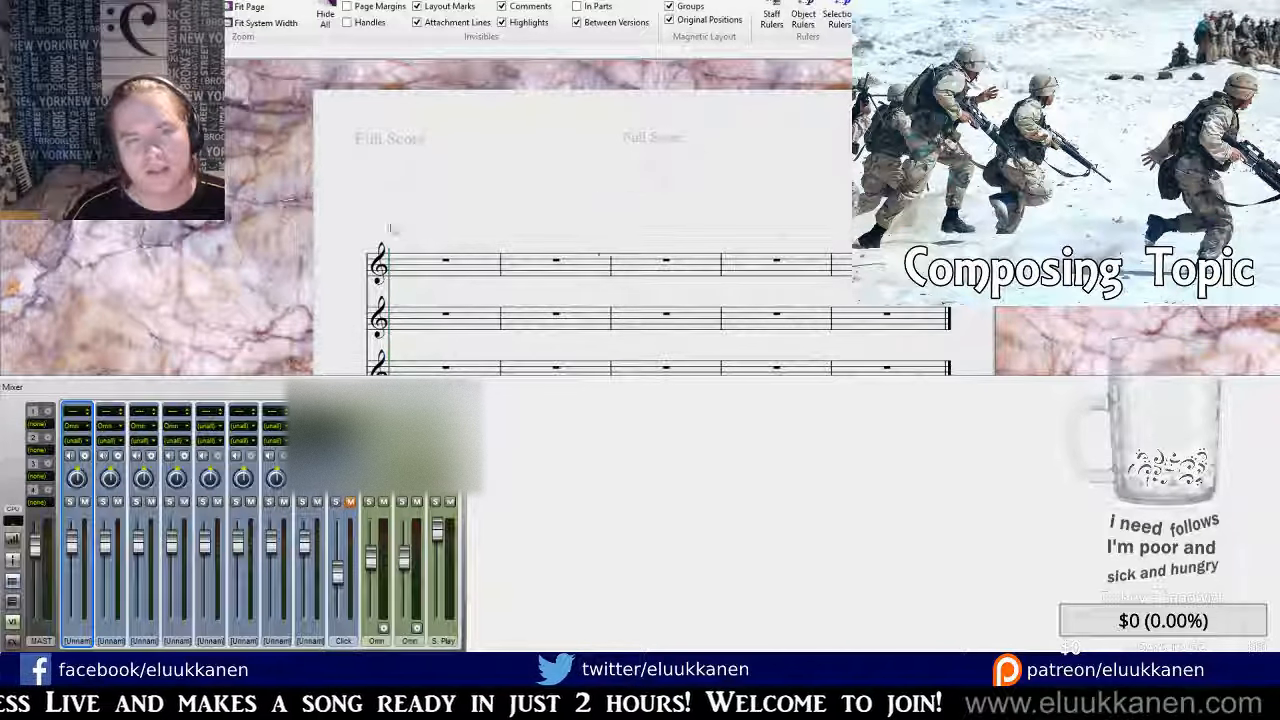
# Add a tempo marking of quarter note = 150 above the first bar of the top staff.
pyautogui.moveTo(390, 228); pyautogui.dragTo(442, 257)
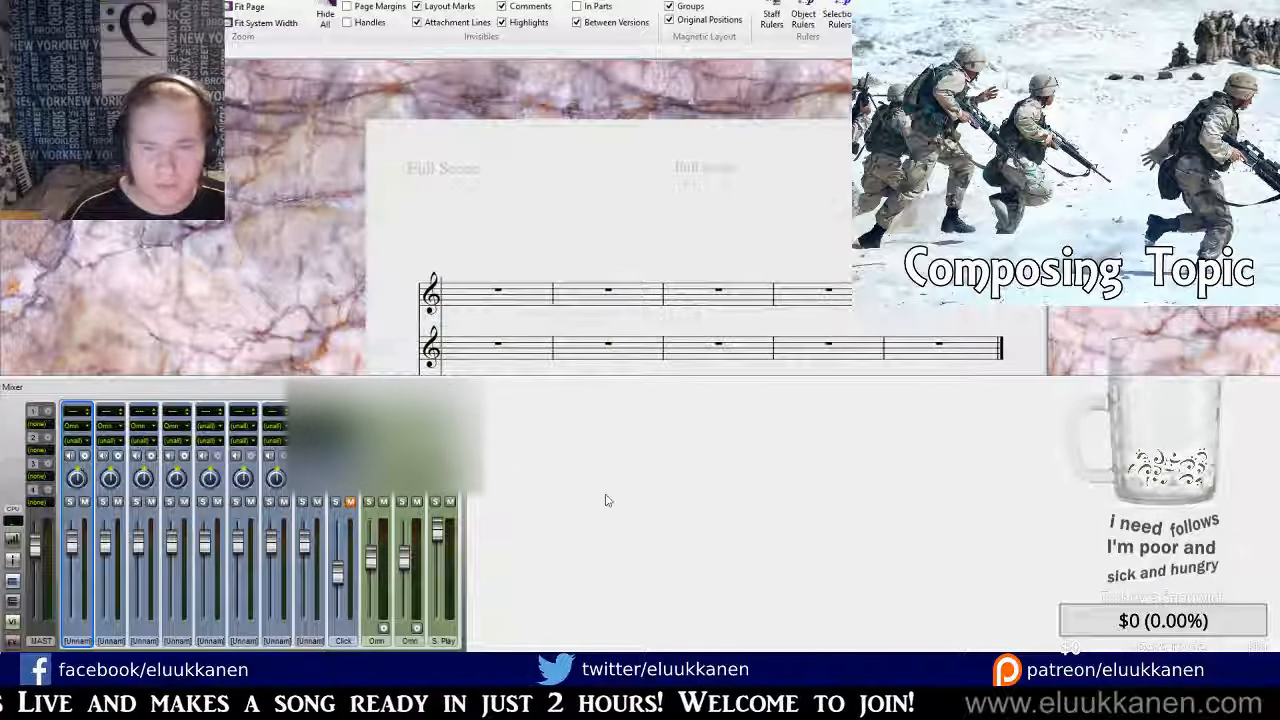
pyautogui.click(445, 264)
pyautogui.press('ctrl+KP_4')
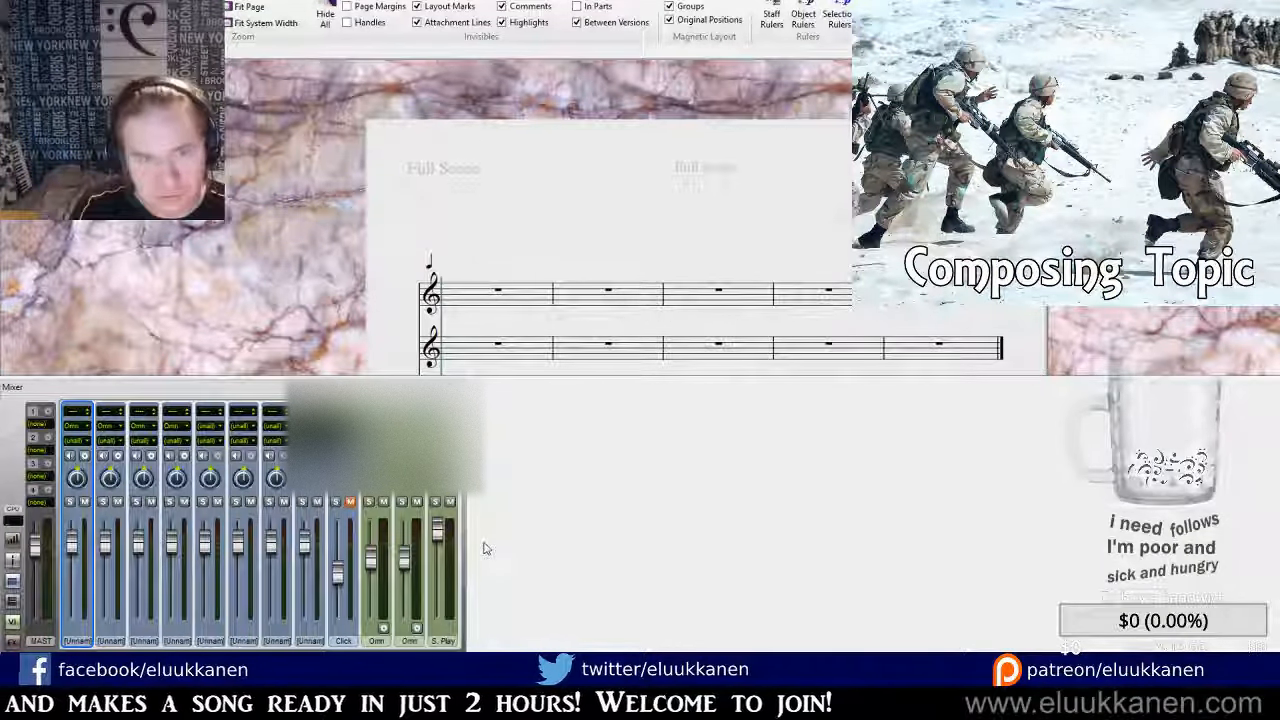
pyautogui.write('= 1')
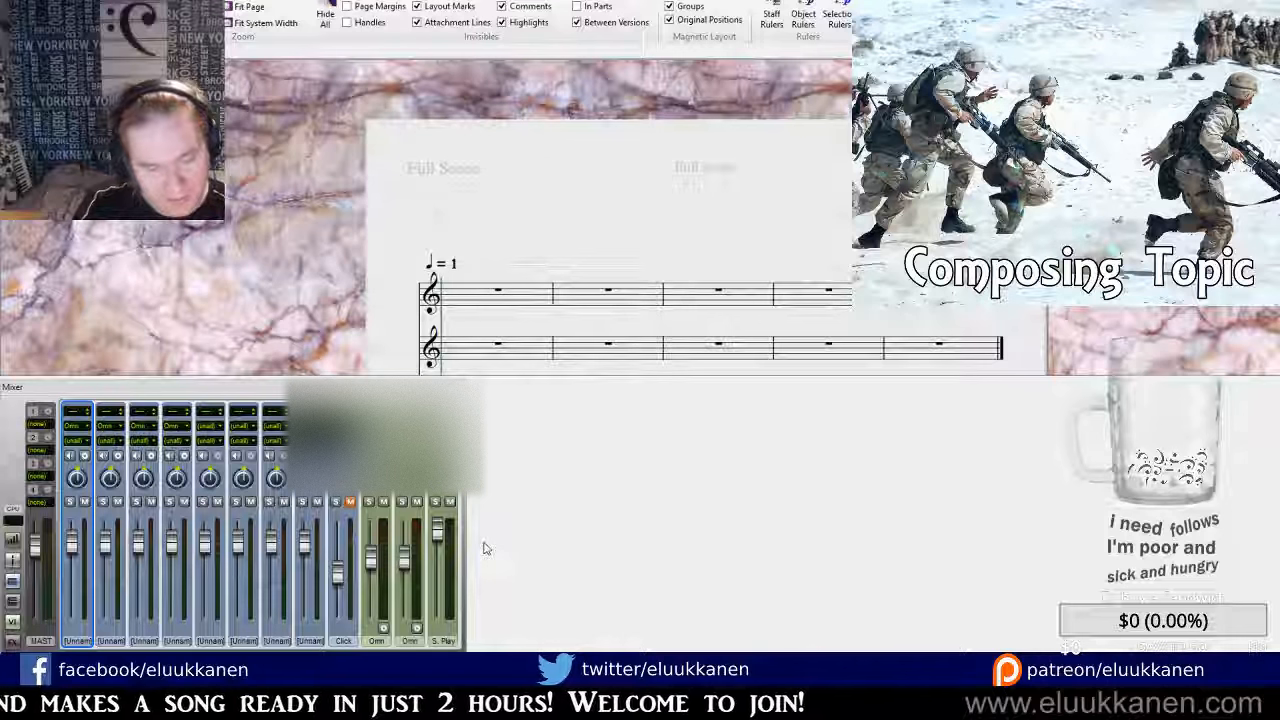
pyautogui.write('50')
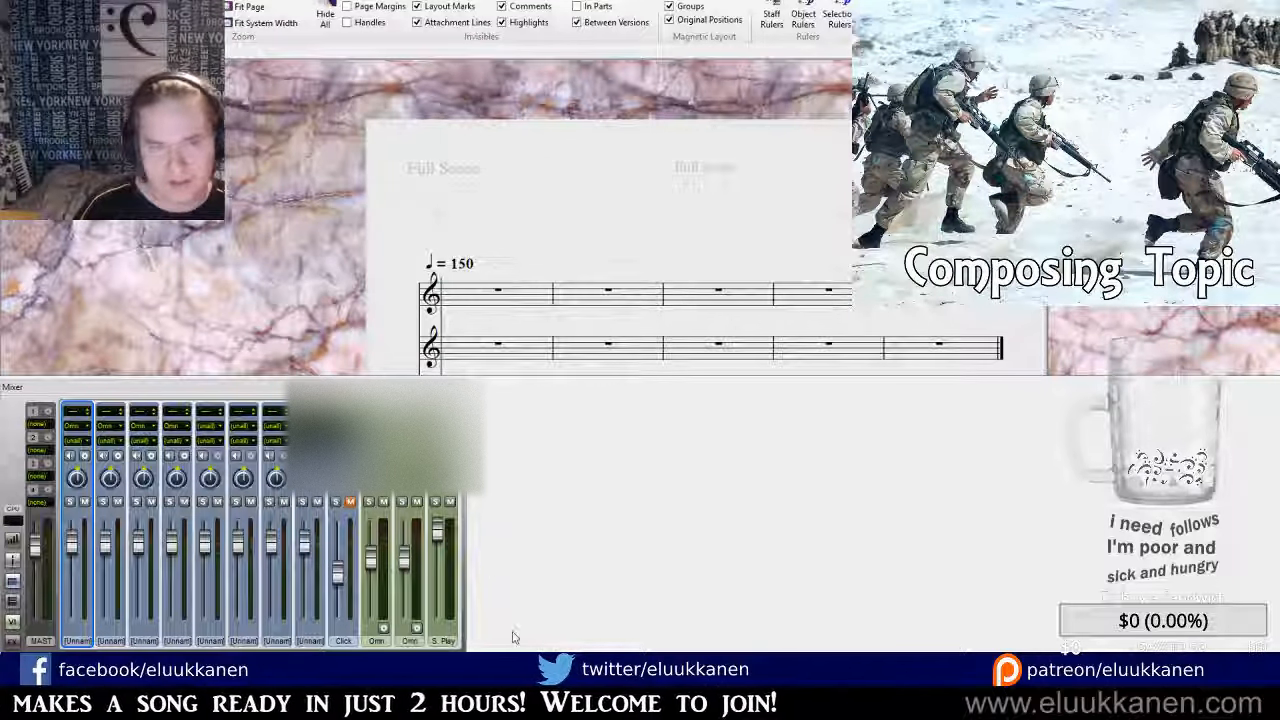
pyautogui.moveTo(531, 251); pyautogui.dragTo(523, 117)
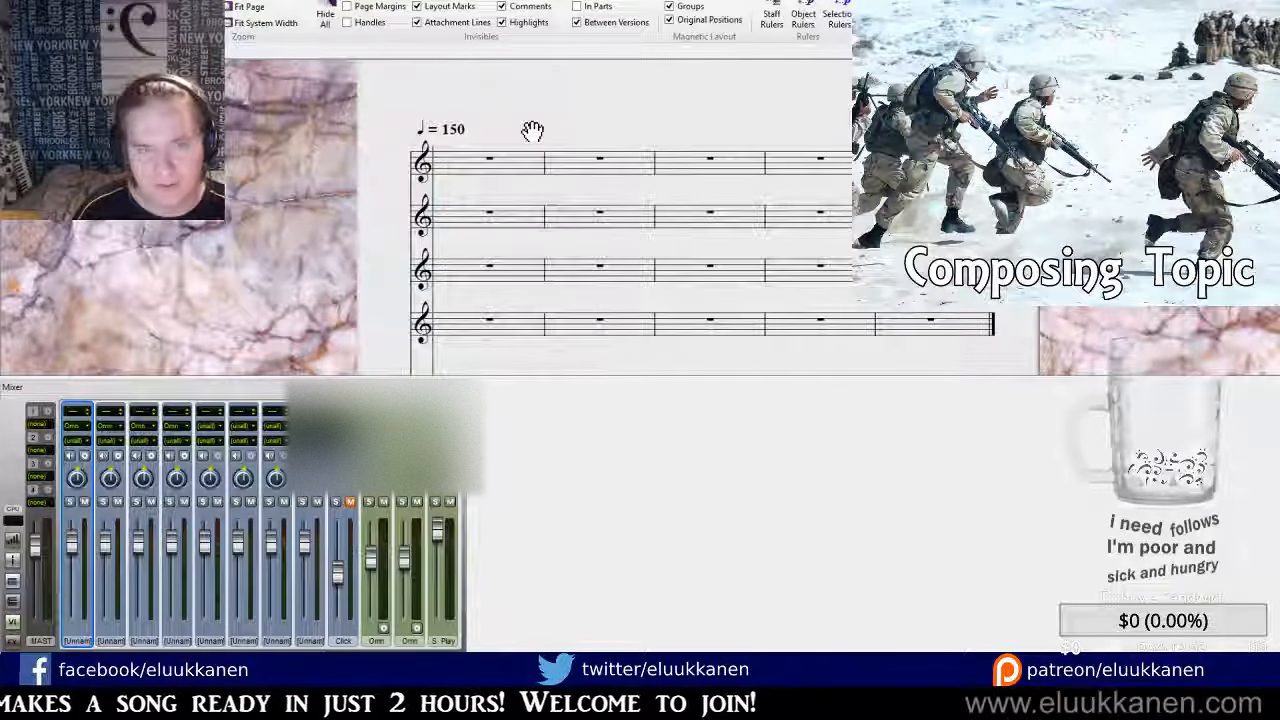
pyautogui.moveTo(506, 346); pyautogui.dragTo(508, 257)
pyautogui.click(497, 328)
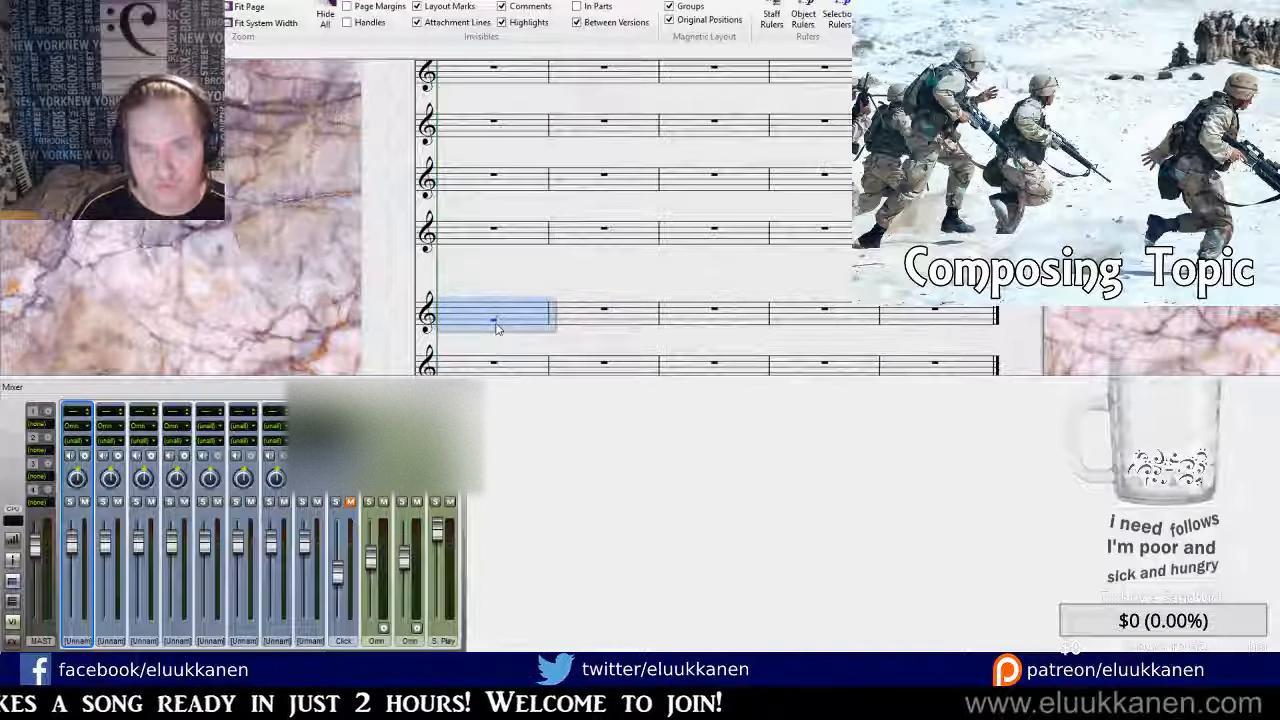
pyautogui.hotkey('ctrl', 'z')
pyautogui.hotkey('ctrl', 'z')
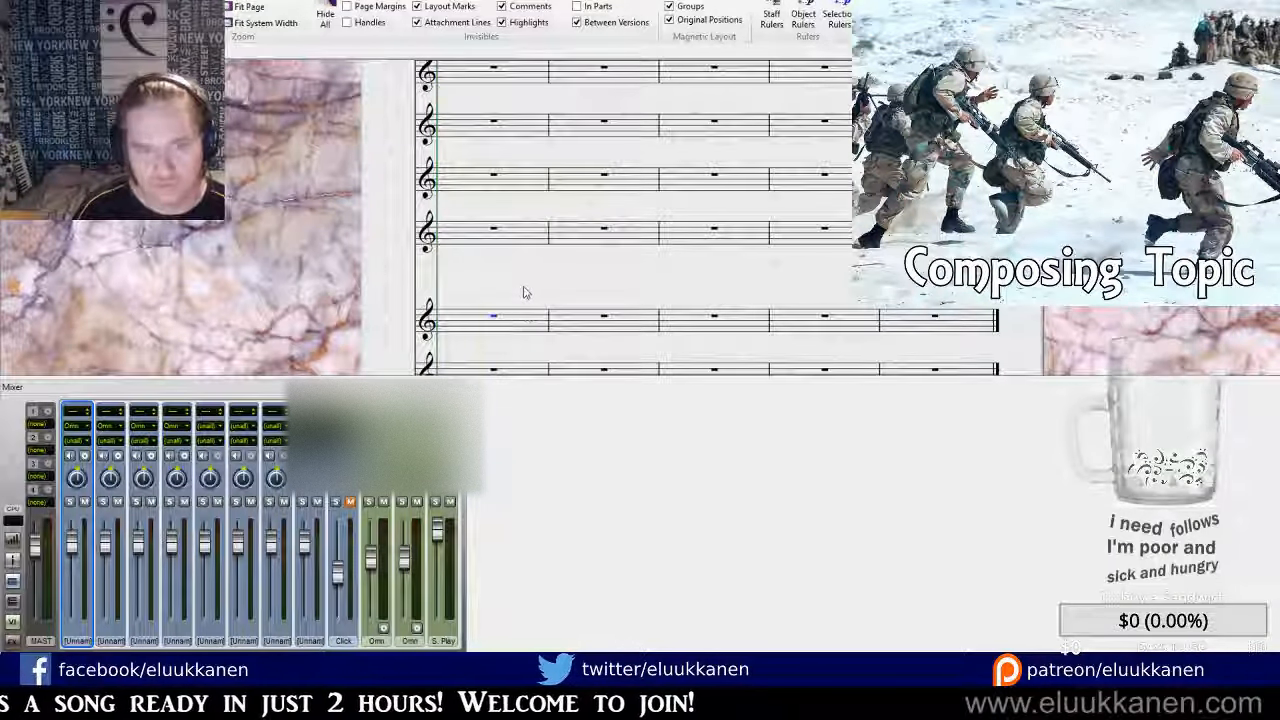
pyautogui.moveTo(516, 288); pyautogui.dragTo(495, 418)
pyautogui.moveTo(505, 338); pyautogui.dragTo(508, 373)
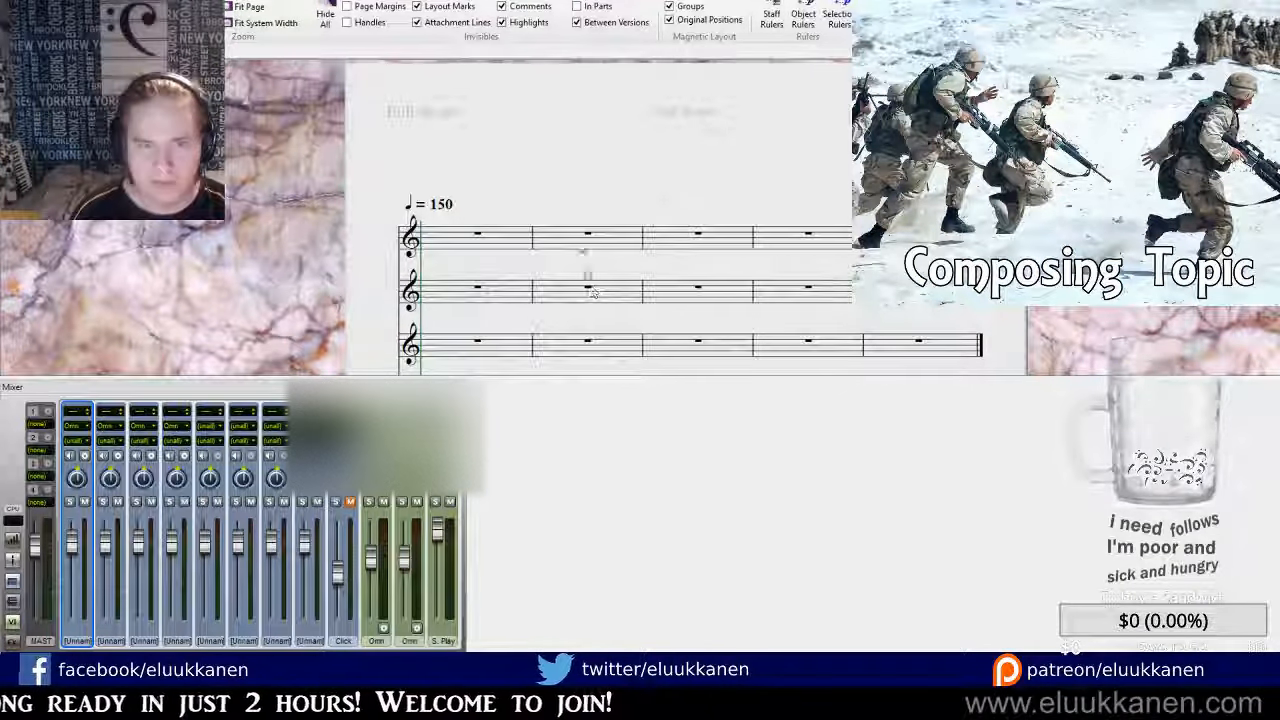
pyautogui.moveTo(592, 292); pyautogui.dragTo(608, 314)
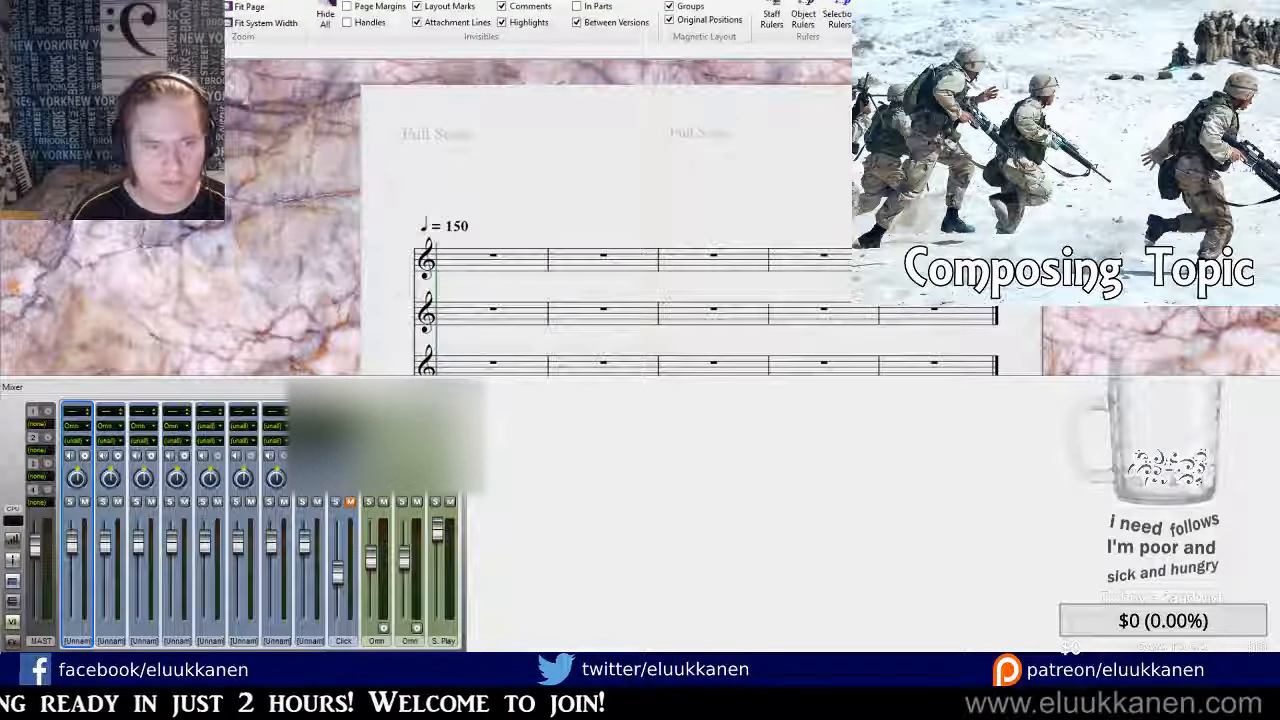
# Open the instrument plug-in of the first mixer channel and hide the mixer.
pyautogui.click(86, 458)
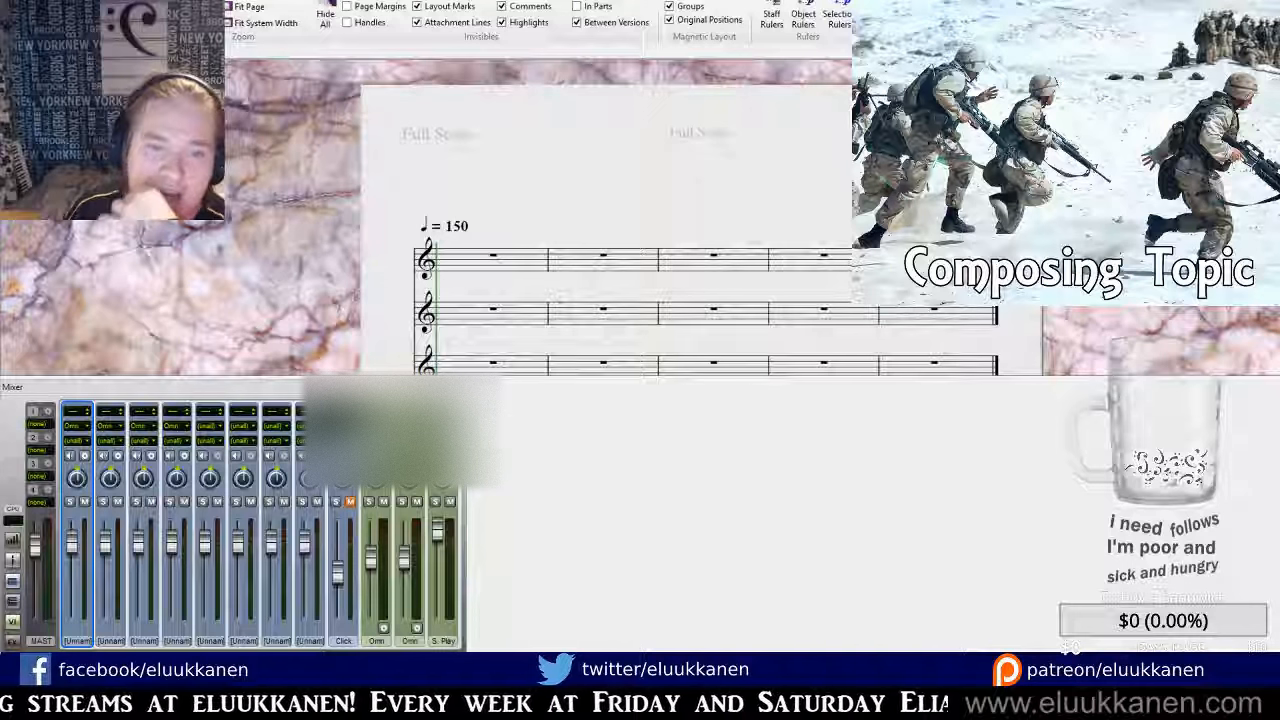
pyautogui.press('m')
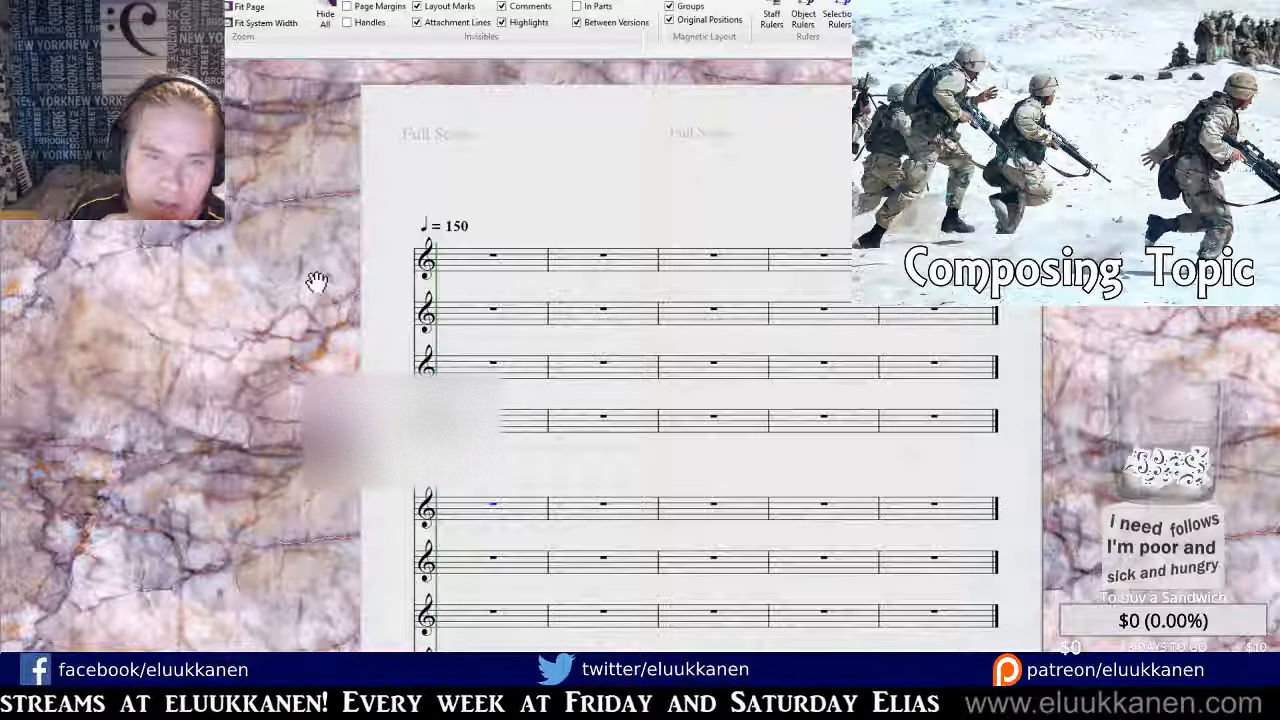
# Add three Percussion instruments at the top of the score, above the existing treble-clef staves.
pyautogui.moveTo(314, 281); pyautogui.dragTo(322, 368)
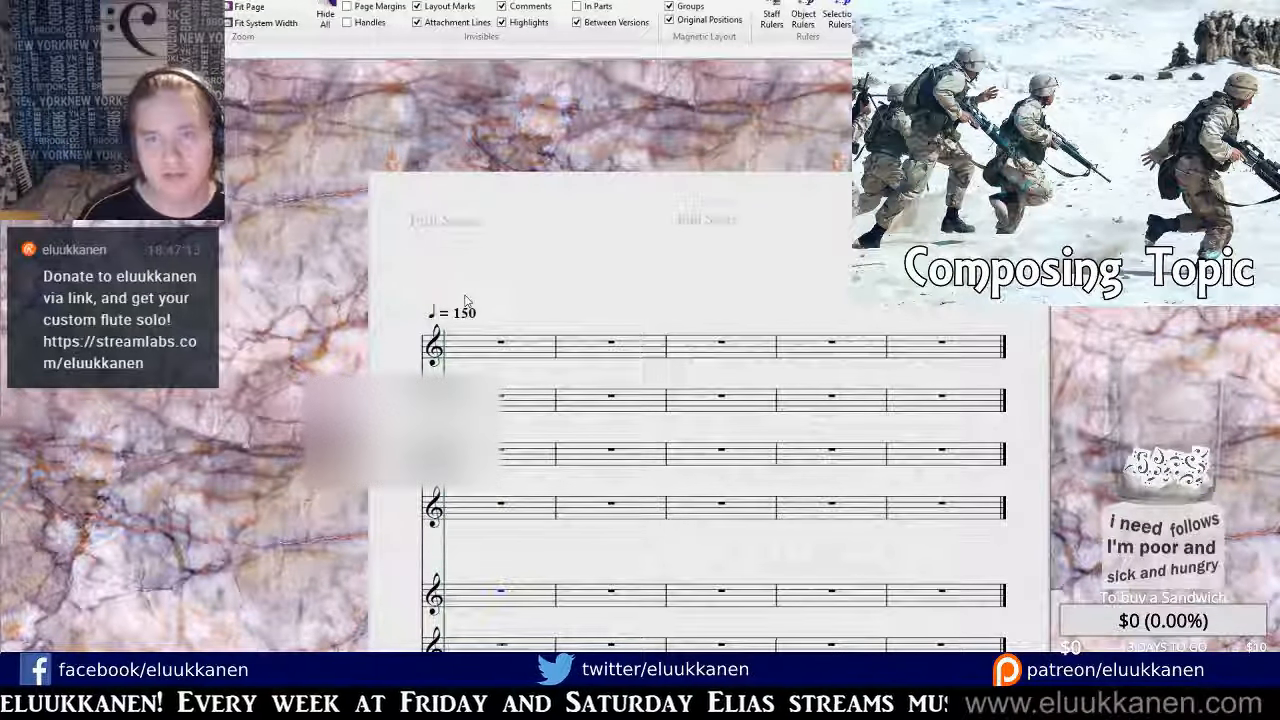
pyautogui.click(906, 494)
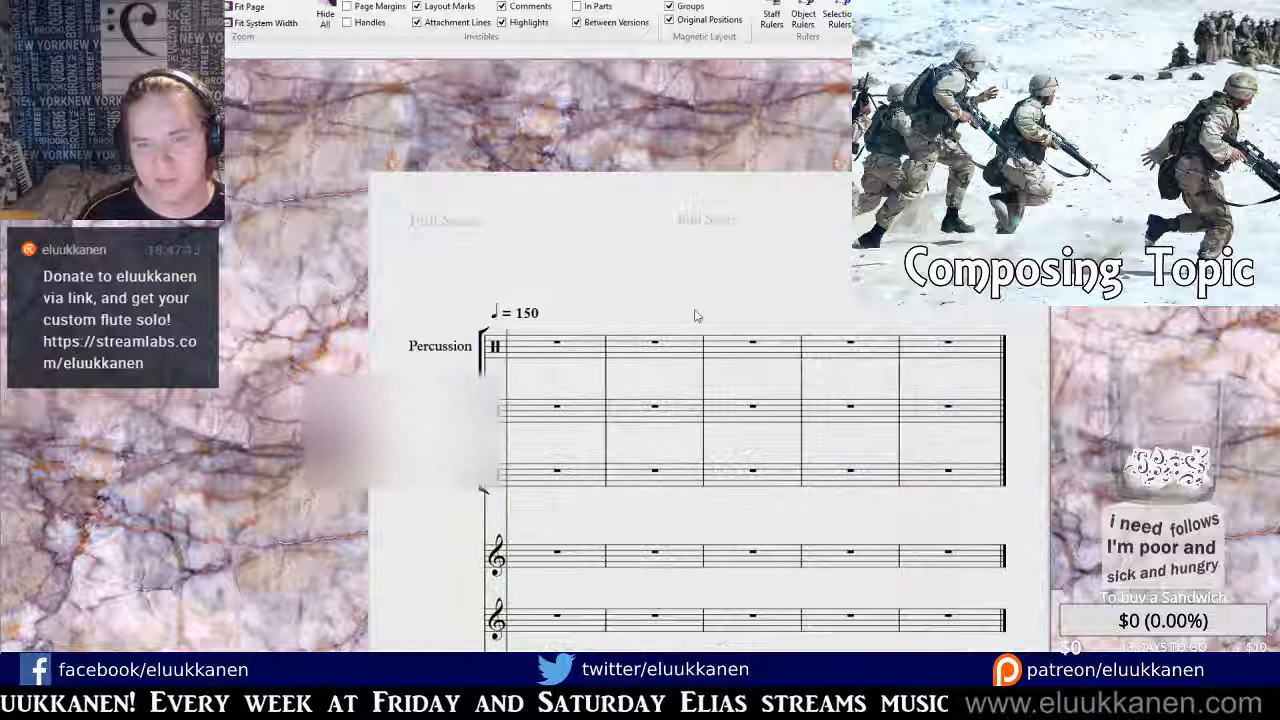
pyautogui.click(572, 468)
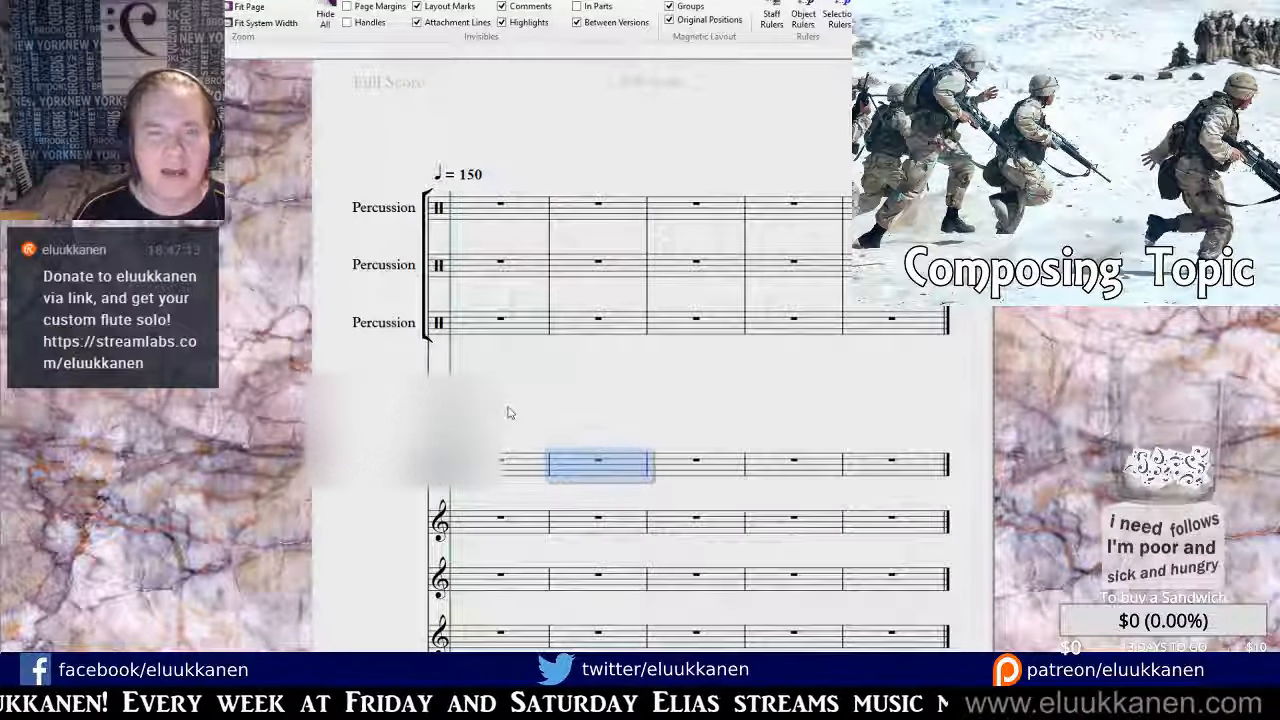
pyautogui.click(478, 284)
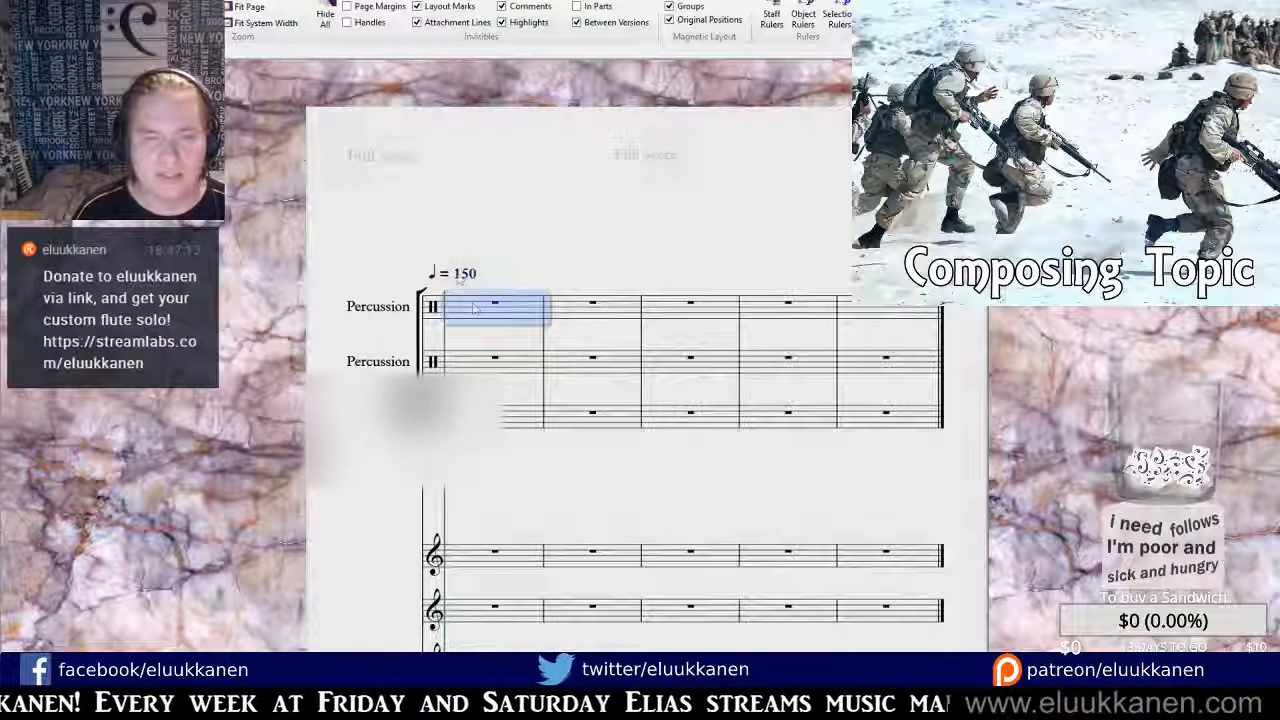
pyautogui.moveTo(464, 276); pyautogui.dragTo(542, 72)
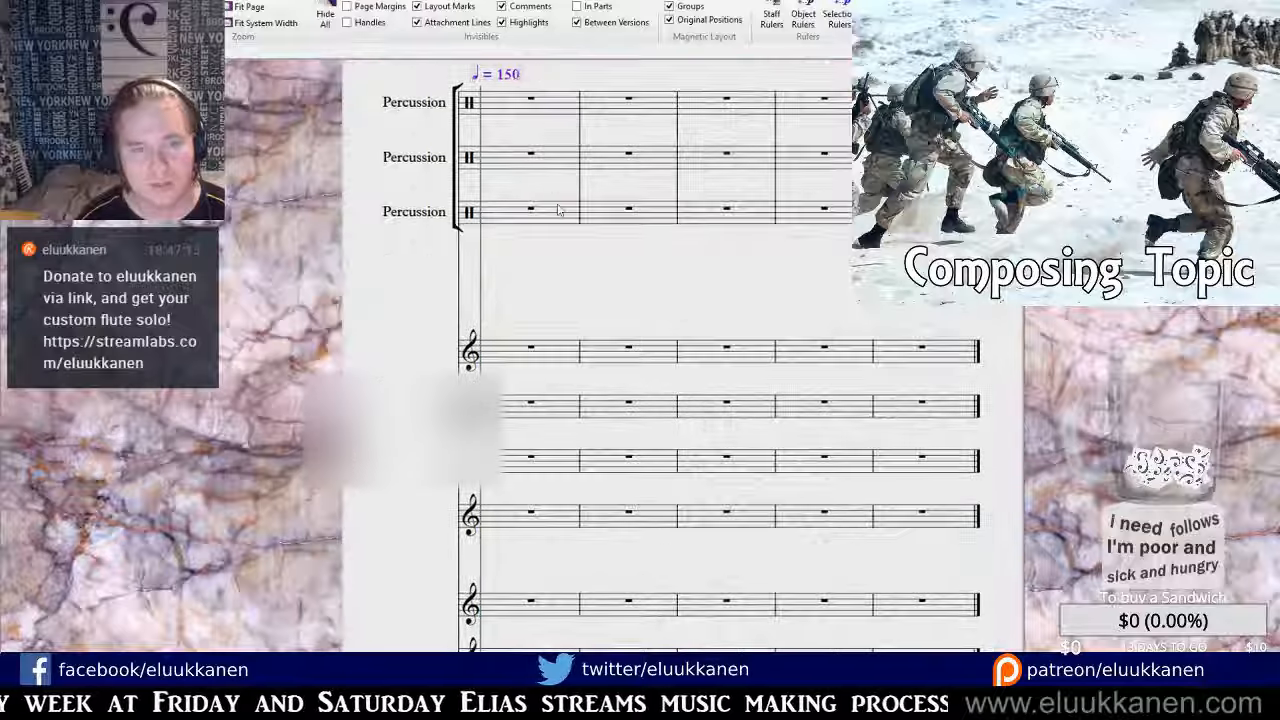
pyautogui.moveTo(551, 260); pyautogui.dragTo(600, 496)
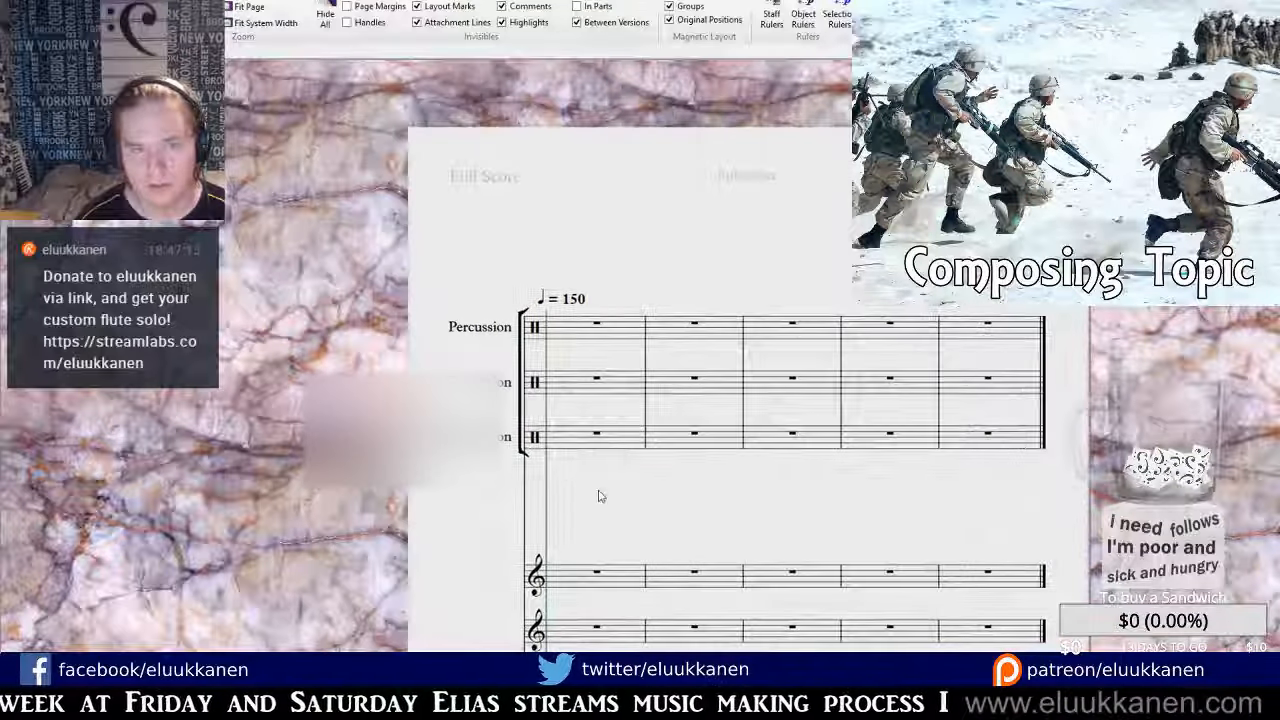
# Enter four quarter notes, F, G, high F and A, in the first bar of the top Percussion staff.
pyautogui.click(554, 337)
pyautogui.click(594, 334)
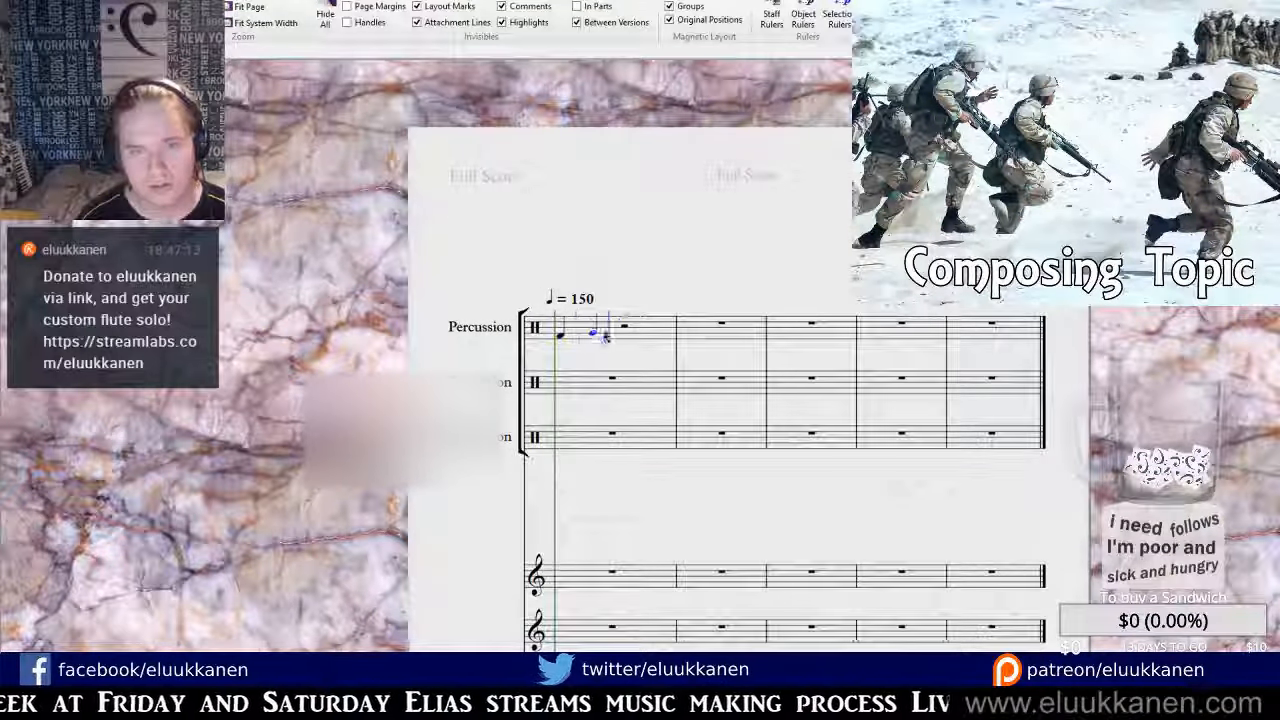
pyautogui.click(623, 318)
pyautogui.click(656, 330)
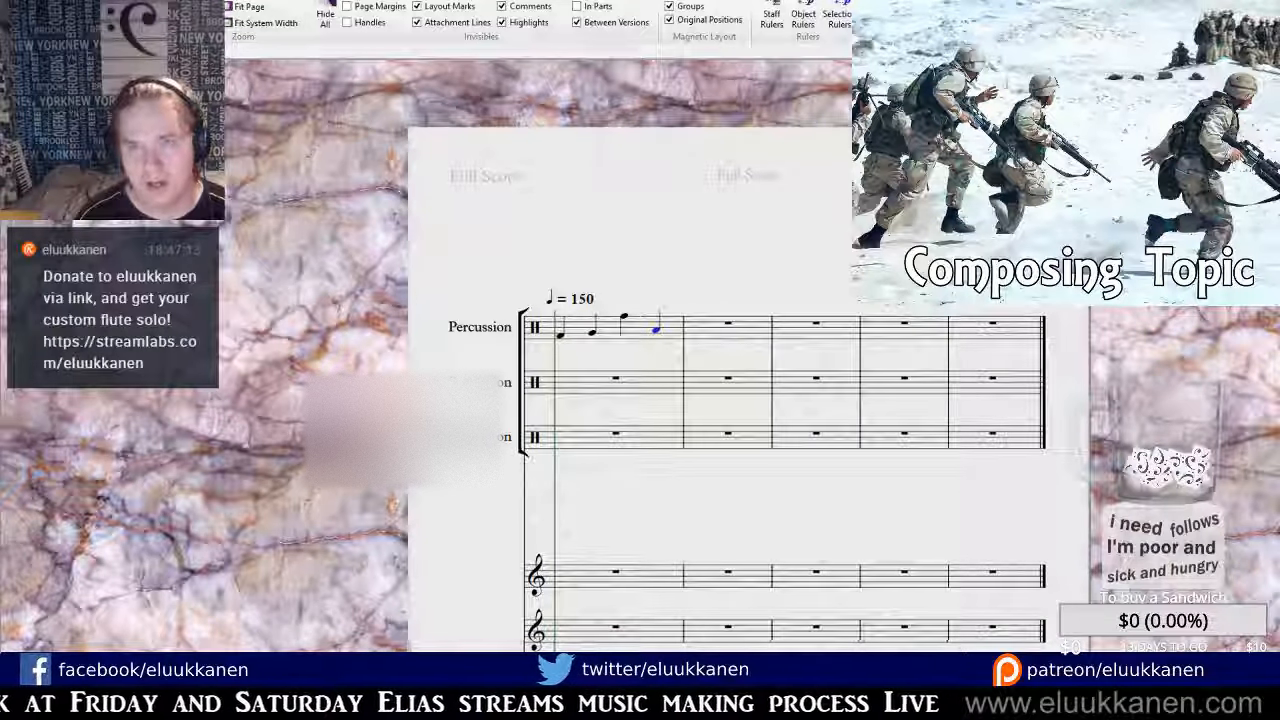
# Show the mixer and set the playback device of the three Percussion channels to Sibelius Player.
pyautogui.press('m')
pyautogui.press('m')
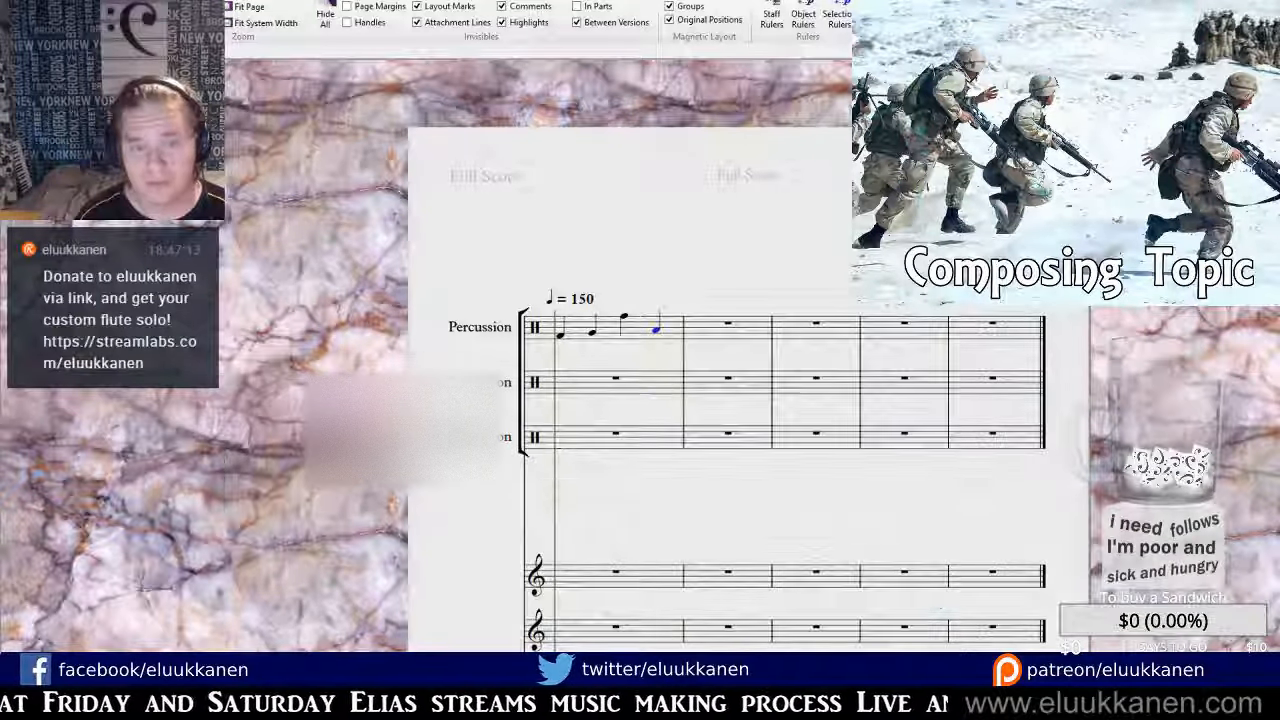
pyautogui.press('m')
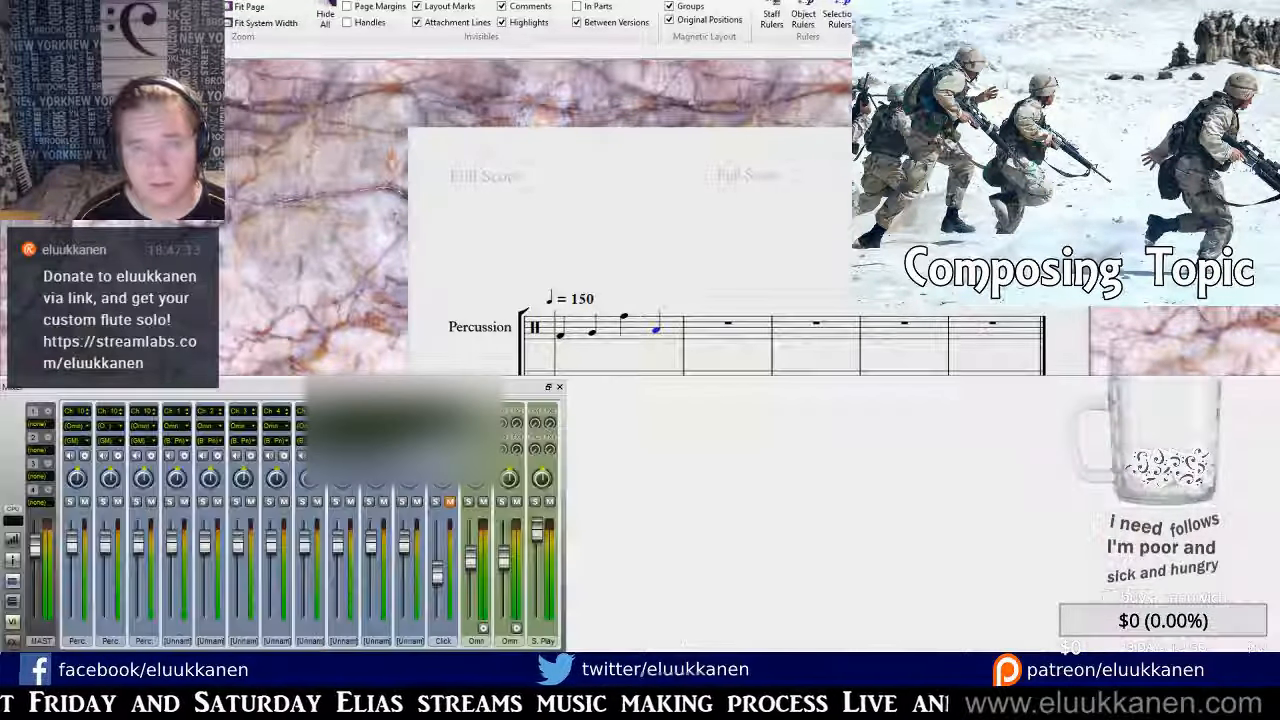
pyautogui.click(84, 428)
pyautogui.click(127, 452)
pyautogui.click(116, 428)
pyautogui.click(154, 454)
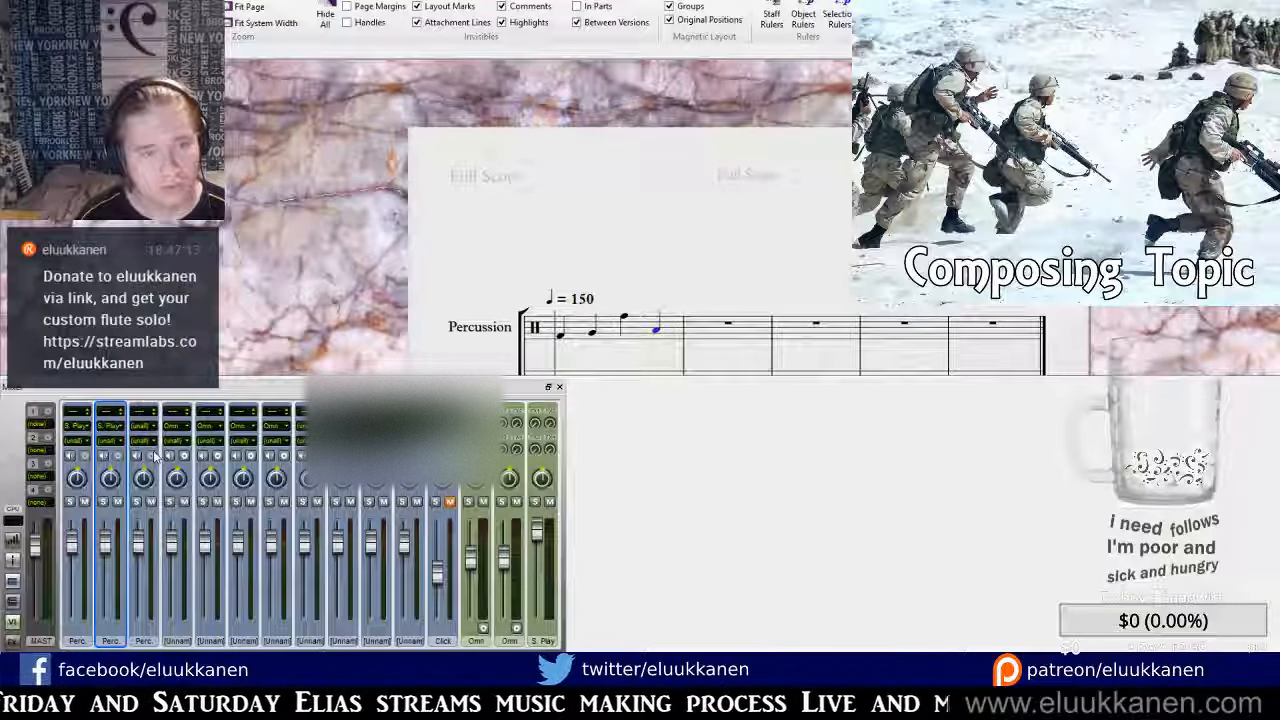
pyautogui.click(149, 428)
pyautogui.click(174, 454)
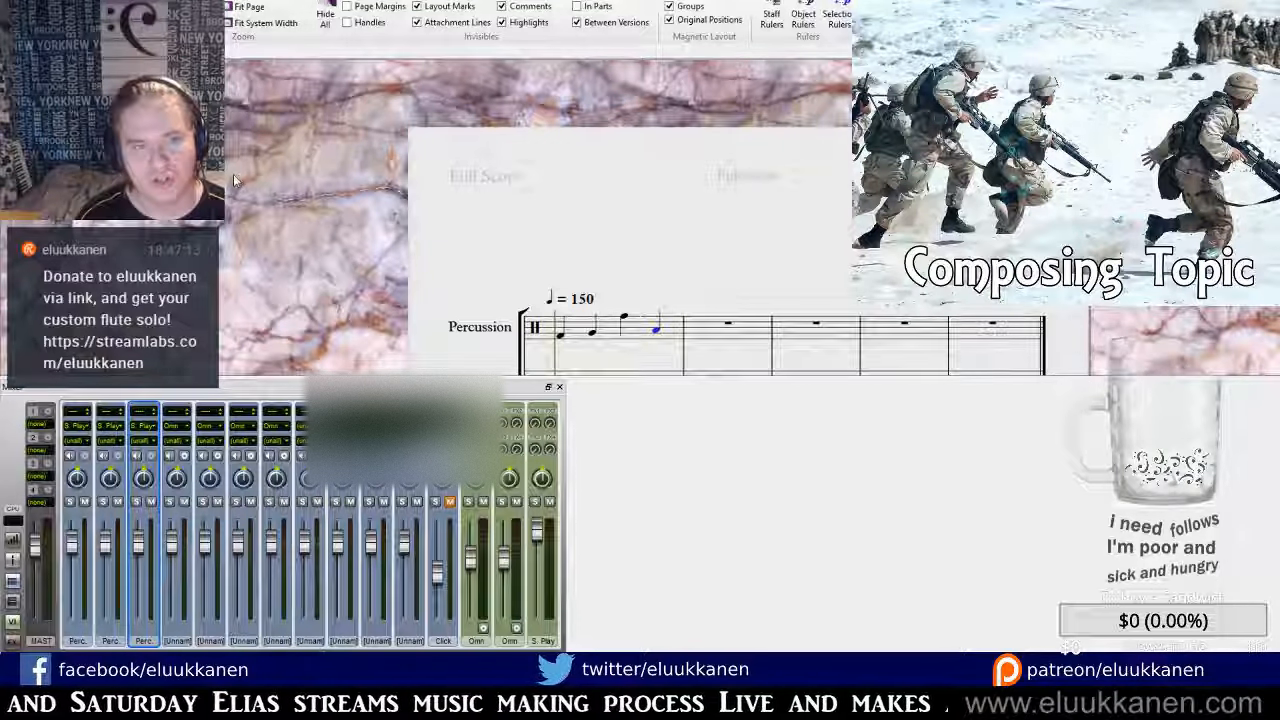
# Choose sound sets for the Percussion channels in the mixer and close the mixer.
pyautogui.click(233, 174)
pyautogui.click(119, 441)
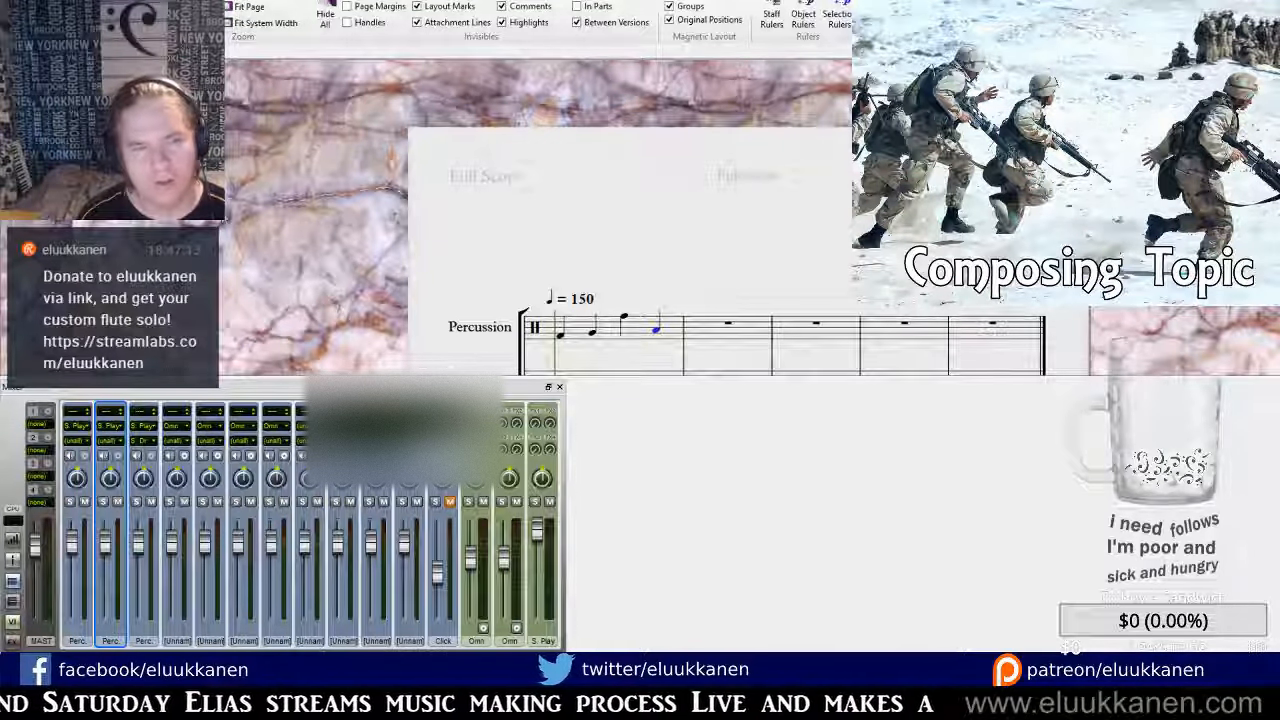
pyautogui.click(80, 443)
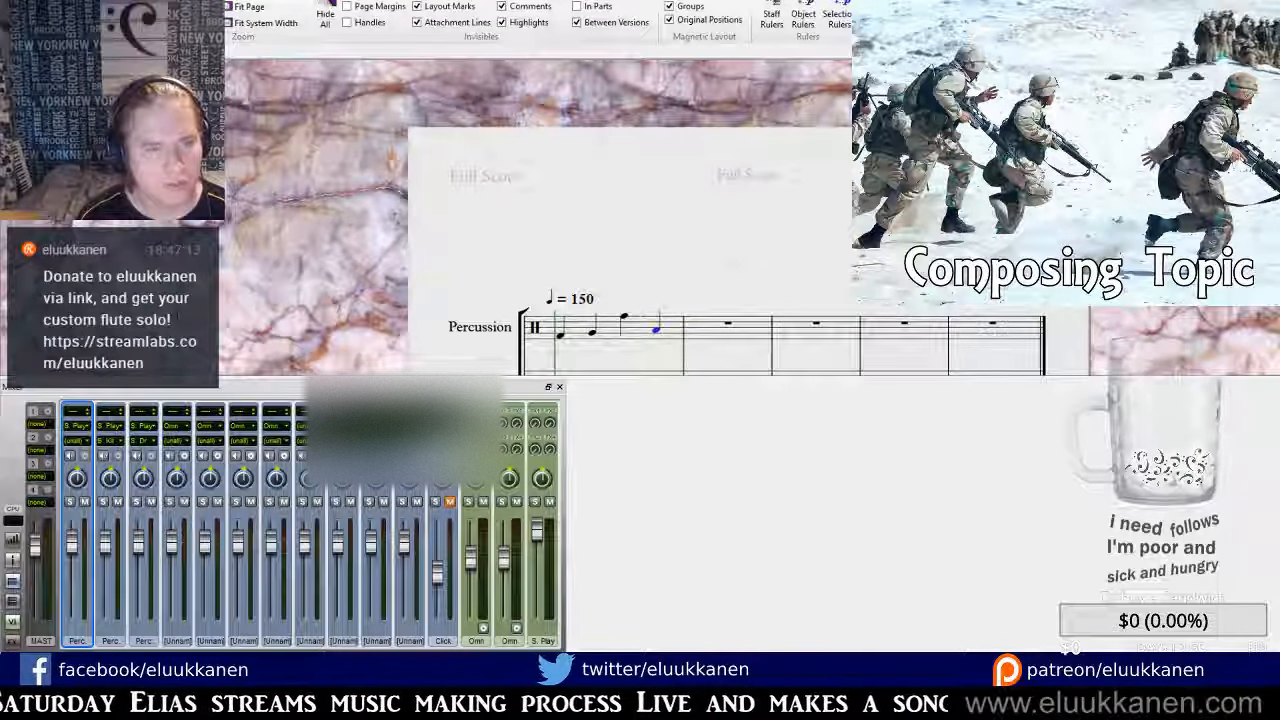
pyautogui.click(559, 386)
# Shorten the third Percussion note to an eighth note and replace the eighth rest after it with an F.
pyautogui.moveTo(478, 481); pyautogui.dragTo(438, 413)
pyautogui.click(584, 249)
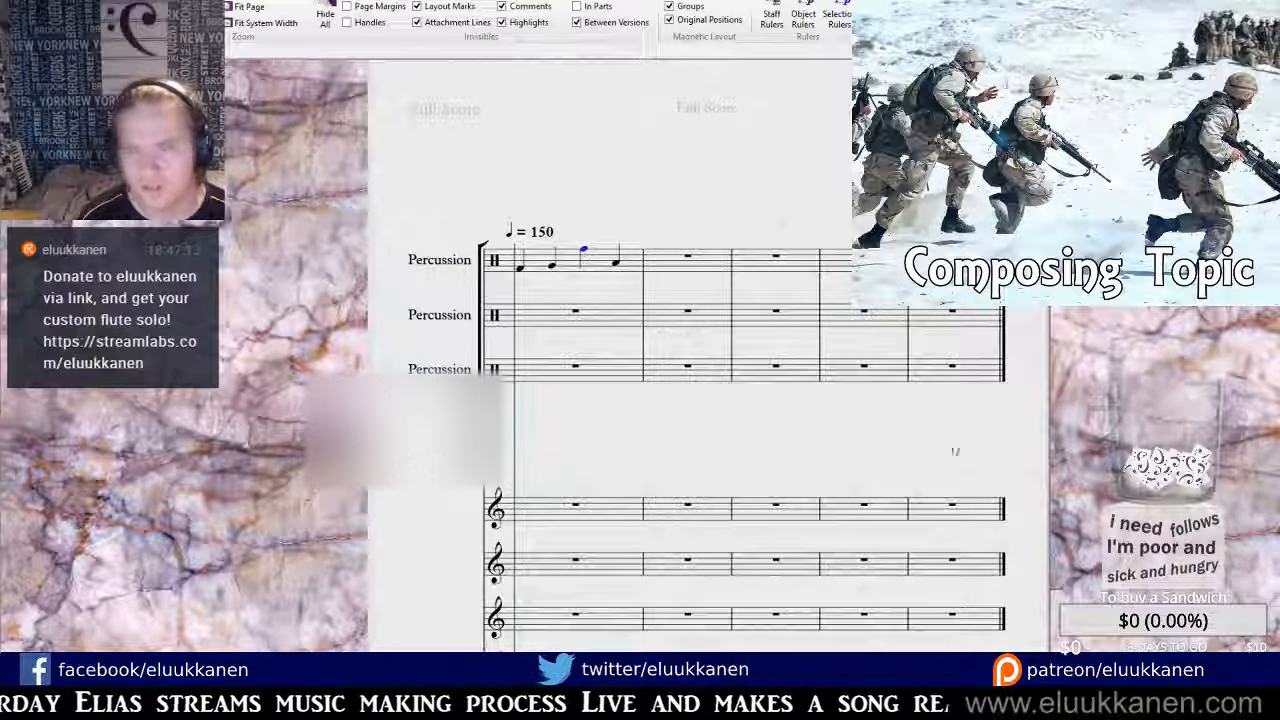
pyautogui.press('3')
pyautogui.click(604, 267)
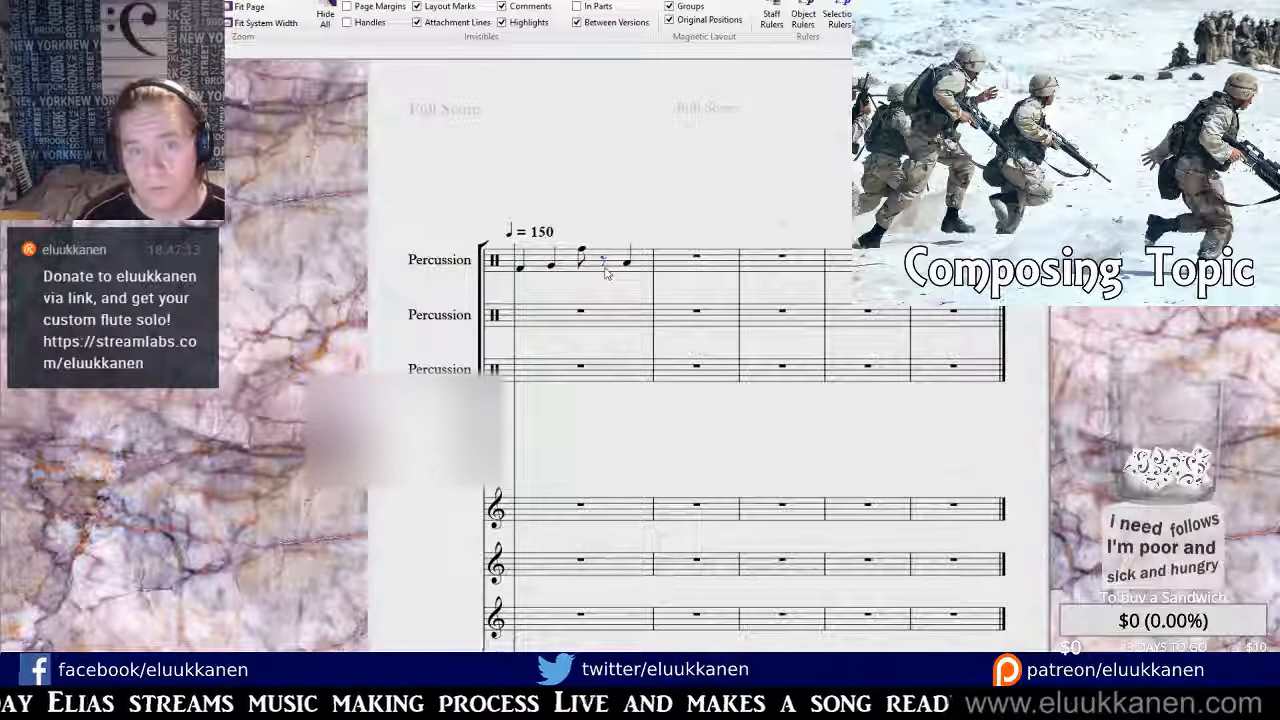
pyautogui.press('f')
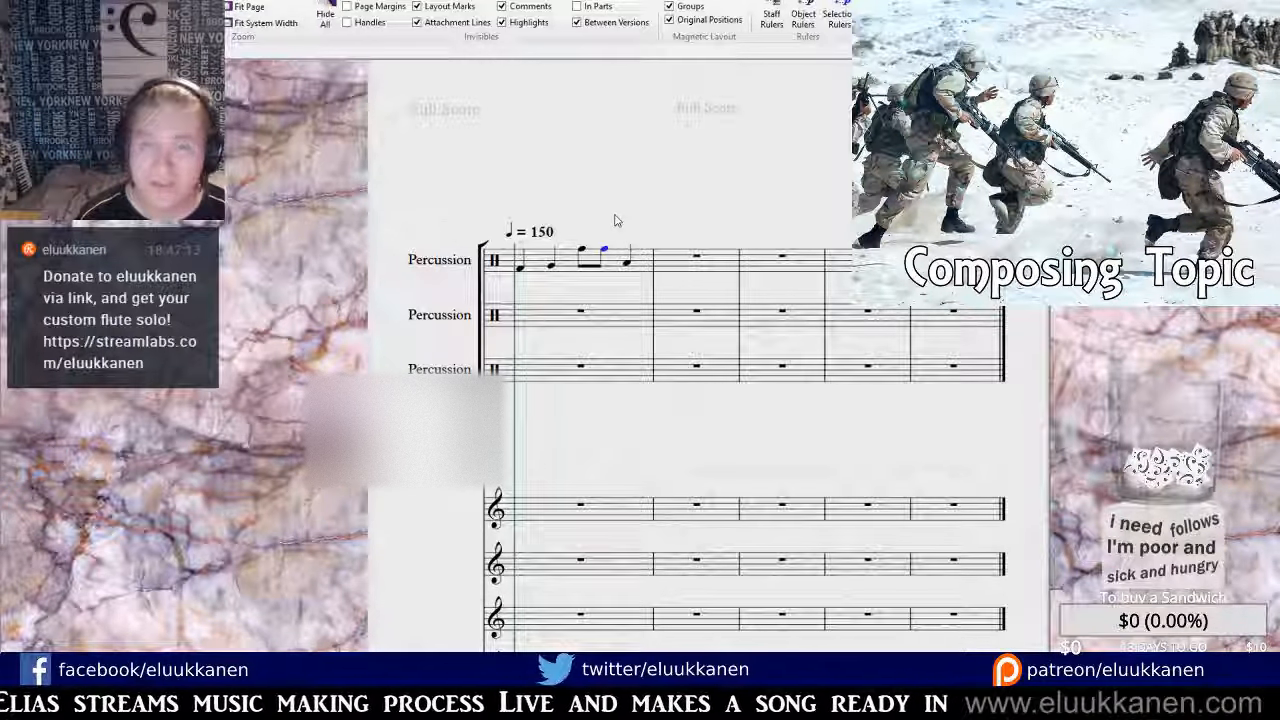
# Change the pitch of both beamed eighth notes in the top Percussion staff to the high E.
pyautogui.press('a')
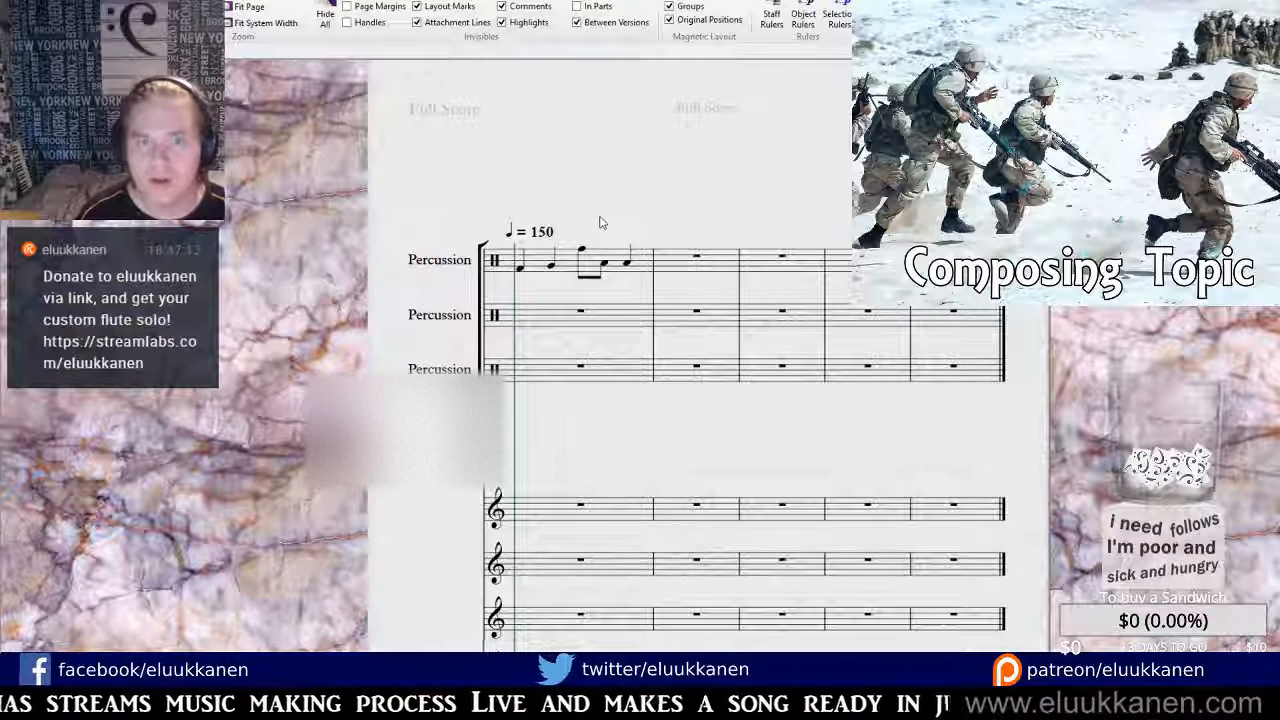
pyautogui.moveTo(604, 263); pyautogui.dragTo(604, 251)
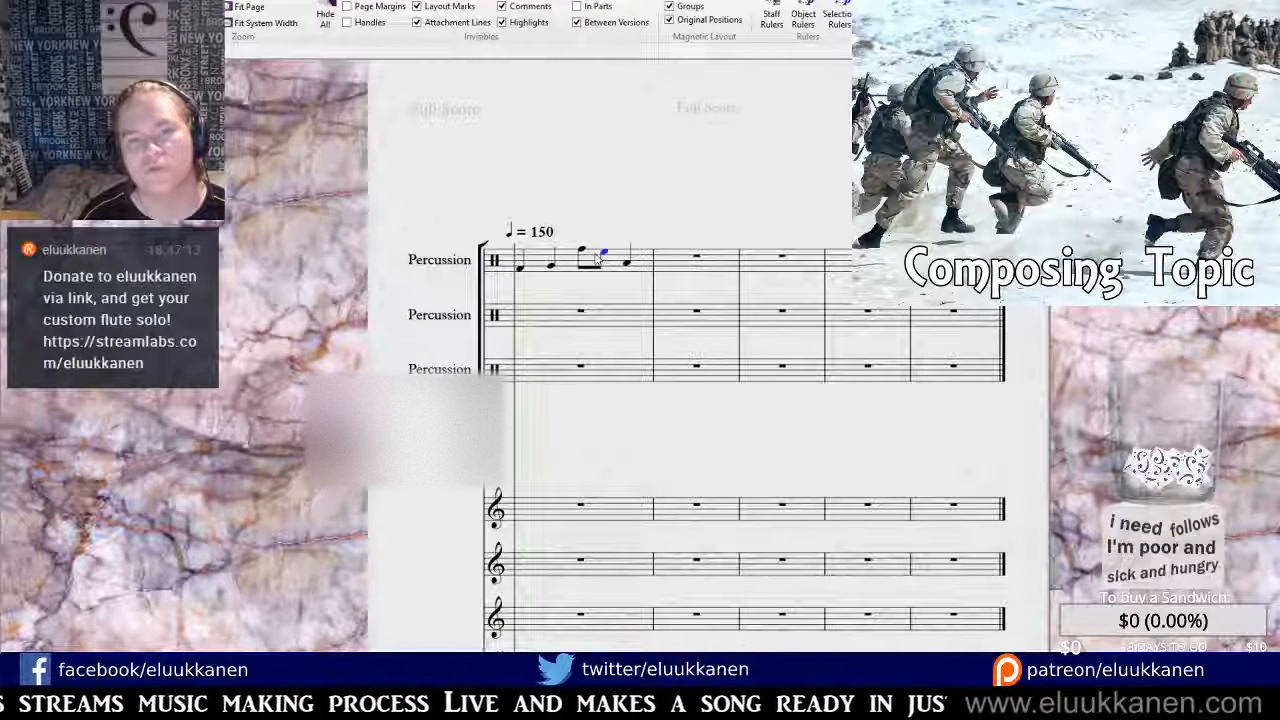
pyautogui.click(582, 253)
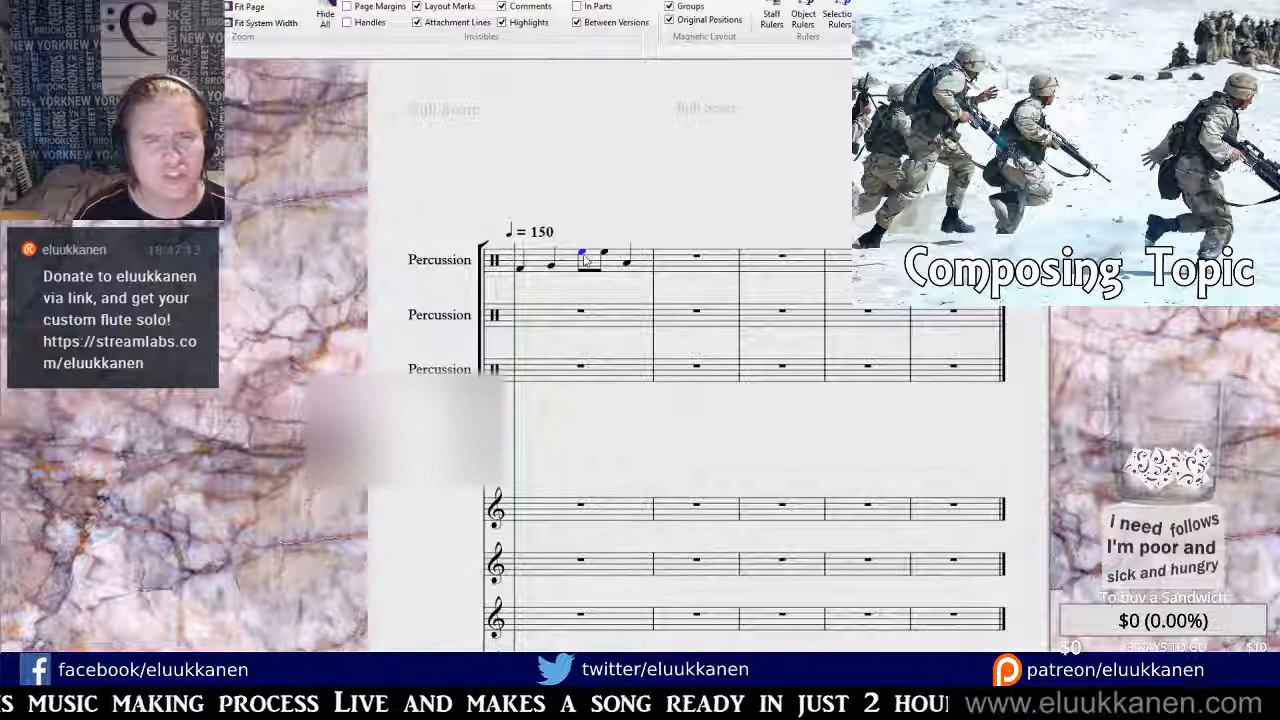
pyautogui.moveTo(600, 446); pyautogui.dragTo(579, 499)
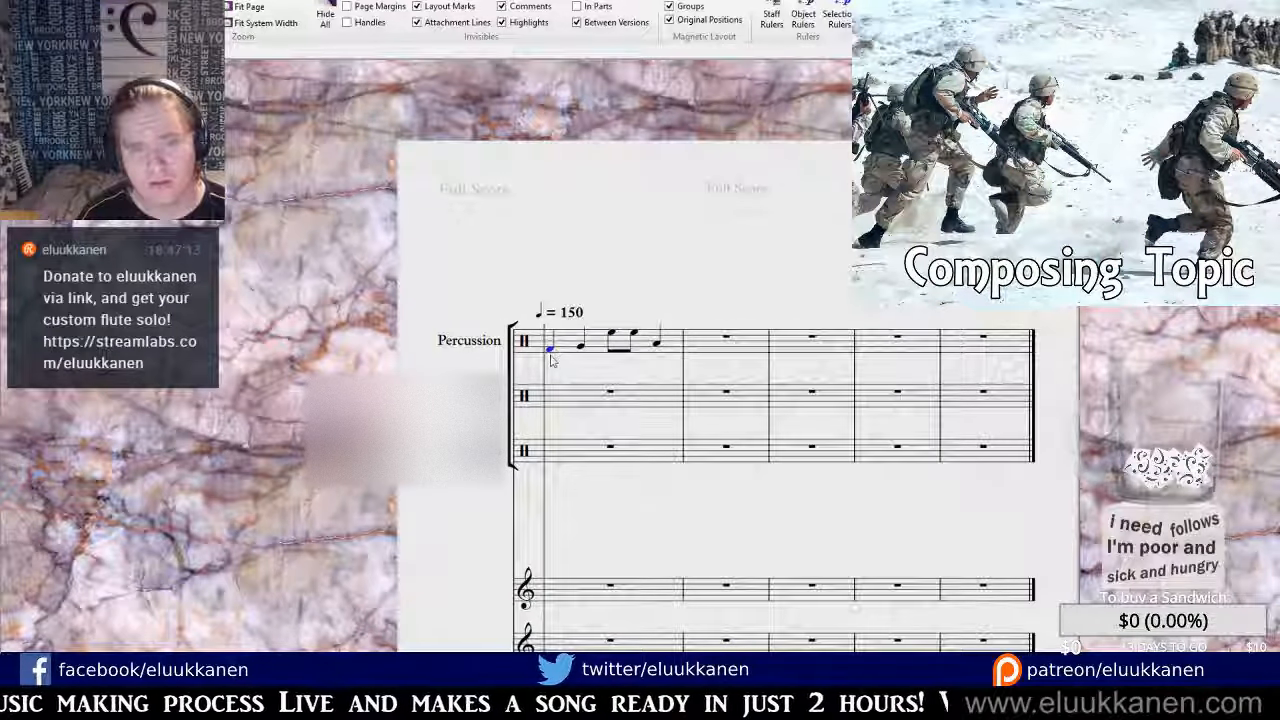
# Lower the top Percussion staff's first note below the staff and add a quarter note on beat one of the other two Percussion staves.
pyautogui.moveTo(551, 350); pyautogui.dragTo(553, 361)
pyautogui.click(597, 390)
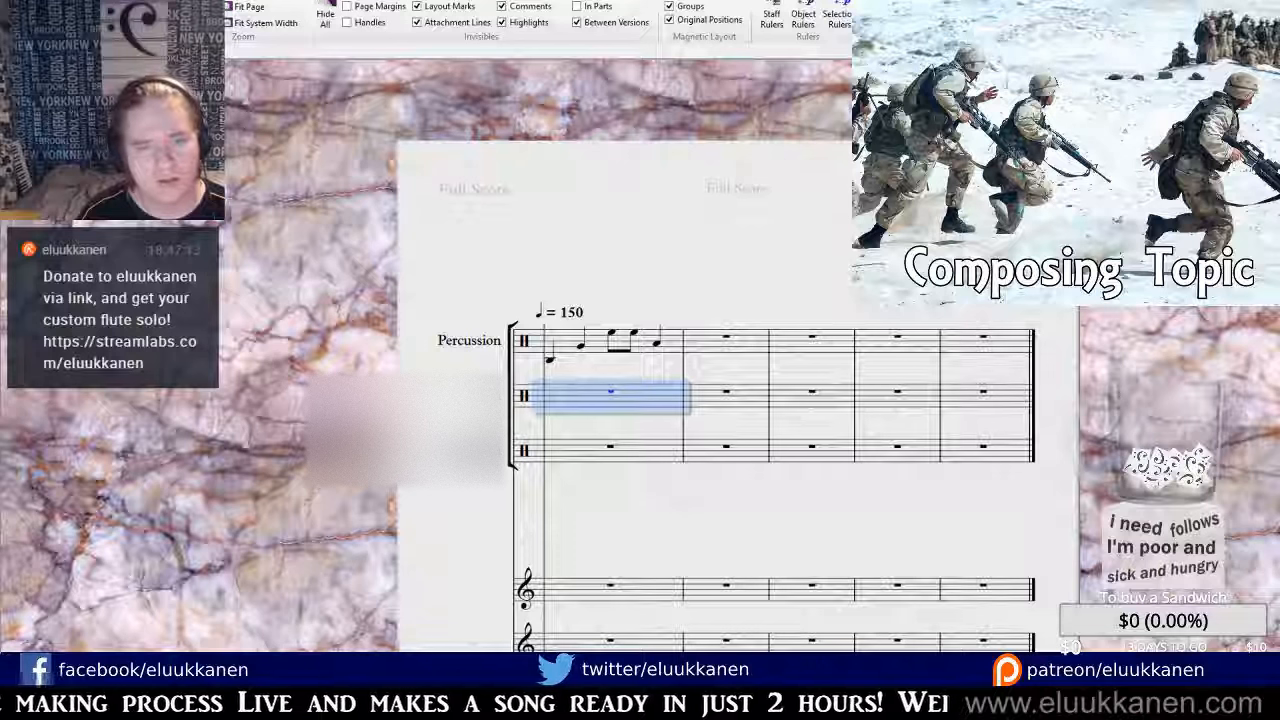
pyautogui.click(552, 416)
pyautogui.click(551, 418)
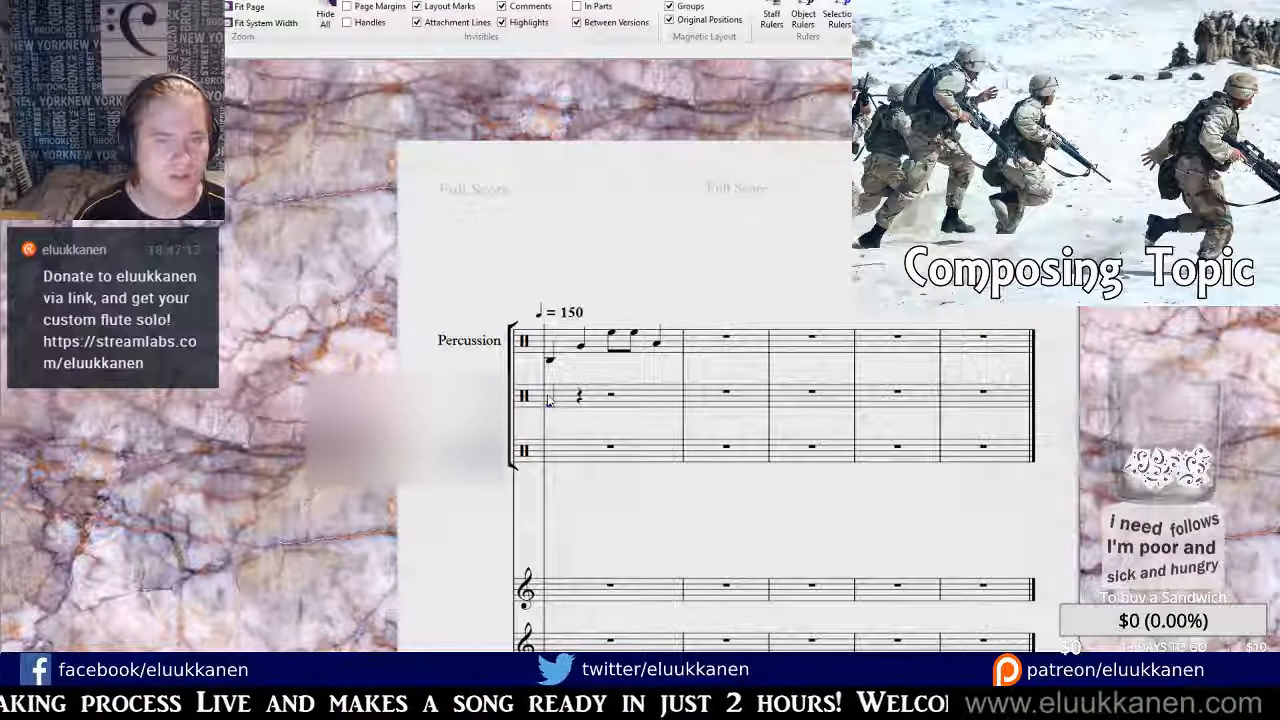
pyautogui.moveTo(548, 400); pyautogui.dragTo(551, 397)
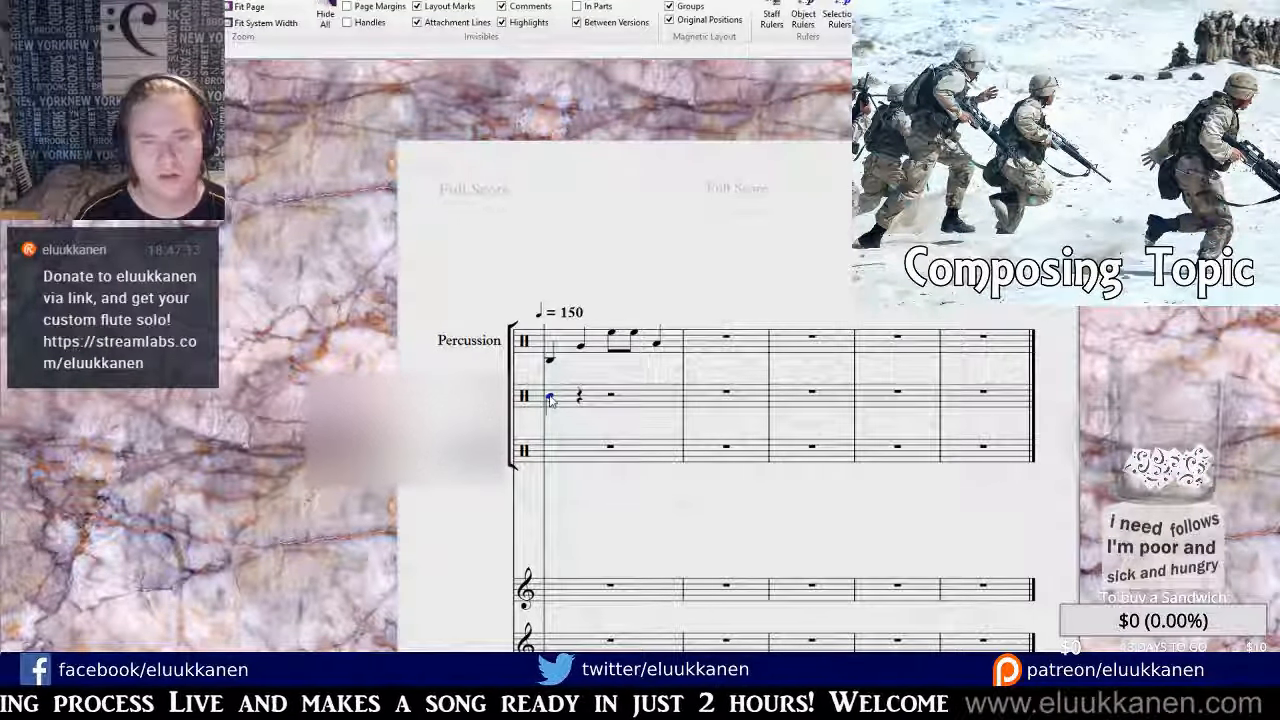
pyautogui.click(555, 440)
pyautogui.click(551, 437)
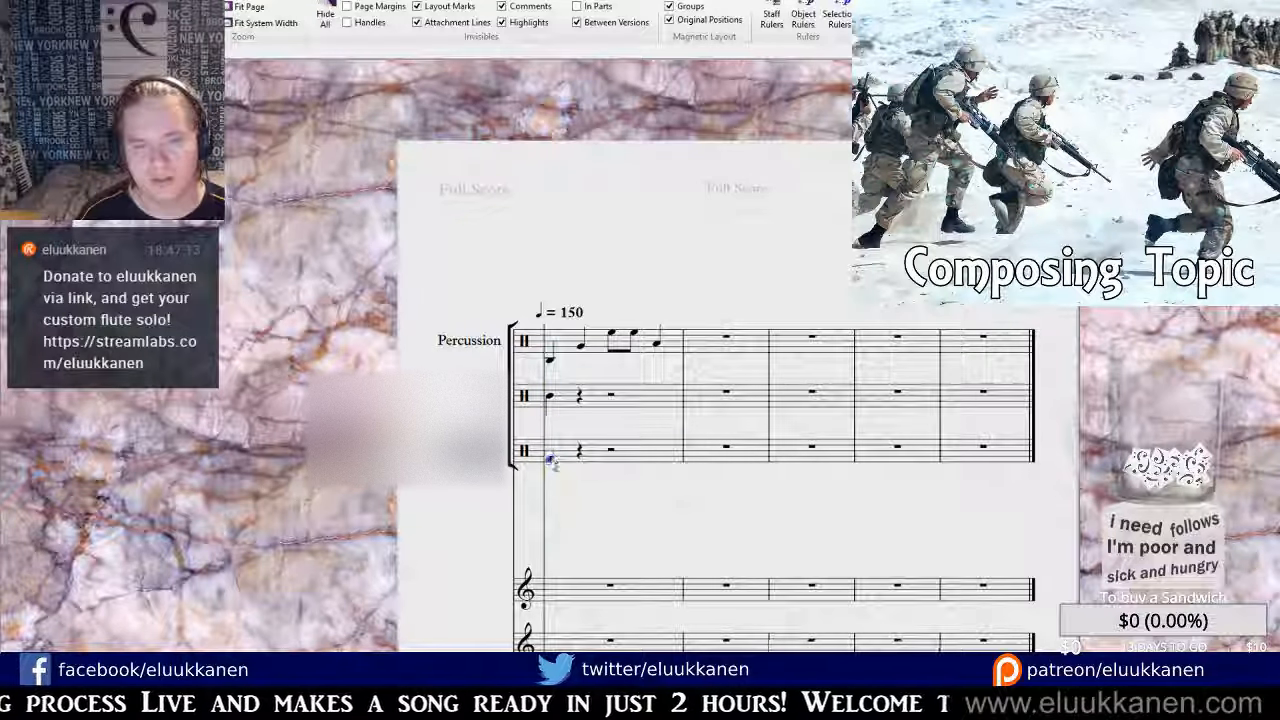
pyautogui.moveTo(552, 436); pyautogui.dragTo(578, 413)
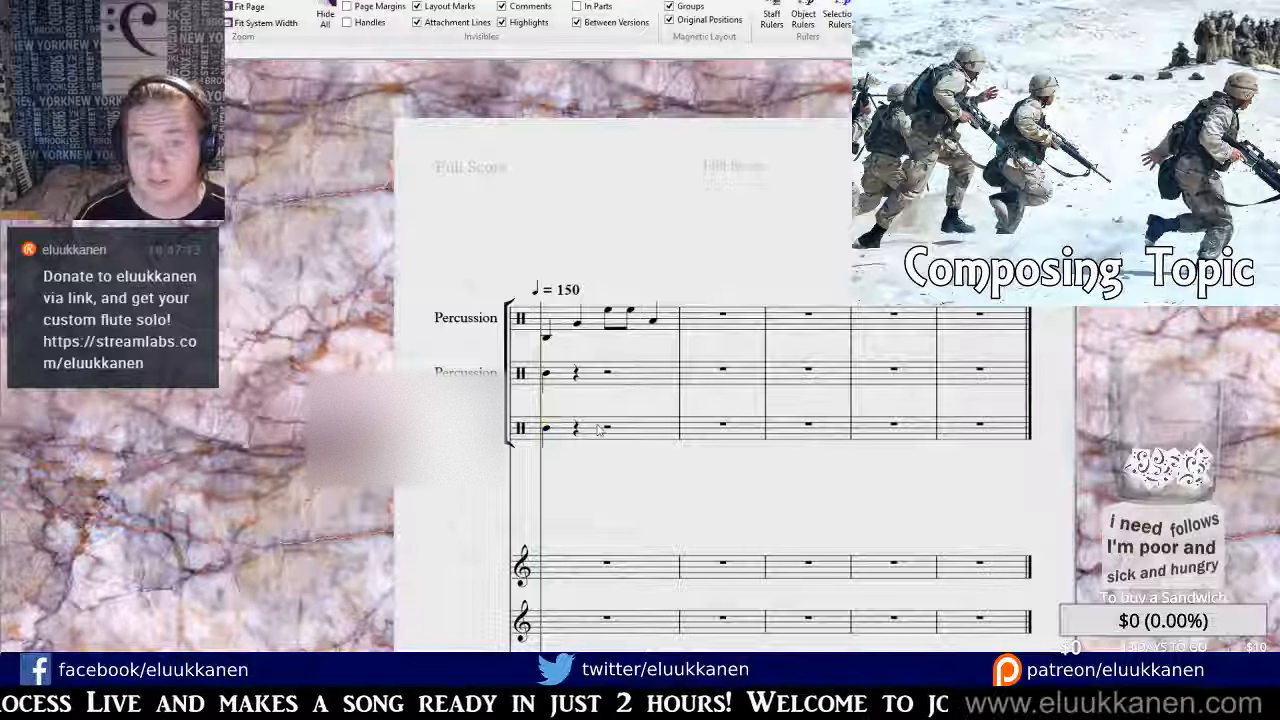
pyautogui.moveTo(794, 279); pyautogui.dragTo(697, 272)
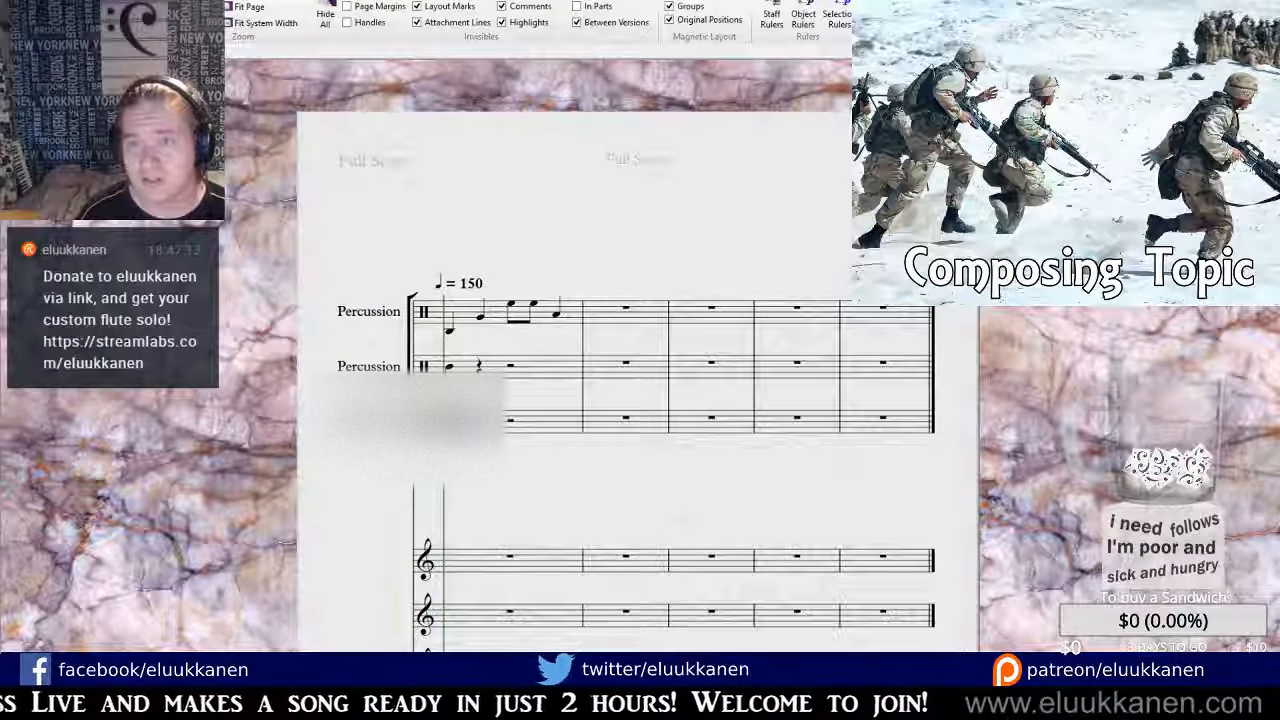
# Add more empty bars to the score and display it in Panorama view.
pyautogui.hotkey('ctrl', 'z')
pyautogui.hotkey('ctrl', 'z')
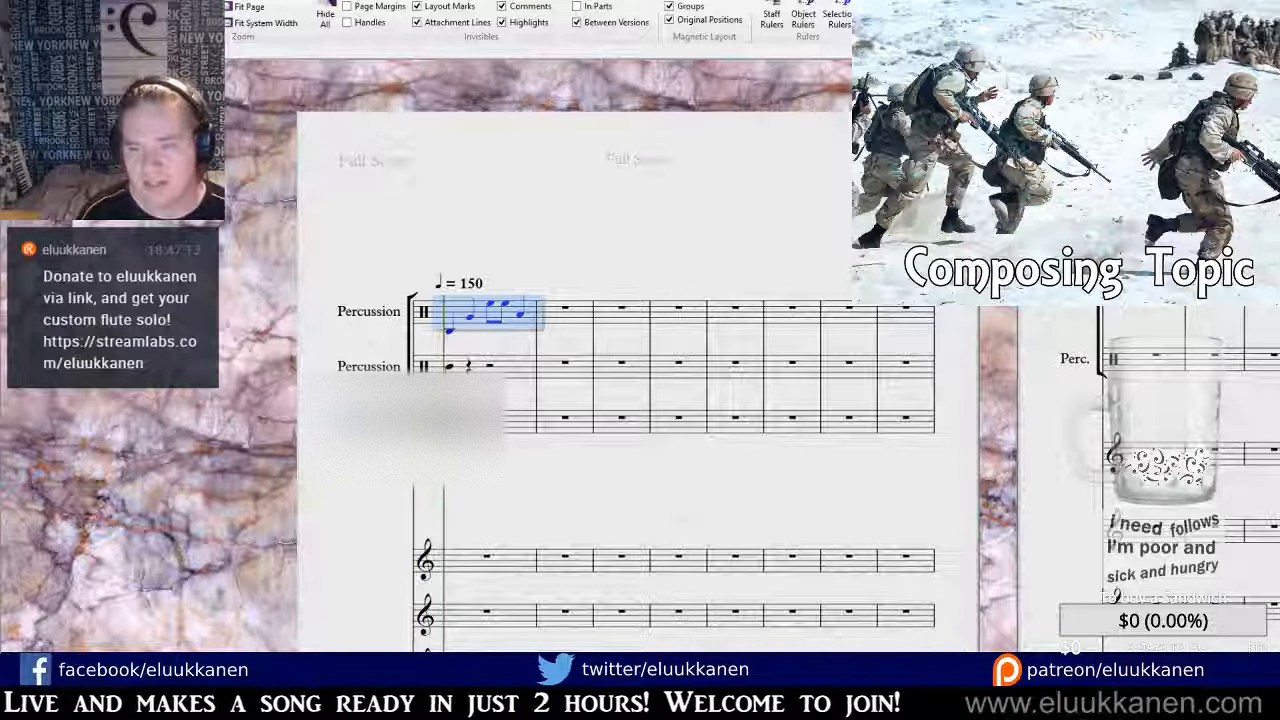
pyautogui.hotkey('shift', 'p')
pyautogui.moveTo(268, 376); pyautogui.dragTo(514, 418)
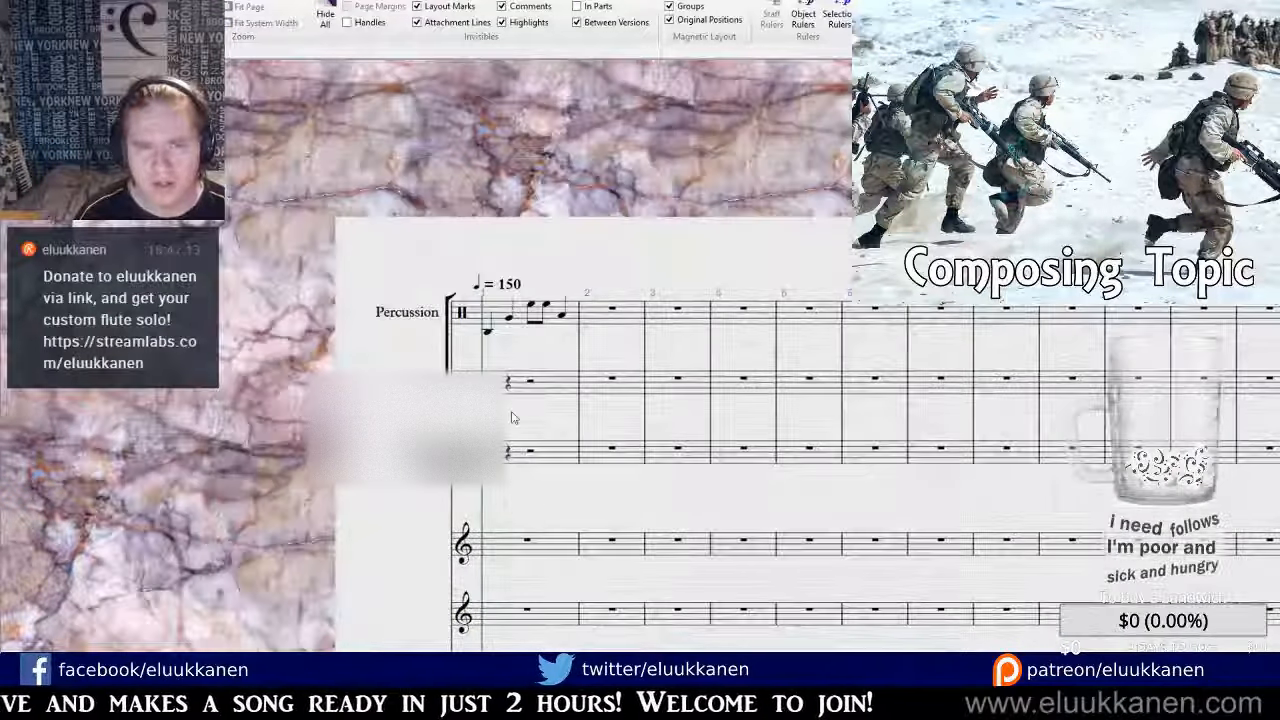
# Raise the first note of the top Percussion staff to the bottom staff line.
pyautogui.click(489, 327)
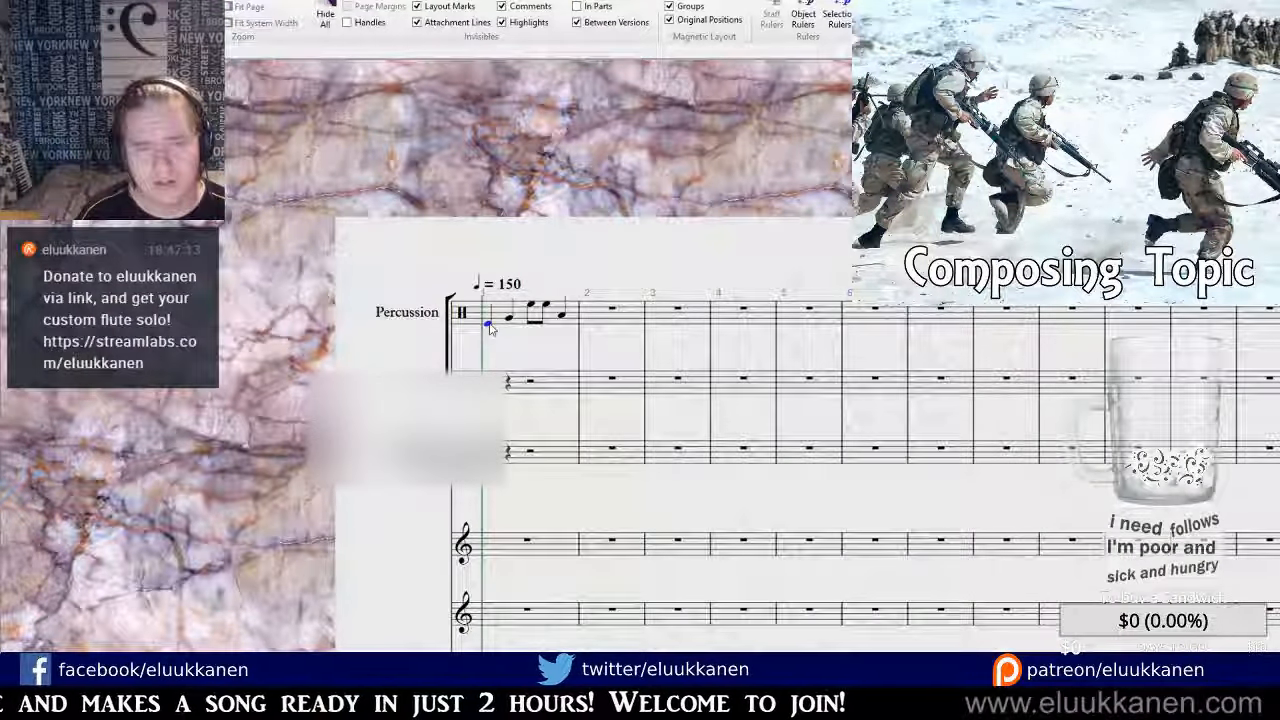
pyautogui.click(513, 338)
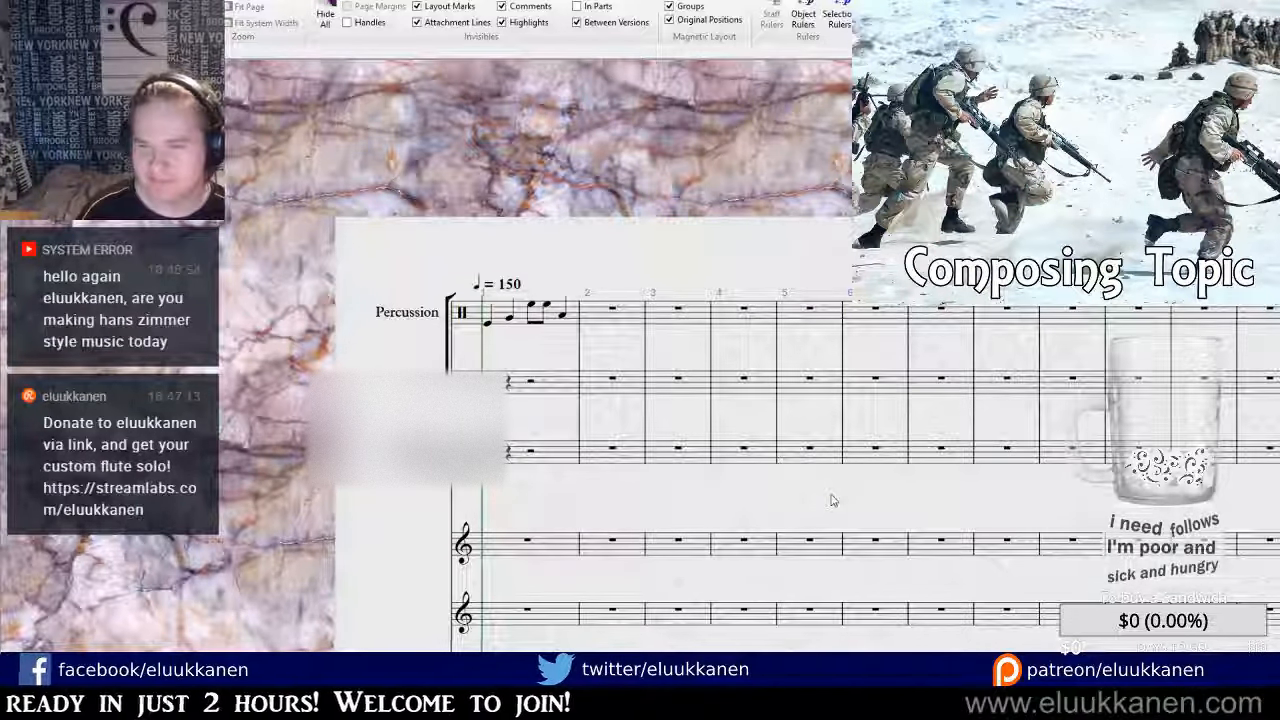
pyautogui.click(800, 368)
pyautogui.click(543, 218)
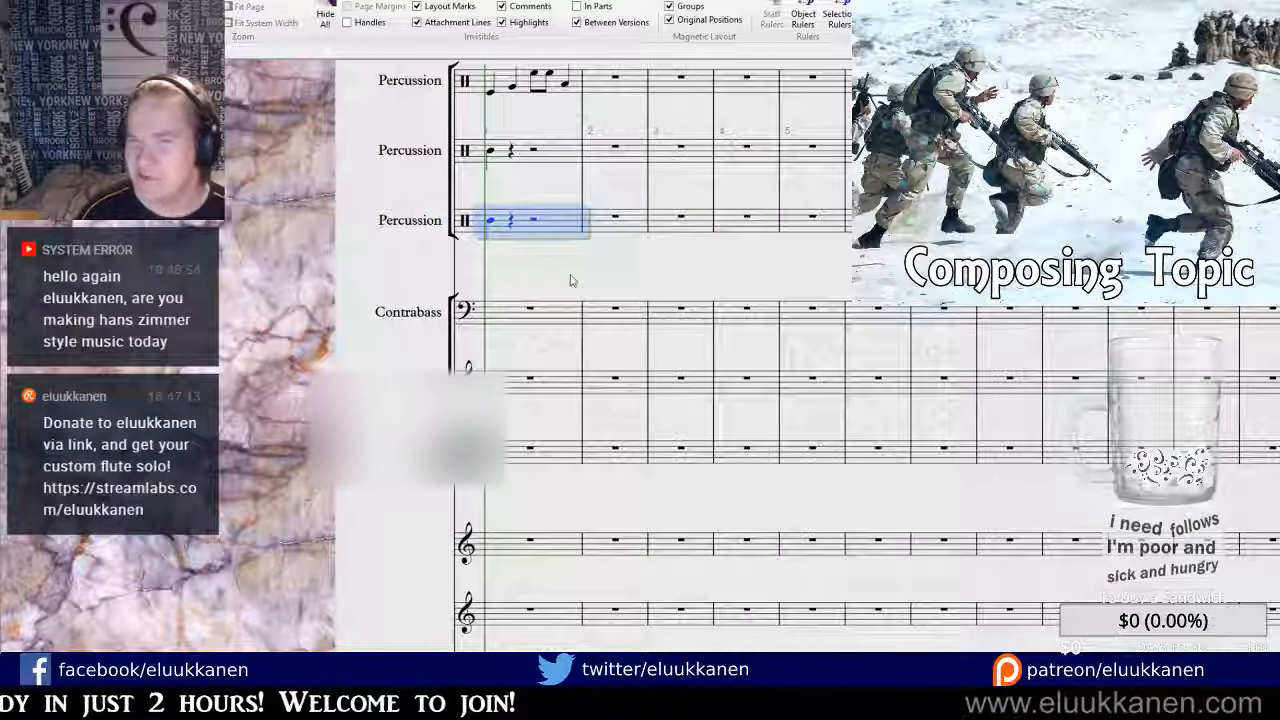
pyautogui.click(575, 279)
pyautogui.moveTo(629, 266); pyautogui.dragTo(583, 500)
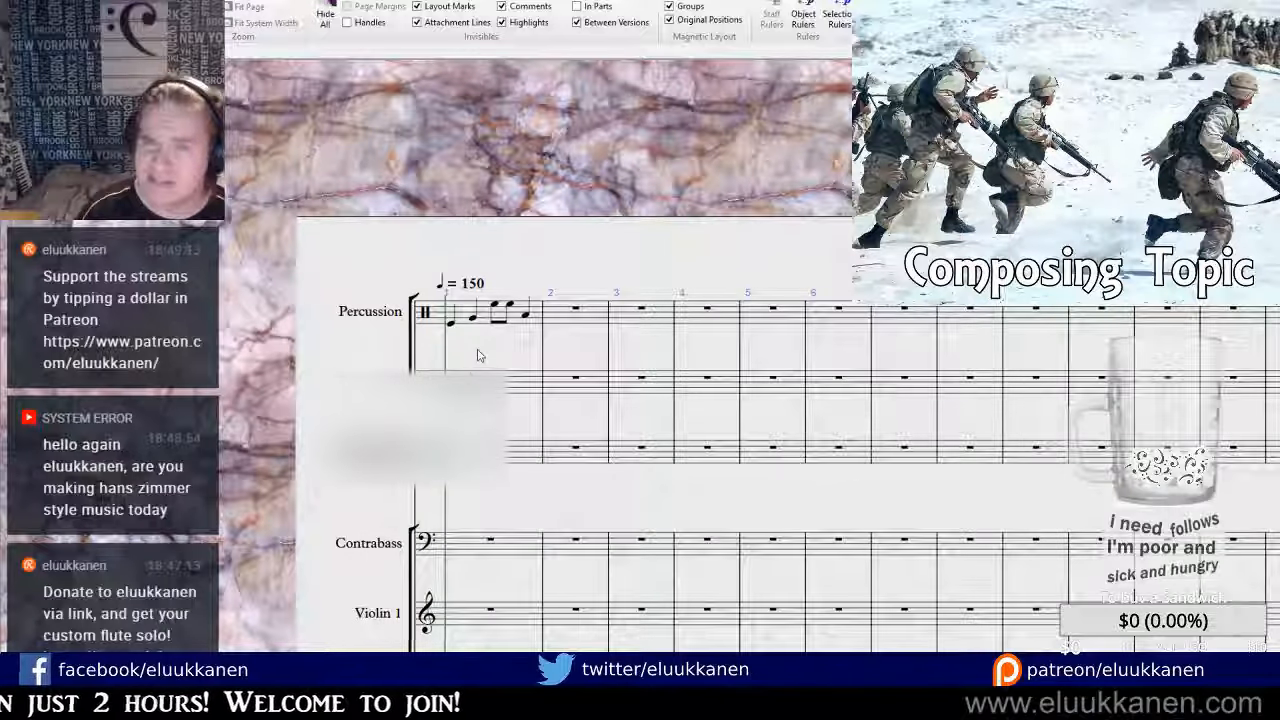
# Copy the pair of beamed high eighth notes in the top Percussion staff onto beat two.
pyautogui.click(492, 307)
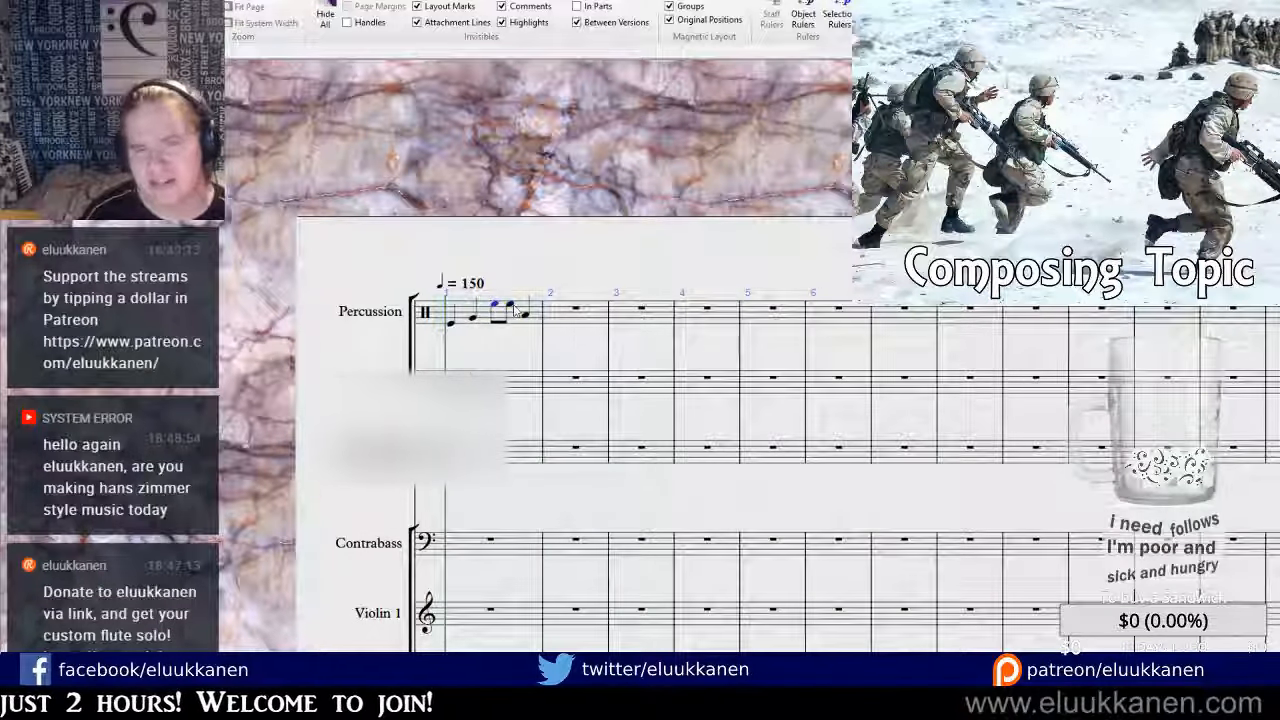
pyautogui.keyDown('shift'); pyautogui.click(511, 304); pyautogui.keyUp('shift')
pyautogui.hotkey('ctrl', 'c')
pyautogui.click(473, 317)
pyautogui.hotkey('ctrl', 'v')
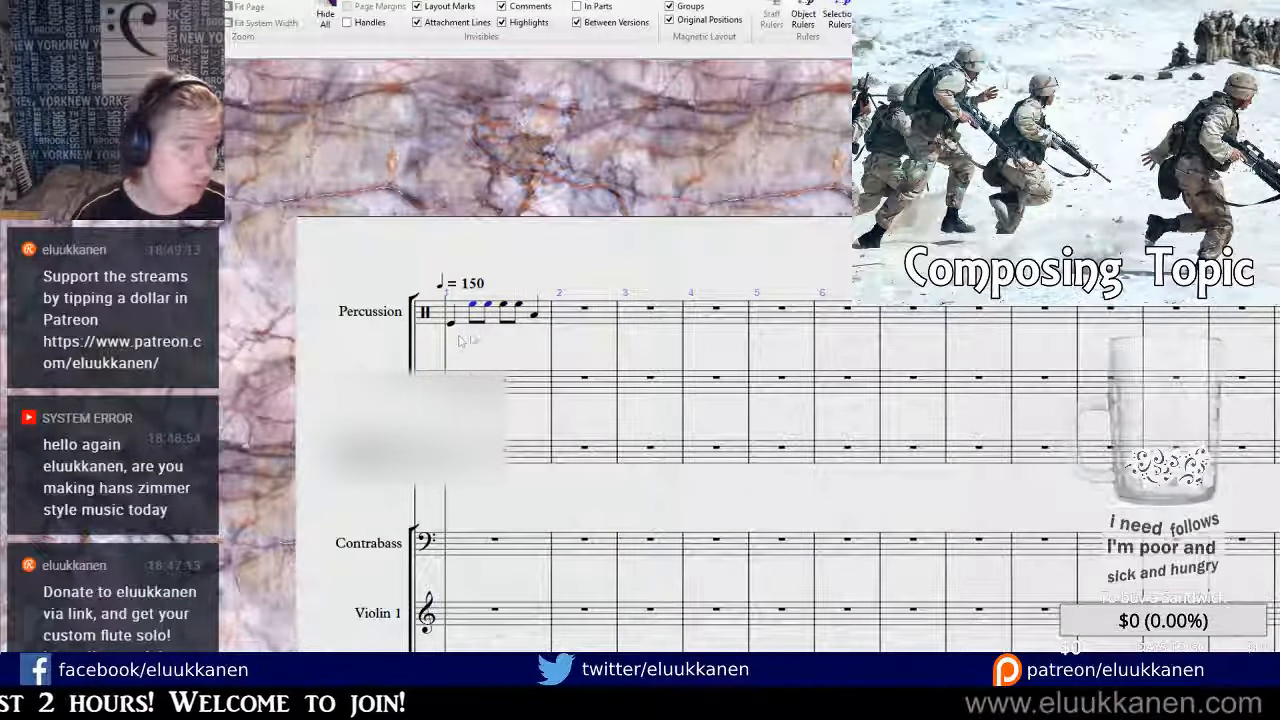
# Copy the low first quarter note onto beats two, three and four of the top Percussion staff's first bar.
pyautogui.click(451, 324)
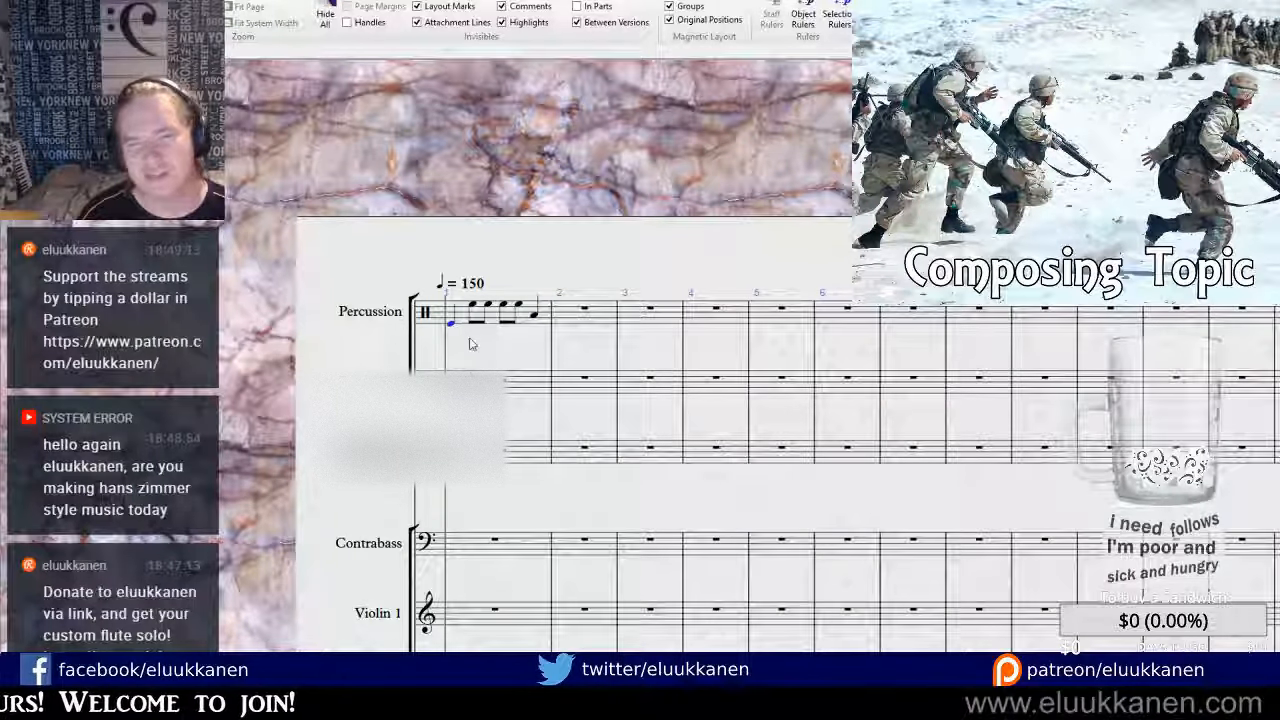
pyautogui.keyDown('ctrl'); pyautogui.click(474, 305); pyautogui.keyUp('ctrl')
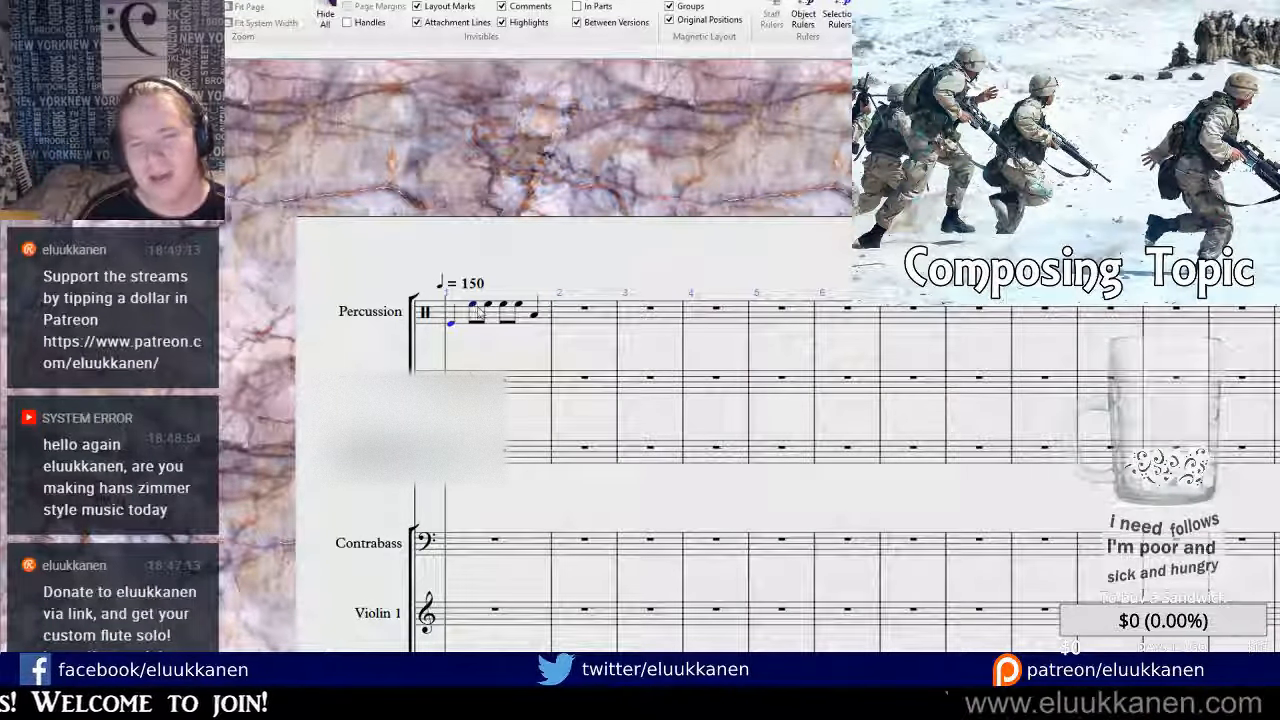
pyautogui.keyDown('alt'); pyautogui.click(495, 305); pyautogui.keyUp('alt')
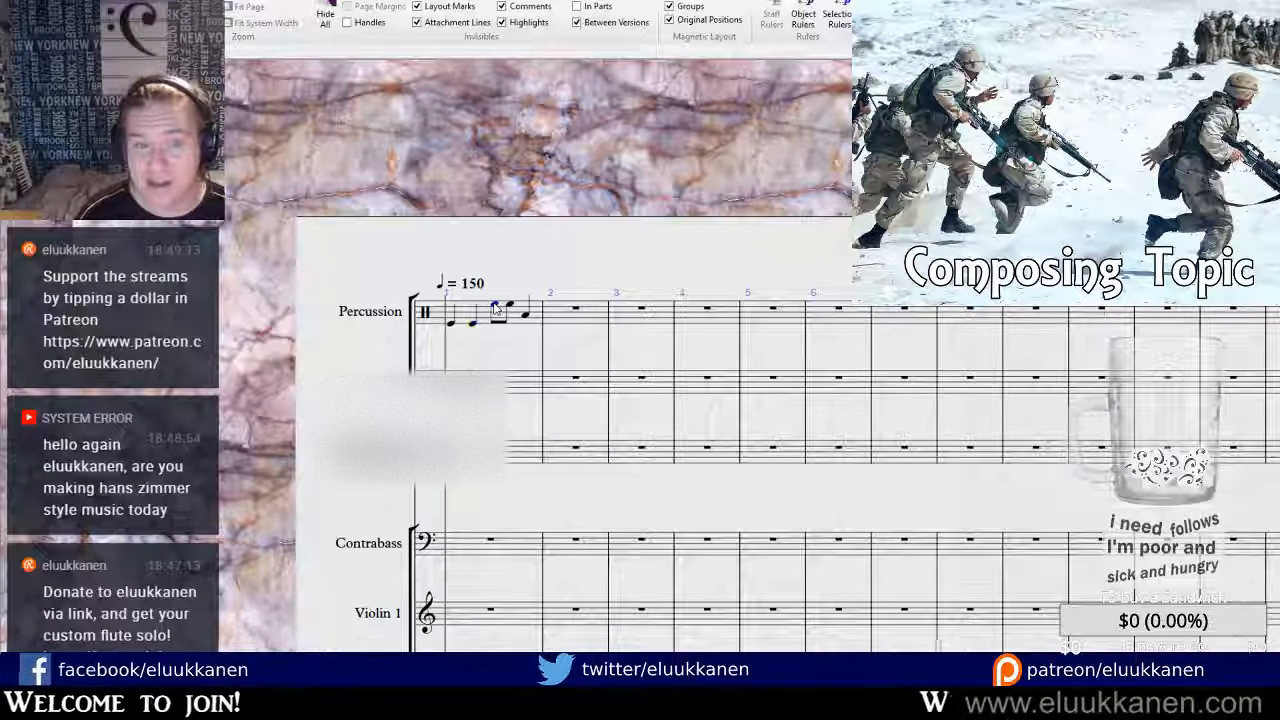
pyautogui.keyDown('alt'); pyautogui.click(495, 308); pyautogui.keyUp('alt')
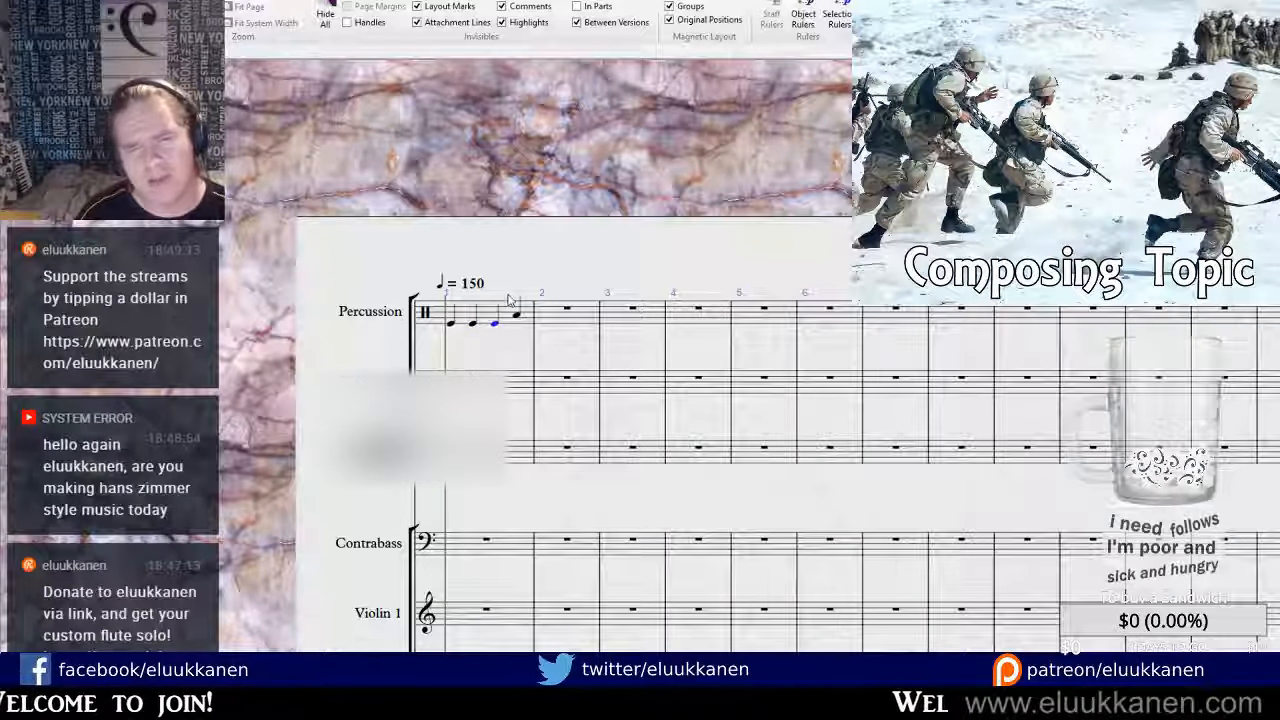
pyautogui.keyDown('alt'); pyautogui.click(517, 318); pyautogui.keyUp('alt')
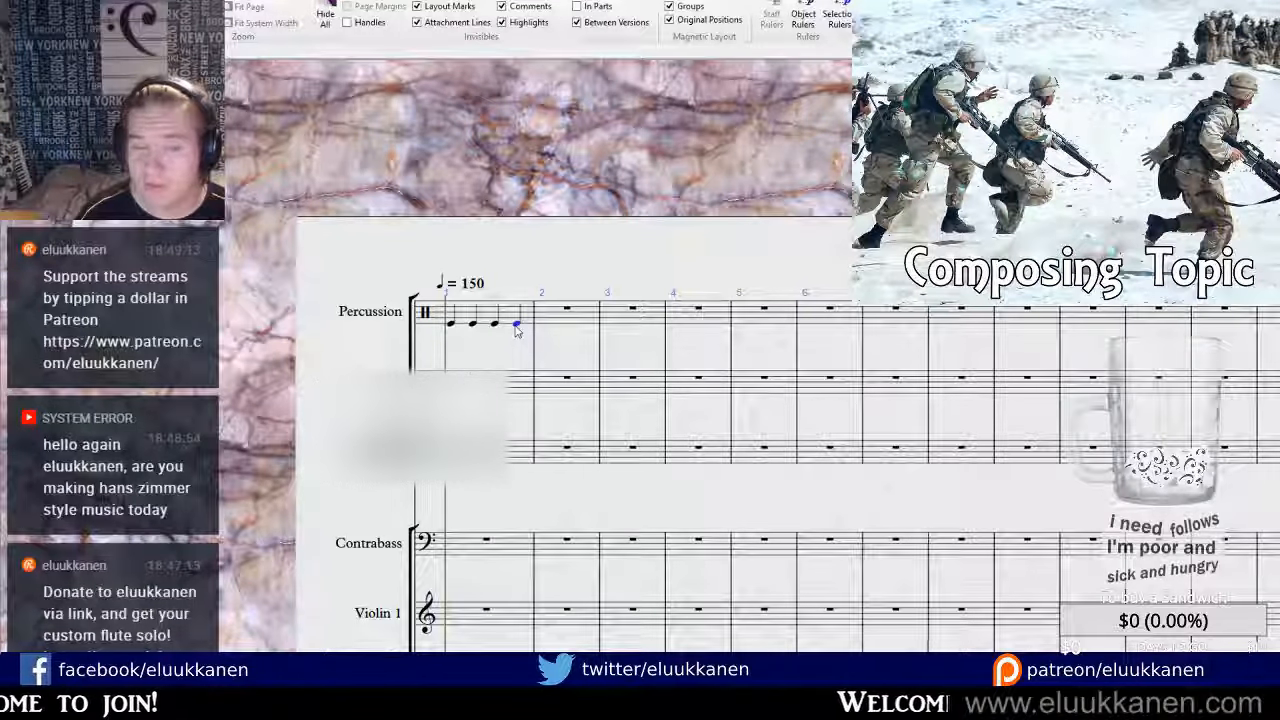
# Clear the first bar of the second and third Percussion staves.
pyautogui.click(510, 385)
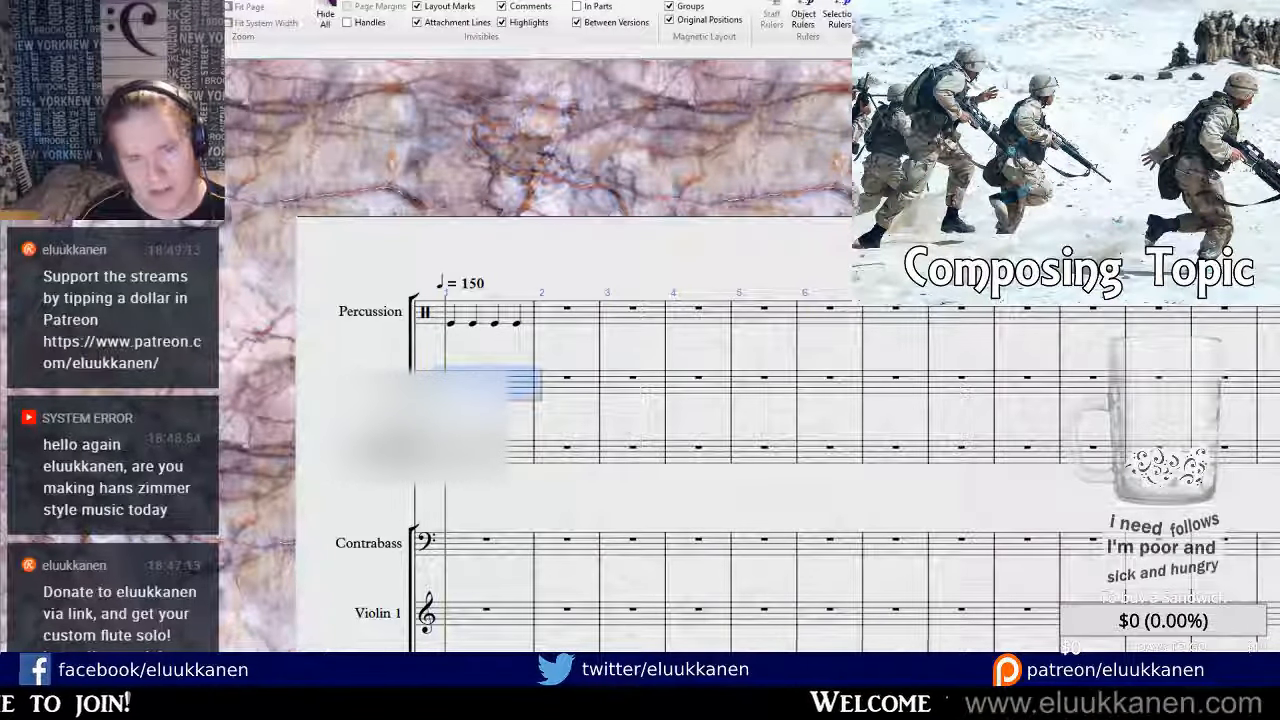
pyautogui.moveTo(527, 347); pyautogui.dragTo(591, 209)
pyautogui.moveTo(606, 334); pyautogui.dragTo(527, 333)
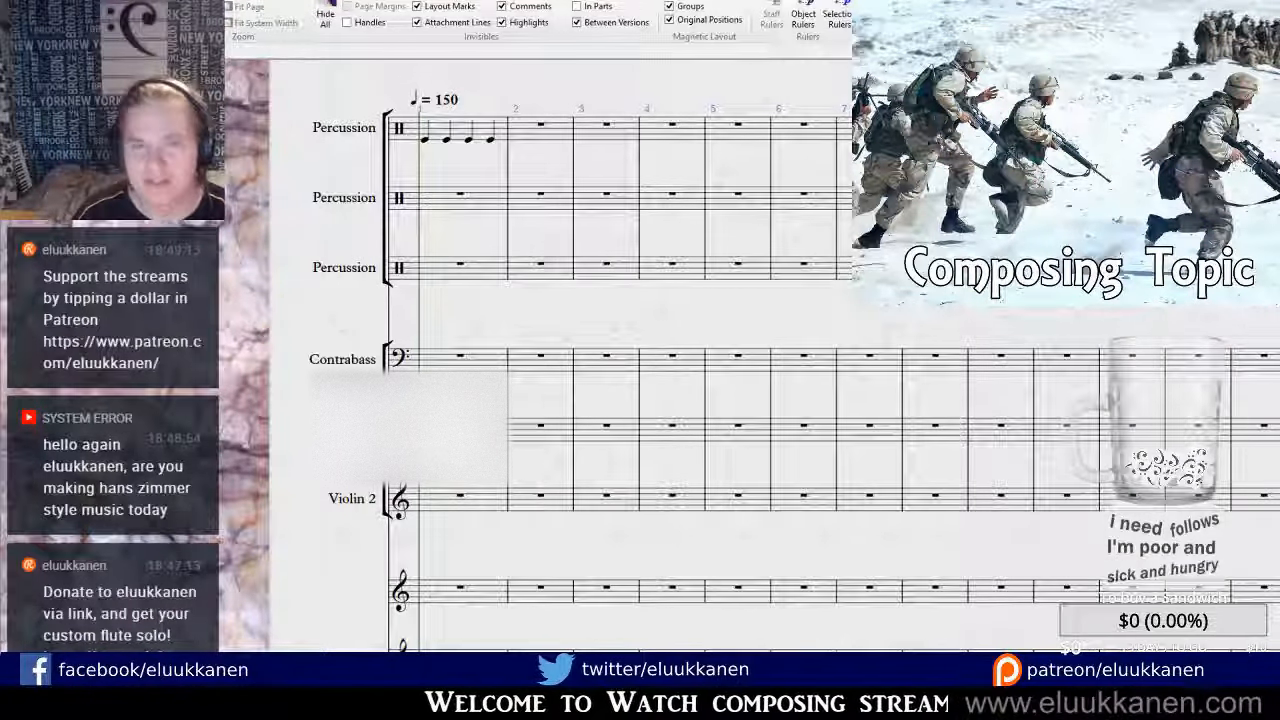
# Play back the four-quarter-note pattern and clear it from the first bar of the top Percussion staff.
pyautogui.press('space')
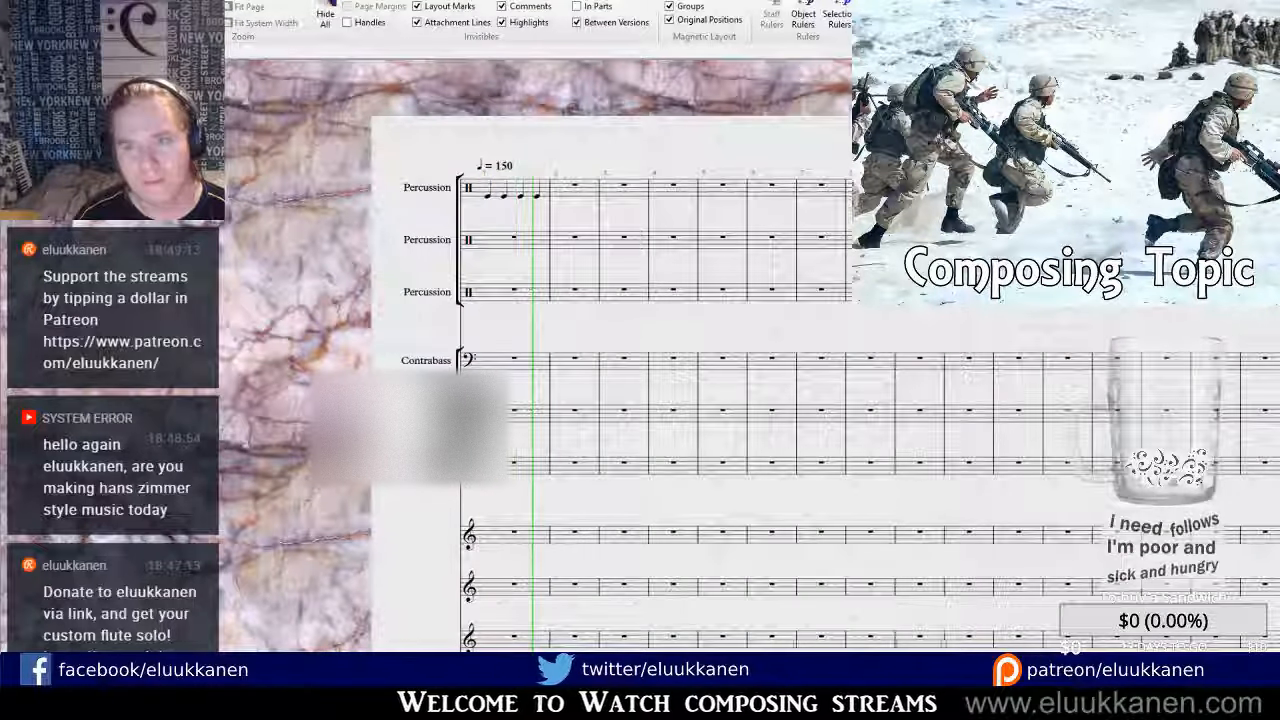
pyautogui.press('space')
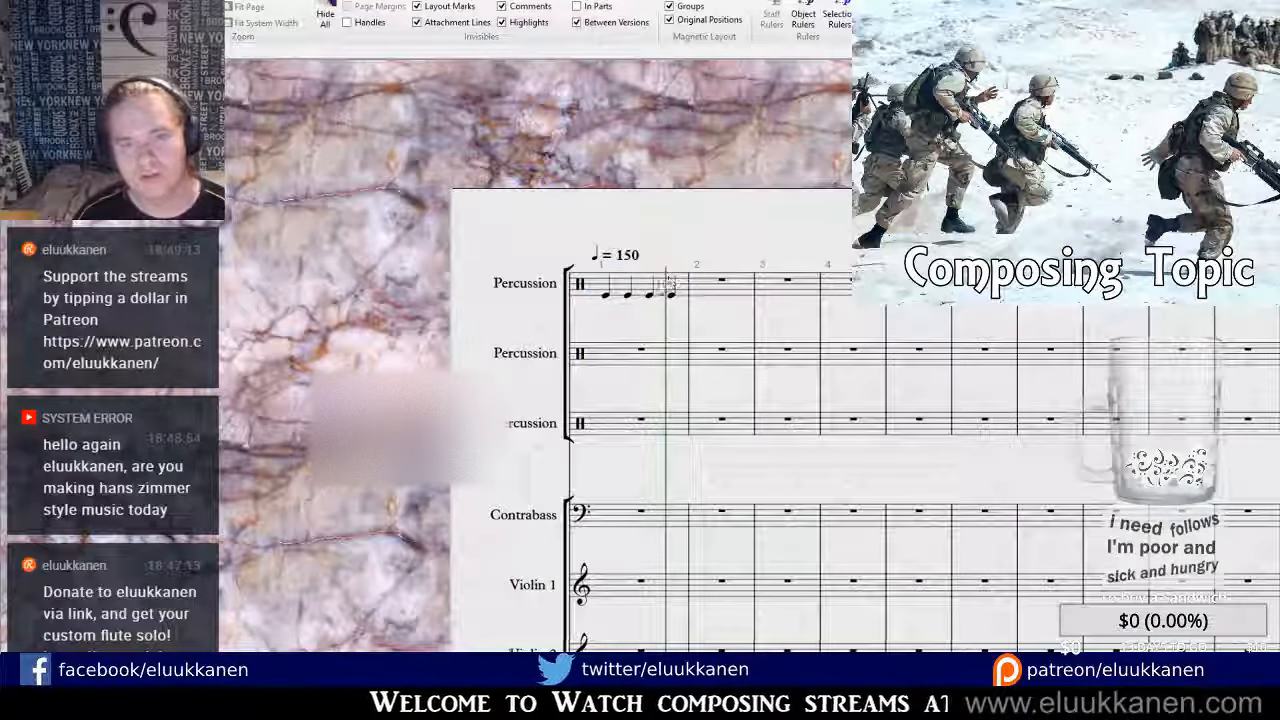
pyautogui.click(672, 287)
pyautogui.scroll(-3, 680, 248)
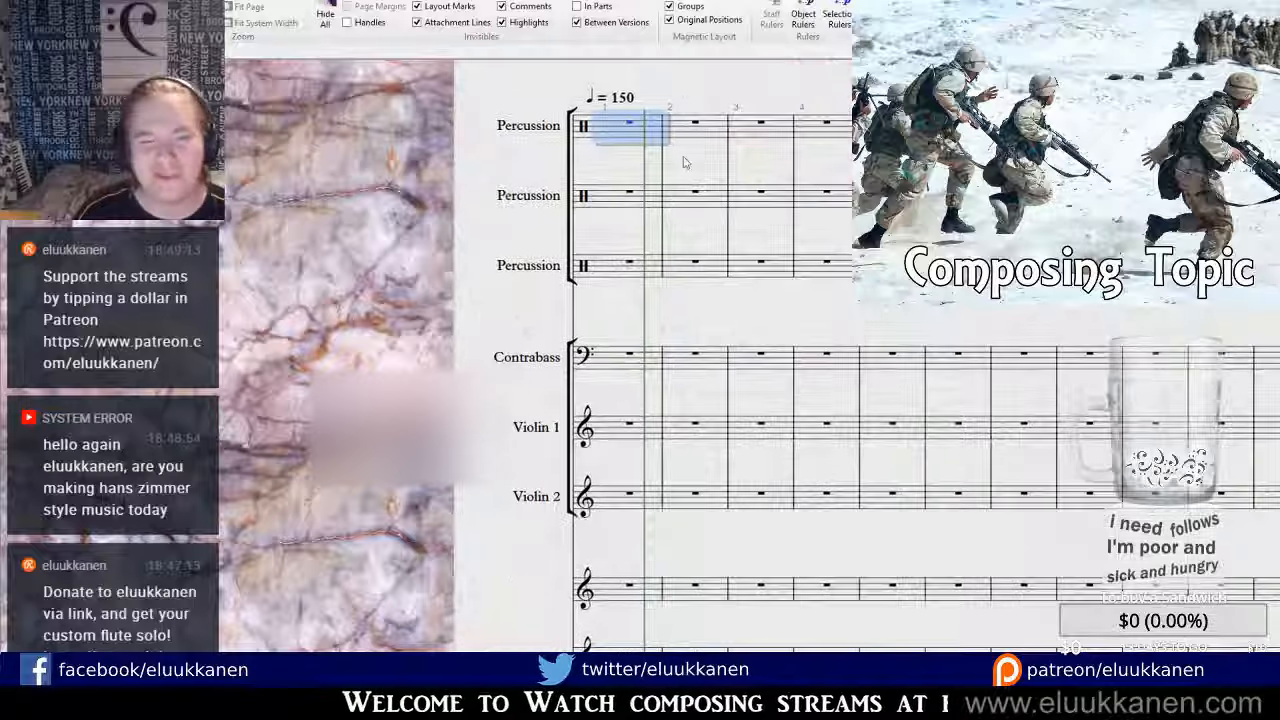
# Clear the short chords from the first bar of the Violin 1 staff.
pyautogui.scroll(-2, 680, 248)
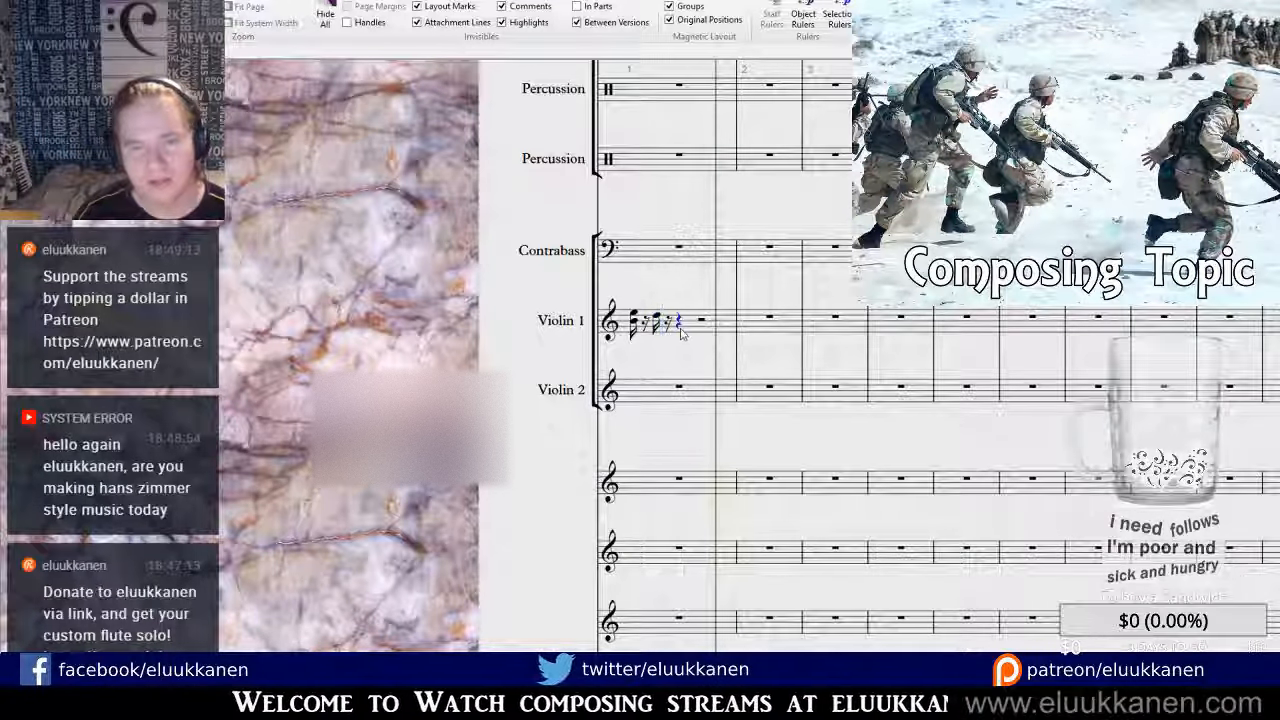
pyautogui.click(721, 334)
pyautogui.press('Delete')
pyautogui.click(657, 286)
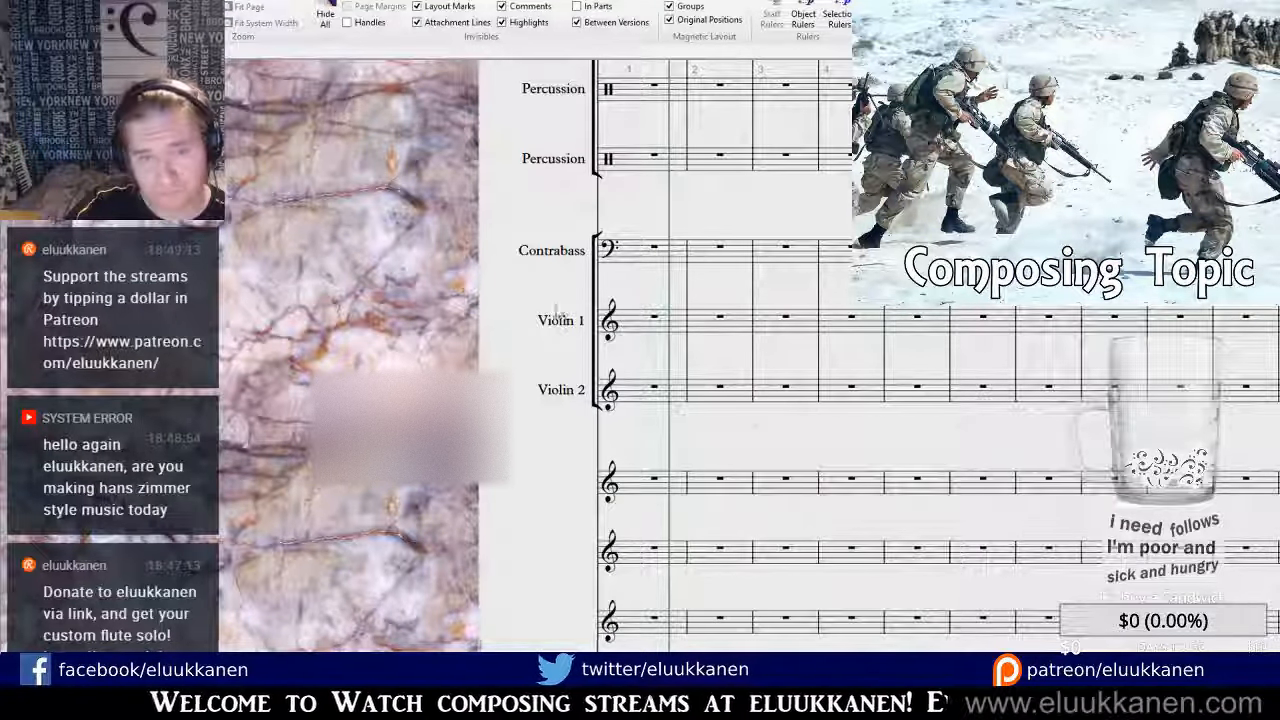
# Apply a key signature of one flat at the start of the score.
pyautogui.moveTo(557, 310); pyautogui.dragTo(493, 326)
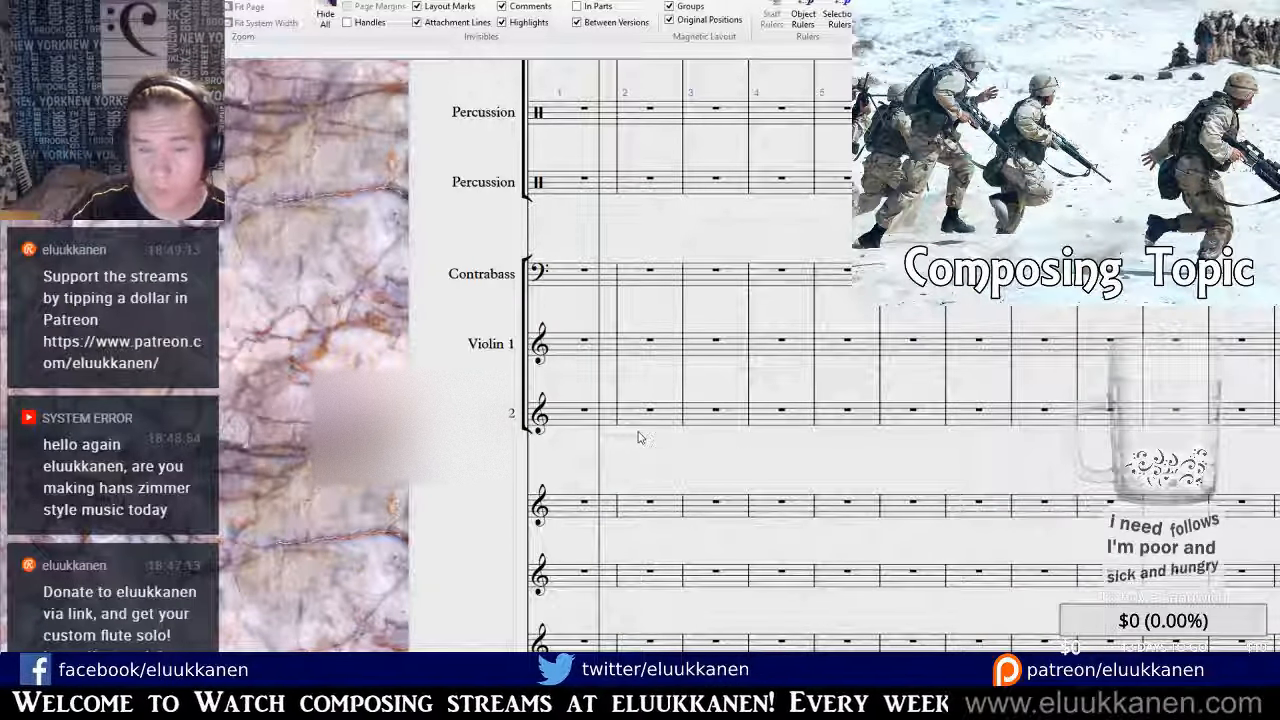
pyautogui.hotkey('alt', 'o')
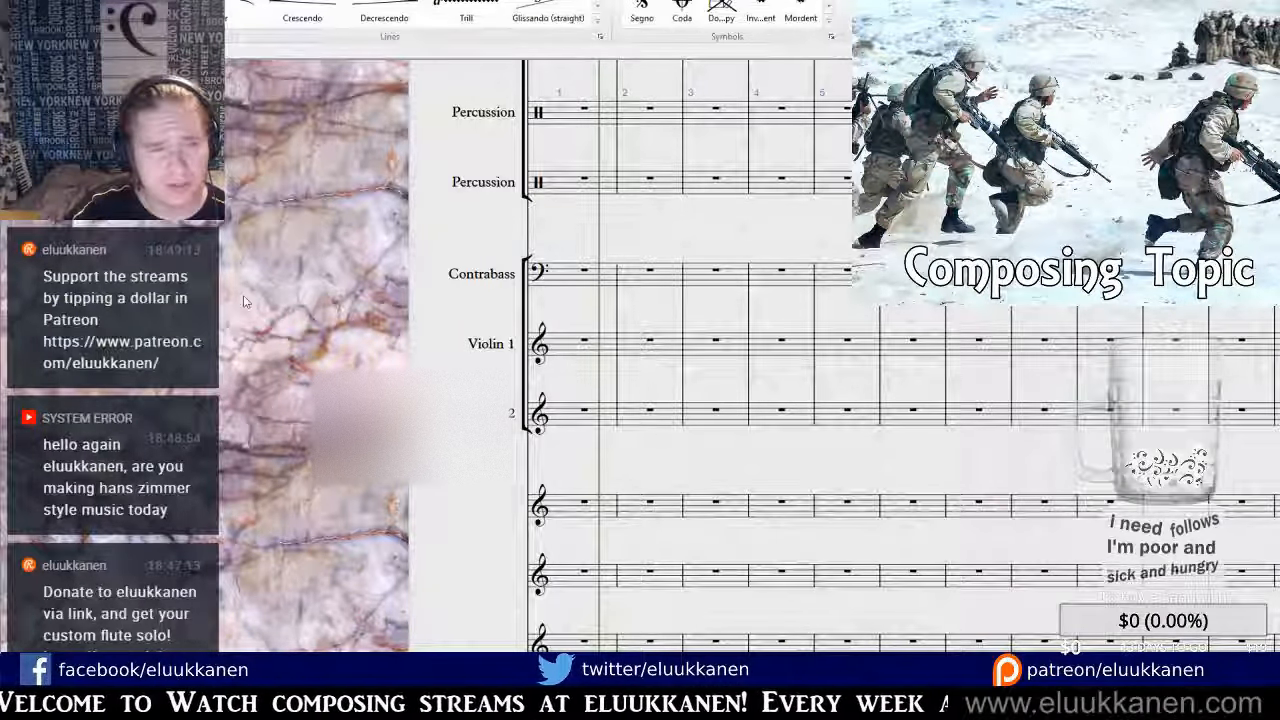
pyautogui.hotkey('alt', 'w')
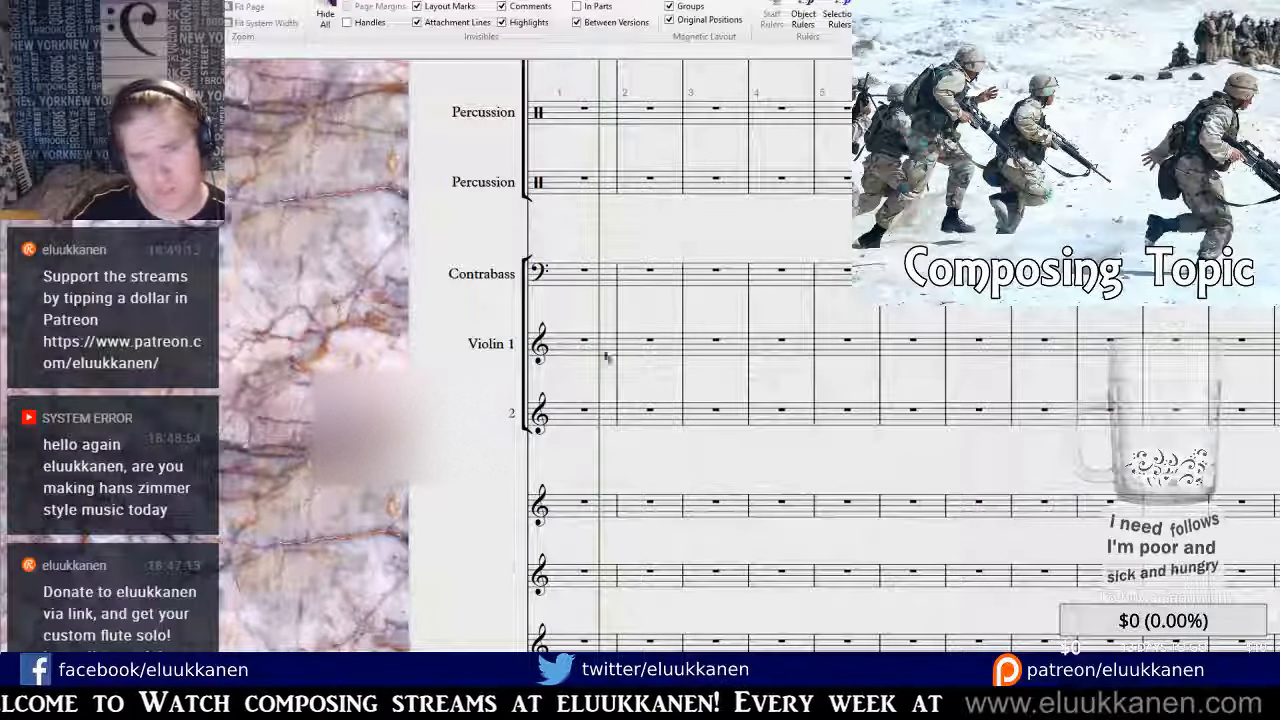
pyautogui.click(545, 290)
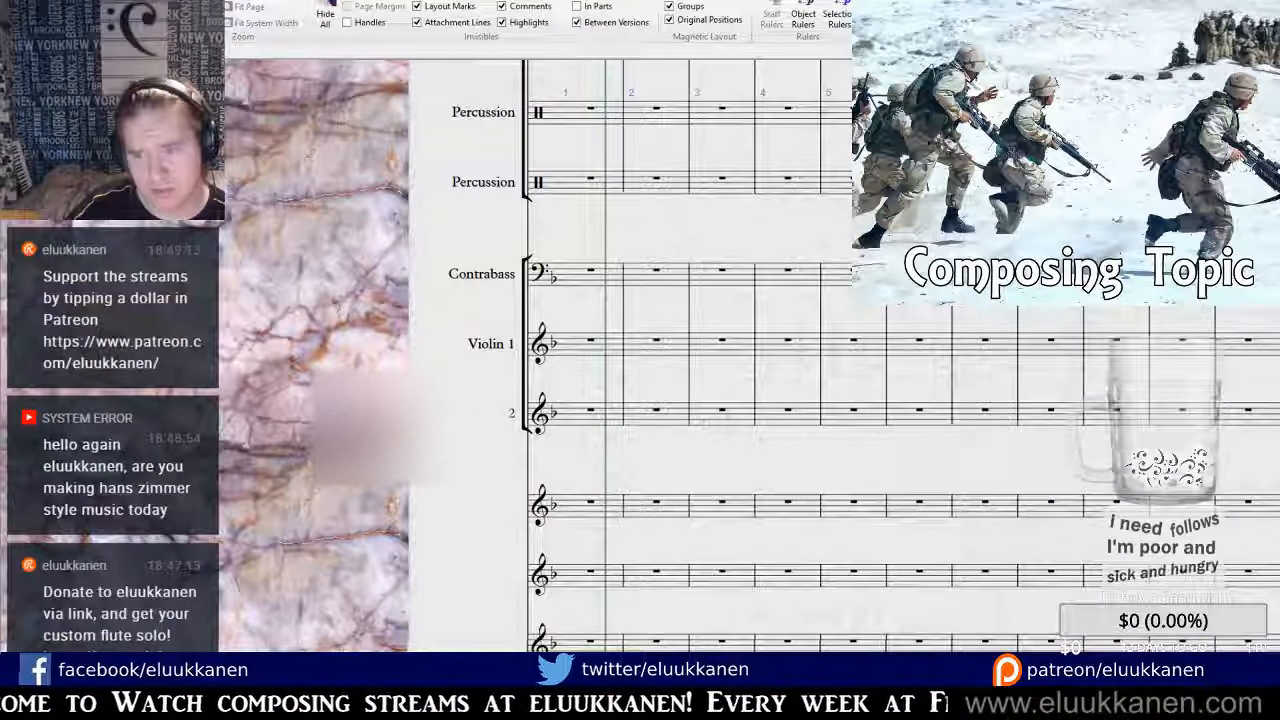
# Enter a quarter note on beat one of the Violin 1 staff and set its pitch to the F in the lowest space.
pyautogui.click(570, 352)
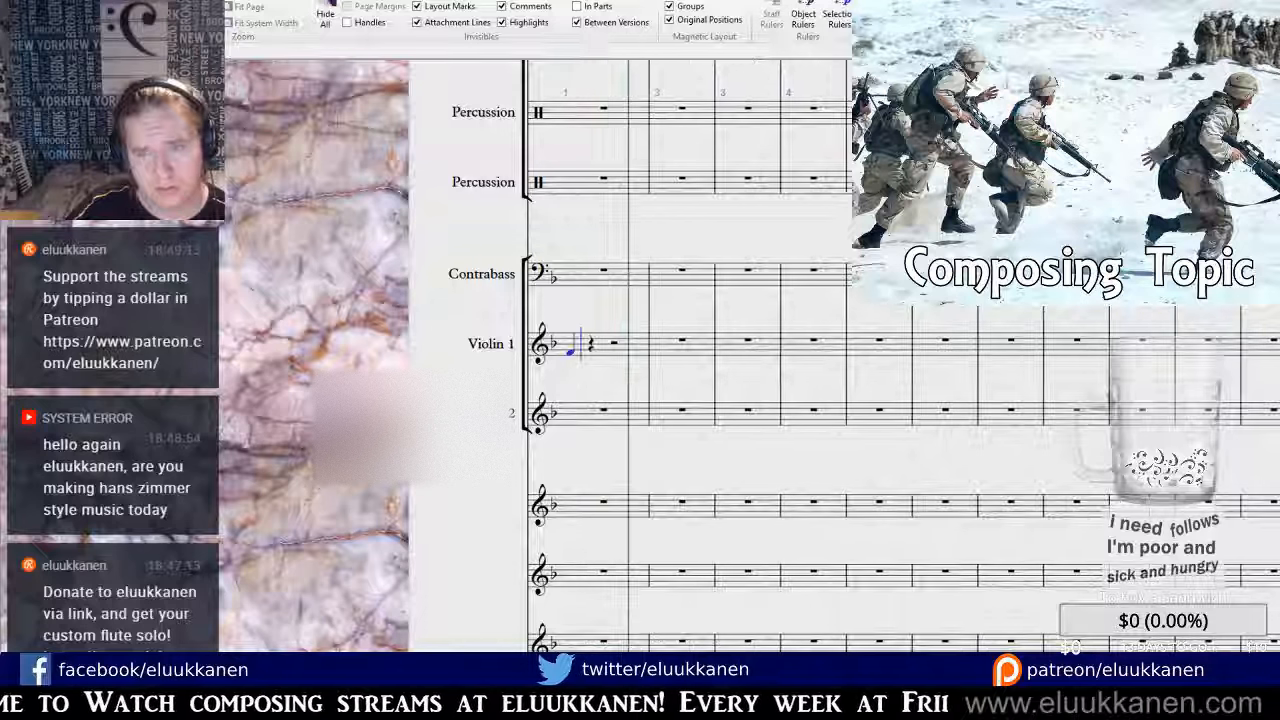
pyautogui.press('Escape')
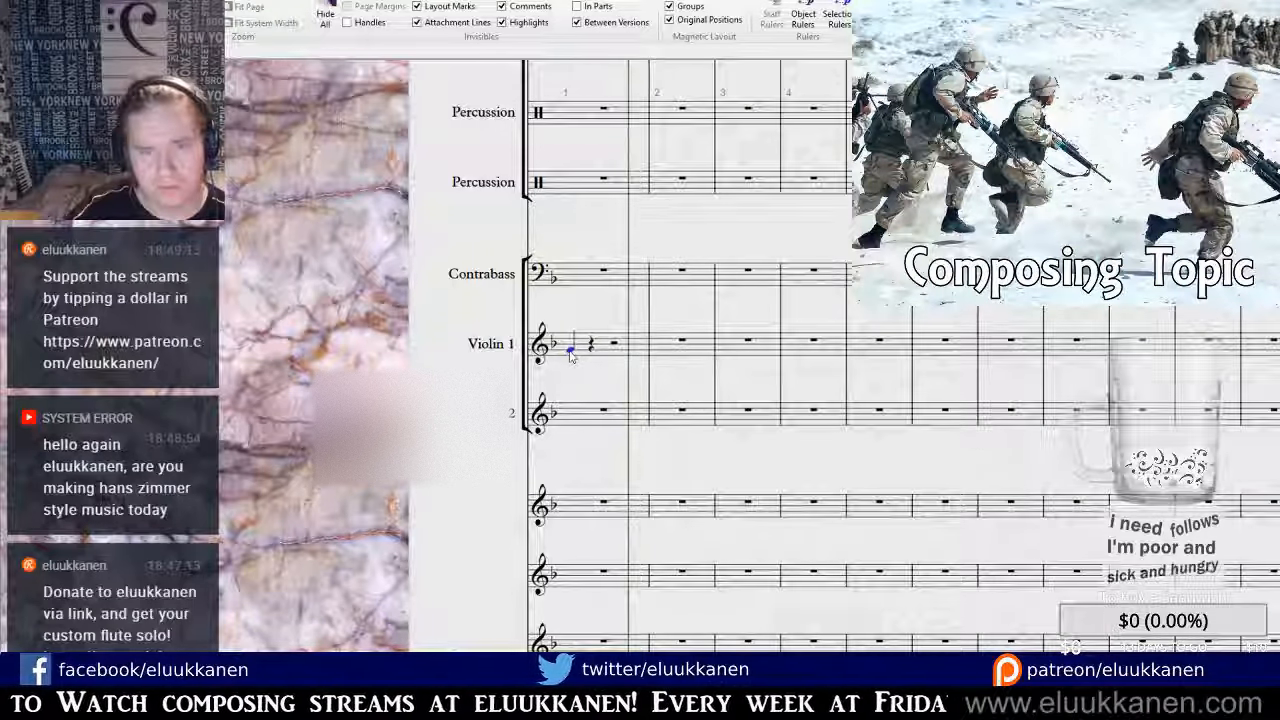
pyautogui.moveTo(567, 348); pyautogui.dragTo(569, 357)
pyautogui.press('Escape')
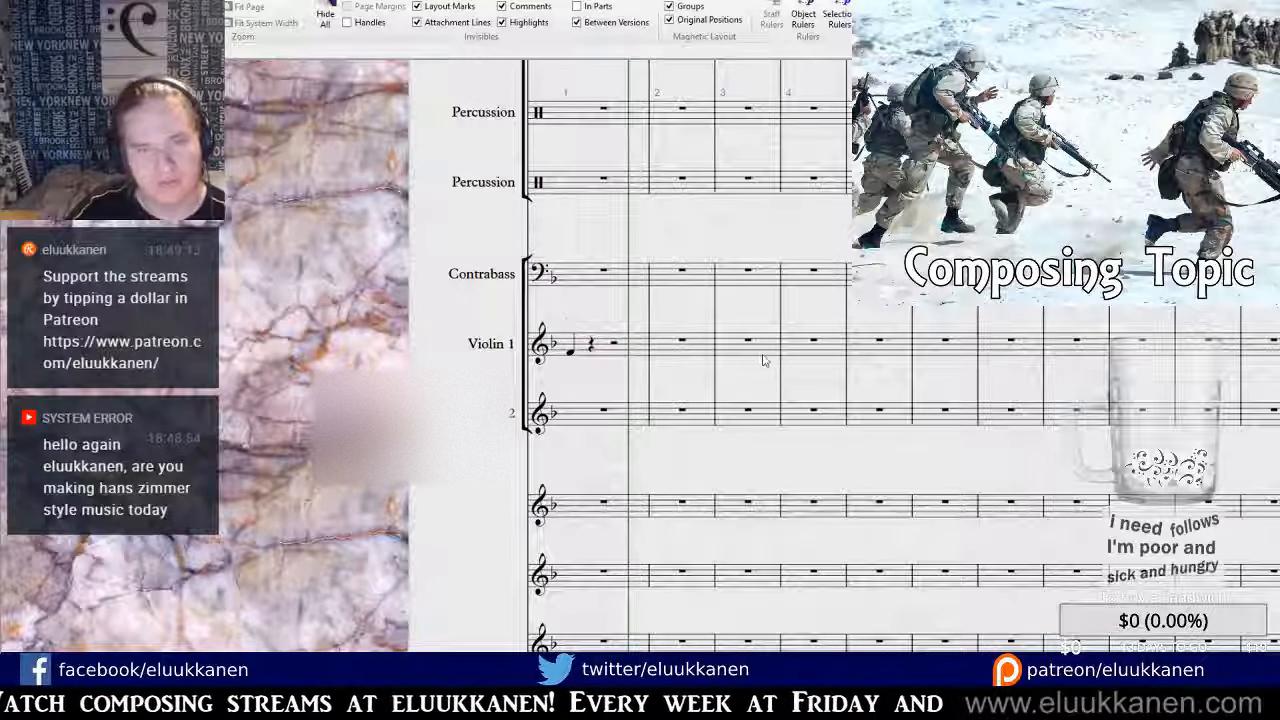
# Replace the opening key signature with one of three sharps.
pyautogui.click(222, 2)
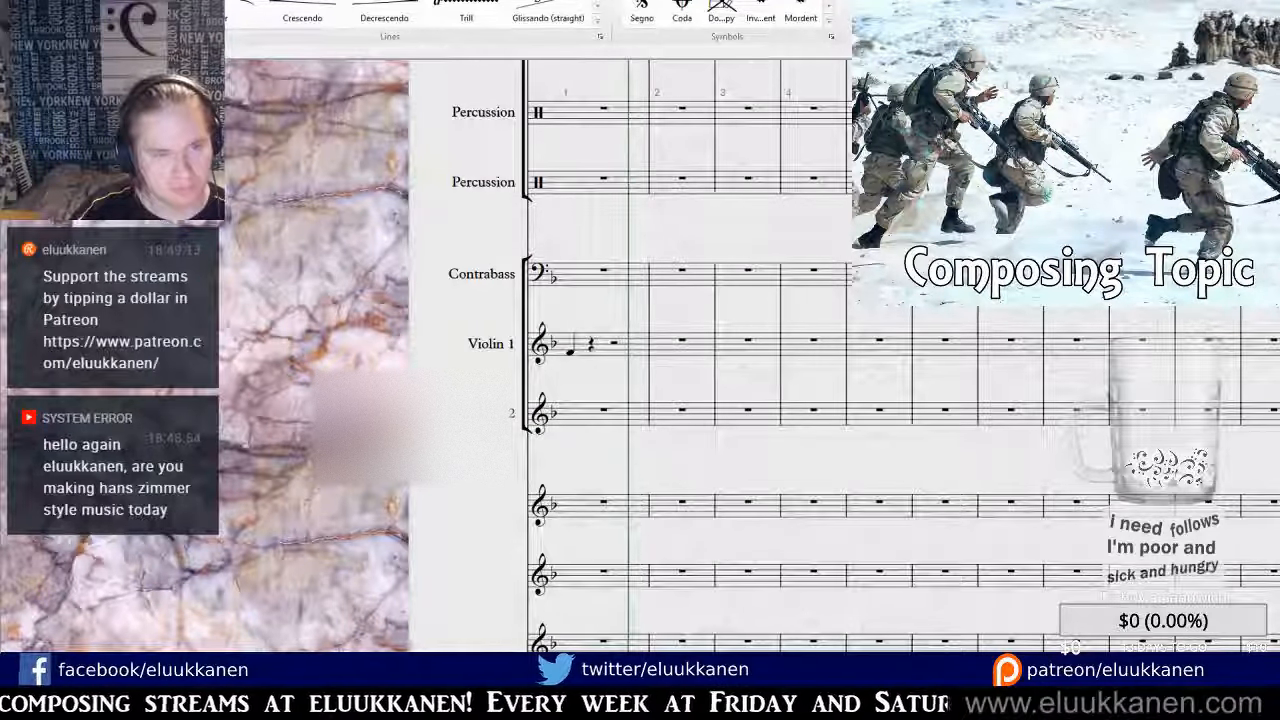
pyautogui.click(130, 150)
pyautogui.click(541, 278)
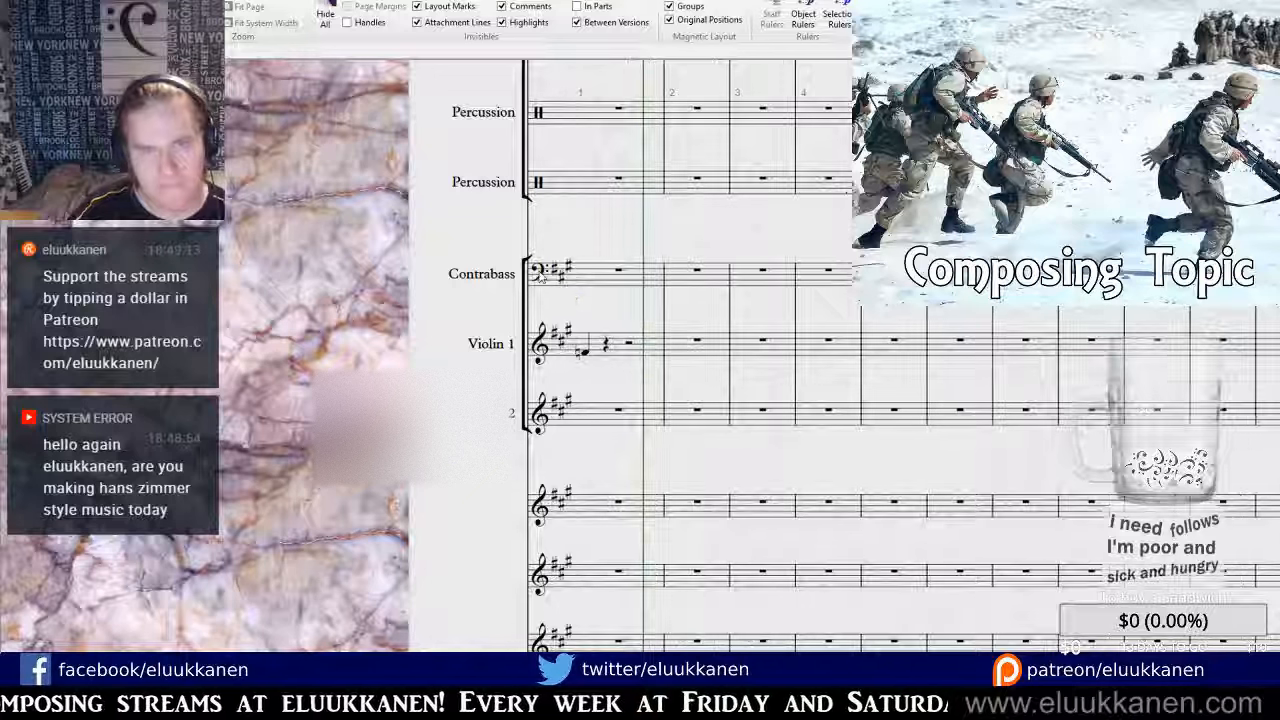
# Try different pitches for the opening Violin 1 quarter note, moving it up and down the staff.
pyautogui.click(585, 350)
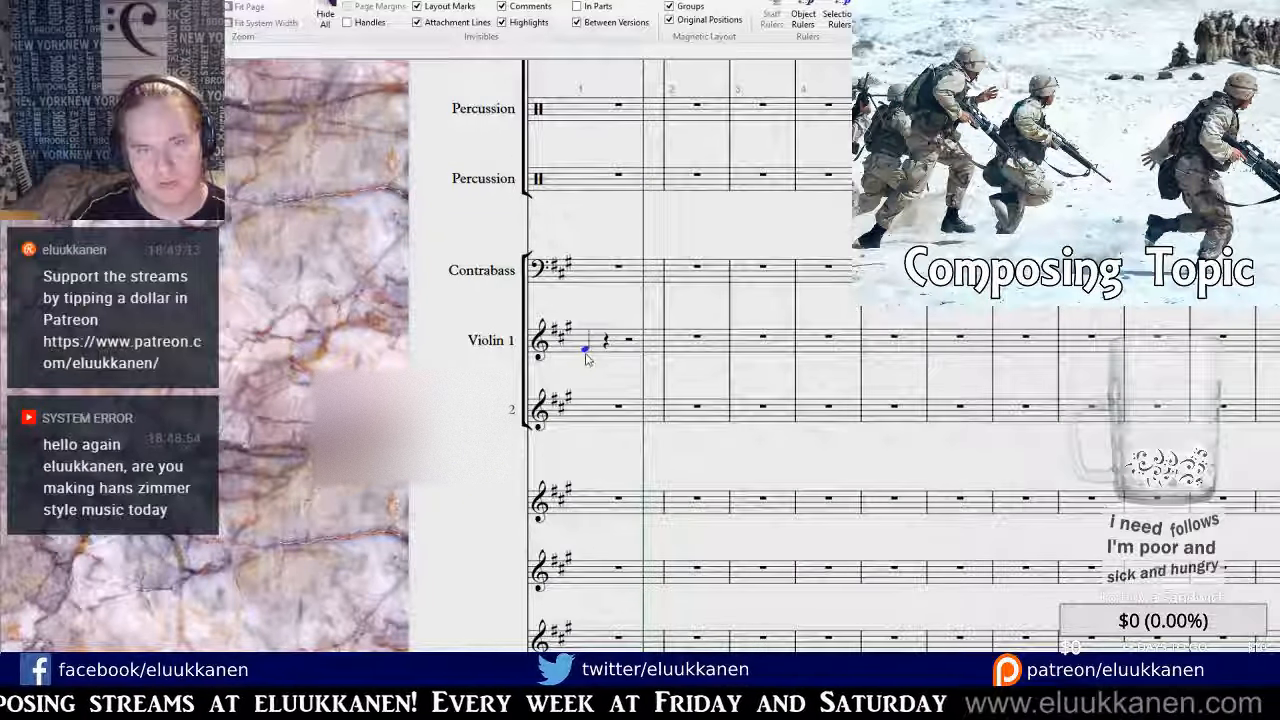
pyautogui.press('Up')
pyautogui.press('Up')
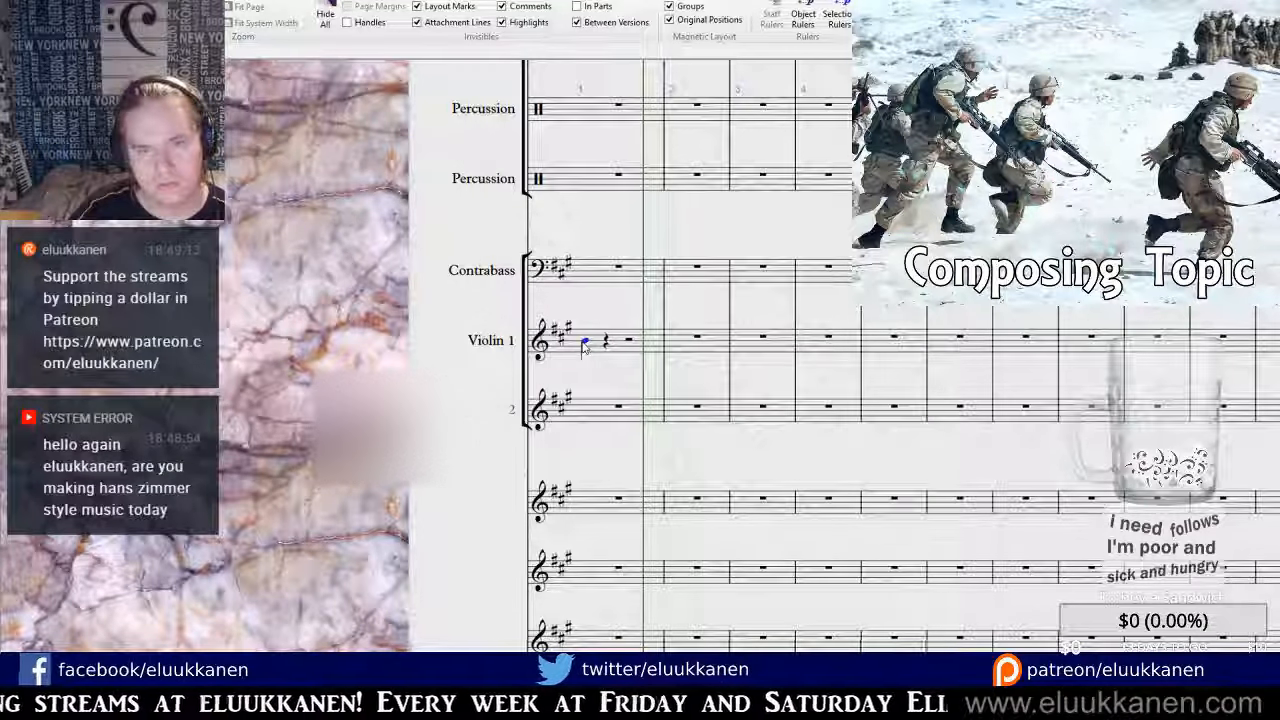
pyautogui.moveTo(584, 345); pyautogui.dragTo(594, 404)
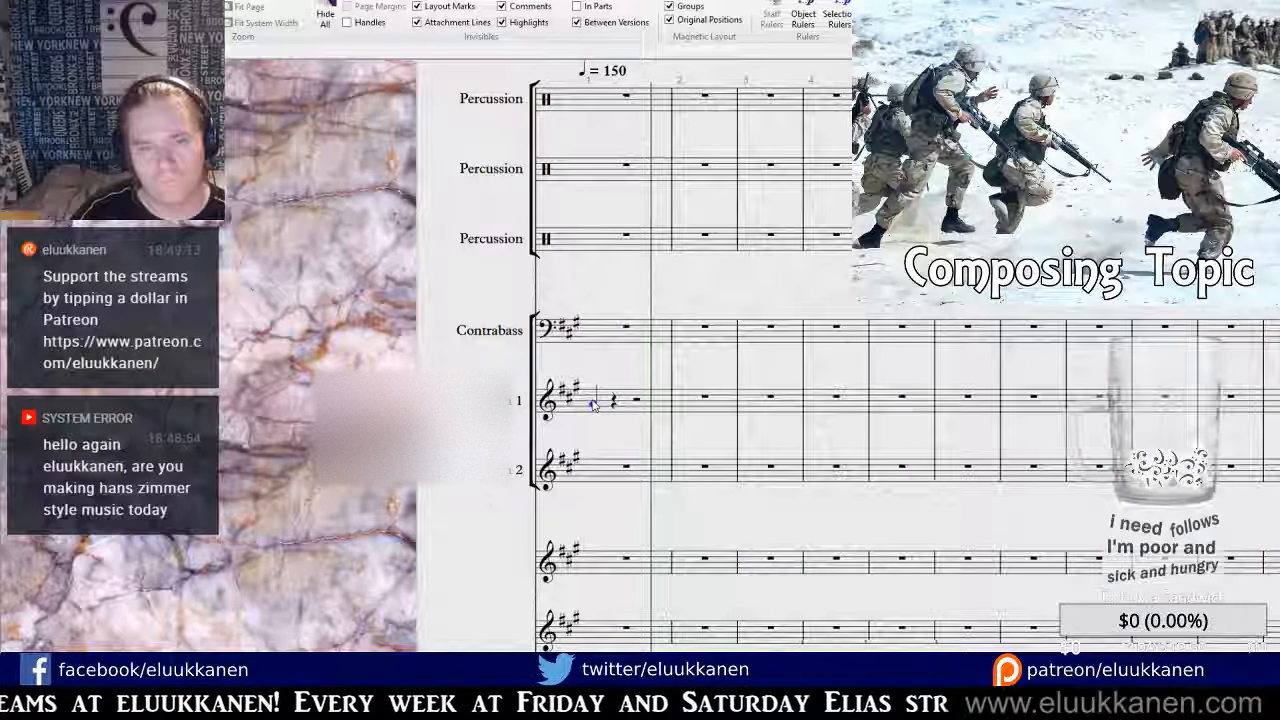
# Show the mixer, assign the Violin 2 channel's playback to the S. Play device, and hide the mixer again.
pyautogui.press('m')
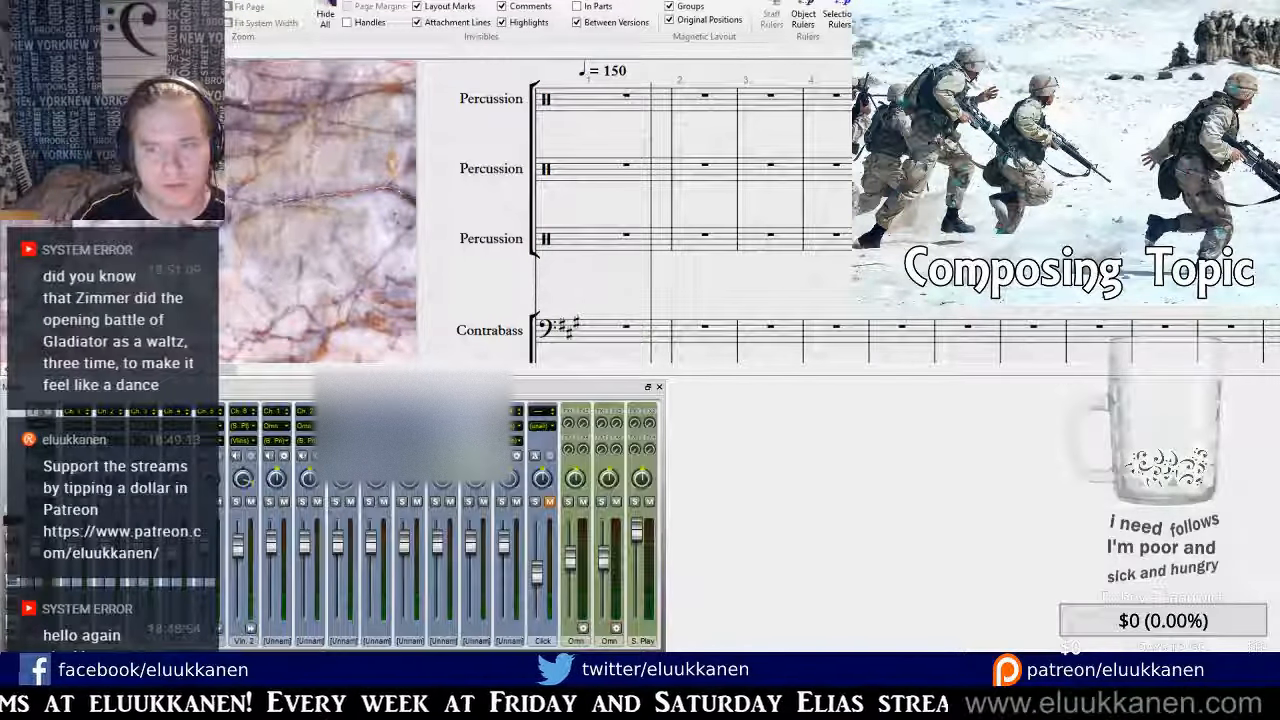
pyautogui.moveTo(281, 341); pyautogui.dragTo(240, 172)
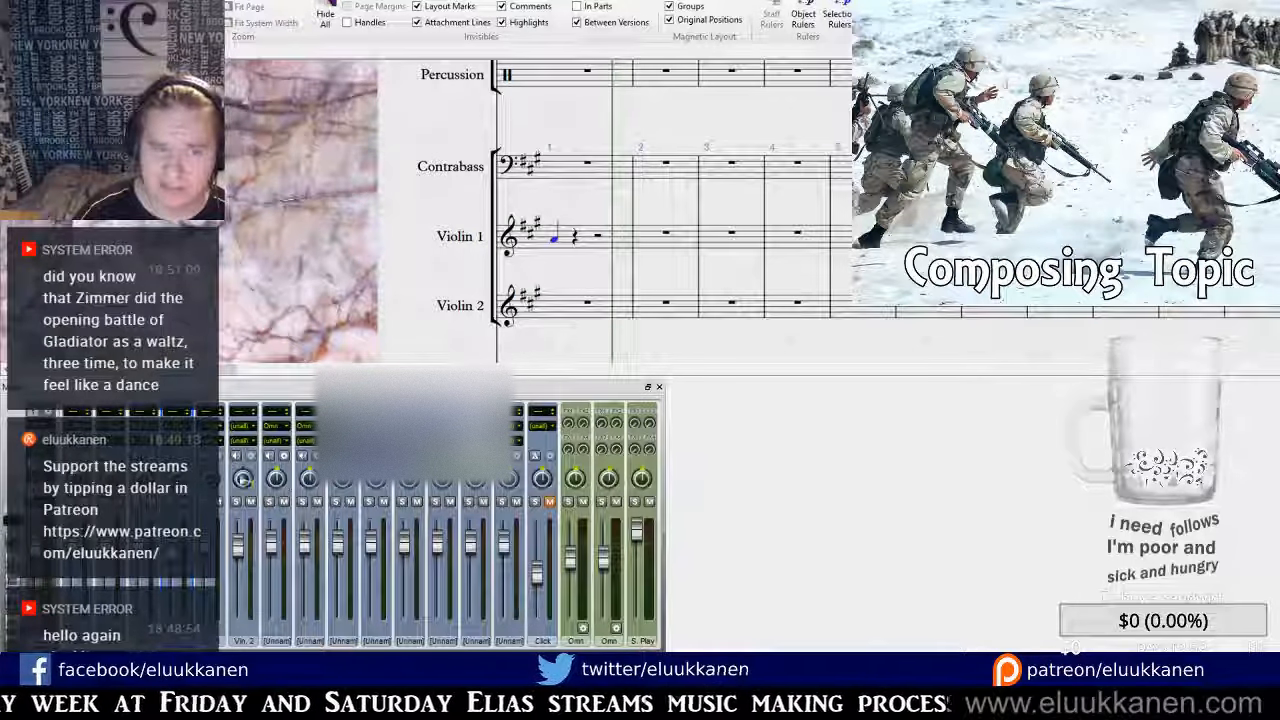
pyautogui.click(247, 447)
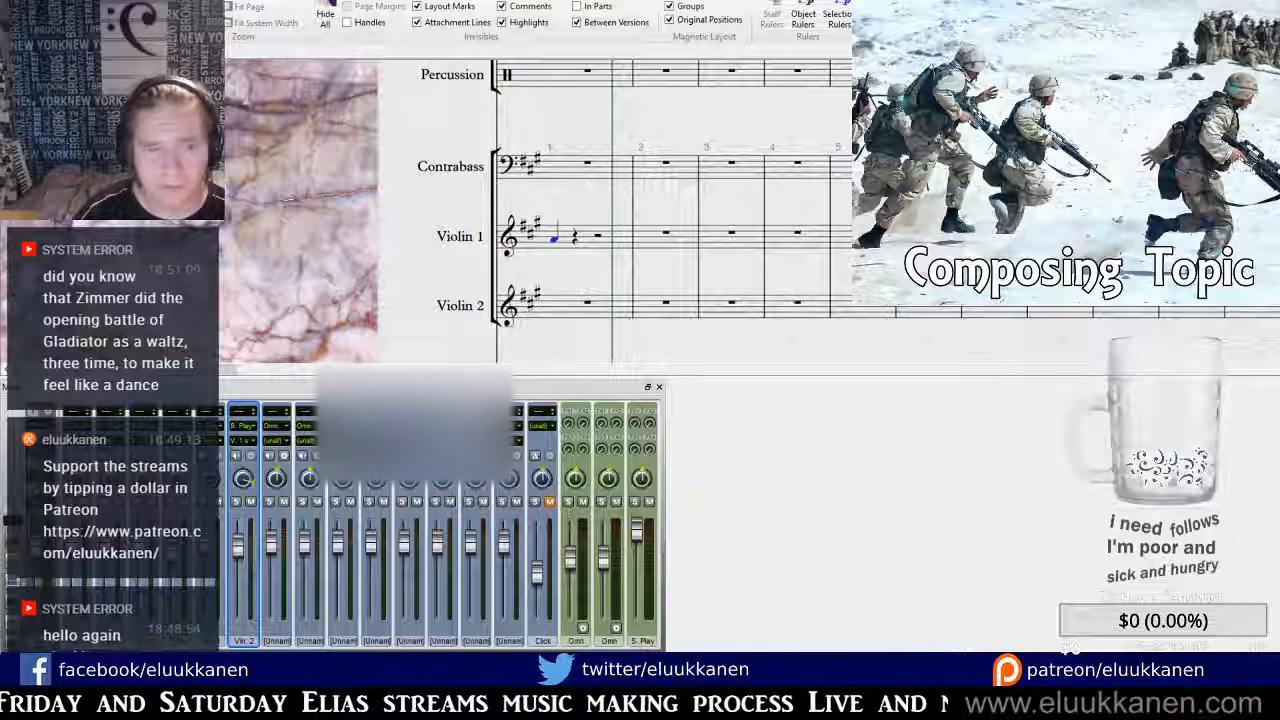
pyautogui.click(178, 468)
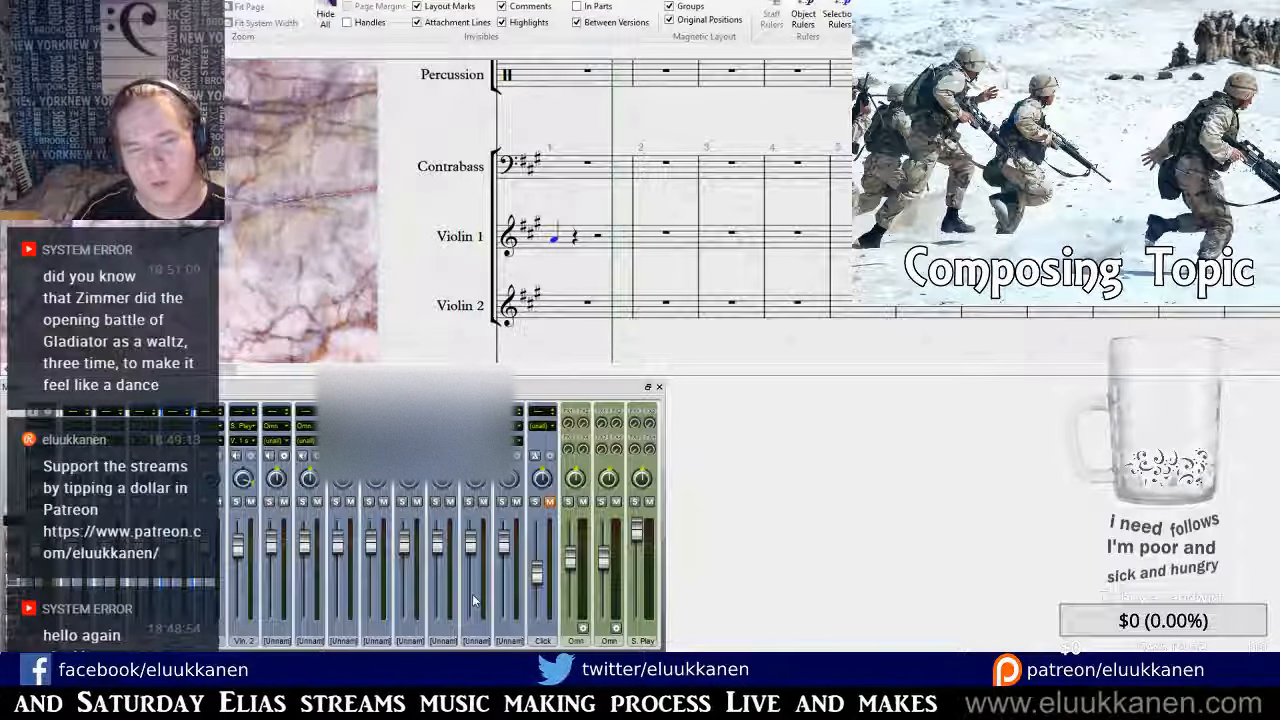
pyautogui.press('m')
pyautogui.moveTo(533, 374); pyautogui.dragTo(507, 460)
# Clear the contents of the first Violin 1 bar.
pyautogui.click(573, 334)
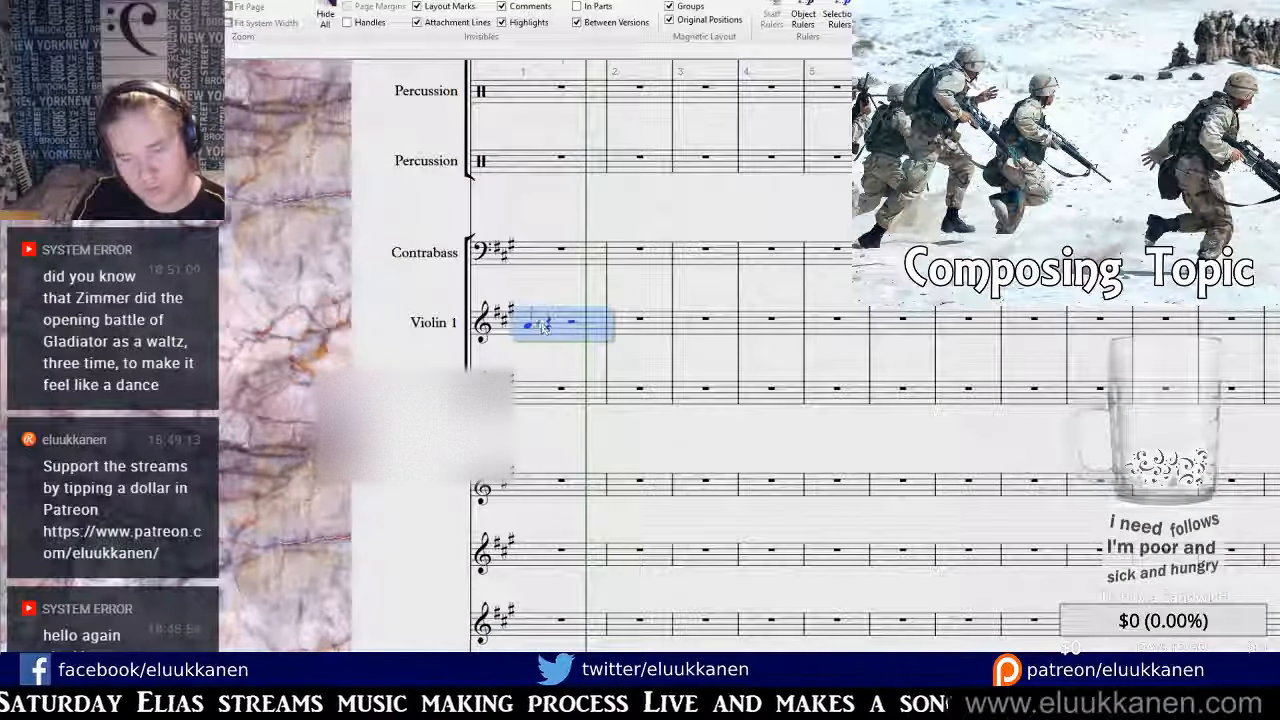
pyautogui.press('Delete')
pyautogui.press('Escape')
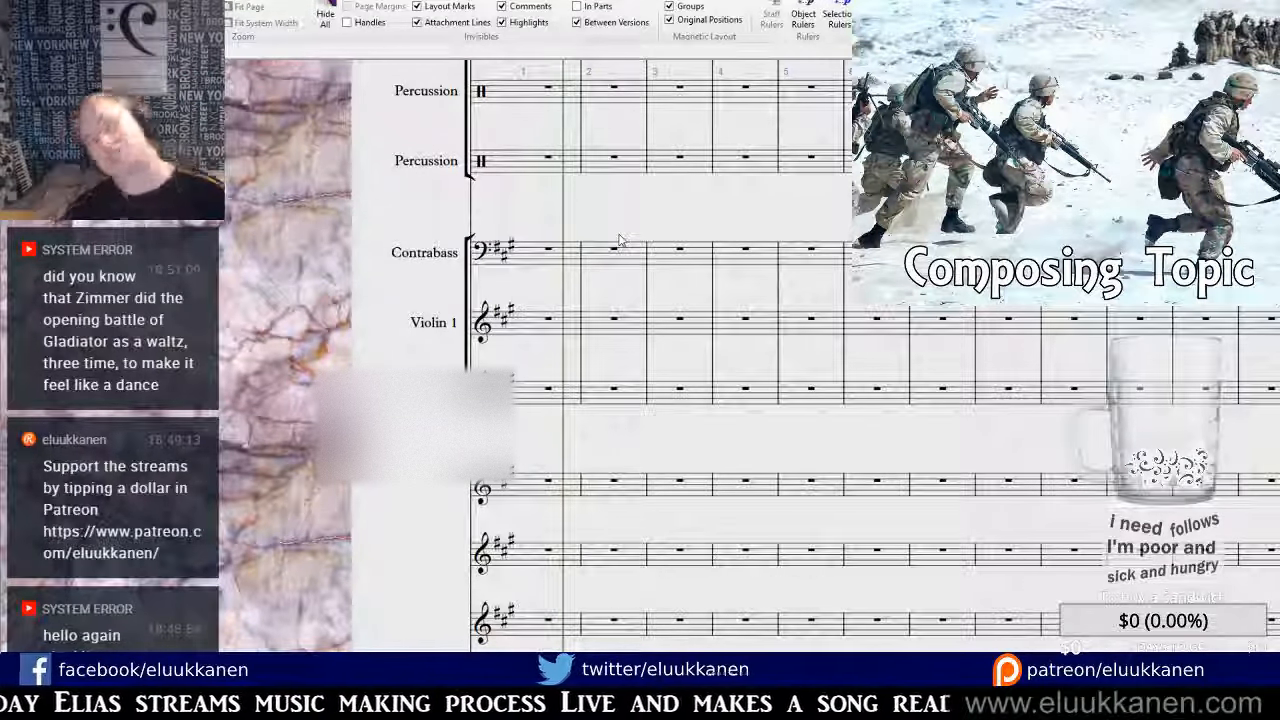
# Enter a low note at the start of the first Contrabass bar and make it a whole note.
pyautogui.moveTo(619, 240); pyautogui.dragTo(622, 274)
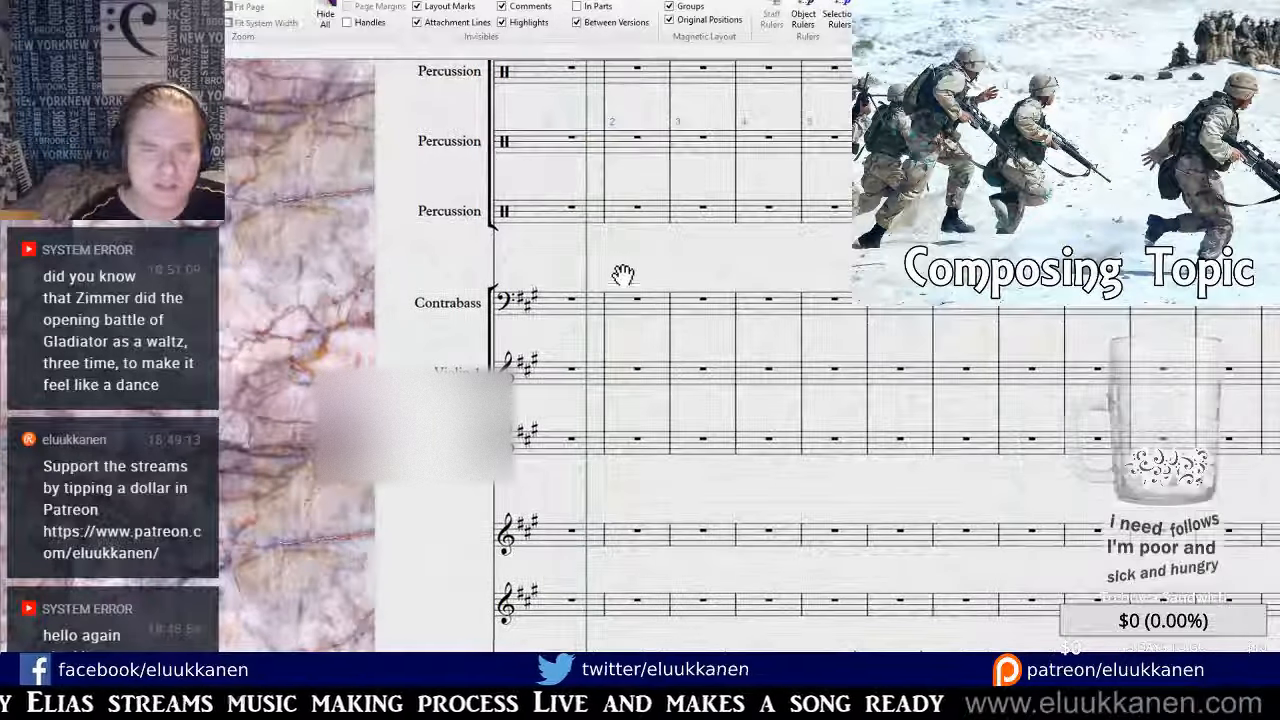
pyautogui.click(543, 311)
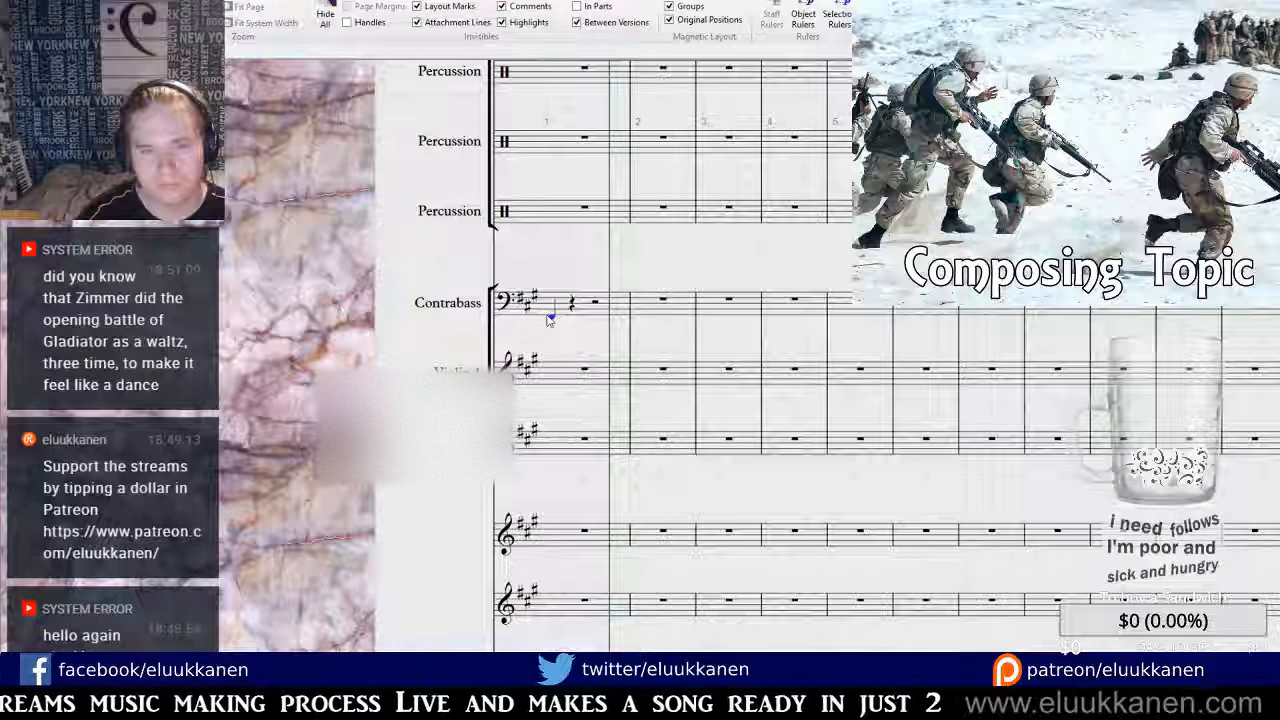
pyautogui.press('6')
# Copy the Contrabass whole note to bar 5 and clear it from bar 1.
pyautogui.click(780, 308)
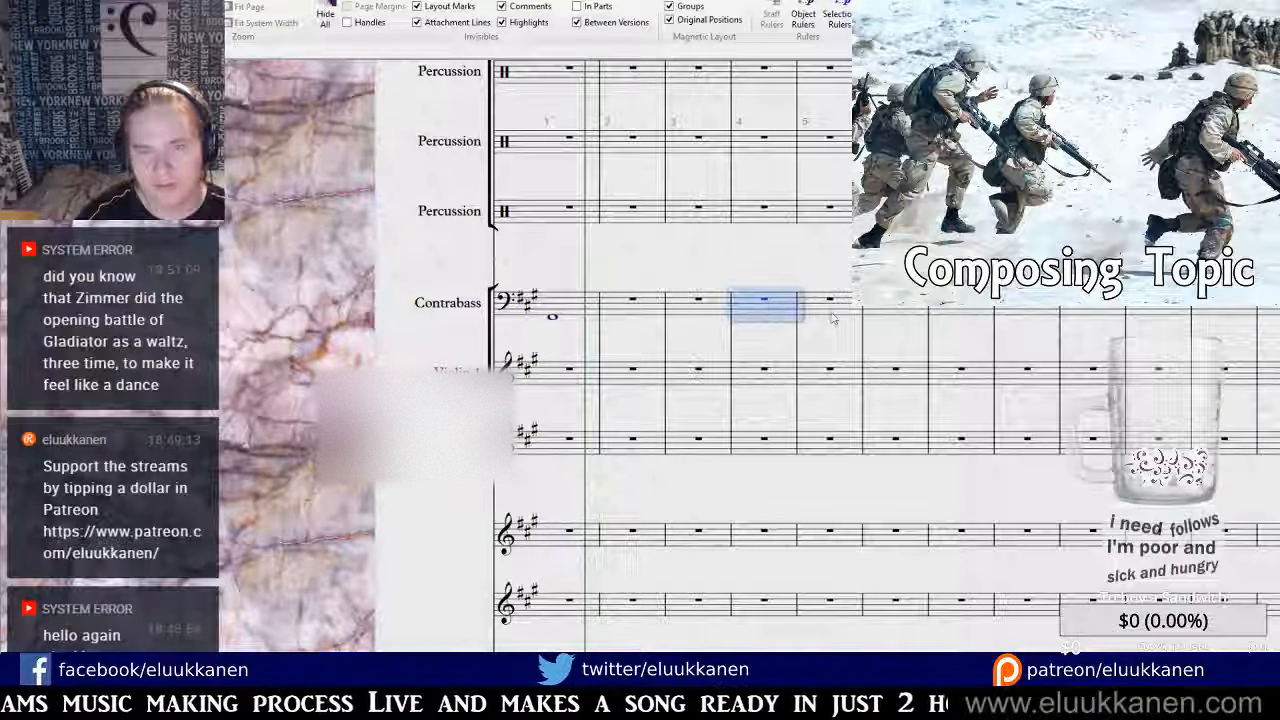
pyautogui.click(832, 316)
pyautogui.hotkey('ctrl', 'v')
pyautogui.click(568, 313)
pyautogui.press('Delete')
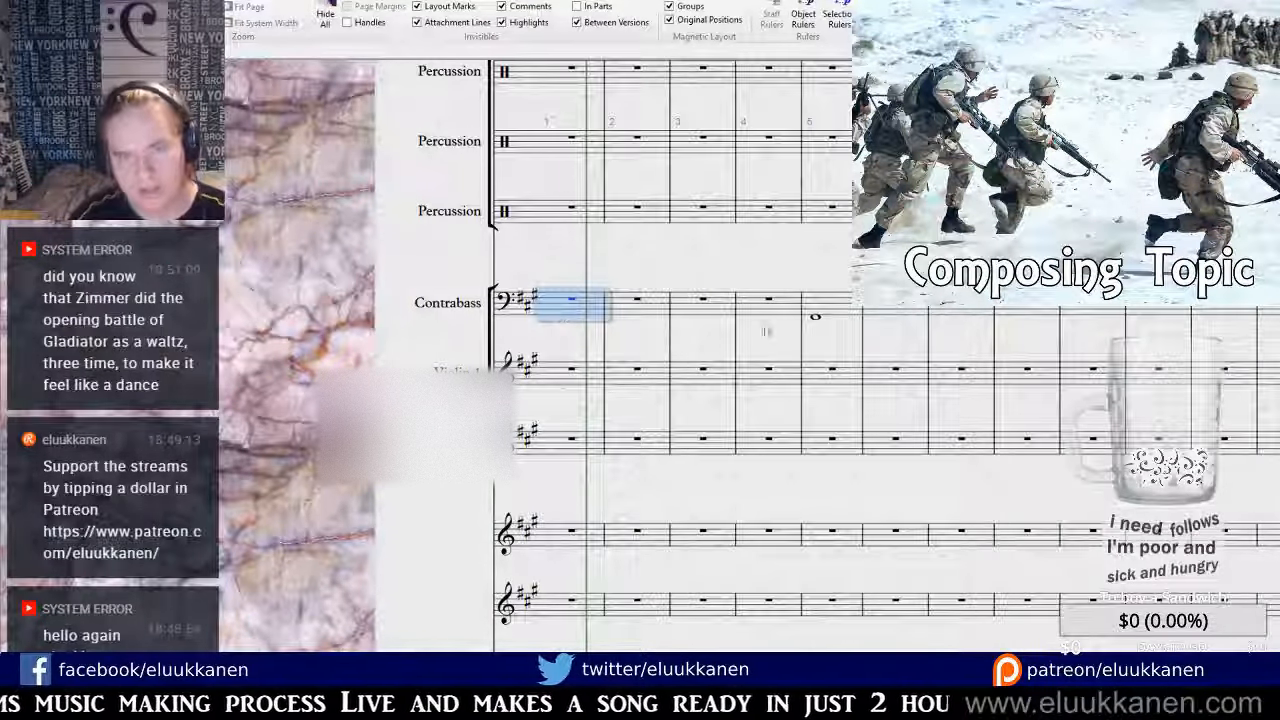
pyautogui.click(818, 312)
pyautogui.click(815, 317)
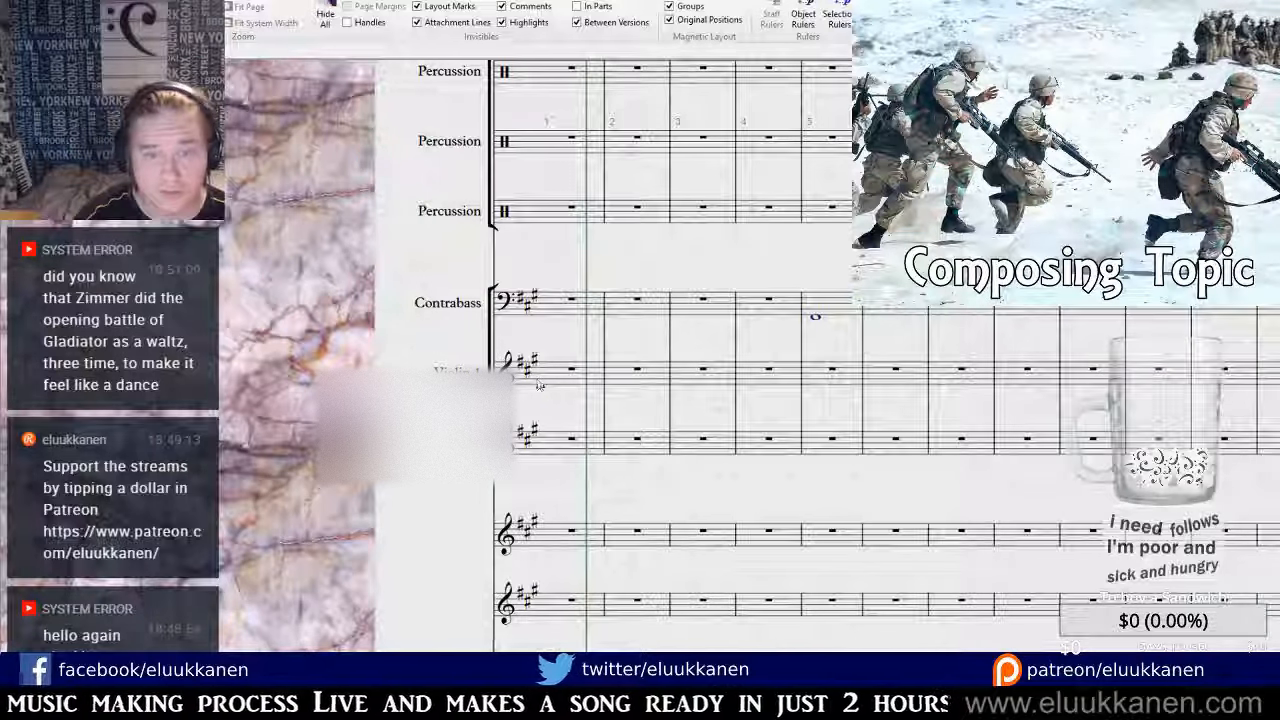
pyautogui.press('Escape')
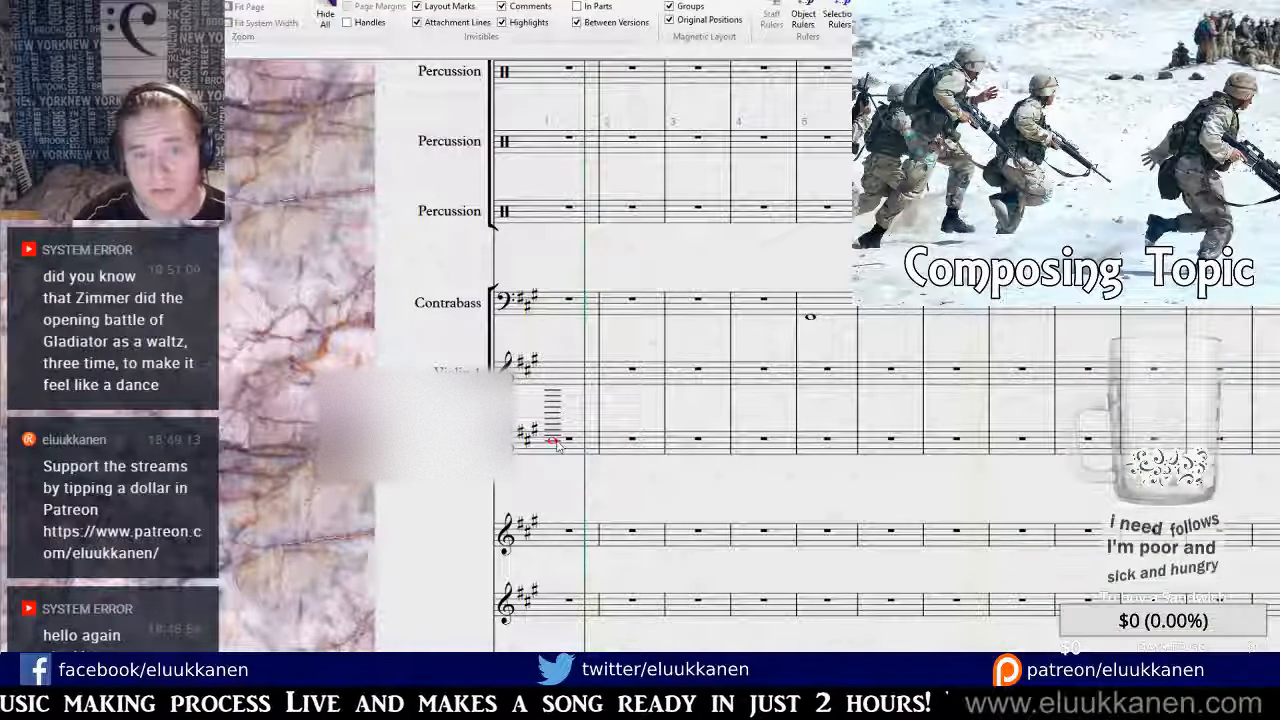
# Enter a note on beat one of the first Violin 1 bar and set its duration to an eighth note.
pyautogui.press('Escape')
pyautogui.click(553, 377)
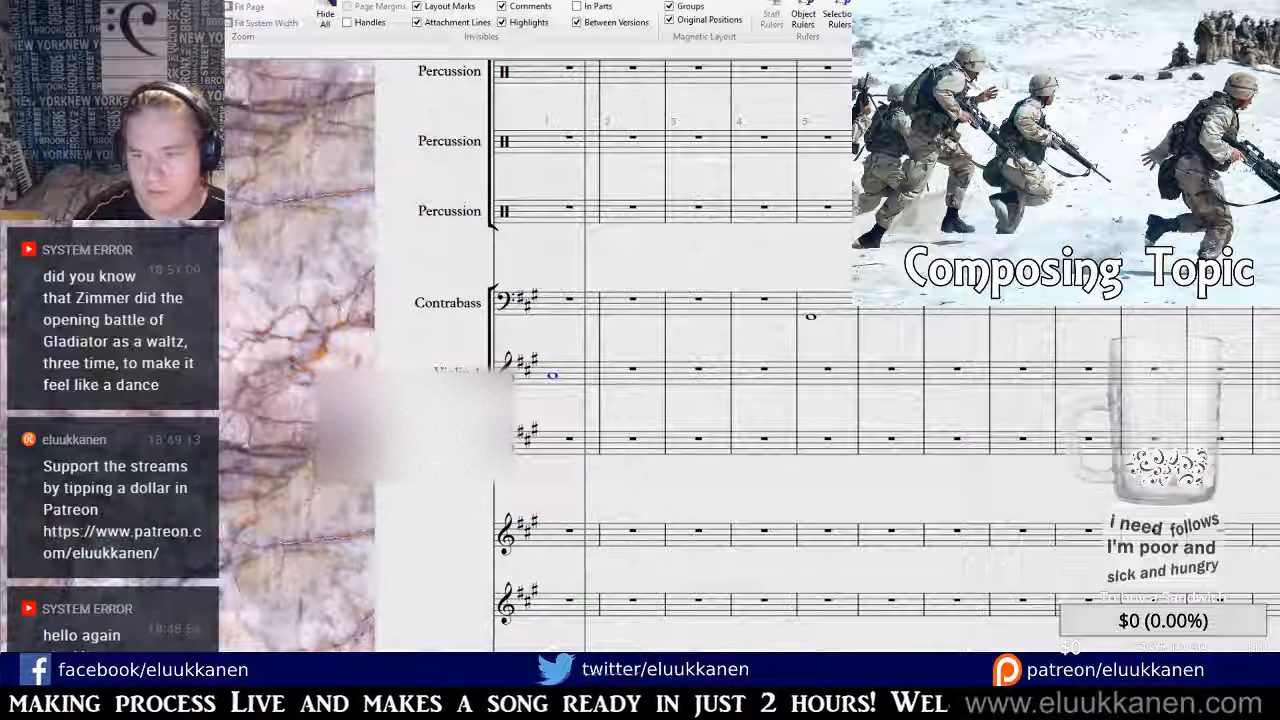
pyautogui.press('4')
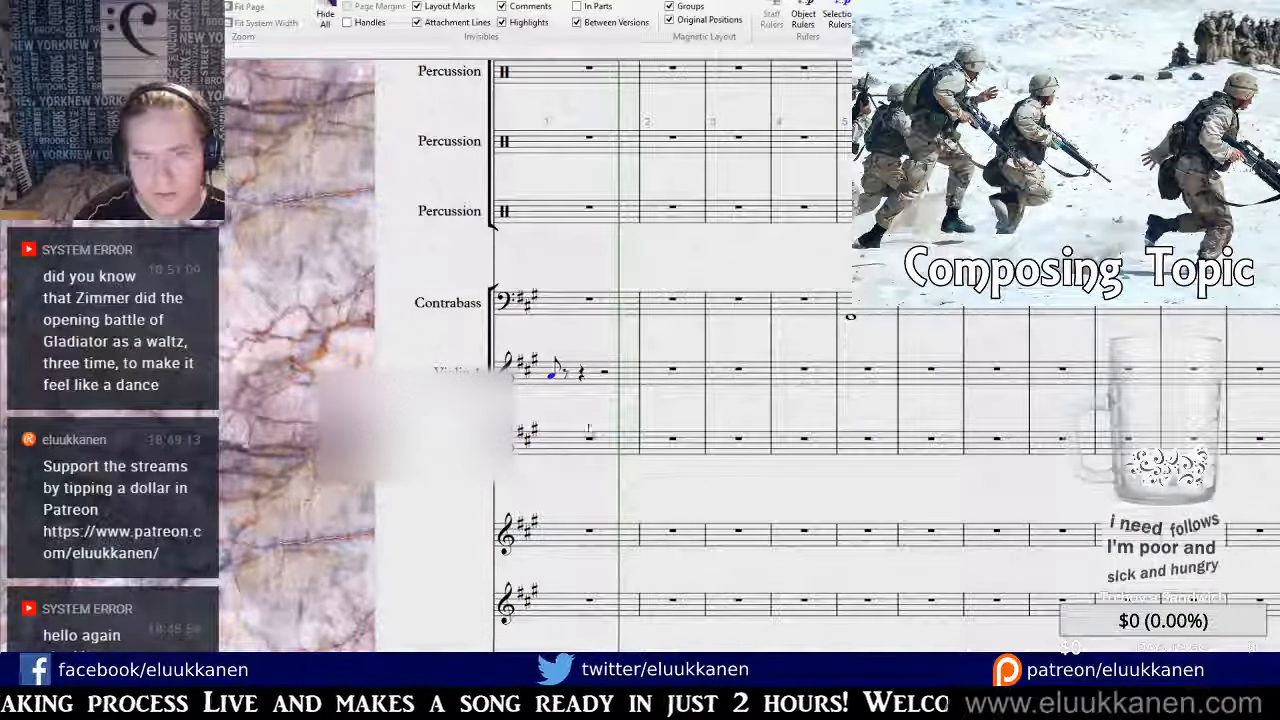
pyautogui.press('3')
pyautogui.press('3')
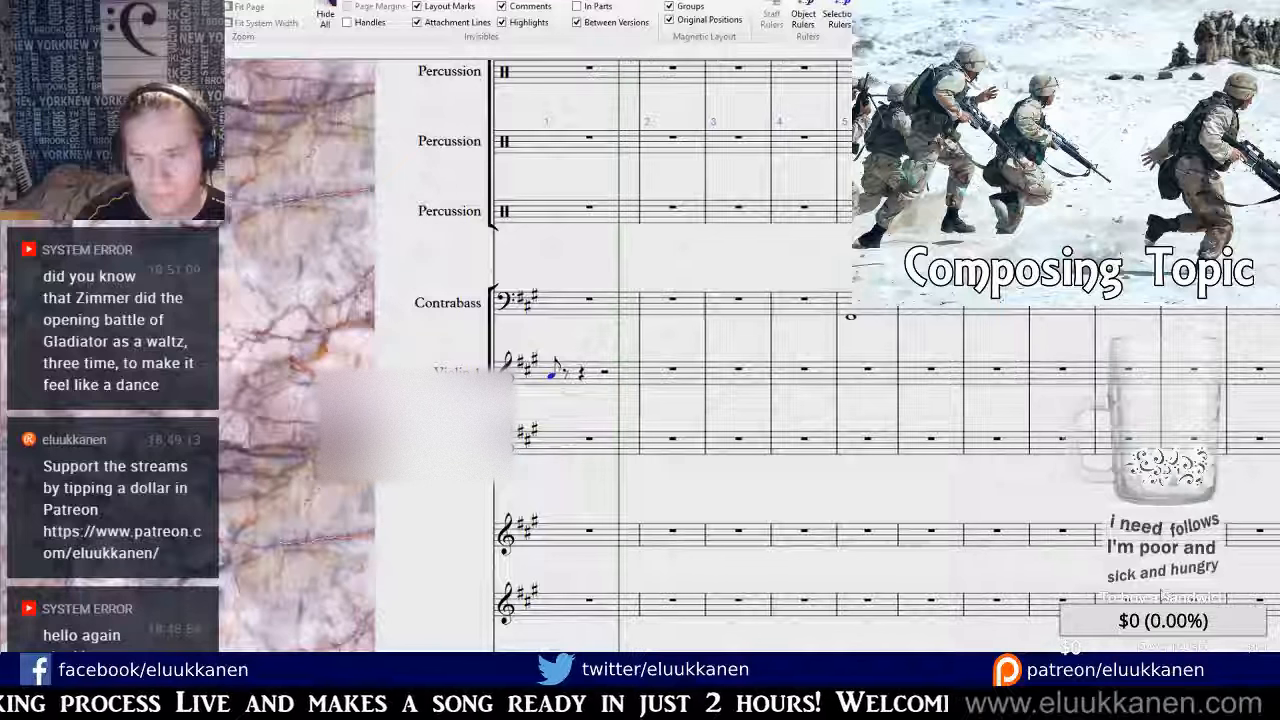
# Repeat the Violin 1 eighth note until the bar holds six, placing the notes from the third onward one step lower.
pyautogui.press('r')
pyautogui.press('r')
pyautogui.press('r')
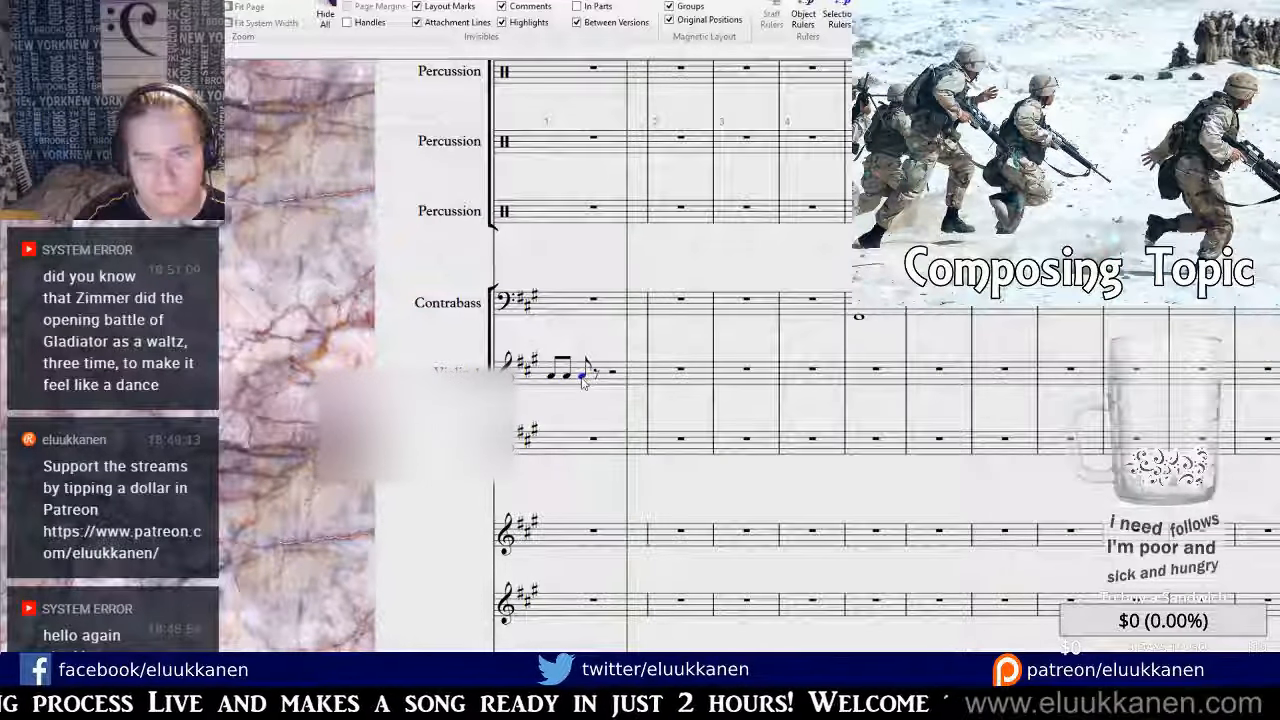
pyautogui.click(582, 388)
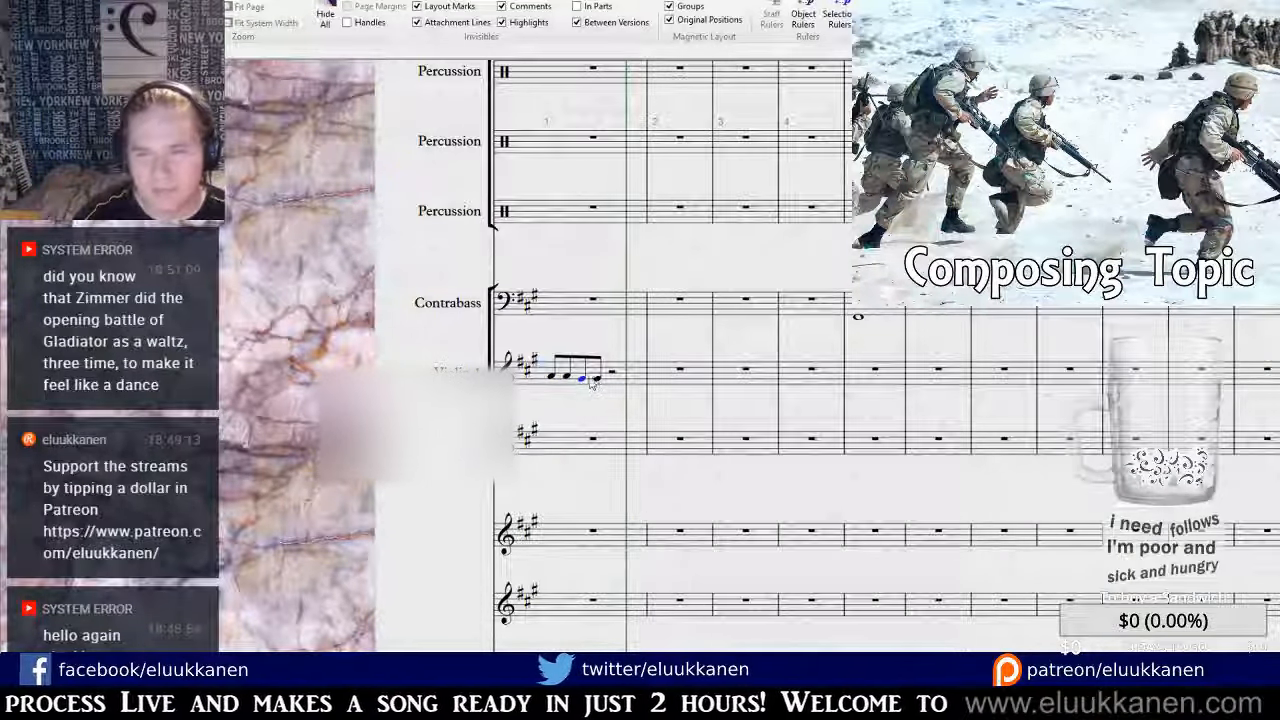
pyautogui.press('r')
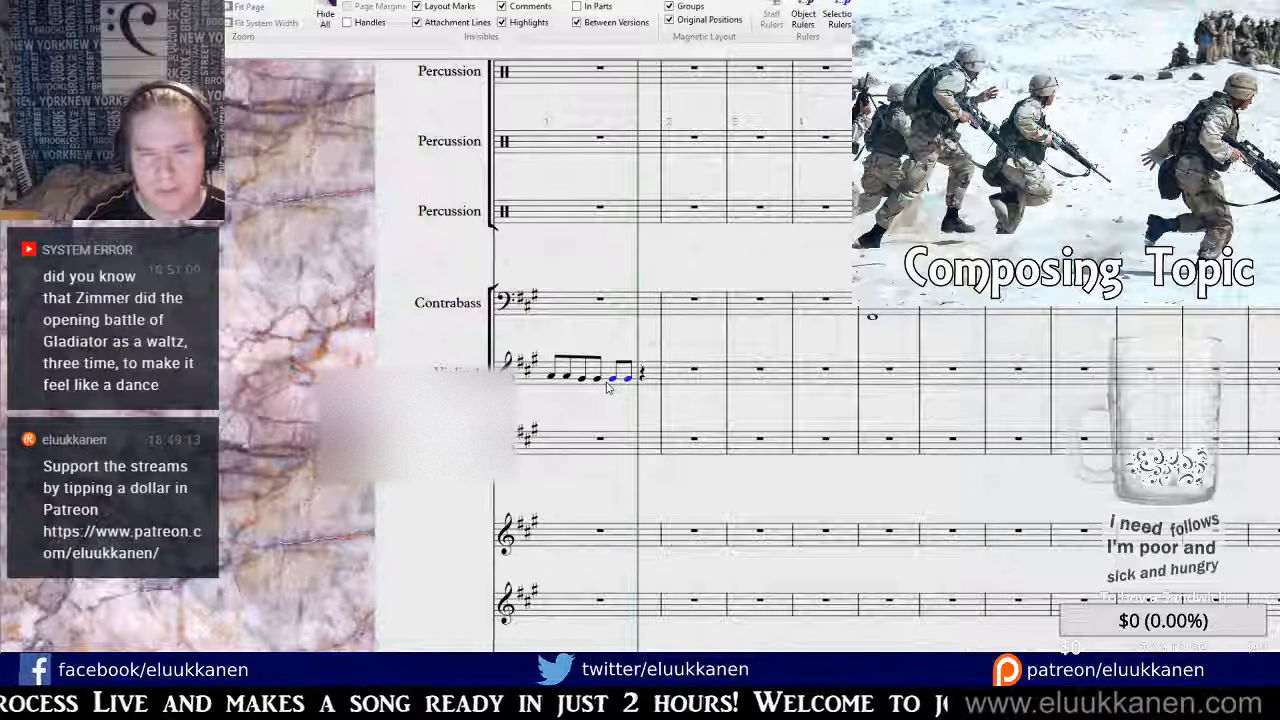
# Raise the fifth and sixth Violin 1 eighth notes one step, then complete the bar with a repeated pair two steps higher.
pyautogui.press('Up')
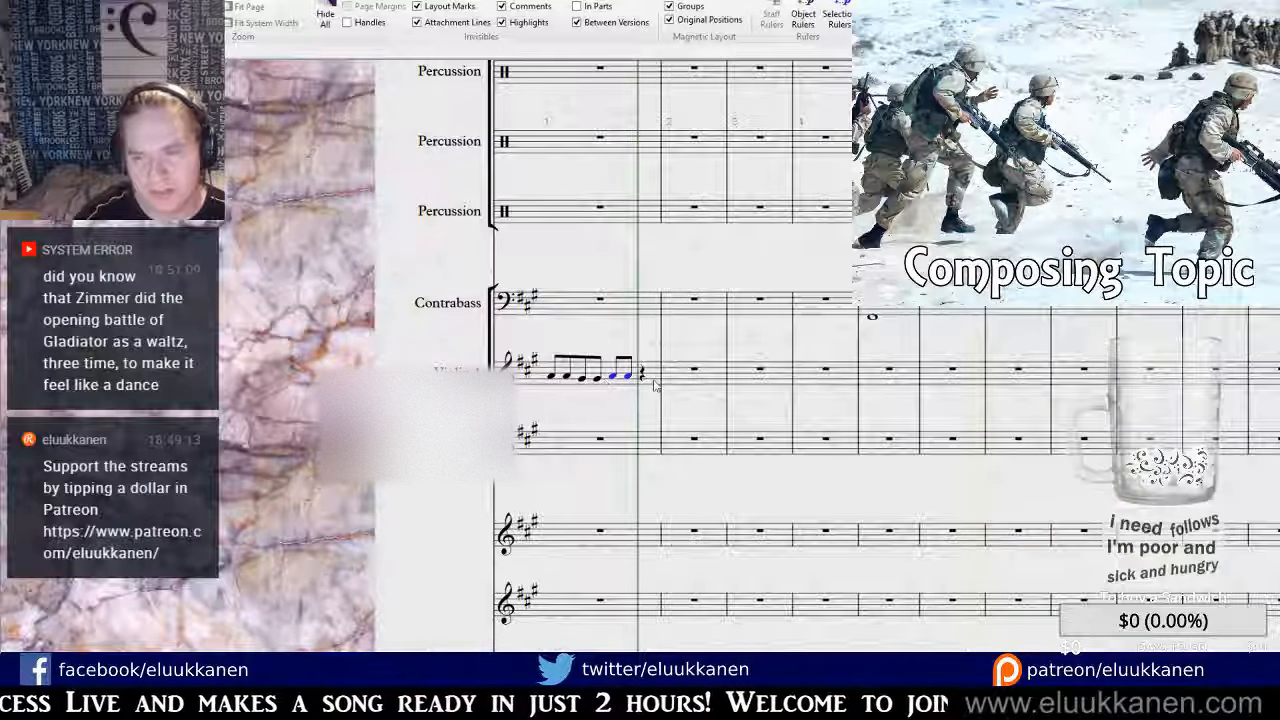
pyautogui.press('r')
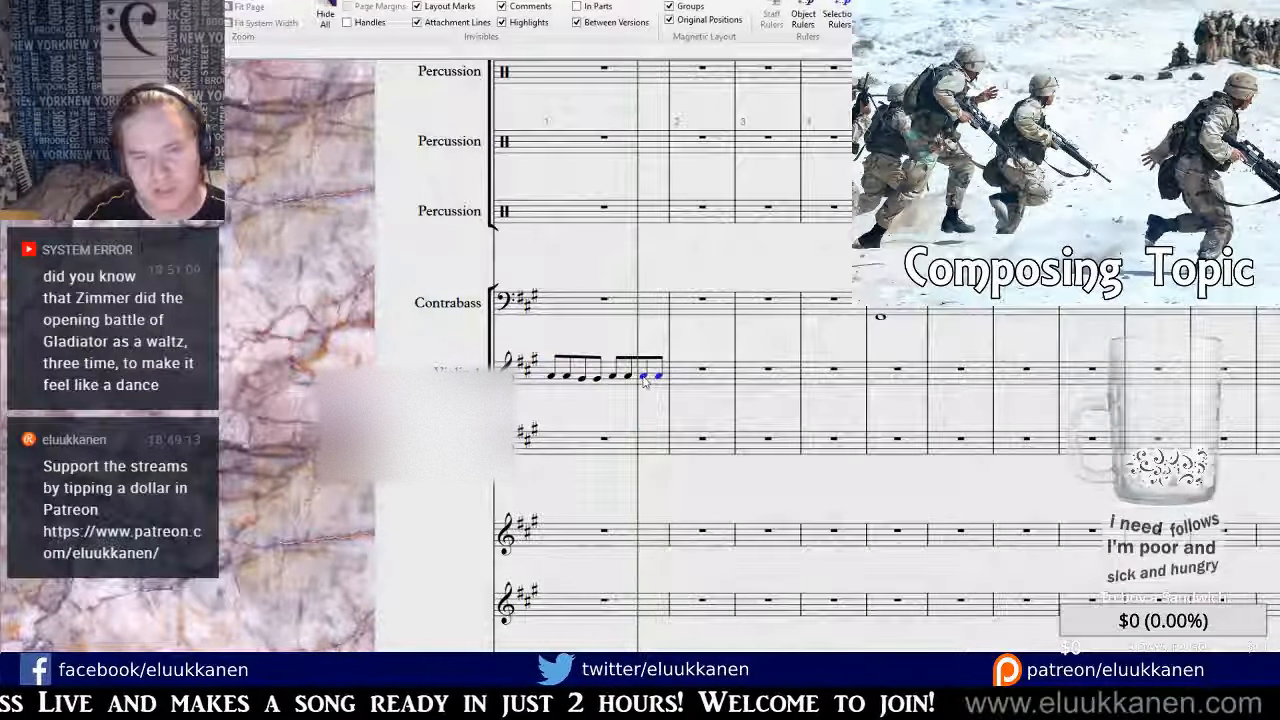
pyautogui.press('Up')
pyautogui.press('Up')
pyautogui.press('Escape')
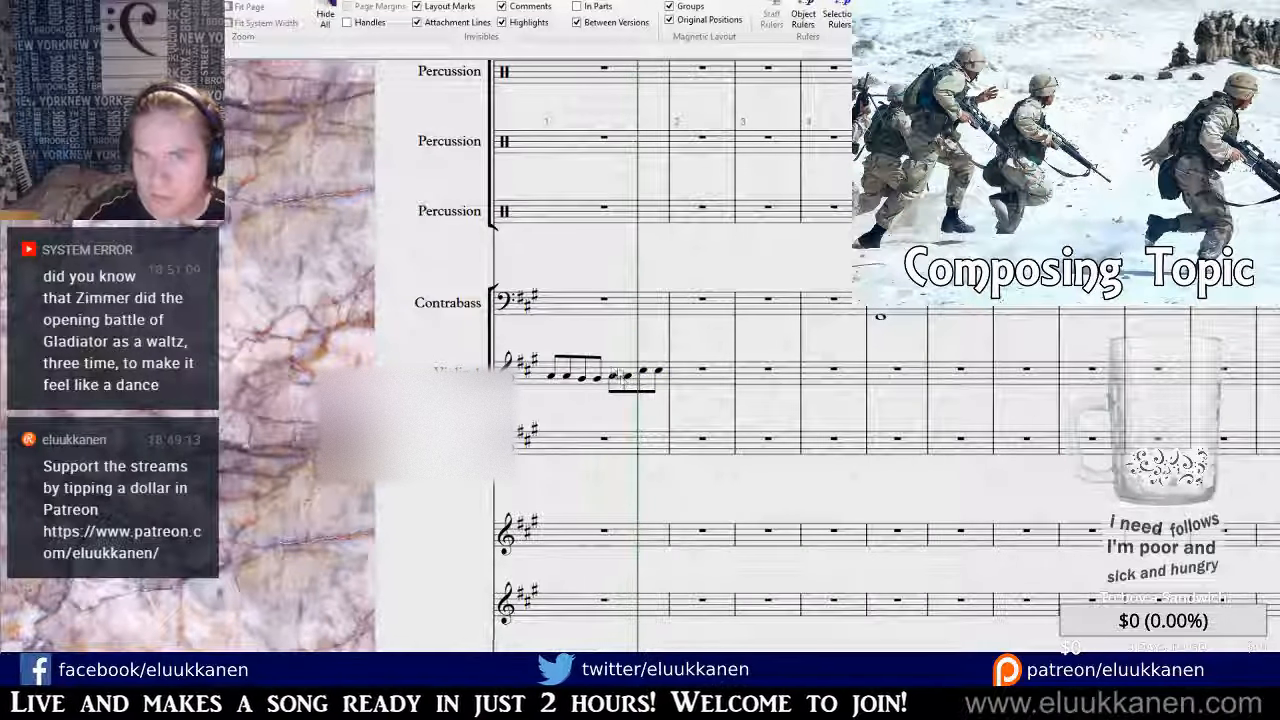
# Copy the eighth-note pattern of Violin 1's first bar into bar 2.
pyautogui.click(620, 376)
pyautogui.hotkey('ctrl', 'c')
pyautogui.click(684, 381)
pyautogui.hotkey('ctrl', 'v')
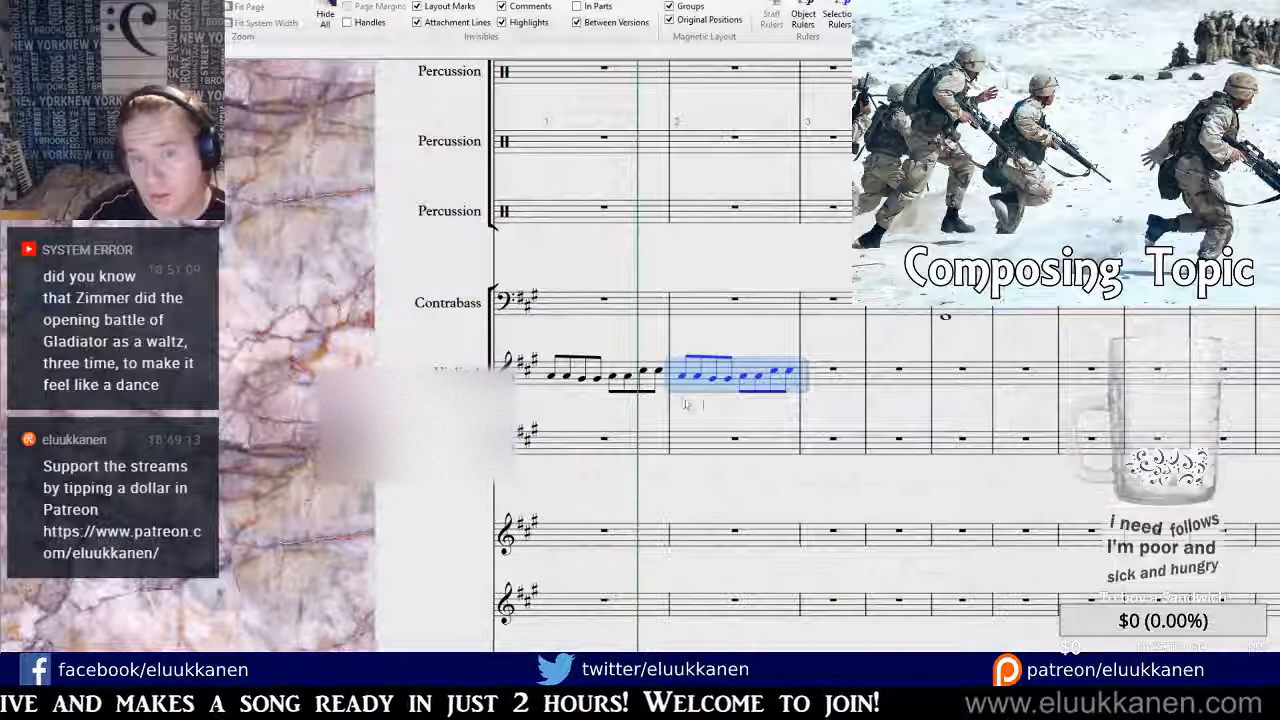
# Play back the Violin 1 pattern from the first bar.
pyautogui.moveTo(708, 403); pyautogui.dragTo(540, 425)
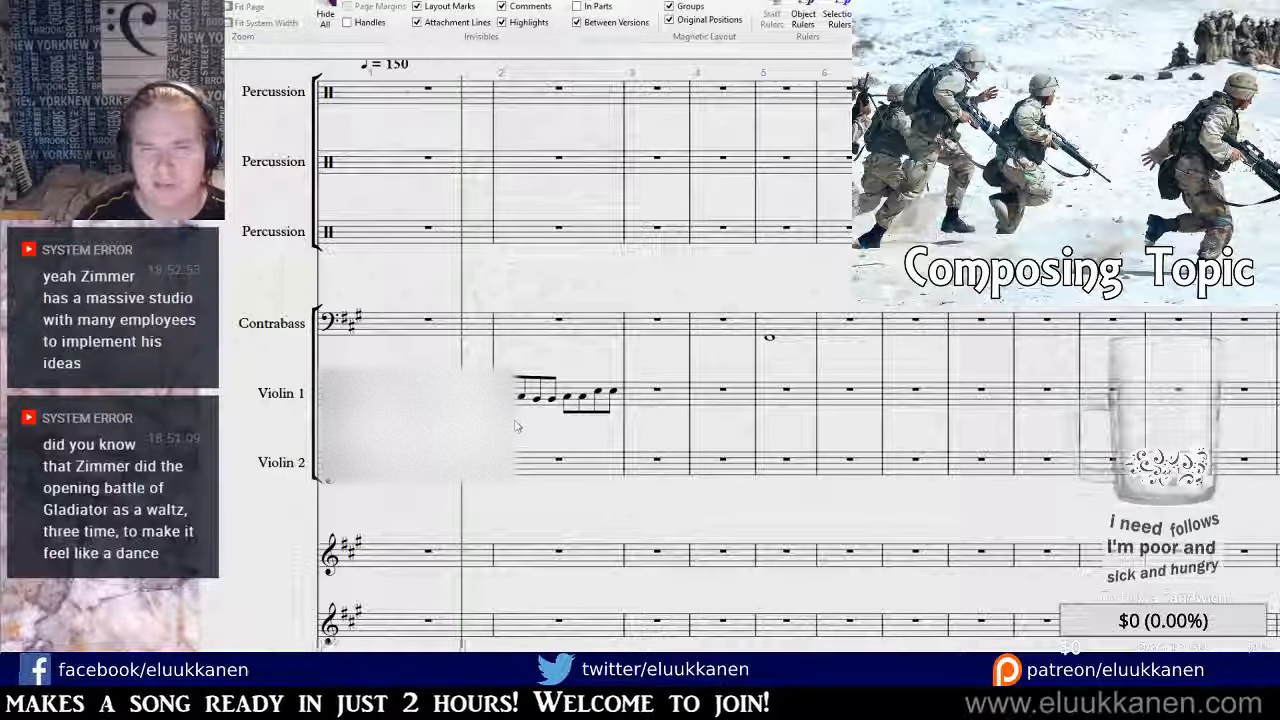
pyautogui.click(432, 392)
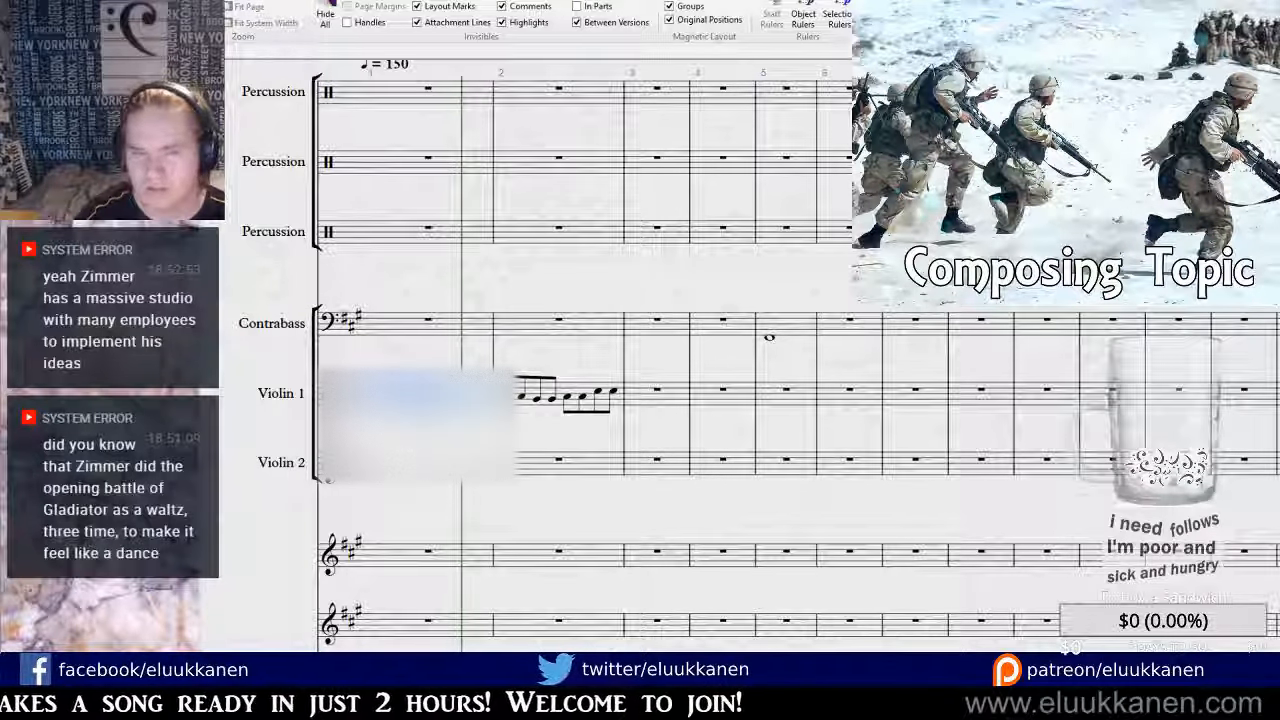
pyautogui.moveTo(769, 337); pyautogui.dragTo(861, 304)
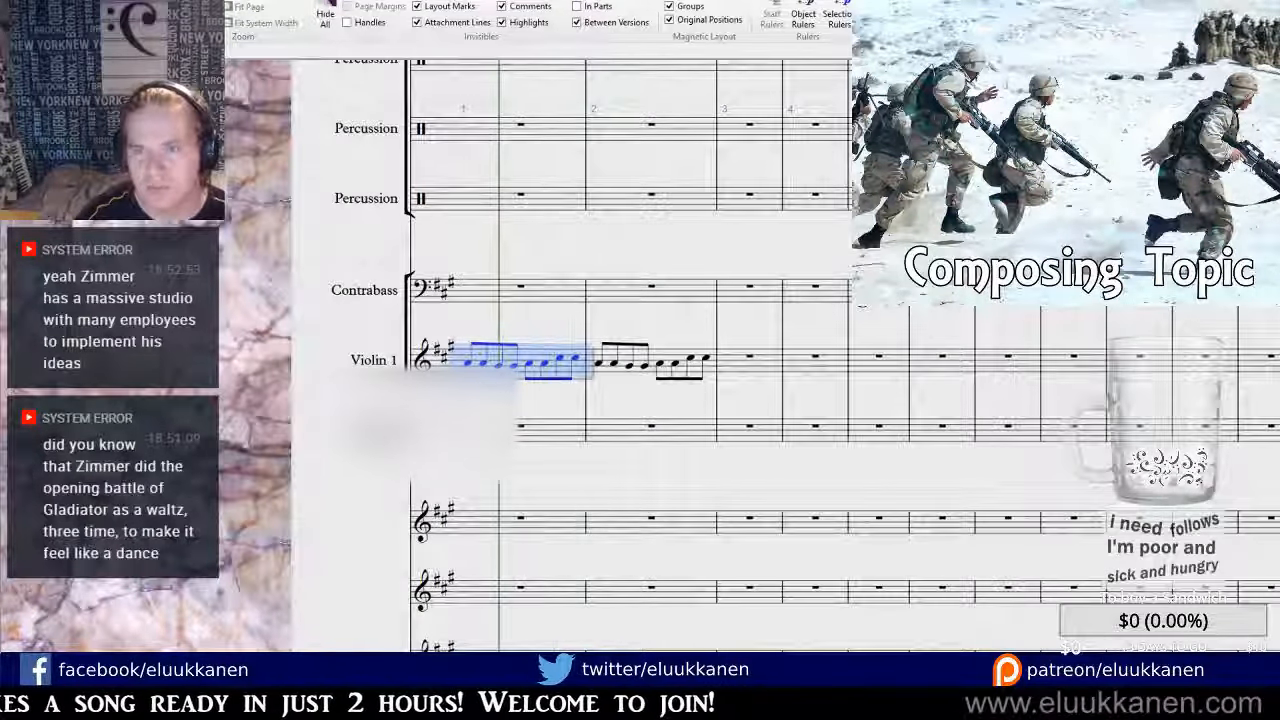
pyautogui.hotkey('ctrl', '-')
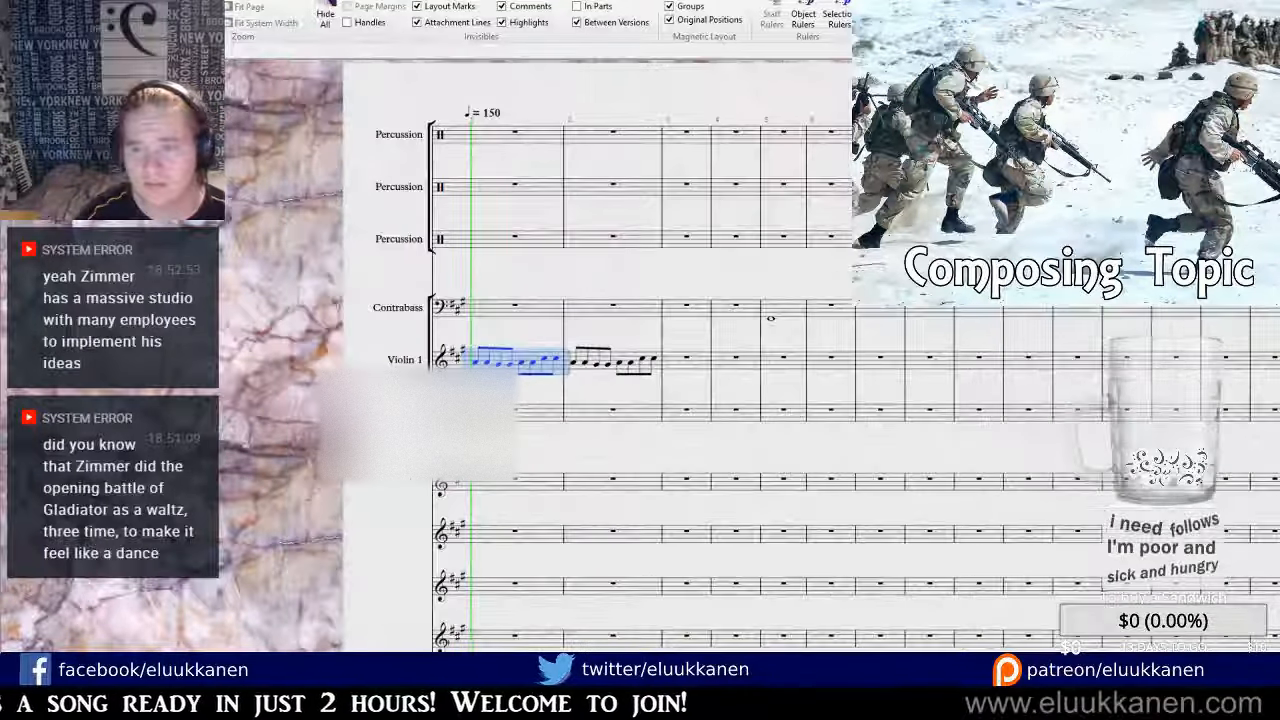
pyautogui.press('space')
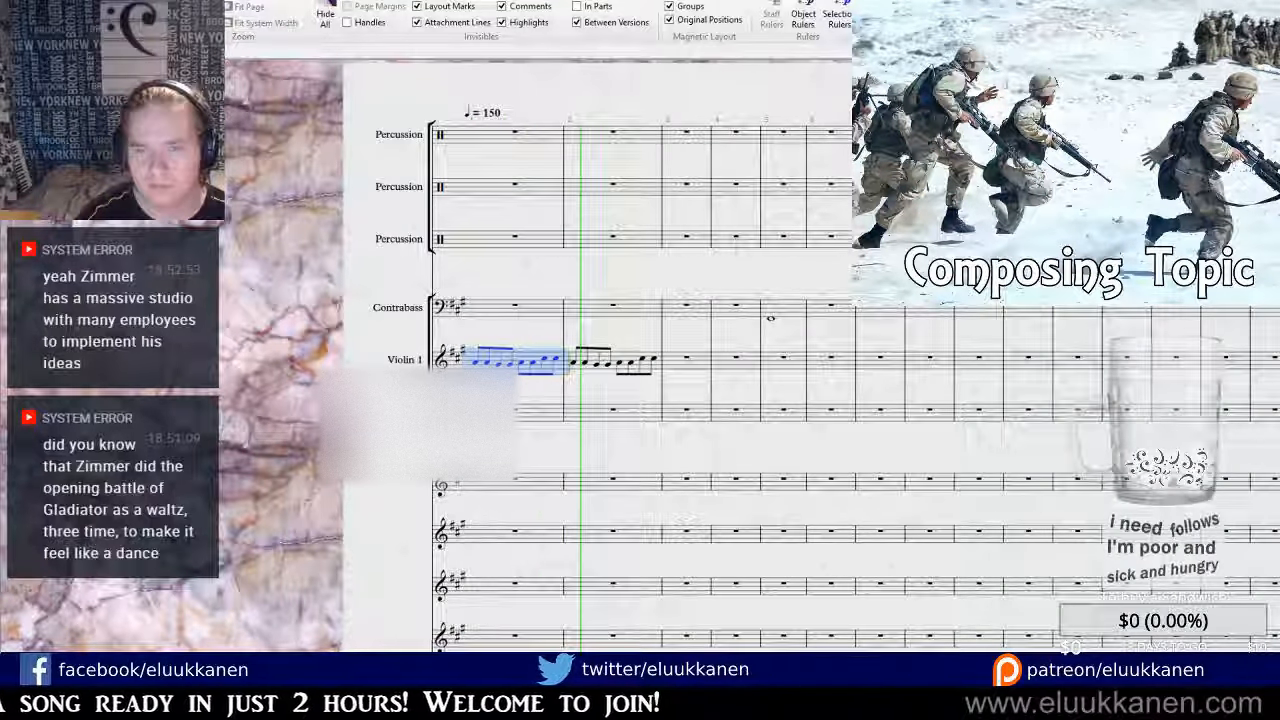
pyautogui.hotkey('ctrl', '+')
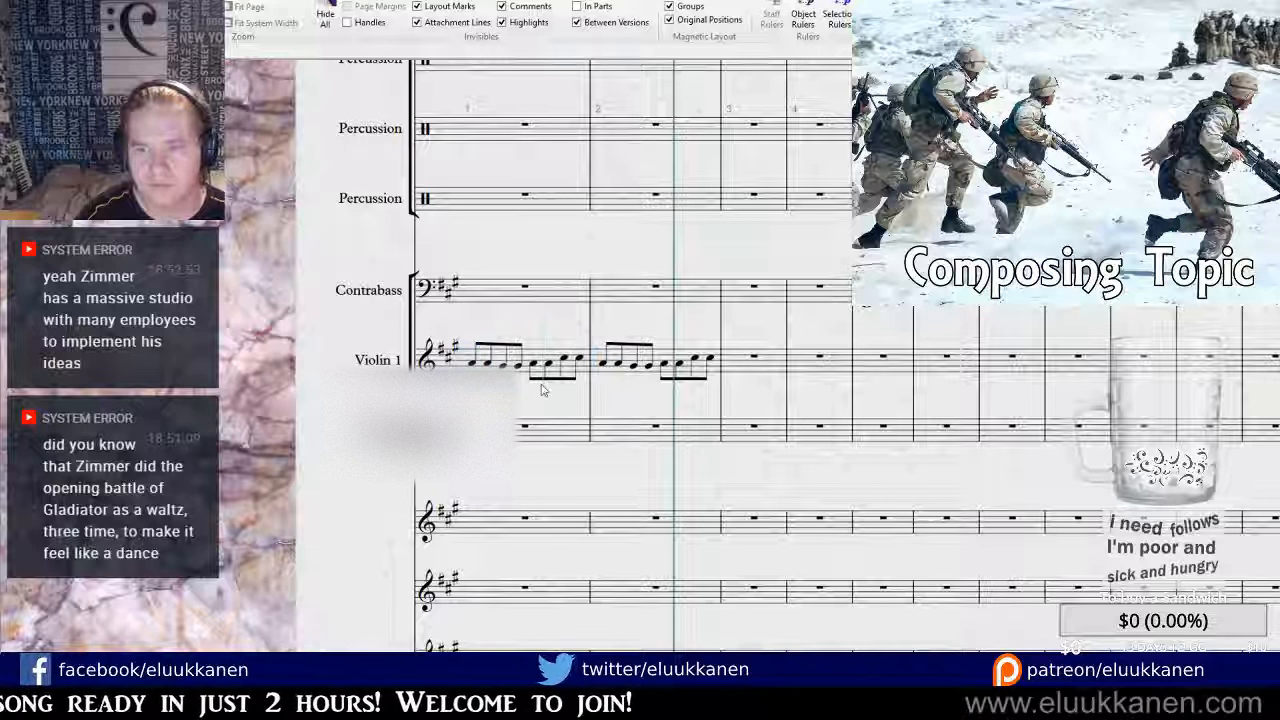
# Audition the second and sixth eighth notes of the first Violin 1 bar to compare their pitches.
pyautogui.click(488, 363)
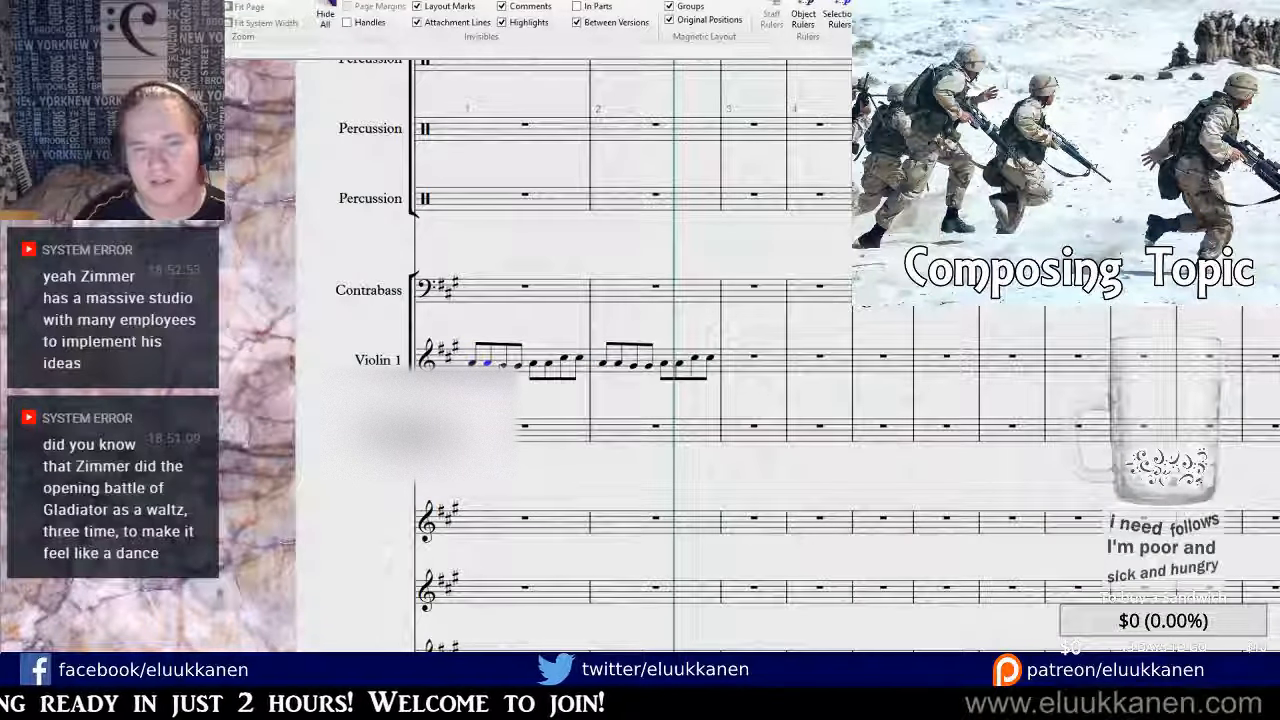
pyautogui.click(555, 367)
pyautogui.click(551, 363)
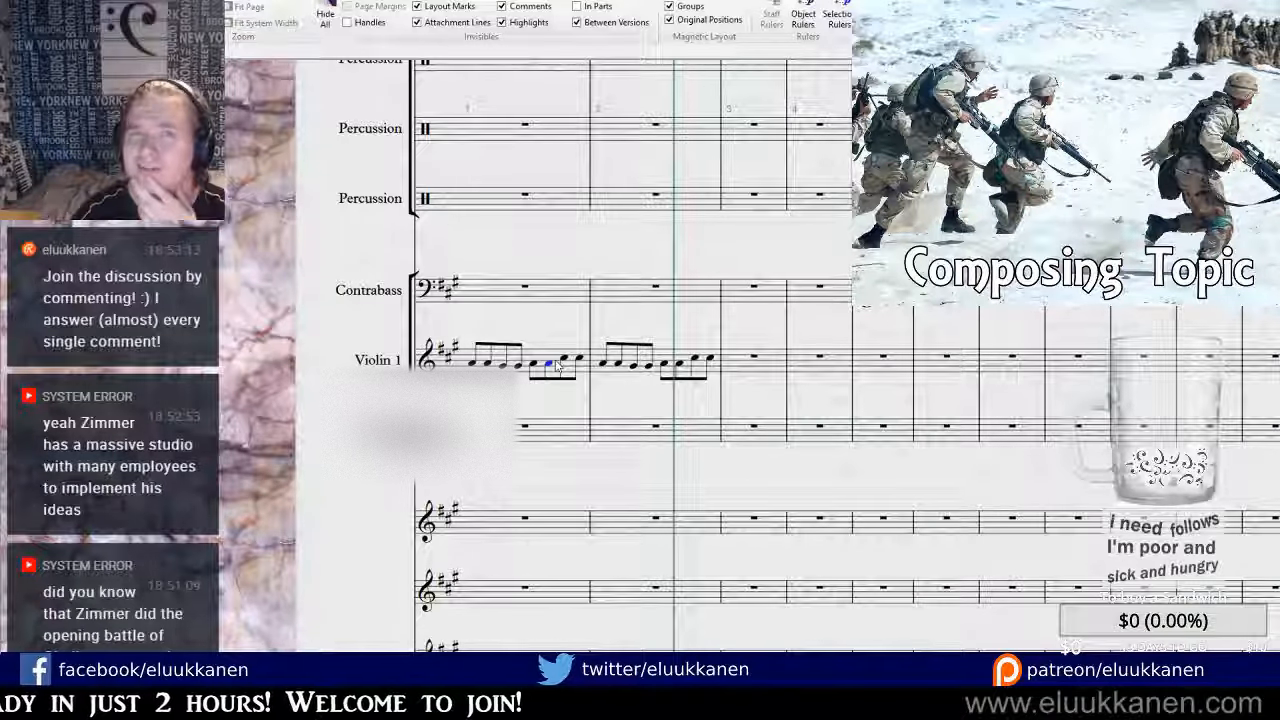
pyautogui.click(488, 364)
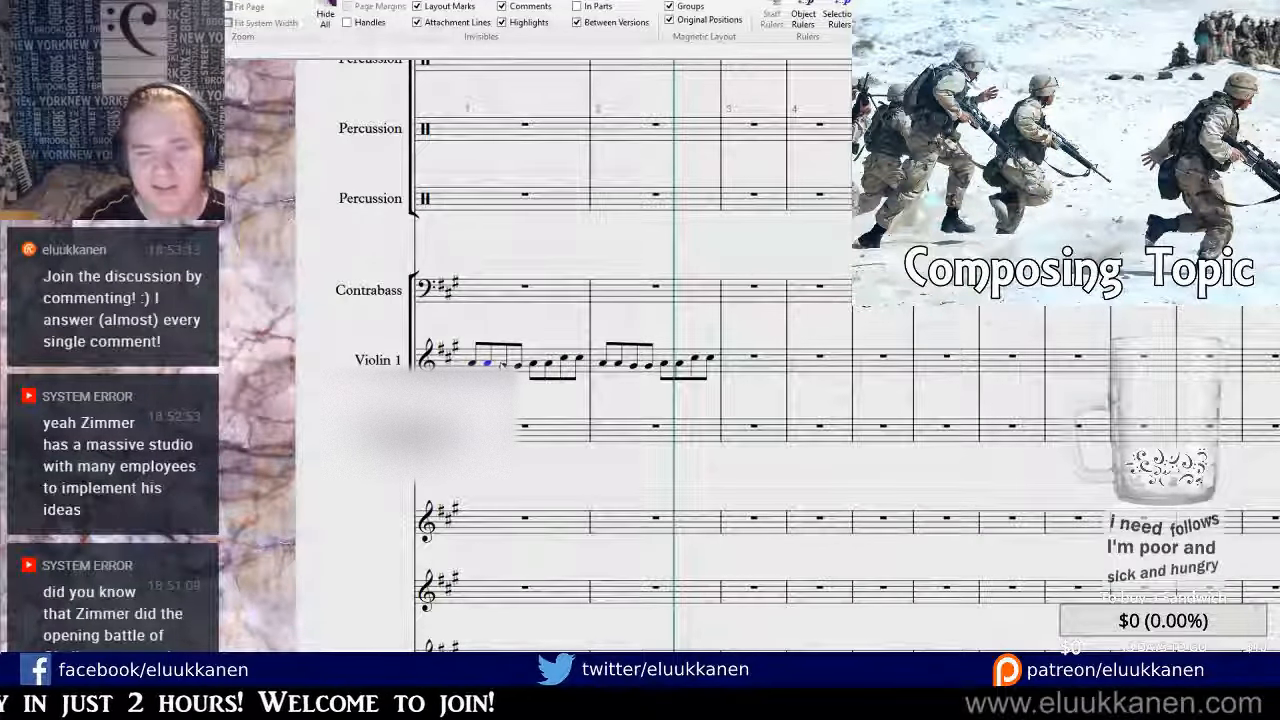
pyautogui.click(548, 363)
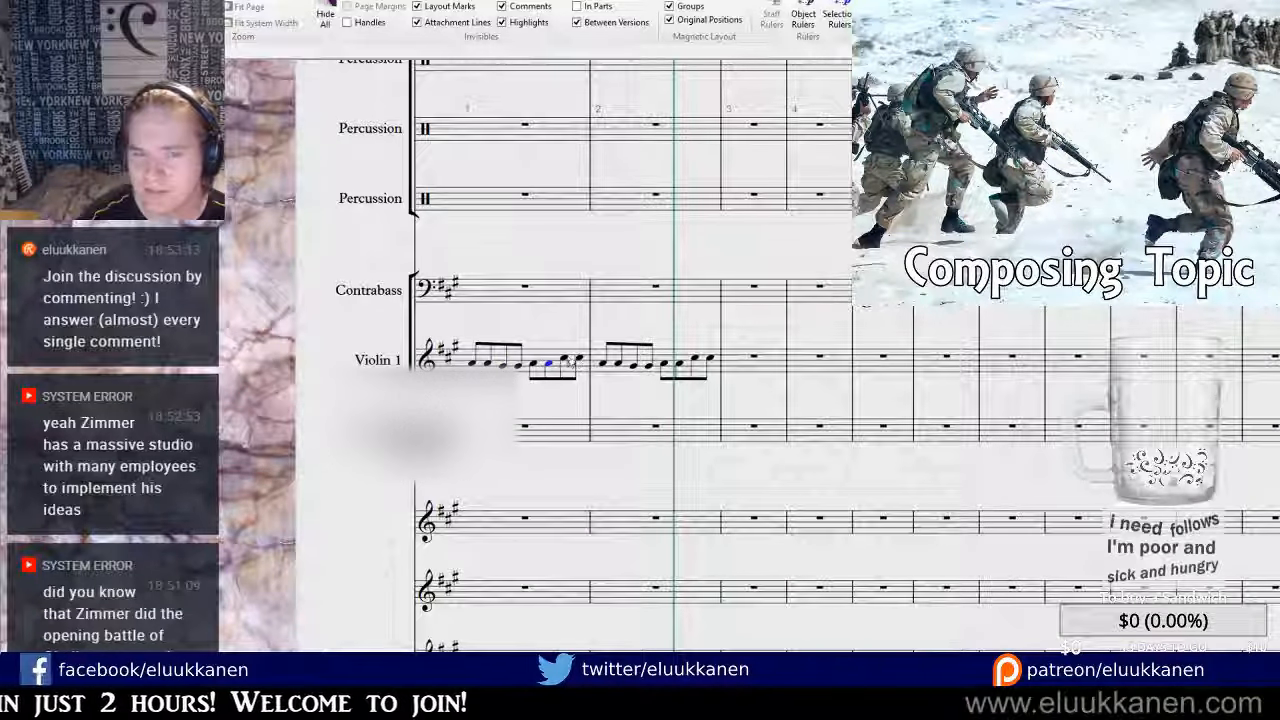
# Lower the last pair of eighth notes in Violin 1's first bar to two steps below the preceding pair, and copy the bar's pattern into bar 2.
pyautogui.moveTo(565, 358); pyautogui.dragTo(577, 371)
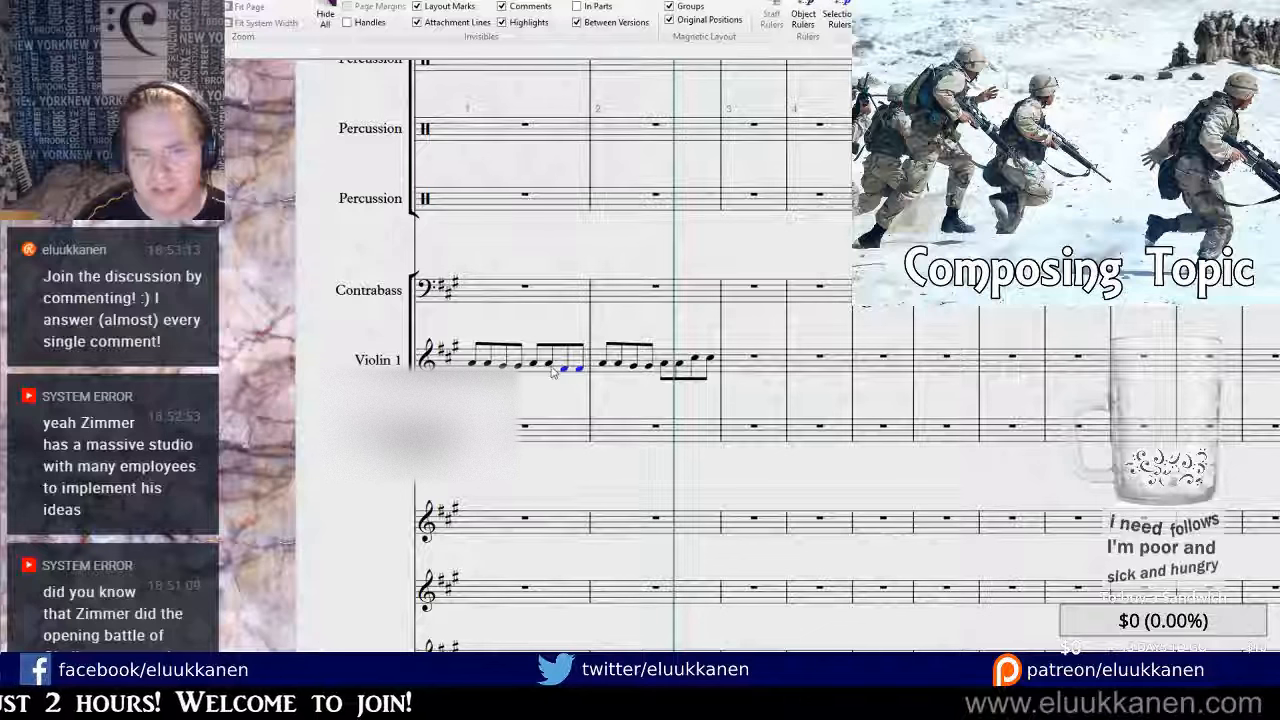
pyautogui.keyDown('ctrl'); pyautogui.click(549, 364); pyautogui.keyUp('ctrl')
pyautogui.keyDown('ctrl'); pyautogui.click(533, 363); pyautogui.keyUp('ctrl')
pyautogui.keyDown('ctrl'); pyautogui.click(518, 366); pyautogui.keyUp('ctrl')
pyautogui.keyDown('ctrl'); pyautogui.click(503, 366); pyautogui.keyUp('ctrl')
pyautogui.keyDown('ctrl'); pyautogui.click(488, 363); pyautogui.keyUp('ctrl')
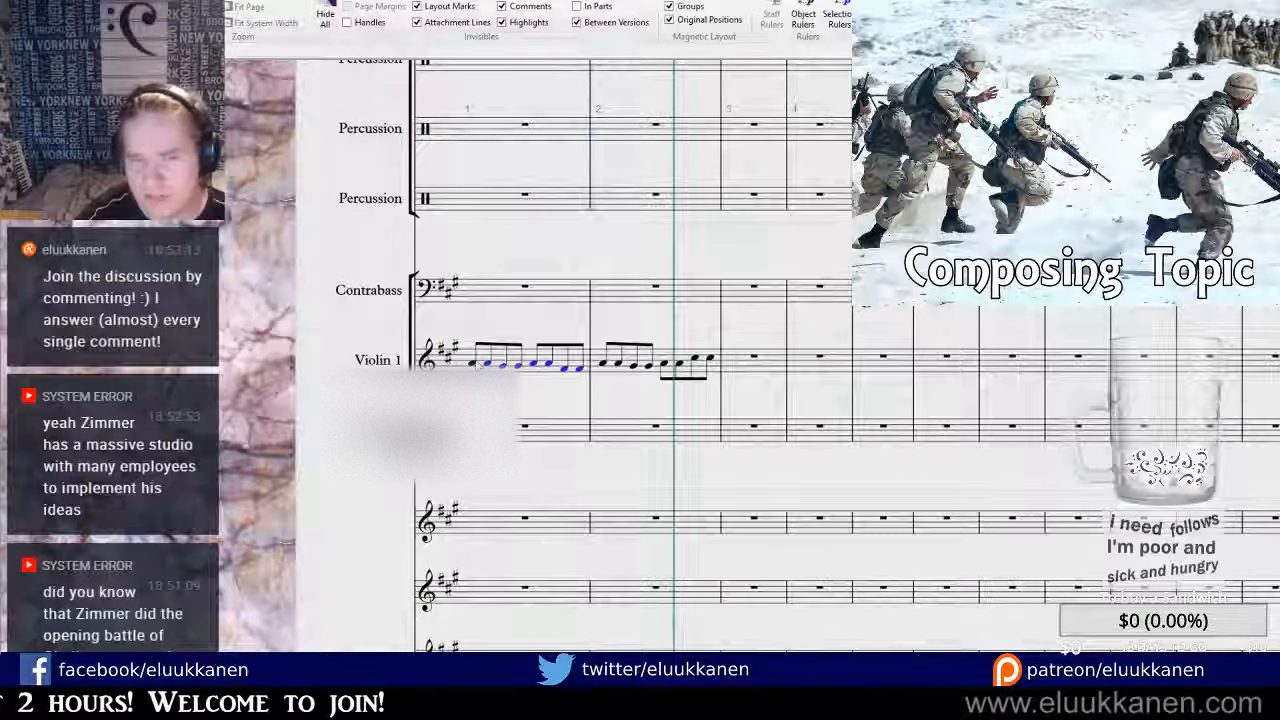
pyautogui.click(625, 372)
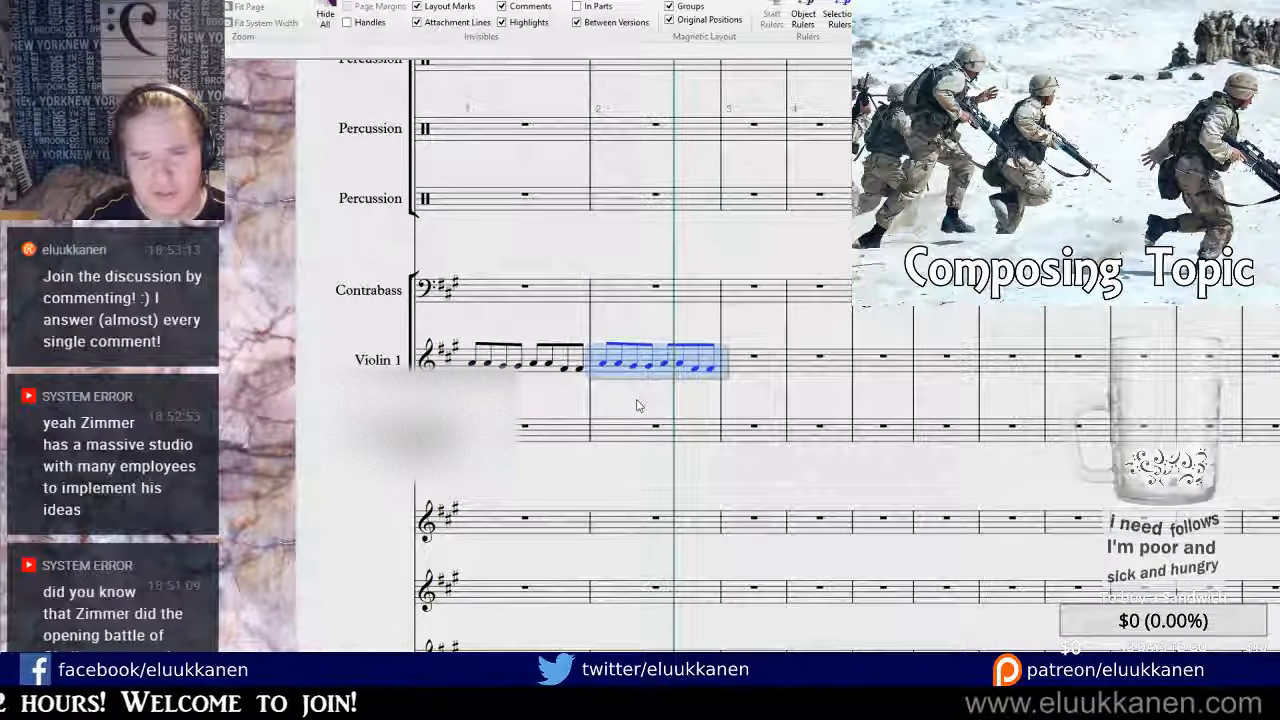
pyautogui.press('Escape')
# Repeat Violin 1's two-bar eighth-note pattern so that it also fills bars 3 and 4.
pyautogui.click(527, 366)
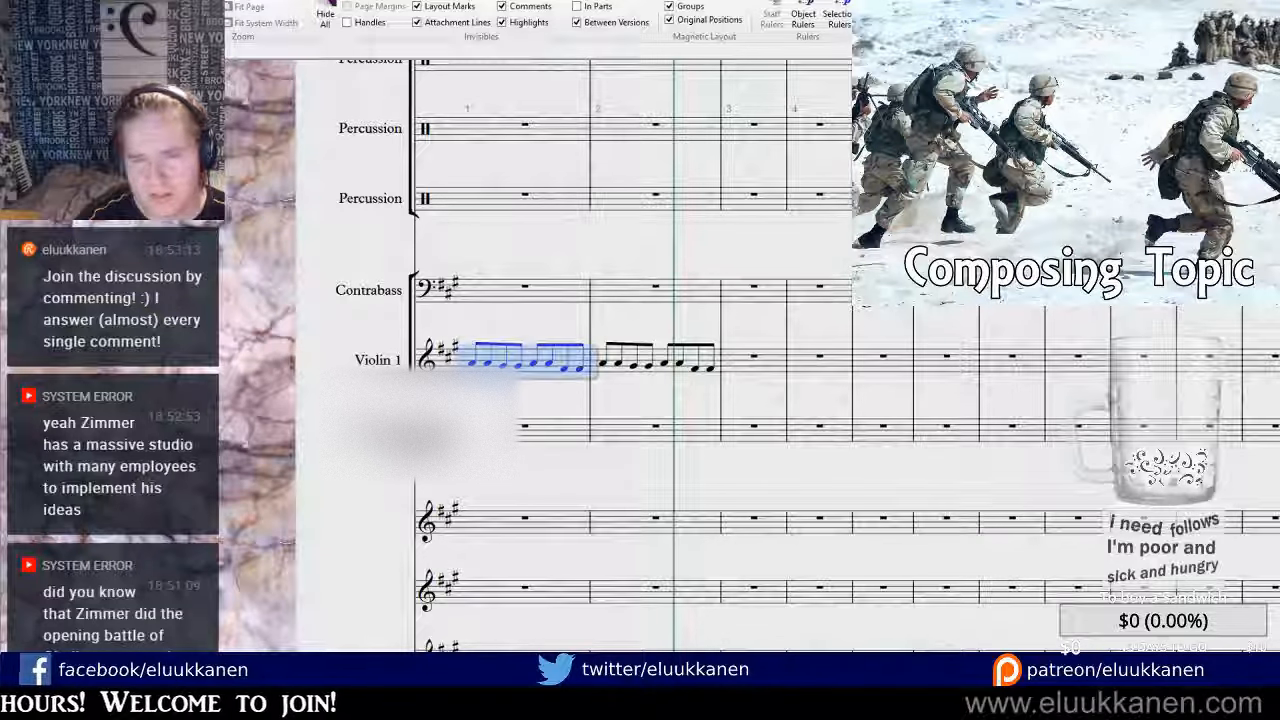
pyautogui.keyDown('shift'); pyautogui.click(654, 370); pyautogui.keyUp('shift')
pyautogui.press('r')
pyautogui.hscroll(3, 860, 407)
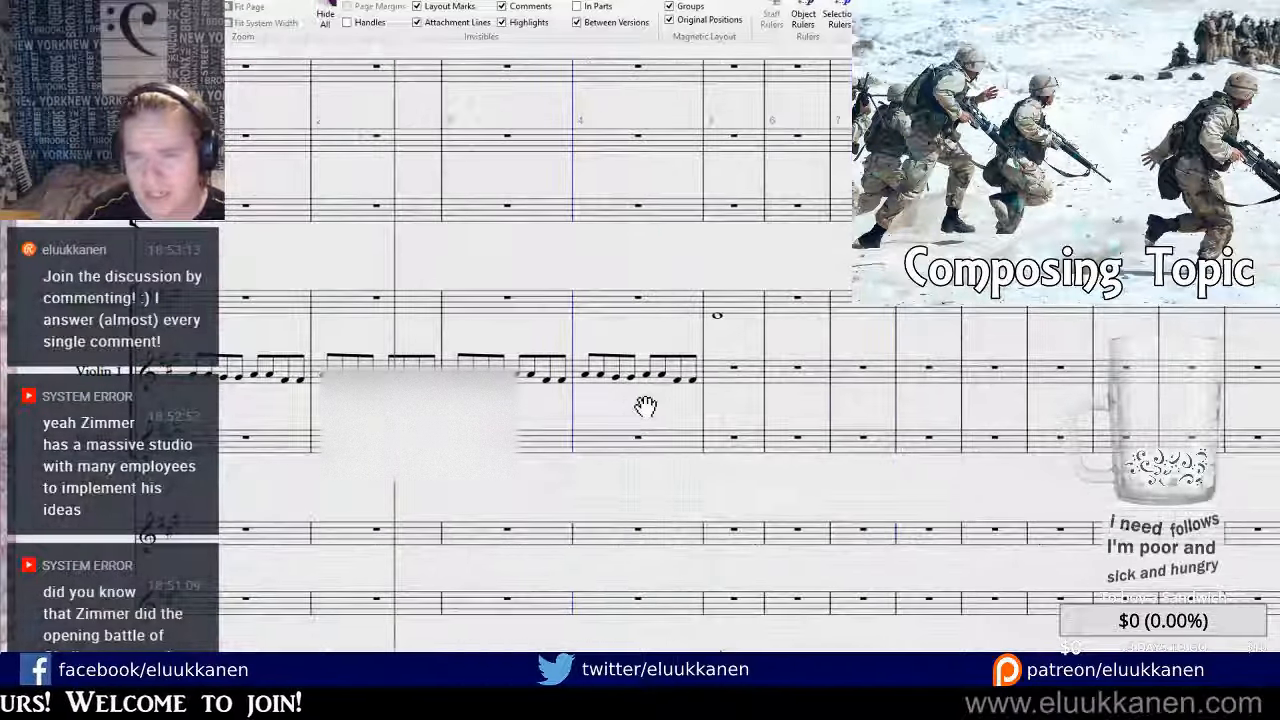
pyautogui.click(742, 306)
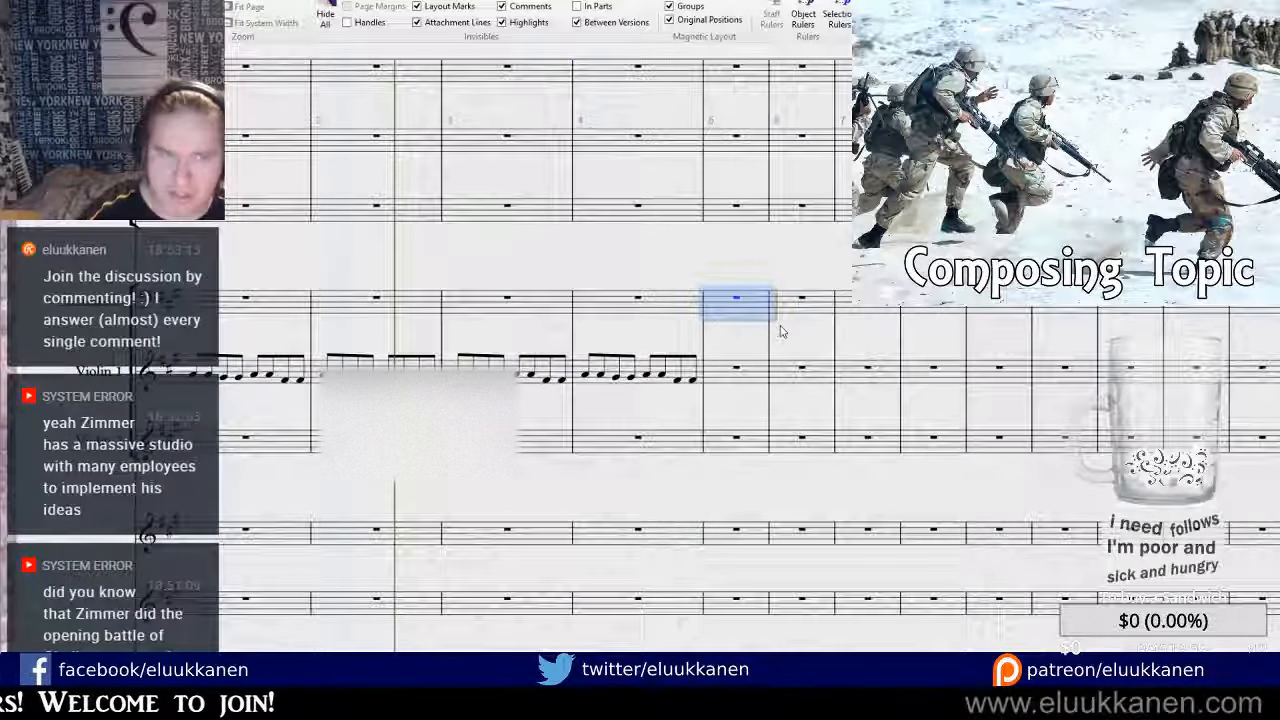
# Copy the two-bar Violin 1 pattern into Violin 2's first two bars and repeat it through bar 4.
pyautogui.moveTo(187, 455); pyautogui.dragTo(350, 432)
pyautogui.click(408, 420)
pyautogui.hotkey('ctrl', 'v')
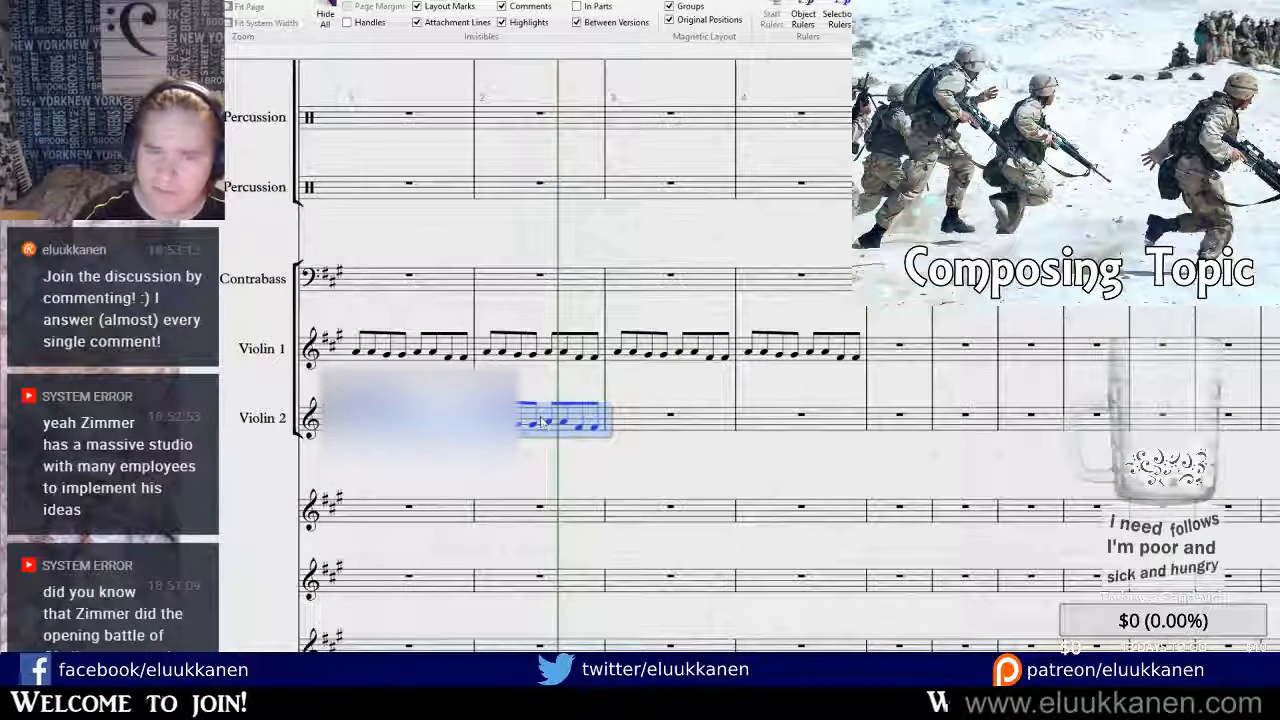
pyautogui.press('r')
pyautogui.moveTo(405, 483); pyautogui.dragTo(571, 466)
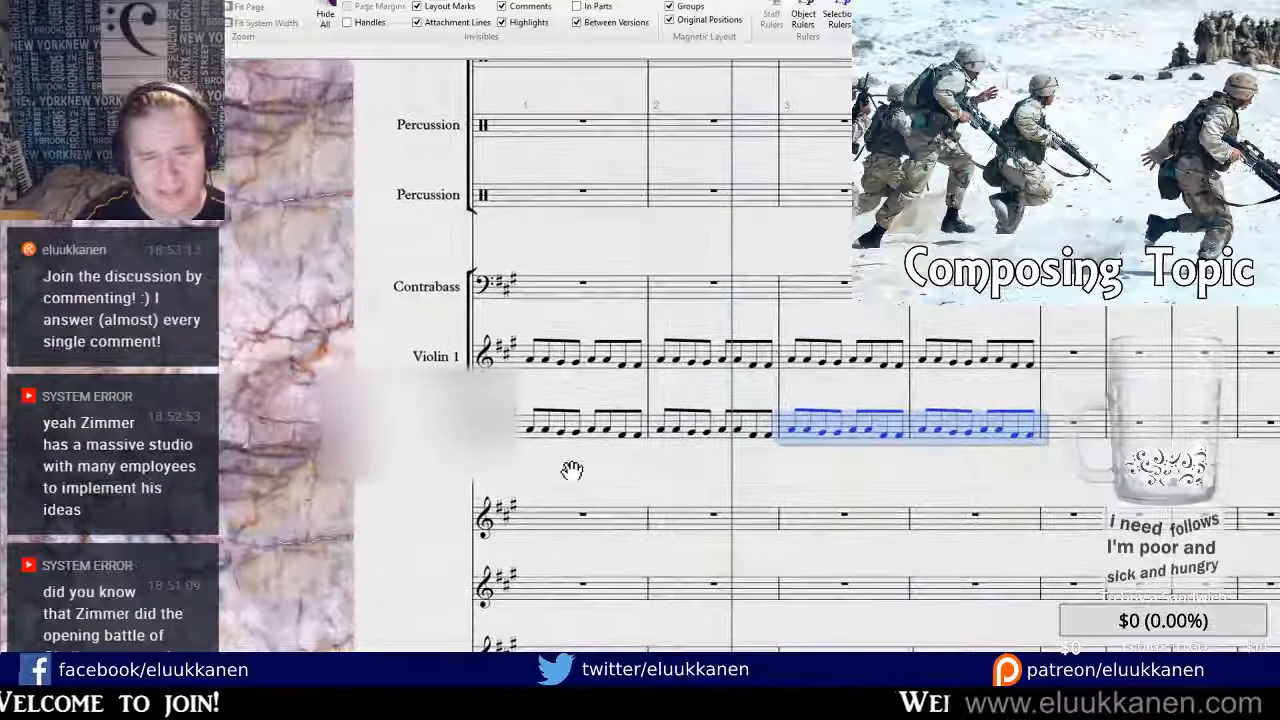
pyautogui.press('Escape')
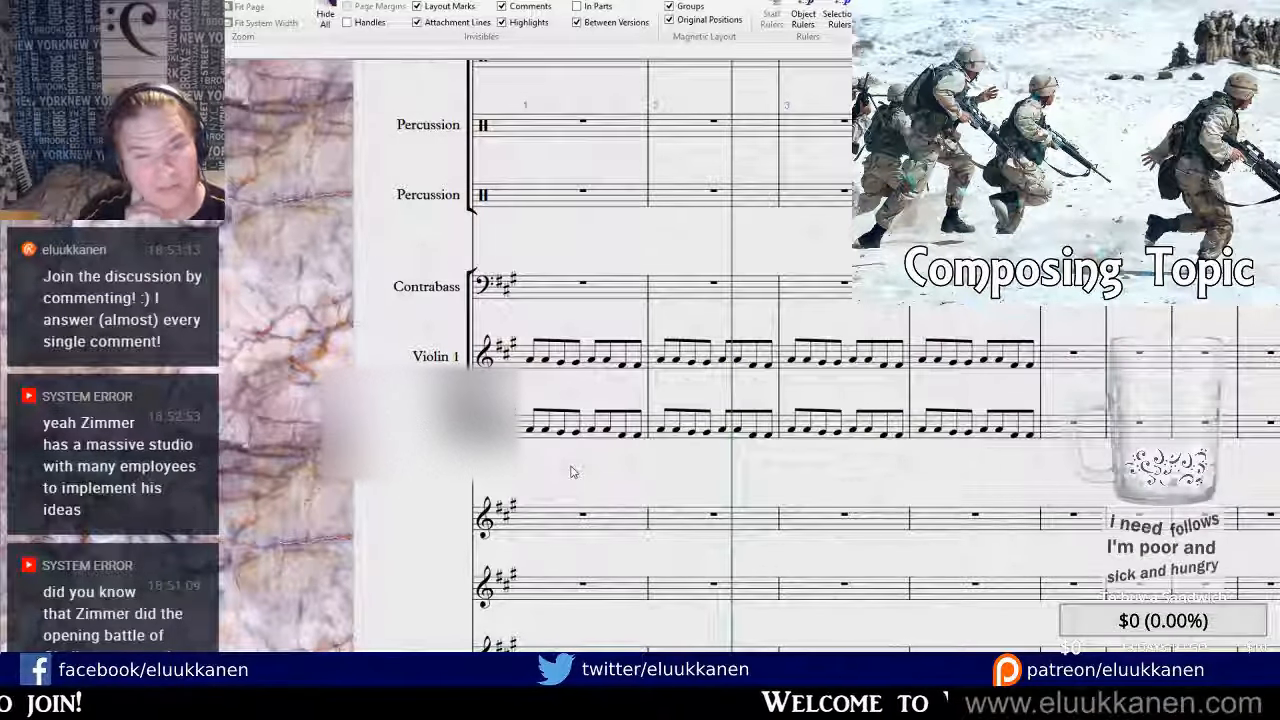
# Add staccato articulations to all eighth notes in bars 1 to 4 of Violin 1 and Violin 2.
pyautogui.click(536, 365)
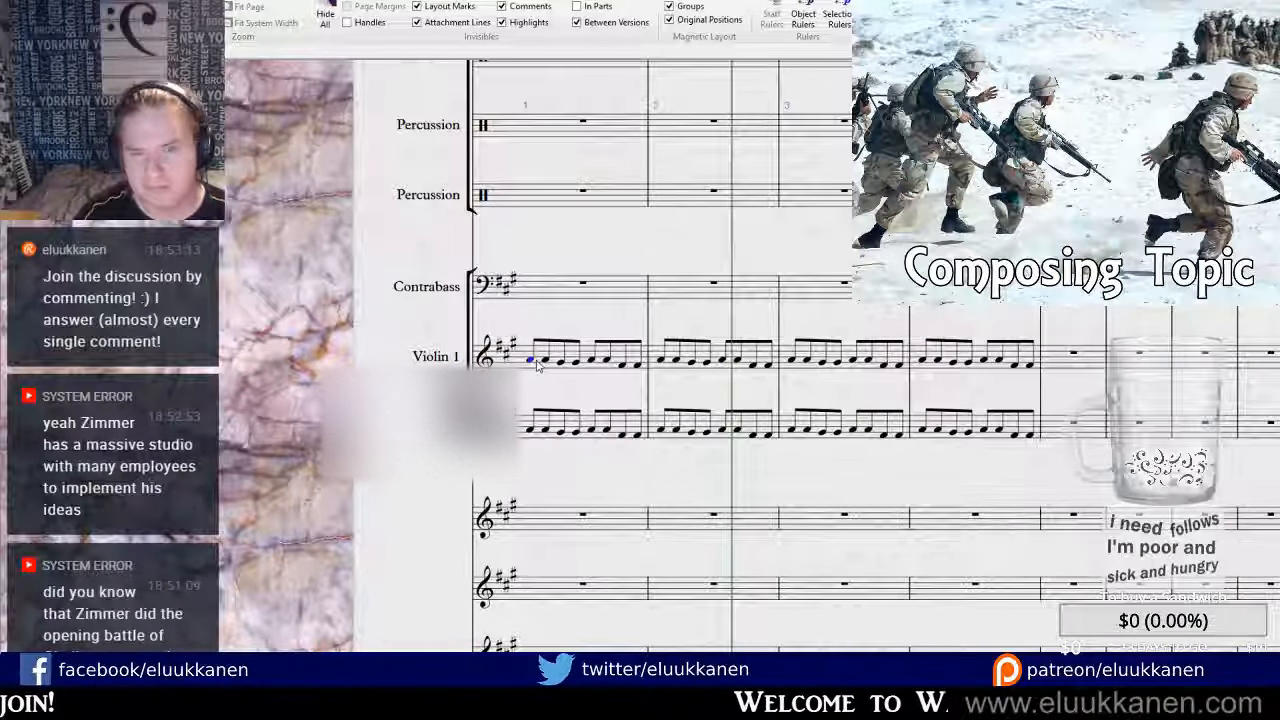
pyautogui.click(543, 367)
pyautogui.keyDown('shift'); pyautogui.click(986, 355); pyautogui.keyUp('shift')
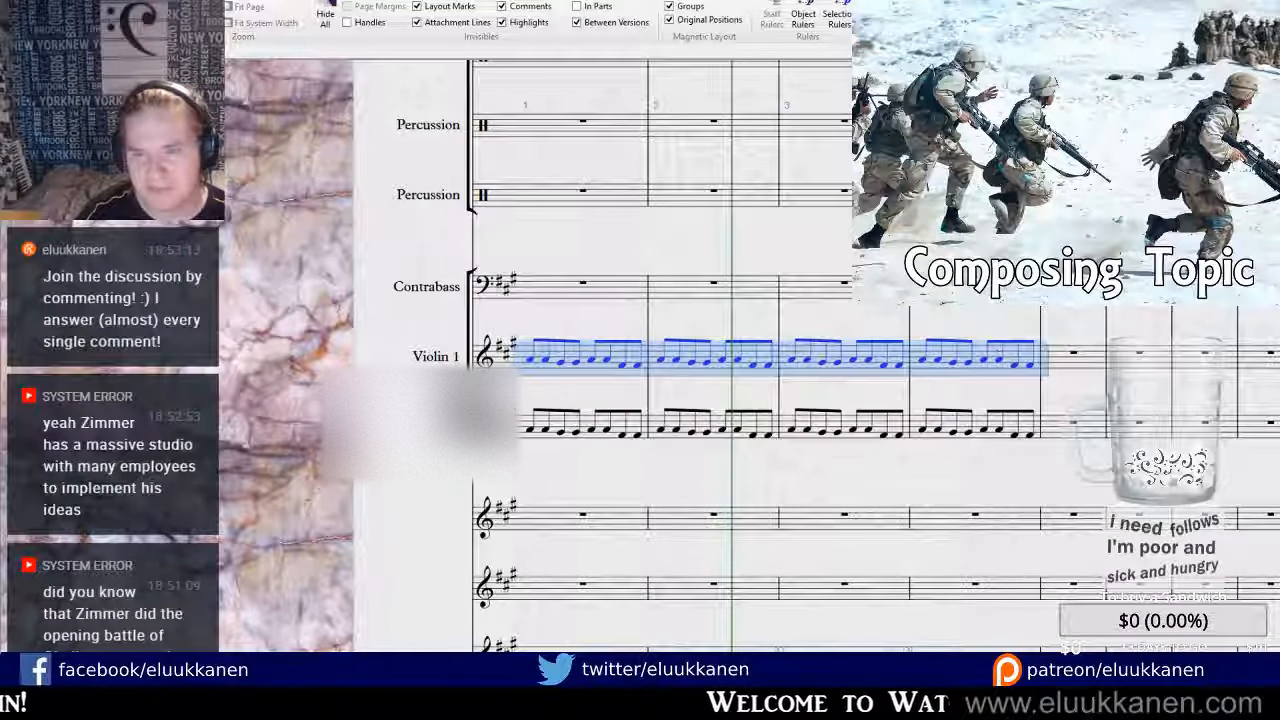
pyautogui.click(556, 440)
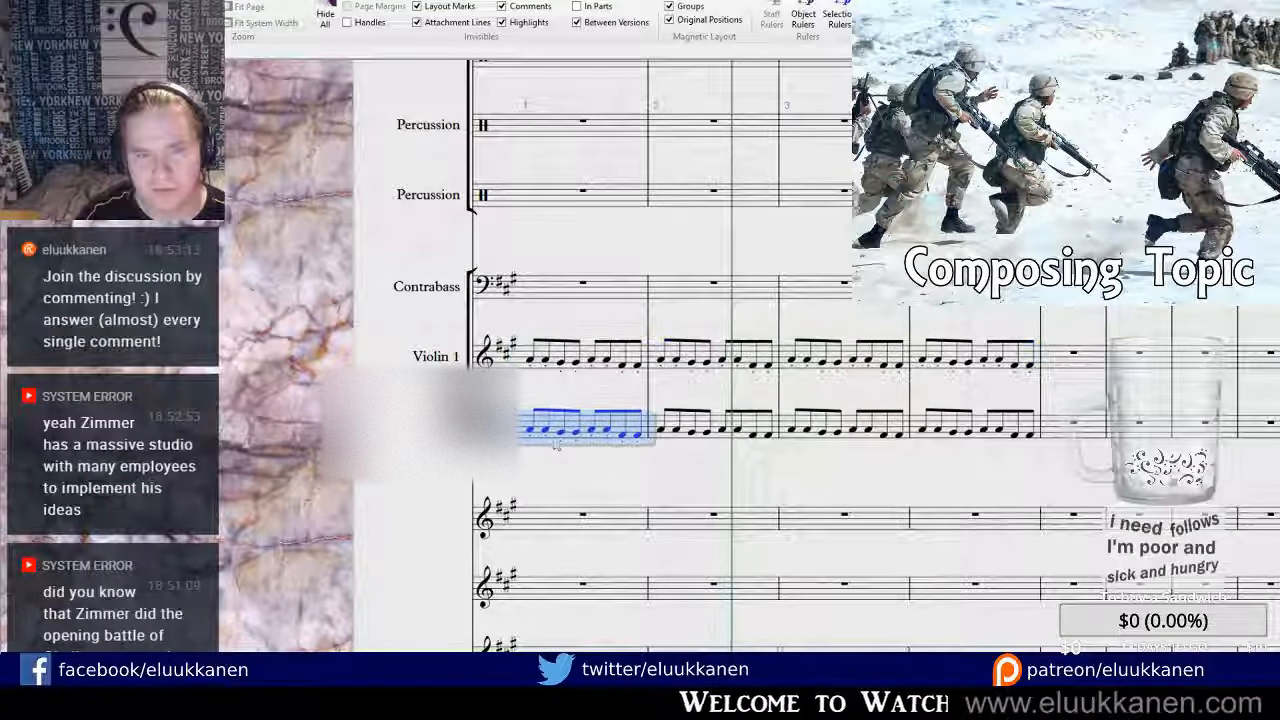
pyautogui.keyDown('shift'); pyautogui.click(945, 442); pyautogui.keyUp('shift')
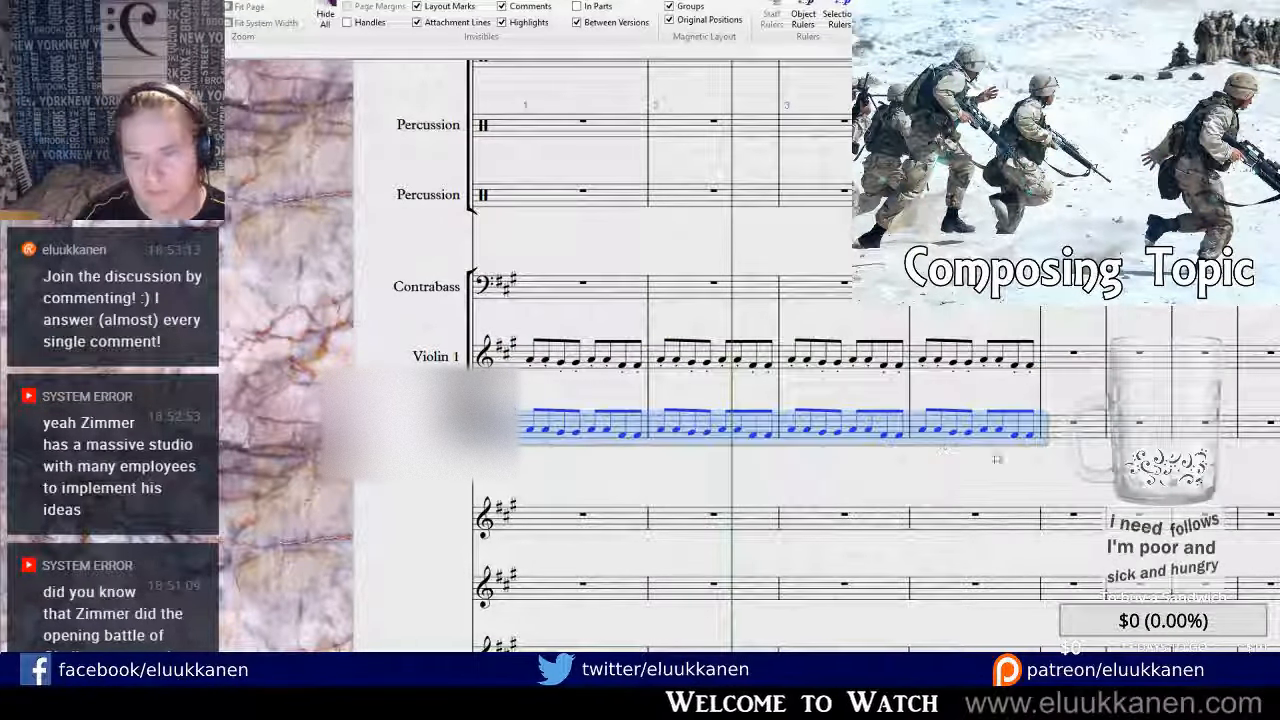
pyautogui.click(721, 471)
# Play back the Violin 1 and Violin 2 ostinato from bar 1.
pyautogui.click(597, 353)
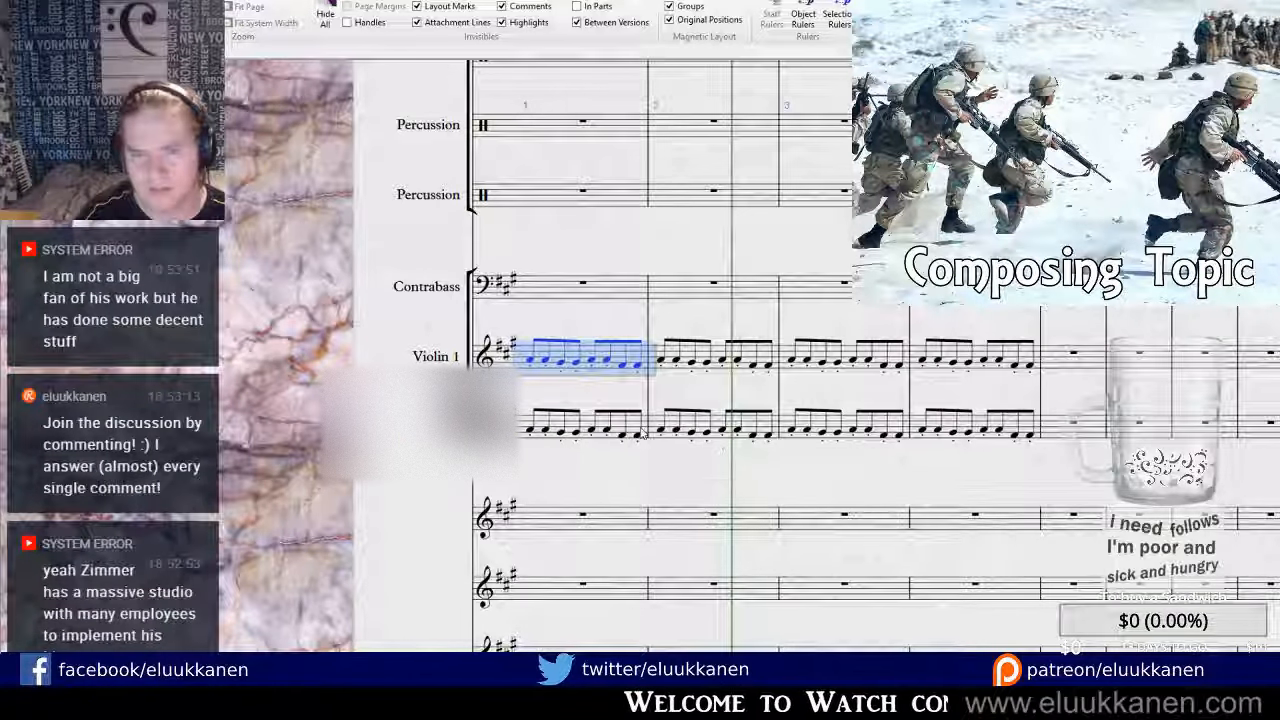
pyautogui.keyDown('shift'); pyautogui.click(642, 432); pyautogui.keyUp('shift')
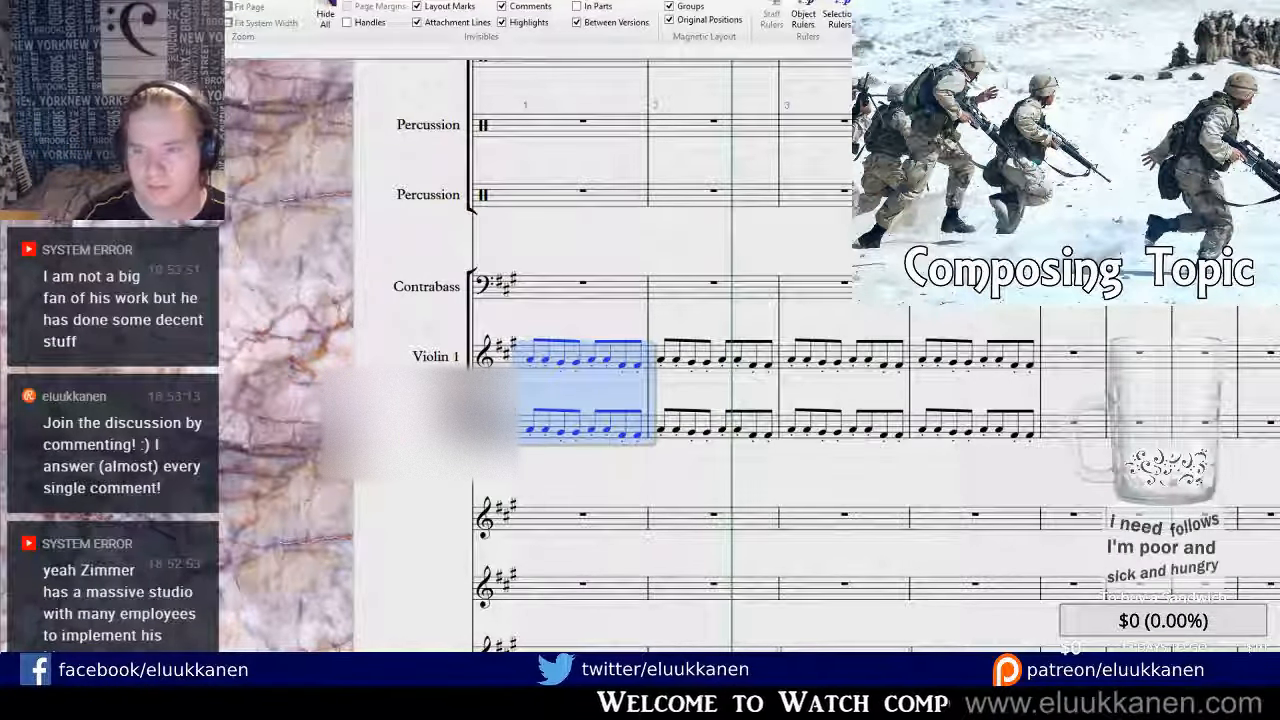
pyautogui.press('p')
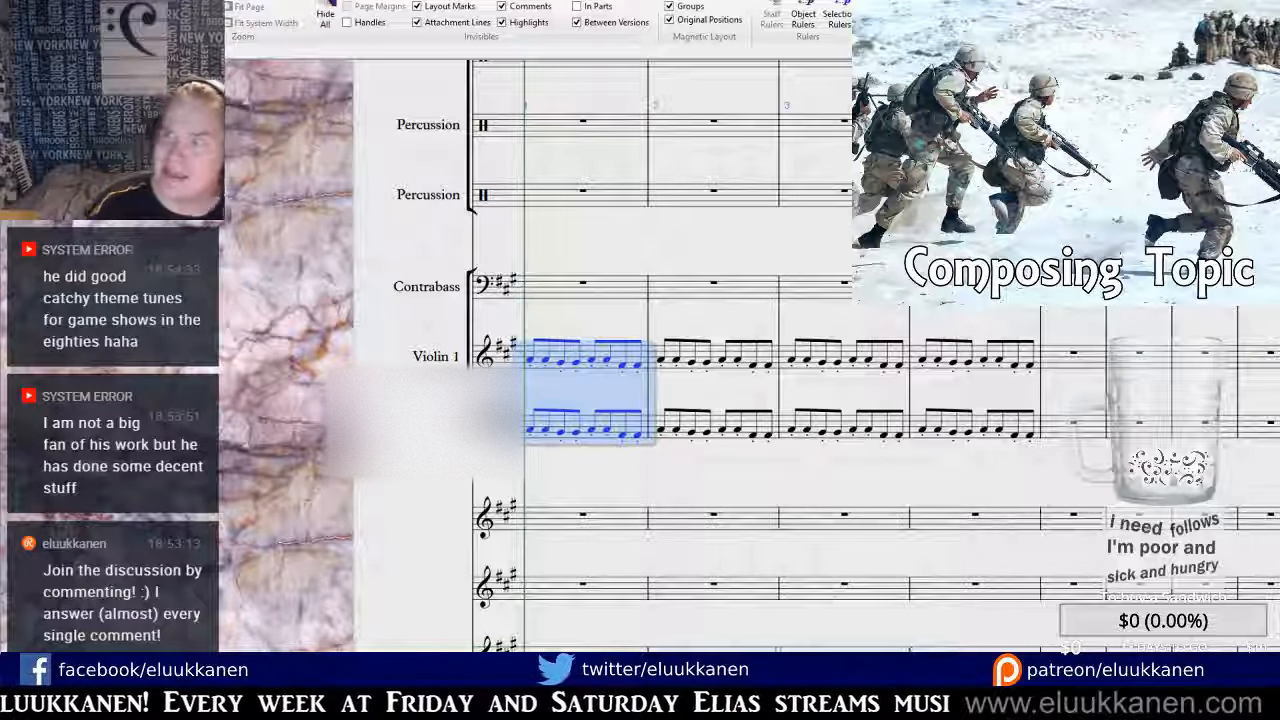
pyautogui.press('space')
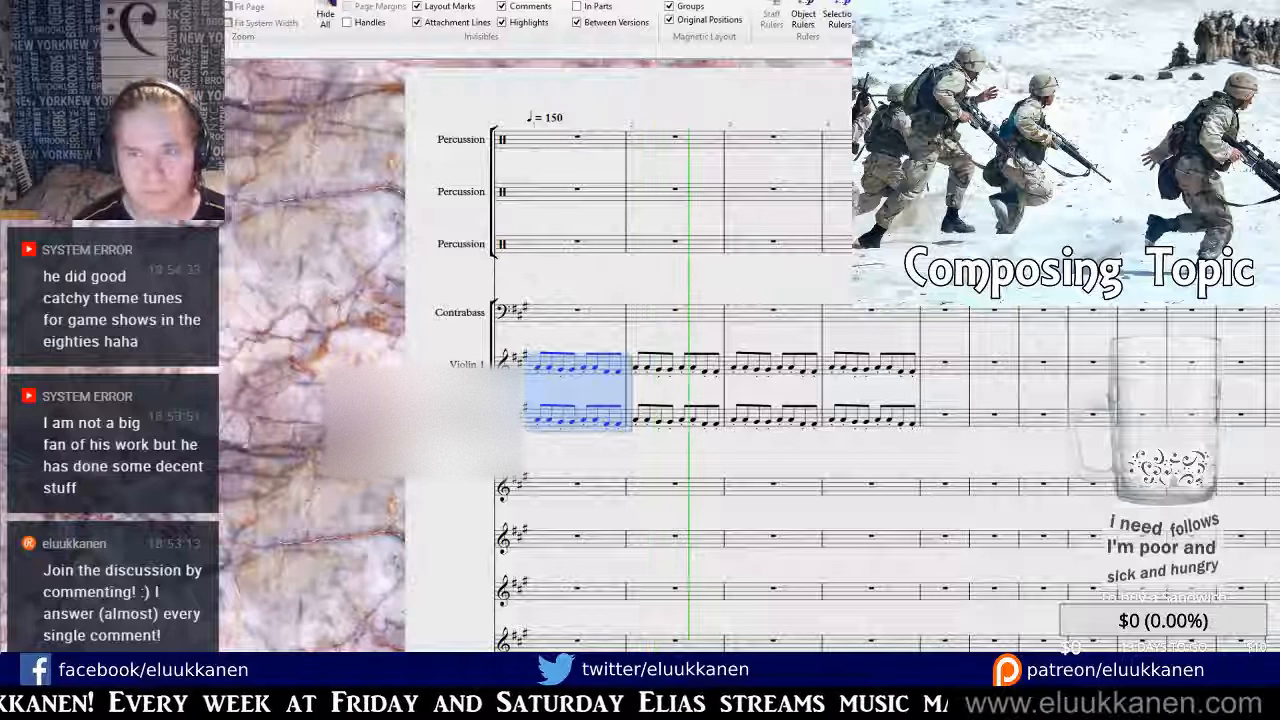
pyautogui.press('space')
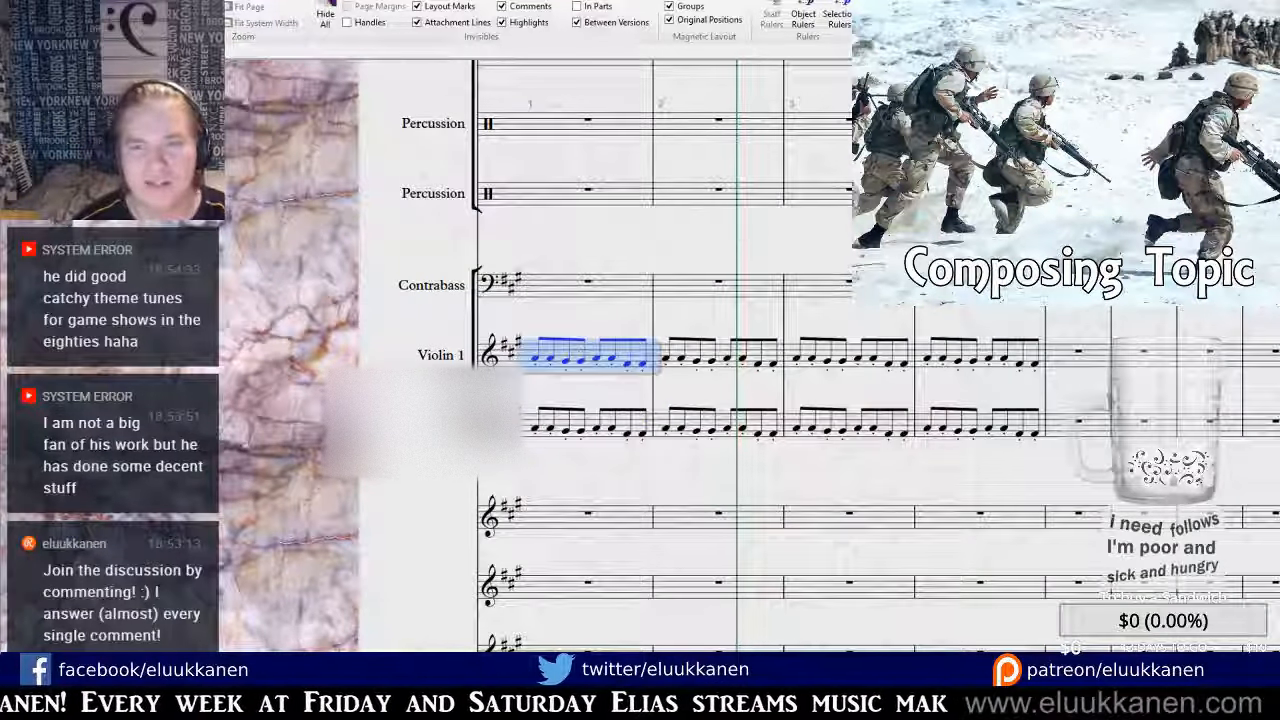
# Open the mixer to check the Violin 2 channel's pan and volume, and close it.
pyautogui.press('m')
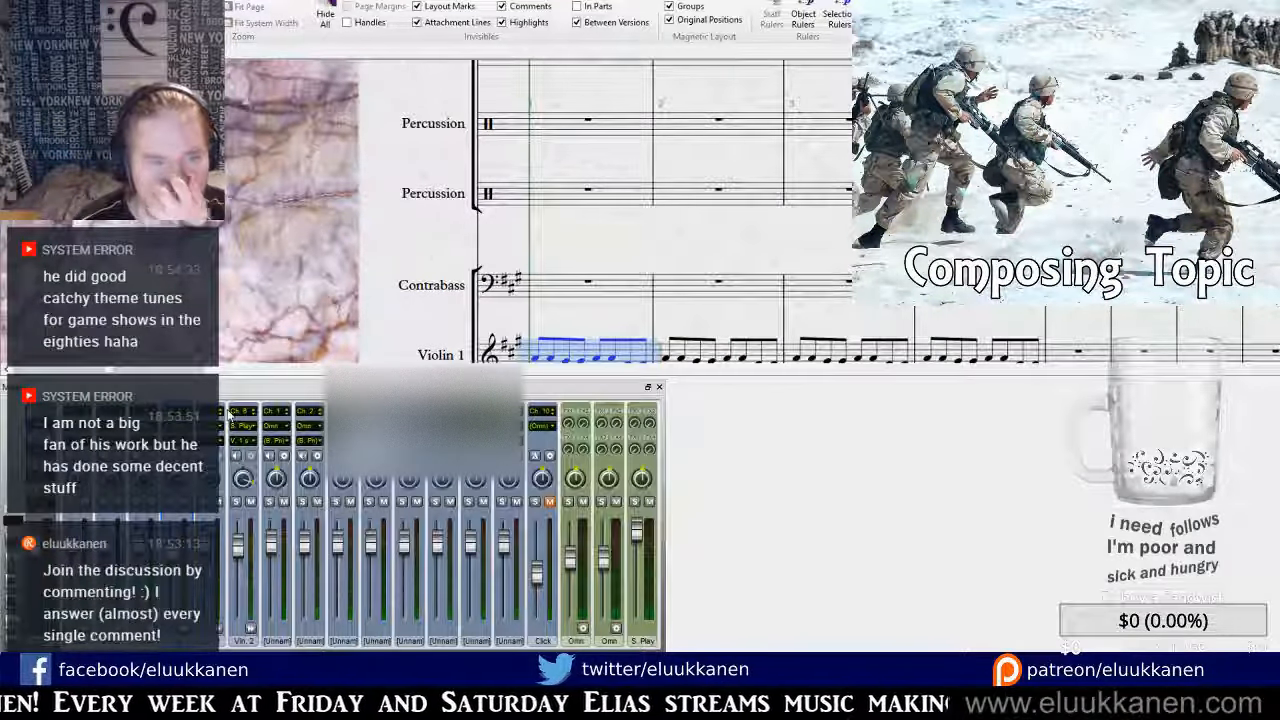
pyautogui.moveTo(309, 343); pyautogui.dragTo(279, 299)
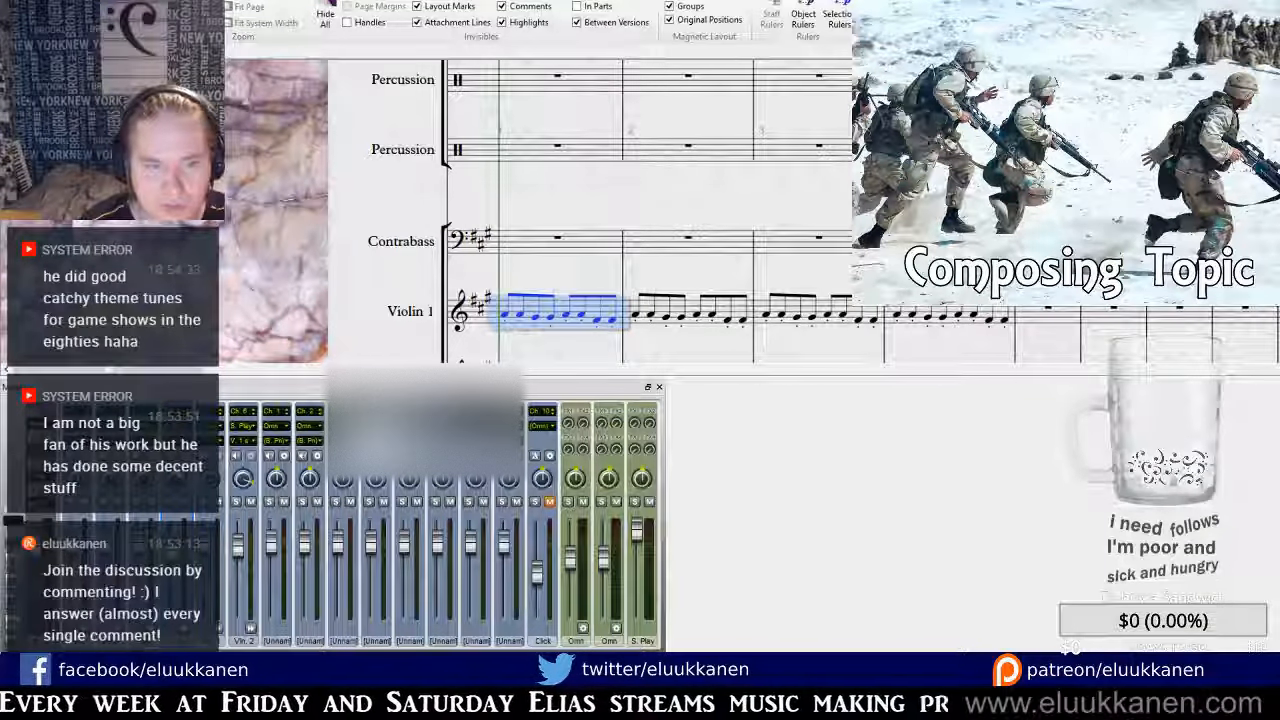
pyautogui.click(244, 478)
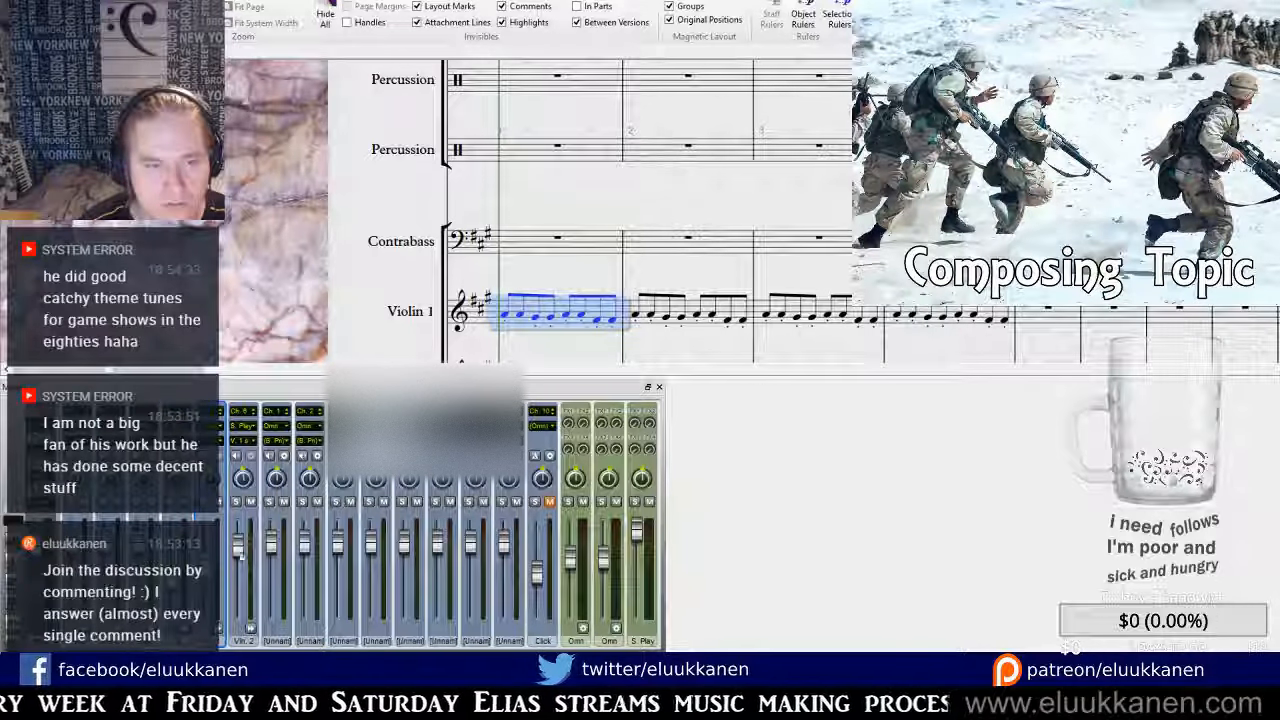
pyautogui.click(364, 277)
pyautogui.click(659, 387)
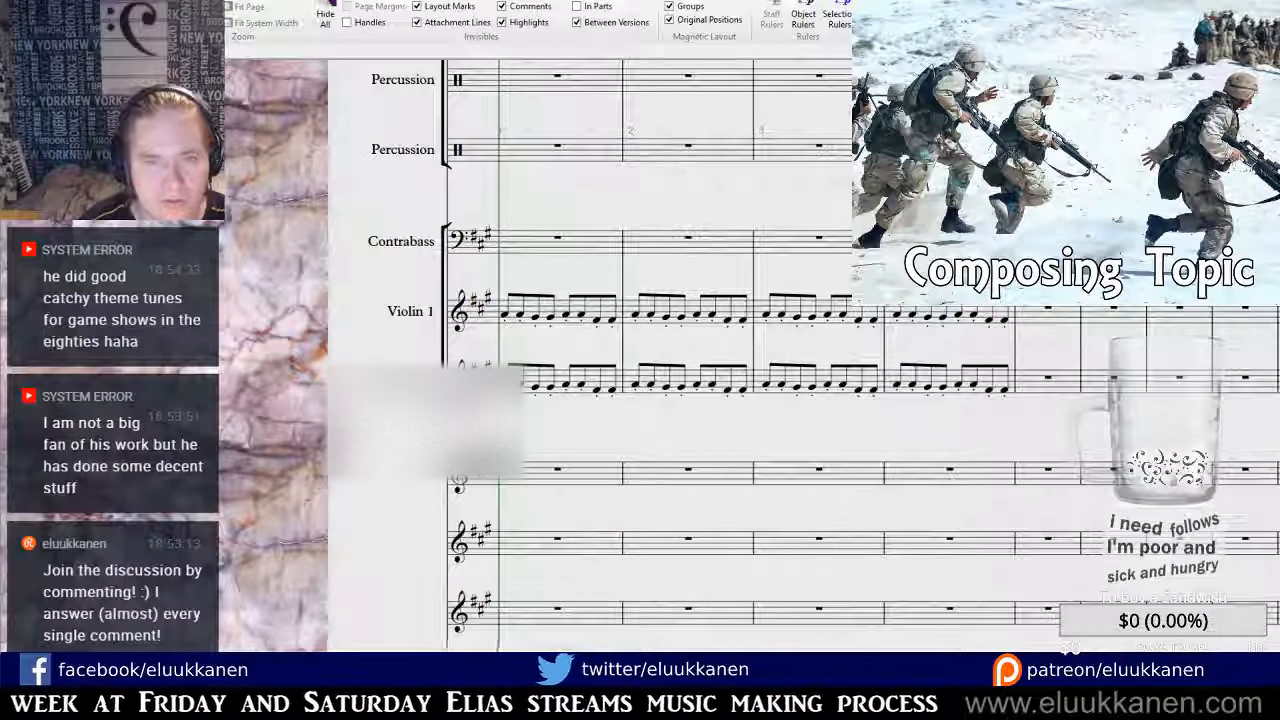
pyautogui.press('space')
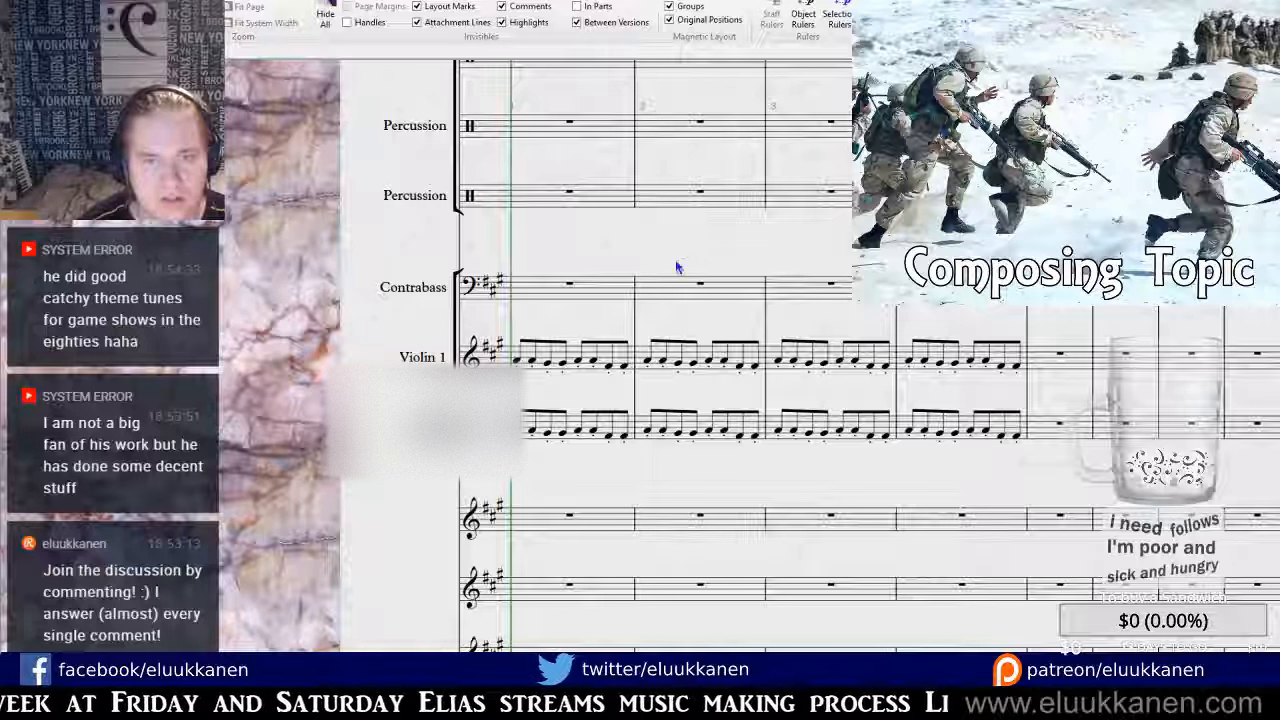
# Insert four empty bars at the start of the score, before the violin ostinato.
pyautogui.click(573, 374)
pyautogui.hotkey('ctrl', 'shift', 'b')
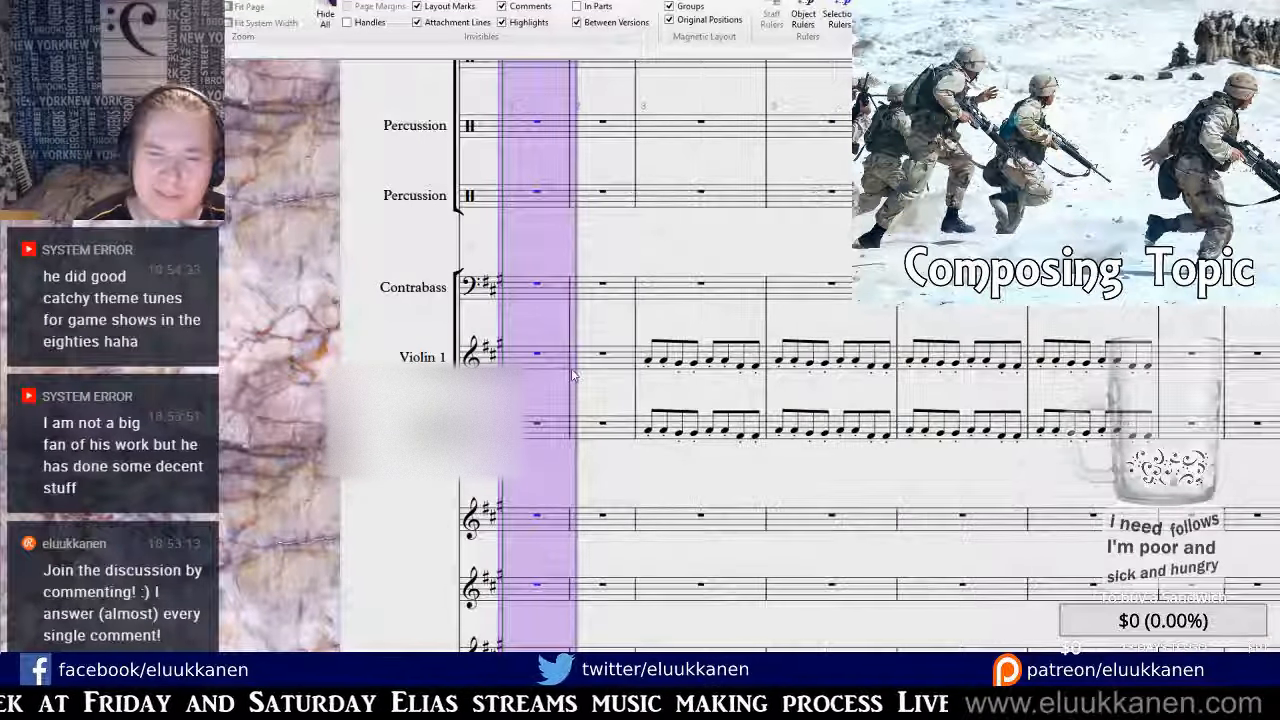
pyautogui.hotkey('ctrl', 'shift', 'b')
pyautogui.hotkey('ctrl', 'shift', 'b')
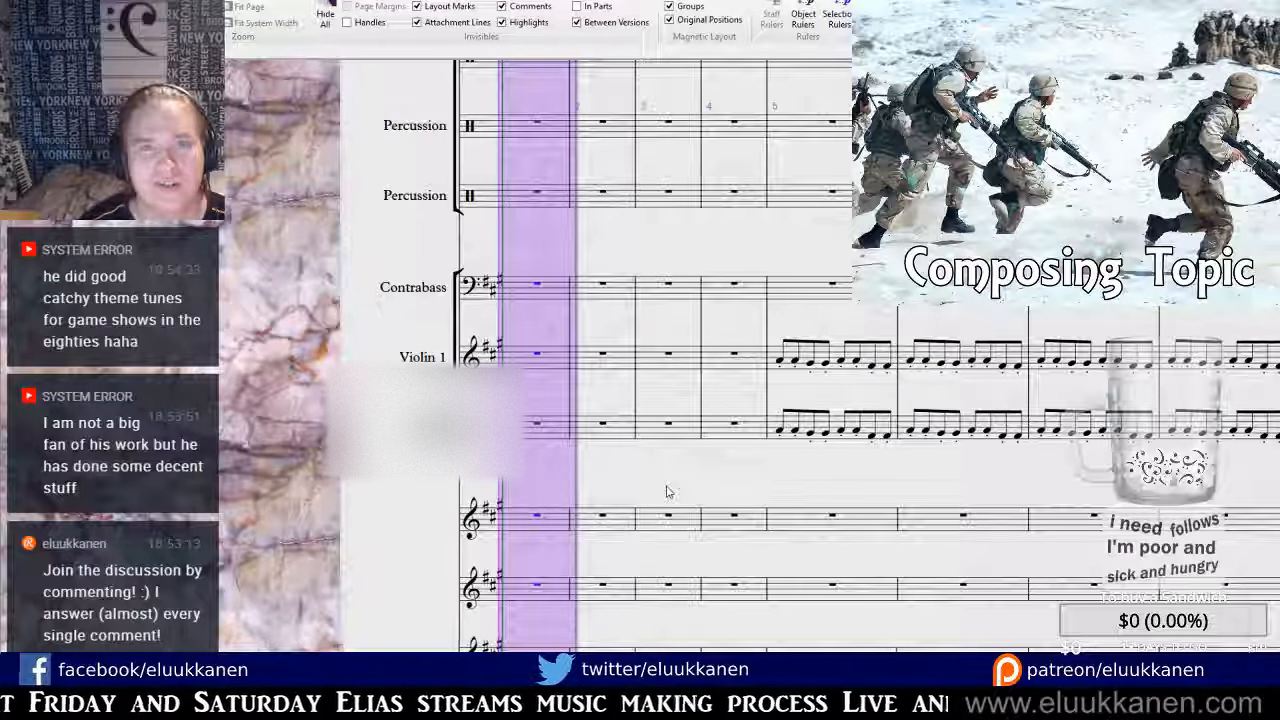
pyautogui.click(677, 484)
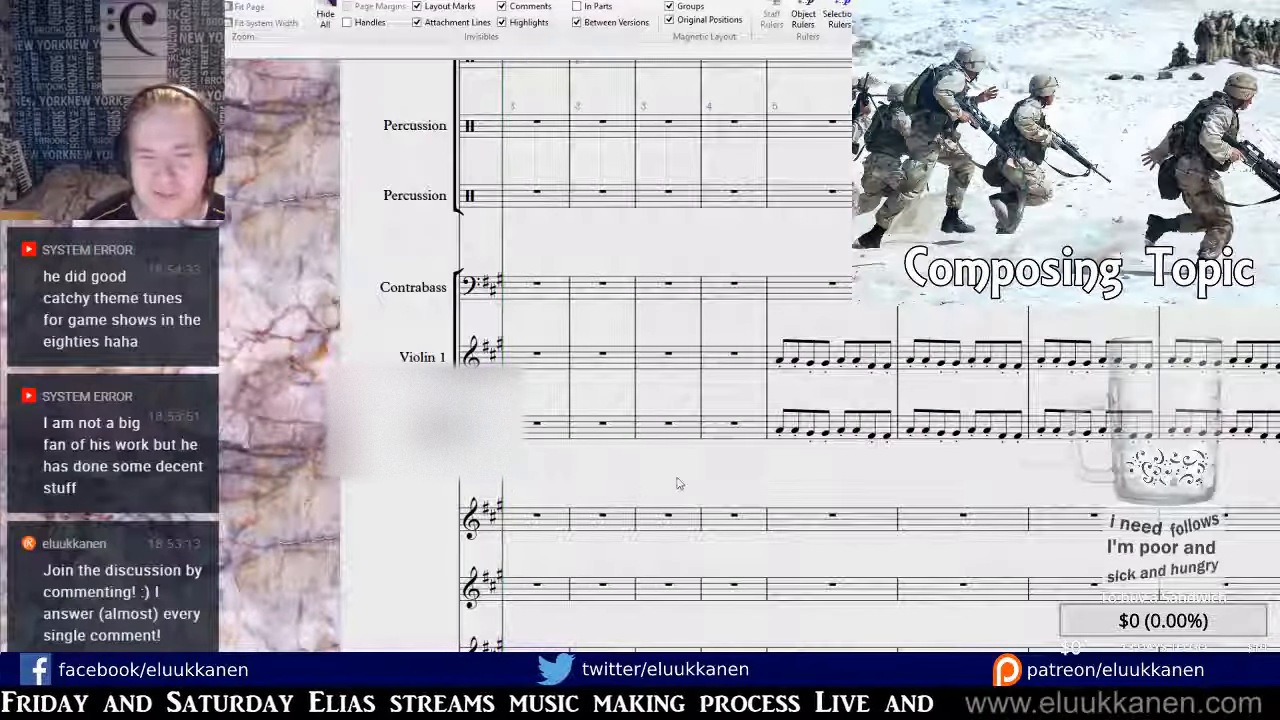
pyautogui.moveTo(644, 472); pyautogui.dragTo(669, 489)
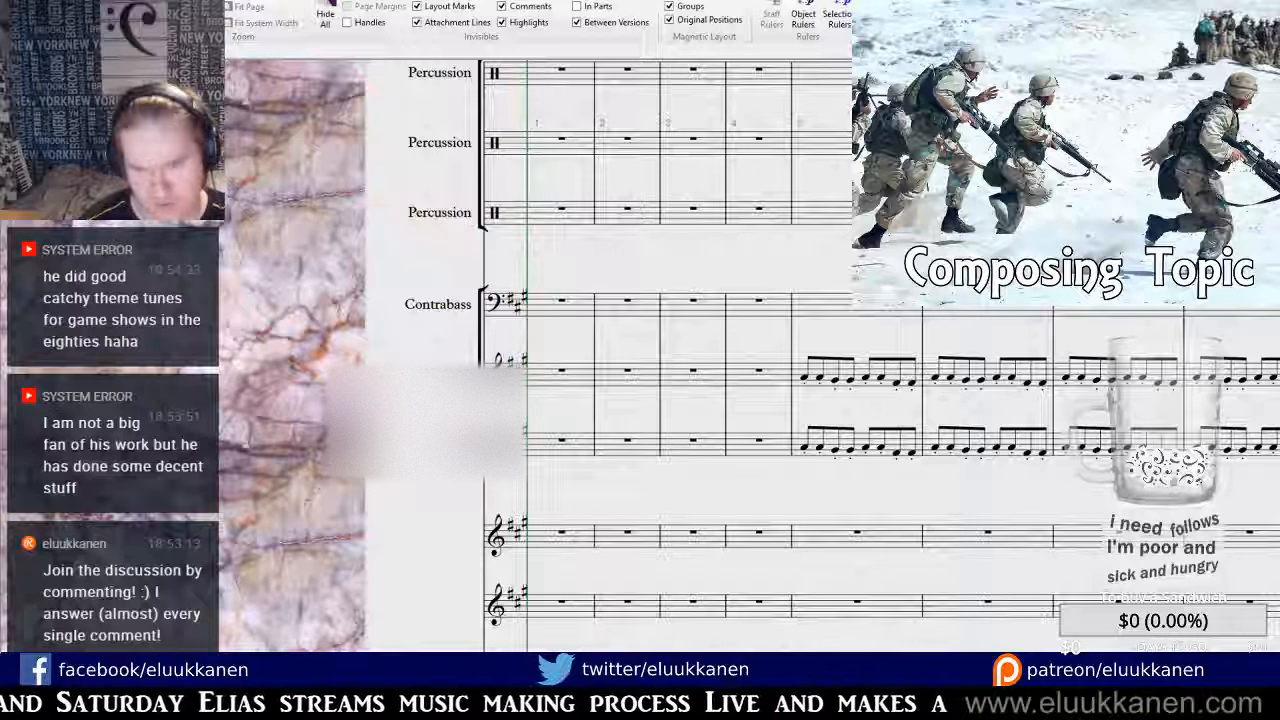
# Copy the ostinato's first Violin 1 note to the start of Contrabass bar 1 and transpose it down by octaves.
pyautogui.moveTo(854, 461); pyautogui.dragTo(851, 460)
pyautogui.click(803, 377)
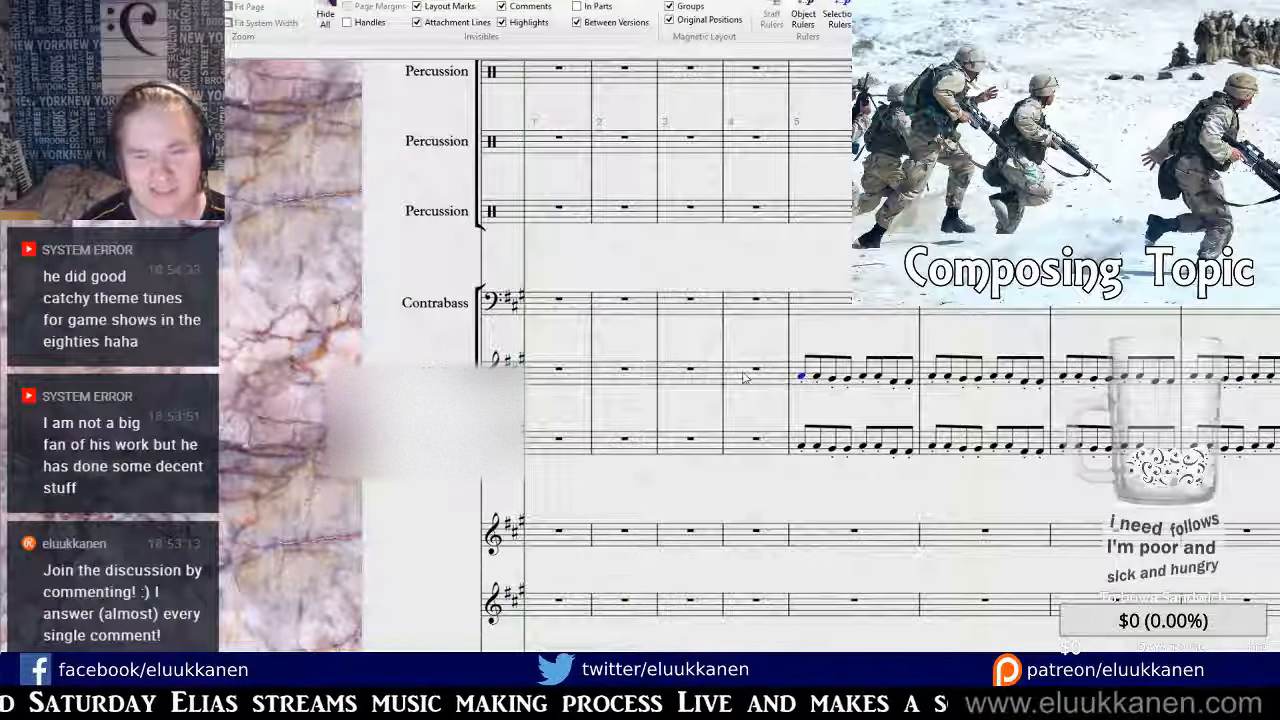
pyautogui.click(540, 309)
pyautogui.hotkey('ctrl', 'v')
pyautogui.click(540, 264)
pyautogui.hotkey('ctrl', 'Down')
pyautogui.hotkey('ctrl', 'Down')
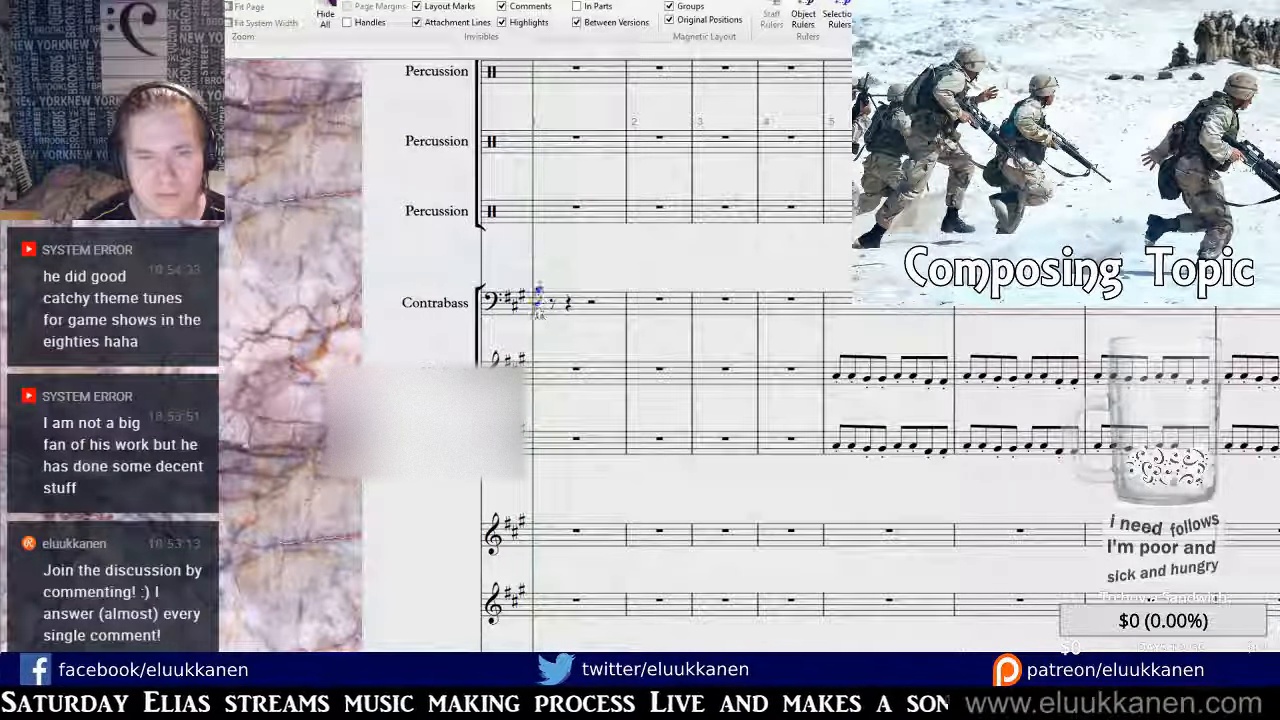
pyautogui.hotkey('ctrl', 'Down')
pyautogui.press('Escape')
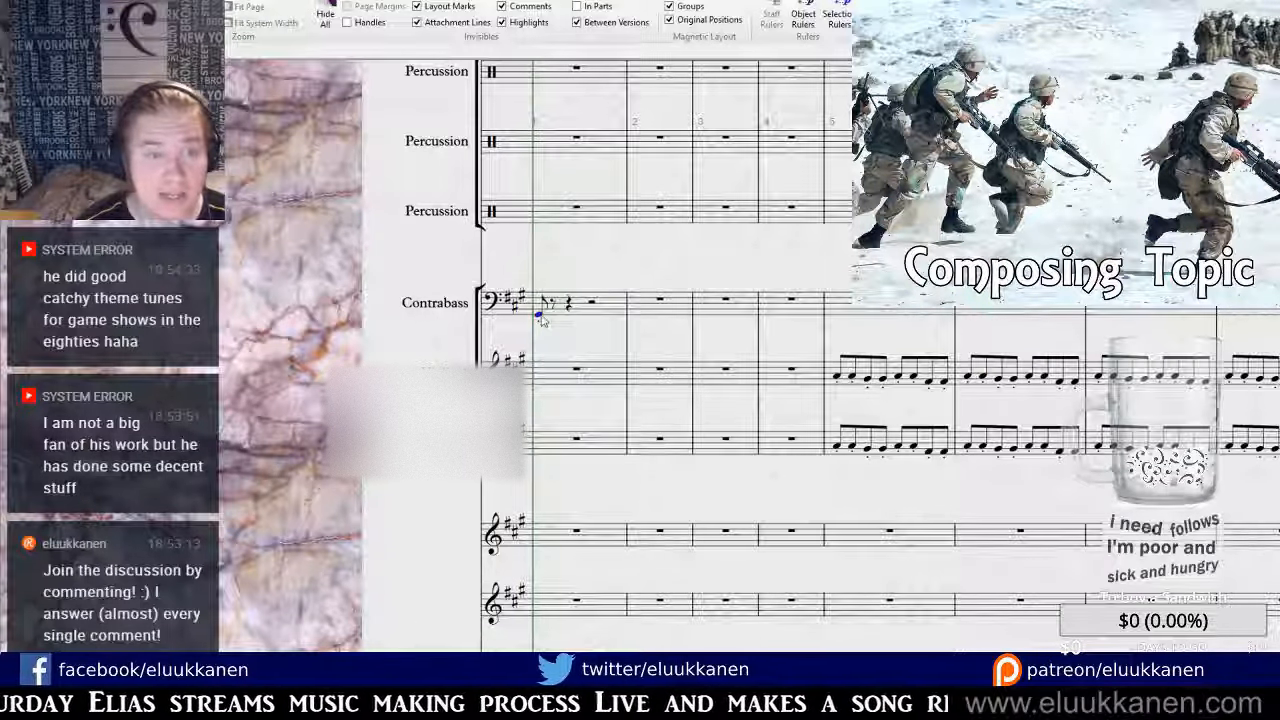
# Lower the first Contrabass note one step and make it a staccato half note.
pyautogui.moveTo(541, 316); pyautogui.dragTo(541, 321)
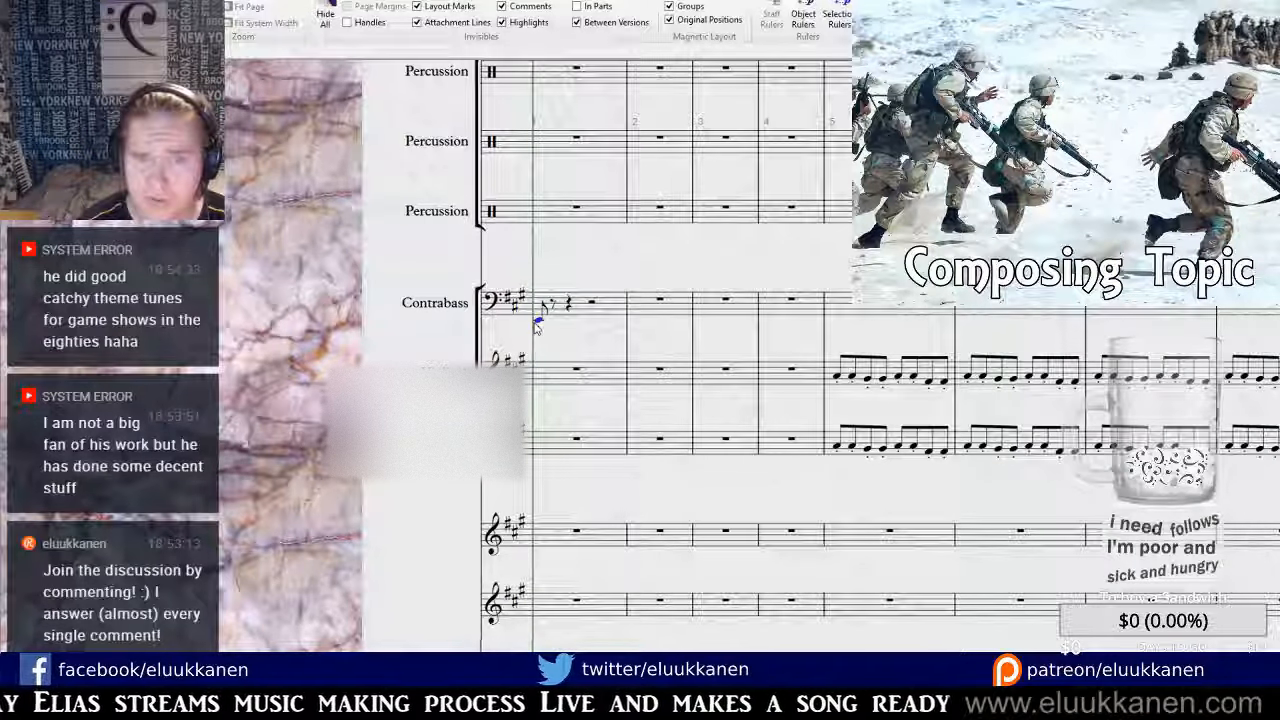
pyautogui.moveTo(536, 323); pyautogui.dragTo(538, 320)
pyautogui.press('KP_Multiply')
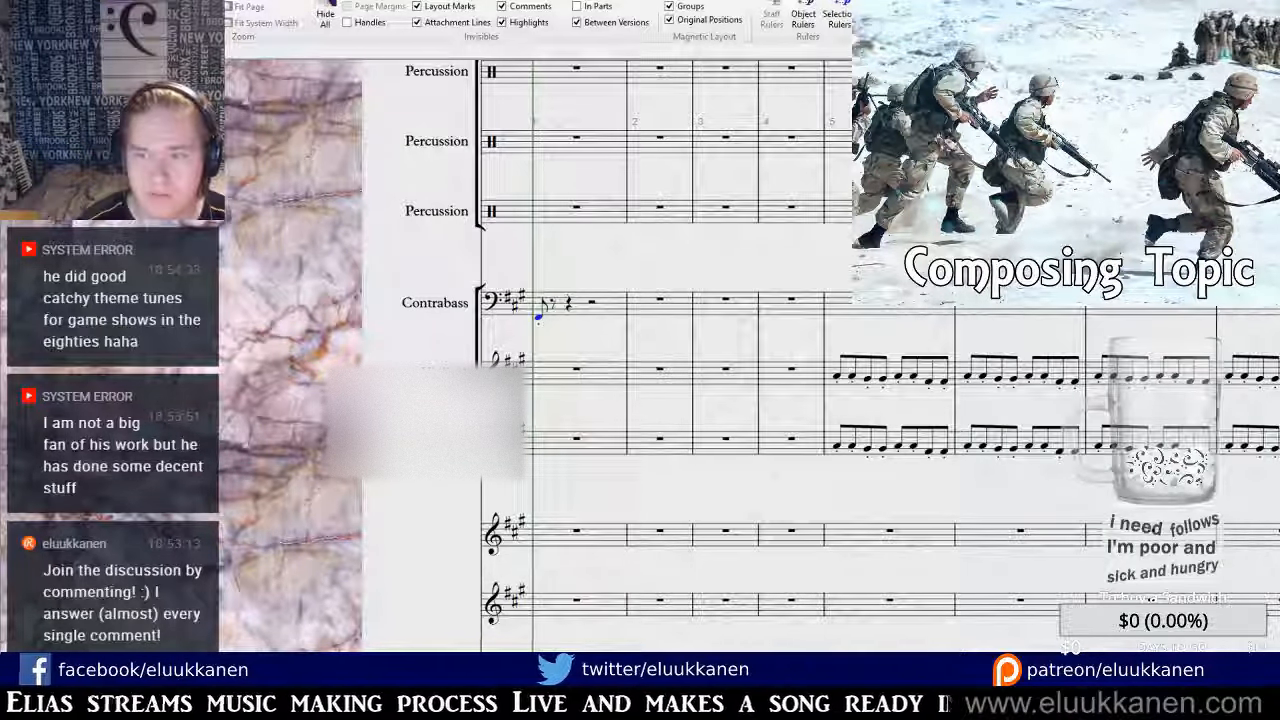
pyautogui.press('KP_4')
pyautogui.click(560, 303)
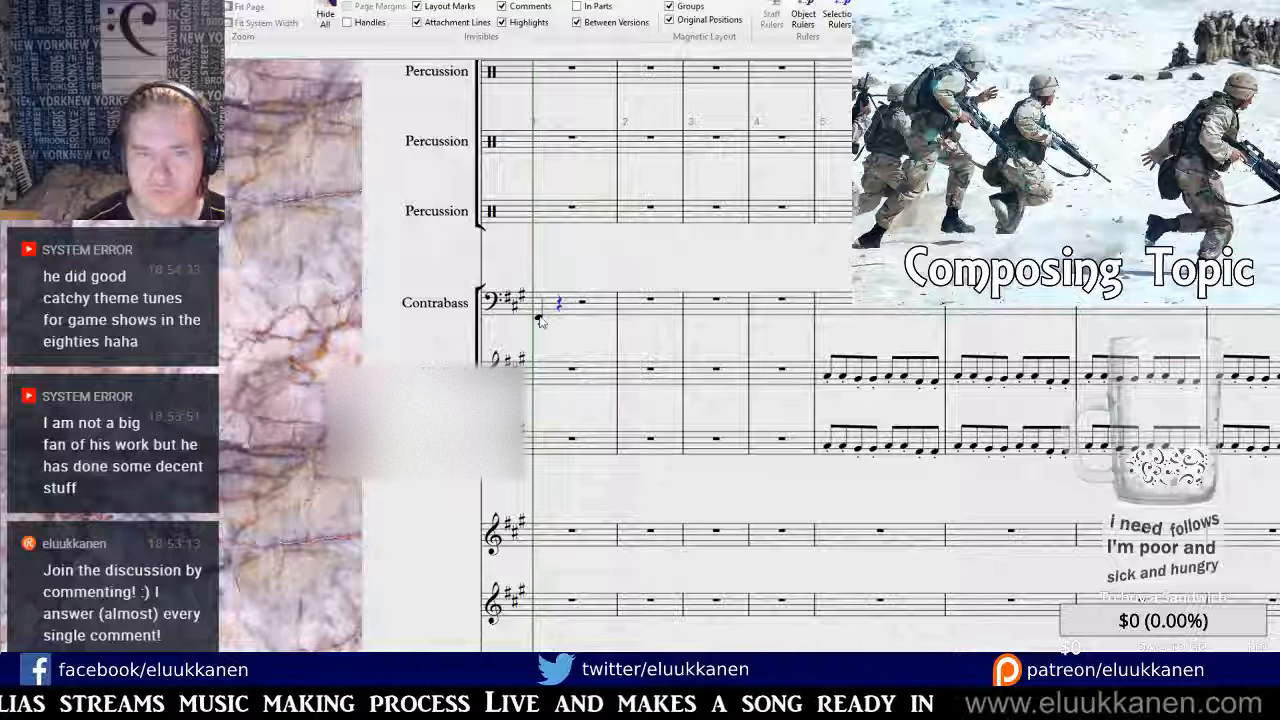
pyautogui.click(540, 320)
pyautogui.press('KP_5')
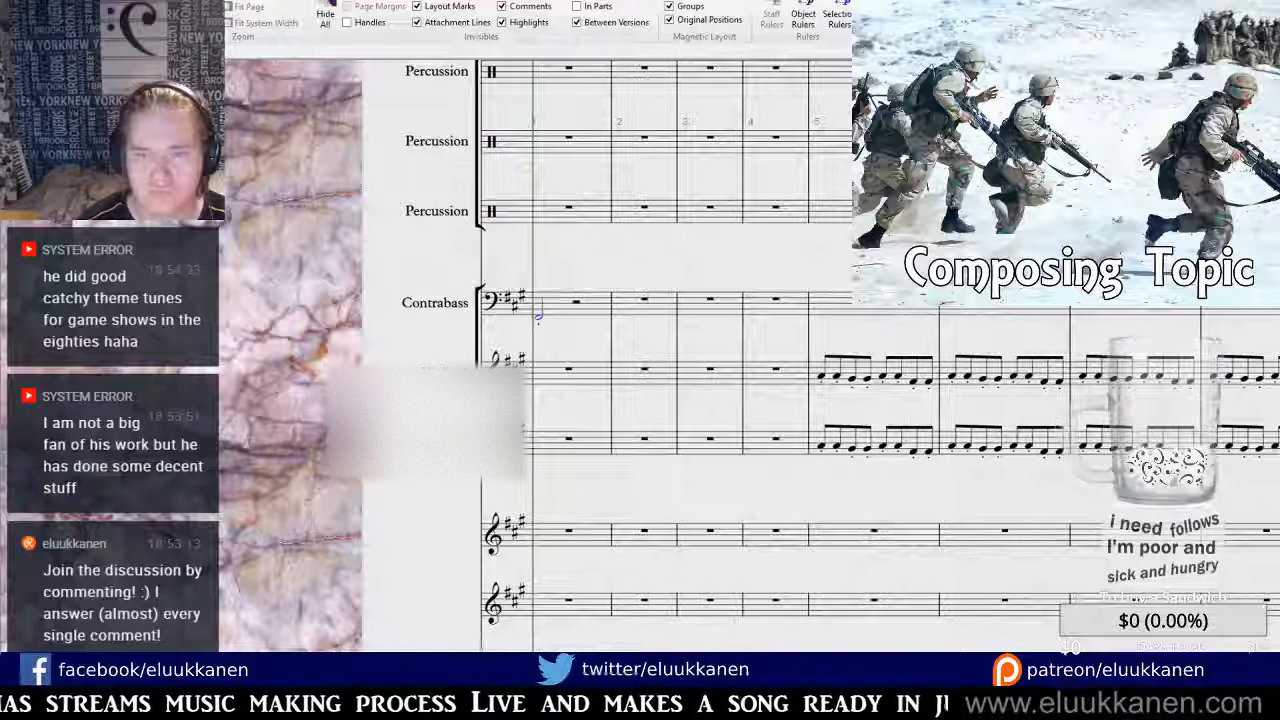
# Copy the staccato half note through Contrabass bars 1 and 2 so that each bar holds two half notes.
pyautogui.hotkey('ctrl', 'v')
pyautogui.click(651, 321)
pyautogui.hotkey('ctrl', 'v')
pyautogui.click(626, 319)
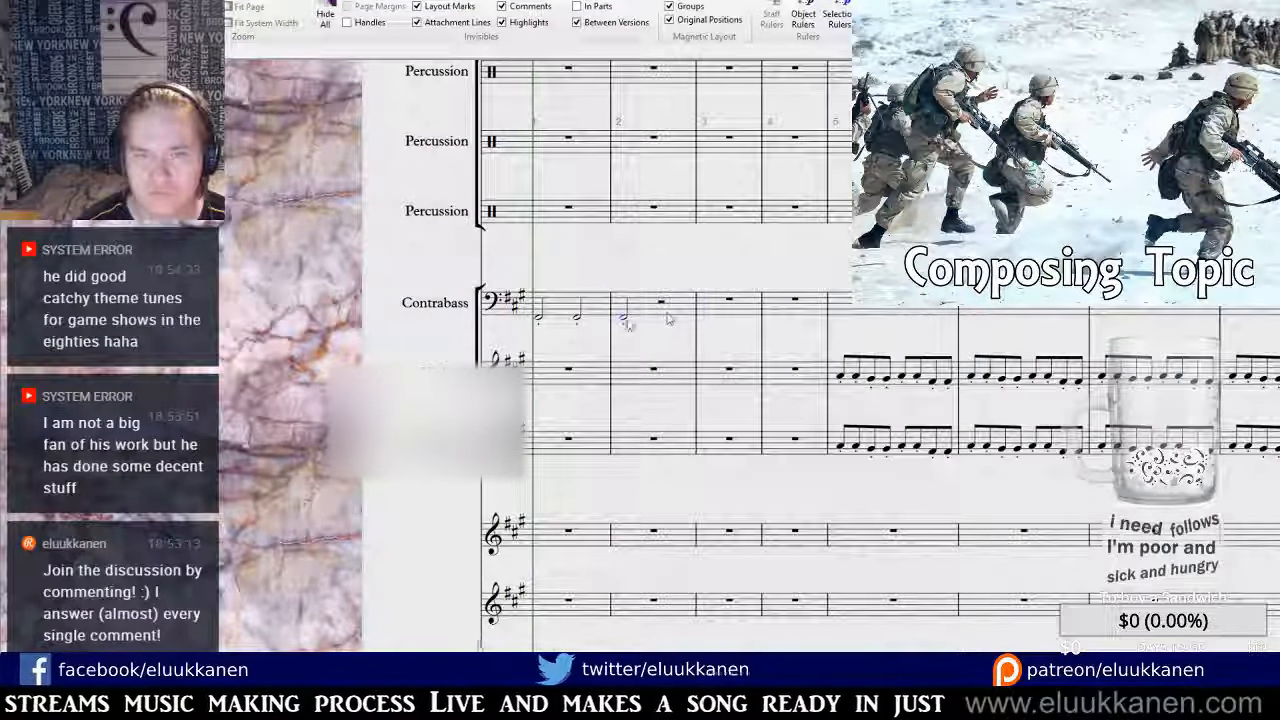
pyautogui.click(662, 302)
pyautogui.hotkey('ctrl', 'v')
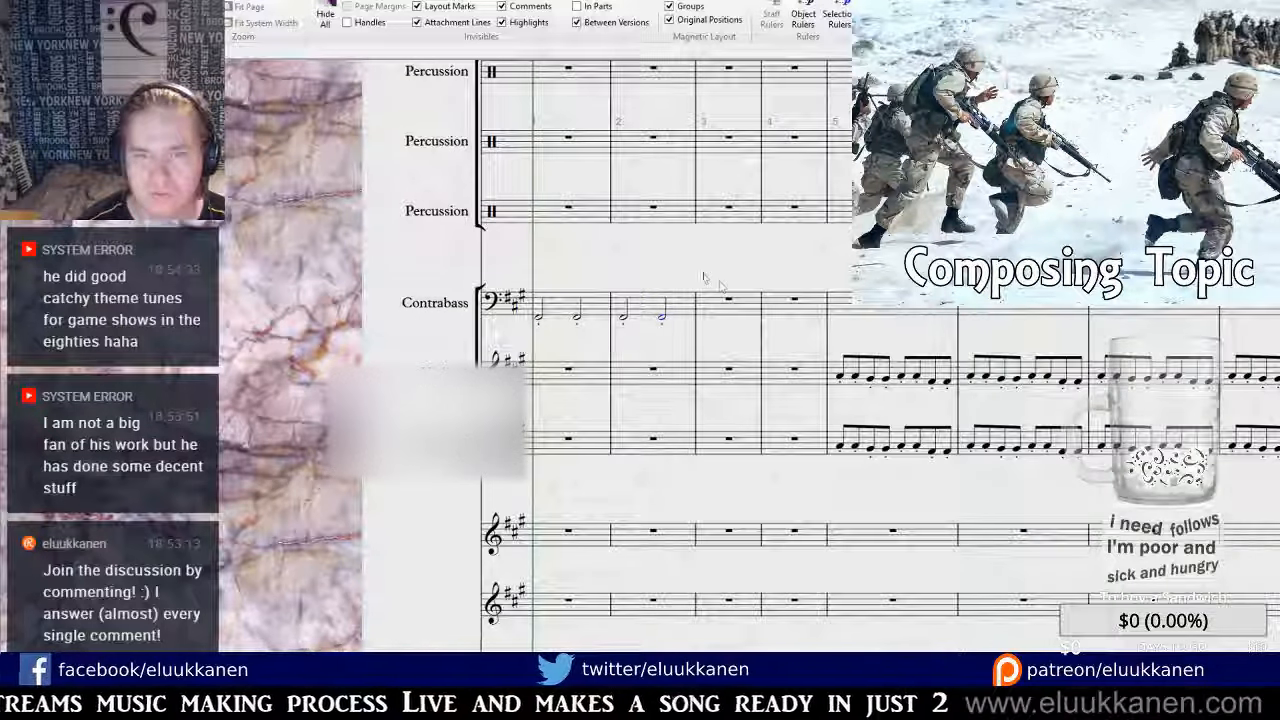
# Place a whole note in bar 1 of the second staff below Violin 2, clearing the one entered on the staff above.
pyautogui.moveTo(701, 288); pyautogui.dragTo(774, 89)
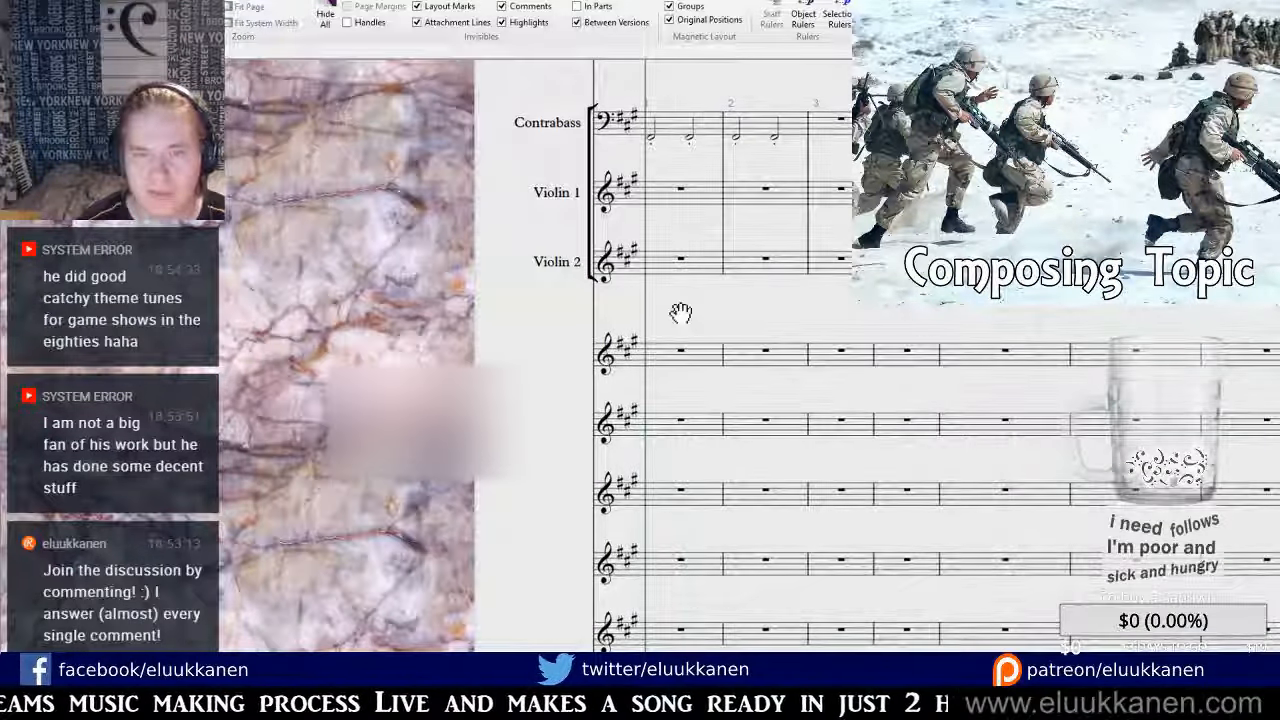
pyautogui.moveTo(680, 313); pyautogui.dragTo(644, 264)
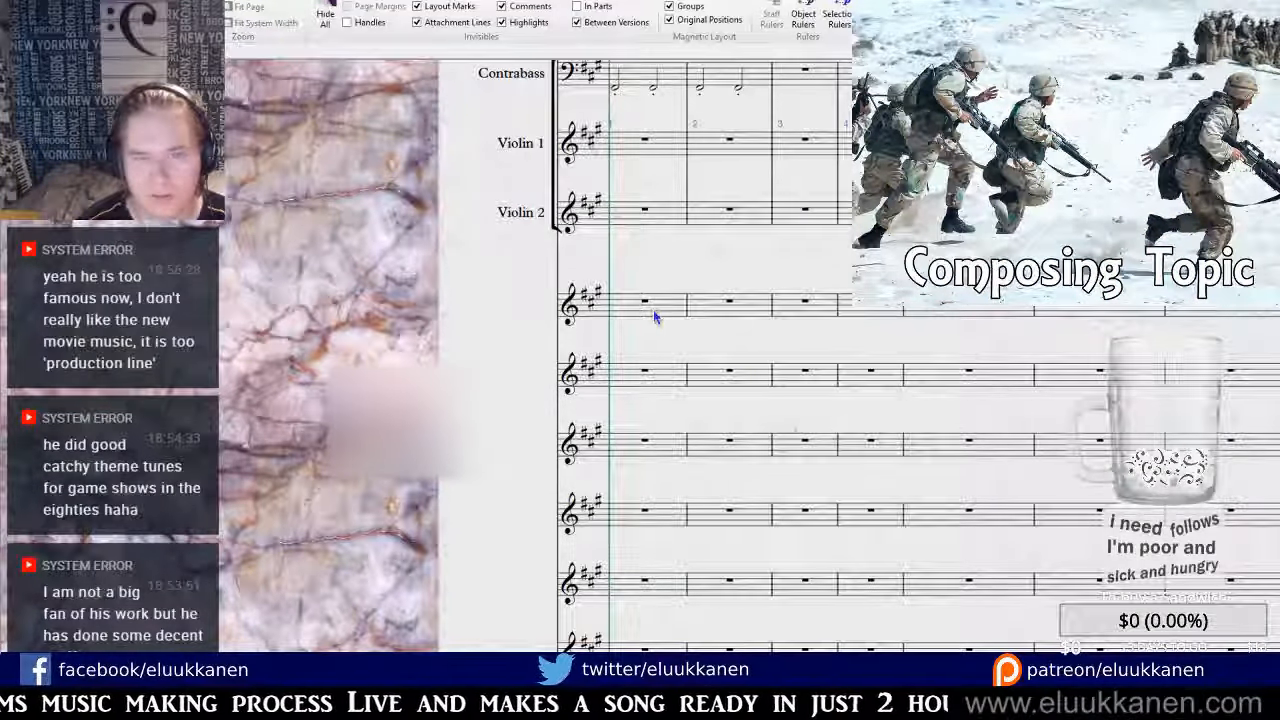
pyautogui.click(616, 313)
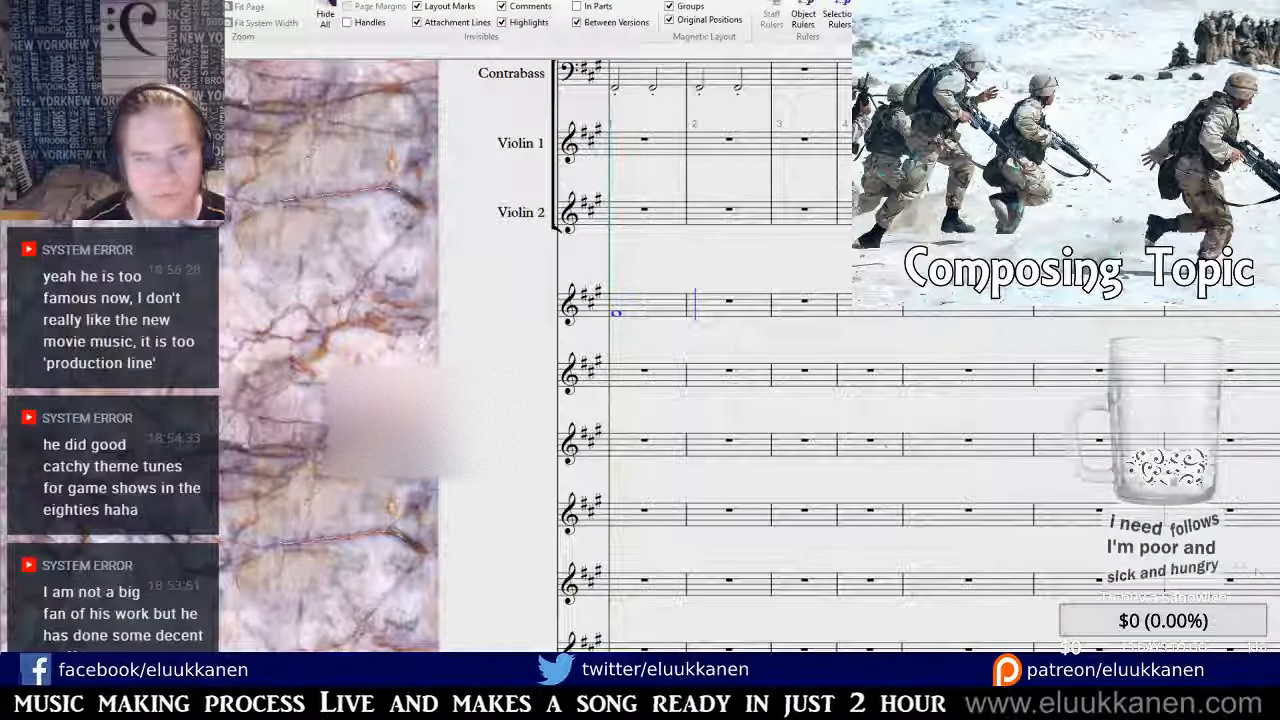
pyautogui.press('Escape')
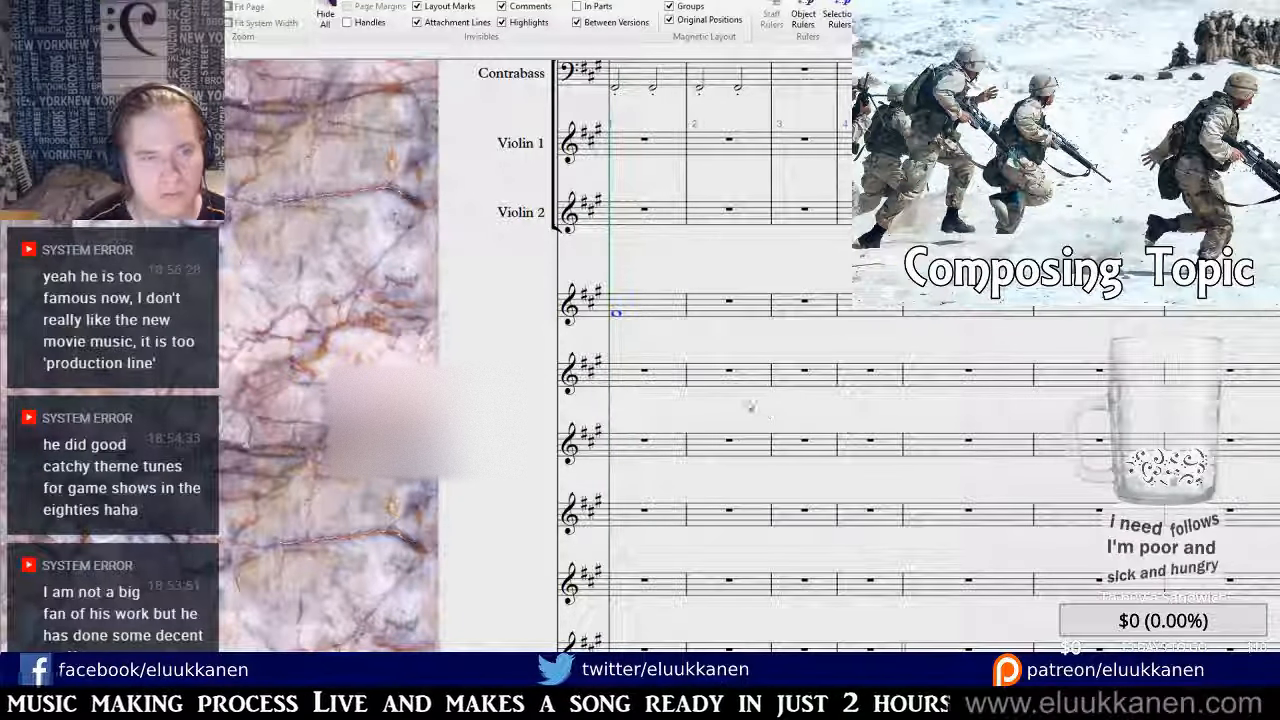
pyautogui.click(620, 376)
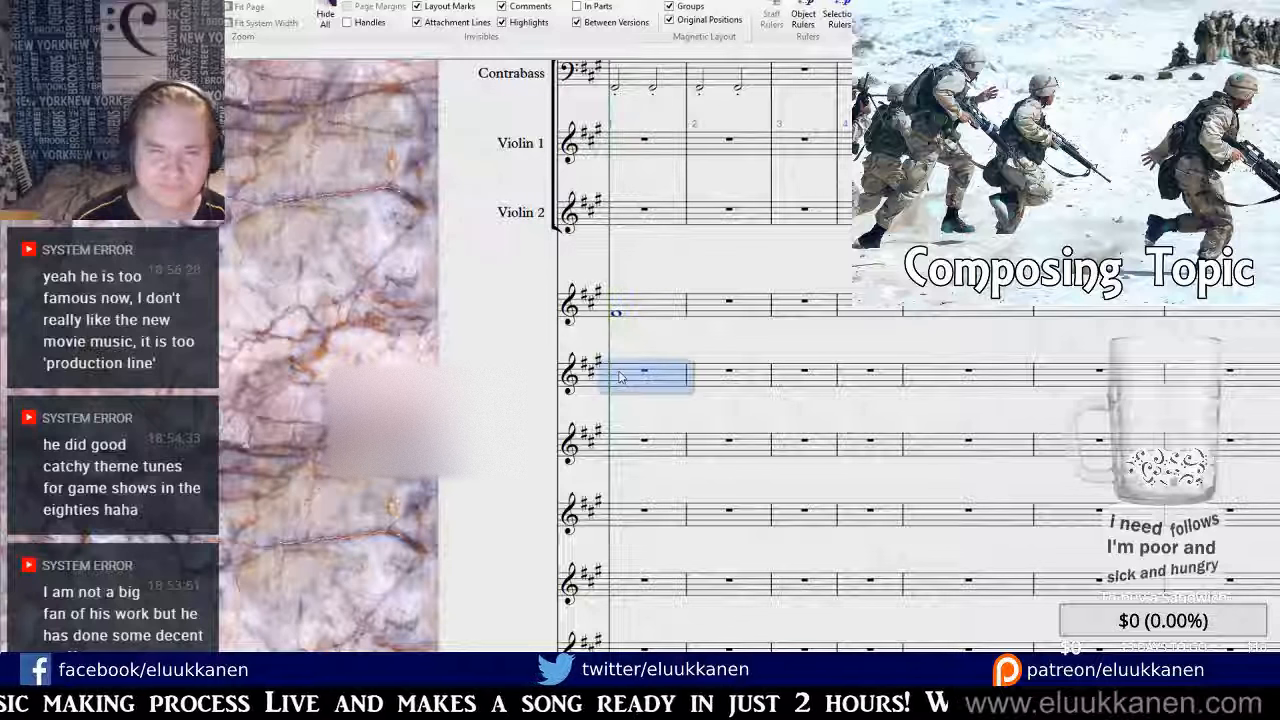
pyautogui.click(628, 304)
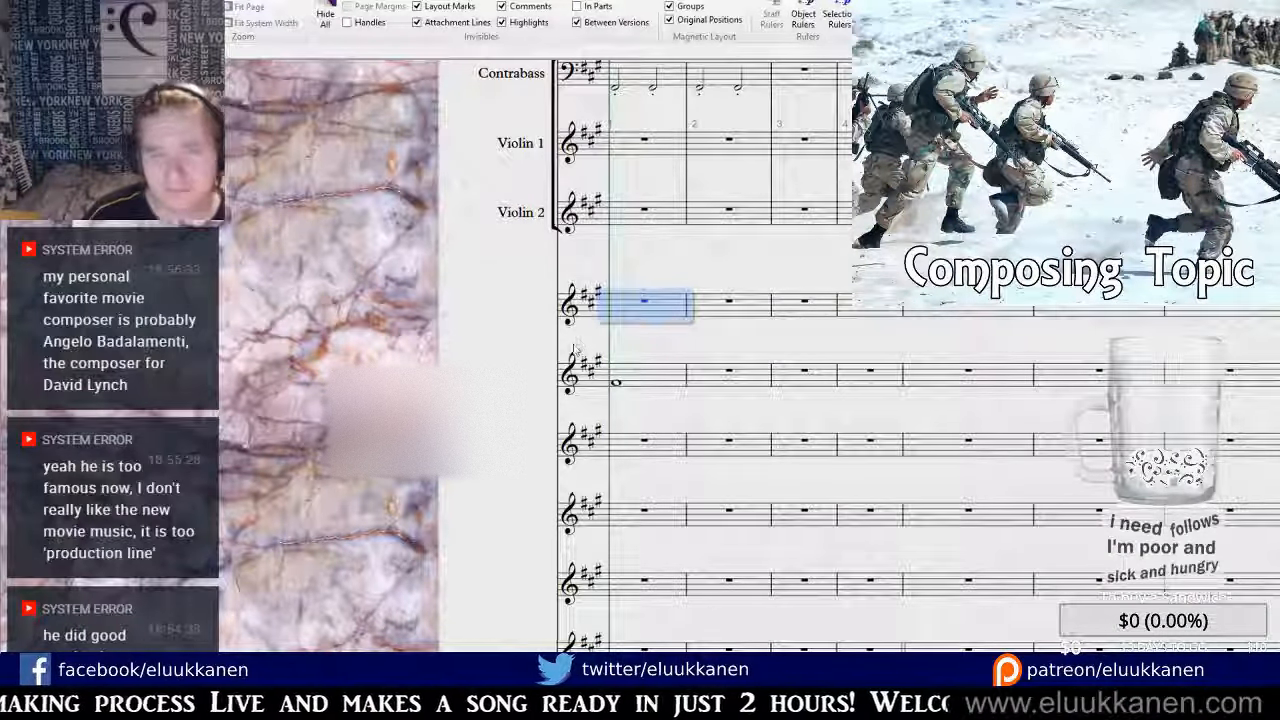
# Select the new whole note's bar and play the opening back to hear it with the Contrabass.
pyautogui.click(616, 382)
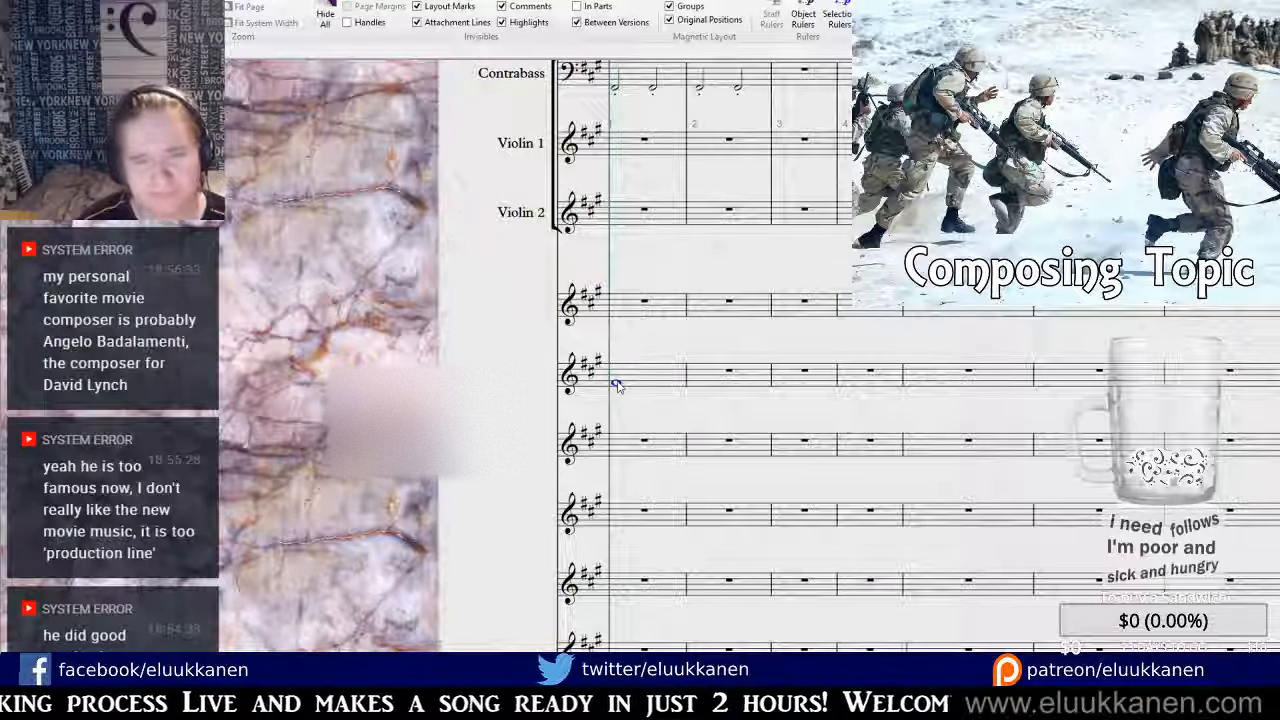
pyautogui.click(628, 383)
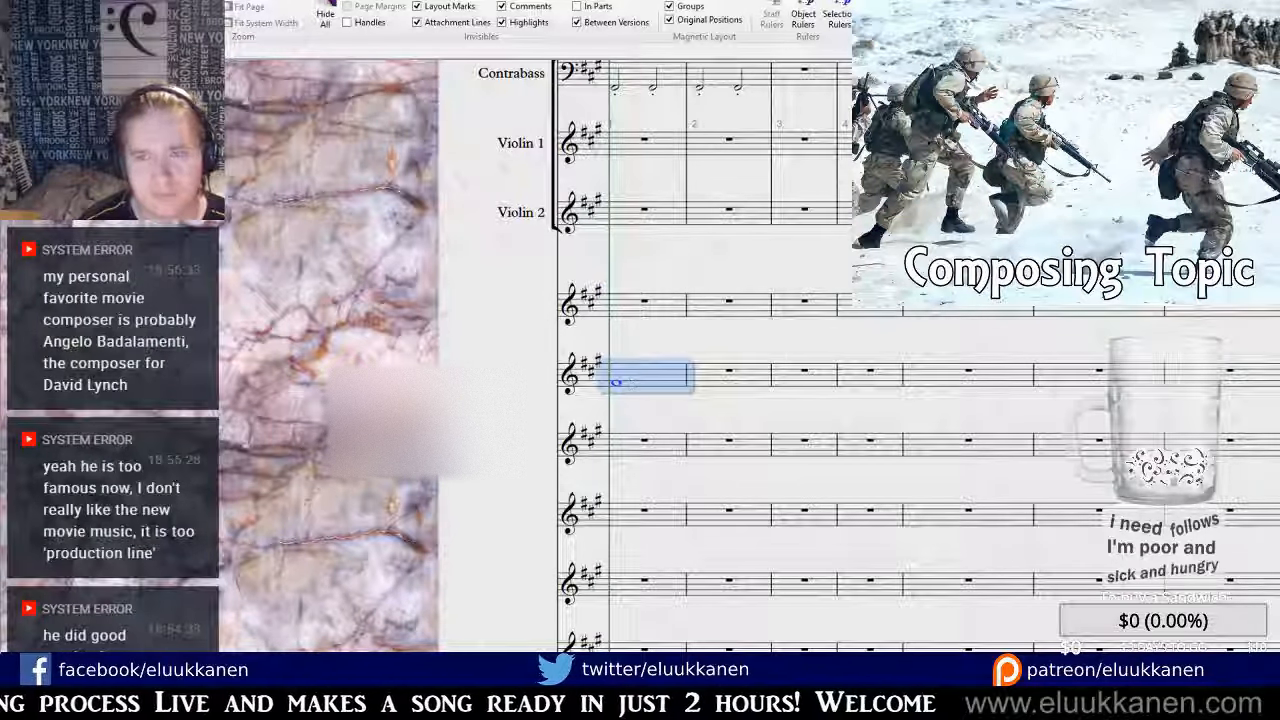
pyautogui.press('p')
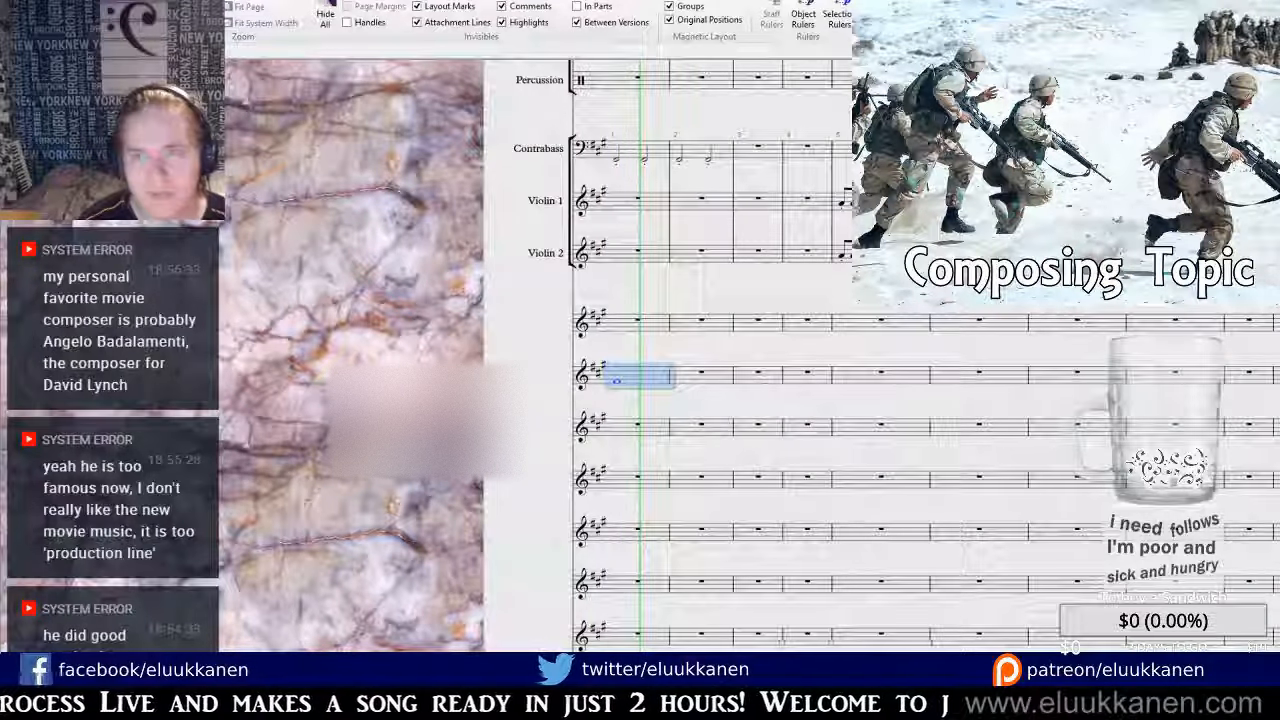
pyautogui.press('space')
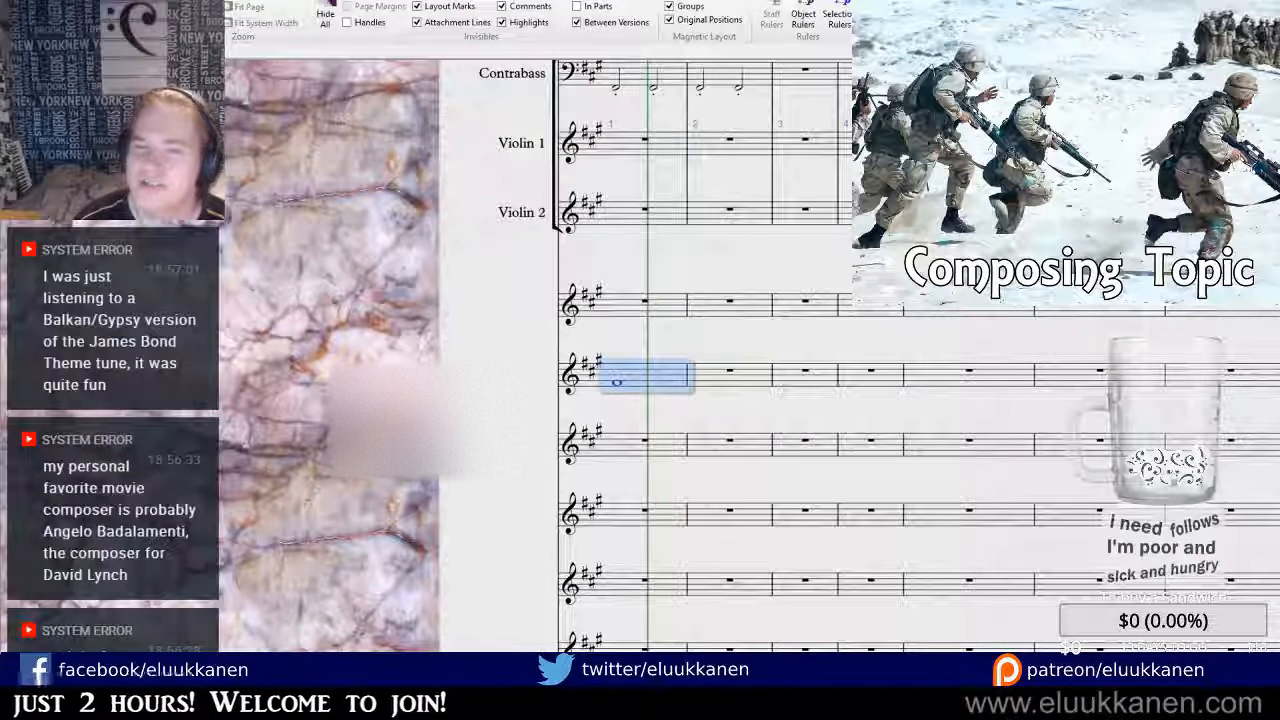
# Copy the whole note to bar 2 of its staff and lower the bar 1 whole note by an octave.
pyautogui.moveTo(761, 348); pyautogui.dragTo(663, 374)
pyautogui.click(560, 412)
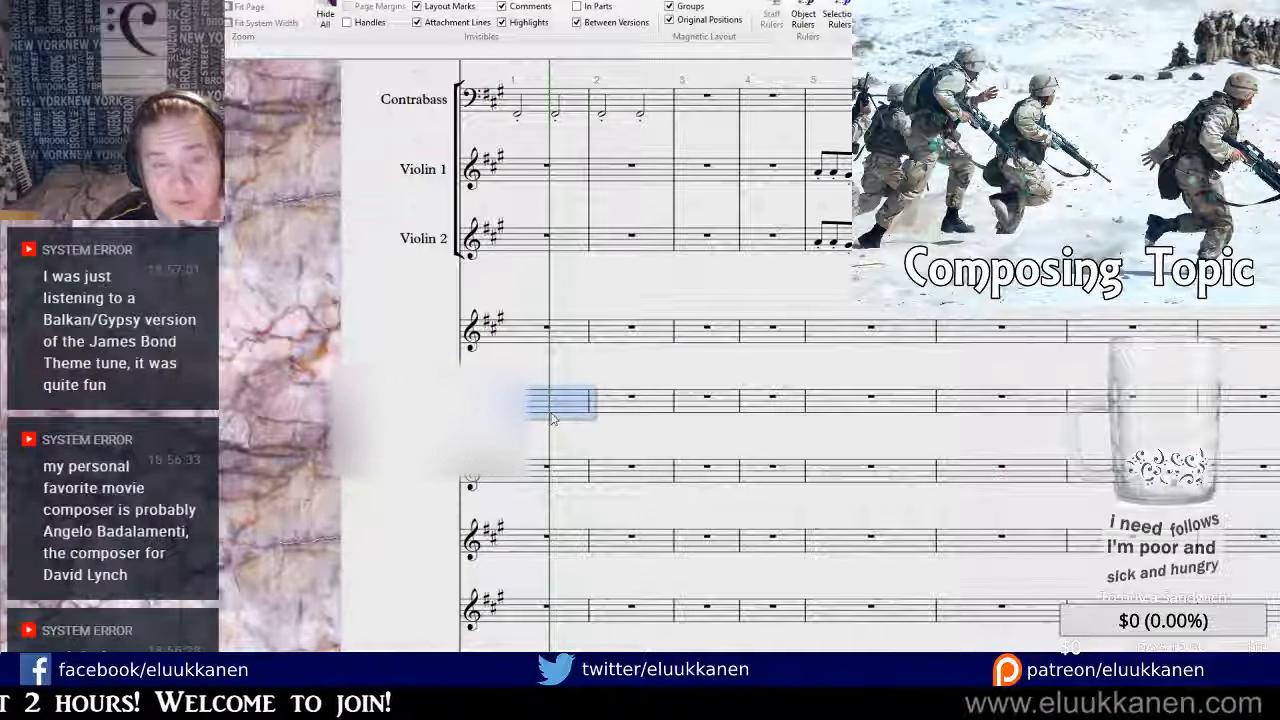
pyautogui.press('Escape')
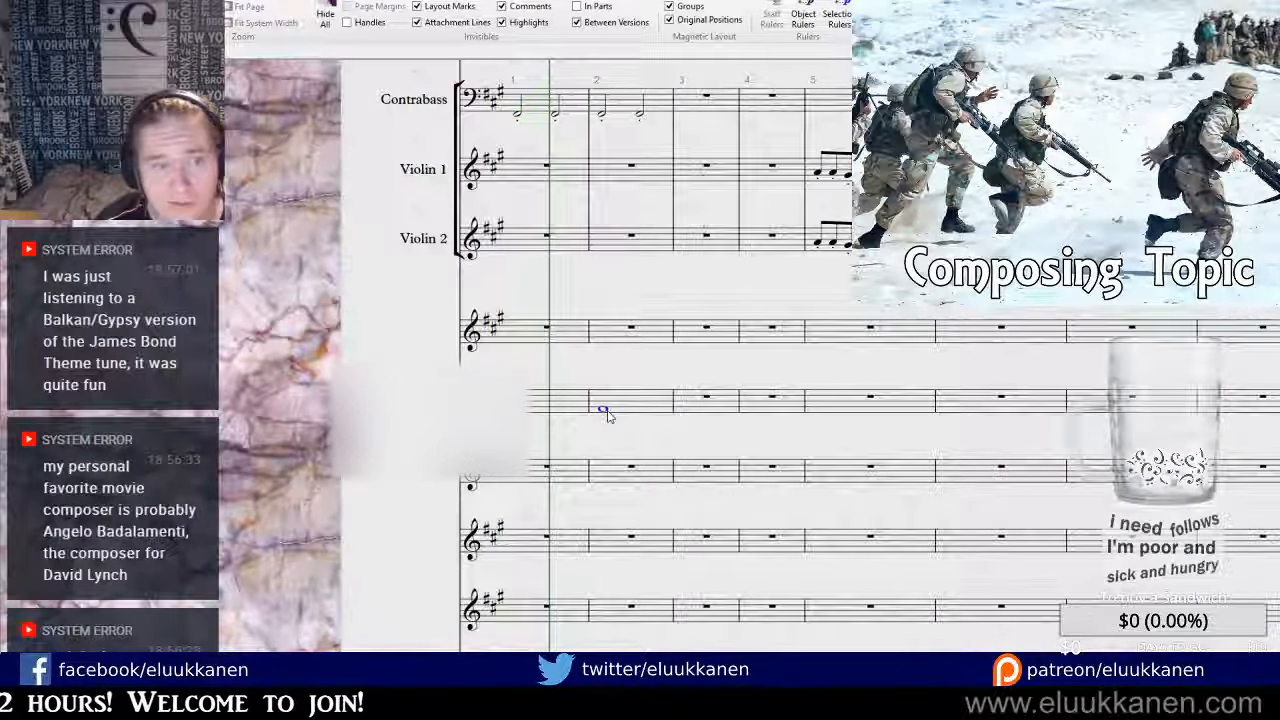
pyautogui.click(607, 411)
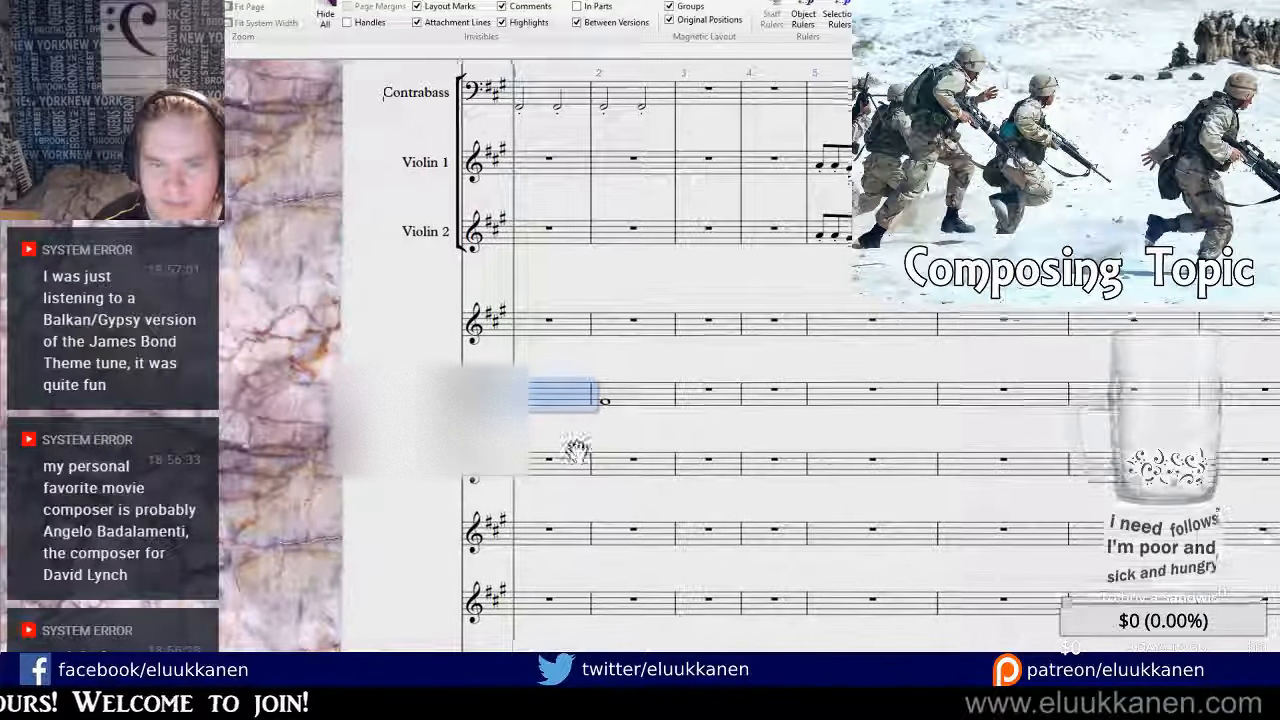
pyautogui.moveTo(577, 449); pyautogui.dragTo(577, 426)
pyautogui.press('Escape')
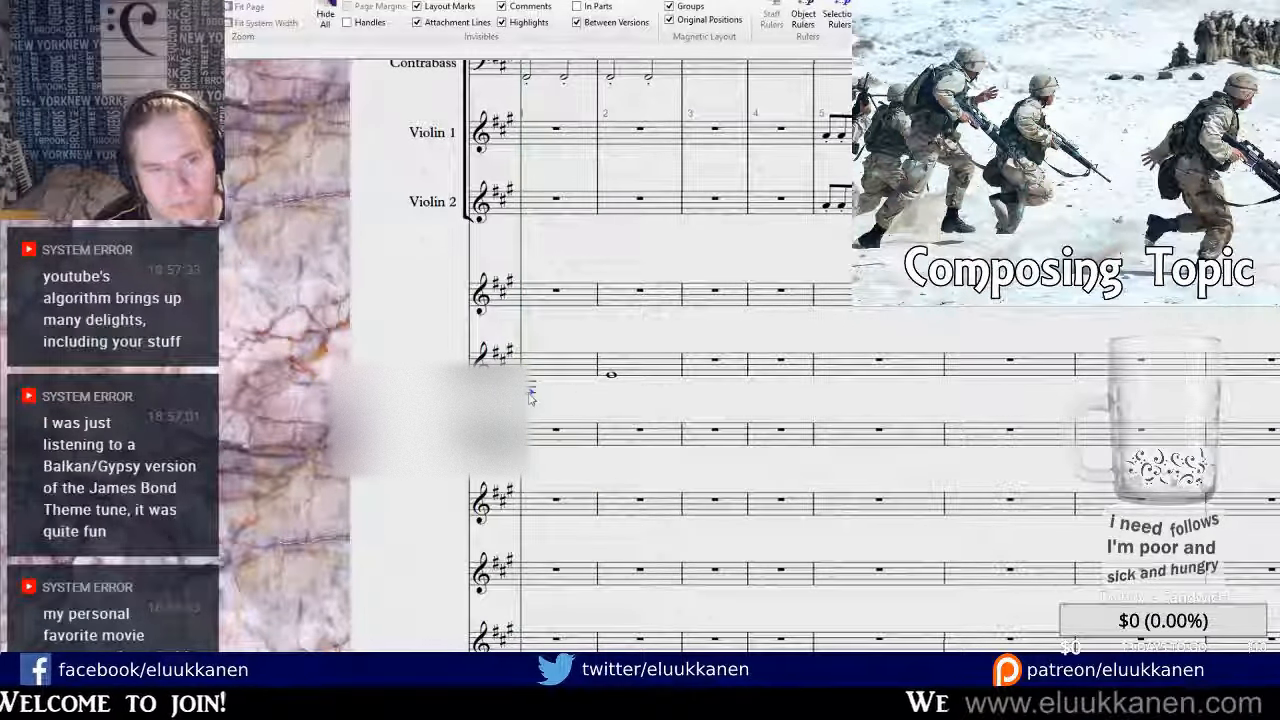
# Copy the lowered whole note to bars 2 through 4 of its staff and tie the four notes together.
pyautogui.click(616, 386)
pyautogui.click(703, 386)
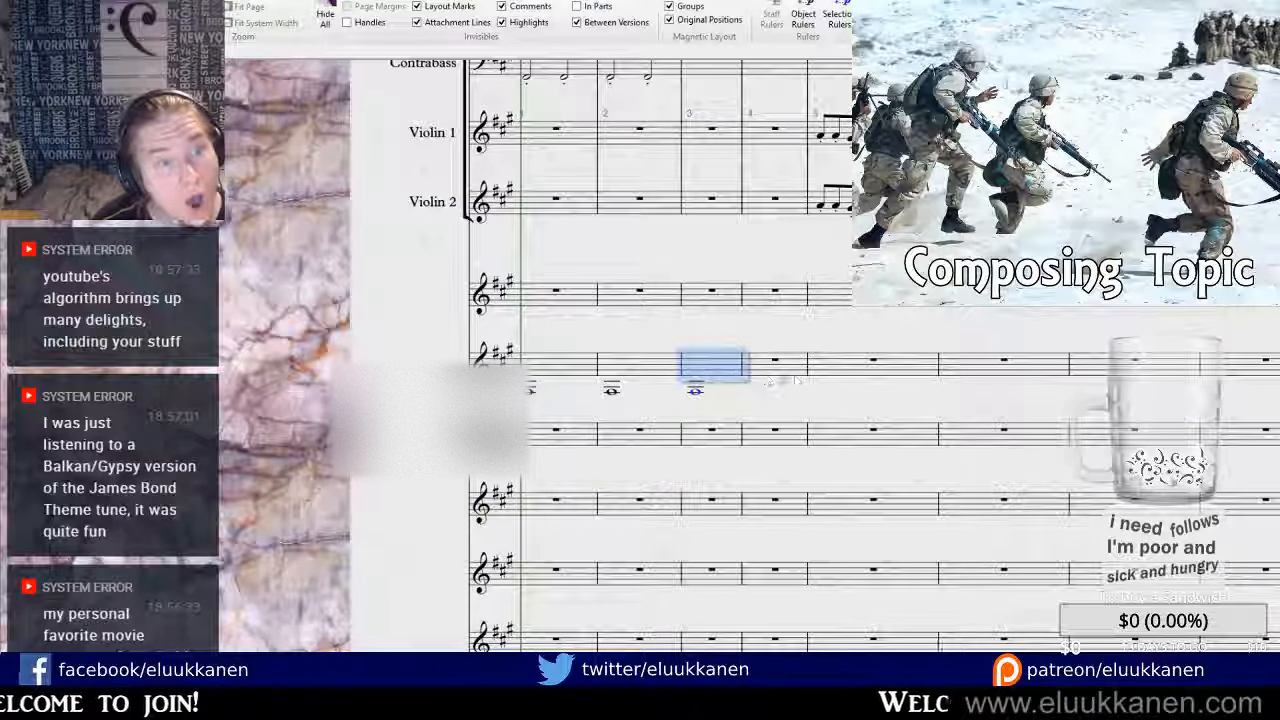
pyautogui.click(757, 386)
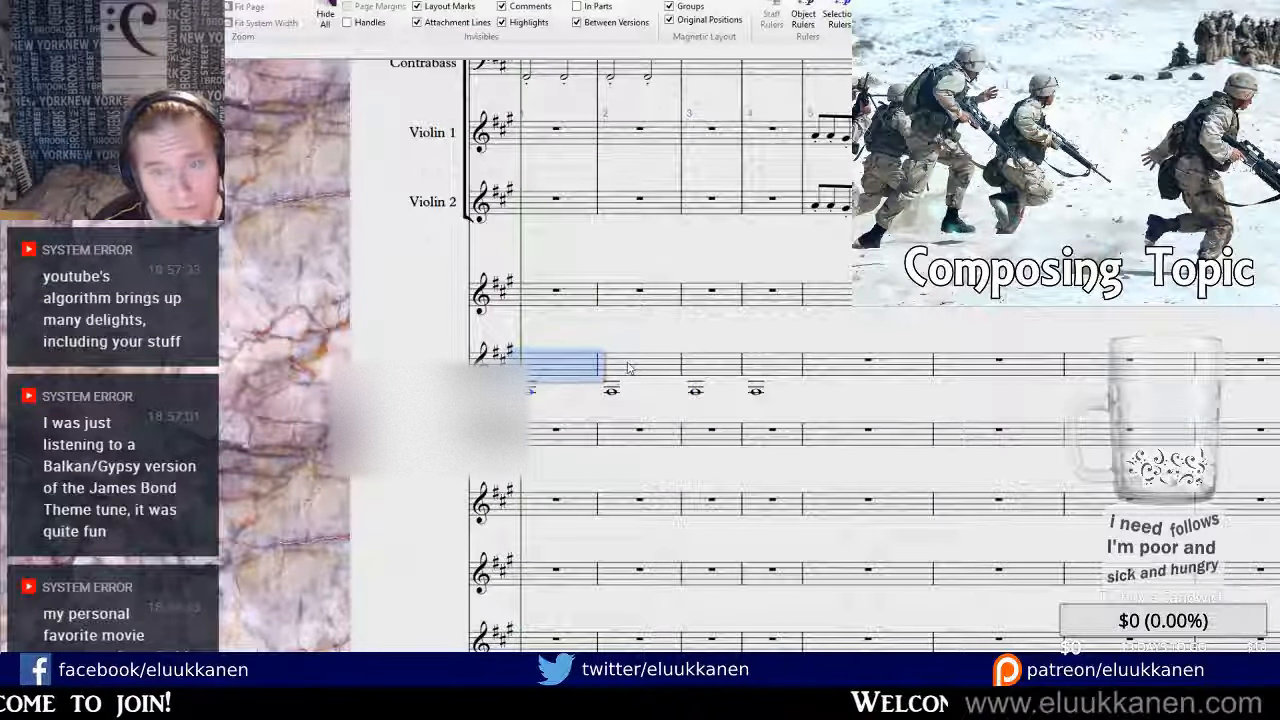
pyautogui.keyDown('shift'); pyautogui.click(768, 366); pyautogui.keyUp('shift')
pyautogui.press('KP_Enter')
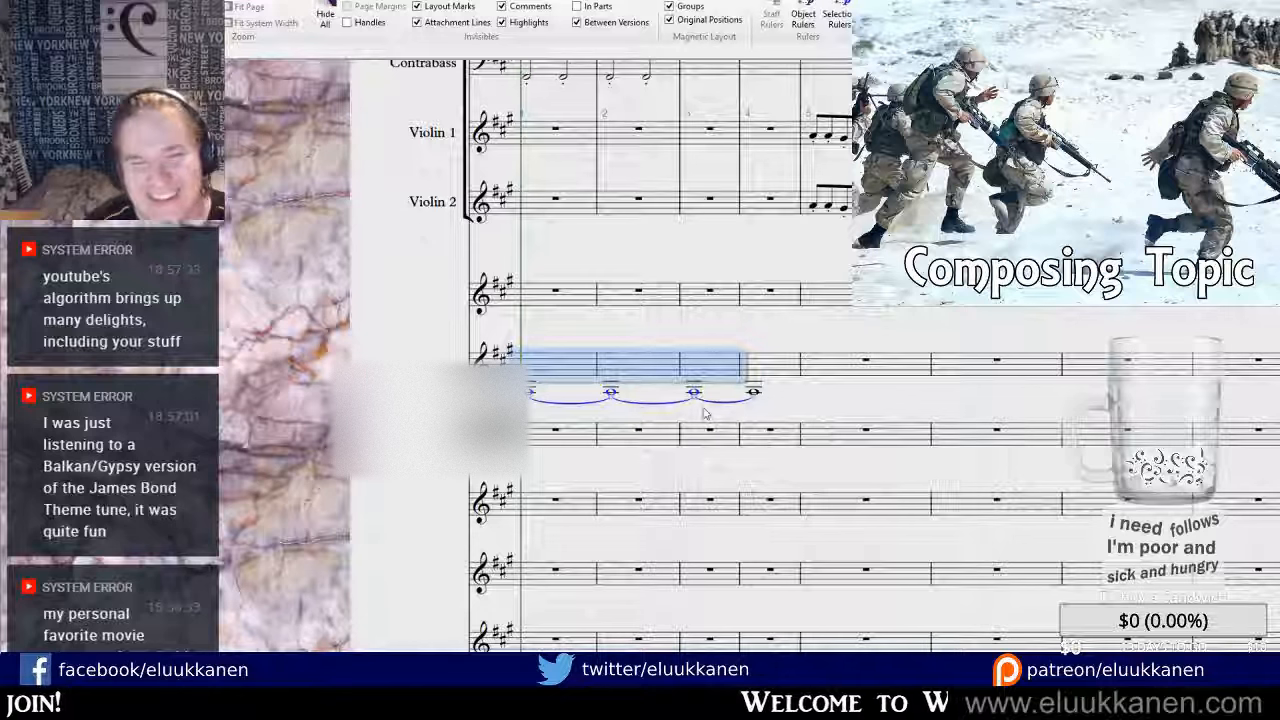
# Insert four more empty bars at the start of the score, before the Contrabass notes.
pyautogui.click(536, 246)
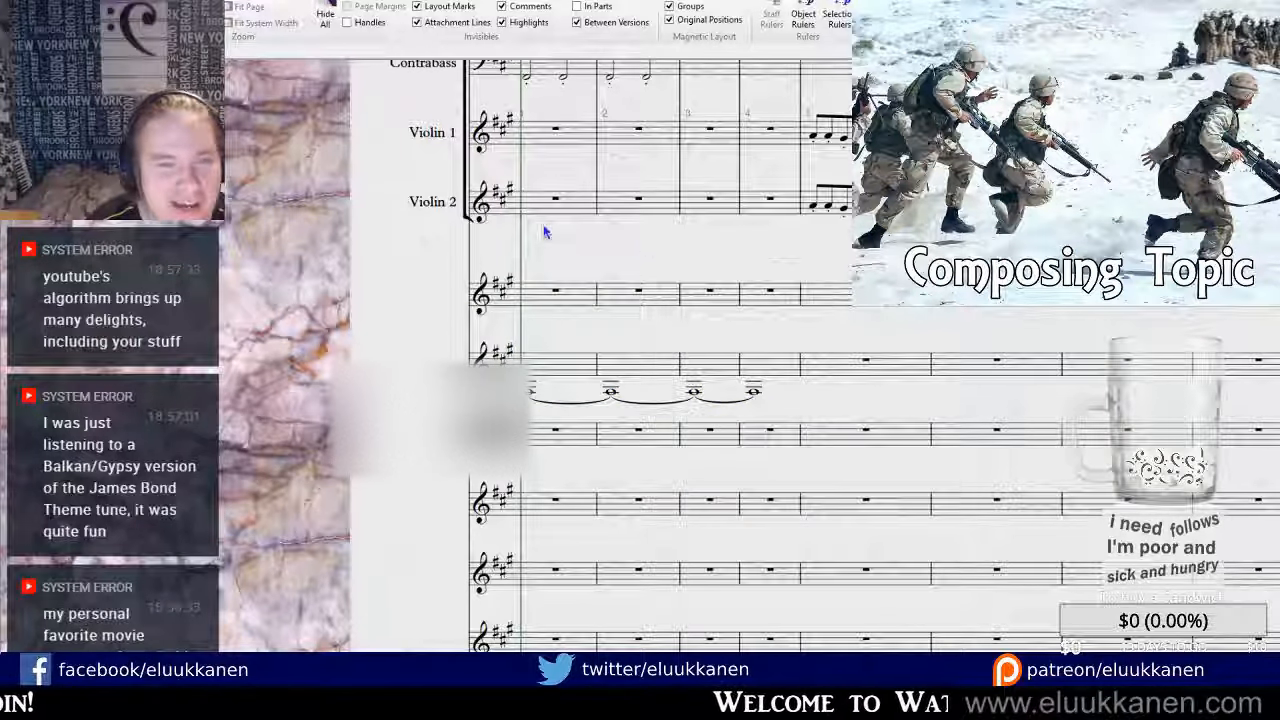
pyautogui.click(499, 226)
pyautogui.hotkey('ctrl', 'shift', 'b')
pyautogui.hotkey('ctrl', 'shift', 'b')
pyautogui.hotkey('ctrl', 'shift', 'b')
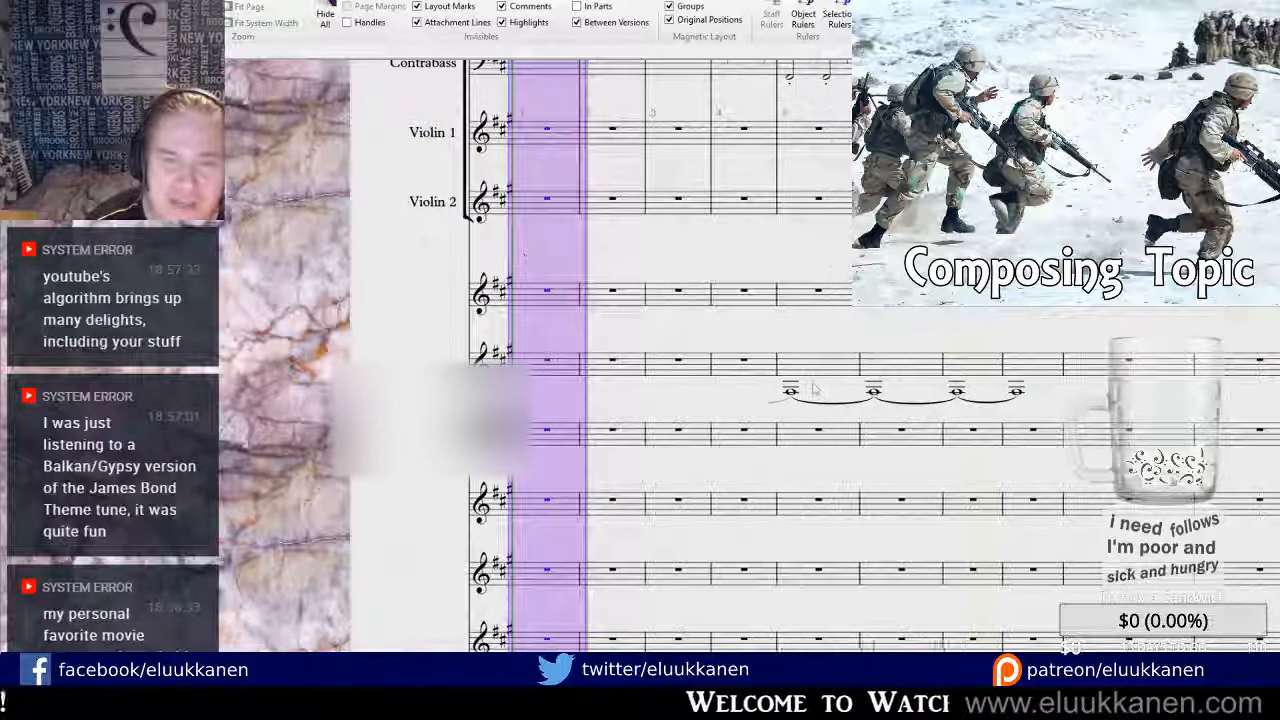
# Copy the four tied whole notes from bars 5–8 to bars 1–4 of the same staff and of the staff below.
pyautogui.click(830, 370)
pyautogui.keyDown('shift'); pyautogui.click(1040, 376); pyautogui.keyUp('shift')
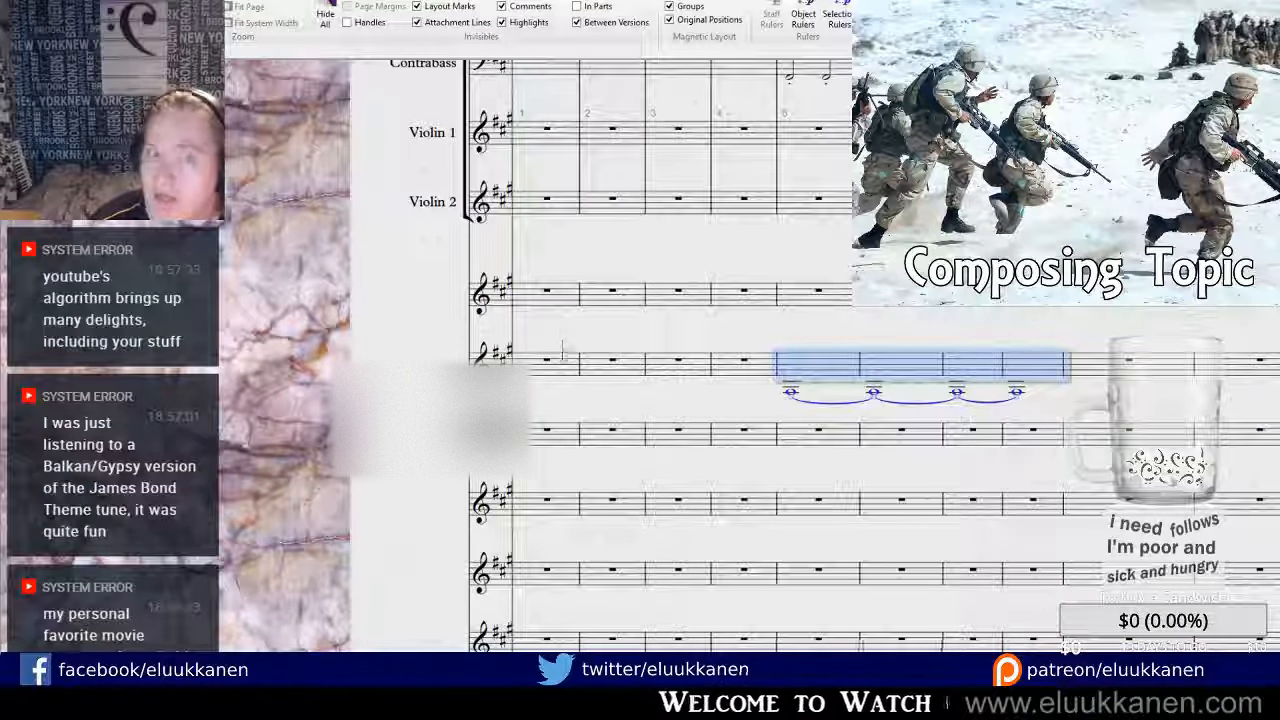
pyautogui.hotkey('ctrl', 'c')
pyautogui.click(545, 362)
pyautogui.hotkey('ctrl', 'v')
pyautogui.click(536, 436)
pyautogui.hotkey('ctrl', 'v')
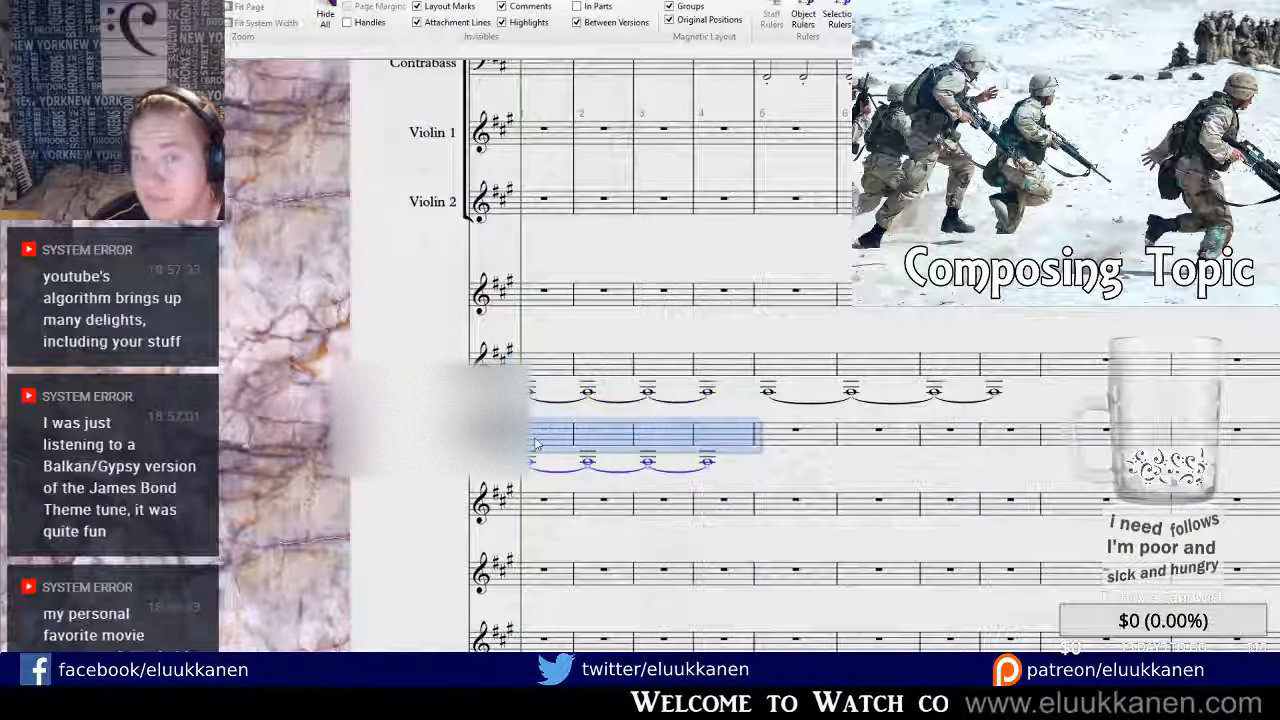
# Clear bars 1–4 of the upper sustained-note staff, the second staff below Violin 2.
pyautogui.click(528, 479)
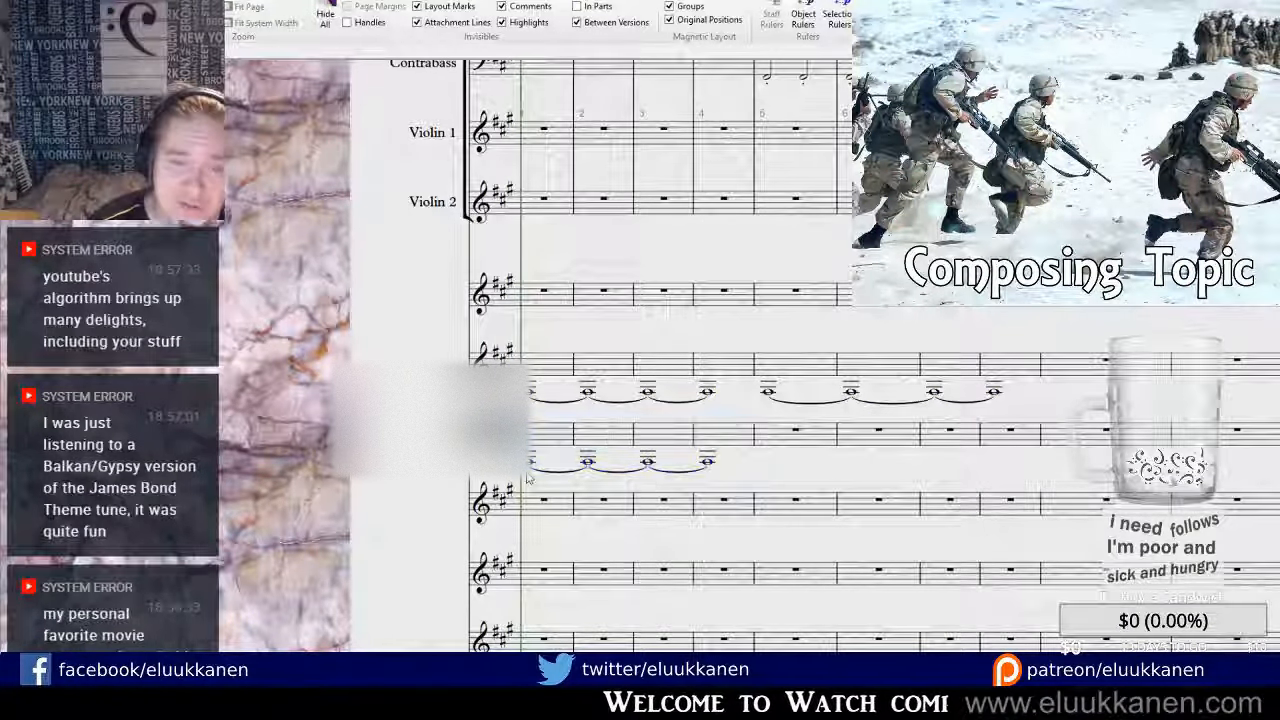
pyautogui.click(586, 462)
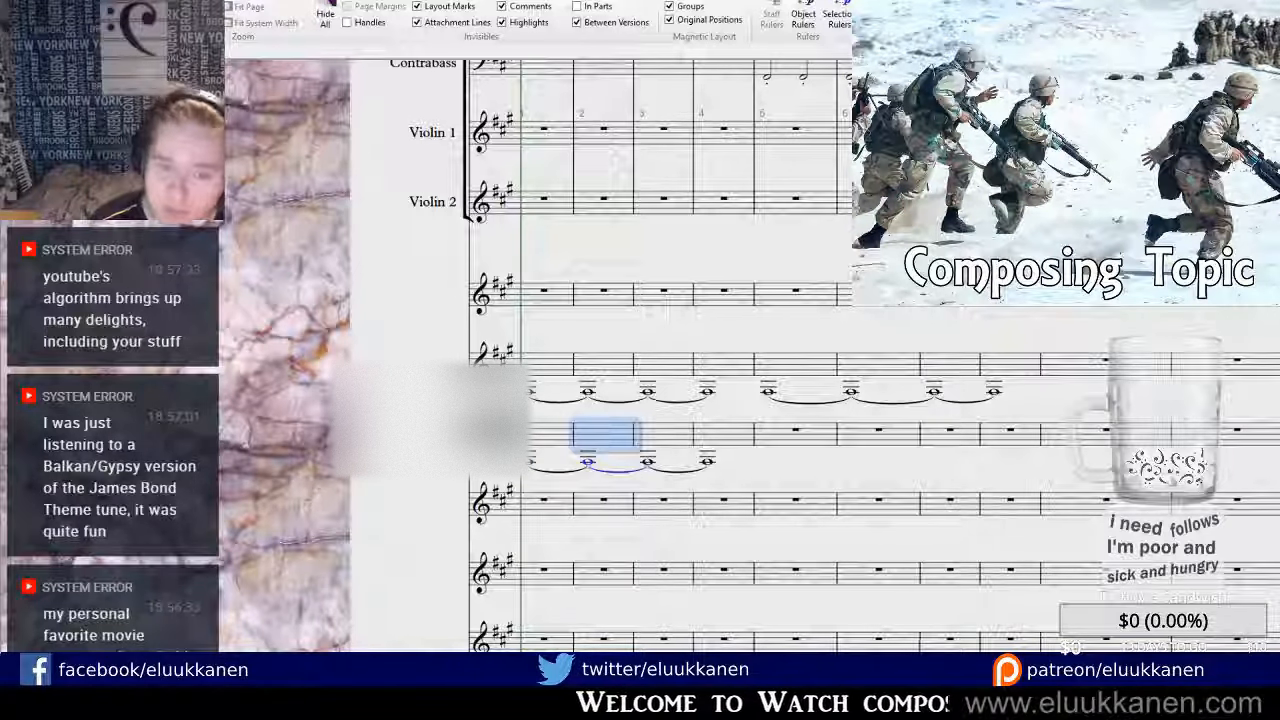
pyautogui.click(680, 337)
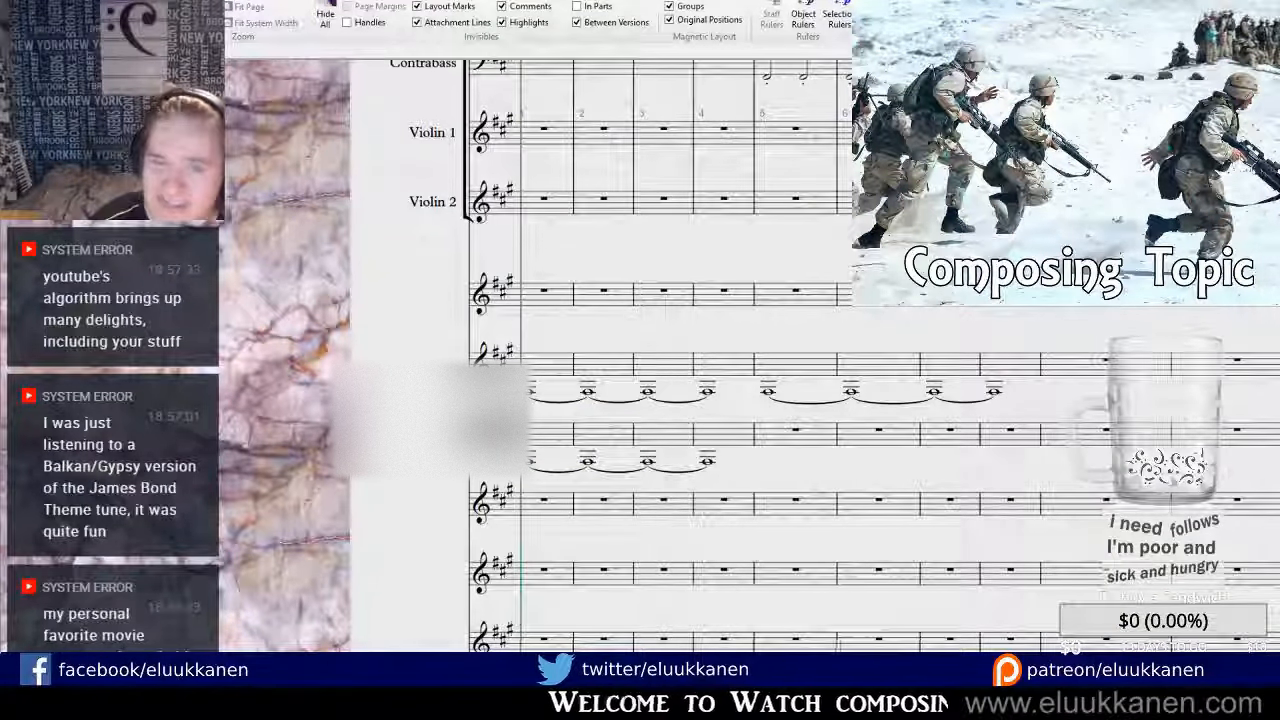
pyautogui.click(718, 367)
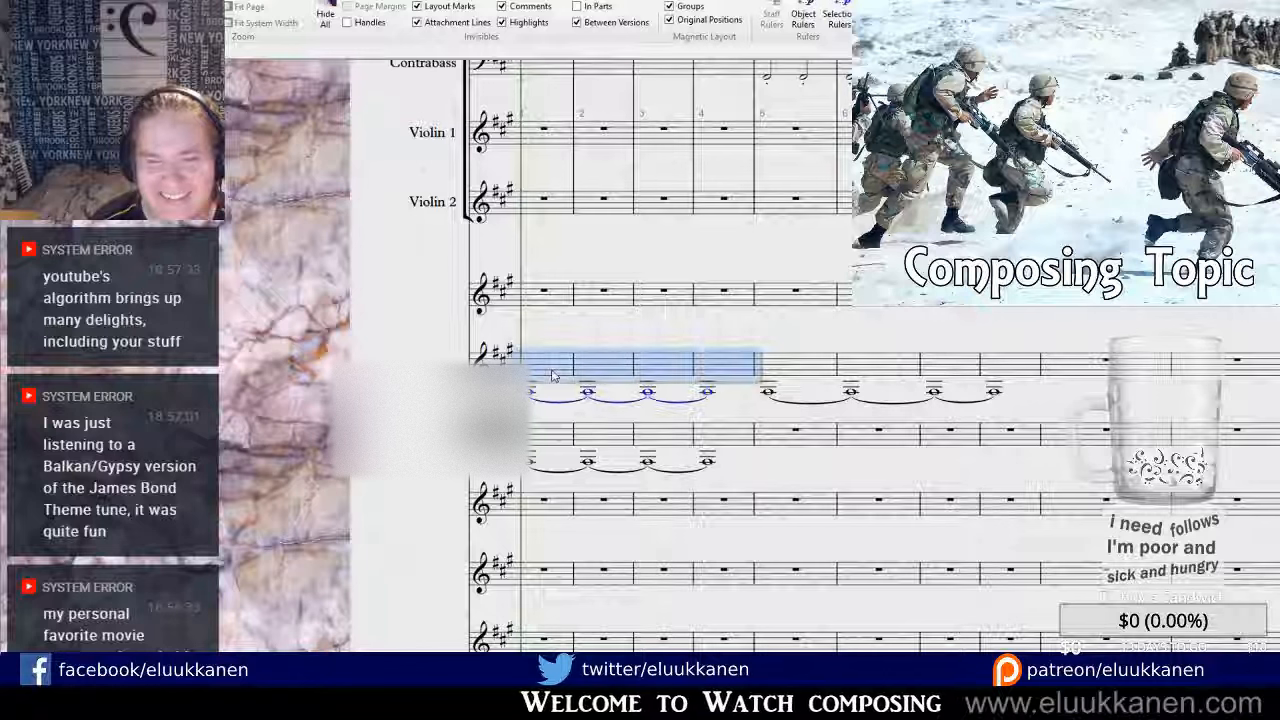
pyautogui.press('Delete')
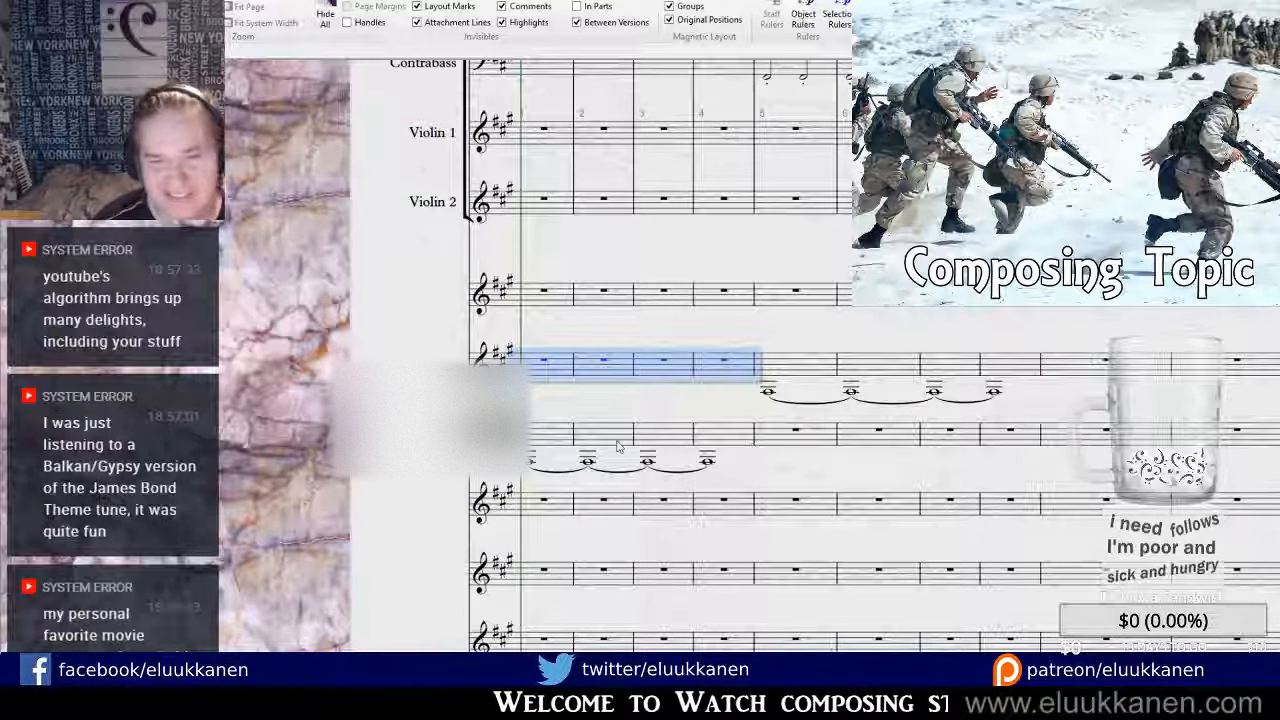
# Repeat the lower staff's four tied whole notes in bars 5–8 and tie the bar 4 note into bar 5.
pyautogui.click(557, 437)
pyautogui.keyDown('shift'); pyautogui.click(712, 439); pyautogui.keyUp('shift')
pyautogui.keyDown('alt'); pyautogui.click(798, 443); pyautogui.keyUp('alt')
pyautogui.press('Escape')
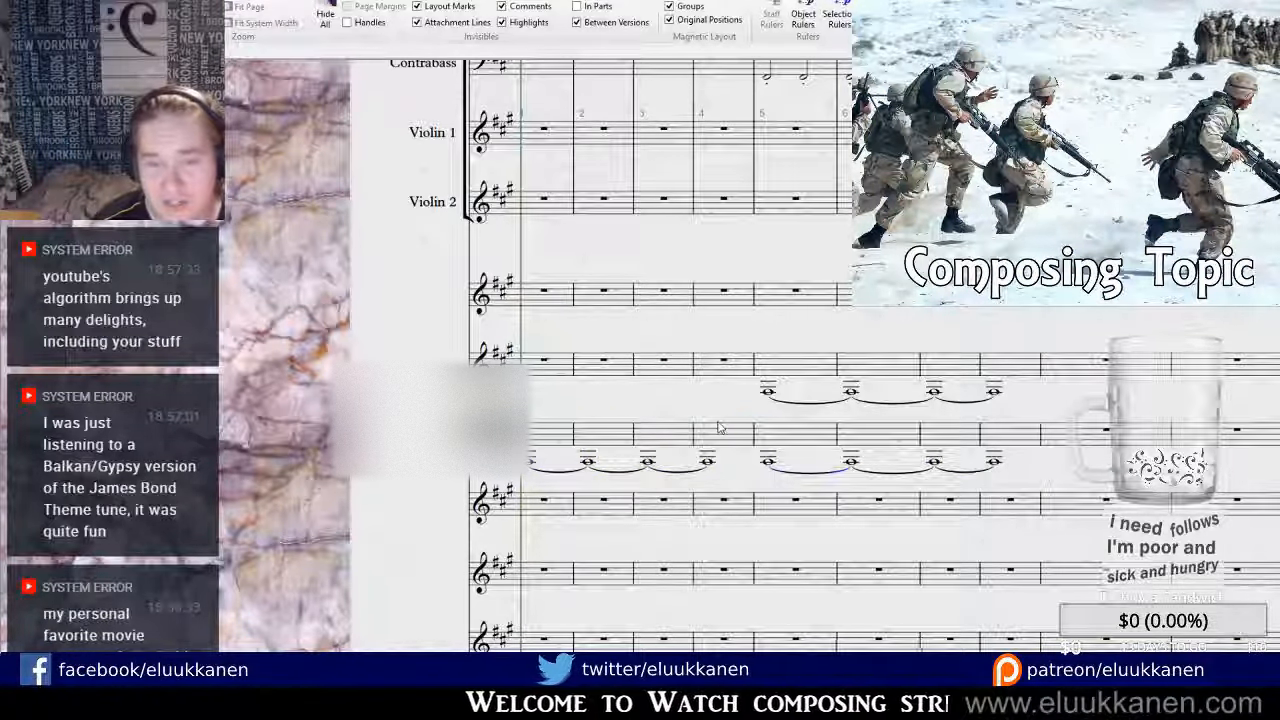
pyautogui.click(718, 430)
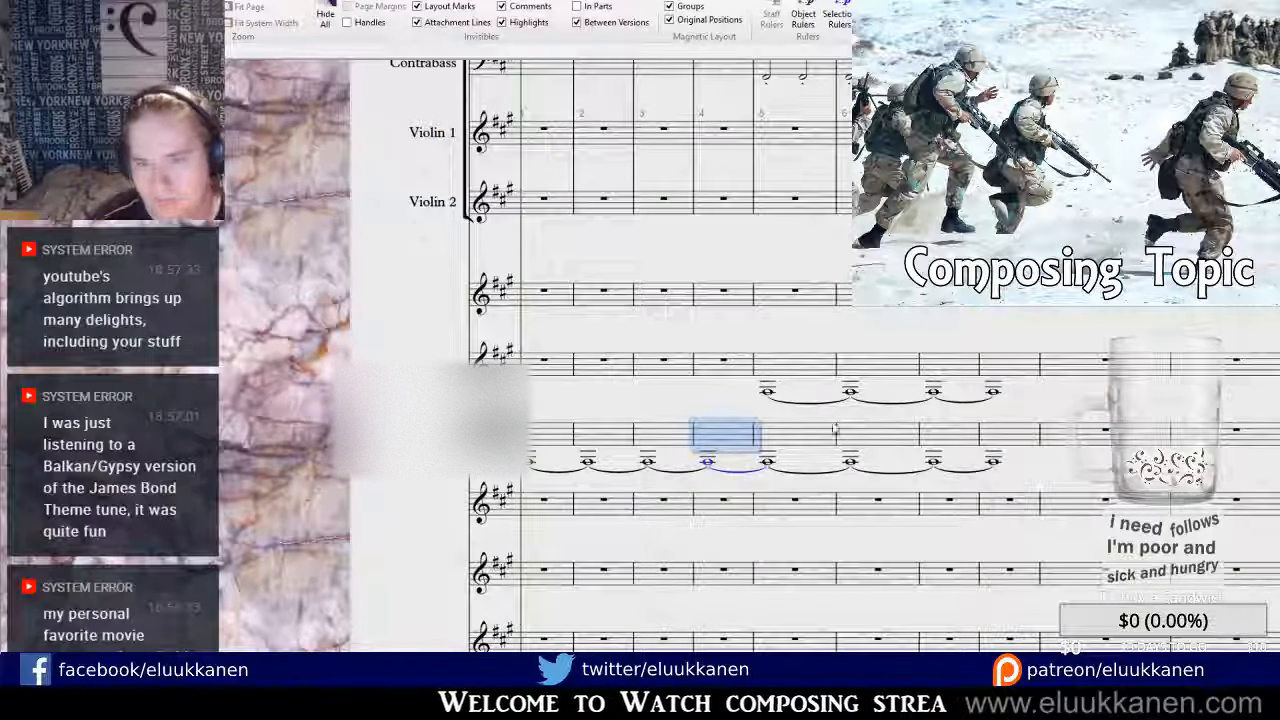
pyautogui.press('Escape')
pyautogui.moveTo(848, 344); pyautogui.dragTo(725, 410)
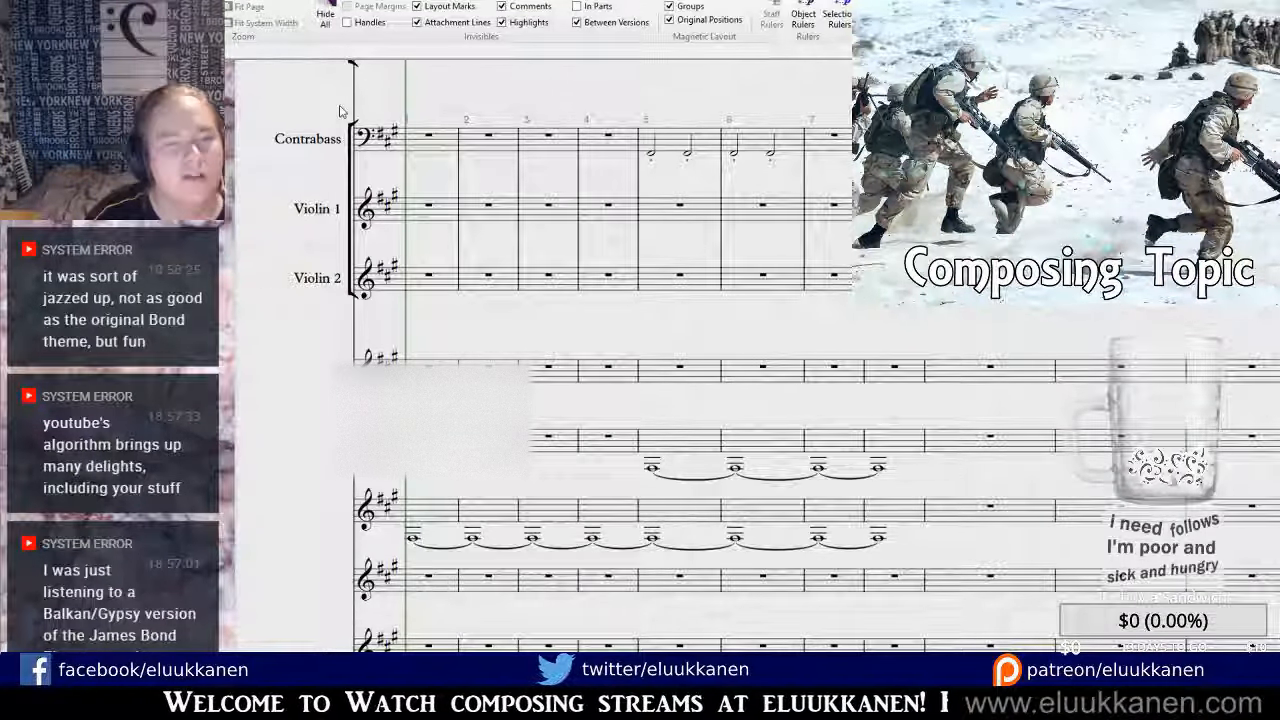
# Play back the beginning of the score briefly, stop it, and review the staves from Percussion down to the sustained notes.
pyautogui.press('space')
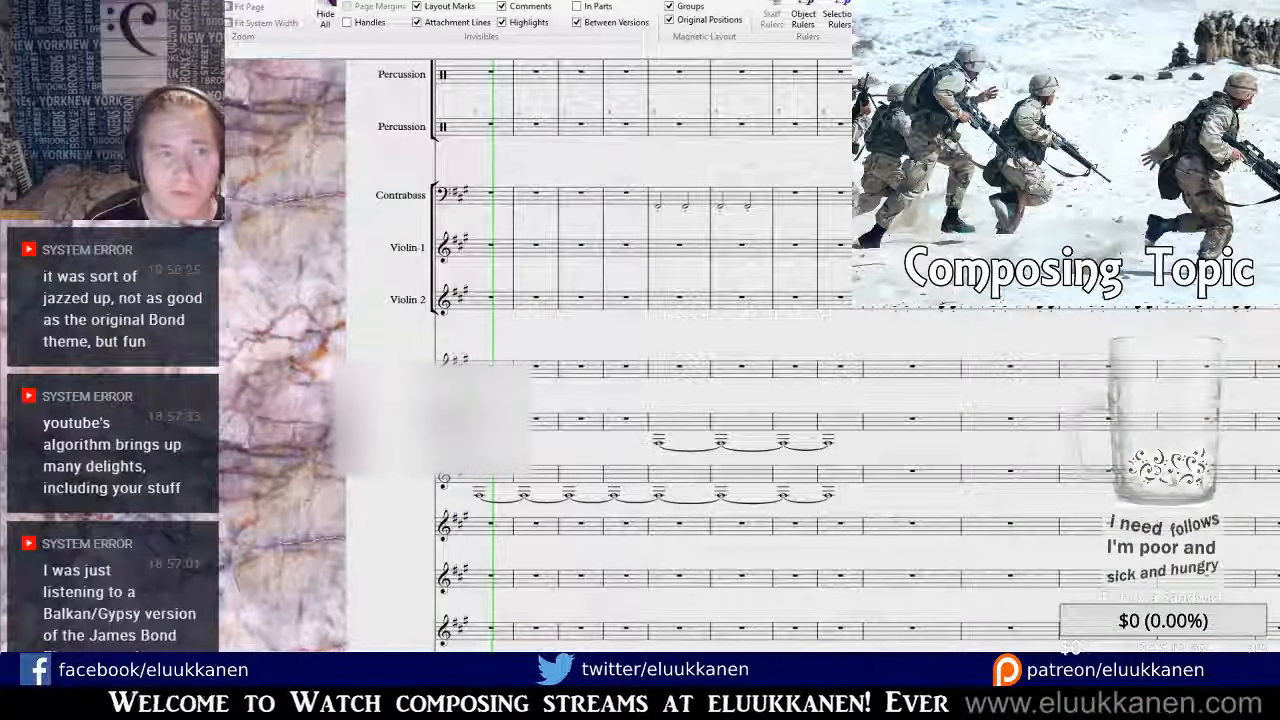
pyautogui.press('space')
pyautogui.moveTo(659, 108); pyautogui.dragTo(623, 516)
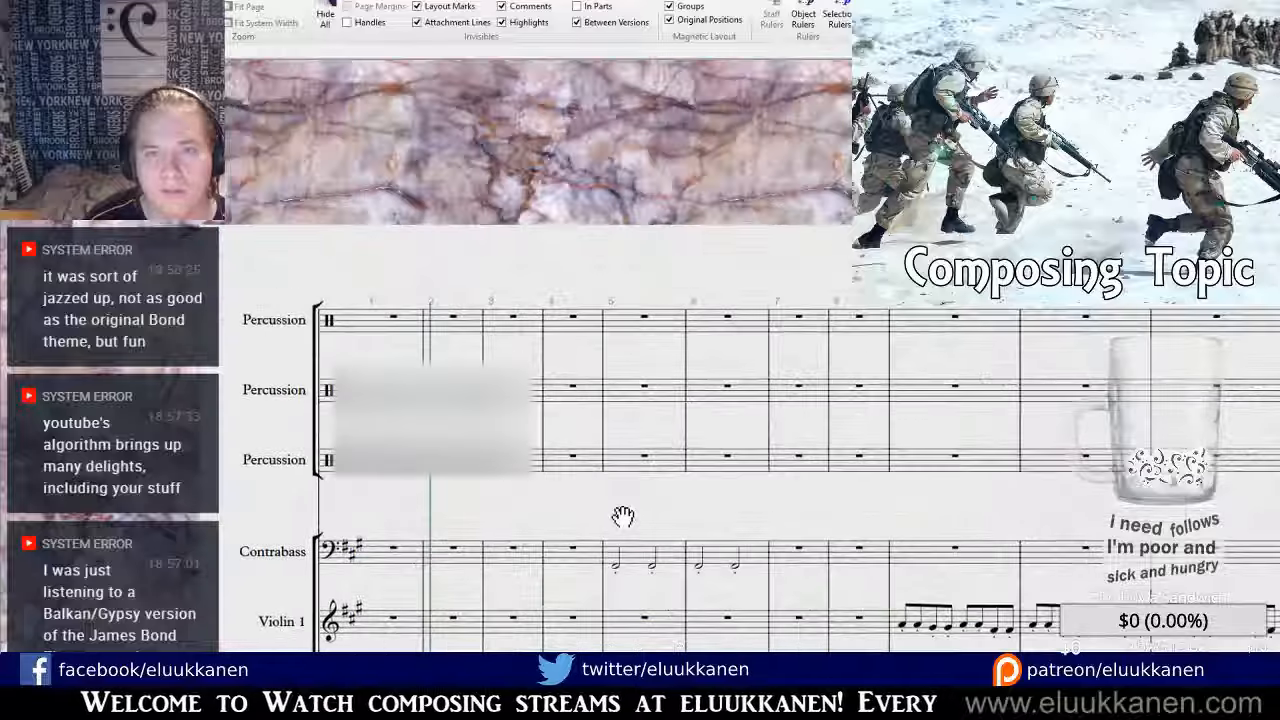
pyautogui.moveTo(455, 205); pyautogui.dragTo(340, 280)
pyautogui.moveTo(512, 200); pyautogui.dragTo(519, 187)
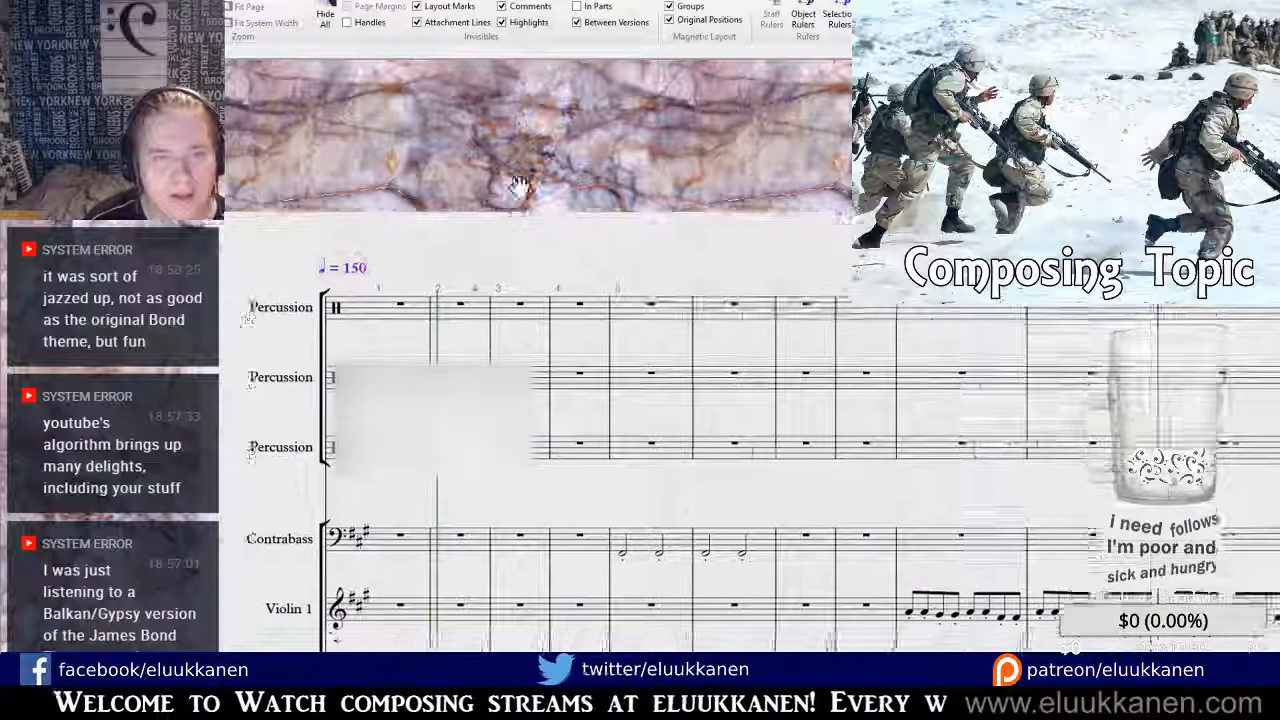
pyautogui.scroll(-5, 519, 187)
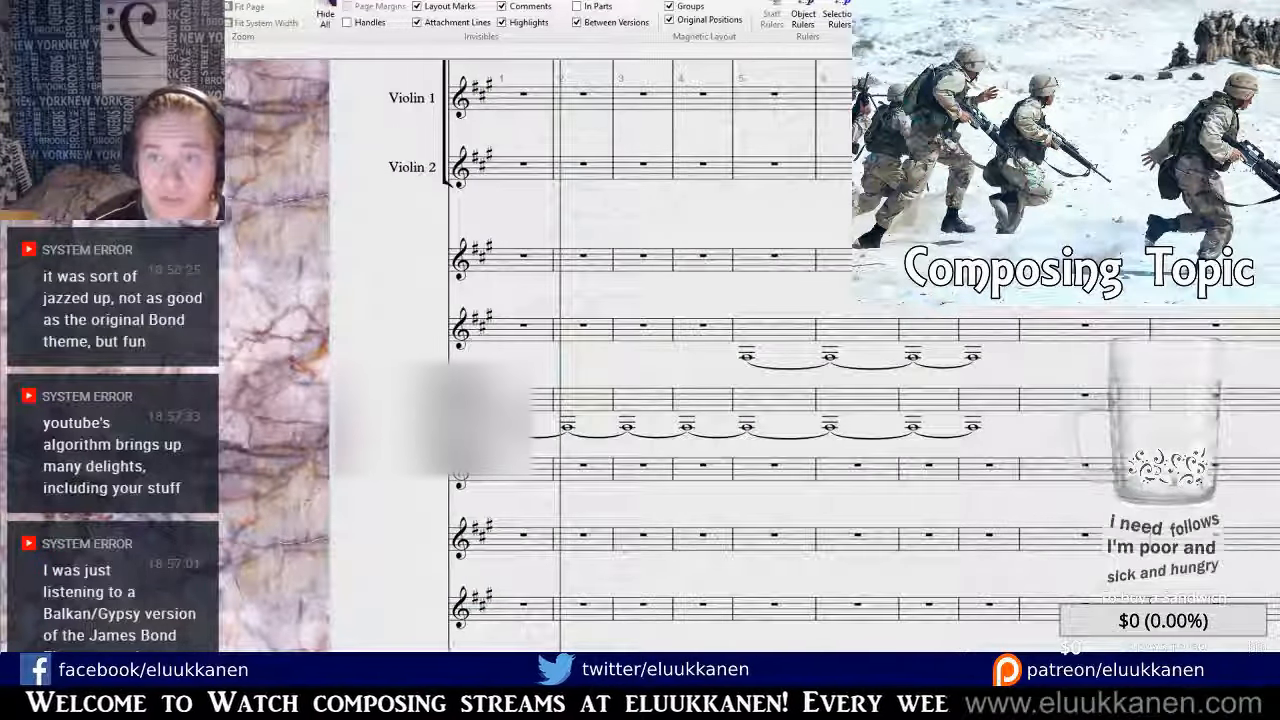
# Fill bar 1 of the third Percussion staff with eight repeated low eighth notes.
pyautogui.hotkey('ctrl', '[')
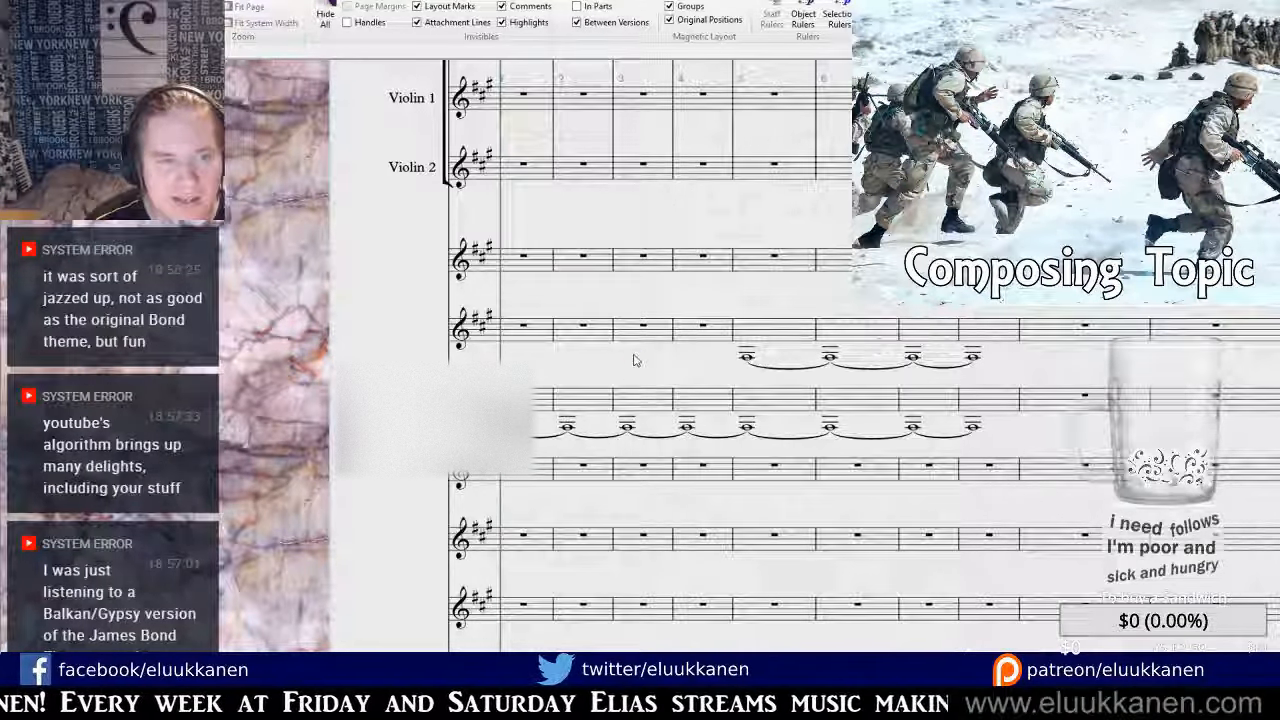
pyautogui.moveTo(608, 217); pyautogui.dragTo(600, 491)
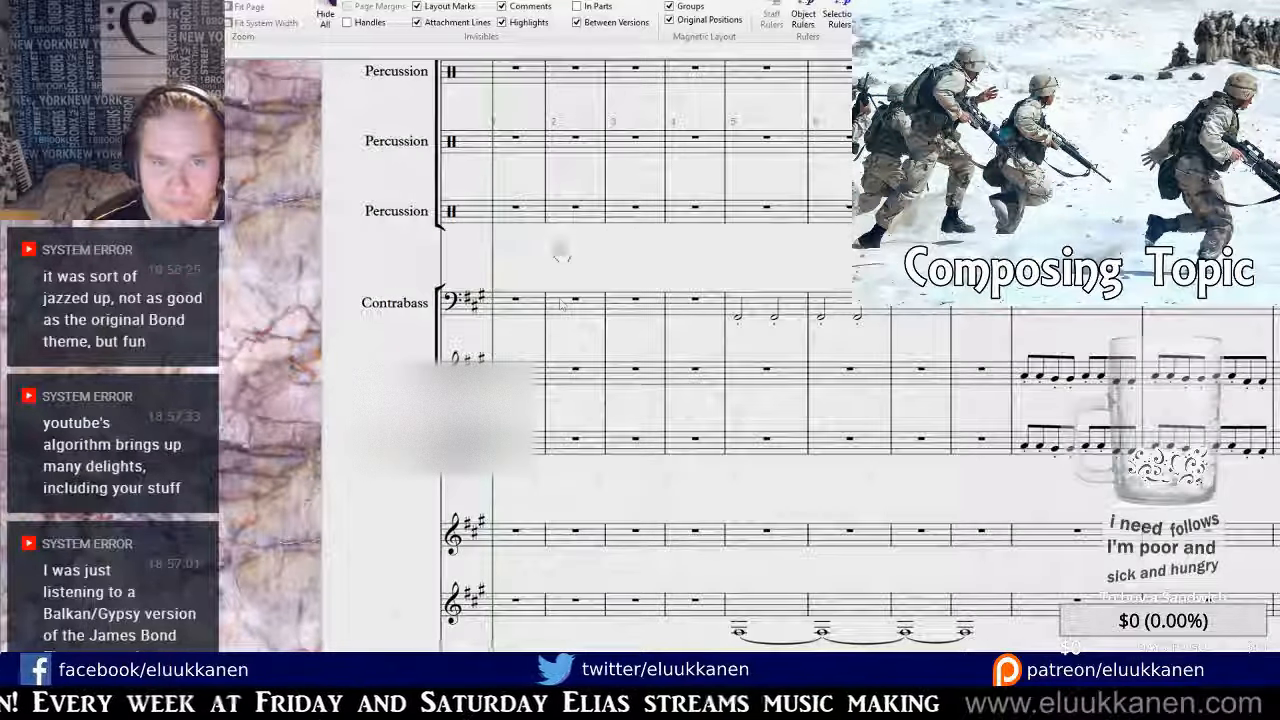
pyautogui.moveTo(562, 255); pyautogui.dragTo(589, 411)
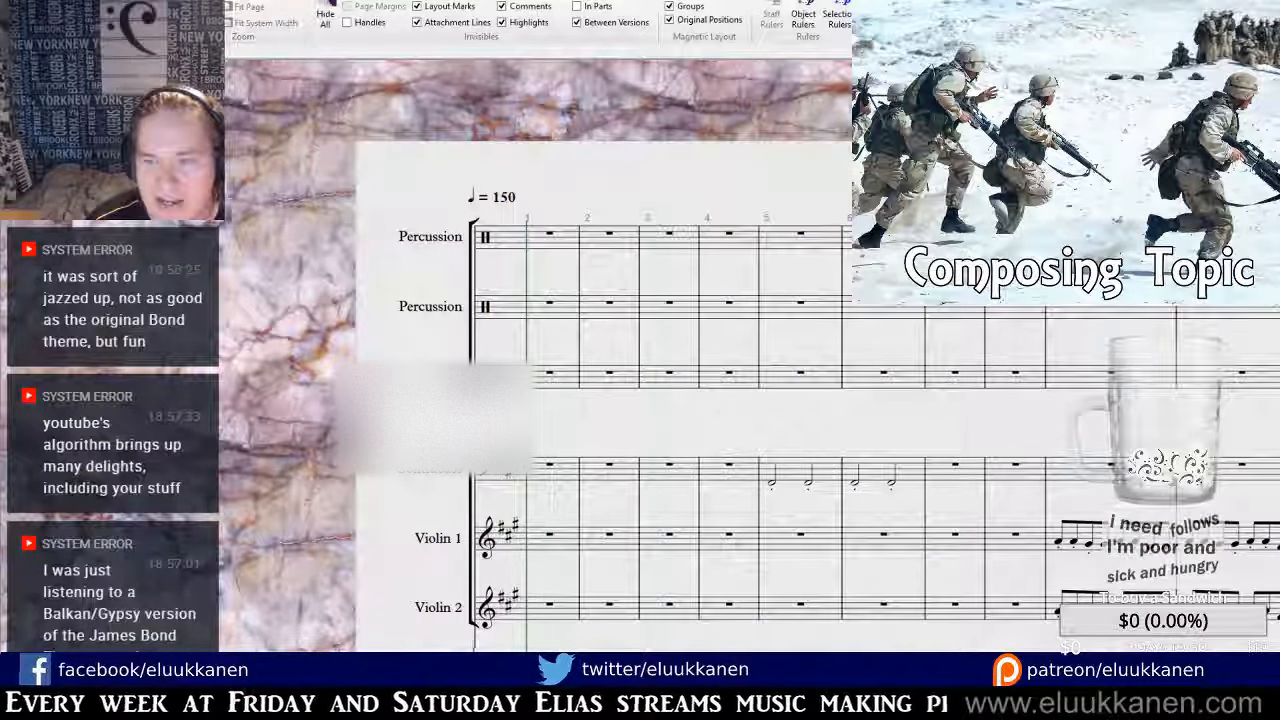
pyautogui.press('a')
pyautogui.press('e')
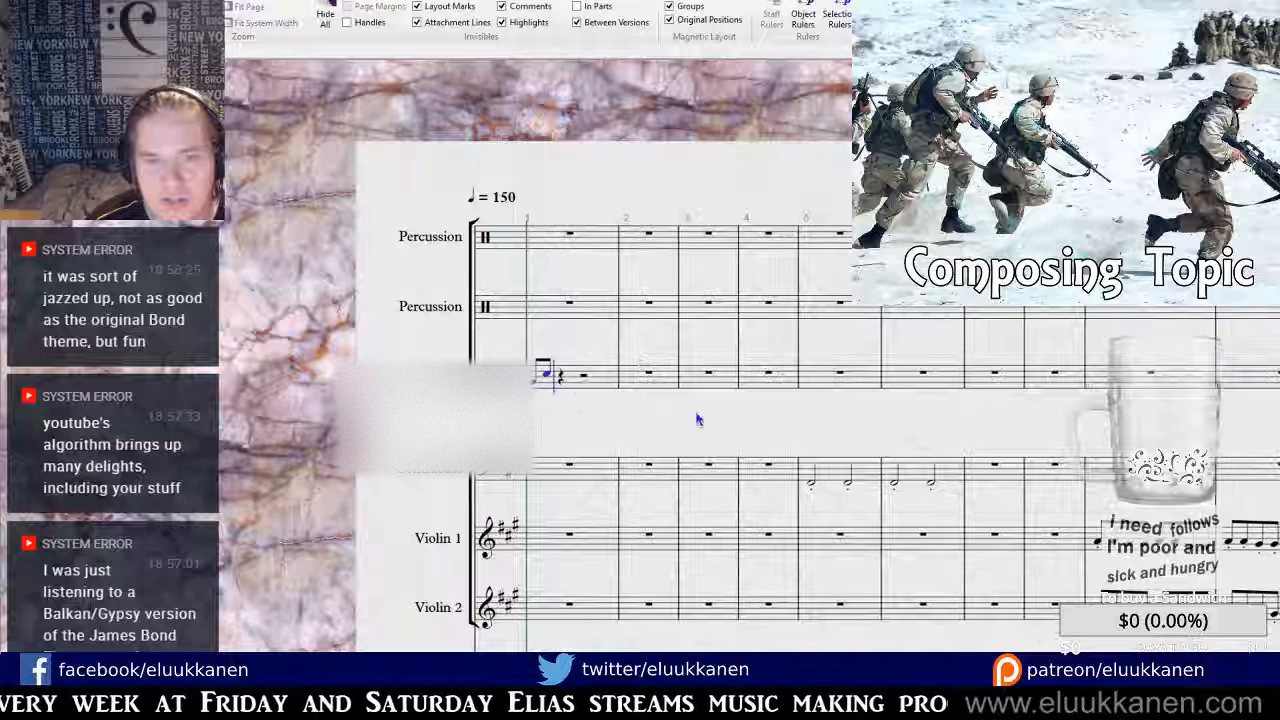
pyautogui.press('Escape')
pyautogui.click(534, 386)
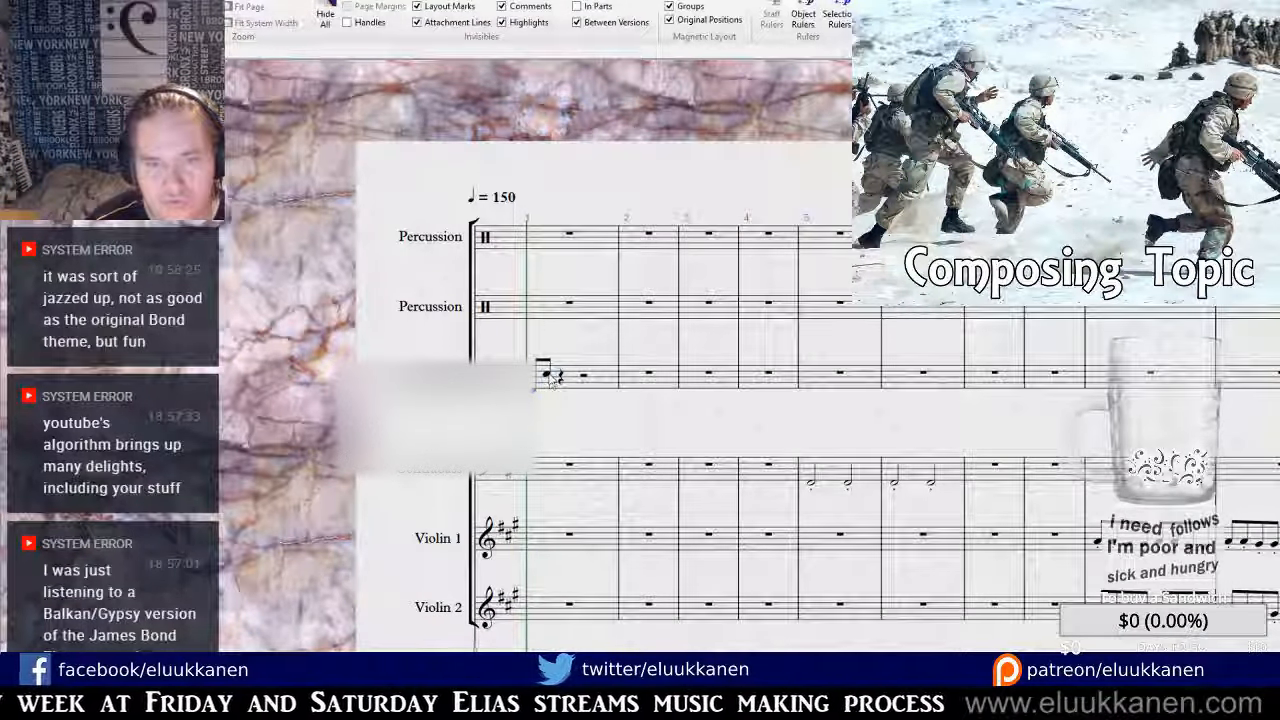
pyautogui.press('r')
pyautogui.press('r')
pyautogui.press('r')
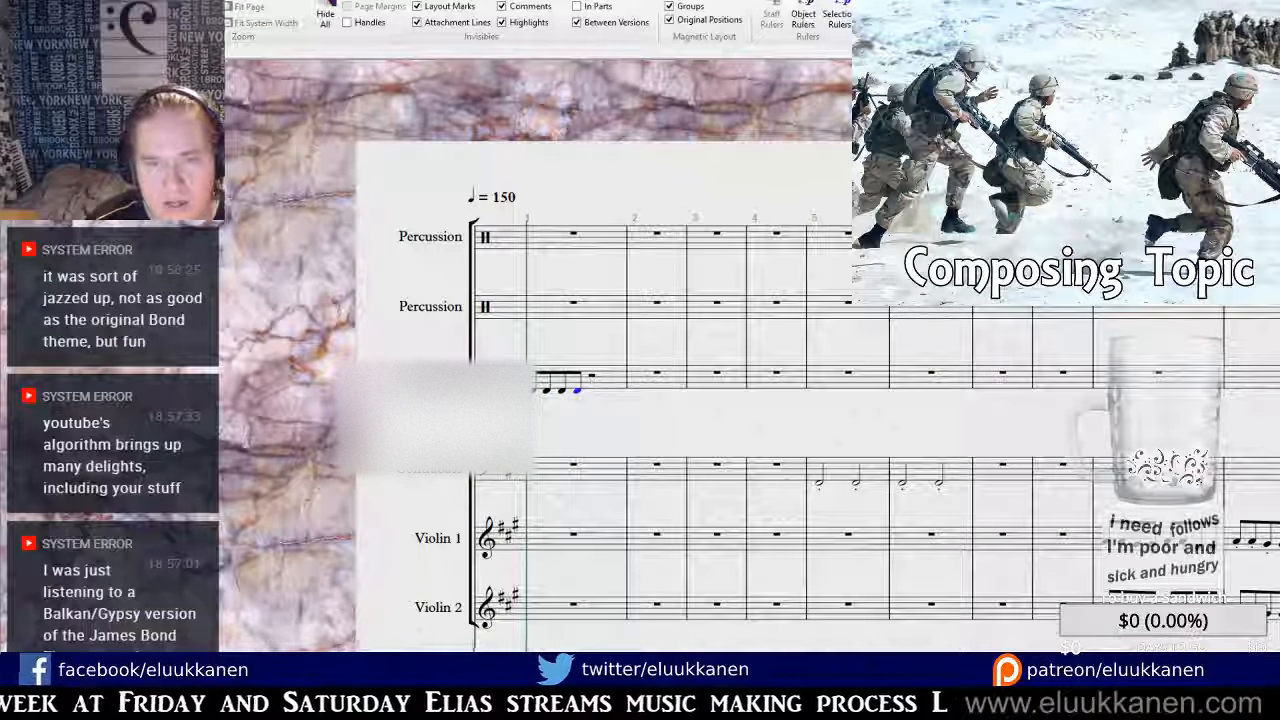
pyautogui.keyDown('shift'); pyautogui.click(534, 391); pyautogui.keyUp('shift')
pyautogui.press('r')
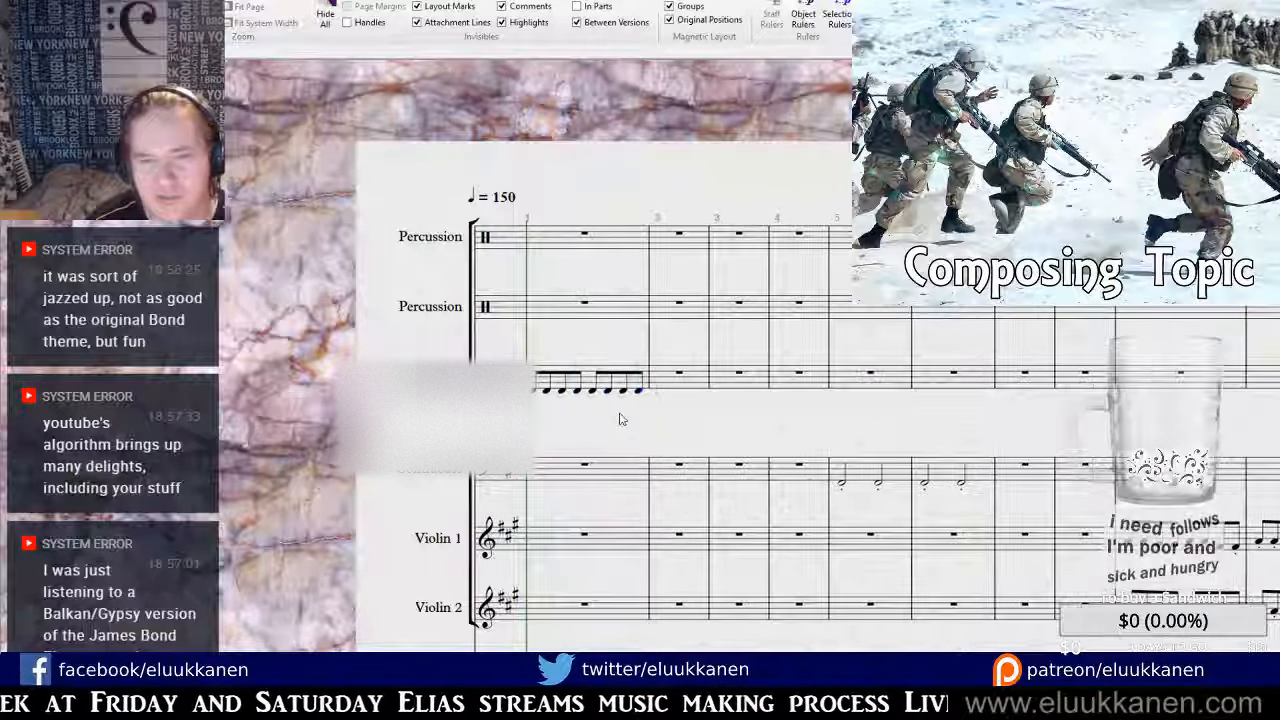
# Repeat the third Percussion staff's eighth-note bar through bars 2–4.
pyautogui.press('Escape')
pyautogui.press('r')
pyautogui.press('r')
pyautogui.press('r')
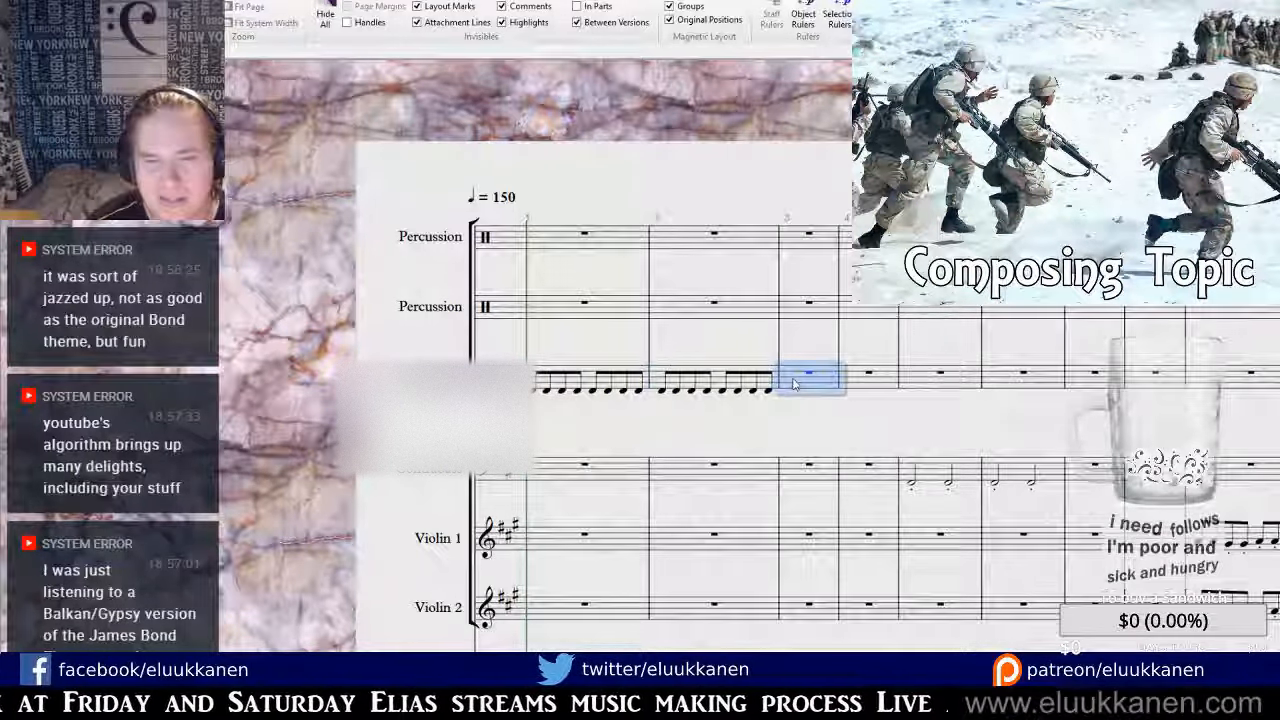
pyautogui.press('Escape')
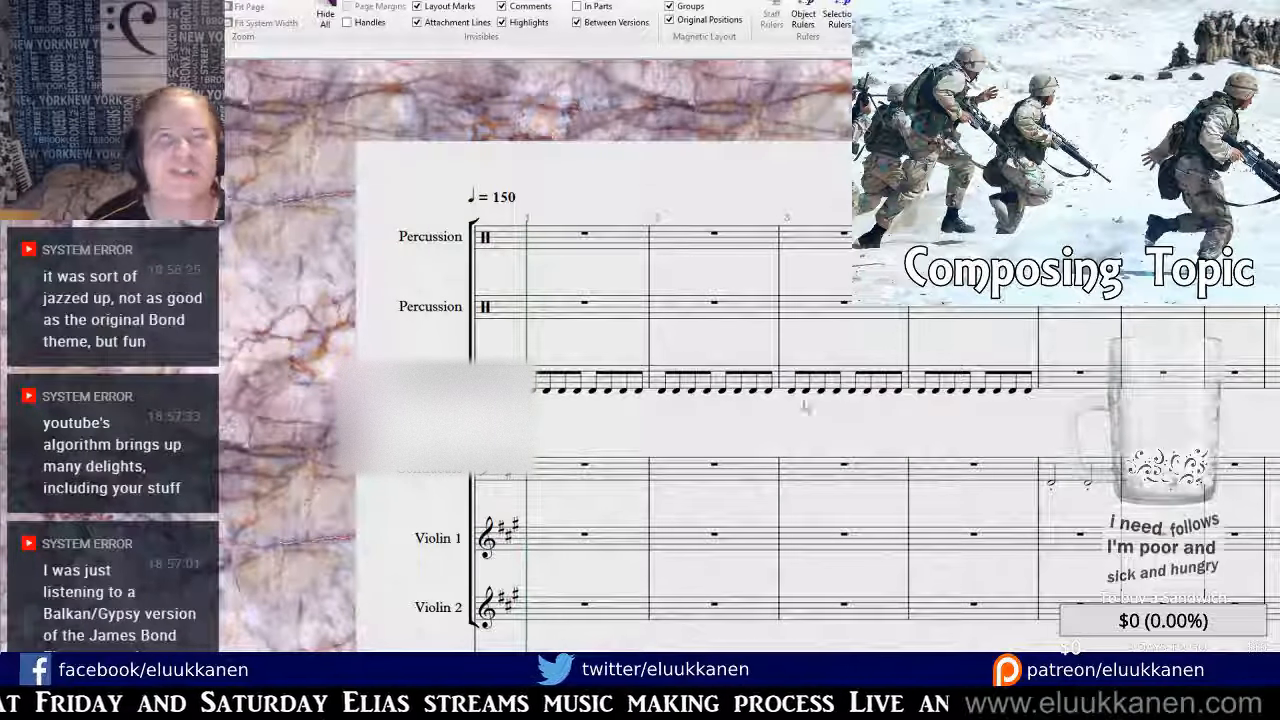
# Play back bars 1–8, following the percussion eighth notes, Contrabass half notes and sustained notes.
pyautogui.scroll(-5, 710, 428)
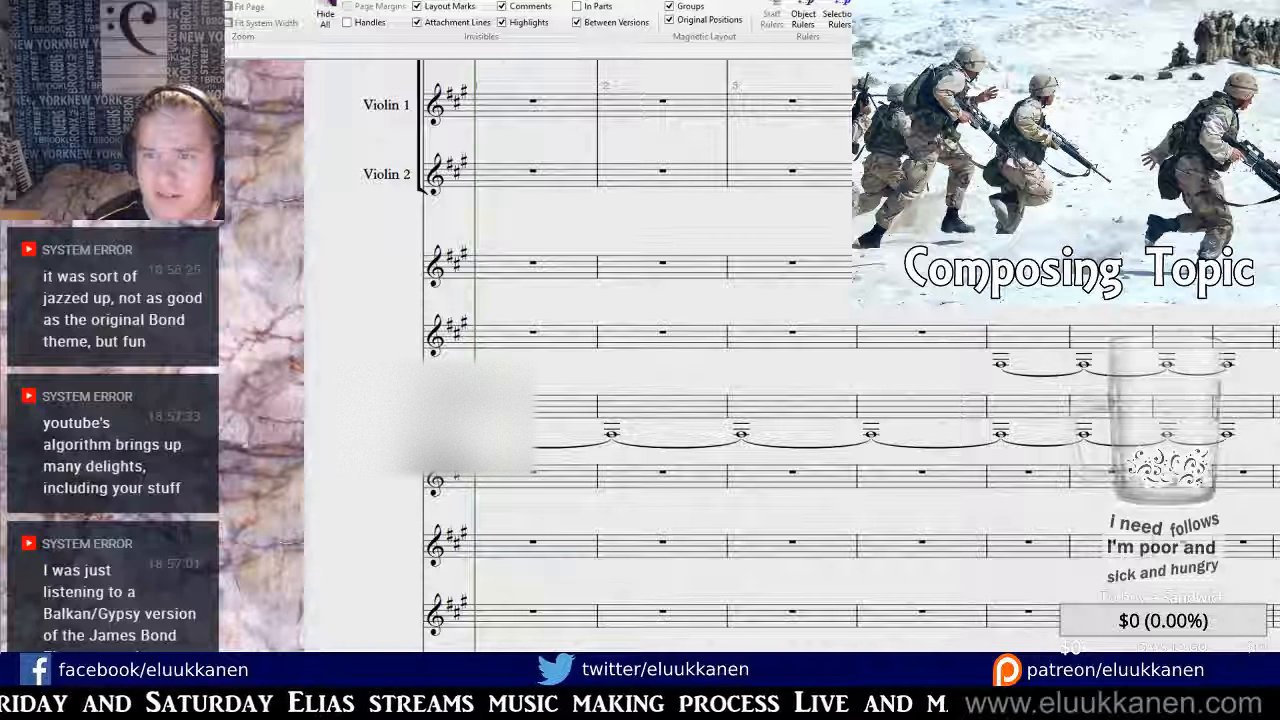
pyautogui.press('space')
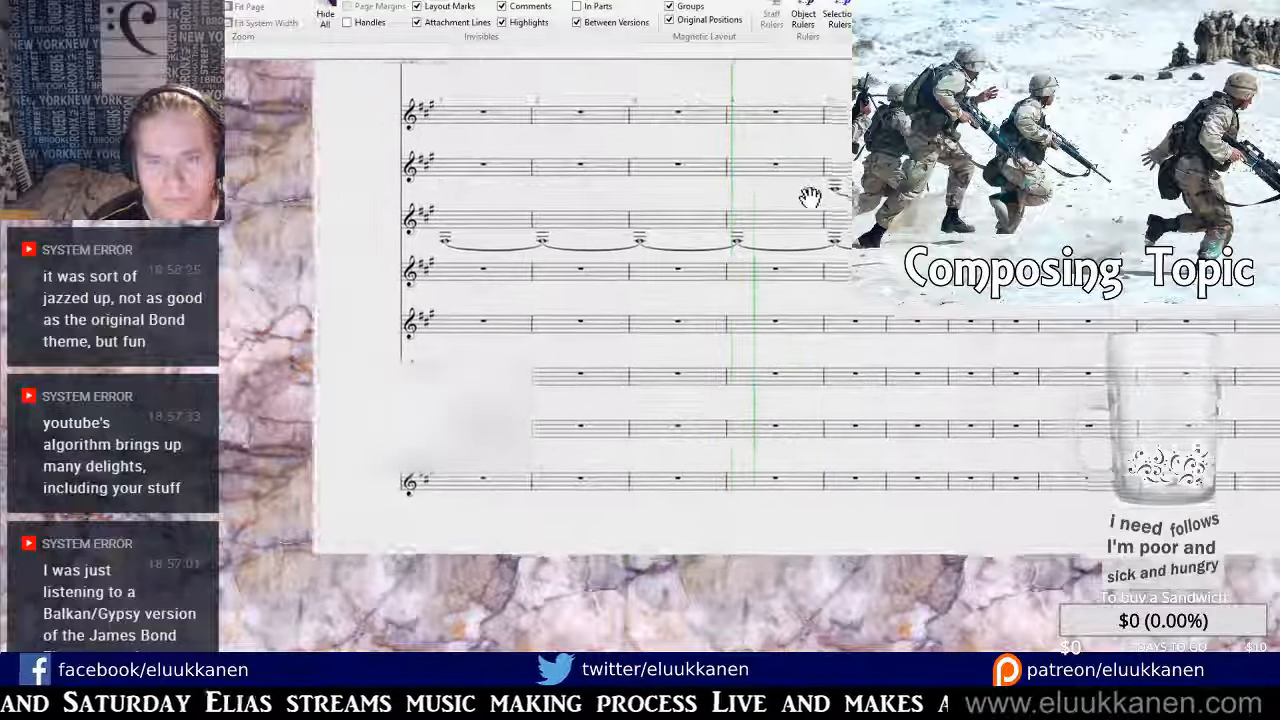
pyautogui.moveTo(810, 197); pyautogui.dragTo(588, 422)
pyautogui.moveTo(543, 443); pyautogui.dragTo(521, 516)
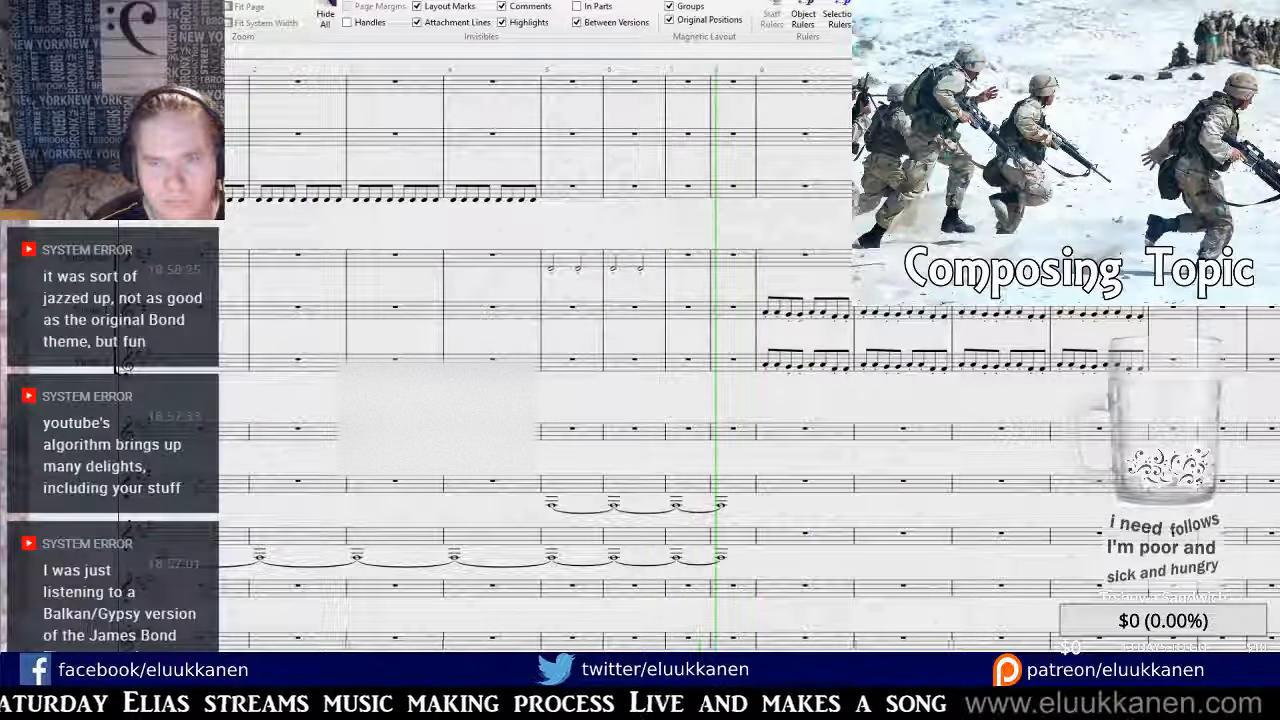
pyautogui.scroll(1, 680, 440)
pyautogui.moveTo(684, 414); pyautogui.dragTo(951, 334)
# Replay the opening of the score from the start and stop in bar 4.
pyautogui.click(712, 431)
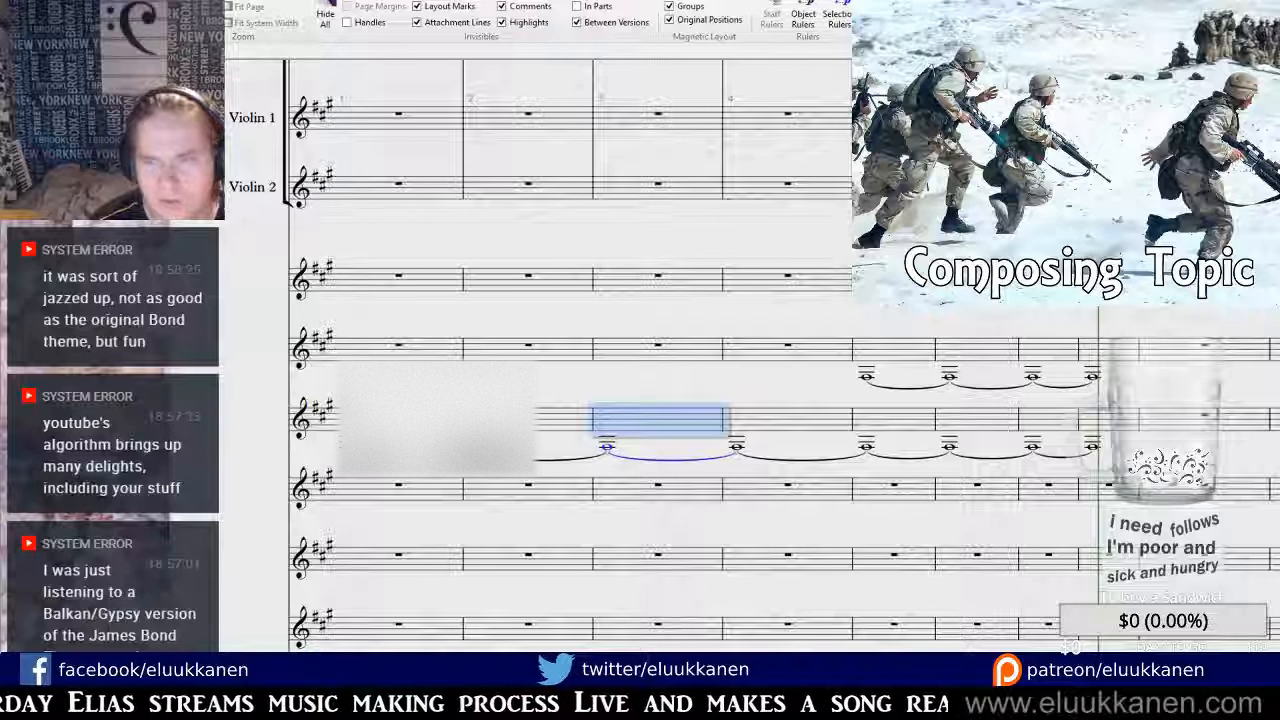
pyautogui.press('[')
pyautogui.press('space')
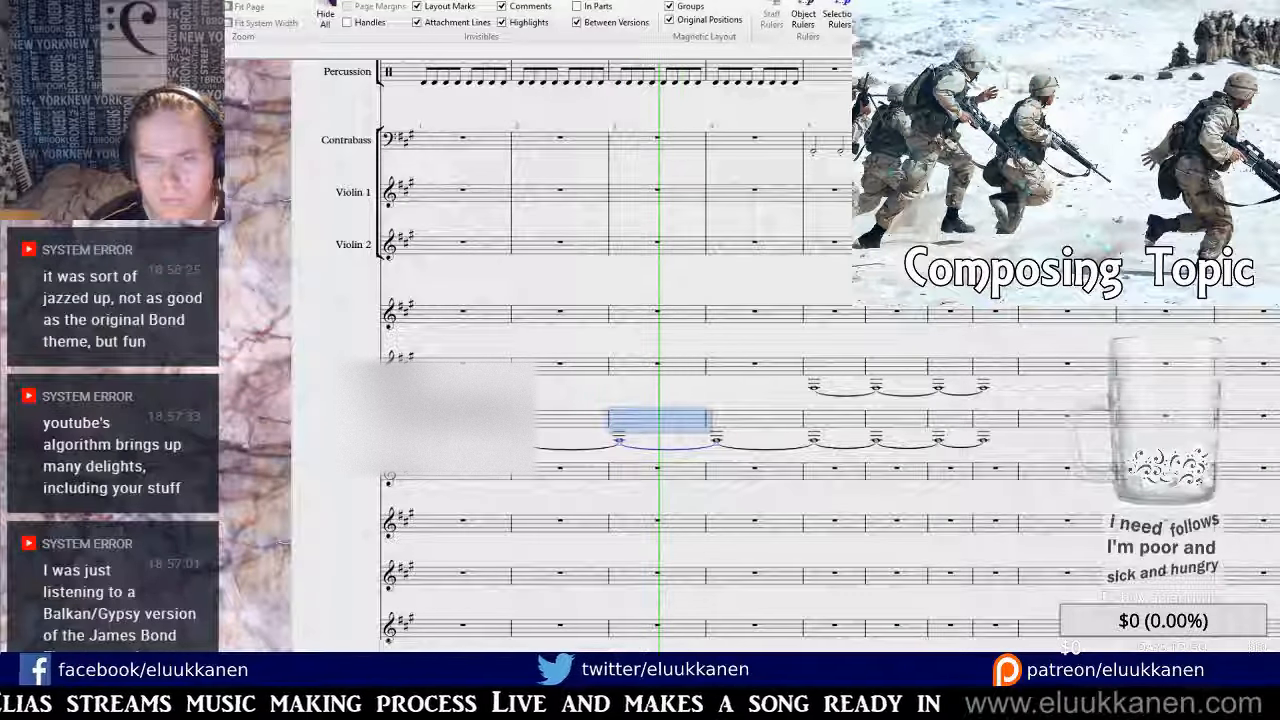
pyautogui.press('space')
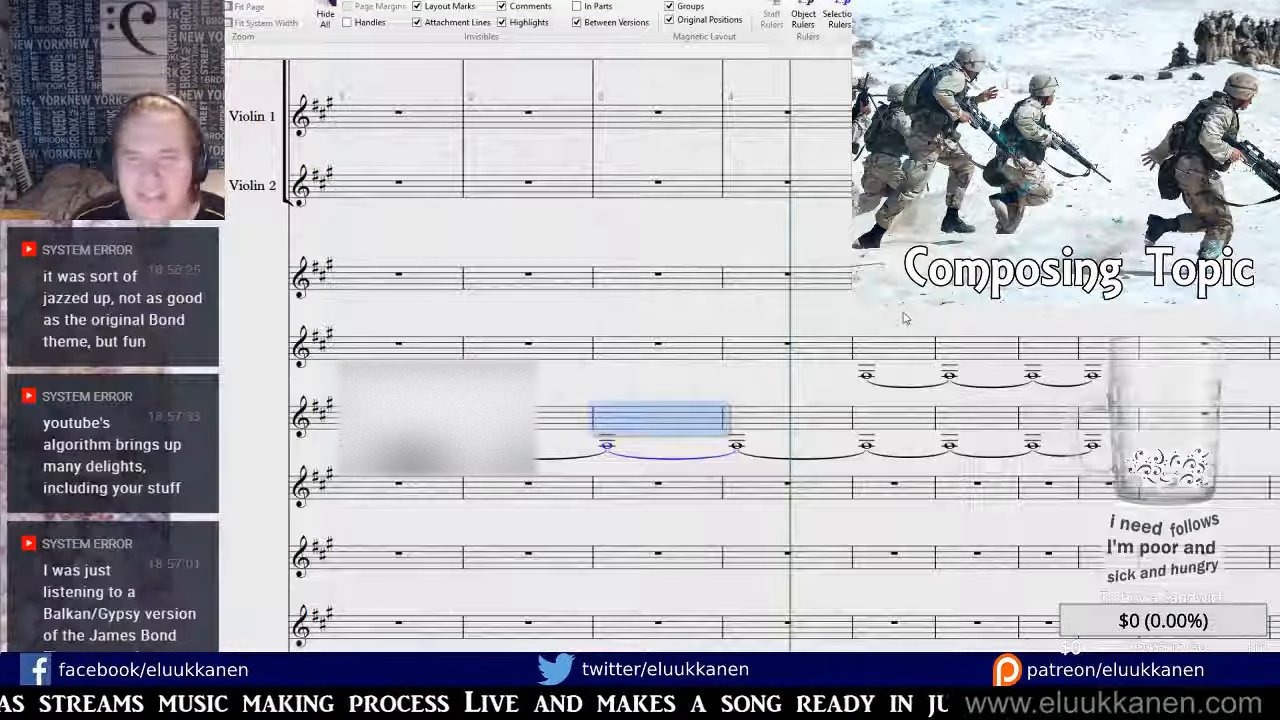
# Show the Mixer, select the third channel strip after Violin 2, and play back bars 1–8 from the start.
pyautogui.press('m')
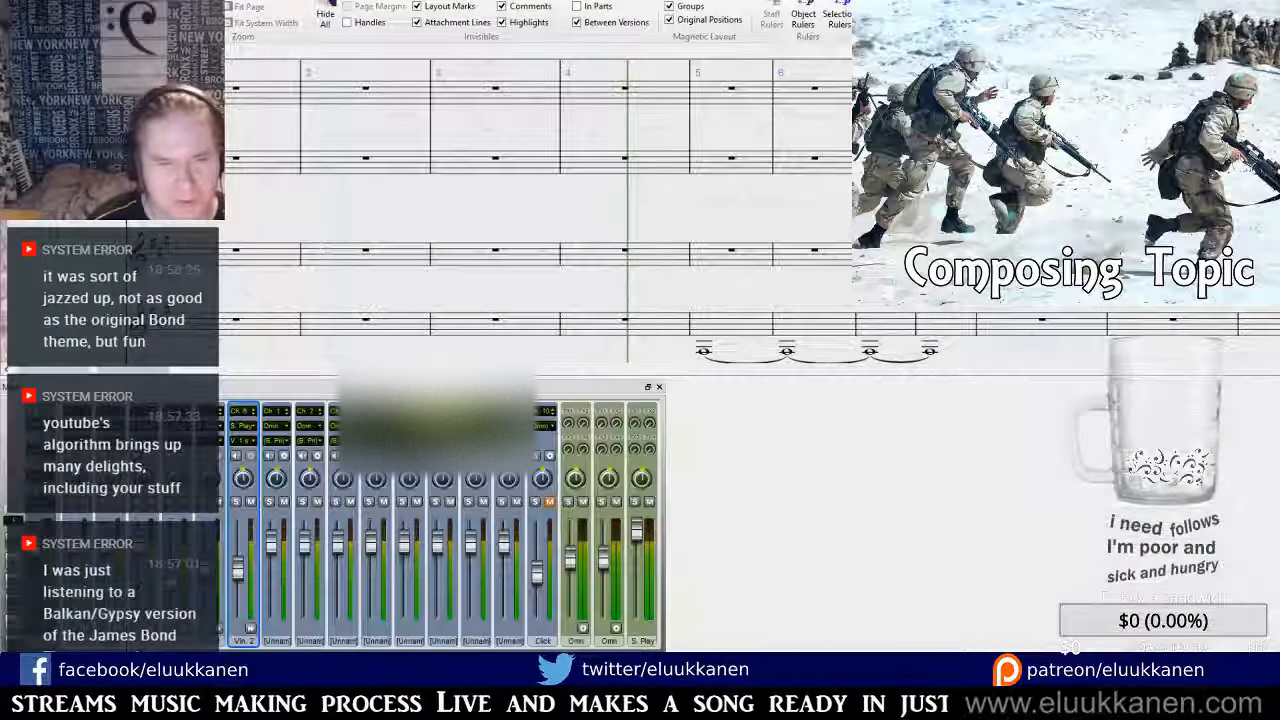
pyautogui.click(343, 525)
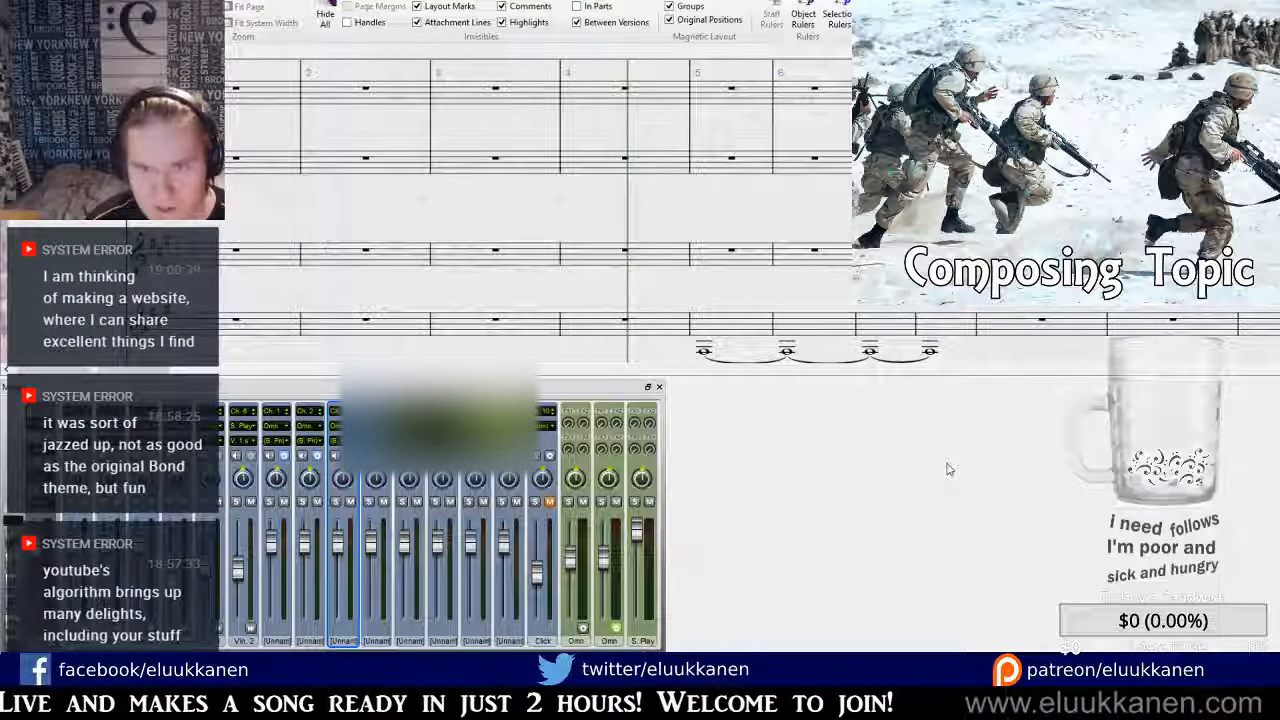
pyautogui.moveTo(668, 198); pyautogui.dragTo(926, 2)
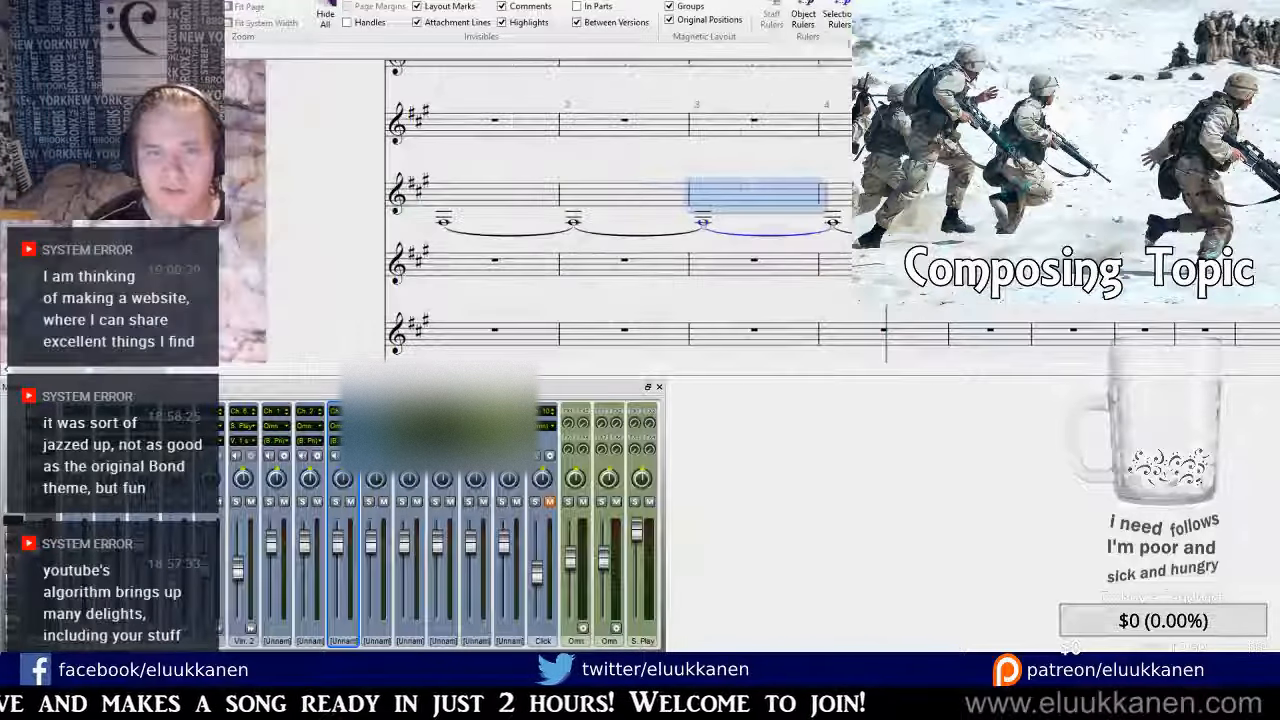
pyautogui.click(752, 170)
pyautogui.hotkey('ctrl', '[')
pyautogui.press('space')
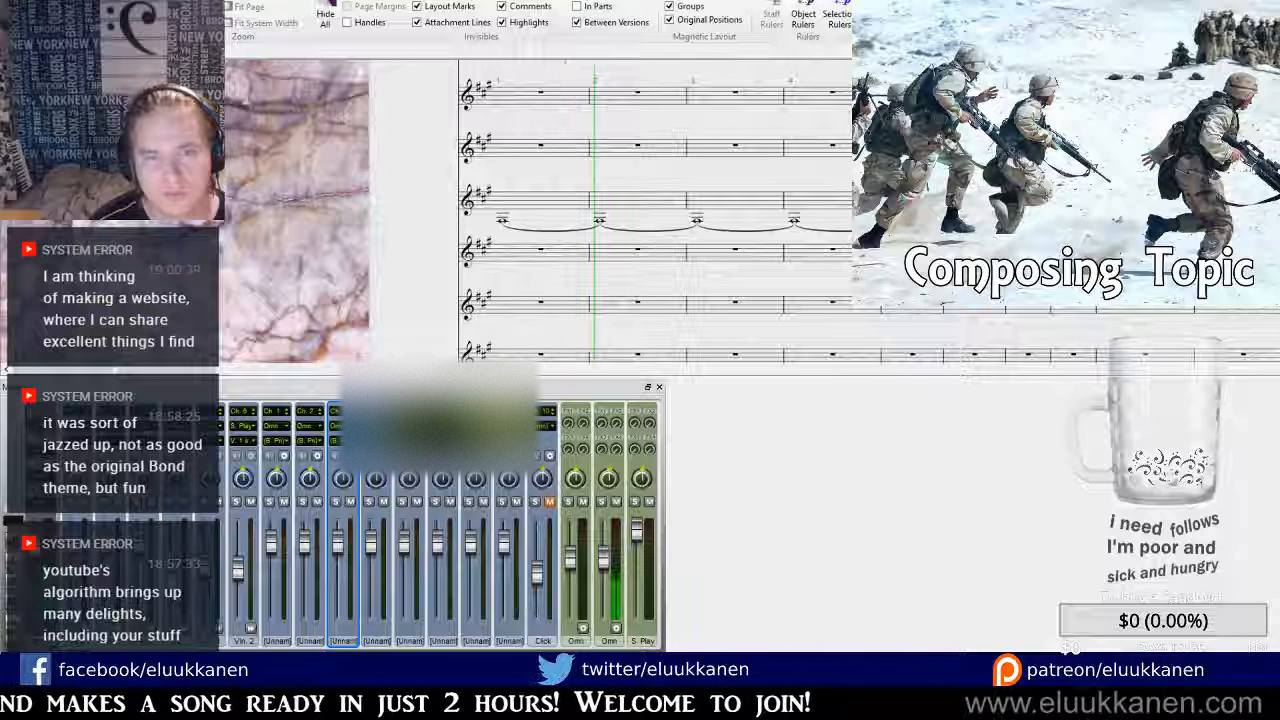
pyautogui.moveTo(849, 191); pyautogui.dragTo(637, 261)
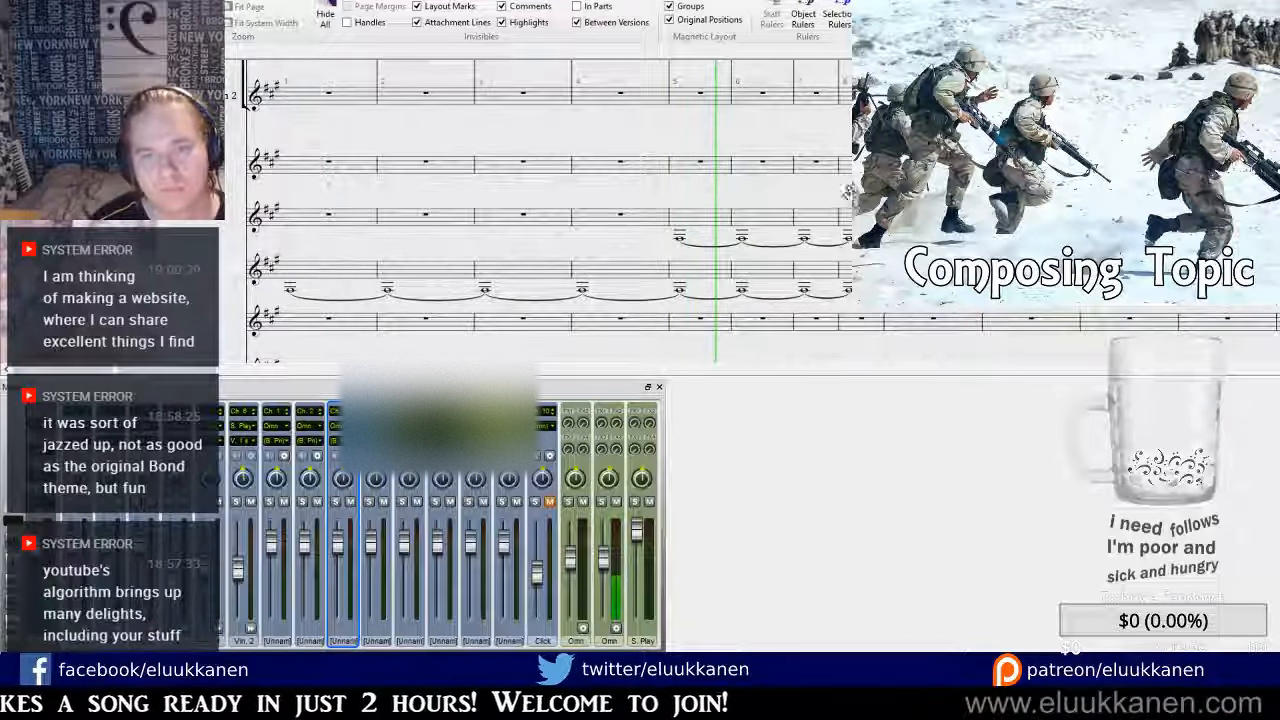
pyautogui.moveTo(848, 191); pyautogui.dragTo(806, 209)
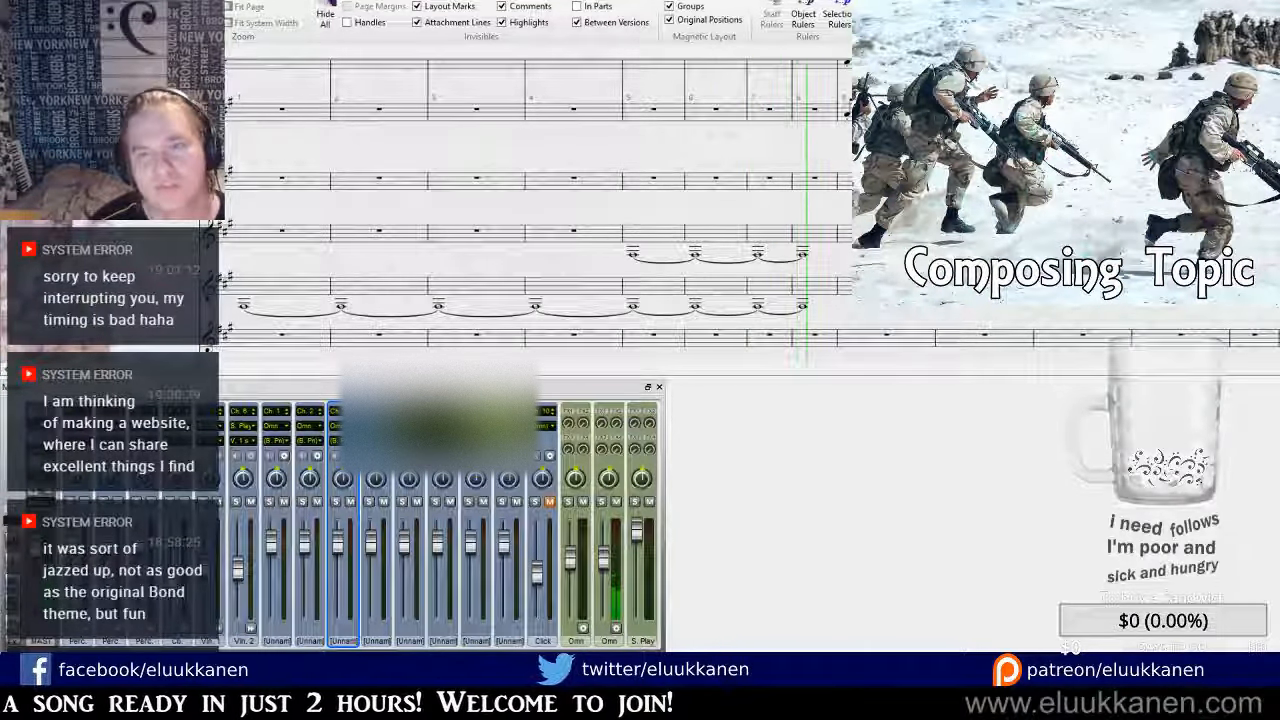
pyautogui.press('space')
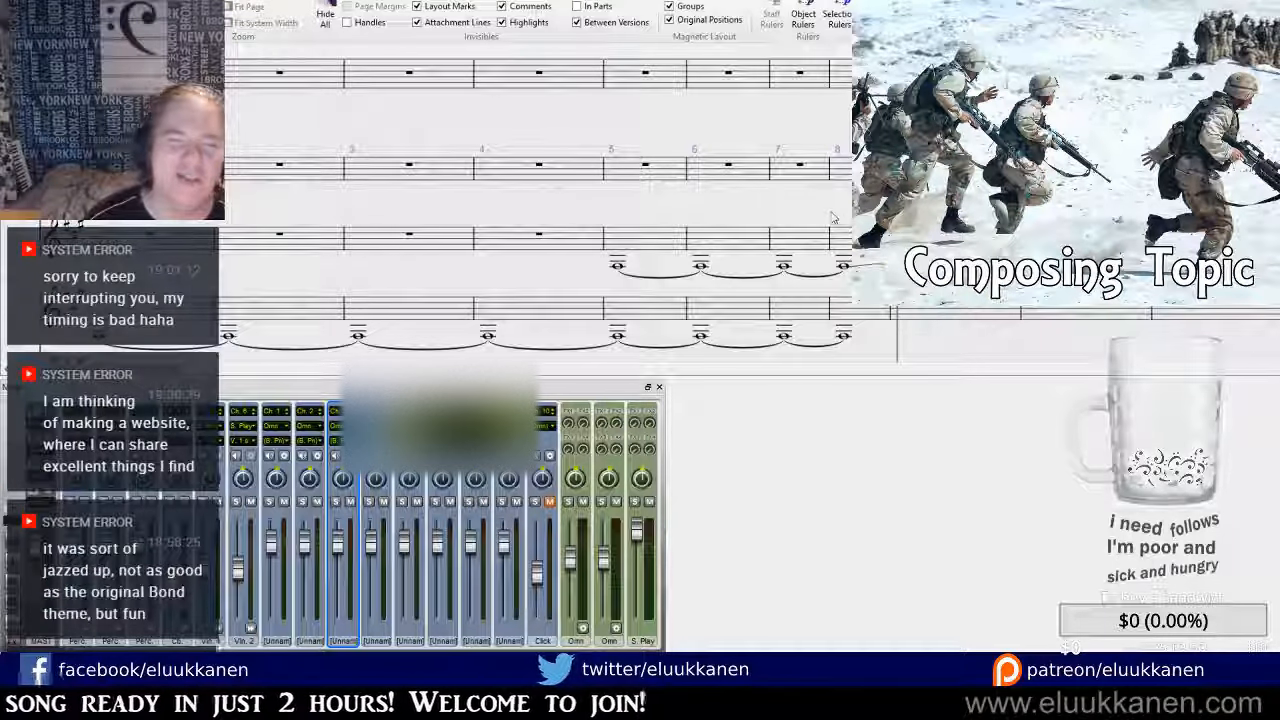
# Copy the tied whole notes of bars 5–8 on both sustained-note staves to bars 9–12, and tie the lower bar 8 note into bar 9.
pyautogui.moveTo(874, 290); pyautogui.dragTo(761, 274)
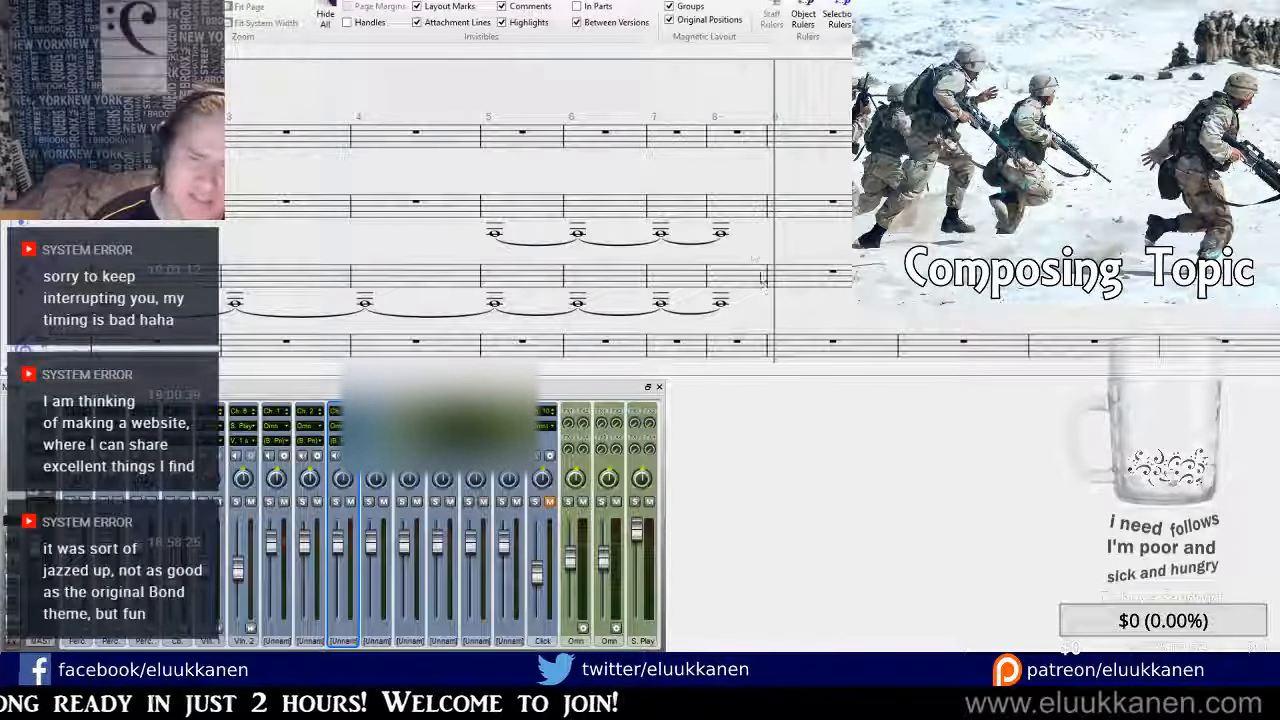
pyautogui.click(761, 274)
pyautogui.keyDown('shift'); pyautogui.click(528, 204); pyautogui.keyUp('shift')
pyautogui.click(785, 217)
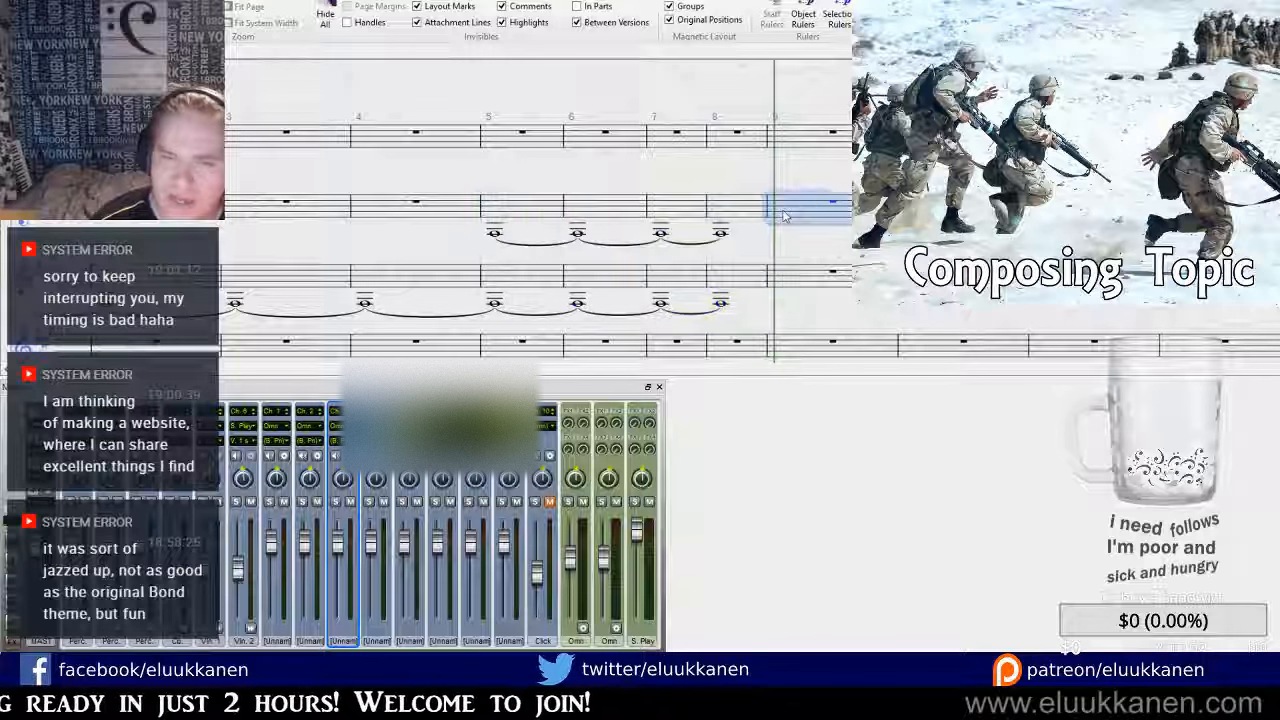
pyautogui.hotkey('ctrl', 'v')
pyautogui.click(737, 277)
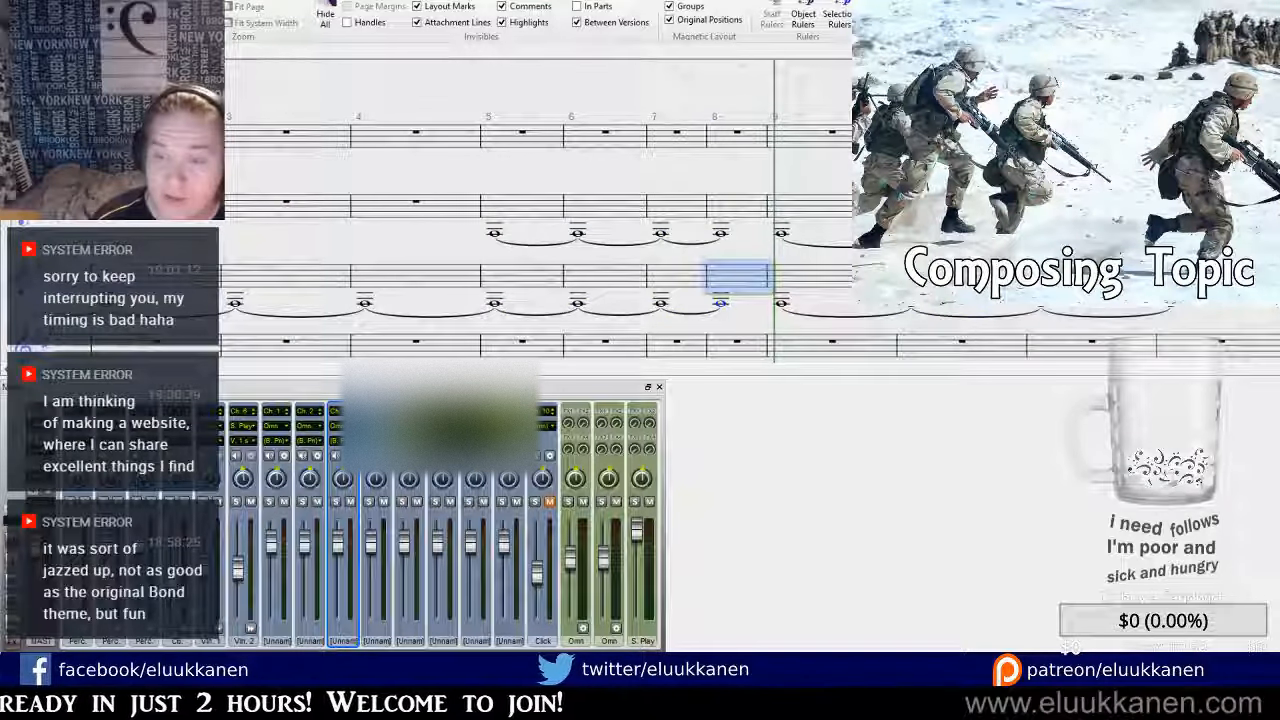
pyautogui.moveTo(737, 277); pyautogui.dragTo(485, 276)
# Repeat the tied whole notes of bars 9–12 in bars 13–16 on both sustained-note staves, tying the lower bar 12 note into bar 13.
pyautogui.click(573, 238)
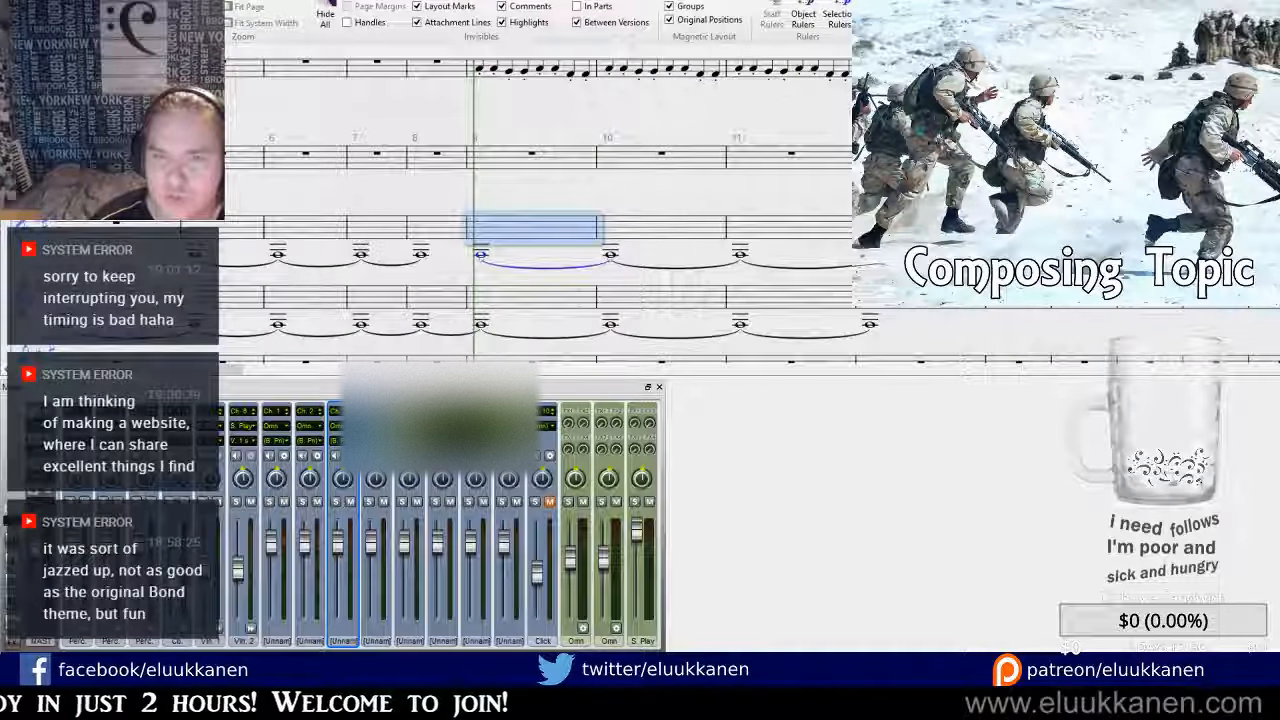
pyautogui.keyDown('shift'); pyautogui.click(920, 228); pyautogui.keyUp('shift')
pyautogui.press('Escape')
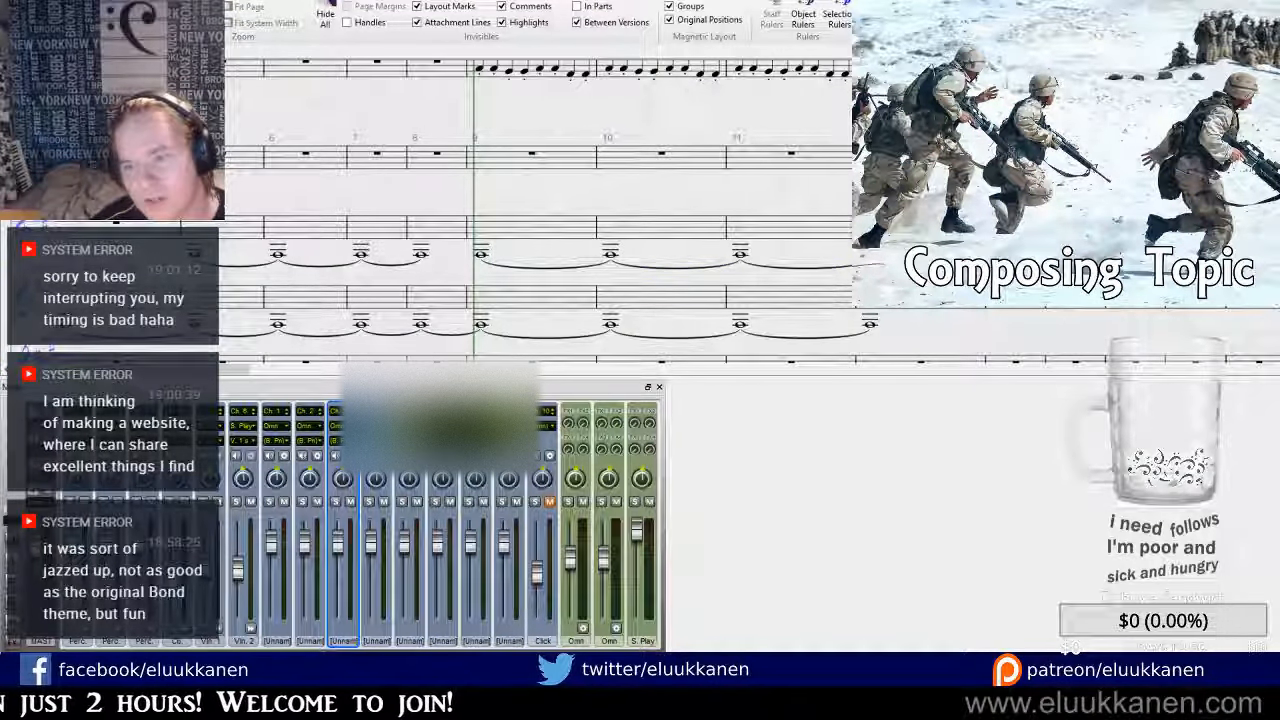
pyautogui.click(891, 308)
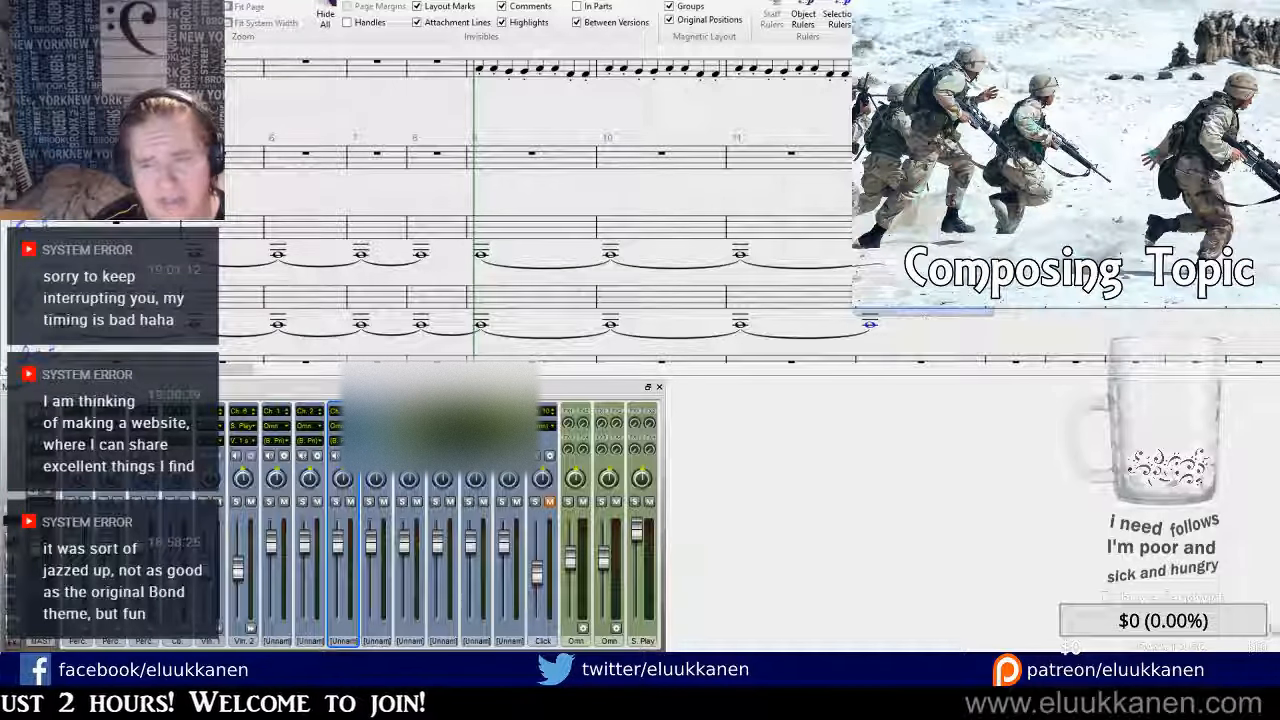
pyautogui.keyDown('shift'); pyautogui.click(545, 302); pyautogui.keyUp('shift')
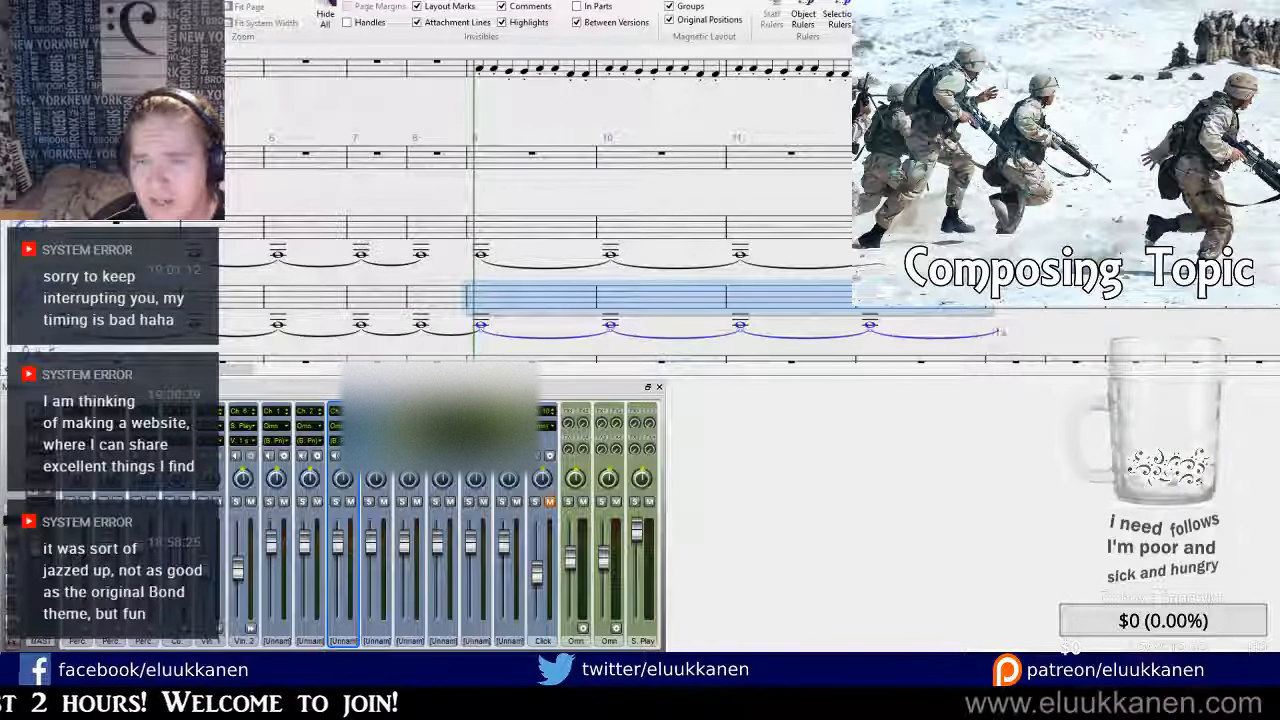
pyautogui.press('r')
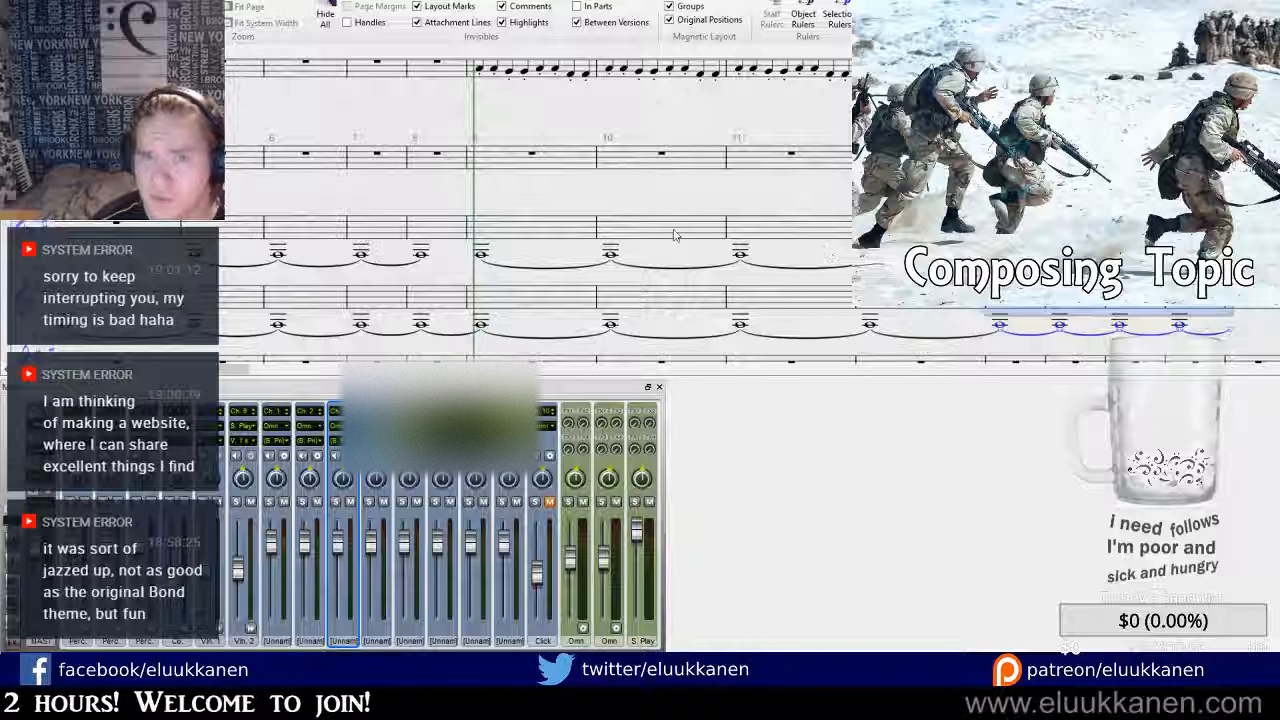
# Play back the opening bars from the start while following the sustained-note and percussion staves.
pyautogui.moveTo(528, 206); pyautogui.dragTo(698, 253)
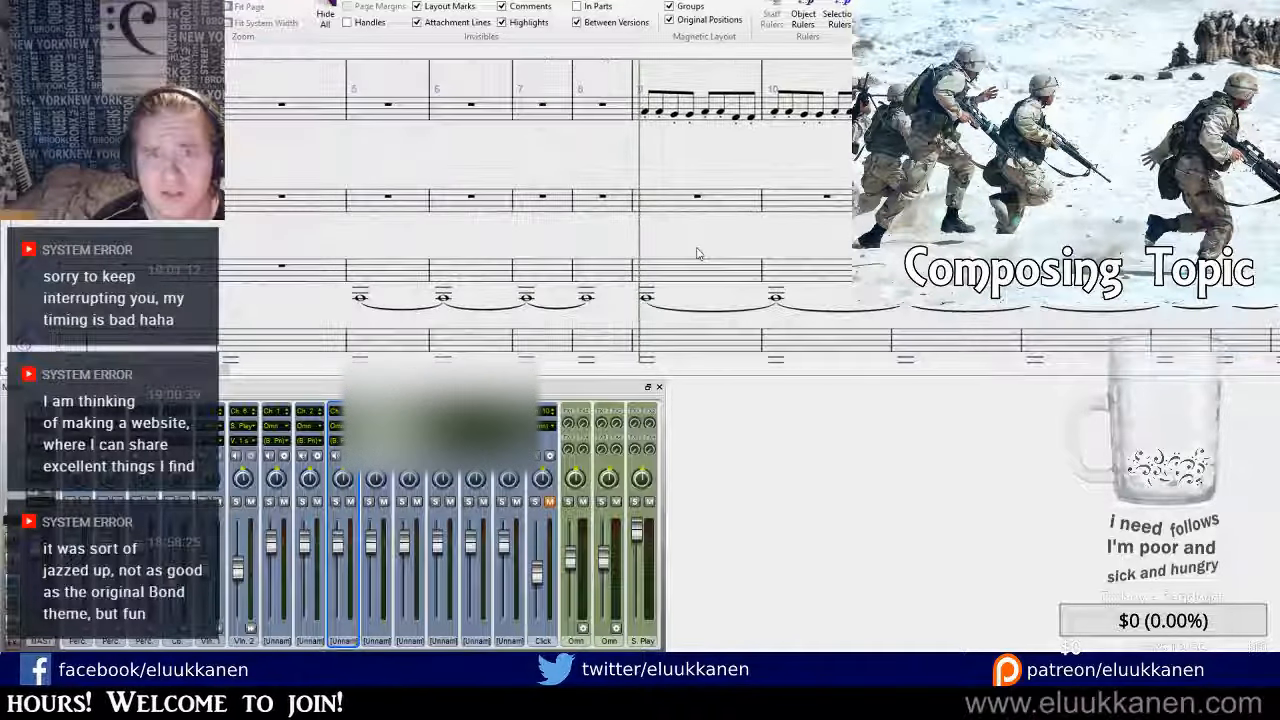
pyautogui.moveTo(429, 163); pyautogui.dragTo(938, 127)
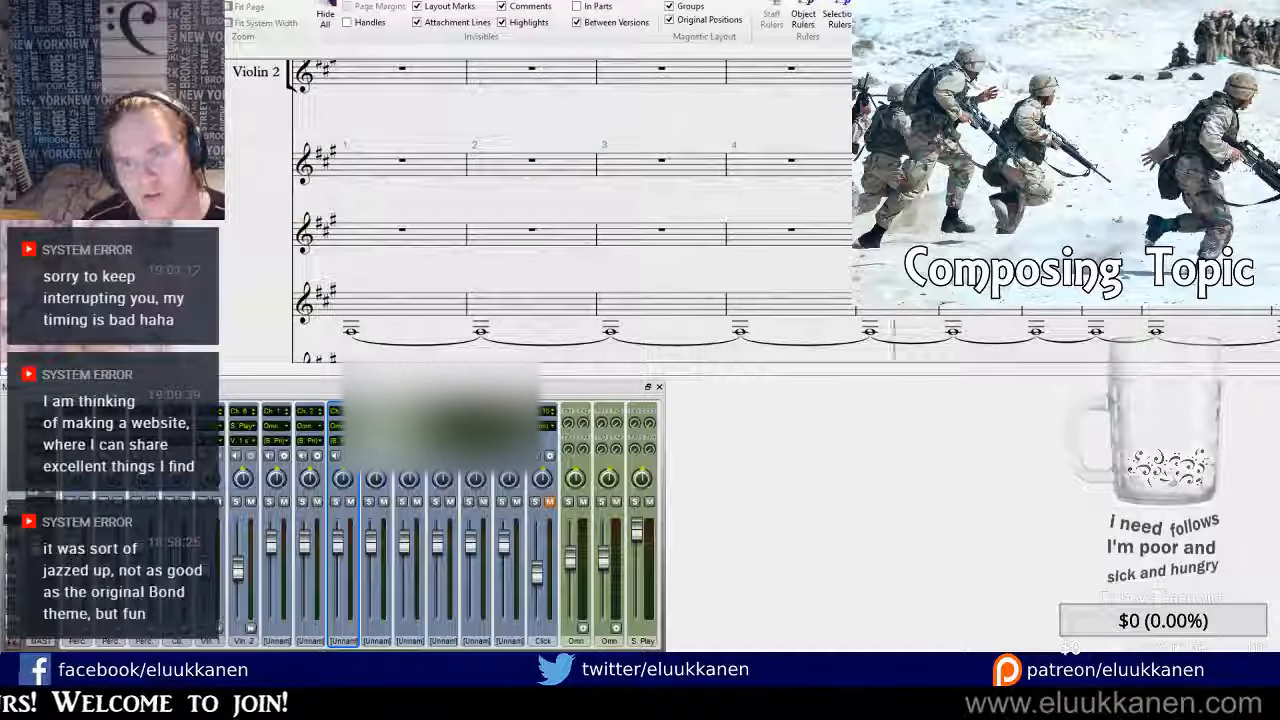
pyautogui.hotkey('ctrl', '[')
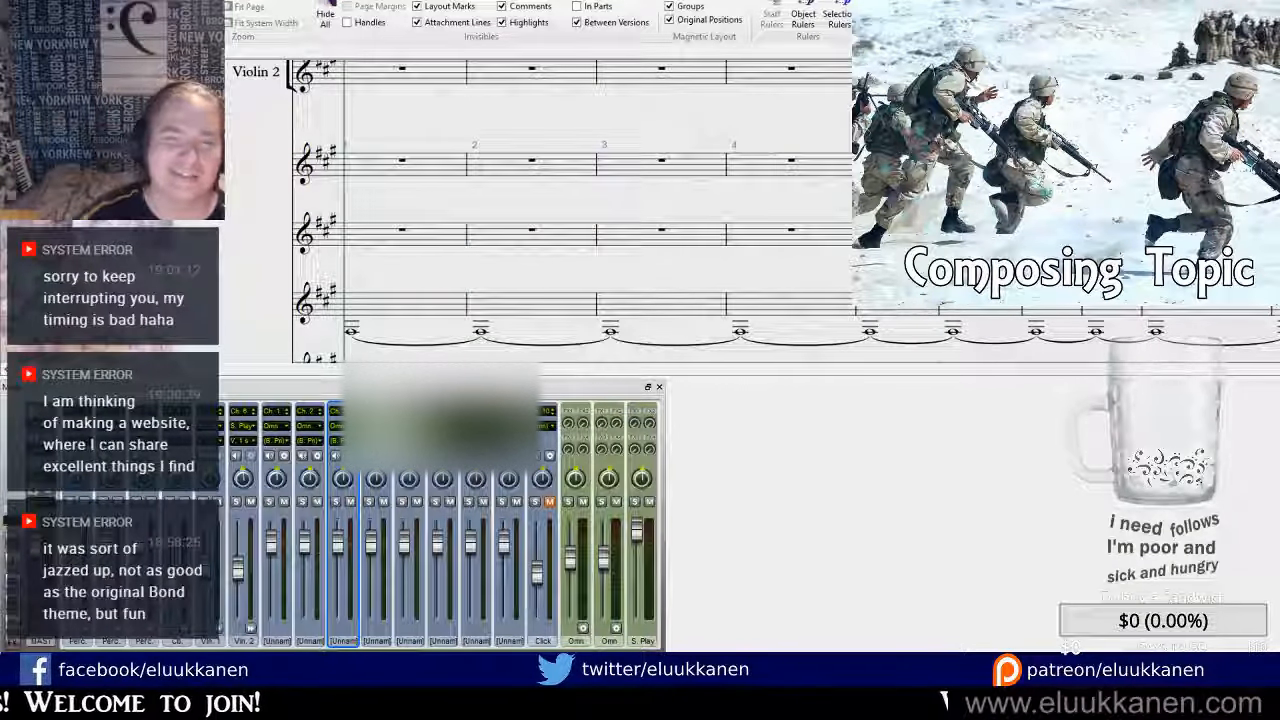
pyautogui.press('space')
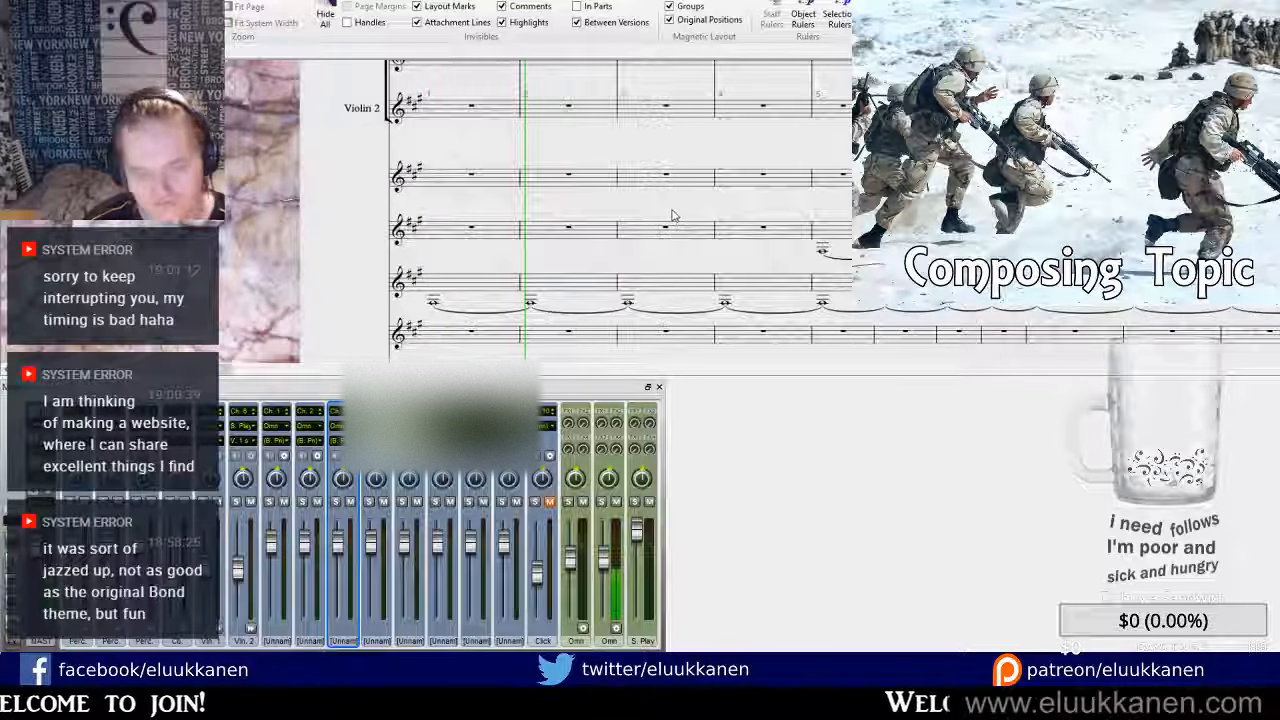
pyautogui.scroll(5, 690, 225)
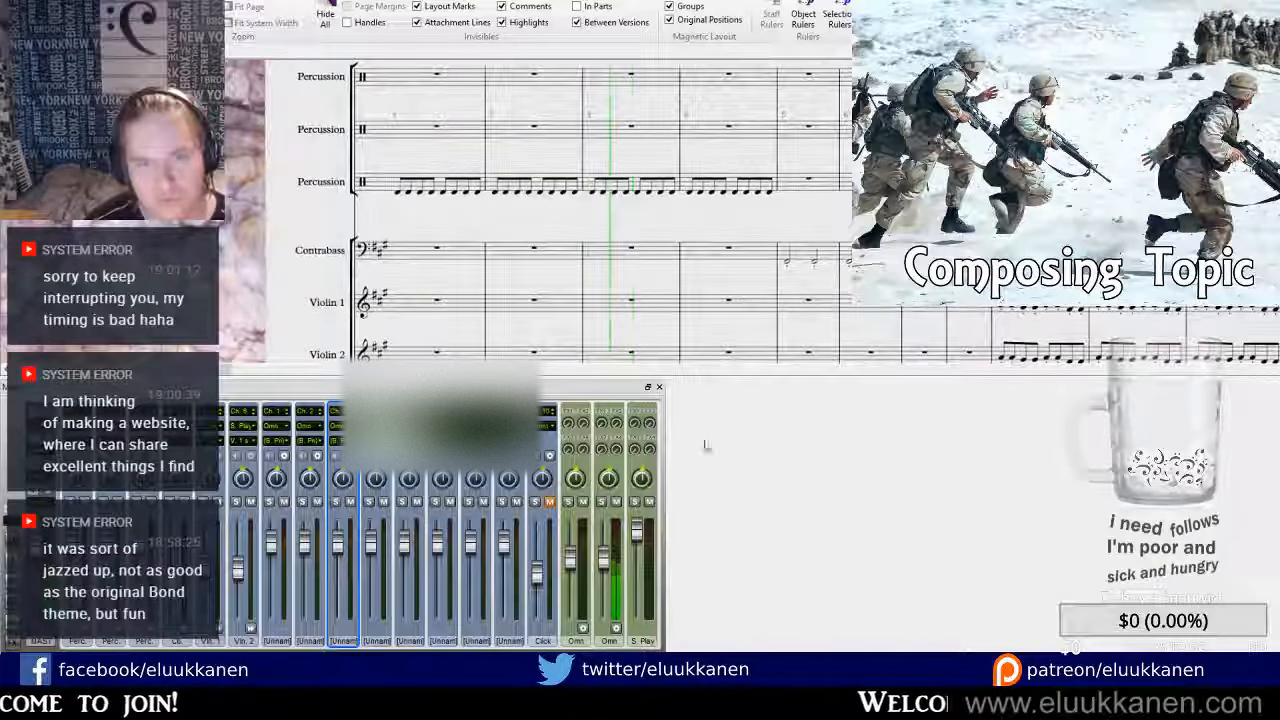
pyautogui.scroll(3, 704, 232)
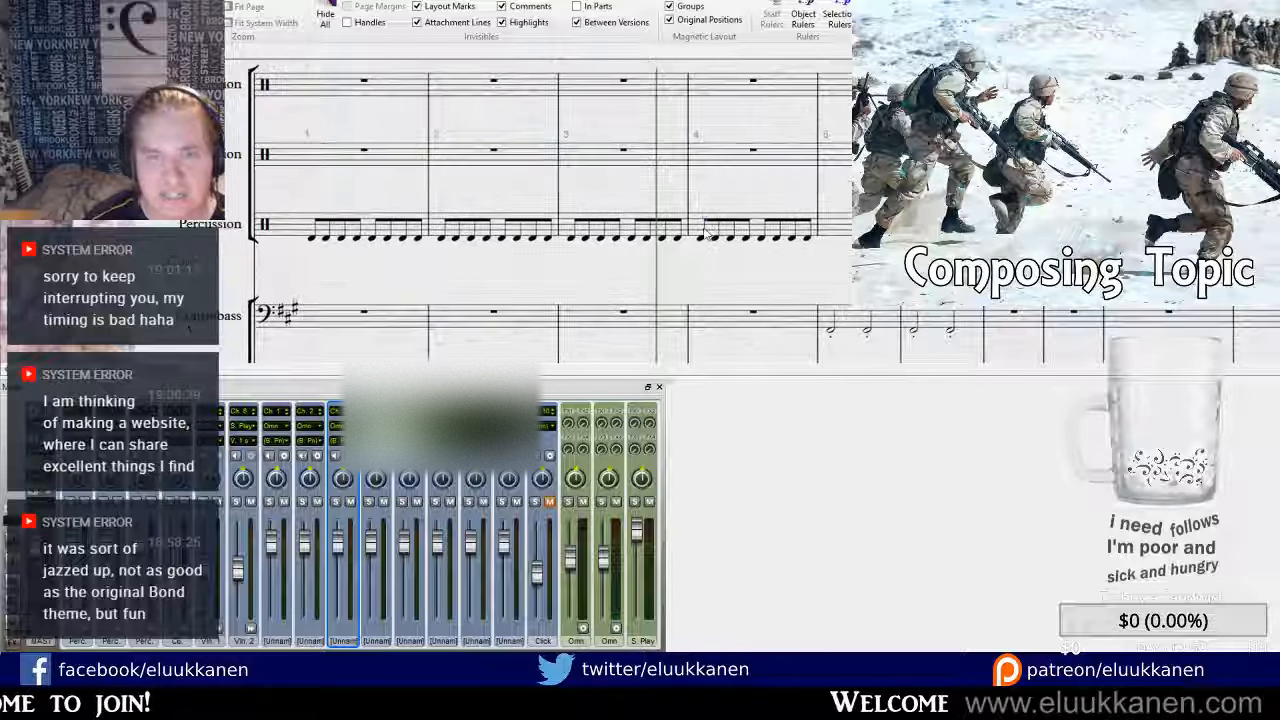
# Clear the lowest Percussion staff from bar 1 to the middle of bar 4, keeping four eighth notes in that bar's second half.
pyautogui.click(706, 232)
pyautogui.scroll(-2, 706, 232)
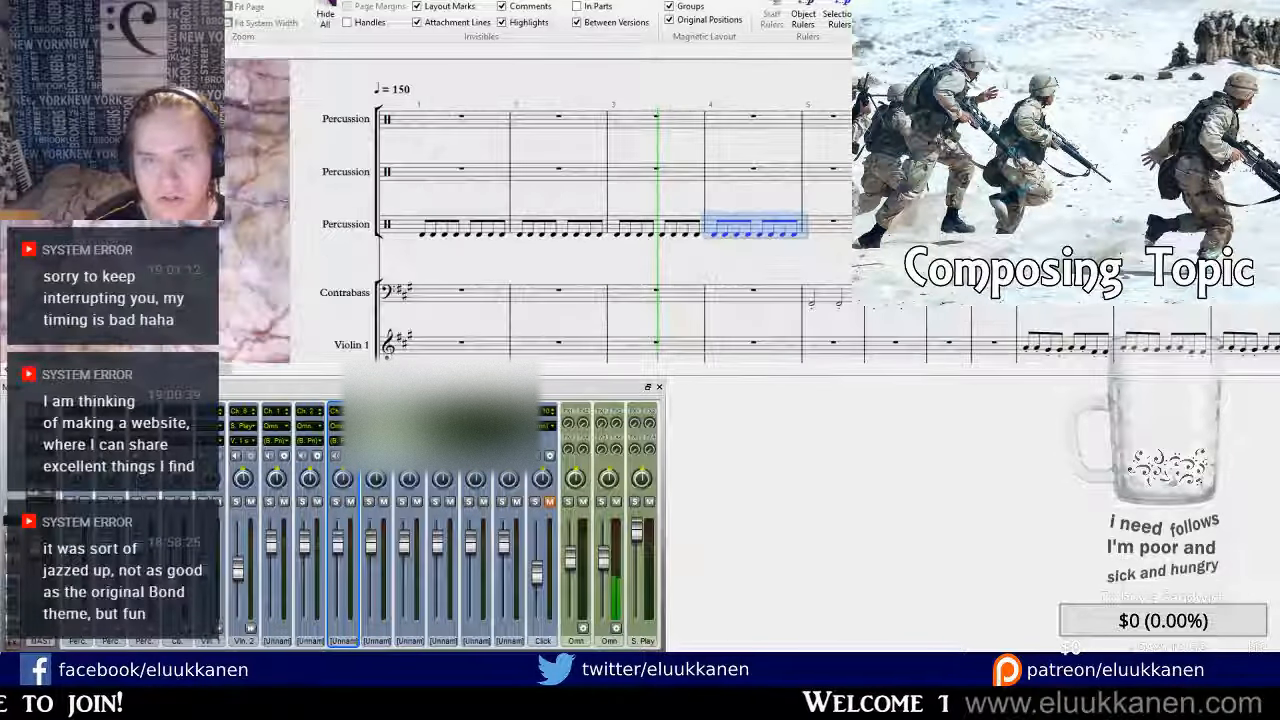
pyautogui.scroll(3, 751, 226)
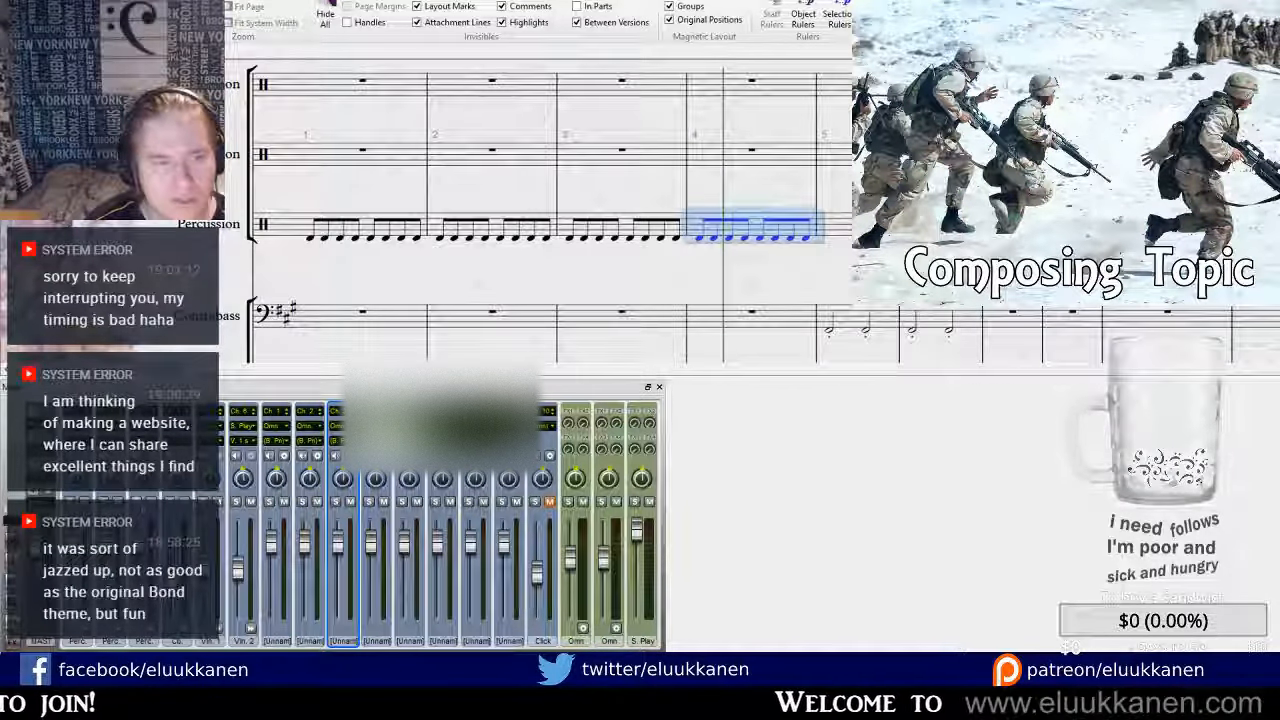
pyautogui.moveTo(341, 290); pyautogui.dragTo(418, 310)
pyautogui.click(391, 262)
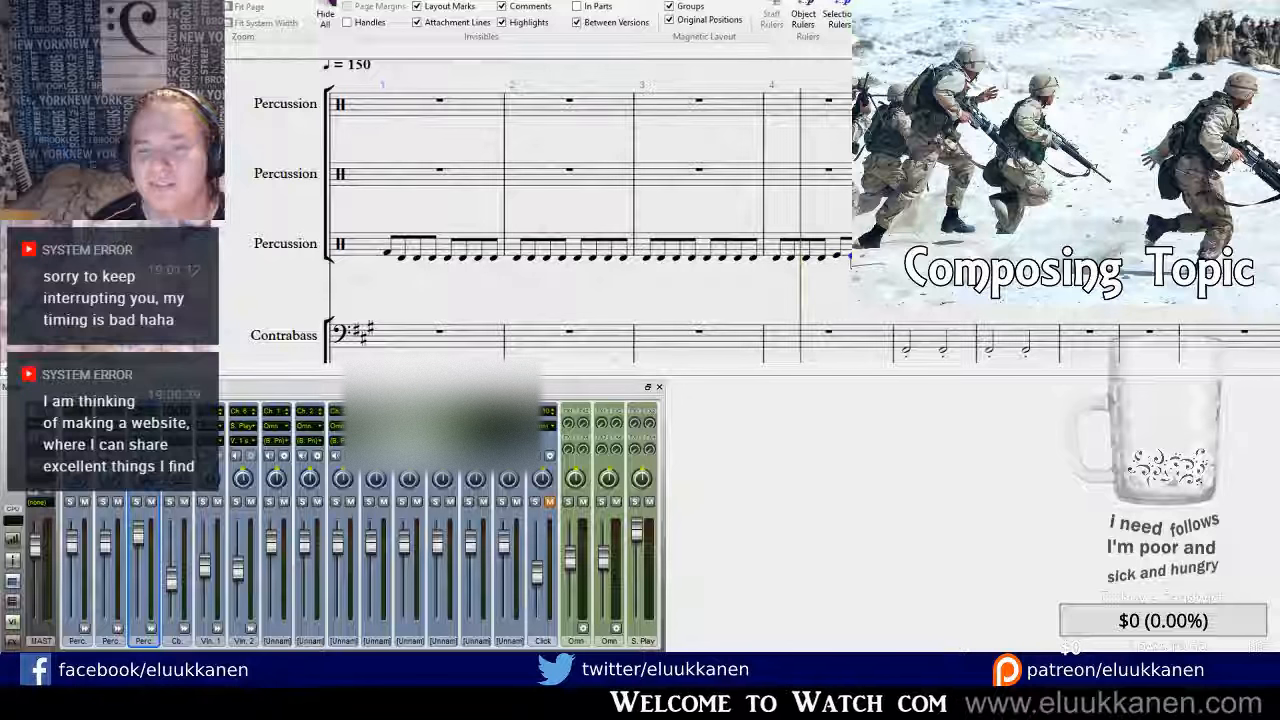
pyautogui.moveTo(854, 256); pyautogui.dragTo(850, 254)
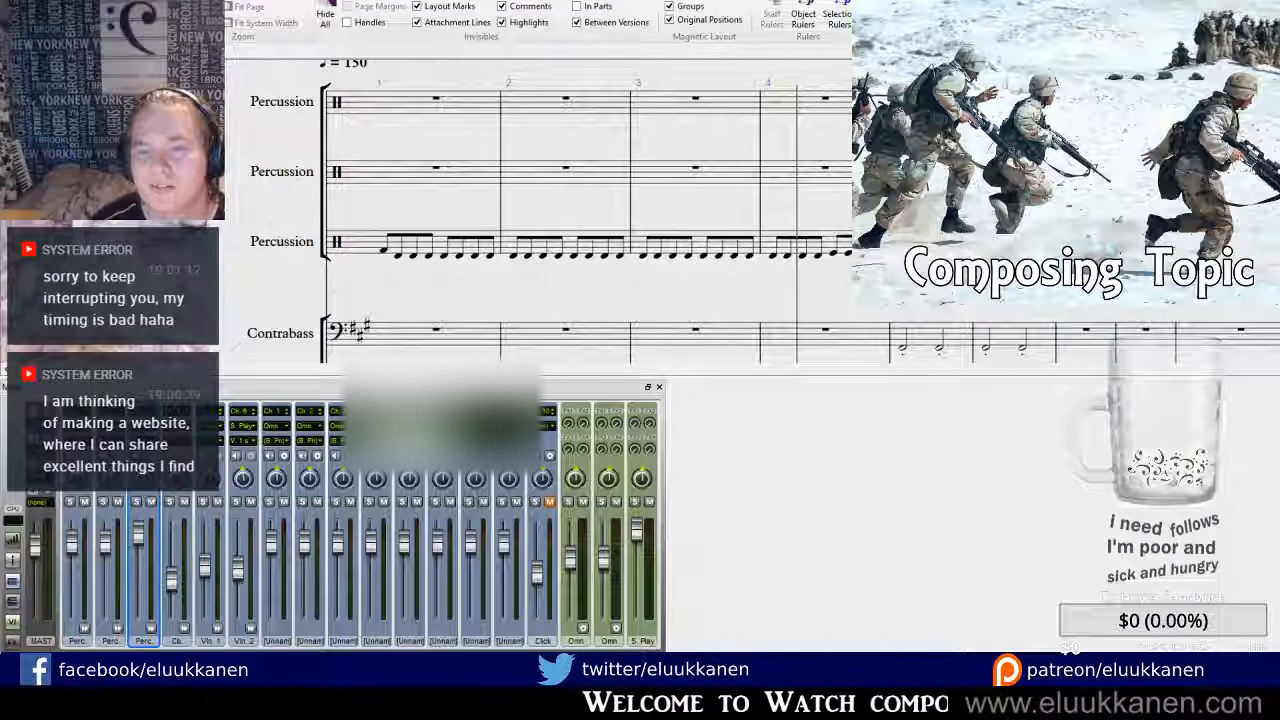
pyautogui.moveTo(466, 288); pyautogui.dragTo(538, 288)
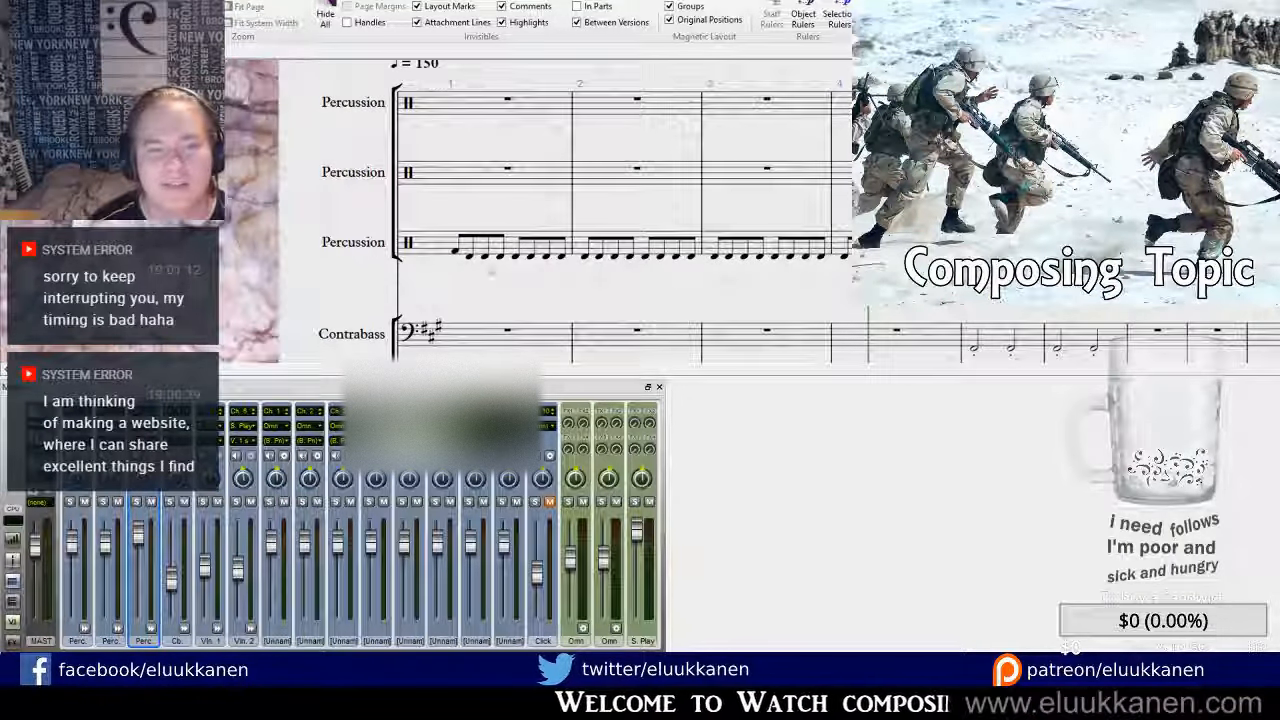
pyautogui.click(462, 256)
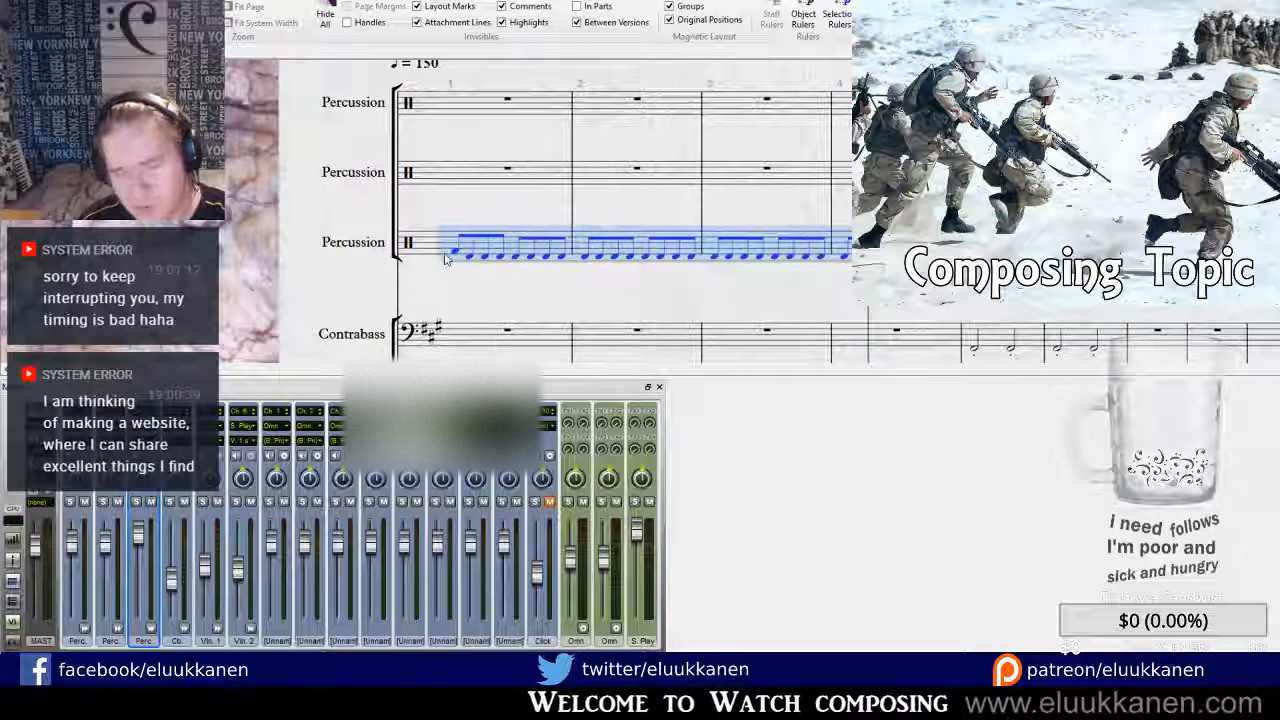
pyautogui.press('Delete')
pyautogui.click(529, 206)
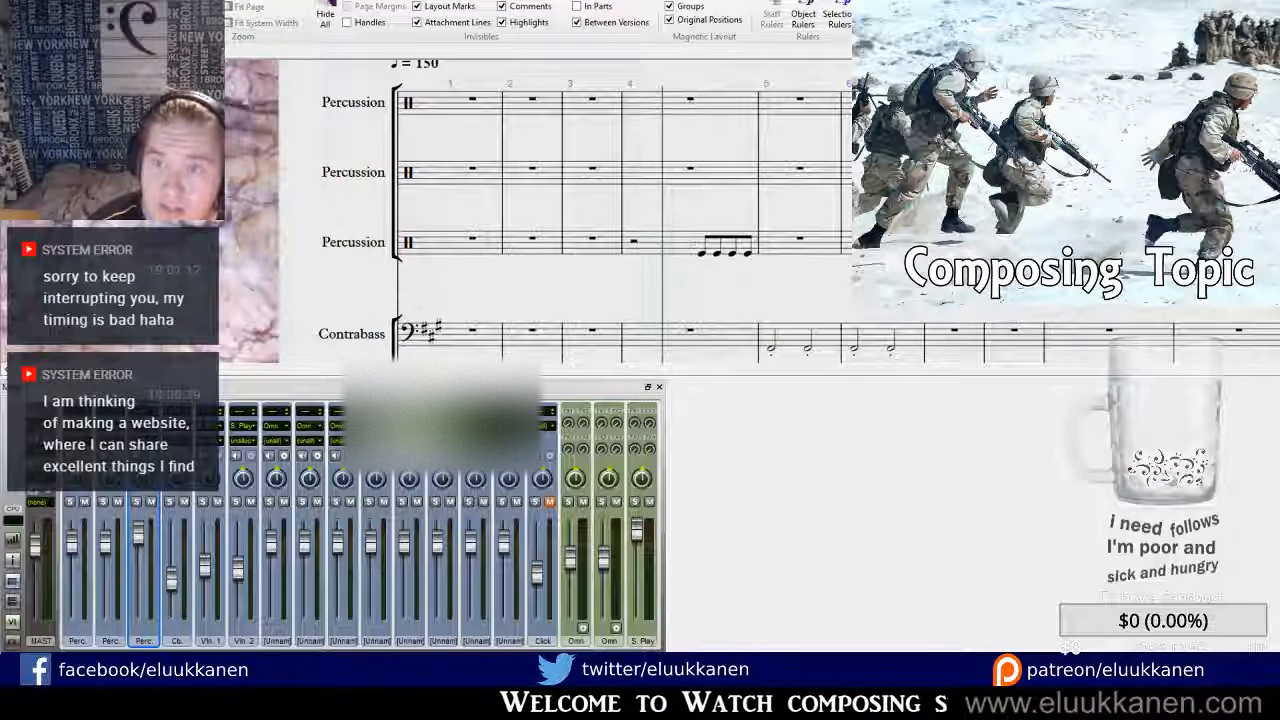
# Play back bars 1–4 from the start with the shortened percussion part and return the playback line to bar 1.
pyautogui.hotkey('ctrl', '[')
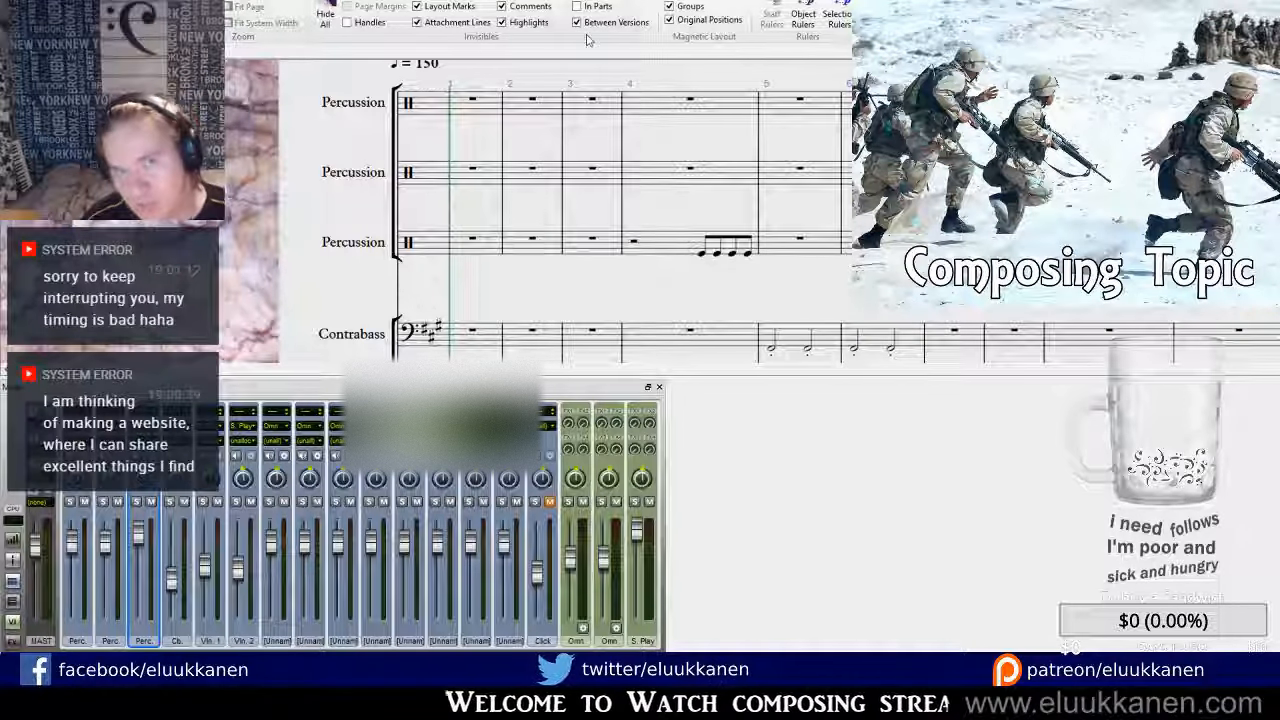
pyautogui.press('space')
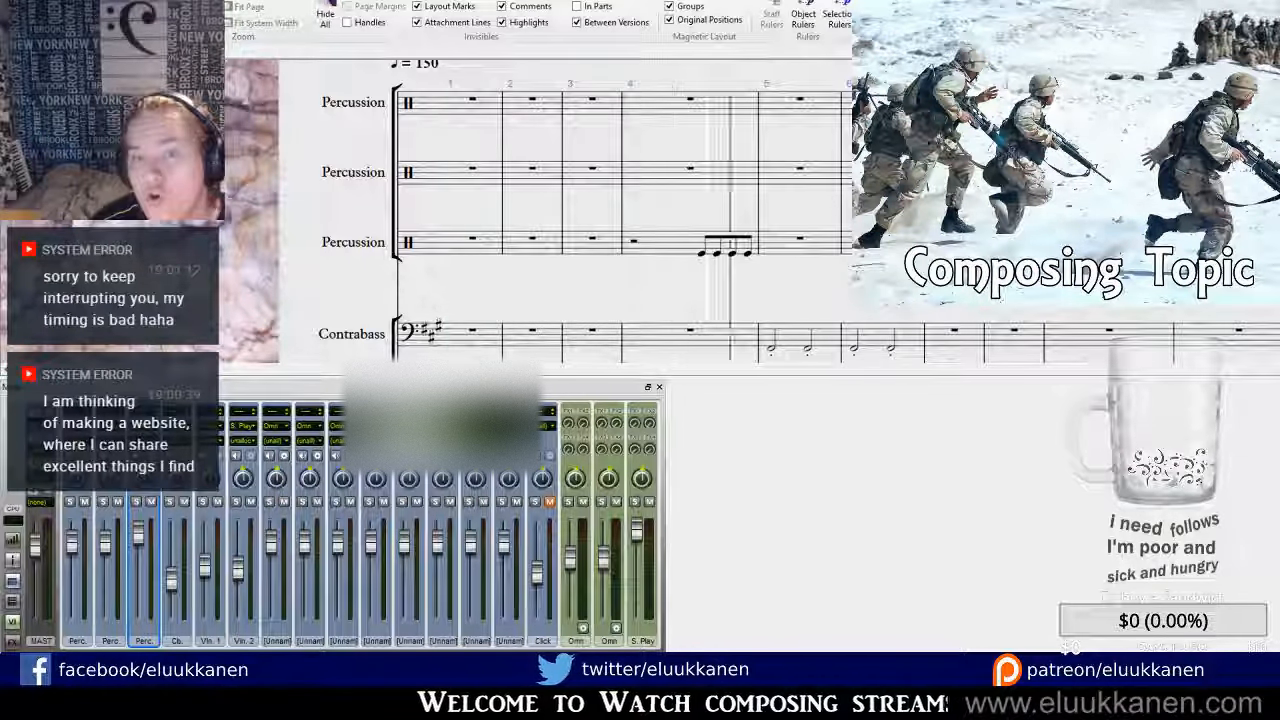
pyautogui.press('[')
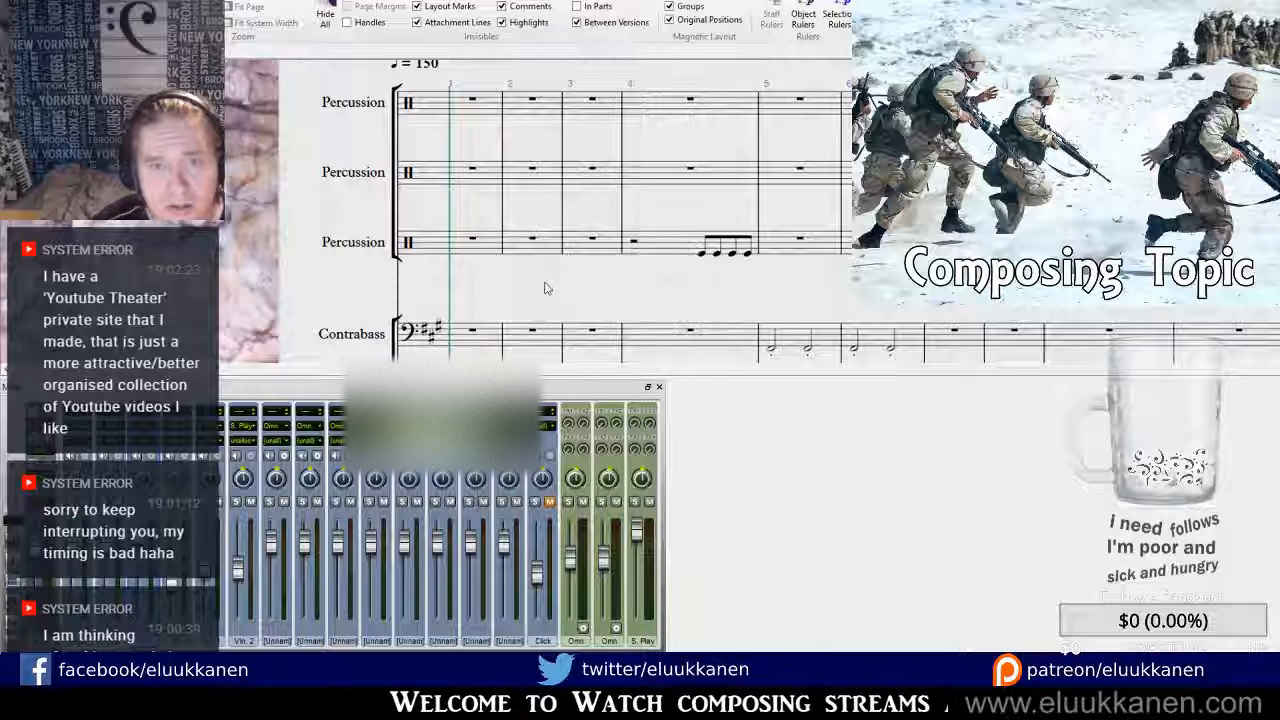
# Hide the Mixer and insert an empty bar before bar 1 of the score.
pyautogui.scroll(-3, 544, 288)
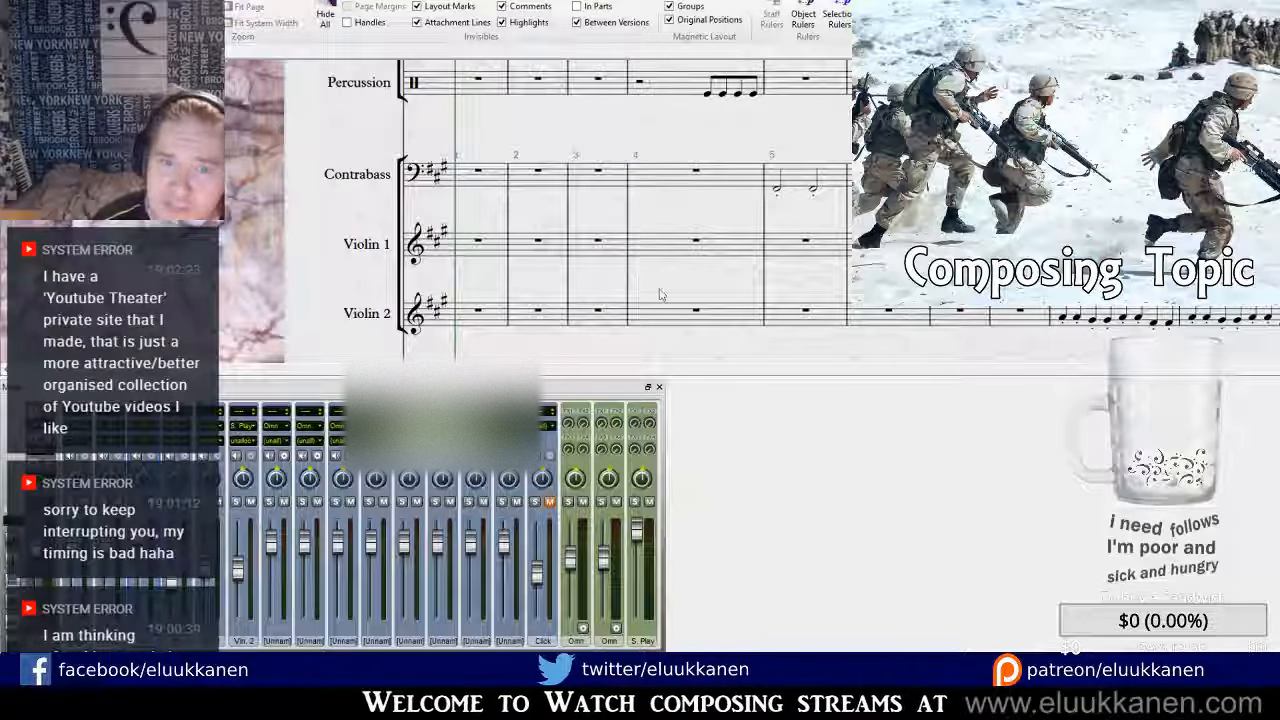
pyautogui.scroll(-5, 659, 295)
pyautogui.scroll(-3, 514, 223)
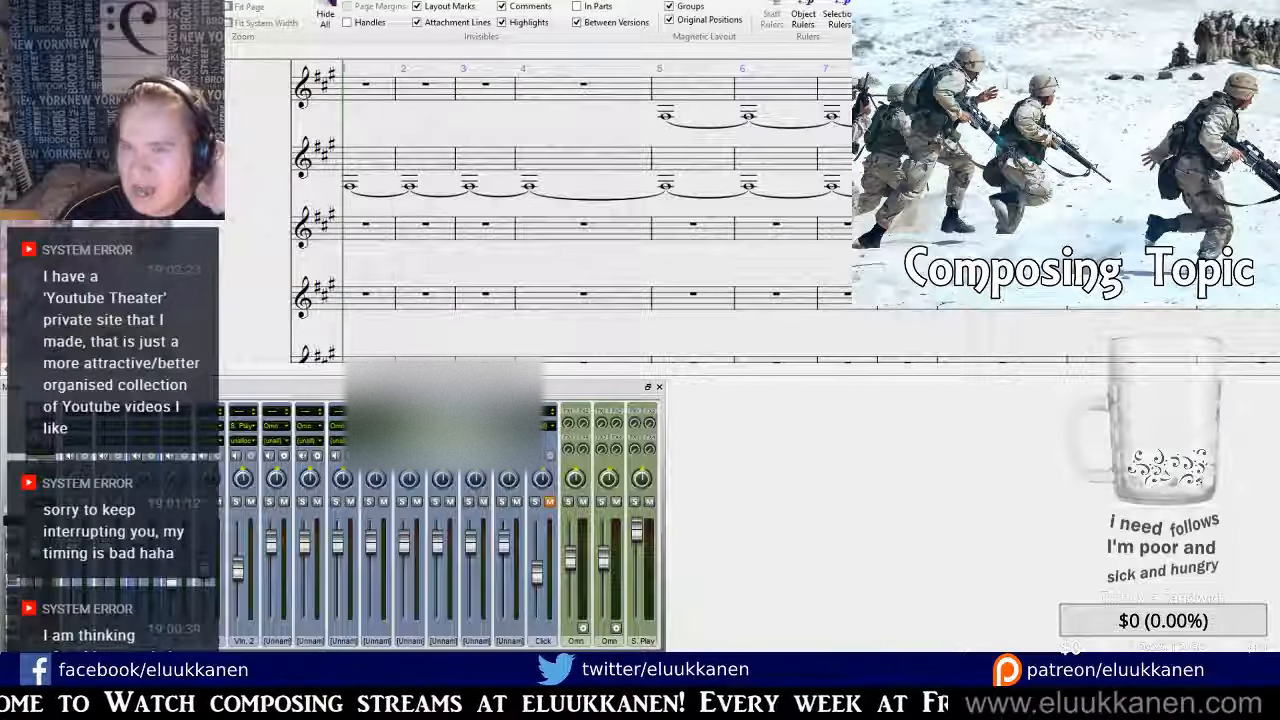
pyautogui.click(659, 386)
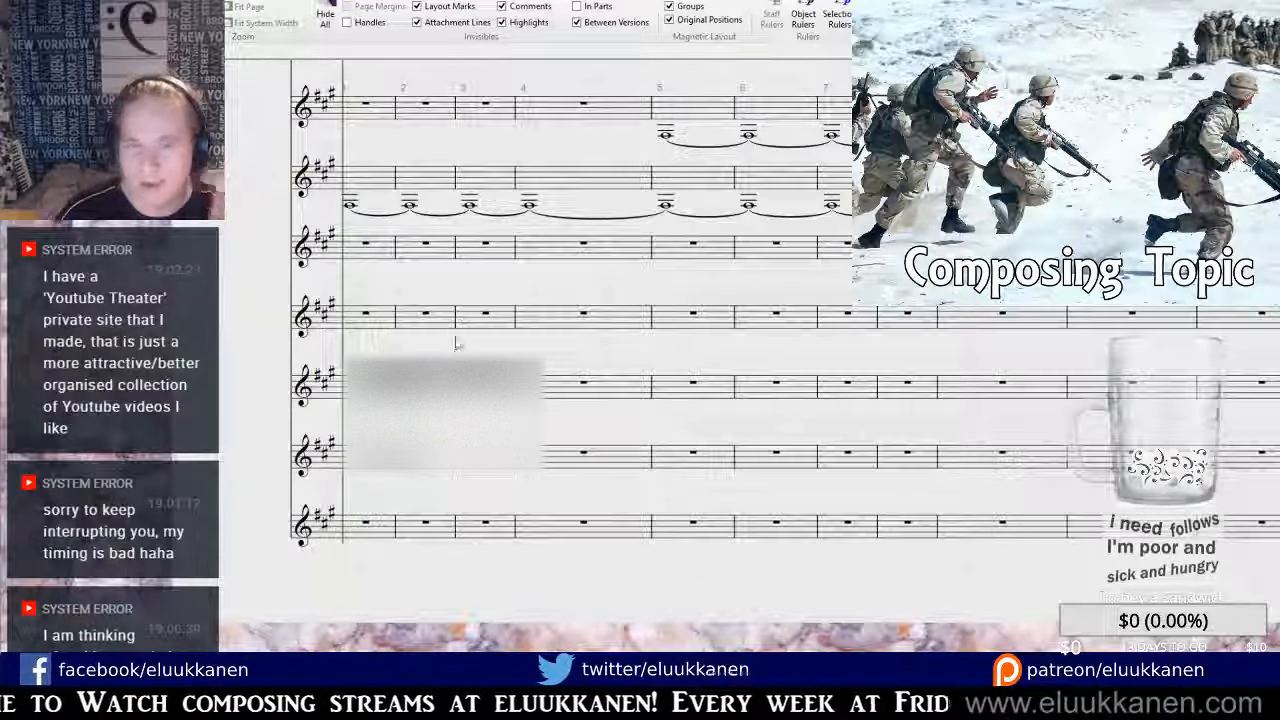
pyautogui.moveTo(463, 356); pyautogui.dragTo(555, 457)
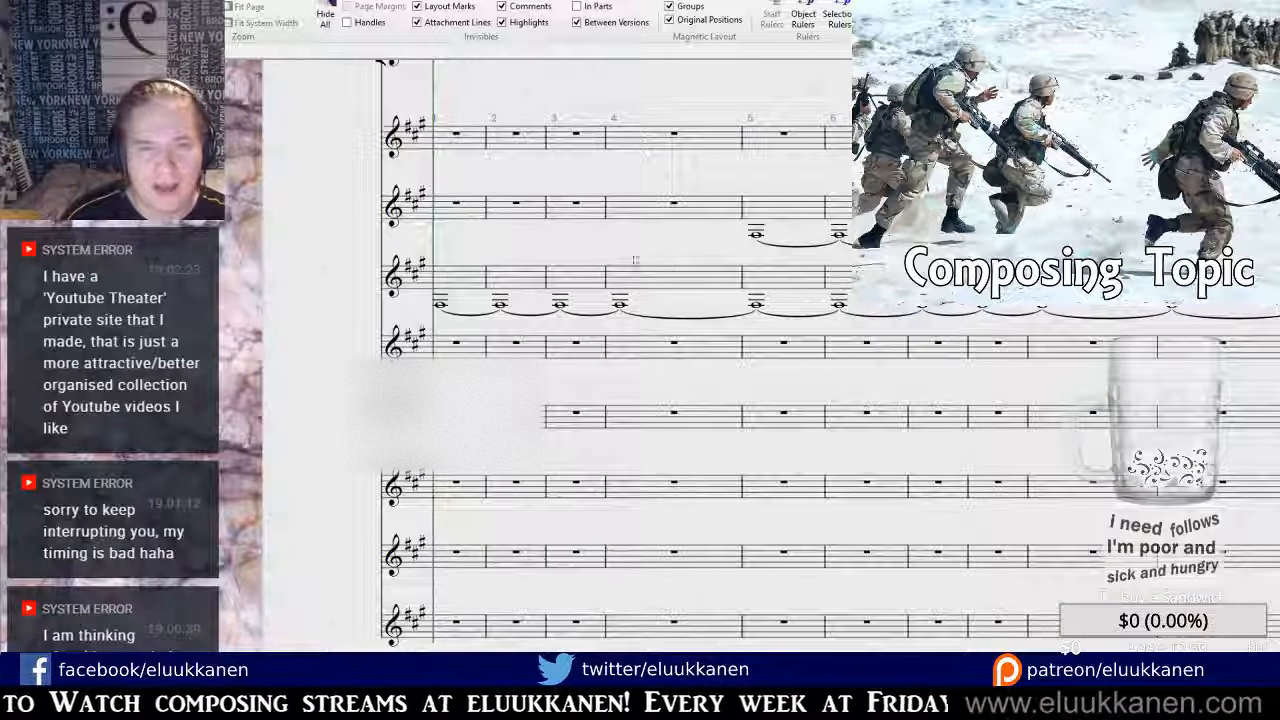
pyautogui.click(430, 259)
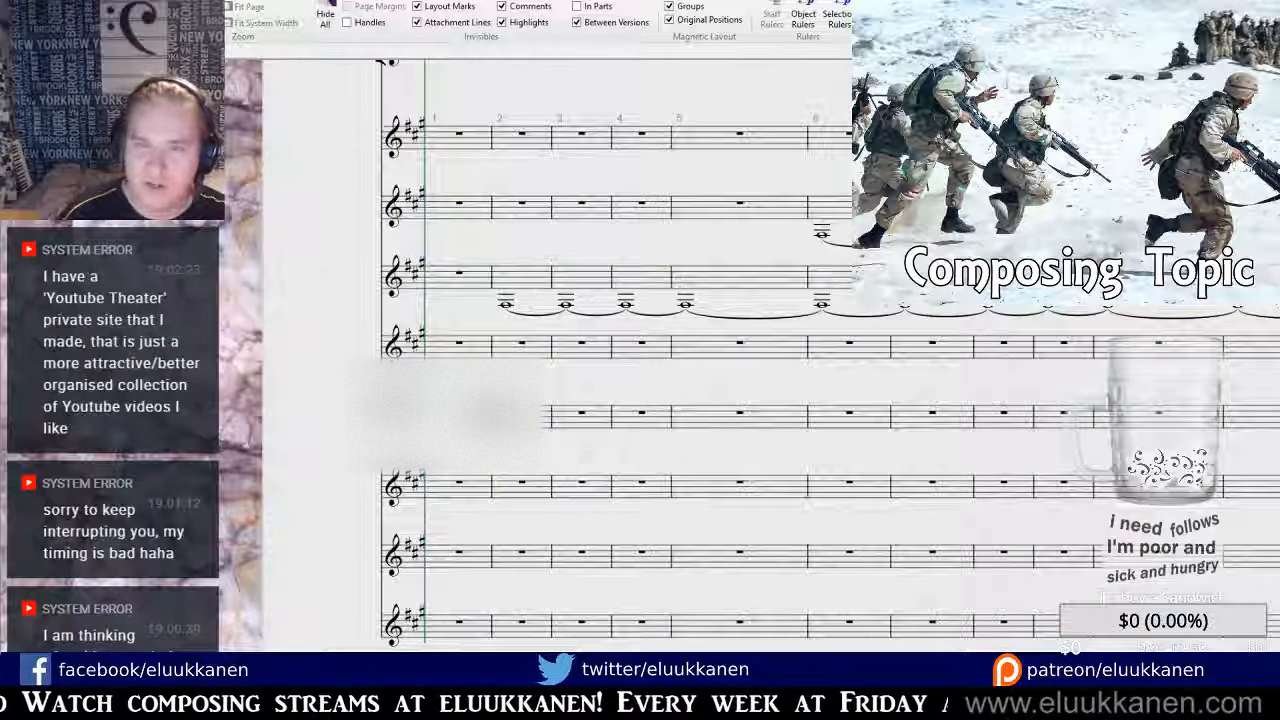
# Play back the opening with the added empty bar and stop in bar 6.
pyautogui.press('space')
pyautogui.press('space')
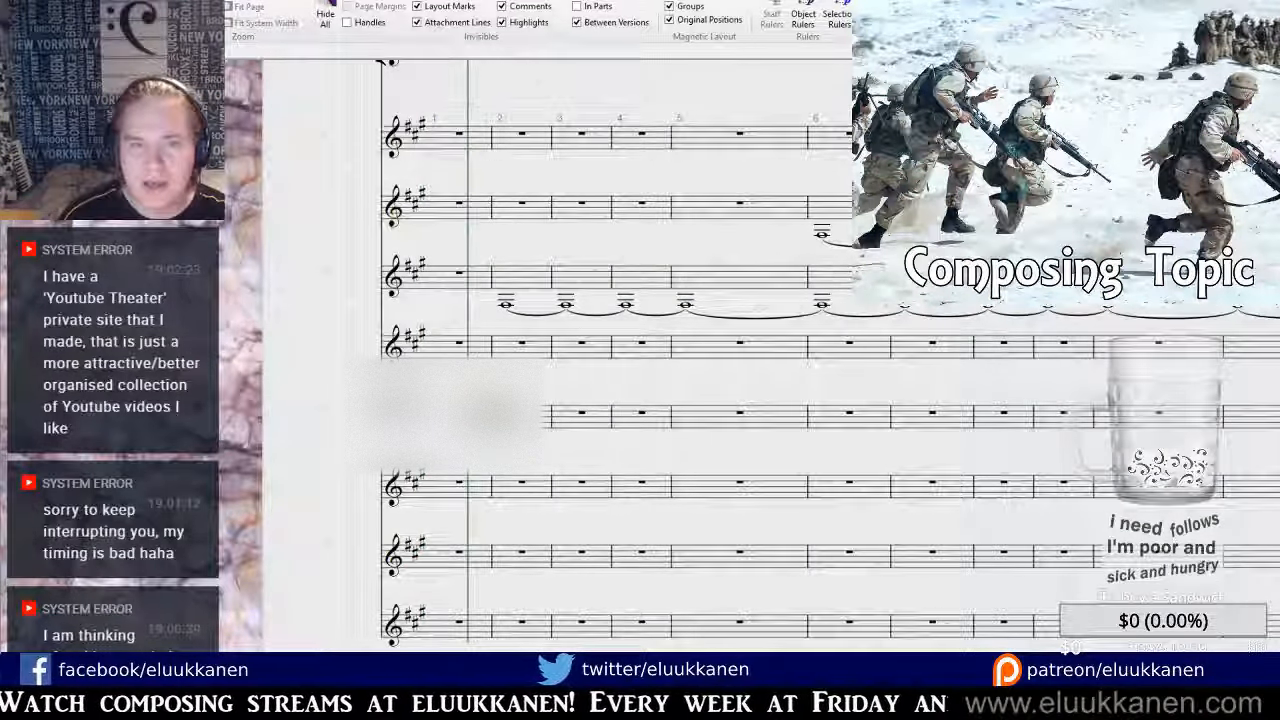
pyautogui.press(']')
pyautogui.press('[')
pyautogui.press('[')
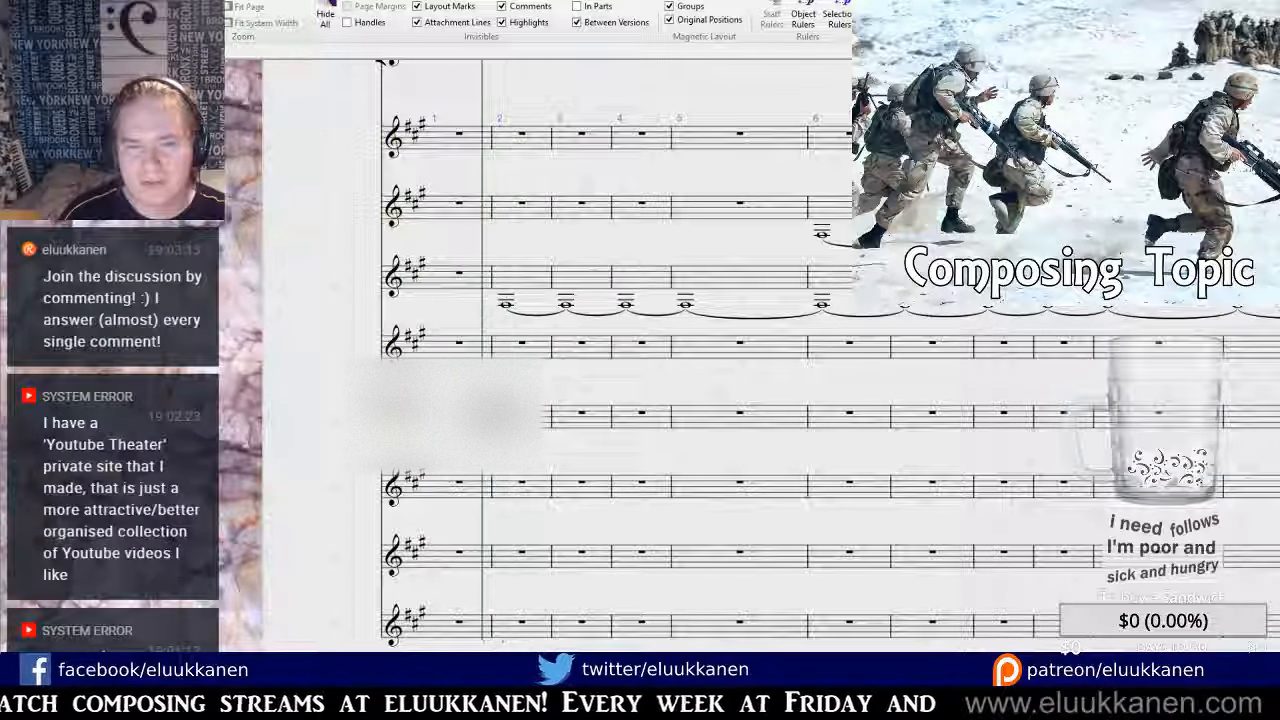
pyautogui.moveTo(831, 191); pyautogui.dragTo(775, 324)
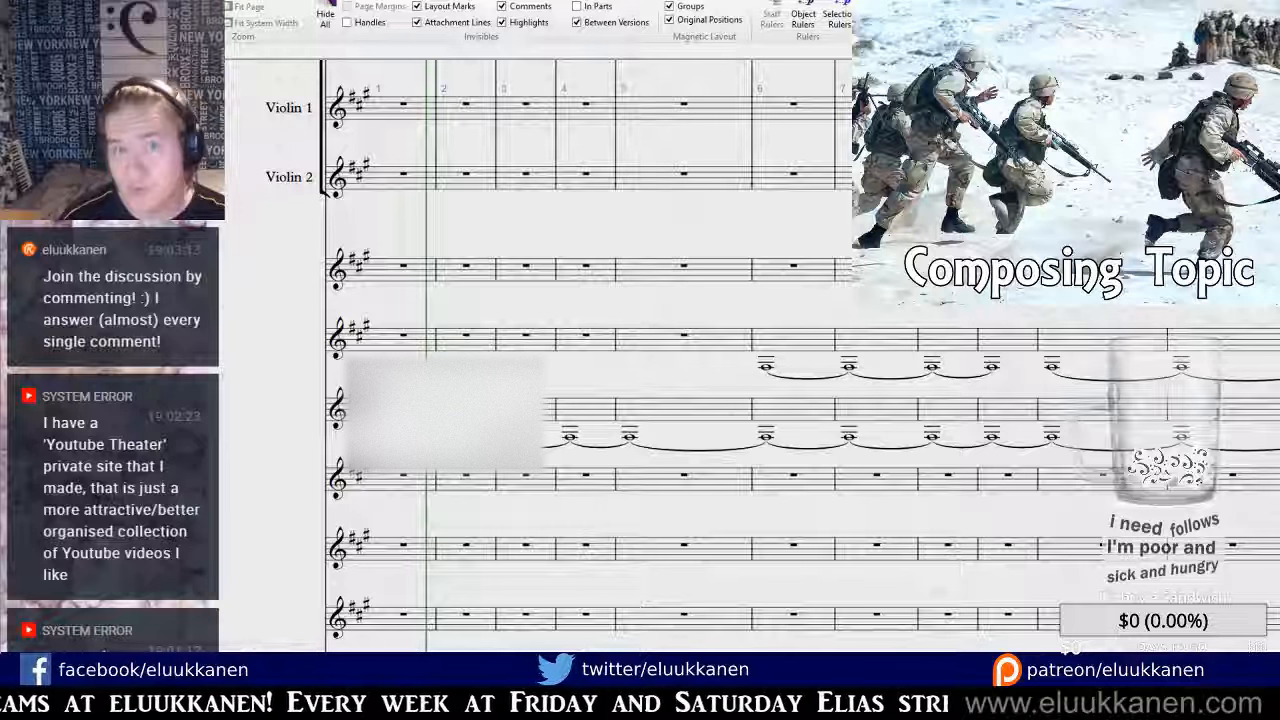
pyautogui.hotkey('ctrl', '-')
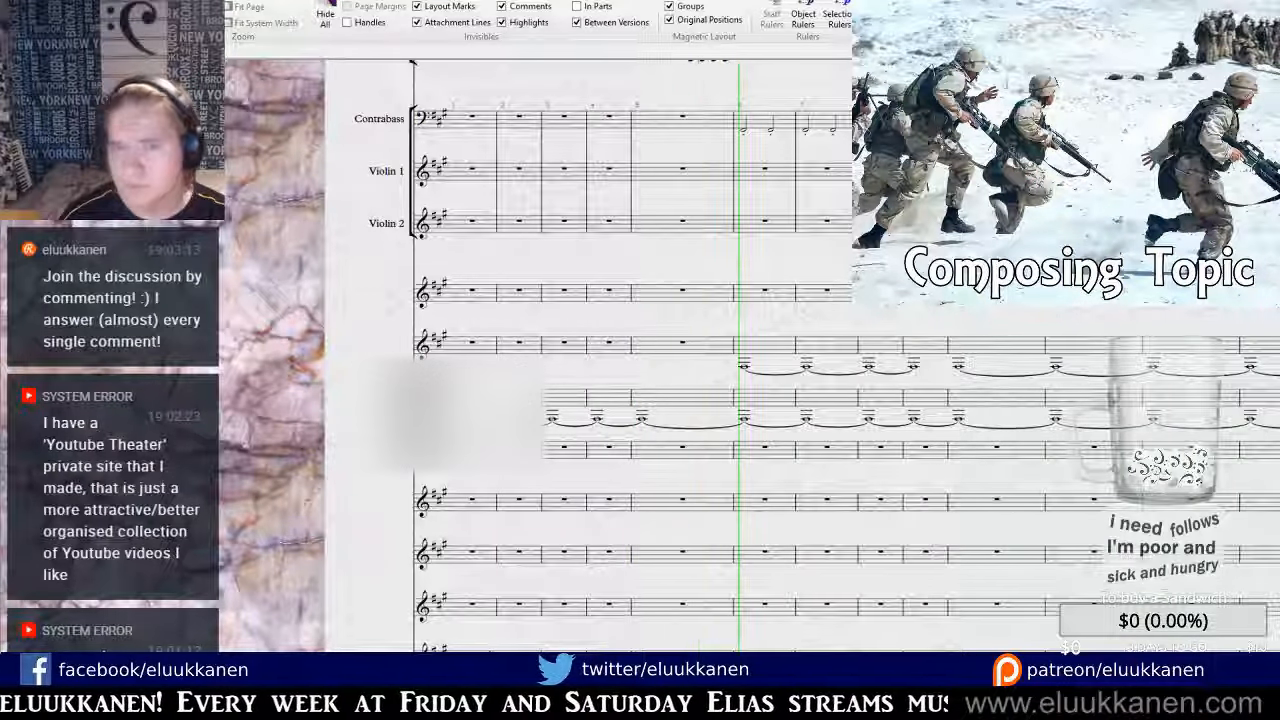
pyautogui.press('space')
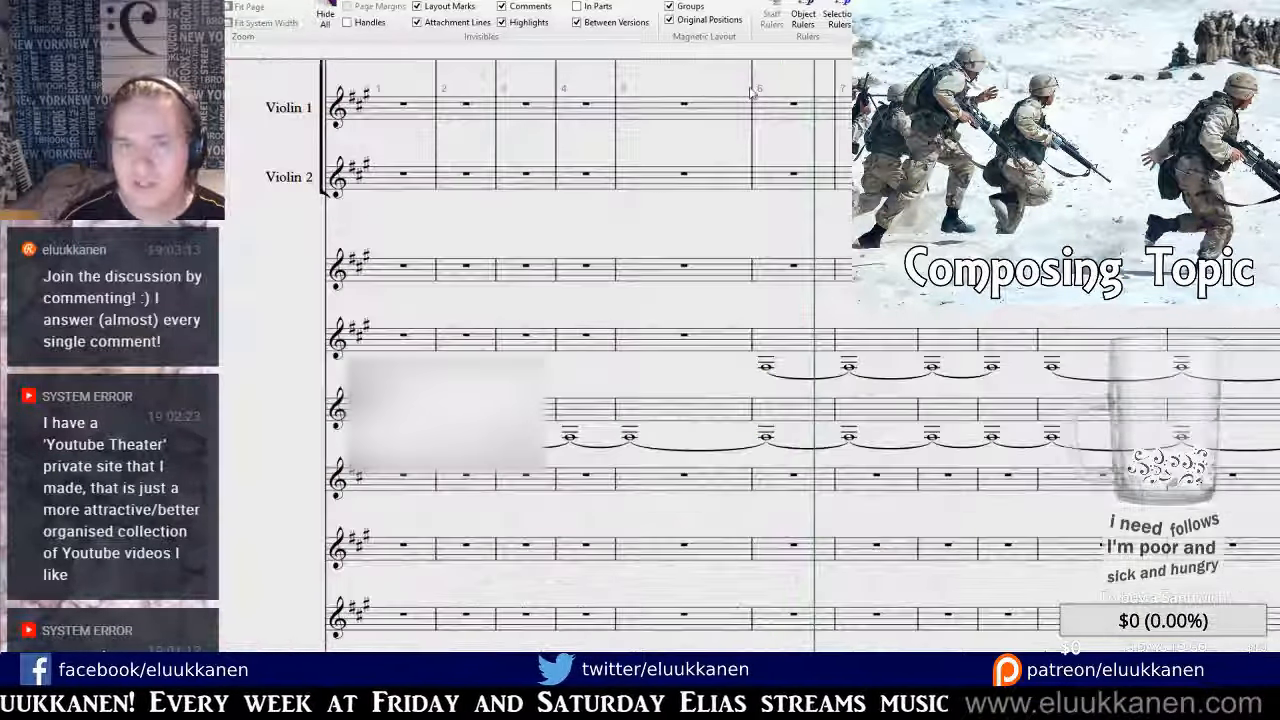
# Copy the bar 5 eighth notes of the lowest Percussion staff to the two Percussion staves above it.
pyautogui.scroll(5, 750, 90)
pyautogui.click(650, 370)
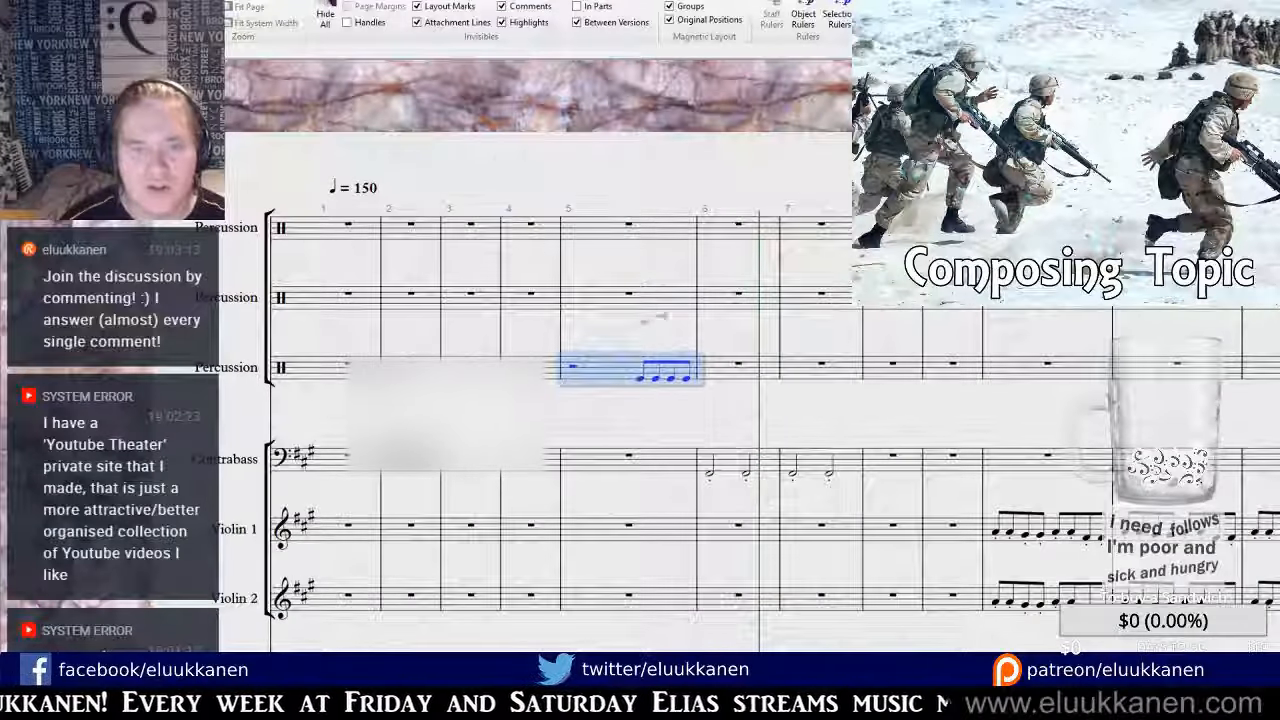
pyautogui.click(654, 298)
pyautogui.hotkey('ctrl', 'v')
pyautogui.click(645, 230)
pyautogui.hotkey('ctrl', 'v')
# Add an ff dynamic below the first eighth note in bar 5 of the top Percussion staff.
pyautogui.click(610, 240)
pyautogui.keyDown('ctrl'); pyautogui.click(625, 240); pyautogui.keyUp('ctrl')
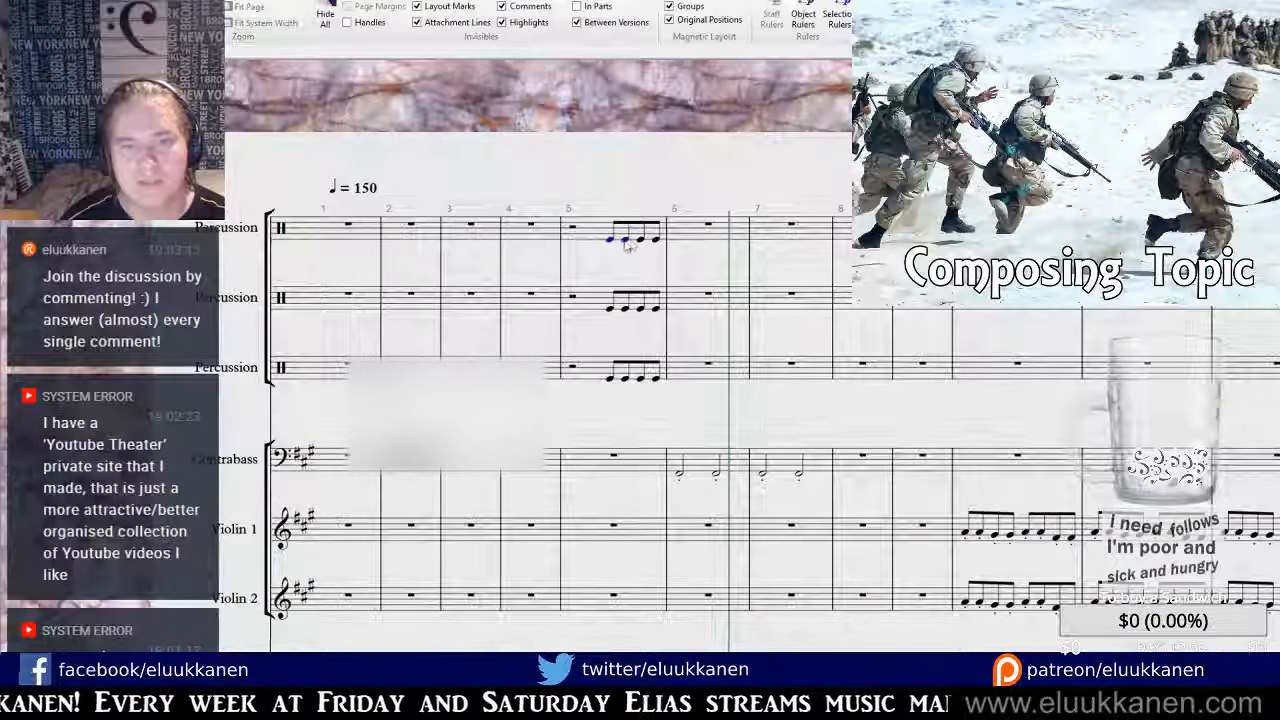
pyautogui.click(640, 243)
pyautogui.click(655, 240)
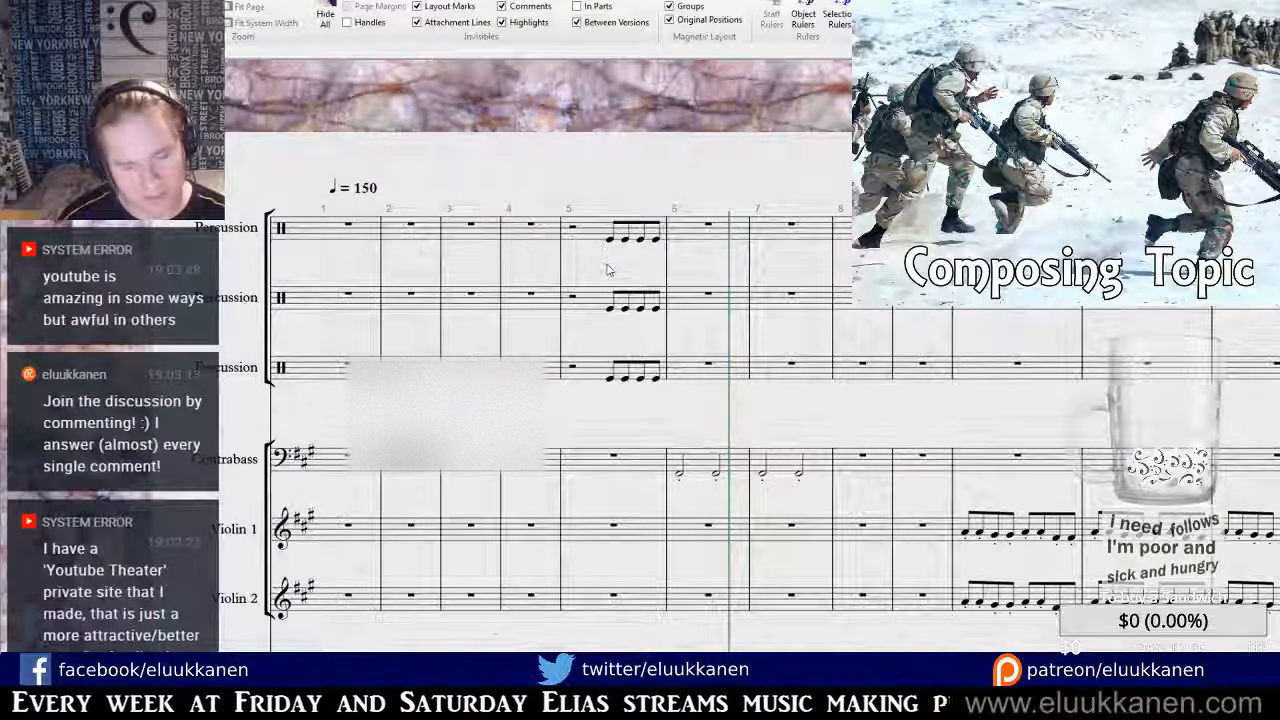
pyautogui.hotkey('ctrl', 'f')
pyautogui.hotkey('ctrl', 'f')
pyautogui.press('Escape')
pyautogui.moveTo(606, 257)
pyautogui.mouseDown()
pyautogui.moveTo(586, 259)
pyautogui.moveTo(608, 264)
pyautogui.mouseUp()
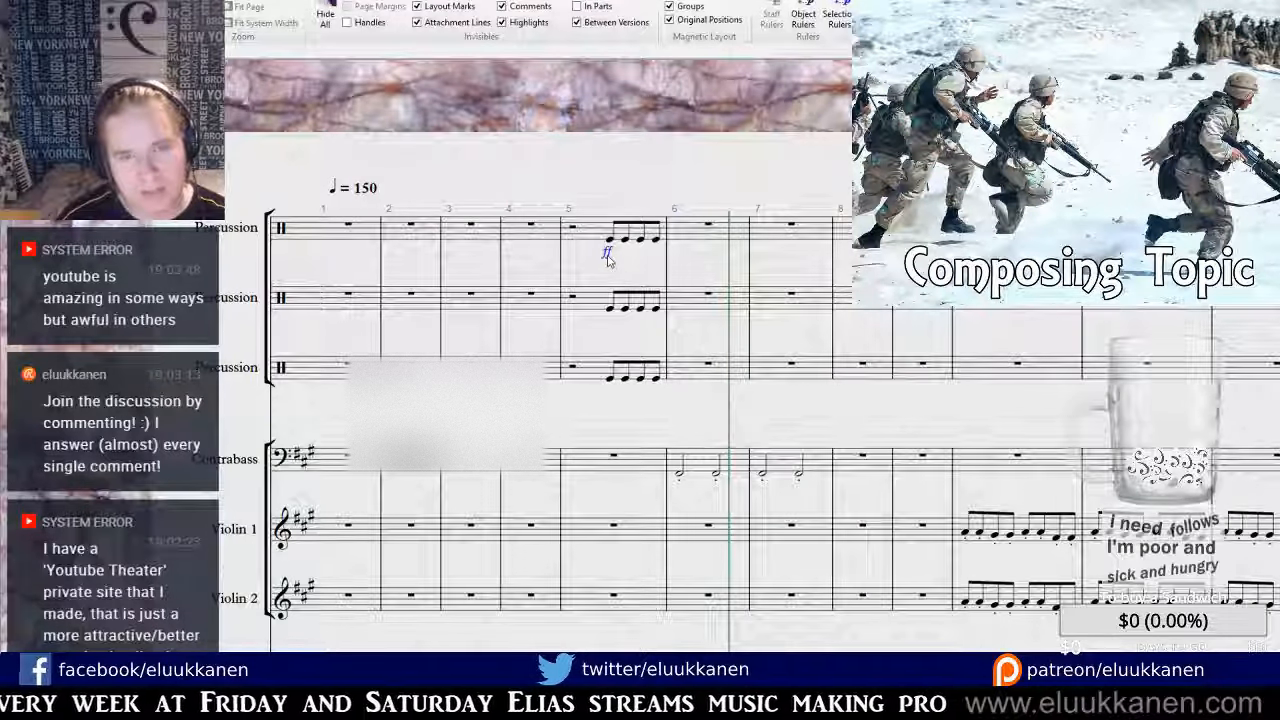
# Copy the ff dynamic to the first eighth note of bar 5 on the middle and lowest Percussion staves.
pyautogui.click(610, 310)
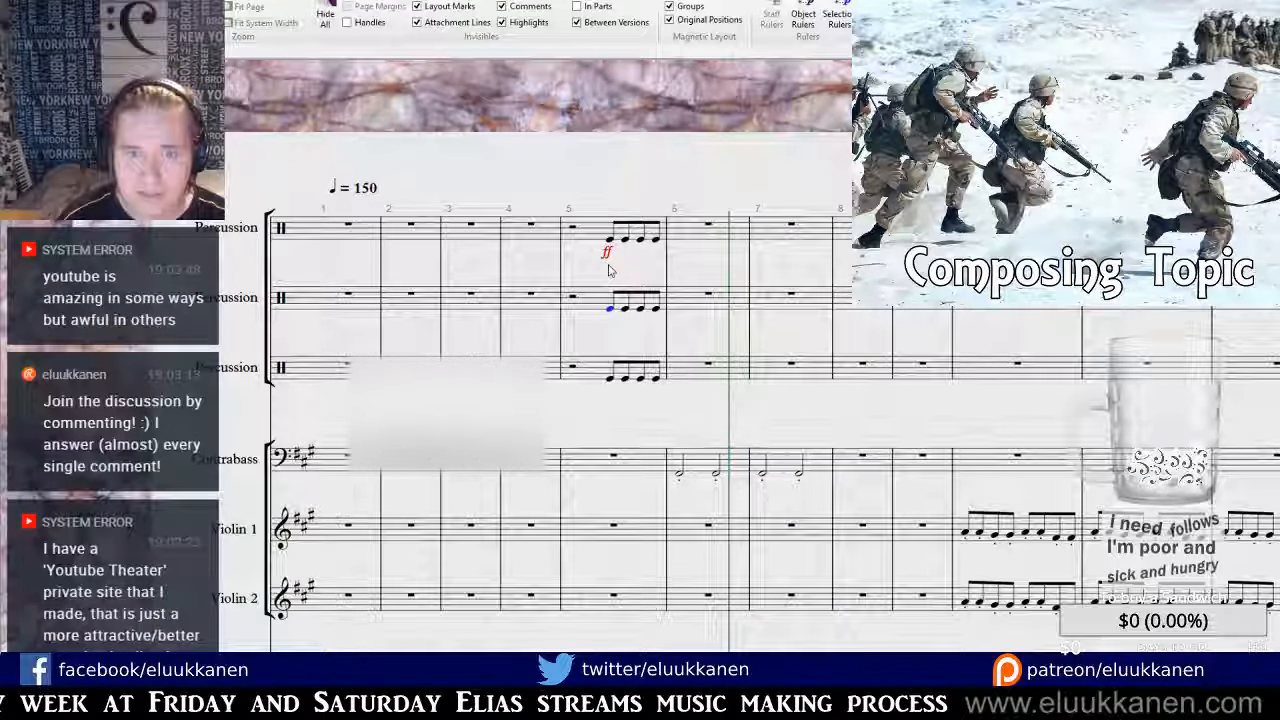
pyautogui.keyDown('alt'); pyautogui.click(652, 268); pyautogui.keyUp('alt')
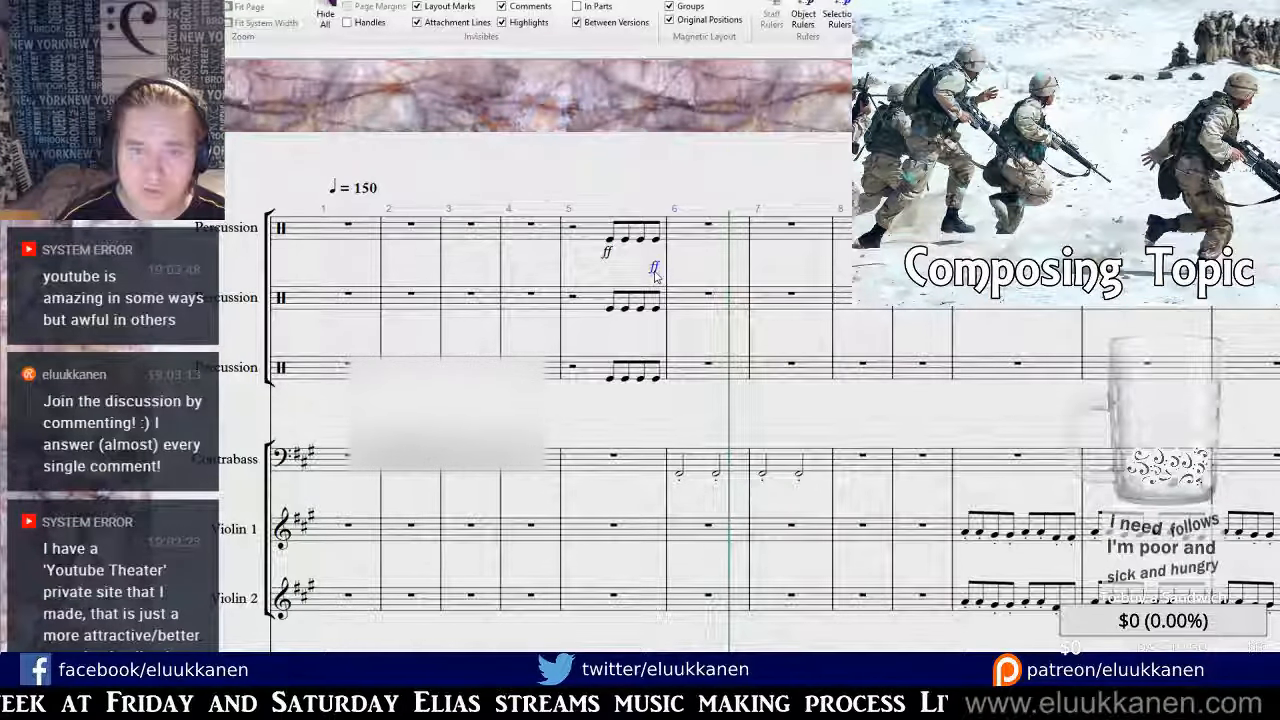
pyautogui.moveTo(655, 277); pyautogui.dragTo(608, 330)
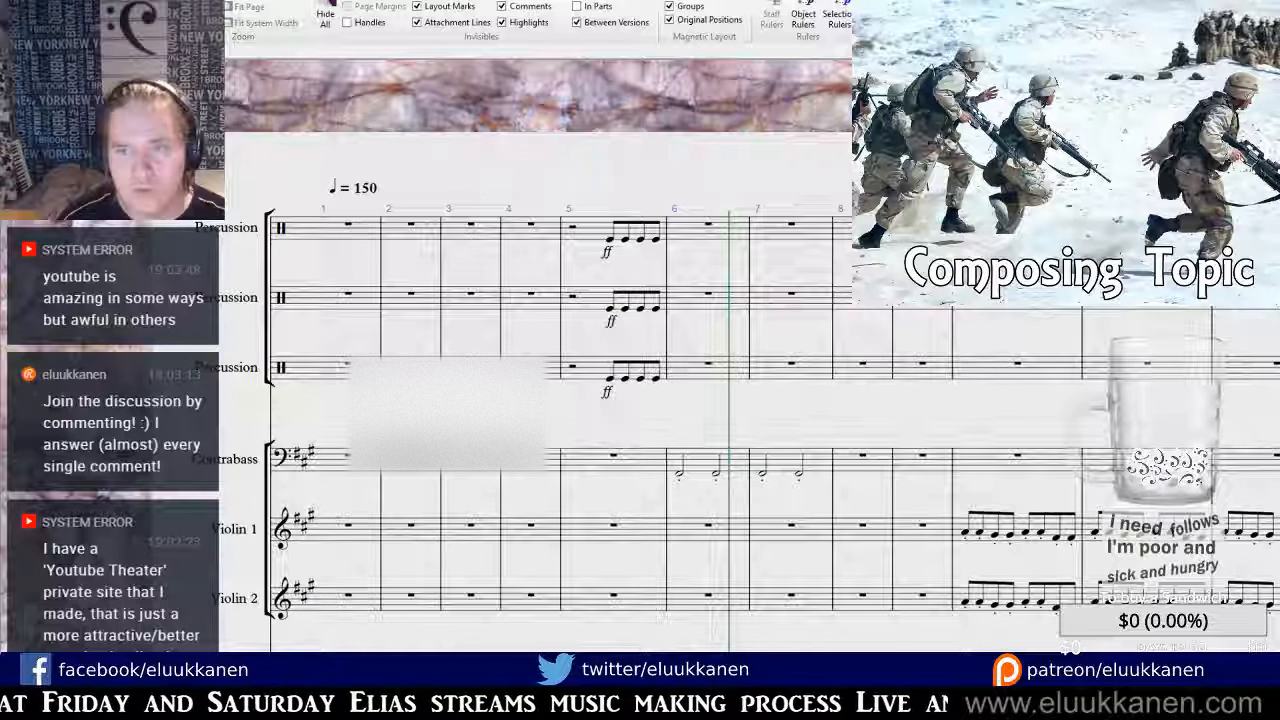
pyautogui.press(']')
pyautogui.press('[')
pyautogui.press('[')
pyautogui.press(']')
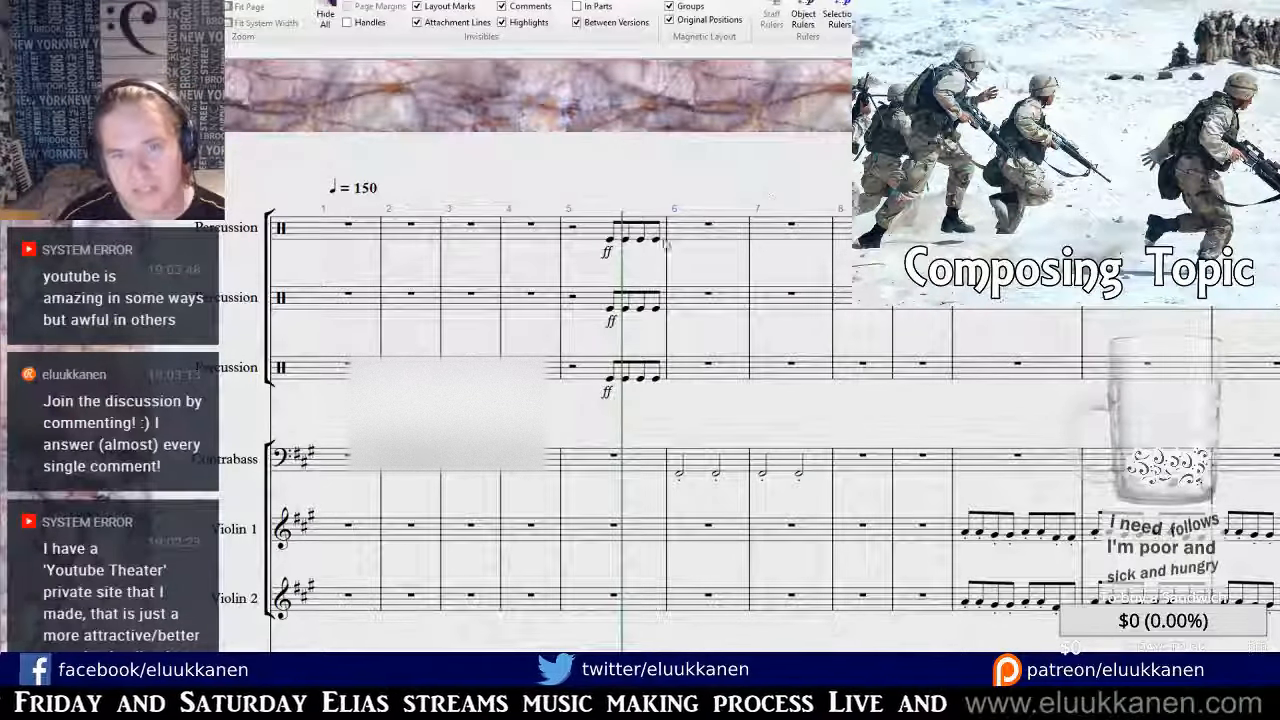
# Fill bar 6 of the top Percussion staff with four quarter notes.
pyautogui.click(672, 238)
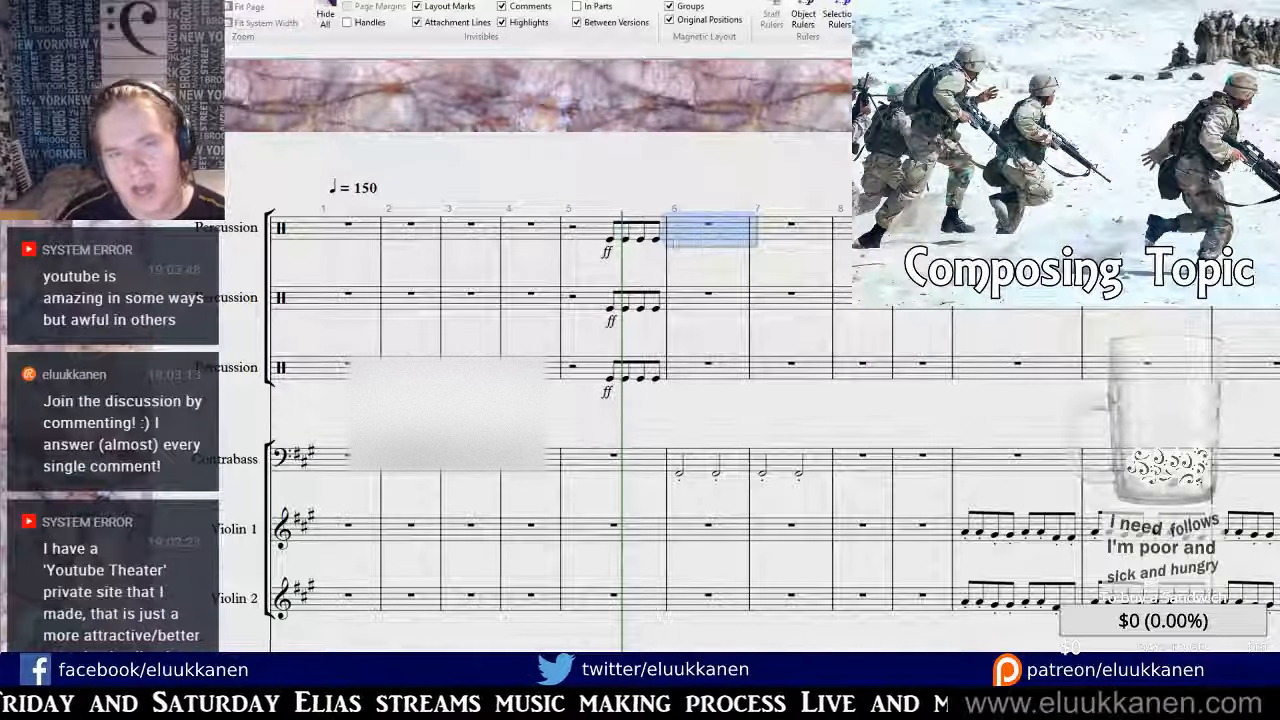
pyautogui.press('e')
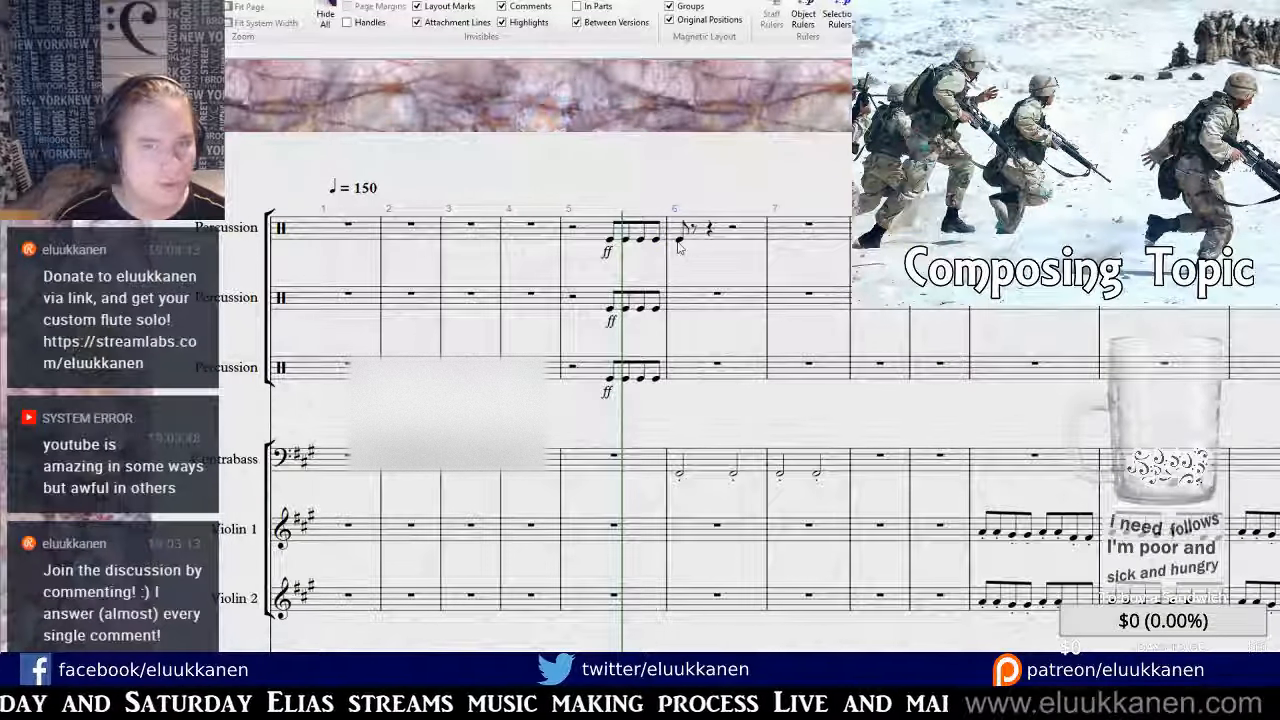
pyautogui.click(678, 241)
pyautogui.press('6')
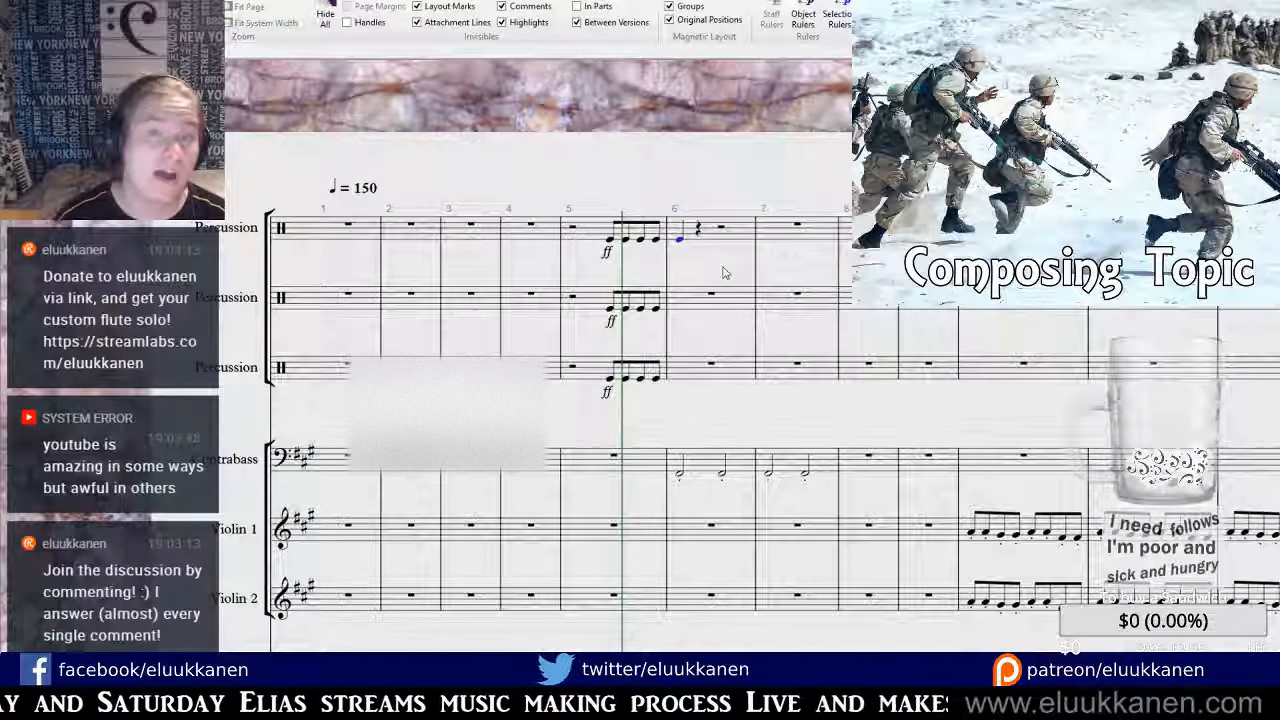
pyautogui.click(699, 243)
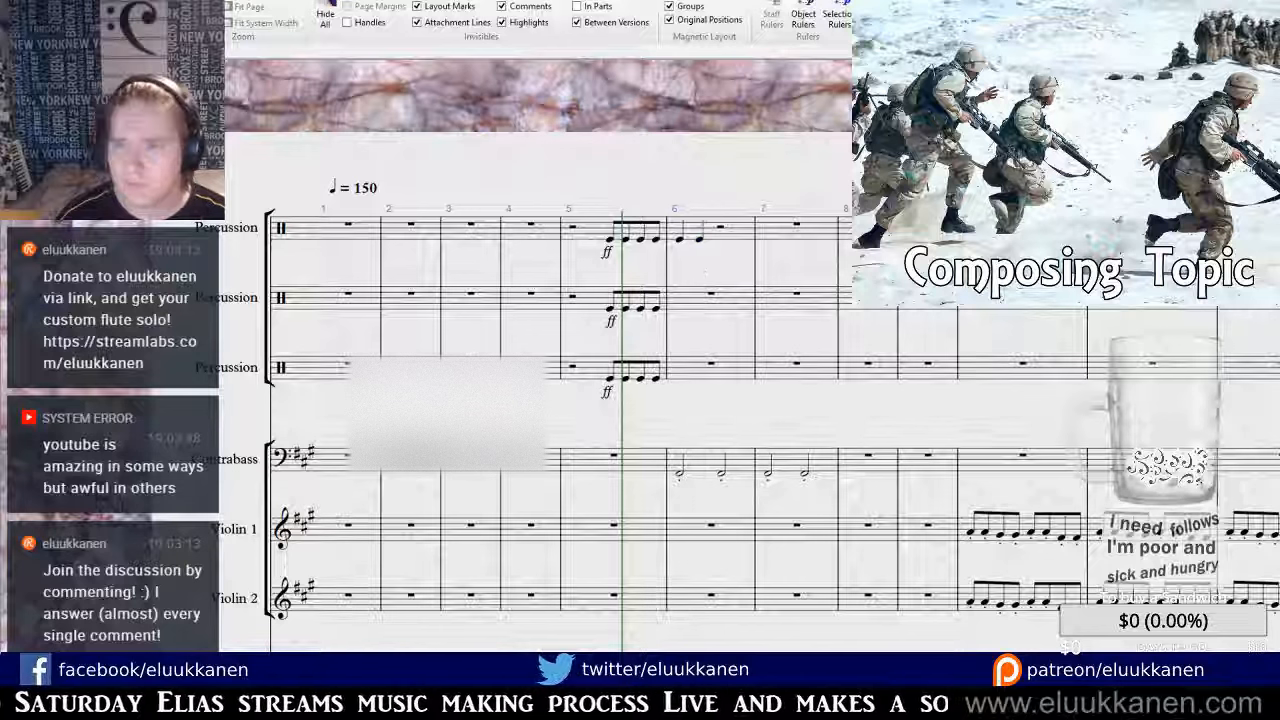
pyautogui.click(681, 241)
pyautogui.keyDown('ctrl'); pyautogui.click(700, 241); pyautogui.keyUp('ctrl')
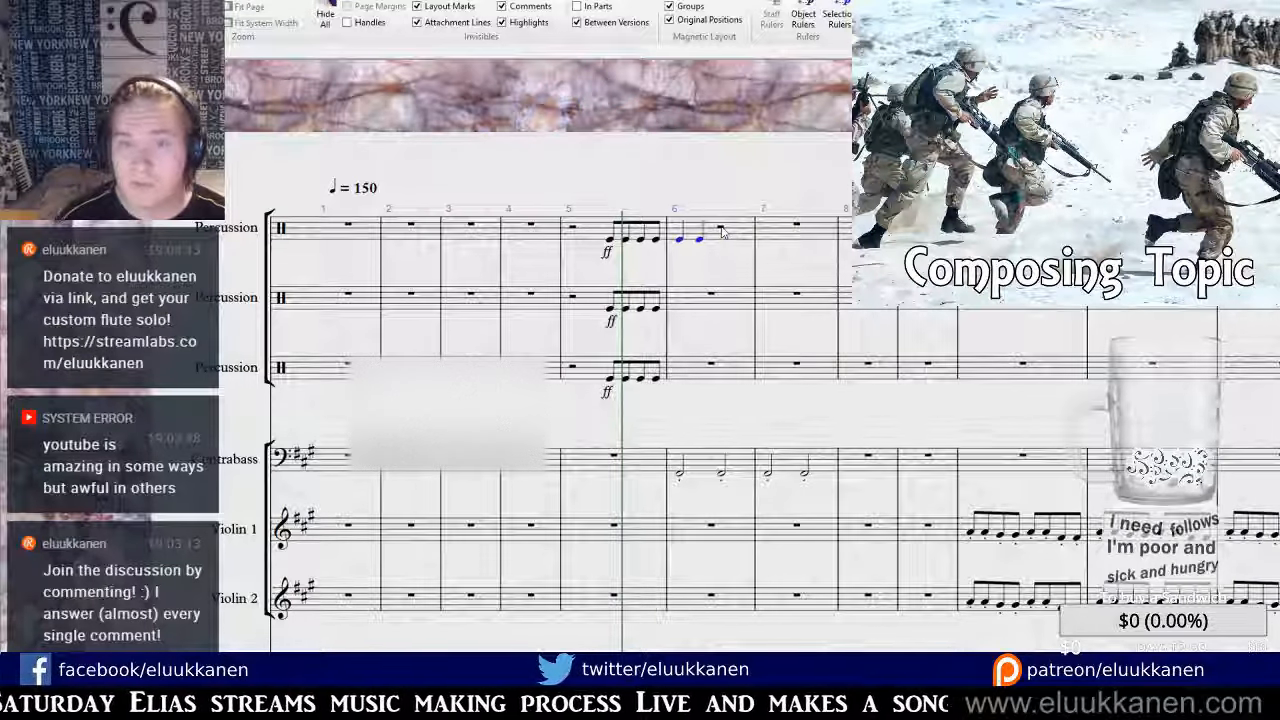
pyautogui.keyDown('alt'); pyautogui.click(721, 231); pyautogui.keyUp('alt')
# Copy the bar 6 quarter notes of the top Percussion staff to the two Percussion staves below it.
pyautogui.click(755, 229)
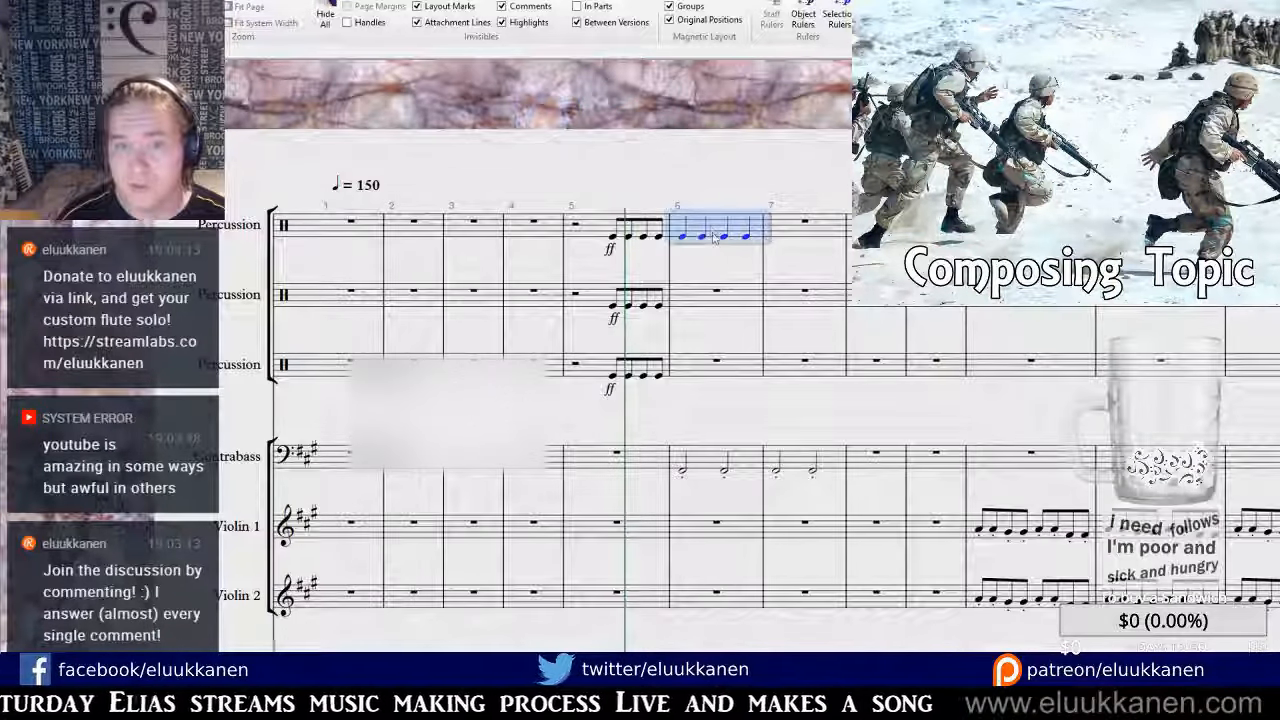
pyautogui.keyDown('alt'); pyautogui.click(725, 298); pyautogui.keyUp('alt')
pyautogui.keyDown('alt'); pyautogui.click(730, 364); pyautogui.keyUp('alt')
pyautogui.press('Escape')
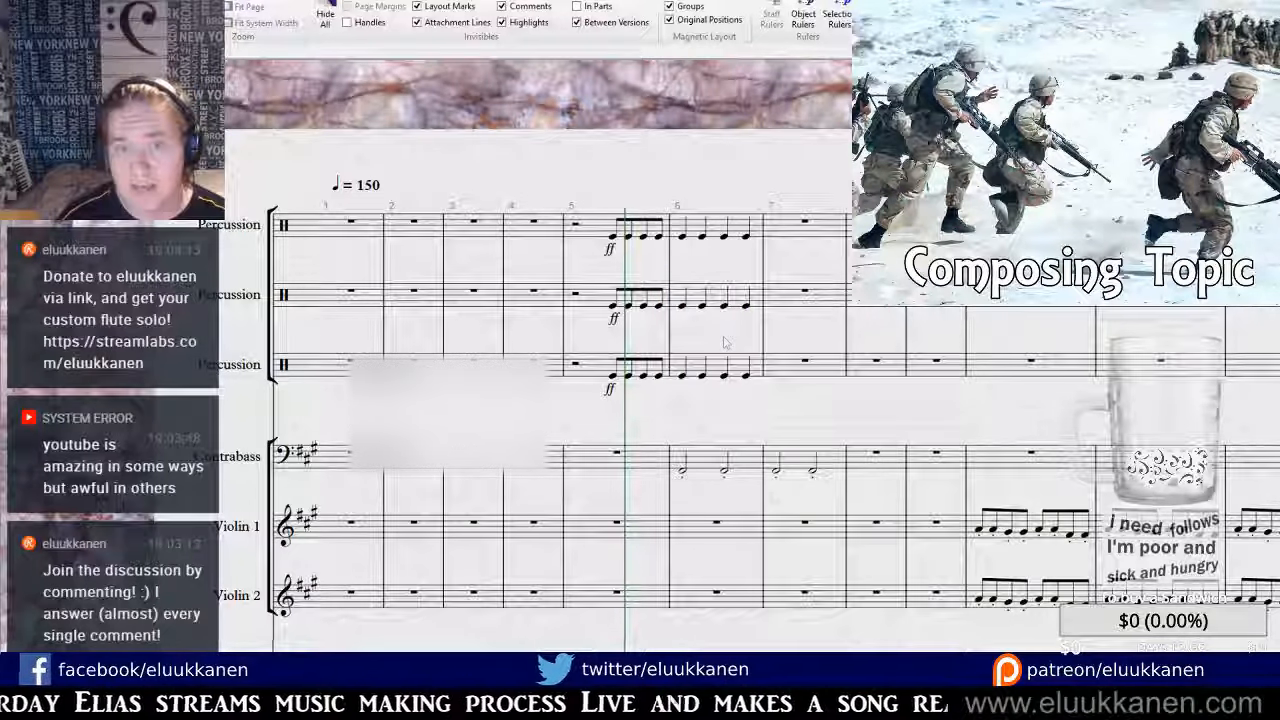
# Play back the percussion entry from the start of bar 5.
pyautogui.press('[')
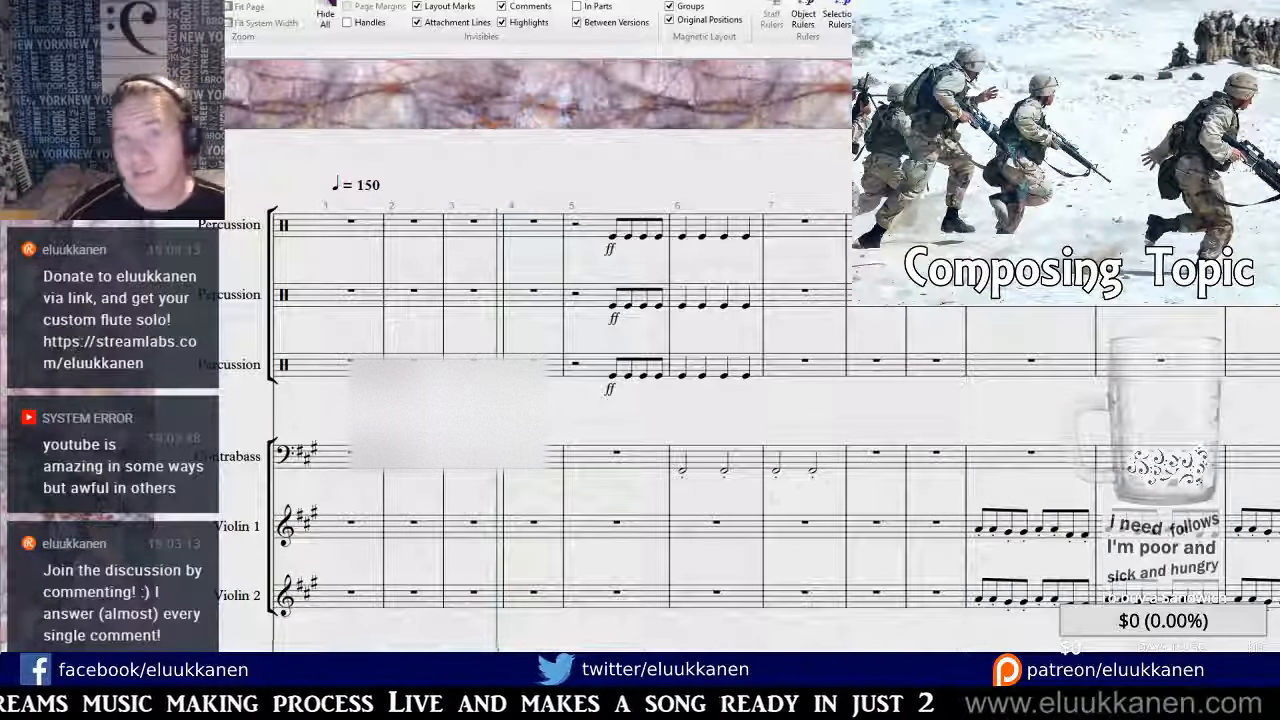
pyautogui.press(']')
pyautogui.press(']')
pyautogui.press('[')
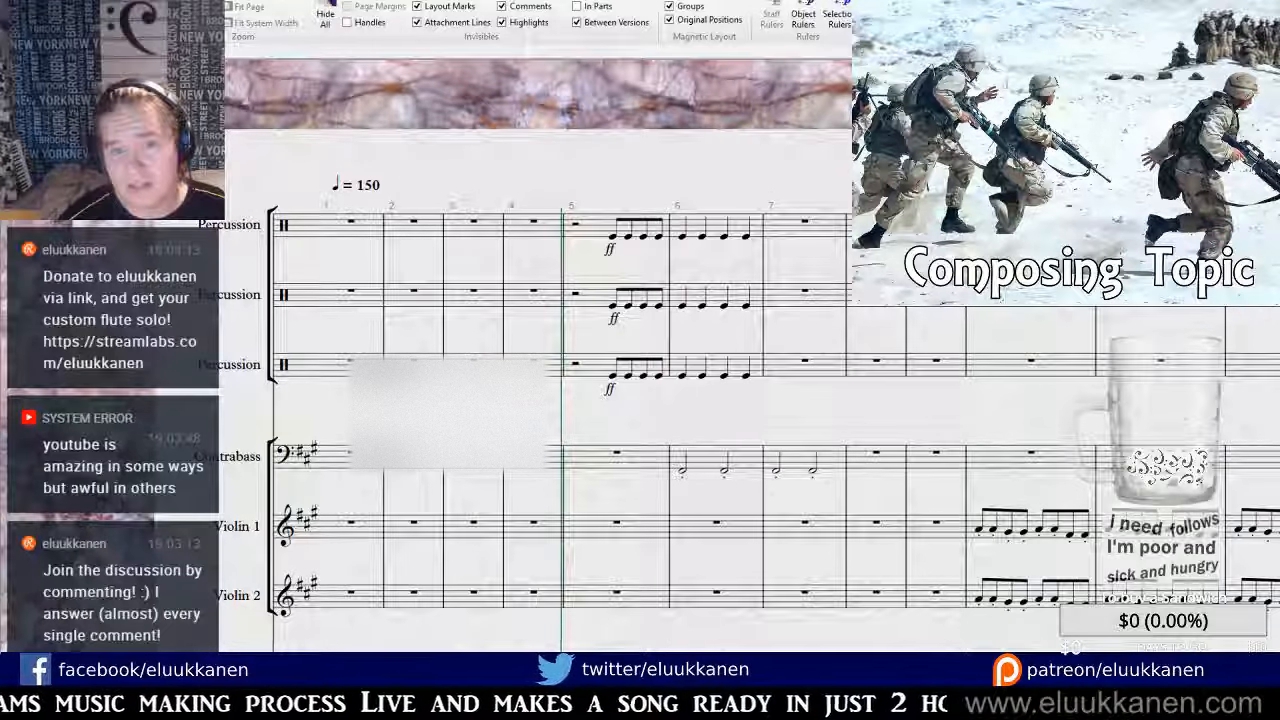
pyautogui.press('space')
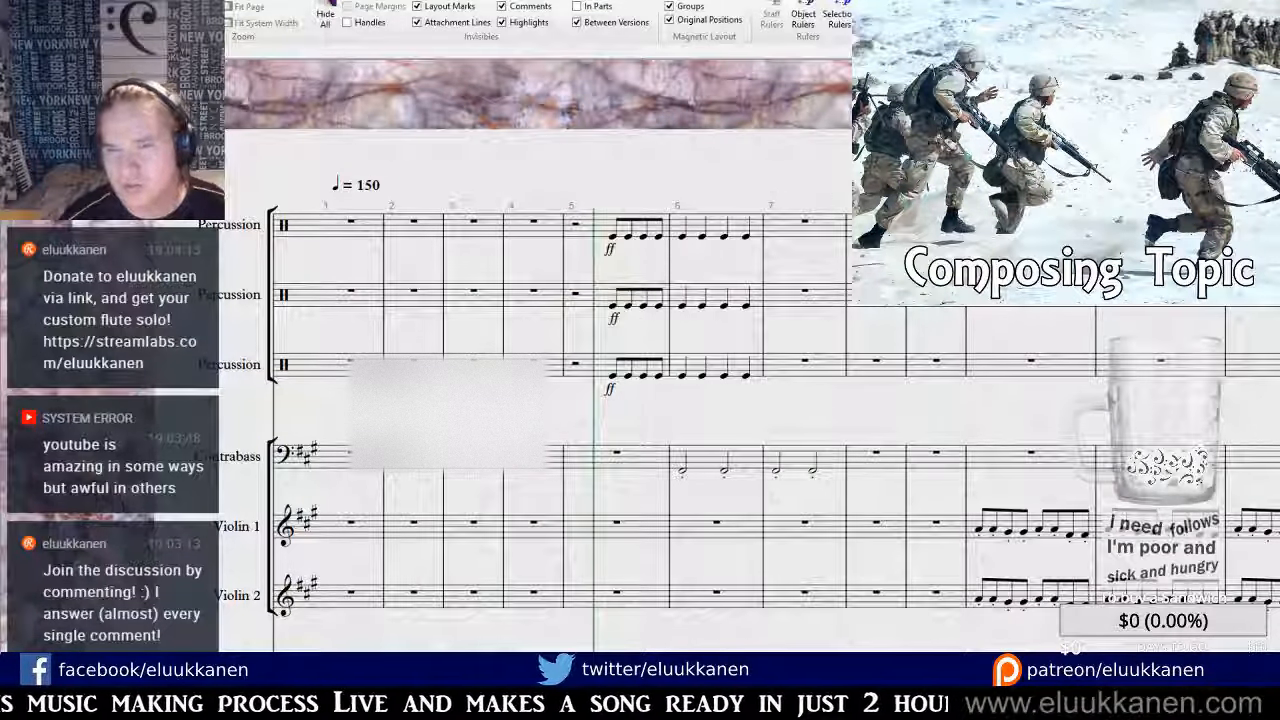
pyautogui.hotkey('ctrl', '-')
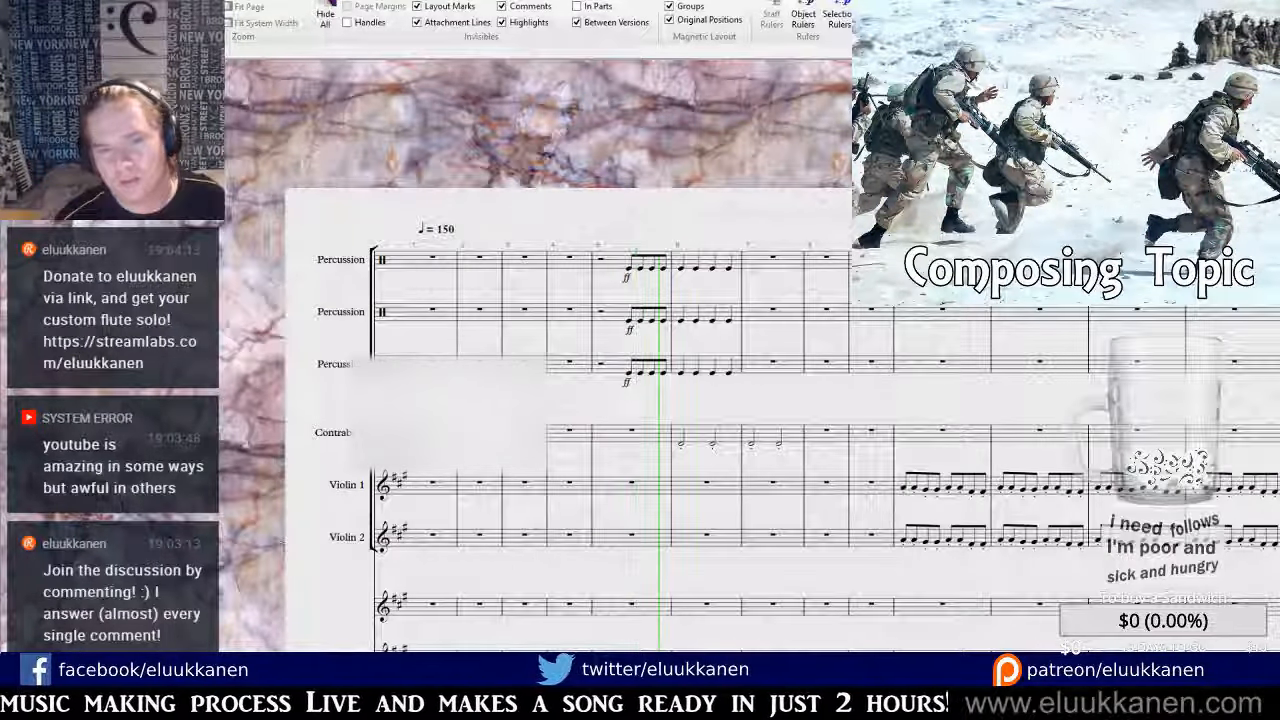
pyautogui.hotkey('ctrl', '+')
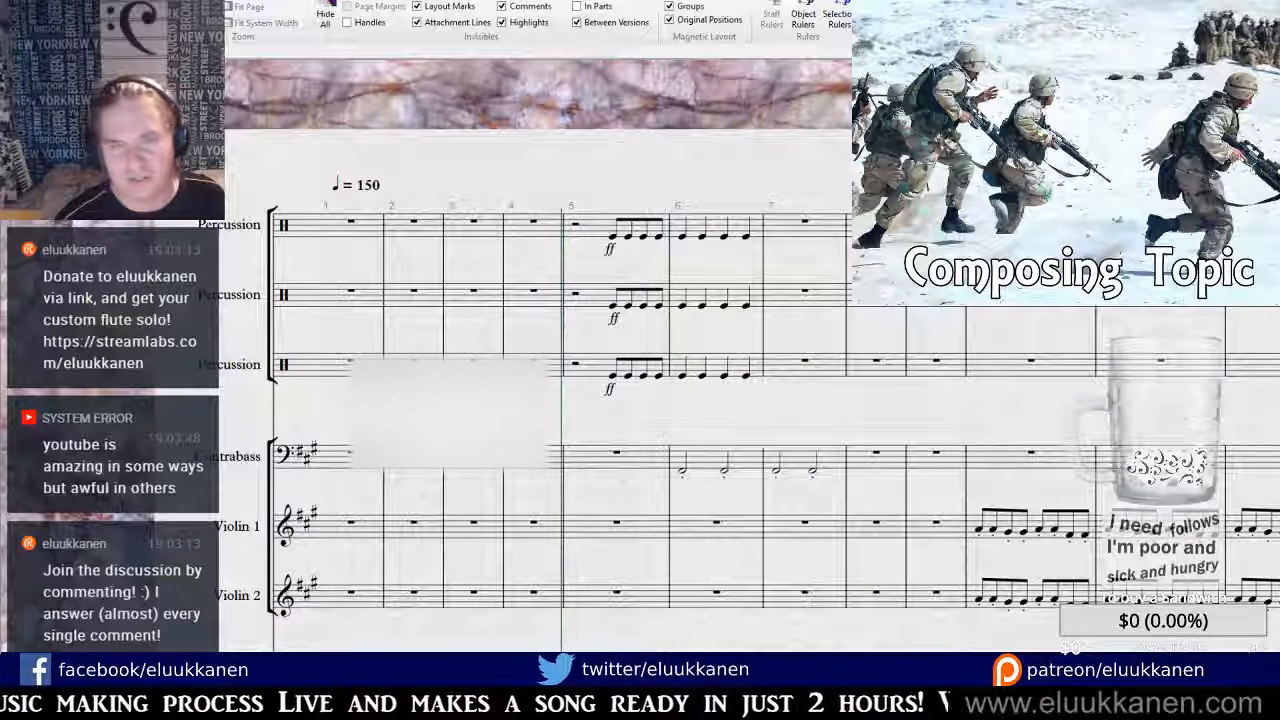
# Rewrite bar 5 of the top Percussion staff as four quarter notes in place of the half rest and eighth notes.
pyautogui.click(613, 237)
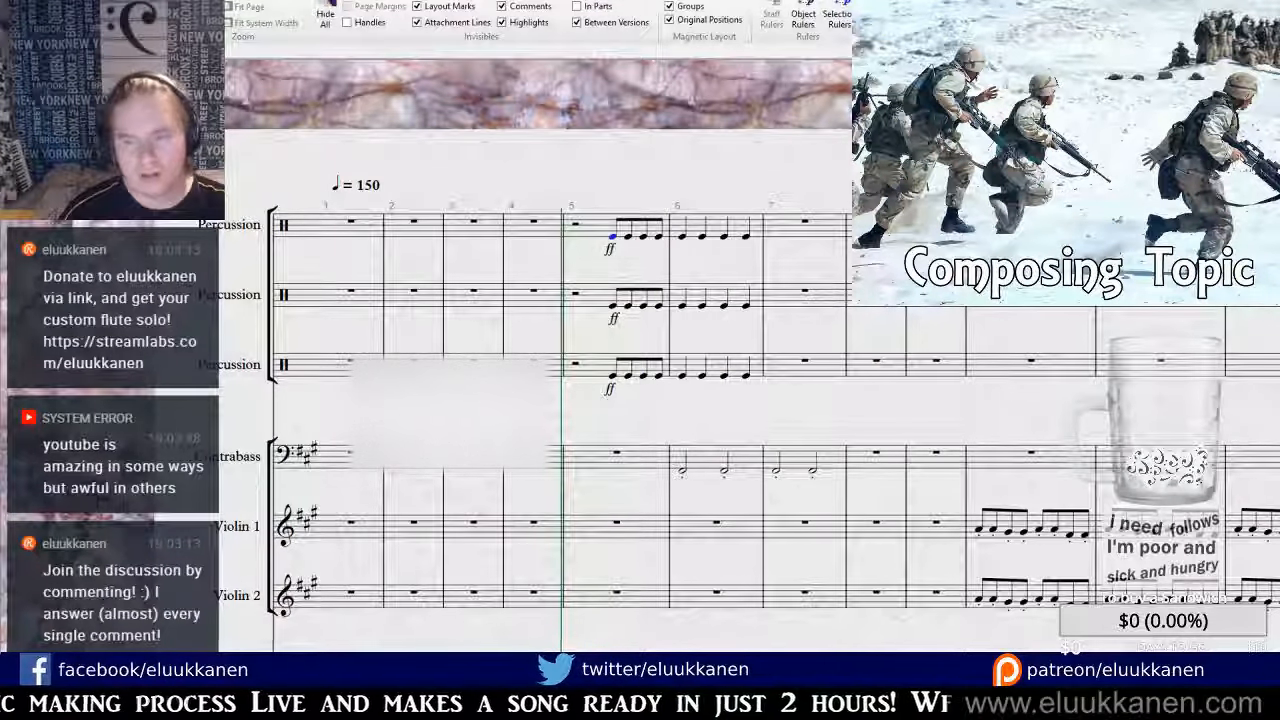
pyautogui.press('4')
pyautogui.click(645, 238)
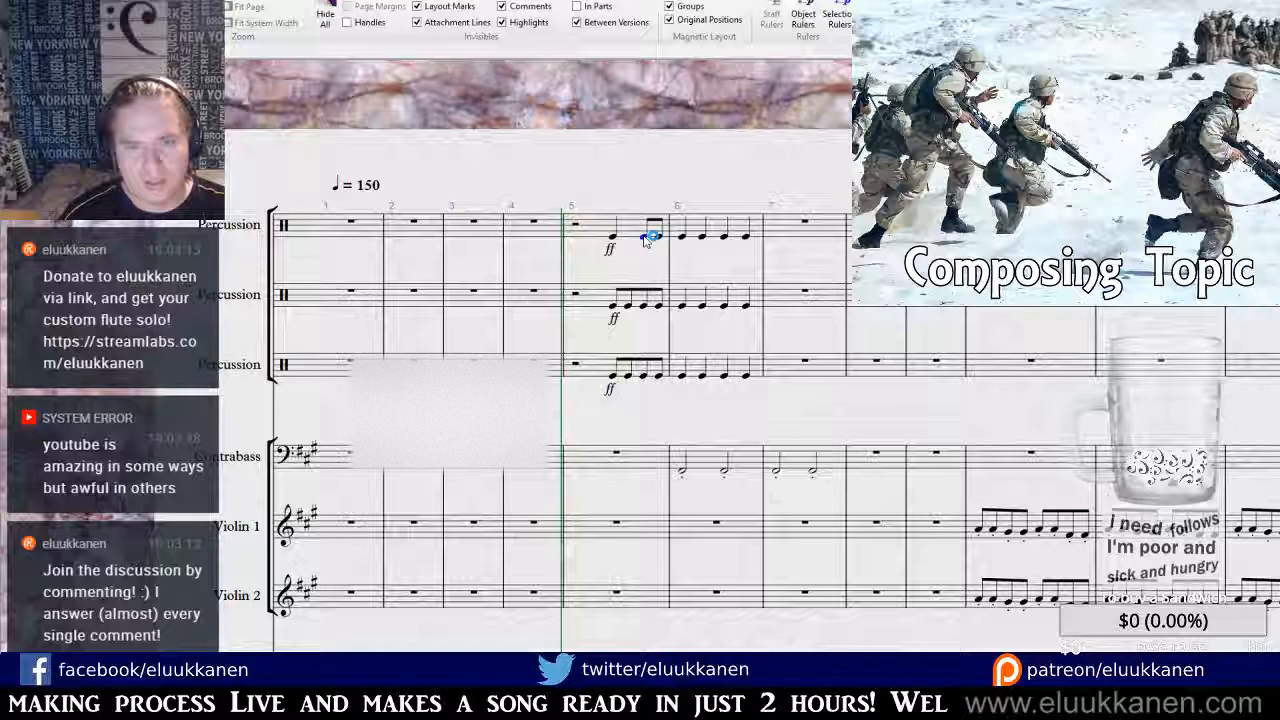
pyautogui.click(577, 227)
pyautogui.press('4')
pyautogui.press('e')
pyautogui.click(596, 227)
pyautogui.press('e')
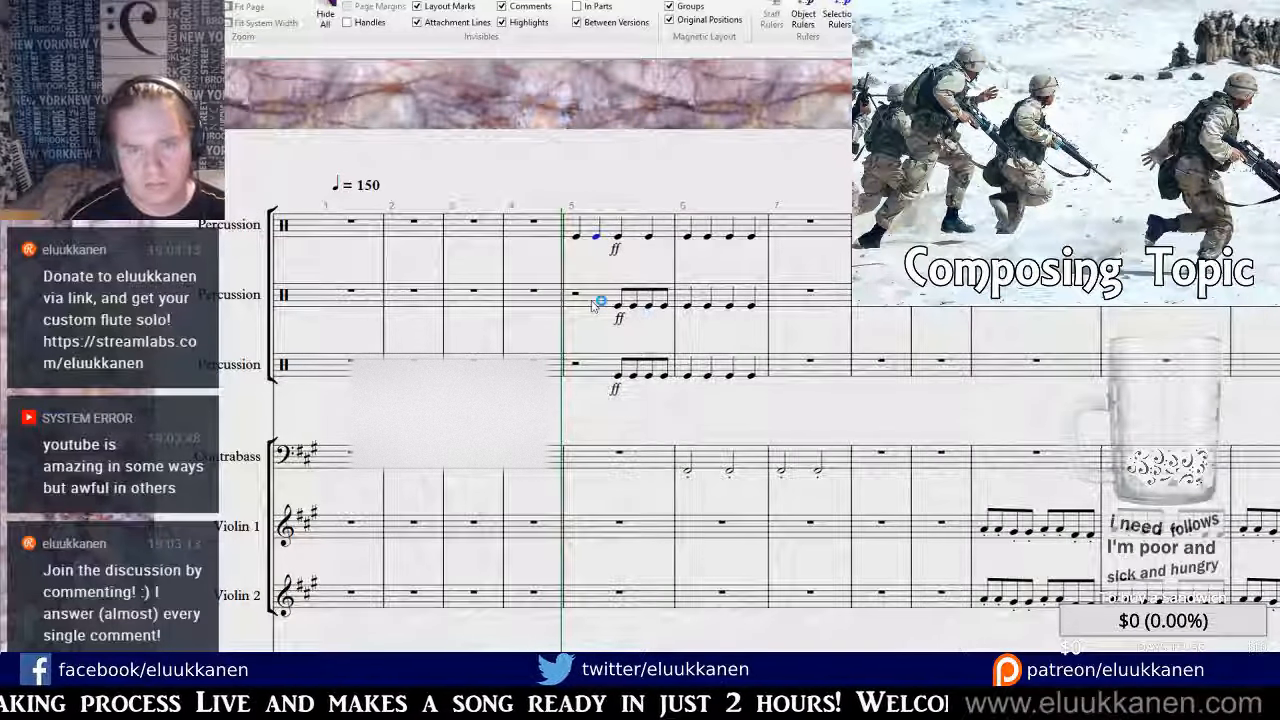
# Clear bar 5 in the middle and lowest Percussion staves.
pyautogui.click(594, 305)
pyautogui.keyDown('shift'); pyautogui.click(620, 370); pyautogui.keyUp('shift')
pyautogui.press('Delete')
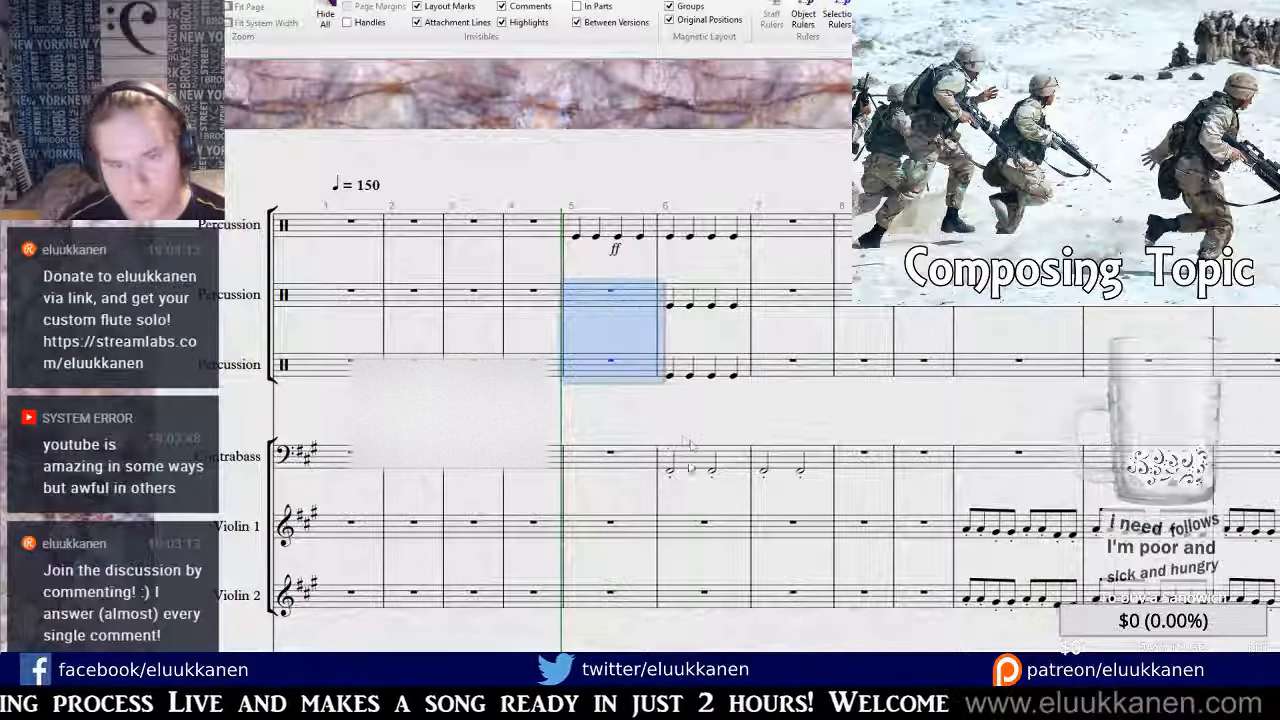
pyautogui.press('Escape')
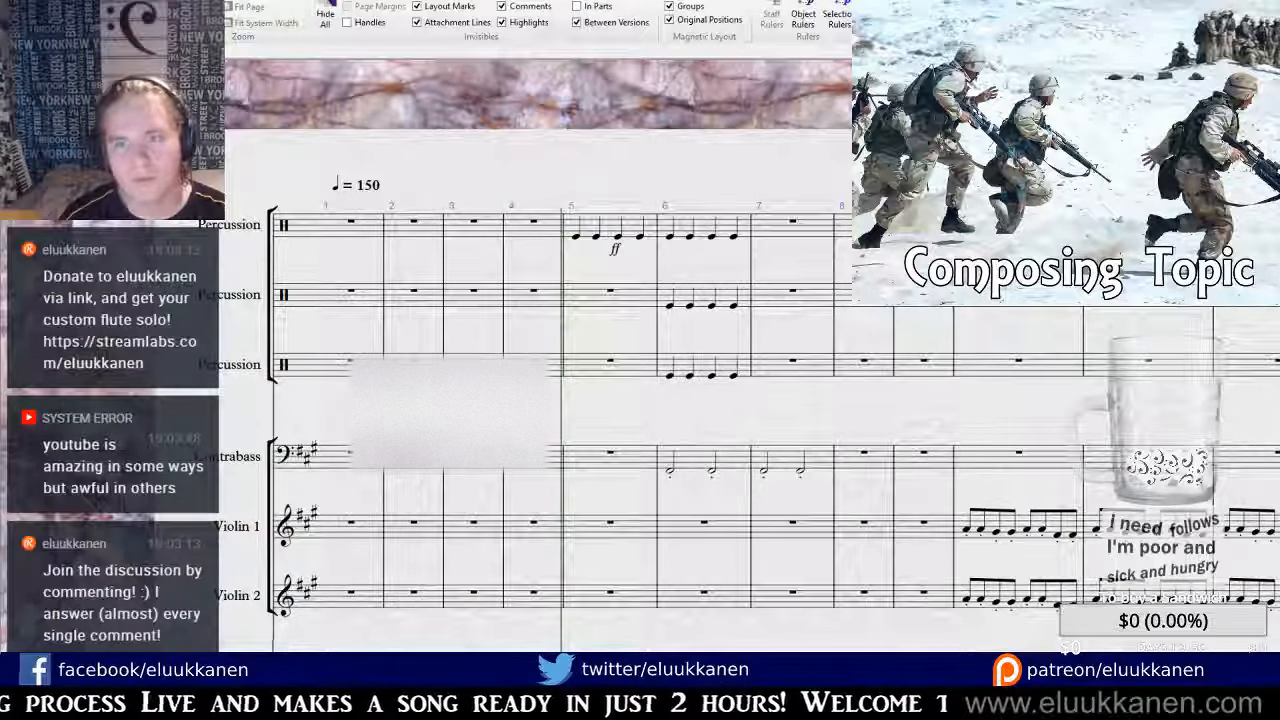
# Play back bar 5 and move the top Percussion staff's ff dynamic to the first quarter note of that bar.
pyautogui.press('space')
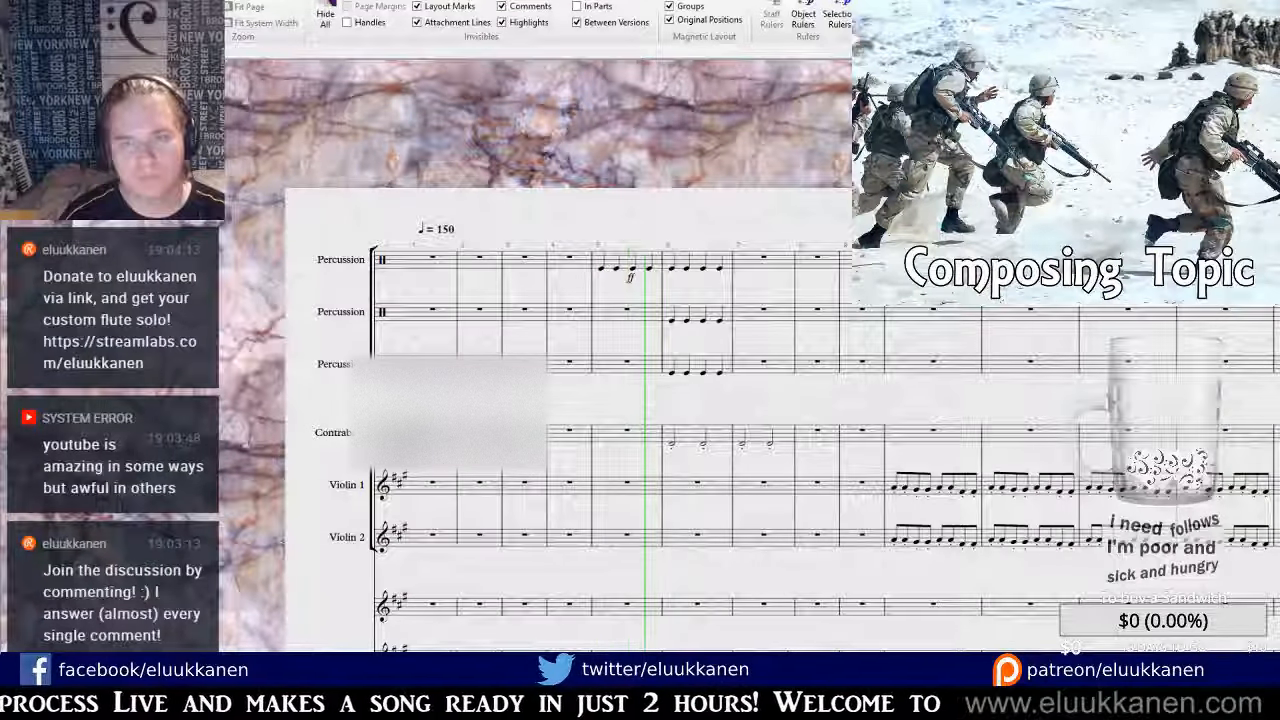
pyautogui.press('space')
pyautogui.moveTo(616, 254); pyautogui.dragTo(577, 254)
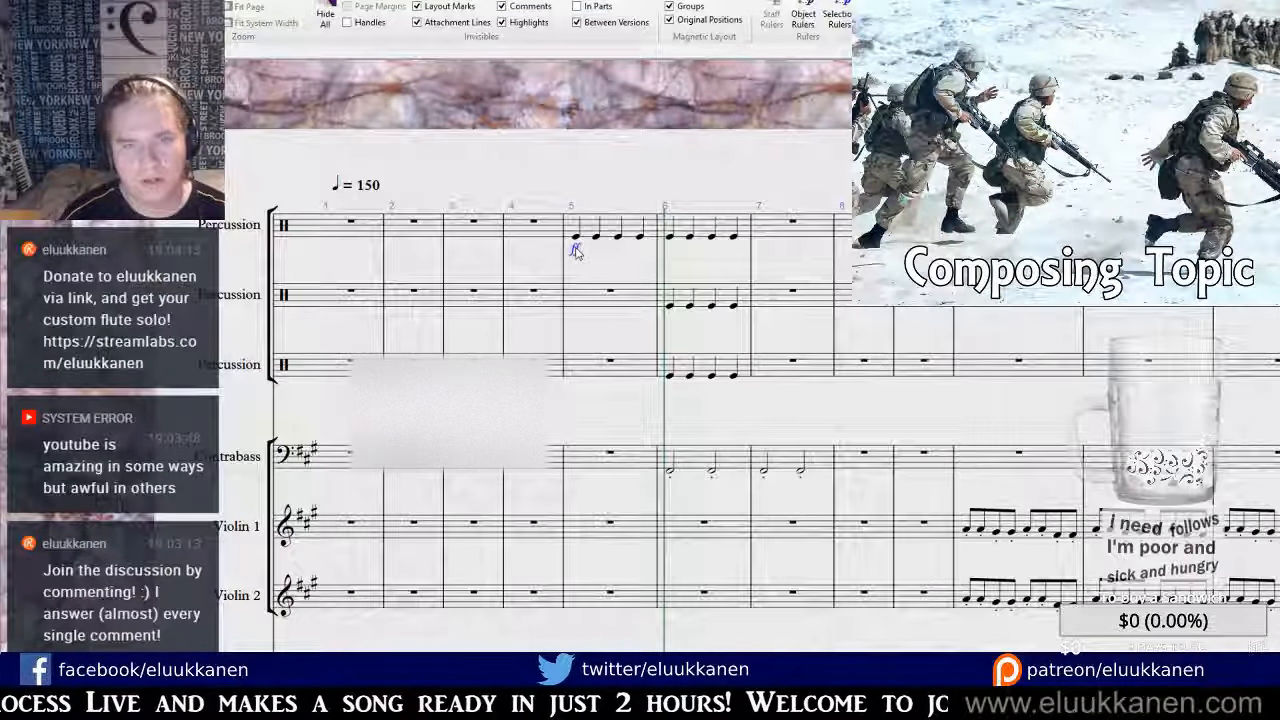
# Copy bar 5 of the top Percussion staff, including its ff dynamic, to bars 2, 3 and 4.
pyautogui.click(605, 222)
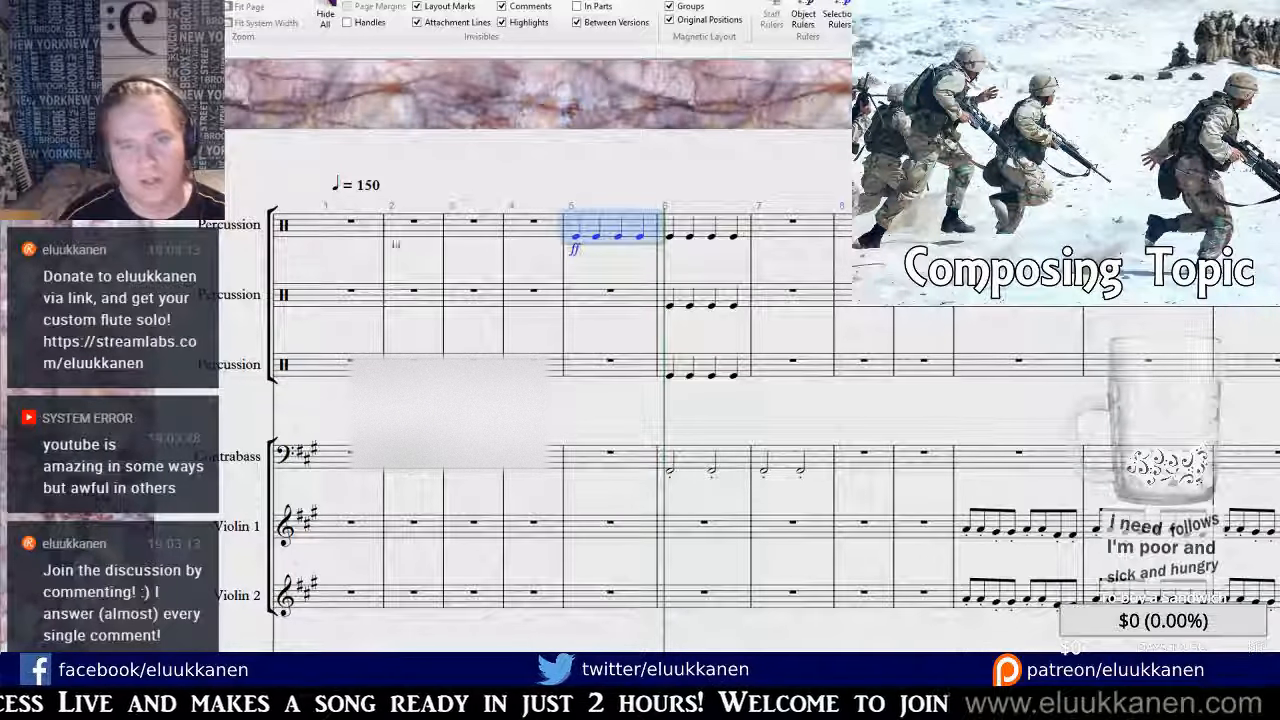
pyautogui.moveTo(507, 259); pyautogui.dragTo(686, 237)
pyautogui.click(548, 198)
pyautogui.hotkey('ctrl', 'v')
pyautogui.click(636, 200)
pyautogui.hotkey('ctrl', 'v')
pyautogui.click(713, 207)
pyautogui.hotkey('ctrl', 'v')
# Delete the ff dynamics in bars 4, 3 and 2 of the top Percussion staff, then undo the deletion in bar 2.
pyautogui.click(704, 217)
pyautogui.press('Delete')
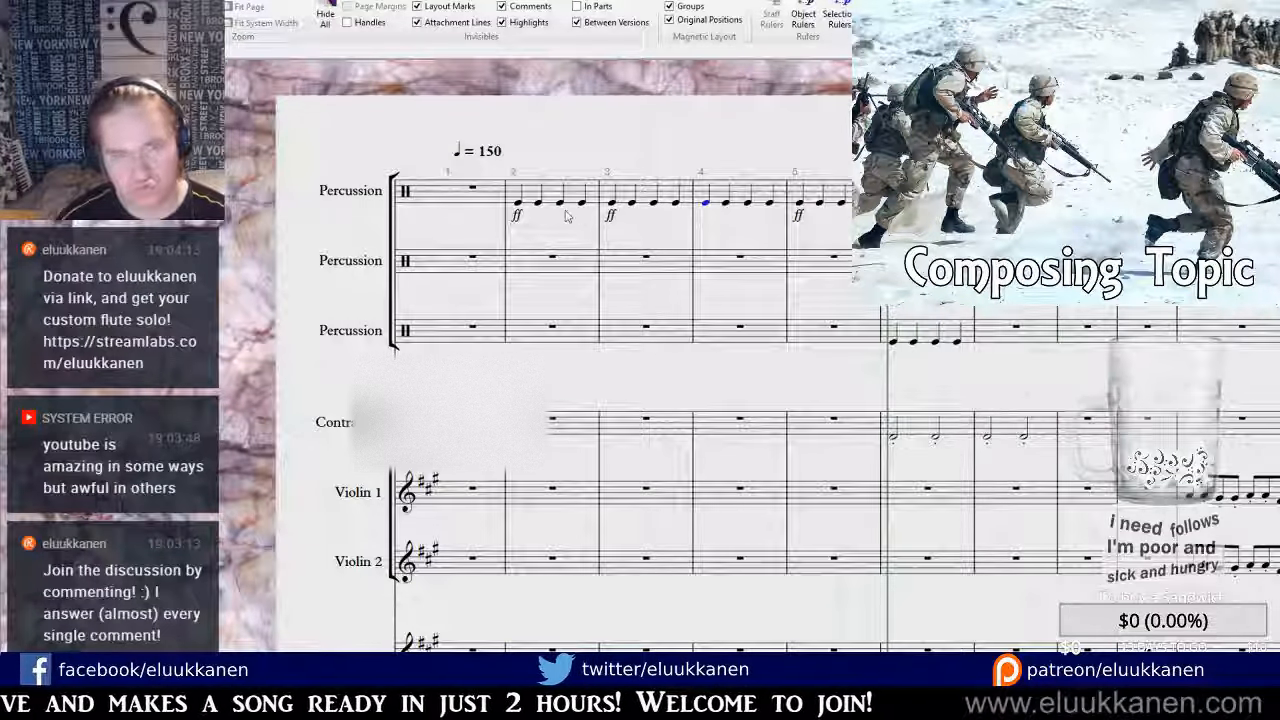
pyautogui.click(609, 215)
pyautogui.press('Delete')
pyautogui.click(516, 215)
pyautogui.press('Delete')
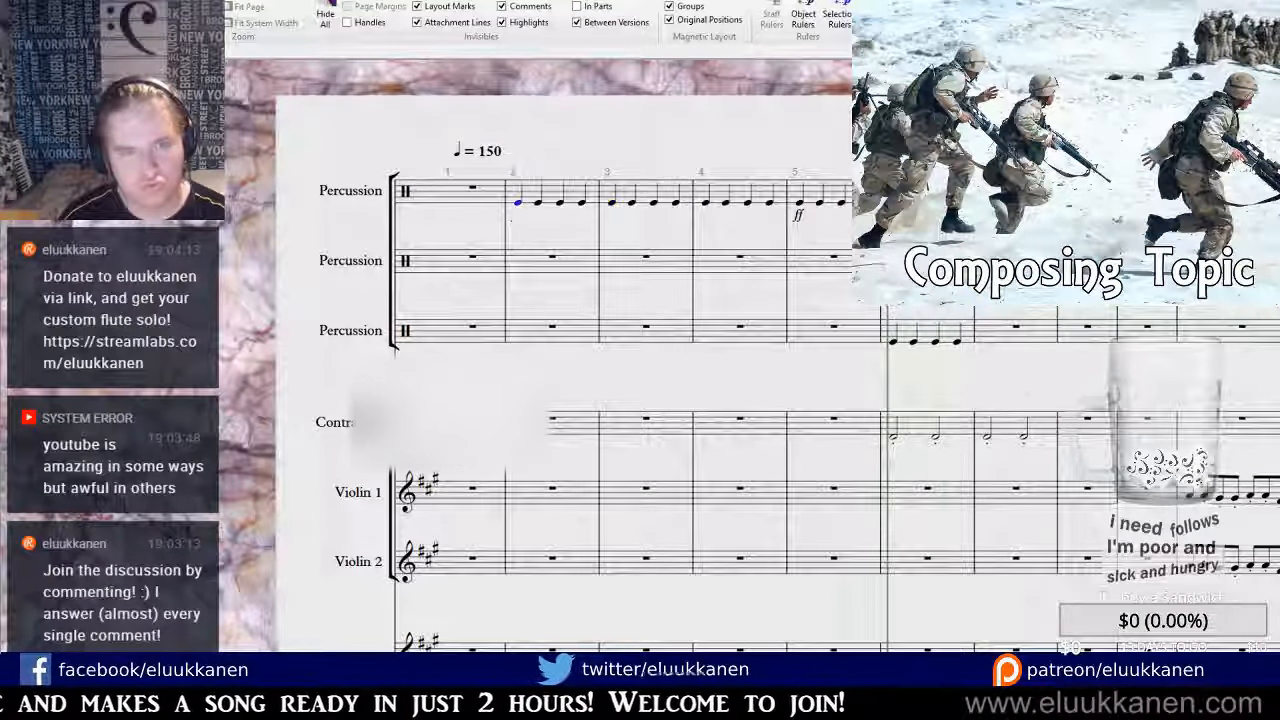
pyautogui.click(553, 154)
pyautogui.hotkey('ctrl', 'z')
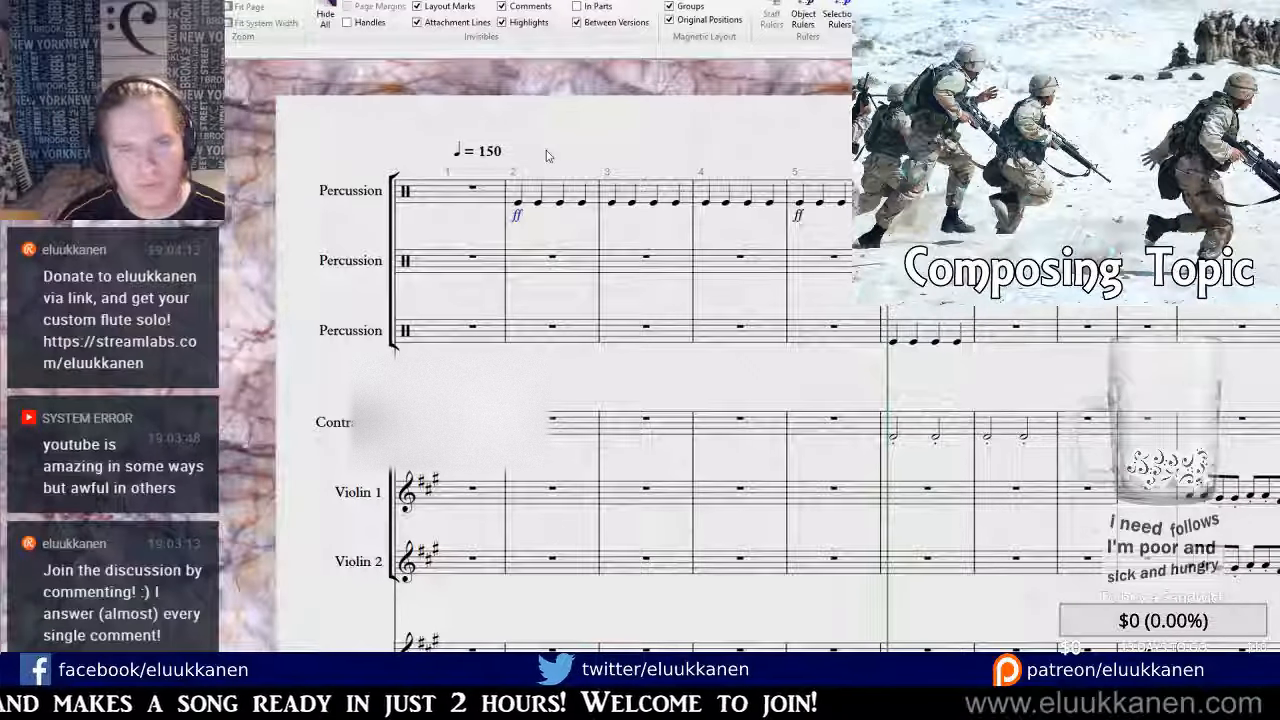
# Insert four empty bars between bar 1 and the first quarter-note bar of the top Percussion staff.
pyautogui.click(513, 212)
pyautogui.hotkey('ctrl', 'shift', 'b')
pyautogui.hotkey('ctrl', 'shift', 'b')
pyautogui.hotkey('ctrl', 'shift', 'b')
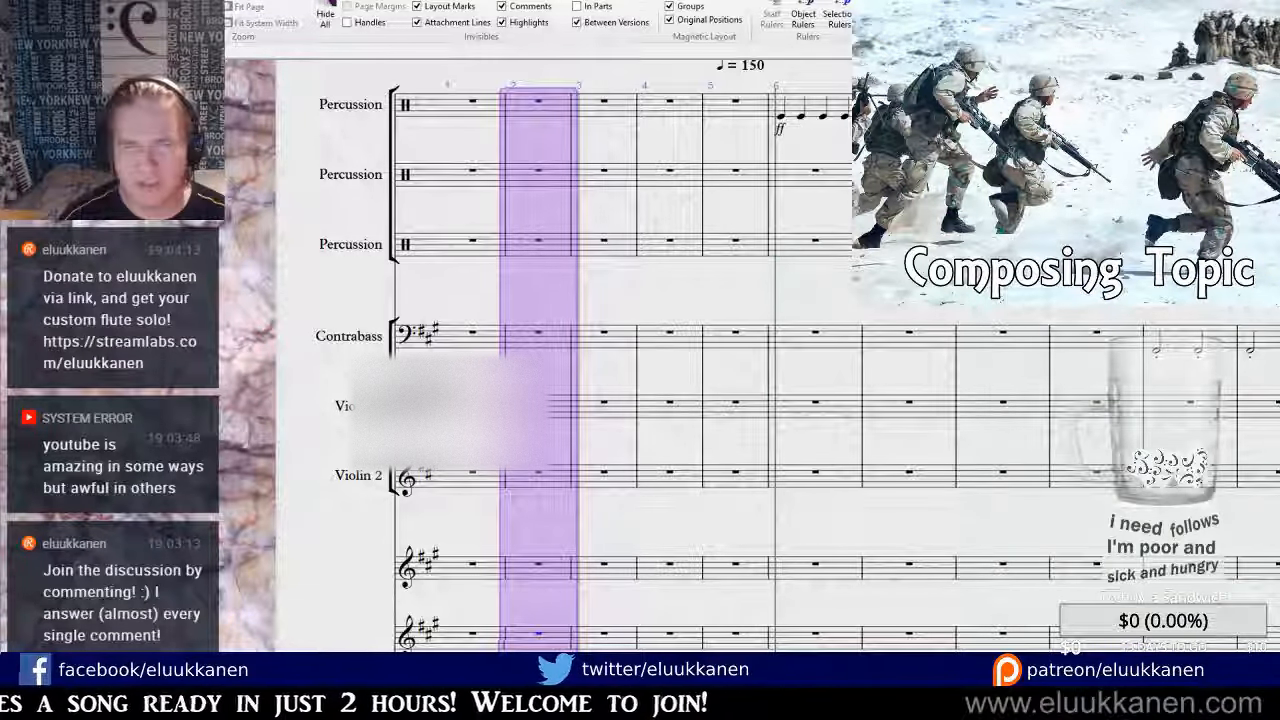
# Copy the three quarter-note bars starting at bar 6 of the top Percussion staff to bars 2 to 4.
pyautogui.moveTo(644, 313); pyautogui.dragTo(648, 439)
pyautogui.click(838, 229)
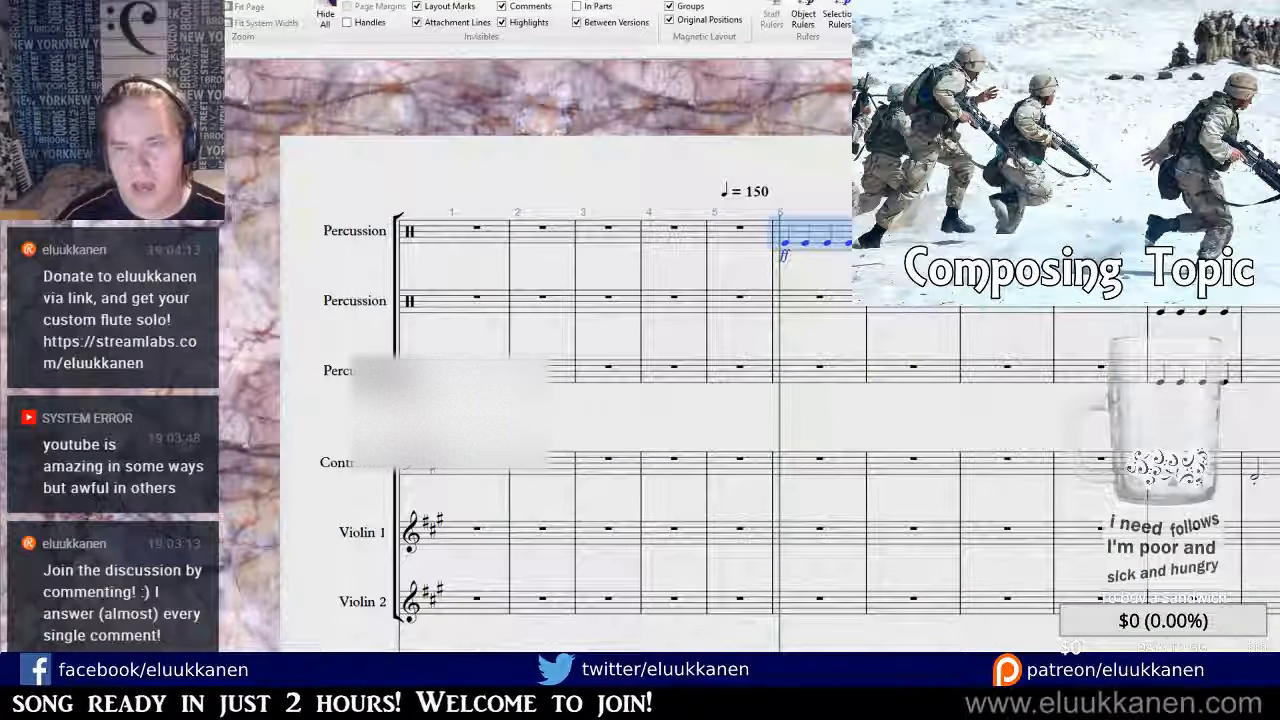
pyautogui.click(532, 238)
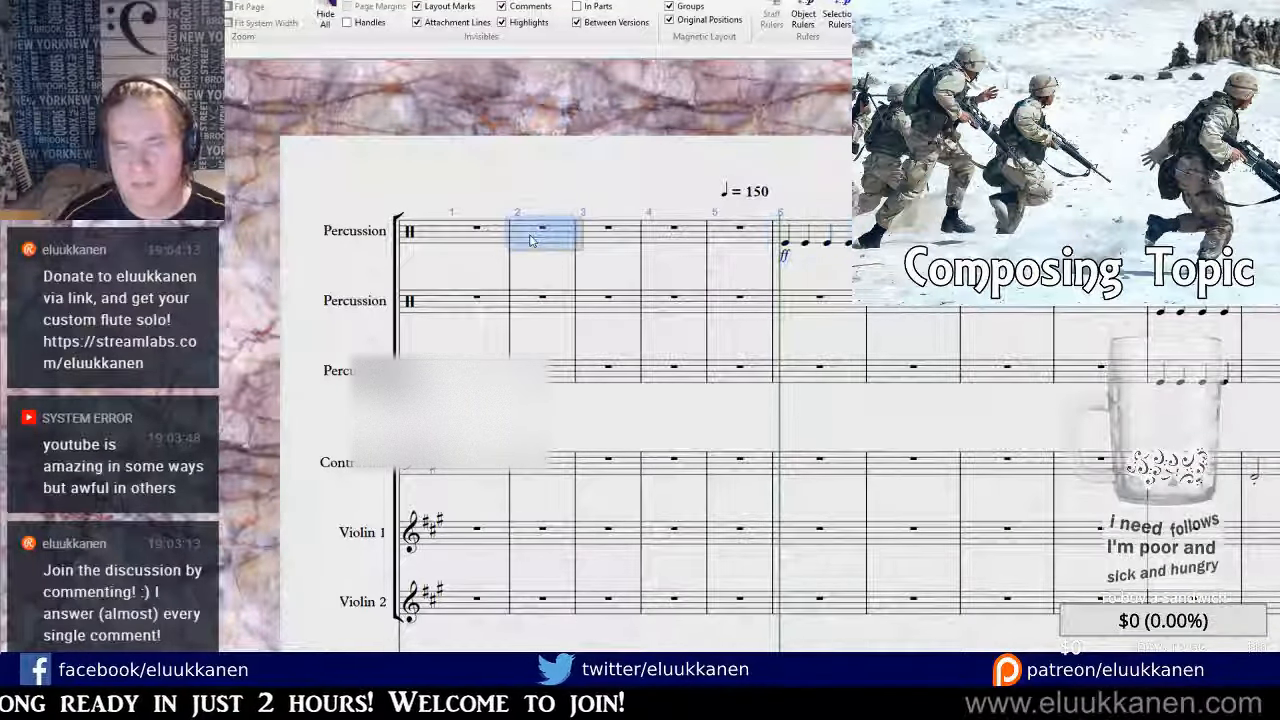
pyautogui.hotkey('ctrl', 'v')
pyautogui.press('Escape')
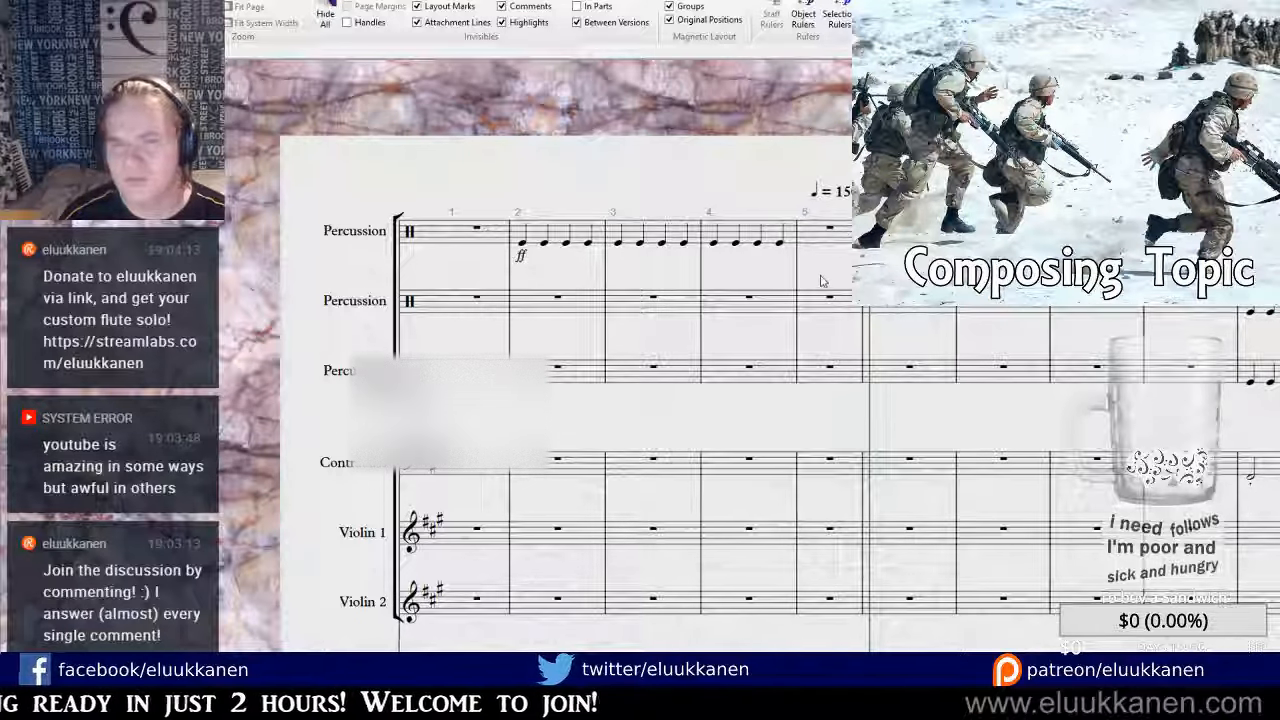
# Copy bar 6 of the top Percussion staff with its ff dynamic to the empty bar 5.
pyautogui.moveTo(820, 281); pyautogui.dragTo(712, 310)
pyautogui.click(772, 268)
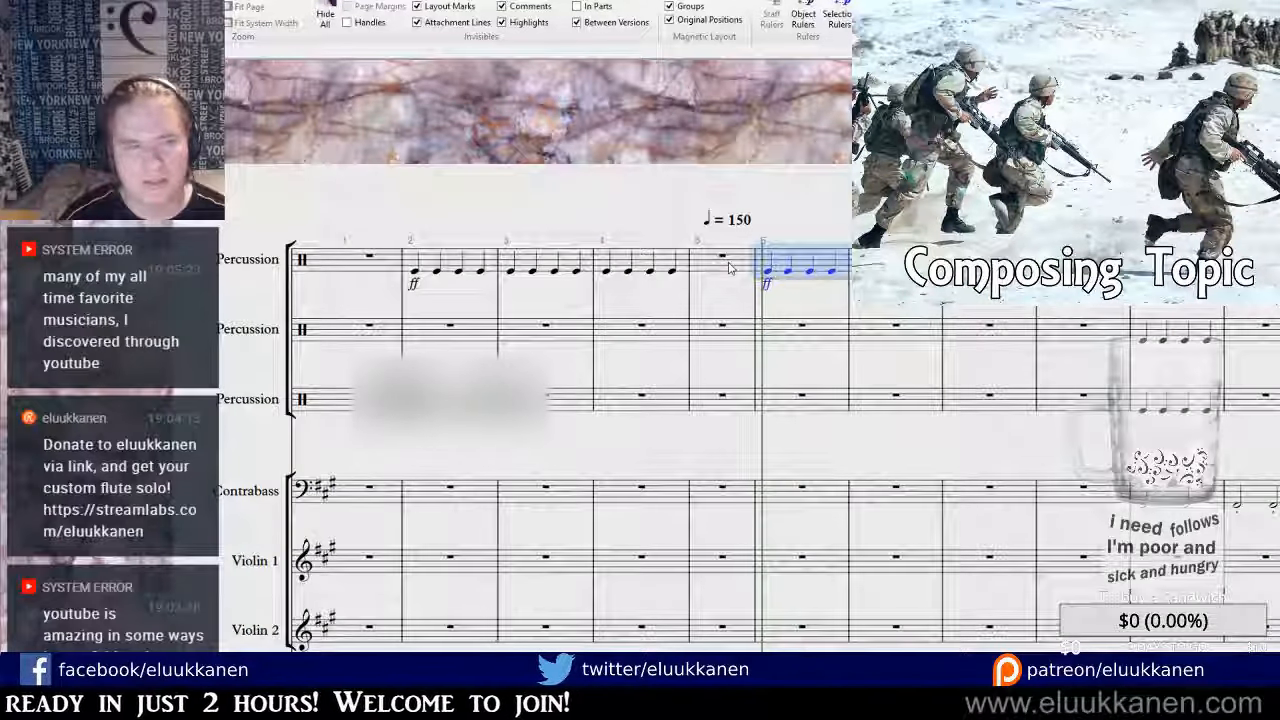
pyautogui.click(729, 267)
pyautogui.hotkey('ctrl', 'v')
# Play back the extended percussion opening from bar 1 and stop in bar 3.
pyautogui.moveTo(605, 203); pyautogui.dragTo(674, 85)
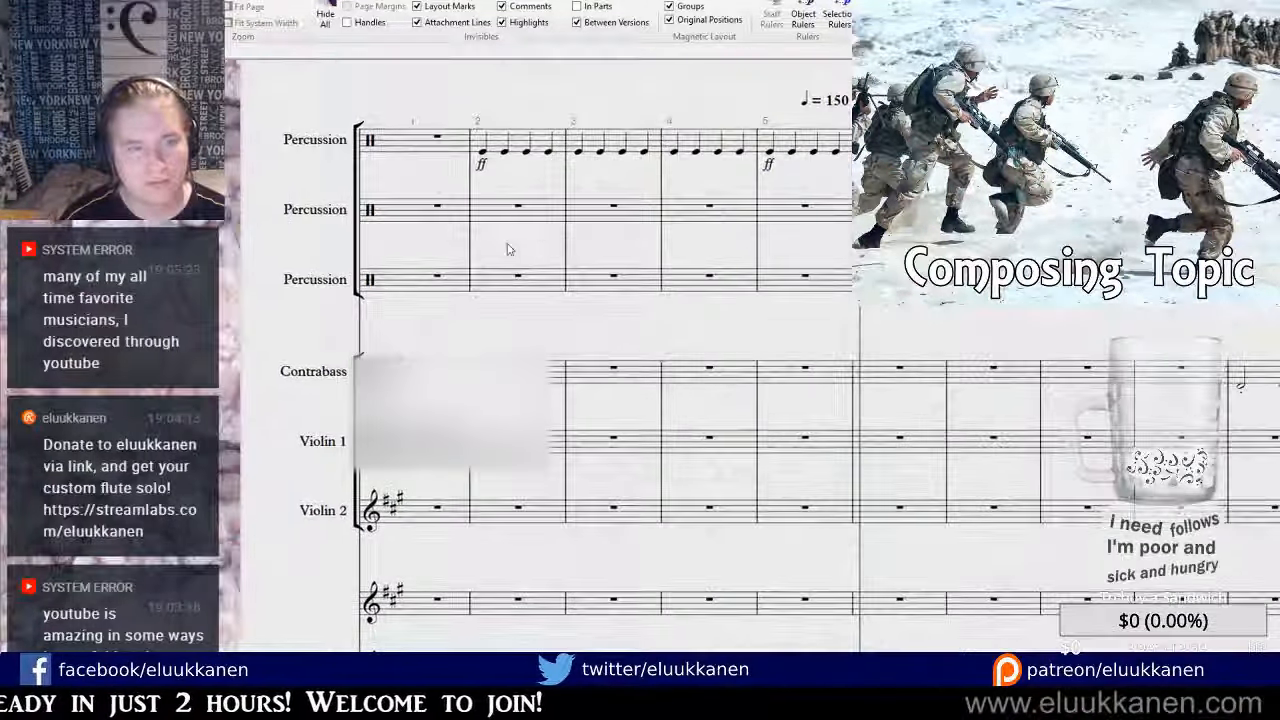
pyautogui.moveTo(469, 303); pyautogui.dragTo(652, 2)
pyautogui.moveTo(726, 283); pyautogui.dragTo(669, 94)
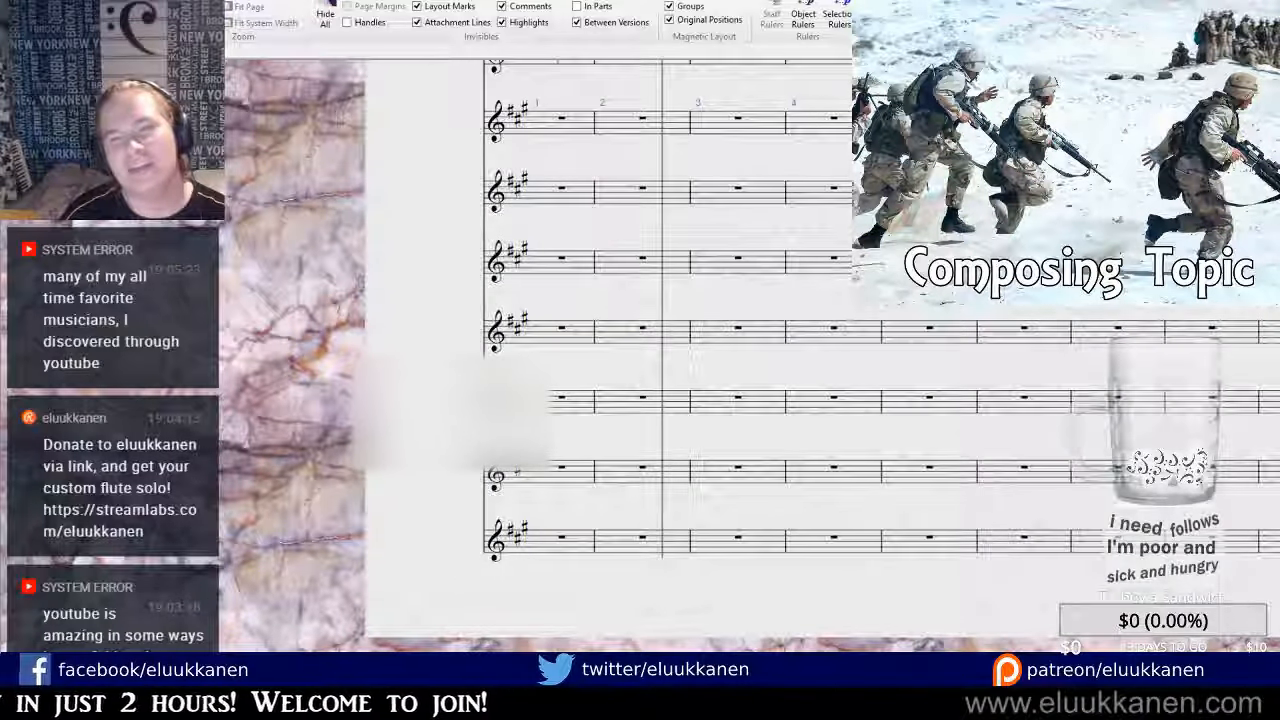
pyautogui.press('[')
pyautogui.press('space')
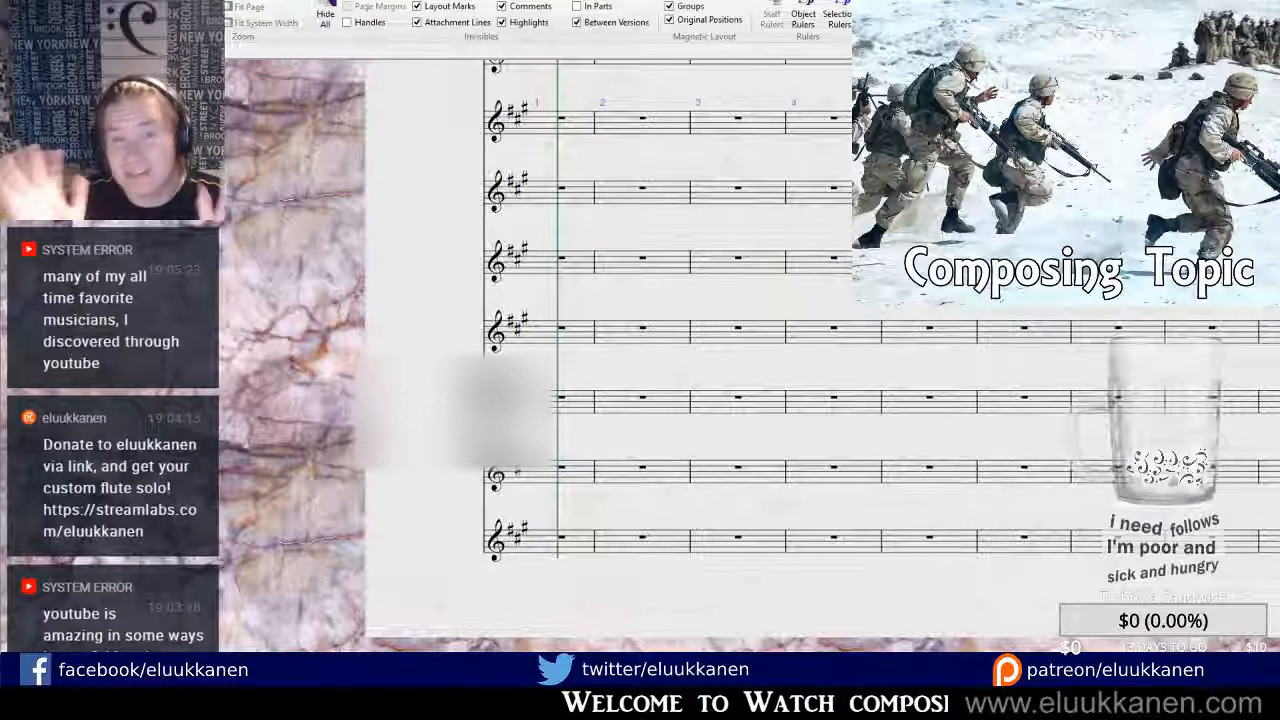
pyautogui.moveTo(816, 106); pyautogui.dragTo(674, 125)
pyautogui.moveTo(648, 372); pyautogui.dragTo(602, 98)
pyautogui.moveTo(518, 402); pyautogui.dragTo(516, 522)
pyautogui.hotkey('ctrl', '-')
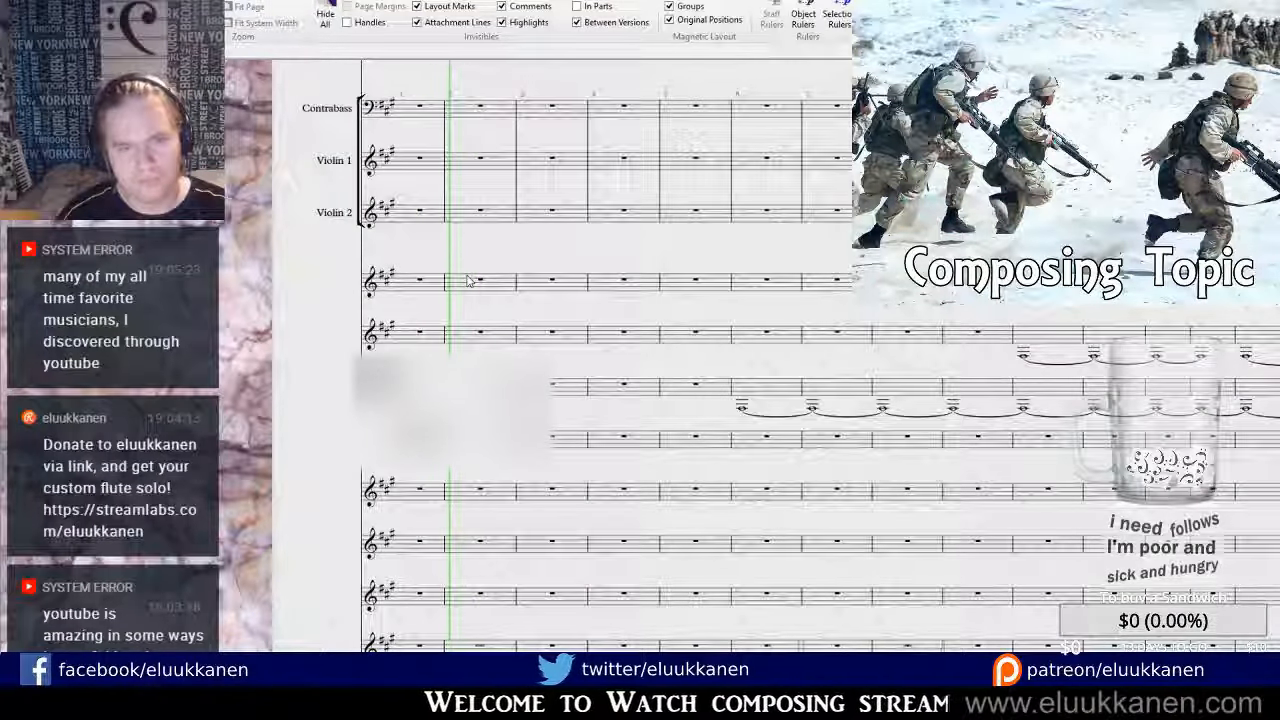
pyautogui.moveTo(557, 260); pyautogui.dragTo(572, 552)
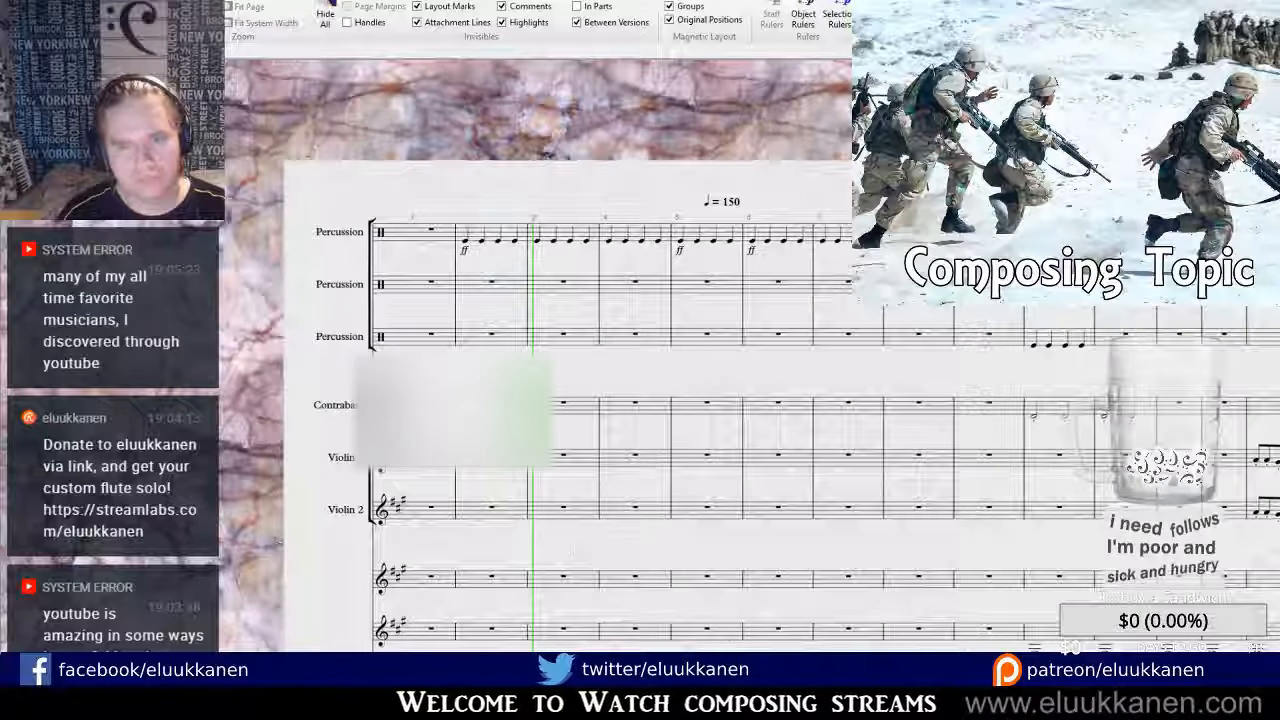
pyautogui.hotkey('ctrl', '+')
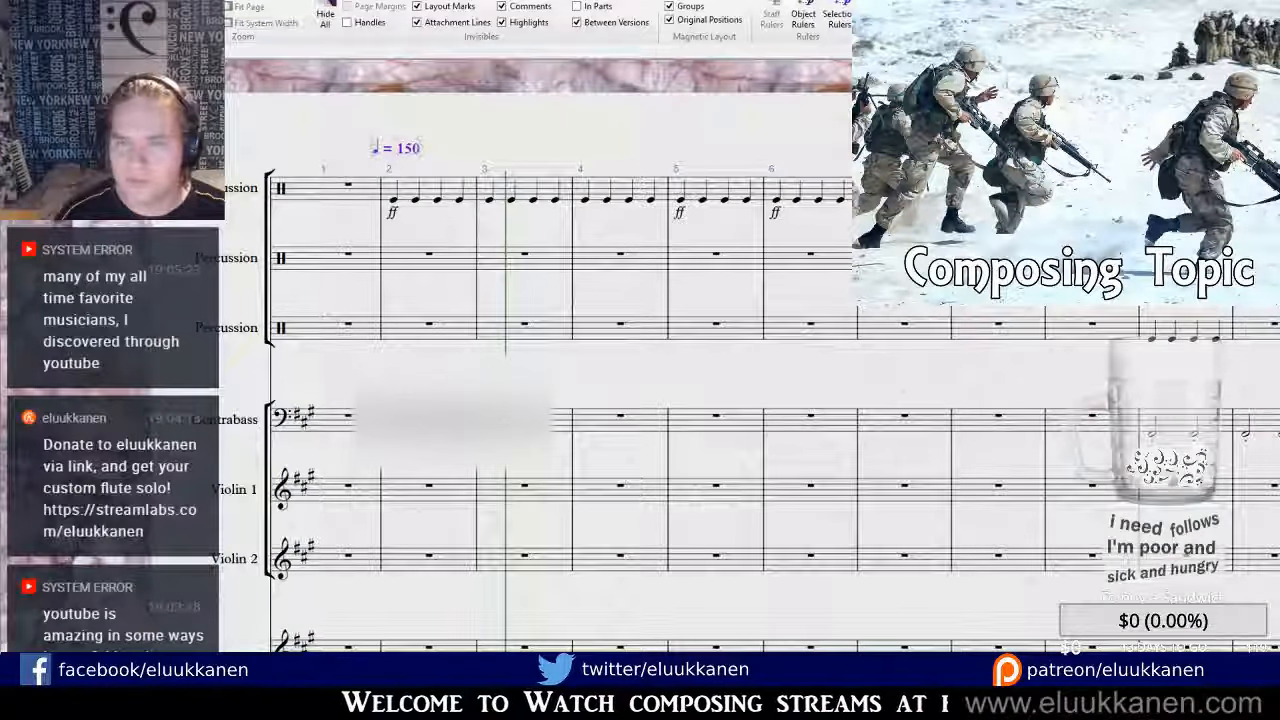
# Play back the score from the percussion opening through the Contrabass entry and stop in bar 12.
pyautogui.press('p')
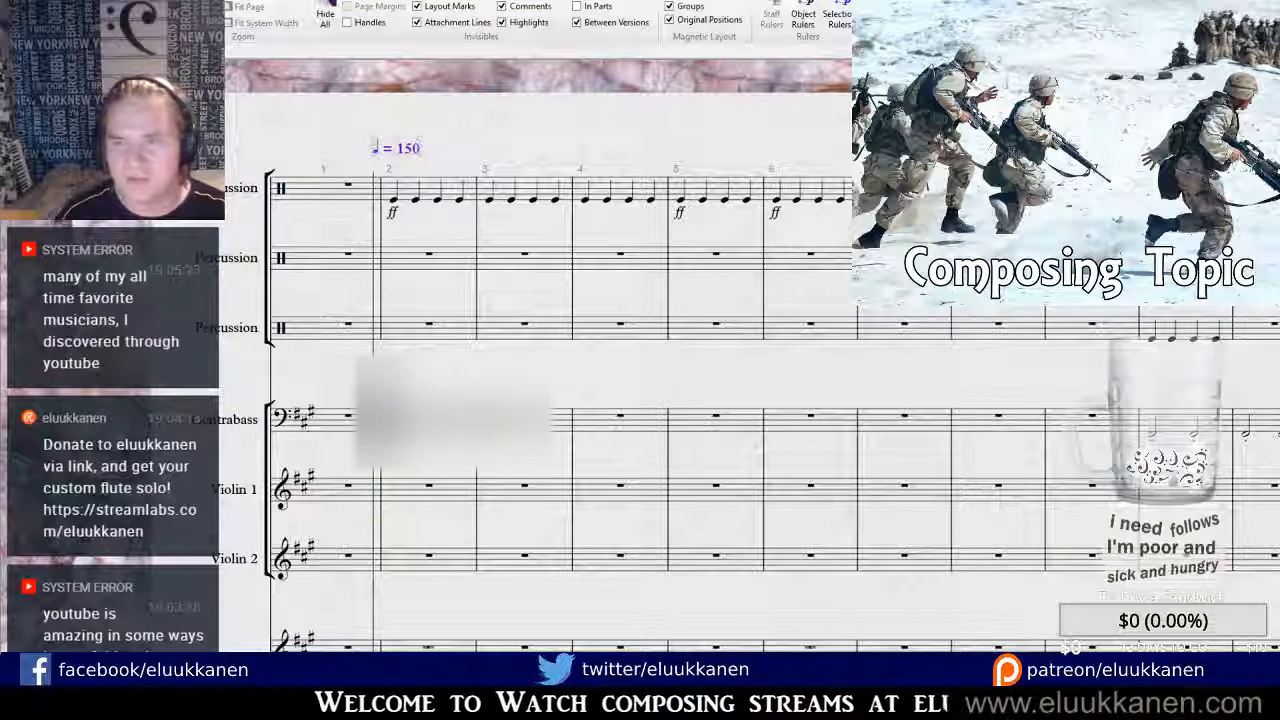
pyautogui.hotkey('ctrl', '-')
pyautogui.moveTo(776, 285); pyautogui.dragTo(547, 300)
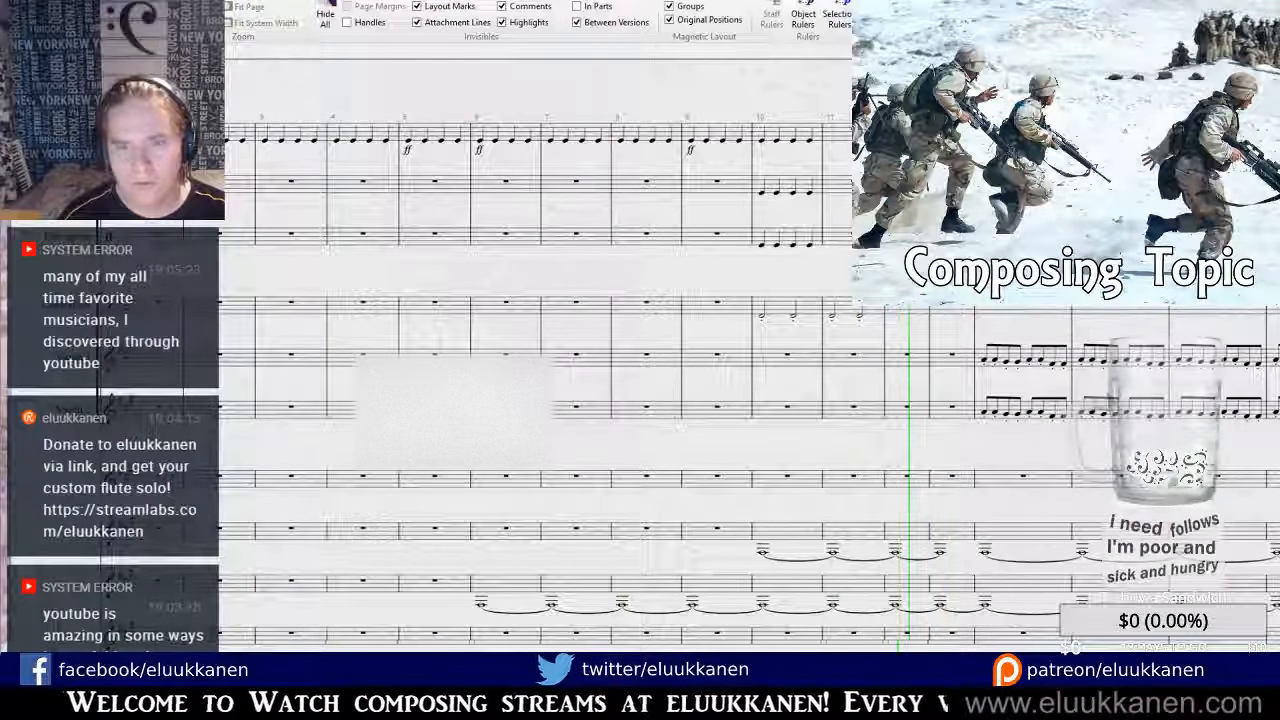
pyautogui.press('space')
# Repeat the Contrabass half notes of bars 10 and 11 into bars 12 and 13.
pyautogui.click(1072, 383)
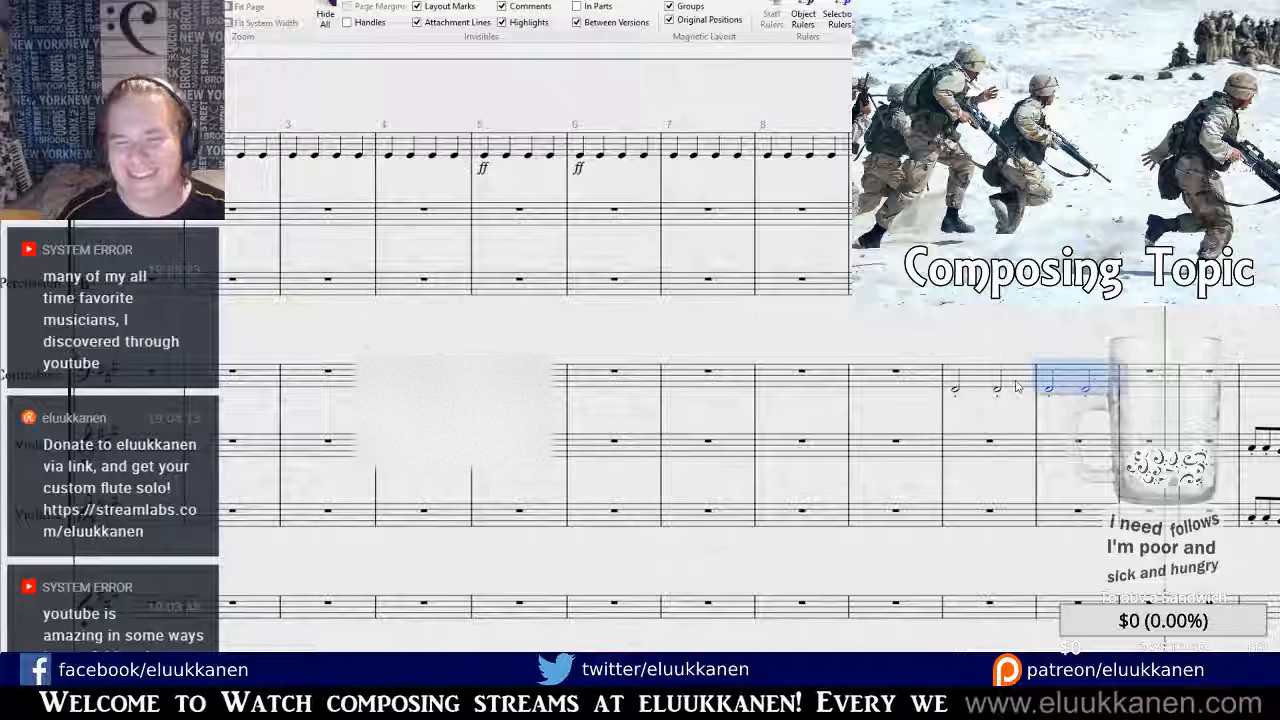
pyautogui.keyDown('shift'); pyautogui.click(965, 380); pyautogui.keyUp('shift')
pyautogui.press('r')
# Add an ff dynamic to the Contrabass part and position it under the first half note of bar 10.
pyautogui.click(997, 392)
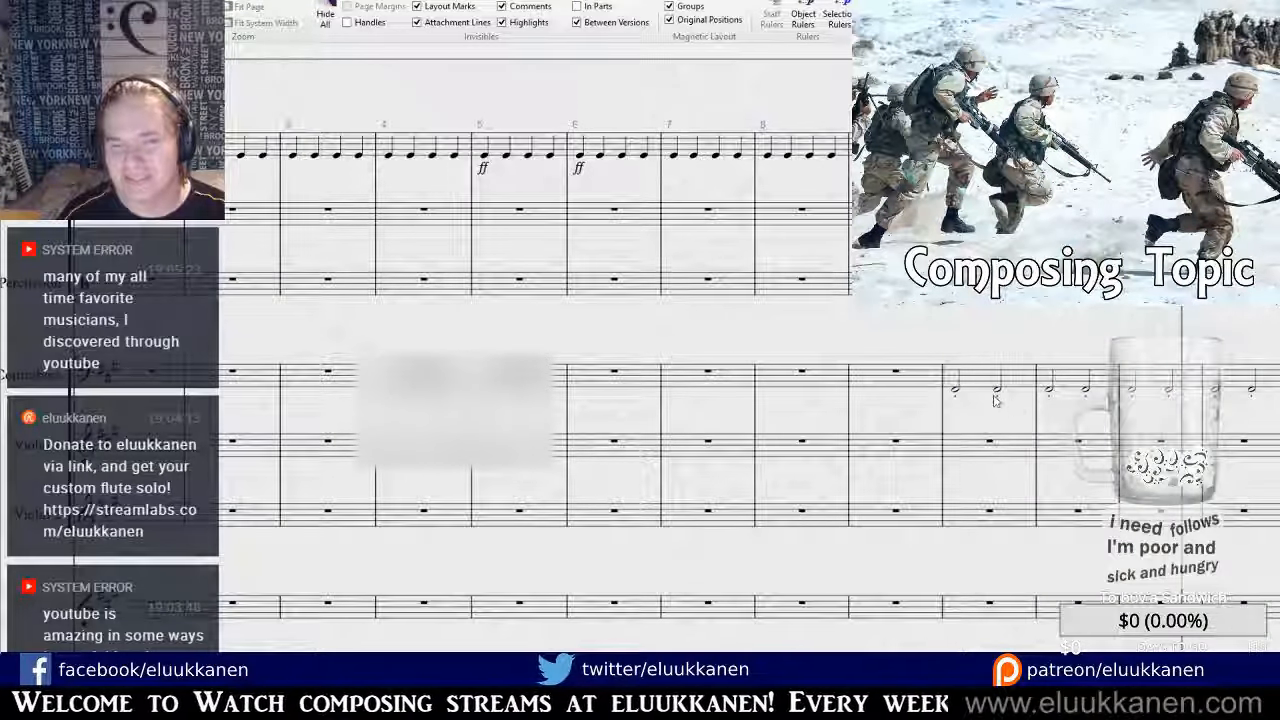
pyautogui.moveTo(984, 424); pyautogui.dragTo(803, 446)
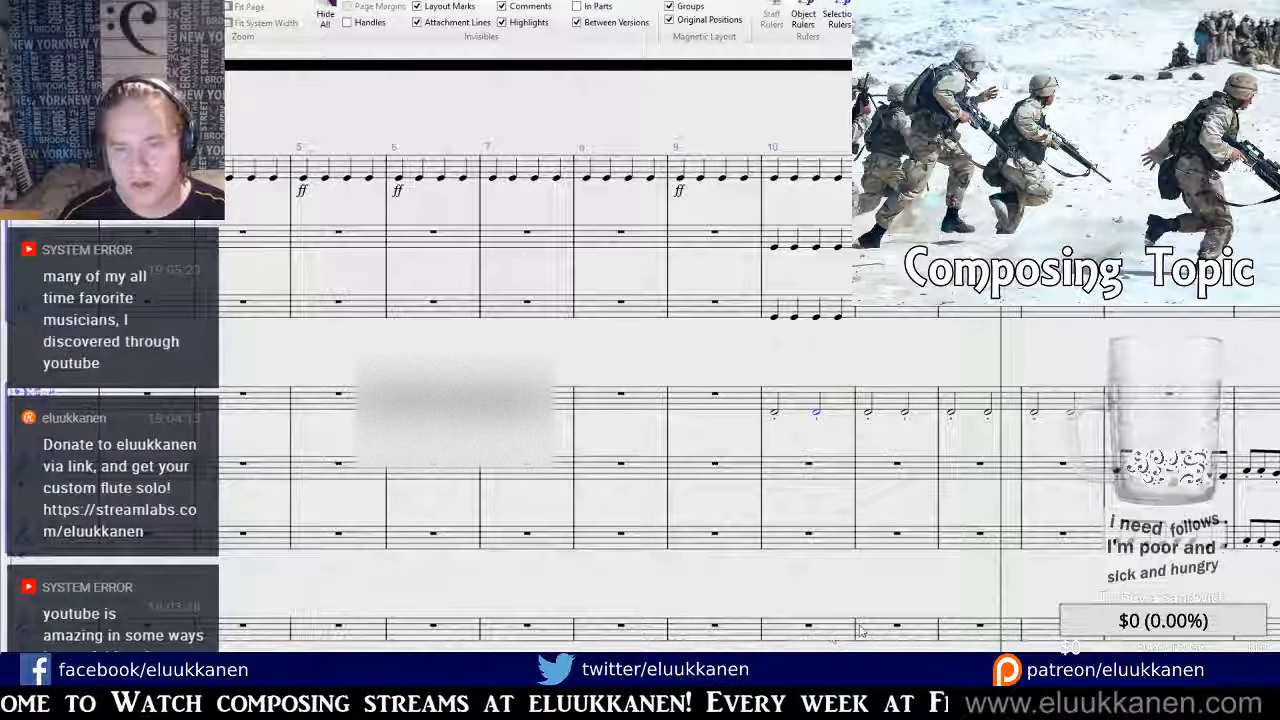
pyautogui.click(990, 487)
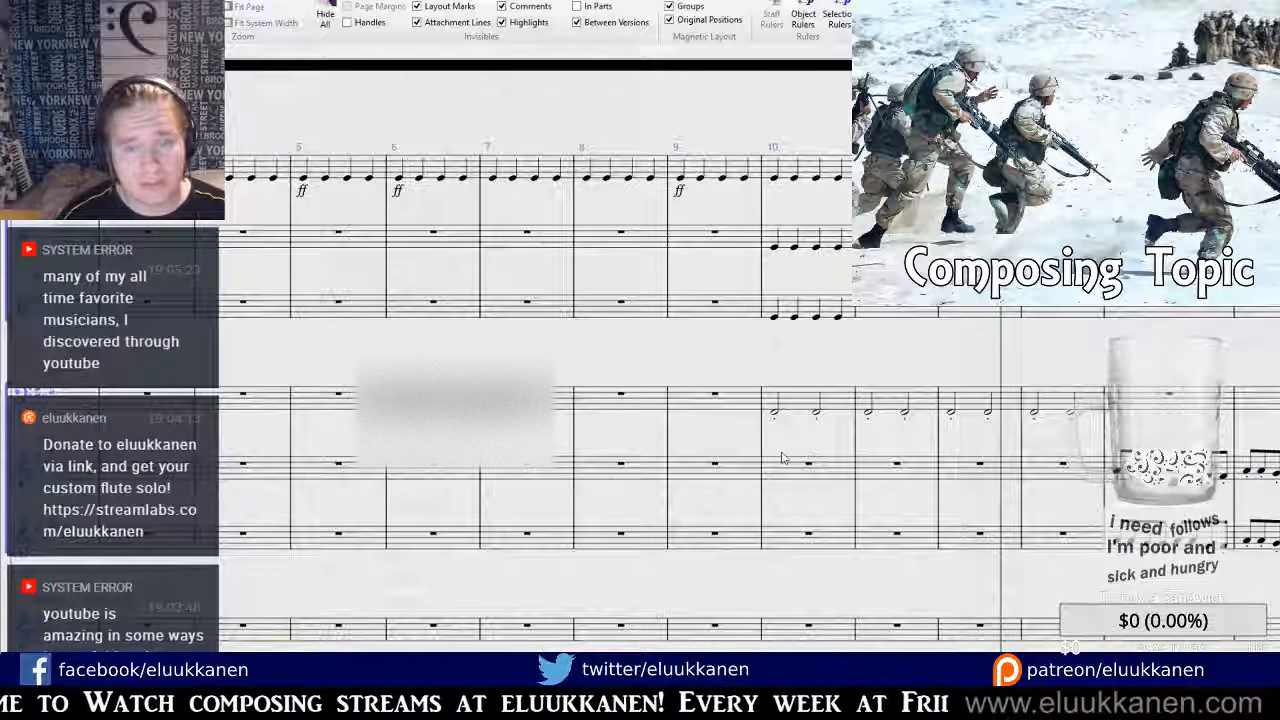
pyautogui.hotkey('ctrl', 'f')
pyautogui.hotkey('ctrl', 'f')
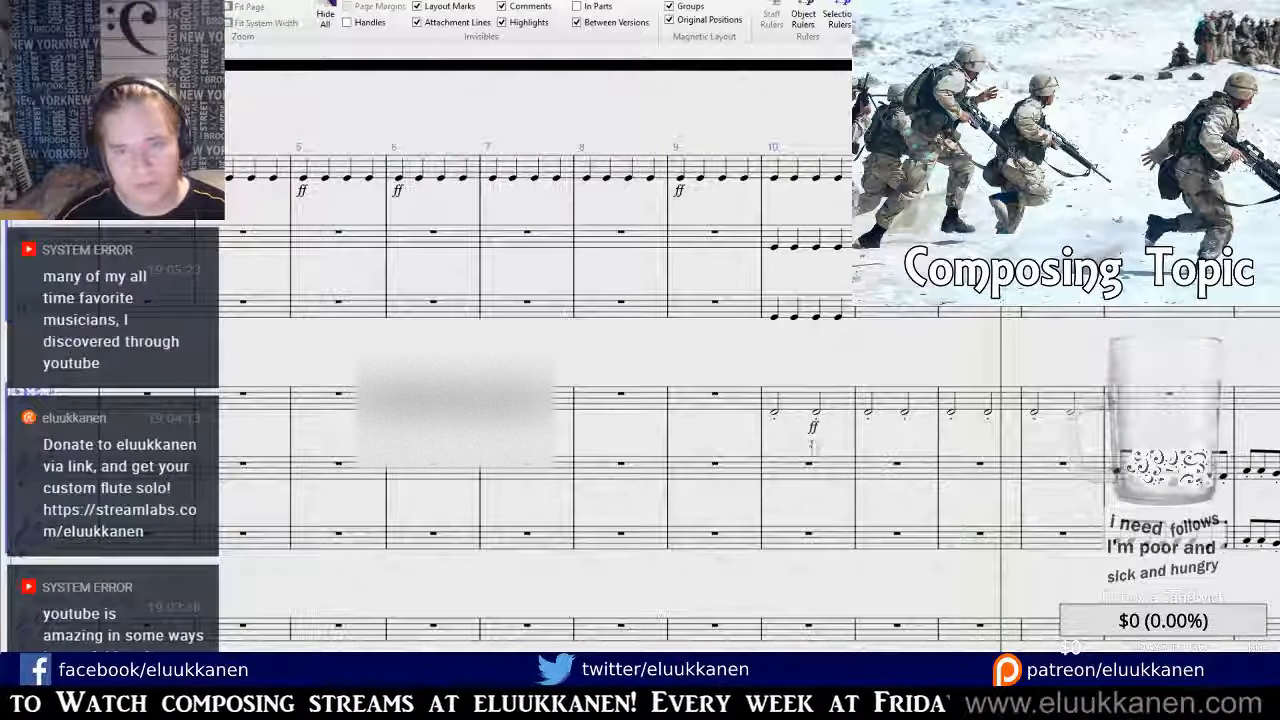
pyautogui.moveTo(813, 430); pyautogui.dragTo(775, 432)
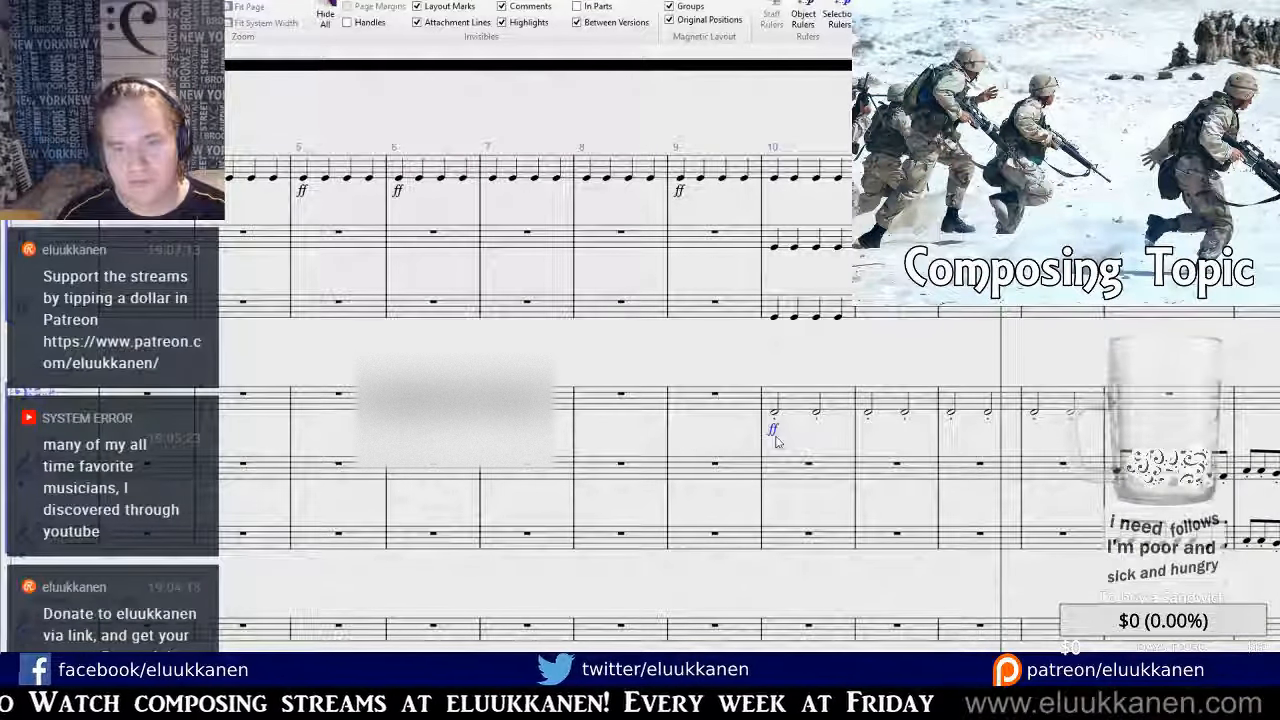
pyautogui.click(775, 412)
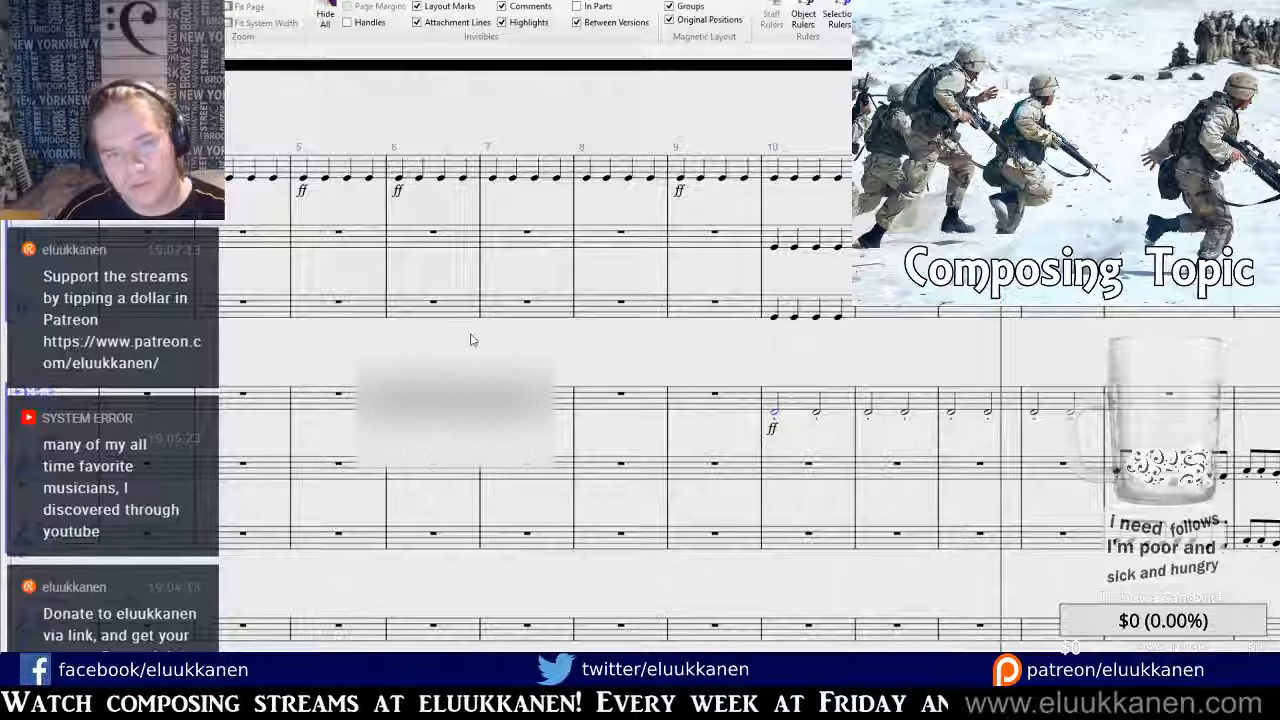
# Return to the start of the score and rewind the playback line to the beginning of bar 2.
pyautogui.hotkey('ctrl', 'Home')
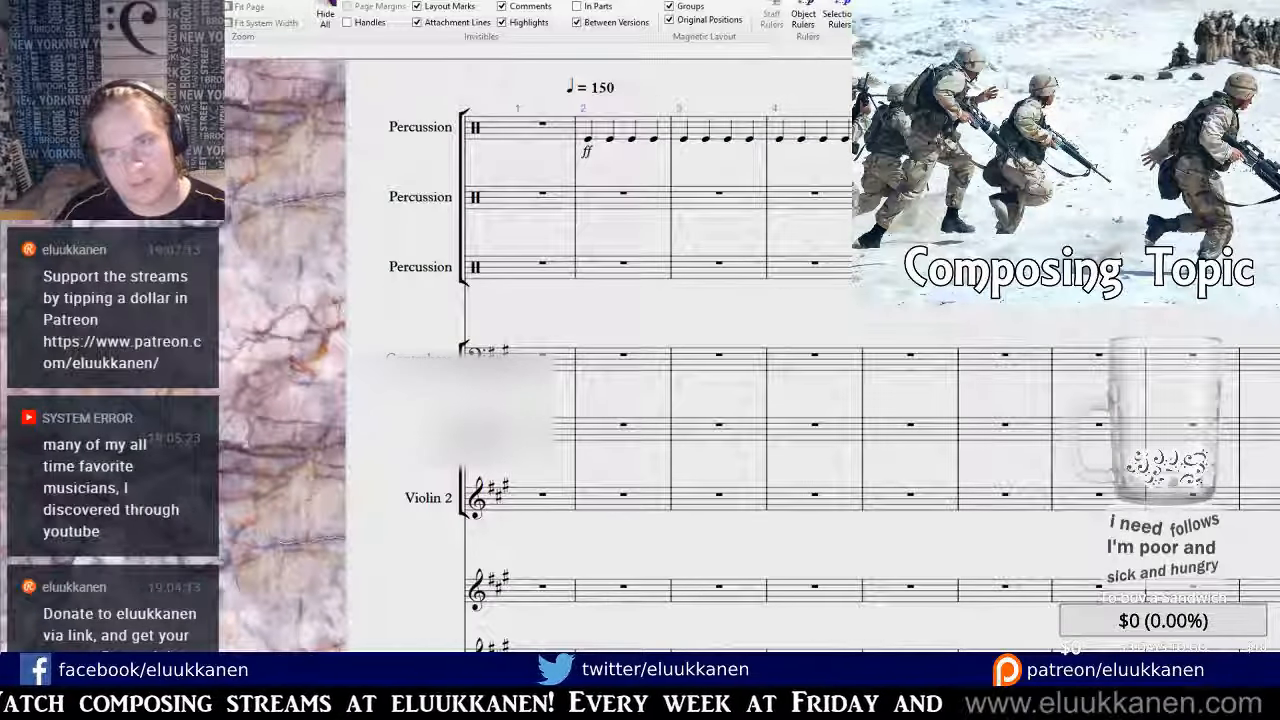
pyautogui.press('[')
pyautogui.press('[')
pyautogui.press('[')
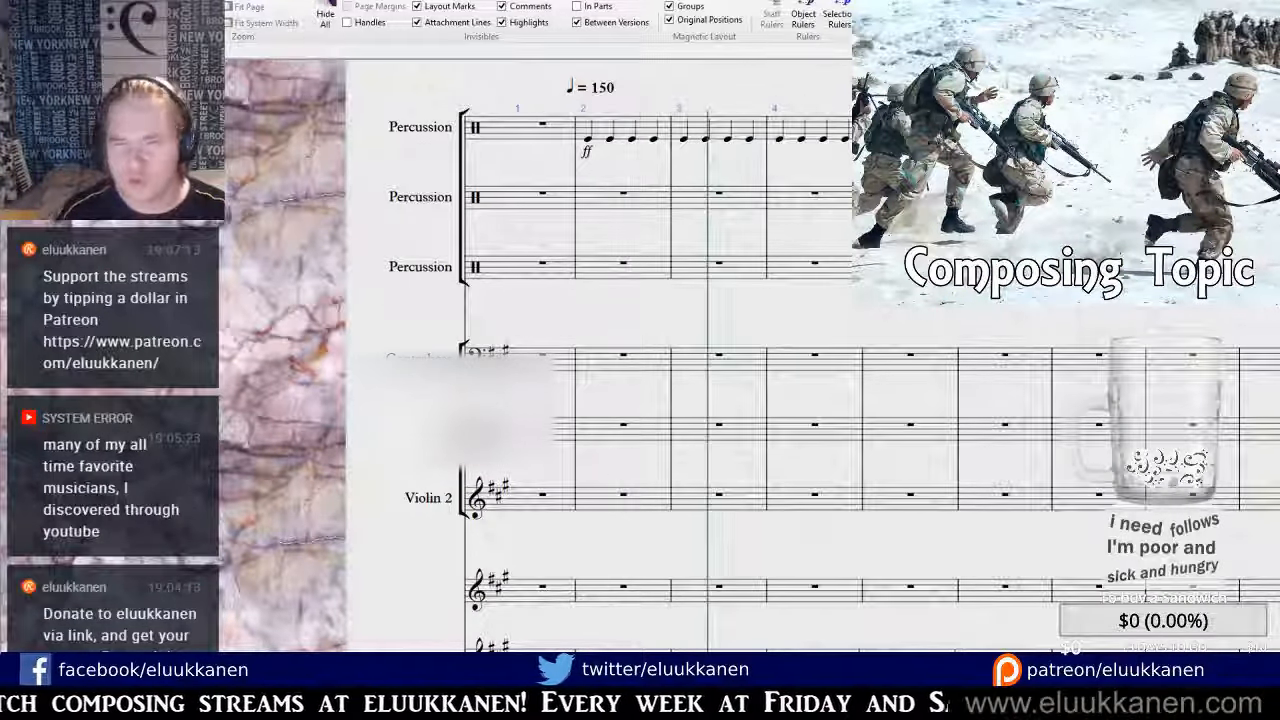
pyautogui.press('[')
pyautogui.press('[')
pyautogui.press('space')
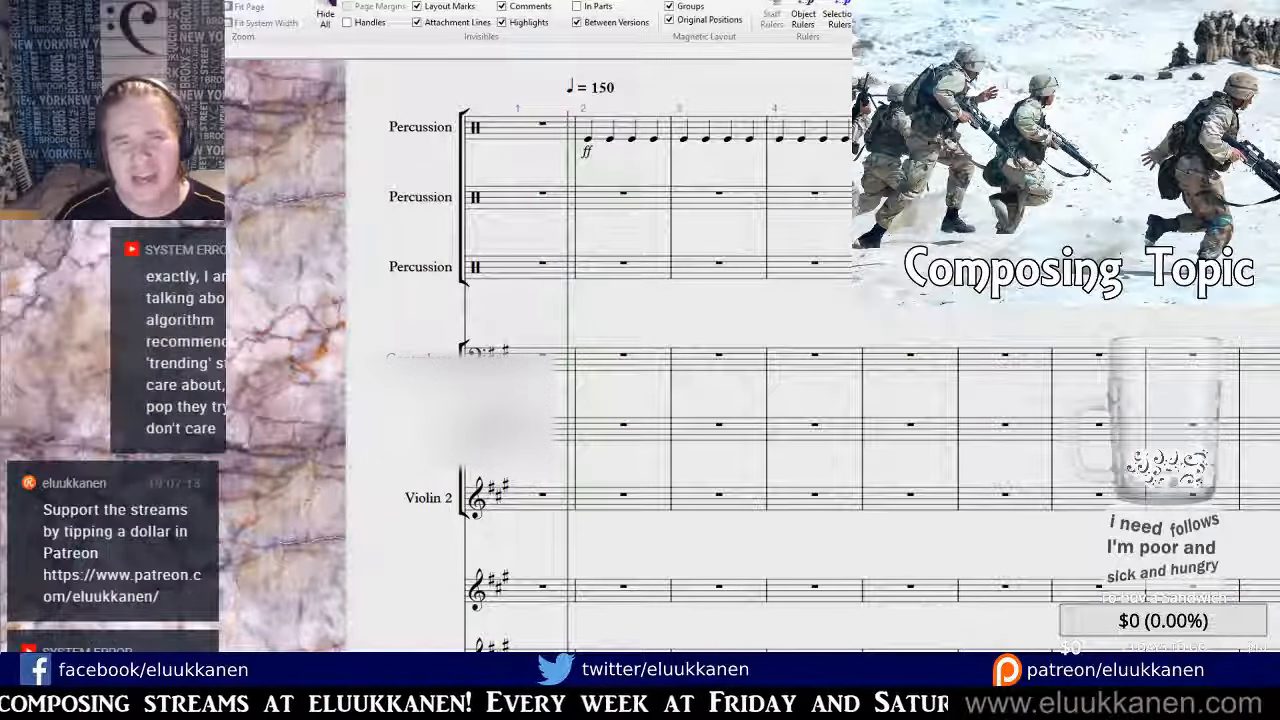
# Look through the opening bars of all staves down to the lowest bass-clef staves, and show the playback options.
pyautogui.scroll(-5, 386, 591)
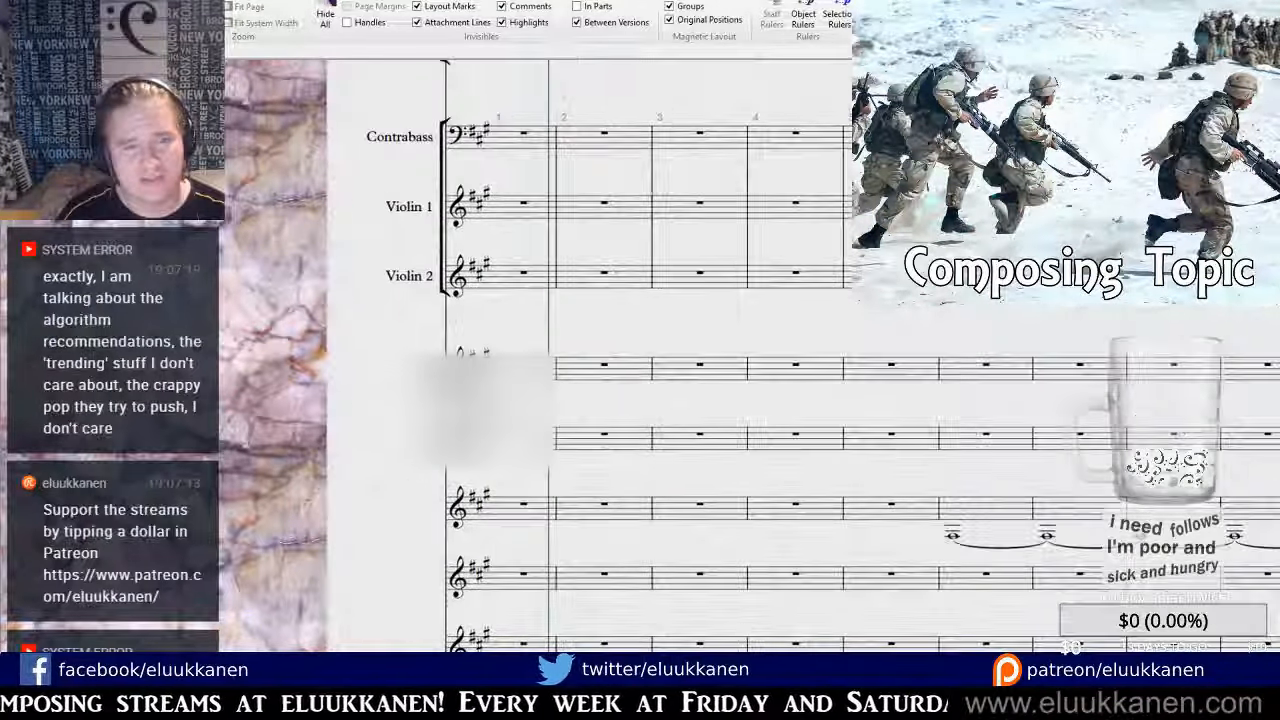
pyautogui.moveTo(602, 484); pyautogui.dragTo(503, 297)
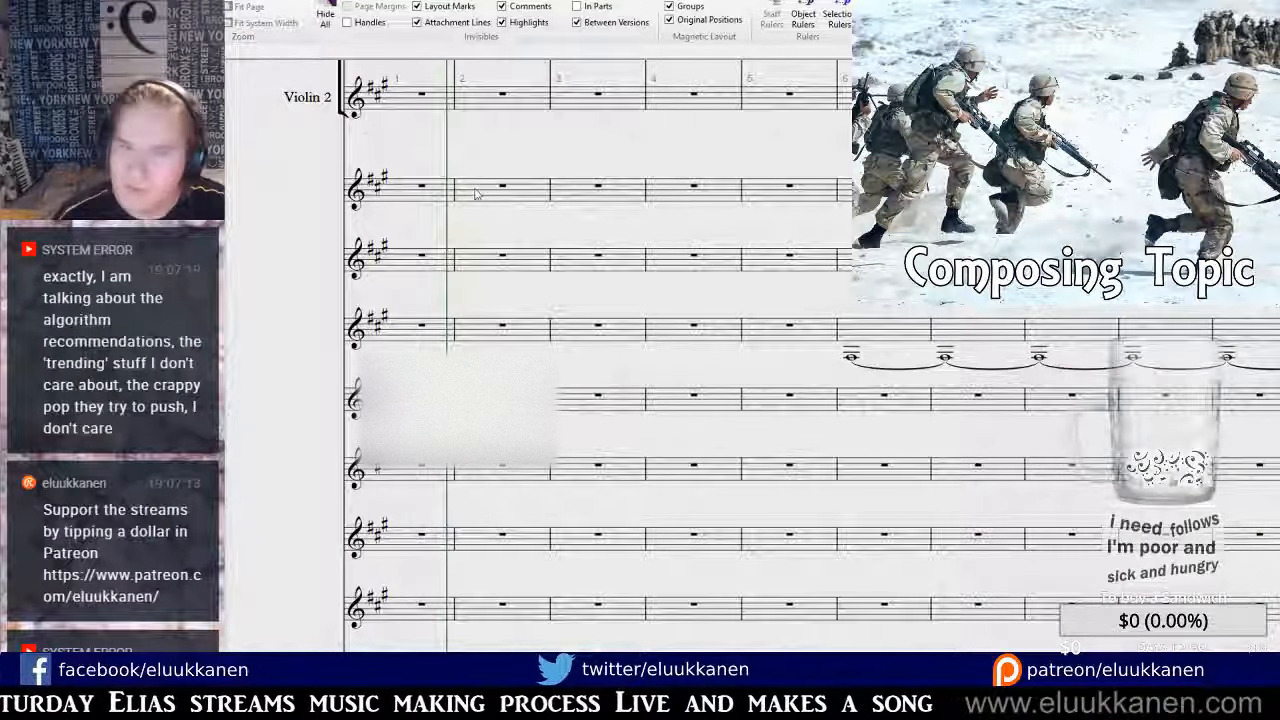
pyautogui.scroll(5, 551, 343)
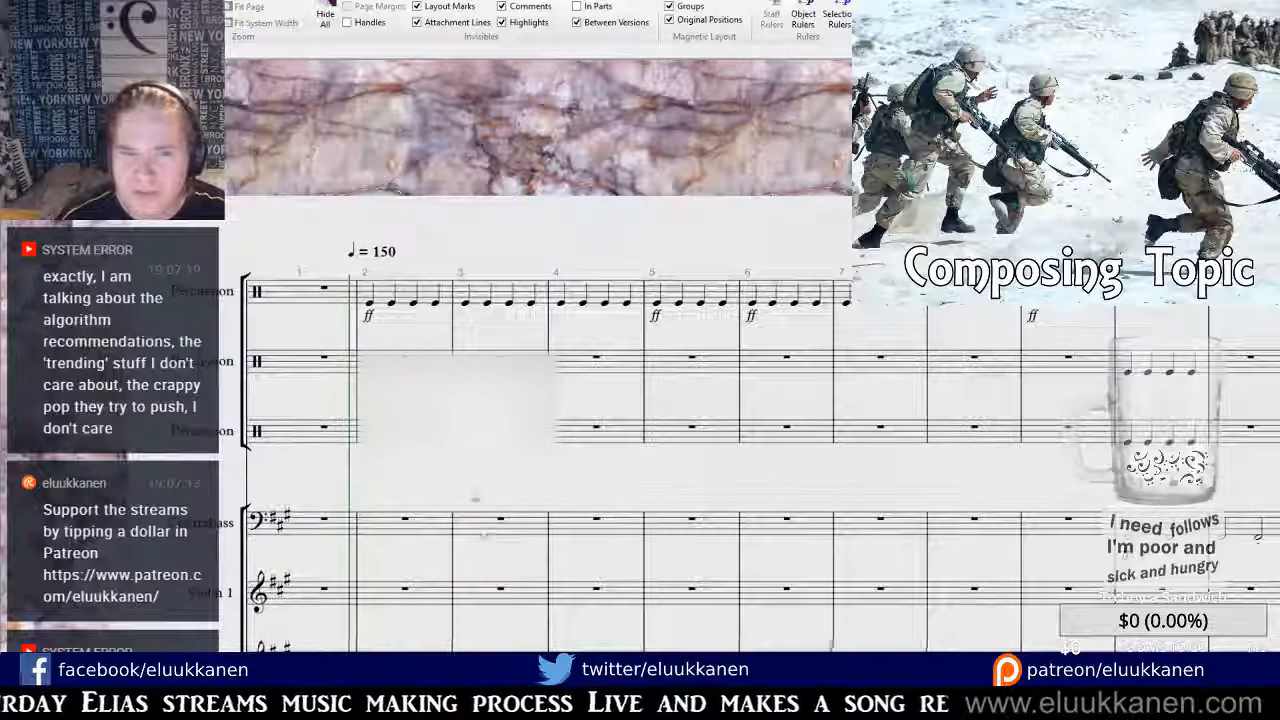
pyautogui.scroll(-10, 475, 498)
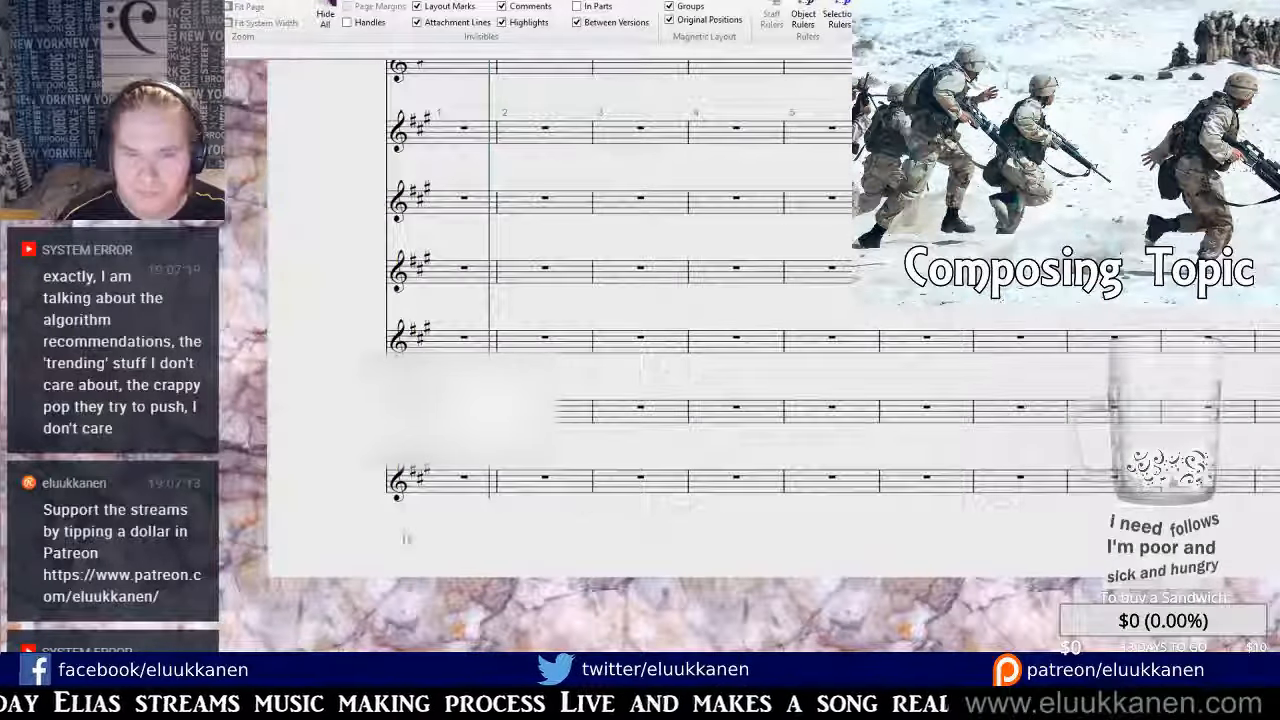
pyautogui.scroll(-5, 330, 400)
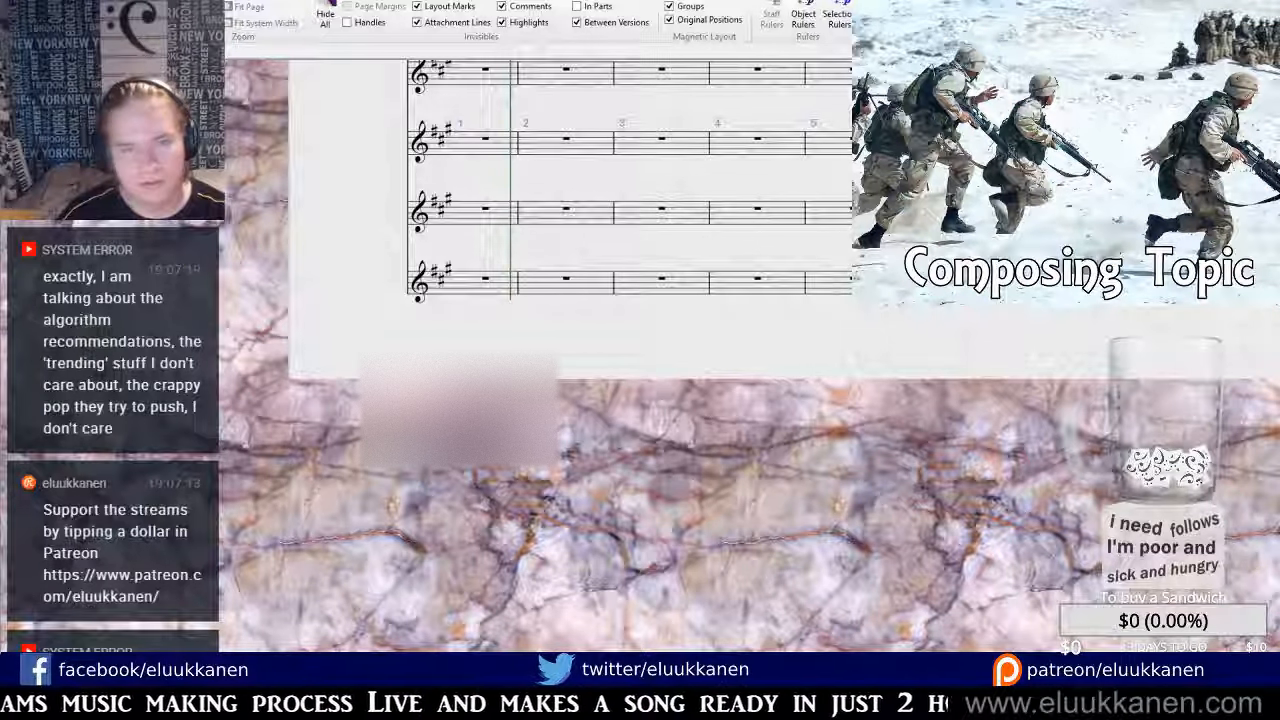
pyautogui.moveTo(644, 376); pyautogui.dragTo(646, 389)
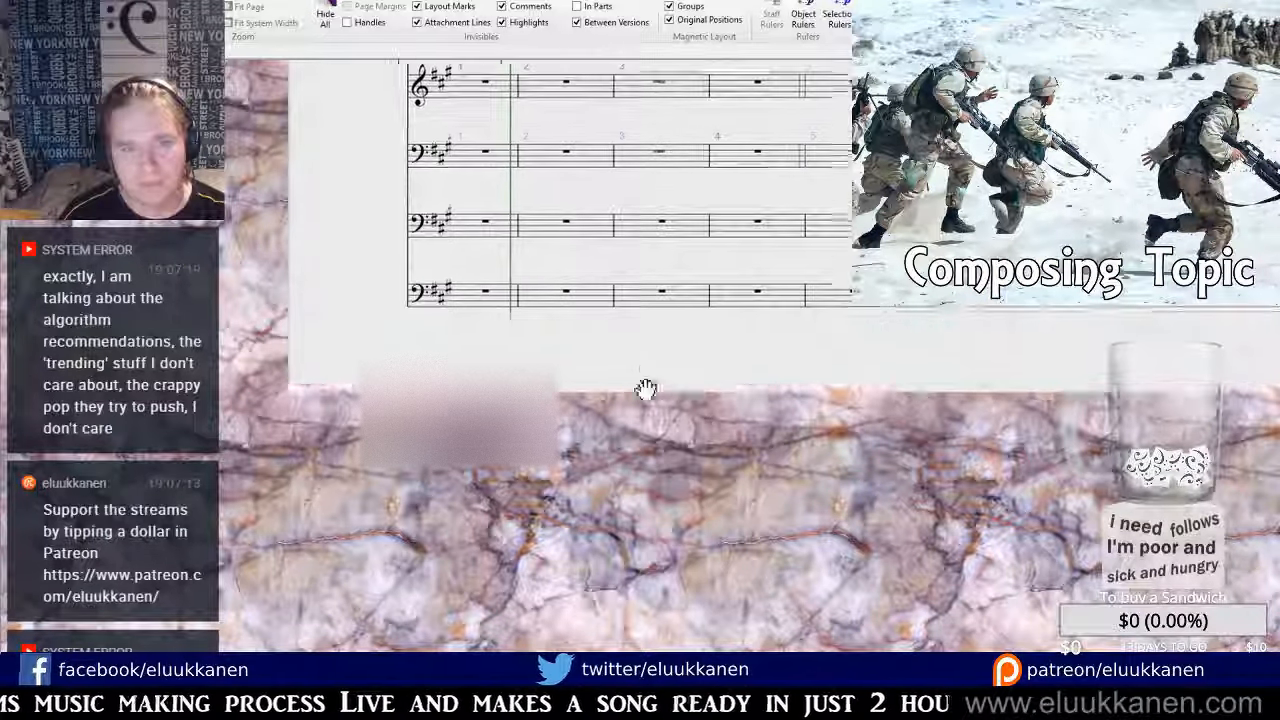
pyautogui.click(542, 312)
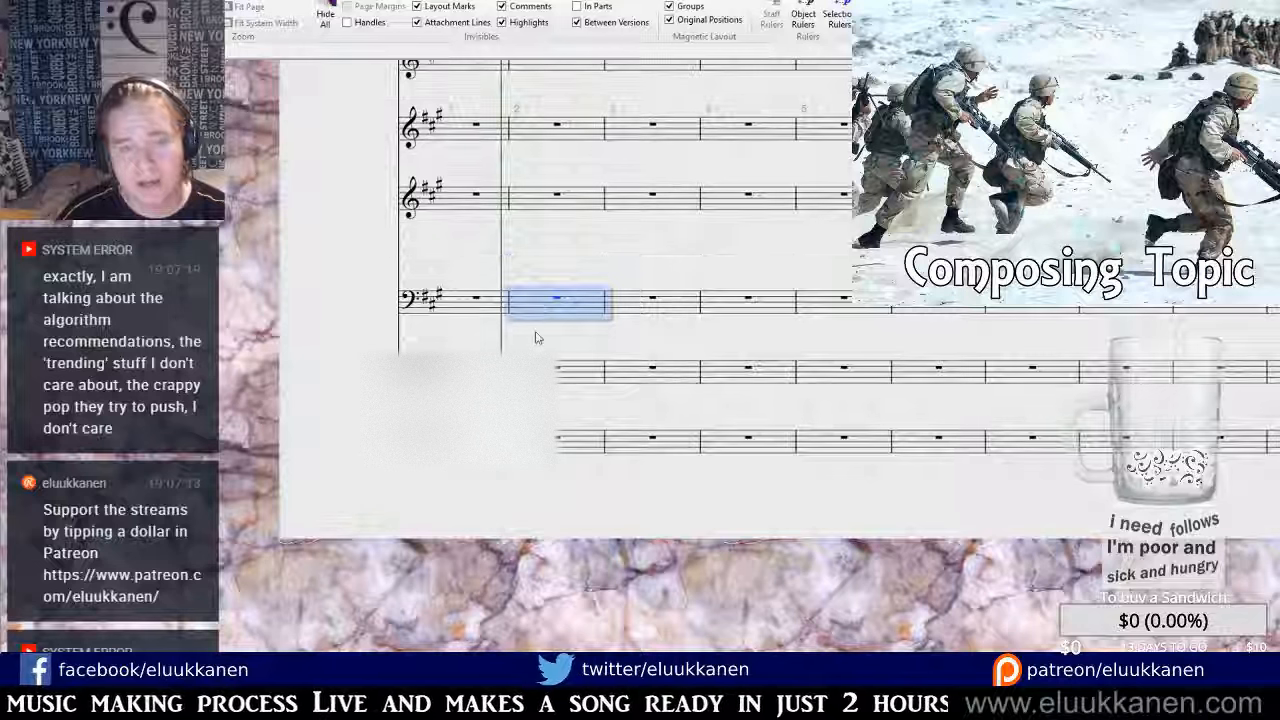
pyautogui.moveTo(526, 244); pyautogui.dragTo(546, 289)
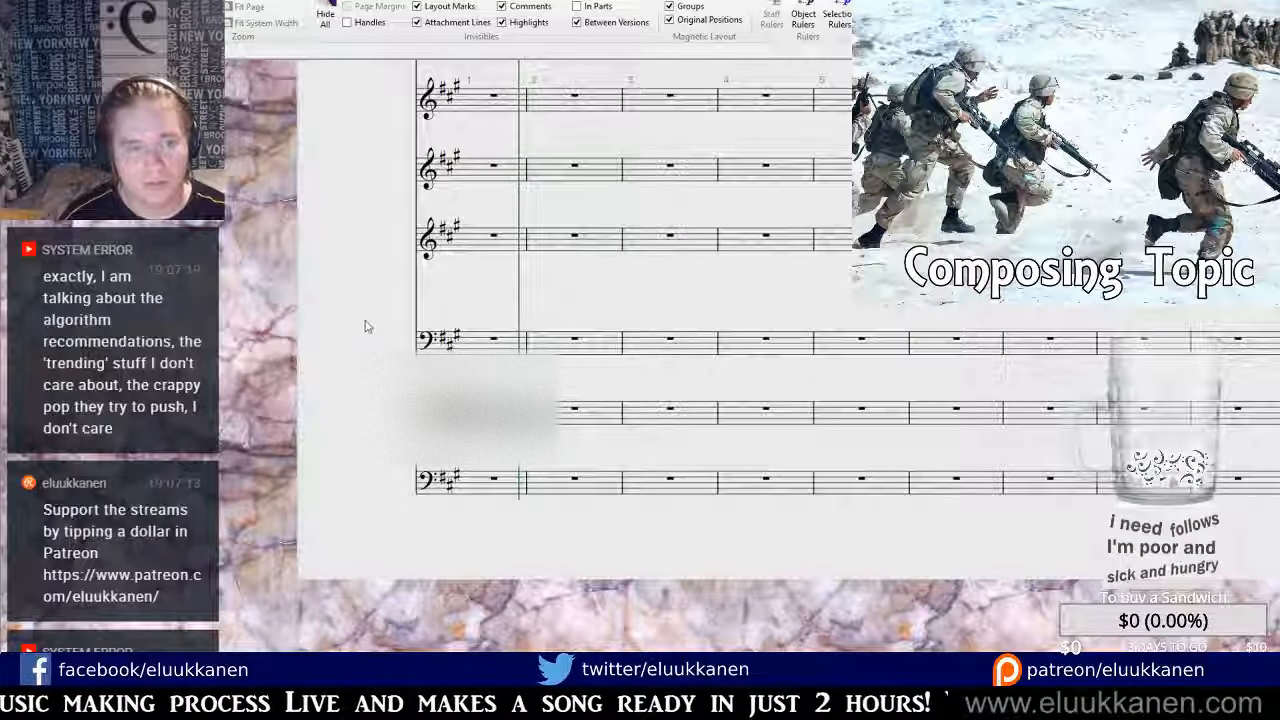
pyautogui.moveTo(365, 326); pyautogui.dragTo(389, 354)
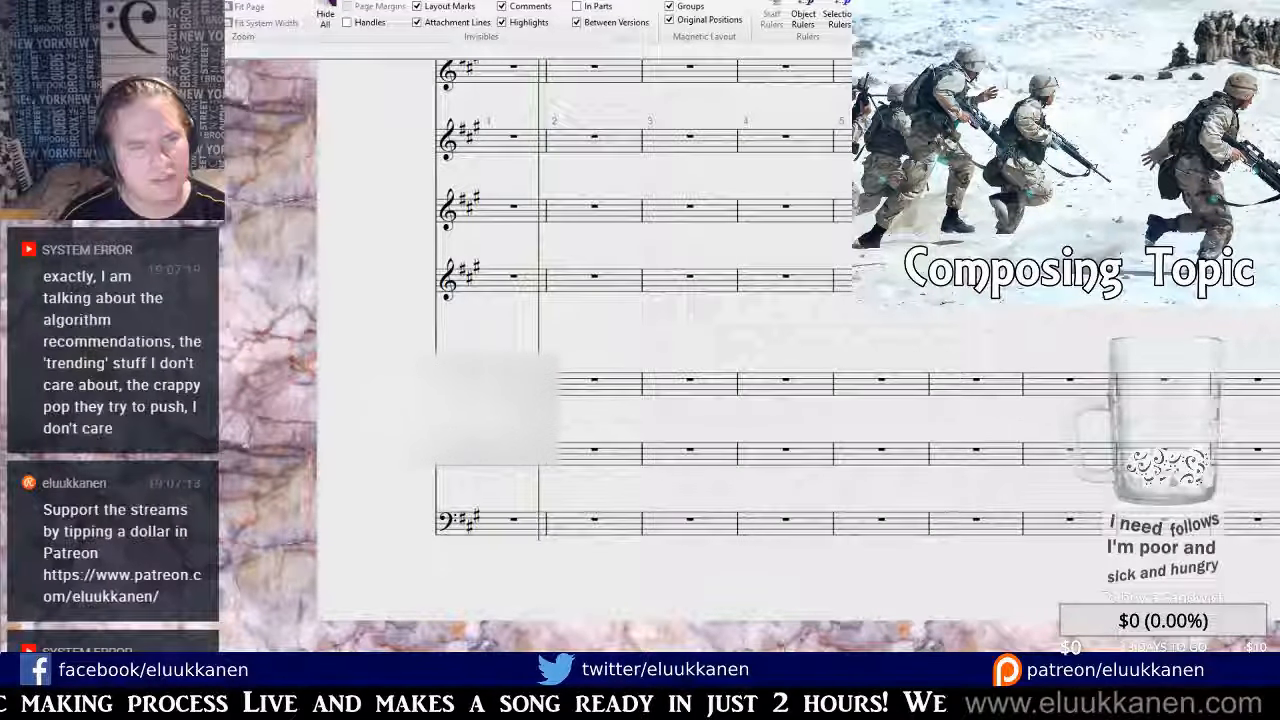
pyautogui.click(300, 1)
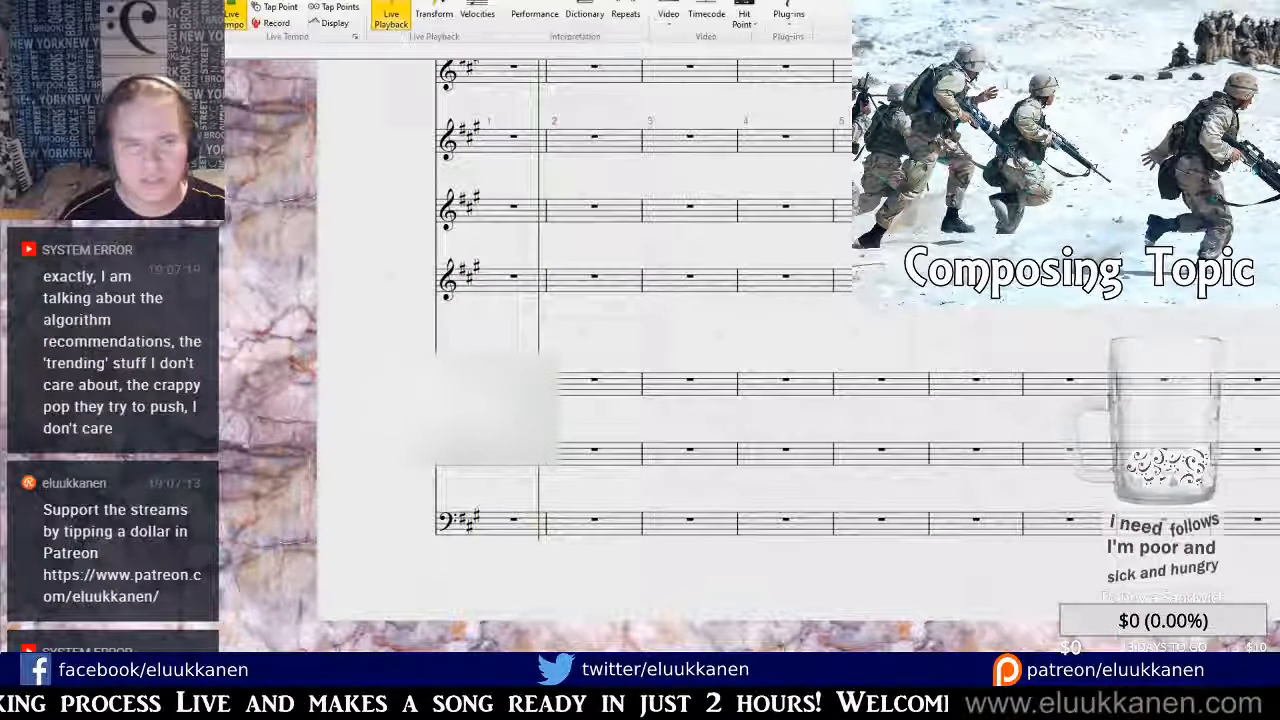
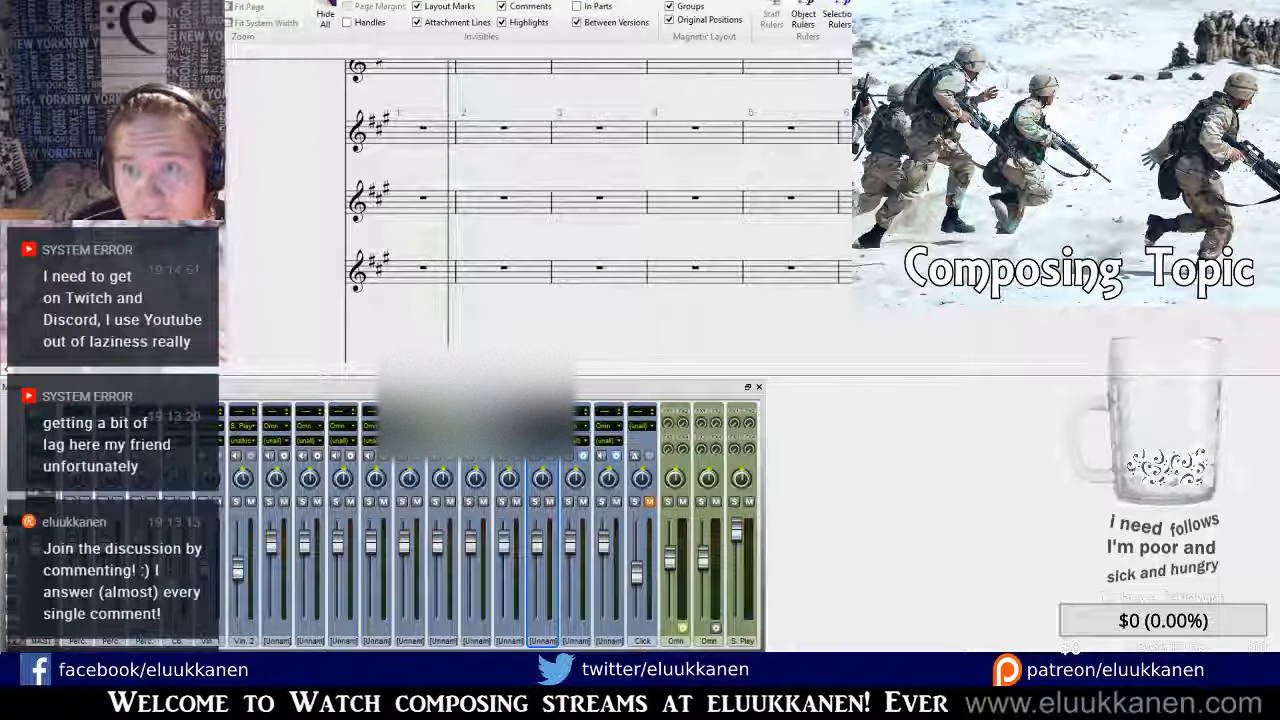
# Close the Mixer and bring the three bass-clef staves at the end of the score into view.
pyautogui.moveTo(470, 228); pyautogui.dragTo(584, 96)
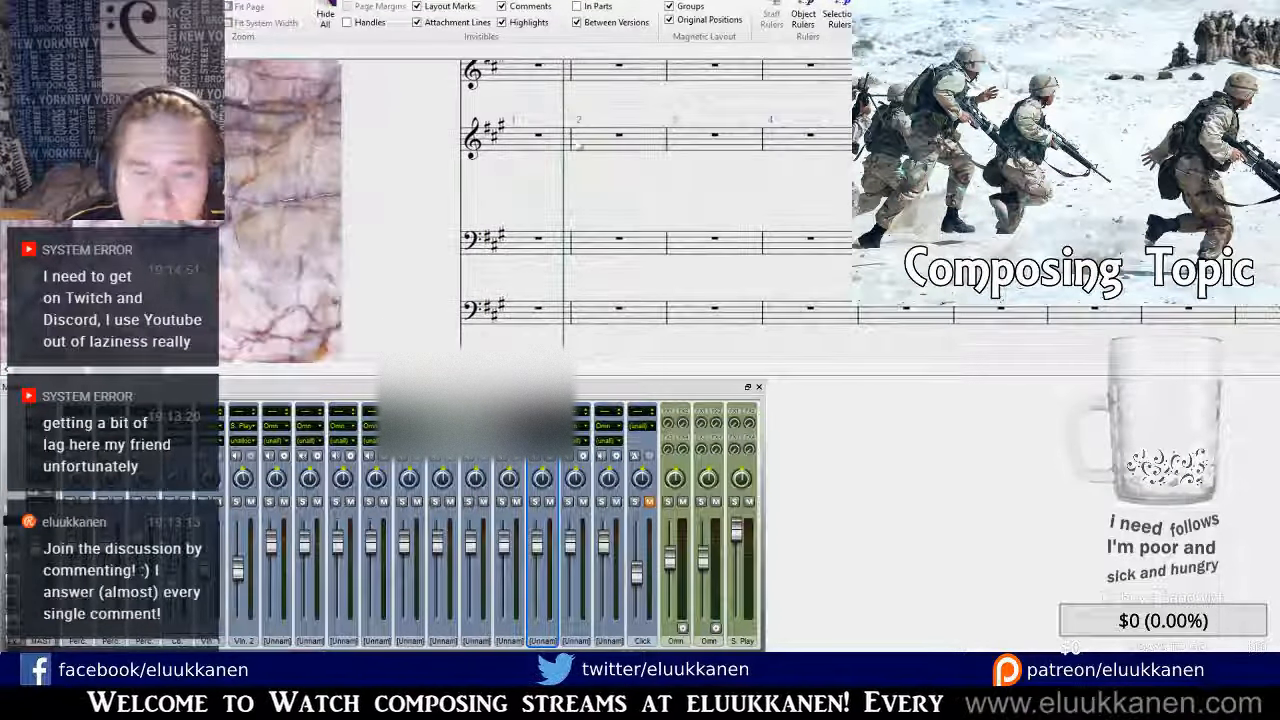
pyautogui.click(758, 386)
pyautogui.moveTo(630, 338); pyautogui.dragTo(645, 320)
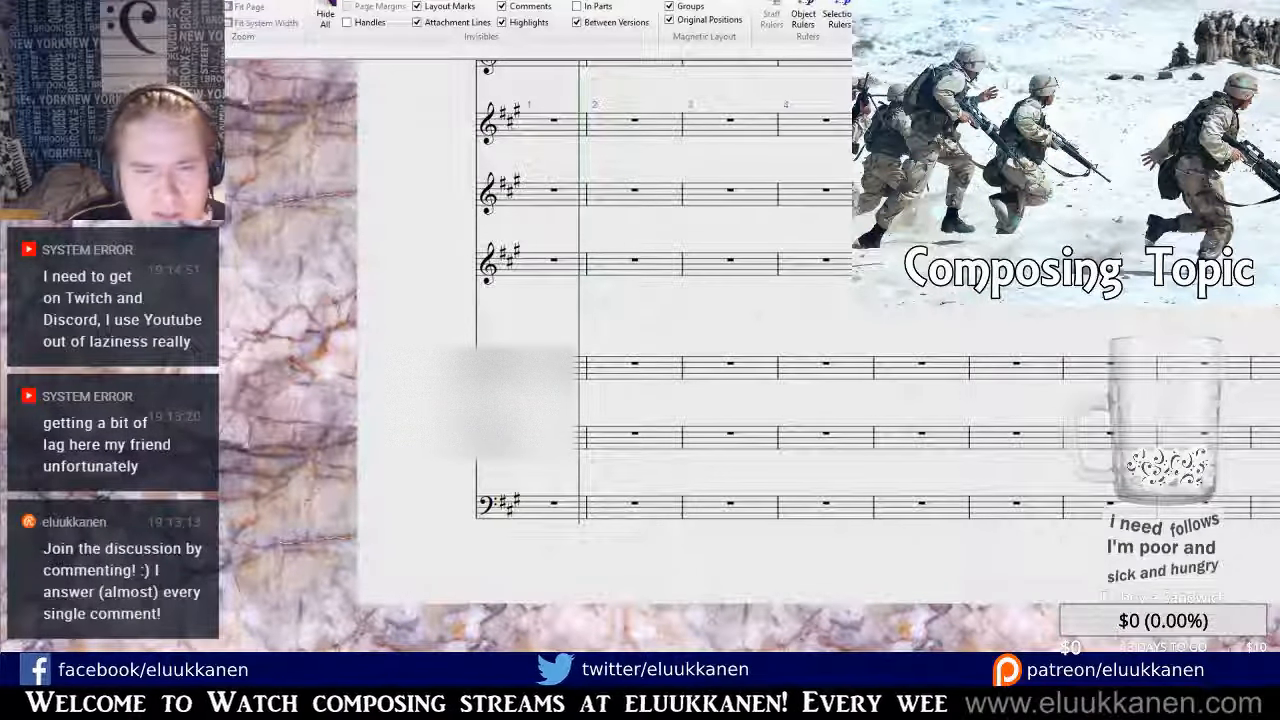
# Enter a tied whole note in bar 1 of the middle bass-clef staff and raise it two steps.
pyautogui.click(526, 459)
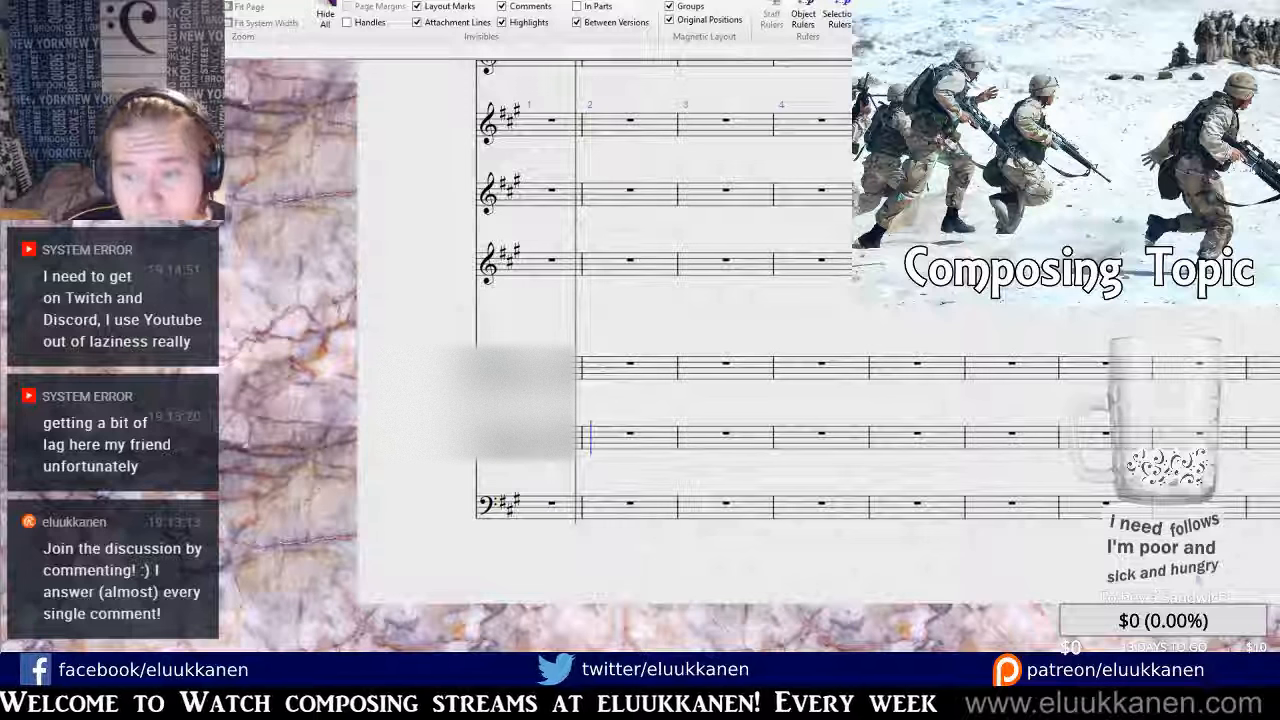
pyautogui.press('Escape')
pyautogui.press('KP_Enter')
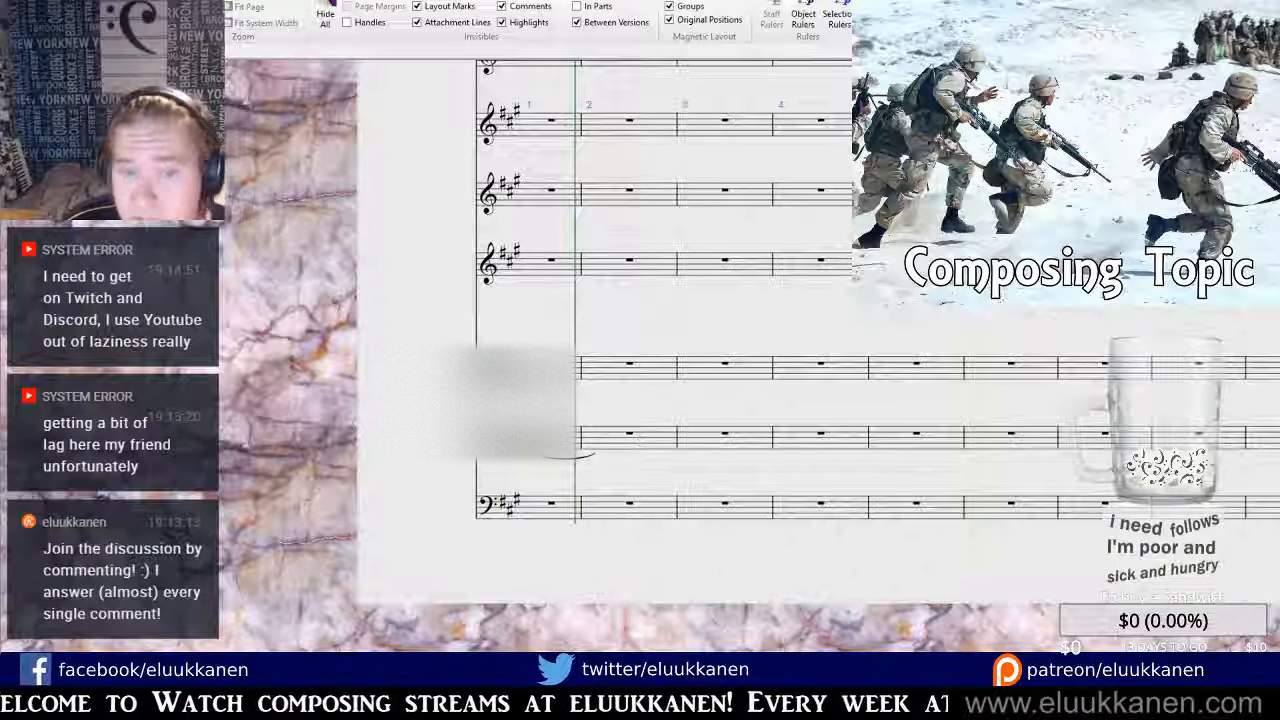
pyautogui.press('Up')
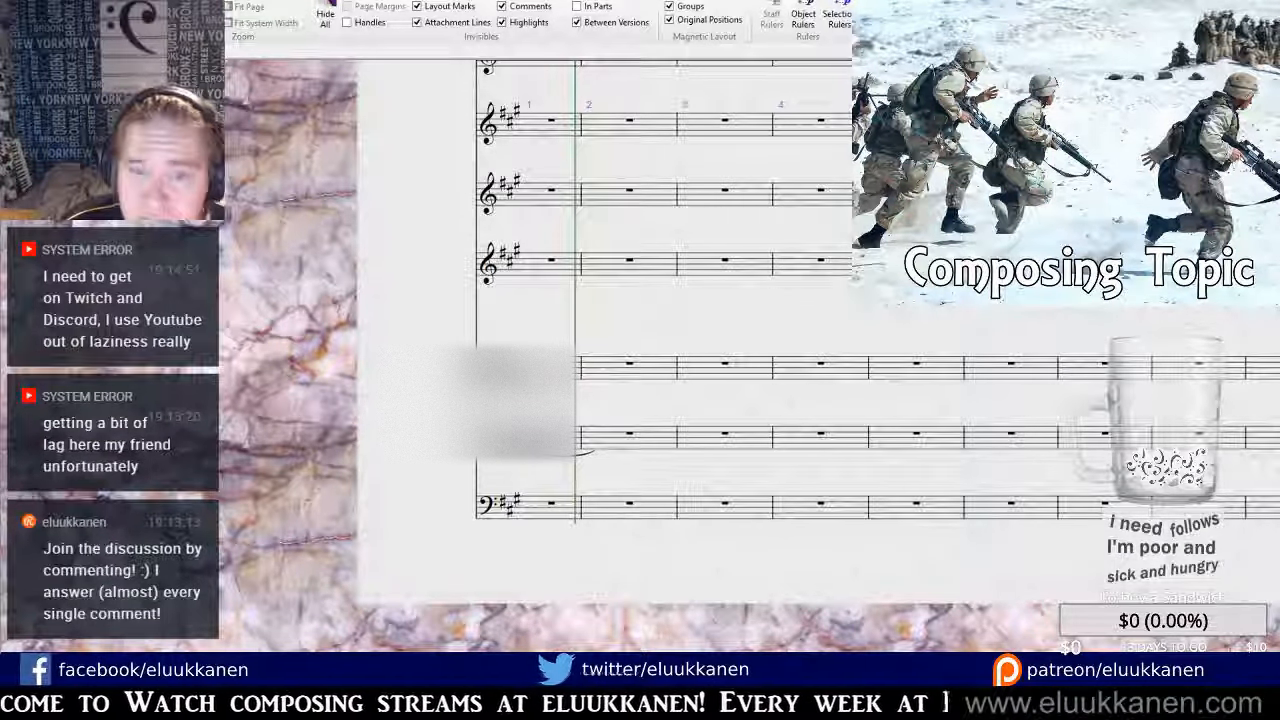
pyautogui.press('Up')
pyautogui.click(585, 449)
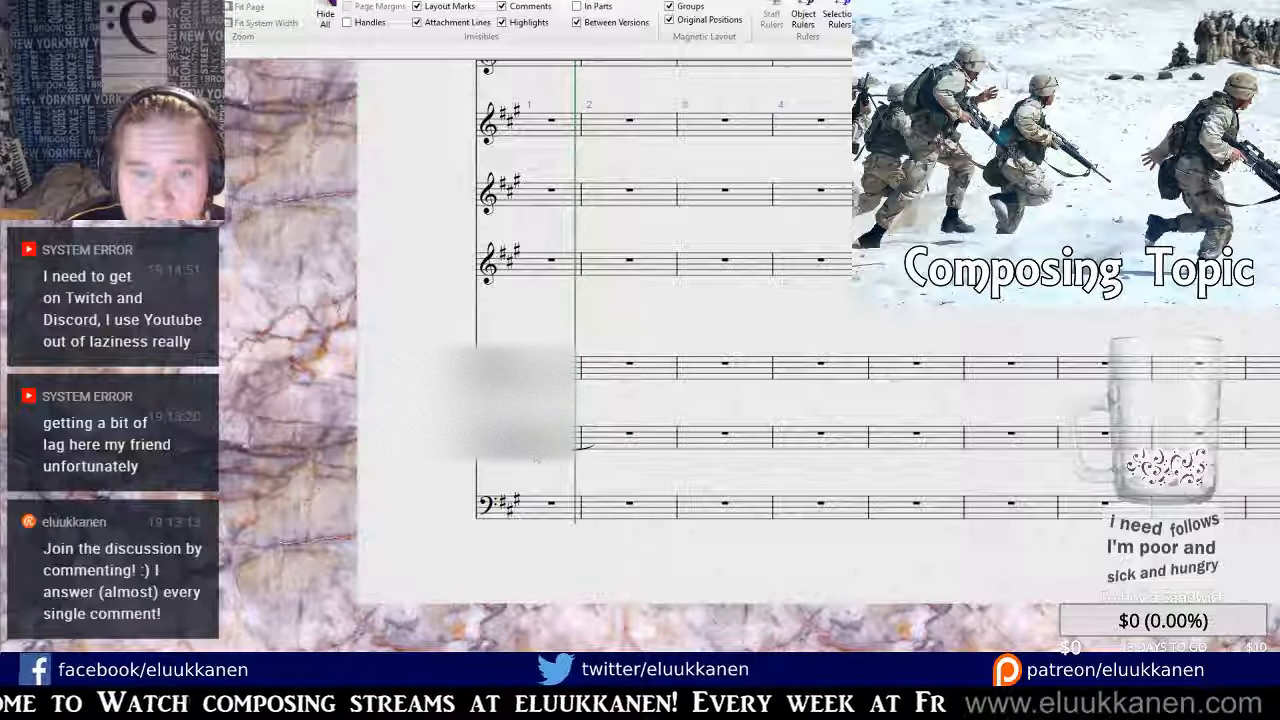
# Copy the tied whole note of the middle bass-clef staff into each of bars 2 to 8.
pyautogui.click(605, 439)
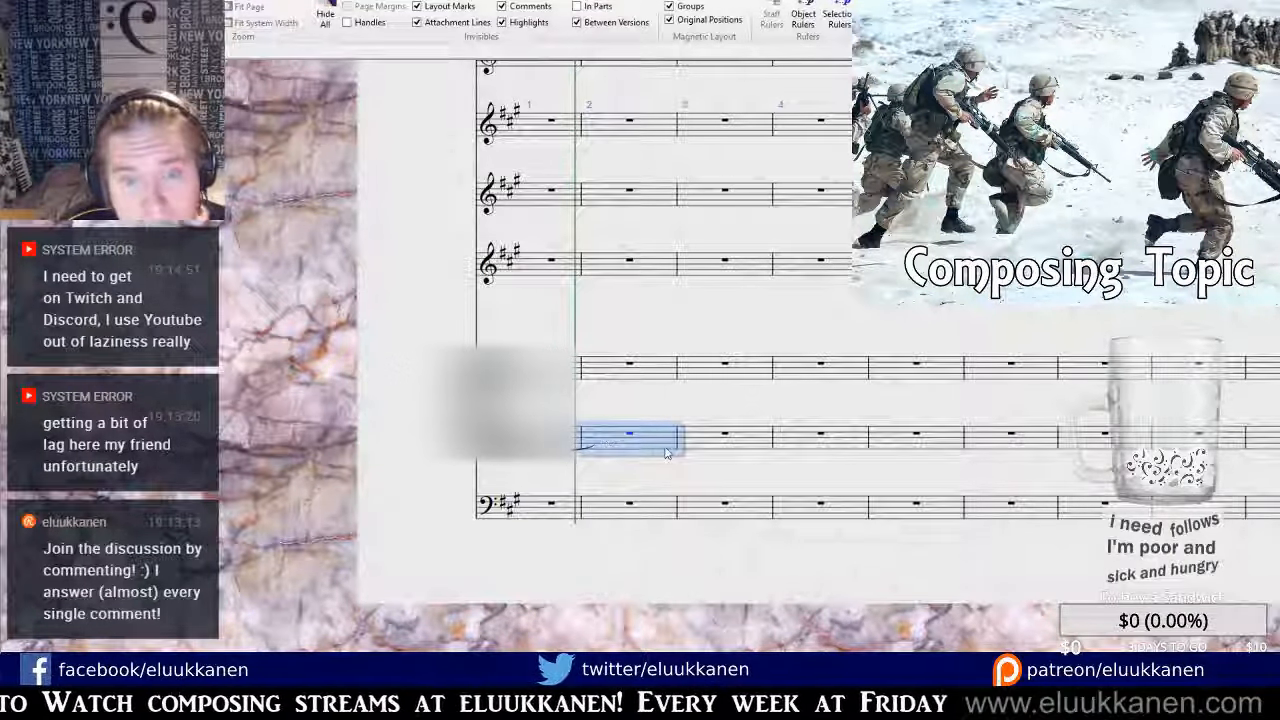
pyautogui.hotkey('ctrl', 'v')
pyautogui.click(713, 449)
pyautogui.hotkey('ctrl', 'v')
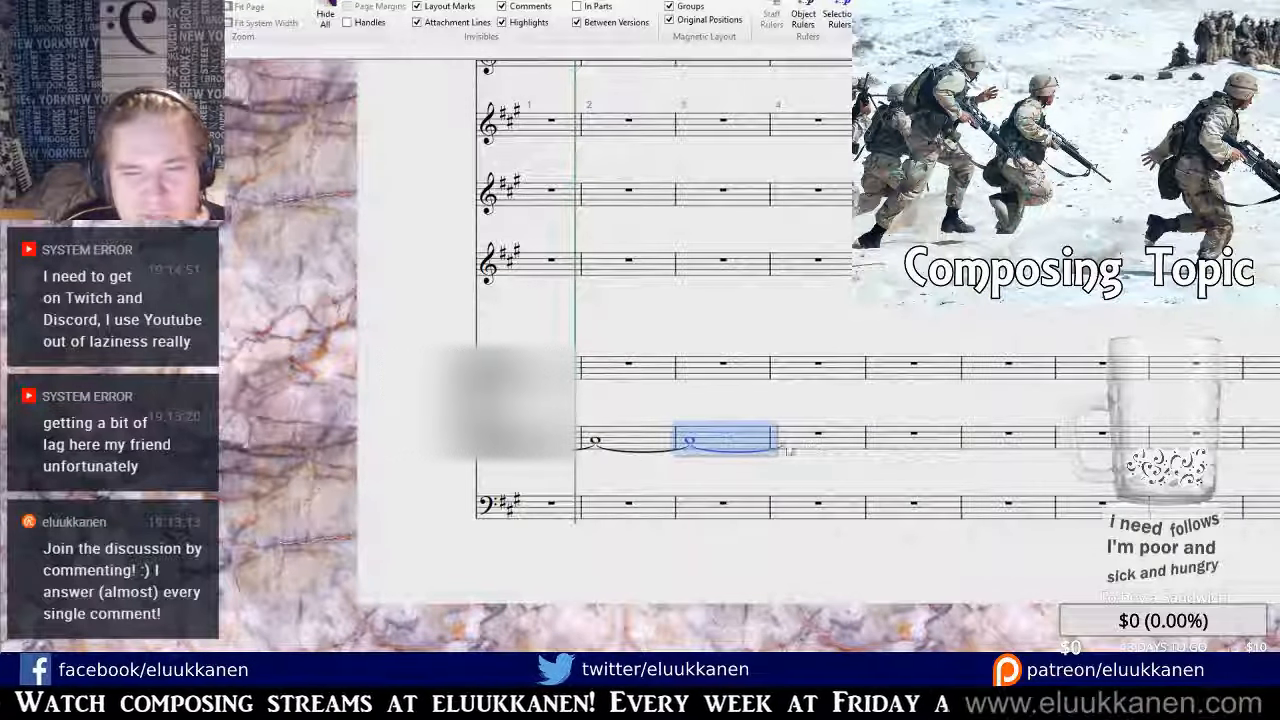
pyautogui.click(797, 456)
pyautogui.click(822, 450)
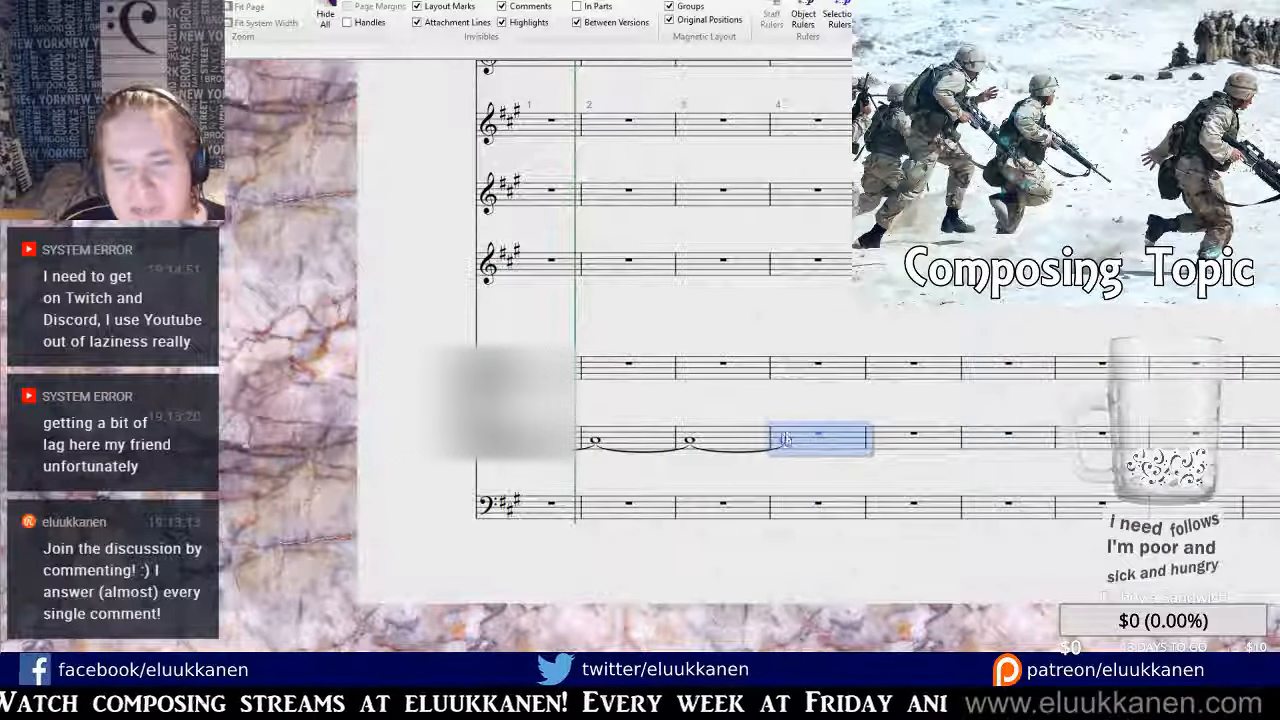
pyautogui.hotkey('ctrl', 'v')
pyautogui.click(900, 449)
pyautogui.hotkey('ctrl', 'v')
pyautogui.click(1000, 440)
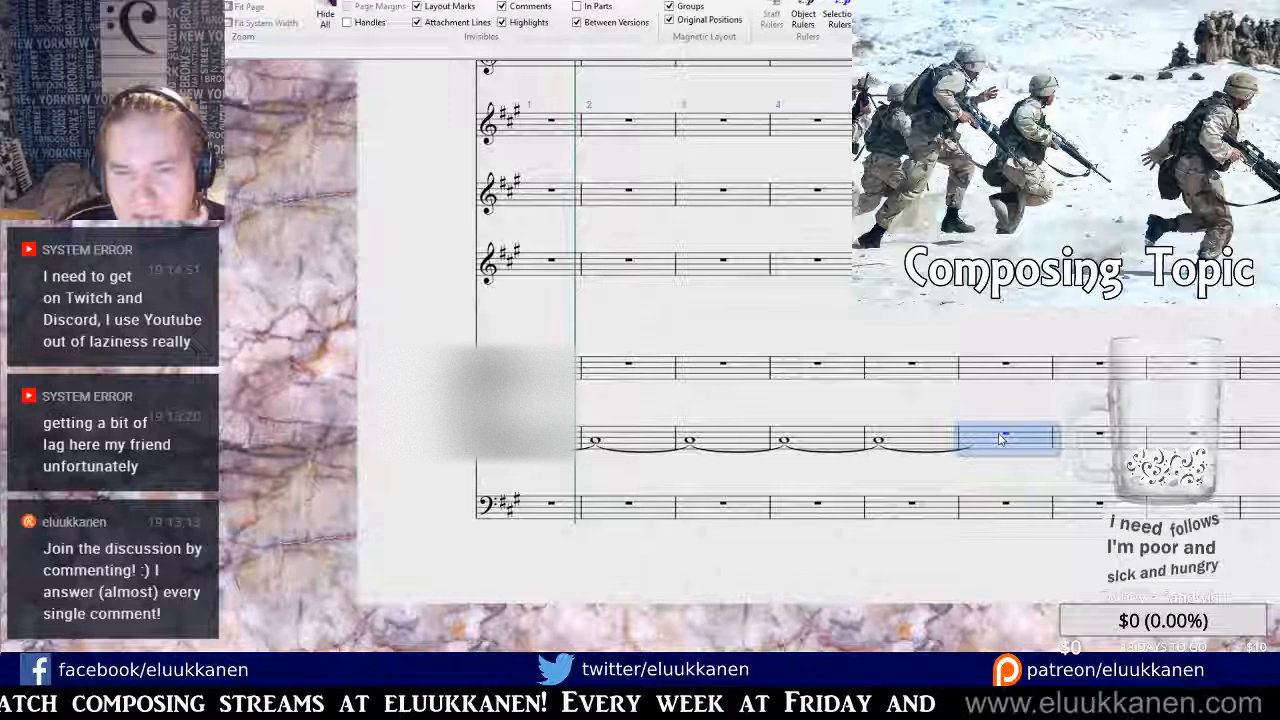
pyautogui.click(1098, 440)
pyautogui.hotkey('ctrl', 'v')
pyautogui.click(1190, 442)
pyautogui.hotkey('ctrl', 'v')
# Copy the tied whole notes of the middle bass-clef staff's opening eight bars into the passage starting at bar 9.
pyautogui.click(1262, 444)
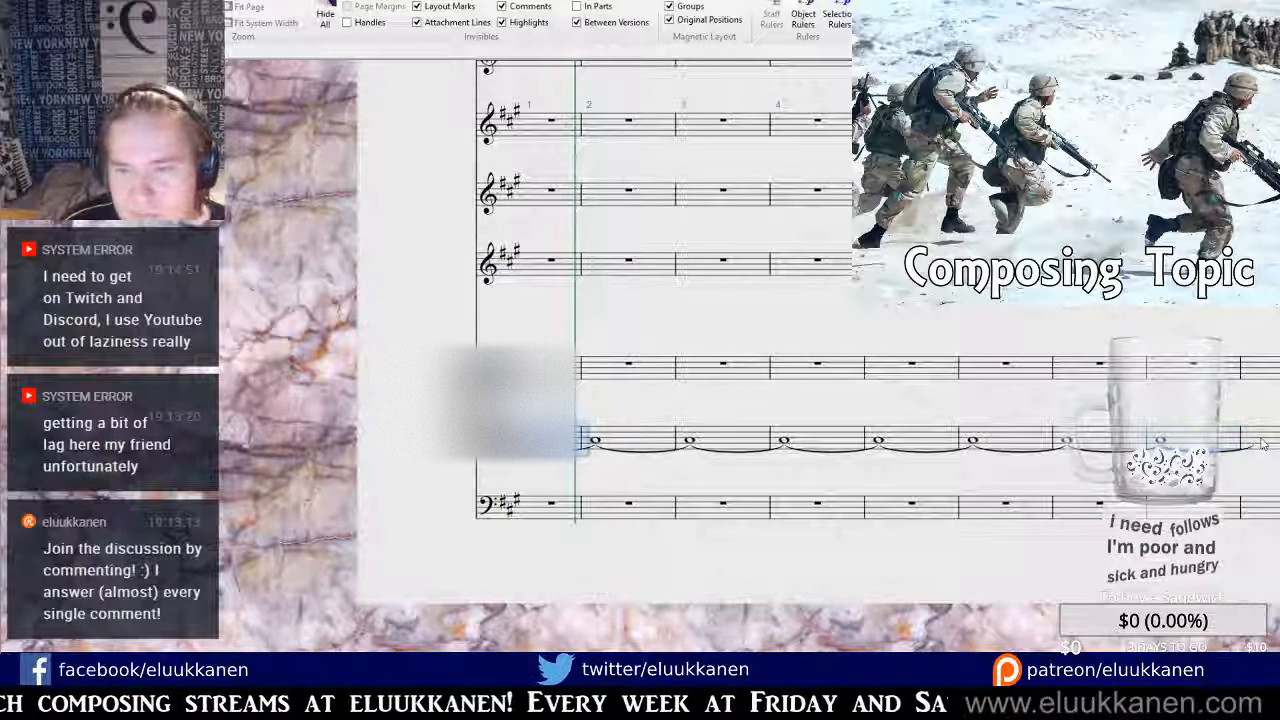
pyautogui.keyDown('shift'); pyautogui.click(1262, 444); pyautogui.keyUp('shift')
pyautogui.moveTo(1262, 412); pyautogui.dragTo(589, 409)
pyautogui.keyDown('shift'); pyautogui.click(480, 438); pyautogui.keyUp('shift')
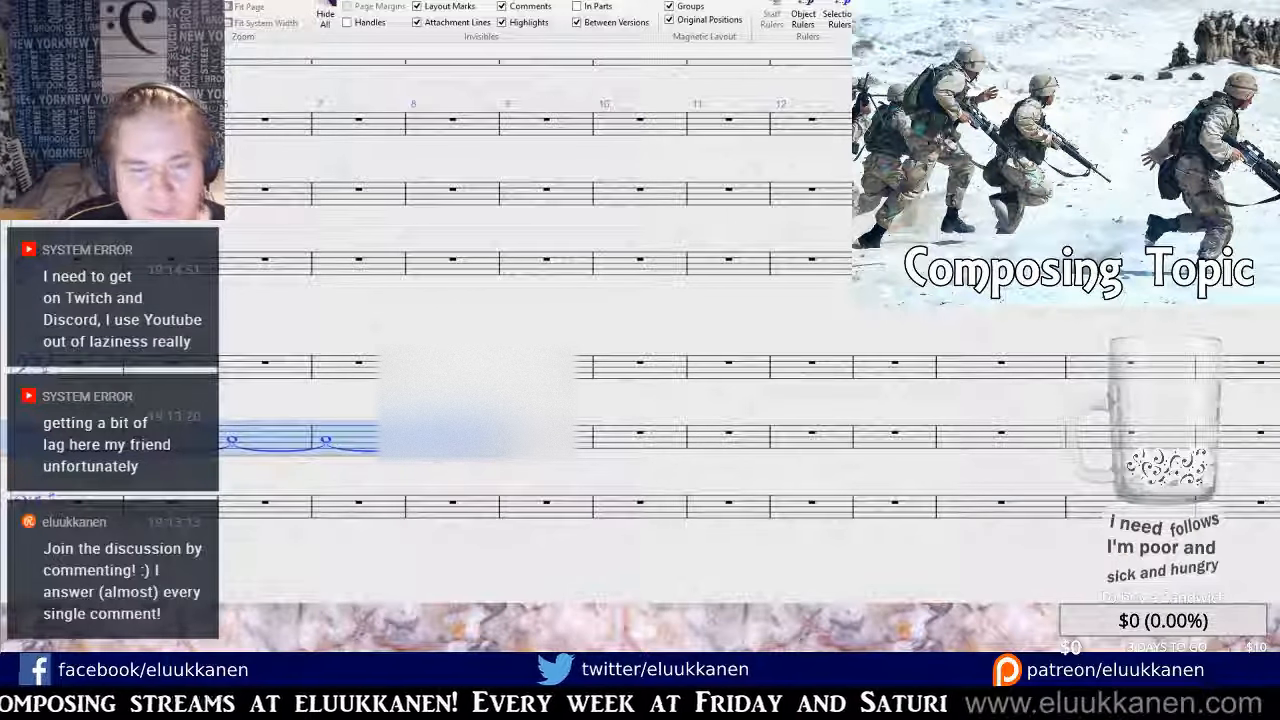
pyautogui.click(536, 468)
pyautogui.hotkey('ctrl', 'v')
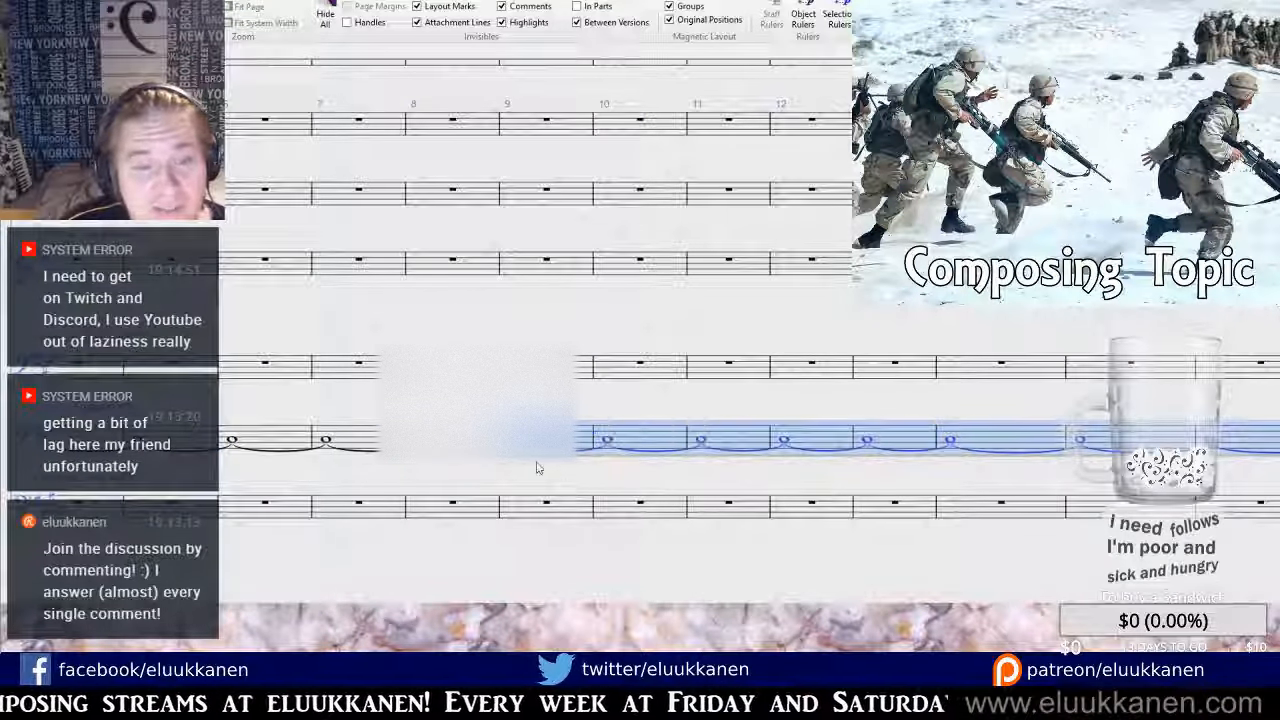
# Delete the tied whole note in bar 1 of the middle bass-clef staff.
pyautogui.moveTo(536, 468); pyautogui.dragTo(1196, 550)
pyautogui.moveTo(557, 249); pyautogui.dragTo(544, 660)
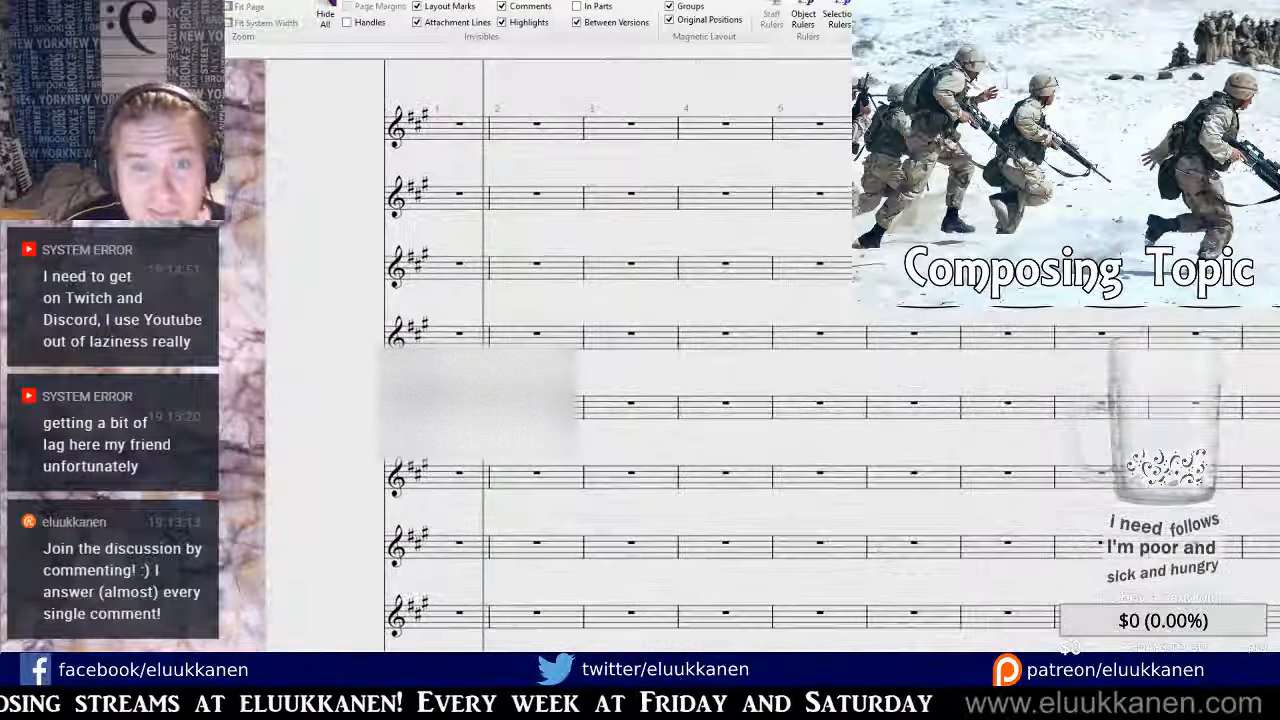
pyautogui.moveTo(571, 266); pyautogui.dragTo(571, 491)
pyautogui.moveTo(614, 386); pyautogui.dragTo(575, 484)
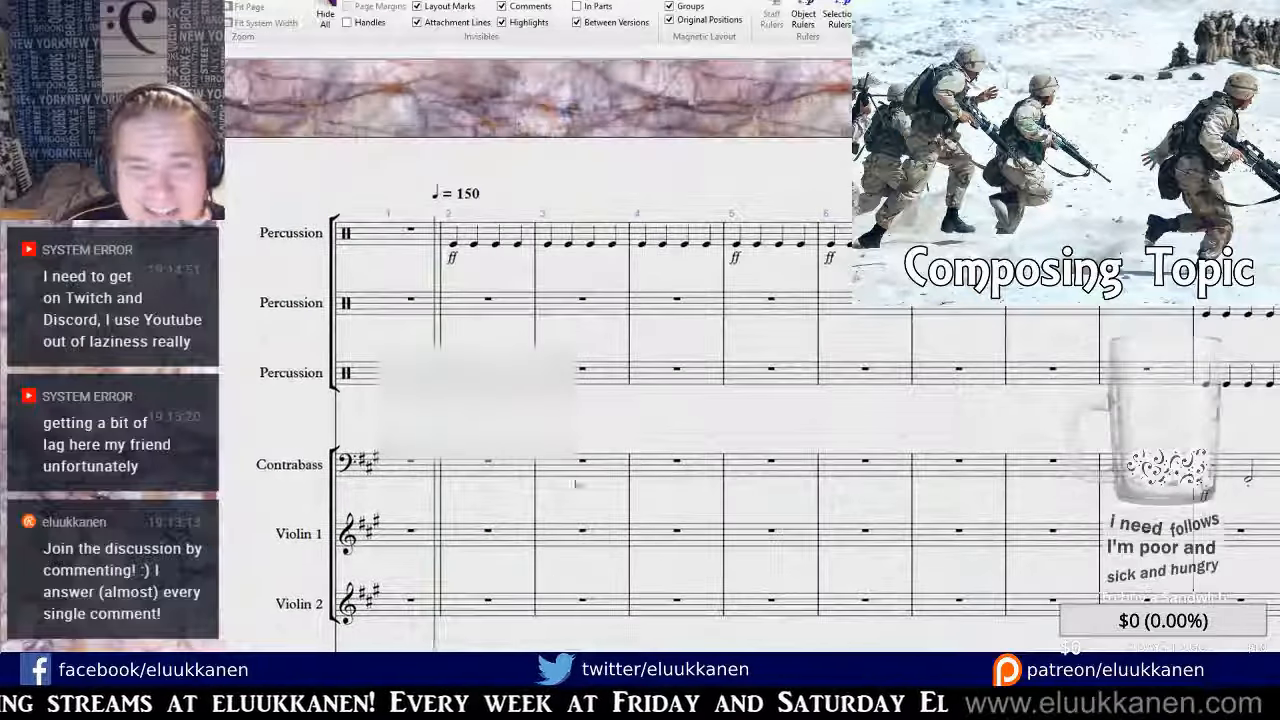
pyautogui.moveTo(603, 363); pyautogui.dragTo(618, 178)
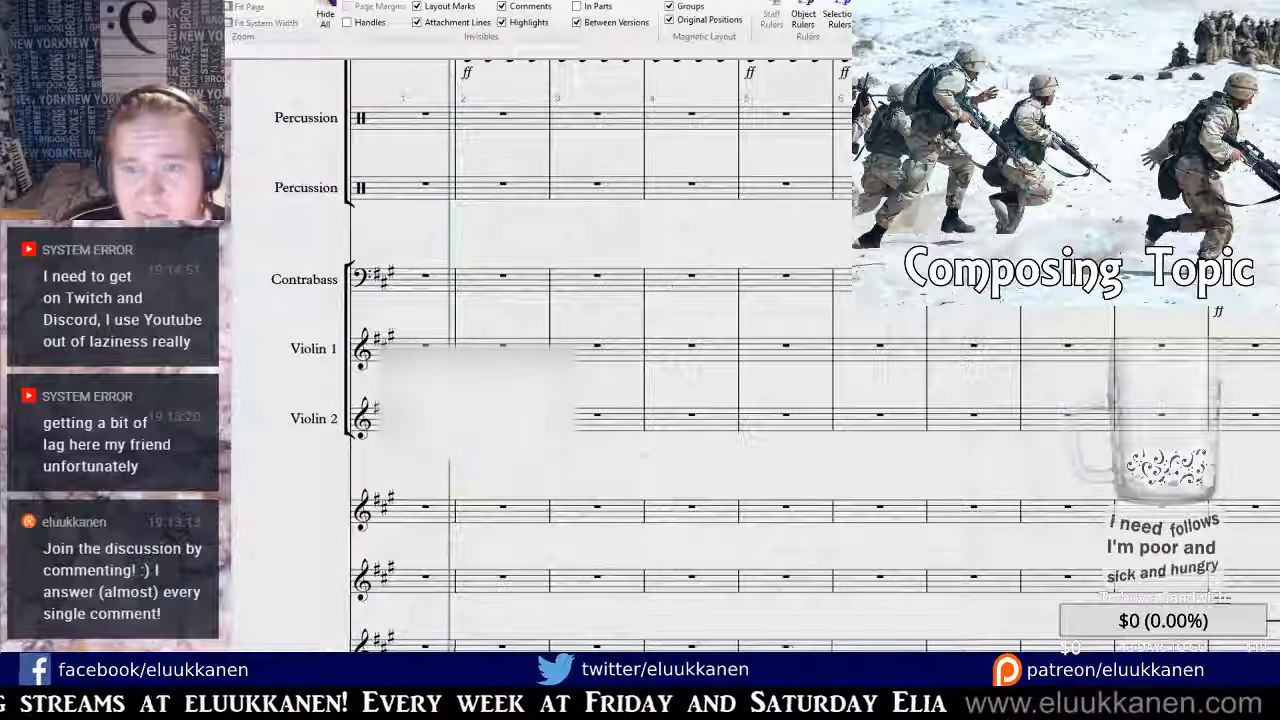
pyautogui.moveTo(515, 500); pyautogui.dragTo(698, 112)
pyautogui.moveTo(613, 522); pyautogui.dragTo(609, 371)
pyautogui.click(631, 509)
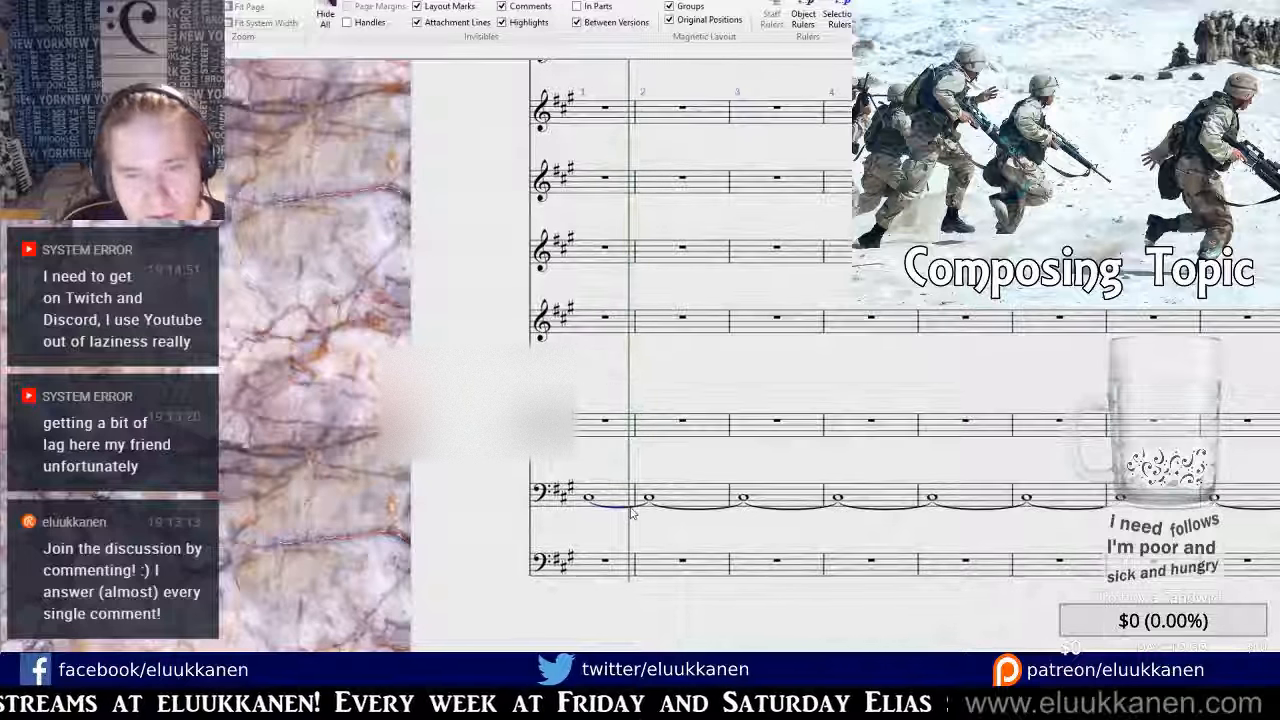
pyautogui.click(619, 496)
pyautogui.press('Delete')
# Play the opening bars from the top of the score and follow the playback down to the lowest bass-clef staves.
pyautogui.moveTo(706, 108); pyautogui.dragTo(620, 371)
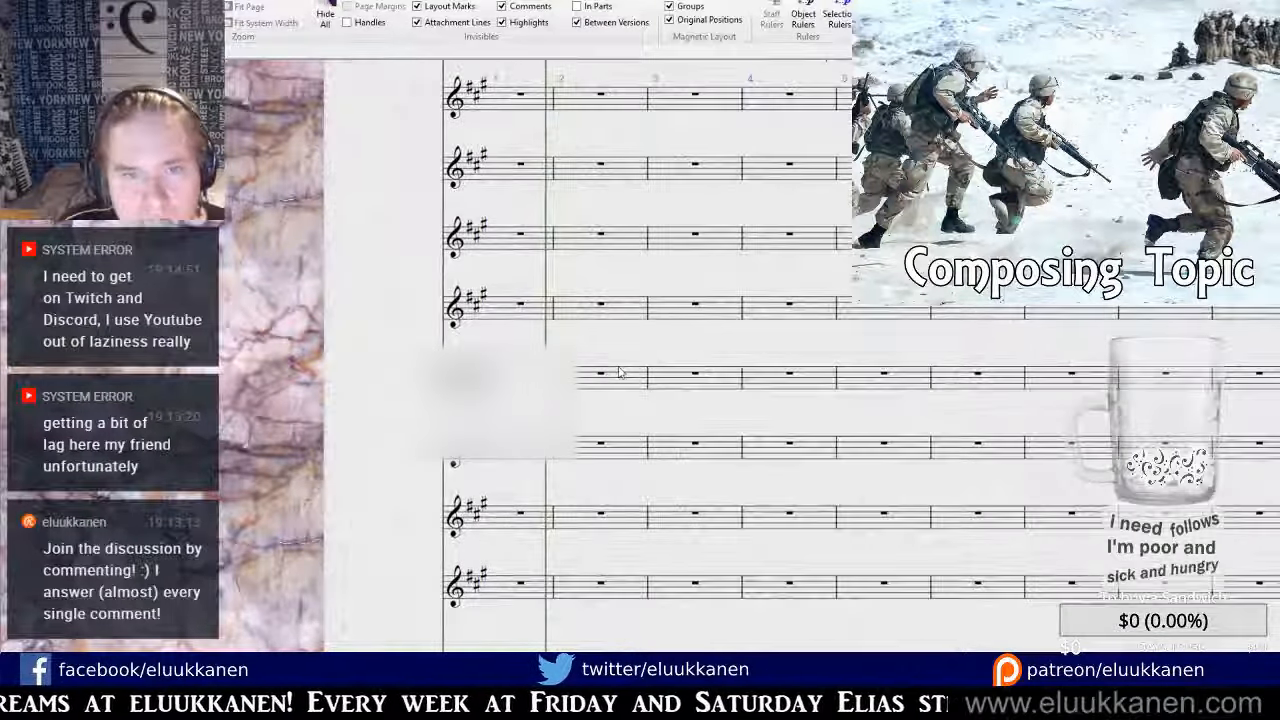
pyautogui.moveTo(628, 200); pyautogui.dragTo(554, 450)
pyautogui.moveTo(585, 320); pyautogui.dragTo(535, 483)
pyautogui.moveTo(619, 443); pyautogui.dragTo(532, 480)
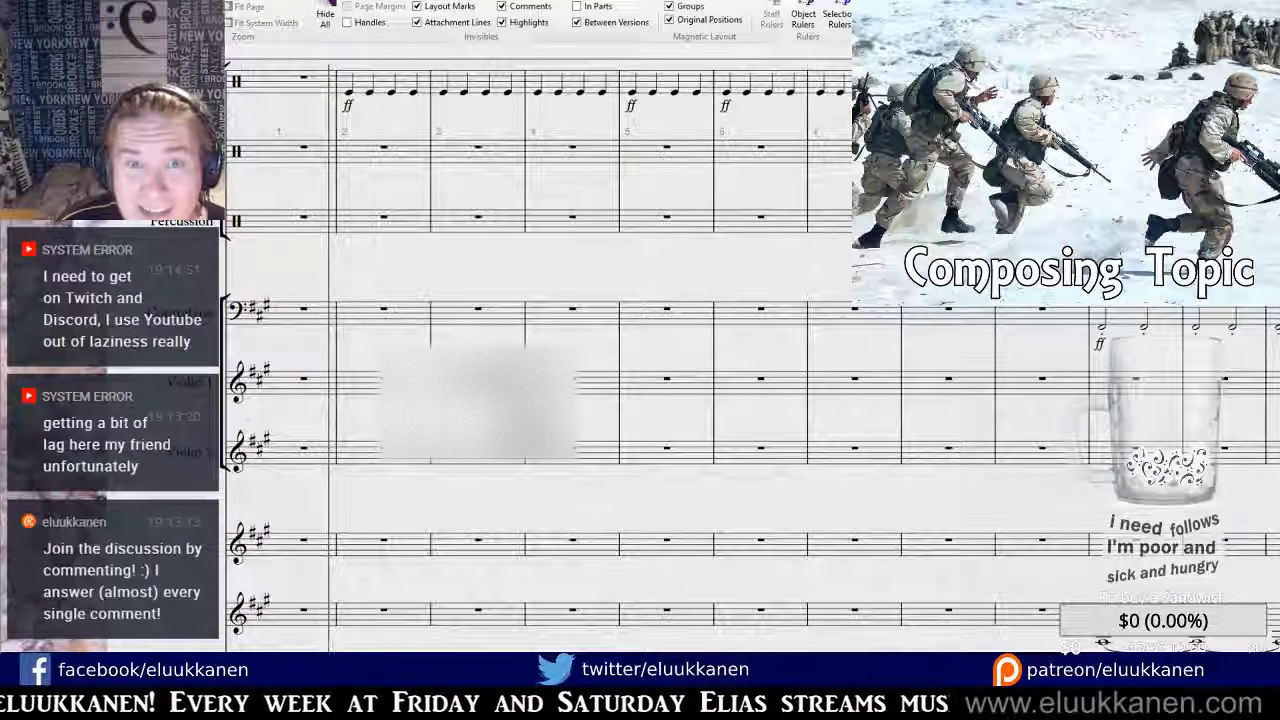
pyautogui.press('space')
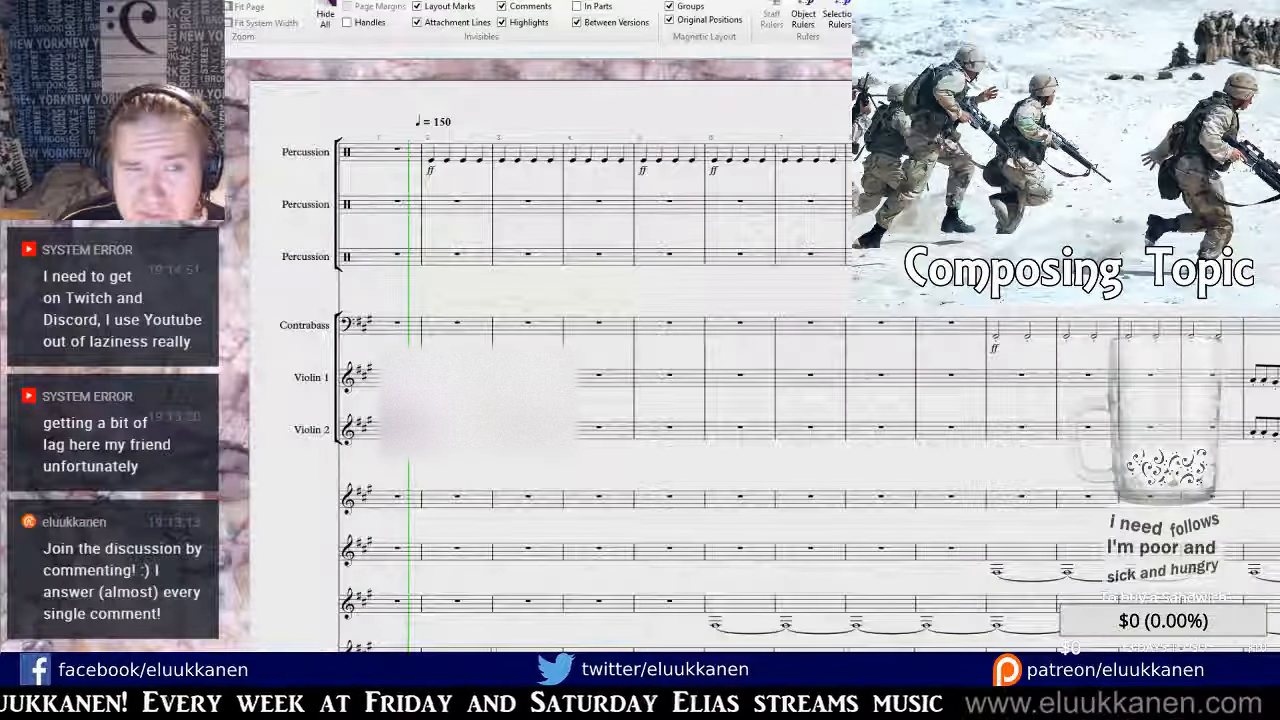
pyautogui.moveTo(632, 474); pyautogui.dragTo(629, 220)
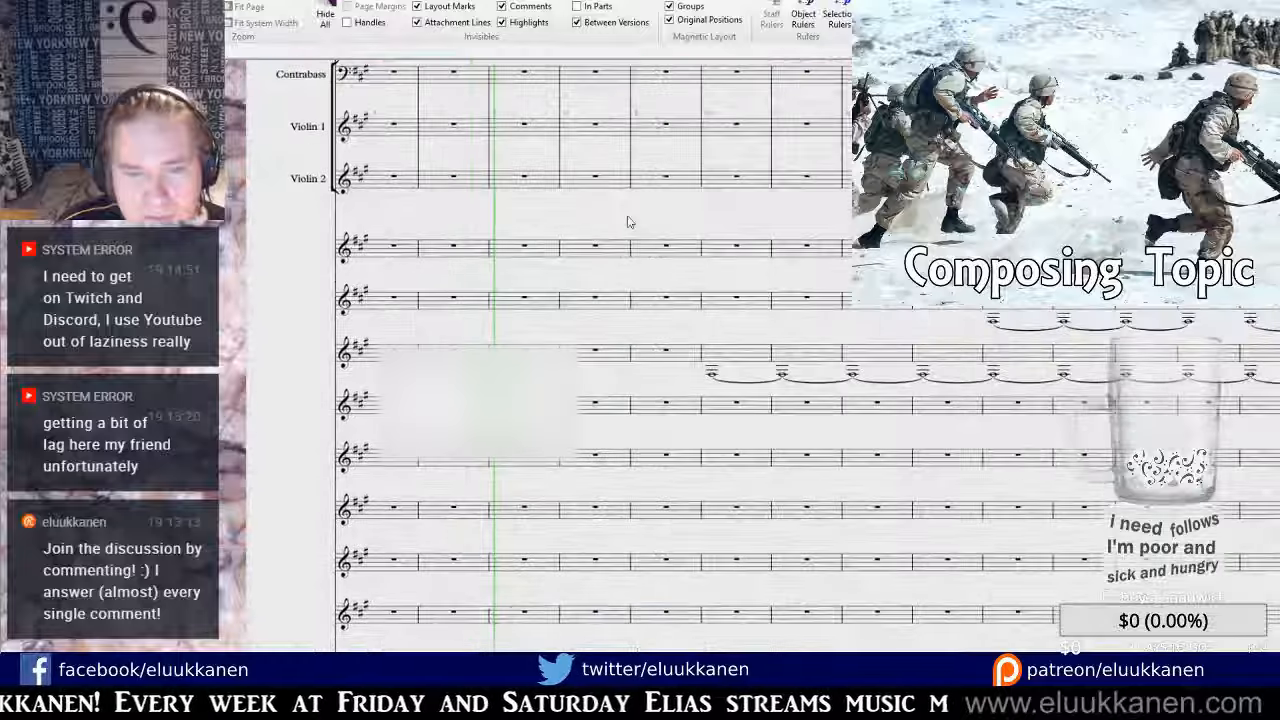
pyautogui.moveTo(605, 461); pyautogui.dragTo(626, 174)
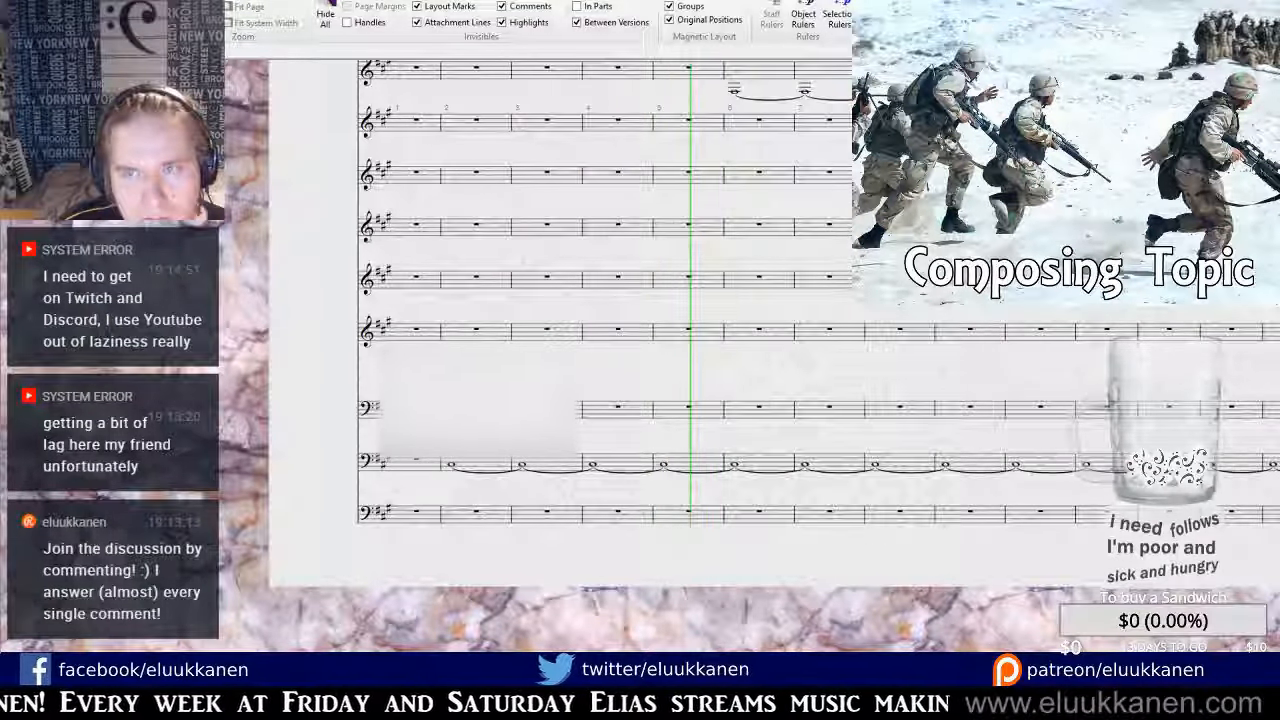
pyautogui.press('space')
# Select bar 5 of the middle bass-clef staff and play a short stretch of the score.
pyautogui.click(687, 511)
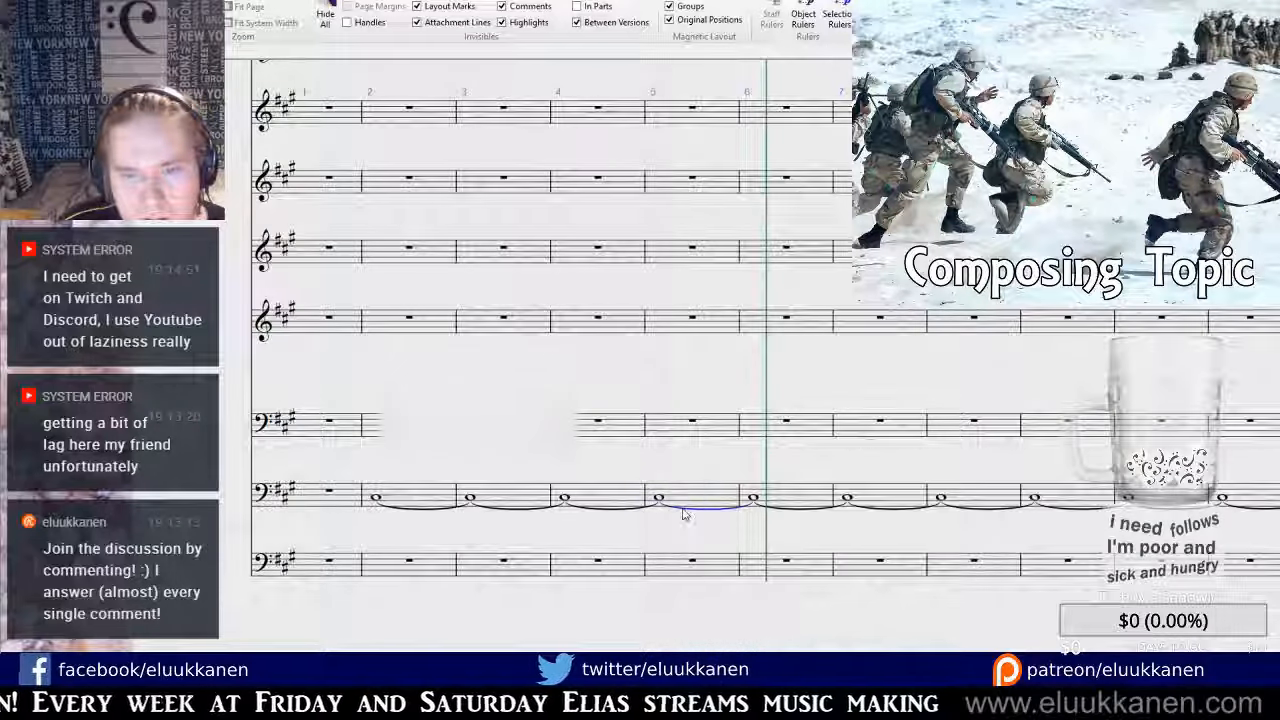
pyautogui.click(690, 489)
pyautogui.press('space')
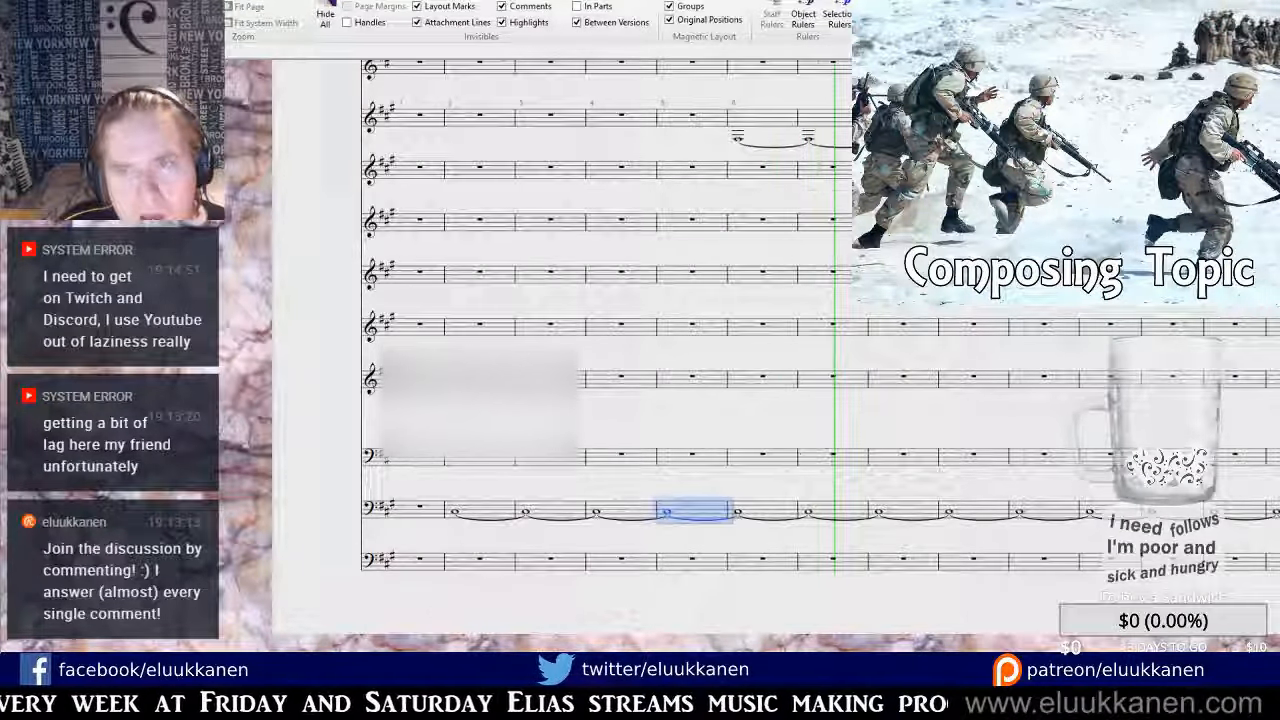
pyautogui.press('space')
# Open the Mixer, reassign the playback devices of the unnamed staves, and close the Mixer.
pyautogui.press('m')
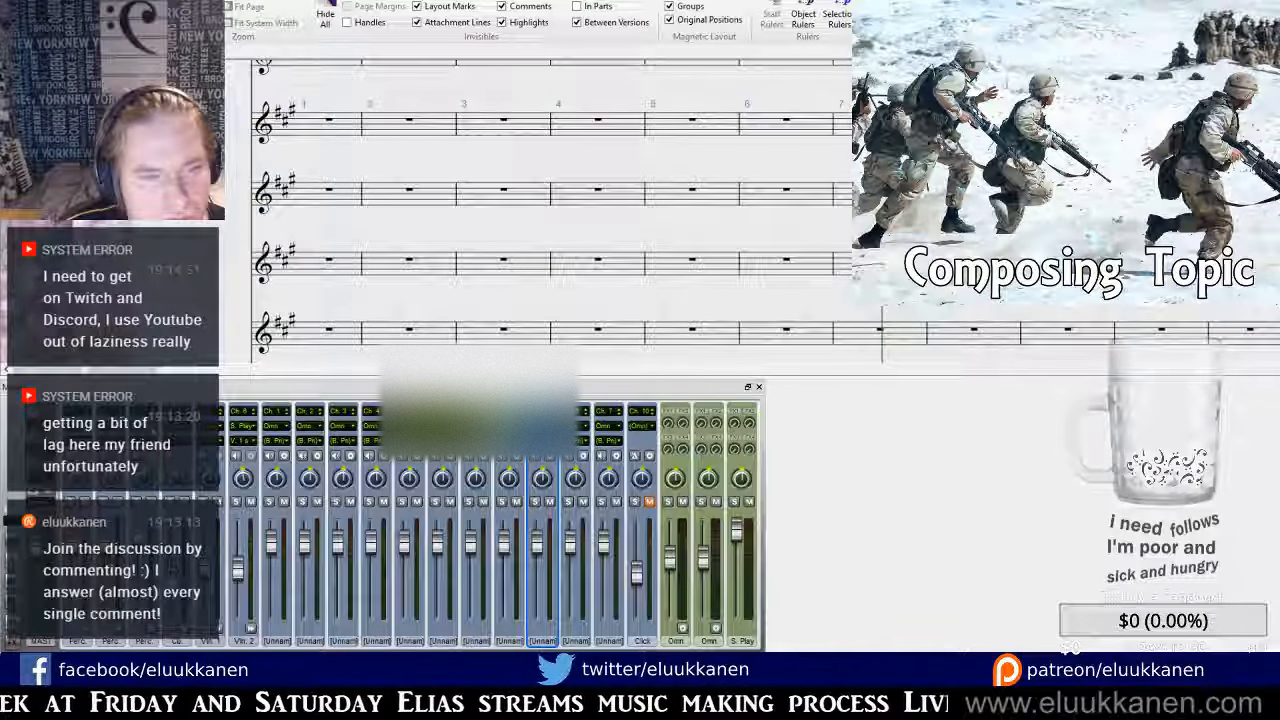
pyautogui.click(273, 430)
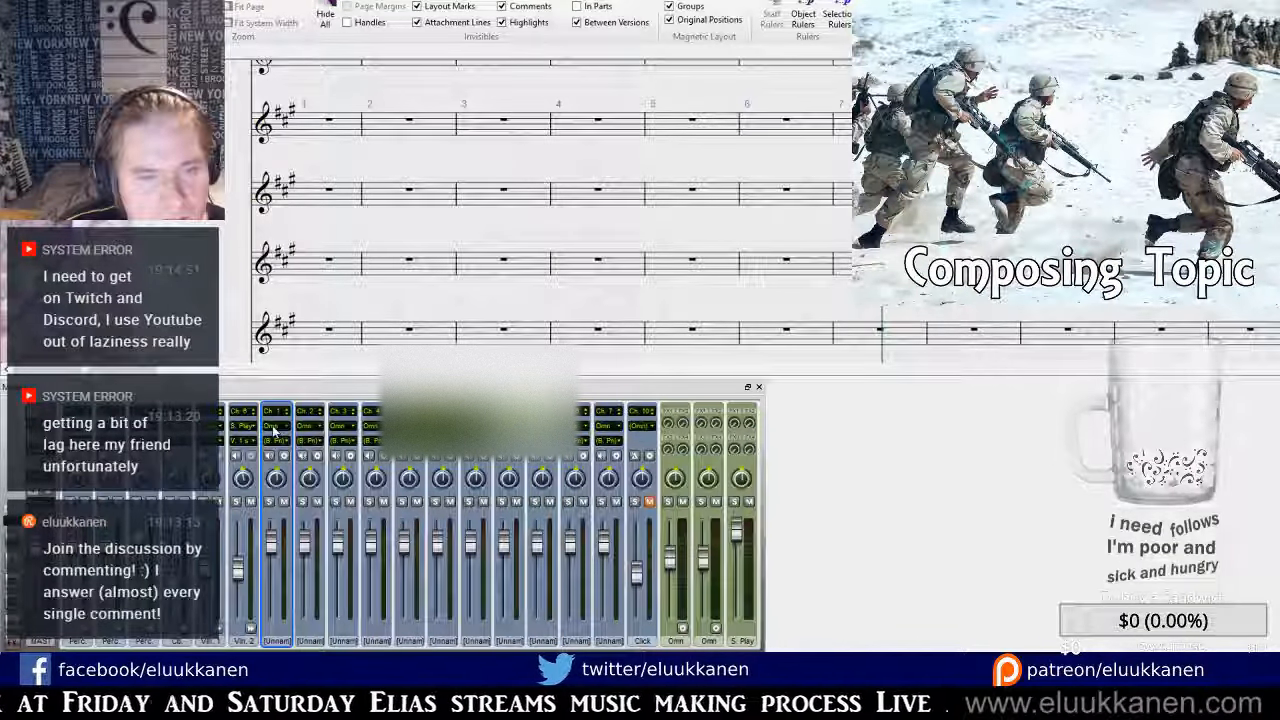
pyautogui.click(308, 440)
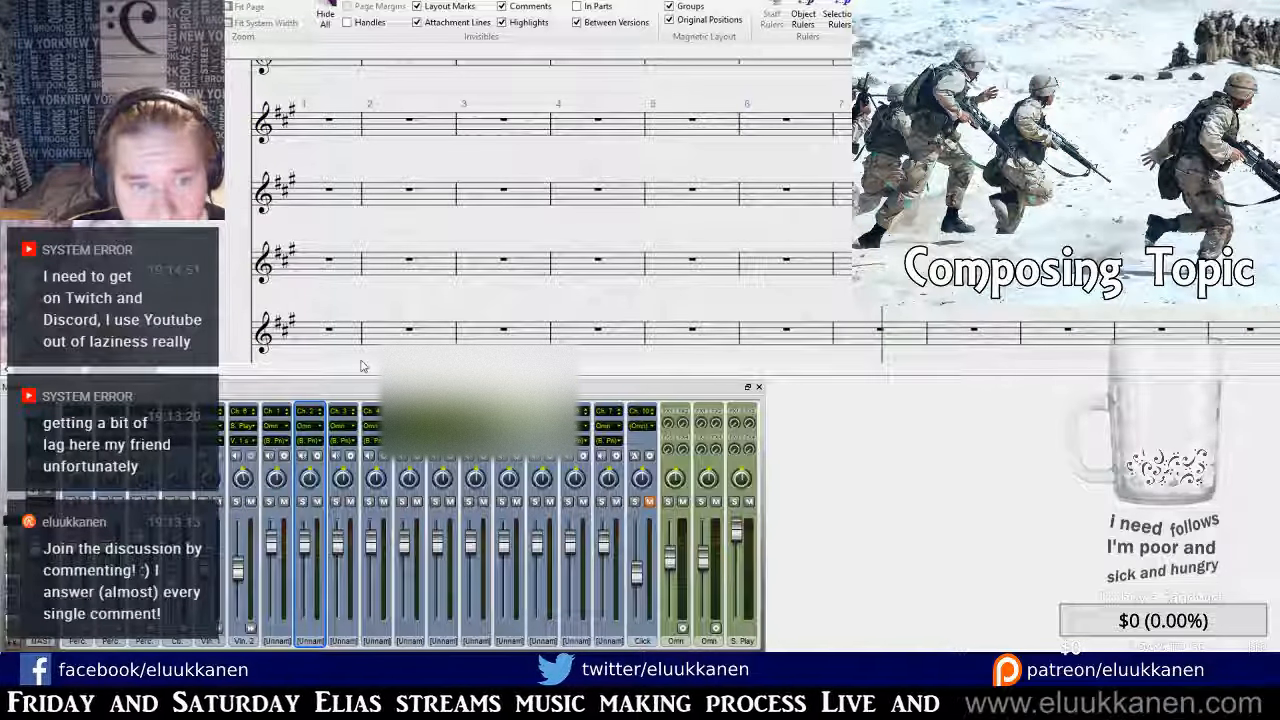
pyautogui.scroll(-5, 434, 286)
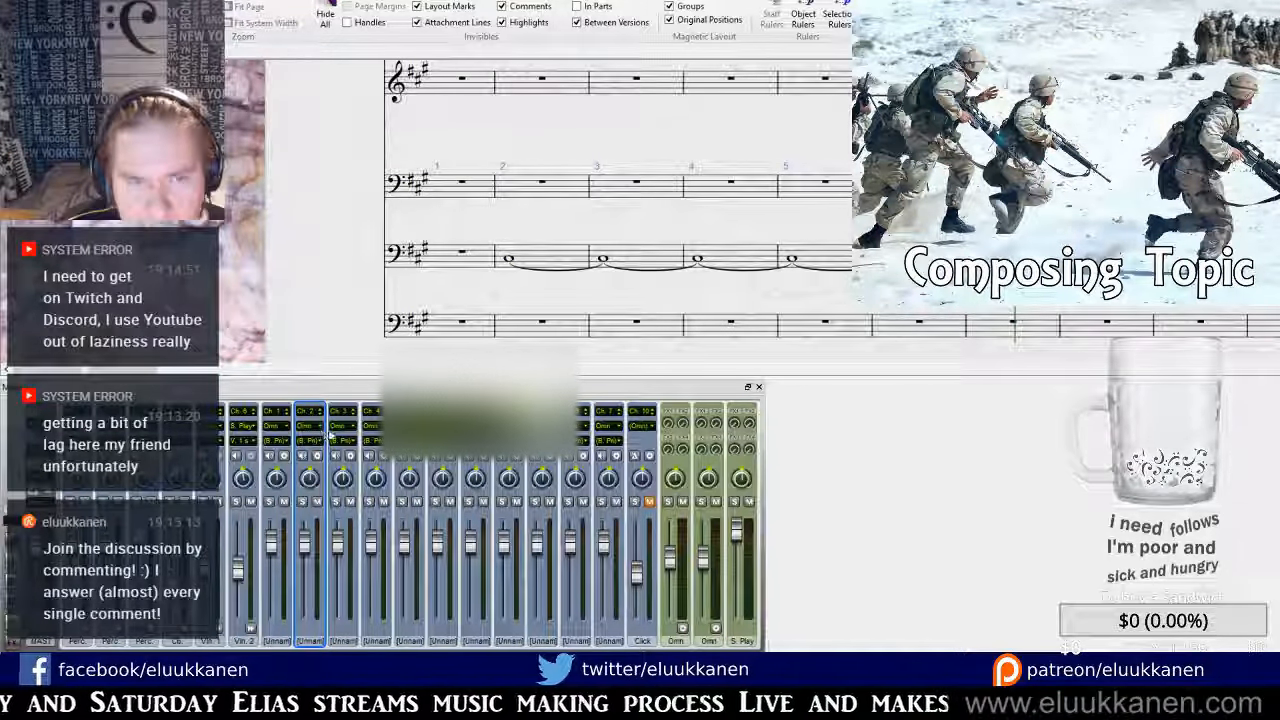
pyautogui.click(412, 427)
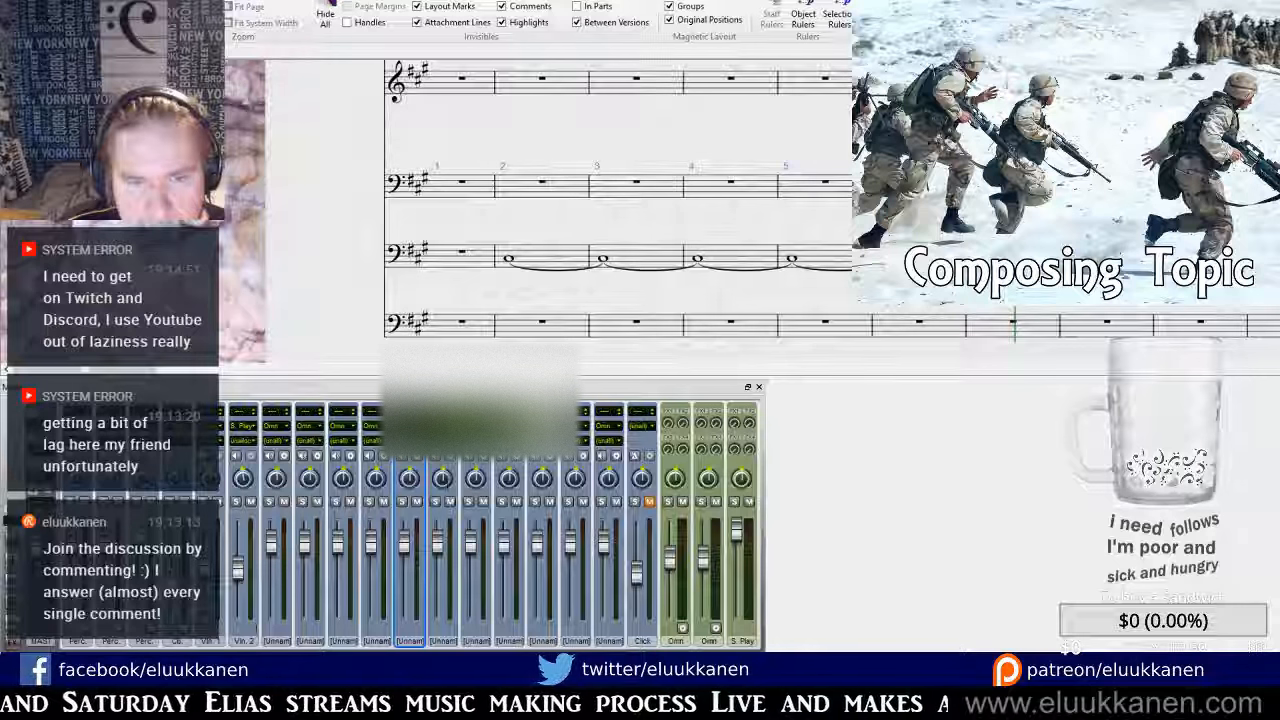
pyautogui.click(488, 488)
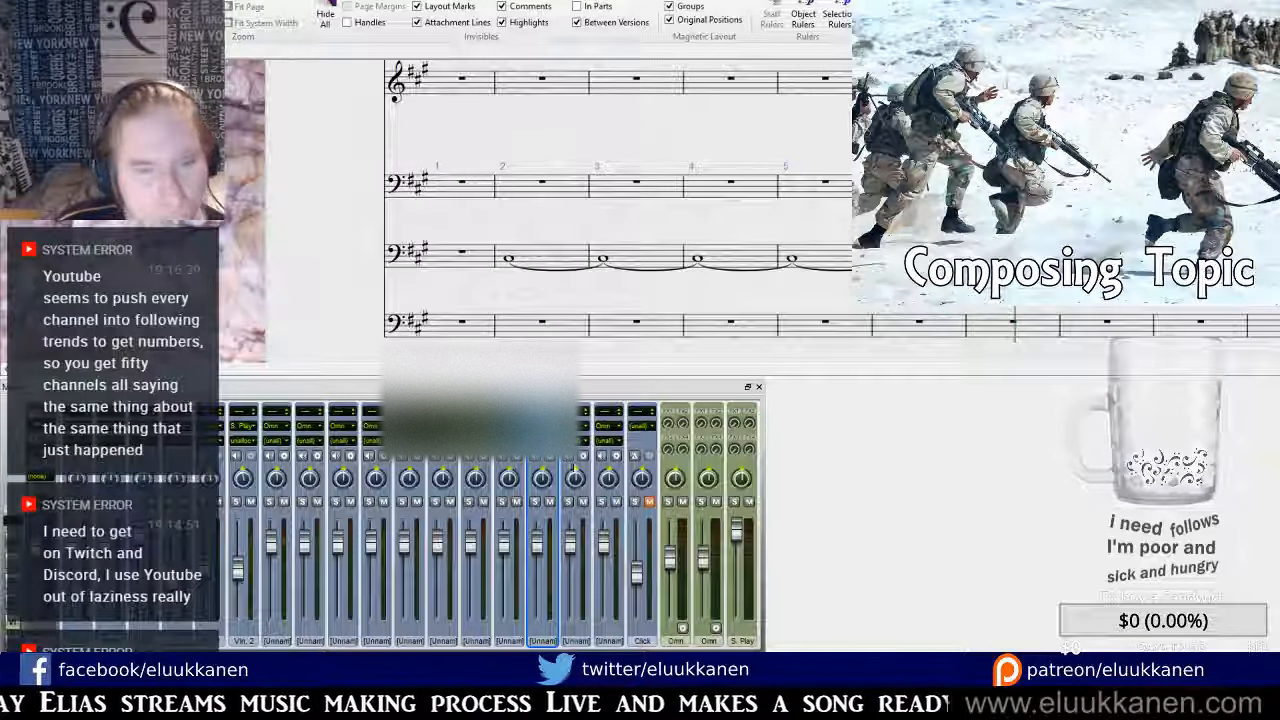
pyautogui.click(586, 427)
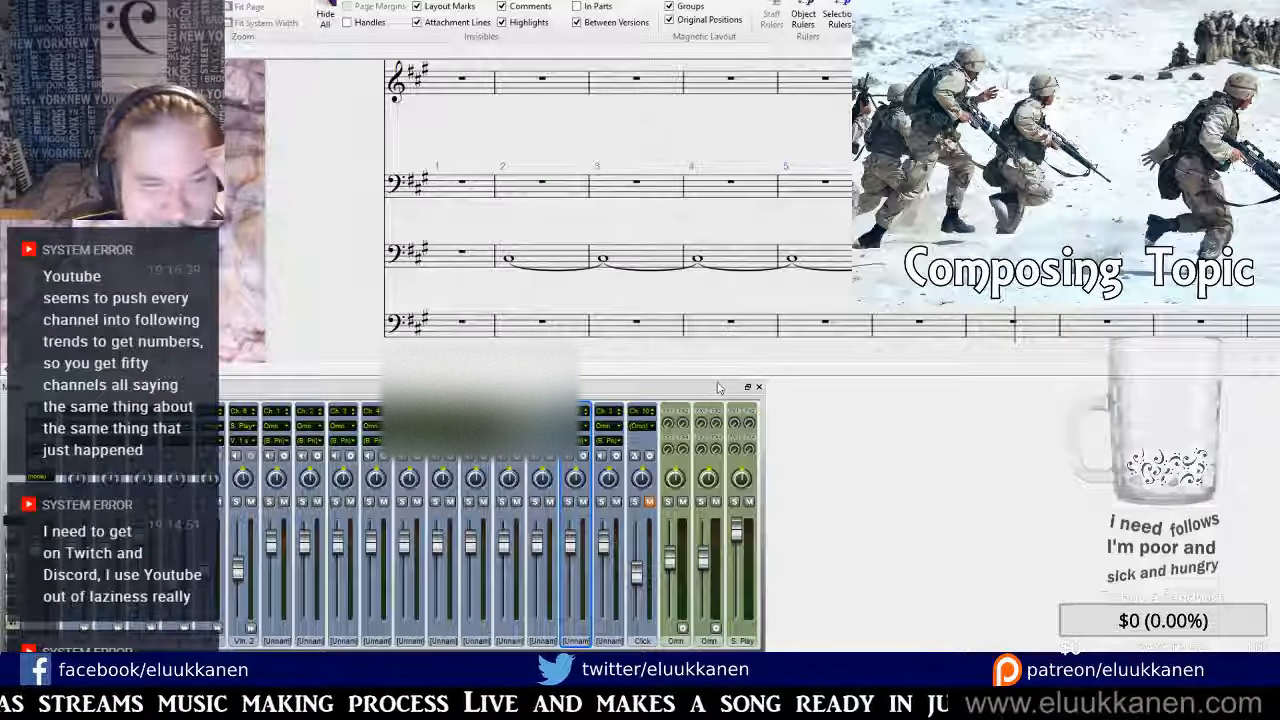
pyautogui.click(758, 387)
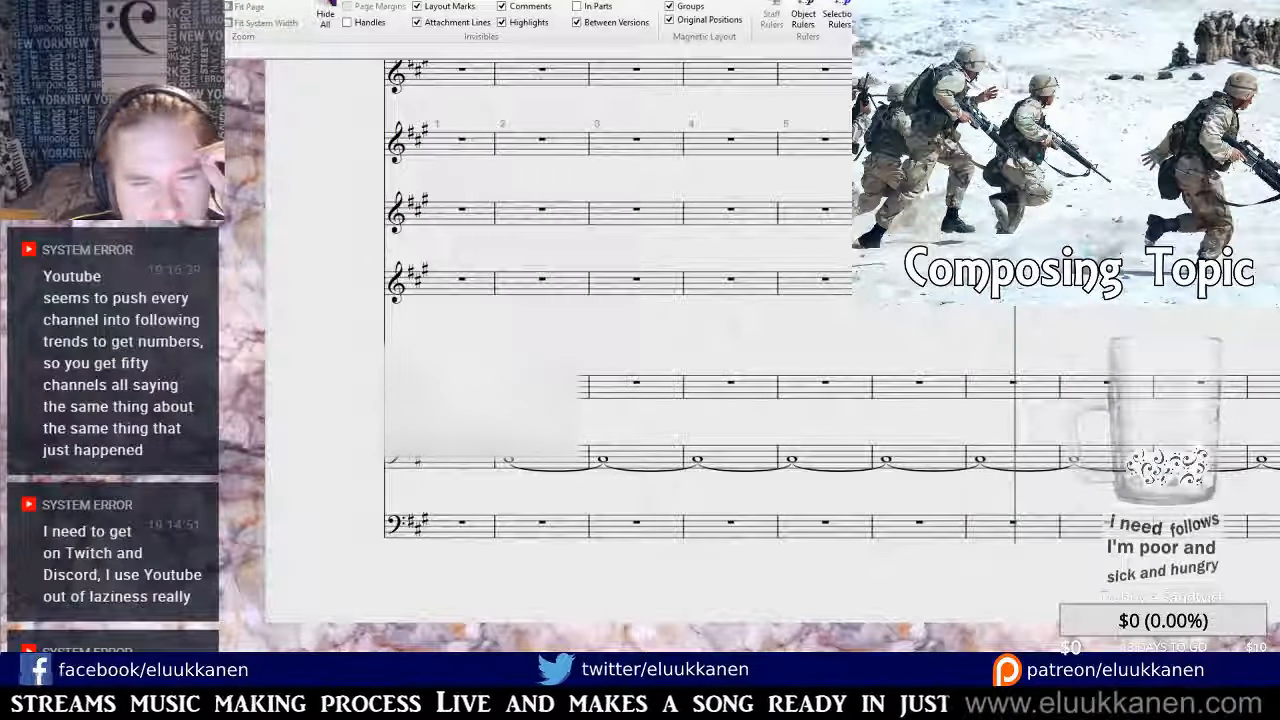
# Copy bars 13 to 16 of the middle bass-clef staff into bars 17 to 20 and repeat them through bar 24.
pyautogui.moveTo(697, 369); pyautogui.dragTo(397, 334)
pyautogui.click(248, 421)
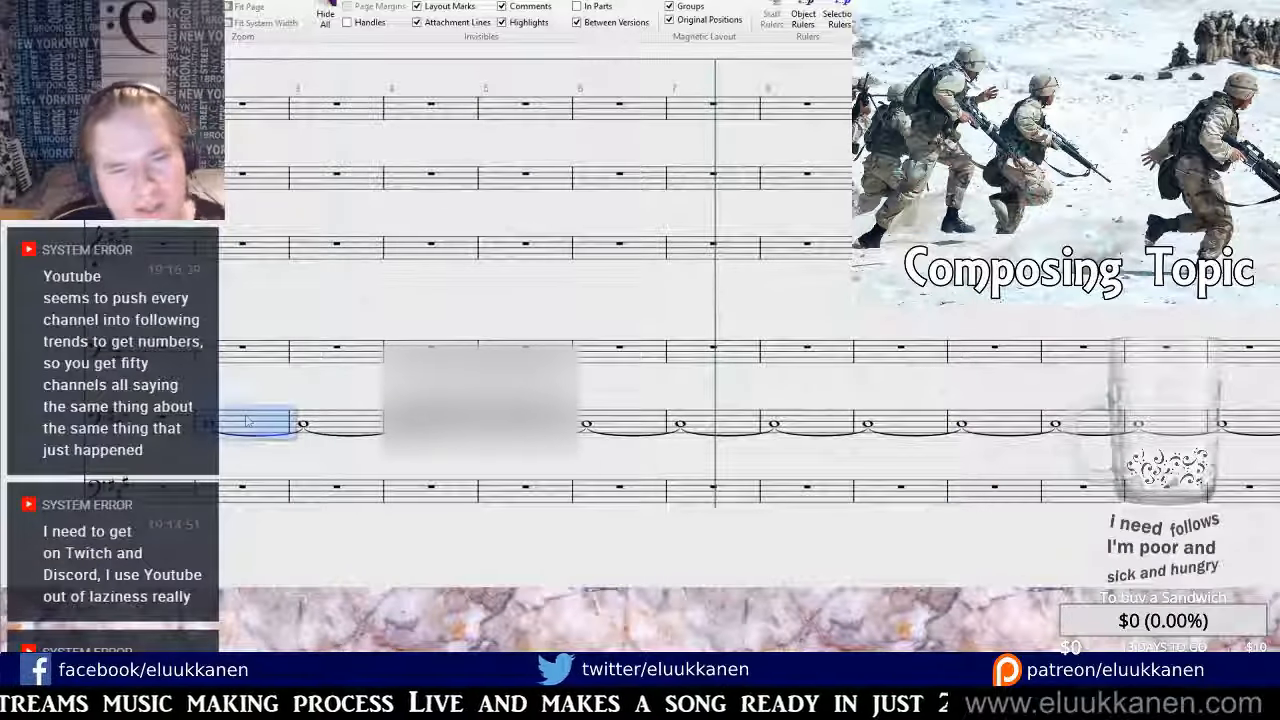
pyautogui.moveTo(1050, 405); pyautogui.dragTo(293, 375)
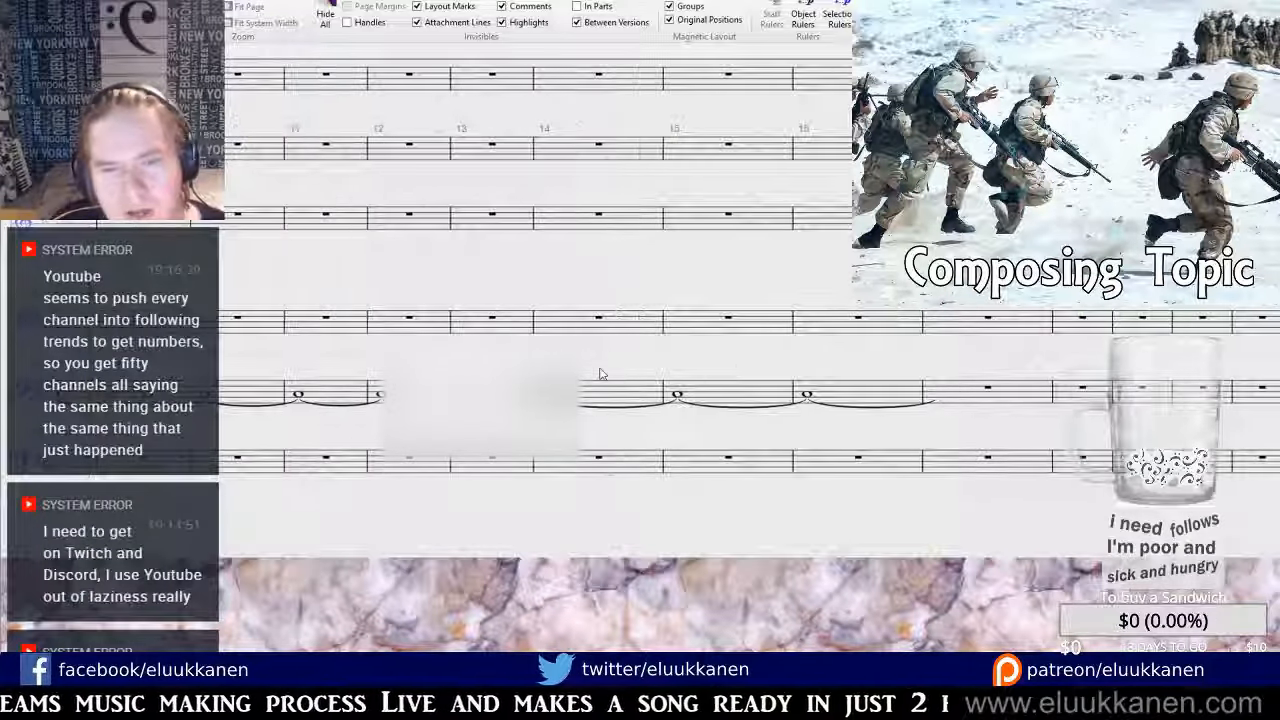
pyautogui.moveTo(602, 374); pyautogui.dragTo(598, 376)
pyautogui.click(488, 404)
pyautogui.keyDown('shift'); pyautogui.click(858, 400); pyautogui.keyUp('shift')
pyautogui.click(963, 408)
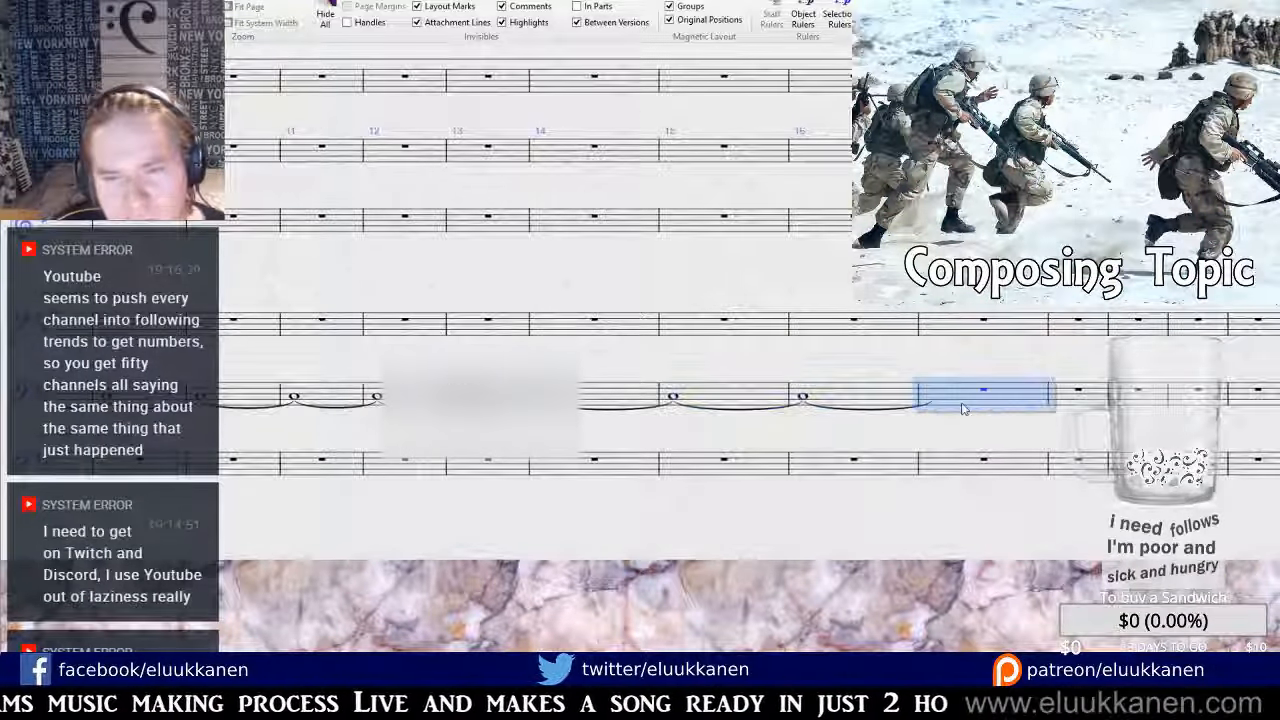
pyautogui.hotkey('ctrl', 'v')
pyautogui.press('r')
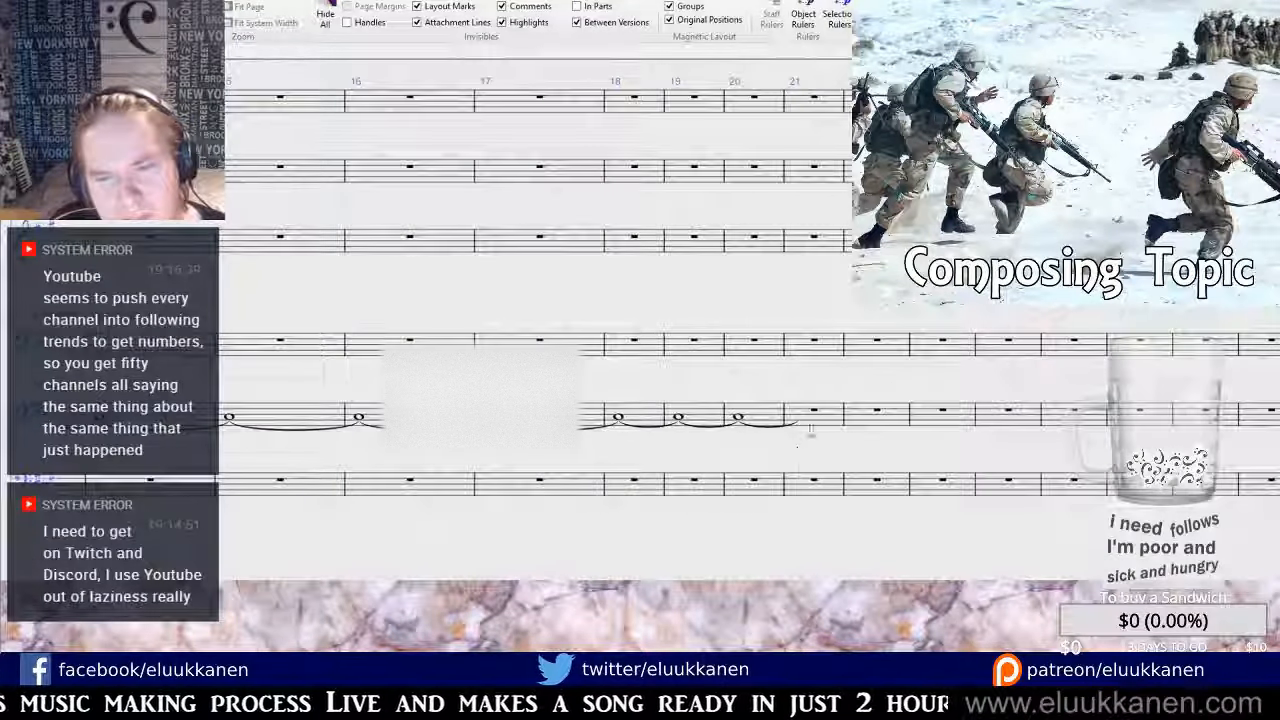
pyautogui.press('r')
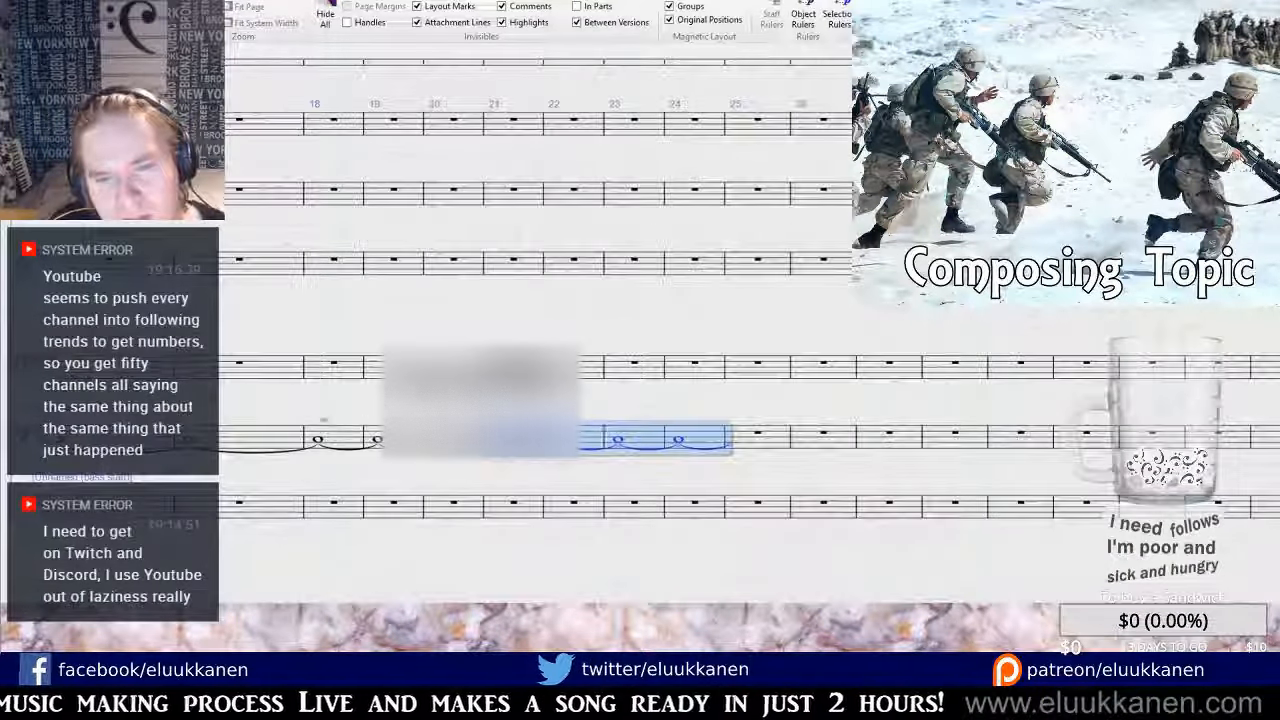
# Rewind playback to the start of the score and play the opening bar with the Contrabass, Violin and treble staves in view.
pyautogui.press('space')
pyautogui.moveTo(627, 309); pyautogui.dragTo(1177, 280)
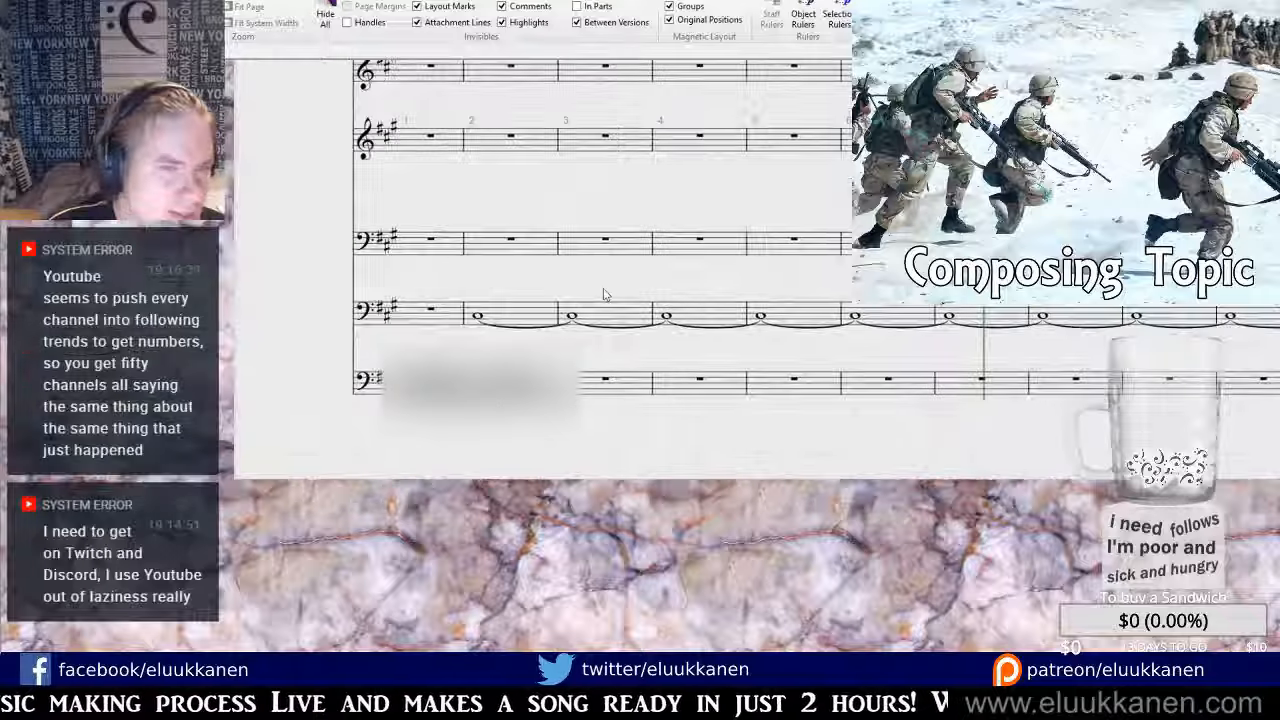
pyautogui.moveTo(606, 290); pyautogui.dragTo(554, 388)
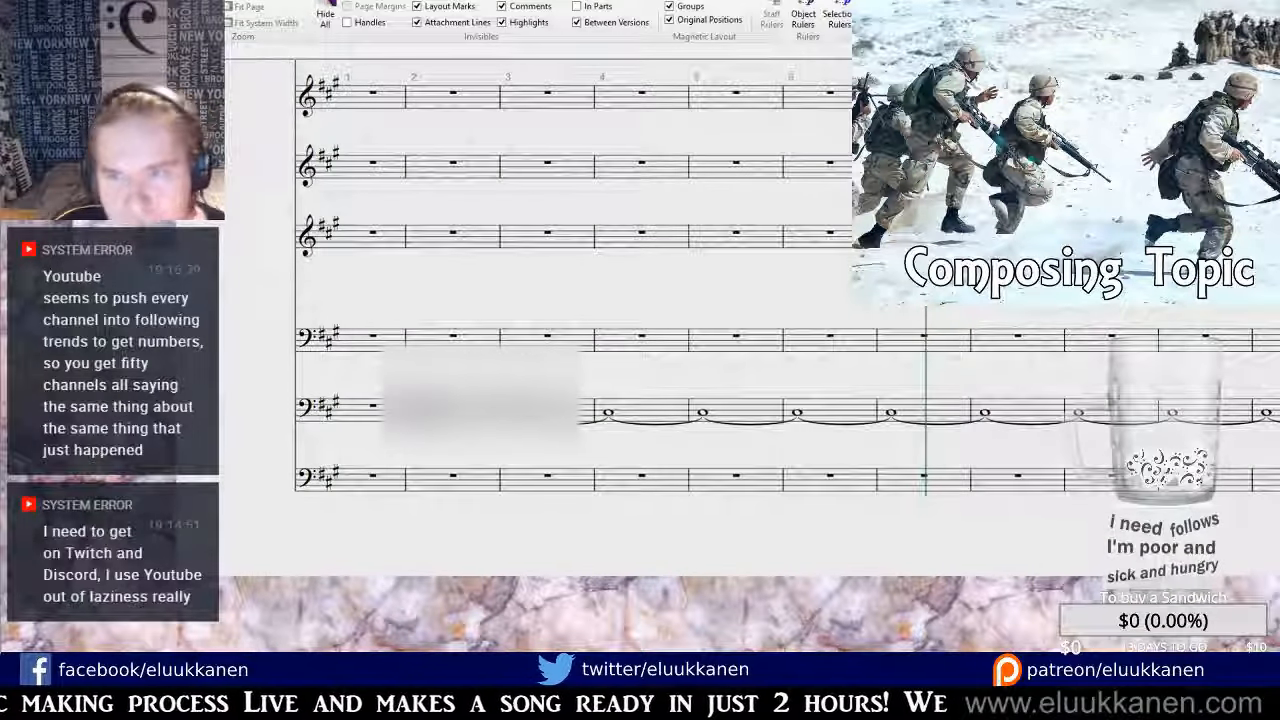
pyautogui.press('[')
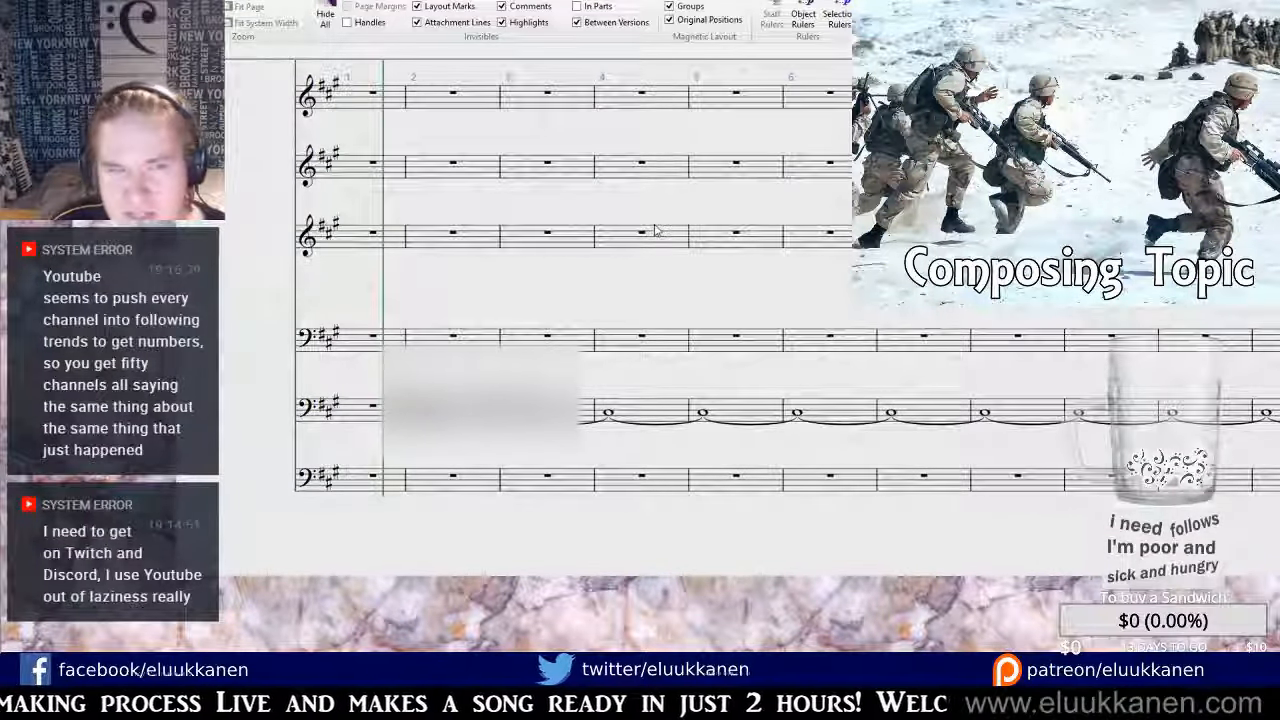
pyautogui.moveTo(657, 230); pyautogui.dragTo(608, 423)
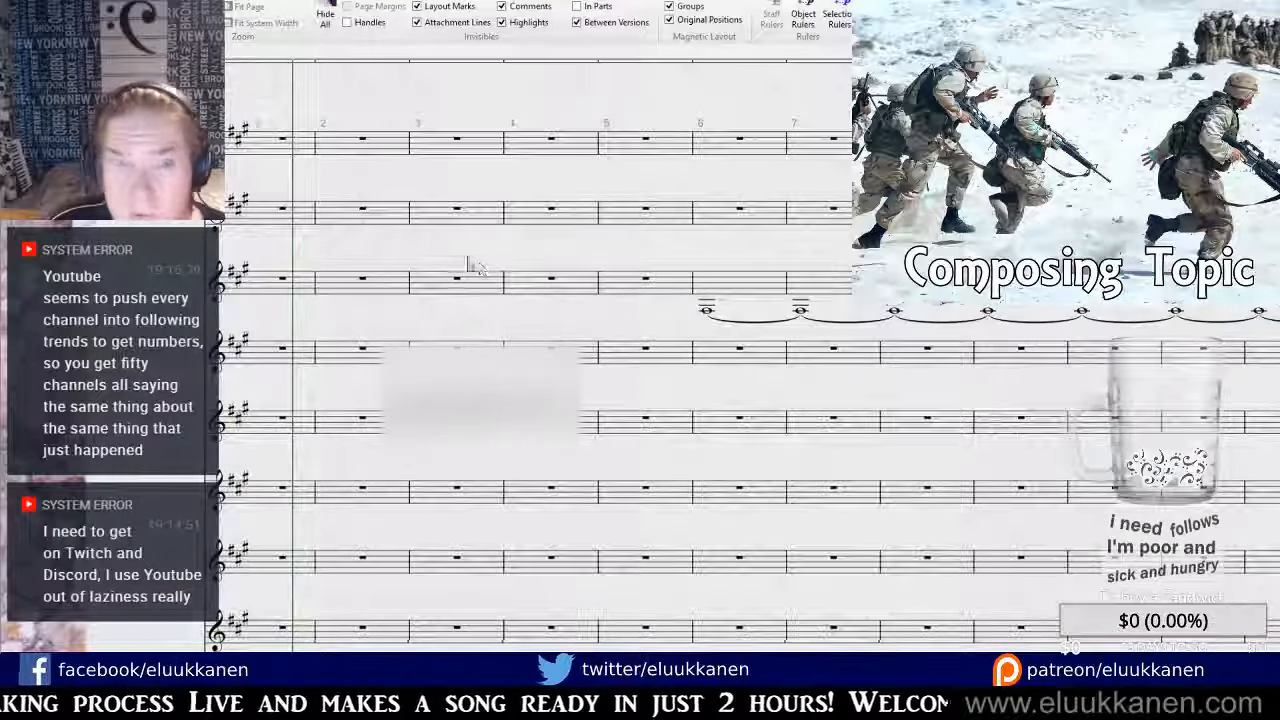
pyautogui.moveTo(466, 266); pyautogui.dragTo(424, 328)
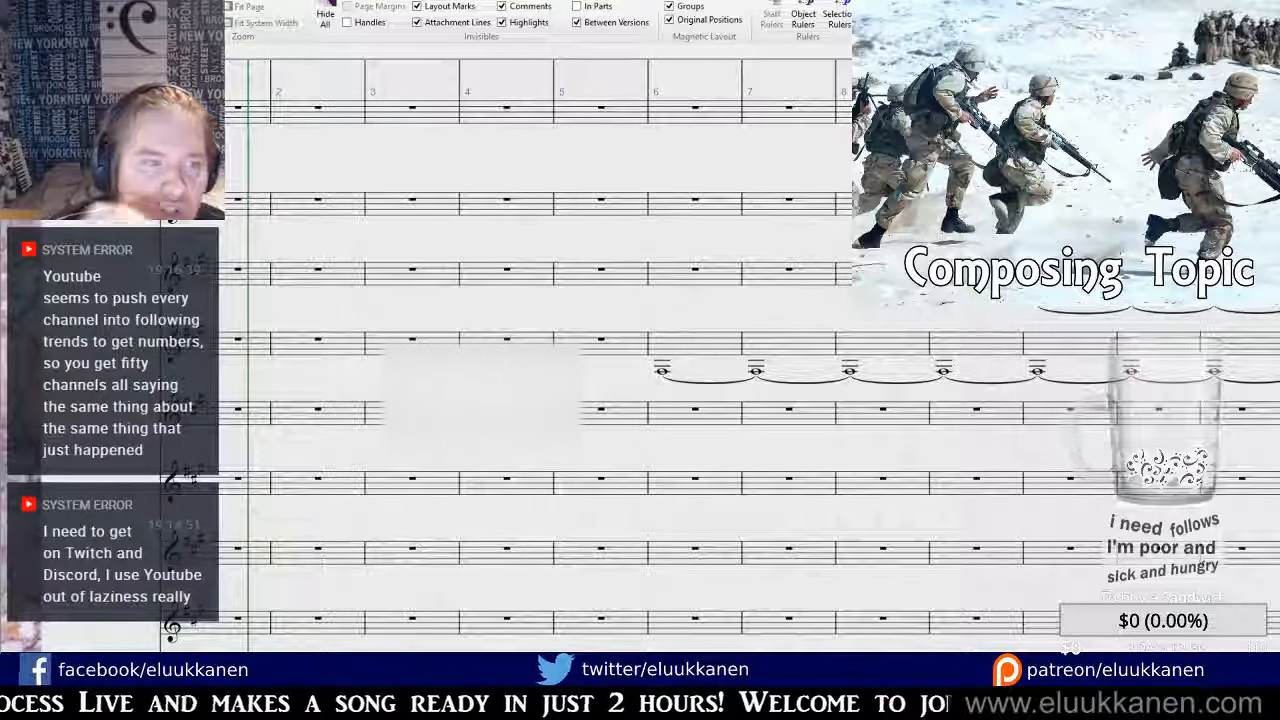
pyautogui.hotkey('ctrl', '-')
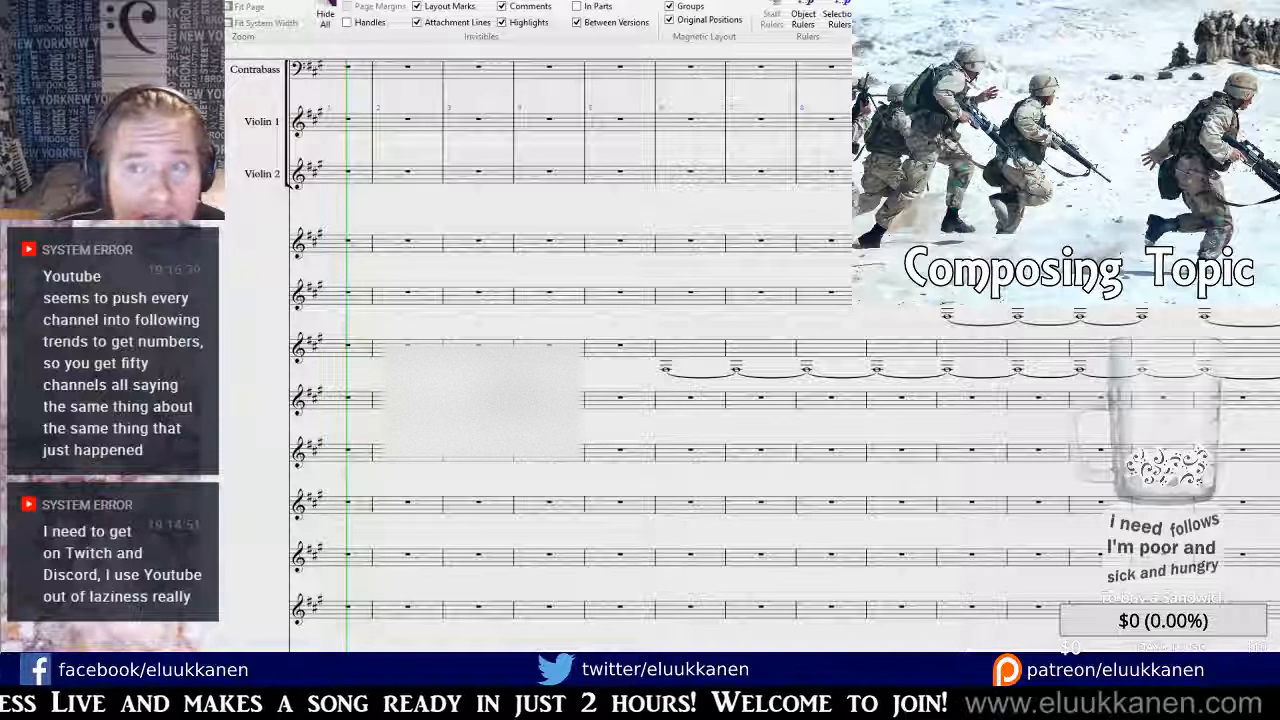
pyautogui.hotkey('ctrl', '+')
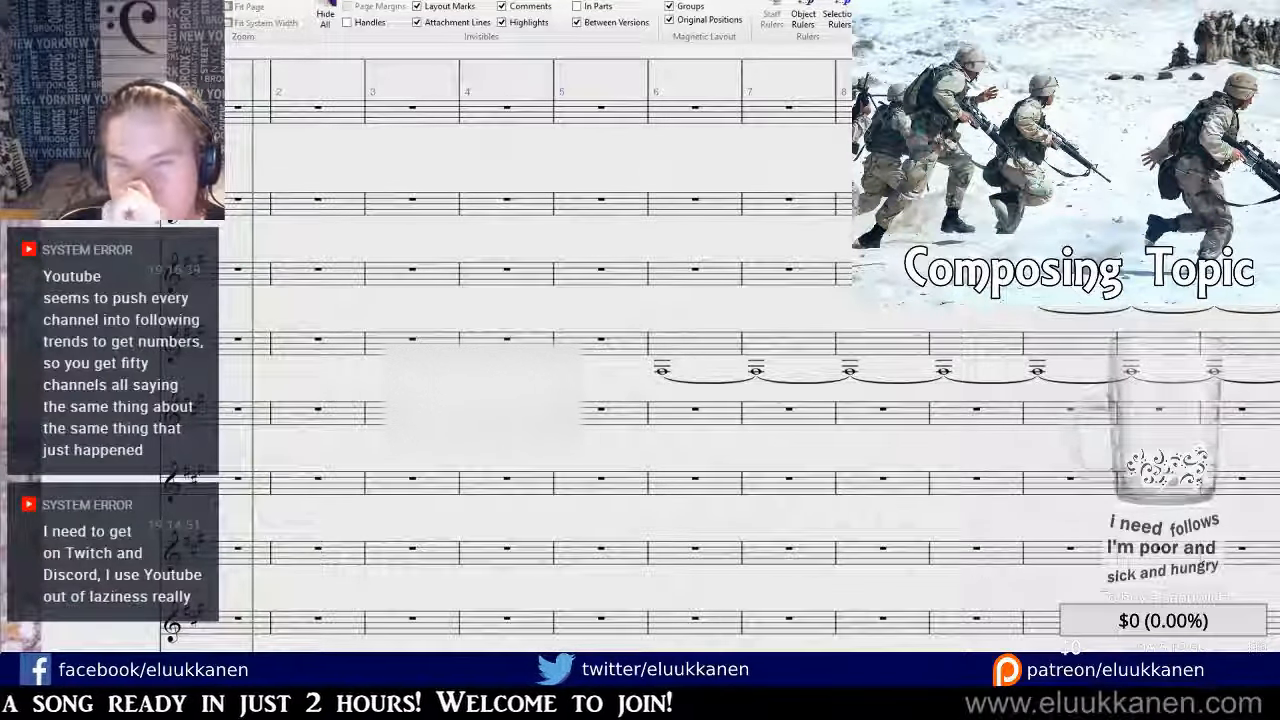
# Look over the lowest bass-clef staves and the tied low notes above, and play the score from bar 1 past bar 11.
pyautogui.moveTo(816, 531); pyautogui.dragTo(654, 22)
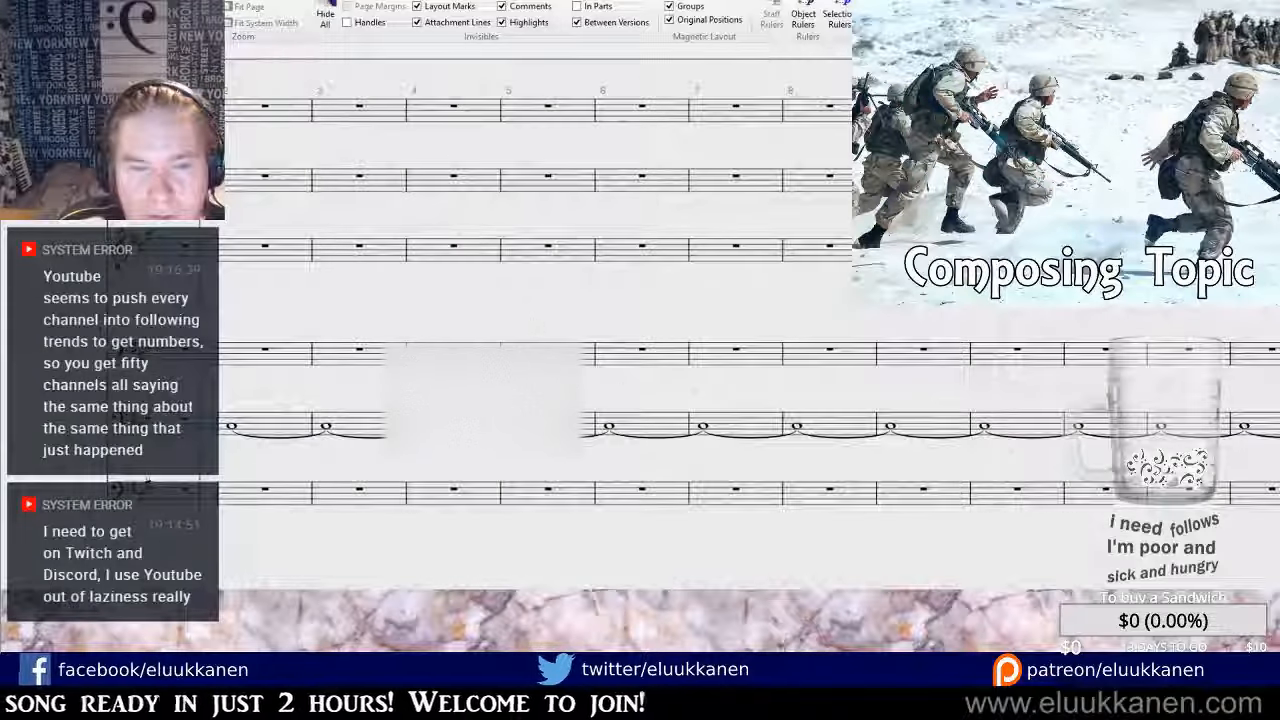
pyautogui.moveTo(540, 330); pyautogui.dragTo(602, 614)
pyautogui.moveTo(589, 201); pyautogui.dragTo(654, 374)
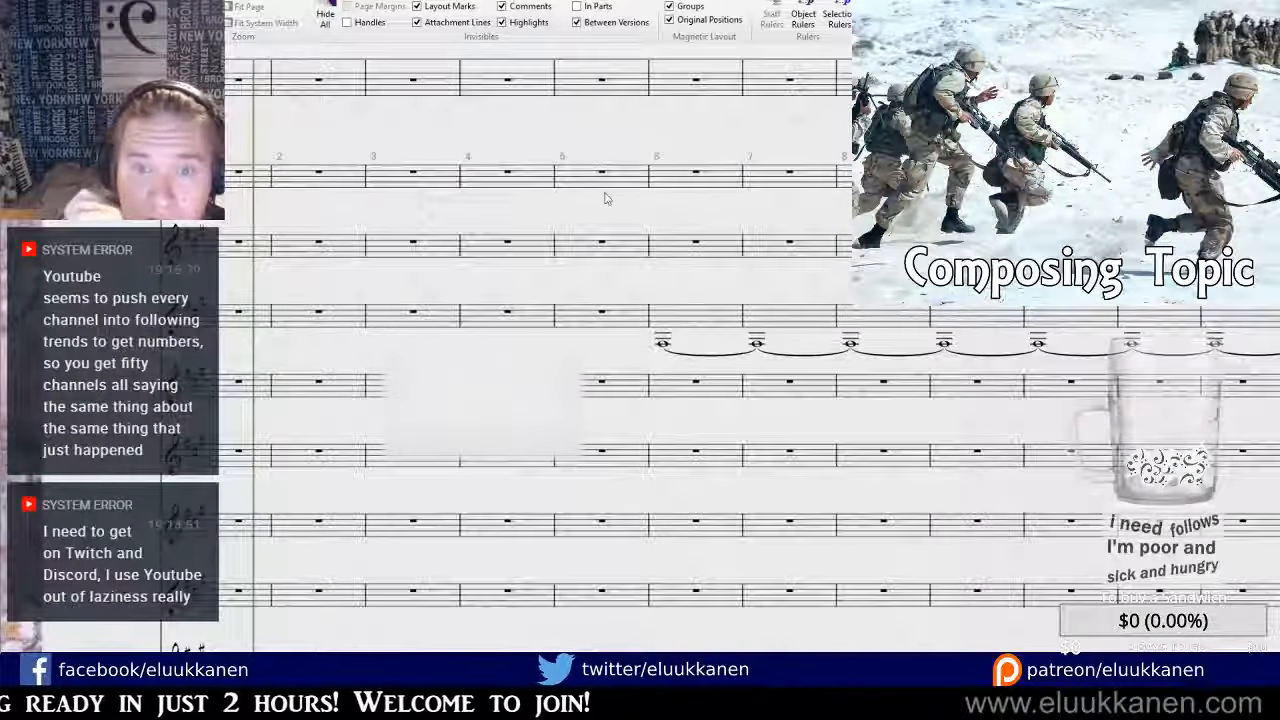
pyautogui.moveTo(600, 200); pyautogui.dragTo(634, 243)
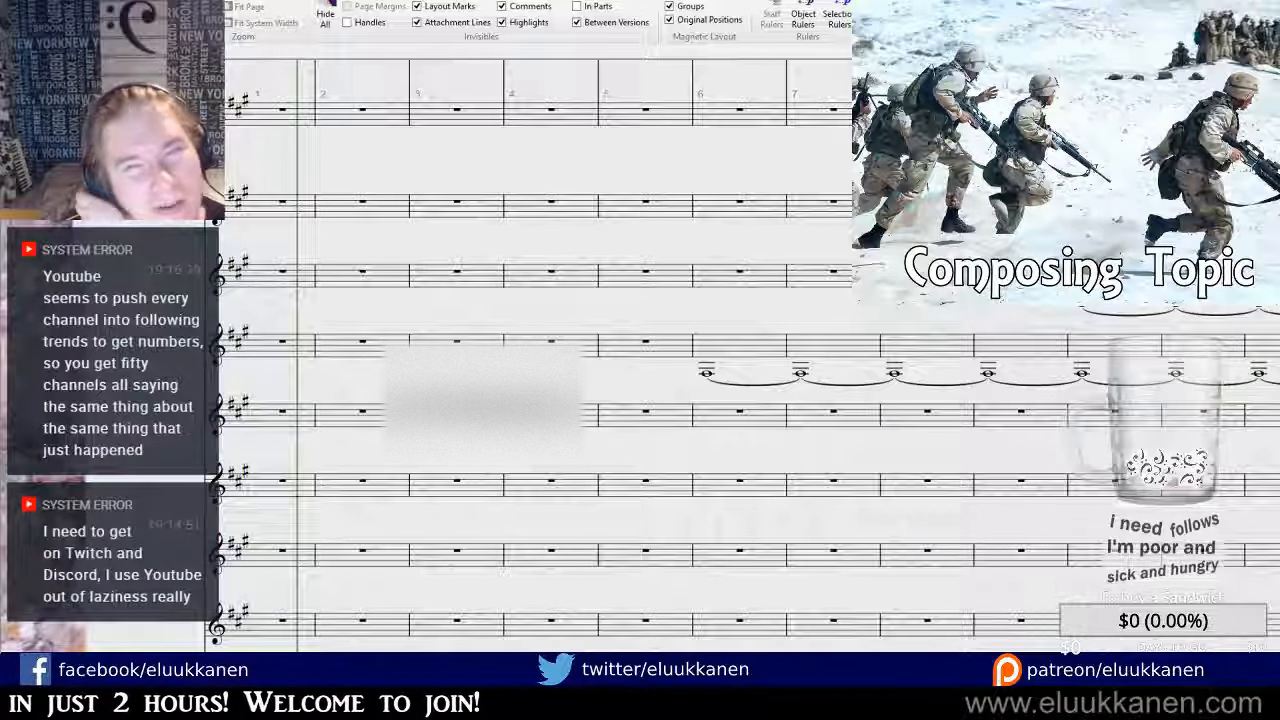
pyautogui.moveTo(560, 308); pyautogui.dragTo(565, 325)
pyautogui.press('space')
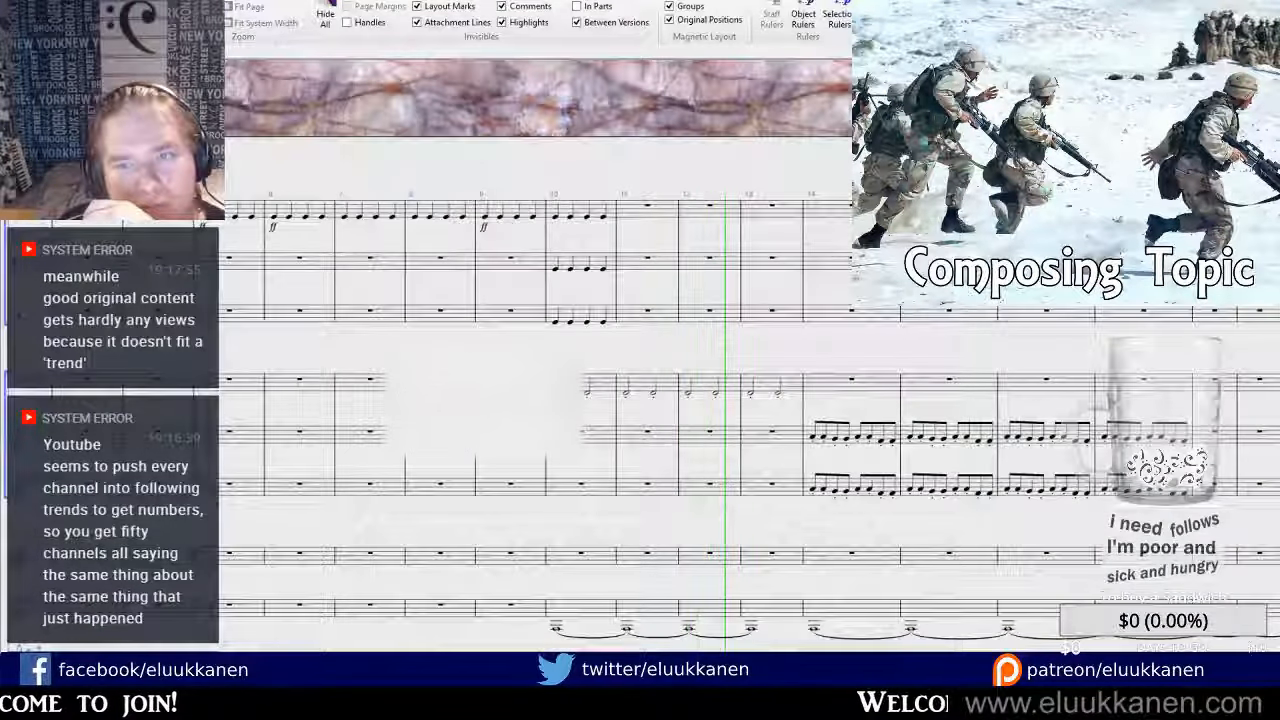
# Stop the playback and select bar 10 in the third percussion staff.
pyautogui.press('space')
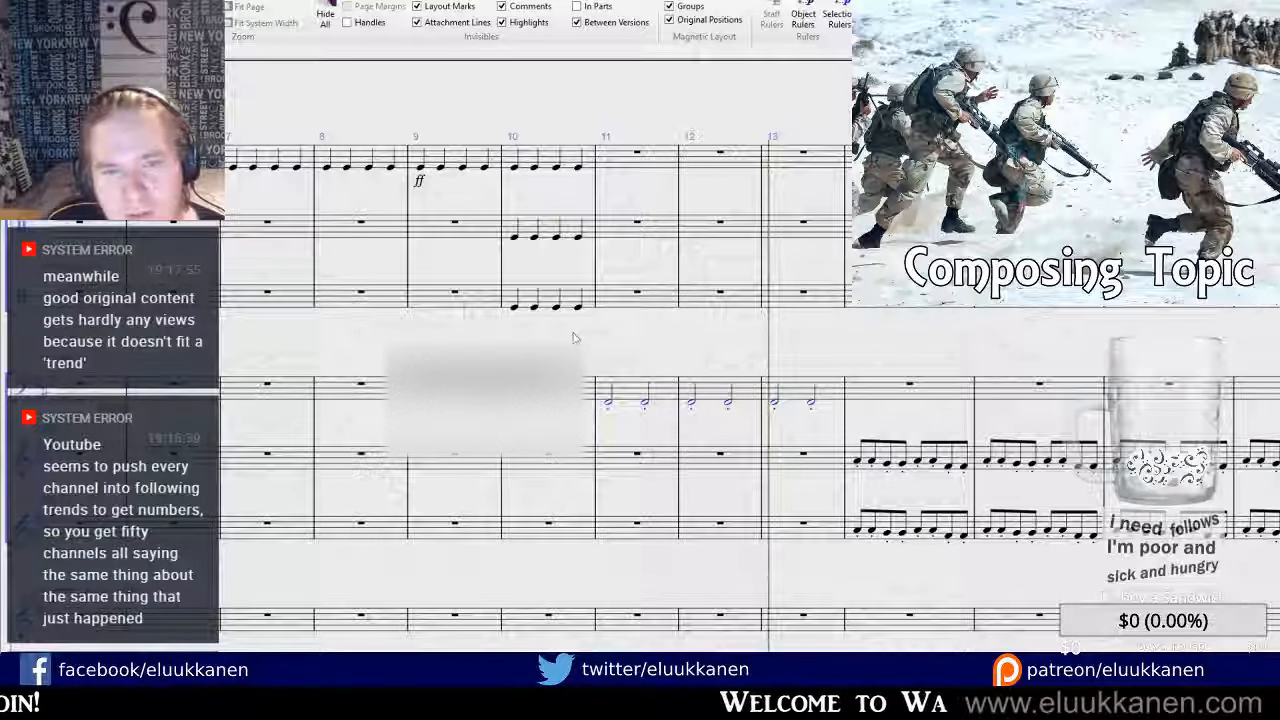
pyautogui.moveTo(575, 338); pyautogui.dragTo(579, 434)
pyautogui.click(551, 392)
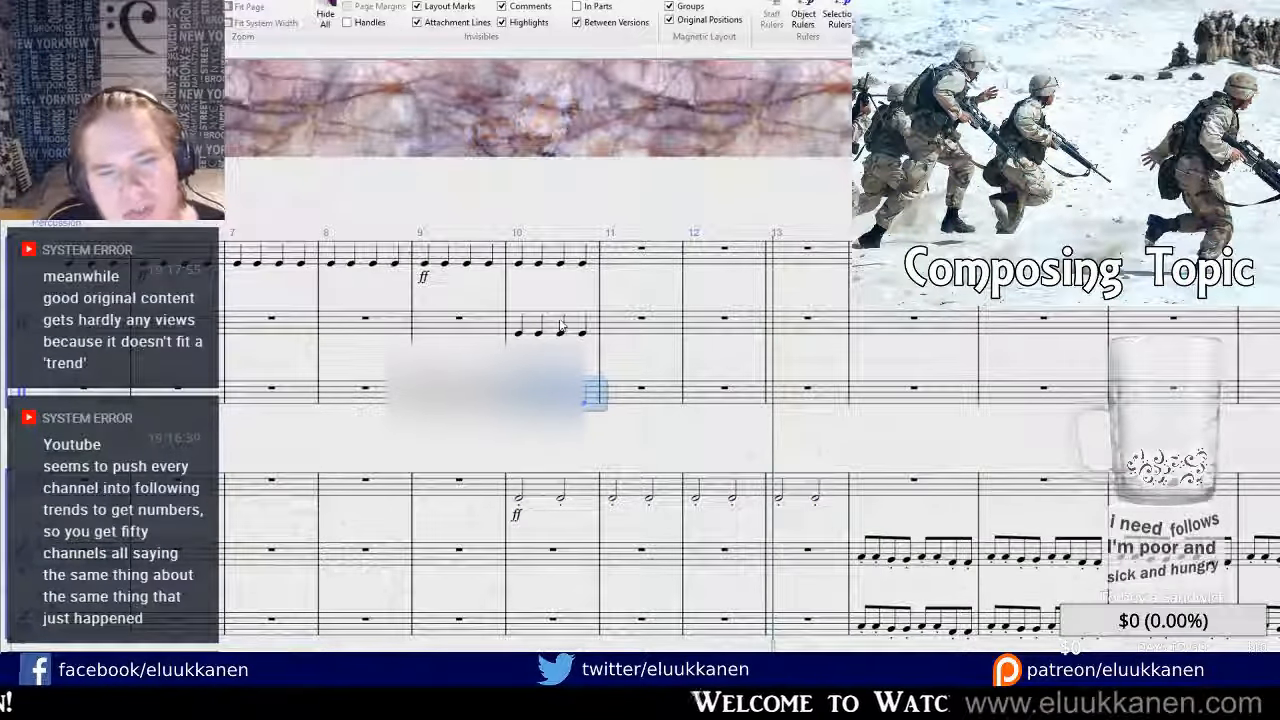
pyautogui.moveTo(562, 326); pyautogui.dragTo(572, 364)
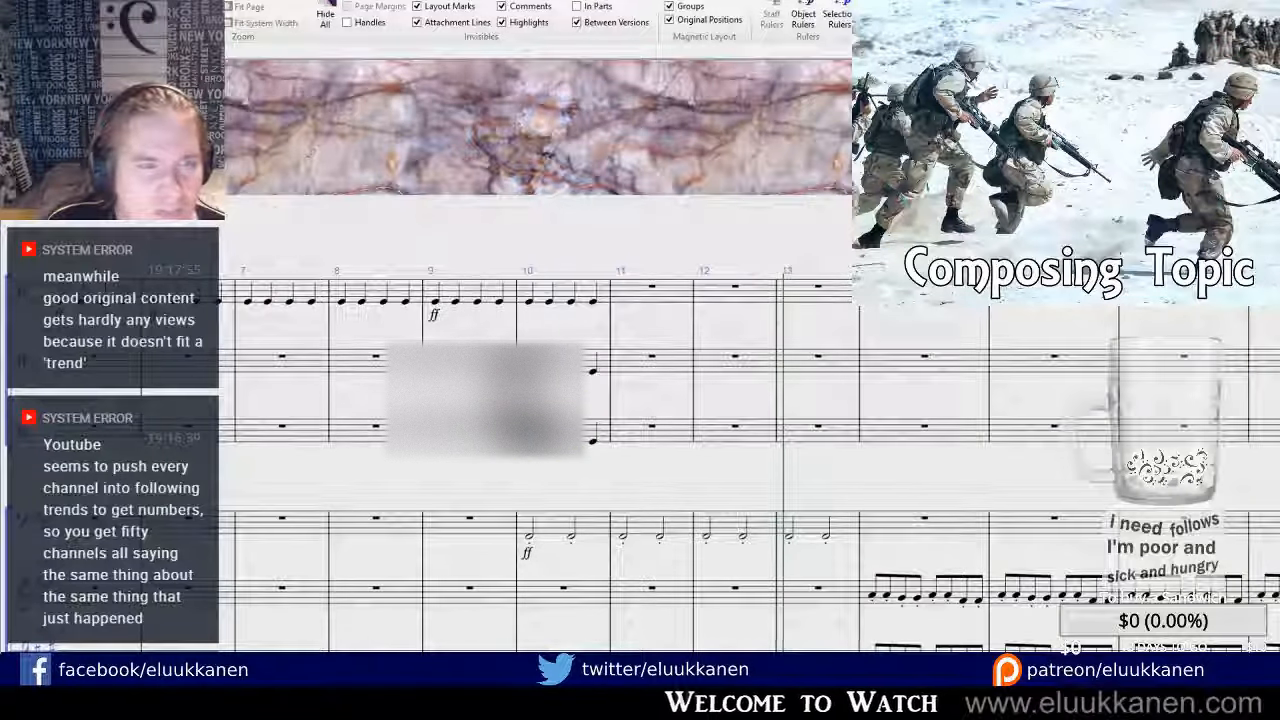
# Start a second voice of cross-headed sixteenth notes over beat one of bar 10 in the third percussion staff.
pyautogui.click(110, 2)
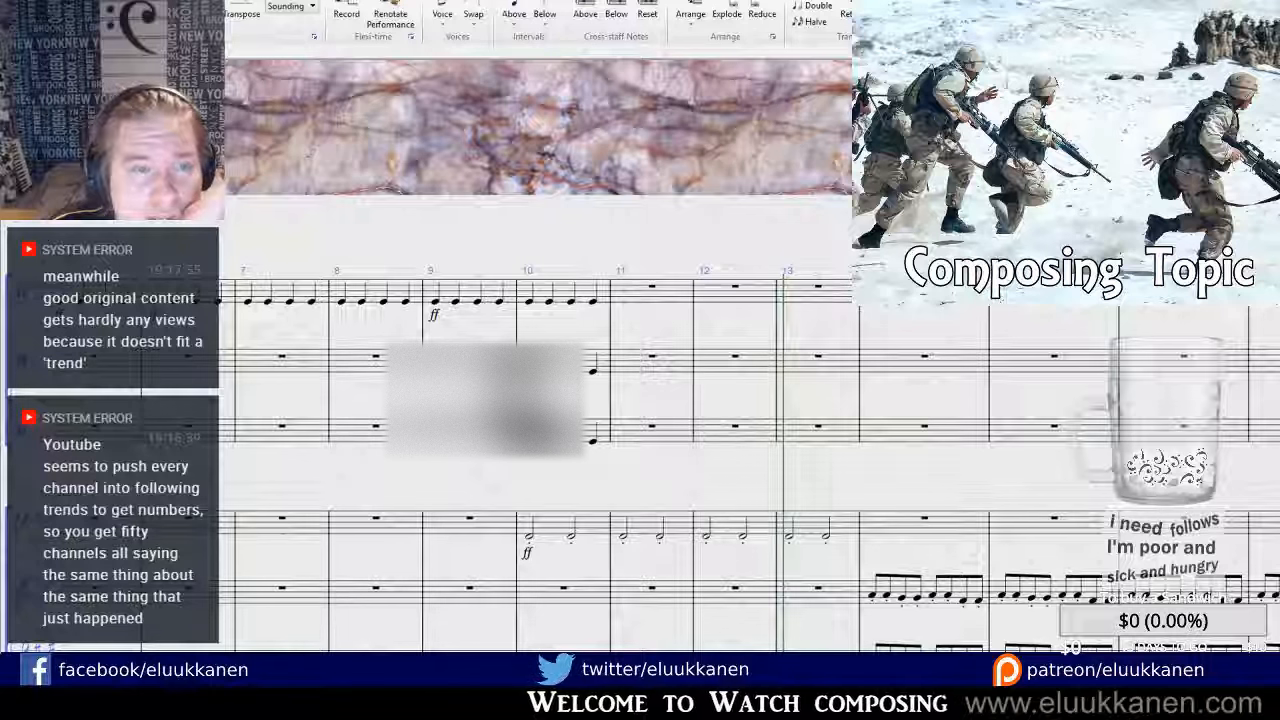
pyautogui.click(200, 1)
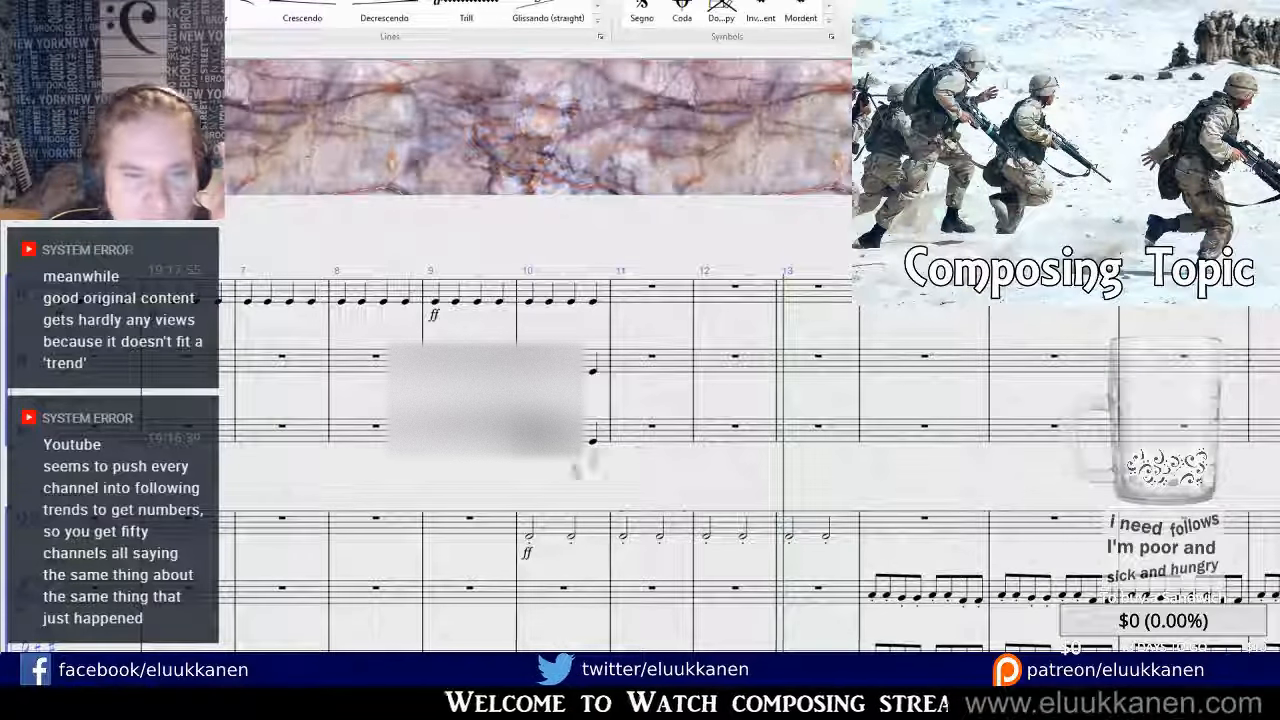
pyautogui.click(550, 458)
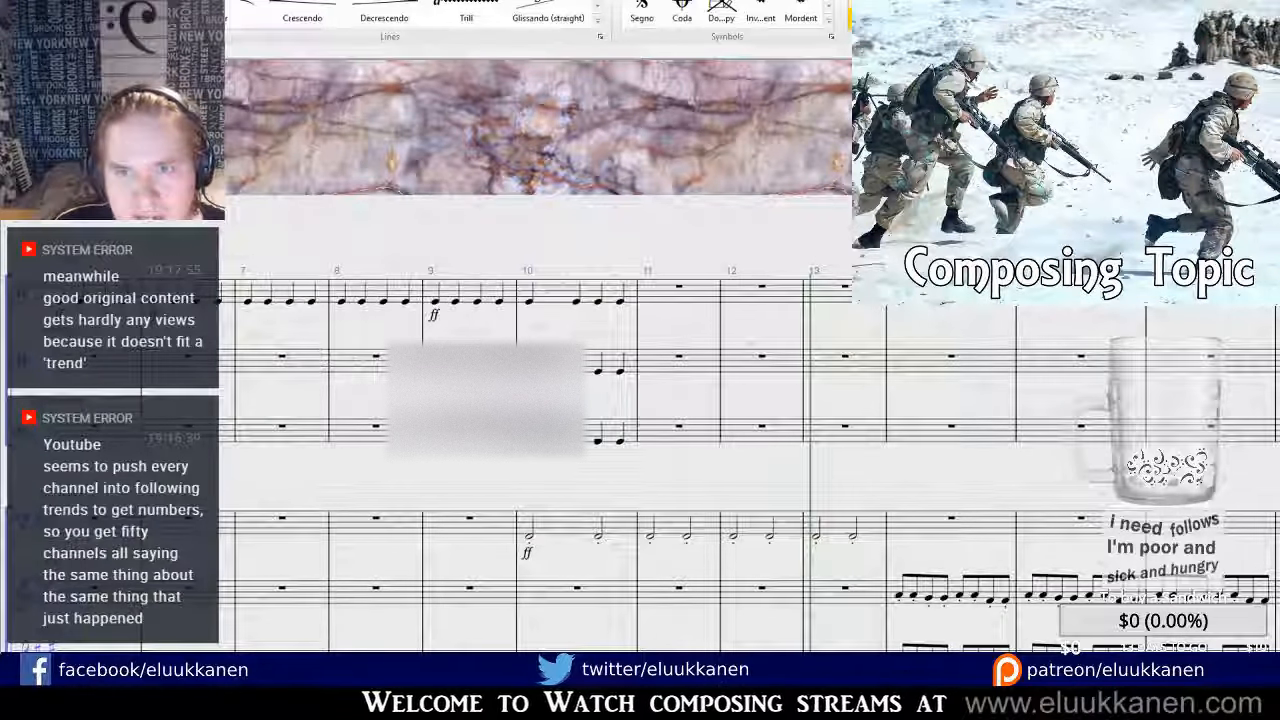
pyautogui.press('Delete')
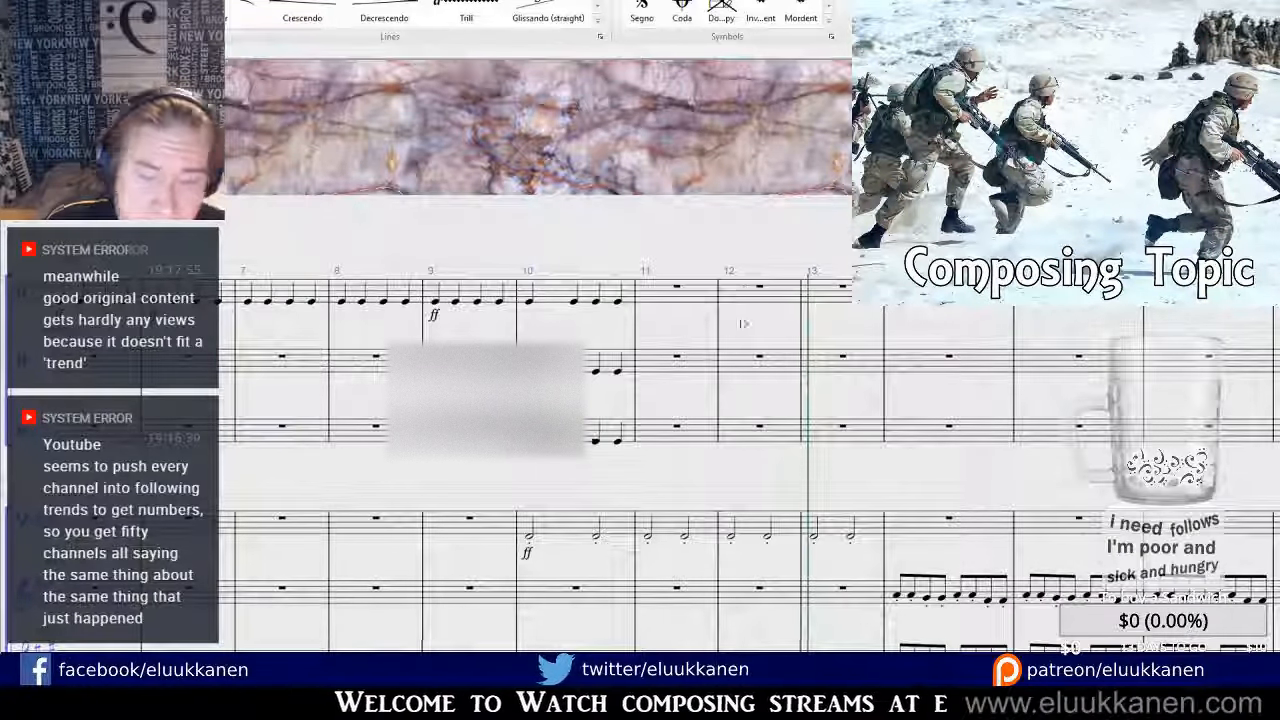
pyautogui.hotkey('ctrl', 'z')
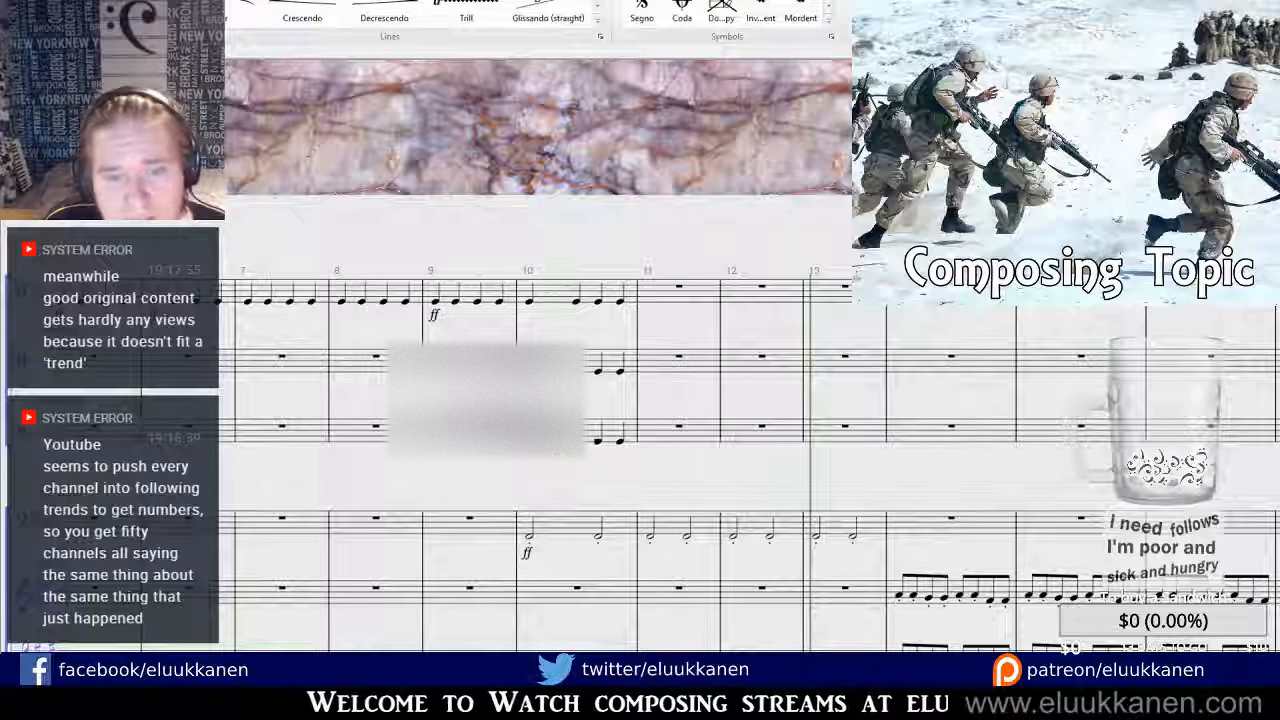
pyautogui.hotkey('ctrl', 'z')
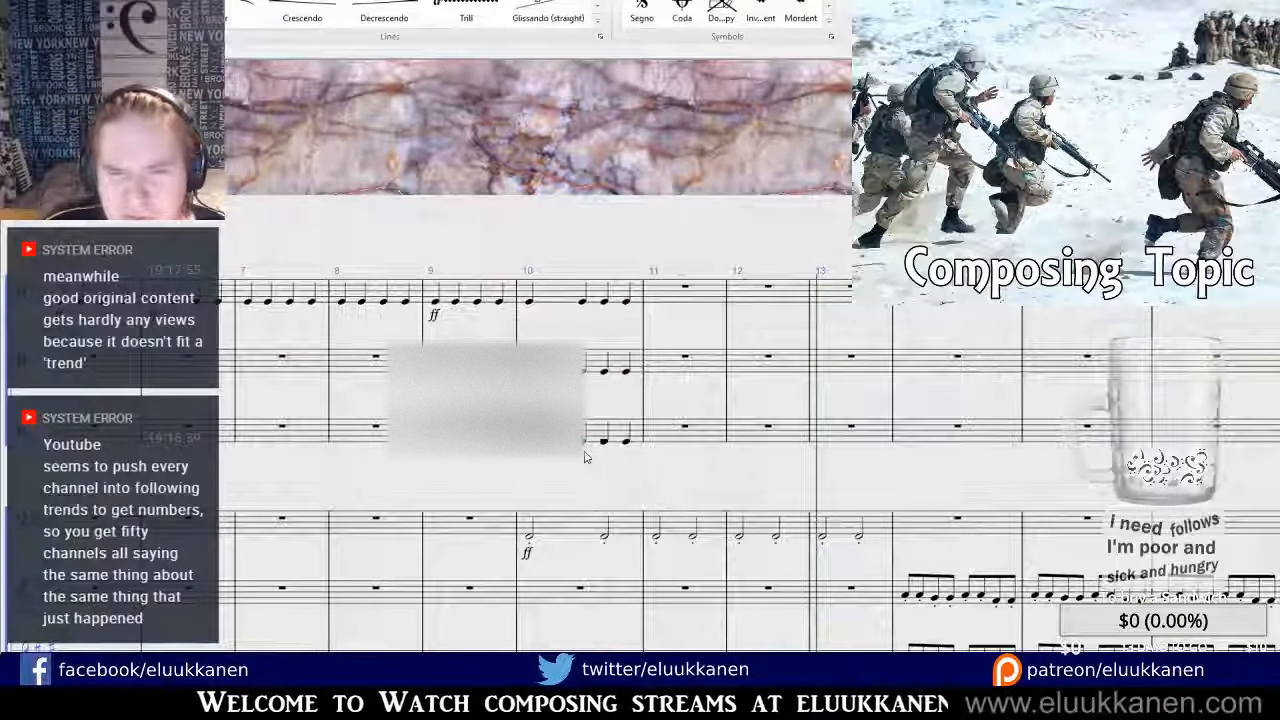
# Enter four cross-headed sixteenth notes over beat two and one on beat three of bar 10 in the third percussion staff.
pyautogui.click(586, 452)
pyautogui.click(601, 450)
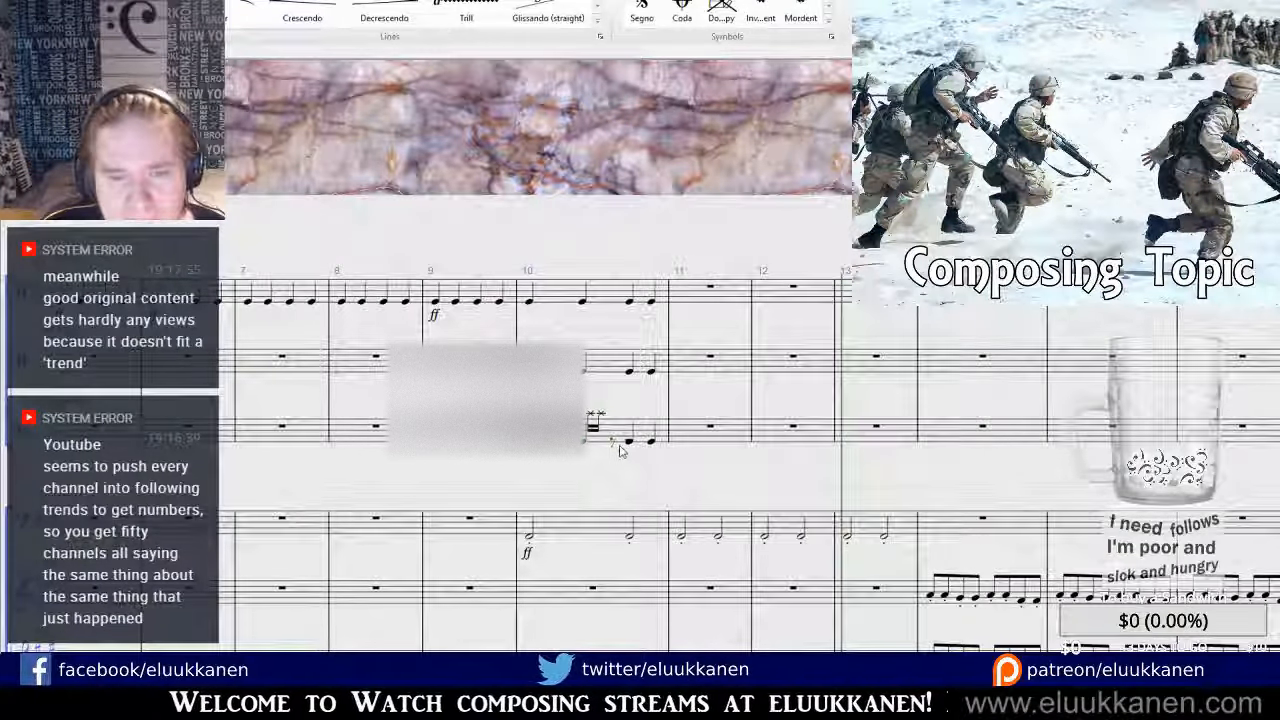
pyautogui.click(621, 451)
pyautogui.click(629, 449)
pyautogui.click(634, 445)
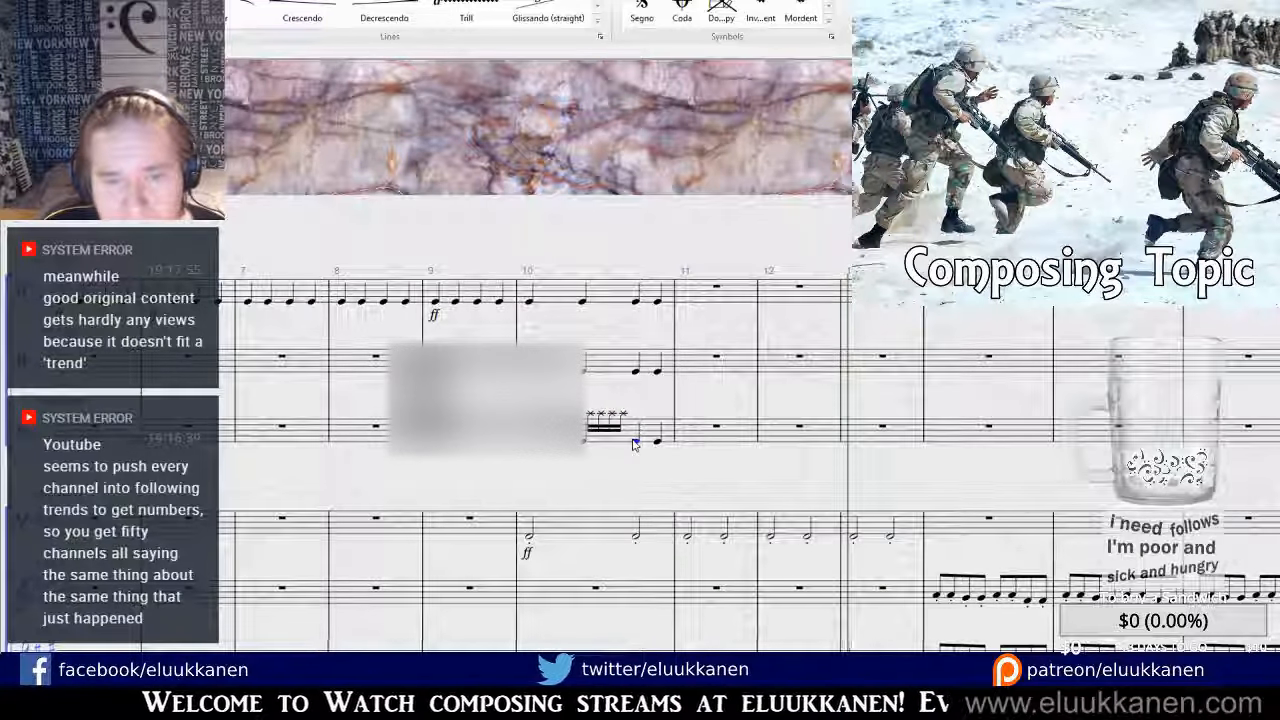
pyautogui.click(634, 446)
pyautogui.click(635, 443)
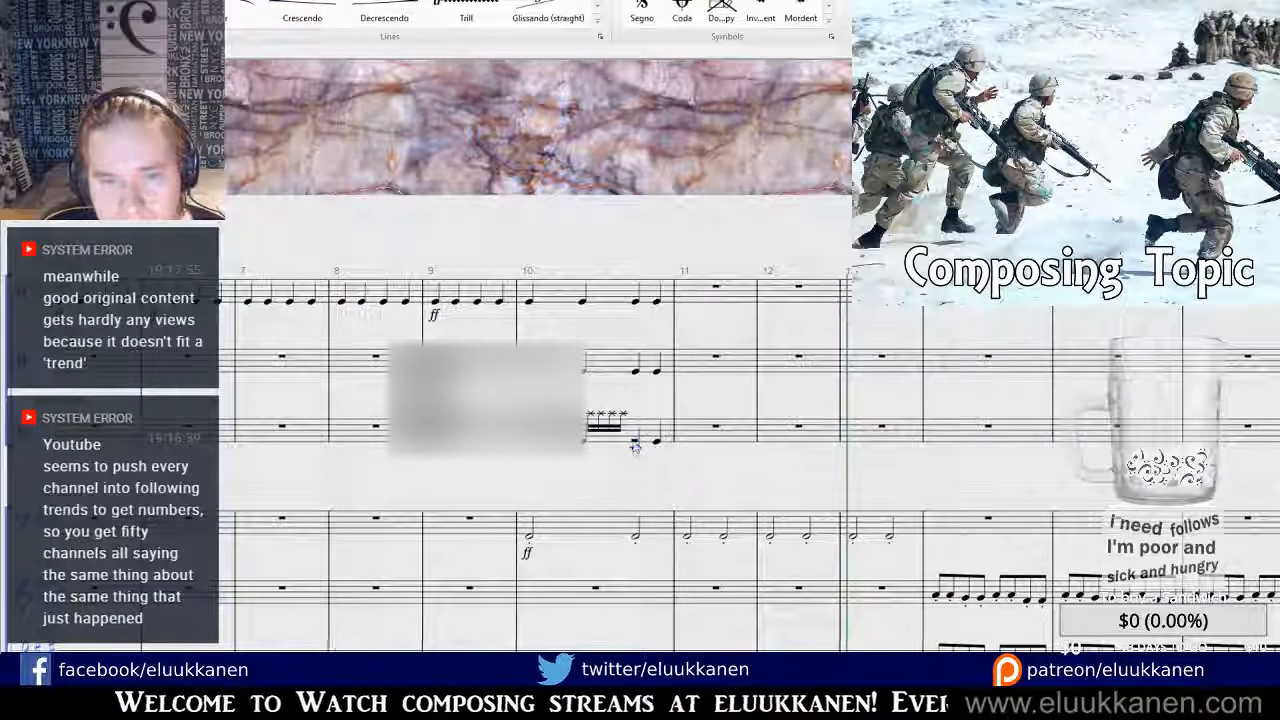
pyautogui.click(635, 446)
pyautogui.press('Escape')
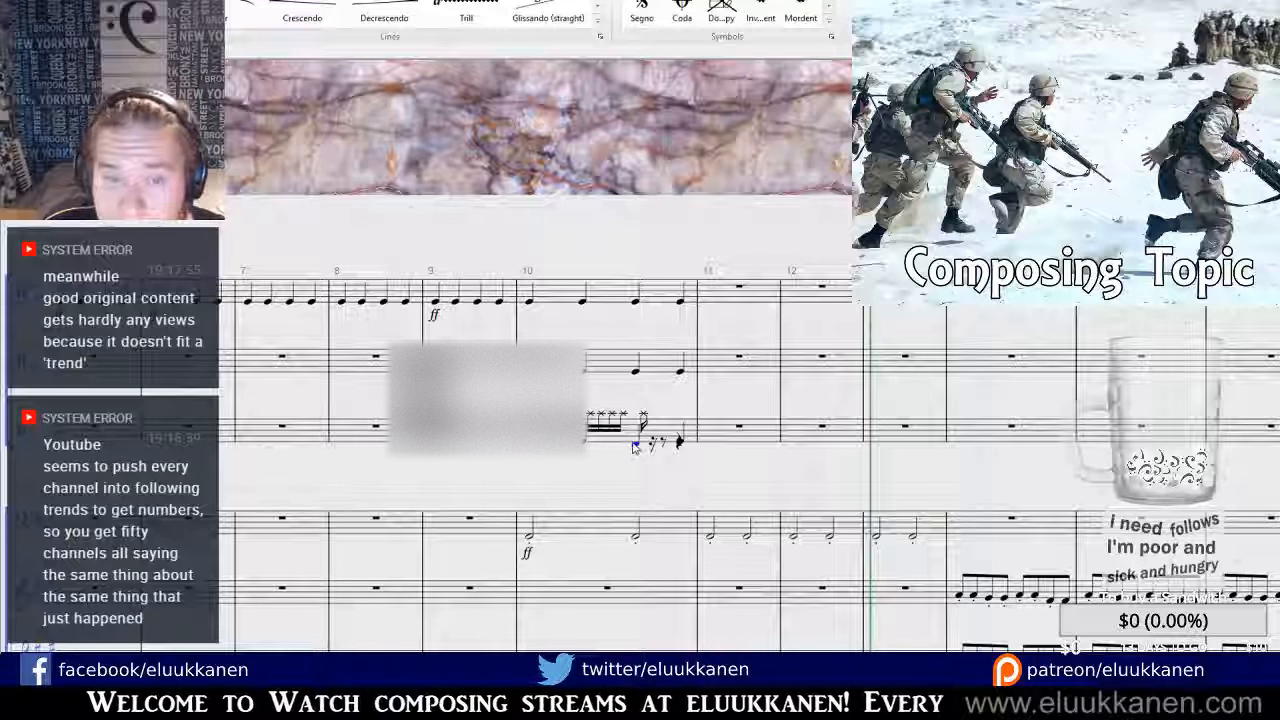
pyautogui.press('Escape')
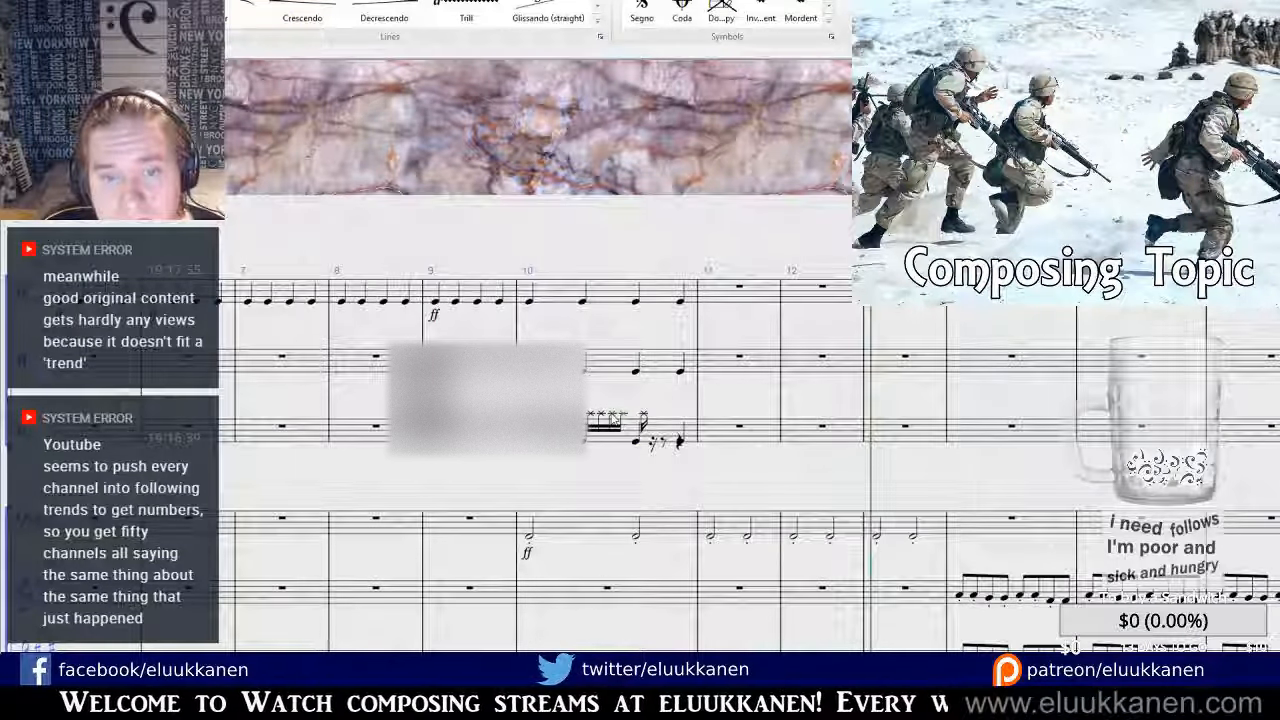
# Copy the cross-headed sixteenth notes onto beats three and four of bar 10 and clear the overflow from bar 11.
pyautogui.click(654, 444)
pyautogui.hotkey('ctrl', 'v')
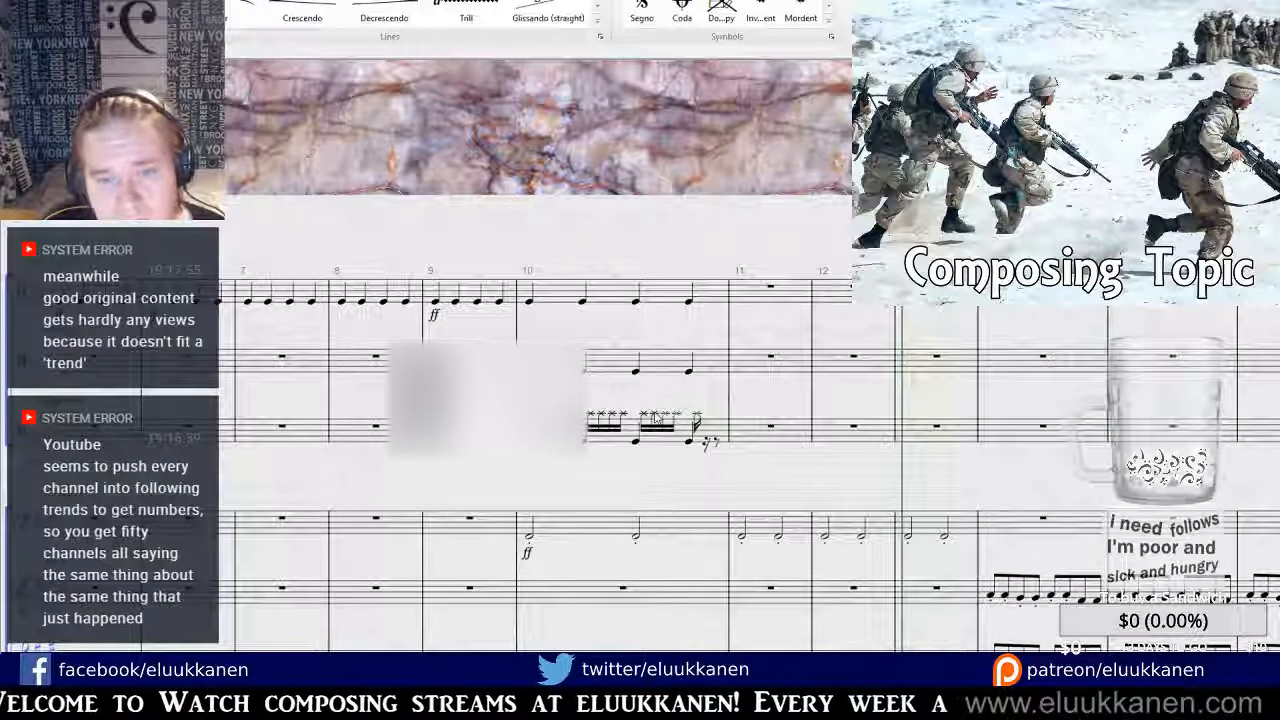
pyautogui.click(707, 446)
pyautogui.hotkey('ctrl', 'v')
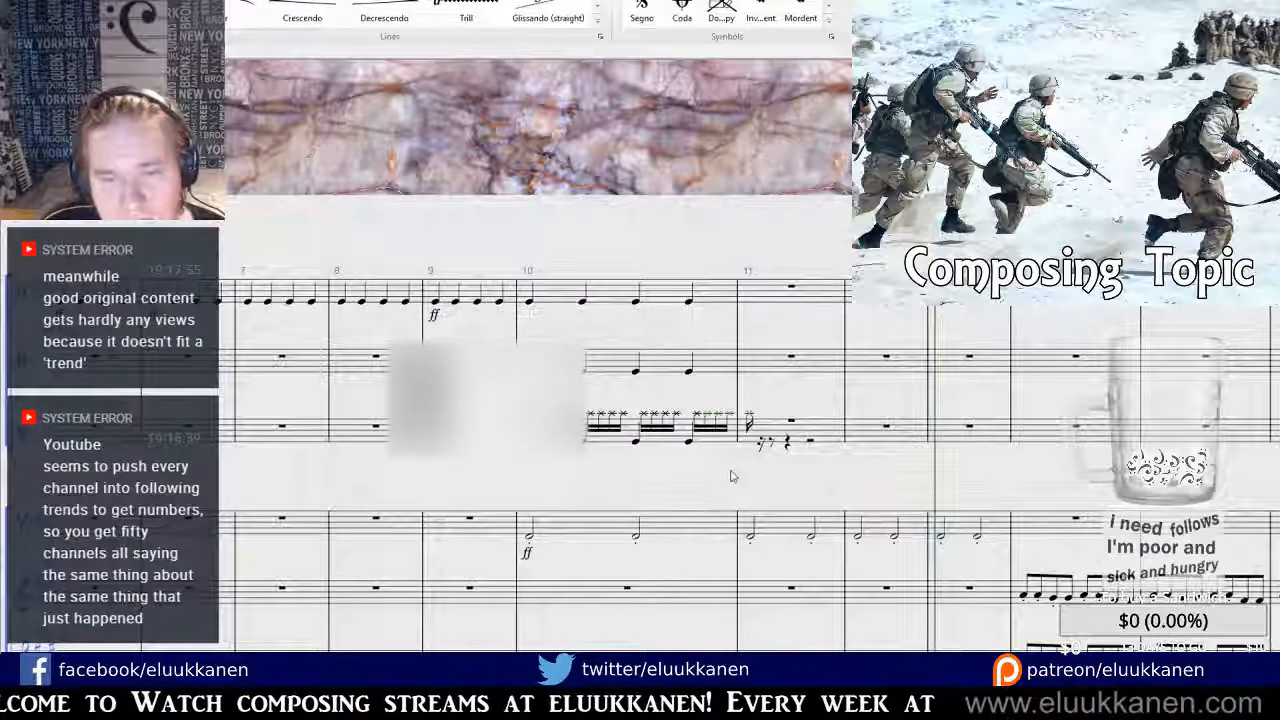
pyautogui.click(776, 440)
pyautogui.press('Delete')
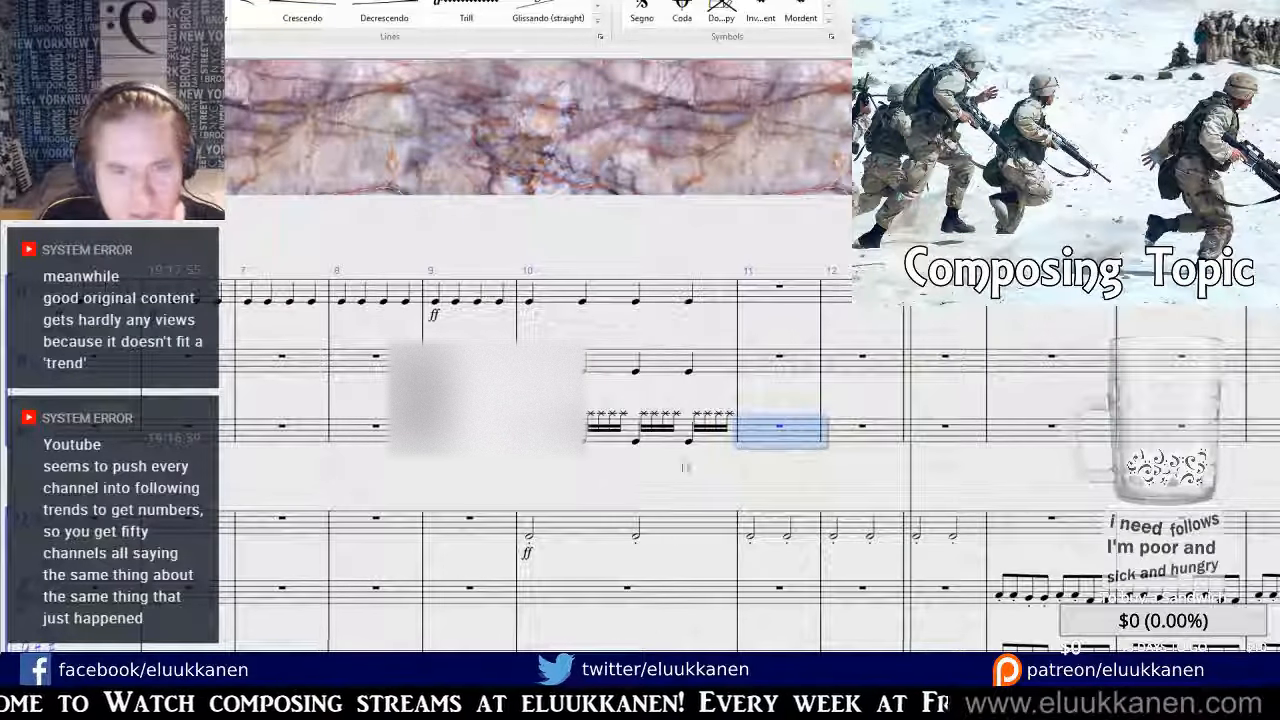
pyautogui.press('Escape')
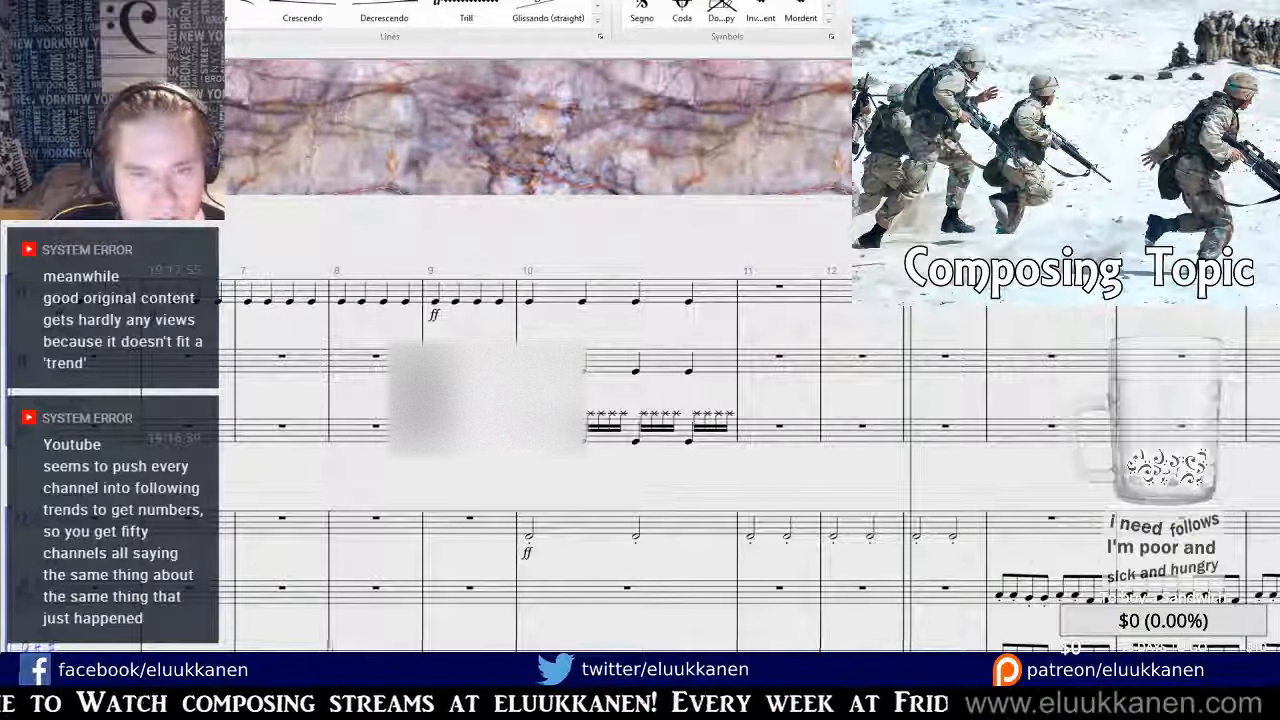
# Lower the cross-headed sixteenth notes in bar 10 of the third percussion staff by one staff step.
pyautogui.click(591, 413)
pyautogui.keyDown('ctrl'); pyautogui.click(602, 413); pyautogui.keyUp('ctrl')
pyautogui.keyDown('ctrl'); pyautogui.click(613, 413); pyautogui.keyUp('ctrl')
pyautogui.keyDown('ctrl'); pyautogui.click(624, 413); pyautogui.keyUp('ctrl')
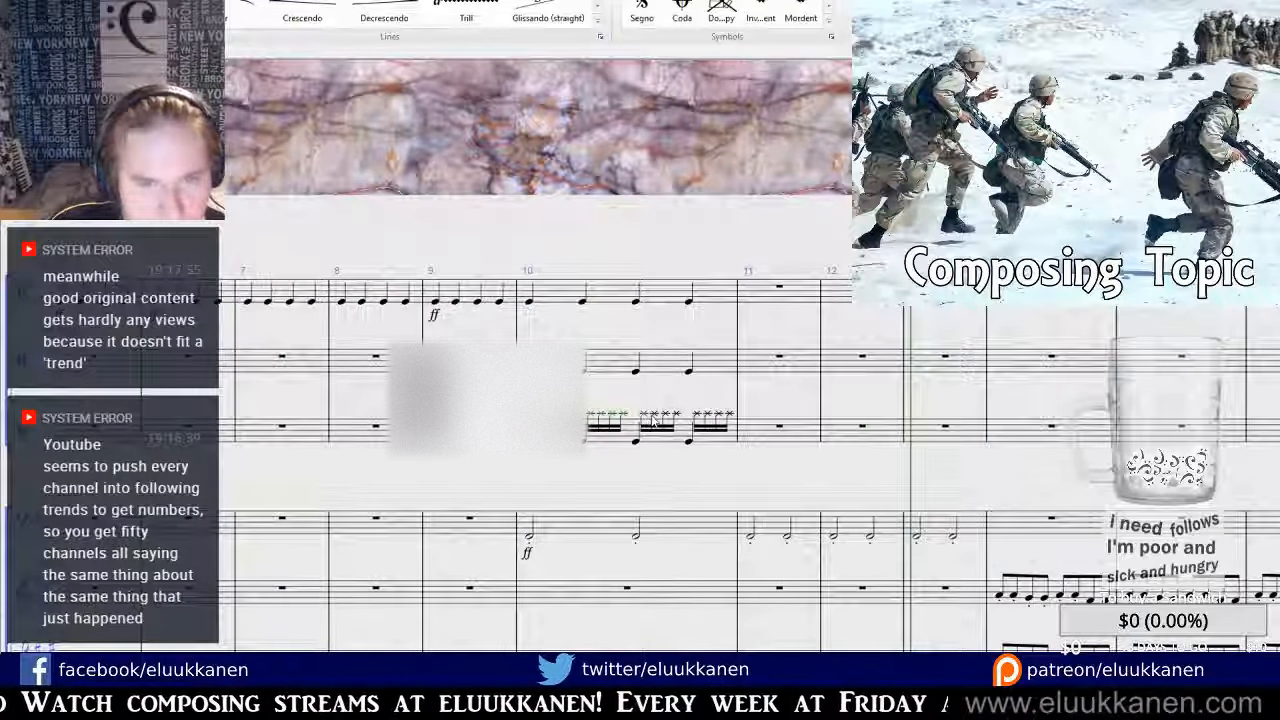
pyautogui.keyDown('ctrl'); pyautogui.click(643, 413); pyautogui.keyUp('ctrl')
pyautogui.keyDown('ctrl'); pyautogui.click(654, 413); pyautogui.keyUp('ctrl')
pyautogui.keyDown('ctrl'); pyautogui.click(665, 413); pyautogui.keyUp('ctrl')
pyautogui.keyDown('ctrl'); pyautogui.click(676, 413); pyautogui.keyUp('ctrl')
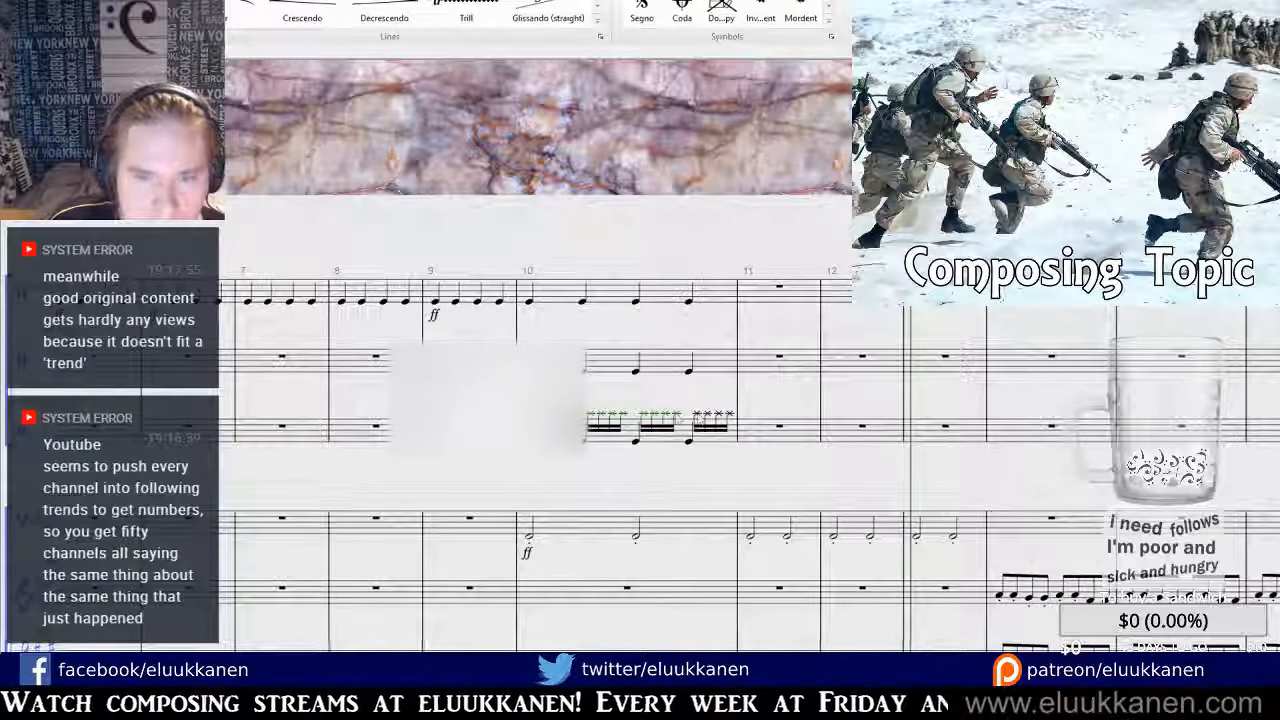
pyautogui.keyDown('ctrl'); pyautogui.click(697, 413); pyautogui.keyUp('ctrl')
pyautogui.keyDown('ctrl'); pyautogui.click(708, 413); pyautogui.keyUp('ctrl')
pyautogui.keyDown('ctrl'); pyautogui.click(719, 413); pyautogui.keyUp('ctrl')
pyautogui.keyDown('ctrl'); pyautogui.click(730, 413); pyautogui.keyUp('ctrl')
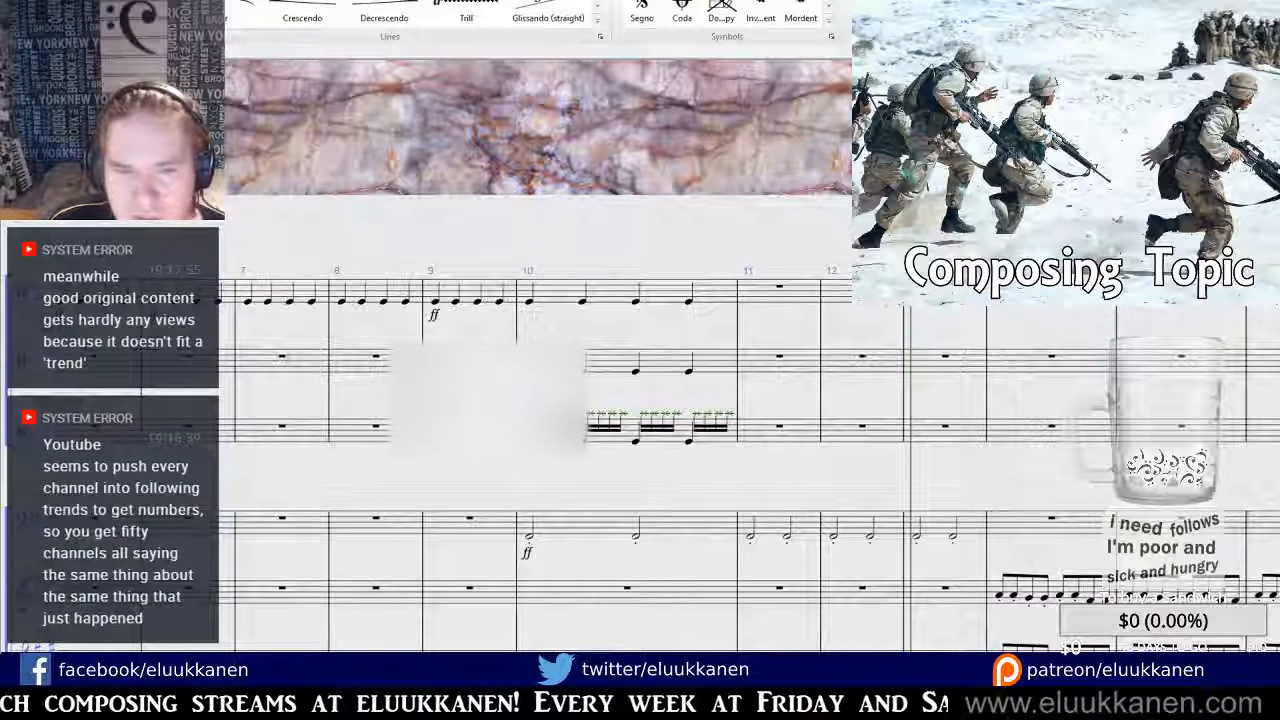
pyautogui.press('Down')
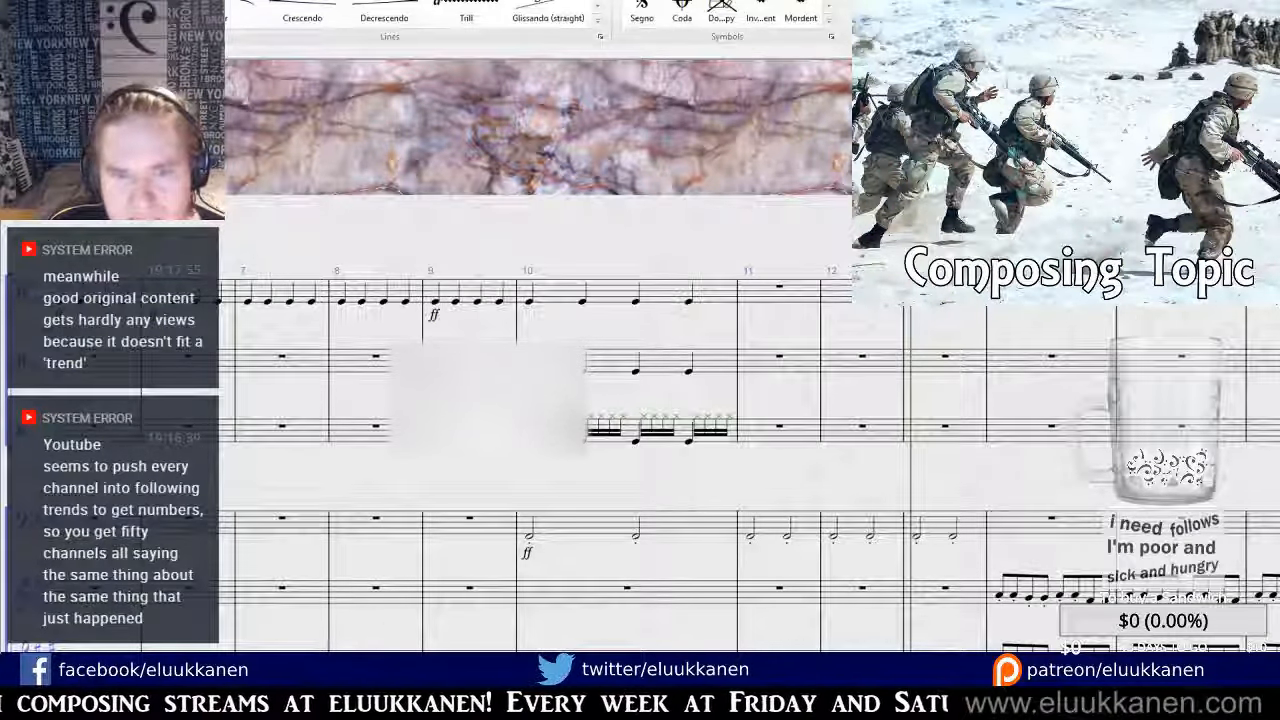
# Play the score from the end of bar 9 to hear the percussion in bar 10.
pyautogui.click(556, 431)
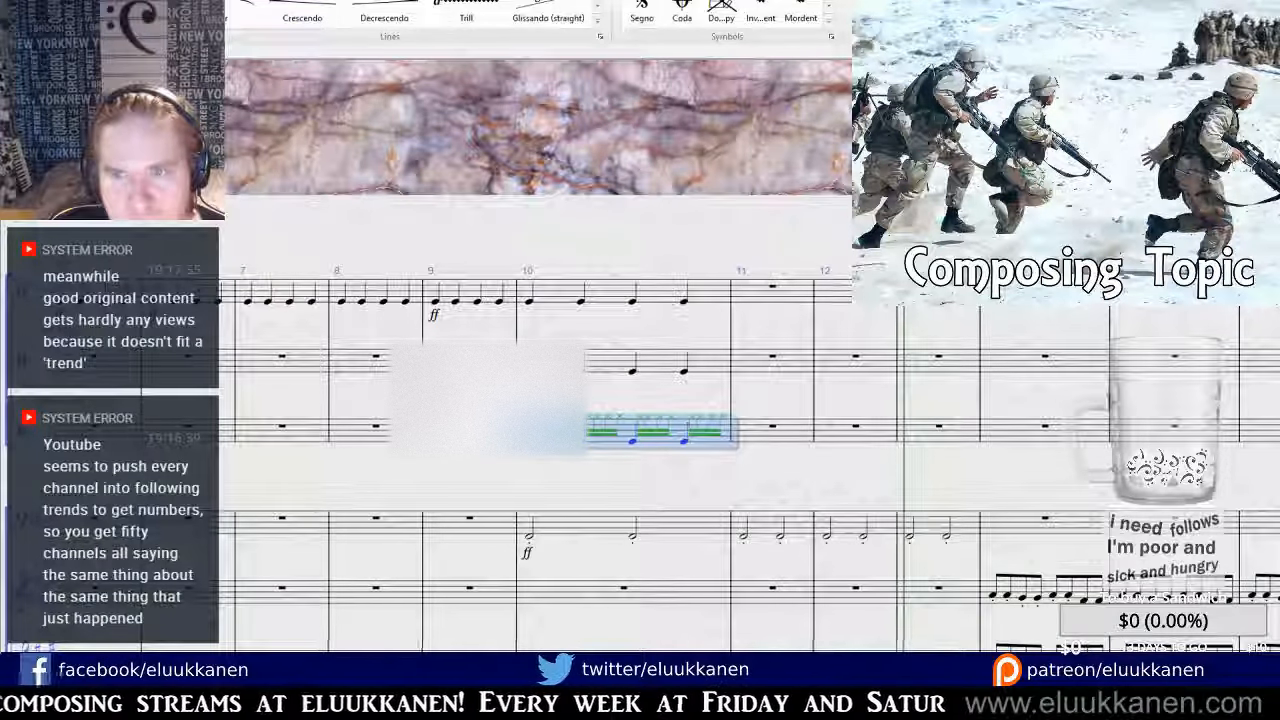
pyautogui.press('[')
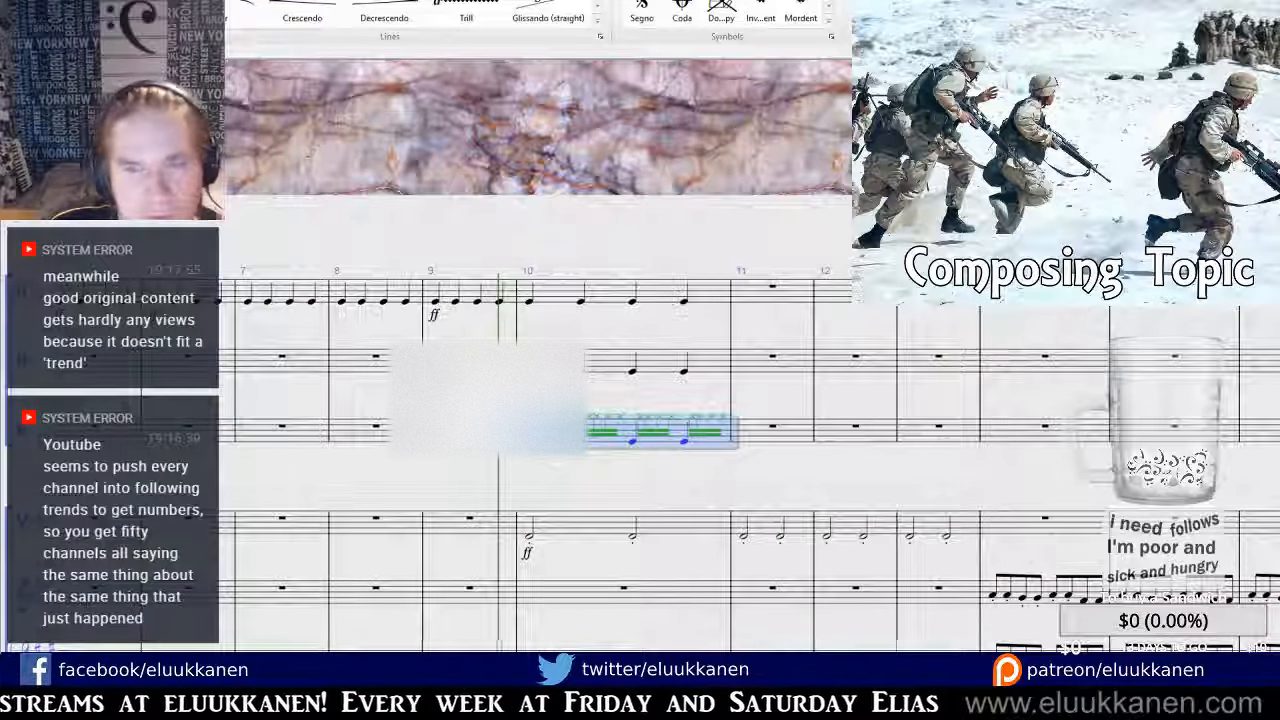
pyautogui.press('space')
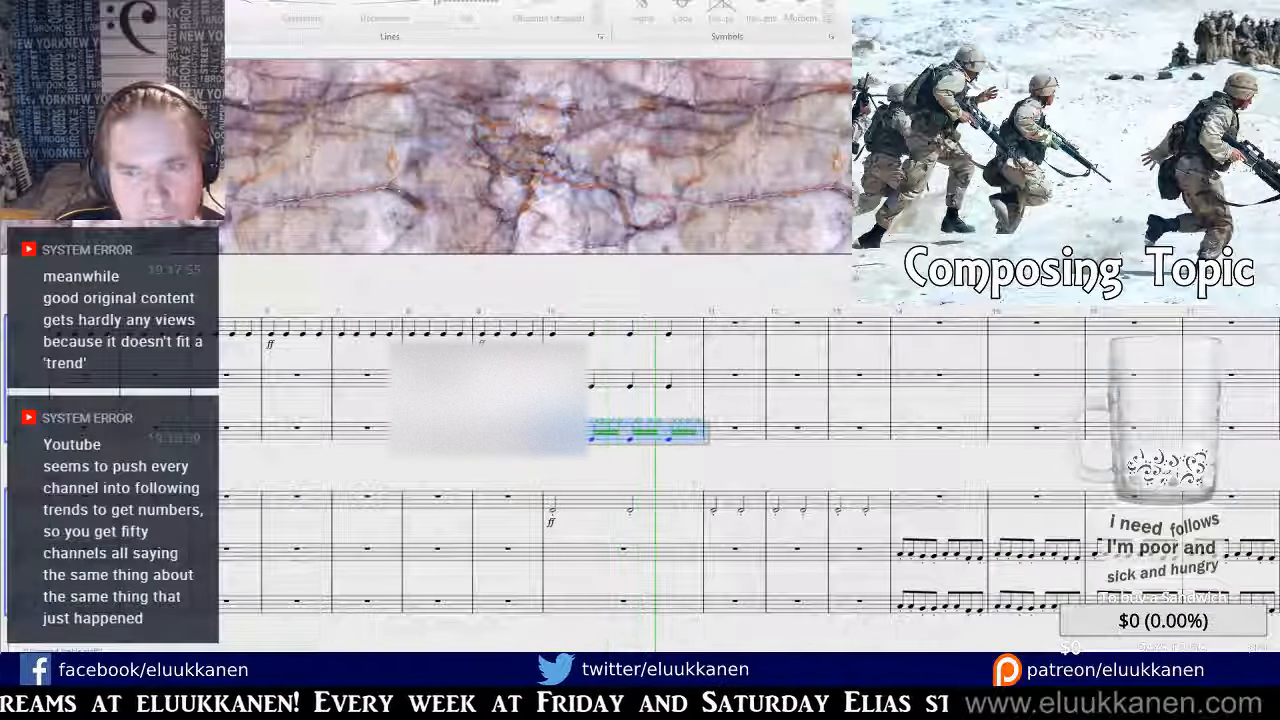
pyautogui.press('space')
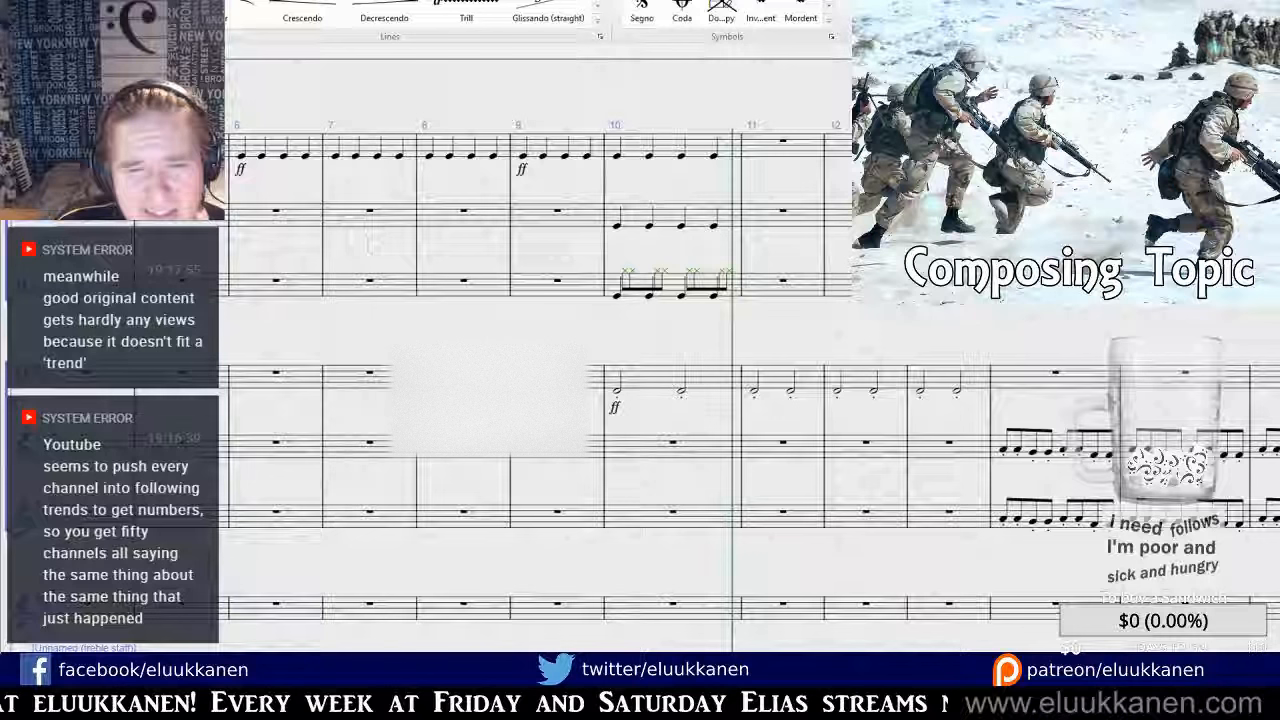
# Enter a quarter note on the first beat of bar 10 in the upper bass staff.
pyautogui.click(518, 302)
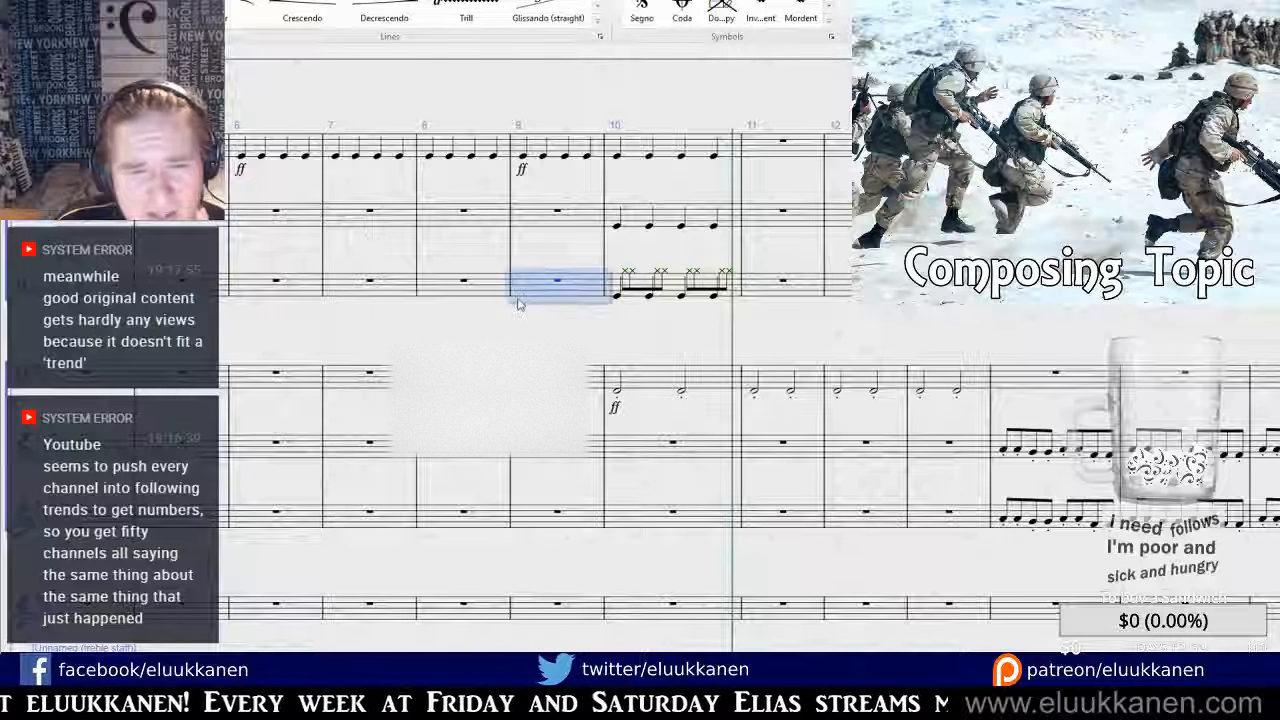
pyautogui.click(526, 334)
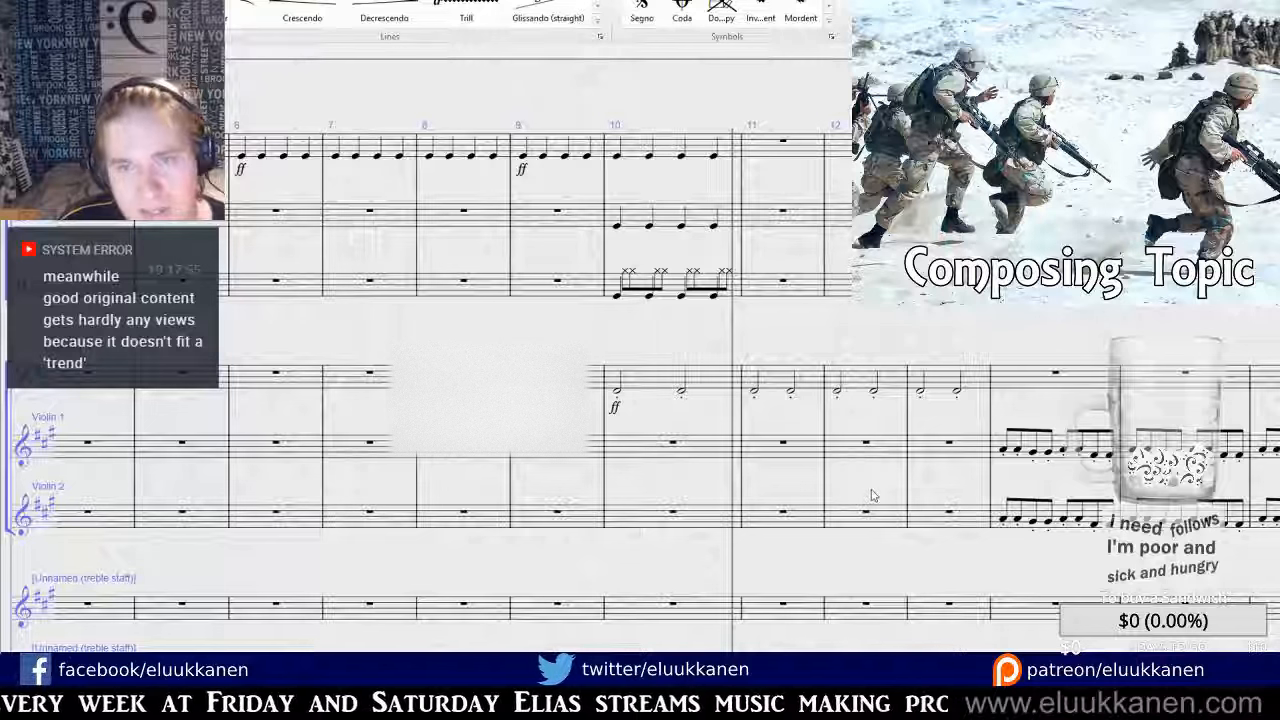
pyautogui.scroll(-3, 806, 357)
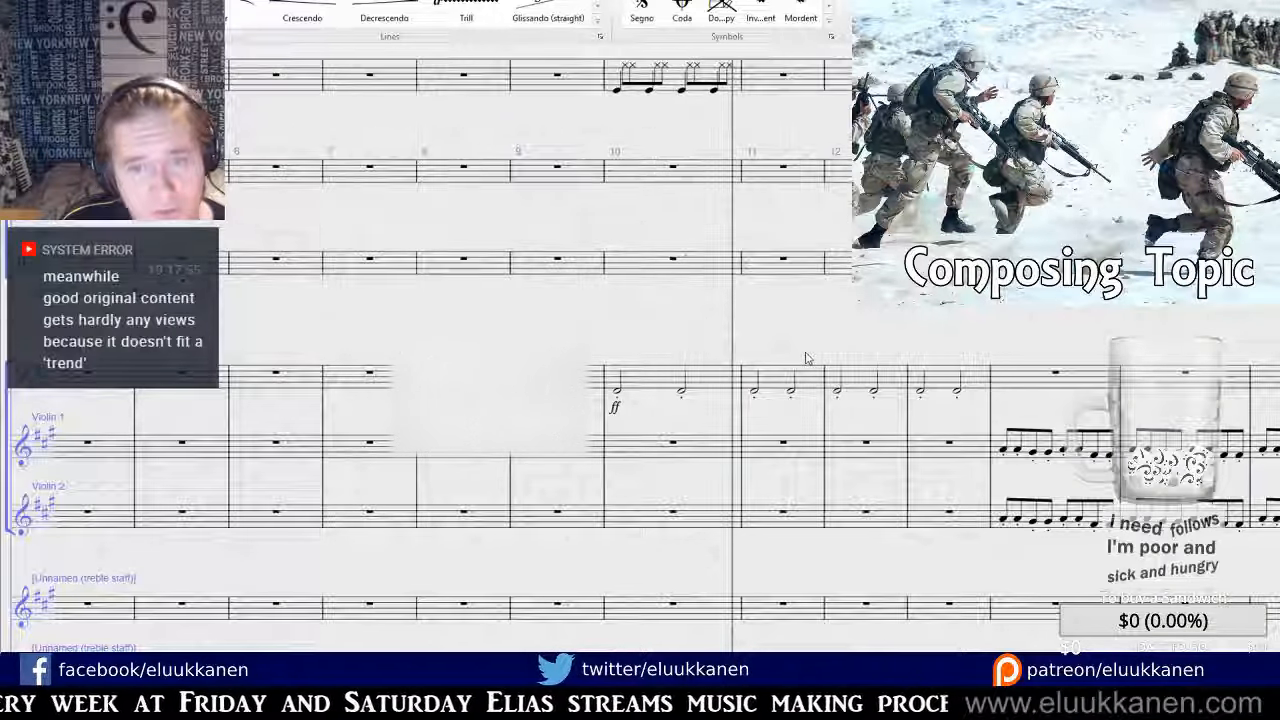
pyautogui.moveTo(806, 357); pyautogui.dragTo(686, 491)
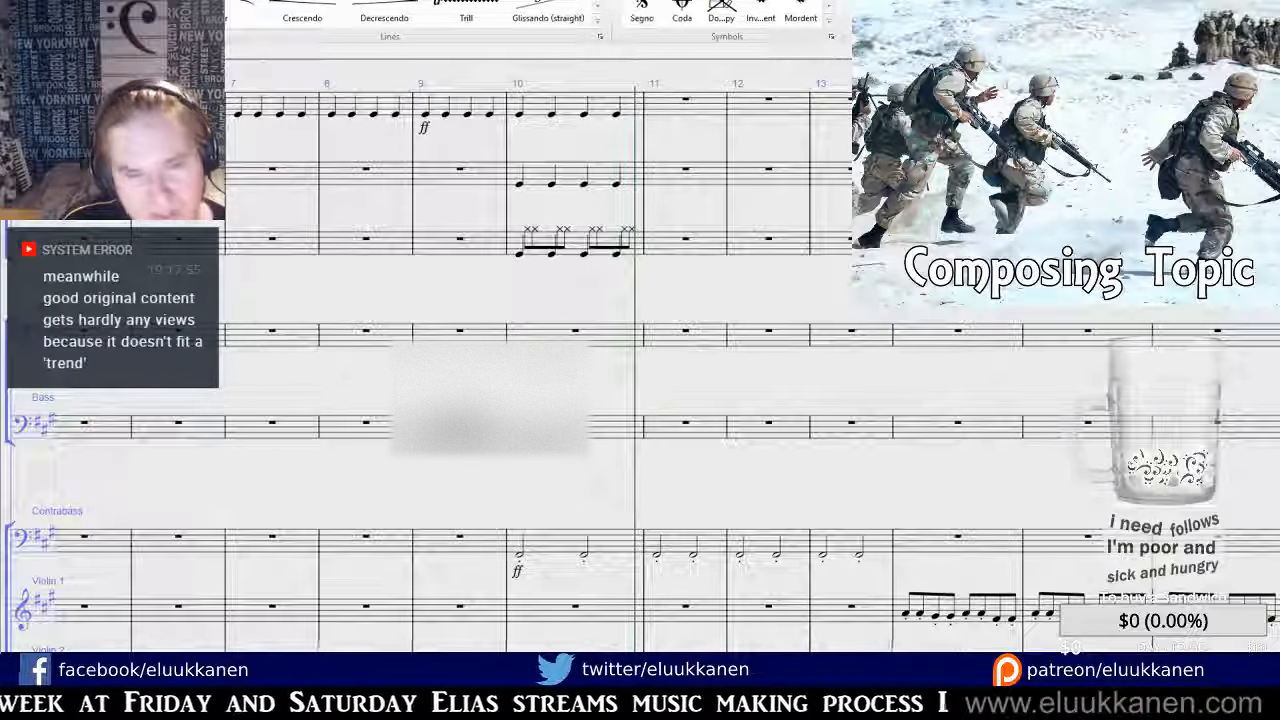
pyautogui.click(519, 335)
pyautogui.press('Escape')
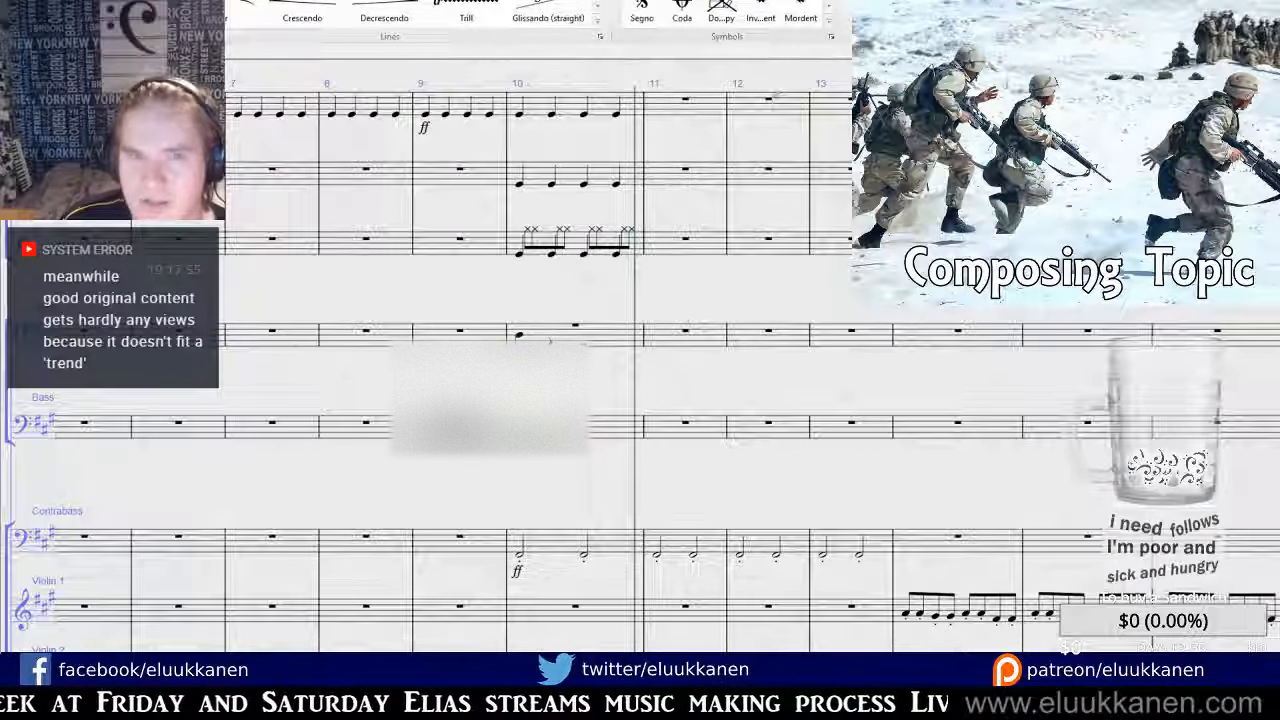
# Open the Mixer to choose a sound program for the first bass channel, and close the Mixer.
pyautogui.click(600, 2)
pyautogui.click(985, 8)
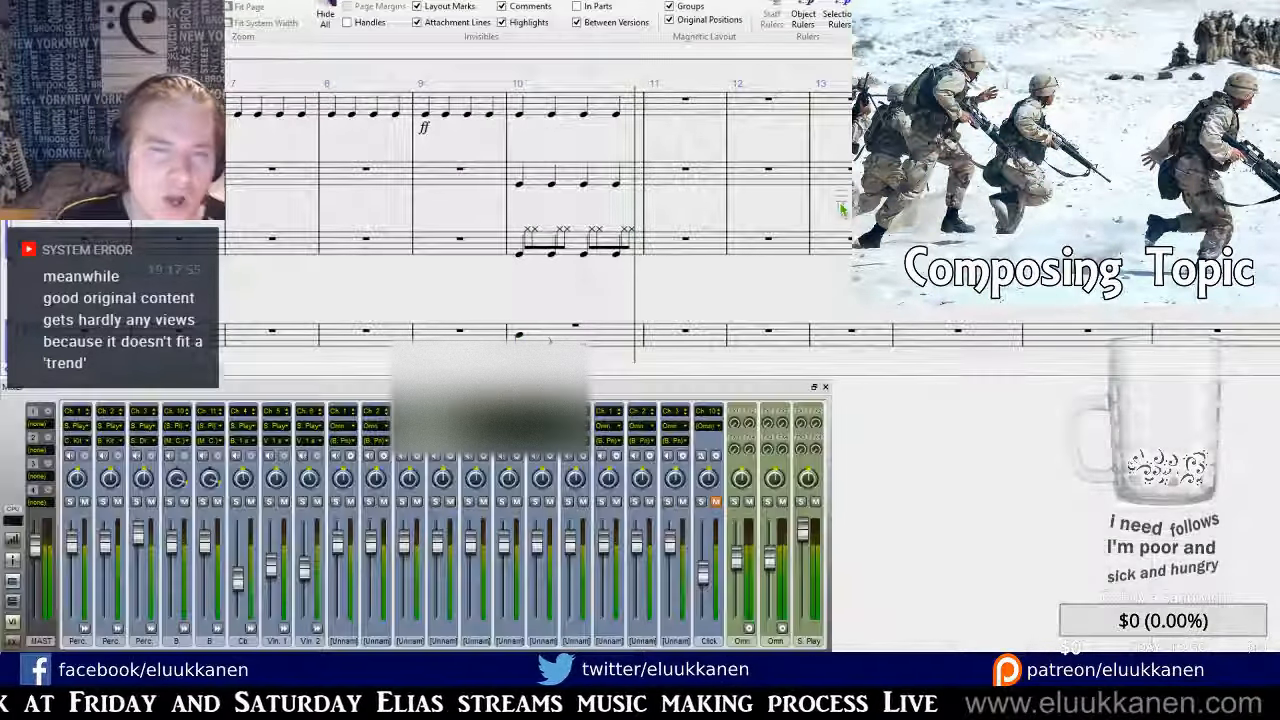
pyautogui.click(185, 445)
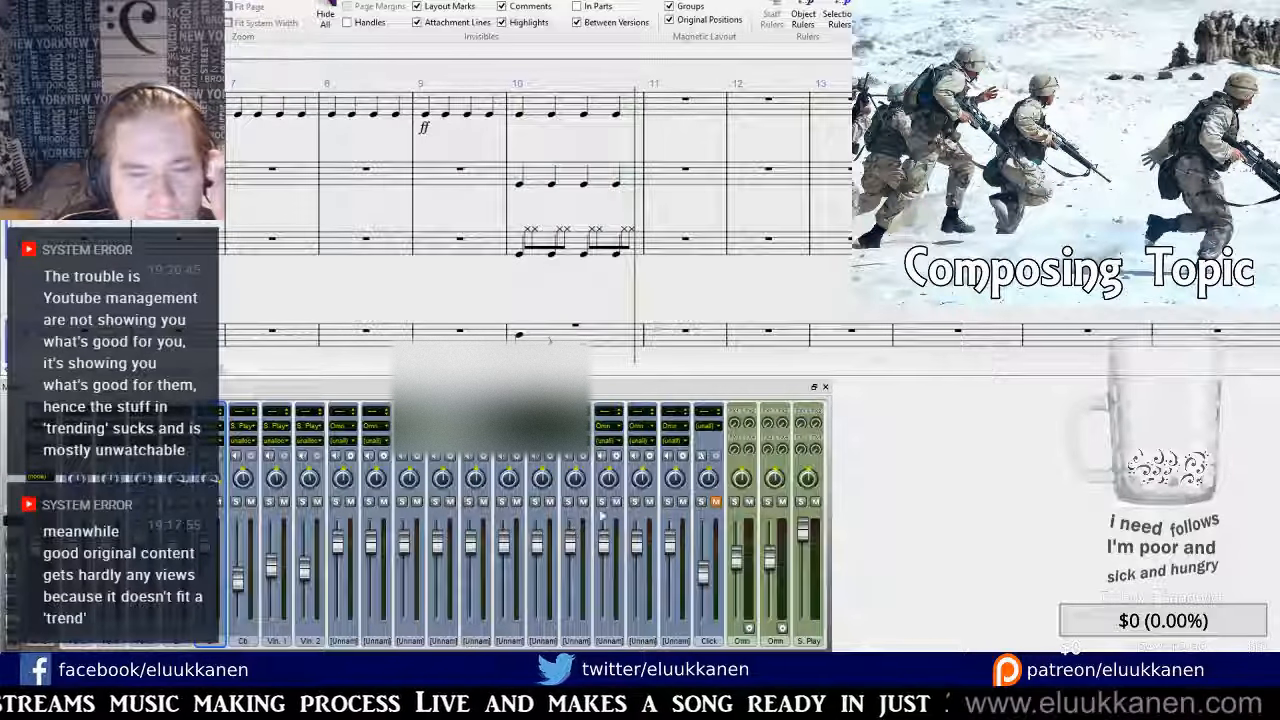
pyautogui.click(825, 386)
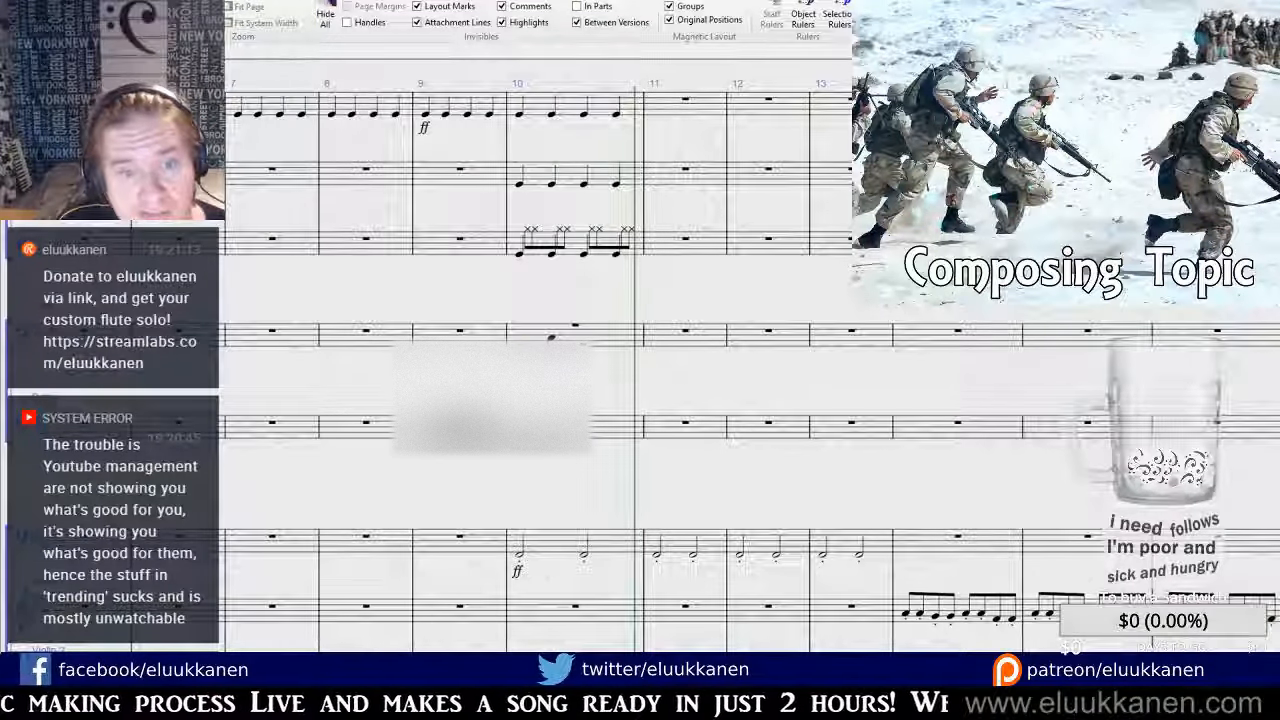
pyautogui.moveTo(516, 475); pyautogui.dragTo(528, 322)
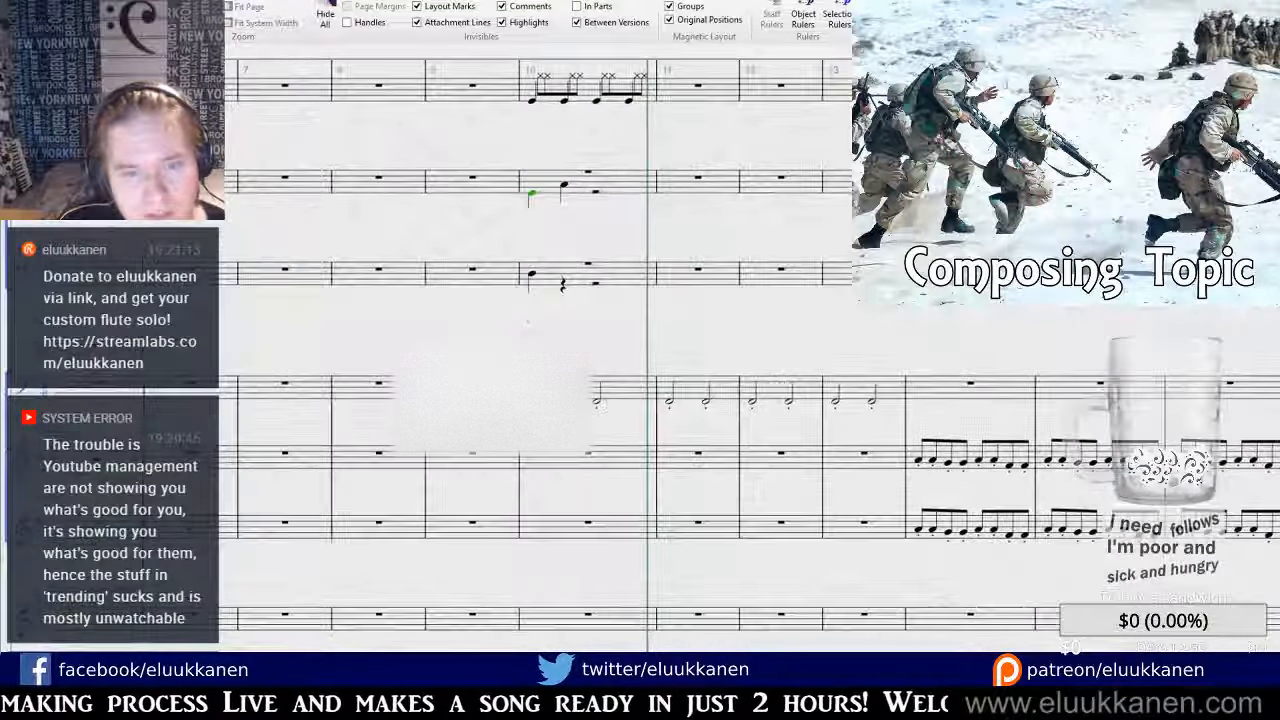
# Complete bar 10 of the upper bass staff with two dotted eighth notes, two sixteenth notes and a closing eighth note.
pyautogui.scroll(2, 515, 316)
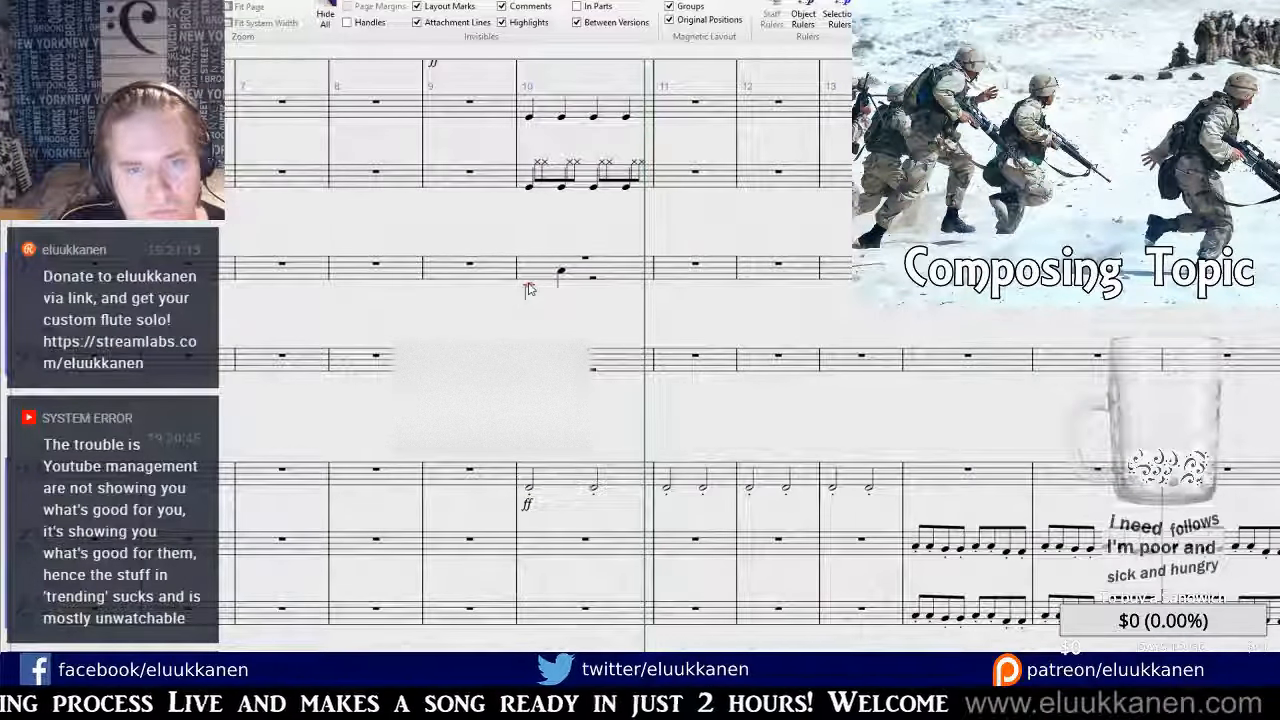
pyautogui.moveTo(568, 301); pyautogui.dragTo(592, 419)
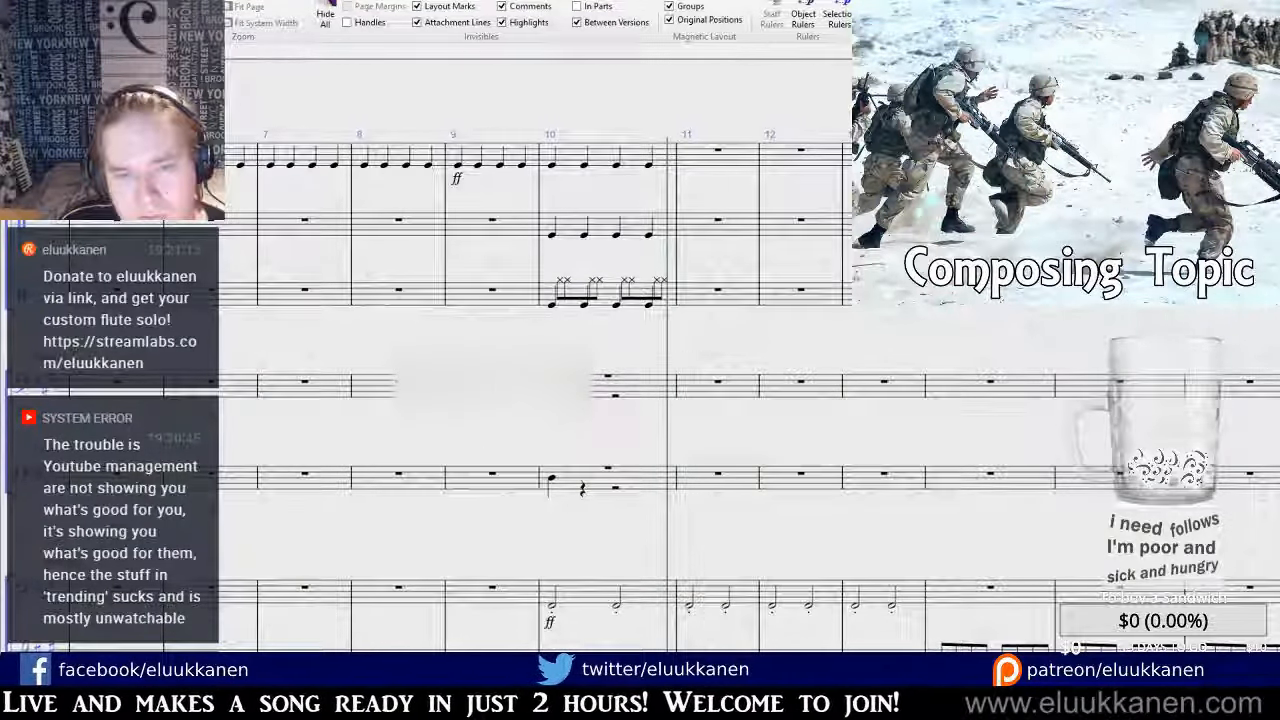
pyautogui.press('r')
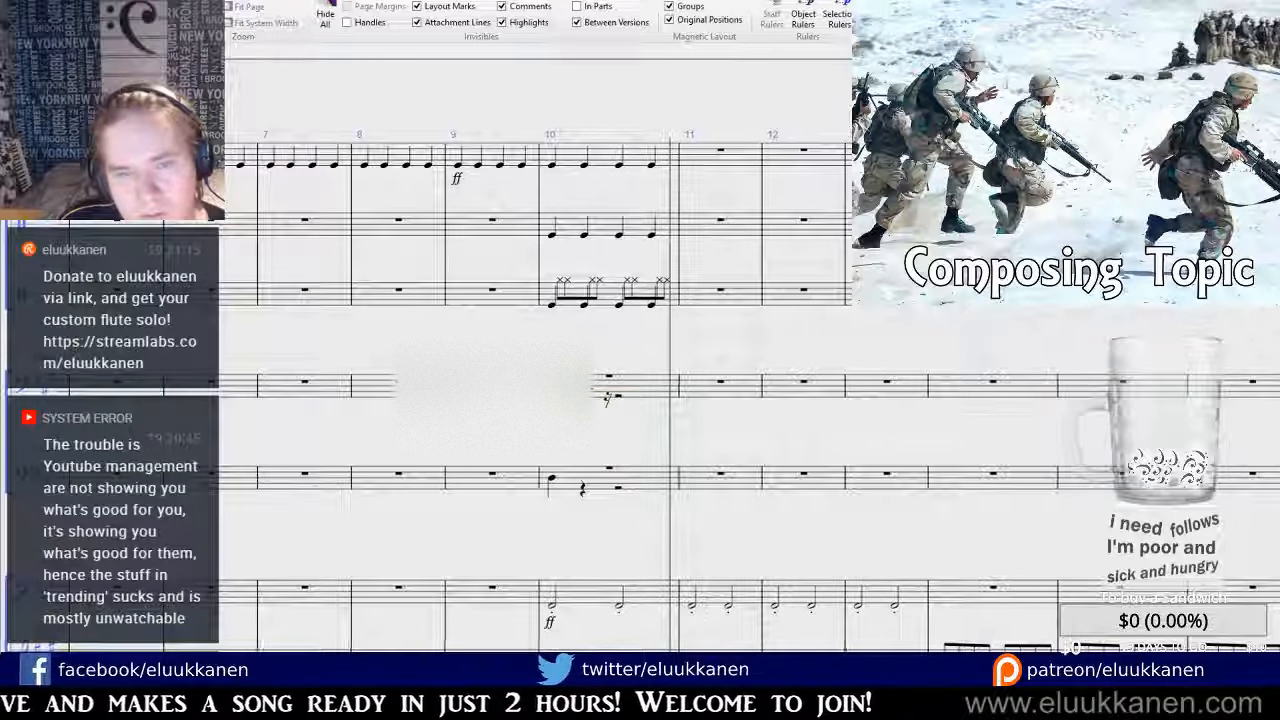
pyautogui.hotkey('ctrl', 'z')
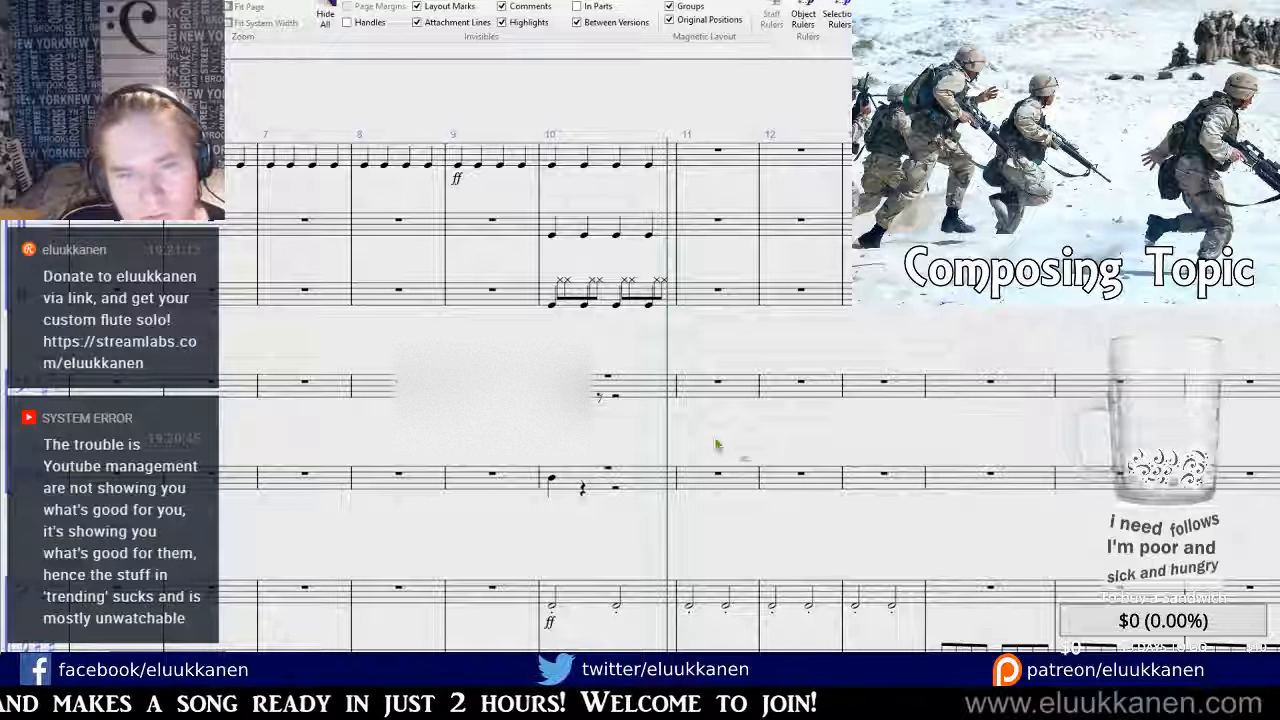
pyautogui.click(596, 398)
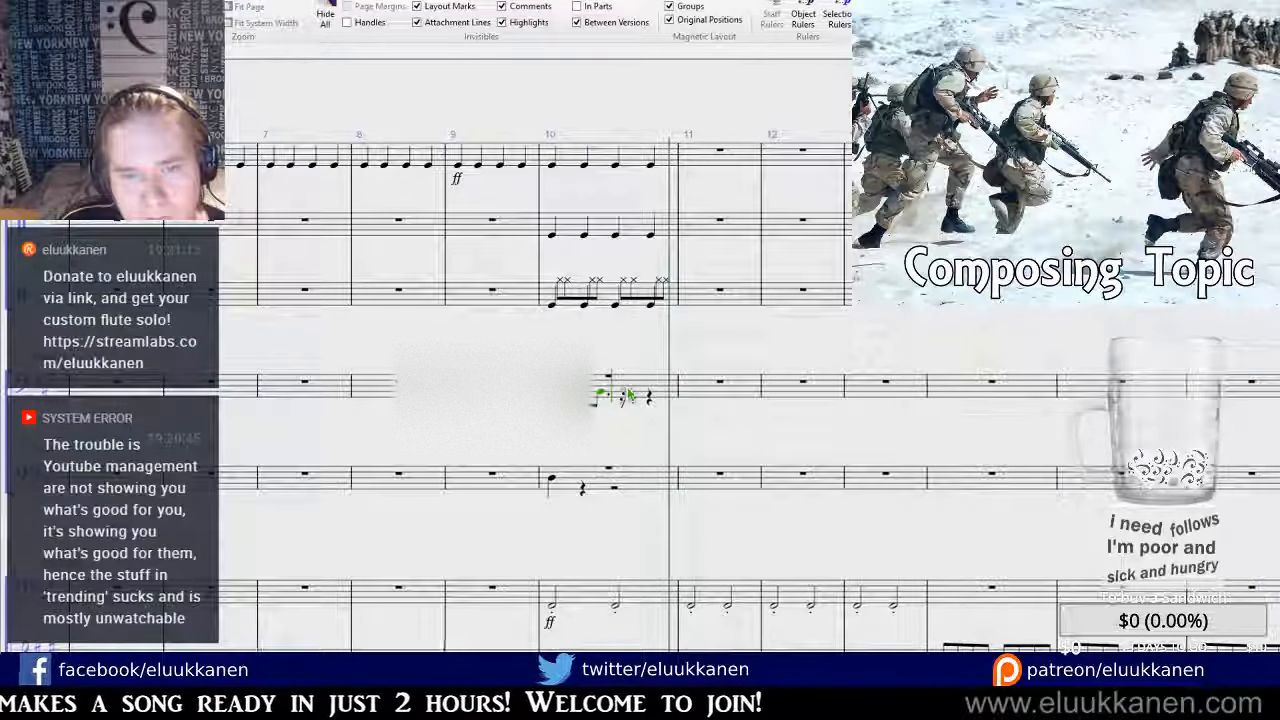
pyautogui.click(627, 392)
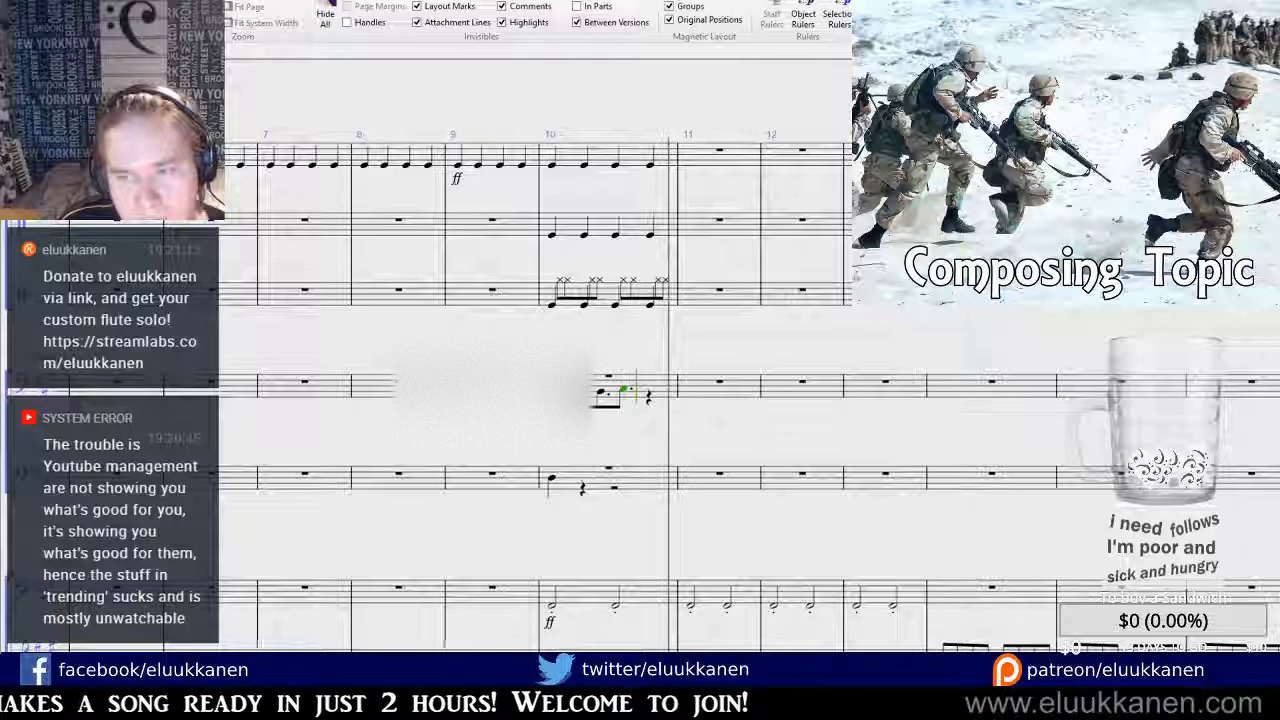
pyautogui.click(658, 394)
pyautogui.click(675, 402)
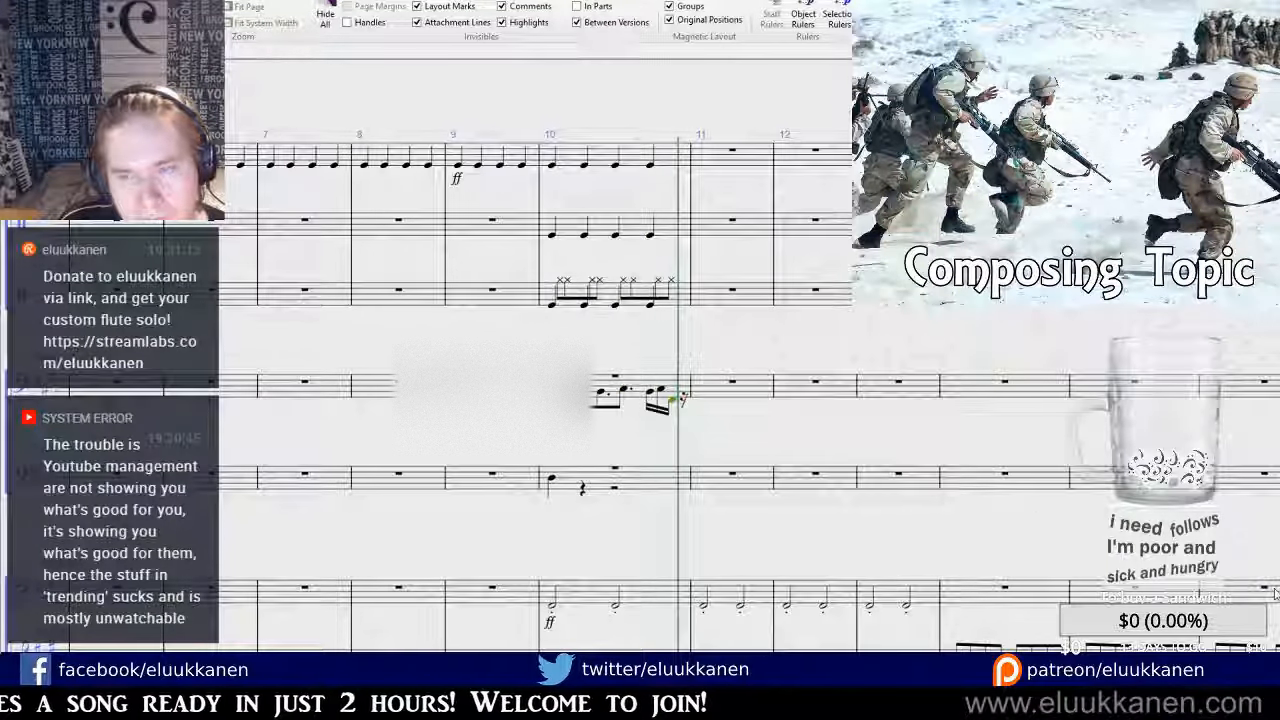
pyautogui.press('3')
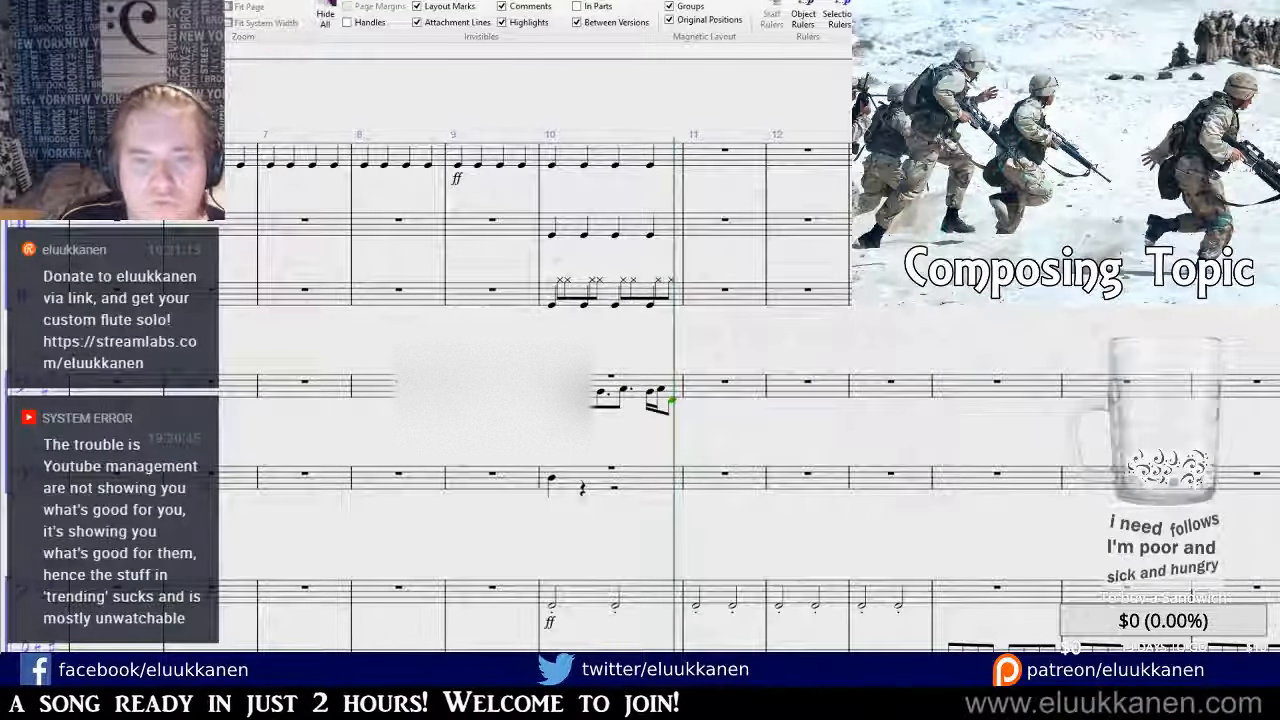
# Enter four quarter notes on the same low pitch in bar 11 of the upper bass staff.
pyautogui.click(706, 399)
pyautogui.click(719, 401)
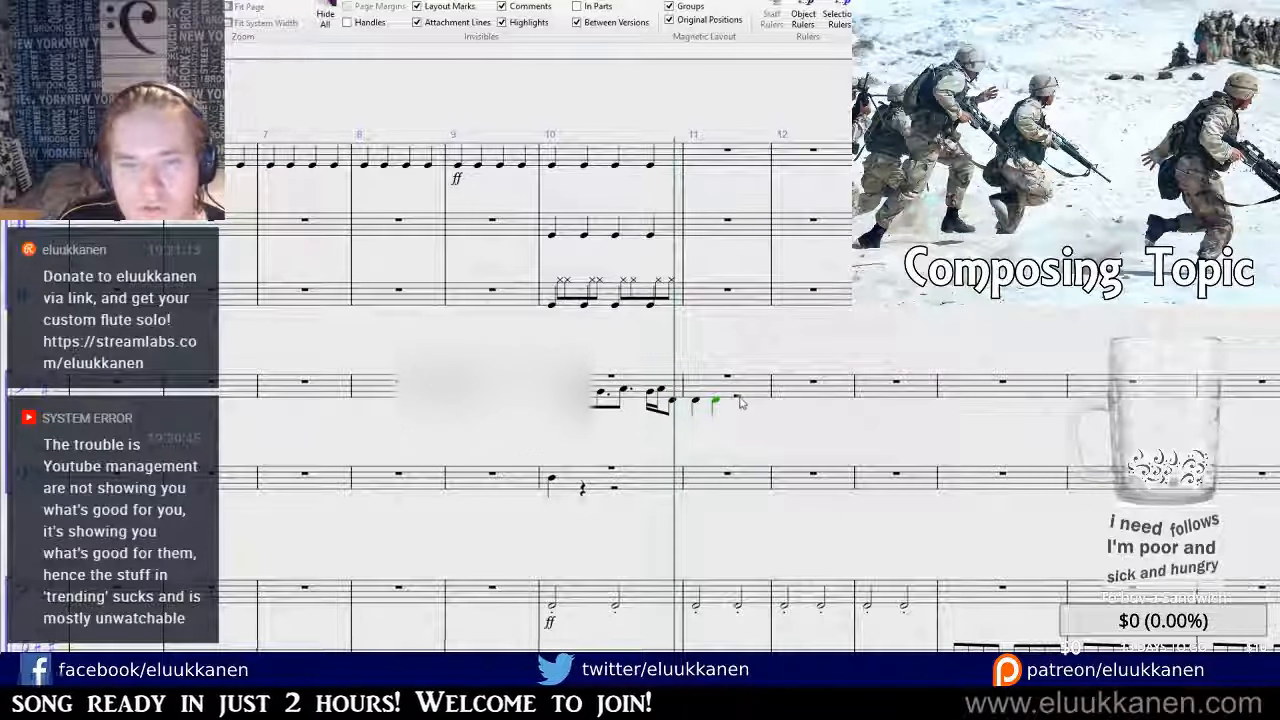
pyautogui.click(740, 402)
pyautogui.click(760, 403)
pyautogui.press('Escape')
# Repeat the two-bar phrase from bars 10 and 11 of the upper bass staff into bars 12 and 13.
pyautogui.click(731, 388)
pyautogui.keyDown('shift'); pyautogui.click(641, 382); pyautogui.keyUp('shift')
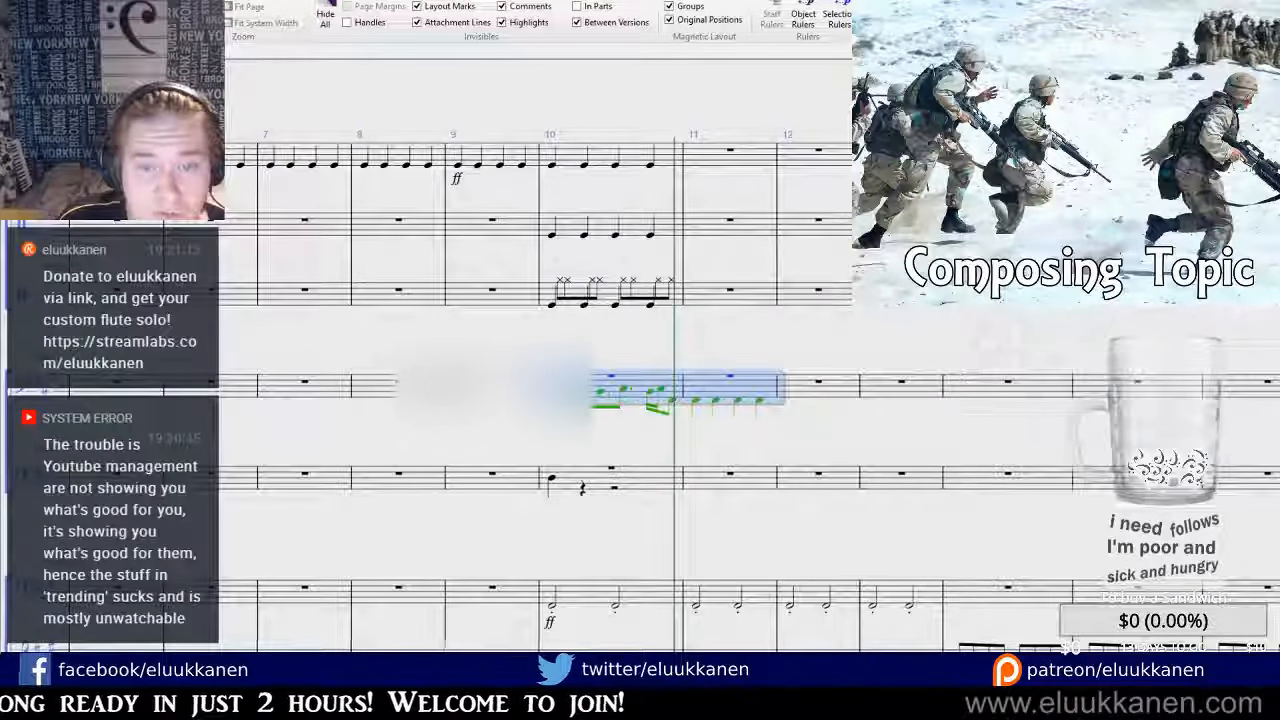
pyautogui.press('r')
pyautogui.press('Escape')
pyautogui.moveTo(690, 456); pyautogui.dragTo(587, 392)
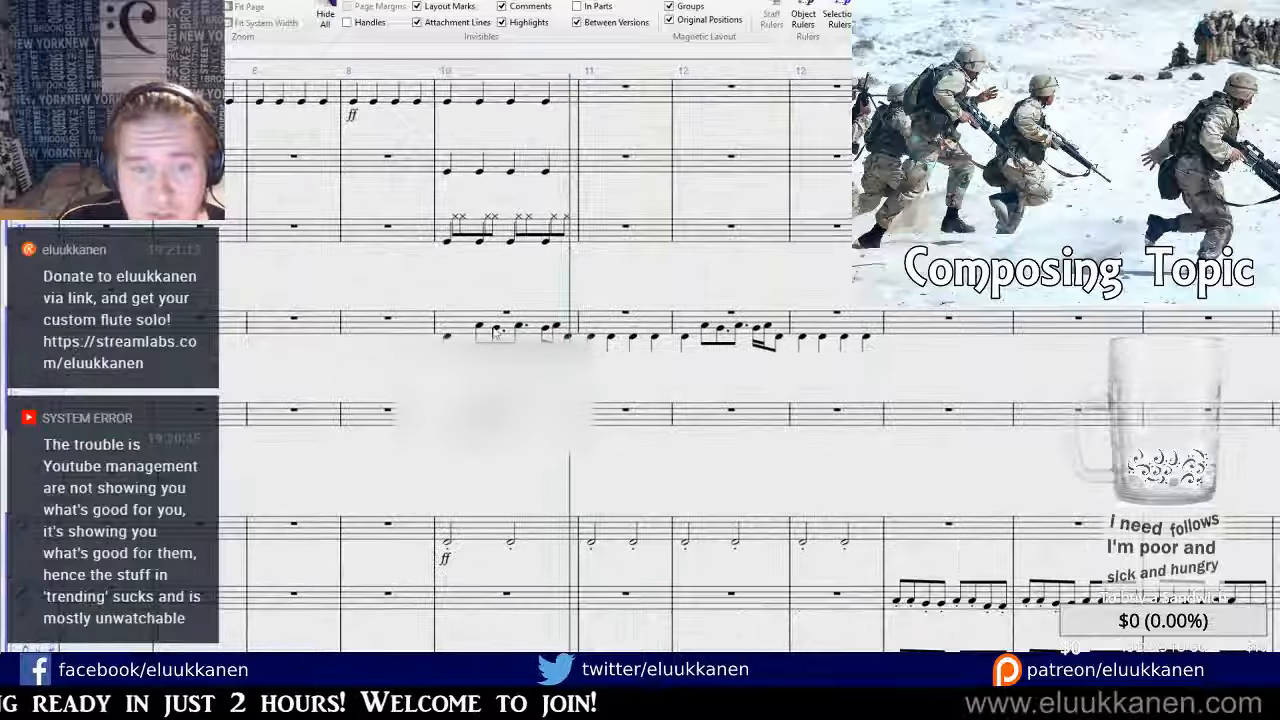
pyautogui.click(508, 315)
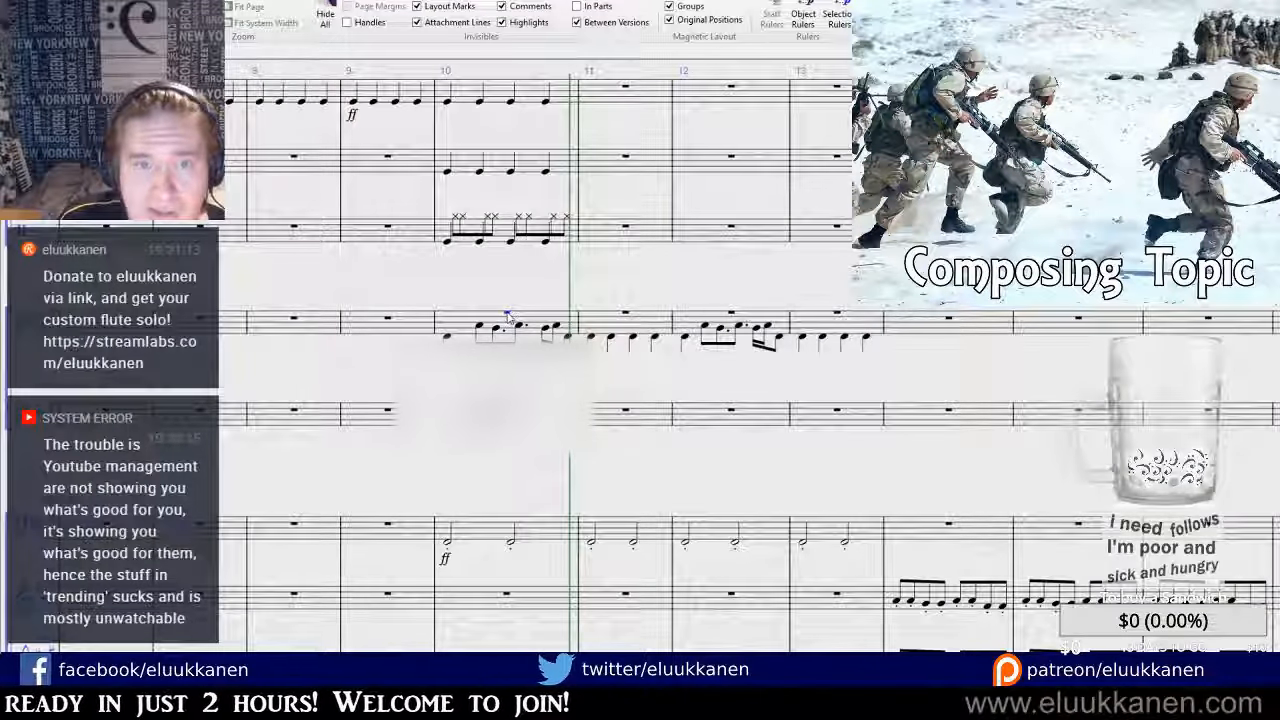
pyautogui.moveTo(500, 294); pyautogui.dragTo(585, 321)
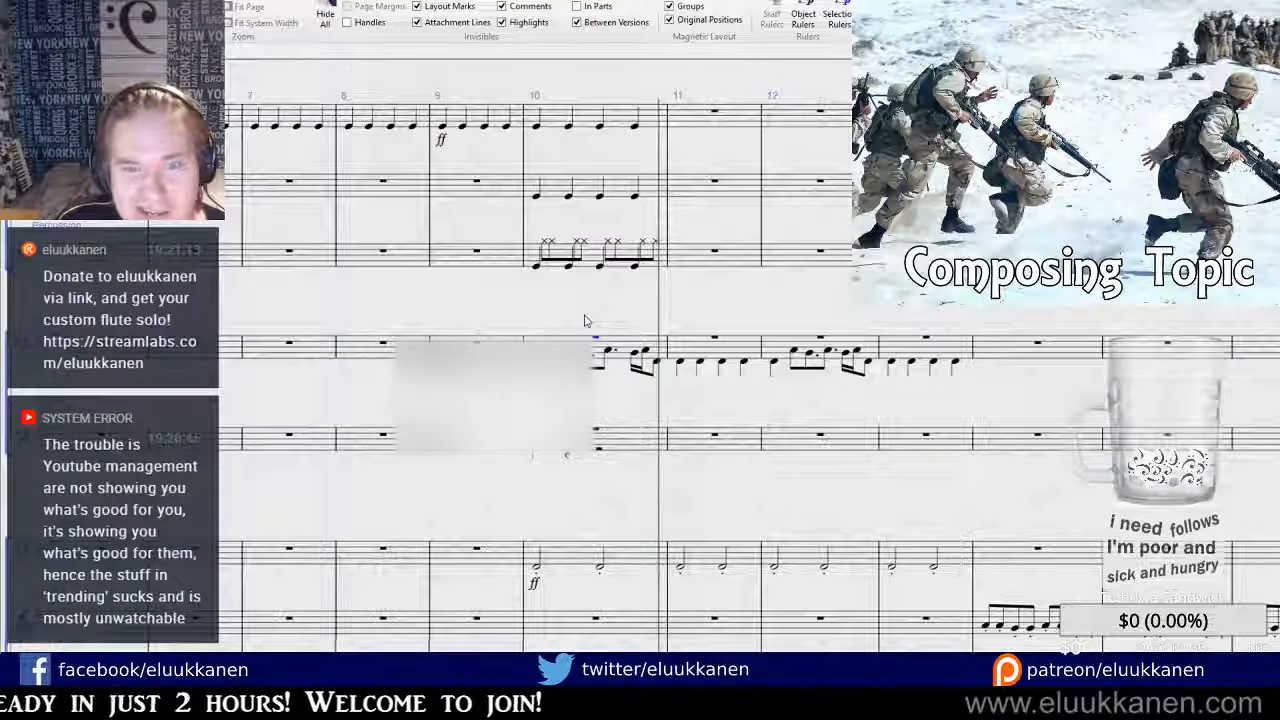
pyautogui.click(620, 345)
pyautogui.keyDown('shift'); pyautogui.click(914, 357); pyautogui.keyUp('shift')
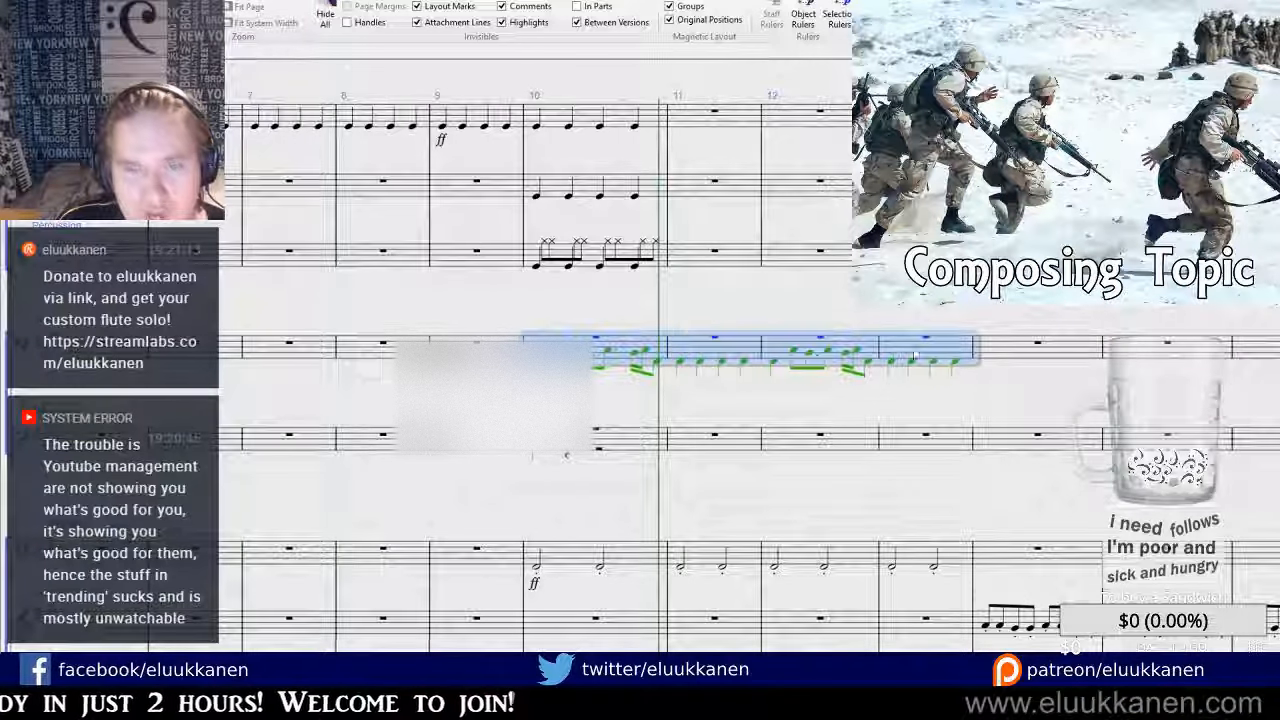
pyautogui.press('Escape')
# Fill bar 10 of the lower bass staff with four quarter notes on a very low pitch, well below the staff.
pyautogui.click(586, 438)
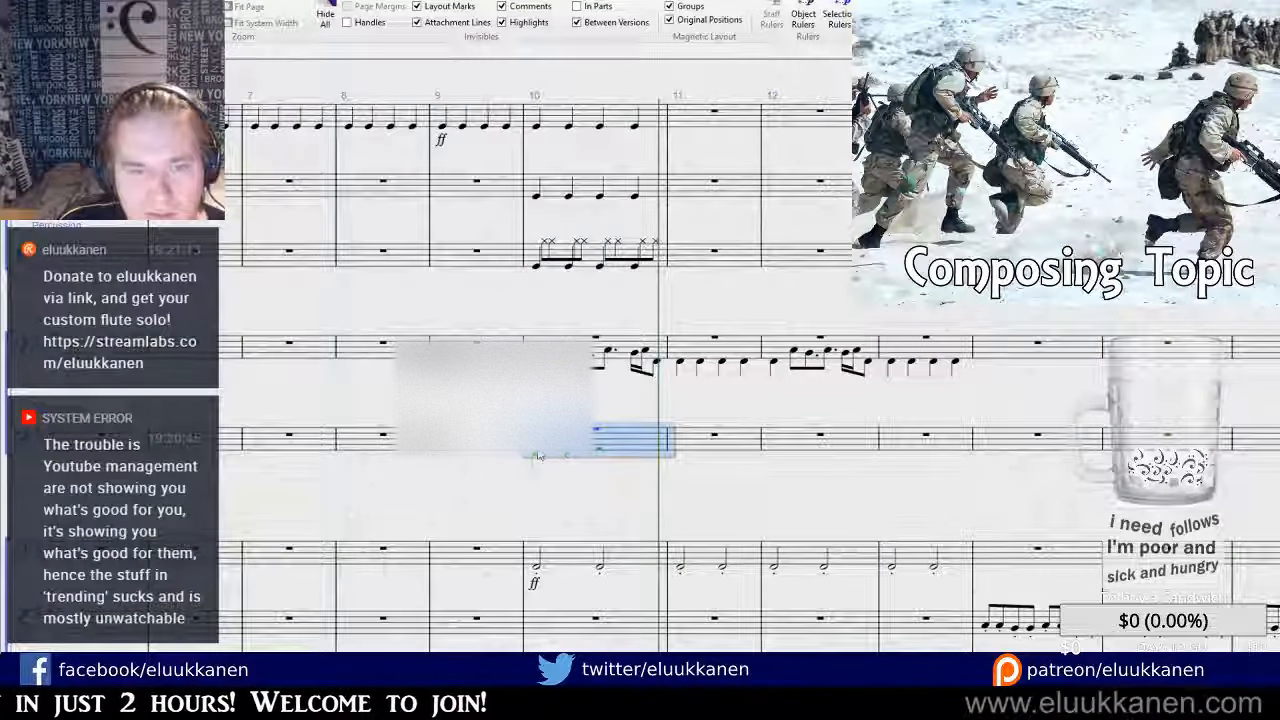
pyautogui.press('Escape')
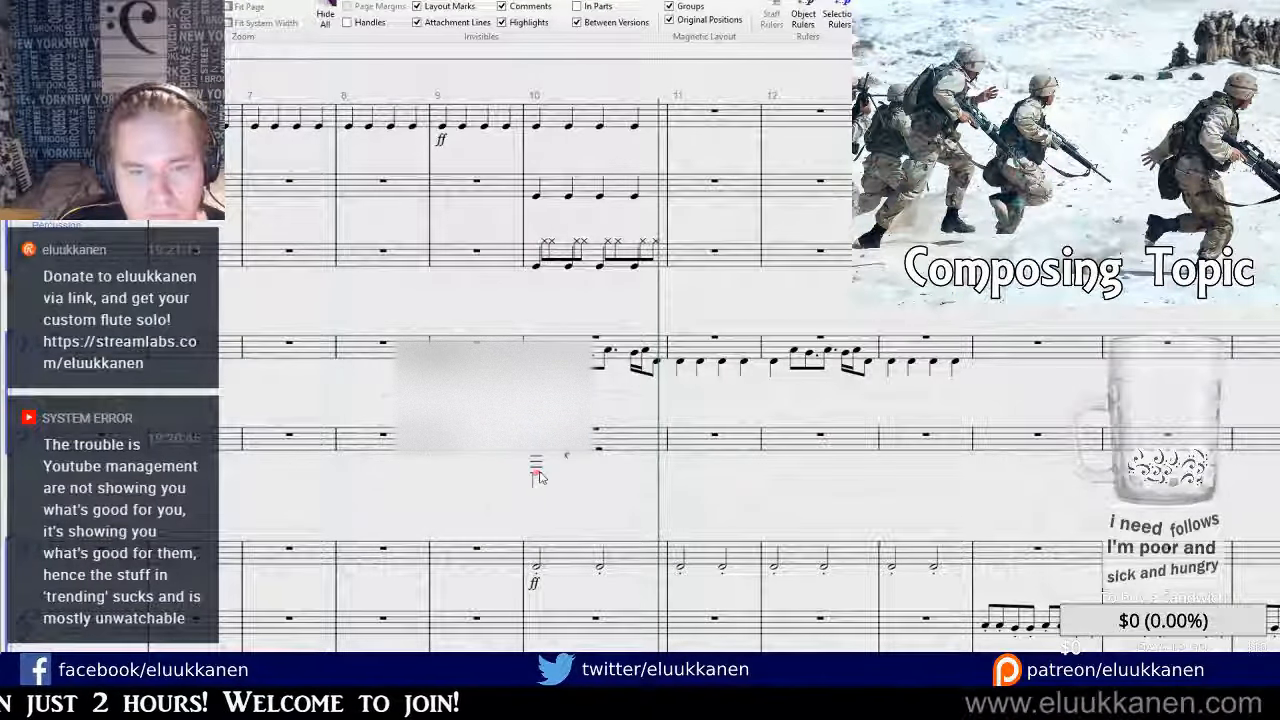
pyautogui.click(540, 477)
pyautogui.click(569, 455)
pyautogui.hotkey('ctrl', 'v')
pyautogui.click(600, 455)
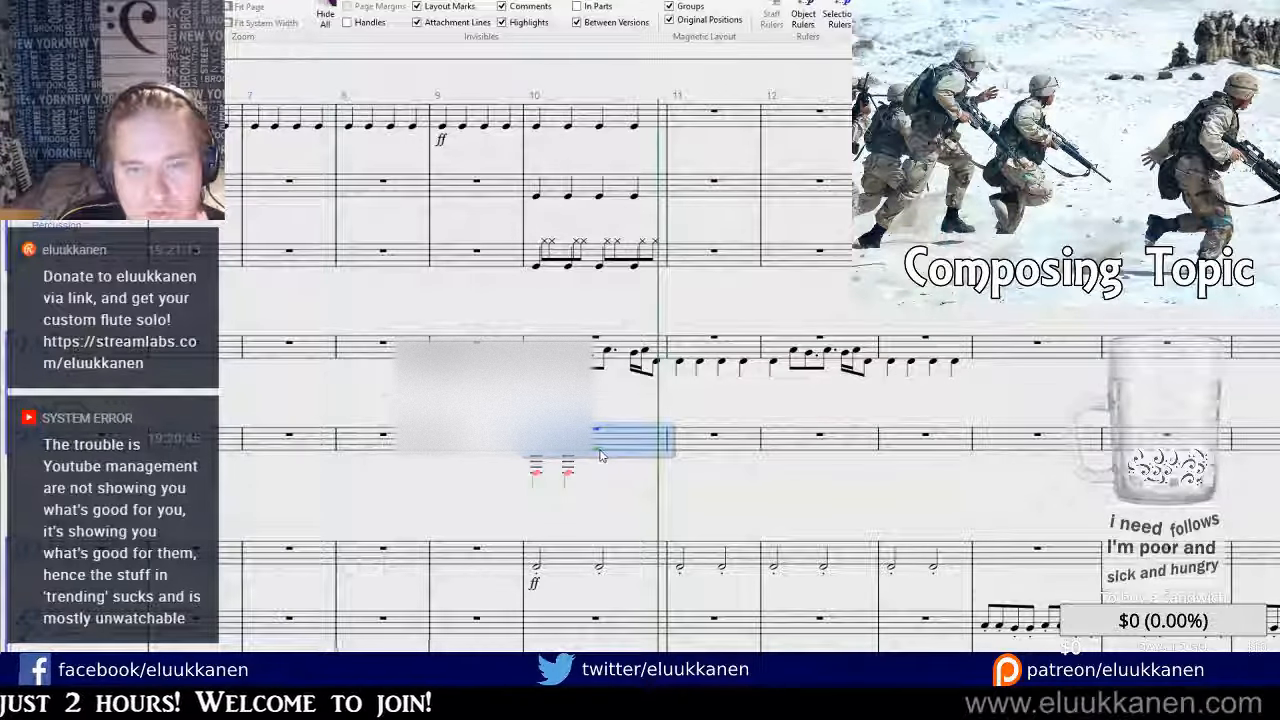
pyautogui.hotkey('ctrl', 'v')
pyautogui.click(631, 454)
pyautogui.hotkey('ctrl', 'v')
# Repeat bar 10 of the lower bass staff into bars 11, 12 and 13.
pyautogui.click(592, 451)
pyautogui.press('r')
pyautogui.press('r')
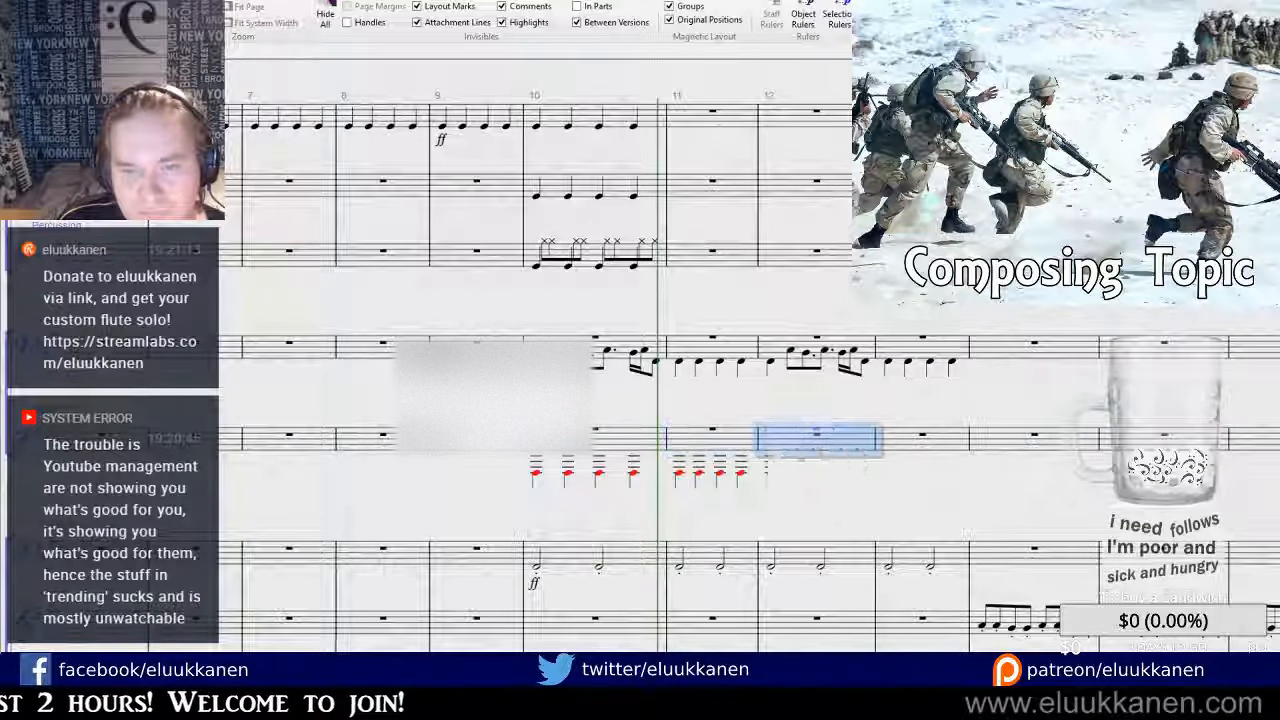
pyautogui.press('r')
pyautogui.press('r')
pyautogui.press('Escape')
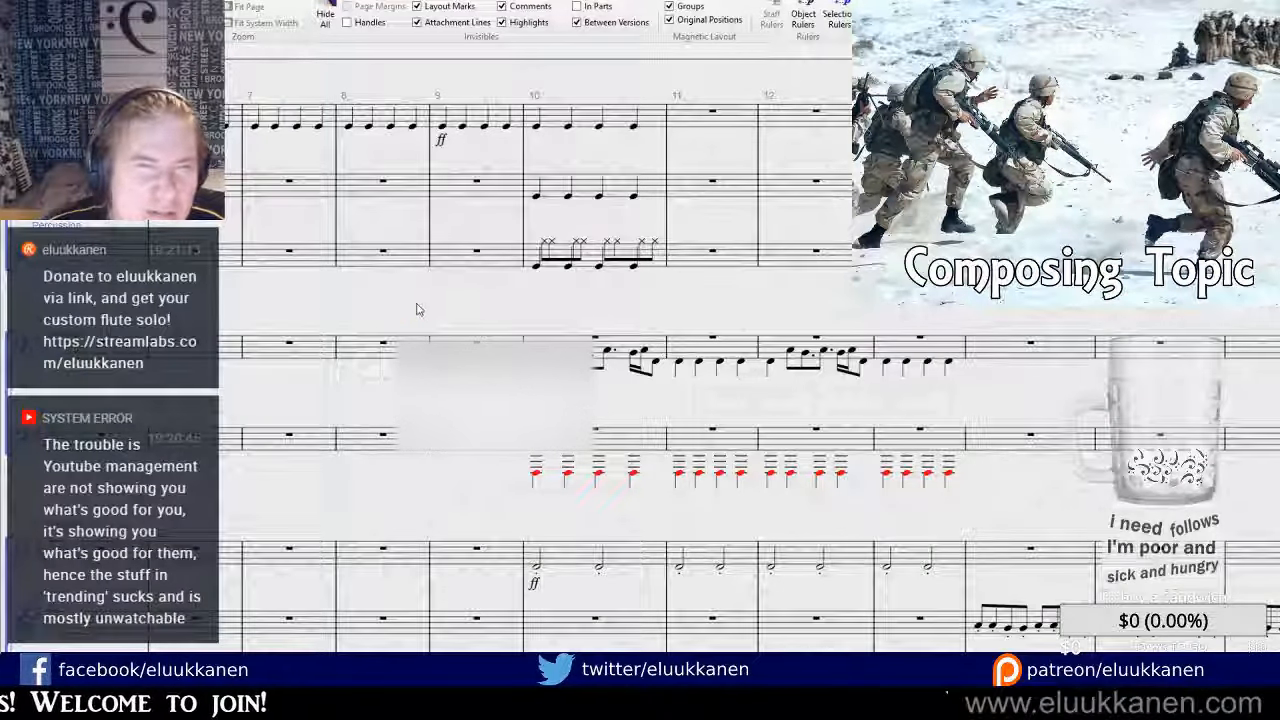
# Play the score from the beginning through bar 13 to hear the percussion and both bass parts.
pyautogui.moveTo(303, 310); pyautogui.dragTo(1076, 224)
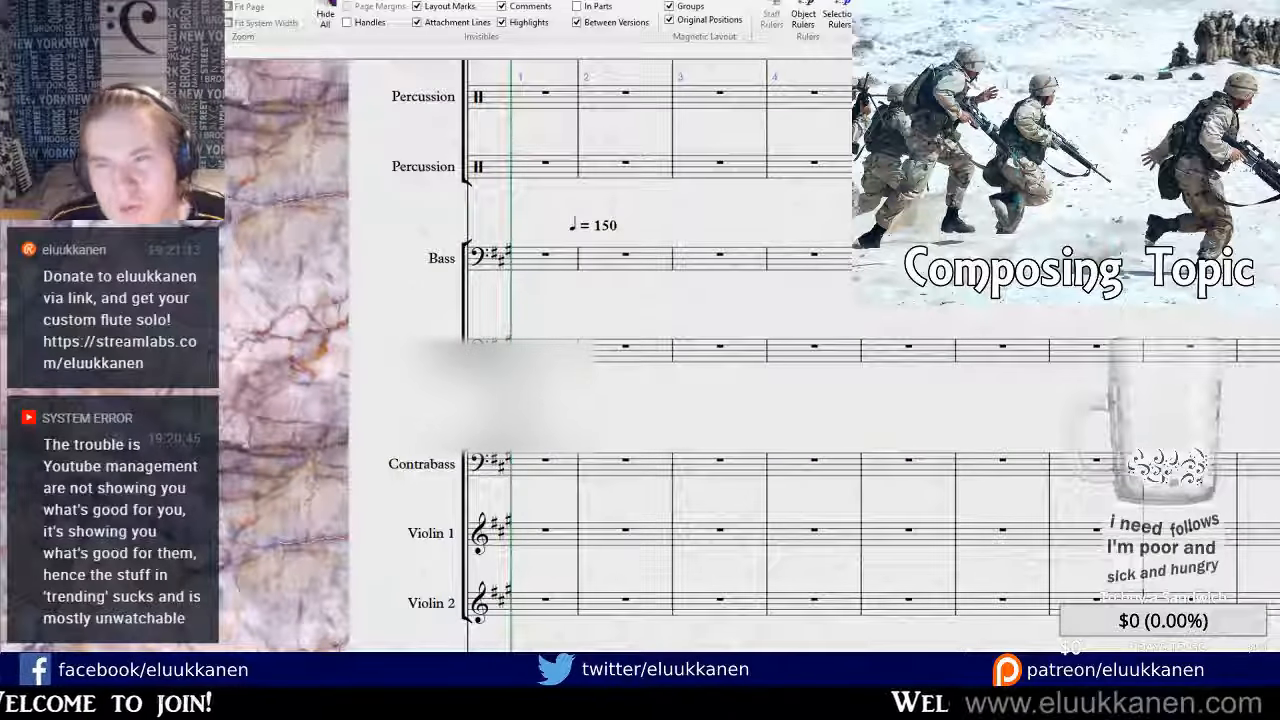
pyautogui.hotkey('ctrl', '-')
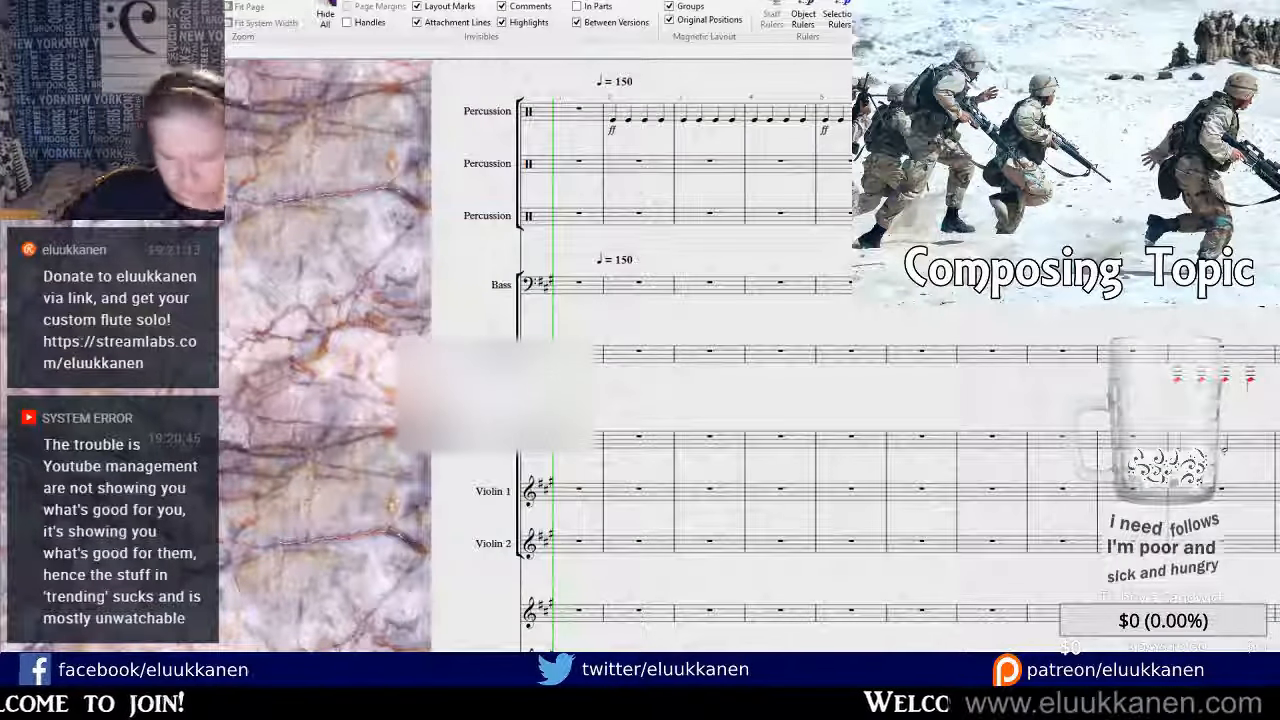
pyautogui.press('space')
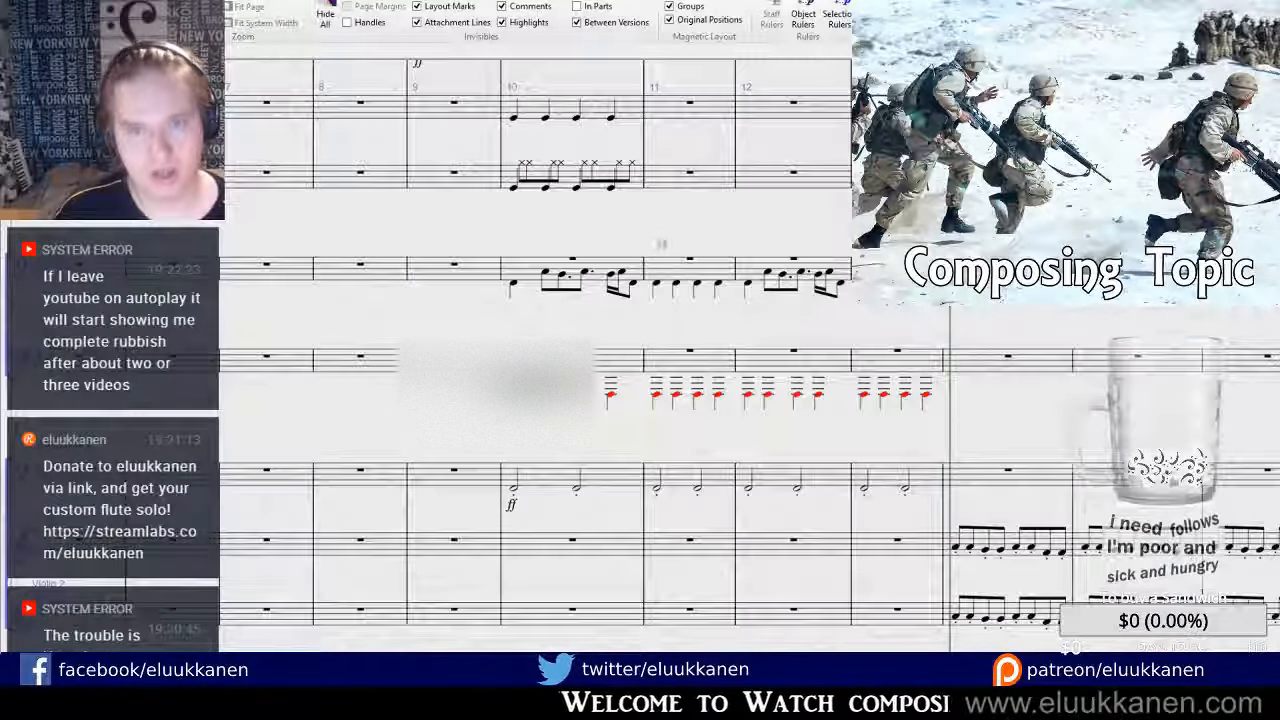
# Copy the cross-headed sixteenth-note pattern in bar 10 from the third percussion staff to the first percussion staff.
pyautogui.moveTo(660, 244); pyautogui.dragTo(670, 405)
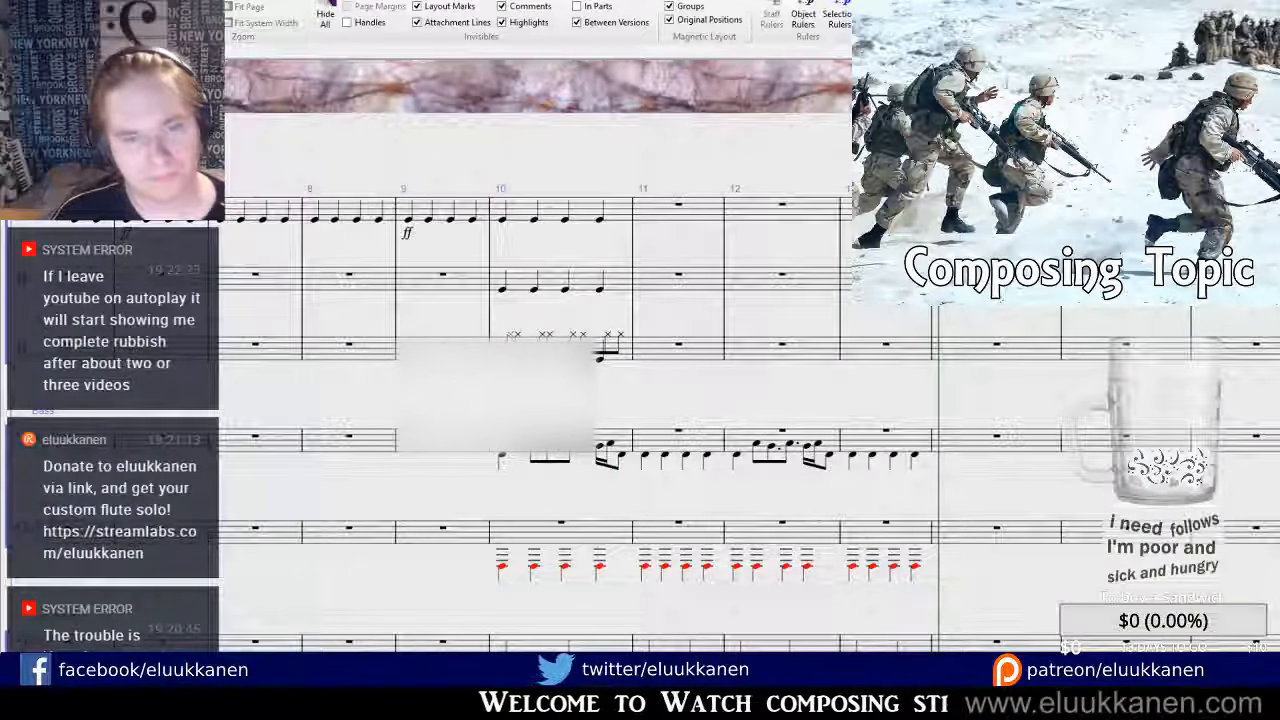
pyautogui.click(600, 352)
pyautogui.click(506, 210)
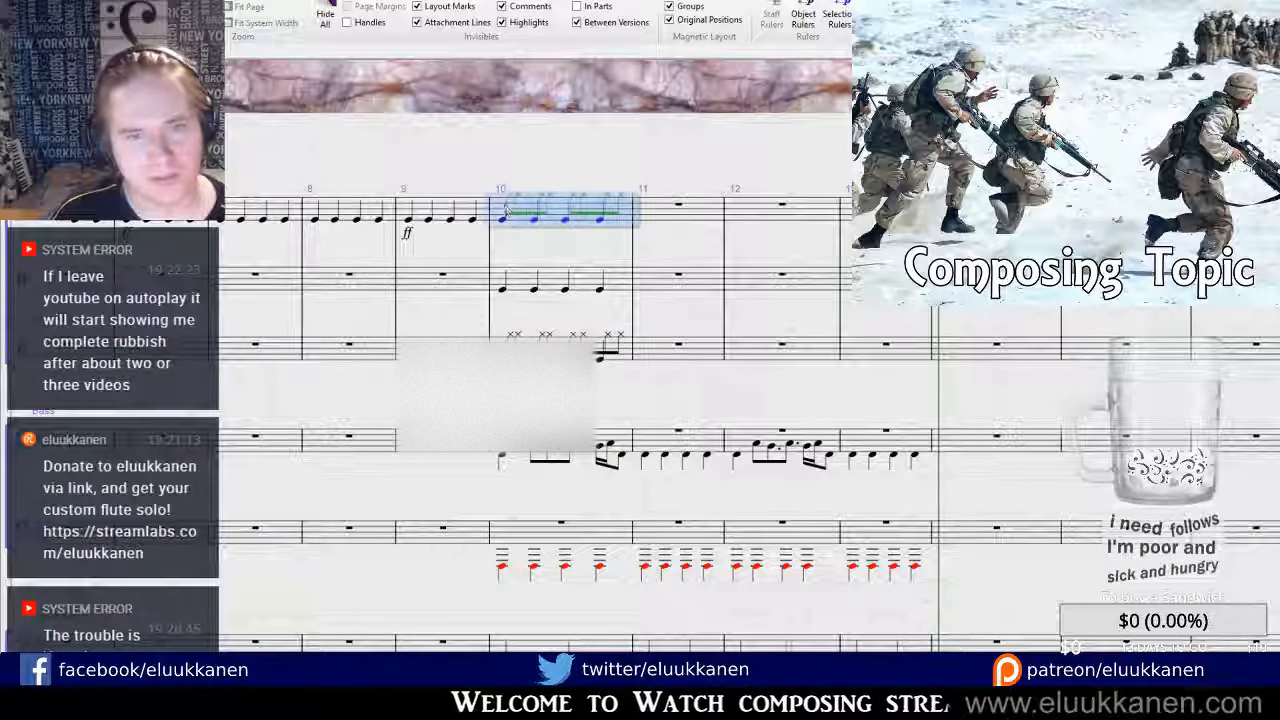
pyautogui.hotkey('ctrl', 'v')
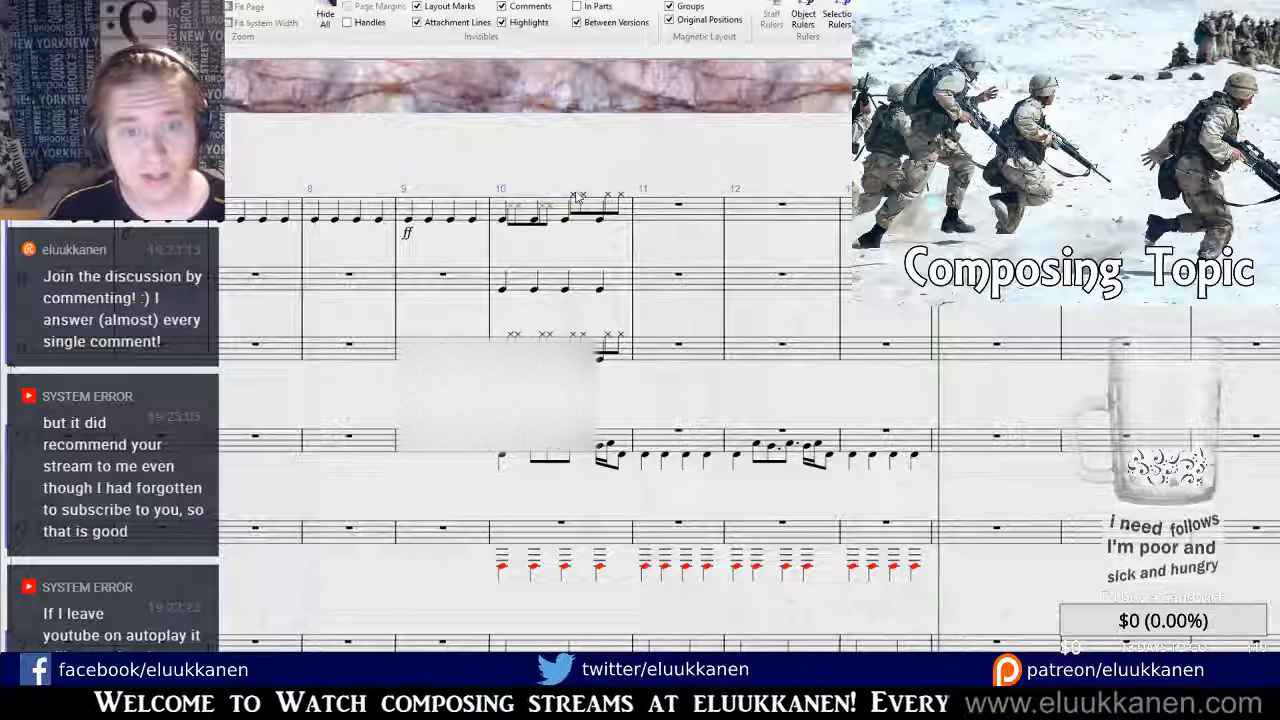
# Repeat bar 10 of the first percussion staff into bars 11, 12 and 13.
pyautogui.click(614, 207)
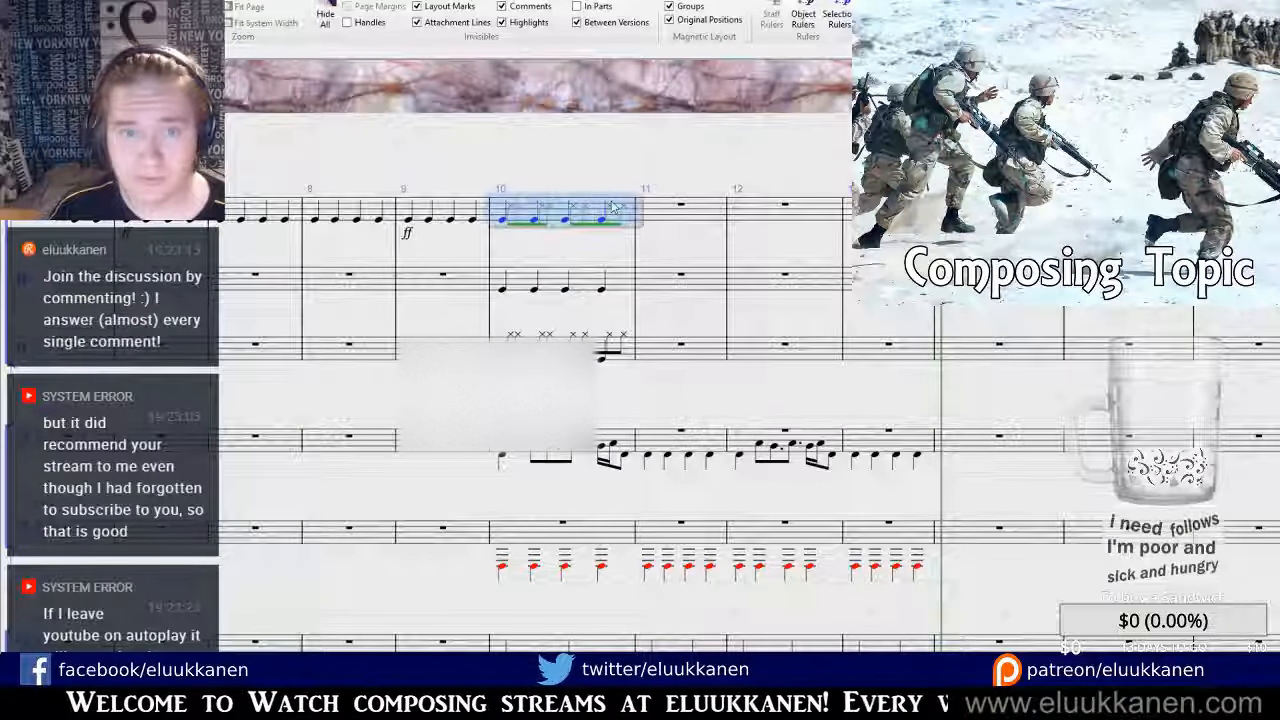
pyautogui.press('r')
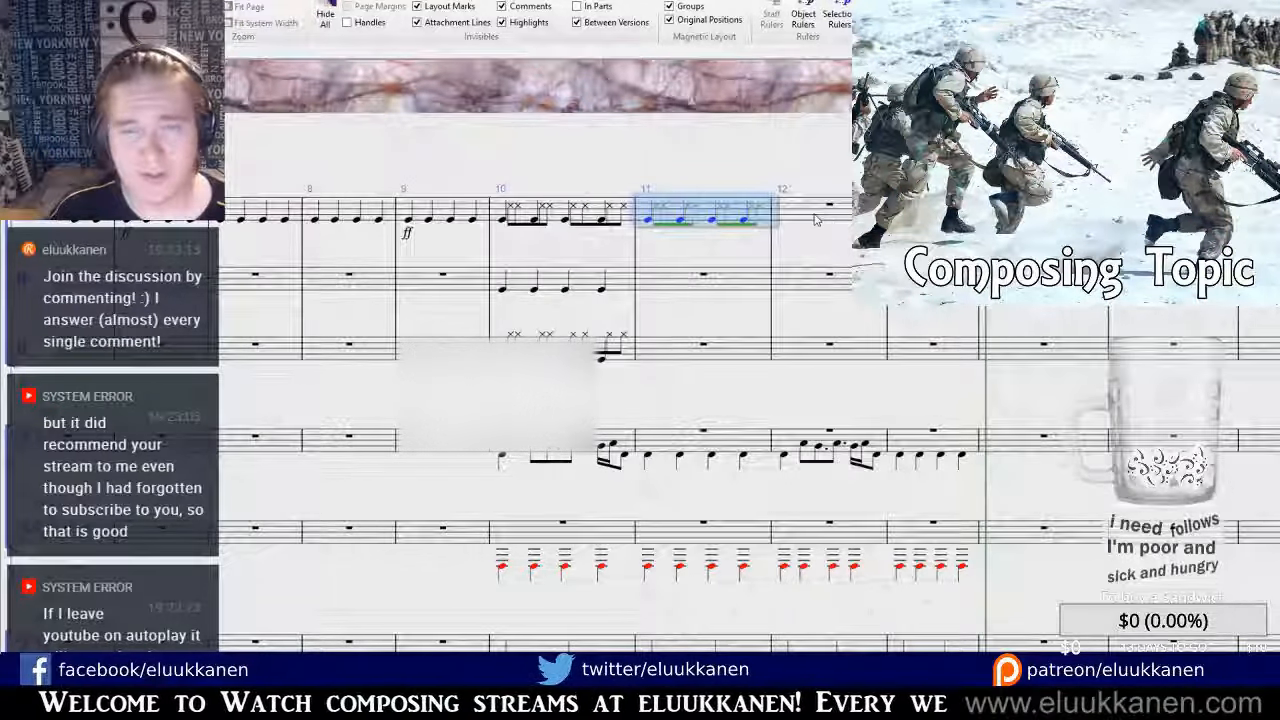
pyautogui.press('r')
pyautogui.press('r')
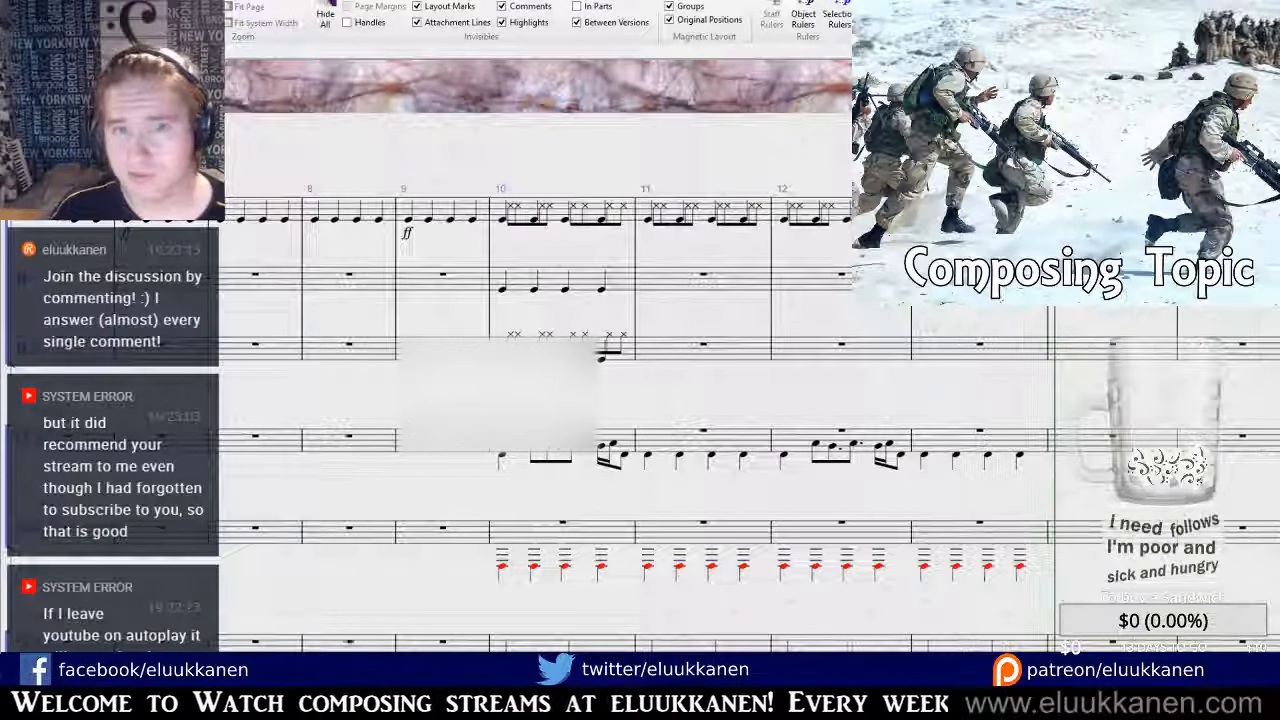
# Copy the second percussion staff's quarter notes from bar 10 into bar 10 of the third staff and bars 11 to 13 of both staves.
pyautogui.click(503, 300)
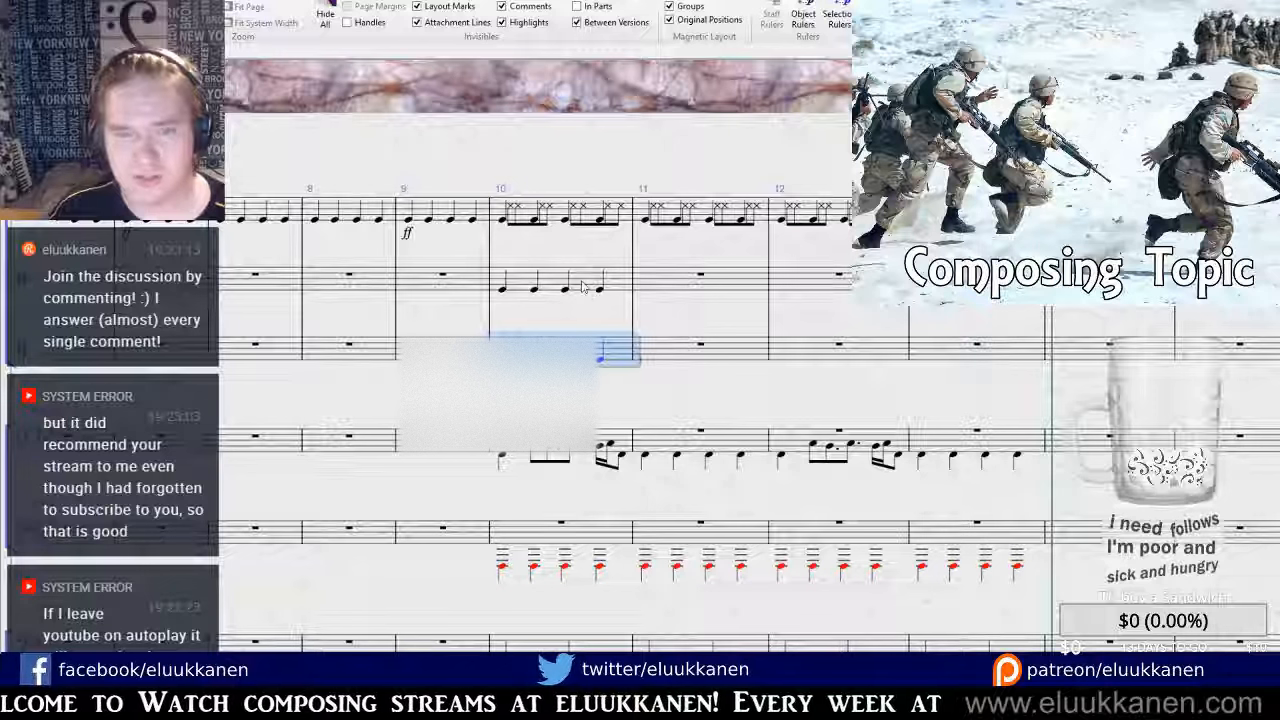
pyautogui.click(673, 283)
pyautogui.hotkey('ctrl', 'v')
pyautogui.click(826, 284)
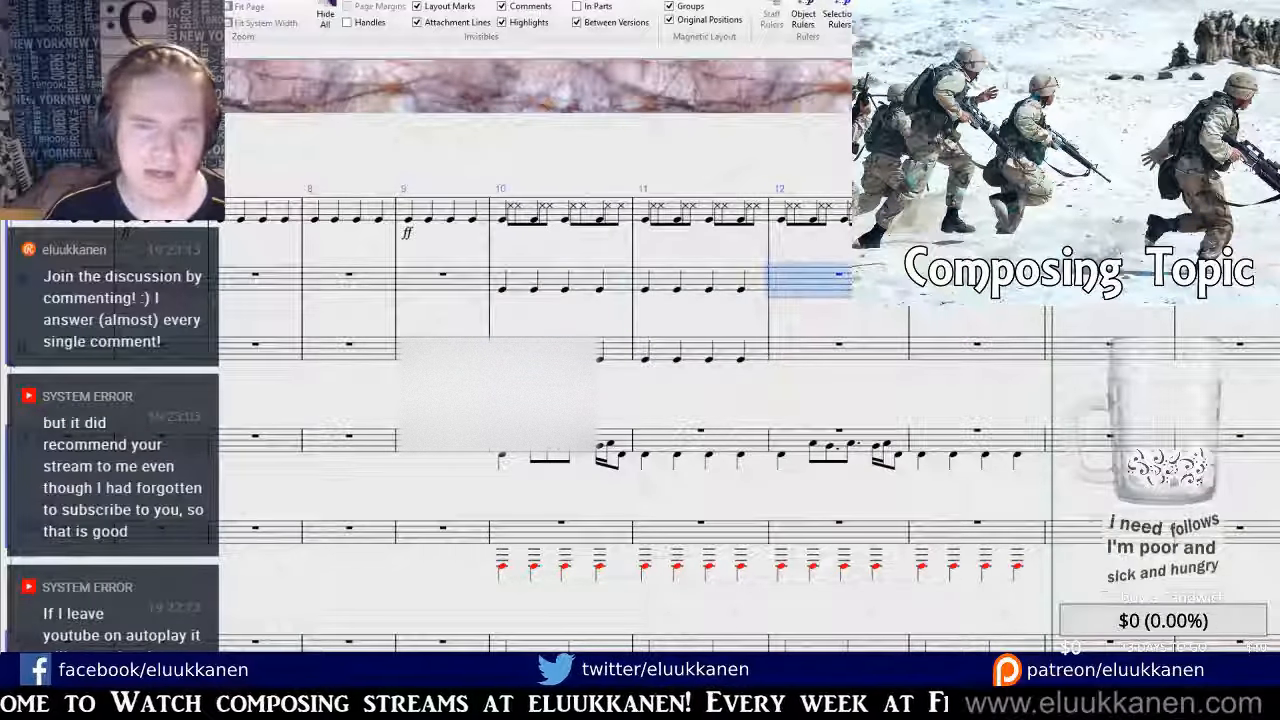
pyautogui.hotkey('ctrl', 'v')
pyautogui.click(955, 284)
pyautogui.click(977, 349)
pyautogui.hotkey('ctrl', 'v')
pyautogui.press('Escape')
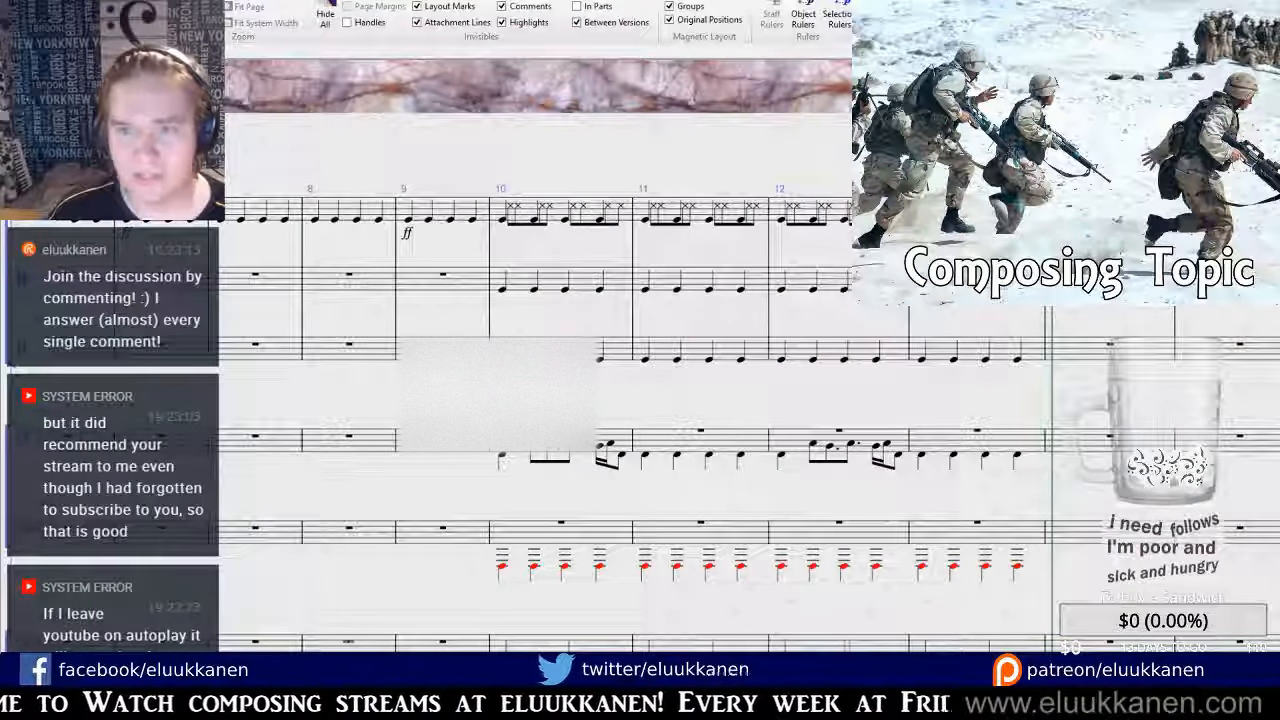
# Play the score from the start of bar 10 into bar 12 to hear the three percussion staves with the bass parts.
pyautogui.press('[')
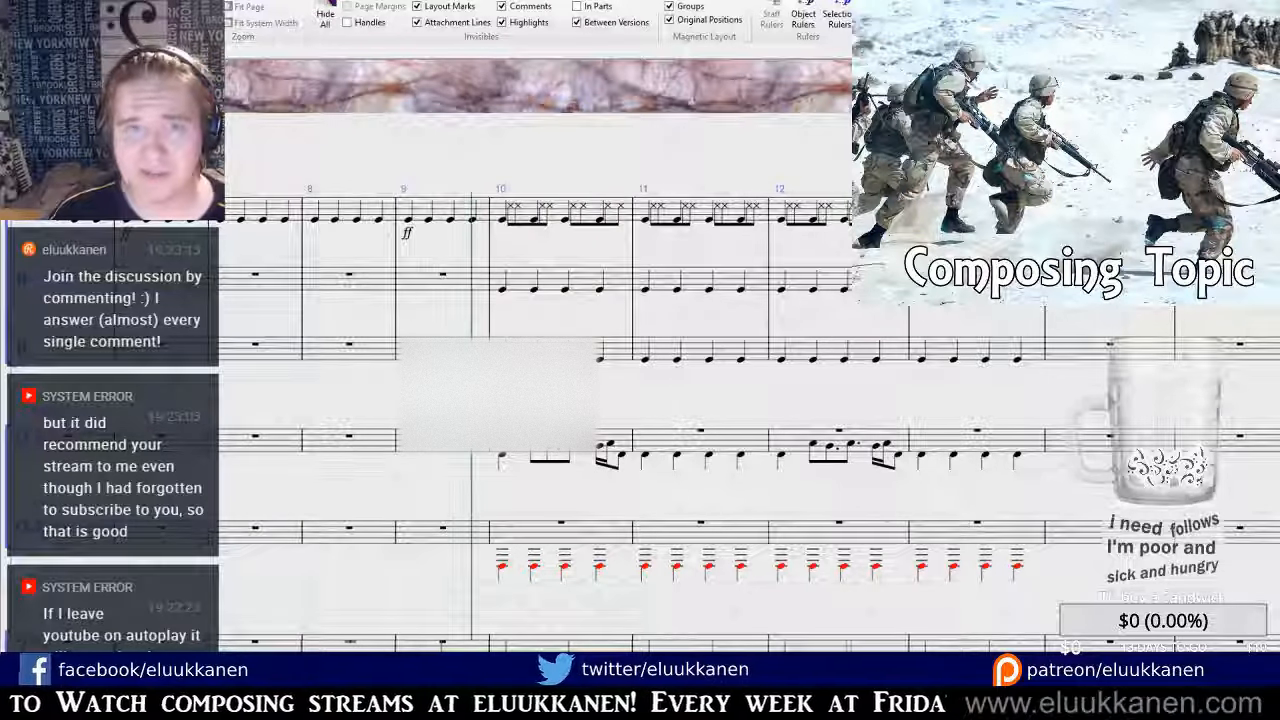
pyautogui.moveTo(660, 388); pyautogui.dragTo(630, 312)
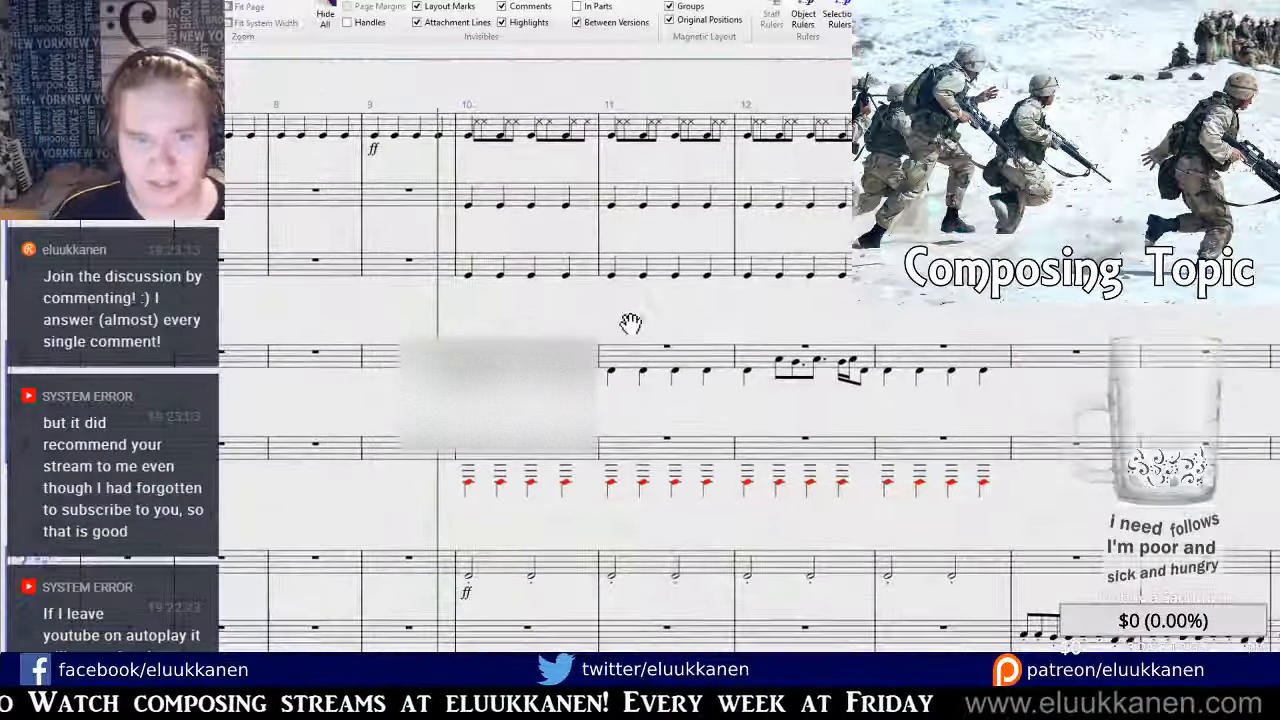
pyautogui.click(560, 272)
pyautogui.keyDown('shift'); pyautogui.click(565, 143); pyautogui.keyUp('shift')
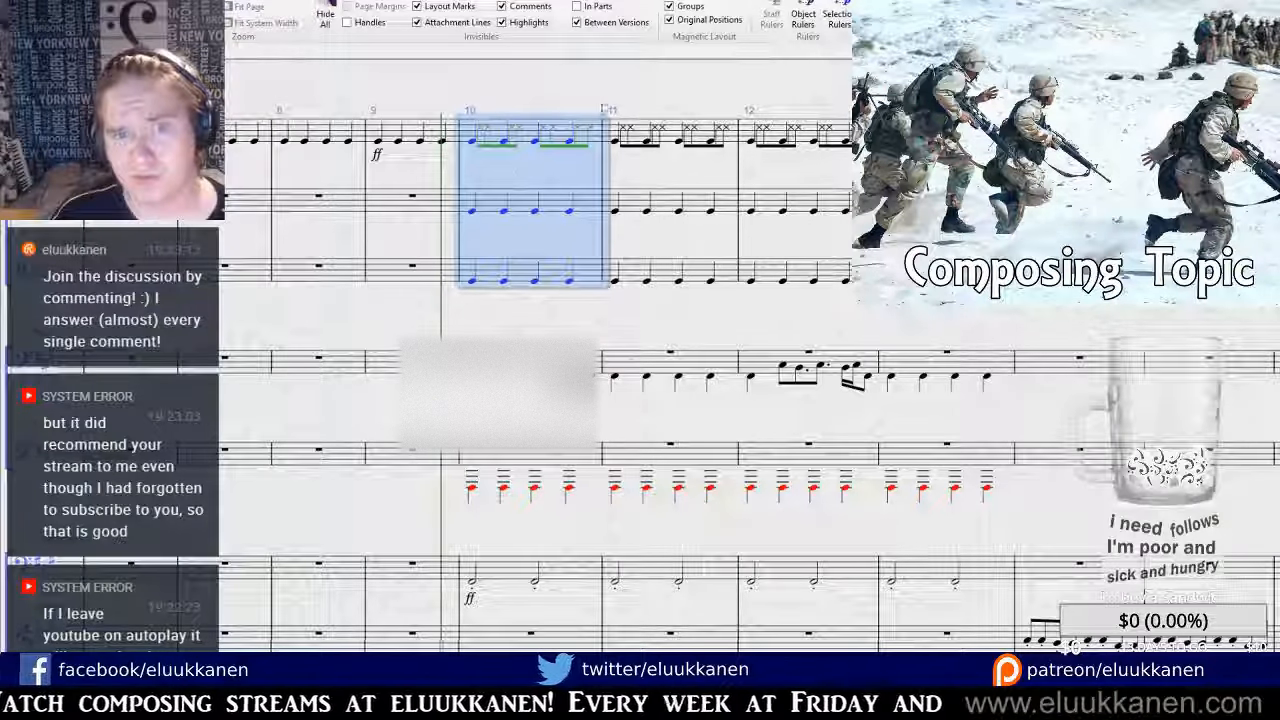
pyautogui.moveTo(606, 106); pyautogui.dragTo(643, 127)
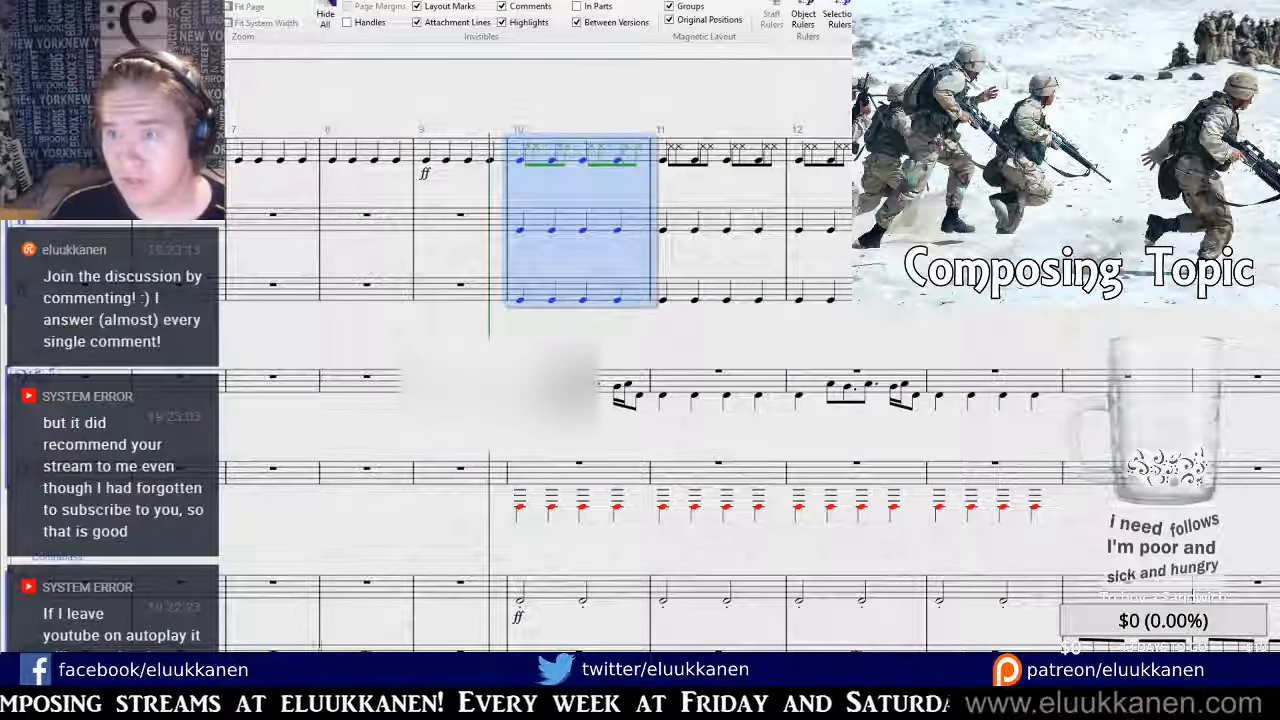
pyautogui.press('space')
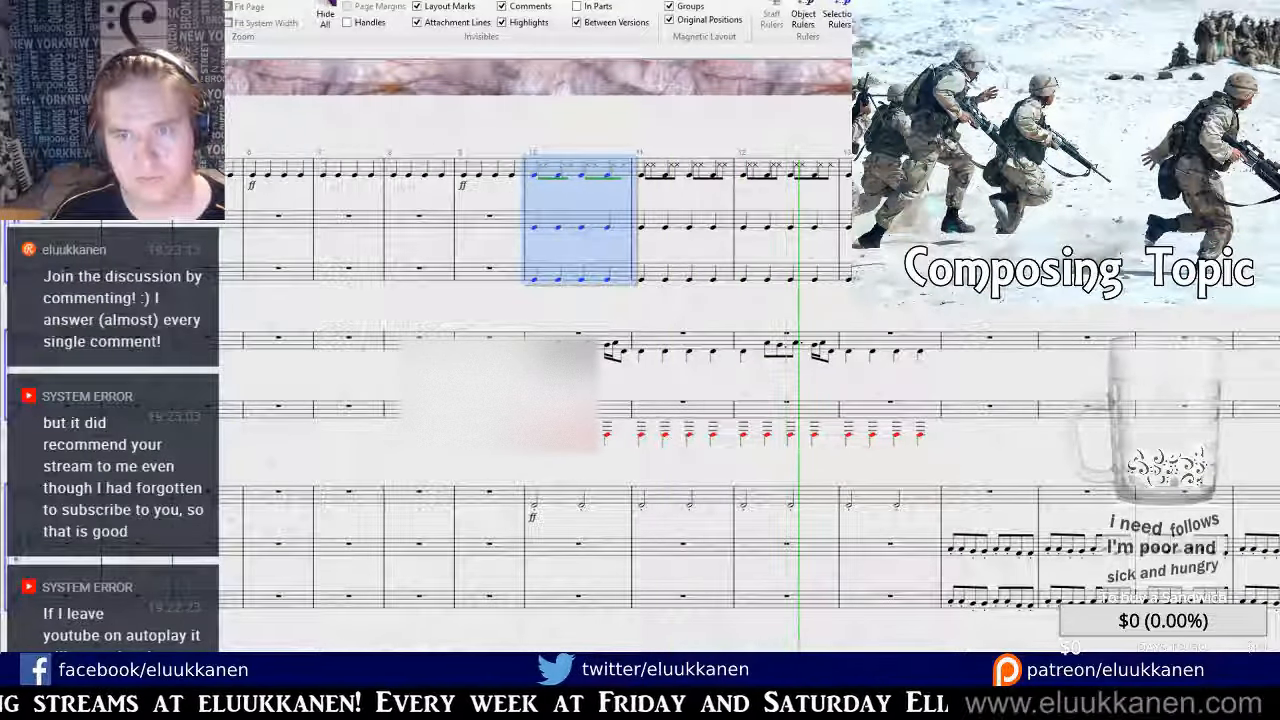
pyautogui.press('space')
pyautogui.moveTo(563, 189); pyautogui.dragTo(573, 247)
pyautogui.press('Escape')
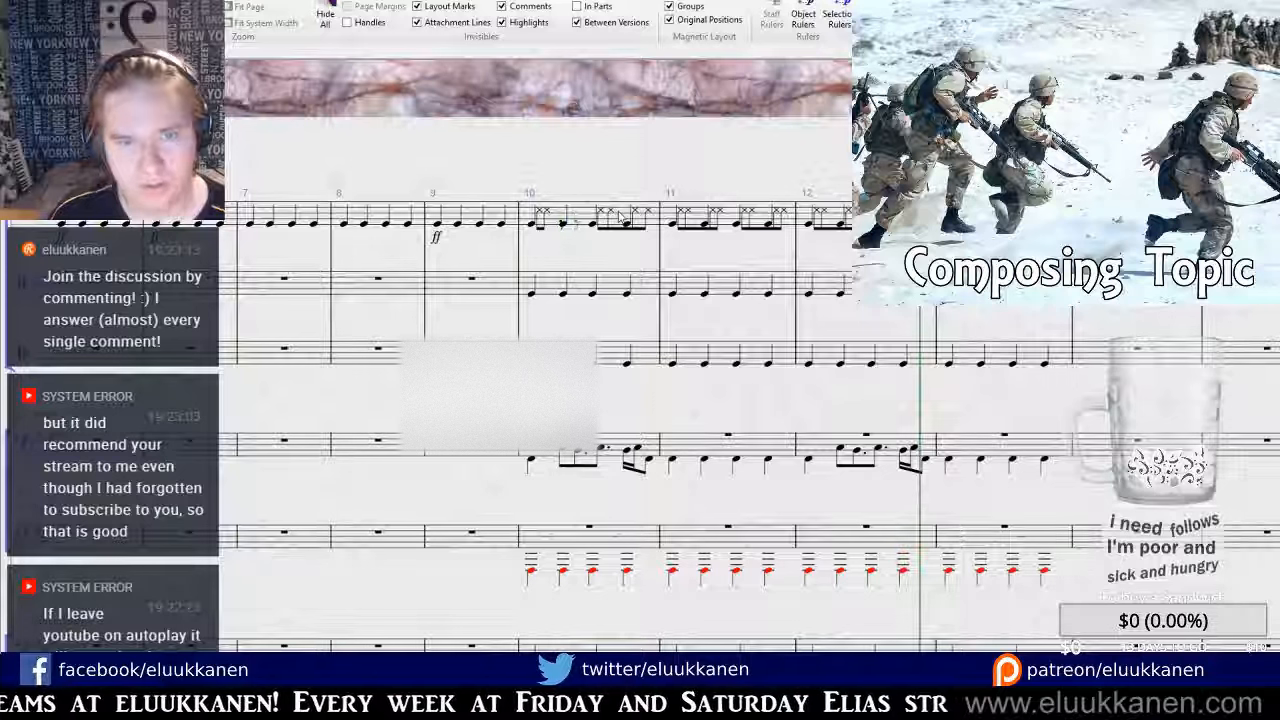
# Delete the cross-headed notes from beats two and four of bar 10 and throughout bar 11 in the first percussion staff.
pyautogui.keyDown('alt'); pyautogui.click(673, 224); pyautogui.keyUp('alt')
pyautogui.press('Escape')
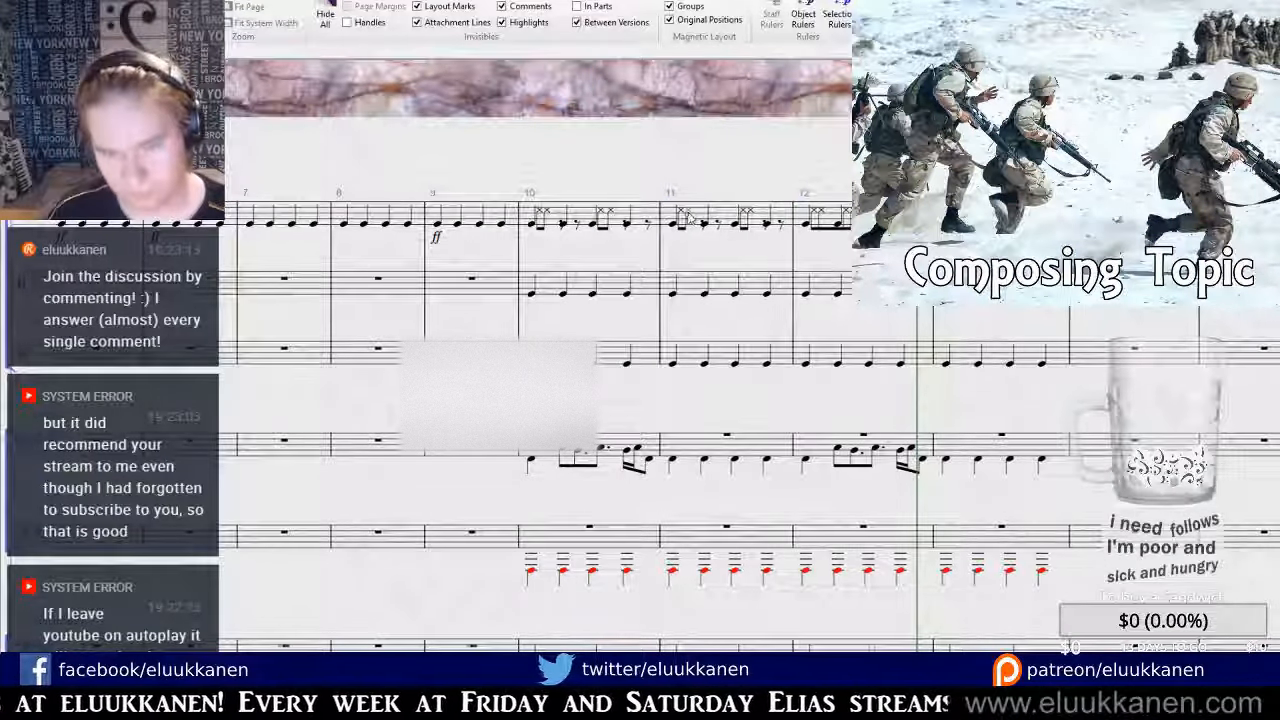
pyautogui.click(681, 212)
pyautogui.keyDown('shift'); pyautogui.click(688, 212); pyautogui.keyUp('shift')
pyautogui.press('Delete')
pyautogui.keyDown('alt'); pyautogui.click(745, 214); pyautogui.keyUp('alt')
pyautogui.keyDown('alt'); pyautogui.click(772, 218); pyautogui.keyUp('alt')
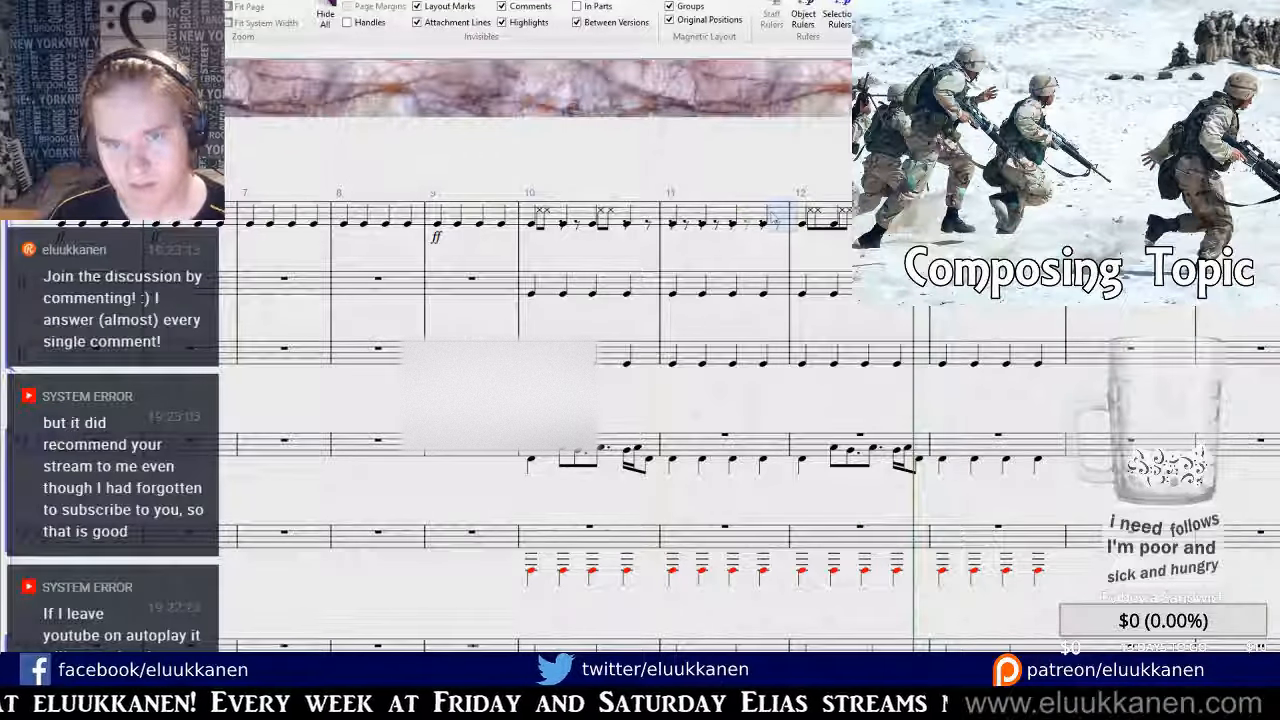
pyautogui.click(829, 224)
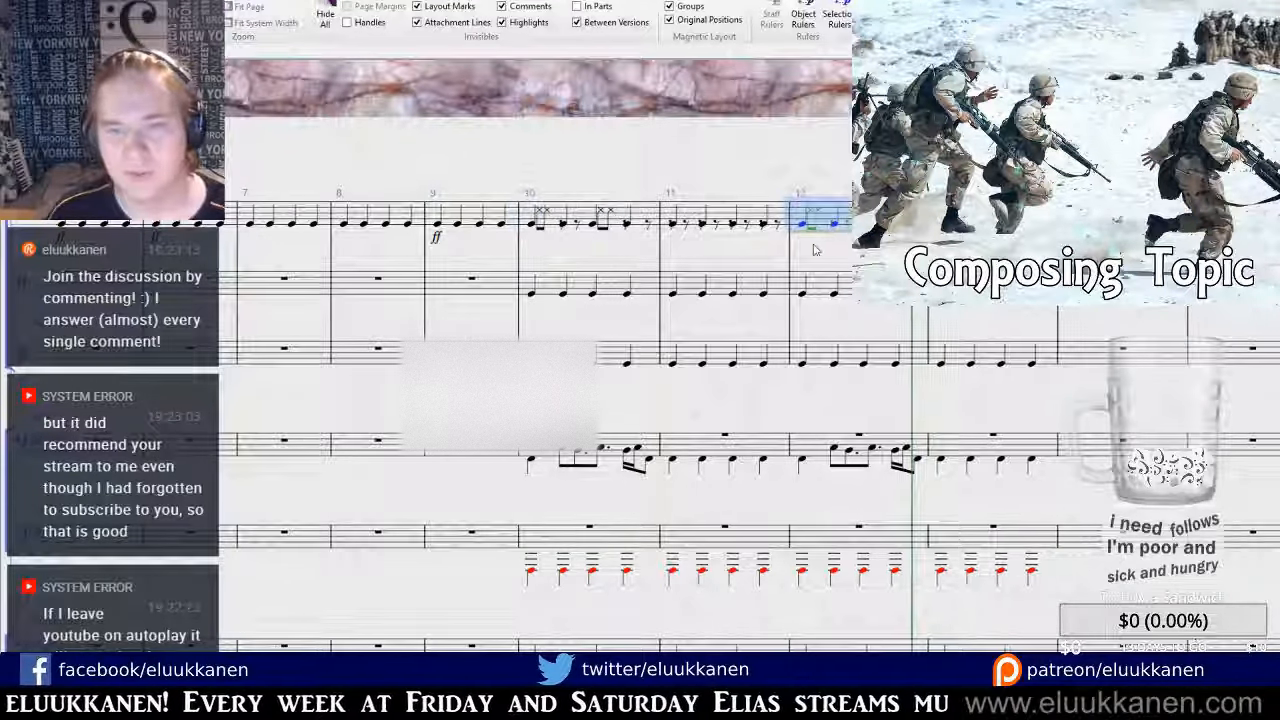
# Try copying the lower tied whole-note line of bars 10 to 13 into the empty staff directly below it.
pyautogui.scroll(-3, 632, 318)
pyautogui.click(632, 318)
pyautogui.scroll(-3, 632, 318)
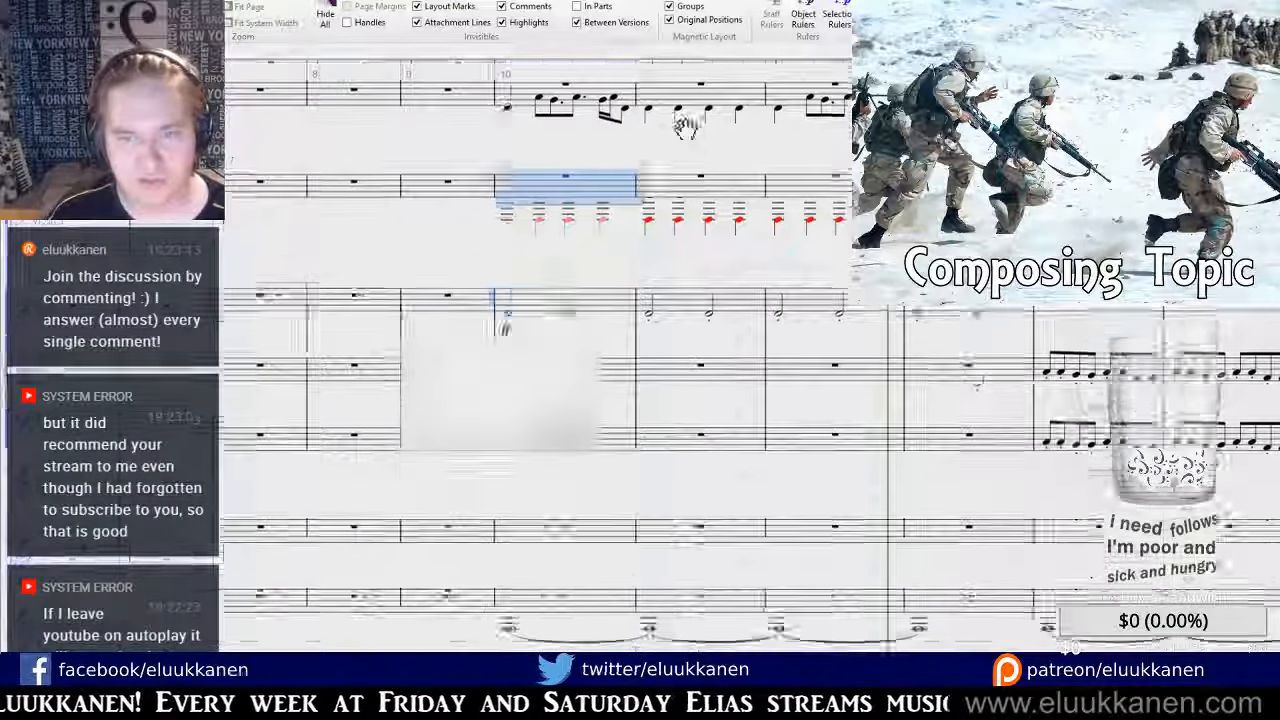
pyautogui.press('Escape')
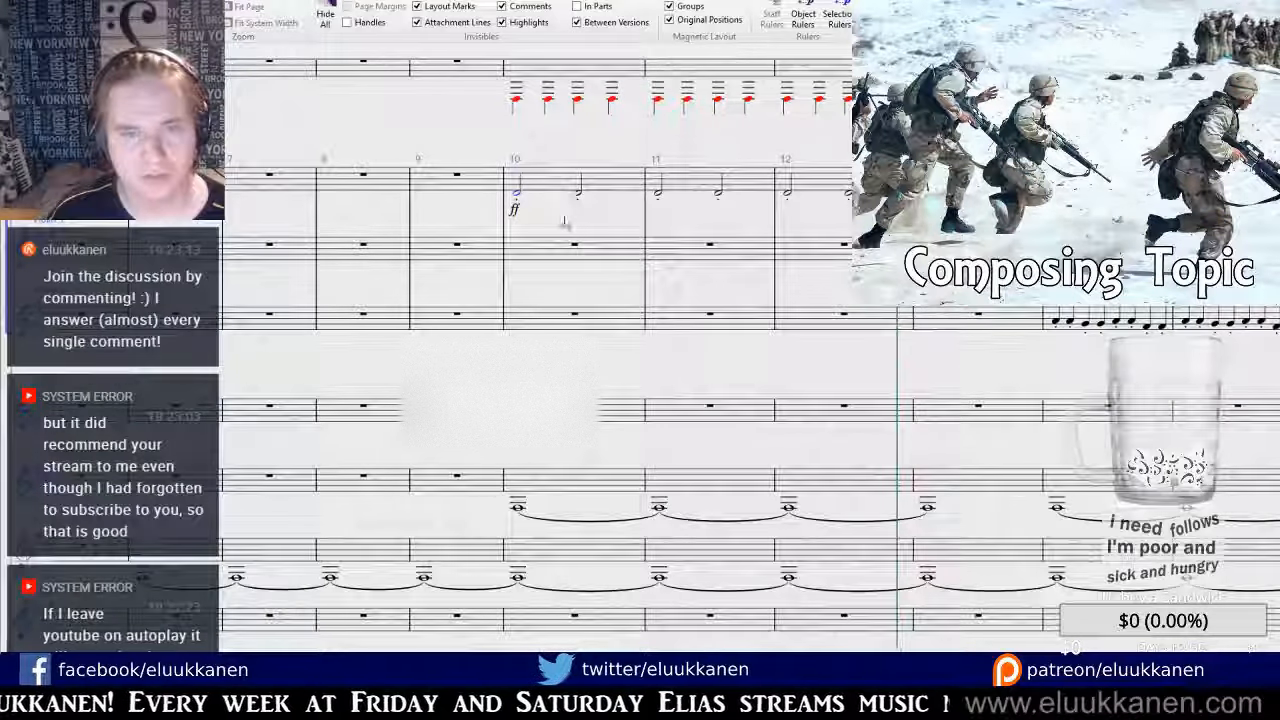
pyautogui.scroll(-3, 580, 190)
pyautogui.moveTo(631, 170); pyautogui.dragTo(601, 74)
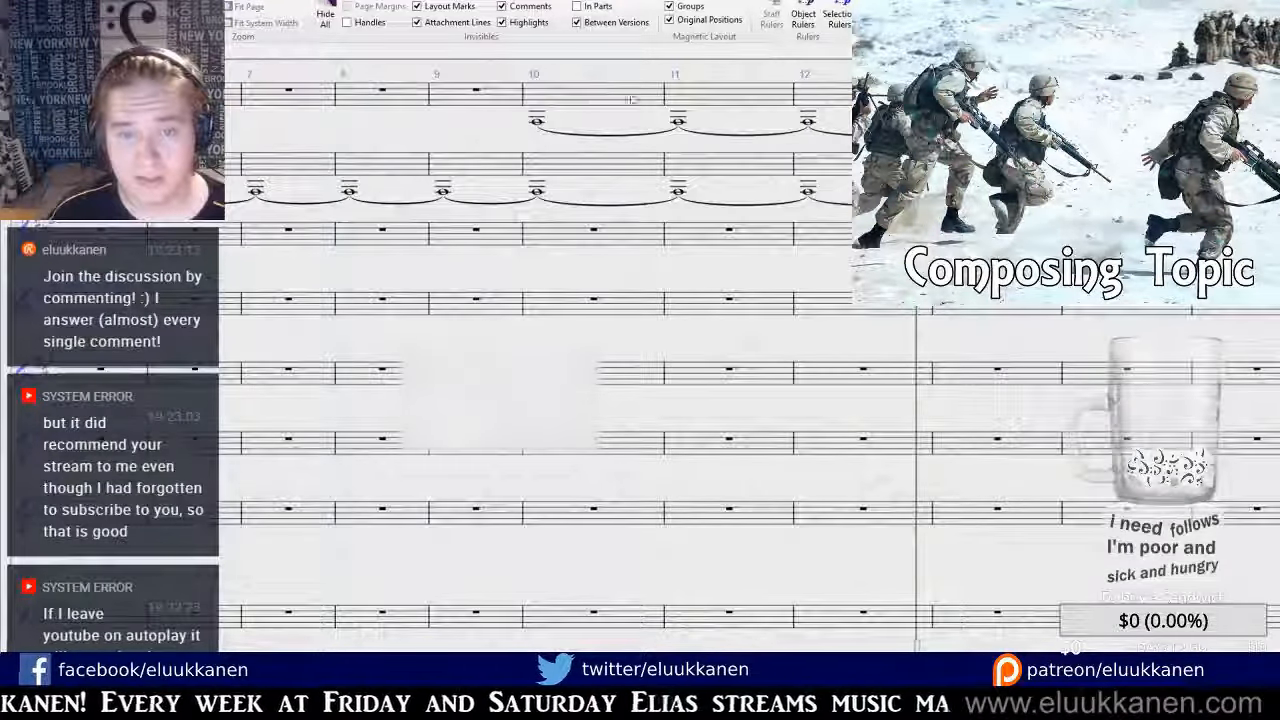
pyautogui.moveTo(608, 280); pyautogui.dragTo(635, 328)
pyautogui.click(619, 211)
pyautogui.keyDown('shift'); pyautogui.click(1030, 211); pyautogui.keyUp('shift')
pyautogui.hotkey('ctrl', 'c')
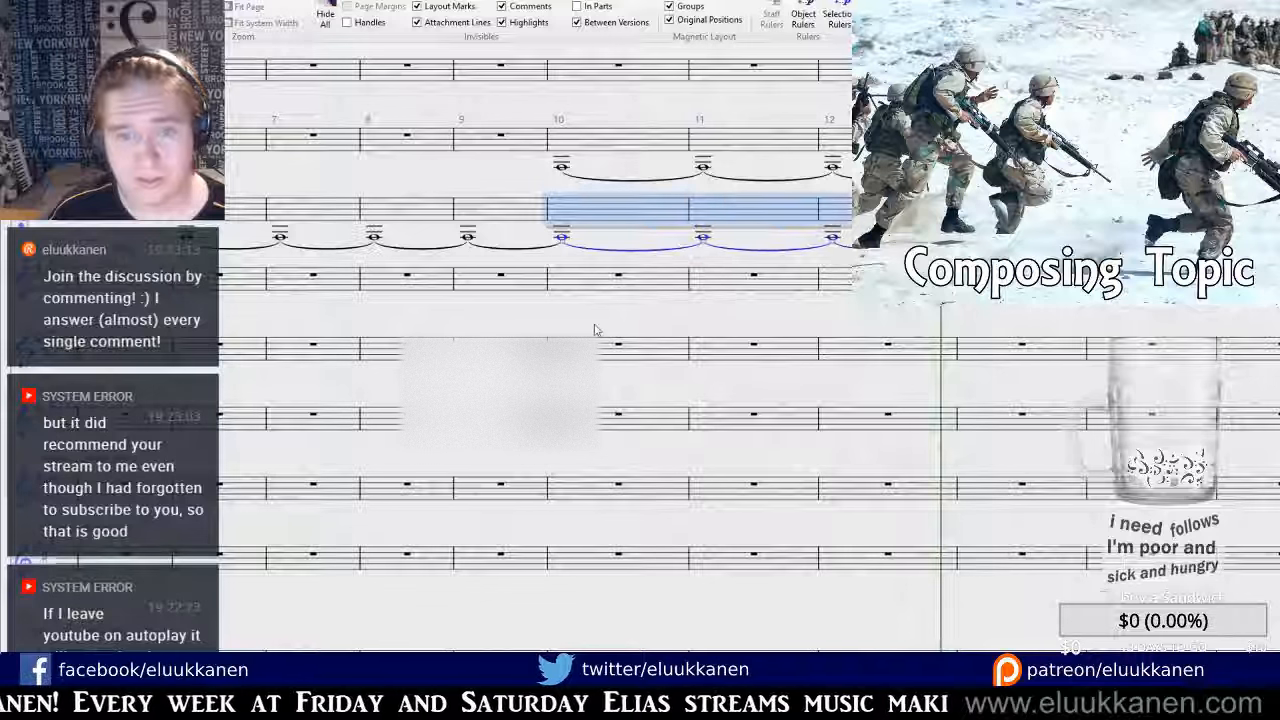
pyautogui.click(570, 287)
pyautogui.hotkey('ctrl', 'v')
pyautogui.click(562, 308)
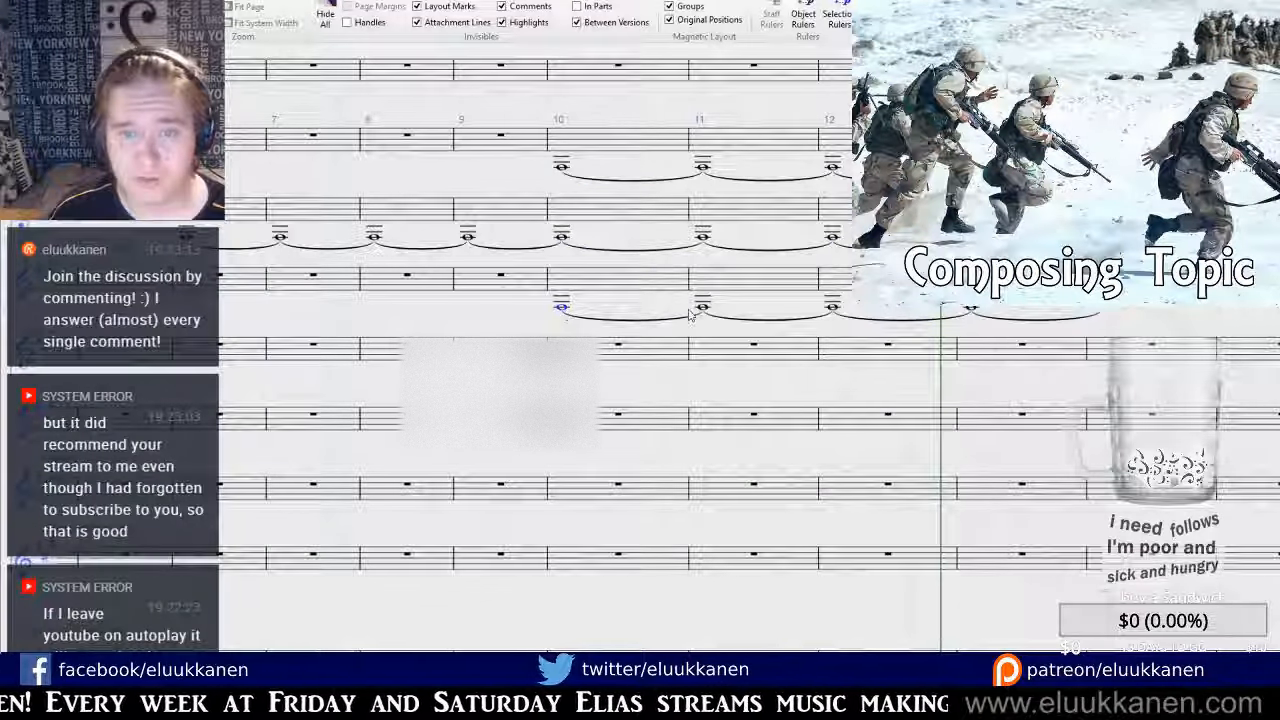
pyautogui.hotkey('ctrl', 'z')
pyautogui.click(940, 315)
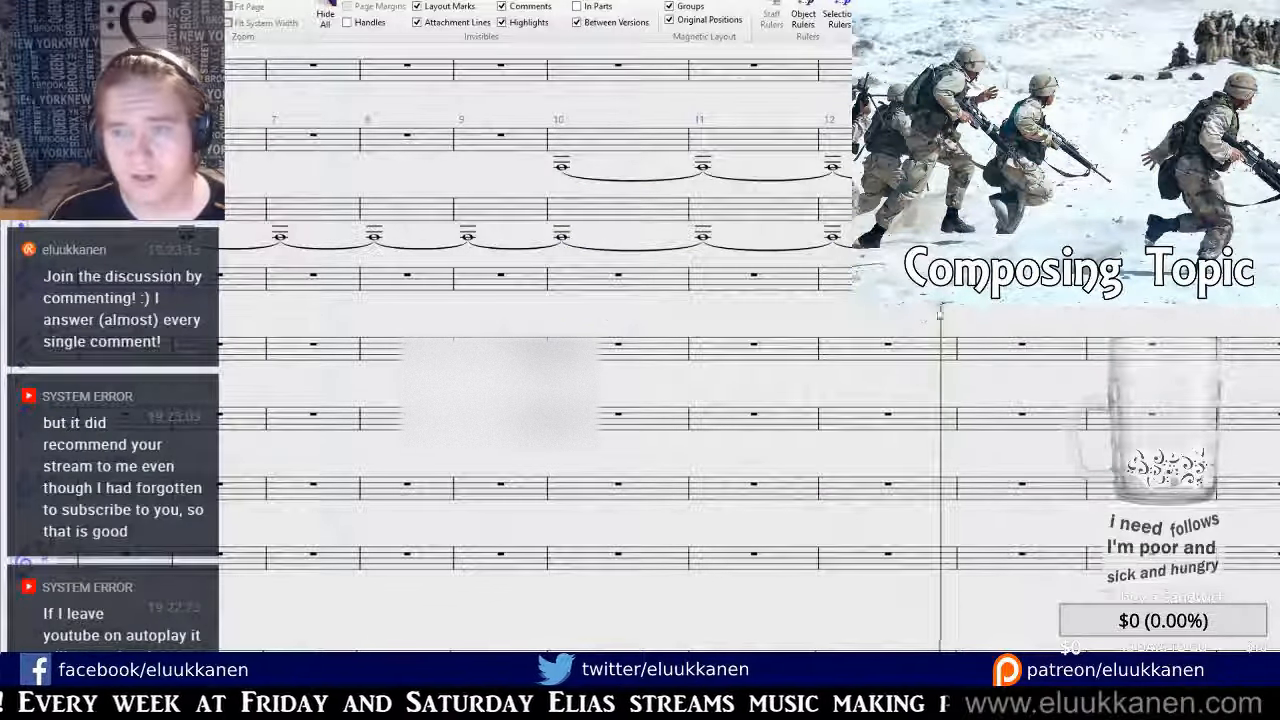
# Return to the beginning of the score and play the opening bars.
pyautogui.moveTo(940, 315); pyautogui.dragTo(705, 420)
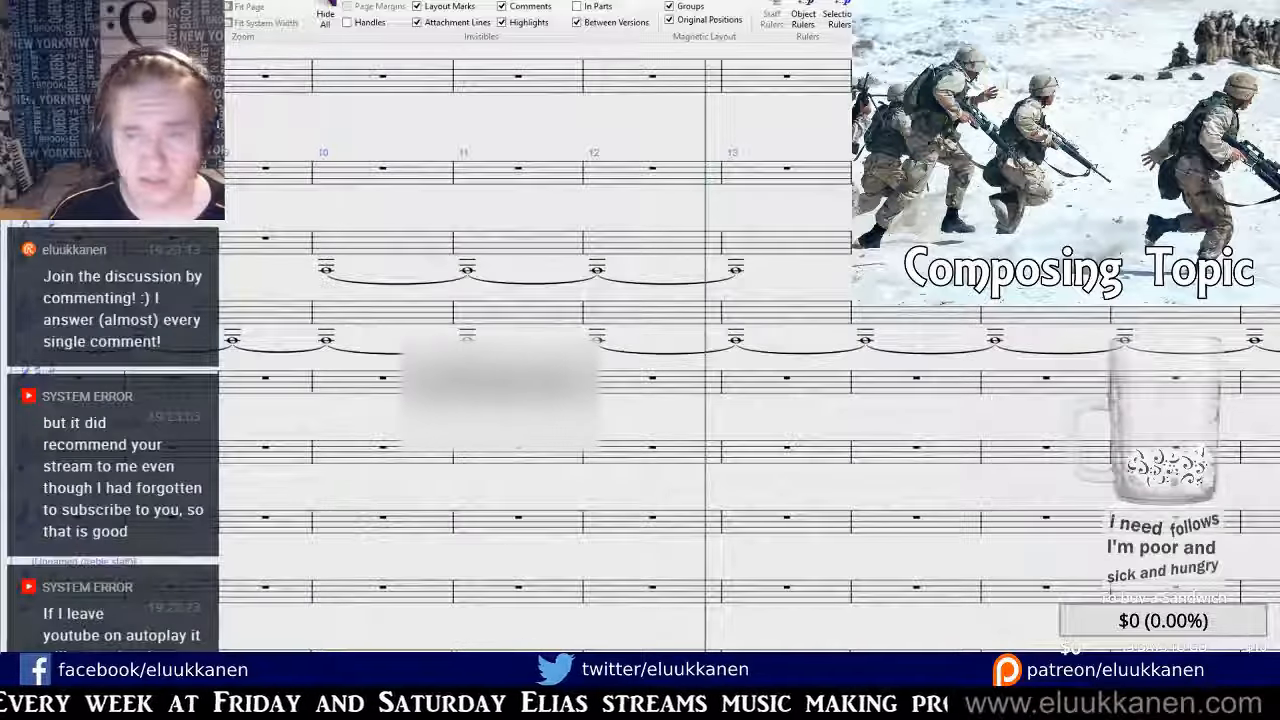
pyautogui.hotkey('ctrl', '[')
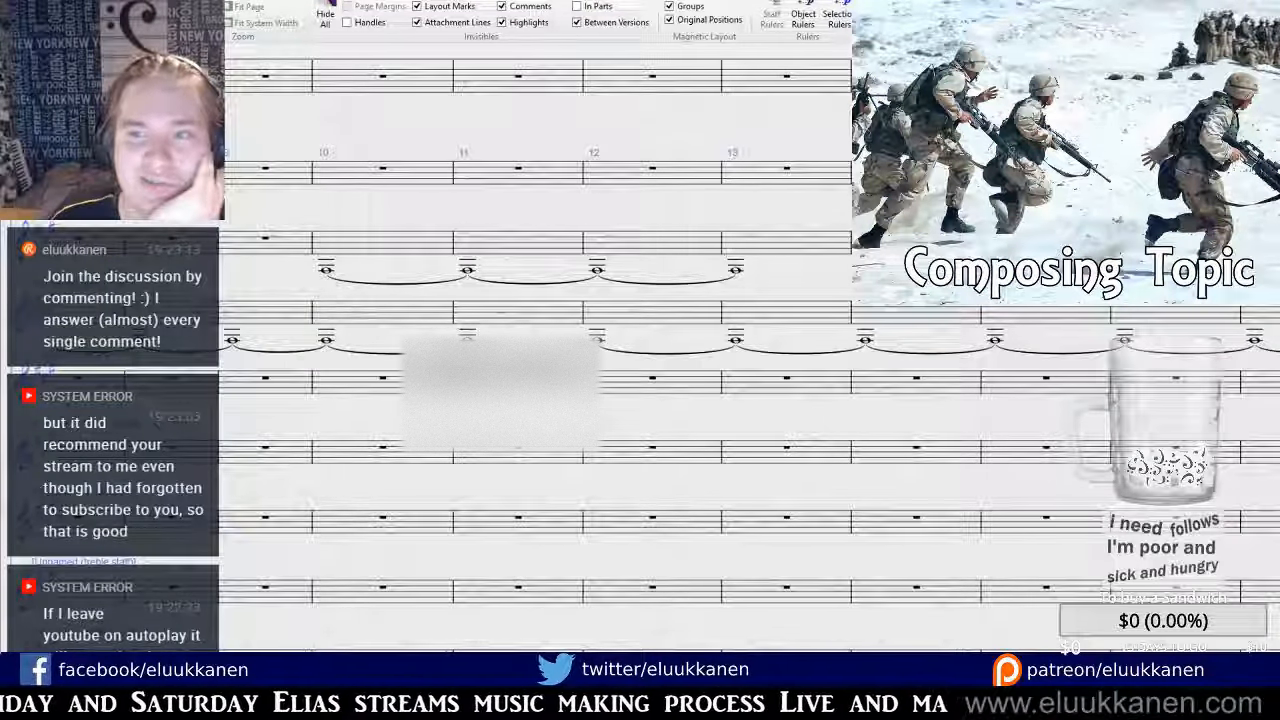
pyautogui.press('space')
pyautogui.press('space')
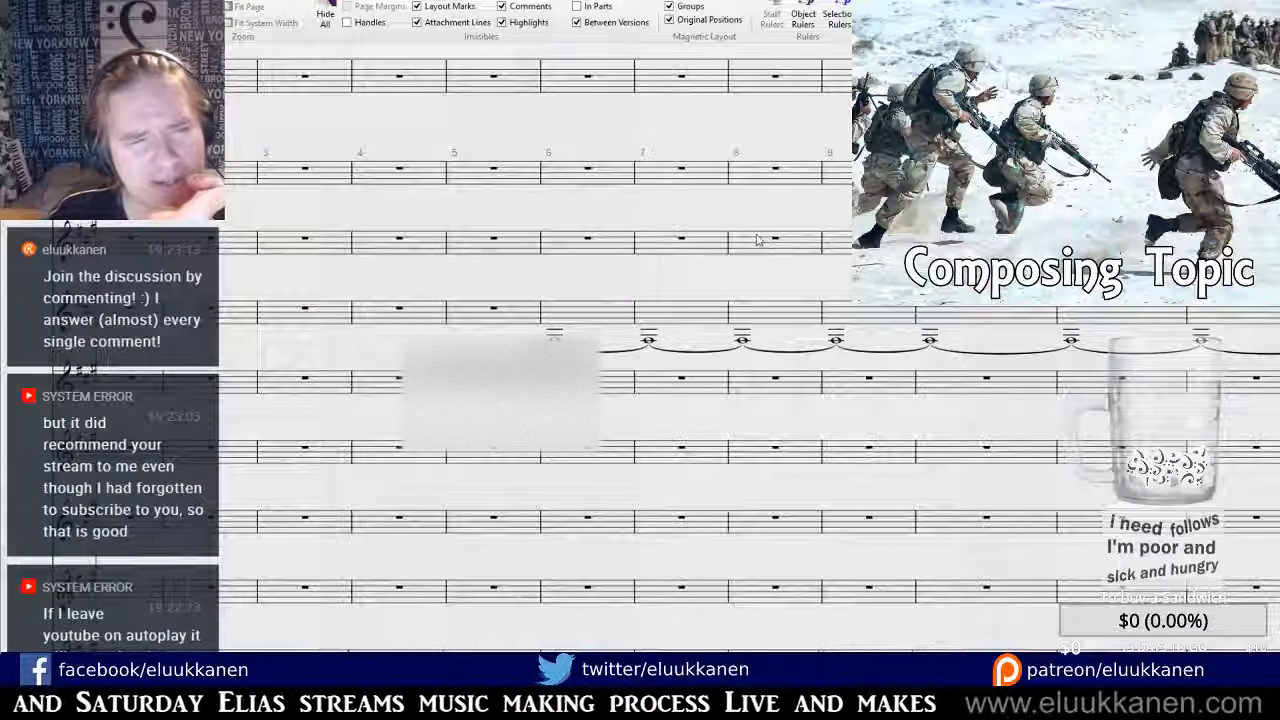
pyautogui.moveTo(757, 240); pyautogui.dragTo(1042, 296)
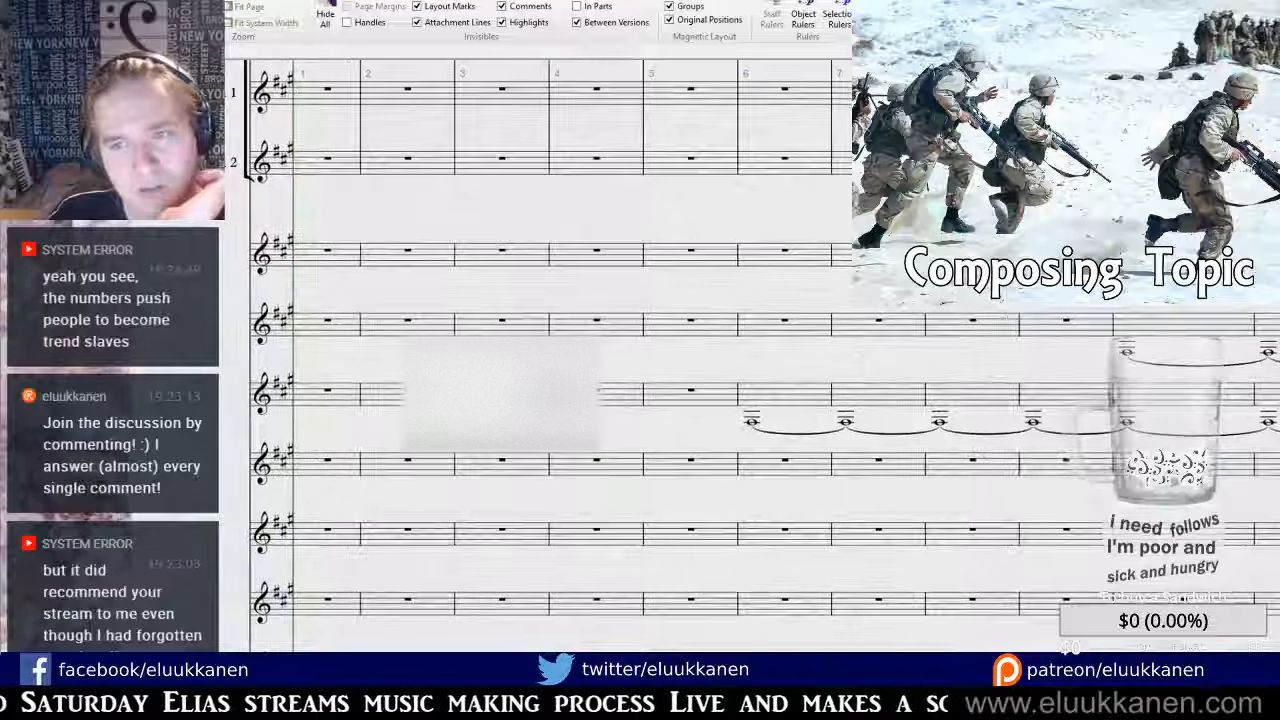
pyautogui.press('space')
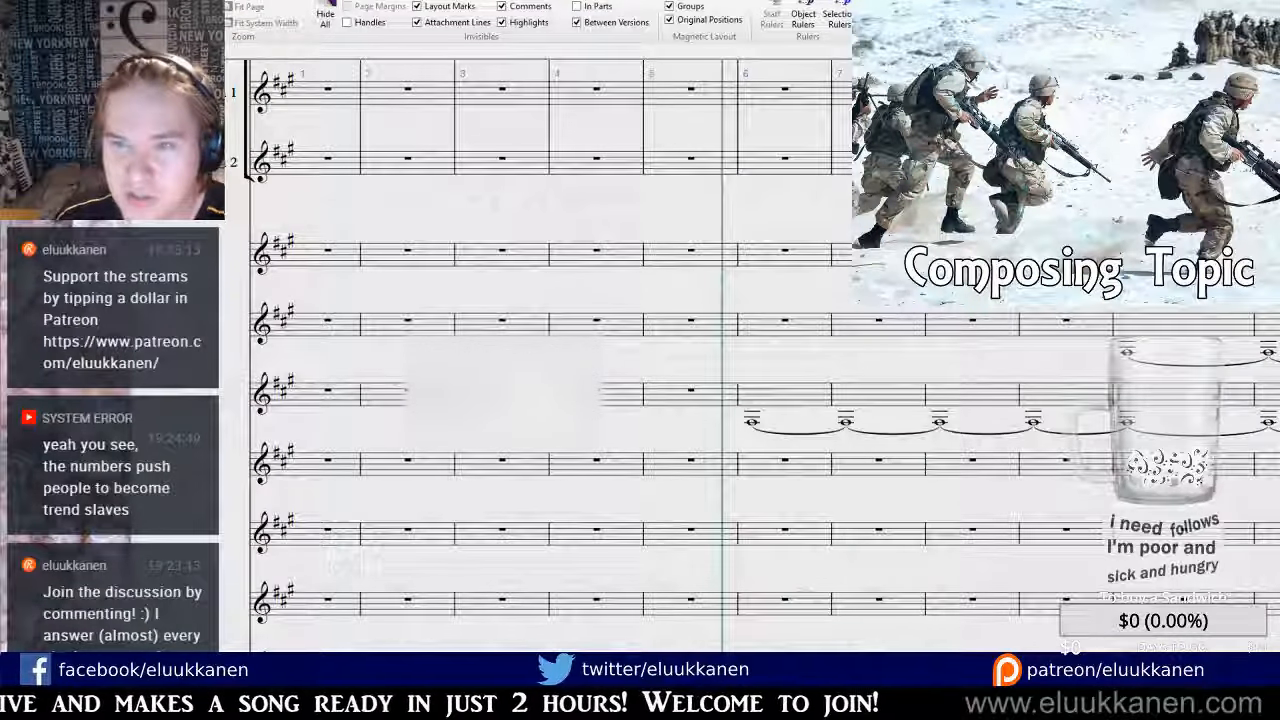
# Move the playback position back to just before bar 2 and play the score into bar 12, following the staves.
pyautogui.press('[')
pyautogui.press('[')
pyautogui.press('[')
pyautogui.press('[')
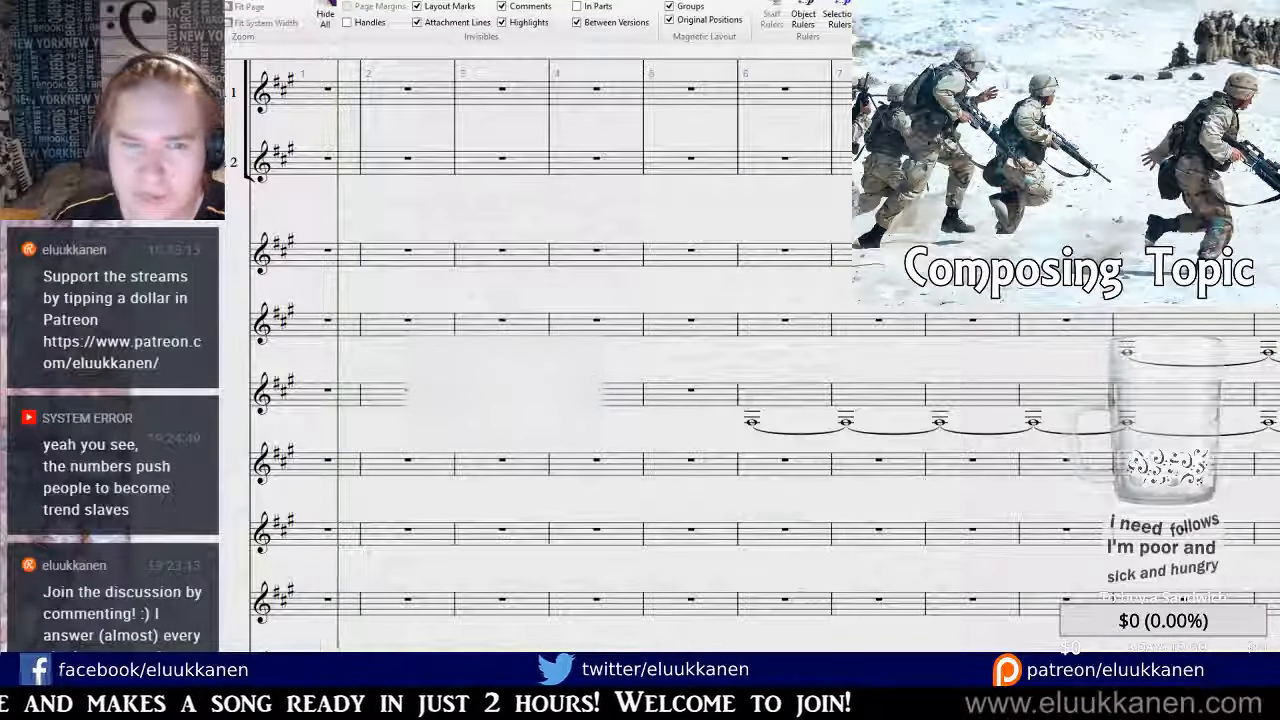
pyautogui.press(']')
pyautogui.moveTo(721, 230); pyautogui.dragTo(714, 8)
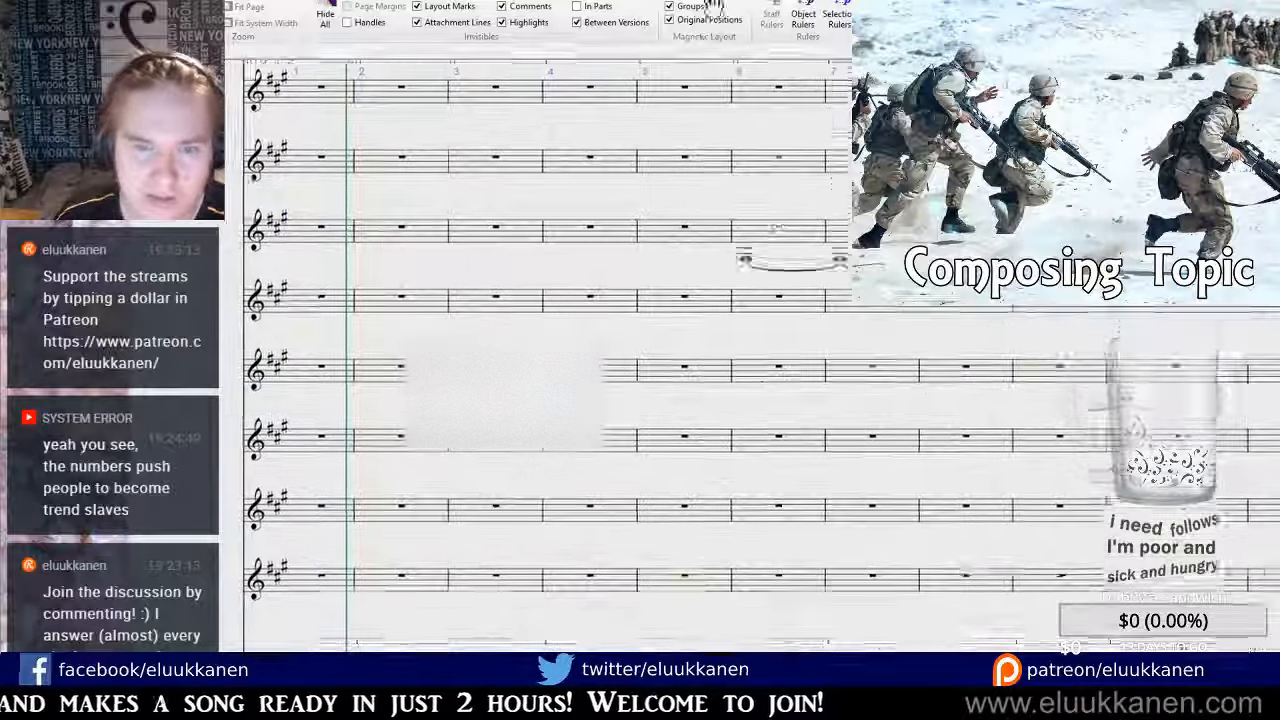
pyautogui.click(636, 306)
pyautogui.scroll(-3, 634, 304)
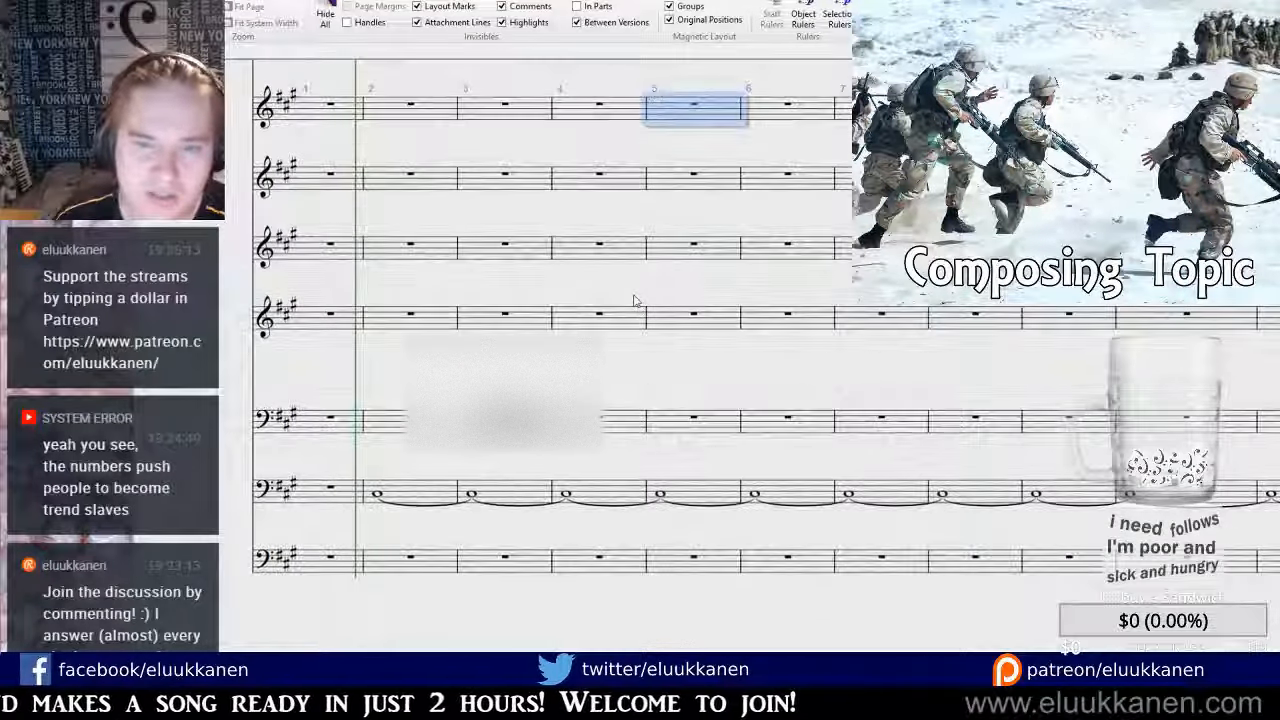
pyautogui.moveTo(633, 300); pyautogui.dragTo(563, 274)
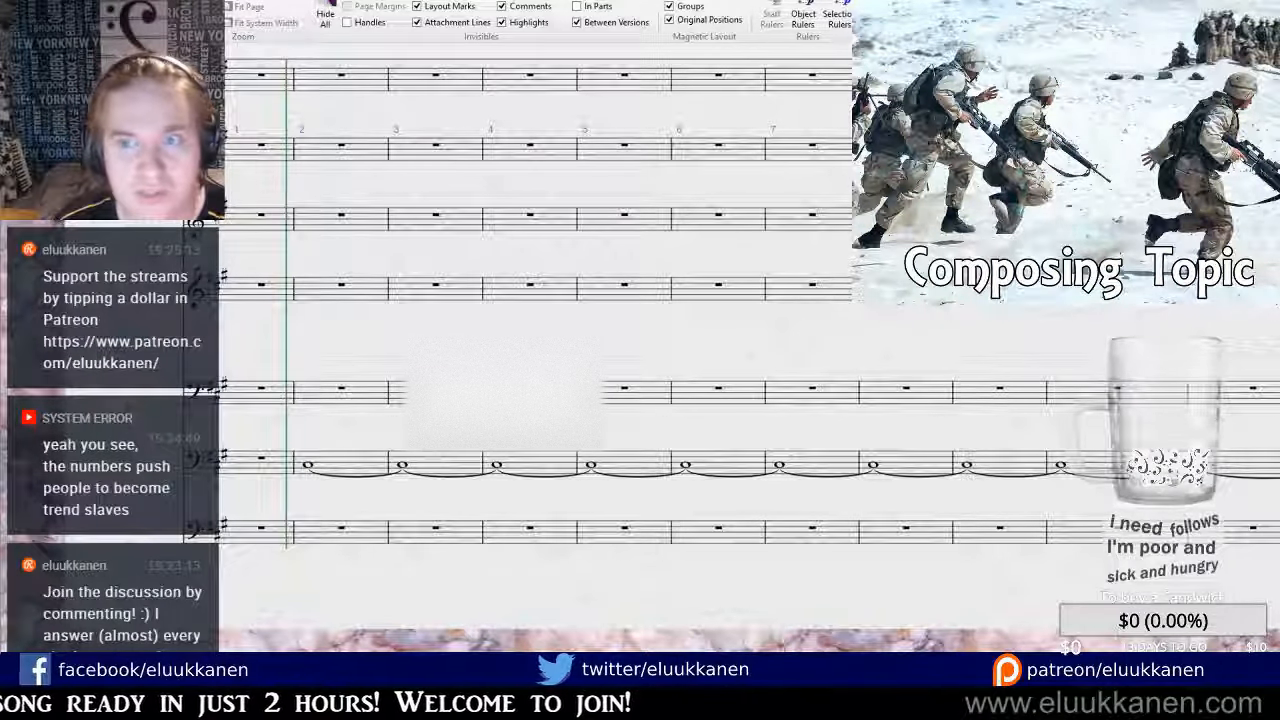
pyautogui.press('space')
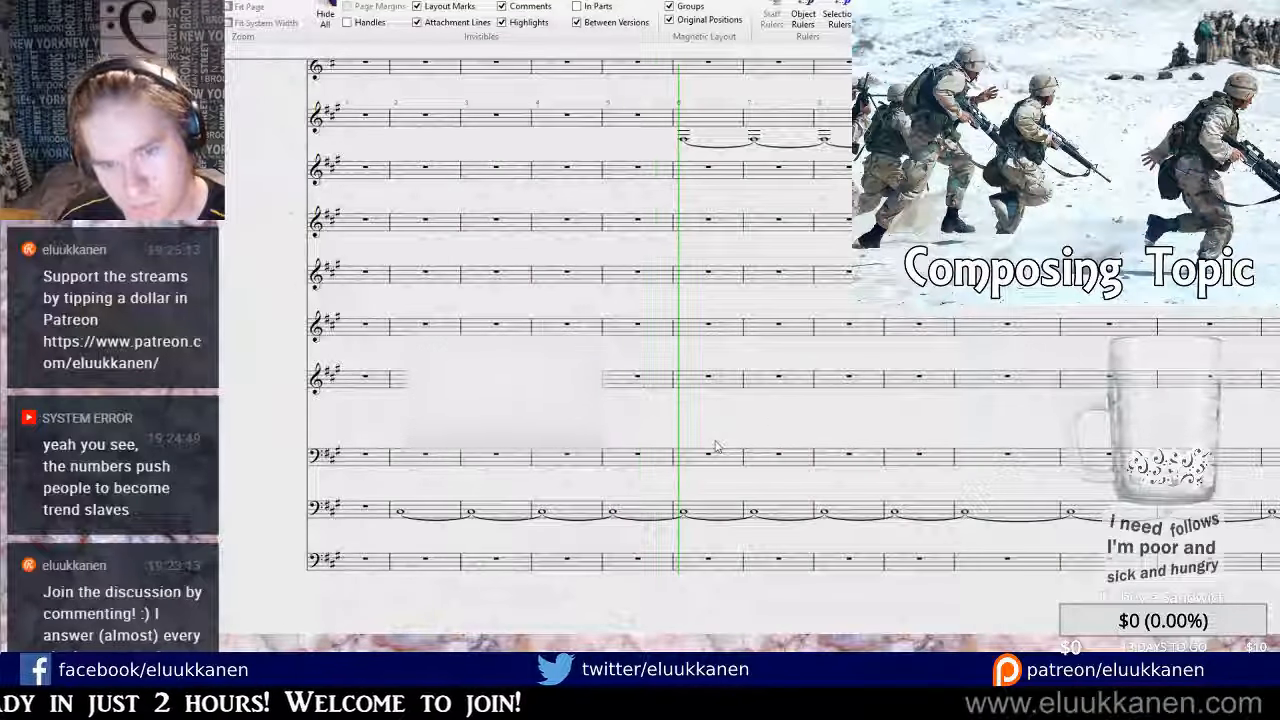
pyautogui.moveTo(934, 434); pyautogui.dragTo(463, 517)
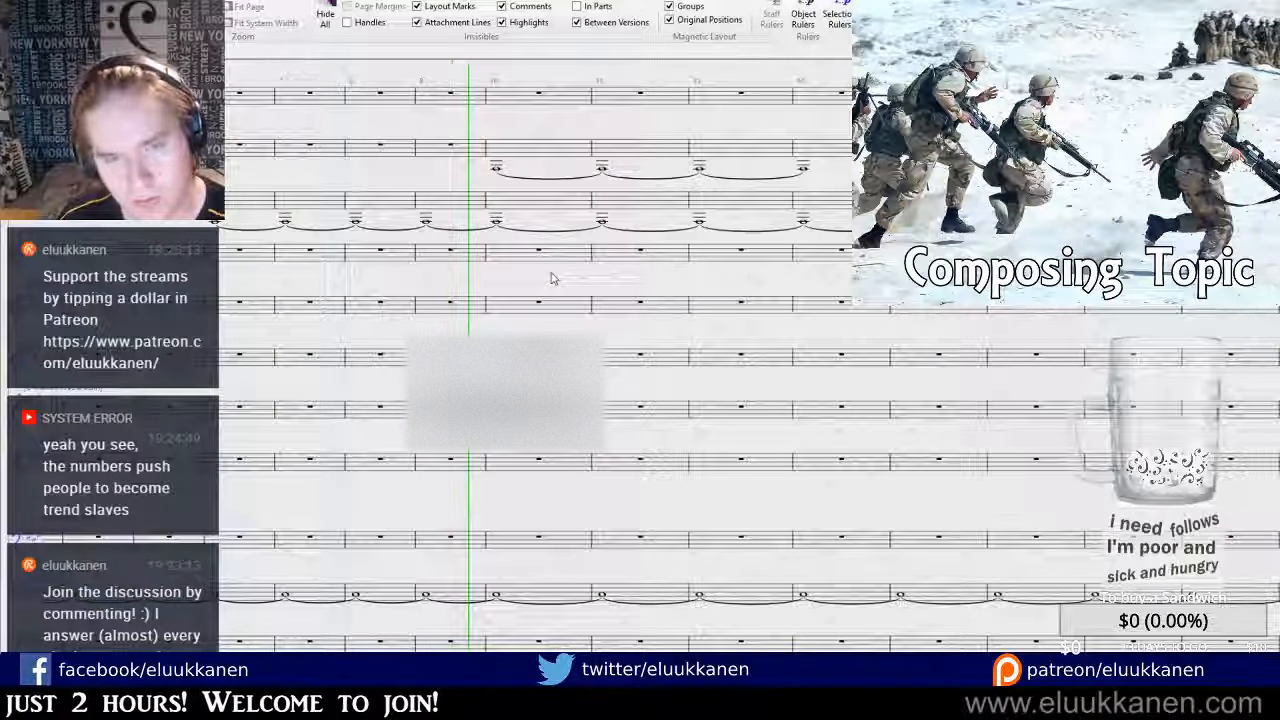
pyautogui.moveTo(661, 291); pyautogui.dragTo(604, 549)
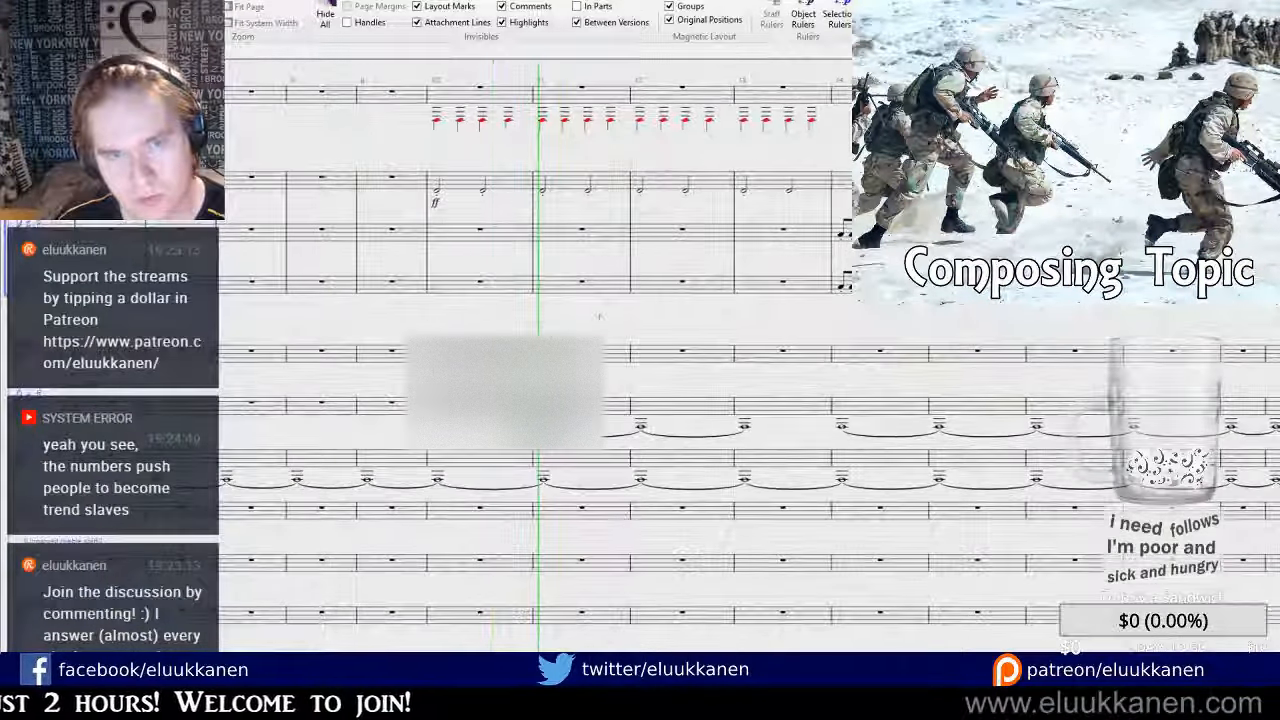
pyautogui.moveTo(606, 326); pyautogui.dragTo(700, 525)
# Replace the rhythm in bar 10 of the upper bass line with four quarter notes repeating its first note.
pyautogui.scroll(1, 700, 525)
pyautogui.moveTo(633, 211); pyautogui.dragTo(599, 322)
pyautogui.click(488, 271)
pyautogui.press('r')
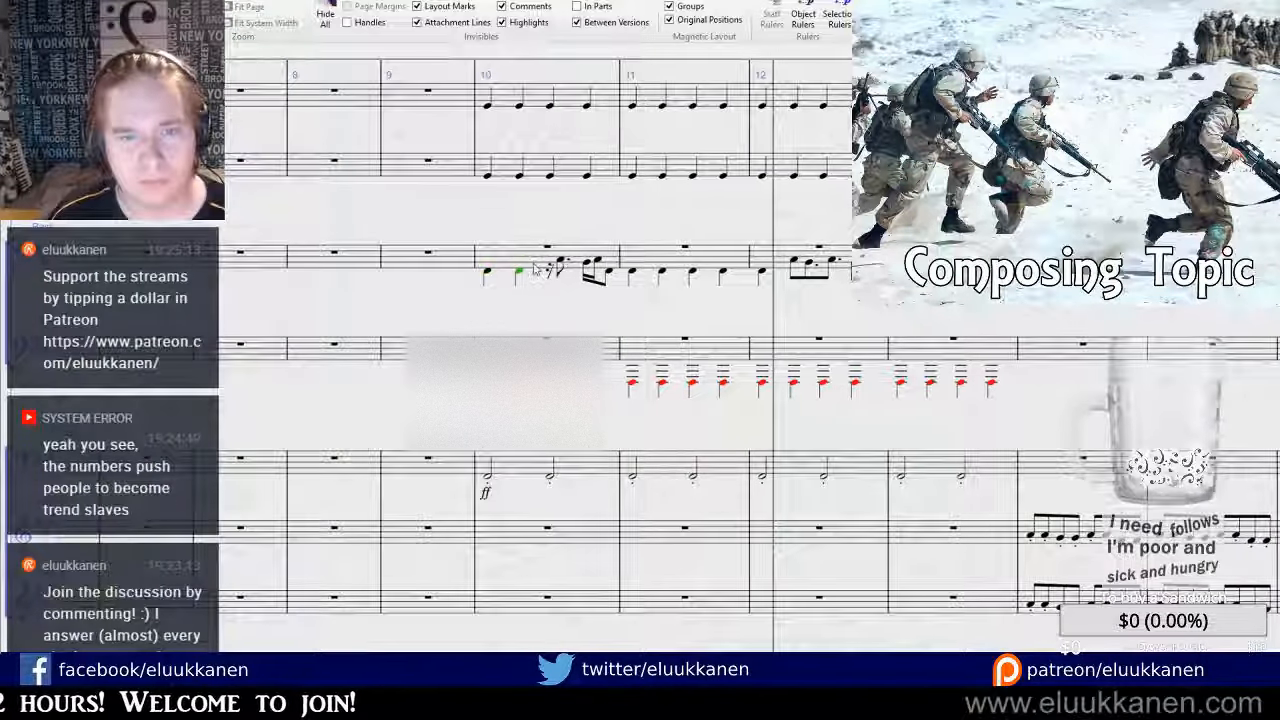
pyautogui.press('r')
pyautogui.press('r')
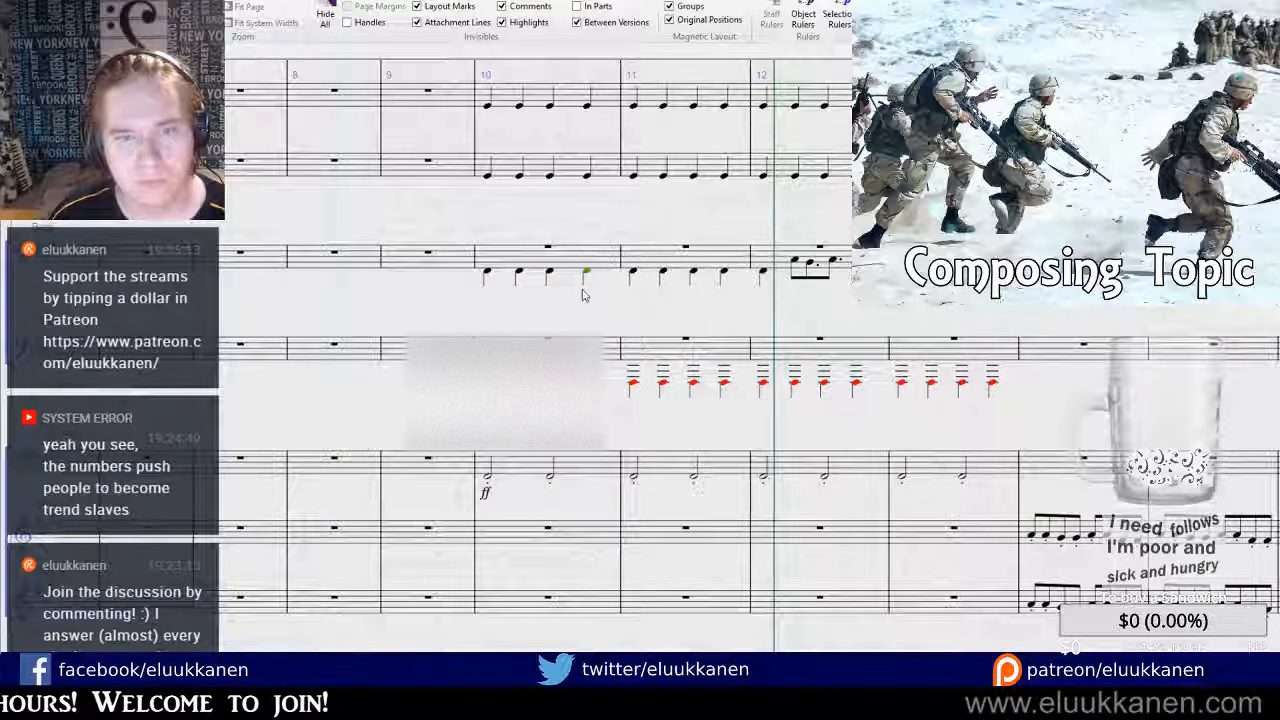
pyautogui.click(536, 262)
pyautogui.click(488, 271)
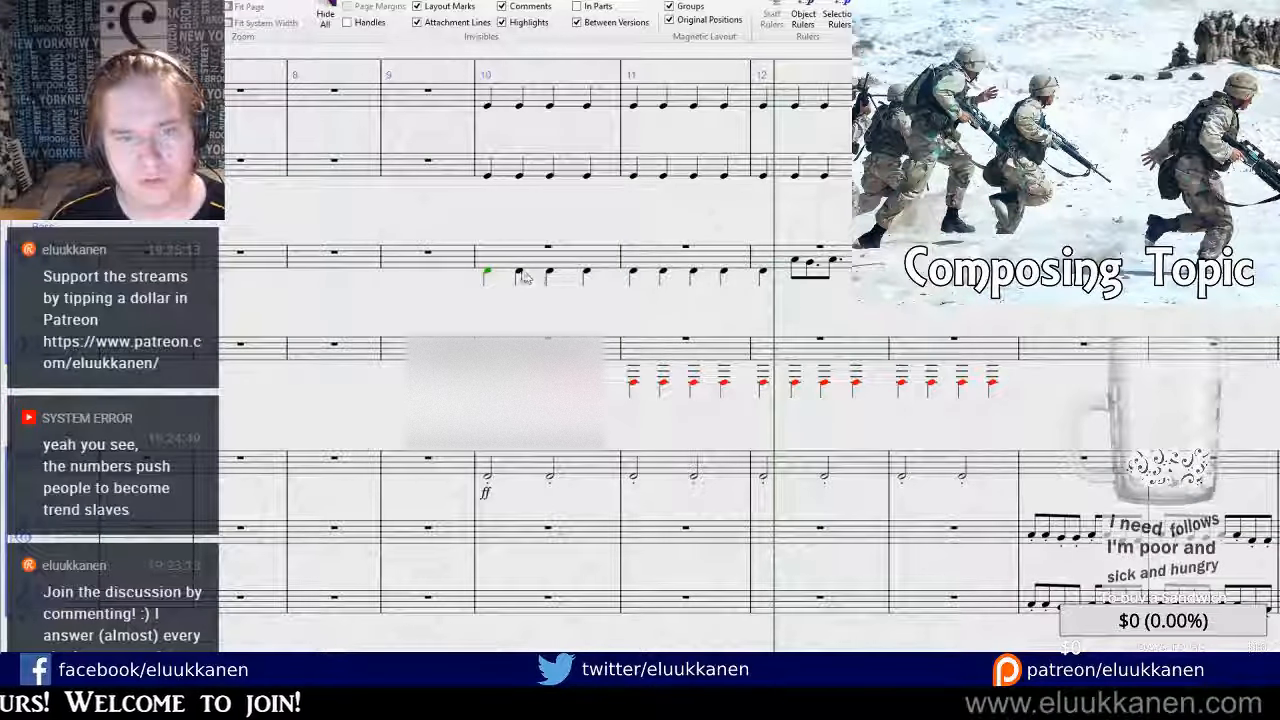
# Change the third note in bar 10 of the upper bass line to a dotted eighth, and follow it with a second dotted eighth.
pyautogui.click(550, 271)
pyautogui.press('3')
pyautogui.press('.')
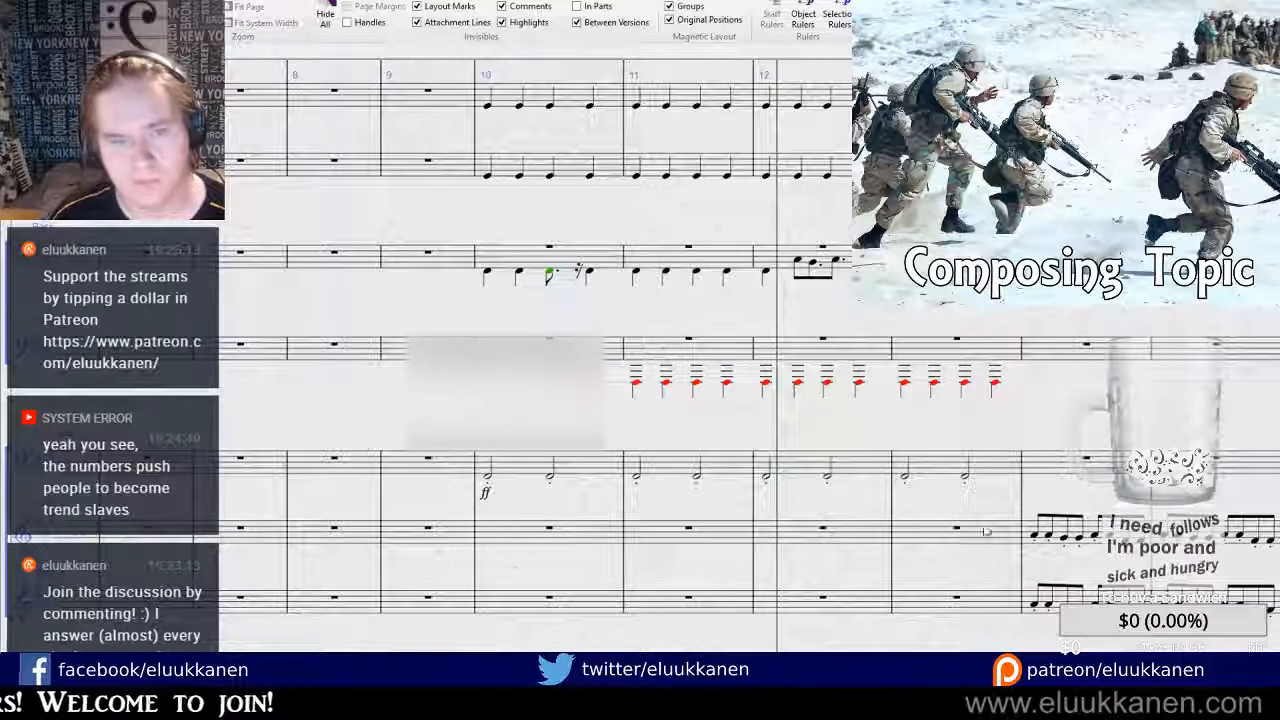
pyautogui.press('r')
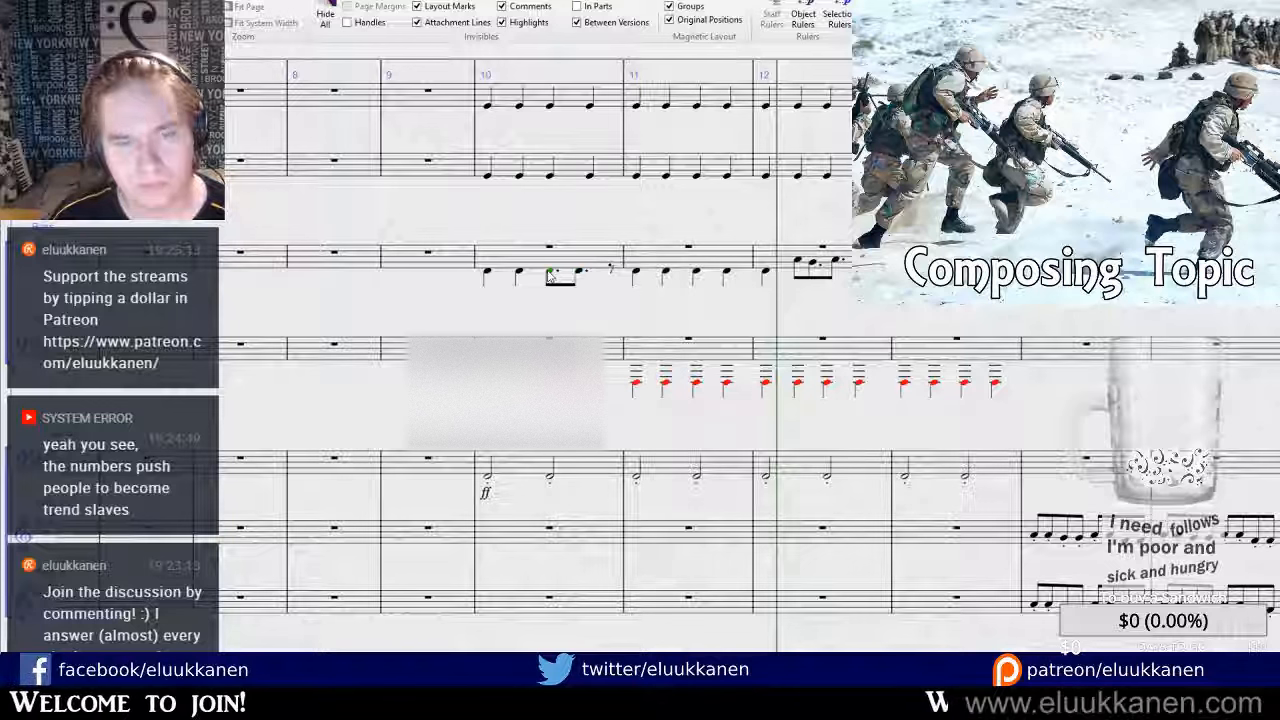
pyautogui.click(580, 275)
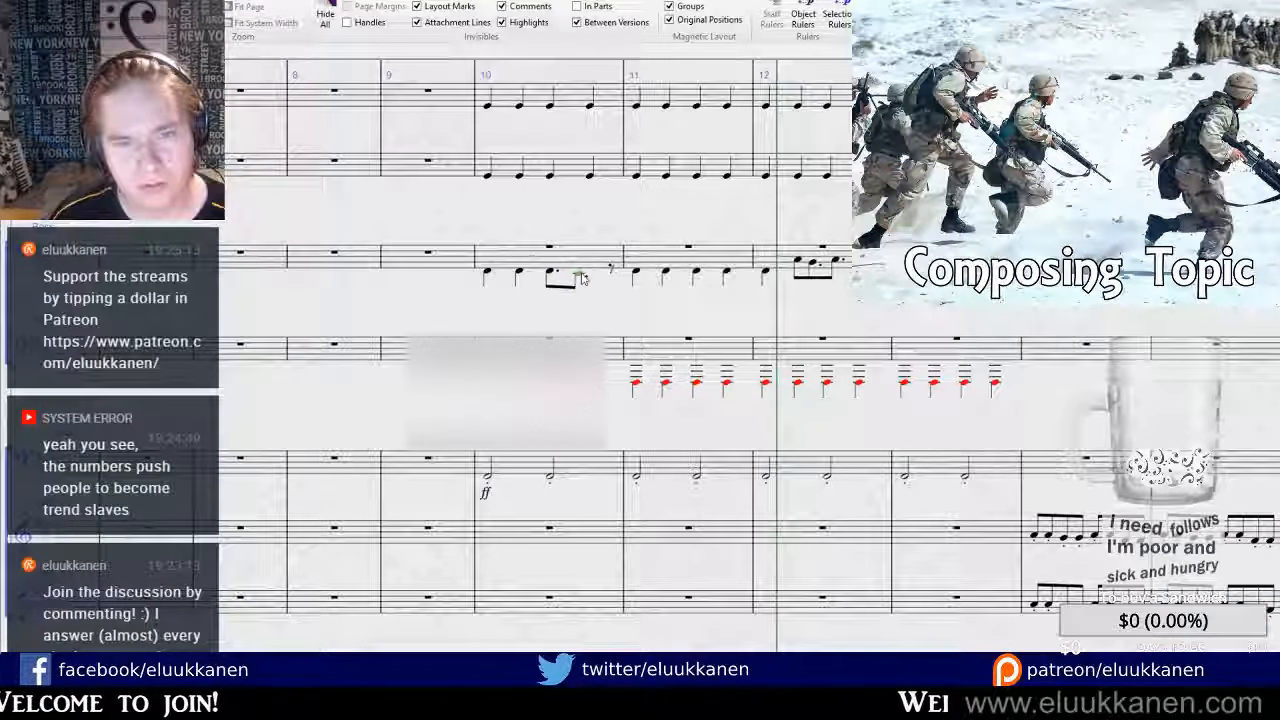
# Copy the first four notes of bar 10 in the upper bass line to the eighth rest ending that bar.
pyautogui.click(488, 271)
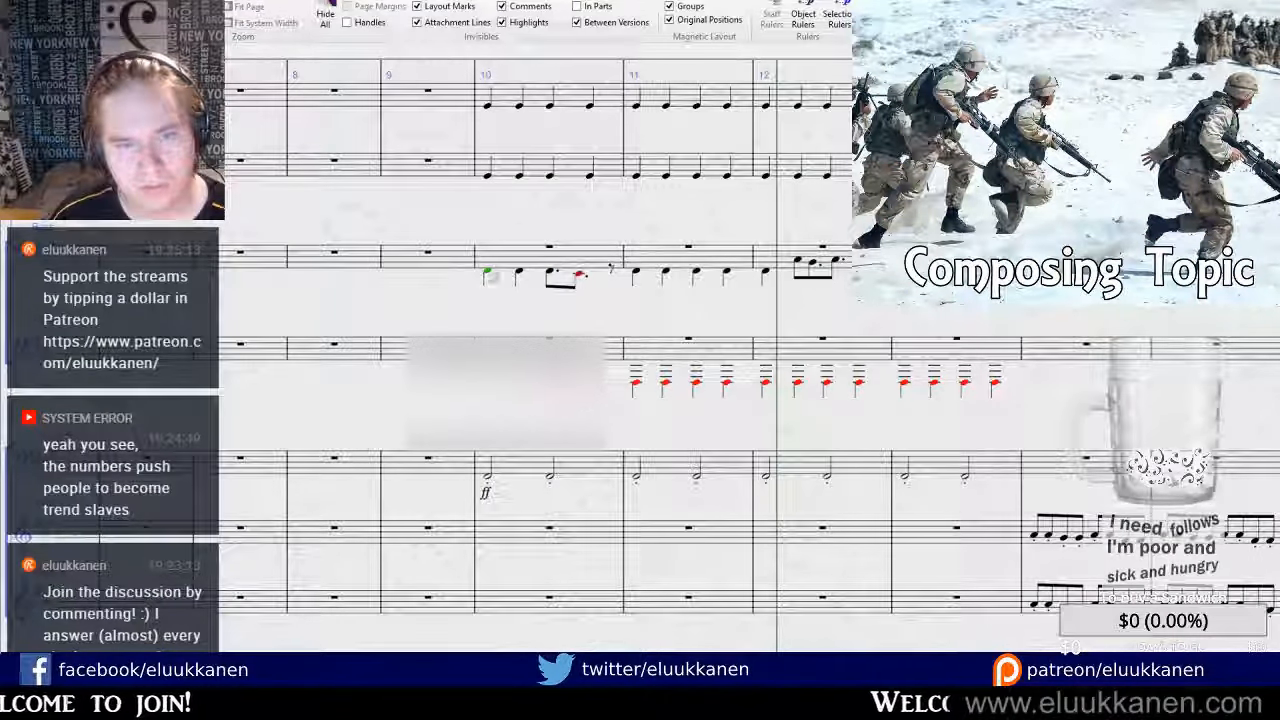
pyautogui.keyDown('shift'); pyautogui.click(580, 275); pyautogui.keyUp('shift')
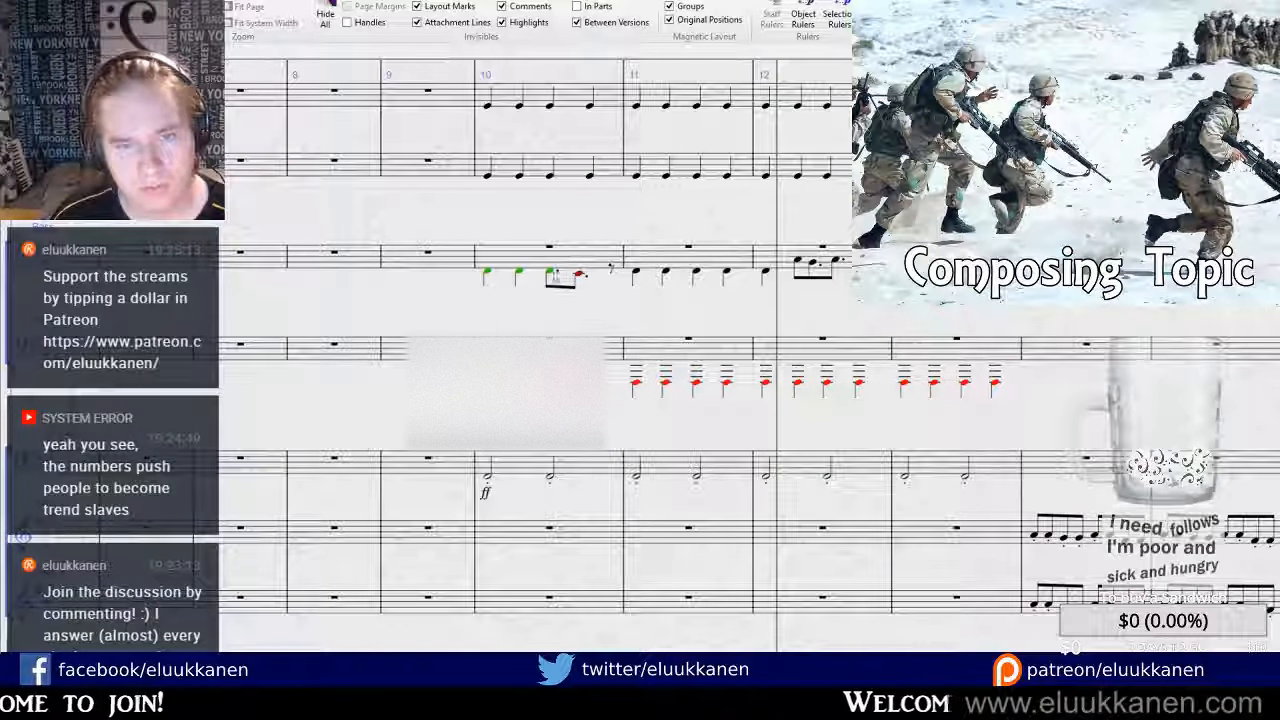
pyautogui.keyDown('alt'); pyautogui.click(612, 270); pyautogui.keyUp('alt')
pyautogui.press('Escape')
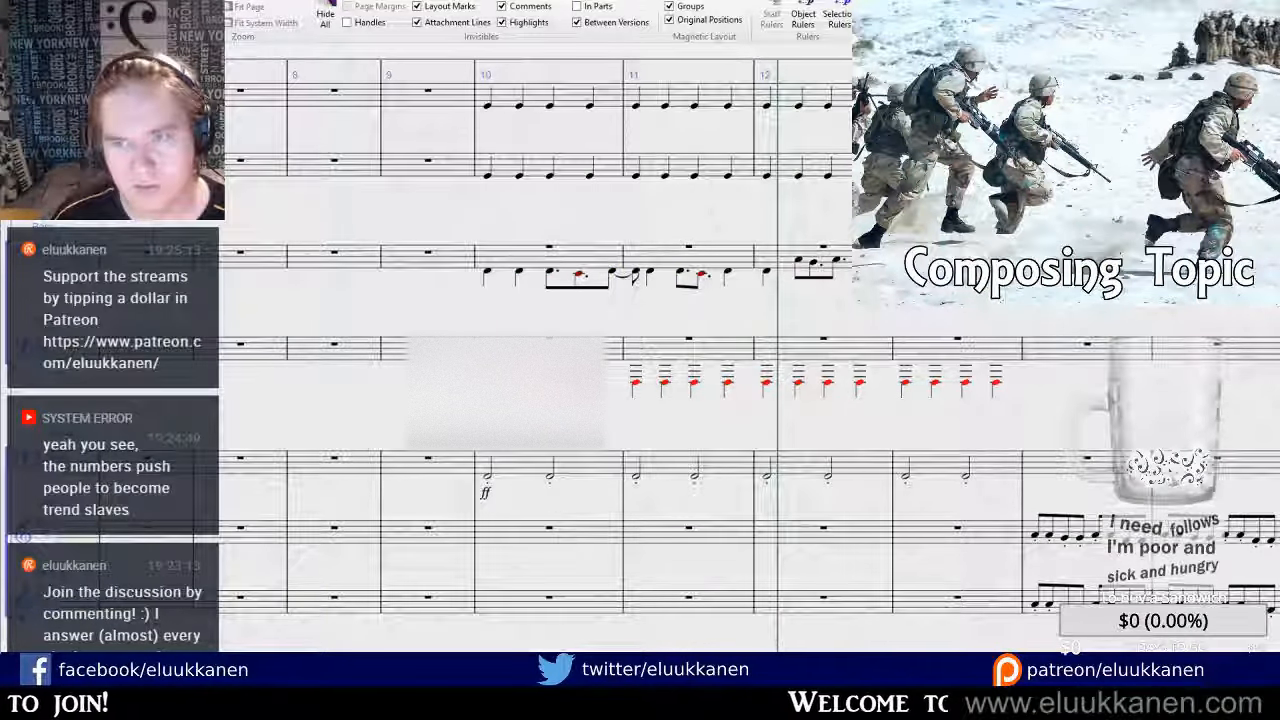
# Move the playback position back to just before bar 10 and play the new bass rhythm into bar 11.
pyautogui.press('[')
pyautogui.press('[')
pyautogui.click(566, 256)
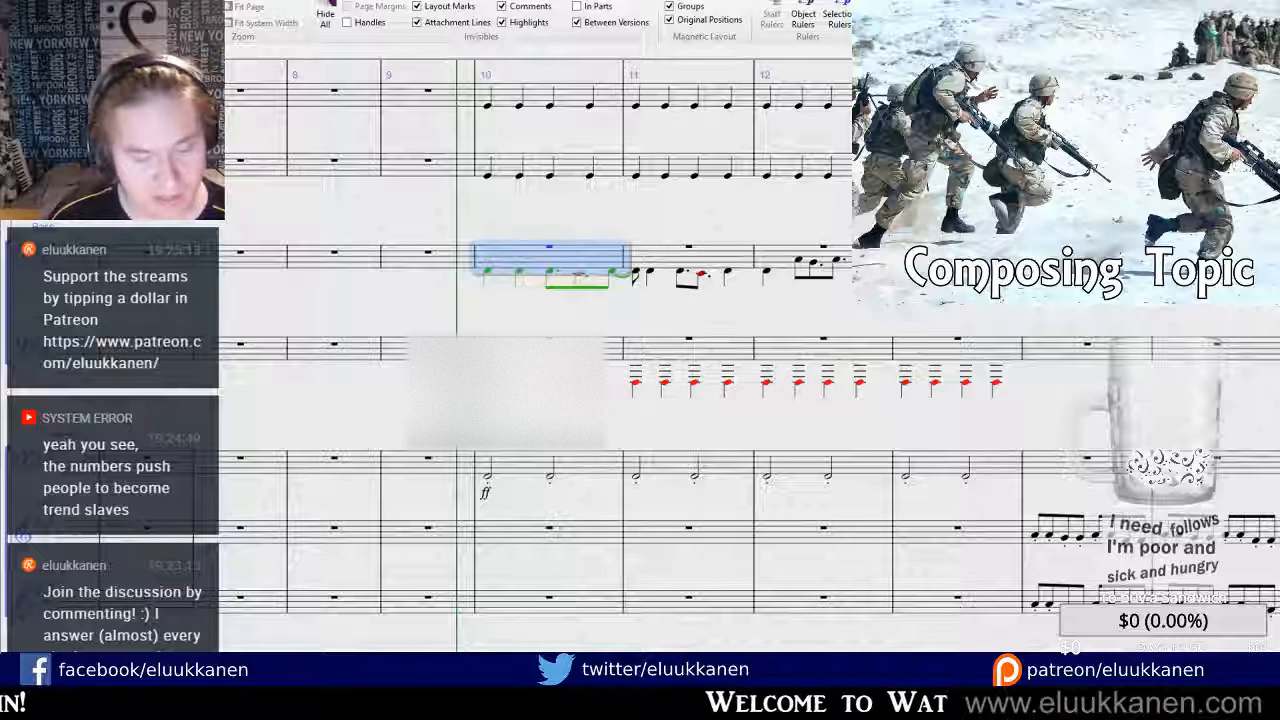
pyautogui.press('space')
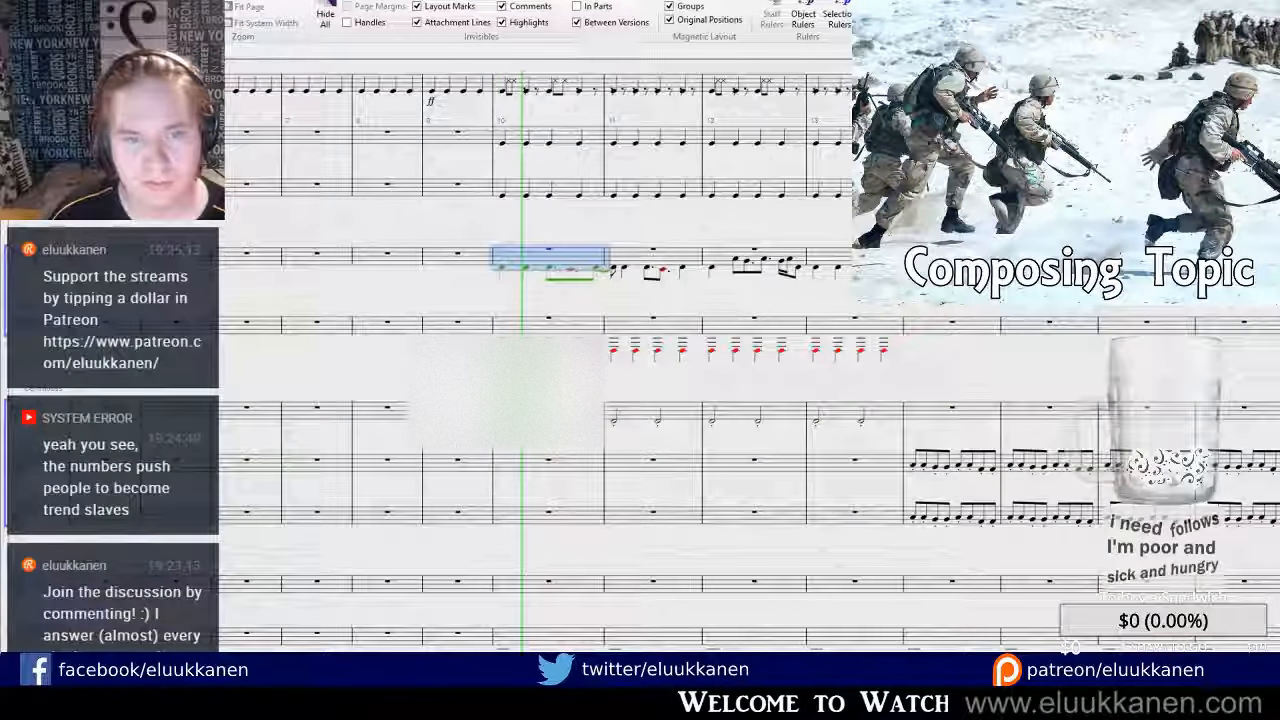
pyautogui.press('space')
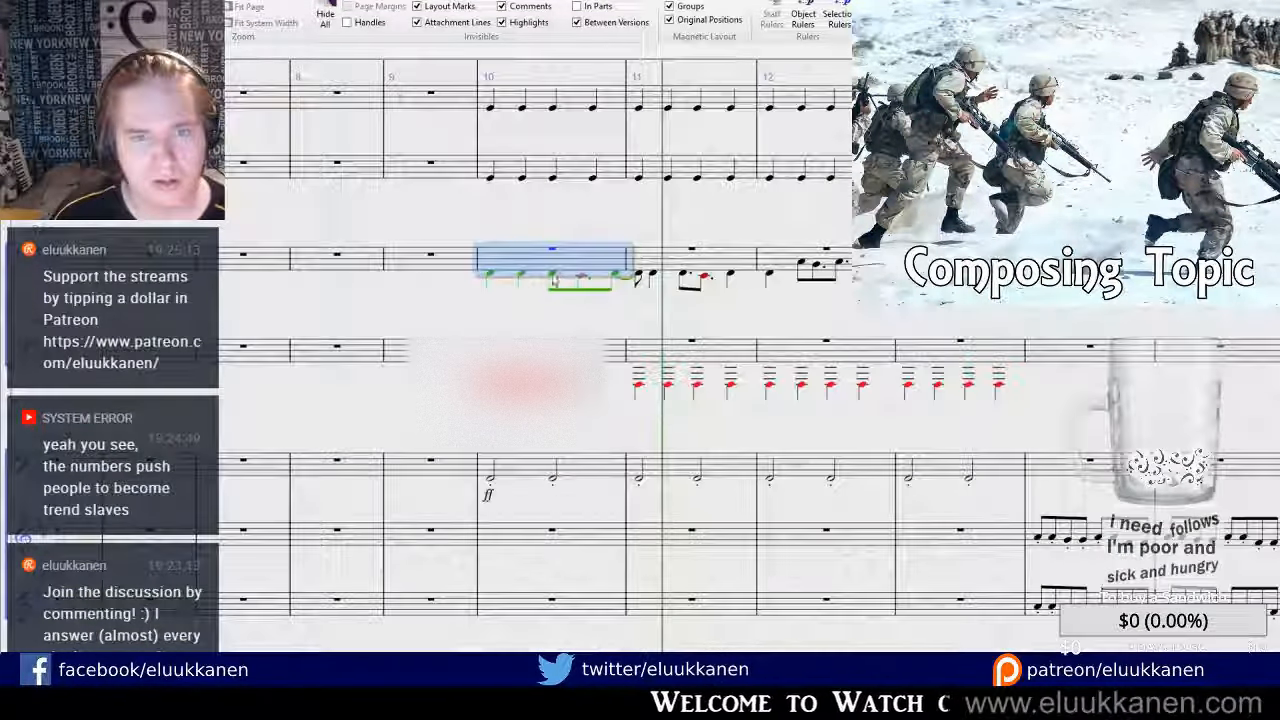
# Change the third note in bar 10 of the upper bass line to a quarter, and fill the following rest with an eighth note.
pyautogui.click(553, 275)
pyautogui.press('4')
pyautogui.moveTo(557, 313); pyautogui.dragTo(560, 311)
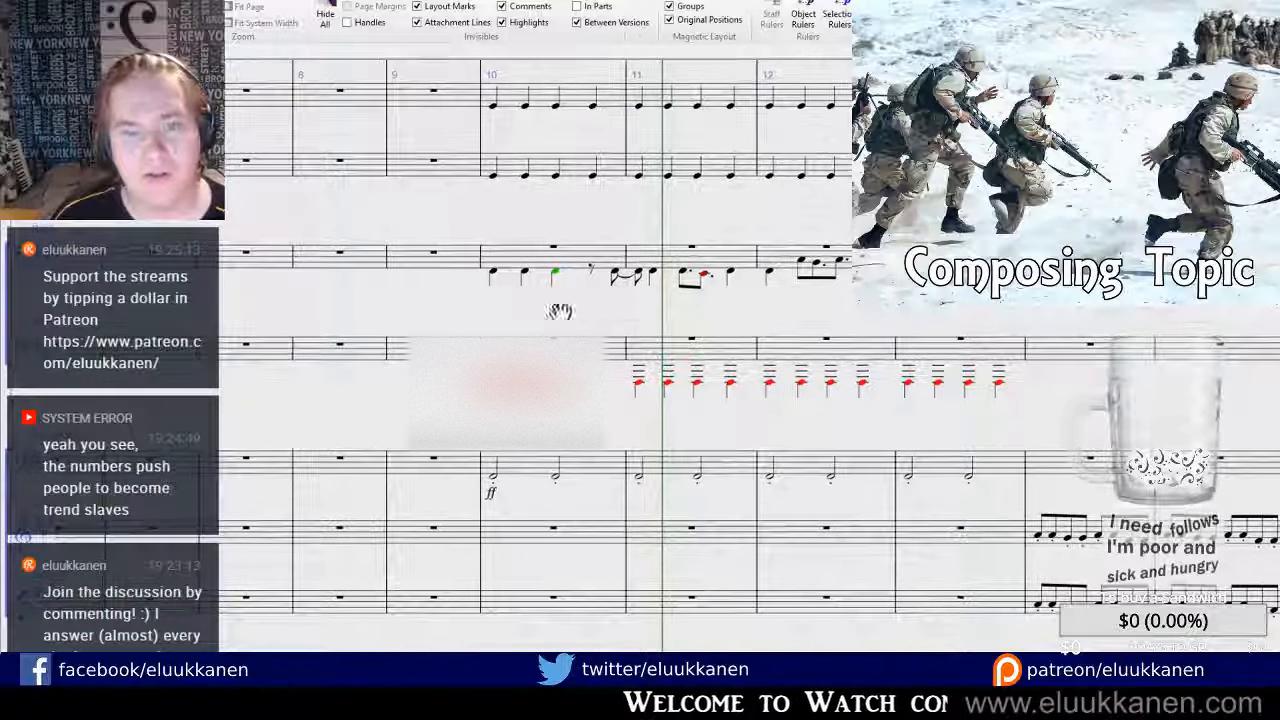
pyautogui.click(591, 273)
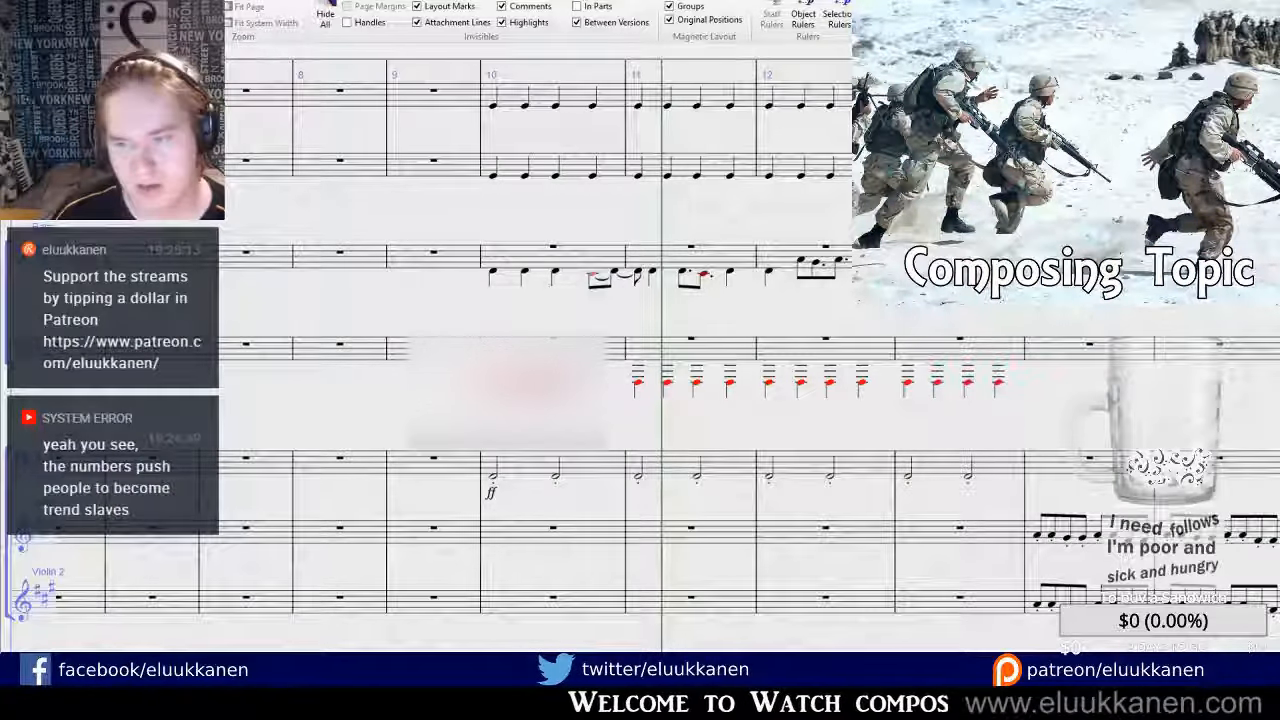
# Delete the tied note across the bar 10 to 11 barline and the note after it in the upper bass line.
pyautogui.click(615, 271)
pyautogui.keyDown('shift'); pyautogui.click(652, 272); pyautogui.keyUp('shift')
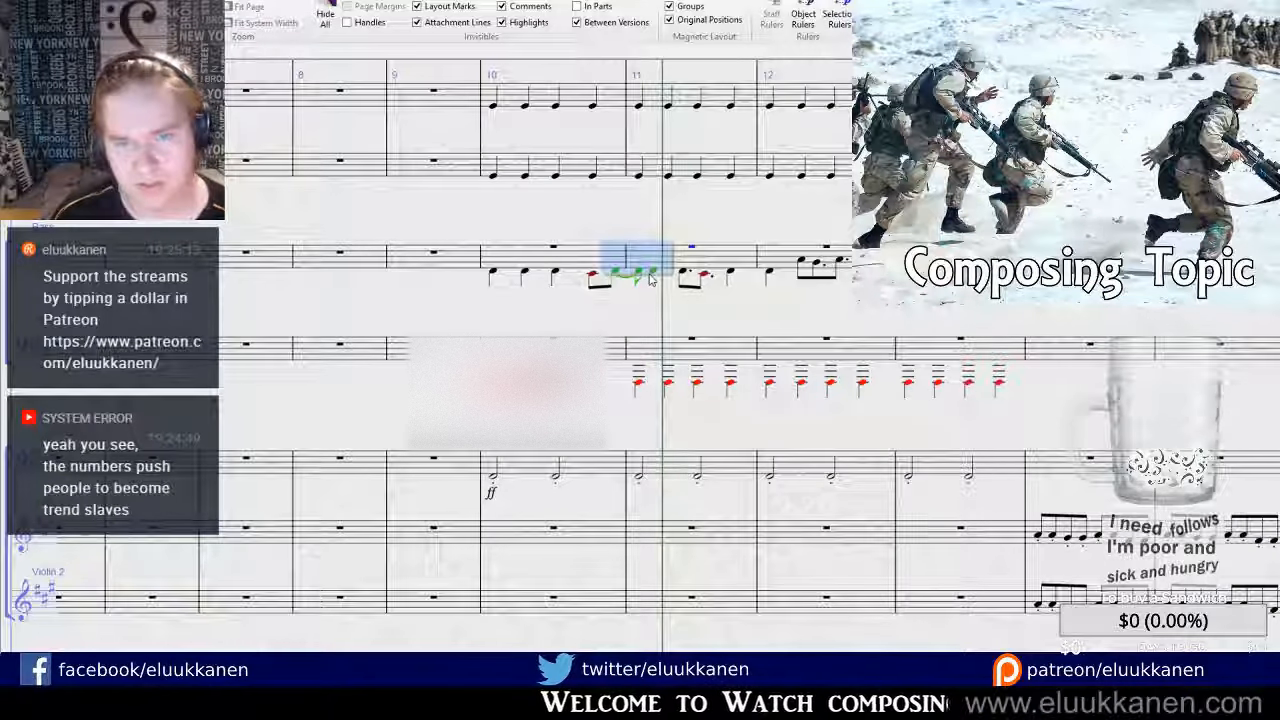
pyautogui.press('Delete')
pyautogui.click(579, 255)
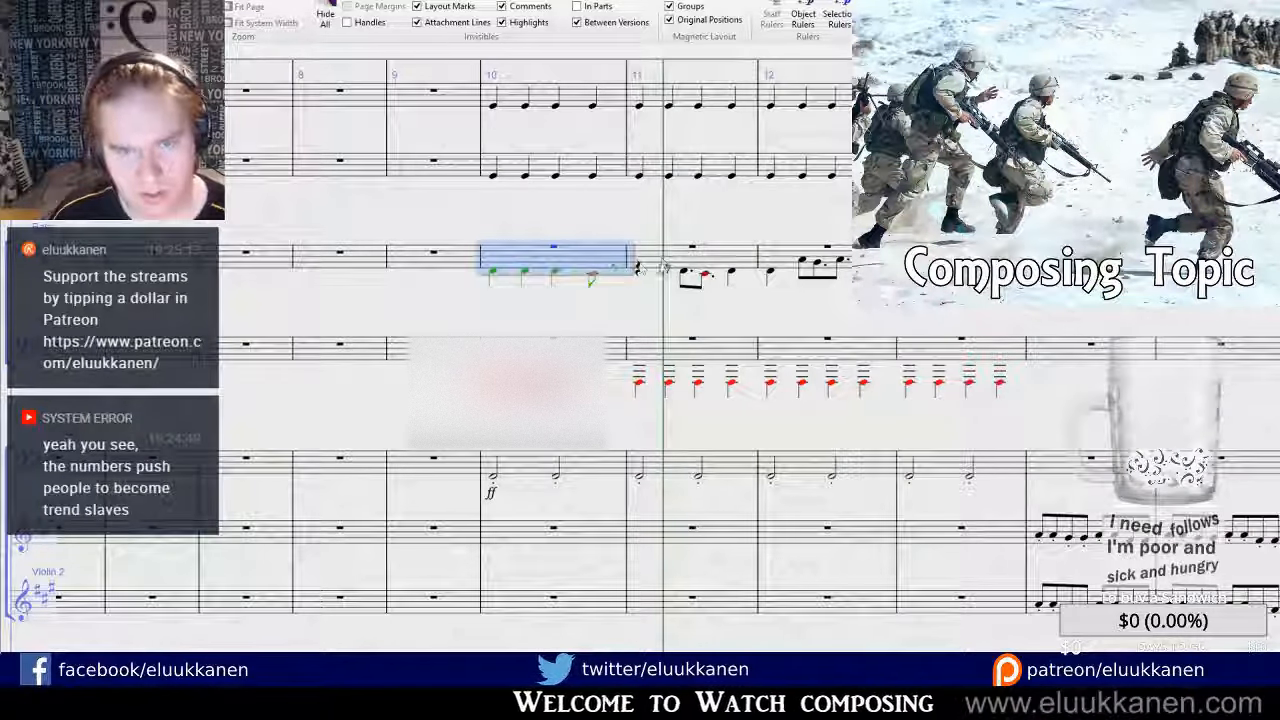
pyautogui.click(677, 256)
pyautogui.press('Escape')
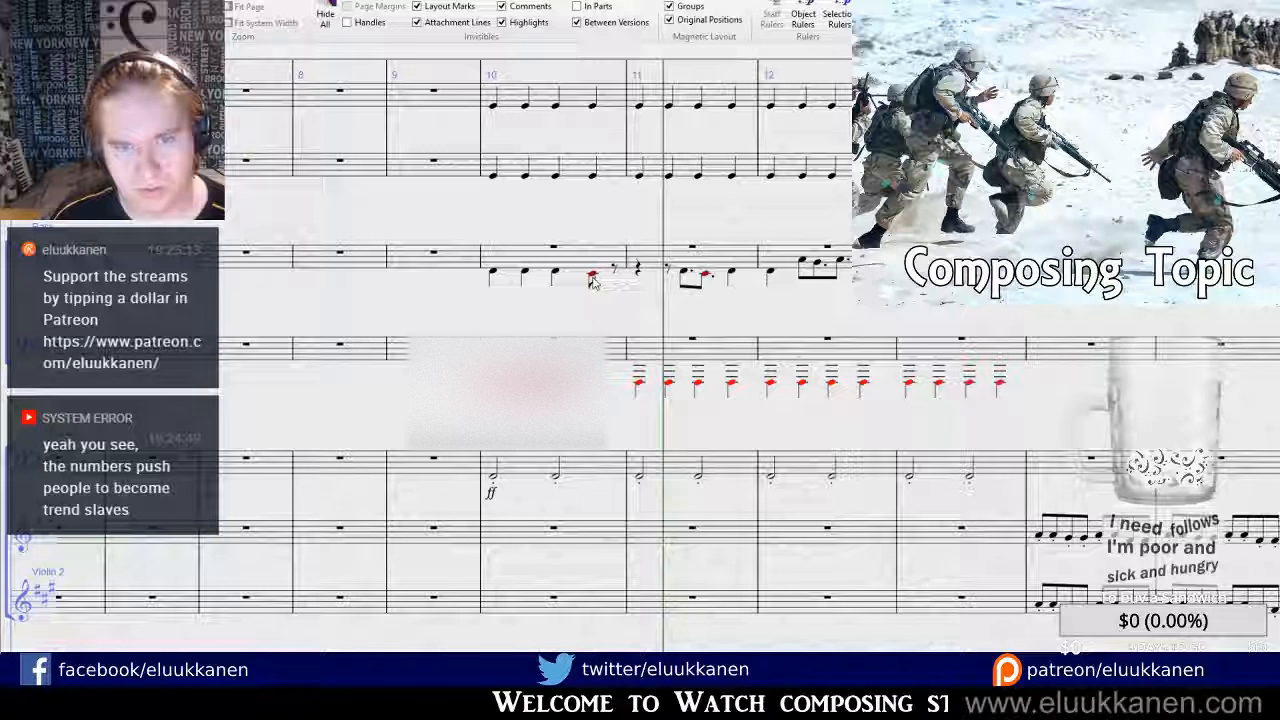
# Copy the four bar 10 notes of the upper bass line to that bar's closing eighth rest, and delete the last quarter note in bar 11.
pyautogui.click(494, 272)
pyautogui.keyDown('ctrl'); pyautogui.click(525, 271); pyautogui.keyUp('ctrl')
pyautogui.keyDown('ctrl'); pyautogui.click(556, 271); pyautogui.keyUp('ctrl')
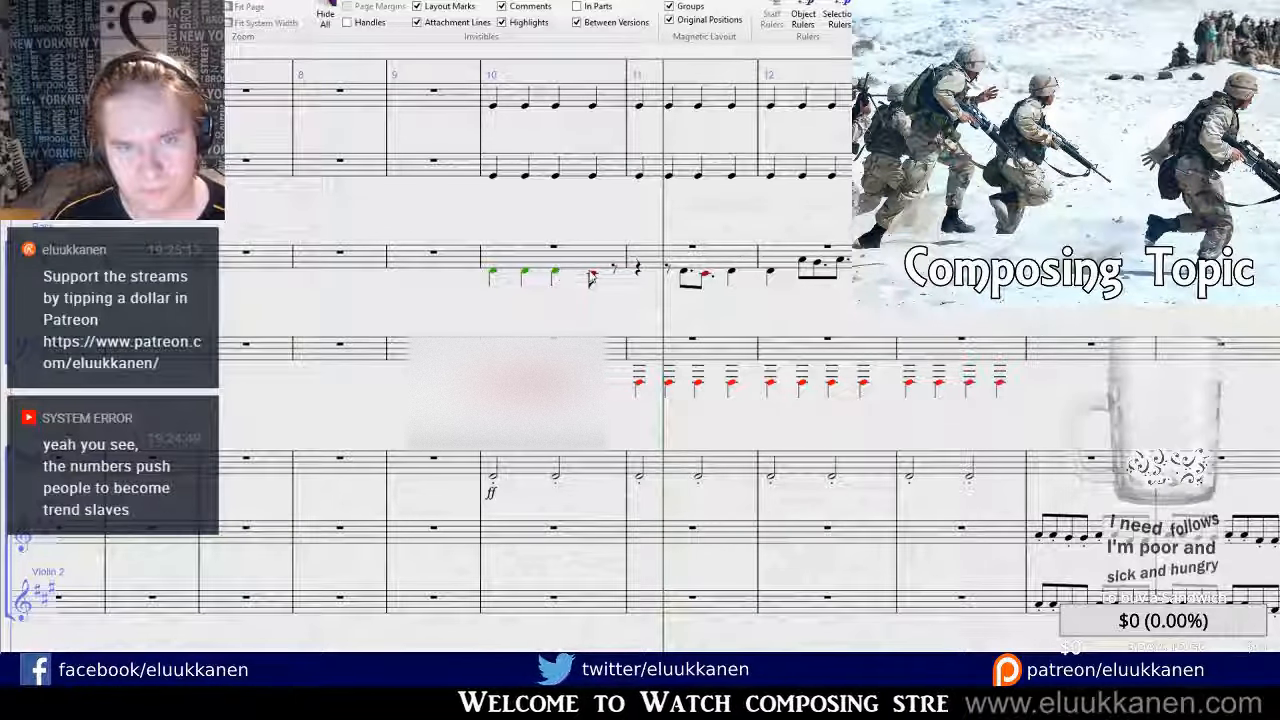
pyautogui.keyDown('ctrl'); pyautogui.click(592, 274); pyautogui.keyUp('ctrl')
pyautogui.keyDown('alt'); pyautogui.click(615, 270); pyautogui.keyUp('alt')
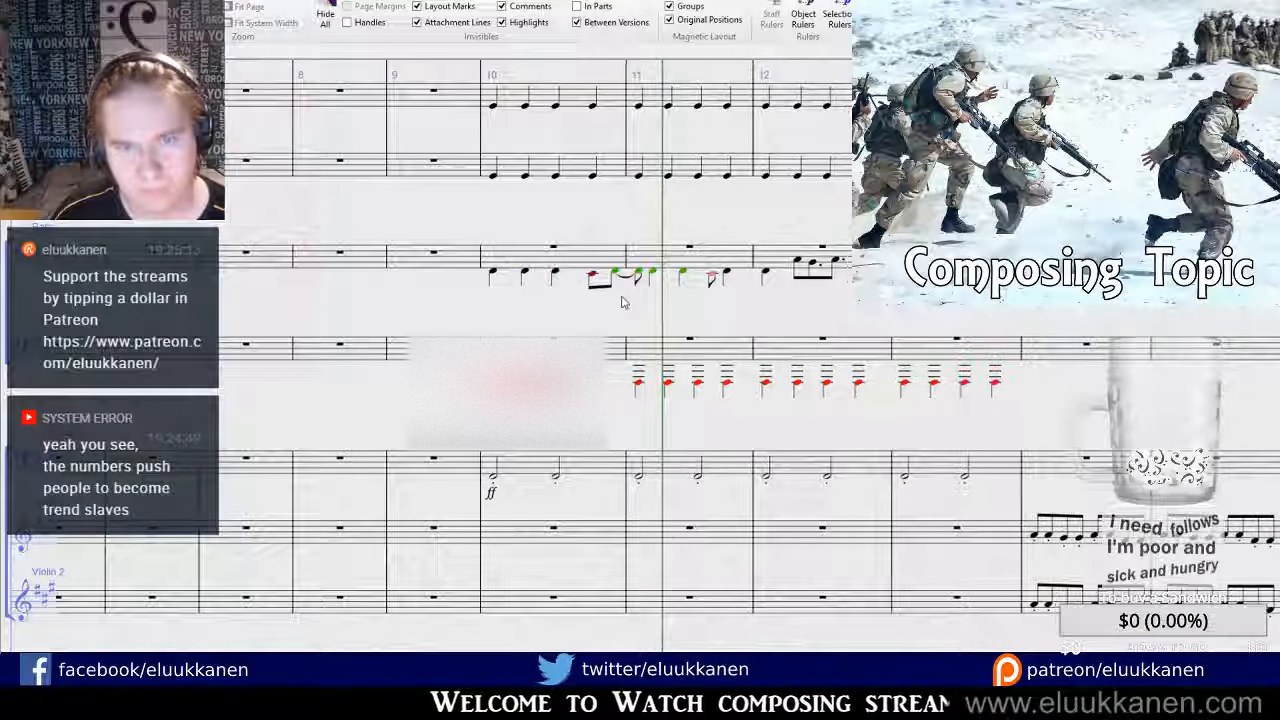
pyautogui.click(727, 274)
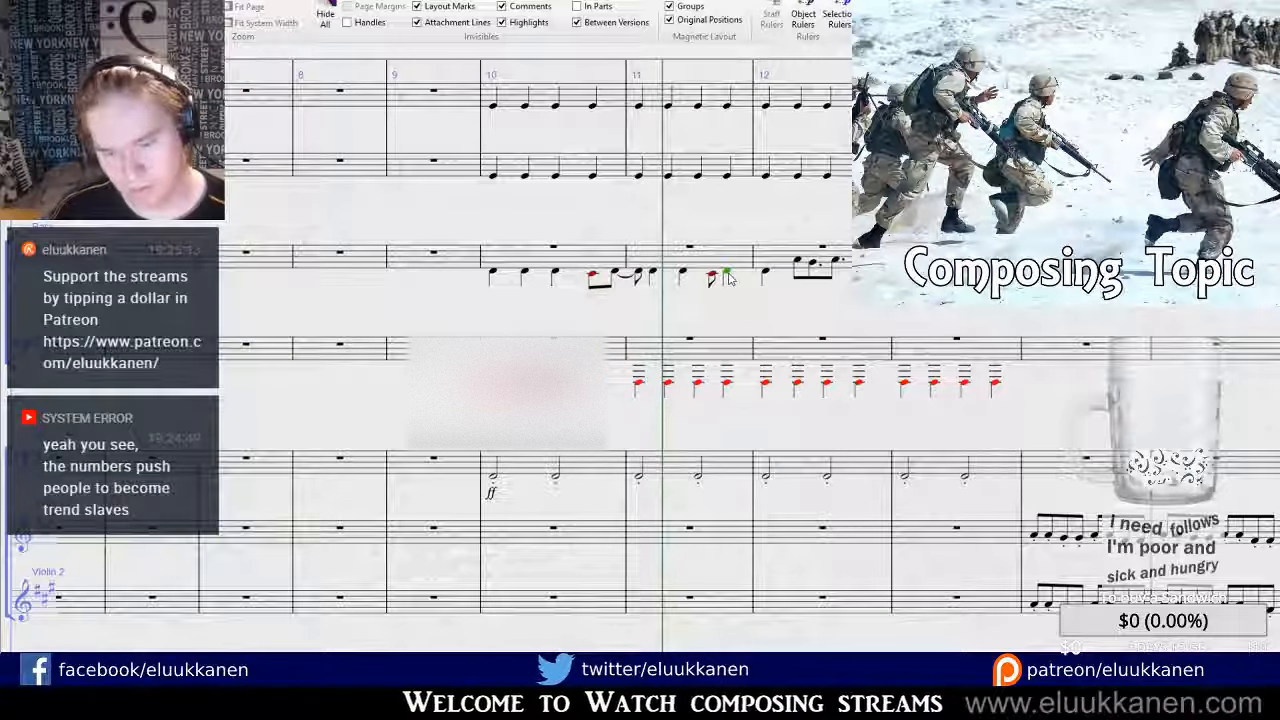
pyautogui.press('Delete')
# Play the score from bar 10 into bar 12, and lengthen the last note in bar 11 of the upper bass line to a quarter.
pyautogui.click(581, 258)
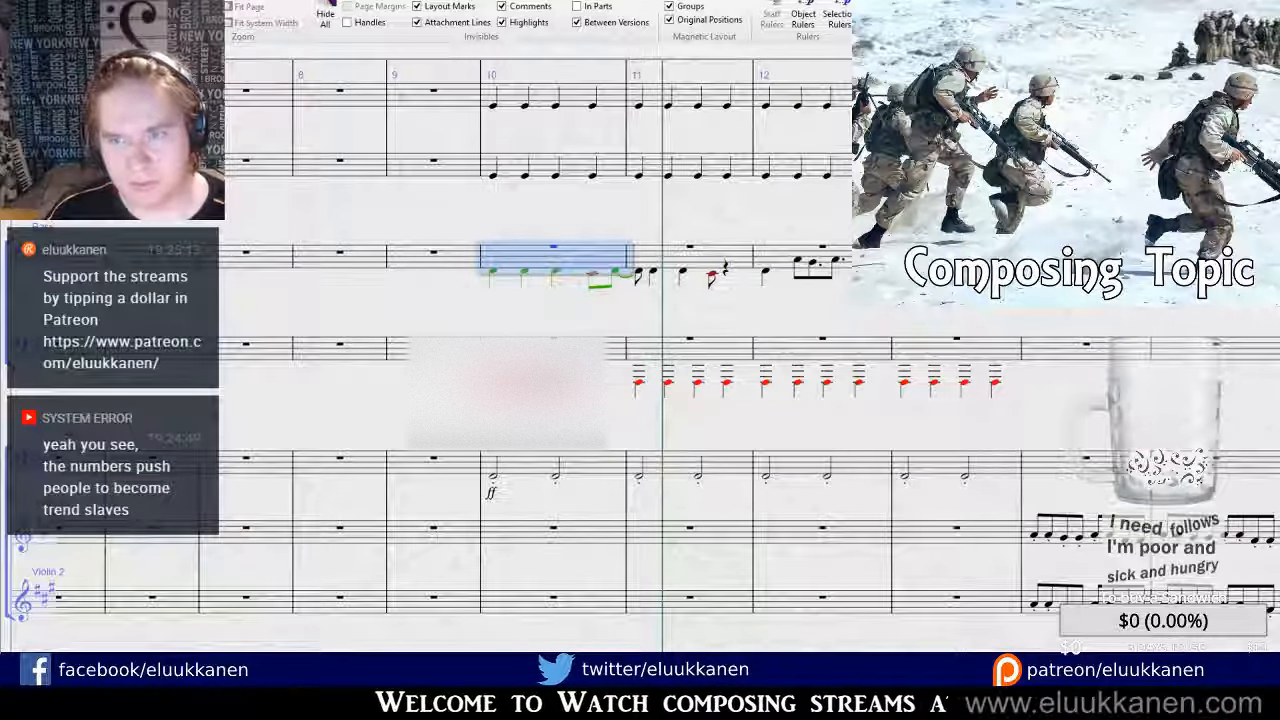
pyautogui.press('[')
pyautogui.press('[')
pyautogui.press('[')
pyautogui.press('space')
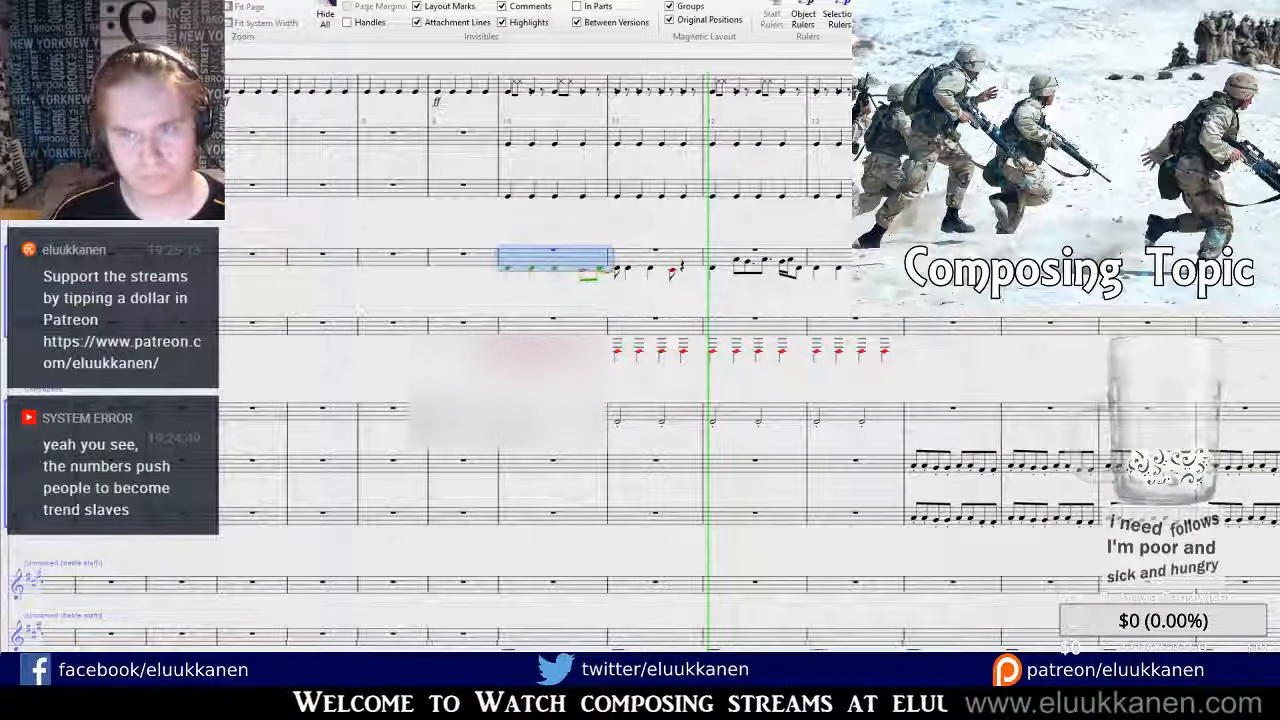
pyautogui.press('space')
pyautogui.press('Escape')
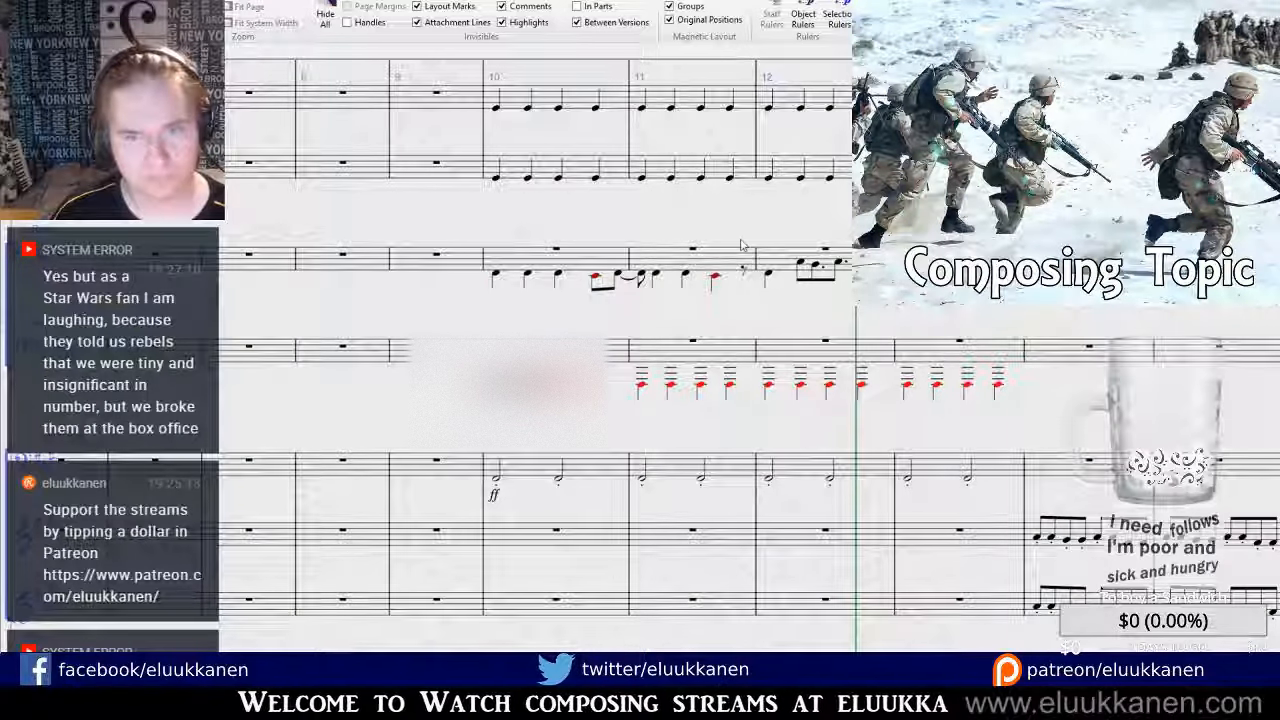
# Copy bars 10 and 11 of the upper bass line into bars 12 and 13 of the same staff.
pyautogui.click(733, 257)
pyautogui.keyDown('shift'); pyautogui.click(600, 258); pyautogui.keyUp('shift')
pyautogui.press('Escape')
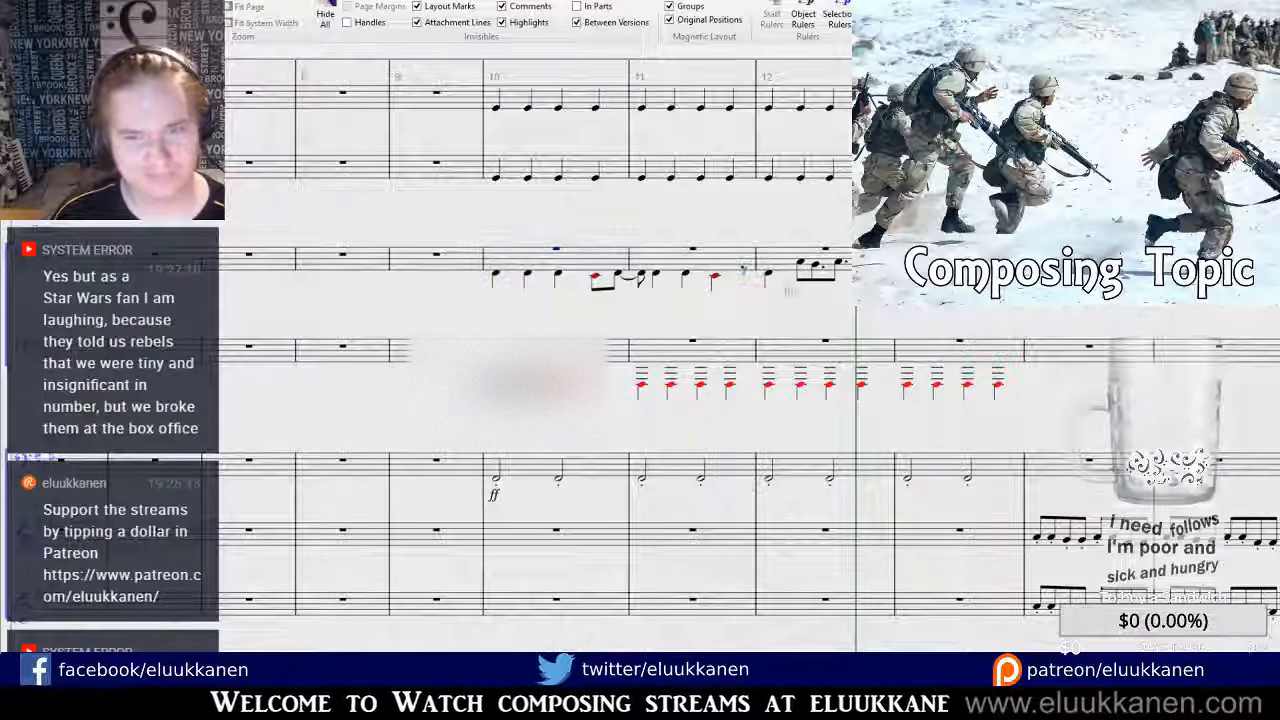
pyautogui.click(792, 262)
pyautogui.hotkey('ctrl', 'v')
pyautogui.press('Escape')
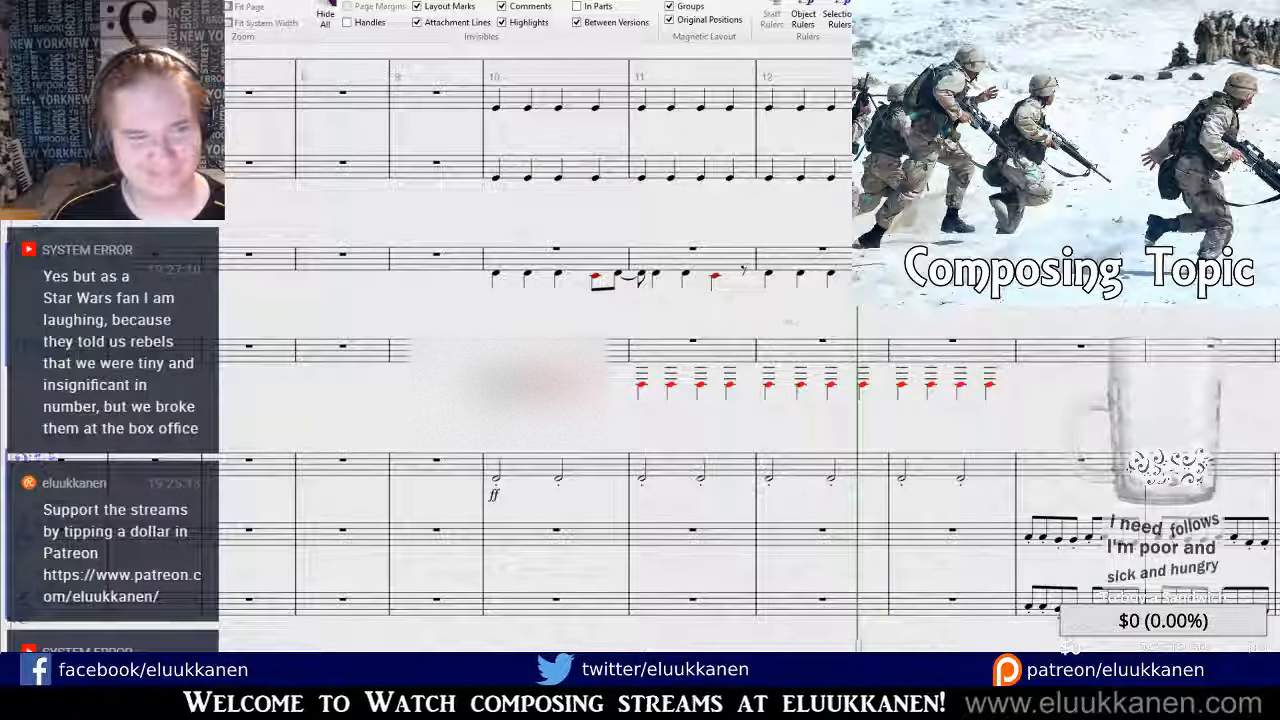
# Select bar 10 of the upper bass line and set the playback position just before it.
pyautogui.click(556, 258)
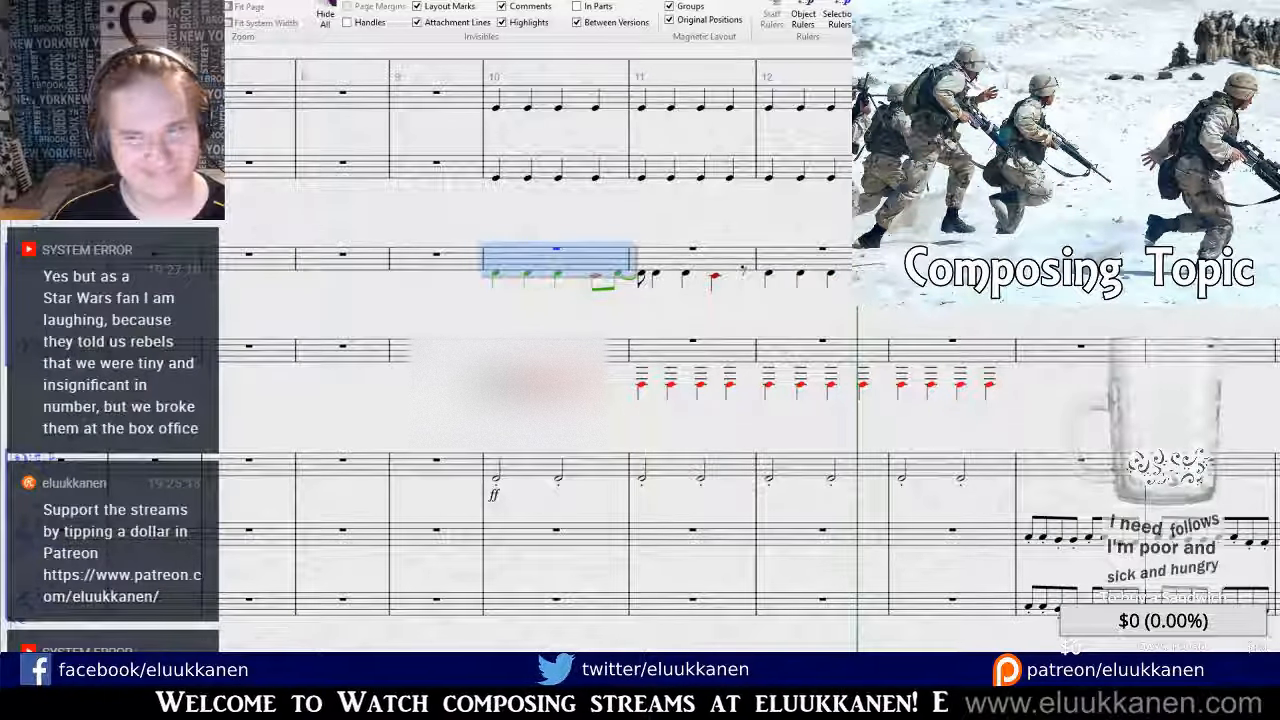
pyautogui.press('[')
pyautogui.press(']')
pyautogui.press(']')
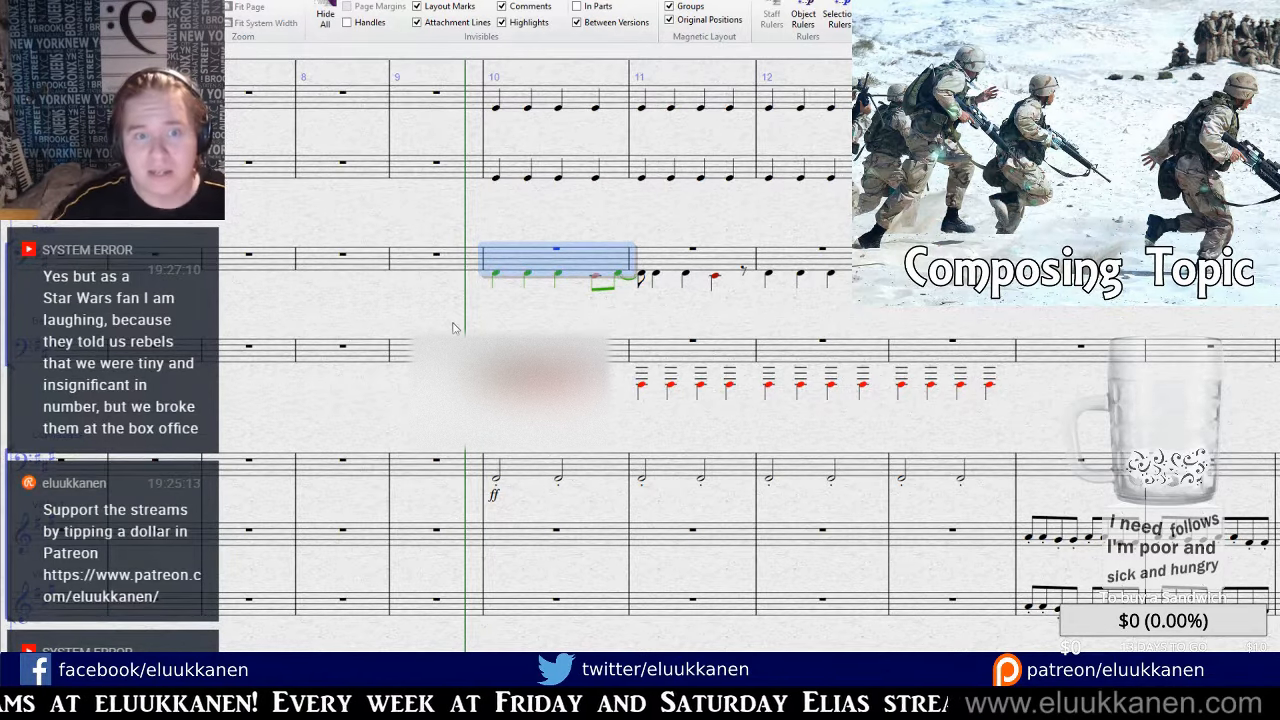
# Copy bars 10 and 11 of the upper bass line to the lower bass line, placing them at bar 10 and again at bar 12.
pyautogui.click(691, 261)
pyautogui.keyDown('shift'); pyautogui.click(602, 260); pyautogui.keyUp('shift')
pyautogui.click(808, 256)
pyautogui.moveTo(811, 232); pyautogui.dragTo(762, 238)
pyautogui.click(548, 354)
pyautogui.hotkey('ctrl', 'v')
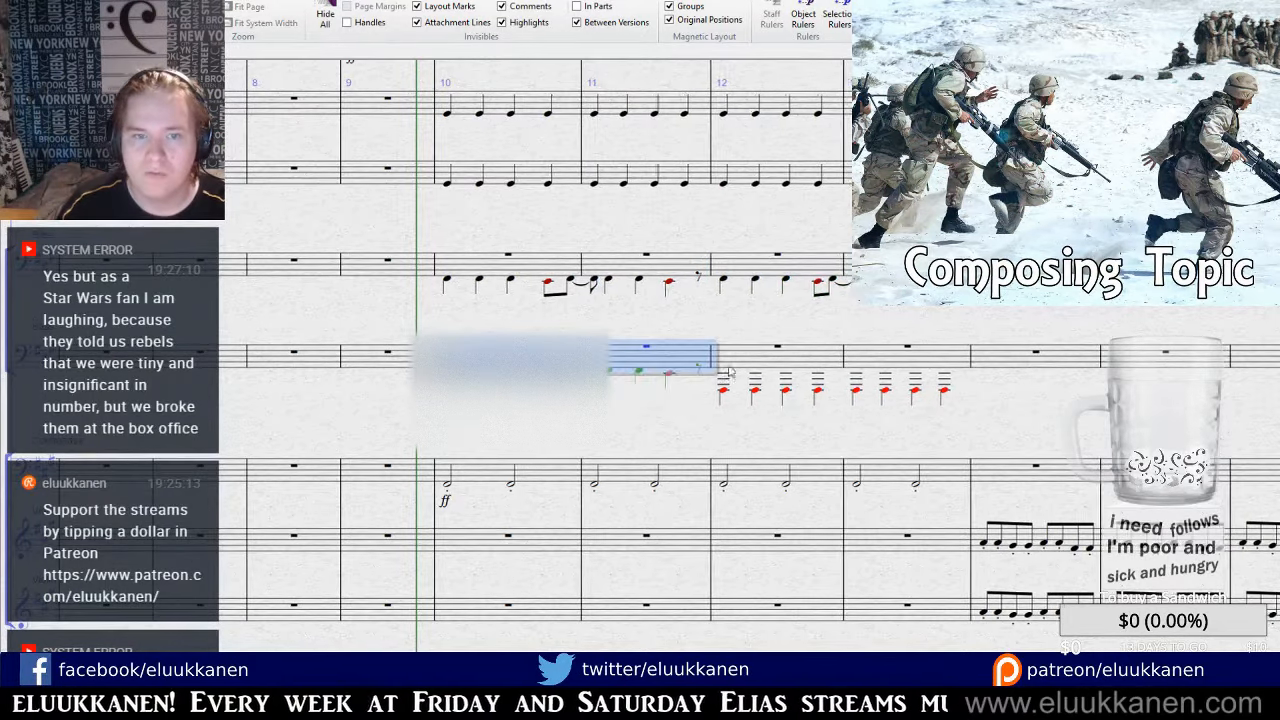
pyautogui.click(748, 359)
pyautogui.hotkey('ctrl', 'v')
# Select bar 10 in both bass lines and play the score through bar 13.
pyautogui.click(631, 420)
pyautogui.click(545, 360)
pyautogui.keyDown('shift'); pyautogui.click(531, 273); pyautogui.keyUp('shift')
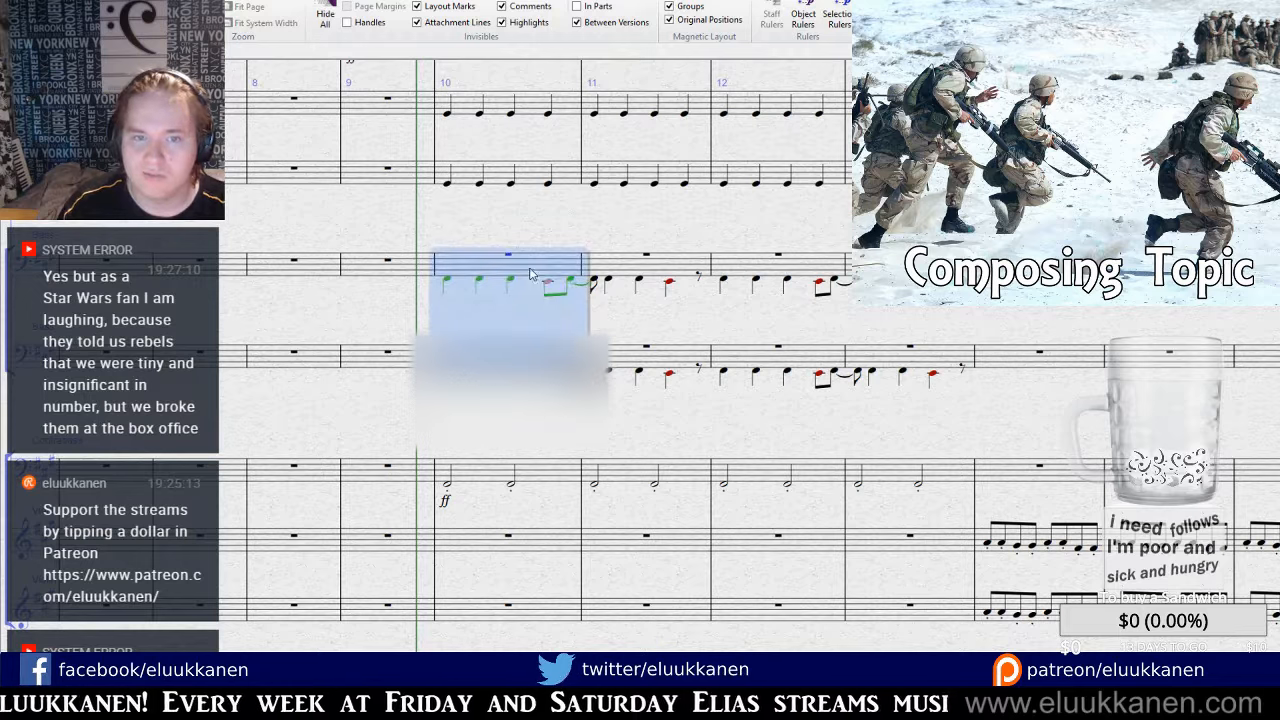
pyautogui.moveTo(787, 213); pyautogui.dragTo(719, 224)
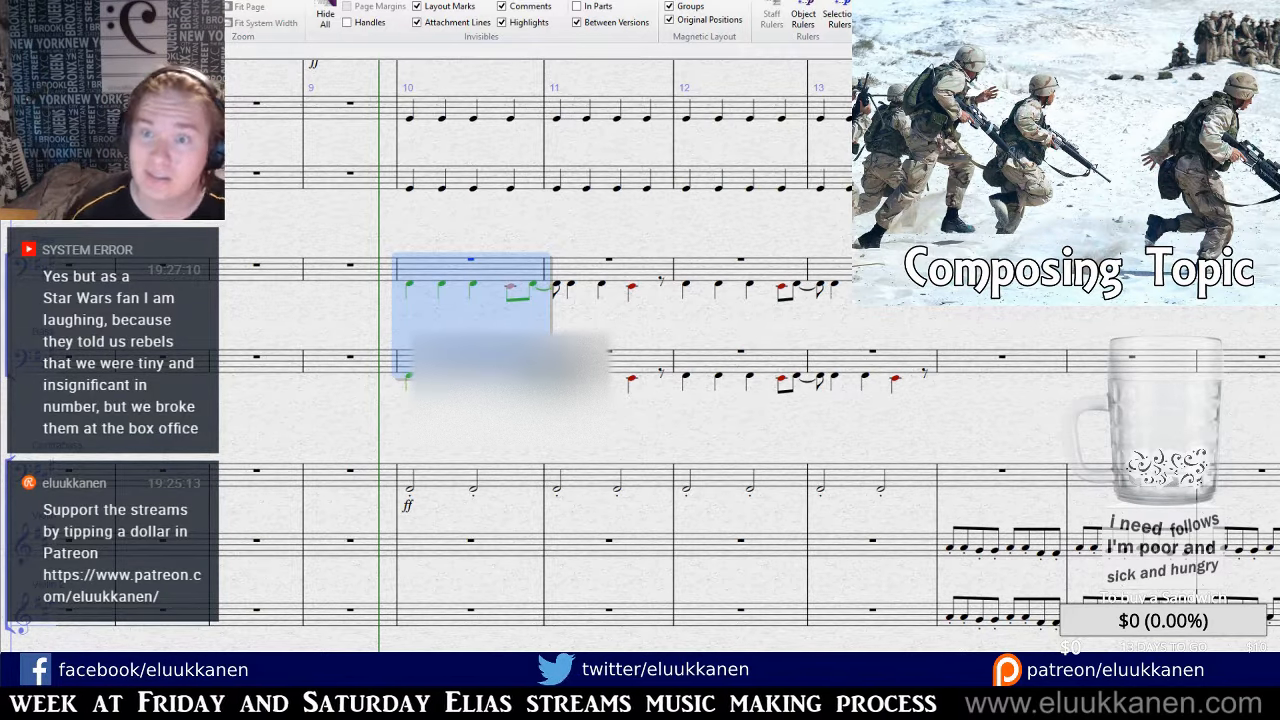
pyautogui.press('space')
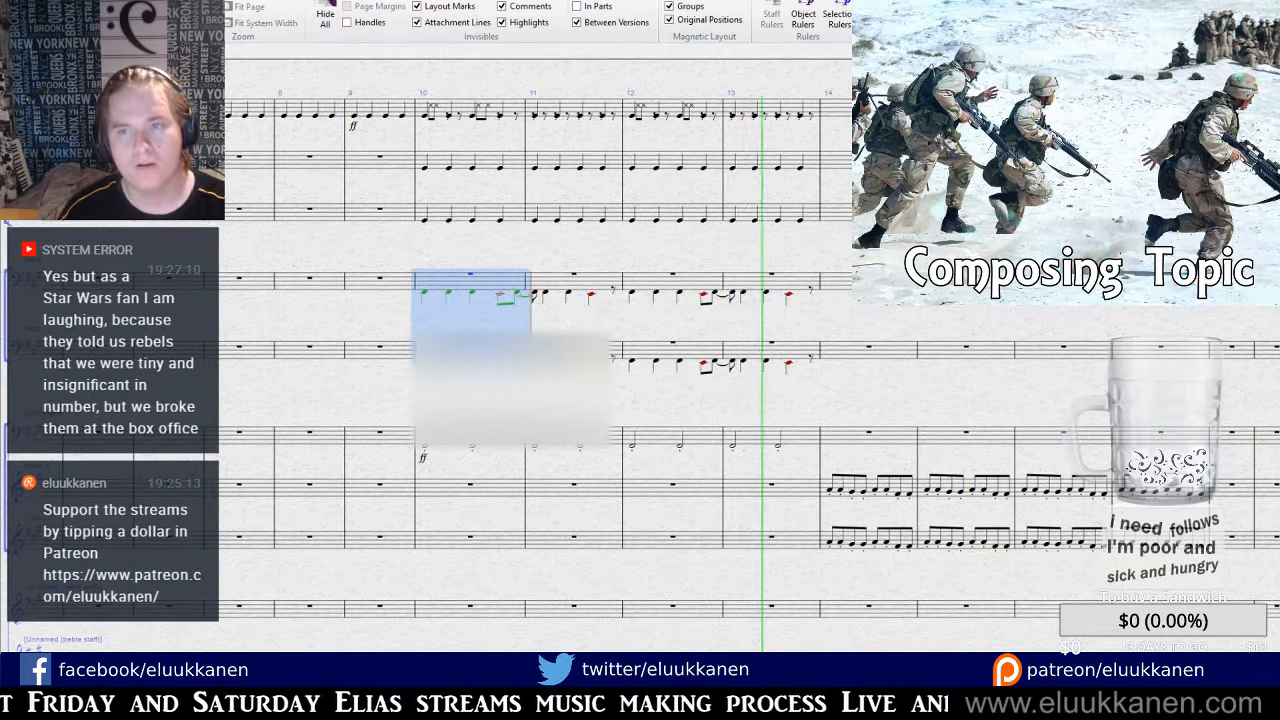
pyautogui.press('space')
pyautogui.press('Escape')
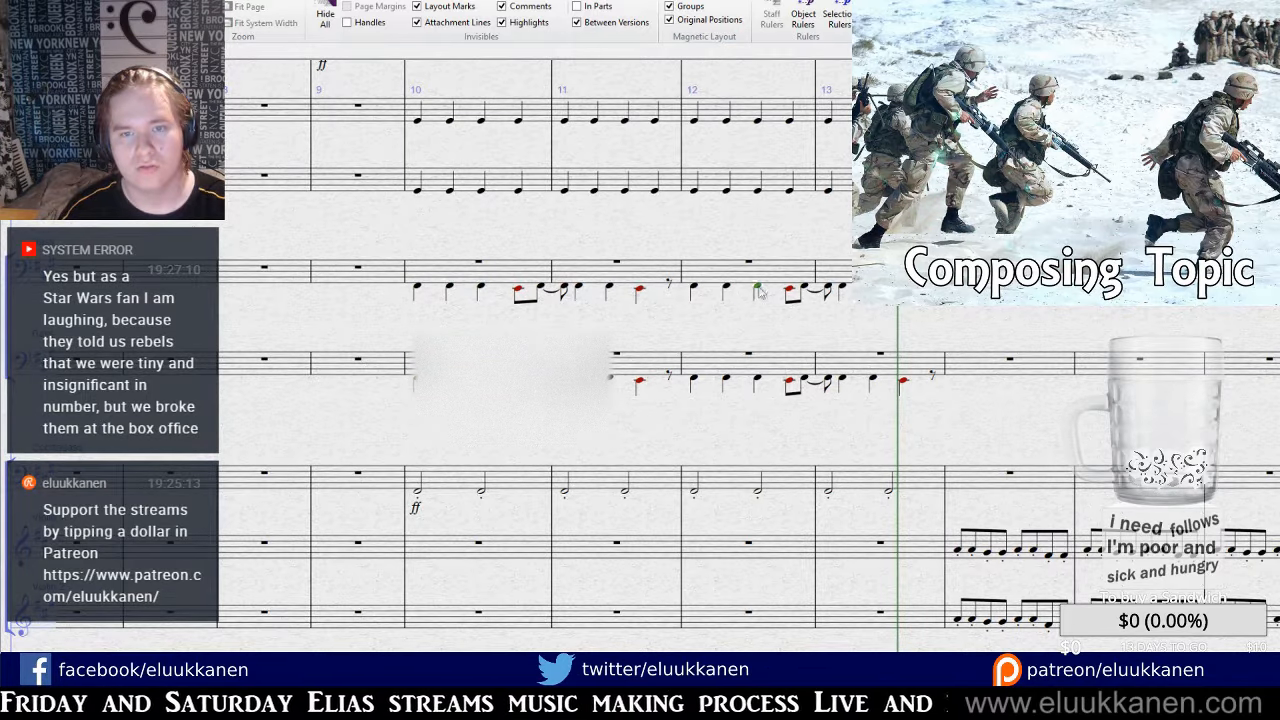
# Lower the last note of bar 12 and the bar 13 notes in the upper bass line, and copy bars 10 to 13 to the lower one.
pyautogui.click(787, 290)
pyautogui.moveTo(809, 291)
pyautogui.mouseDown()
pyautogui.moveTo(806, 306)
pyautogui.moveTo(831, 315)
pyautogui.moveTo(826, 305)
pyautogui.mouseUp()
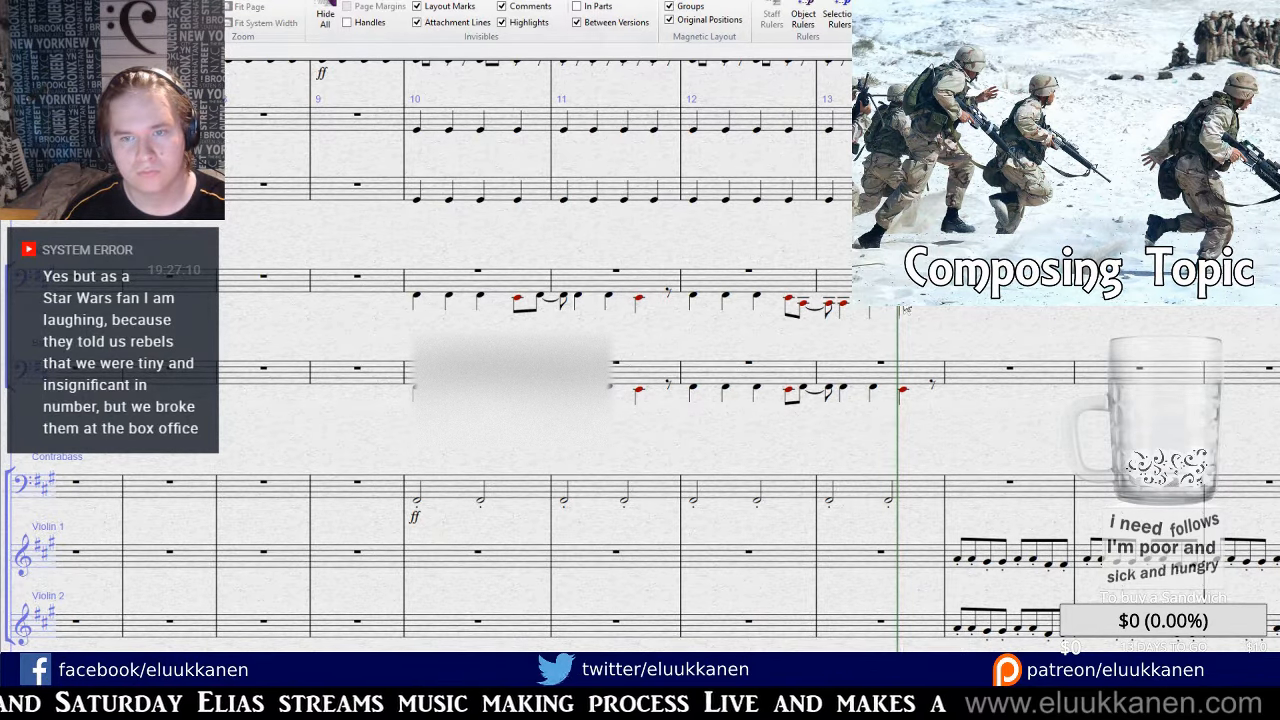
pyautogui.click(845, 286)
pyautogui.keyDown('shift'); pyautogui.click(508, 285); pyautogui.keyUp('shift')
pyautogui.hotkey('ctrl', 'c')
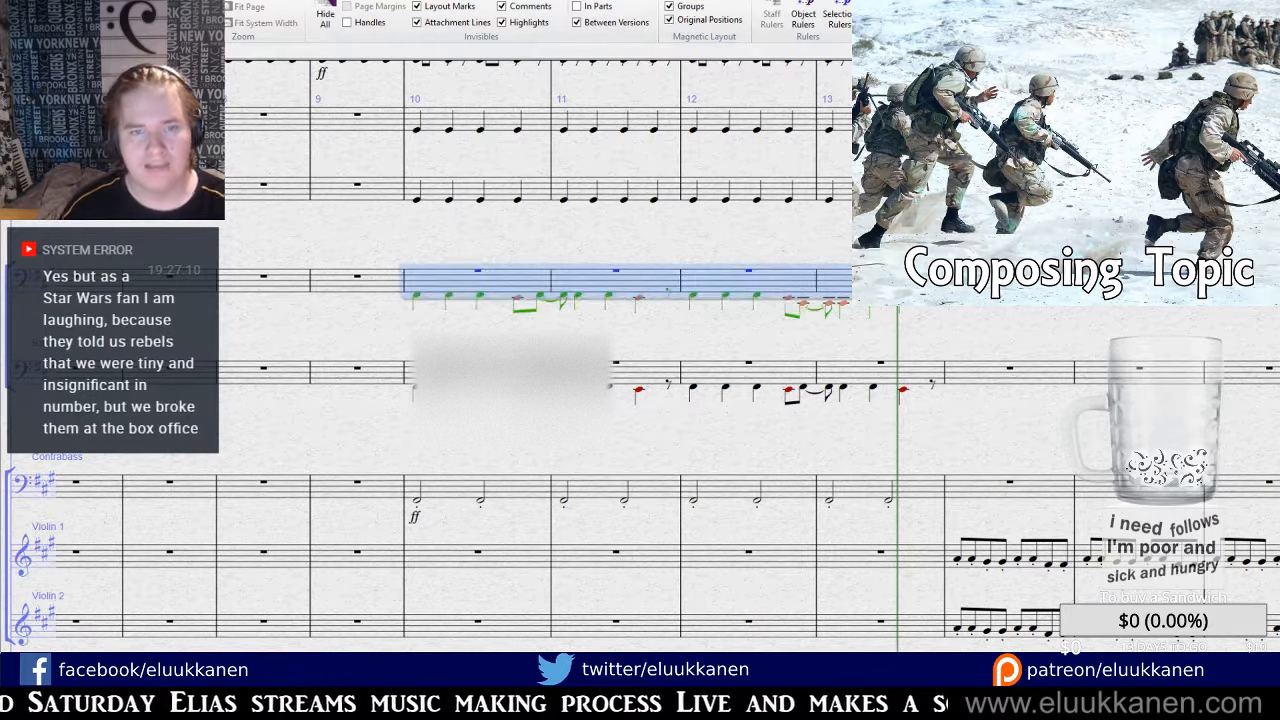
pyautogui.click(512, 372)
pyautogui.hotkey('ctrl', 'v')
# Paste the four-bar bass passage at bar 10 of the unnamed treble staff just below the staves with long tied notes.
pyautogui.moveTo(905, 331); pyautogui.dragTo(909, 79)
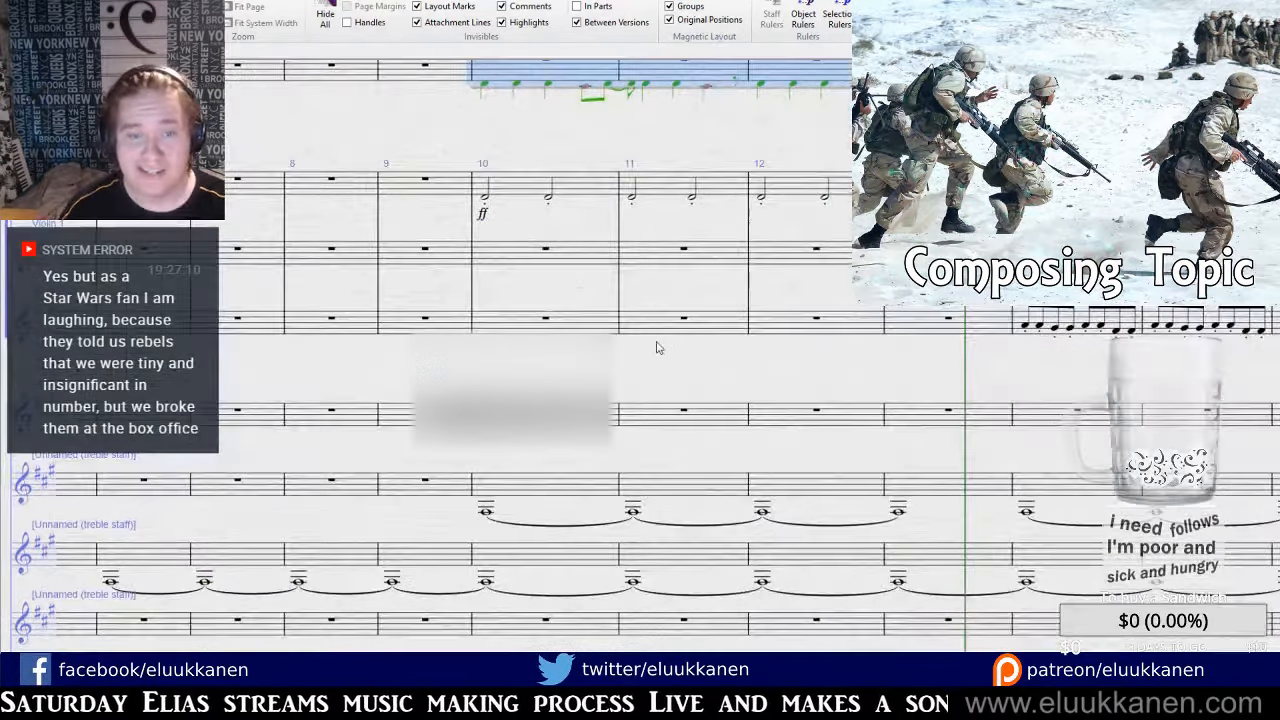
pyautogui.moveTo(654, 346); pyautogui.dragTo(617, 63)
pyautogui.click(527, 305)
pyautogui.hotkey('ctrl', 'v')
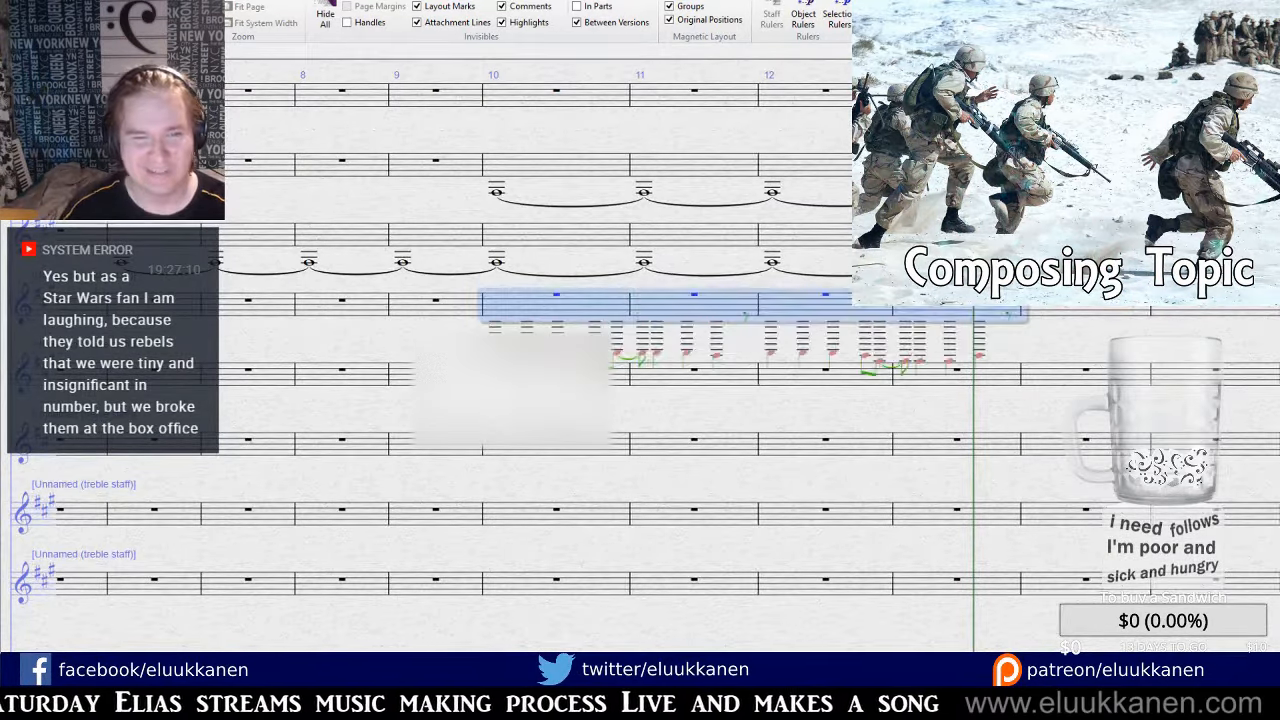
pyautogui.hotkey('ctrl', 'z')
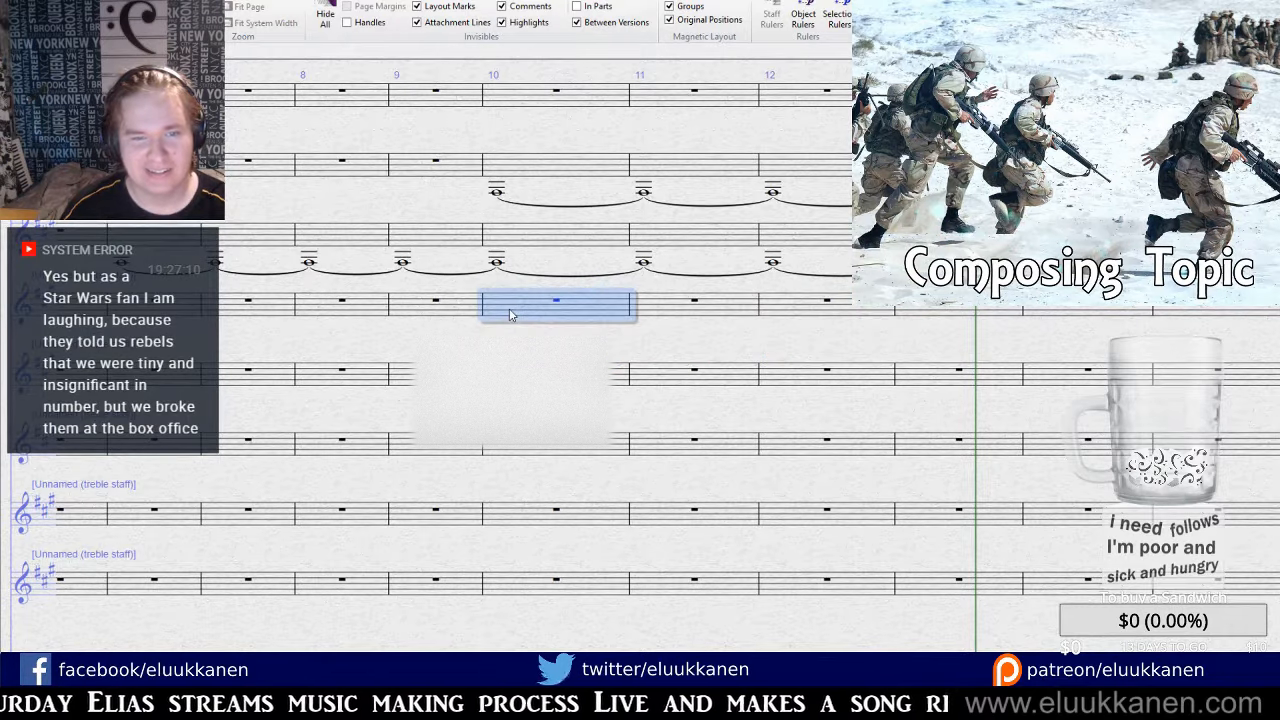
pyautogui.hotkey('ctrl', 'v')
# Transpose the passage pasted in the unnamed treble staff up one octave.
pyautogui.click(140, 2)
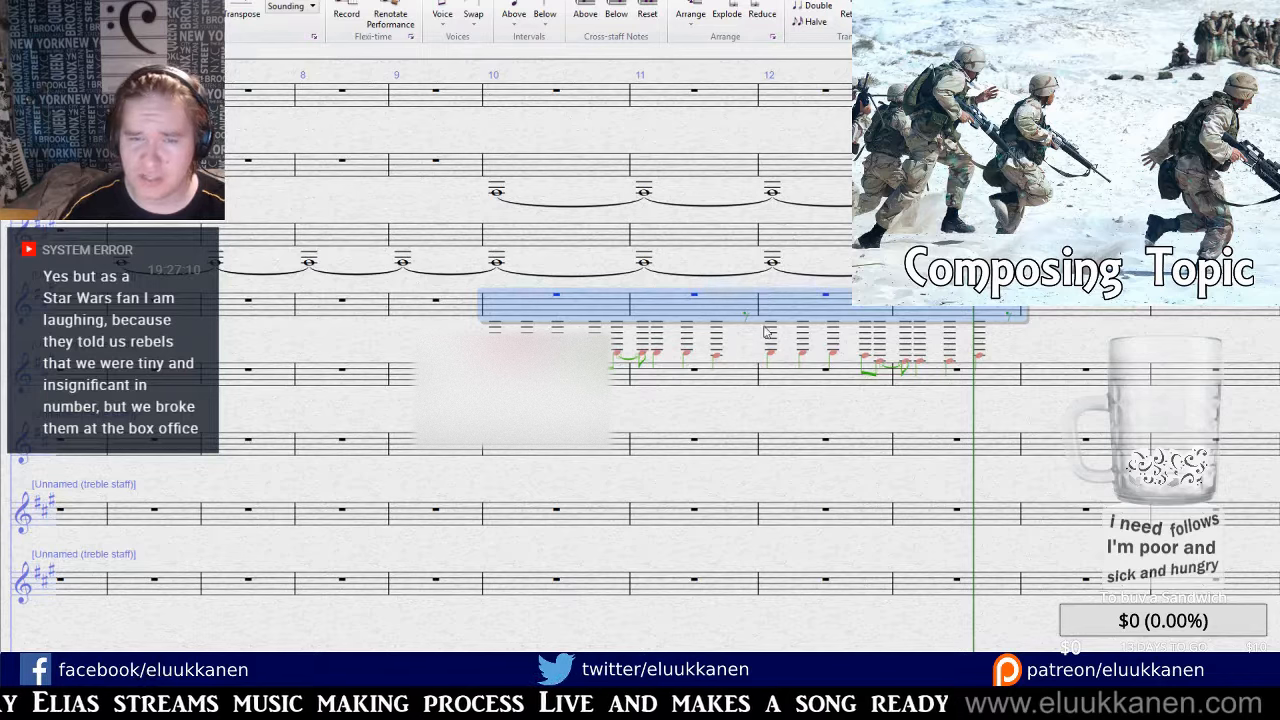
pyautogui.hotkey('ctrl', 'Up')
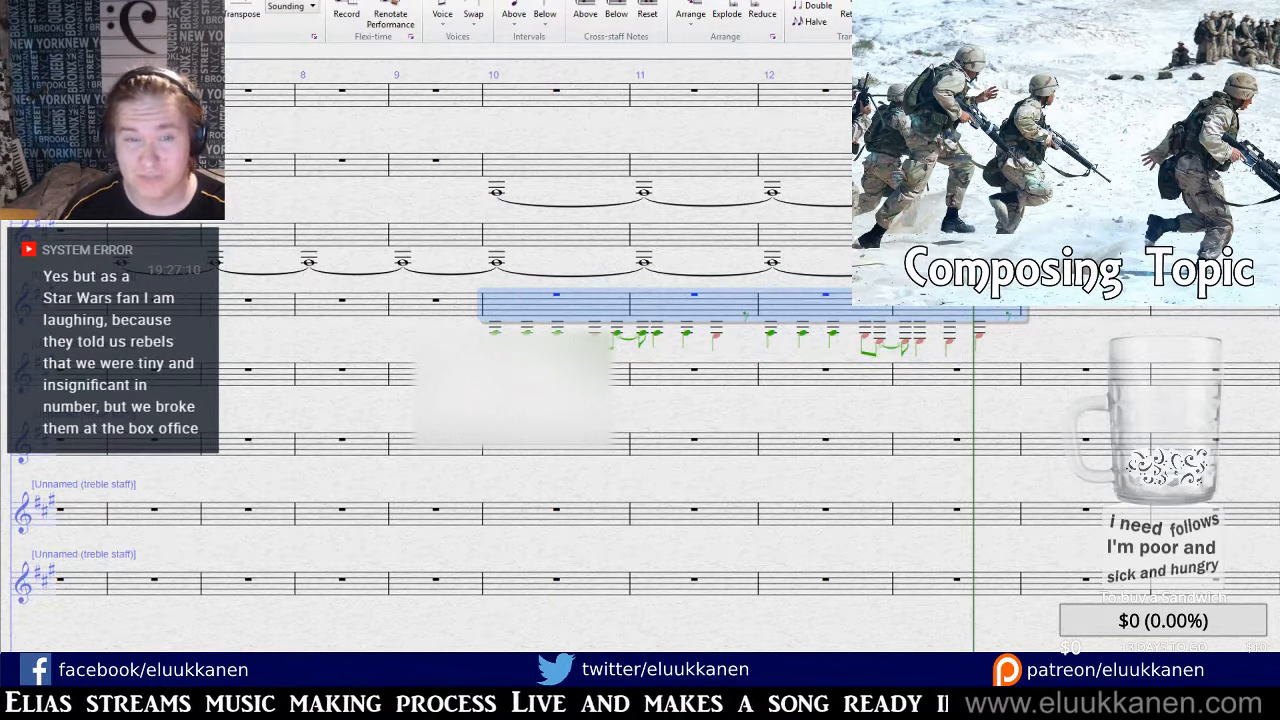
pyautogui.click(427, 563)
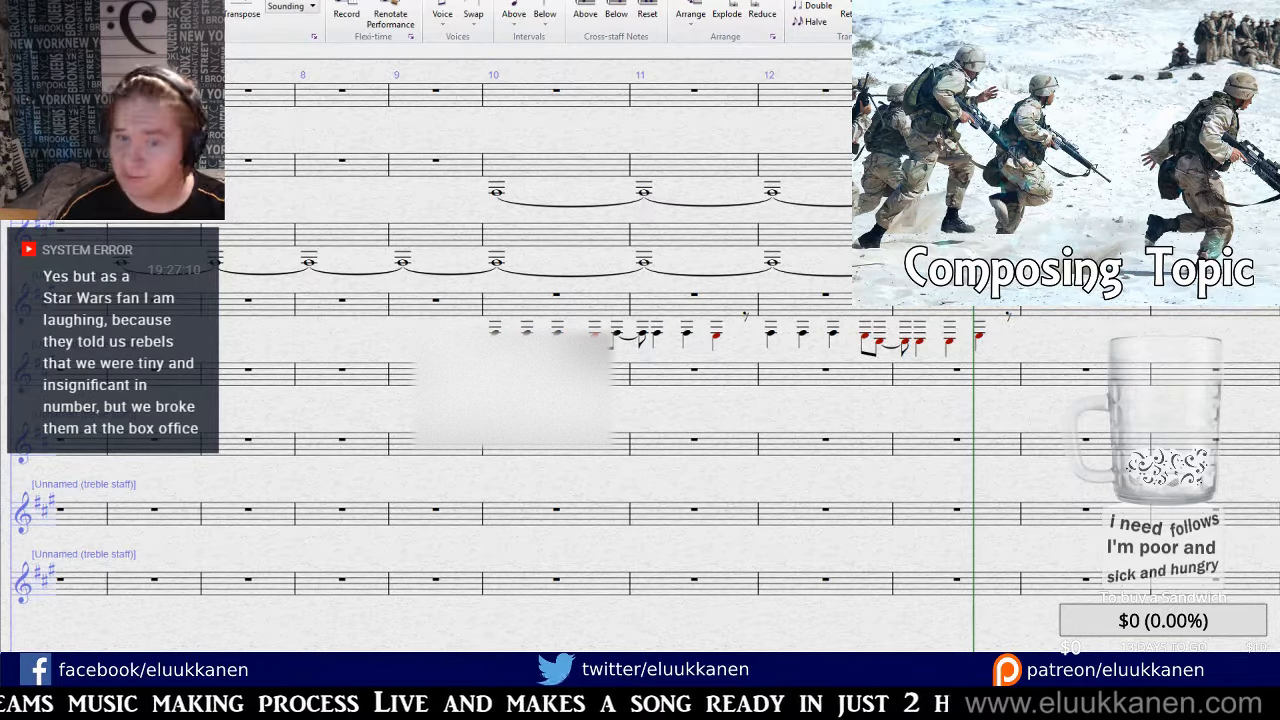
pyautogui.moveTo(523, 408); pyautogui.dragTo(467, 465)
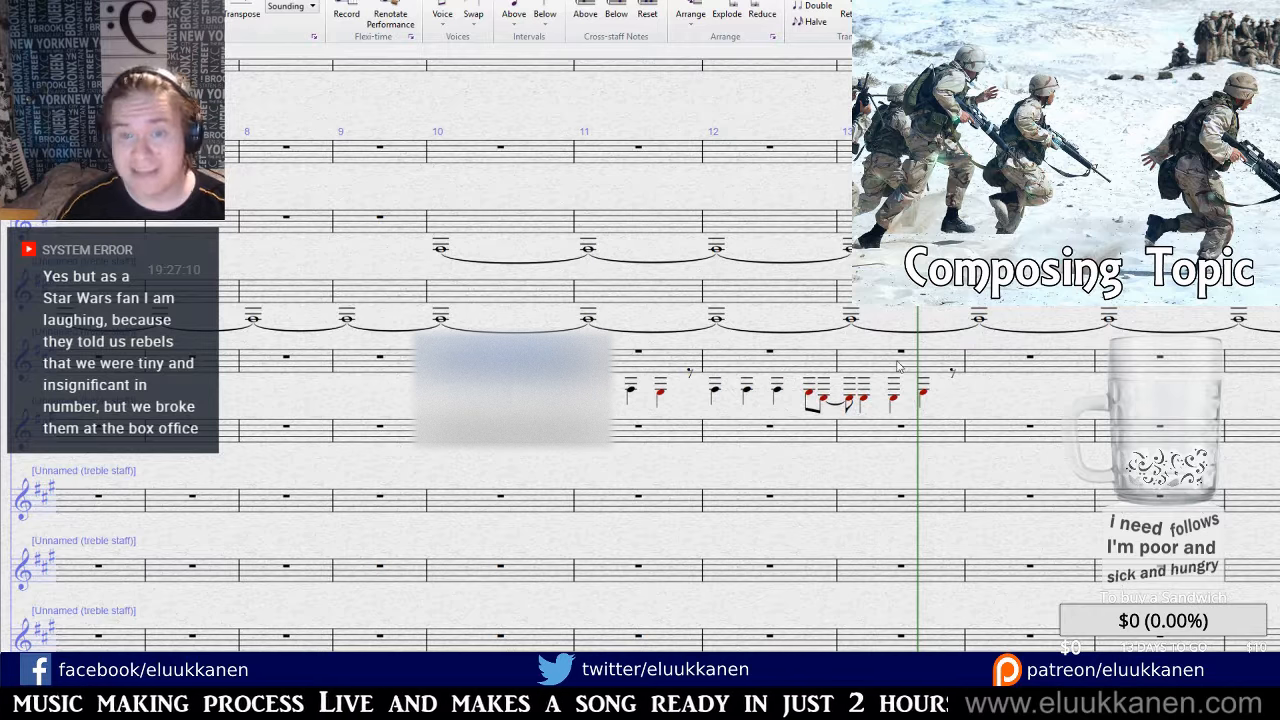
# Clear the bars 10 to 13 passage from the first treble staff below the long tied notes.
pyautogui.moveTo(897, 367); pyautogui.dragTo(500, 368)
pyautogui.press('Delete')
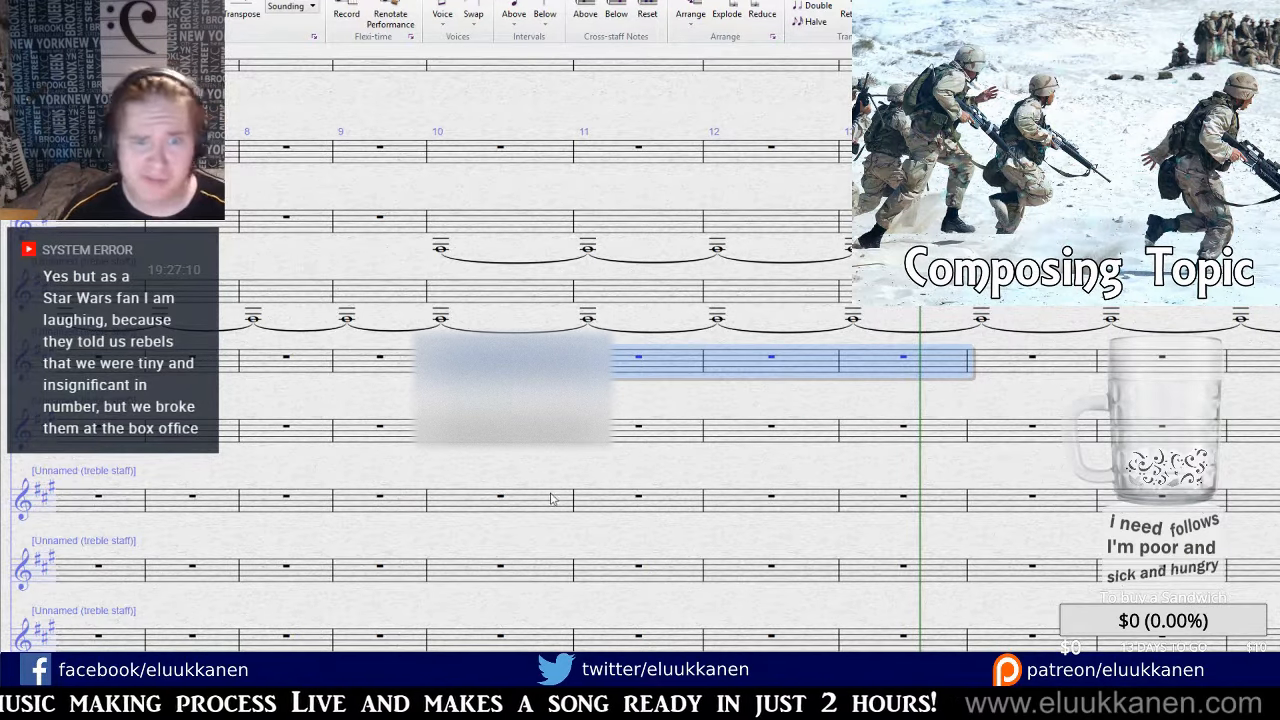
# Try the passage at bar 10 of the third treble staff below the tied notes and undo that paste.
pyautogui.click(475, 508)
pyautogui.hotkey('ctrl', 'v')
pyautogui.click(440, 530)
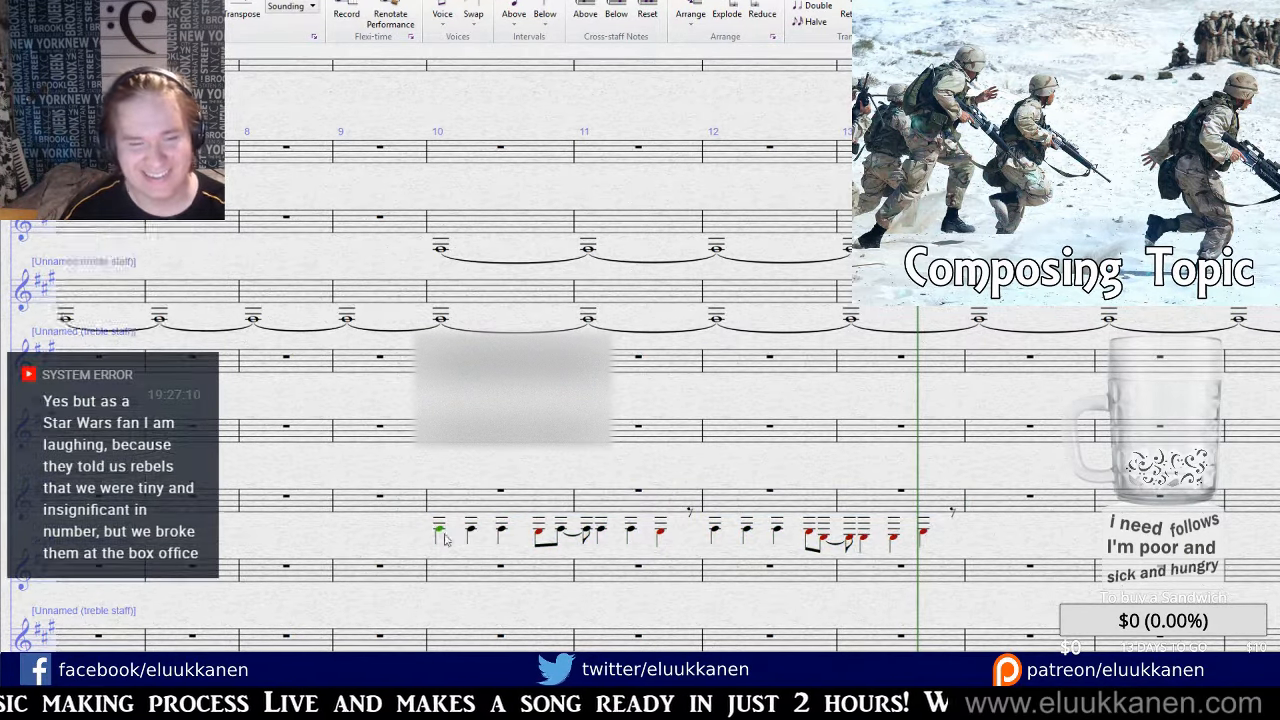
pyautogui.hotkey('ctrl', 'z')
pyautogui.hotkey('ctrl', 'z')
# Paste the passage at bar 10 of the fourth treble staff below the tied notes.
pyautogui.moveTo(453, 537); pyautogui.dragTo(507, 374)
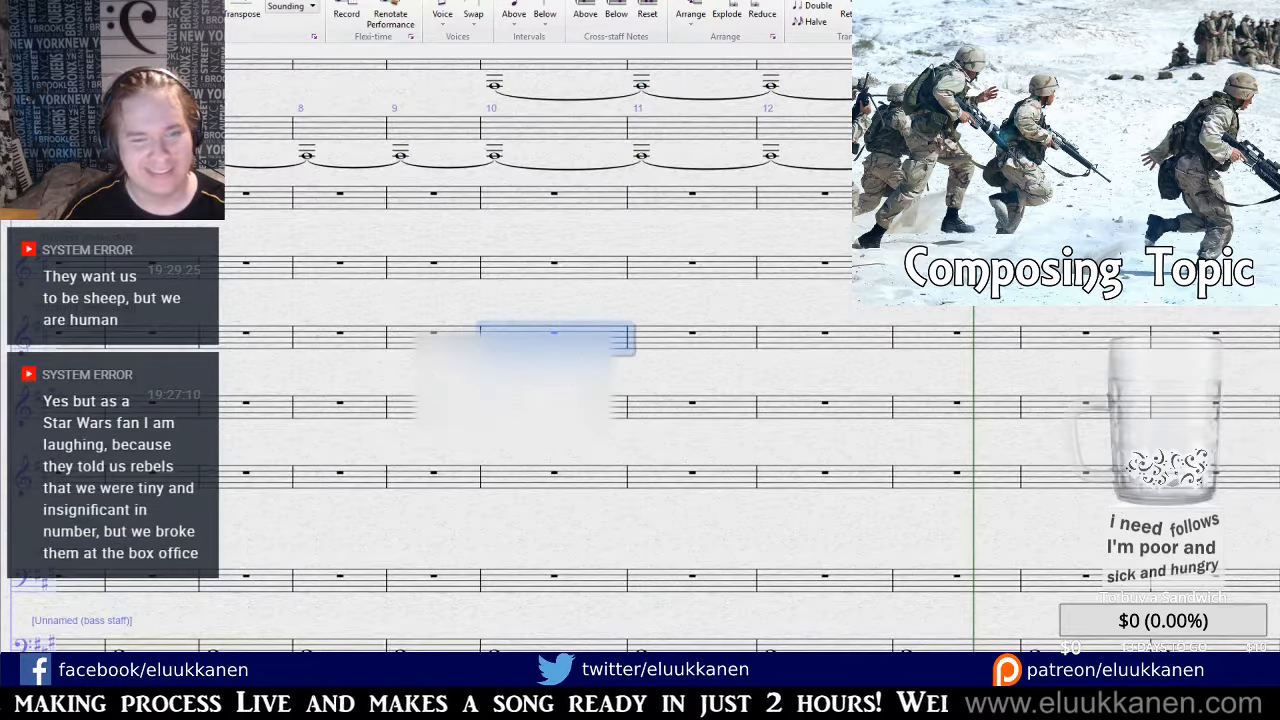
pyautogui.click(512, 406)
pyautogui.hotkey('ctrl', 'v')
pyautogui.press('Escape')
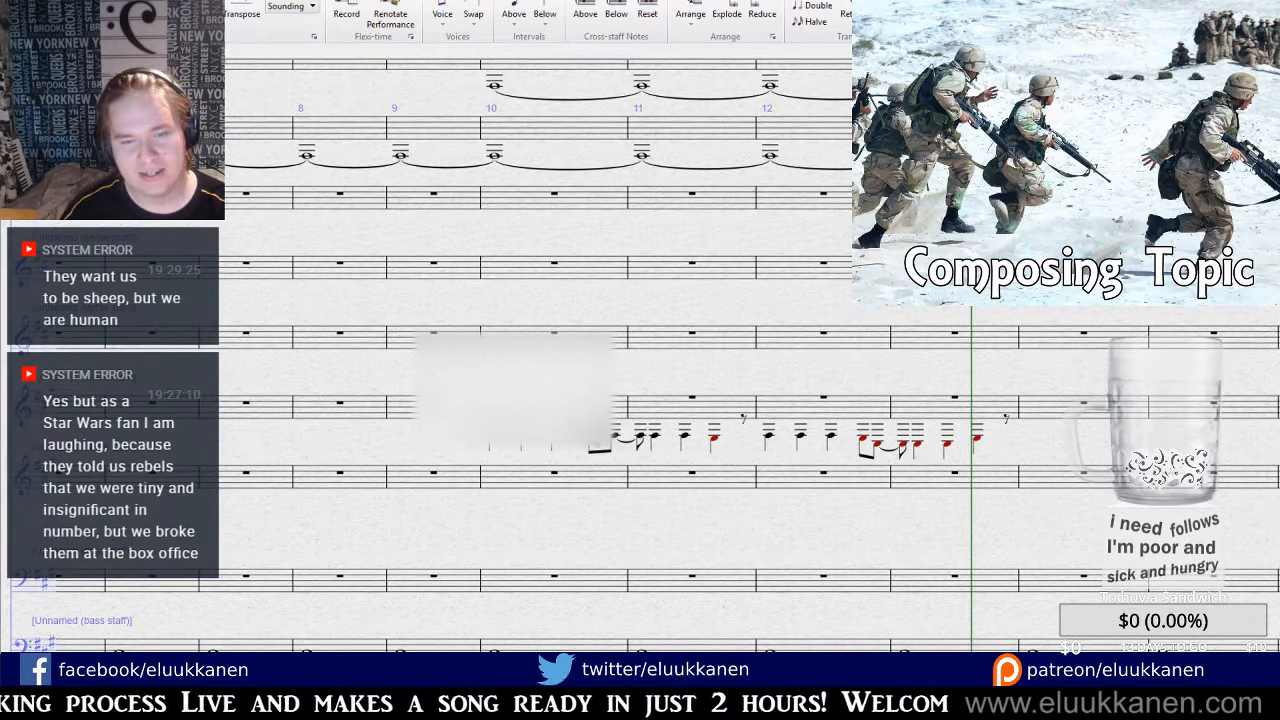
# Try pasting the passage at bar 10 of the treble staff directly above the unnamed bass staves, and undo it.
pyautogui.click(575, 409)
pyautogui.keyDown('shift'); pyautogui.click(938, 411); pyautogui.keyUp('shift')
pyautogui.click(565, 477)
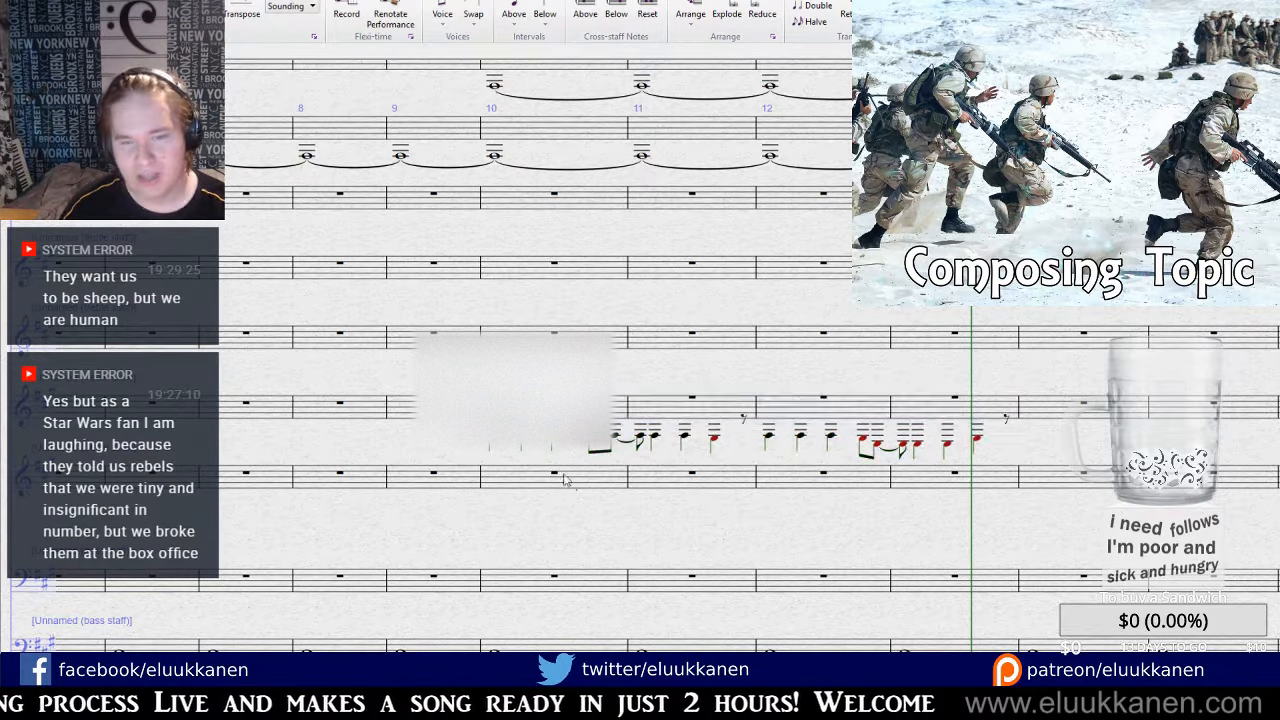
pyautogui.hotkey('ctrl', 'v')
pyautogui.click(524, 508)
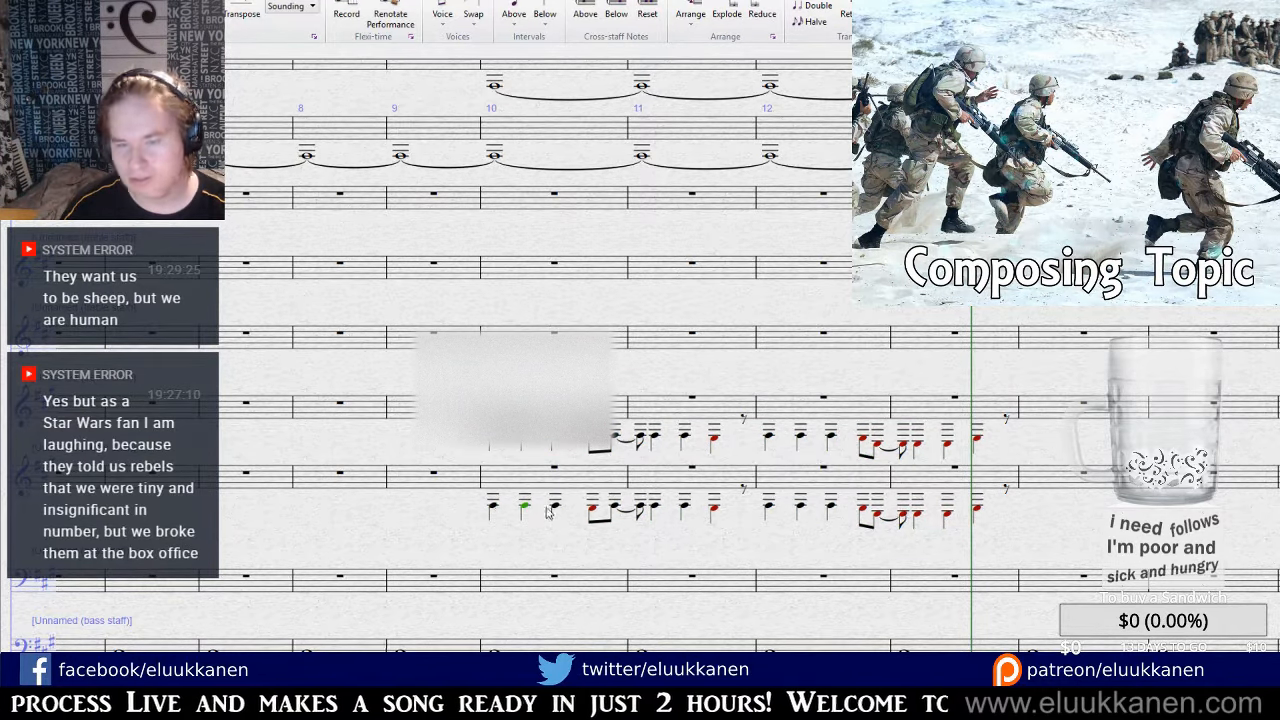
pyautogui.hotkey('ctrl', 'z')
# Paste the four-bar passage at bar 10 of the bass-clef staff just beneath the unnamed treble staves.
pyautogui.moveTo(657, 540); pyautogui.dragTo(609, 329)
pyautogui.click(508, 382)
pyautogui.moveTo(508, 355); pyautogui.dragTo(543, 547)
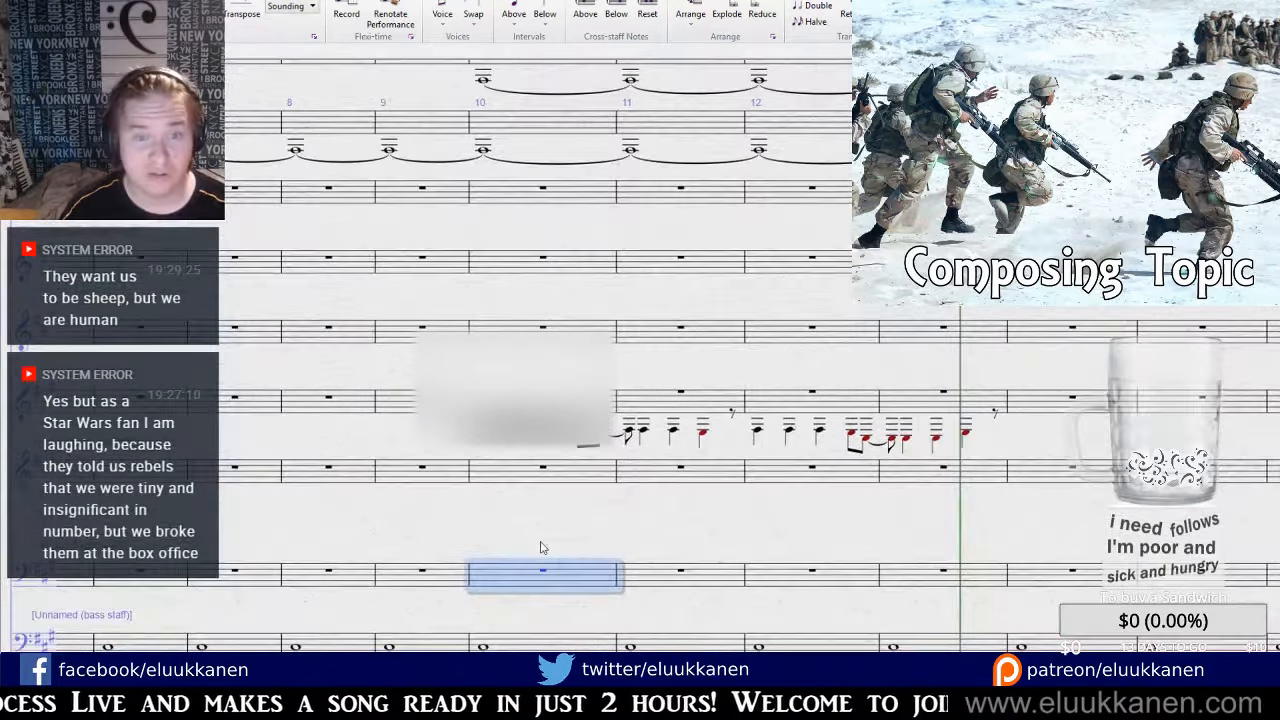
pyautogui.hotkey('ctrl', 'v')
pyautogui.press('Escape')
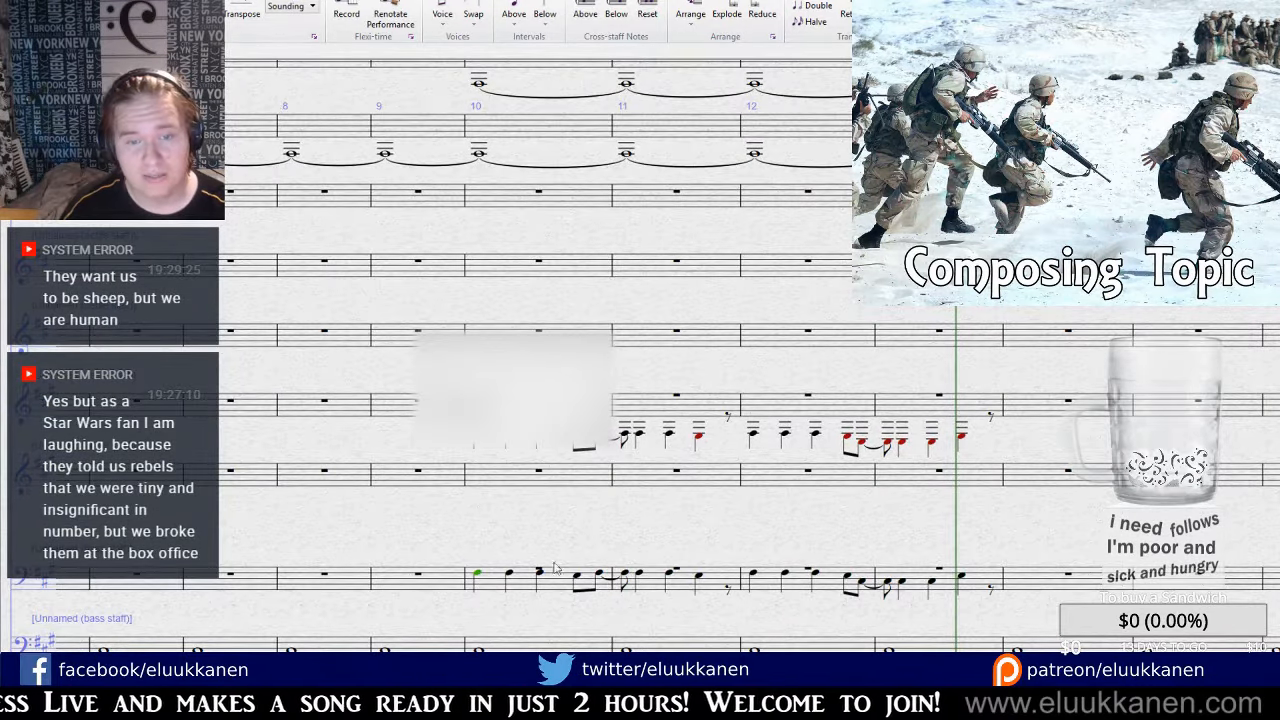
# Delete the bars 10 to 13 passage from the fourth treble staff below the tied notes.
pyautogui.click(540, 402)
pyautogui.keyDown('shift'); pyautogui.click(910, 418); pyautogui.keyUp('shift')
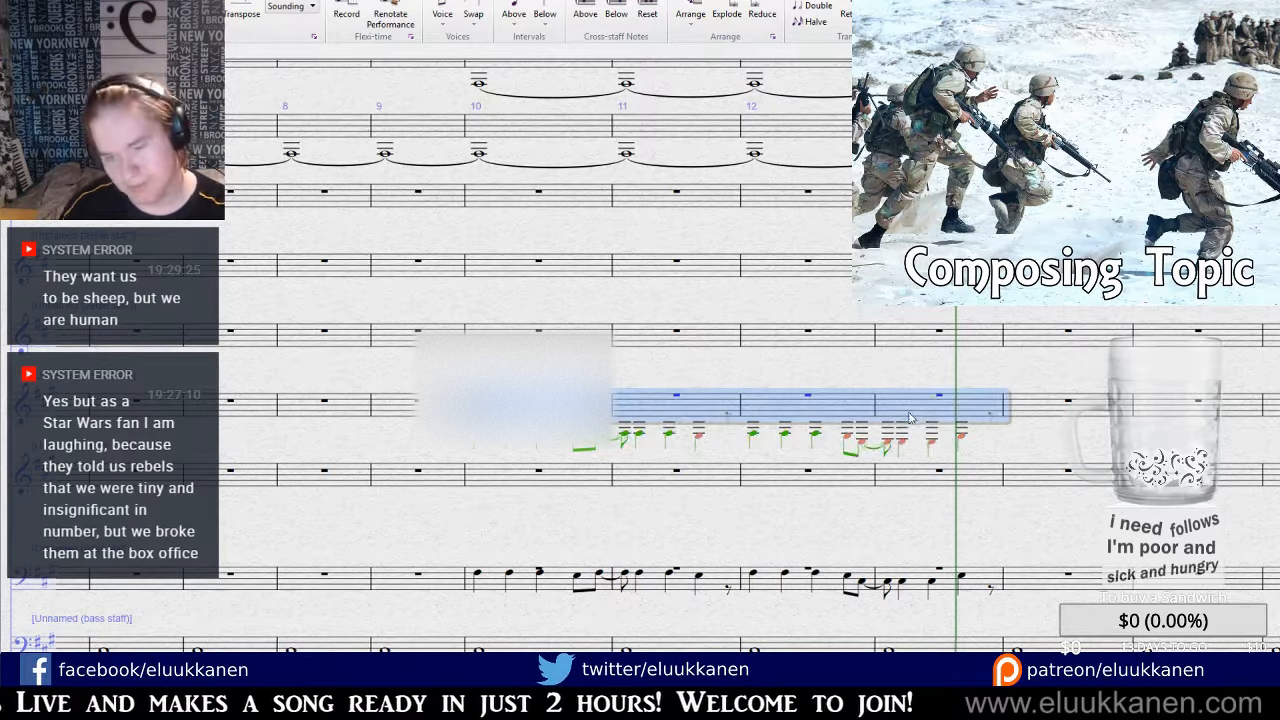
pyautogui.press('Delete')
# Transpose bars 10 to 13 of the bass-clef staff beneath the unnamed treble staves down one octave.
pyautogui.moveTo(780, 508); pyautogui.dragTo(759, 376)
pyautogui.click(925, 454)
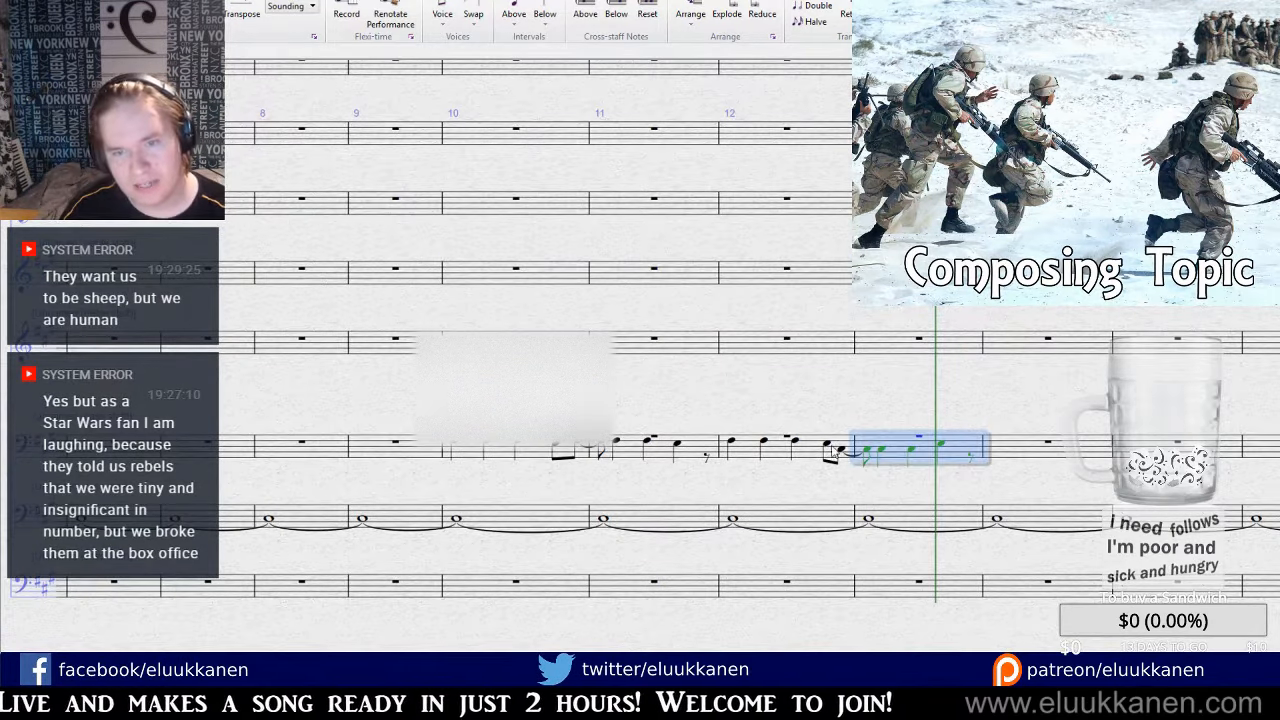
pyautogui.keyDown('shift'); pyautogui.click(530, 458); pyautogui.keyUp('shift')
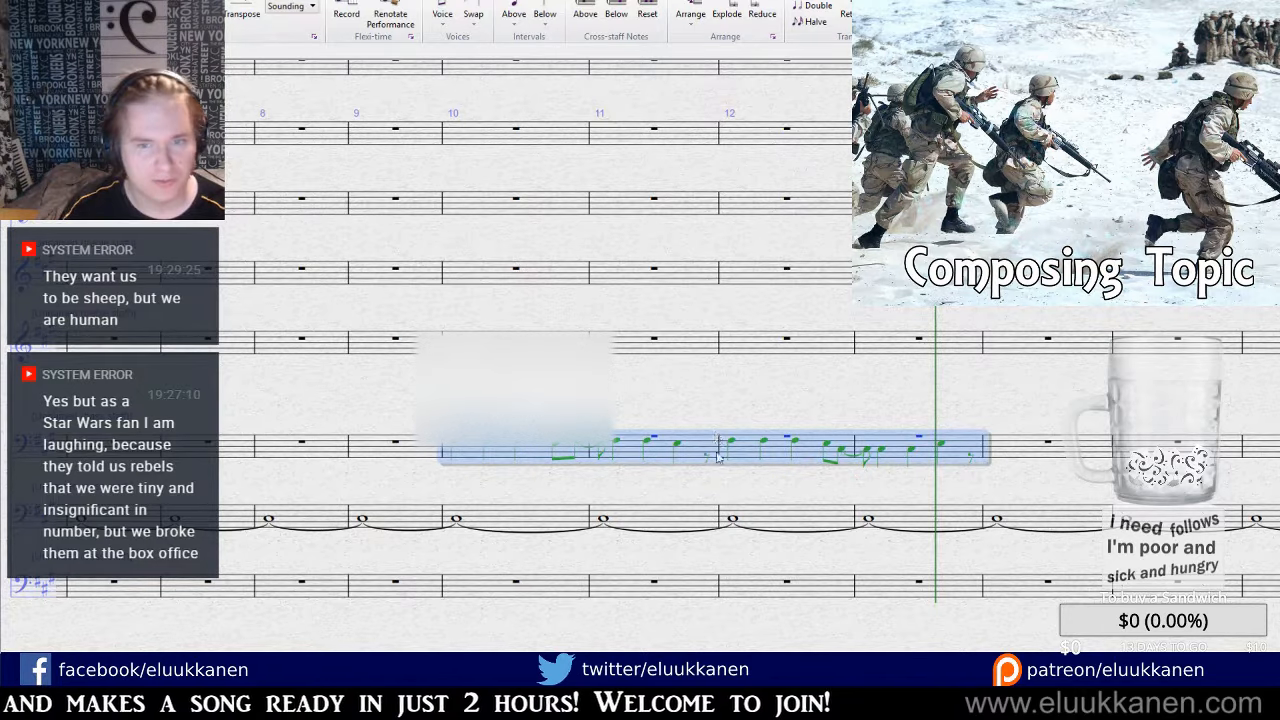
pyautogui.moveTo(660, 500); pyautogui.dragTo(623, 391)
pyautogui.press('Escape')
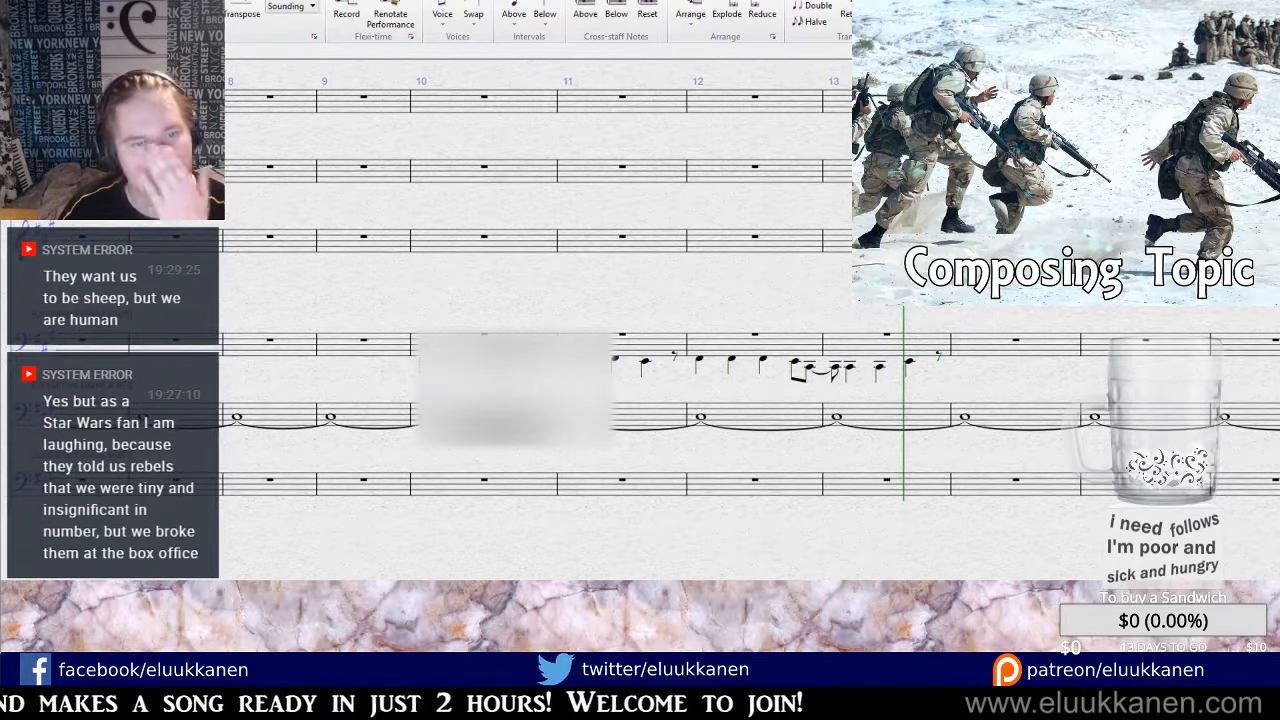
# Copy bars 10 to 13 of this bass-clef staff and paste them at bars 14, 18 and 22 of the same staff.
pyautogui.click(520, 346)
pyautogui.keyDown('shift'); pyautogui.click(885, 351); pyautogui.keyUp('shift')
pyautogui.hotkey('ctrl', 'c')
pyautogui.click(977, 352)
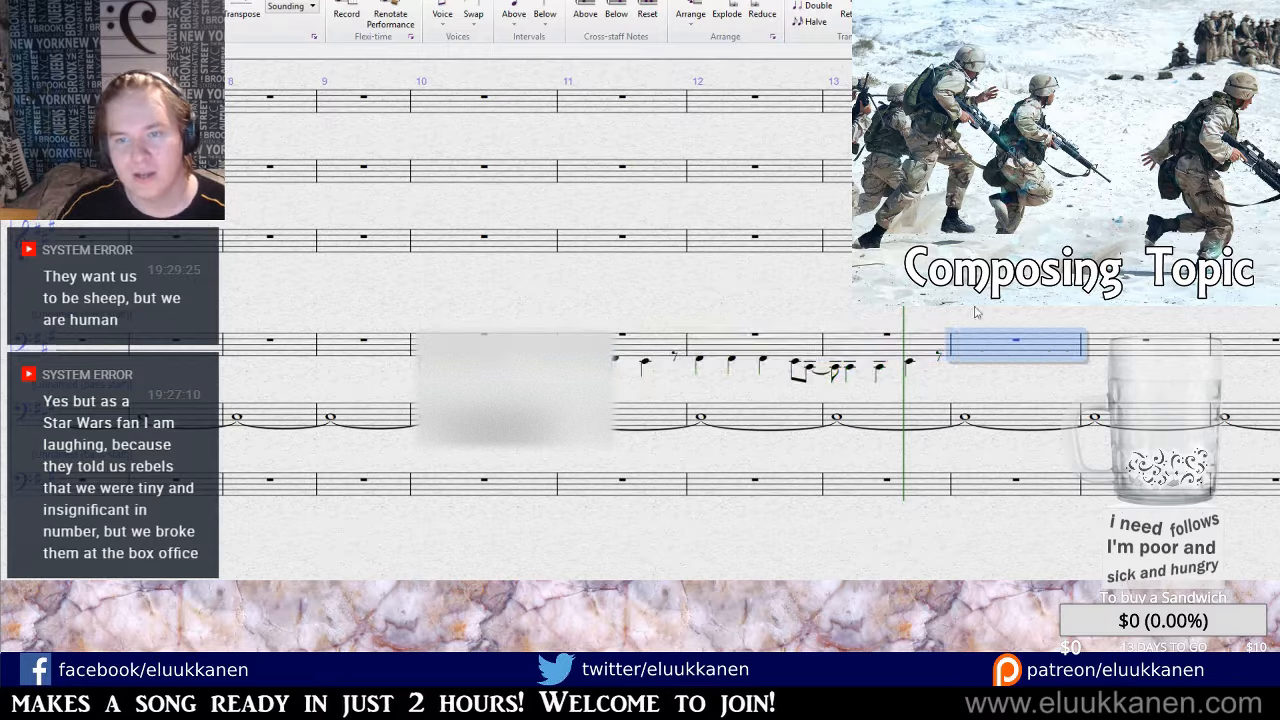
pyautogui.hotkey('ctrl', 'v')
pyautogui.moveTo(1085, 317); pyautogui.dragTo(386, 466)
pyautogui.moveTo(714, 474); pyautogui.dragTo(780, 470)
pyautogui.click(812, 514)
pyautogui.hotkey('ctrl', 'v')
pyautogui.click(1216, 508)
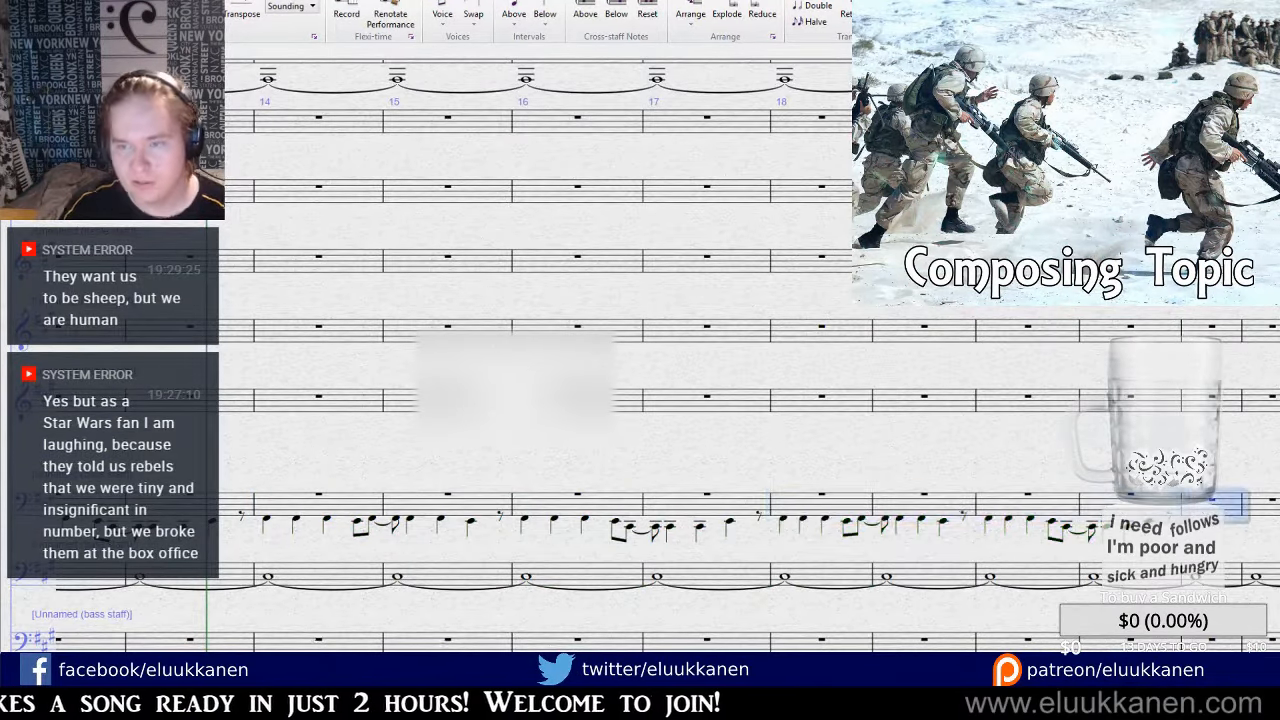
pyautogui.hotkey('ctrl', 'v')
pyautogui.moveTo(1190, 471); pyautogui.dragTo(740, 431)
# Move the playback line back to the start of bar 10.
pyautogui.press('space')
pyautogui.press('space')
pyautogui.moveTo(660, 406); pyautogui.dragTo(855, 553)
pyautogui.moveTo(623, 258); pyautogui.dragTo(674, 506)
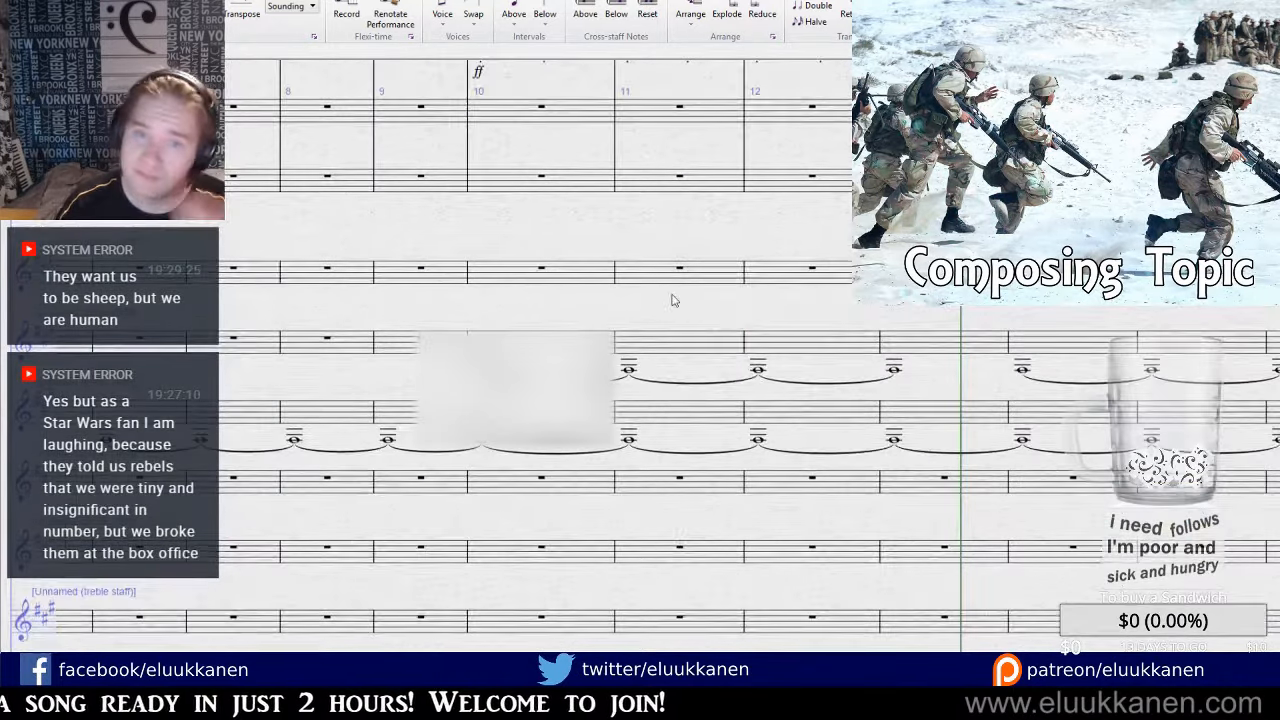
pyautogui.moveTo(674, 297); pyautogui.dragTo(688, 521)
pyautogui.moveTo(718, 268); pyautogui.dragTo(702, 386)
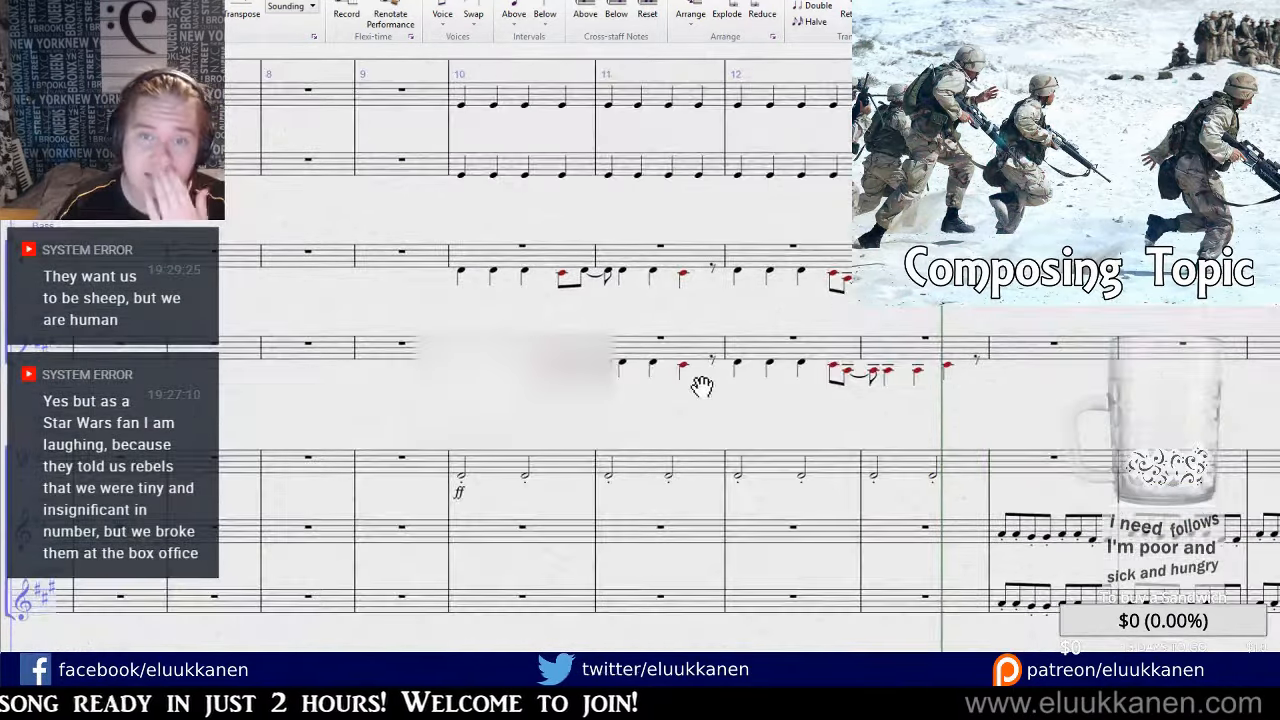
pyautogui.press('[')
pyautogui.press('[')
pyautogui.press('[')
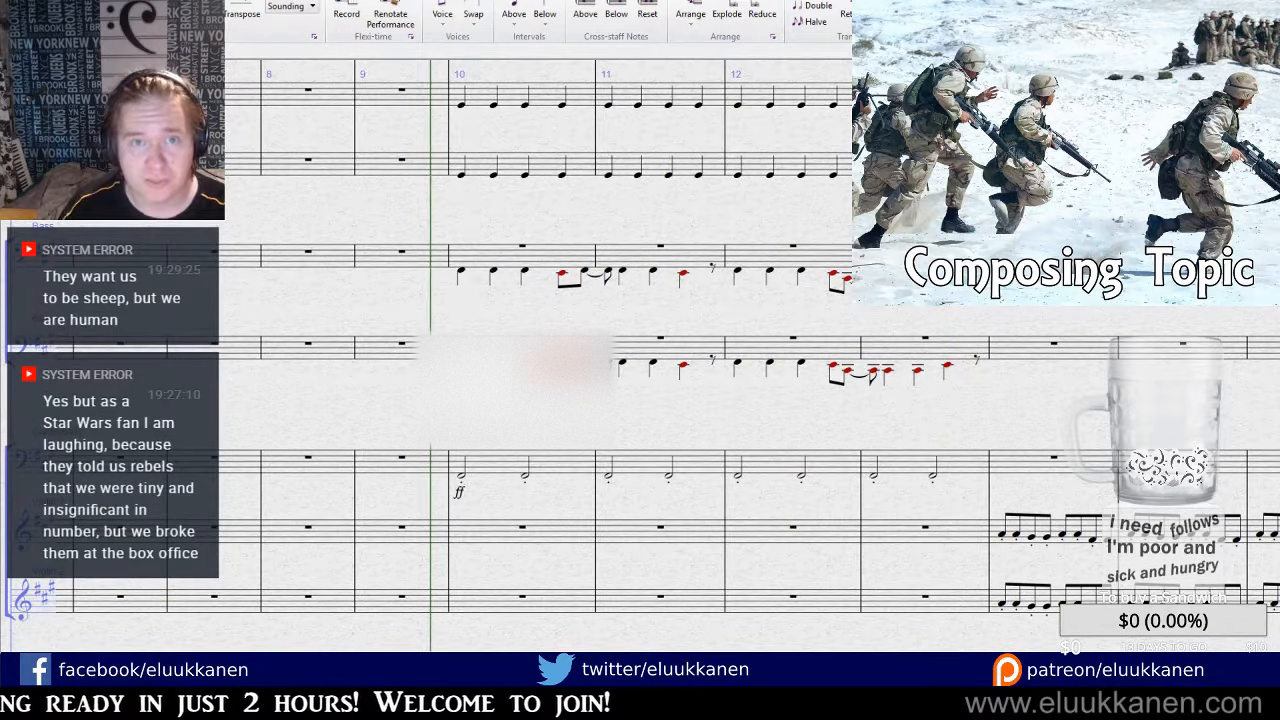
# Repeat bars 10 to 13 of the three percussion staves three times, filling bars 14 to 25.
pyautogui.moveTo(788, 214); pyautogui.dragTo(649, 317)
pyautogui.click(781, 316)
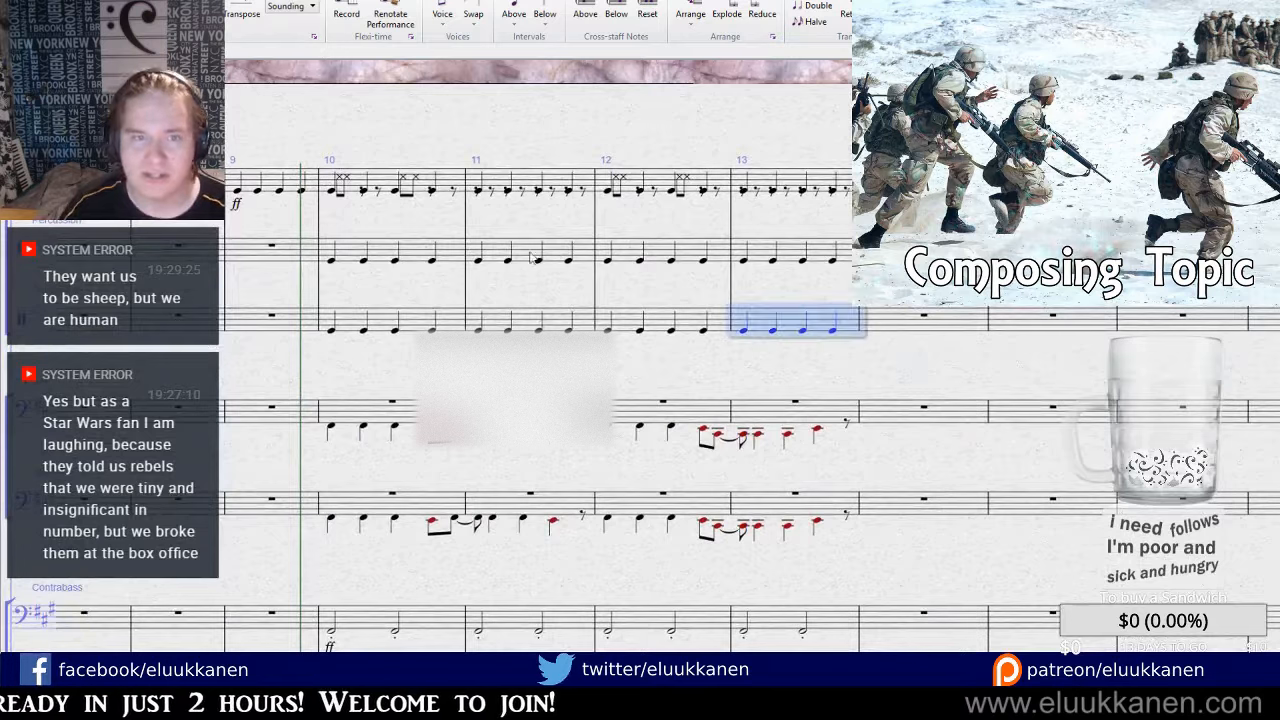
pyautogui.keyDown('shift'); pyautogui.click(398, 200); pyautogui.keyUp('shift')
pyautogui.press('r')
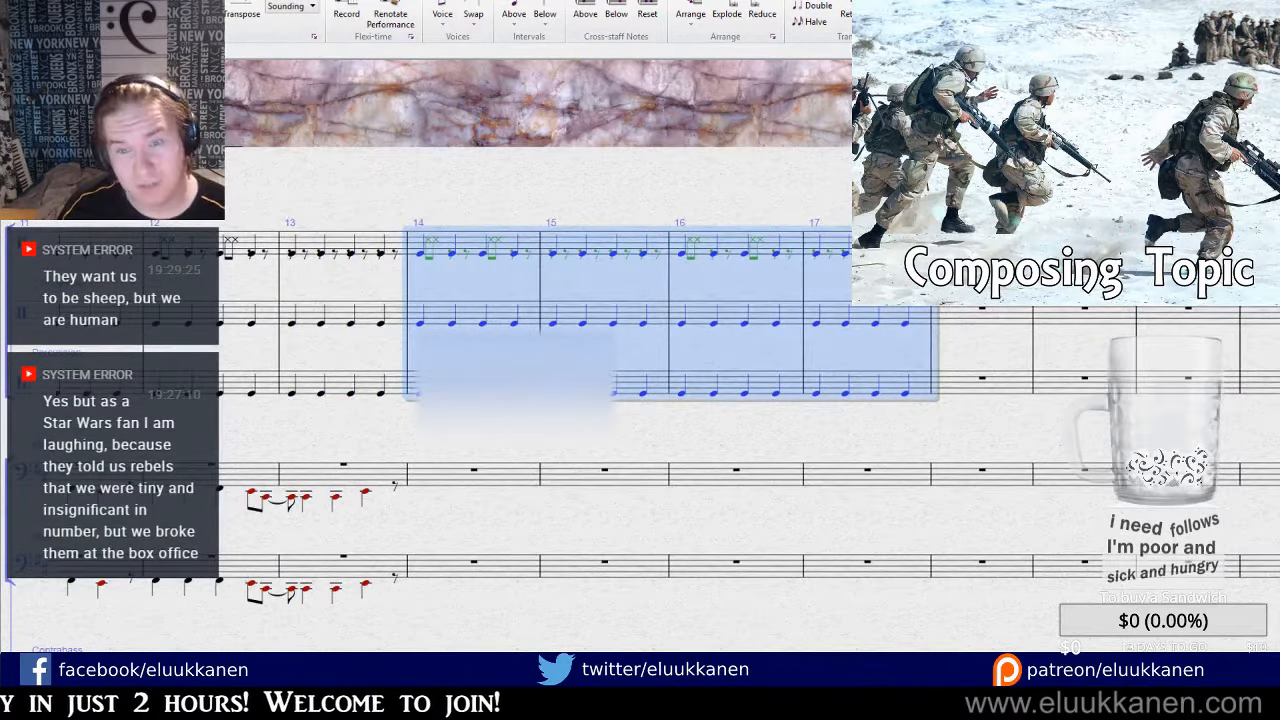
pyautogui.press('r')
pyautogui.press('r')
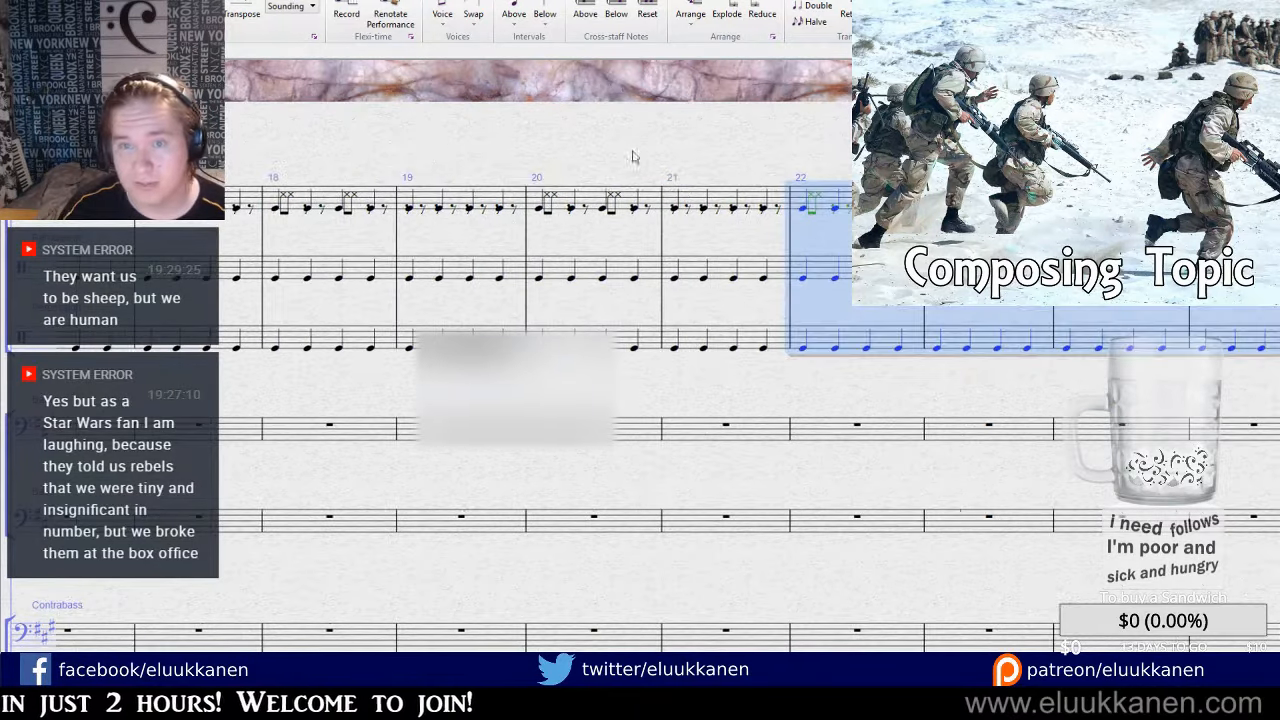
# Copy bars 10 to 13 of the two bass lines below the percussion to bars 14, 18 and 22.
pyautogui.moveTo(413, 146); pyautogui.dragTo(1274, 126)
pyautogui.moveTo(420, 150); pyautogui.dragTo(762, 155)
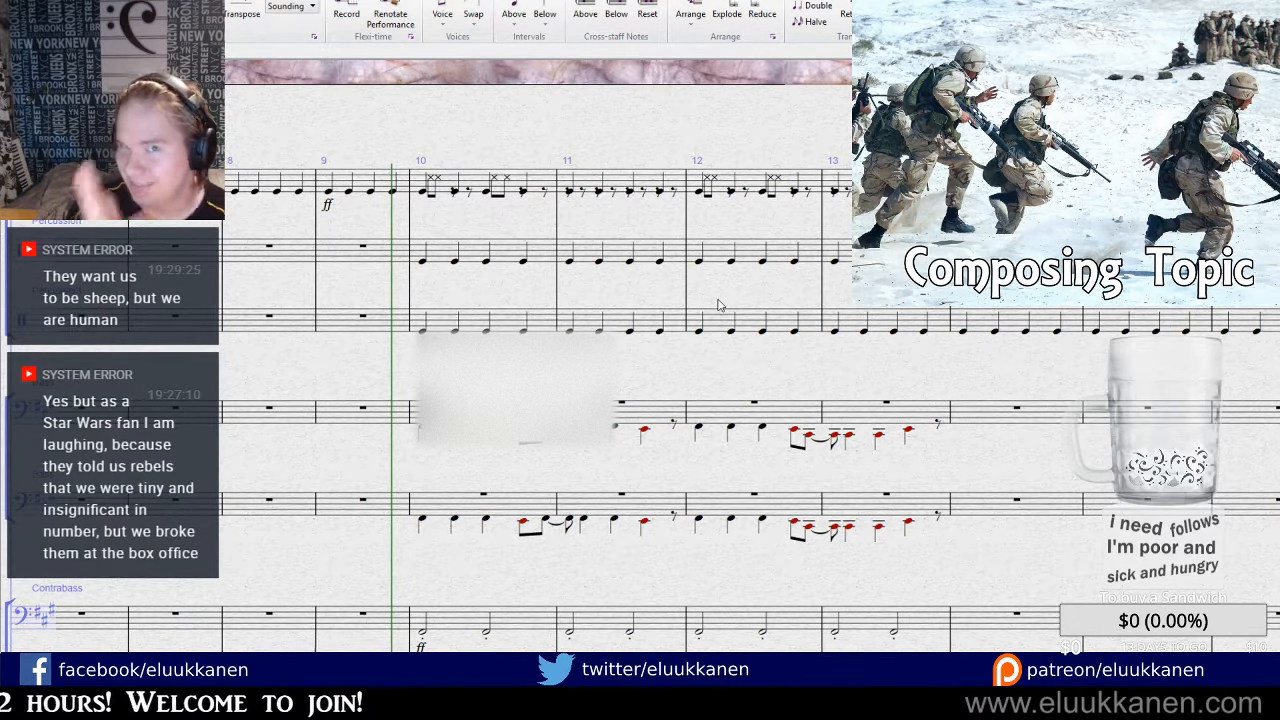
pyautogui.moveTo(912, 578); pyautogui.dragTo(700, 301)
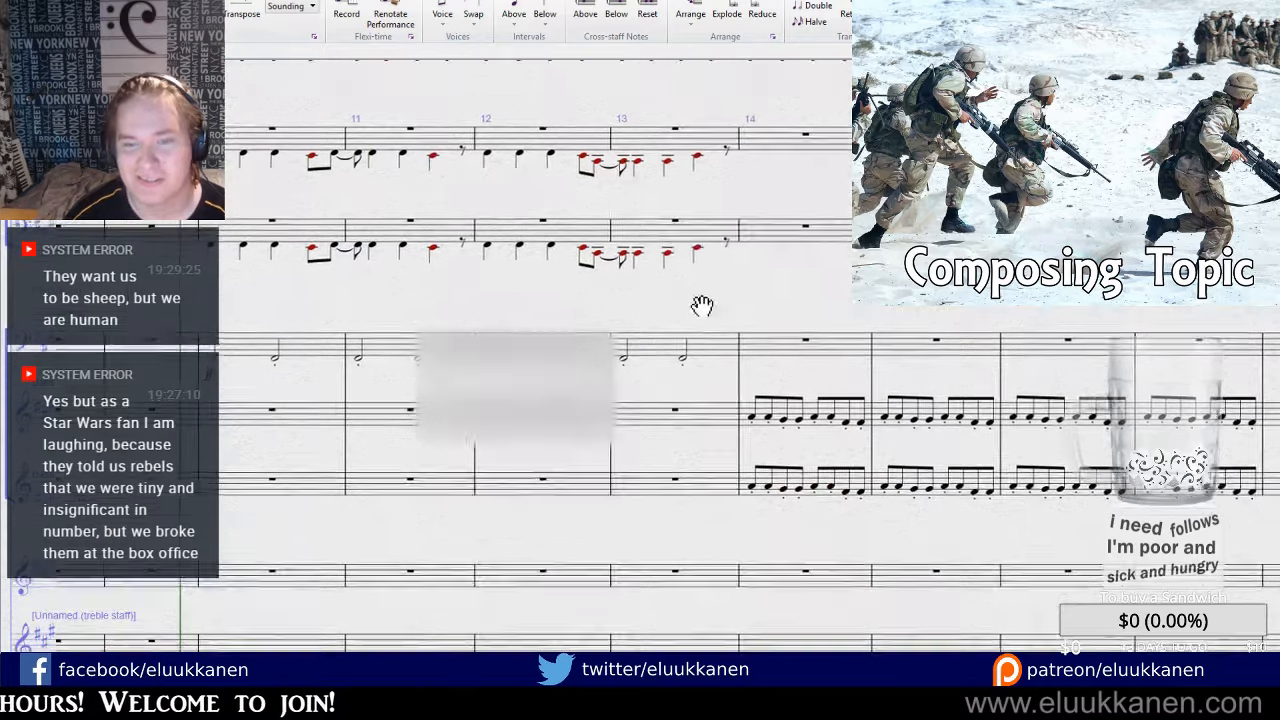
pyautogui.click(661, 224)
pyautogui.keyDown('shift'); pyautogui.click(315, 138); pyautogui.keyUp('shift')
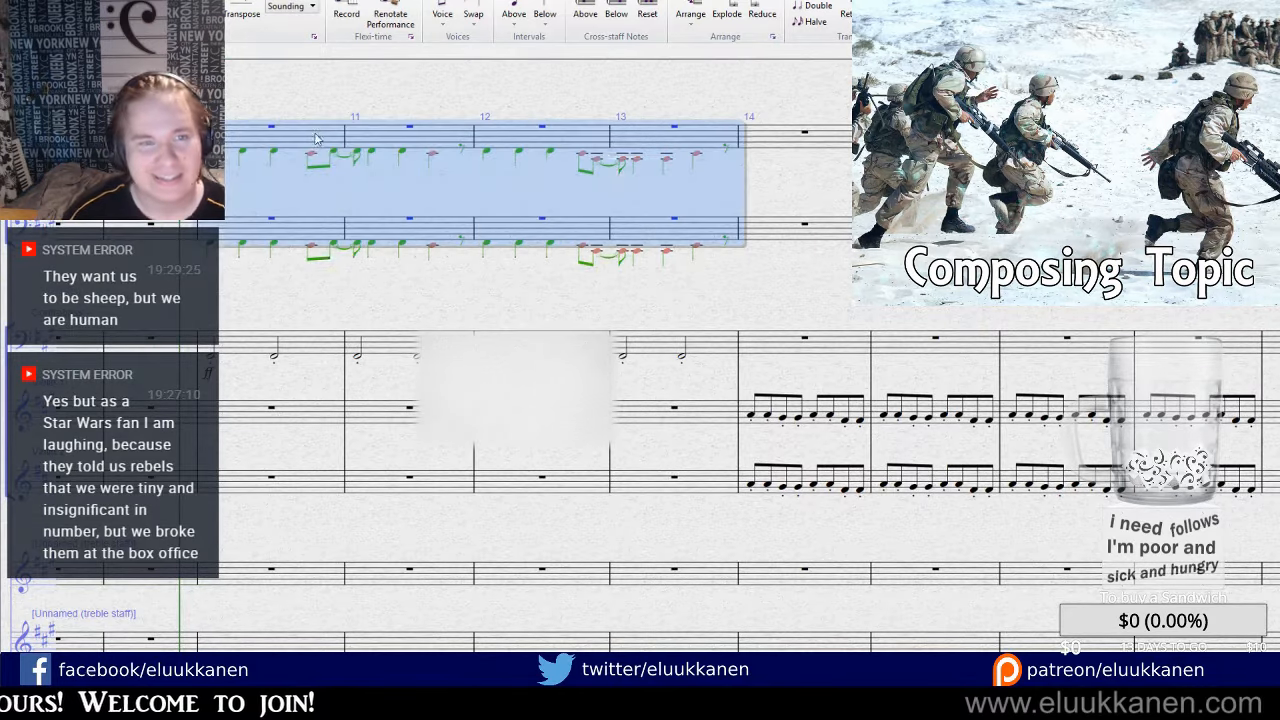
pyautogui.keyDown('alt'); pyautogui.click(793, 157); pyautogui.keyUp('alt')
pyautogui.moveTo(945, 232); pyautogui.dragTo(402, 224)
pyautogui.keyDown('alt'); pyautogui.click(791, 168); pyautogui.keyUp('alt')
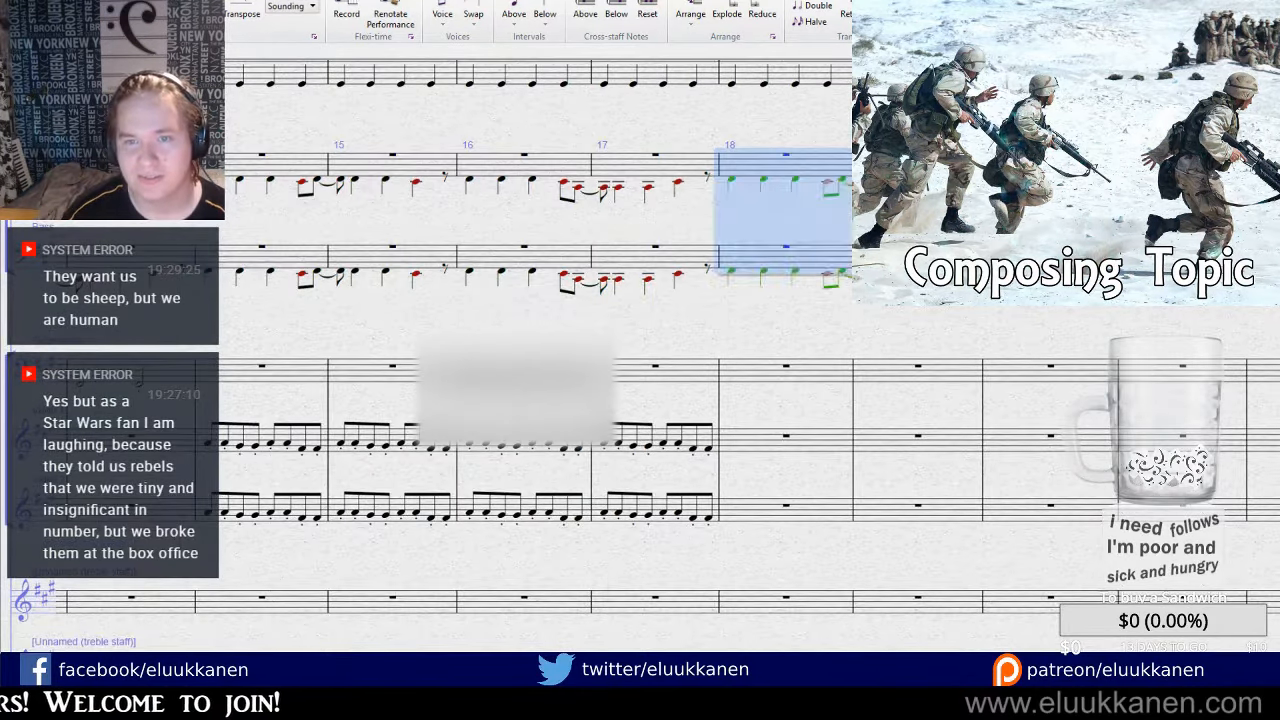
pyautogui.moveTo(1078, 217); pyautogui.dragTo(806, 217)
pyautogui.keyDown('alt'); pyautogui.click(1040, 167); pyautogui.keyUp('alt')
# Copy bars 14 to 17 of the lower bass line and paste them at bar 14 of the Contrabass staff.
pyautogui.moveTo(1040, 217); pyautogui.dragTo(1079, 137)
pyautogui.moveTo(406, 217); pyautogui.dragTo(962, 218)
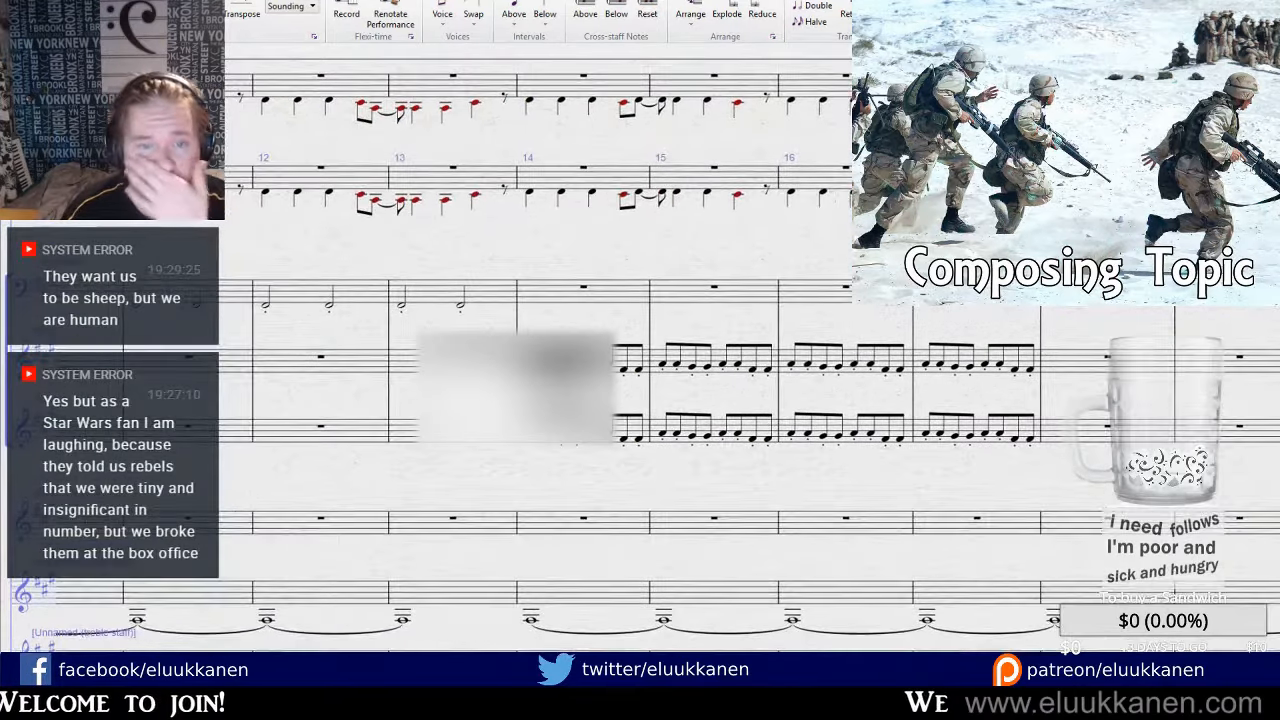
pyautogui.moveTo(563, 252); pyautogui.dragTo(561, 270)
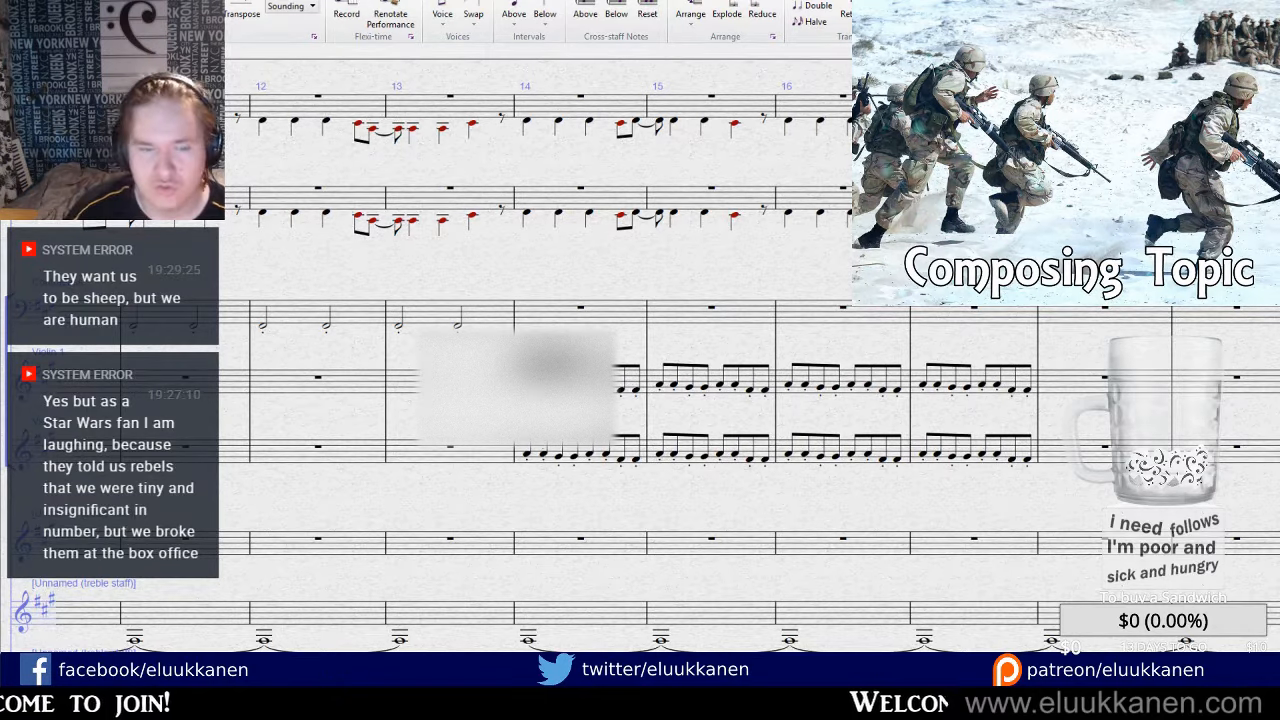
pyautogui.moveTo(511, 354); pyautogui.dragTo(721, 413)
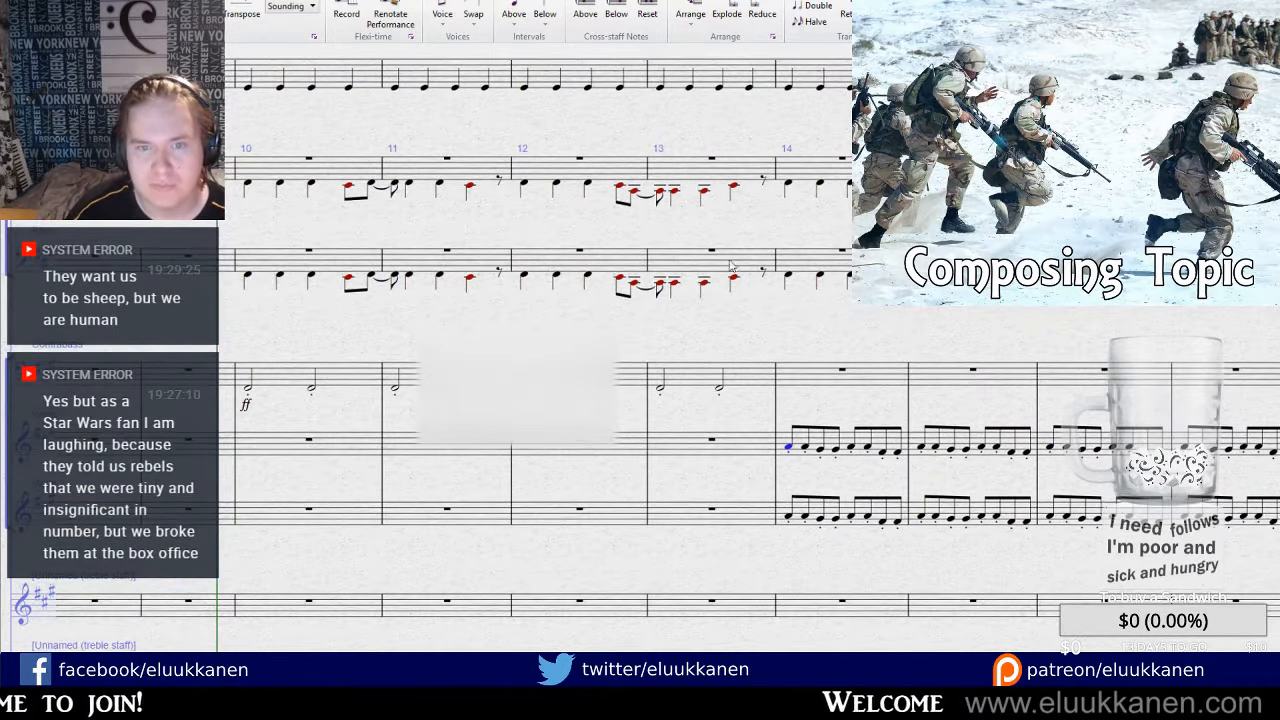
pyautogui.moveTo(731, 265); pyautogui.dragTo(503, 311)
pyautogui.click(492, 294)
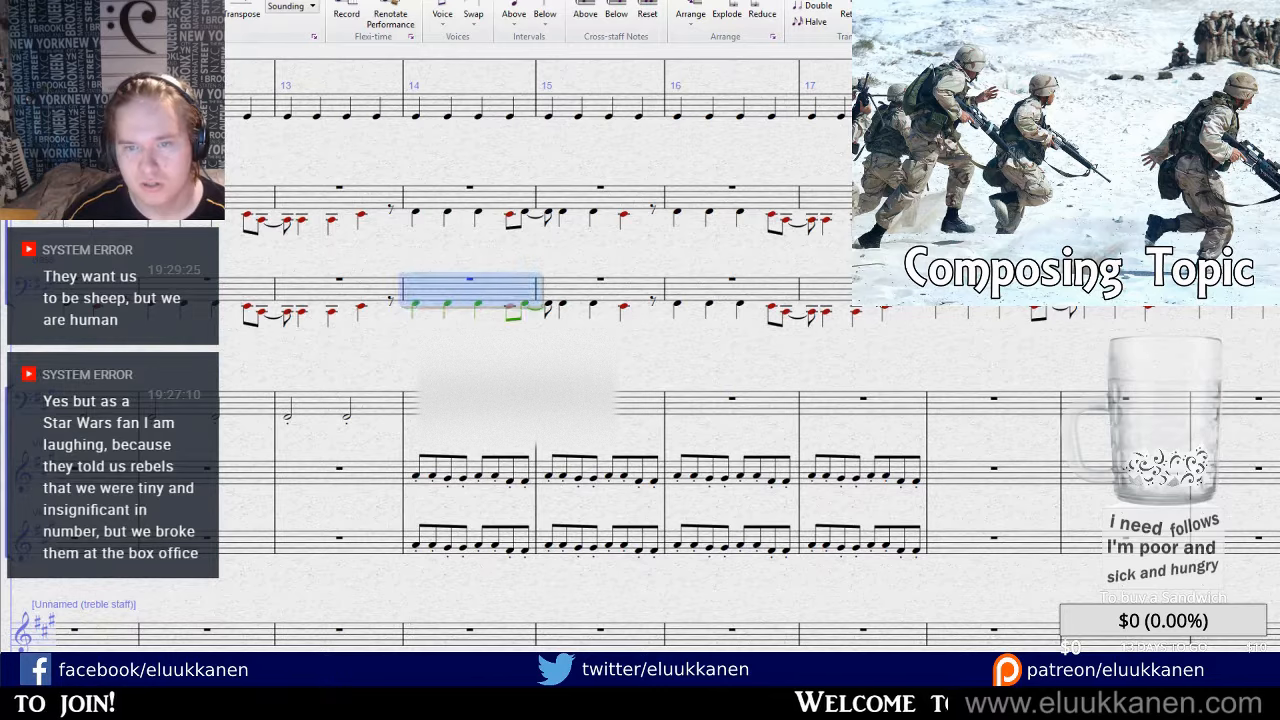
pyautogui.keyDown('shift'); pyautogui.click(825, 292); pyautogui.keyUp('shift')
pyautogui.hotkey('ctrl', 'c')
pyautogui.click(415, 403)
pyautogui.hotkey('ctrl', 'v')
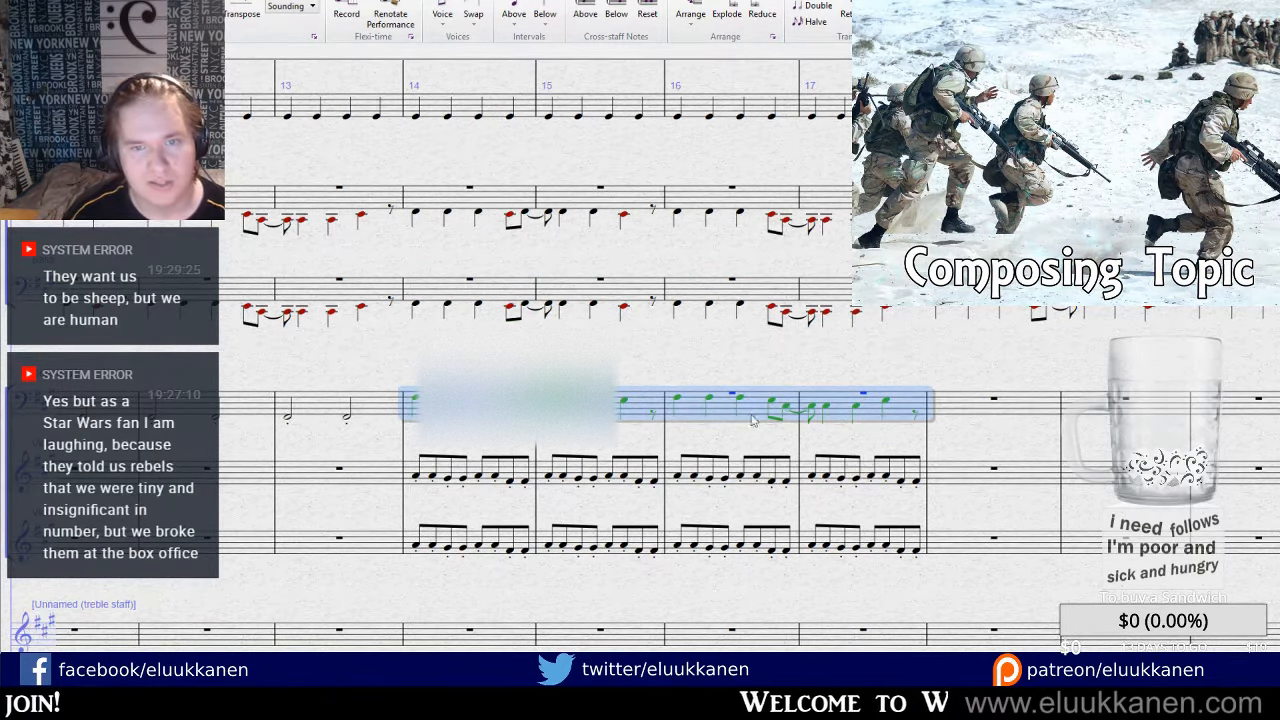
# Transpose the passage in bars 14 to 17 of the Contrabass staff down one octave.
pyautogui.hotkey('ctrl', 'Down')
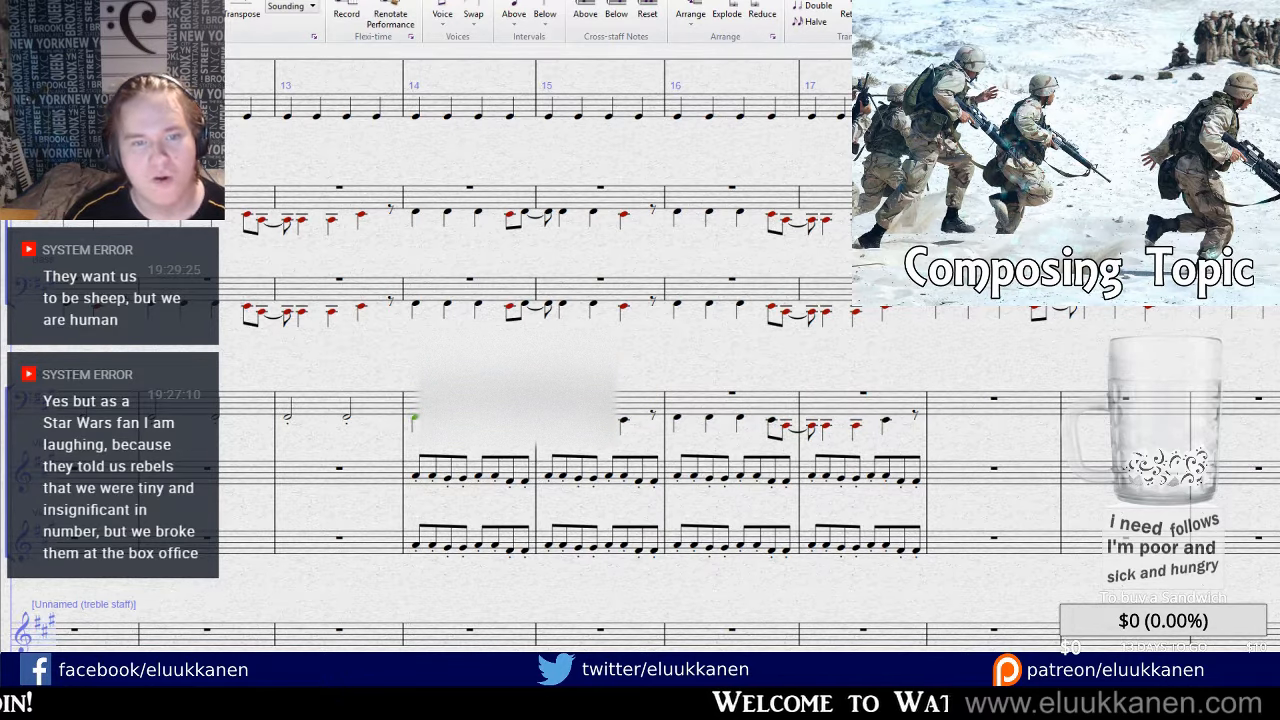
pyautogui.press('Escape')
pyautogui.keyDown('shift'); pyautogui.click(825, 416); pyautogui.keyUp('shift')
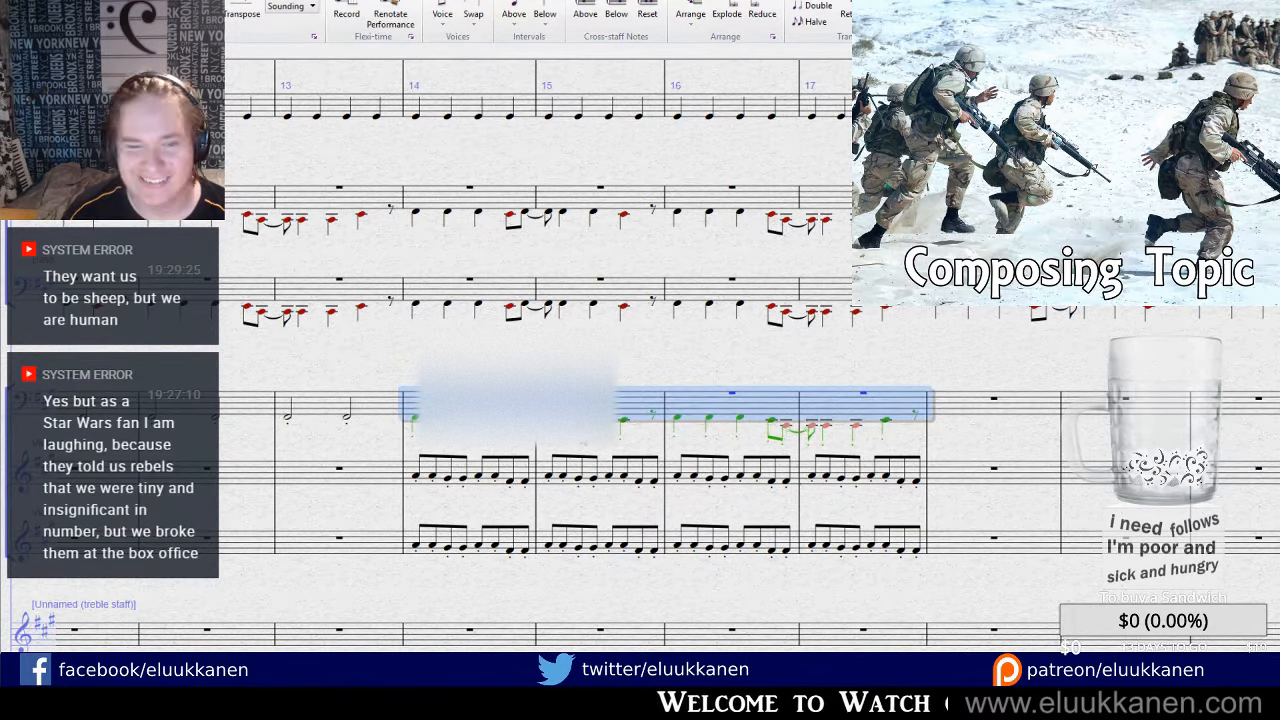
pyautogui.moveTo(592, 430); pyautogui.dragTo(717, 281)
pyautogui.press('Escape')
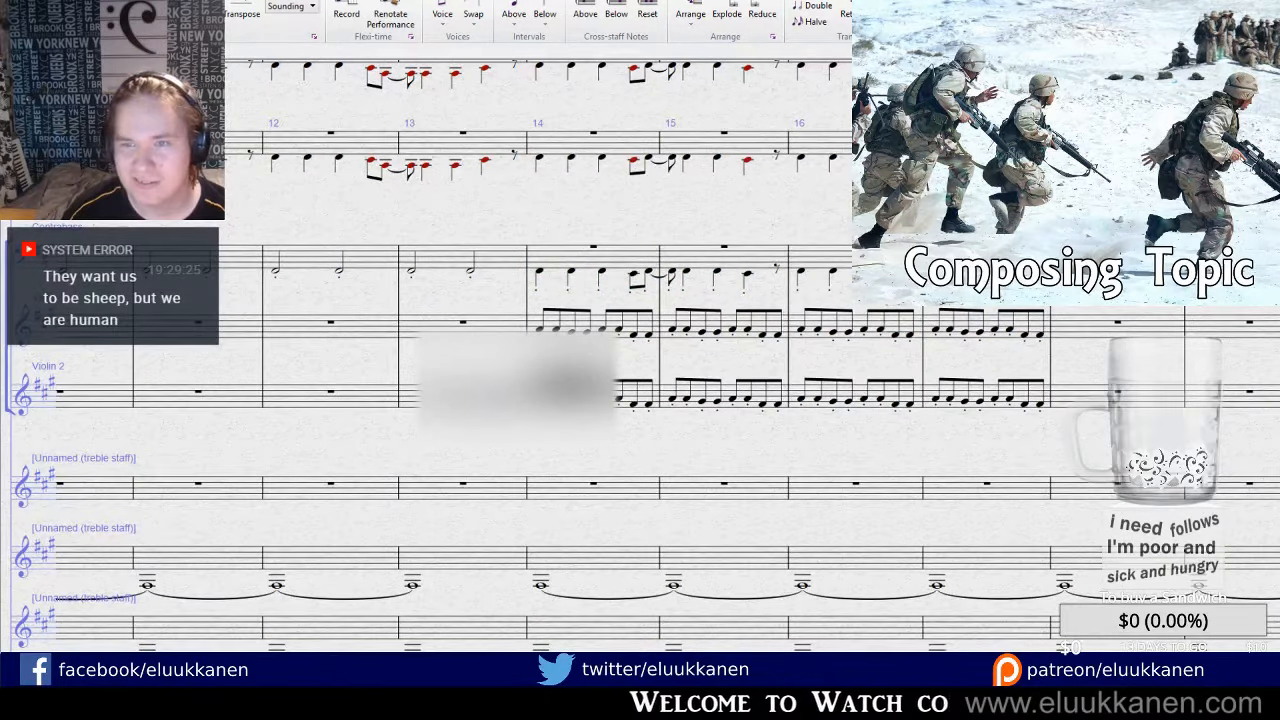
# Position the playback line at the start of bar 8.
pyautogui.moveTo(263, 228); pyautogui.dragTo(783, 327)
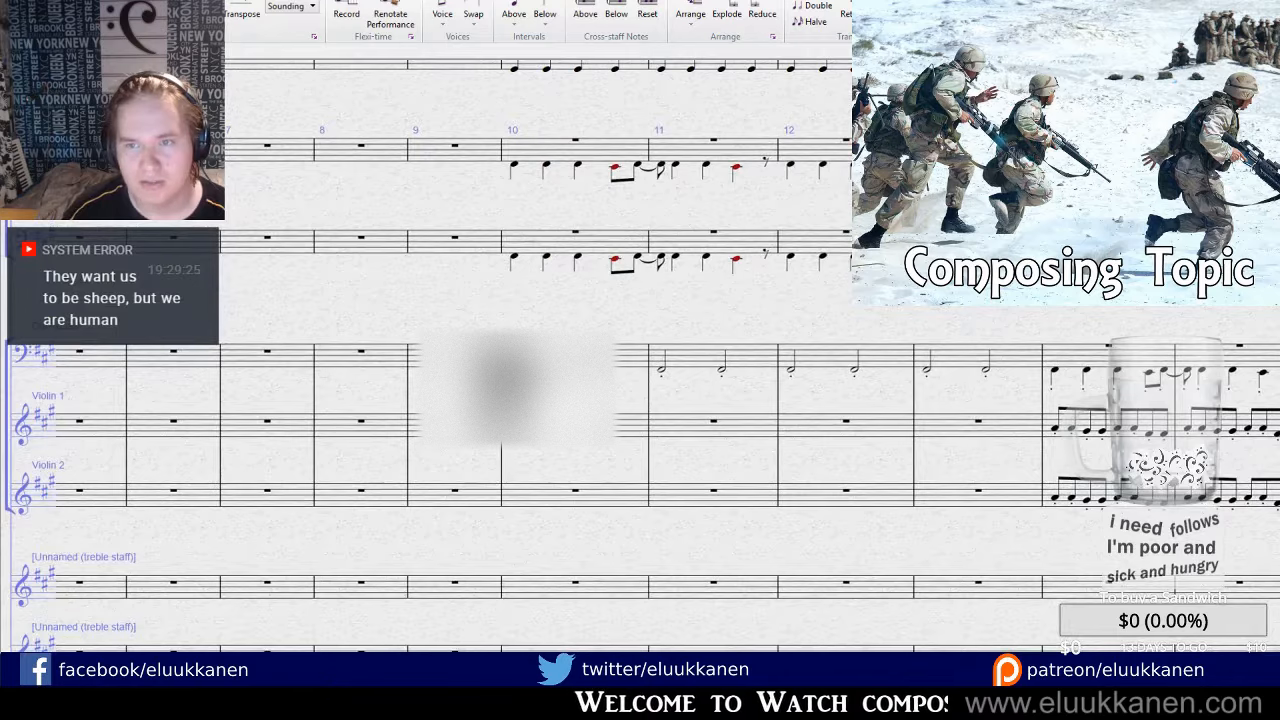
pyautogui.press(']')
pyautogui.press(']')
pyautogui.press('[')
pyautogui.press('[')
pyautogui.press(']')
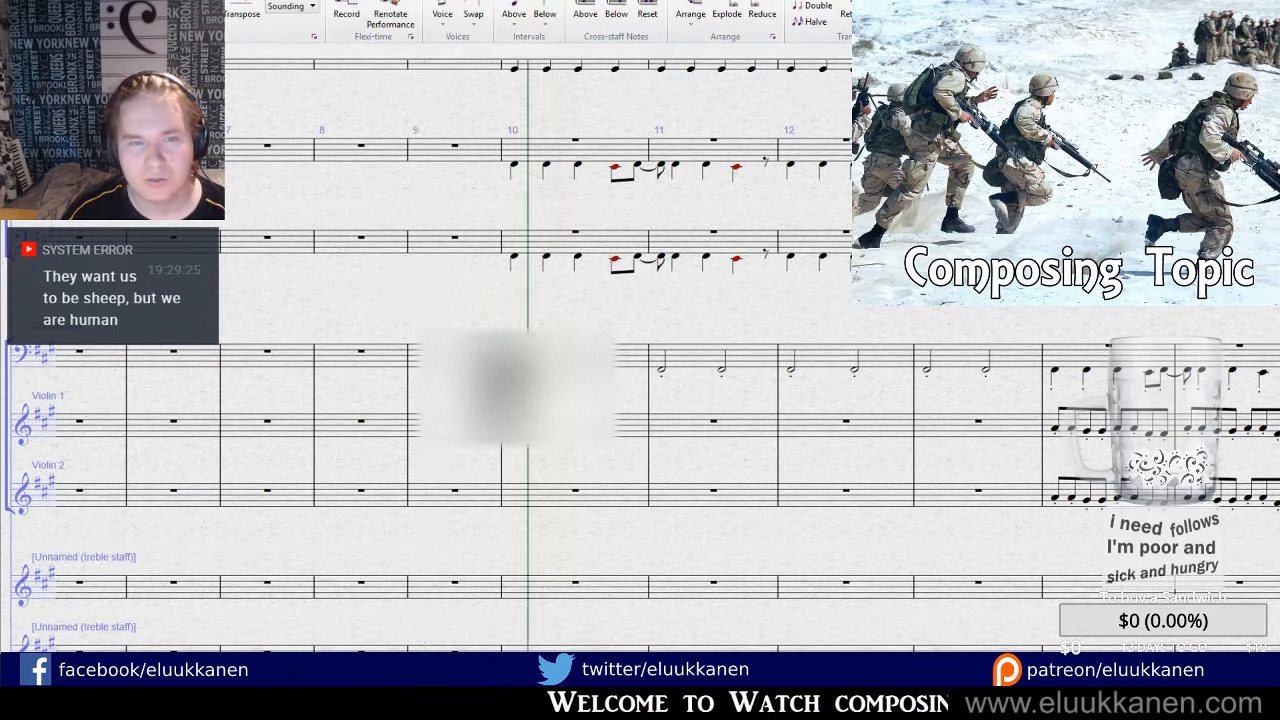
pyautogui.press('[')
pyautogui.press('[')
pyautogui.press('[')
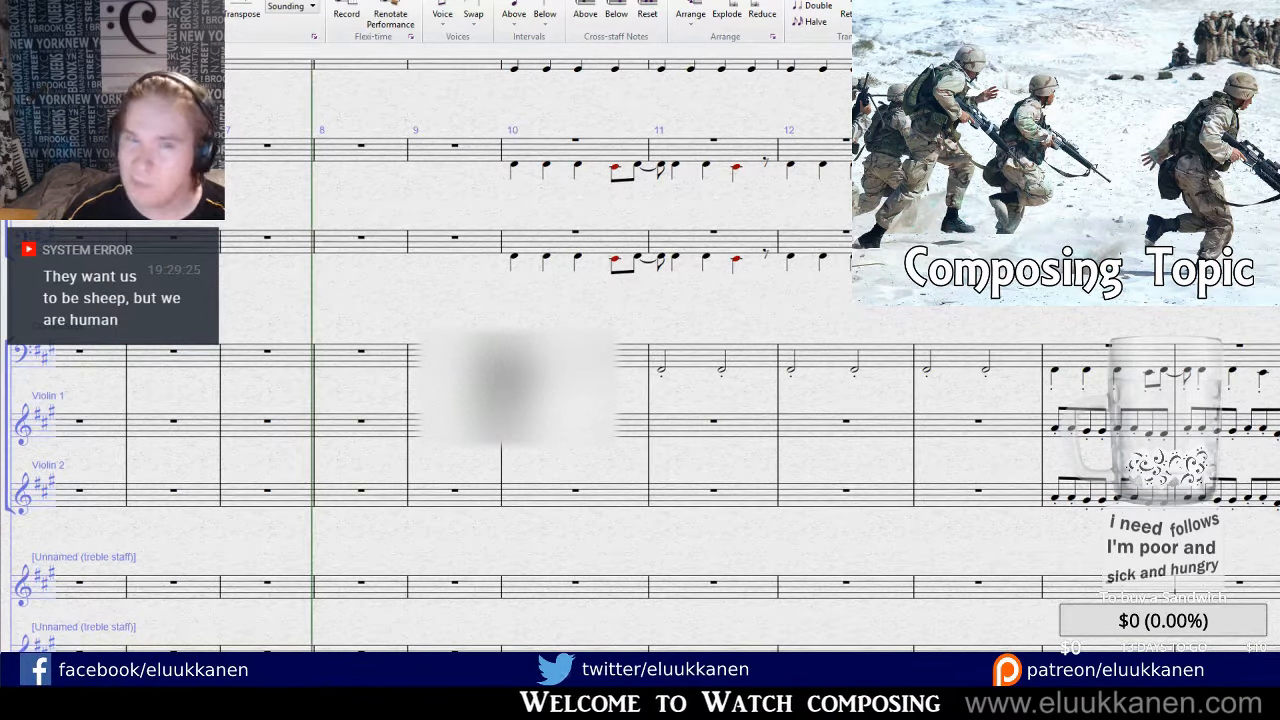
# Position the playback line at the start of bar 8 and play the score from there.
pyautogui.press(']')
pyautogui.press('[')
pyautogui.press(']')
pyautogui.press('[')
pyautogui.press('[')
pyautogui.press(']')
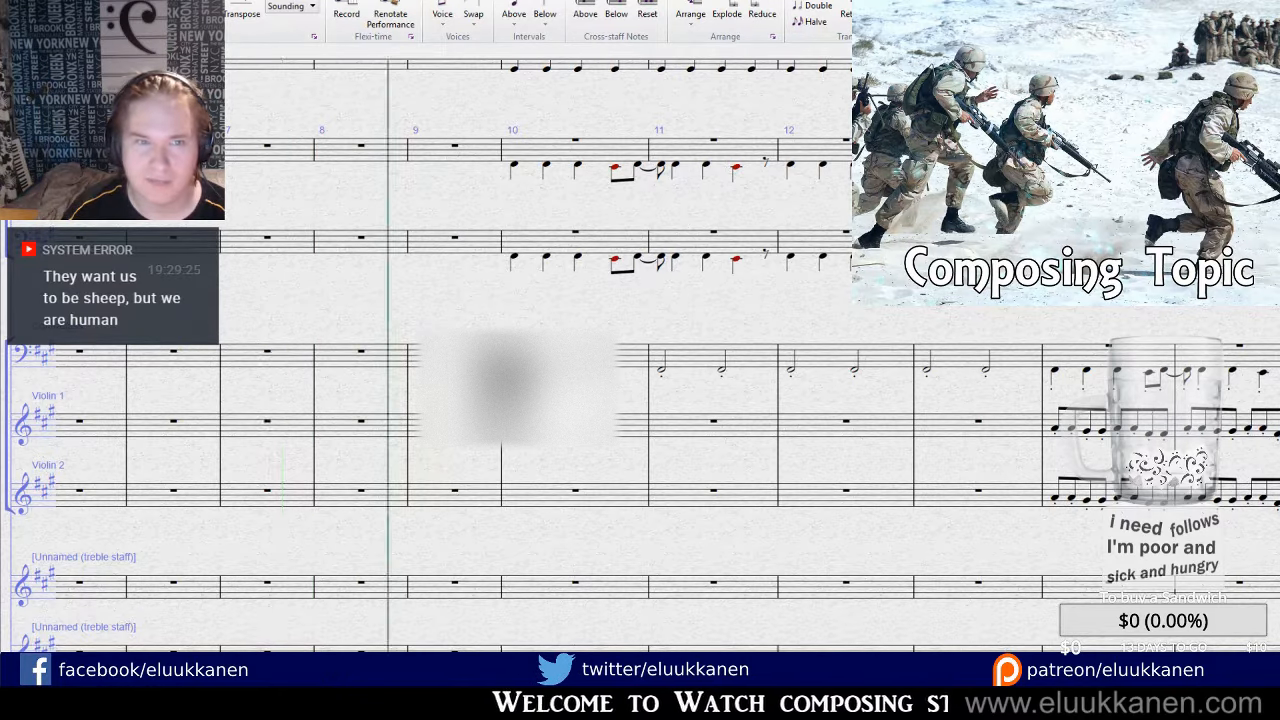
pyautogui.press(']')
pyautogui.press('[')
pyautogui.press('[')
pyautogui.press('[')
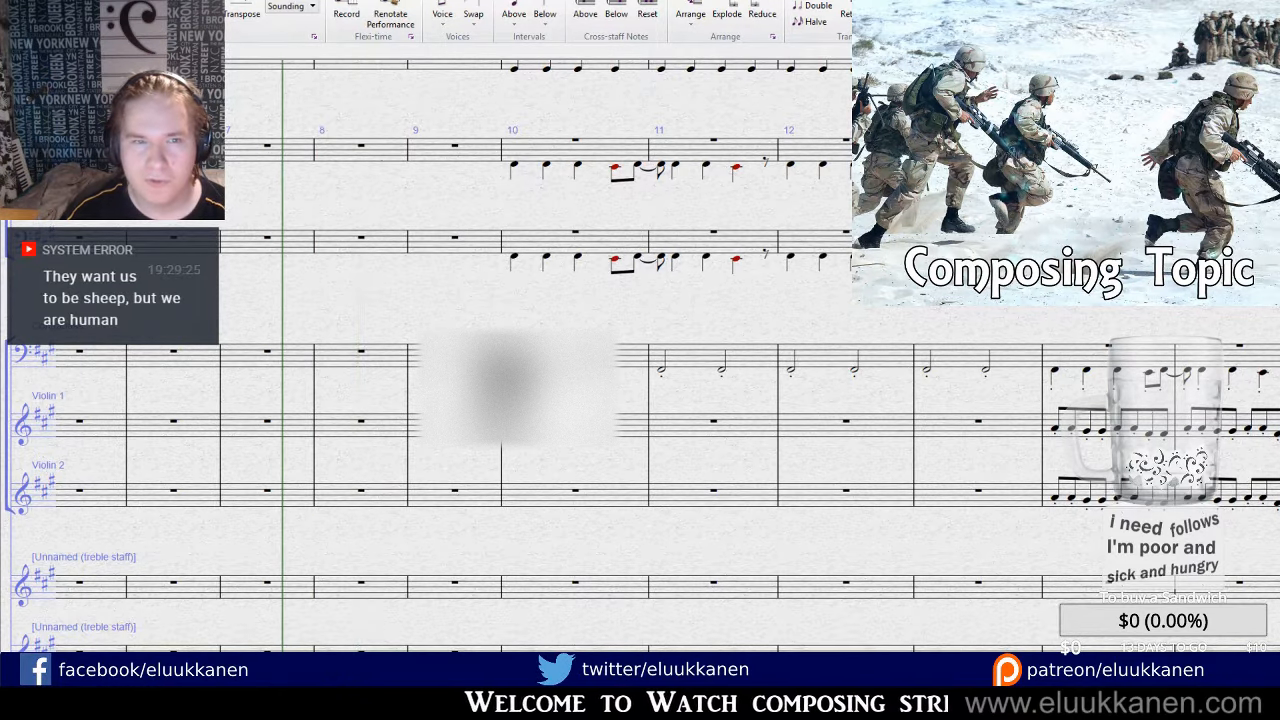
pyautogui.press(']')
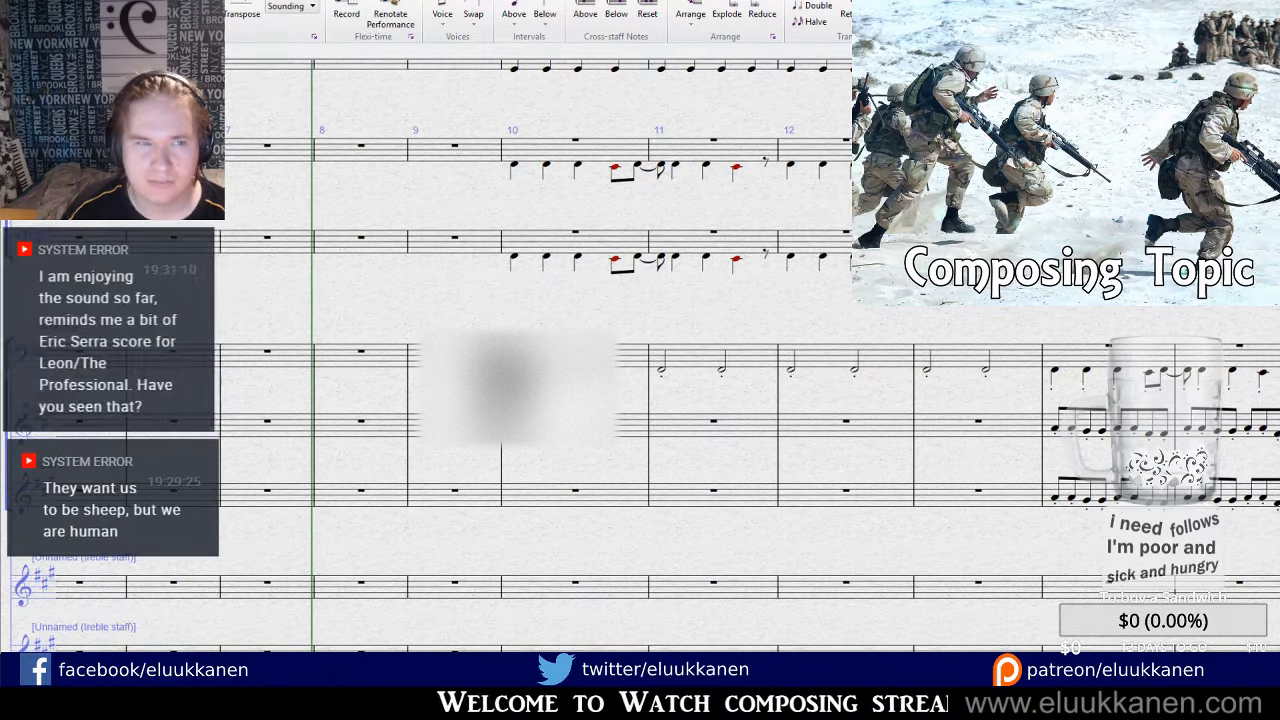
pyautogui.moveTo(469, 306); pyautogui.dragTo(451, 411)
pyautogui.press('space')
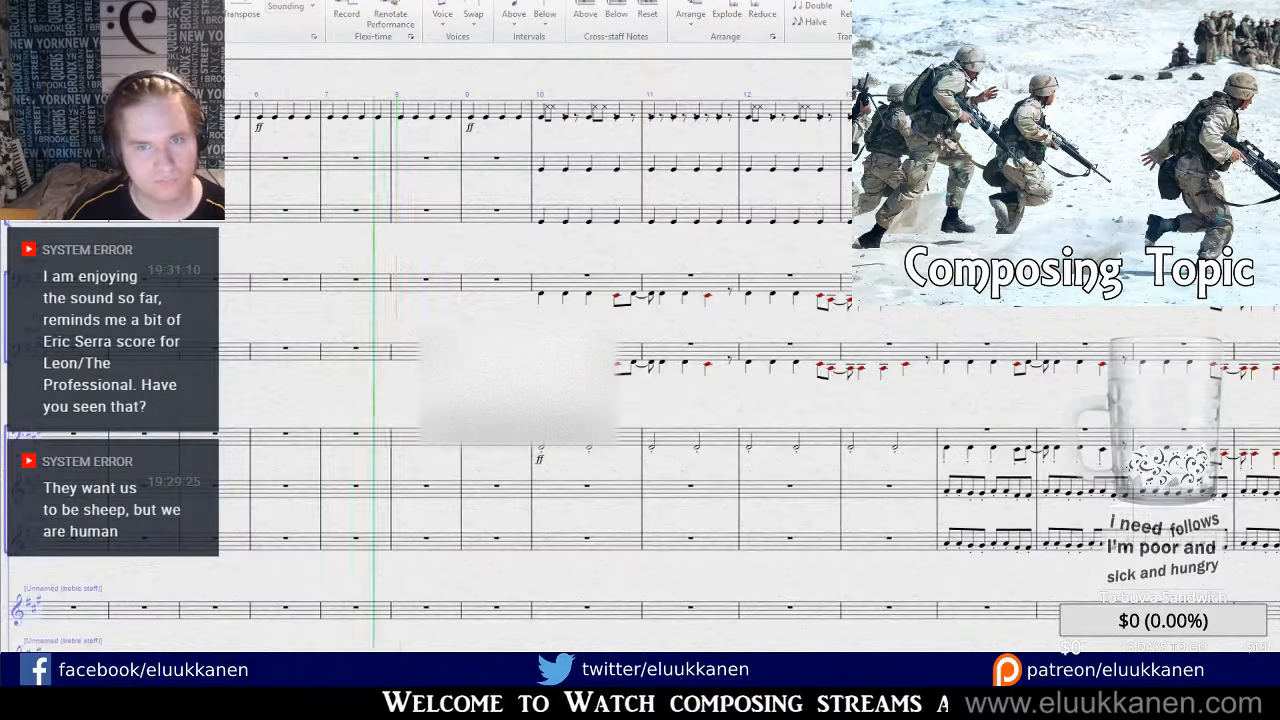
# Continue playback from just before bar 10, then move the playback line back to the end of bar 12.
pyautogui.scroll(1, 451, 411)
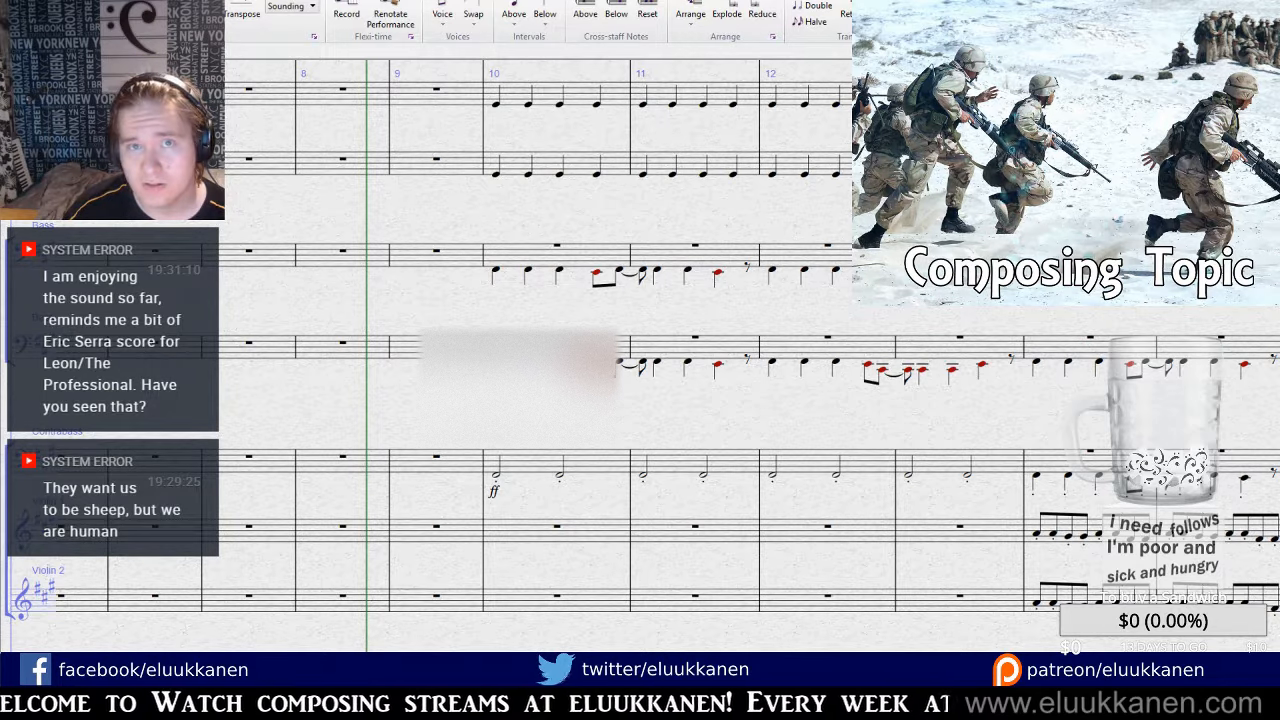
pyautogui.moveTo(497, 406); pyautogui.dragTo(437, 428)
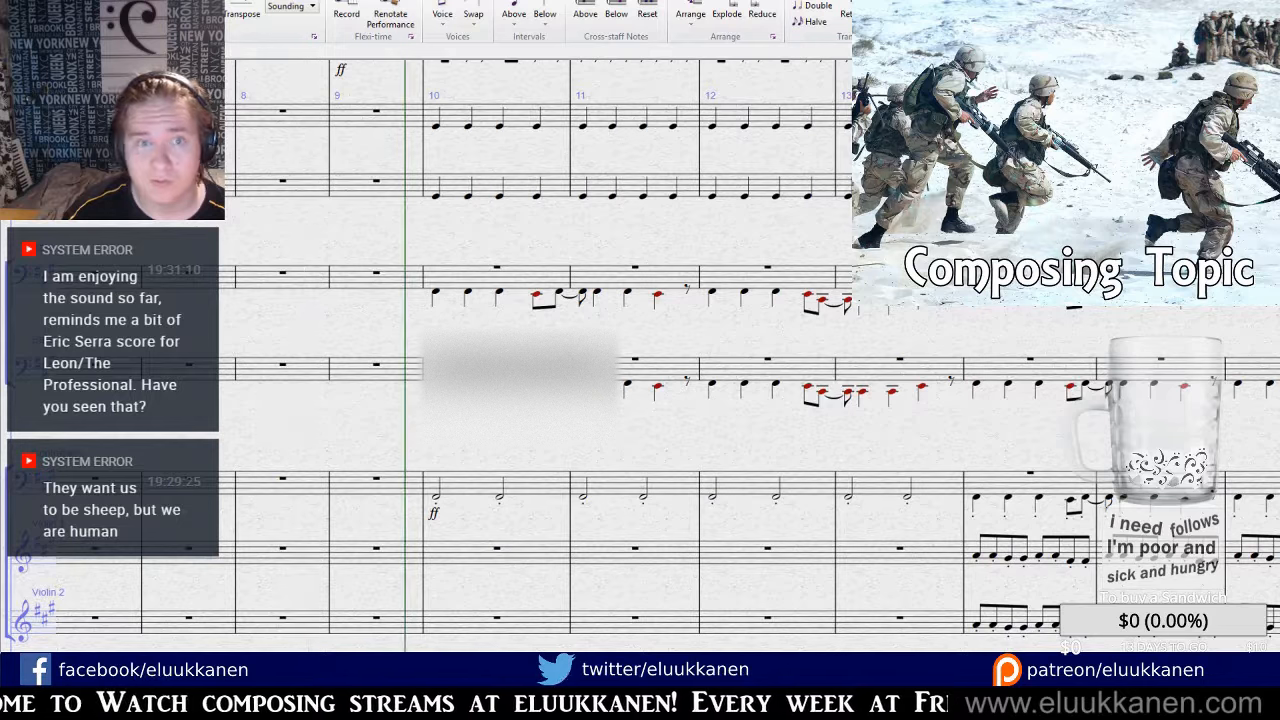
pyautogui.press('space')
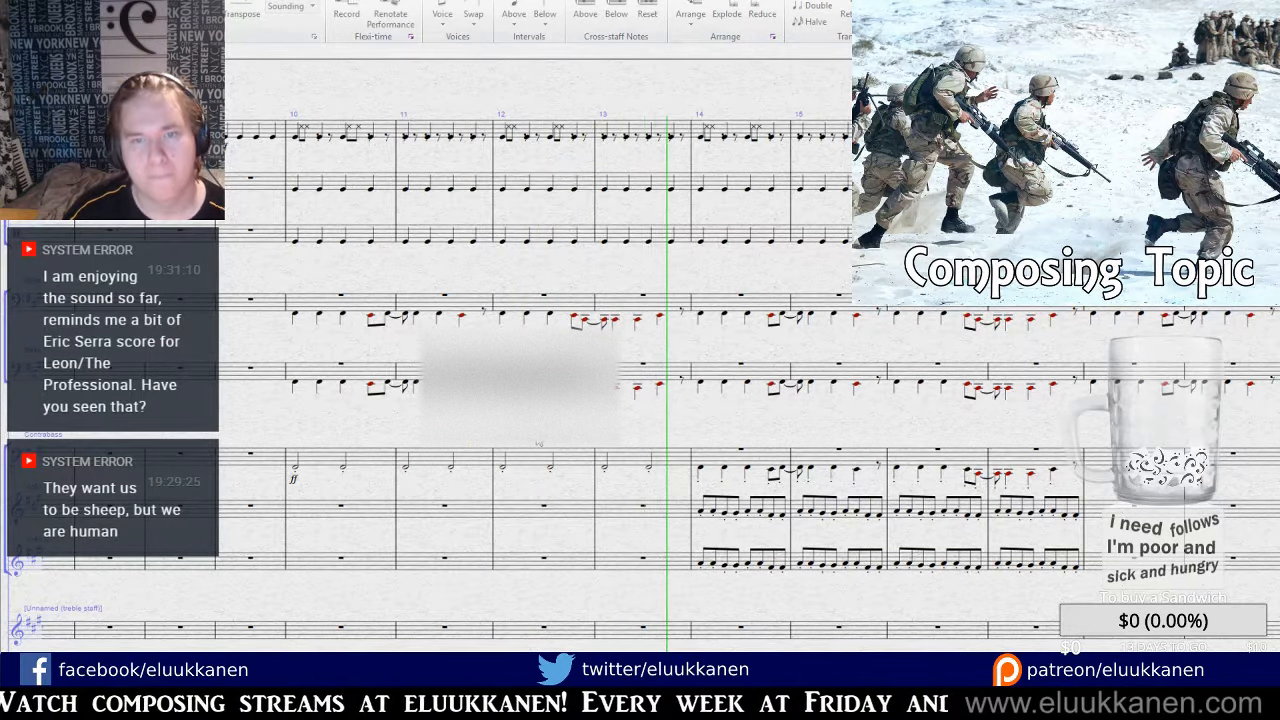
pyautogui.moveTo(664, 410); pyautogui.dragTo(503, 389)
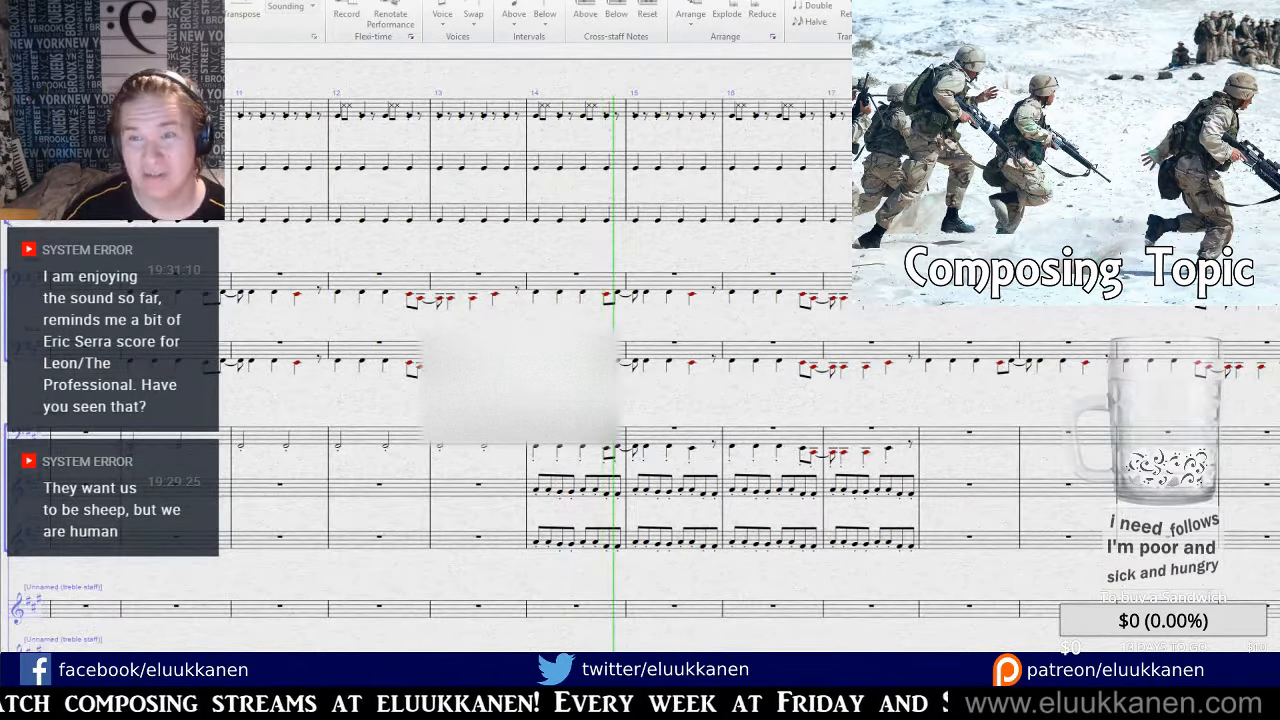
pyautogui.scroll(1, 503, 389)
pyautogui.press('[')
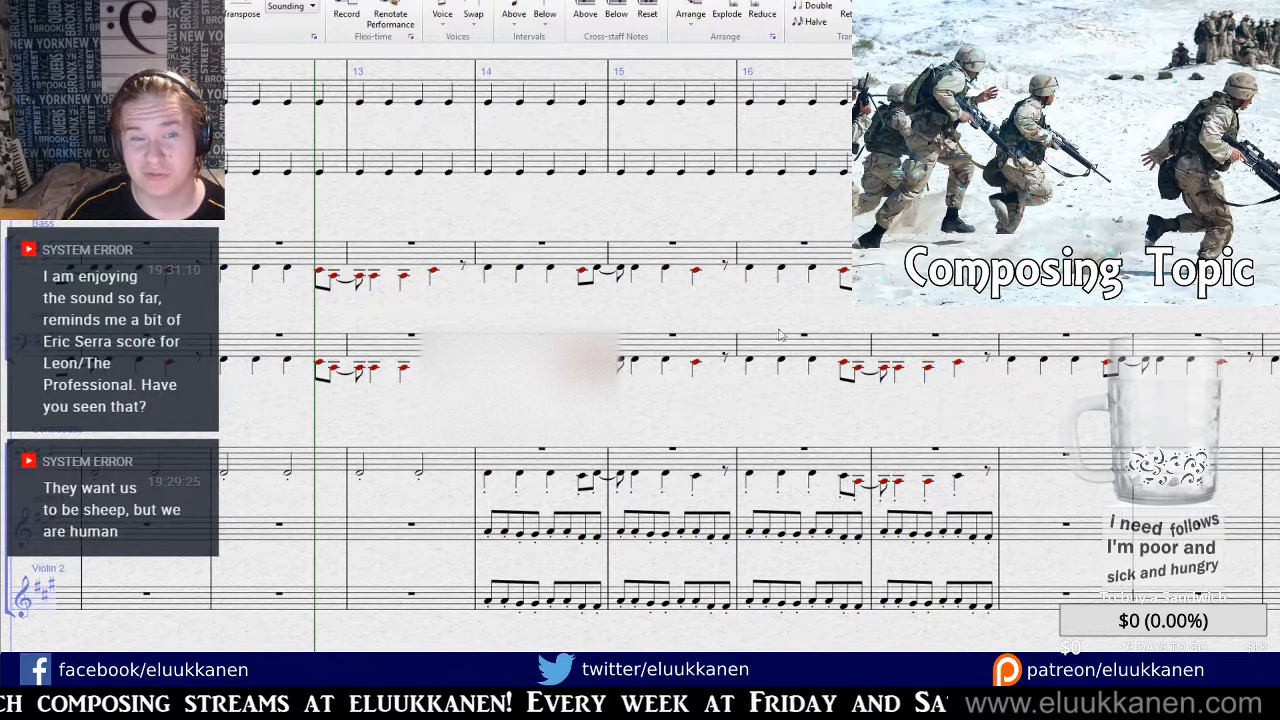
pyautogui.moveTo(448, 229); pyautogui.dragTo(760, 214)
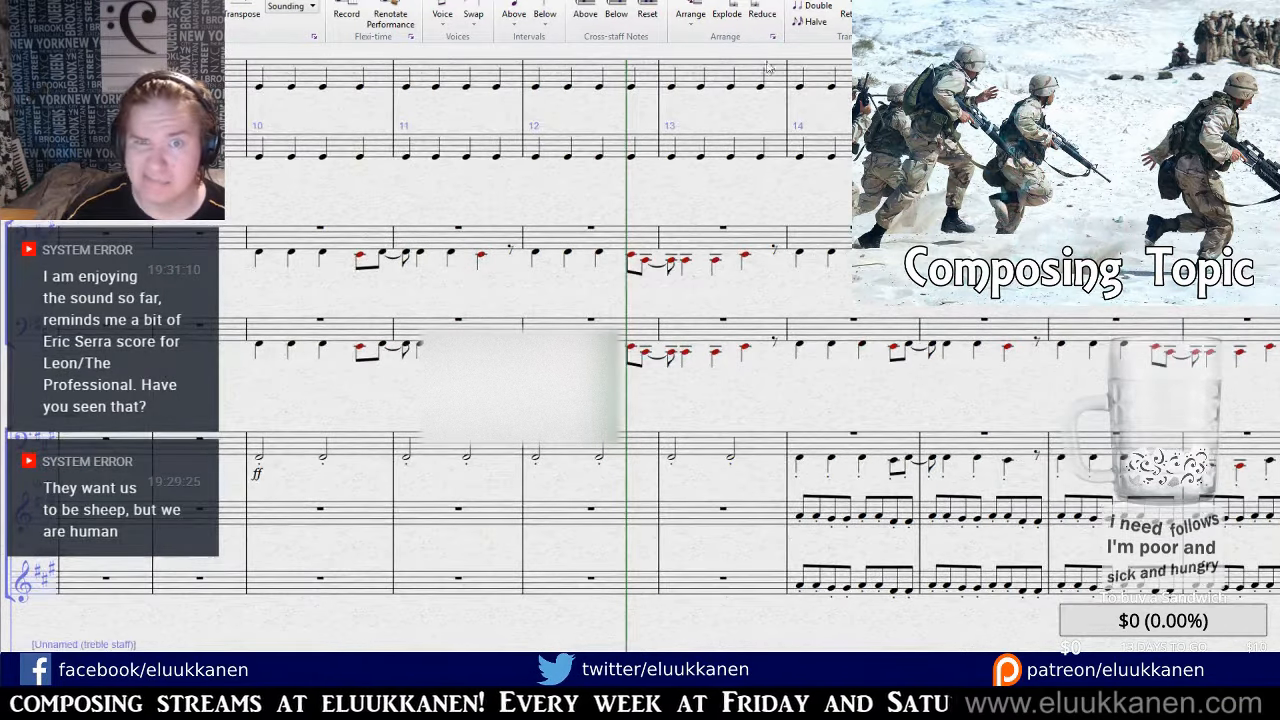
# Open the mixer, play from bar 10 of the upper bass line to check the two bass channels, then close the mixer.
pyautogui.press('m')
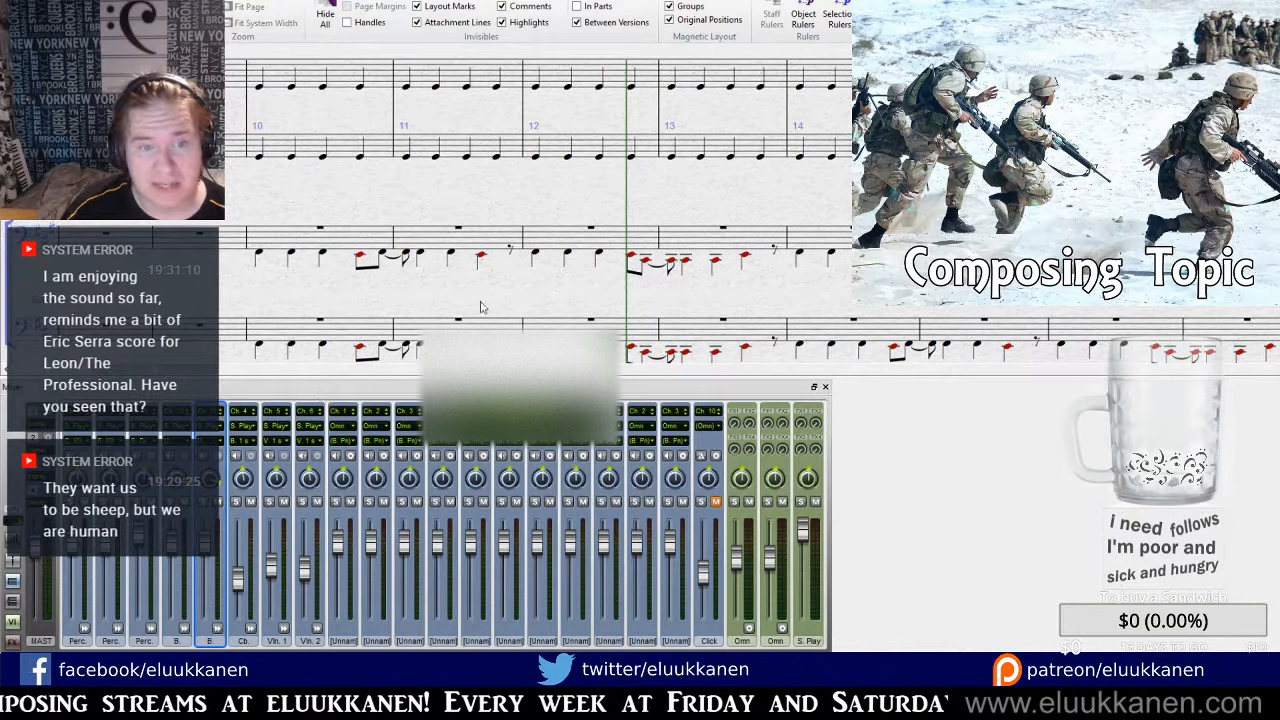
pyautogui.moveTo(464, 267); pyautogui.dragTo(751, 231)
pyautogui.click(655, 203)
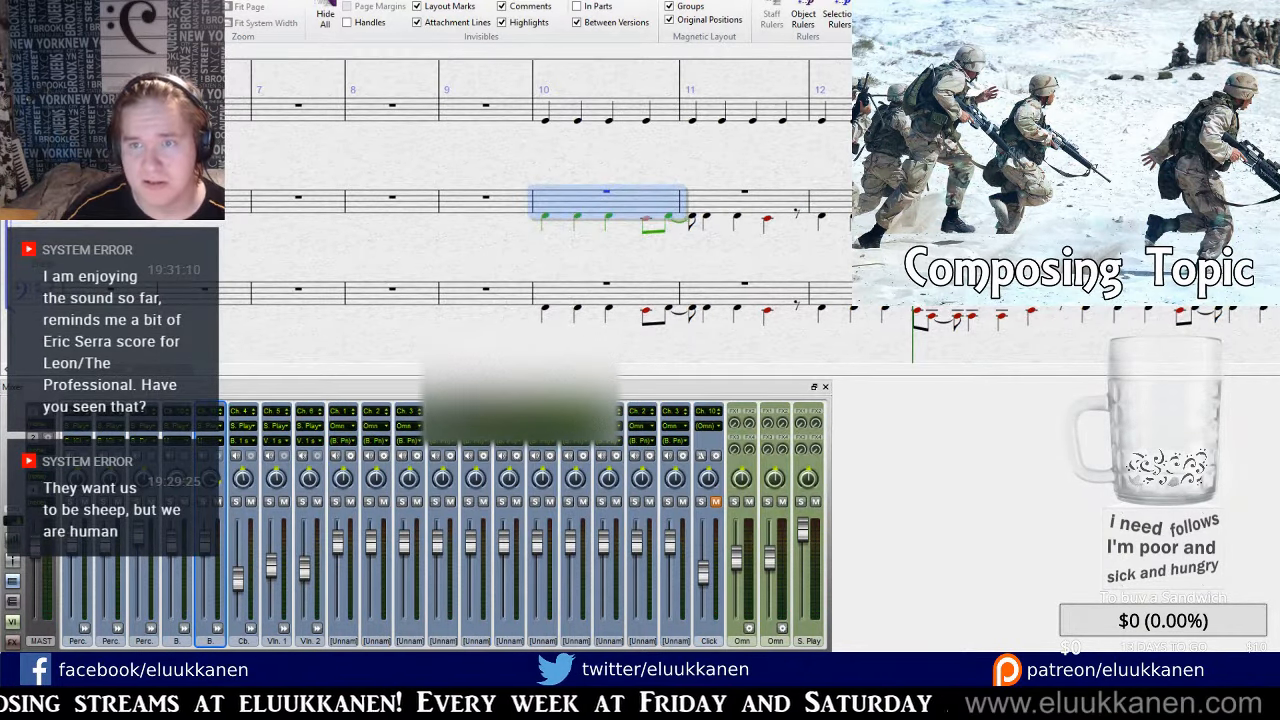
pyautogui.press('p')
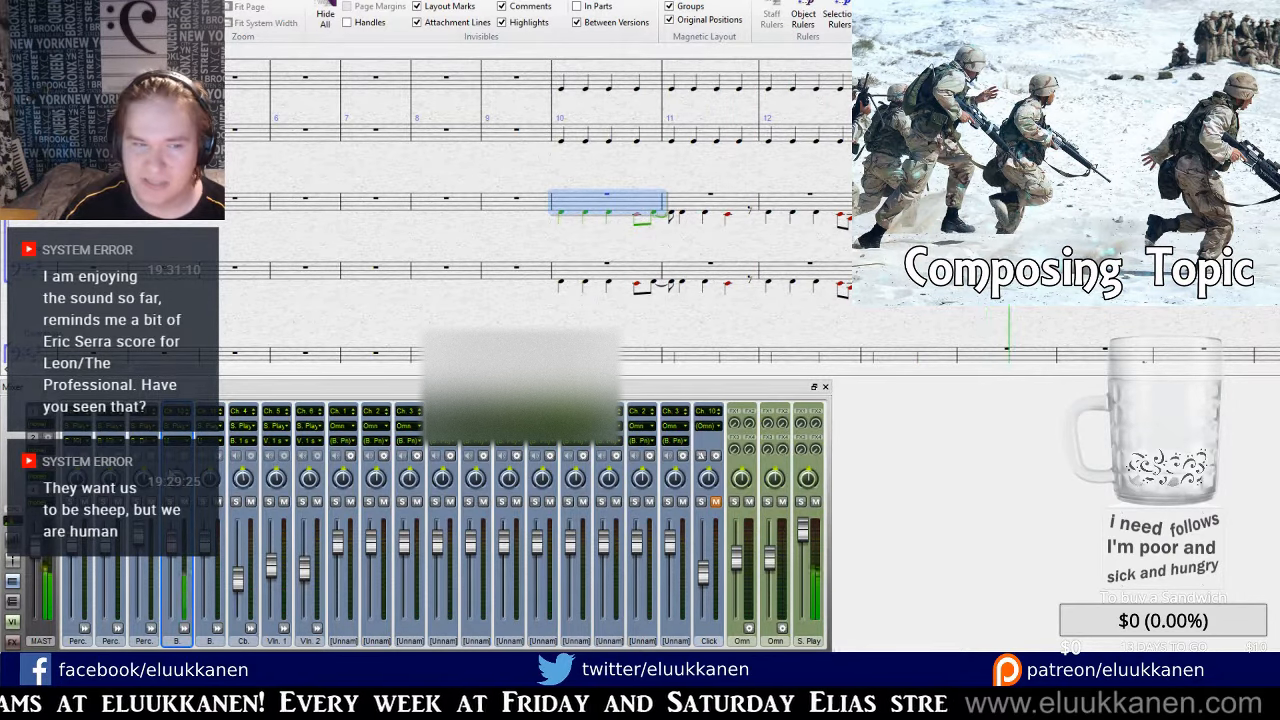
pyautogui.click(222, 476)
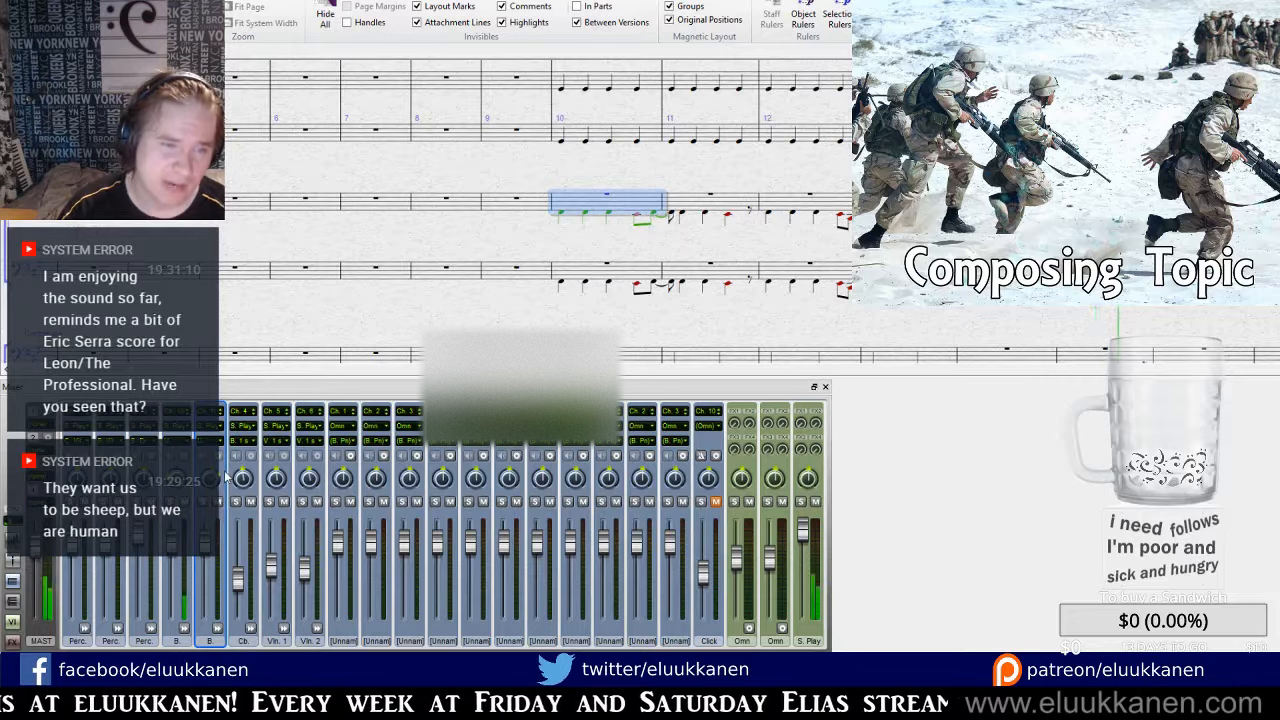
pyautogui.press('m')
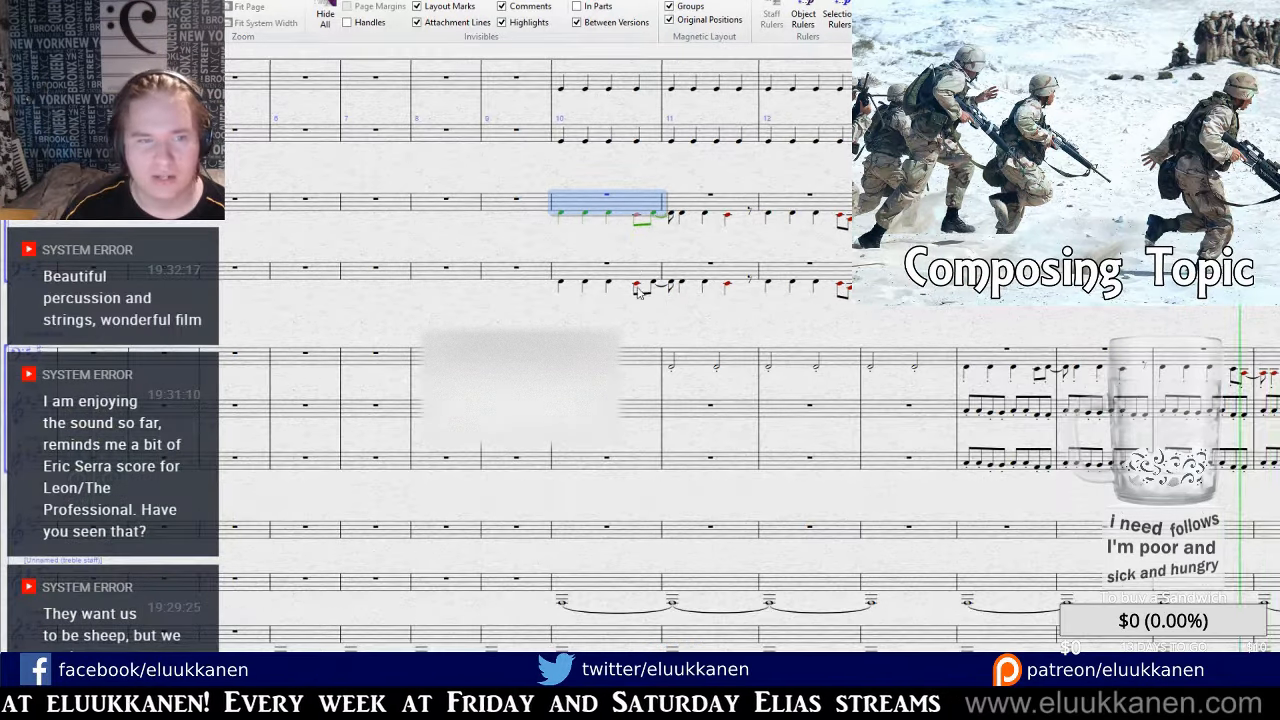
# Clear the selection, move the playback line back to the end of bar 10 and play into bar 14.
pyautogui.press('Escape')
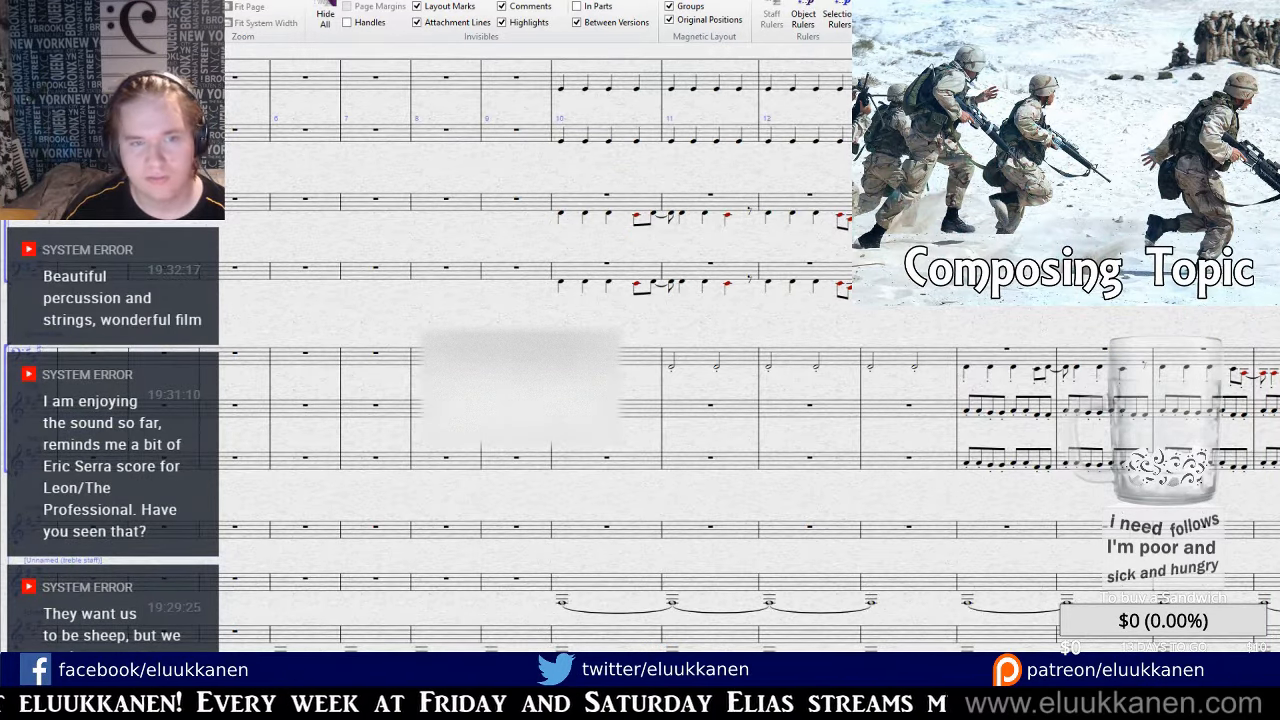
pyautogui.scroll(1, 320, 309)
pyautogui.moveTo(260, 314); pyautogui.dragTo(1003, 331)
pyautogui.moveTo(590, 343); pyautogui.dragTo(686, 363)
pyautogui.press('[')
pyautogui.press('[')
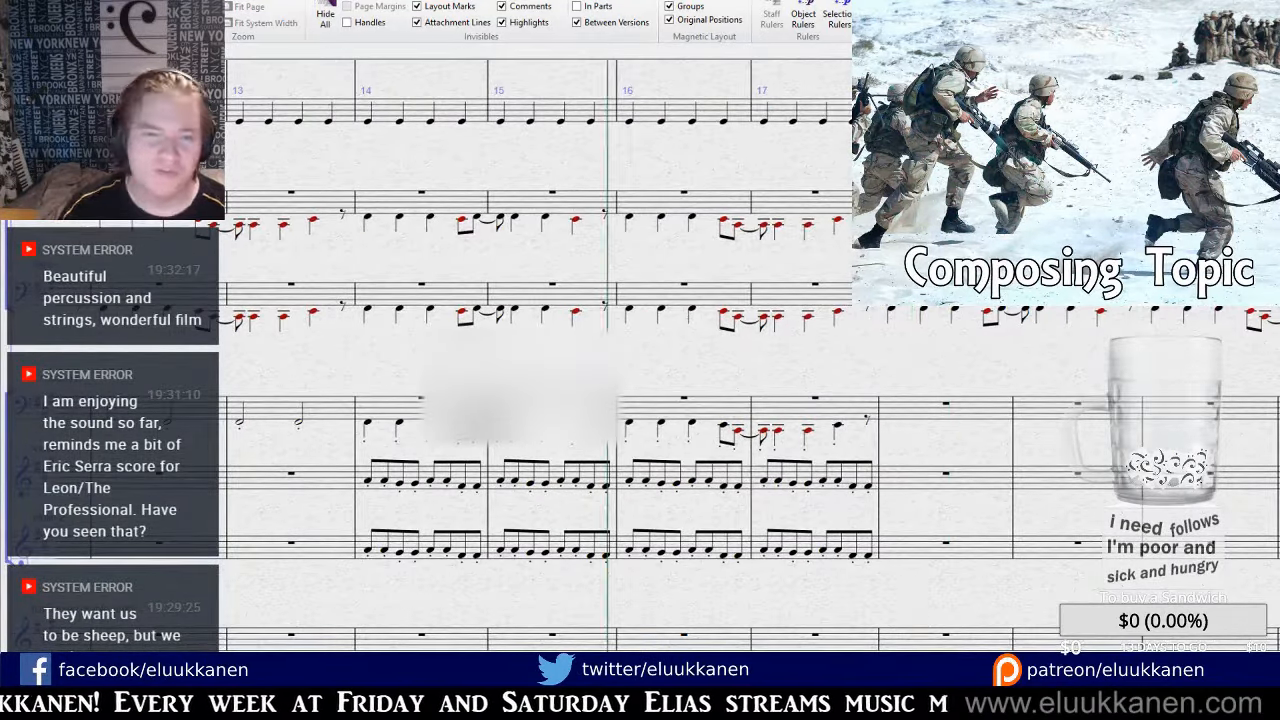
pyautogui.press('[')
pyautogui.press('[')
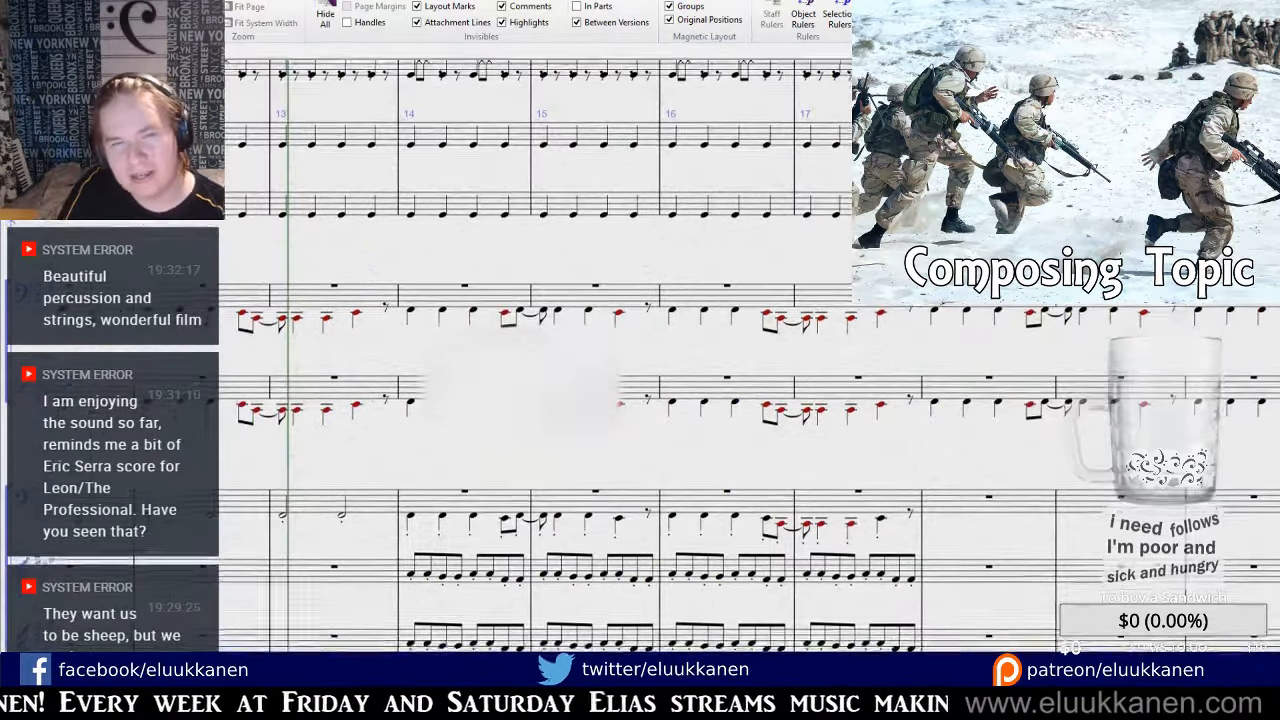
pyautogui.moveTo(568, 250); pyautogui.dragTo(856, 170)
pyautogui.press('[')
pyautogui.press('[')
pyautogui.press('[')
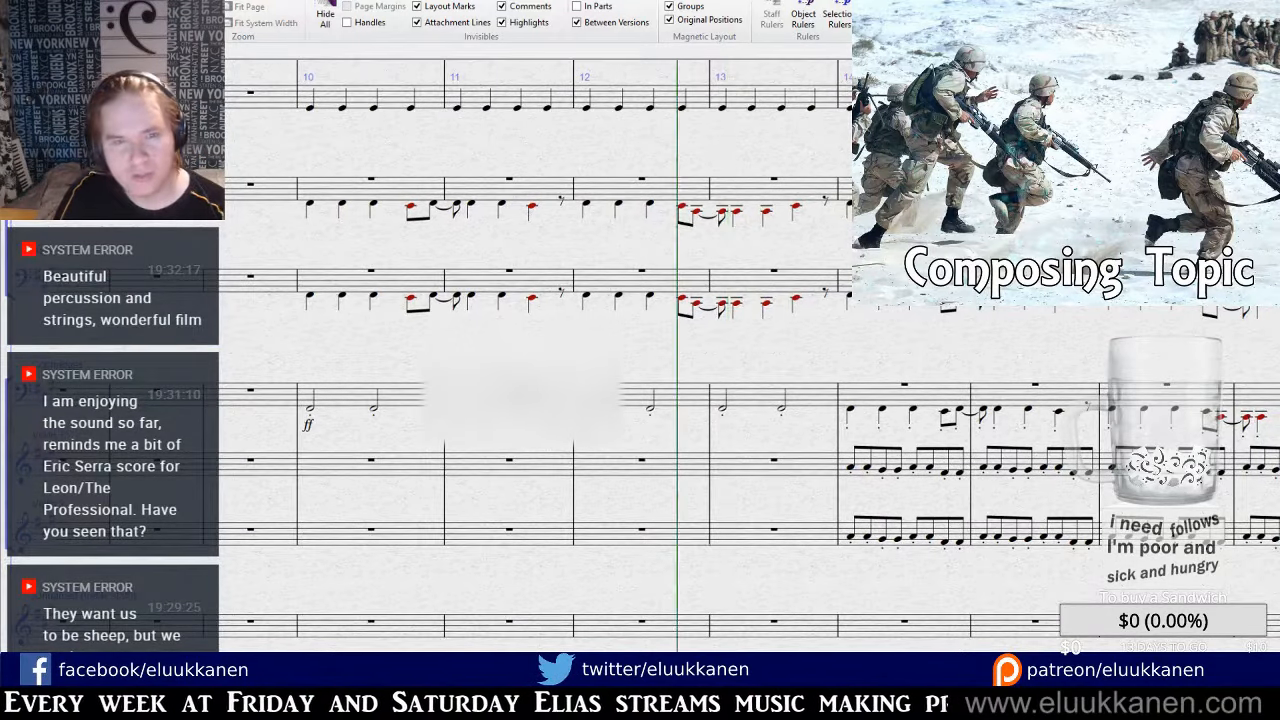
pyautogui.press('[')
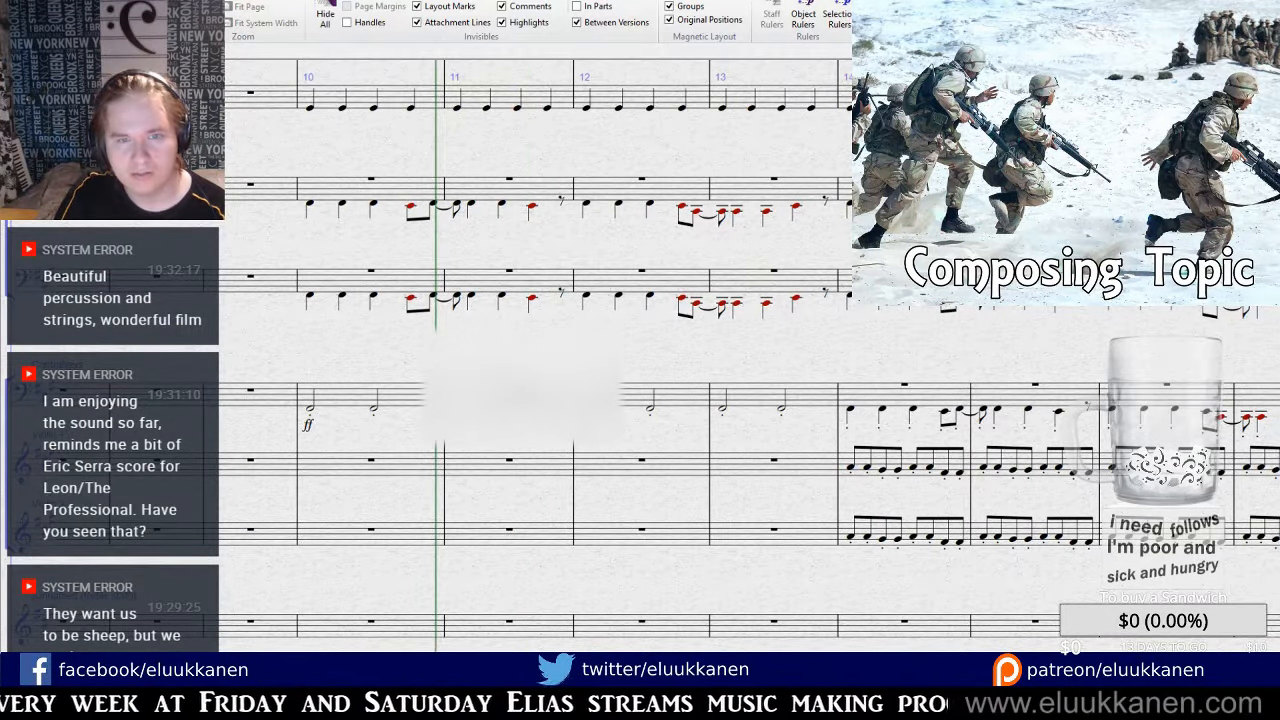
pyautogui.press('space')
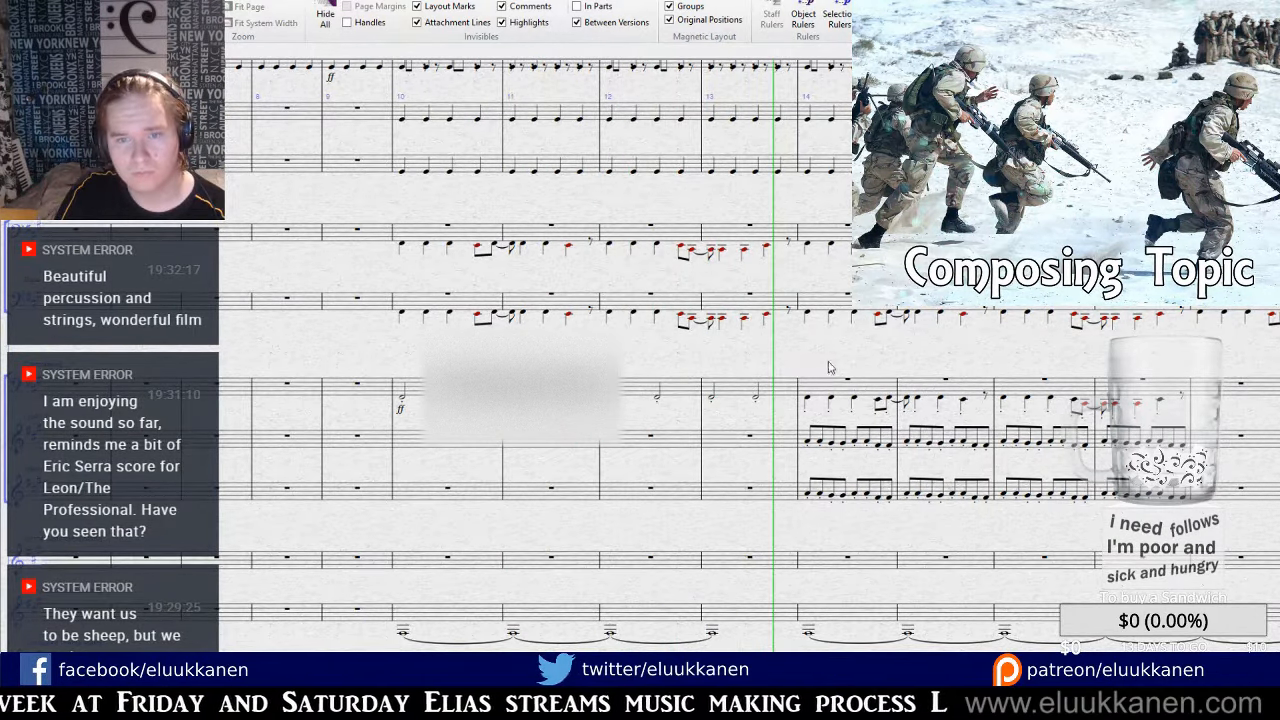
pyautogui.press('space')
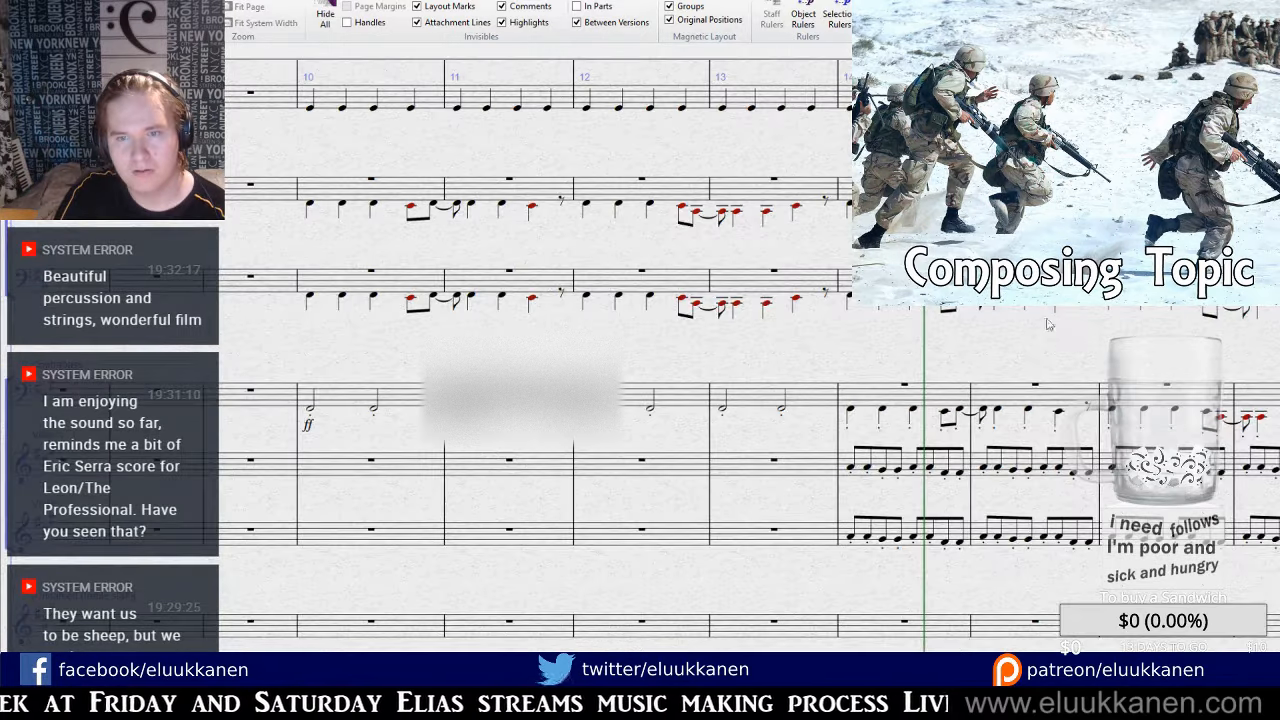
# Delete the Violin 2 passage in bars 14 to 17.
pyautogui.moveTo(957, 324); pyautogui.dragTo(677, 274)
pyautogui.click(640, 487)
pyautogui.keyDown('shift'); pyautogui.click(1034, 487); pyautogui.keyUp('shift')
pyautogui.press('Delete')
pyautogui.press('Escape')
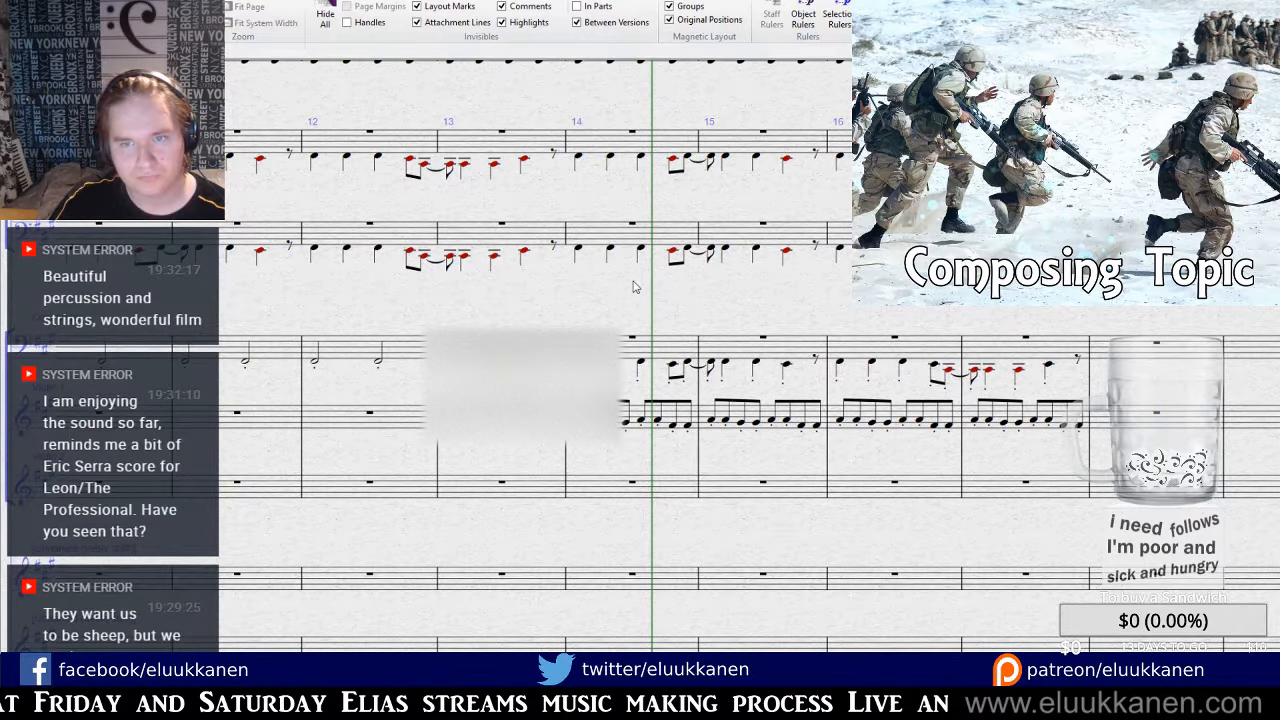
# Move the playback line back to the start of bar 13 and play the passage up to bar 17.
pyautogui.moveTo(633, 287); pyautogui.dragTo(1171, 296)
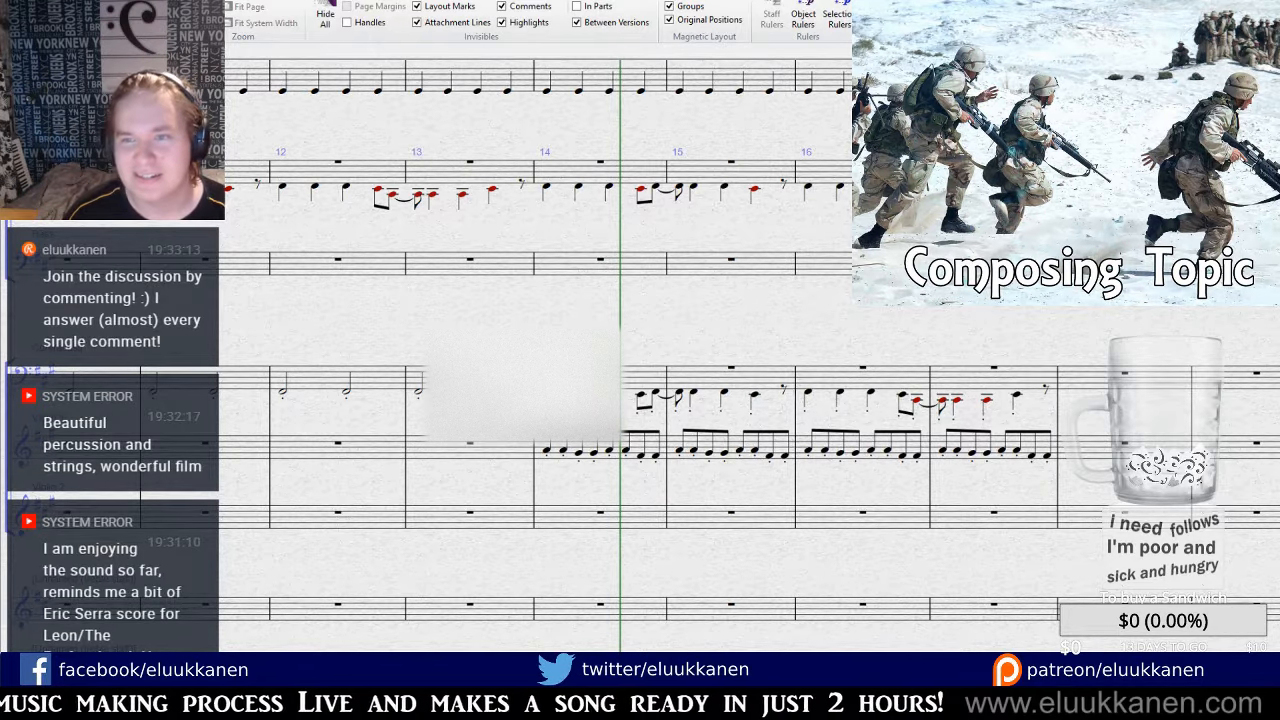
pyautogui.press('[')
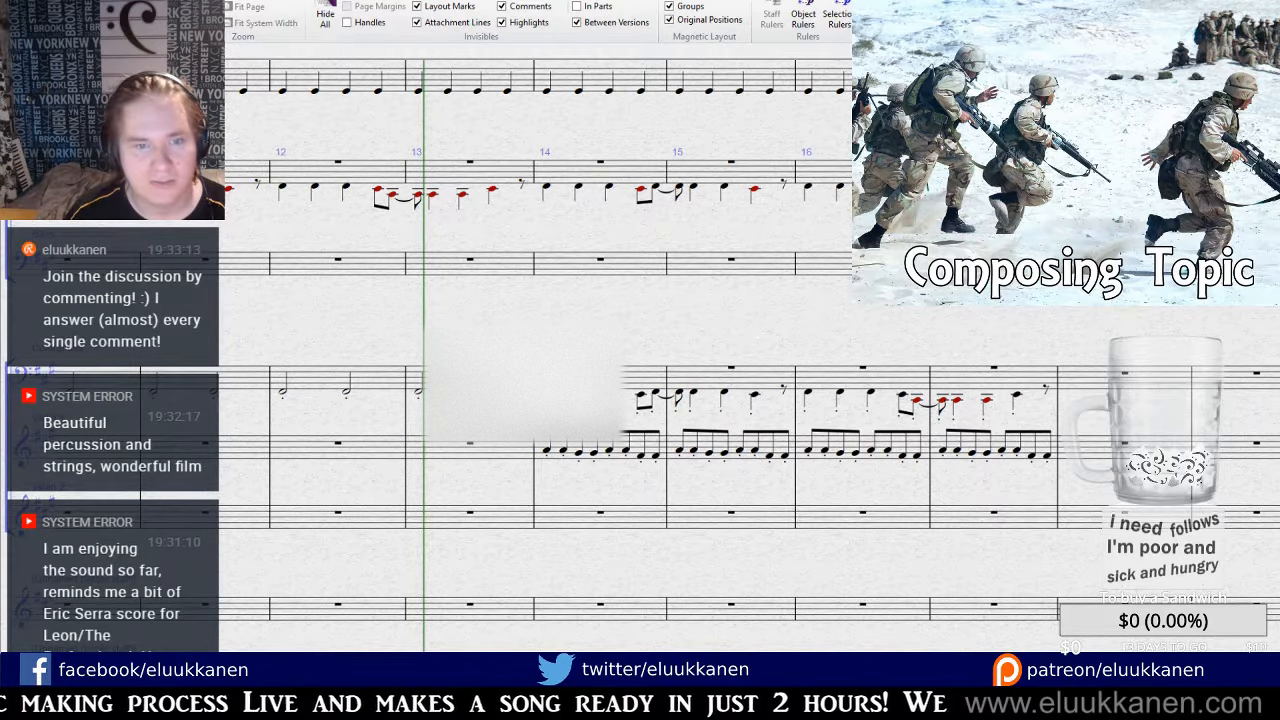
pyautogui.press('p')
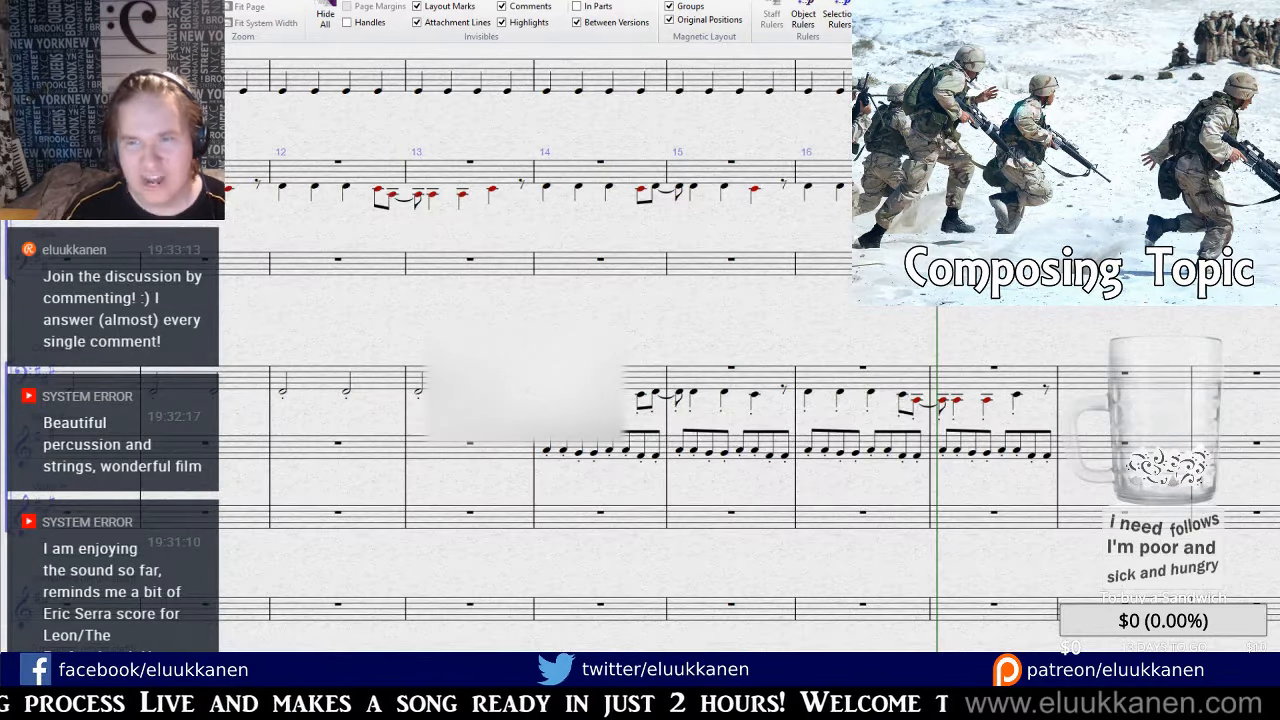
# Select bar 14 of the Contrabass and Violin 1, then play the passage from the end of bar 13 into bar 15.
pyautogui.click(602, 454)
pyautogui.keyDown('shift'); pyautogui.click(604, 384); pyautogui.keyUp('shift')
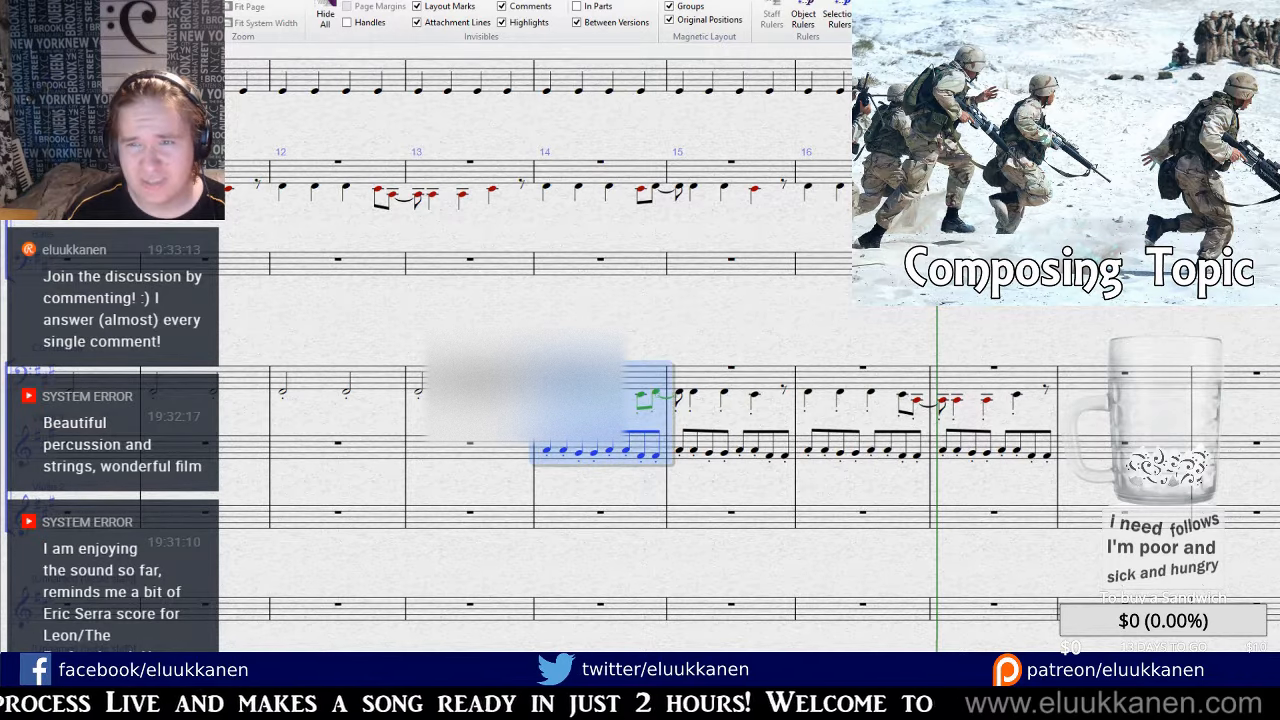
pyautogui.press('[')
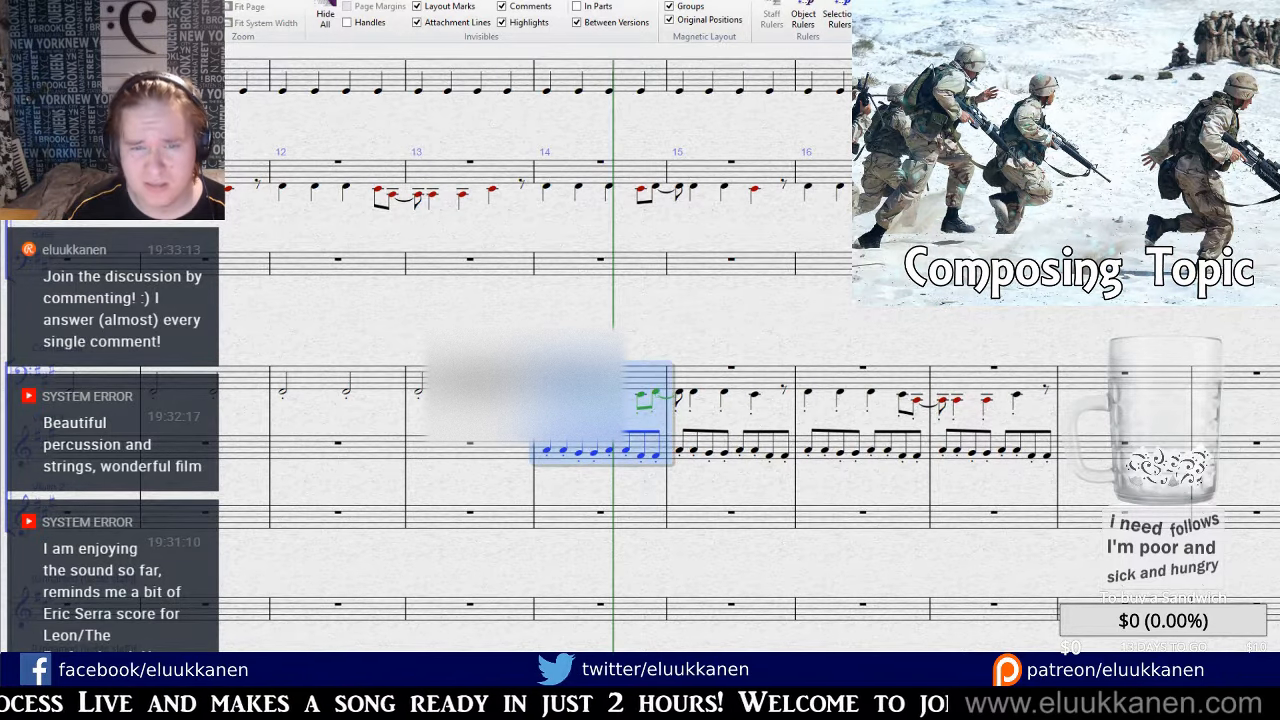
pyautogui.press('[')
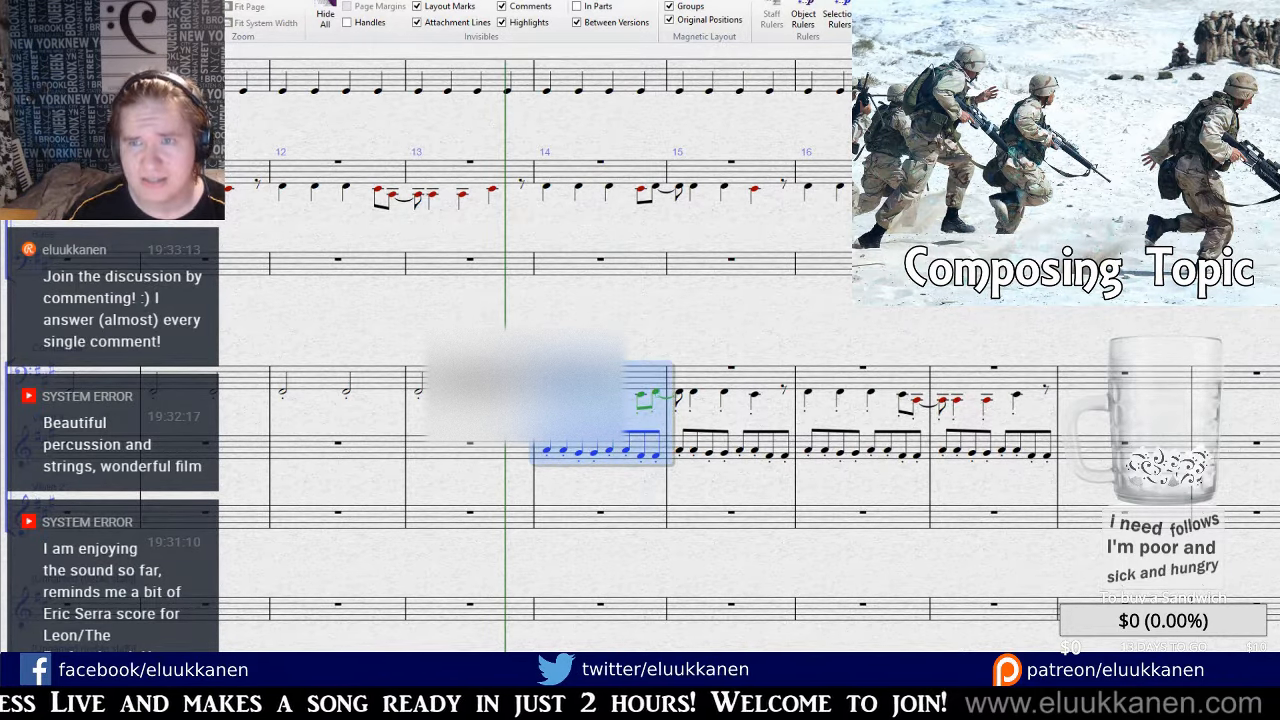
pyautogui.hotkey('ctrl', '-')
pyautogui.press('space')
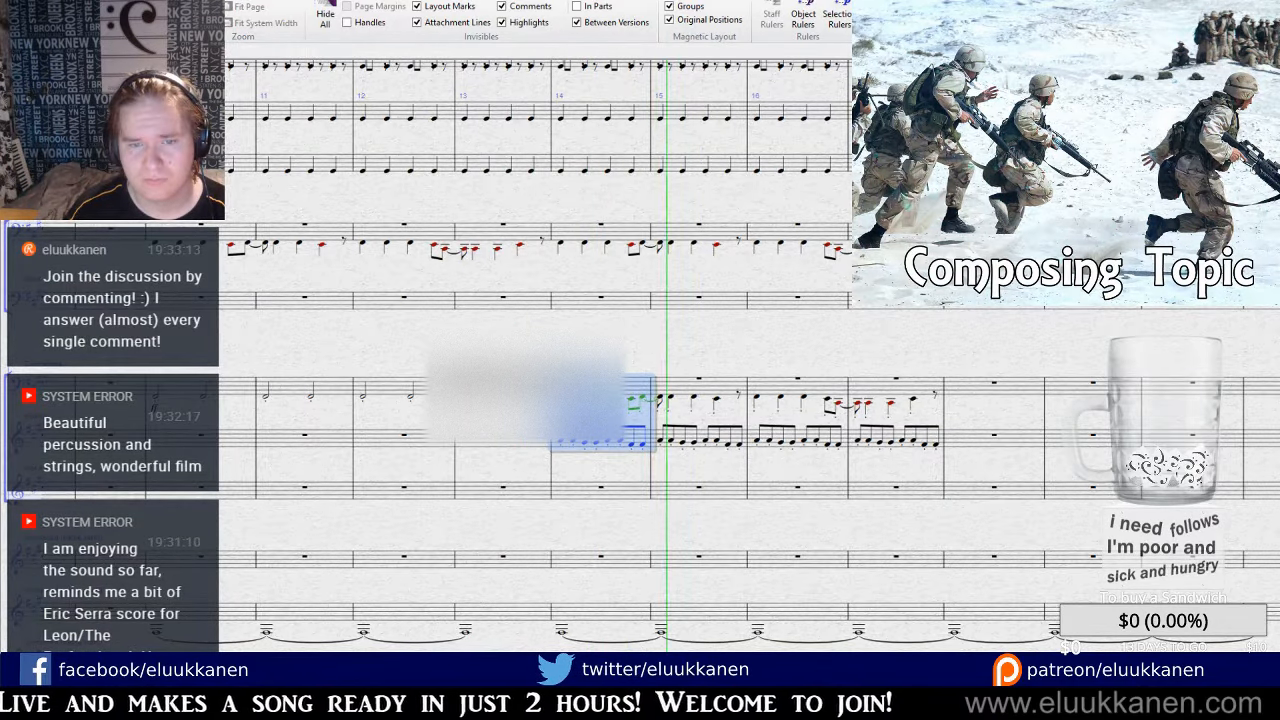
pyautogui.hotkey('ctrl', '+')
pyautogui.press('Escape')
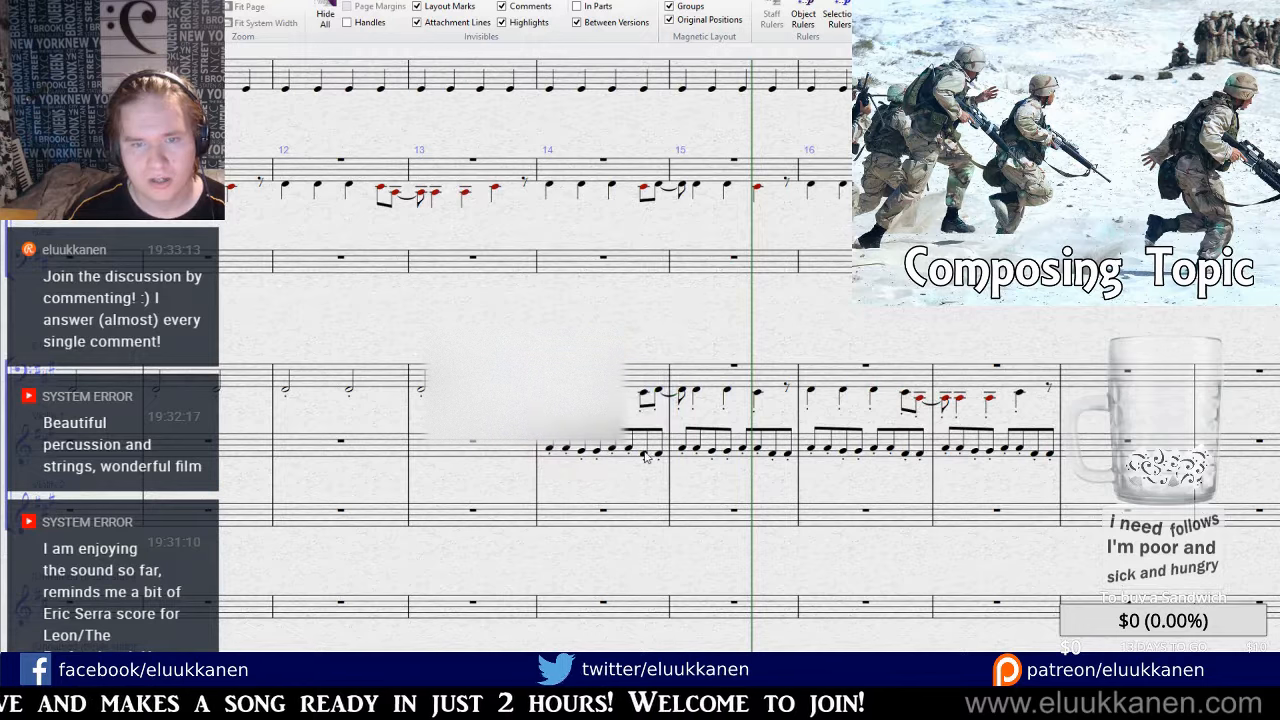
# Raise the last eighth note of Violin 1 bar 14 and adjust the pitches of eighth notes in bar 15.
pyautogui.click(644, 453)
pyautogui.click(660, 454)
pyautogui.press('Up')
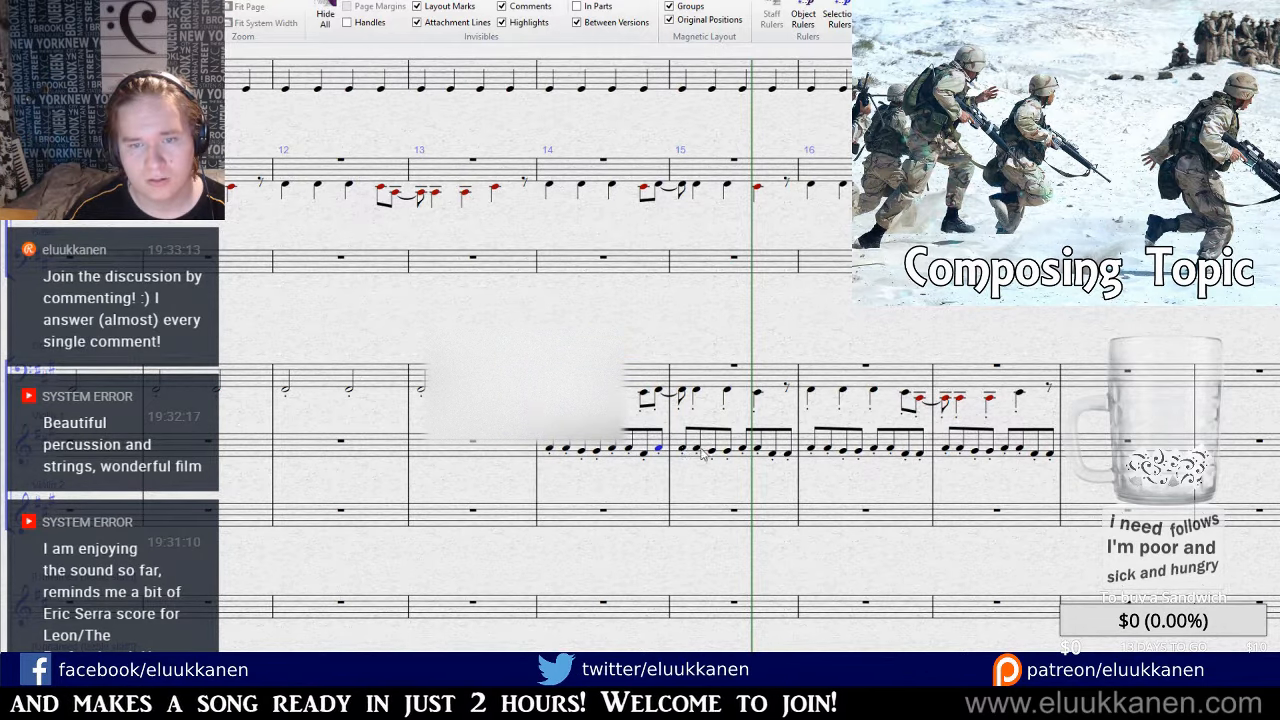
pyautogui.click(696, 452)
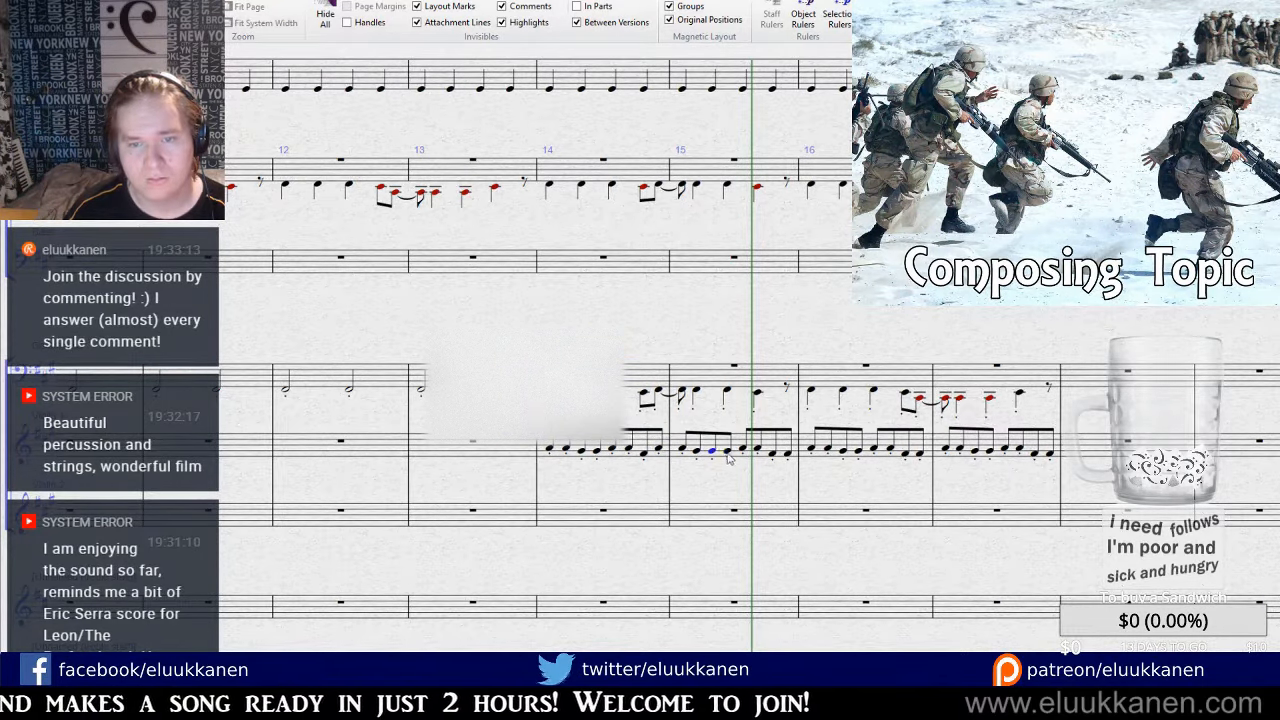
pyautogui.click(742, 452)
pyautogui.click(757, 453)
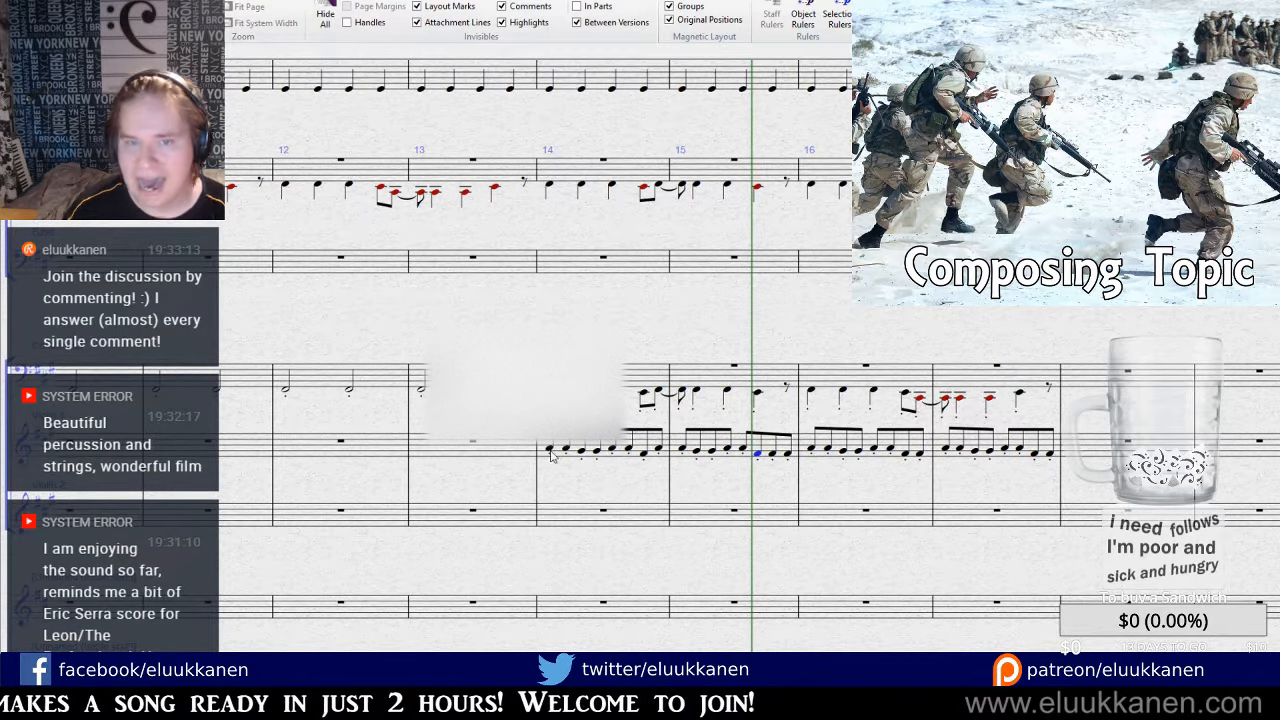
# Paste the copied Violin 1 eighth-note pattern starting at the seventh eighth note of bar 15.
pyautogui.click(606, 446)
pyautogui.click(772, 454)
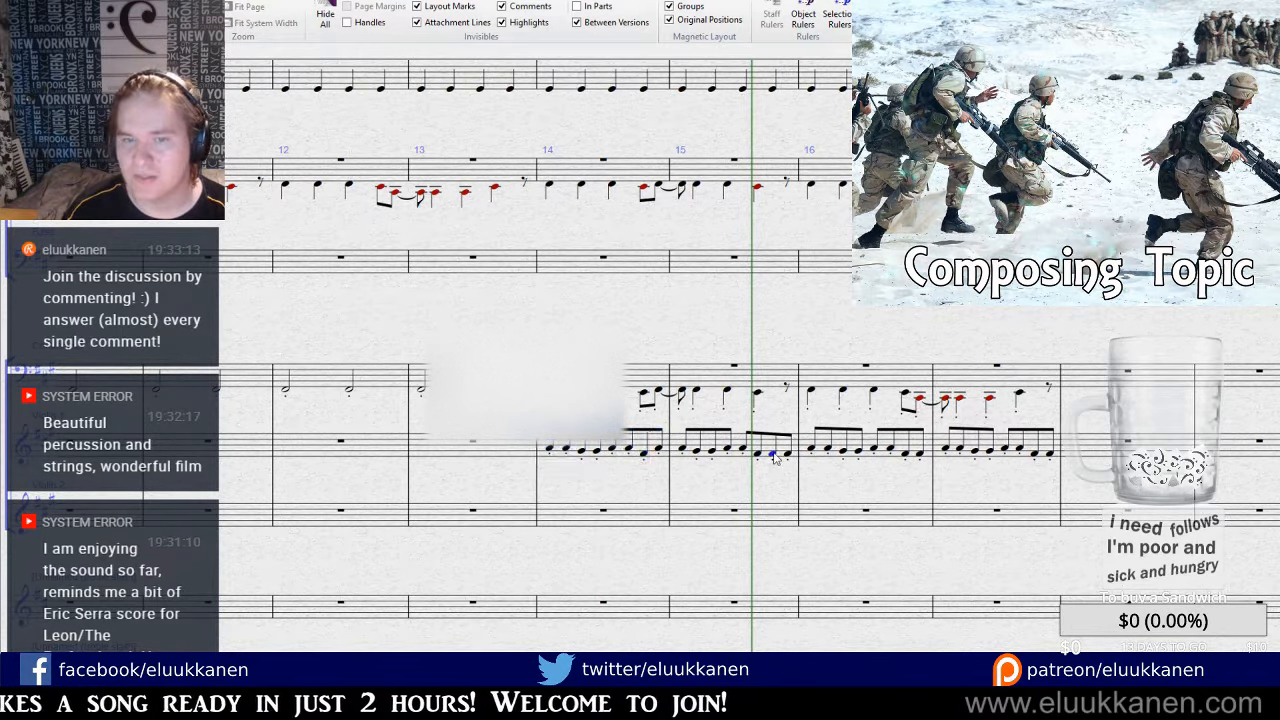
pyautogui.hotkey('ctrl', 'v')
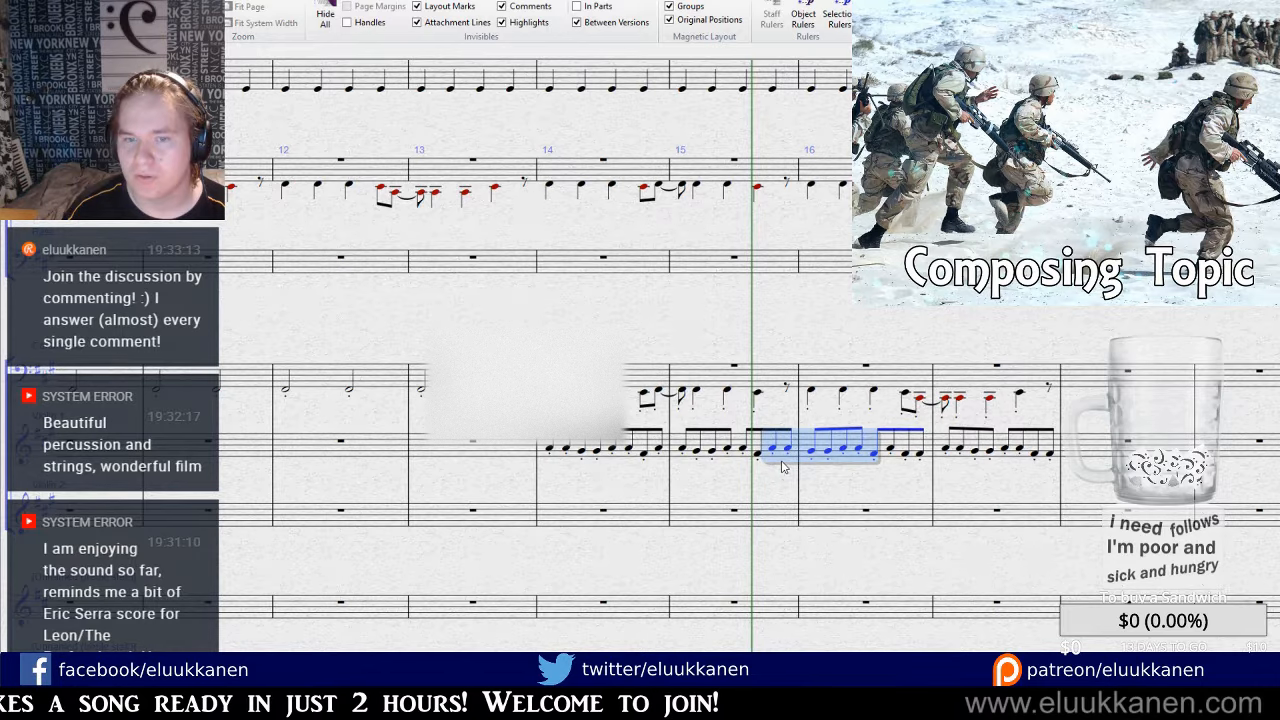
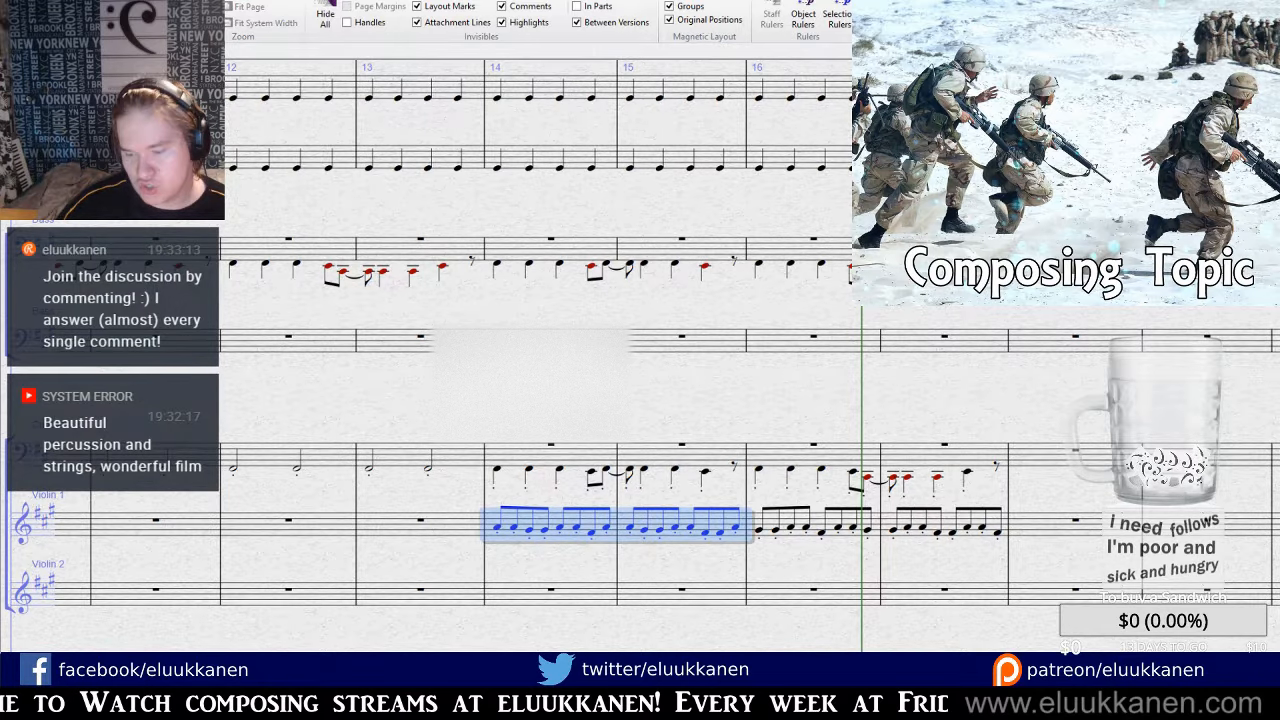
# Repeat the Violin 1 and Contrabass passages from bars 14 to 17 into bars 18 to 21 and play them back.
pyautogui.keyDown('shift'); pyautogui.click(930, 514); pyautogui.keyUp('shift')
pyautogui.press('r')
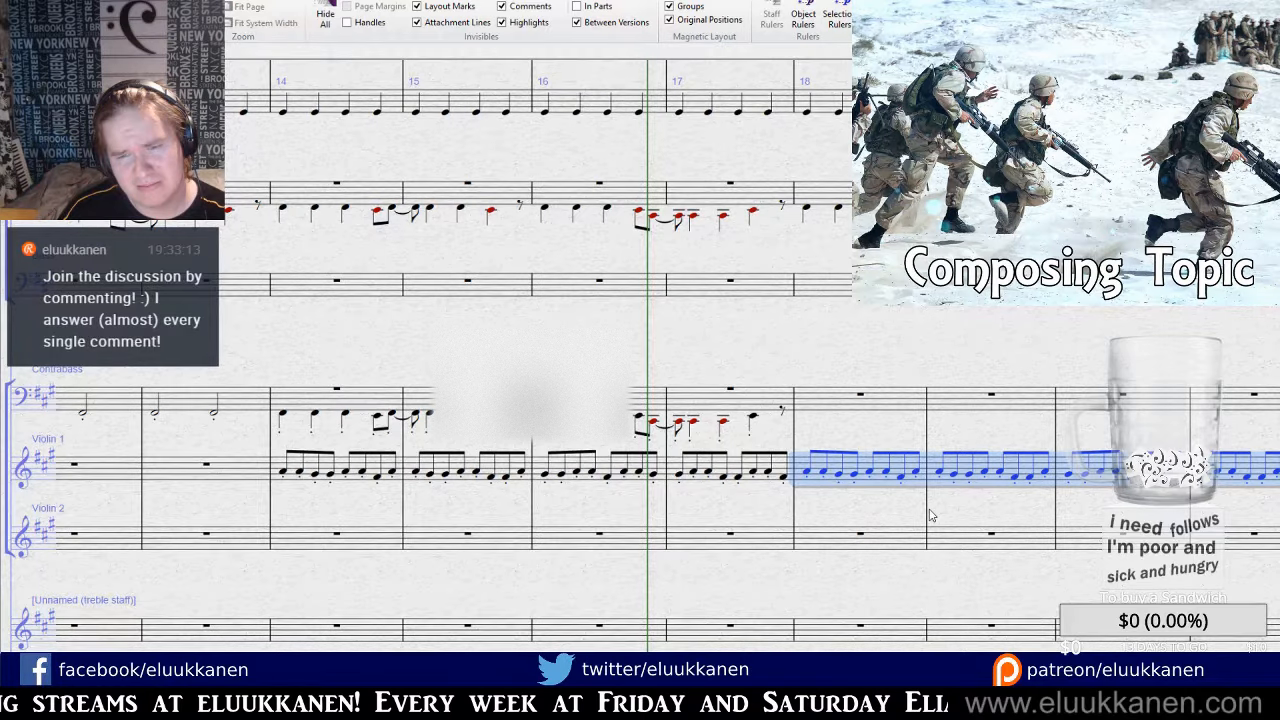
pyautogui.click(894, 390)
pyautogui.hotkey('ctrl', 'v')
pyautogui.press('Escape')
pyautogui.press('space')
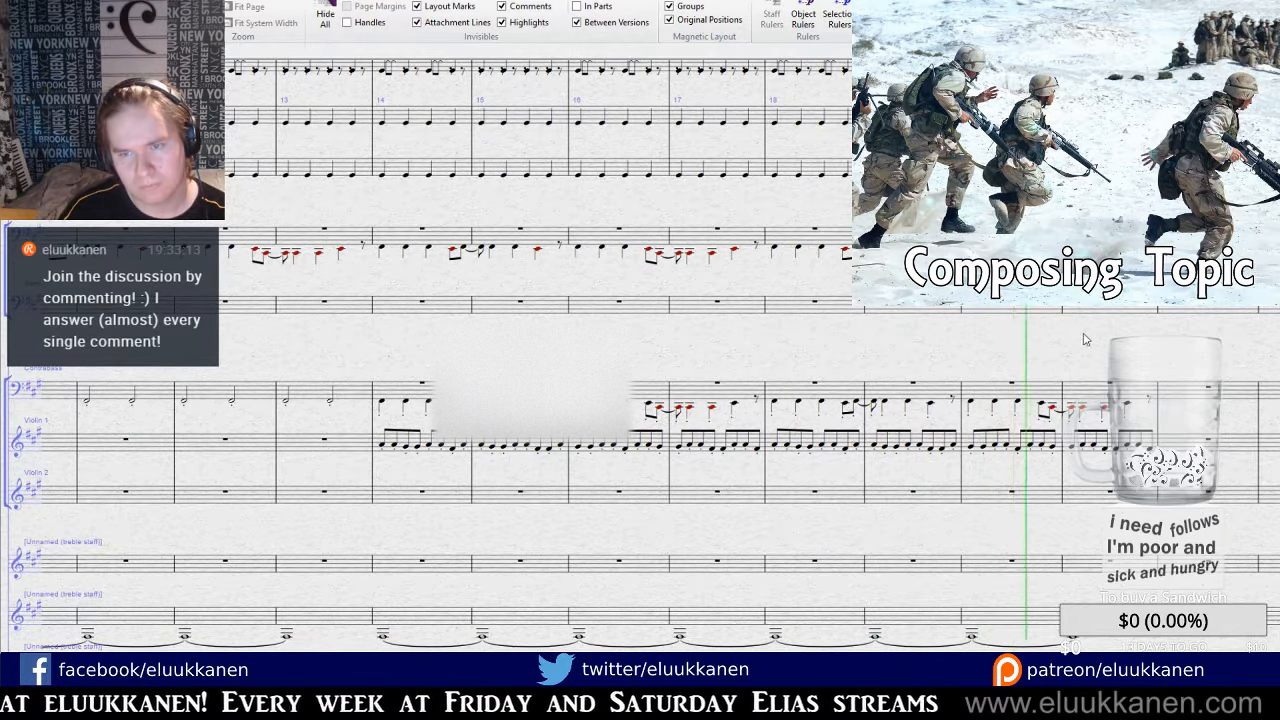
pyautogui.moveTo(1084, 335); pyautogui.dragTo(794, 338)
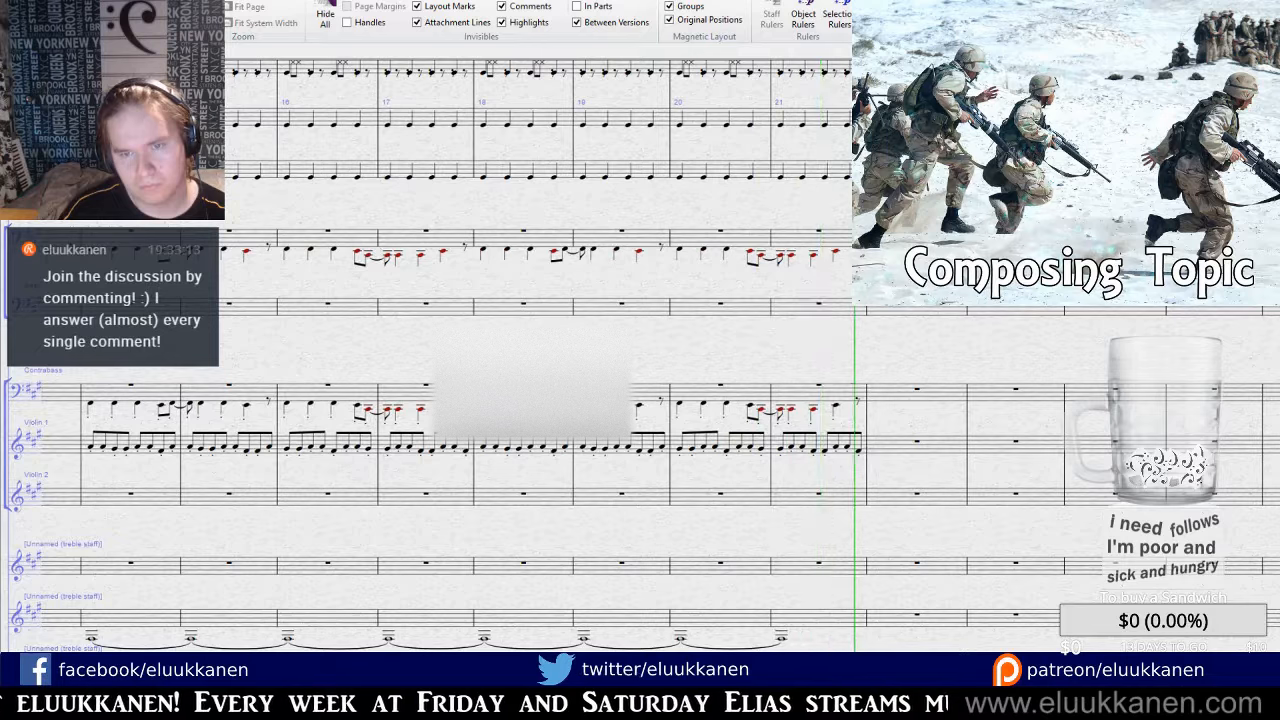
pyautogui.scroll(1, 680, 400)
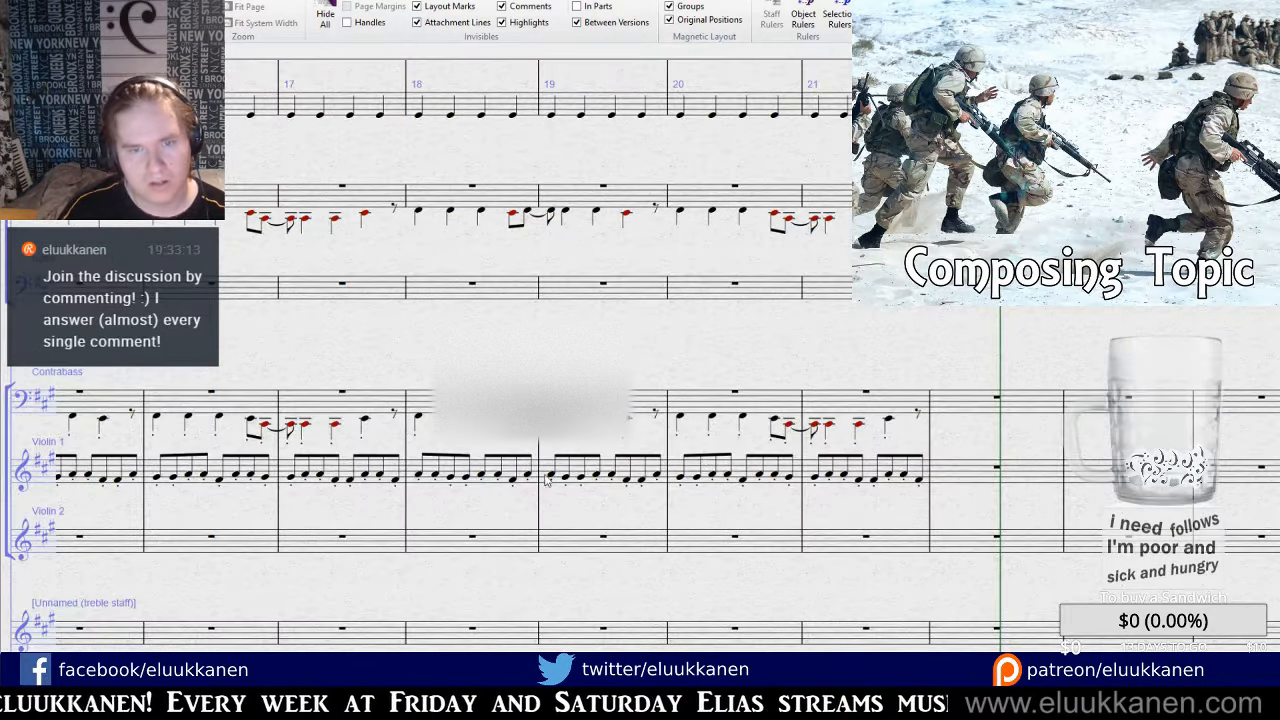
# Try a lower pitch for the last eighth note of Violin 1 bar 14 and move it back up.
pyautogui.click(495, 480)
pyautogui.moveTo(481, 516); pyautogui.dragTo(677, 505)
pyautogui.moveTo(311, 488); pyautogui.dragTo(438, 492)
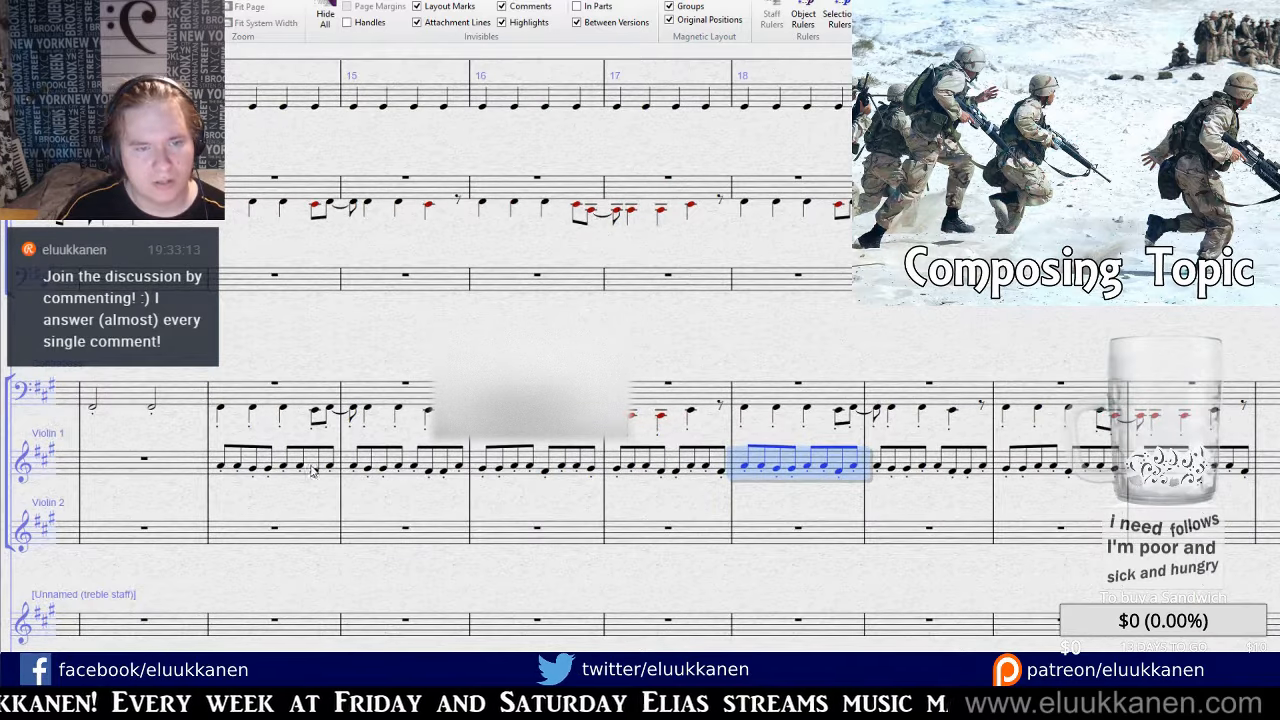
pyautogui.click(314, 472)
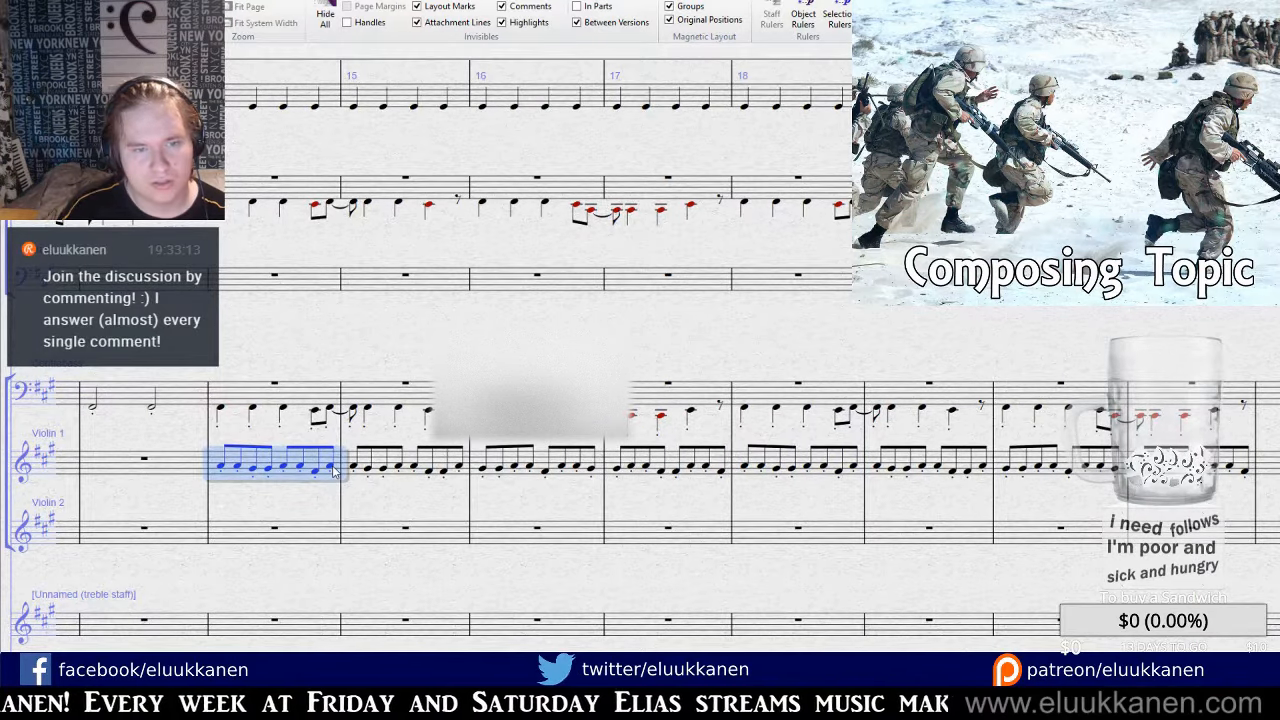
pyautogui.click(331, 470)
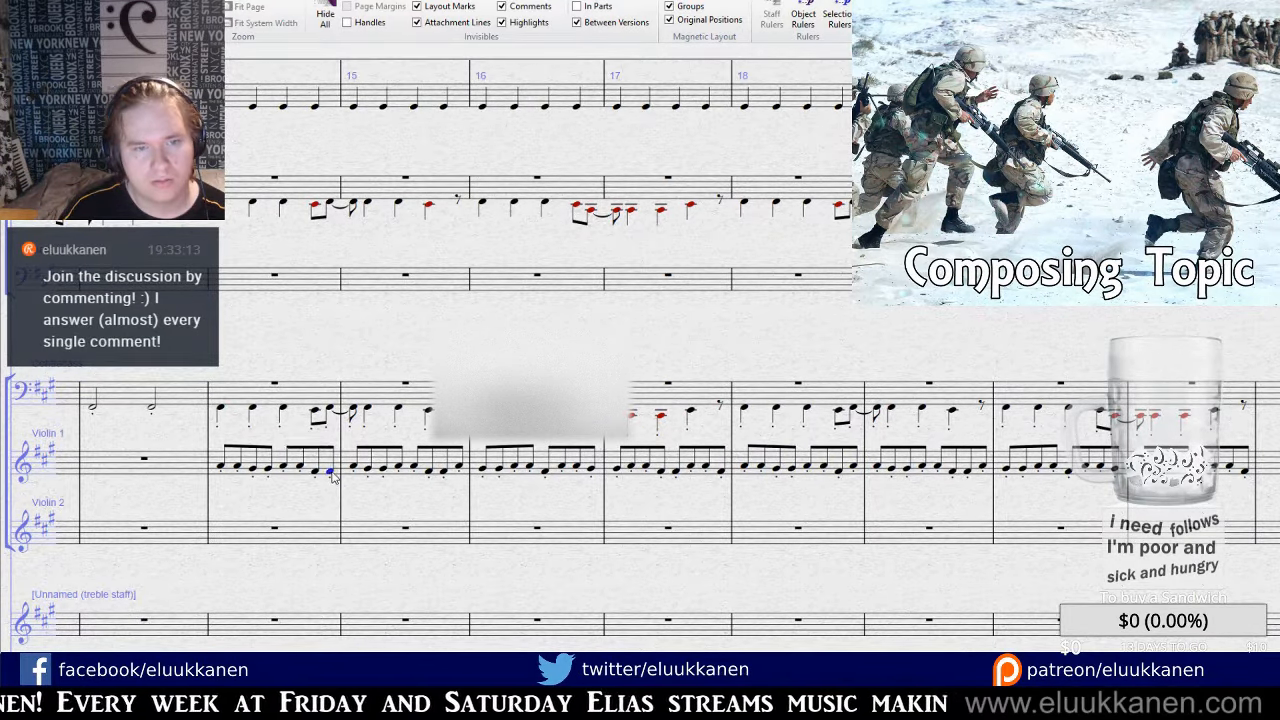
pyautogui.moveTo(333, 476); pyautogui.dragTo(330, 470)
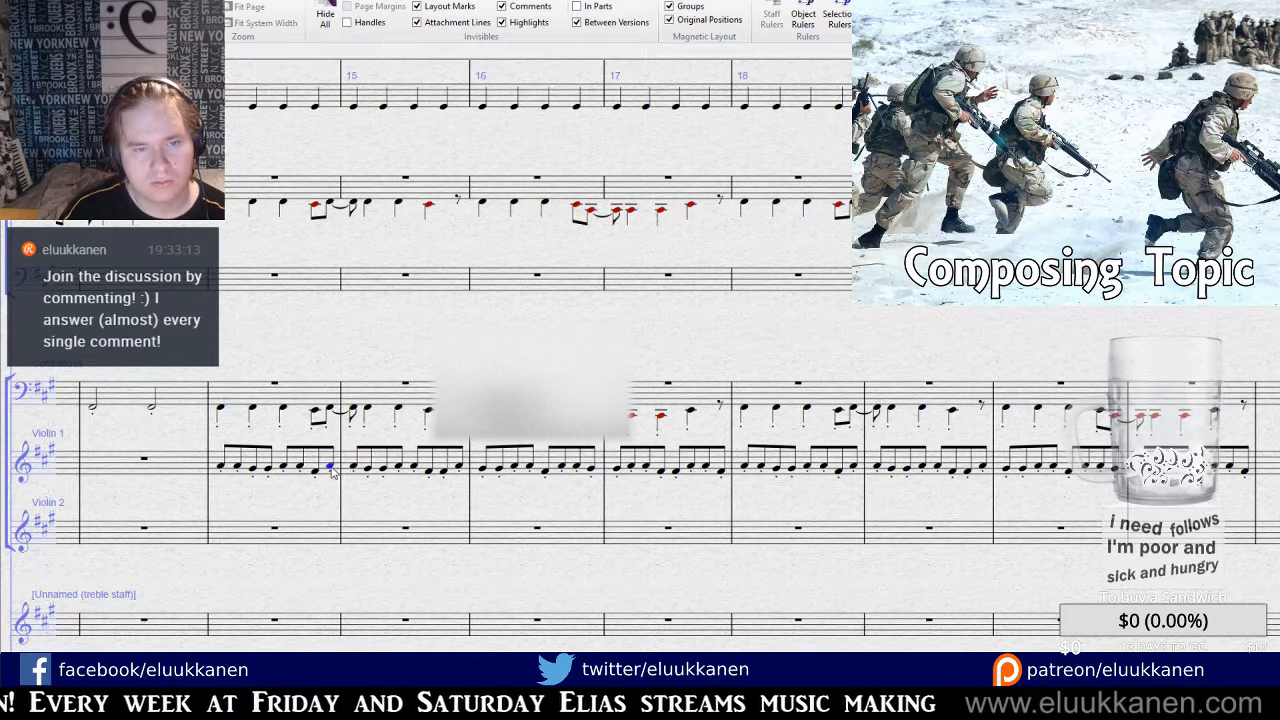
# Copy the Violin 1 eighth-note passage in bars 14 to 21 into Violin 2, starting at bar 14.
pyautogui.click(283, 462)
pyautogui.click(386, 466)
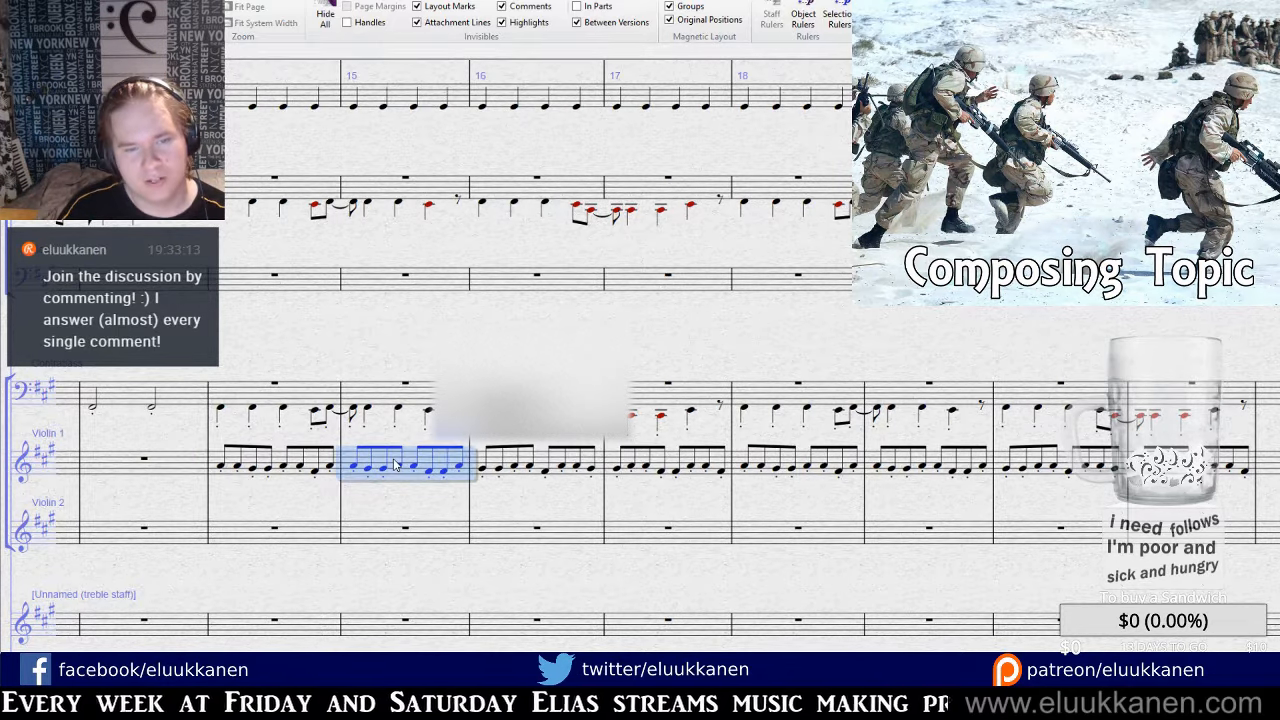
pyautogui.click(541, 466)
pyautogui.click(643, 468)
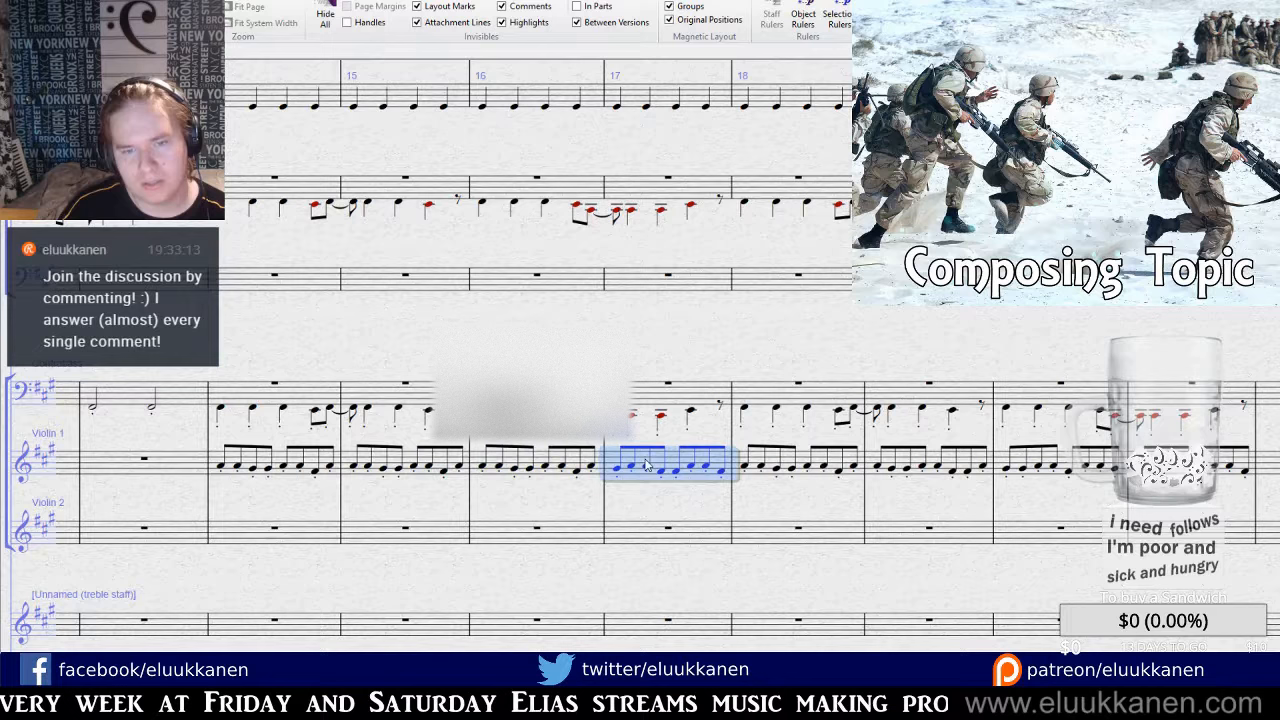
pyautogui.click(777, 474)
pyautogui.click(897, 469)
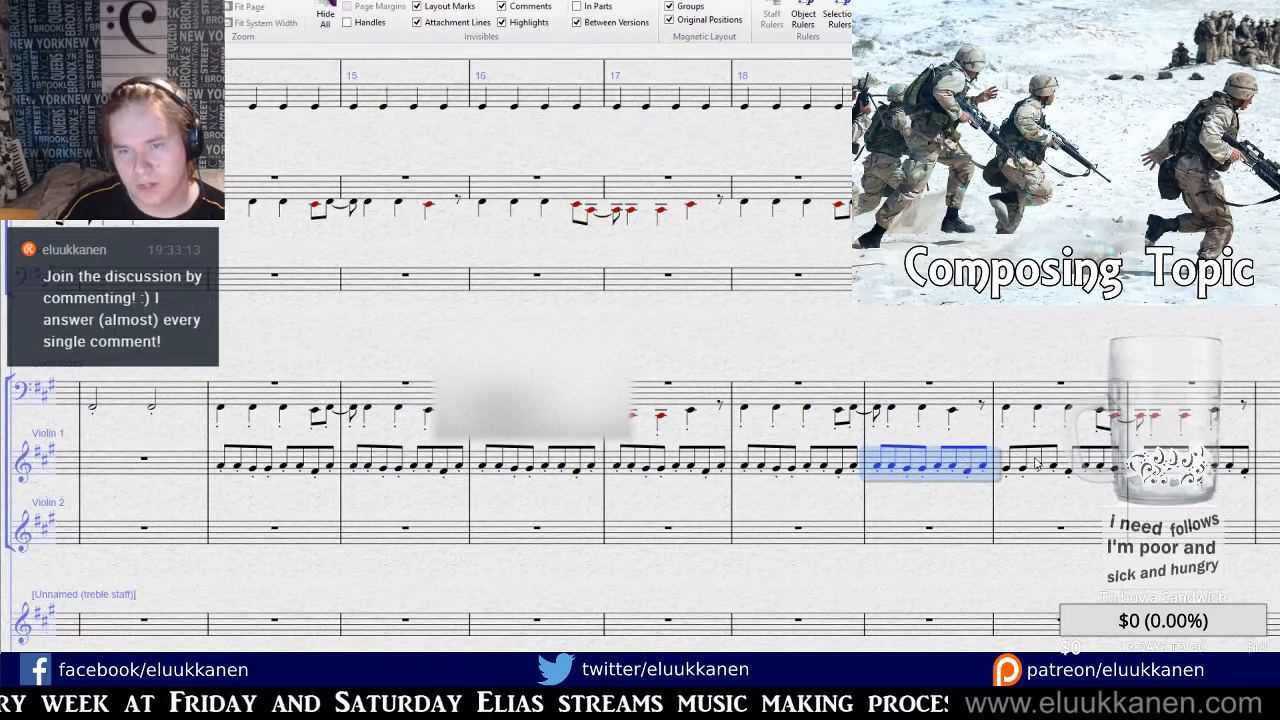
pyautogui.click(1026, 464)
pyautogui.click(1170, 466)
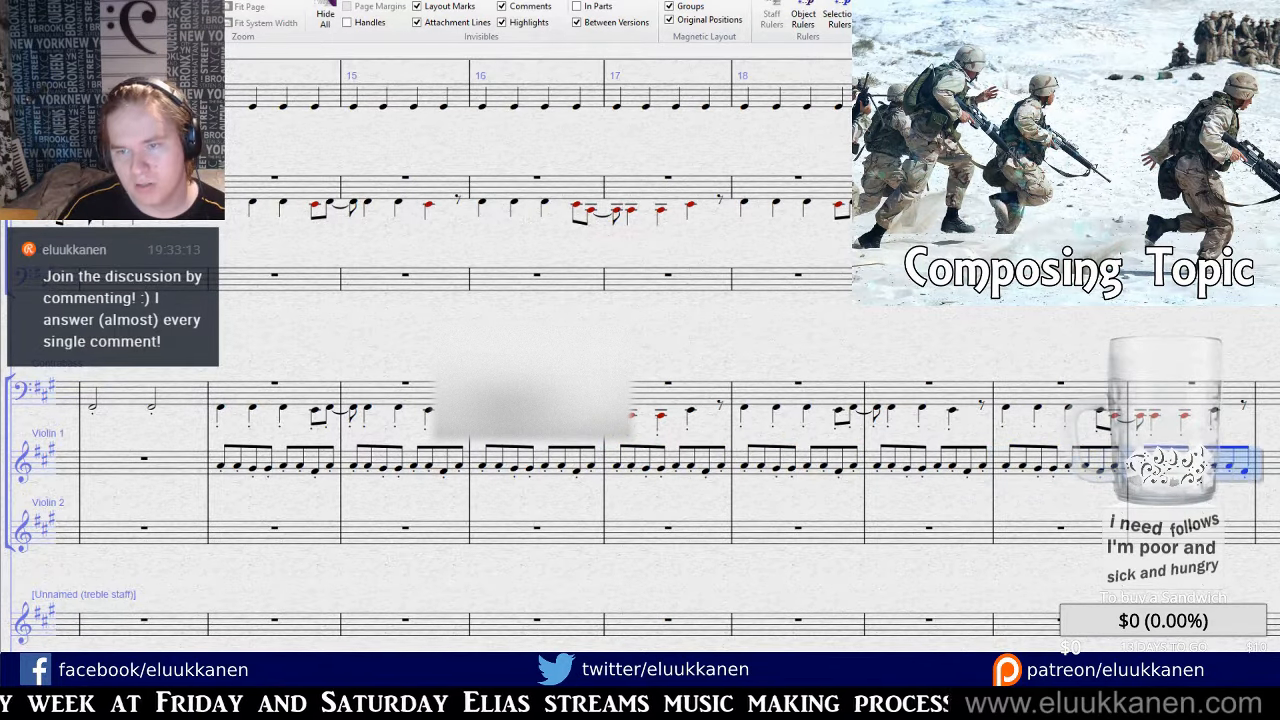
pyautogui.keyDown('shift'); pyautogui.click(280, 465); pyautogui.keyUp('shift')
pyautogui.hotkey('ctrl', 'c')
pyautogui.click(252, 520)
pyautogui.hotkey('ctrl', 'v')
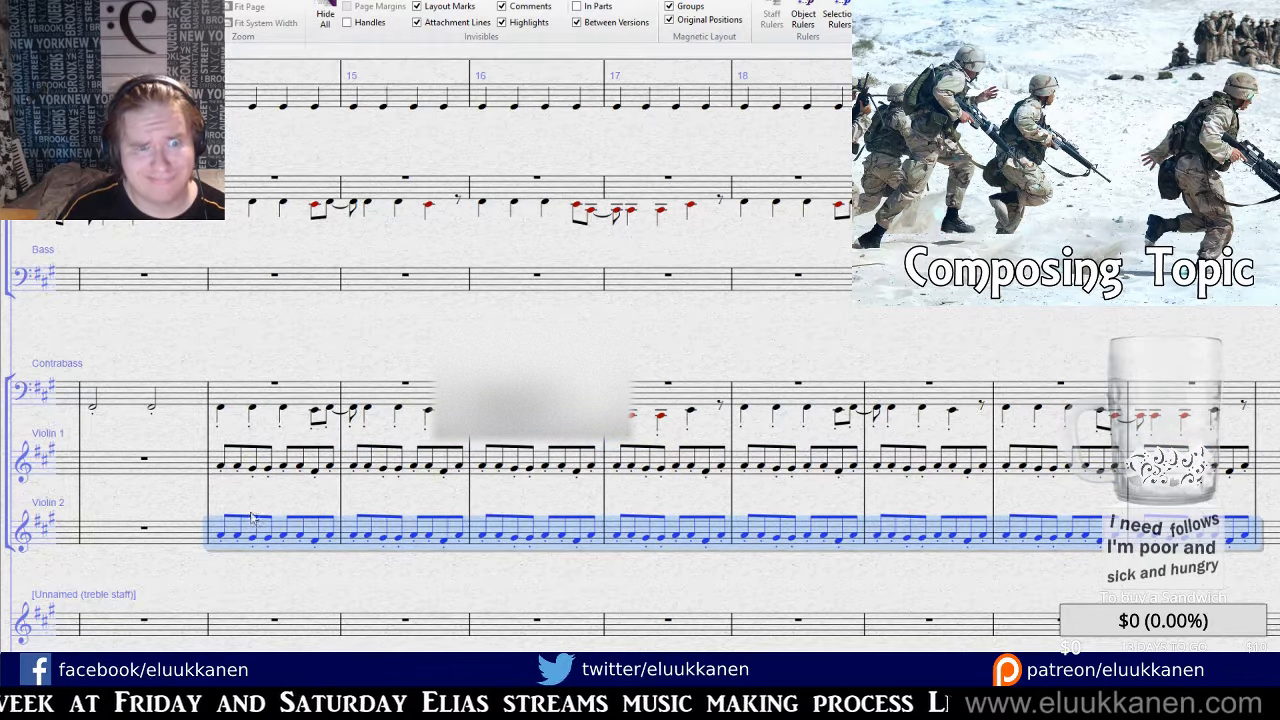
# Select bar 14 from Contrabass to Violin 2 and play the passage from the end of bar 13 into bar 19.
pyautogui.moveTo(252, 520); pyautogui.dragTo(393, 437)
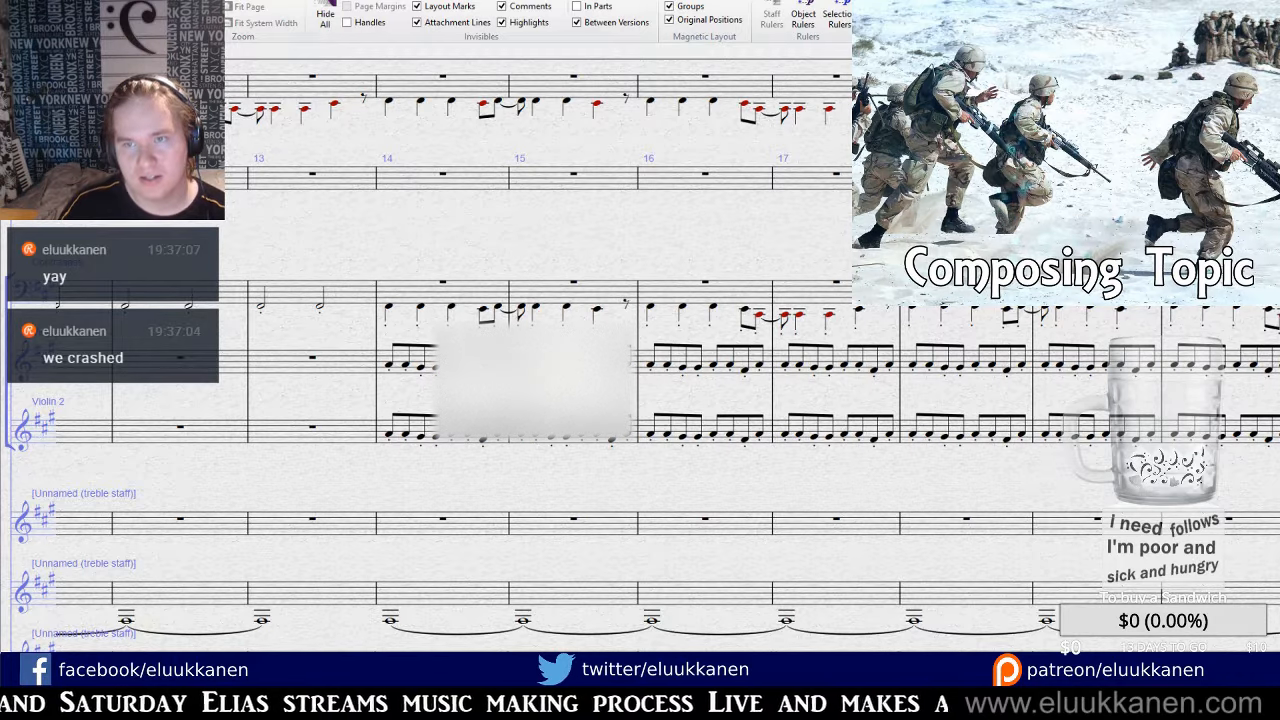
pyautogui.press('[')
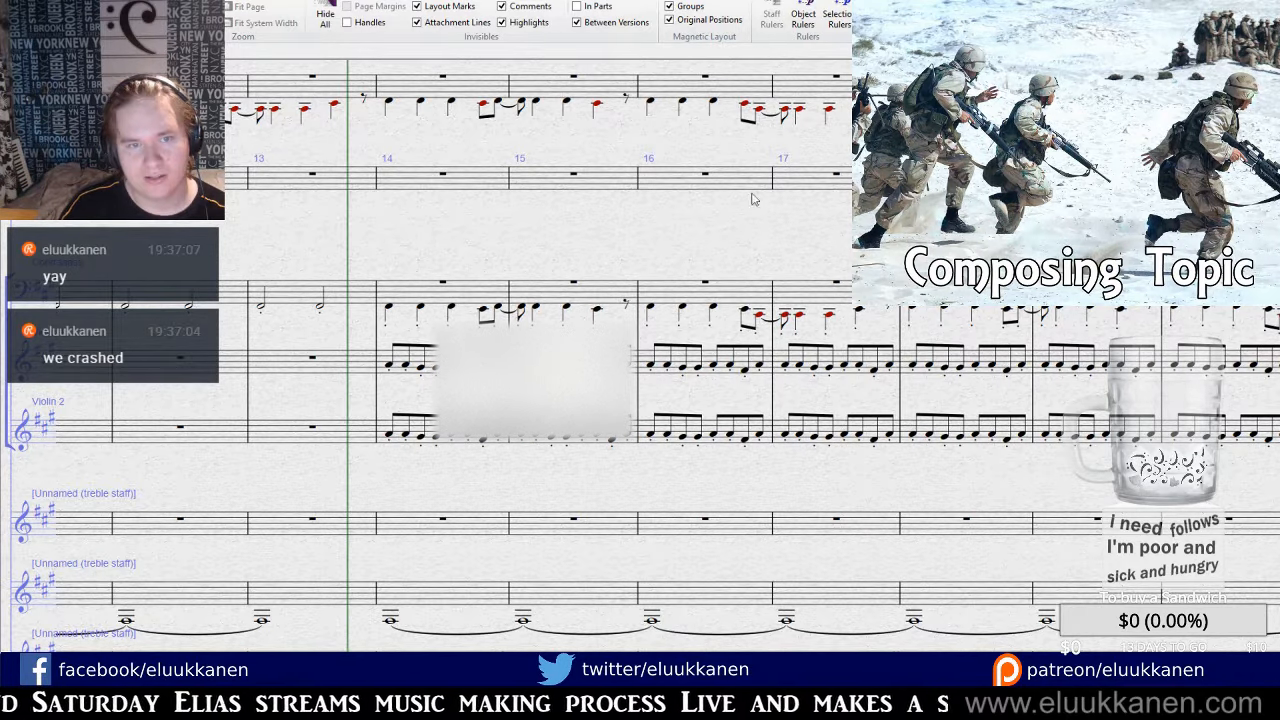
pyautogui.click(458, 300)
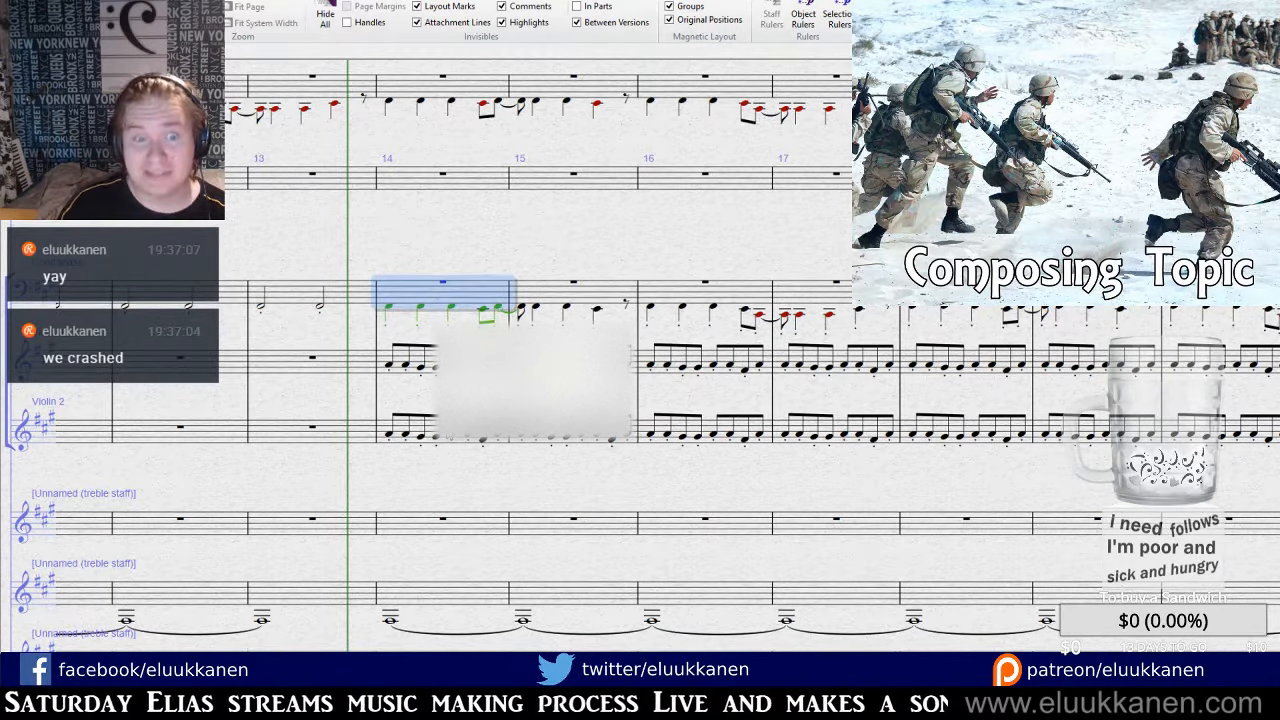
pyautogui.keyDown('shift'); pyautogui.click(458, 428); pyautogui.keyUp('shift')
pyautogui.hotkey('ctrl', '-')
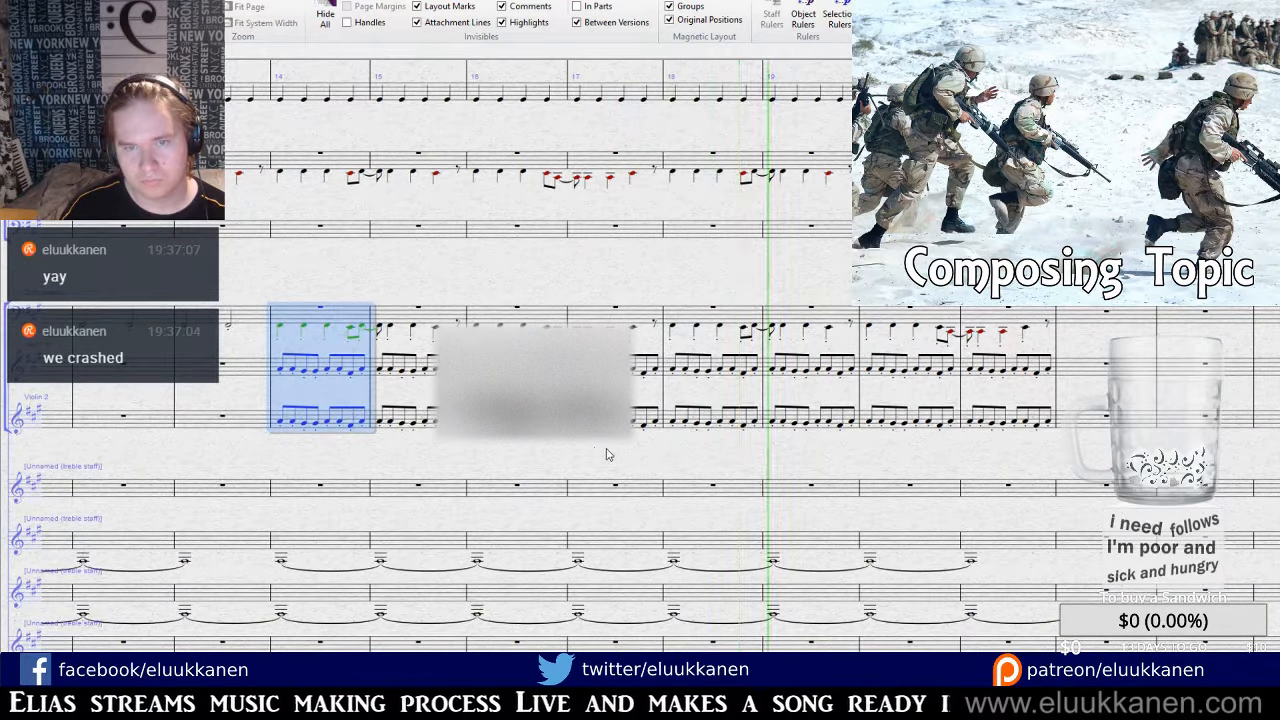
pyautogui.hotkey('ctrl', '=')
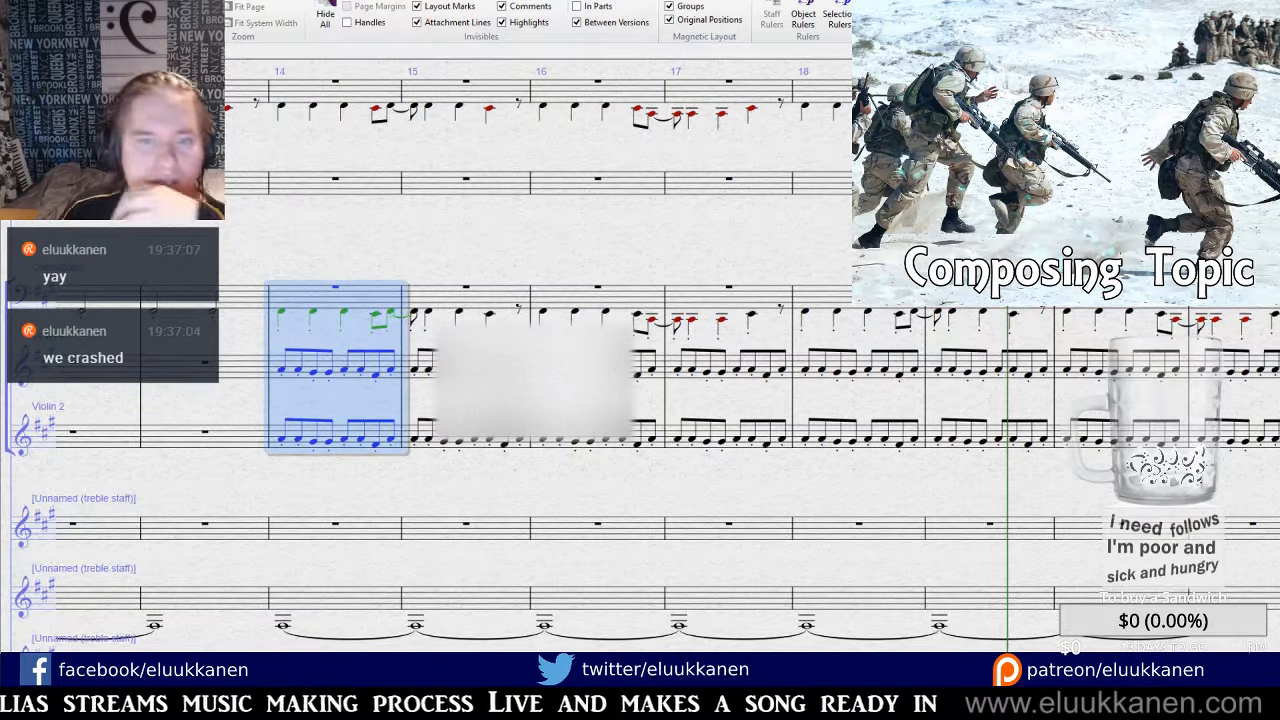
# Check the Violin 2 channel's settings in the mixer, close the mixer and clear the score selection.
pyautogui.press('m')
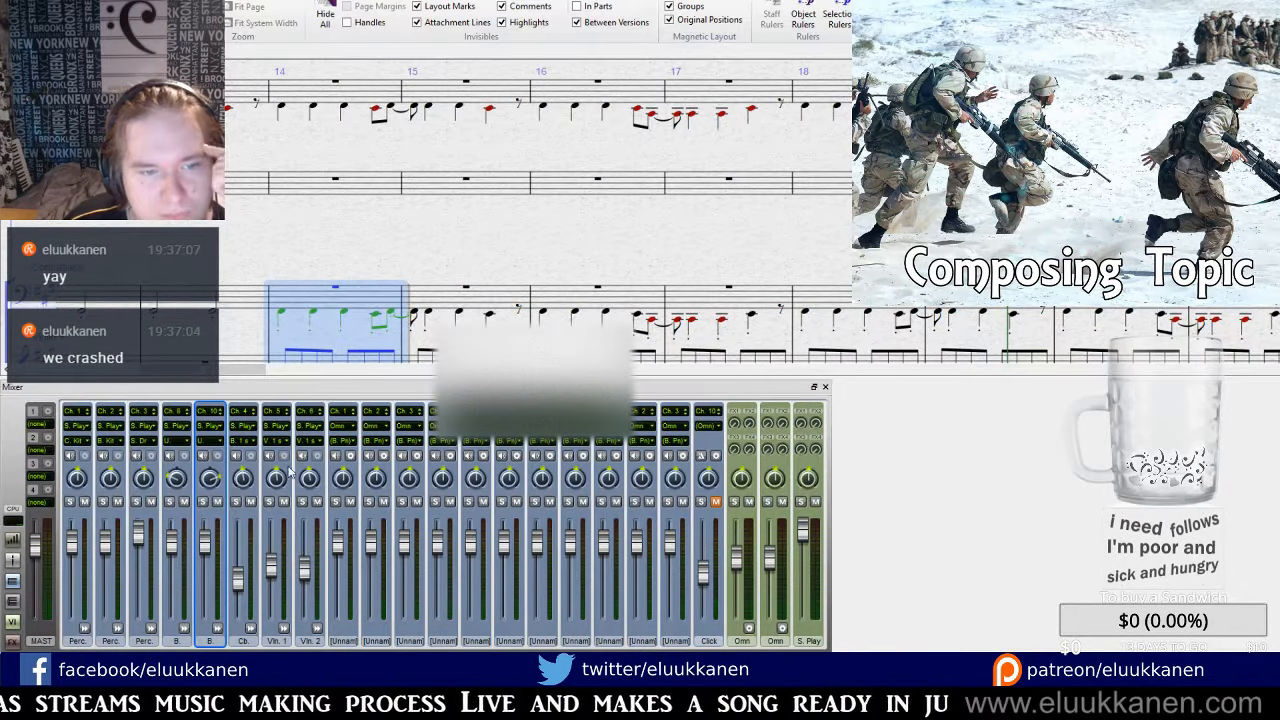
pyautogui.click(314, 448)
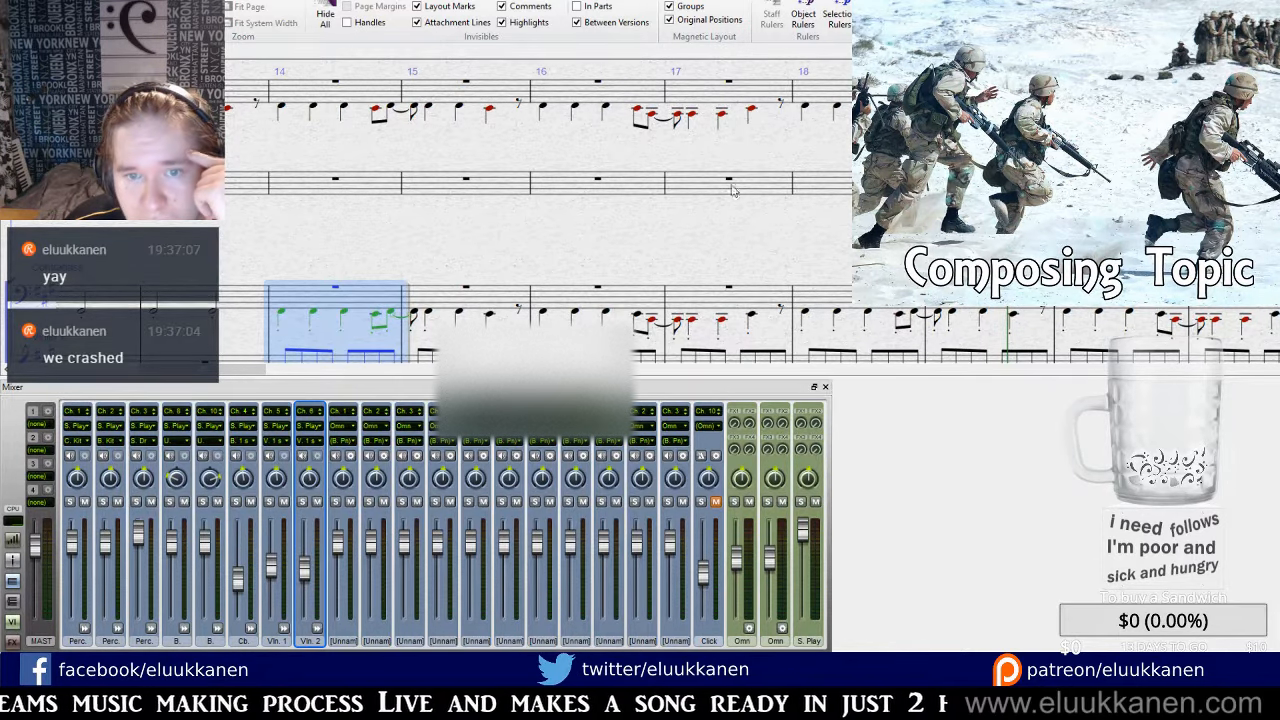
pyautogui.press('m')
pyautogui.click(348, 470)
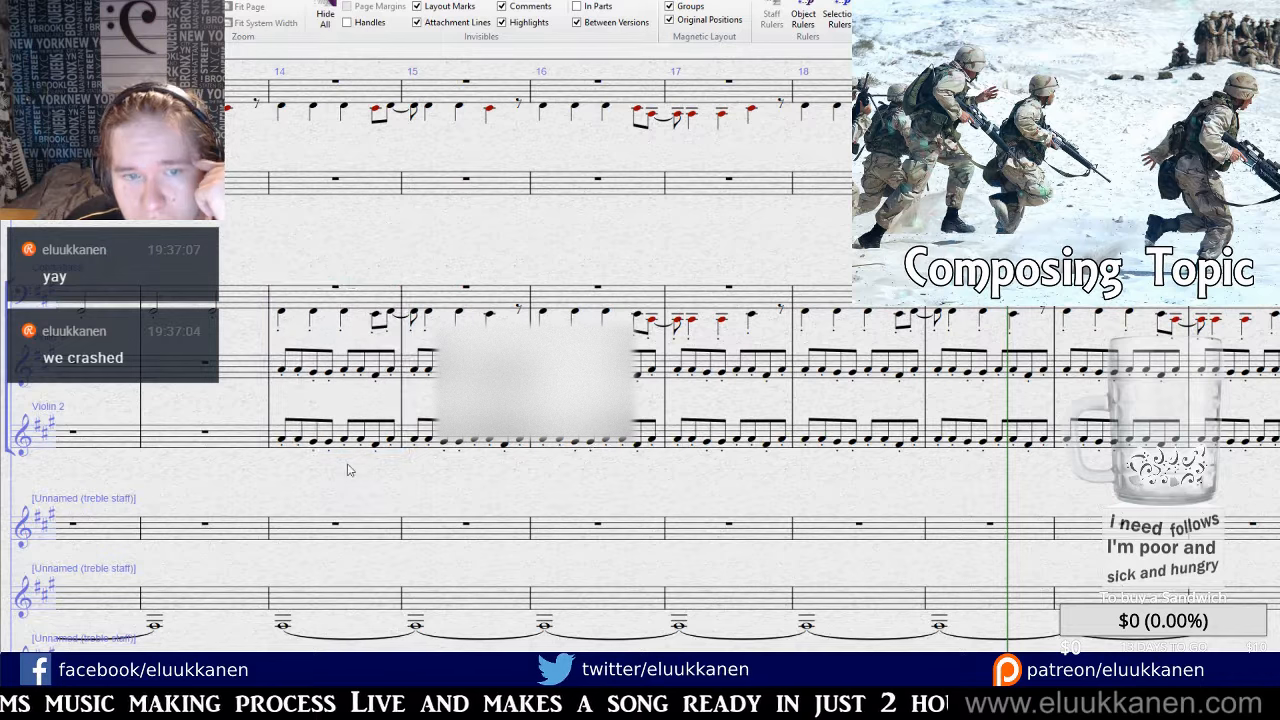
# Select bar 14 of both violins and play the passage from the end of bar 13 into bar 20.
pyautogui.click(290, 446)
pyautogui.click(315, 446)
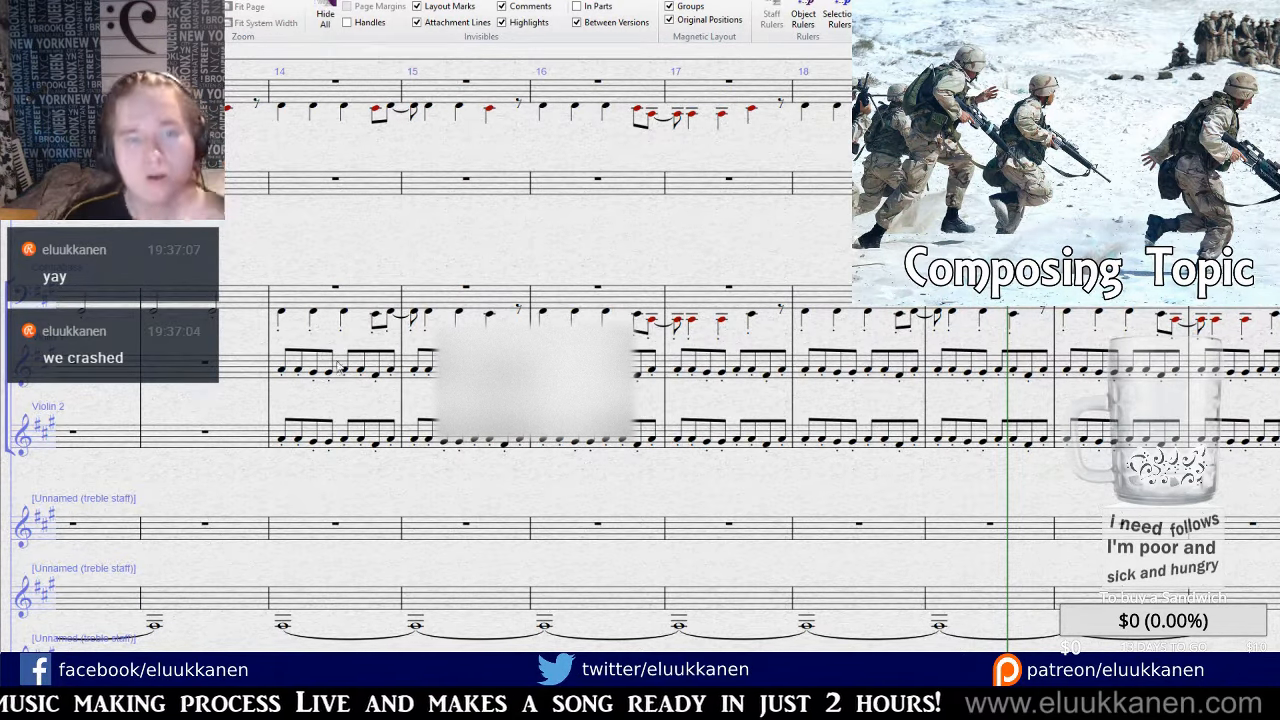
pyautogui.click(340, 367)
pyautogui.keyDown('shift'); pyautogui.click(349, 436); pyautogui.keyUp('shift')
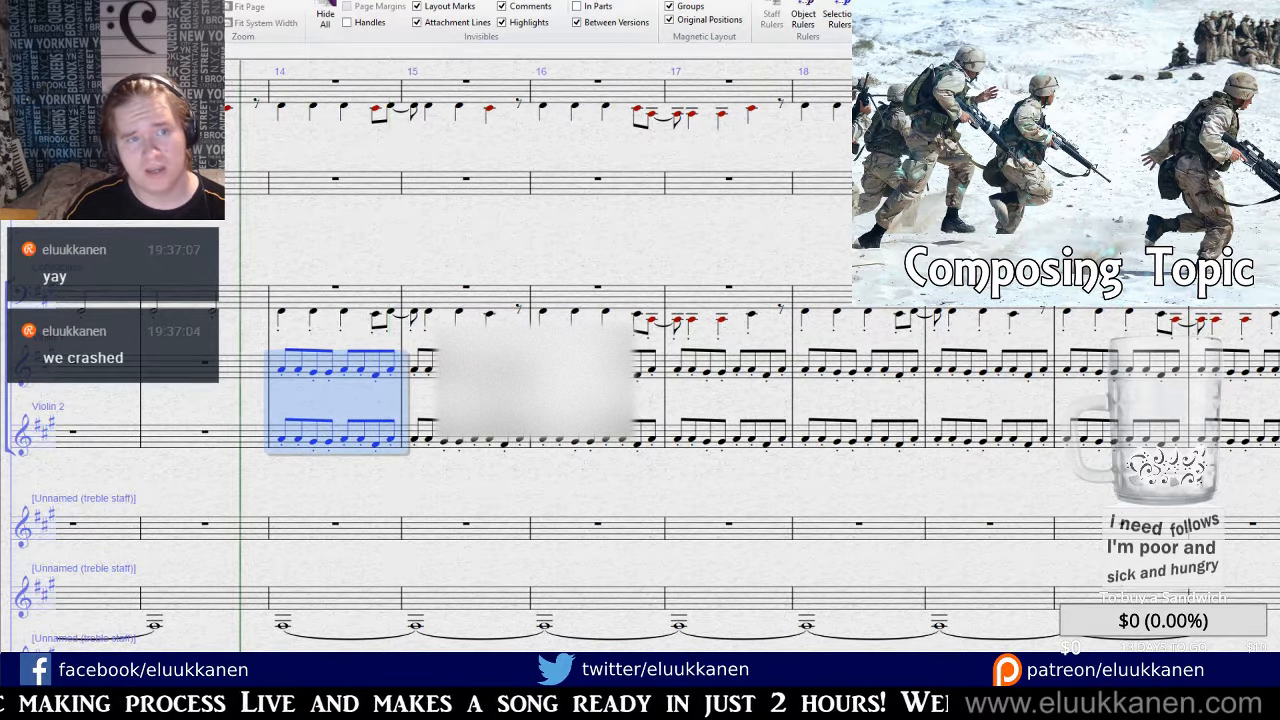
pyautogui.press('p')
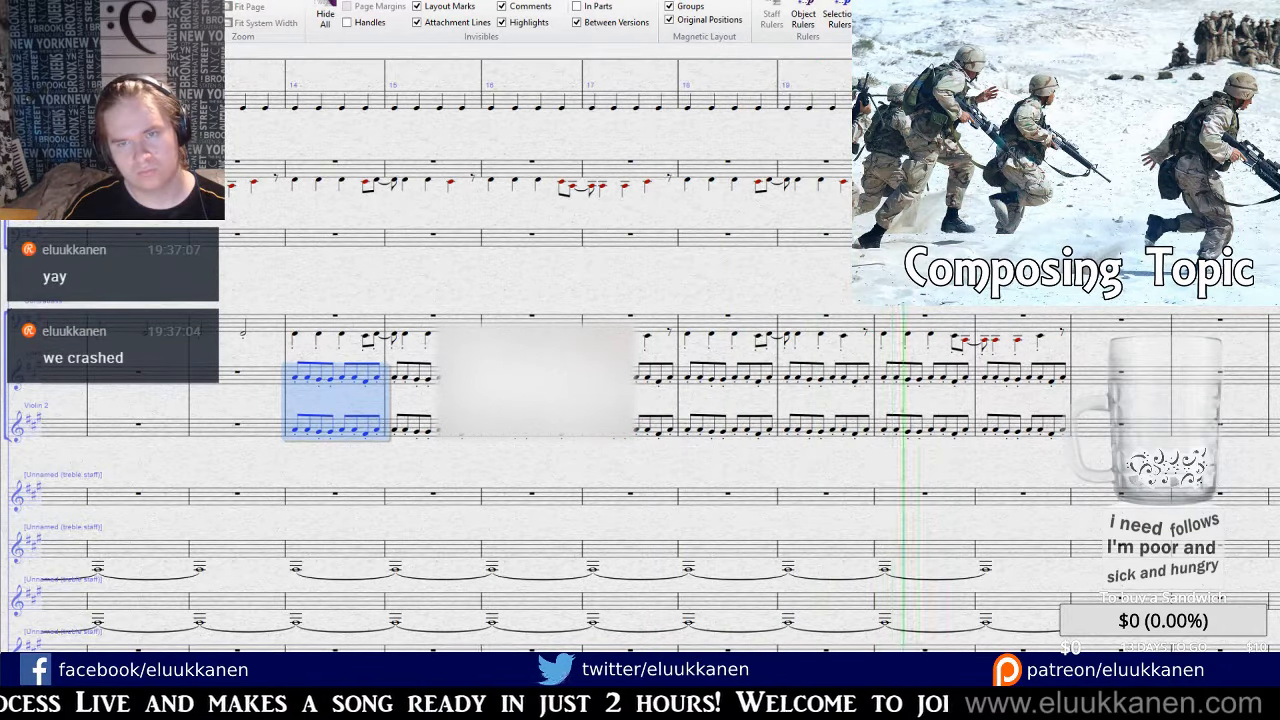
pyautogui.hotkey('ctrl', '+')
pyautogui.click(858, 312)
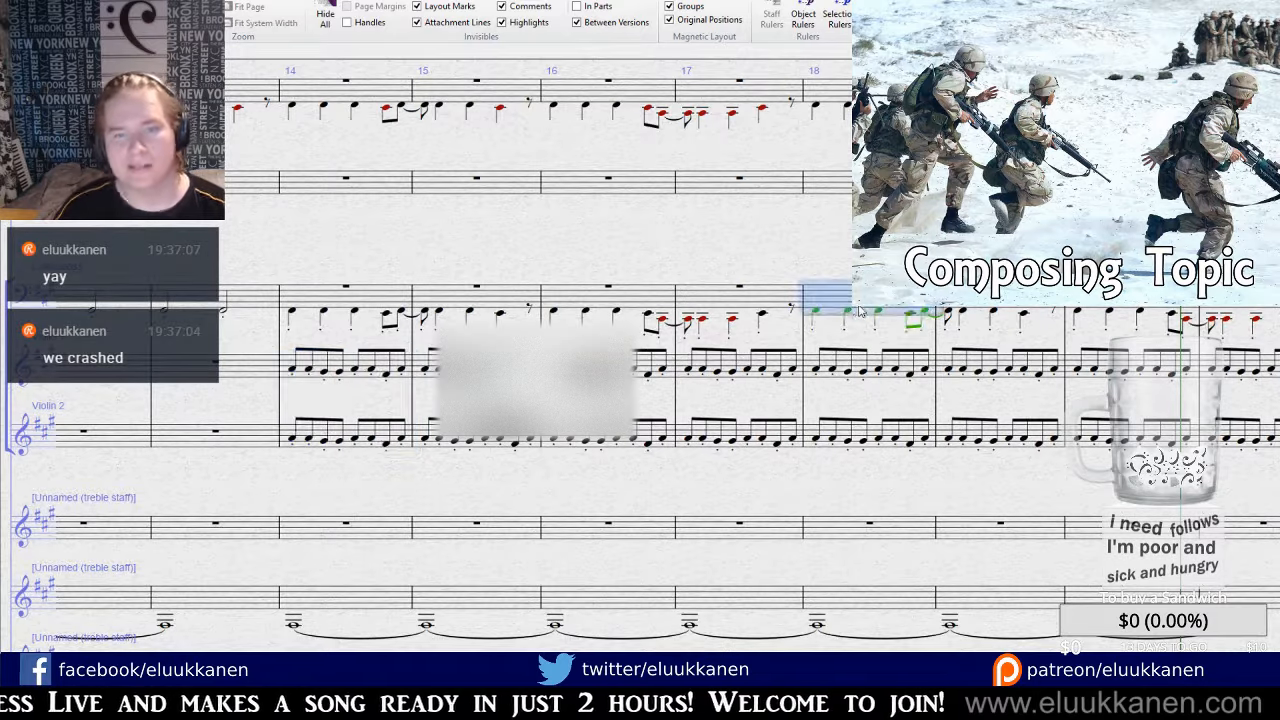
# Copy the tied whole notes in bars 14 to 21 of the second unnamed treble staff into the first unnamed staff at bar 14.
pyautogui.moveTo(351, 489); pyautogui.dragTo(503, 246)
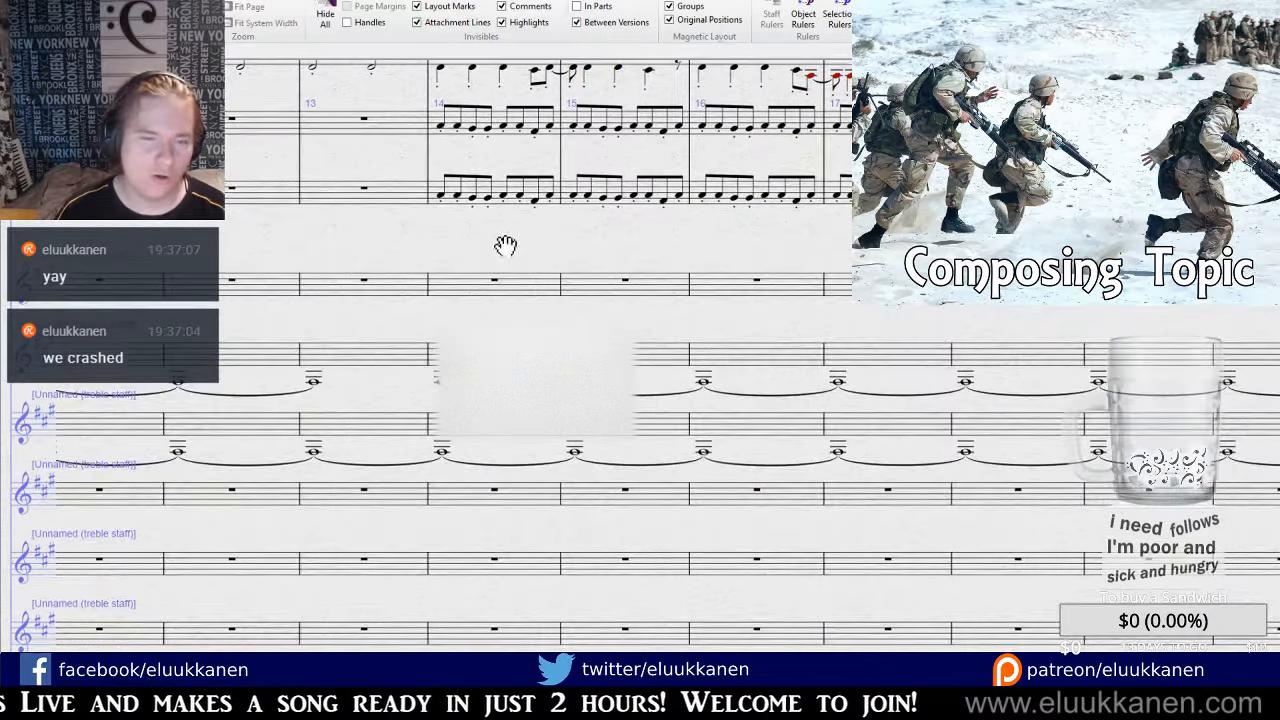
pyautogui.click(441, 382)
pyautogui.moveTo(806, 354); pyautogui.dragTo(653, 349)
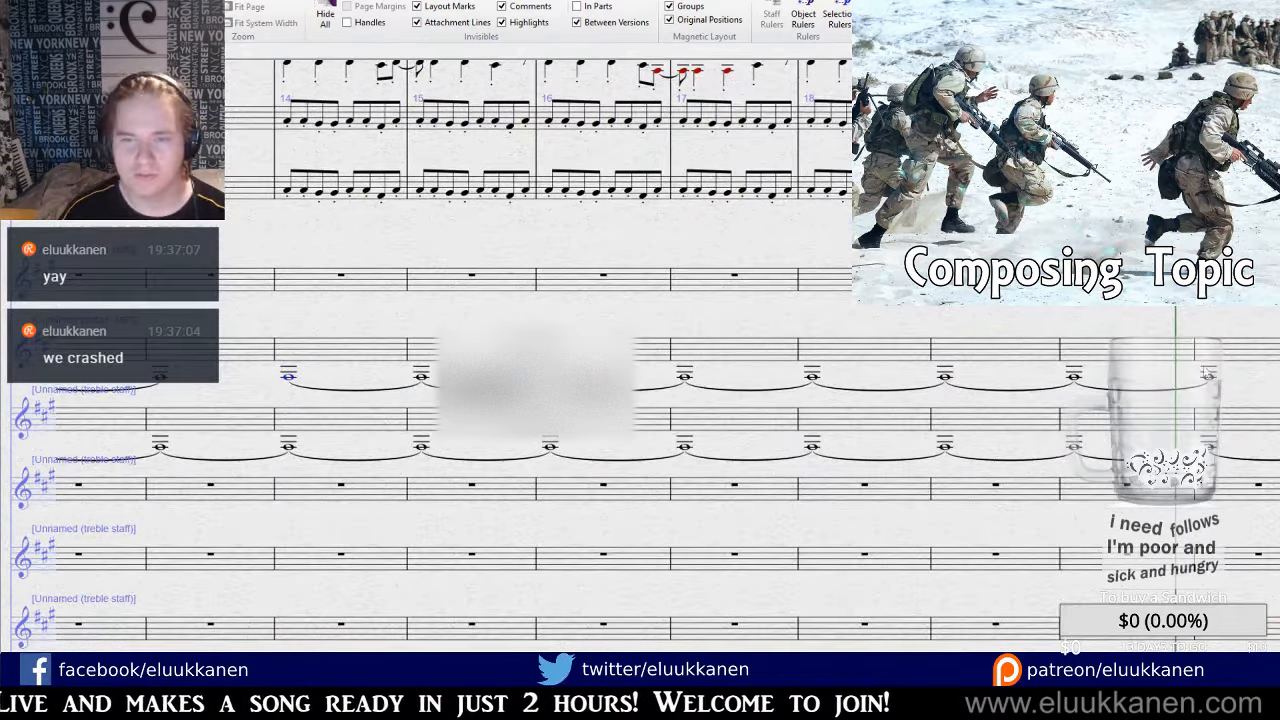
pyautogui.keyDown('shift'); pyautogui.click(1266, 356); pyautogui.keyUp('shift')
pyautogui.moveTo(359, 325); pyautogui.dragTo(497, 348)
pyautogui.click(422, 306)
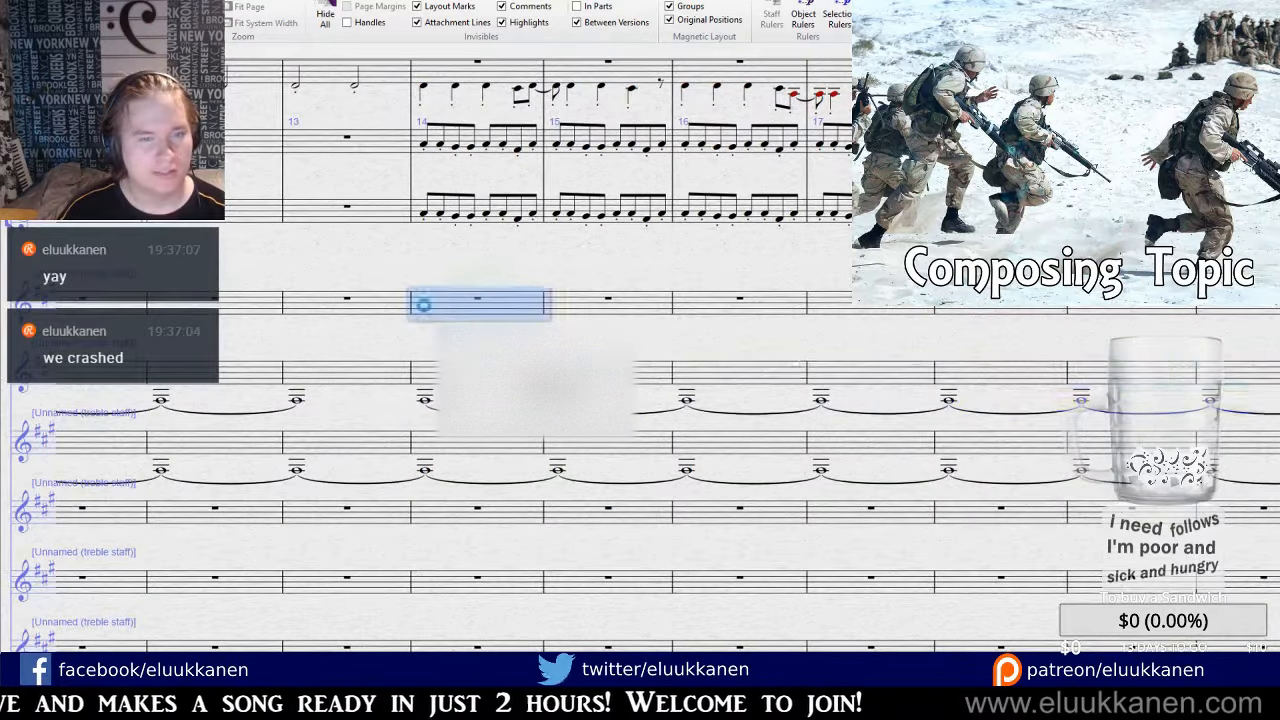
pyautogui.hotkey('ctrl', 'v')
pyautogui.click(281, 330)
pyautogui.click(418, 331)
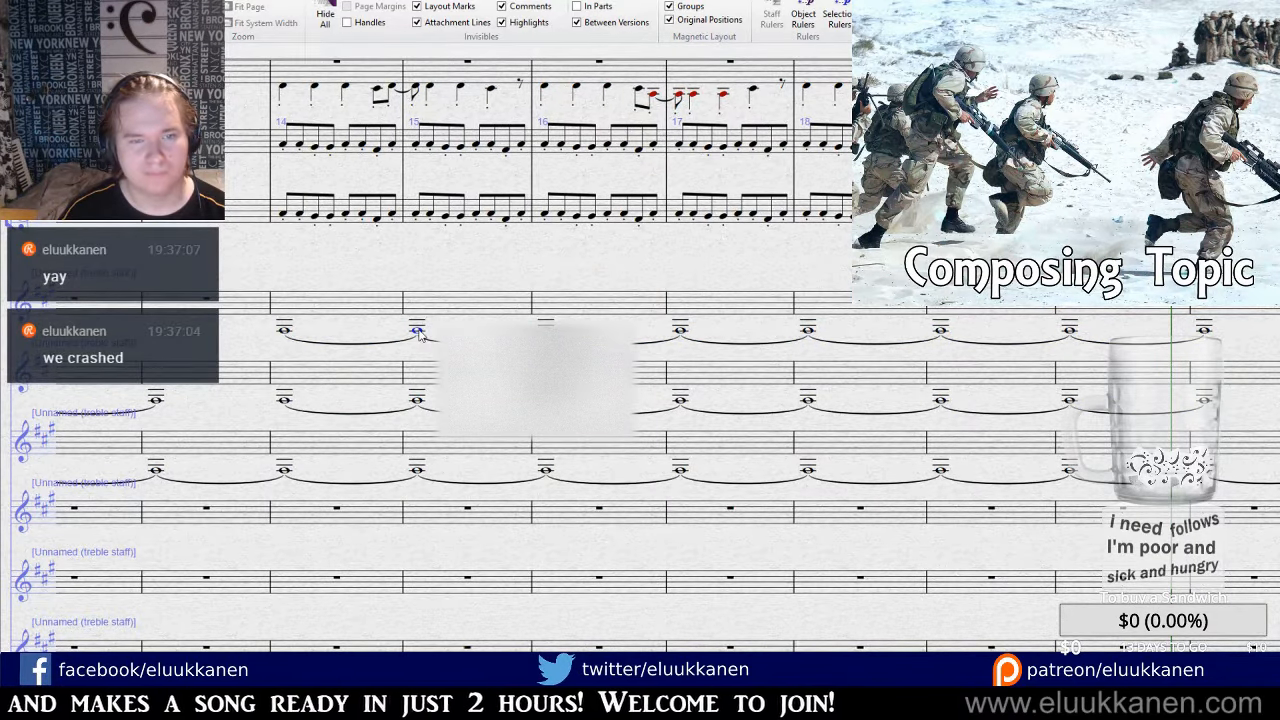
# Copy the tied whole notes in bars 14 to 21 of the first unnamed treble staff to bar 22 of the same staff.
pyautogui.click(284, 330)
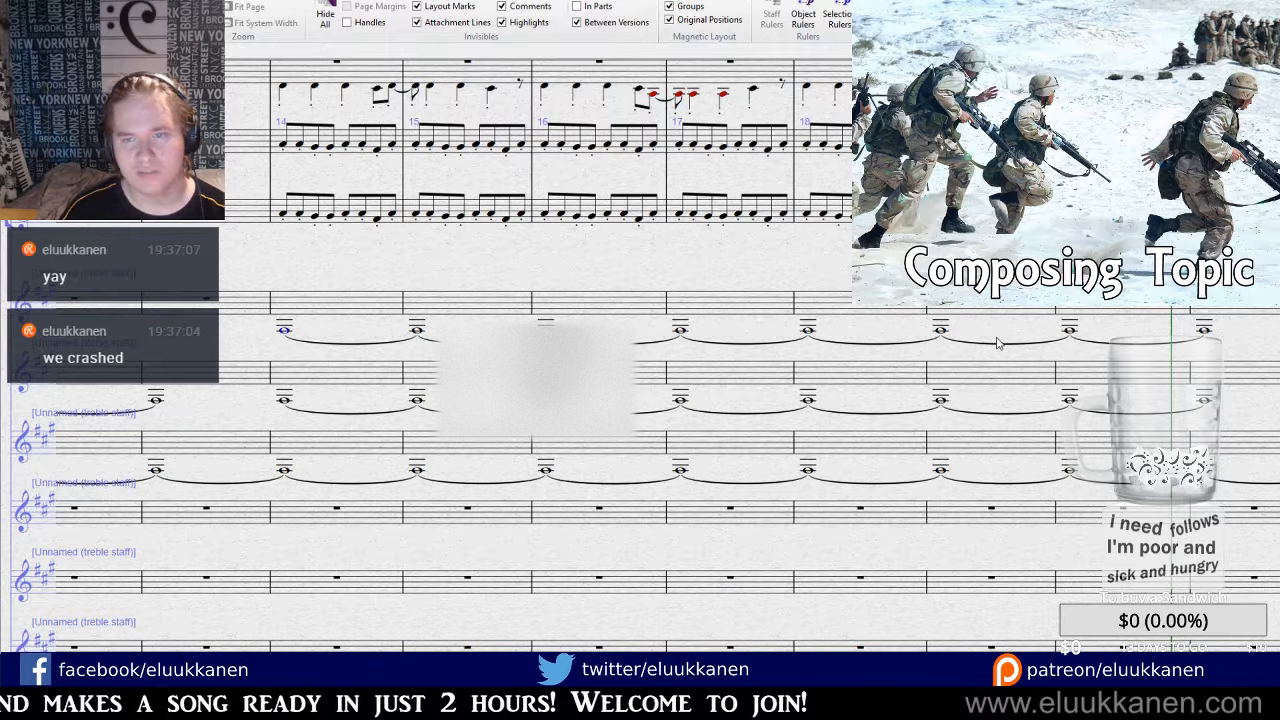
pyautogui.click(398, 345)
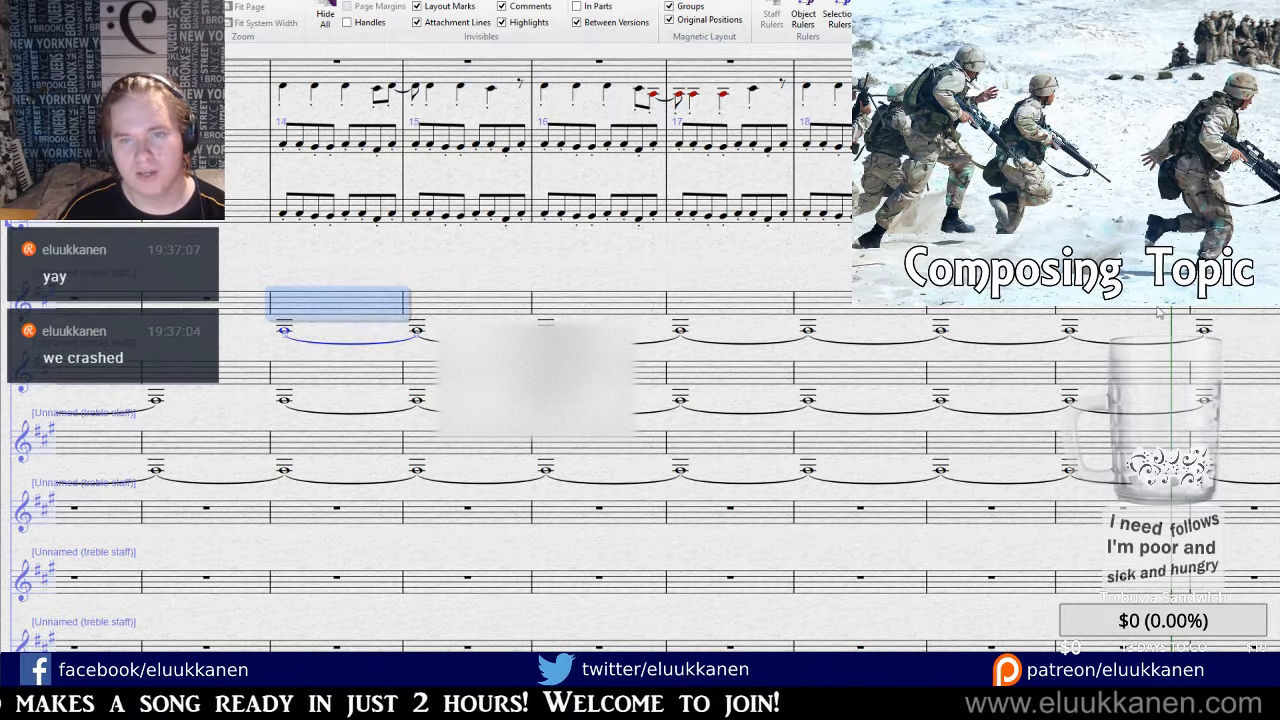
pyautogui.keyDown('shift'); pyautogui.click(1272, 342); pyautogui.keyUp('shift')
pyautogui.moveTo(1256, 349); pyautogui.dragTo(888, 380)
pyautogui.click(1049, 346)
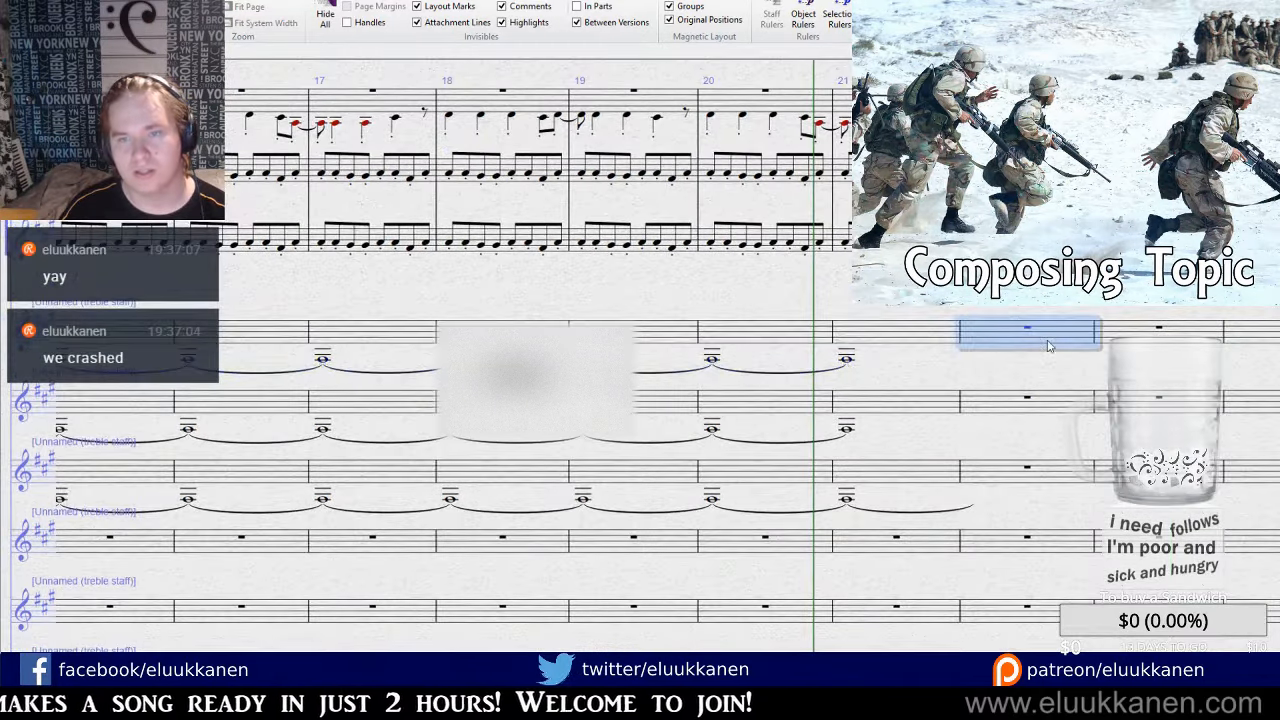
pyautogui.hotkey('ctrl', 'v')
# Delete the tied whole notes in bars 14 to 21 of the first unnamed treble staff.
pyautogui.moveTo(385, 333); pyautogui.dragTo(1053, 337)
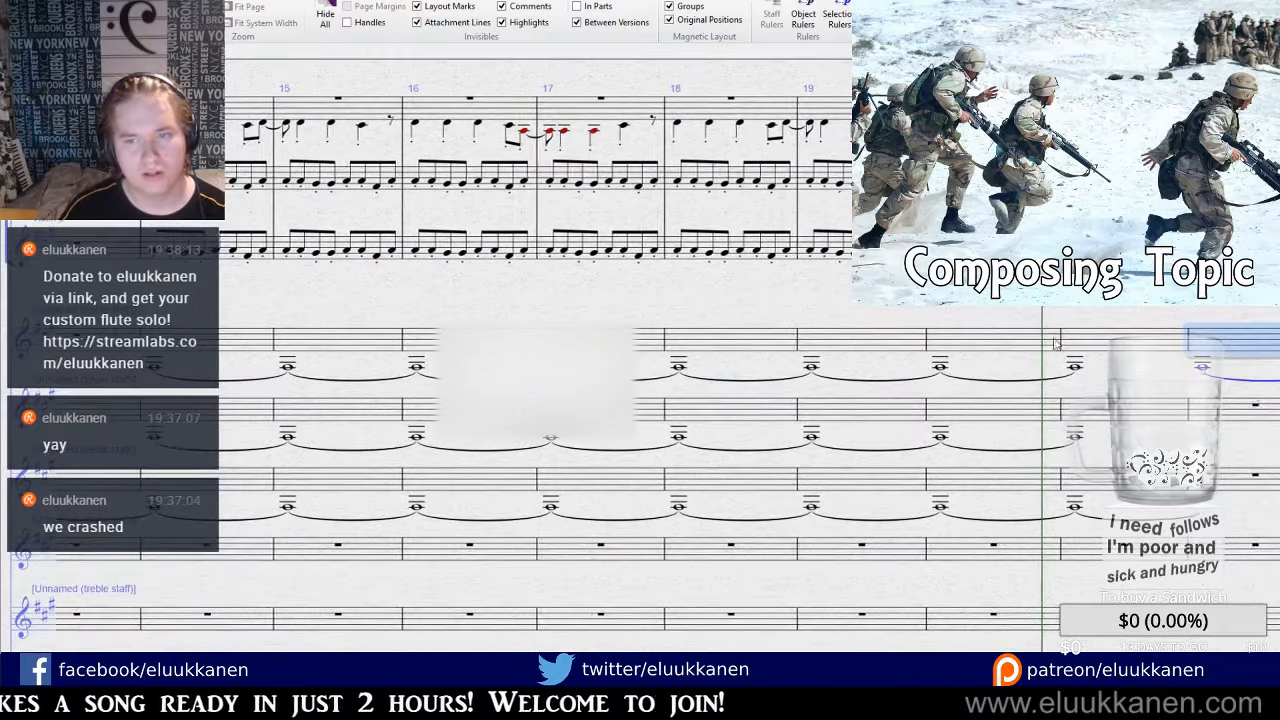
pyautogui.click(1088, 345)
pyautogui.moveTo(361, 305); pyautogui.dragTo(529, 305)
pyautogui.keyDown('shift'); pyautogui.click(389, 343); pyautogui.keyUp('shift')
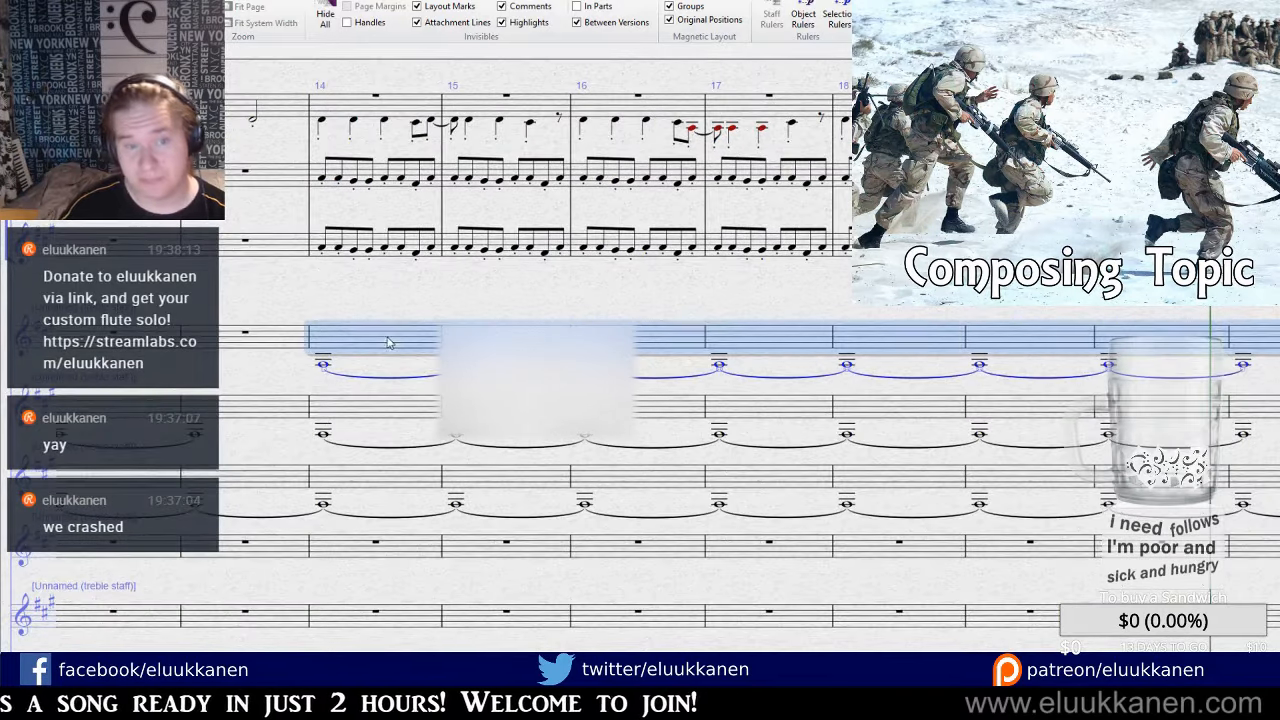
pyautogui.press('Delete')
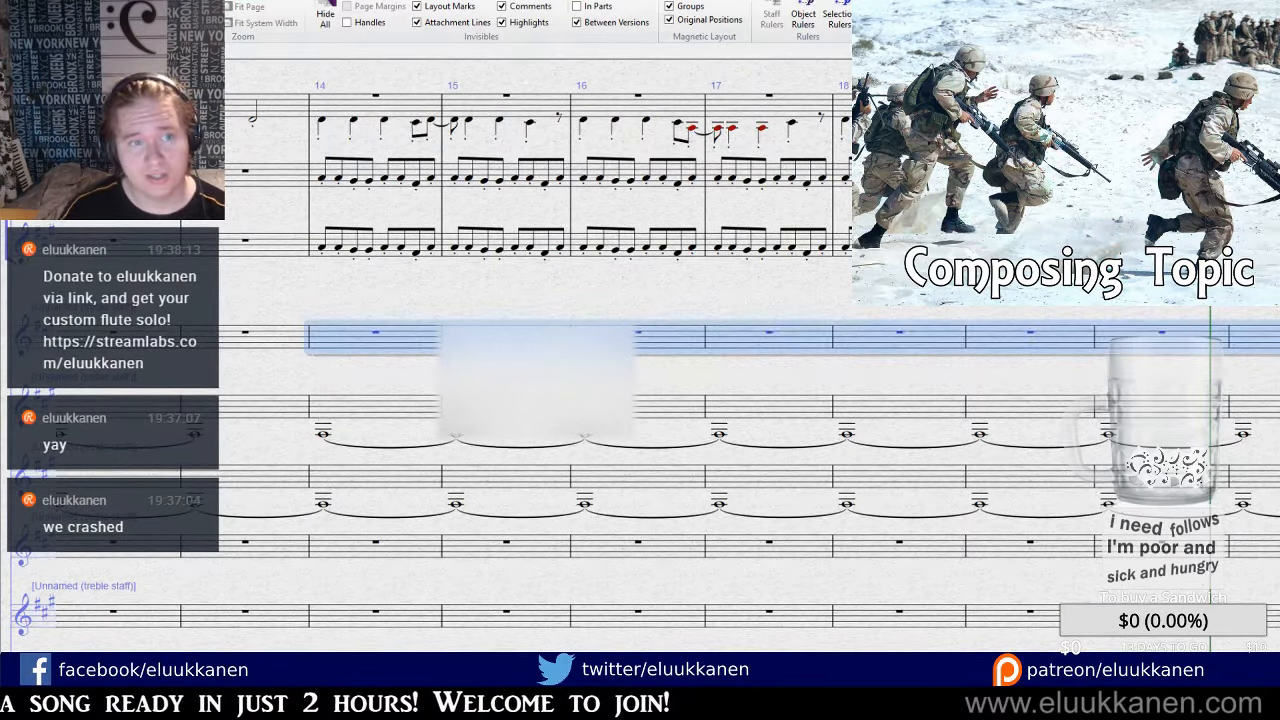
# Copy the tied whole notes in bars 14 to 20 of the third unnamed treble staff into the fourth unnamed staff at bar 14.
pyautogui.moveTo(368, 303); pyautogui.dragTo(429, 150)
pyautogui.click(420, 350)
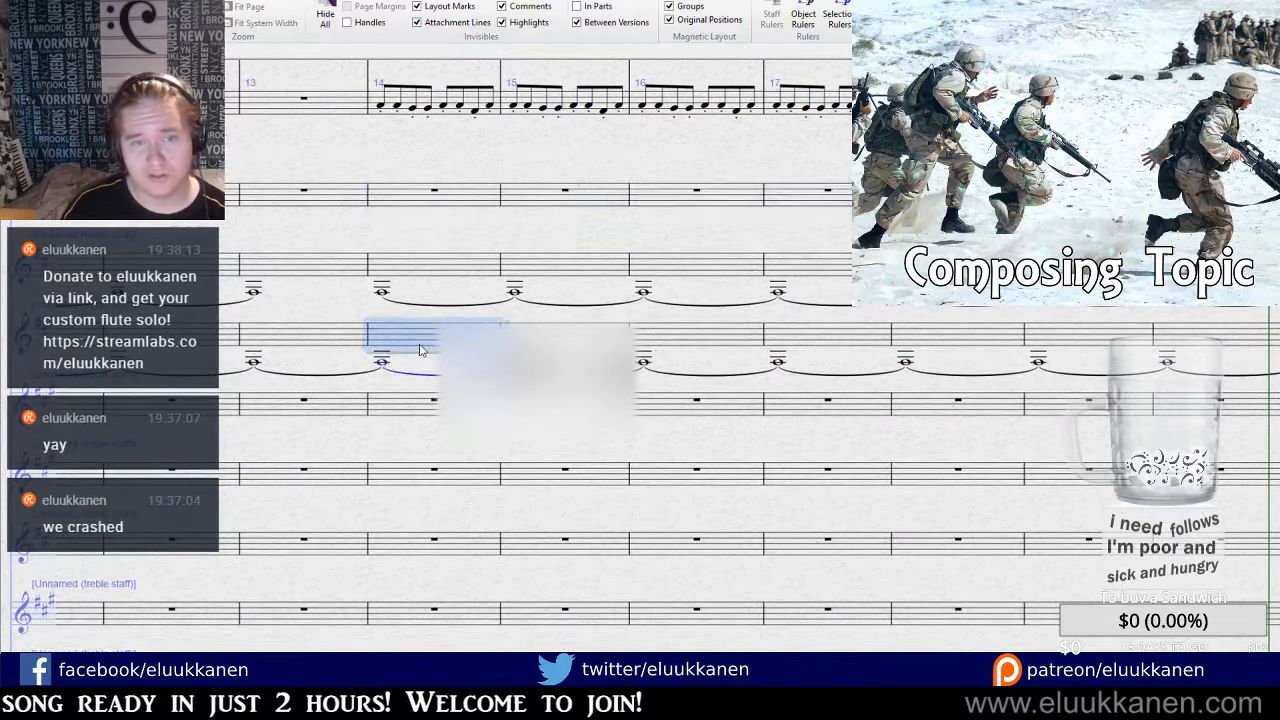
pyautogui.moveTo(1184, 378); pyautogui.dragTo(1060, 370)
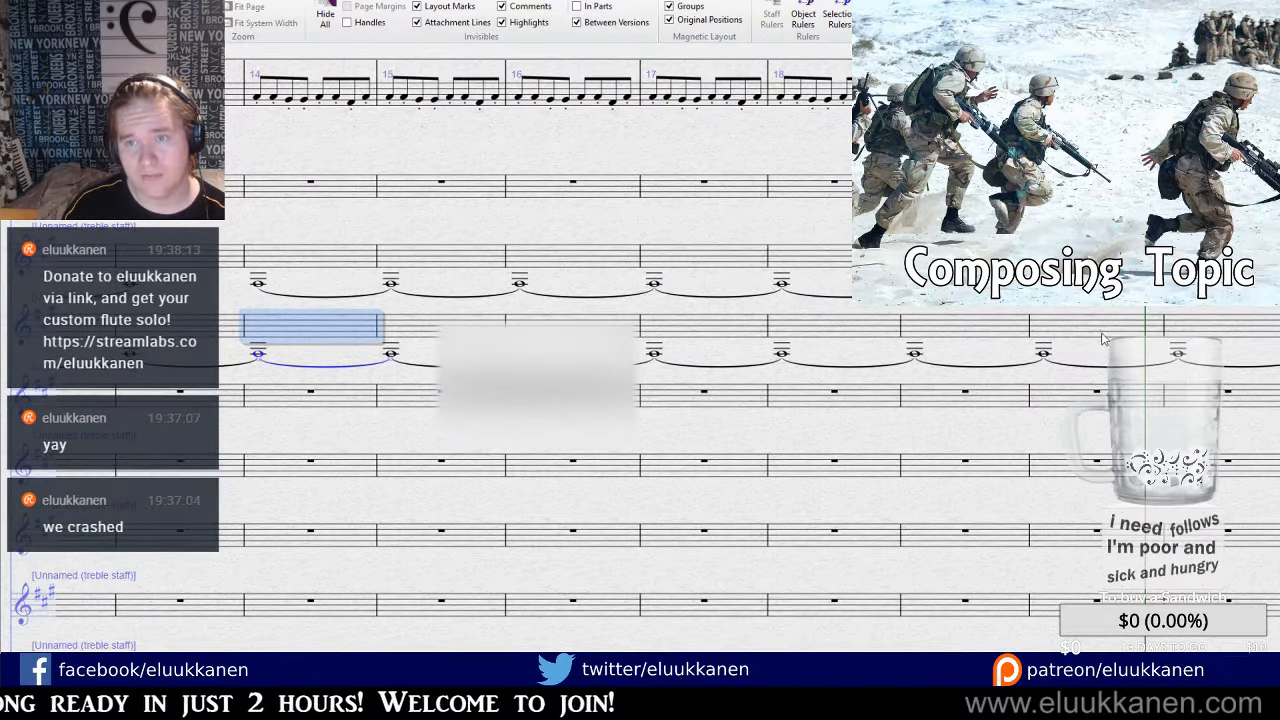
pyautogui.keyDown('shift'); pyautogui.click(1101, 333); pyautogui.keyUp('shift')
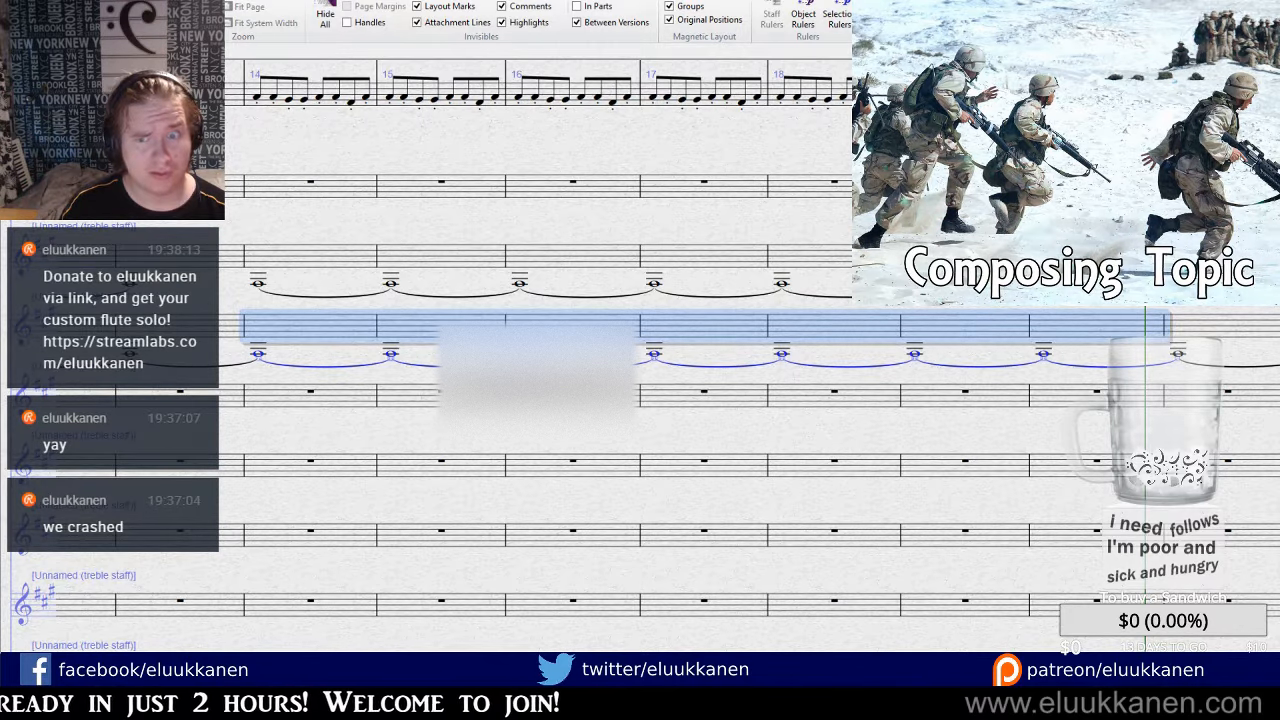
pyautogui.click(271, 397)
pyautogui.hotkey('ctrl', 'v')
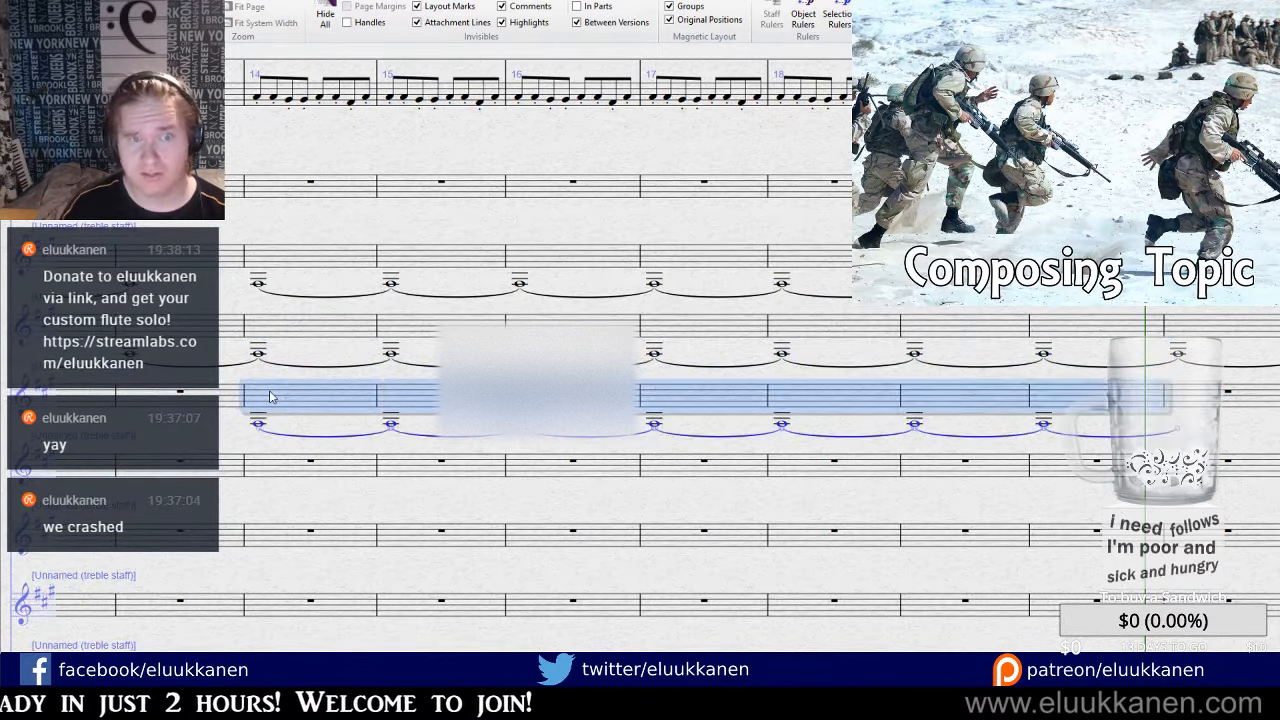
pyautogui.press('Escape')
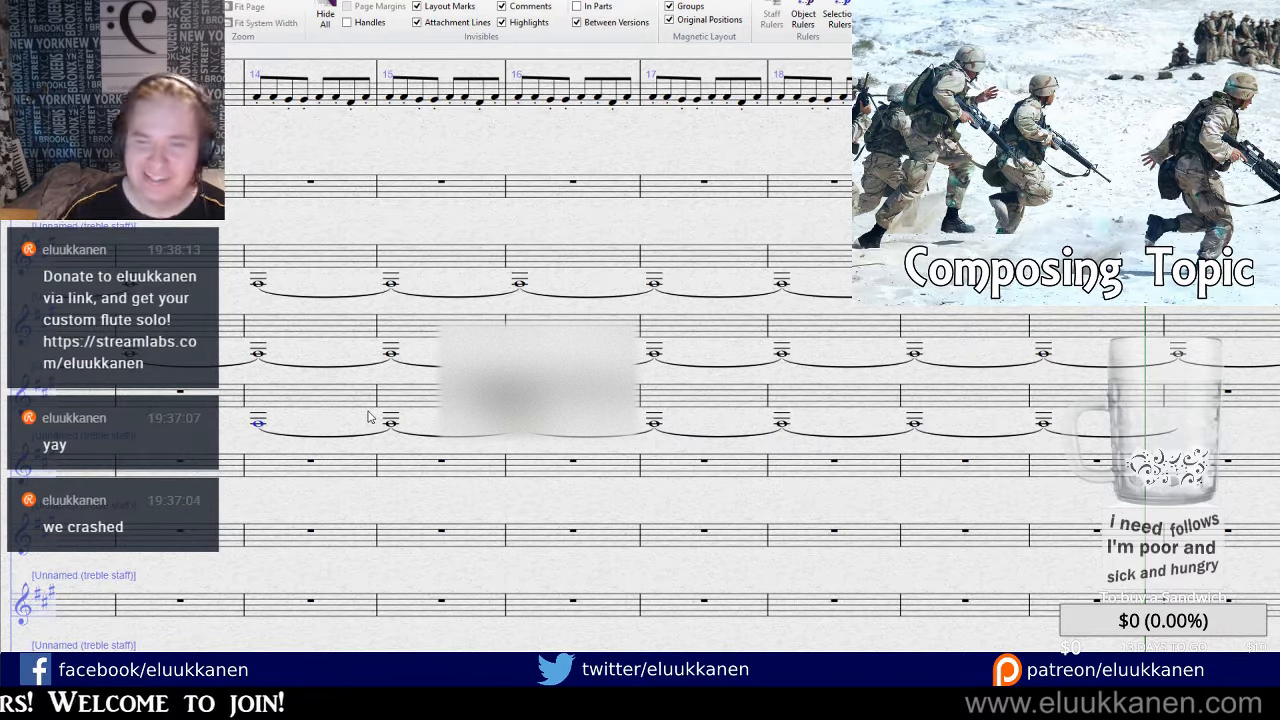
# Extend the fourth unnamed staff's tied whole notes to bar 21 by copying bars 17 to 20 to bar 18.
pyautogui.click(1122, 397)
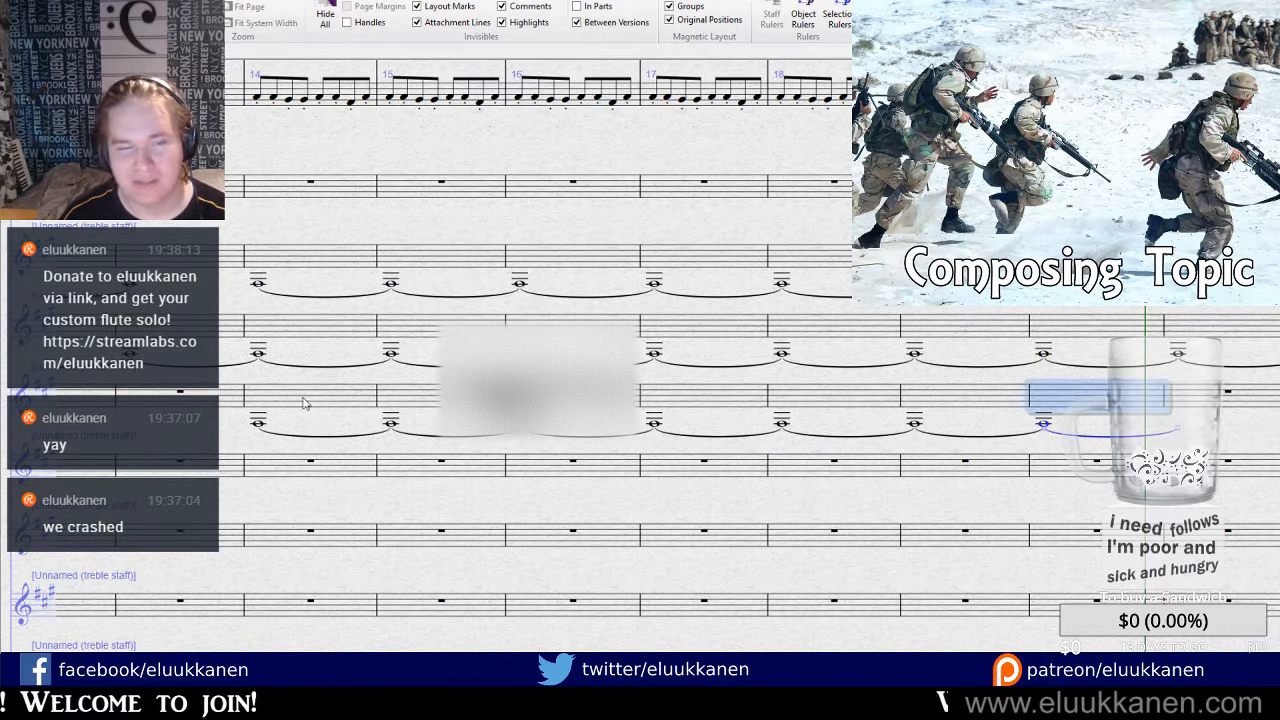
pyautogui.keyDown('shift'); pyautogui.click(686, 398); pyautogui.keyUp('shift')
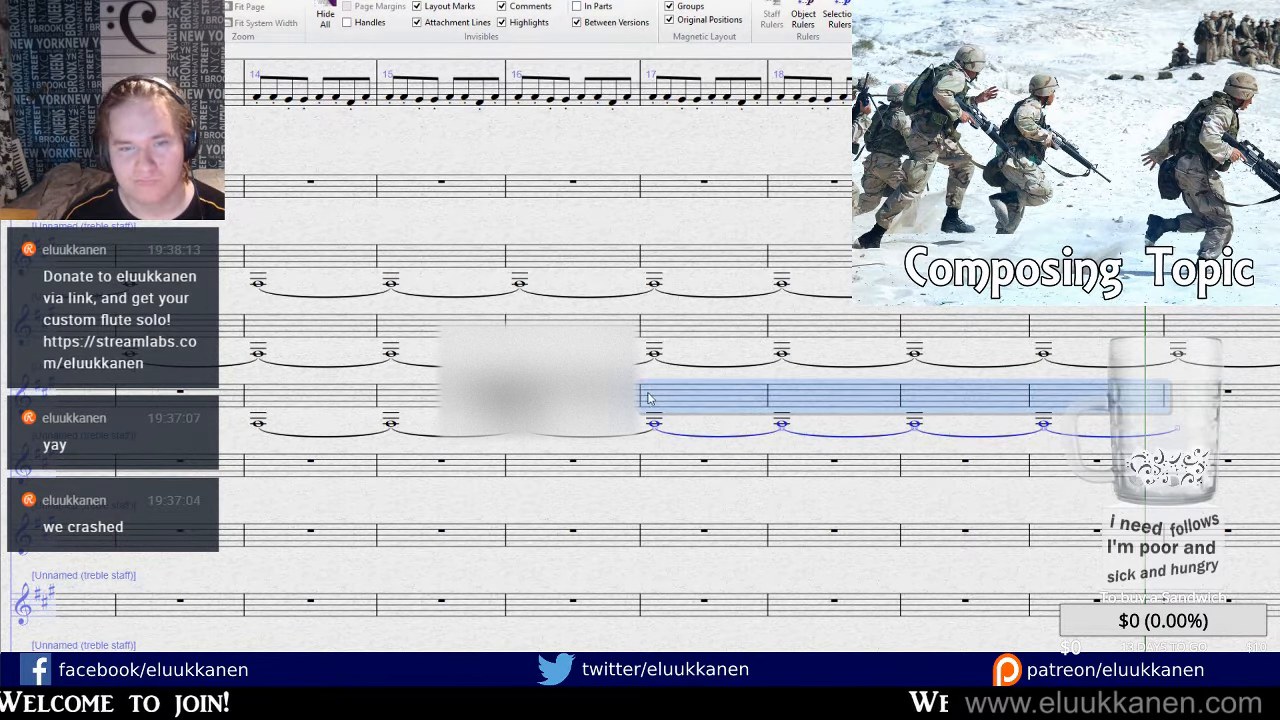
pyautogui.click(858, 408)
pyautogui.hotkey('ctrl', 'v')
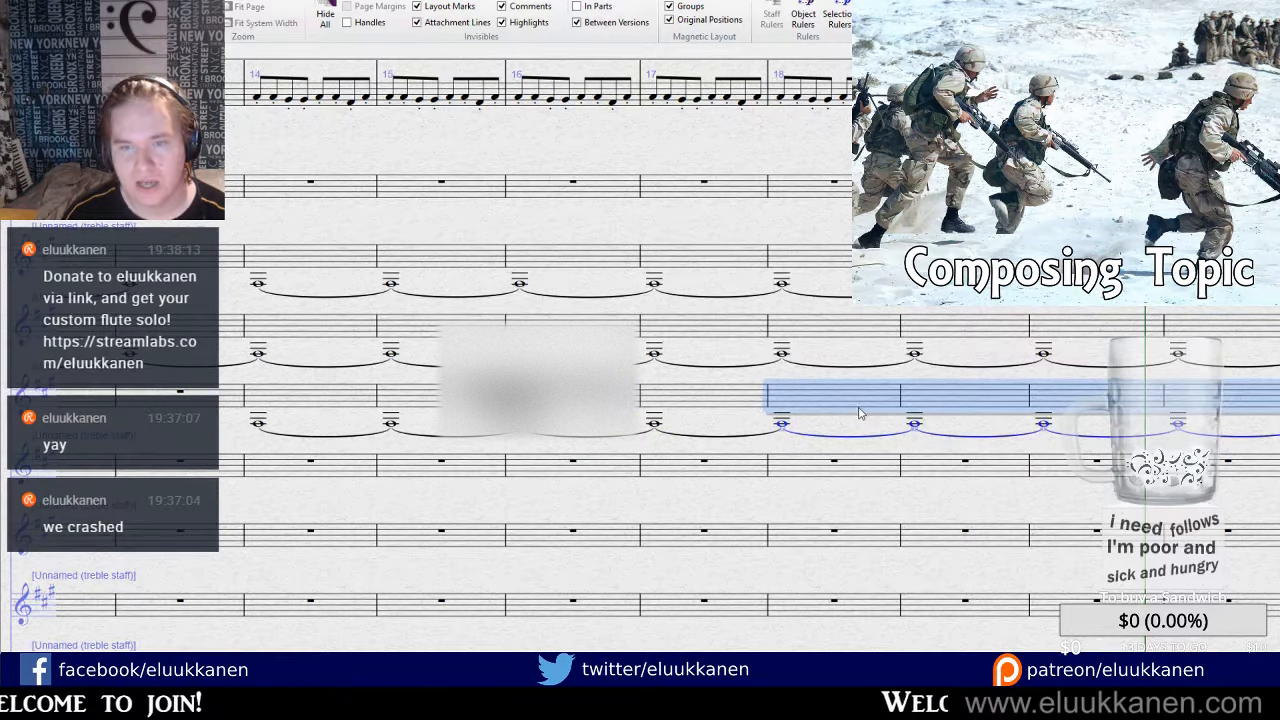
# Try doubling bars 14 to 21 of the fourth unnamed treble staff on the fifth staff, and undo the paste.
pyautogui.keyDown('shift'); pyautogui.click(343, 397); pyautogui.keyUp('shift')
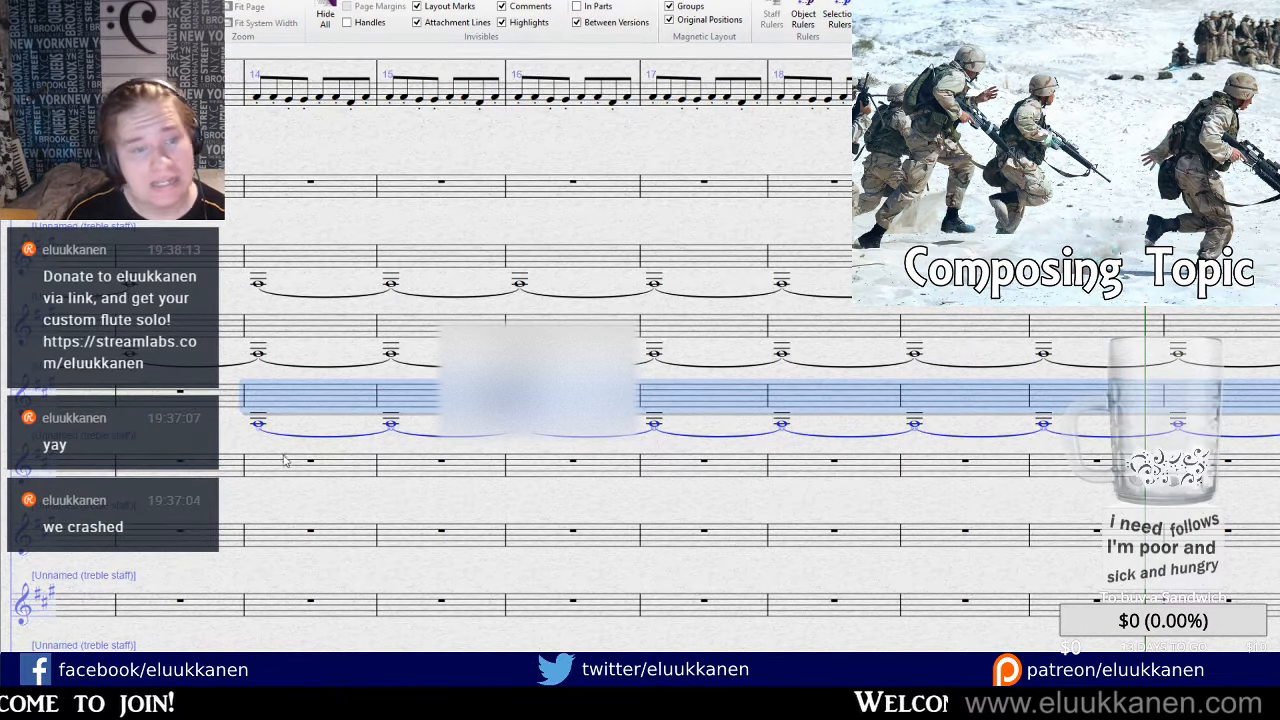
pyautogui.moveTo(309, 471); pyautogui.dragTo(446, 299)
pyautogui.click(436, 320)
pyautogui.hotkey('ctrl', 'v')
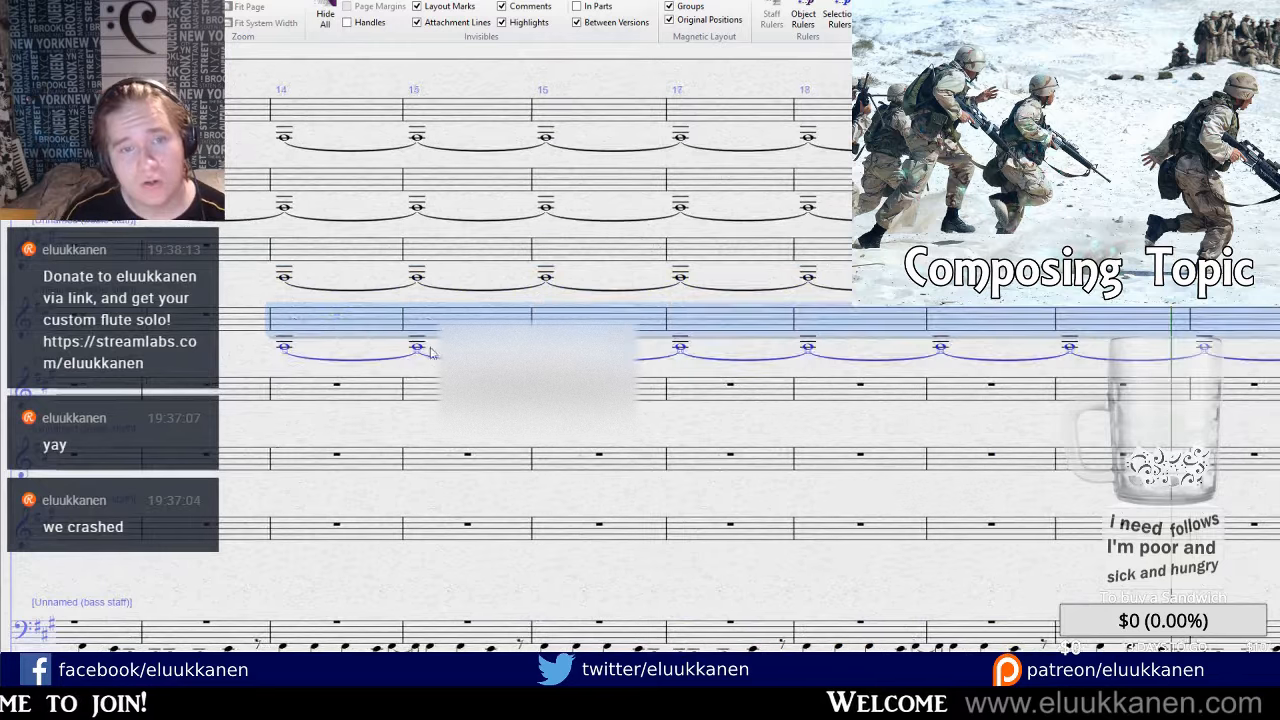
pyautogui.click(288, 347)
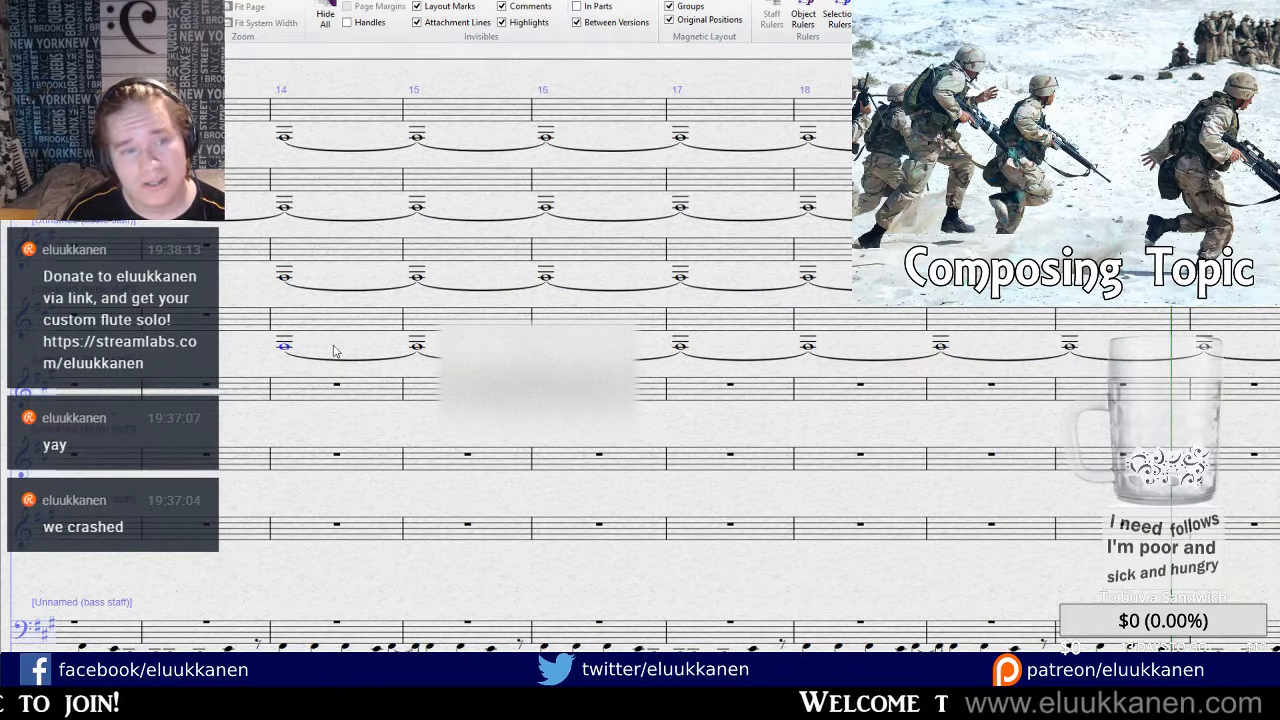
pyautogui.hotkey('ctrl', 'z')
pyautogui.hotkey('ctrl', 'z')
# On the second unnamed treble staff, raise the whole note in bar 16 and lower the one in bar 17 by a step.
pyautogui.moveTo(366, 347); pyautogui.dragTo(463, 643)
pyautogui.press('Escape')
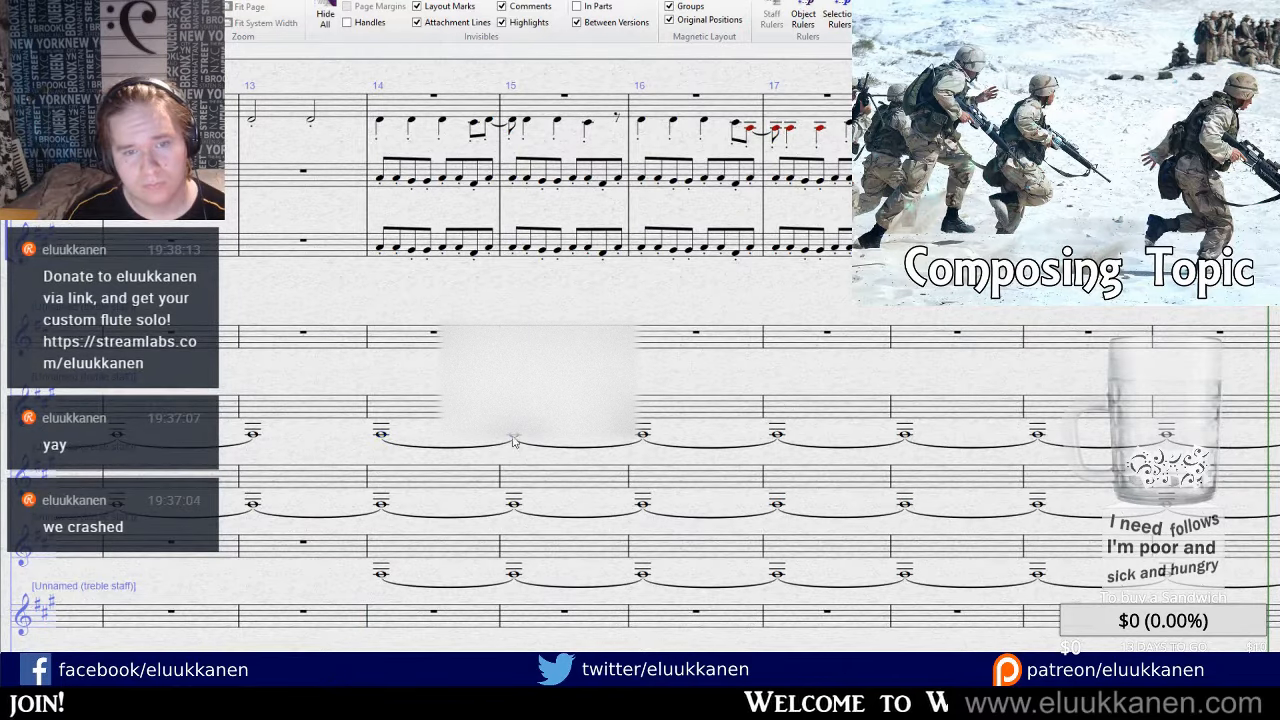
pyautogui.click(778, 437)
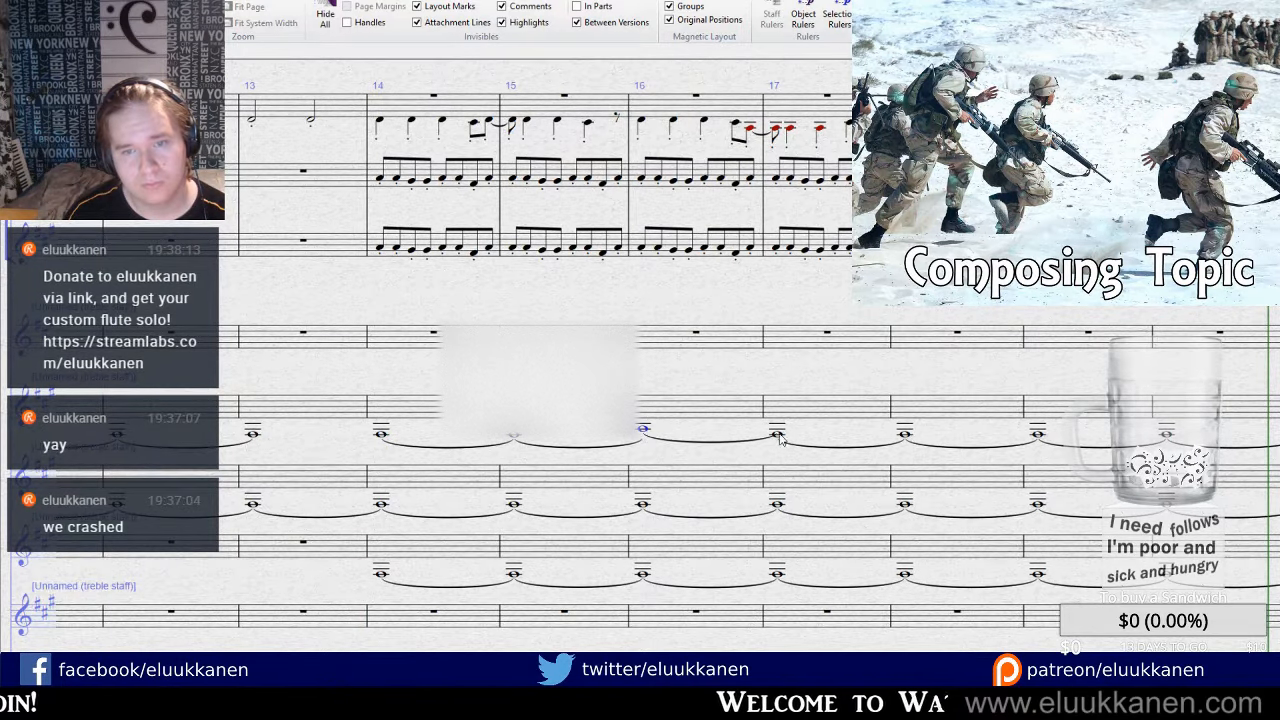
pyautogui.press('Down')
# Copy bars 14 to 17 of the second unnamed treble staff to bar 18 of the same staff.
pyautogui.click(462, 404)
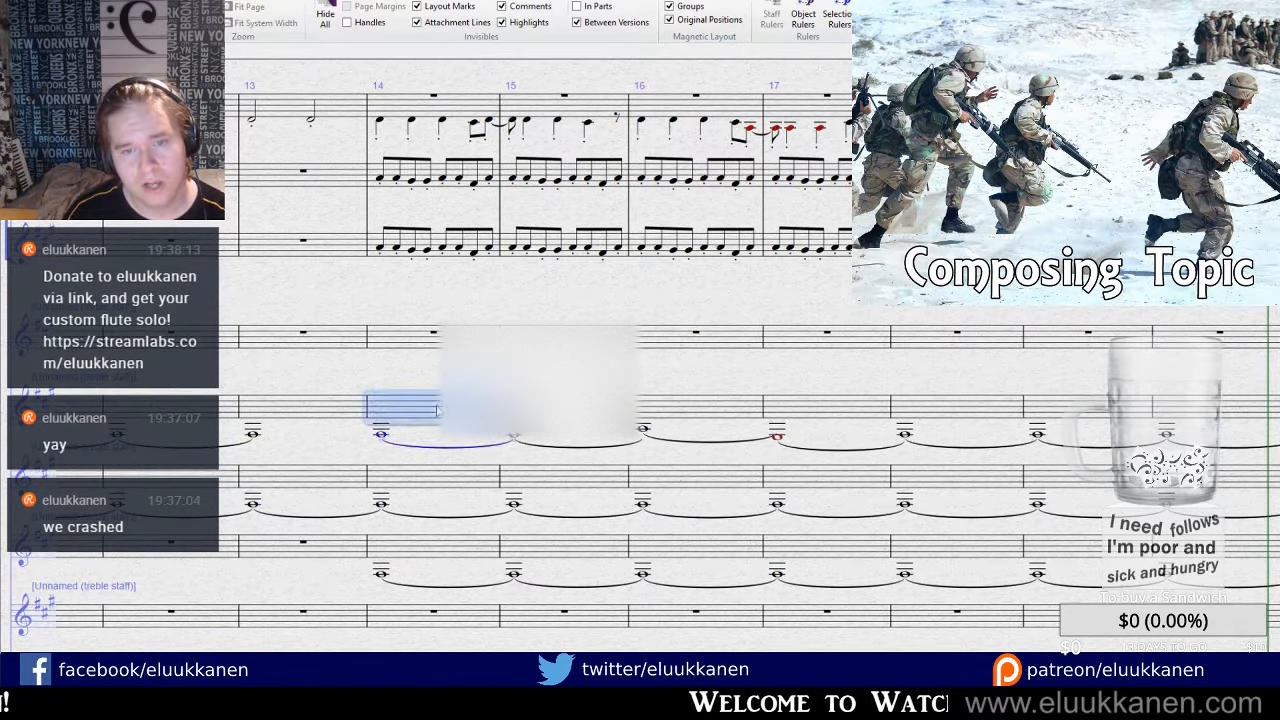
pyautogui.keyDown('shift'); pyautogui.click(794, 401); pyautogui.keyUp('shift')
pyautogui.click(938, 409)
pyautogui.hotkey('ctrl', 'v')
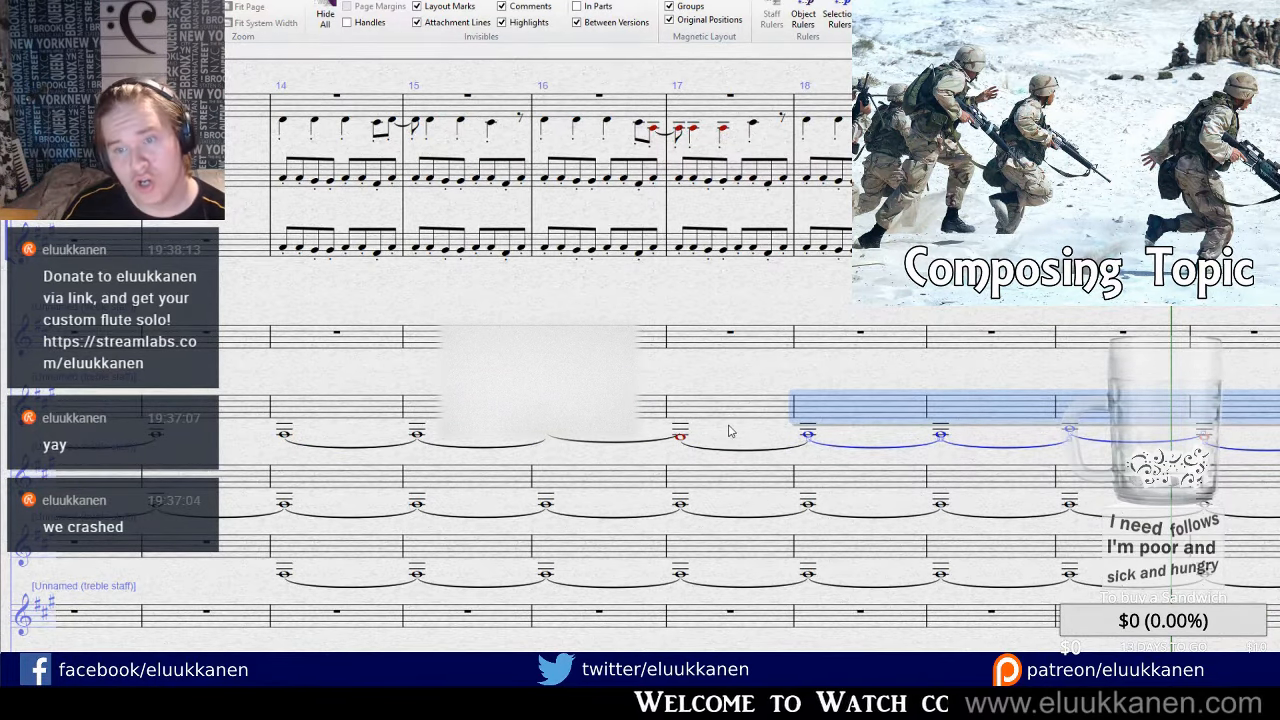
# Paste the copied four-bar whole-note pattern over the fourth unnamed treble staff at bar 14 and again at bar 18.
pyautogui.click(301, 486)
pyautogui.click(286, 504)
pyautogui.moveTo(337, 506); pyautogui.dragTo(370, 387)
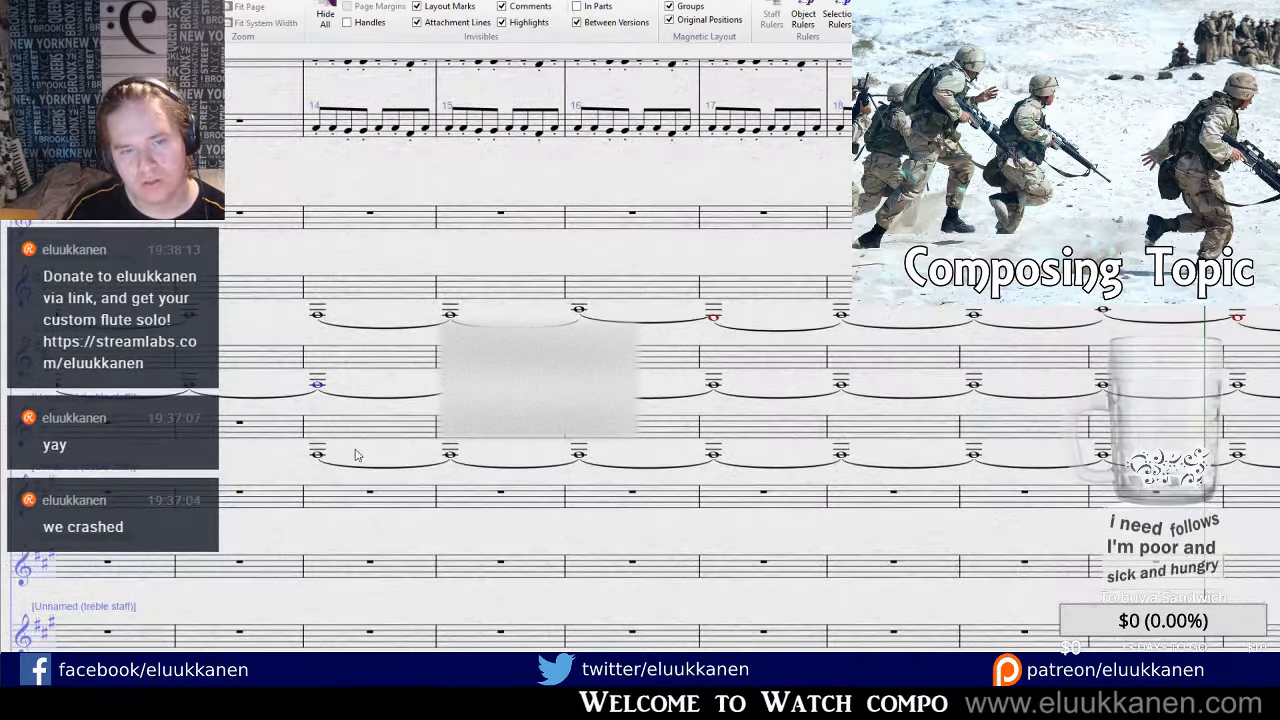
pyautogui.keyDown('ctrl'); pyautogui.click(315, 458); pyautogui.keyUp('ctrl')
pyautogui.click(338, 433)
pyautogui.hotkey('ctrl', 'v')
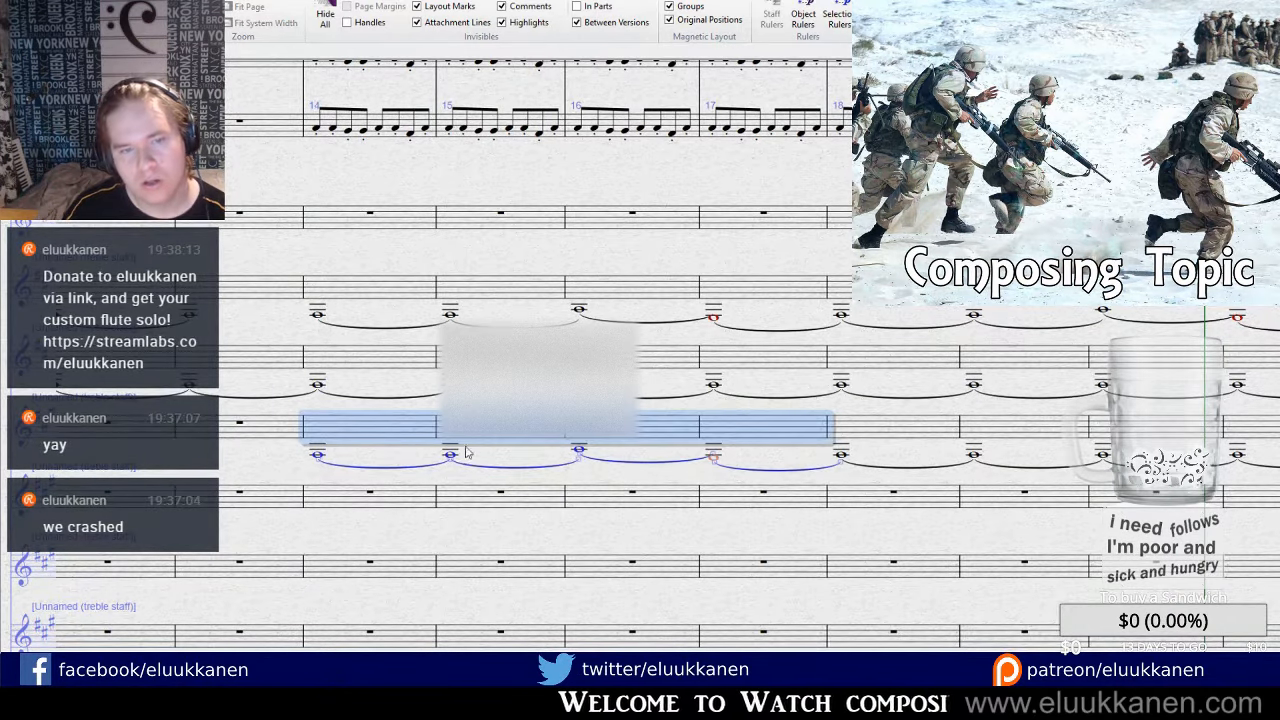
pyautogui.click(585, 453)
pyautogui.click(842, 456)
pyautogui.hotkey('ctrl', 'v')
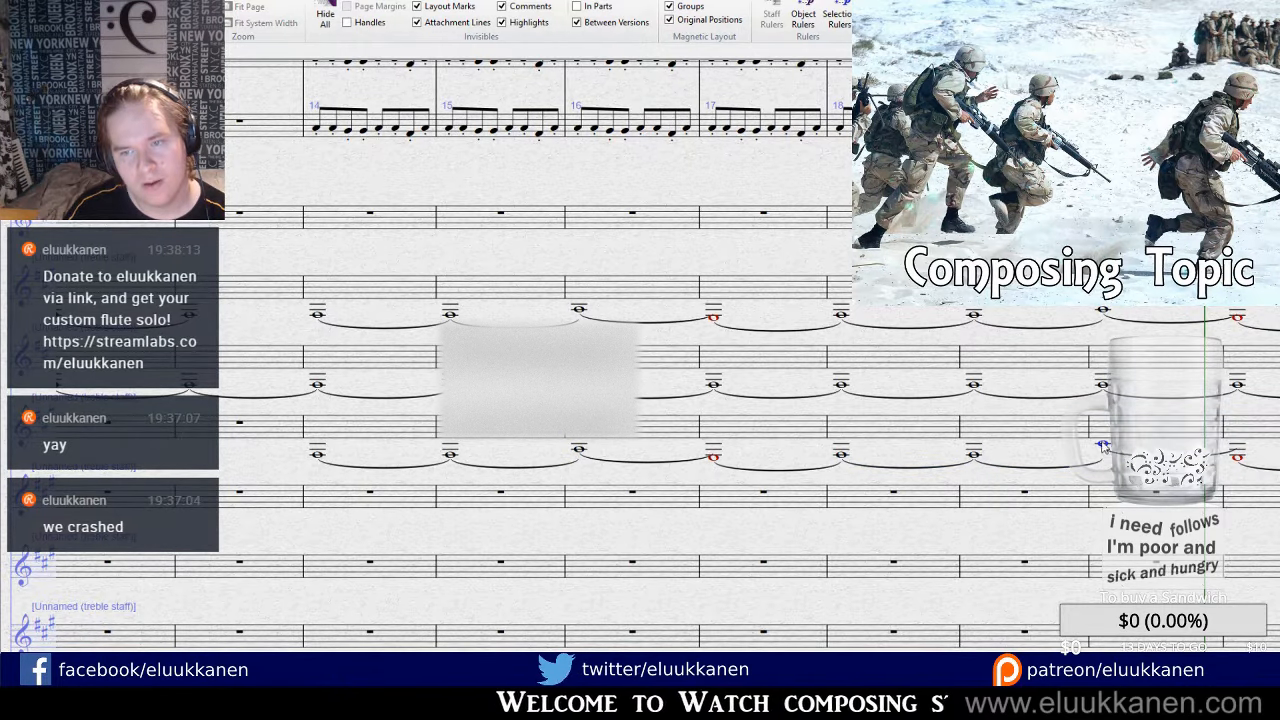
# Raise the bar 21 whole note on the fourth unnamed staff and copy bars 20 and 21 into the second unnamed staff.
pyautogui.moveTo(1170, 442); pyautogui.dragTo(1042, 456)
pyautogui.click(975, 465)
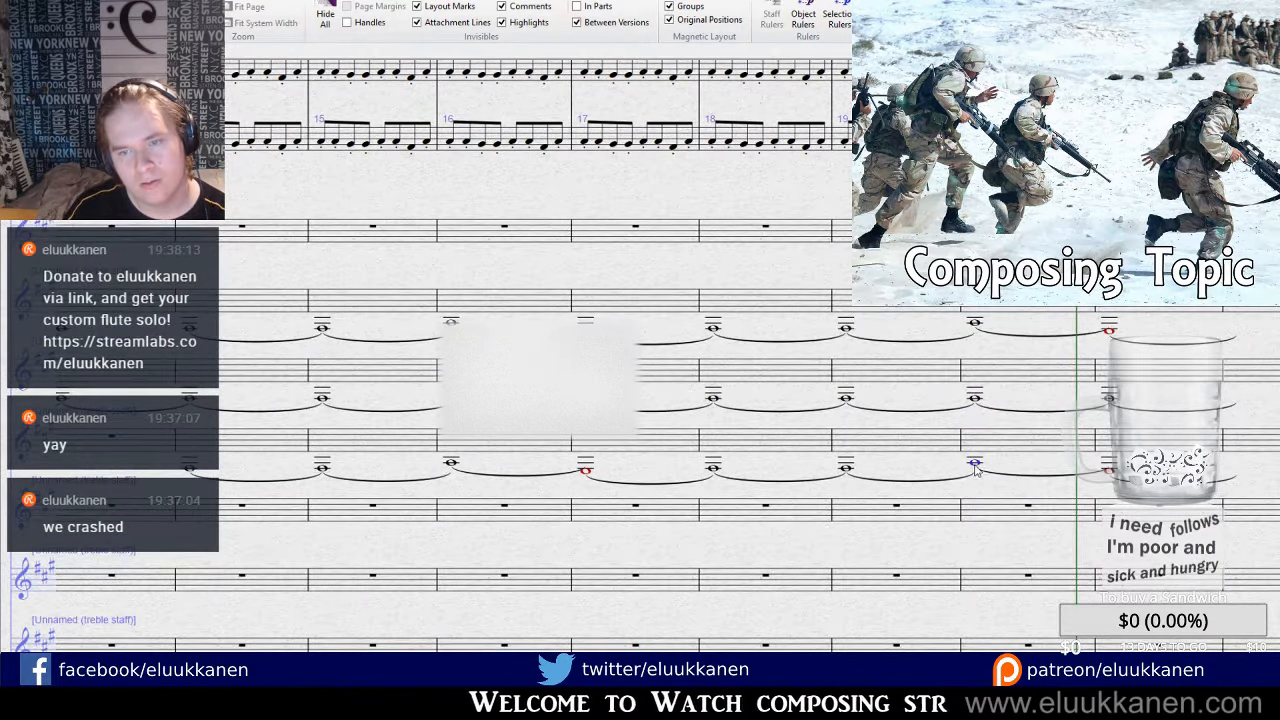
pyautogui.click(1107, 467)
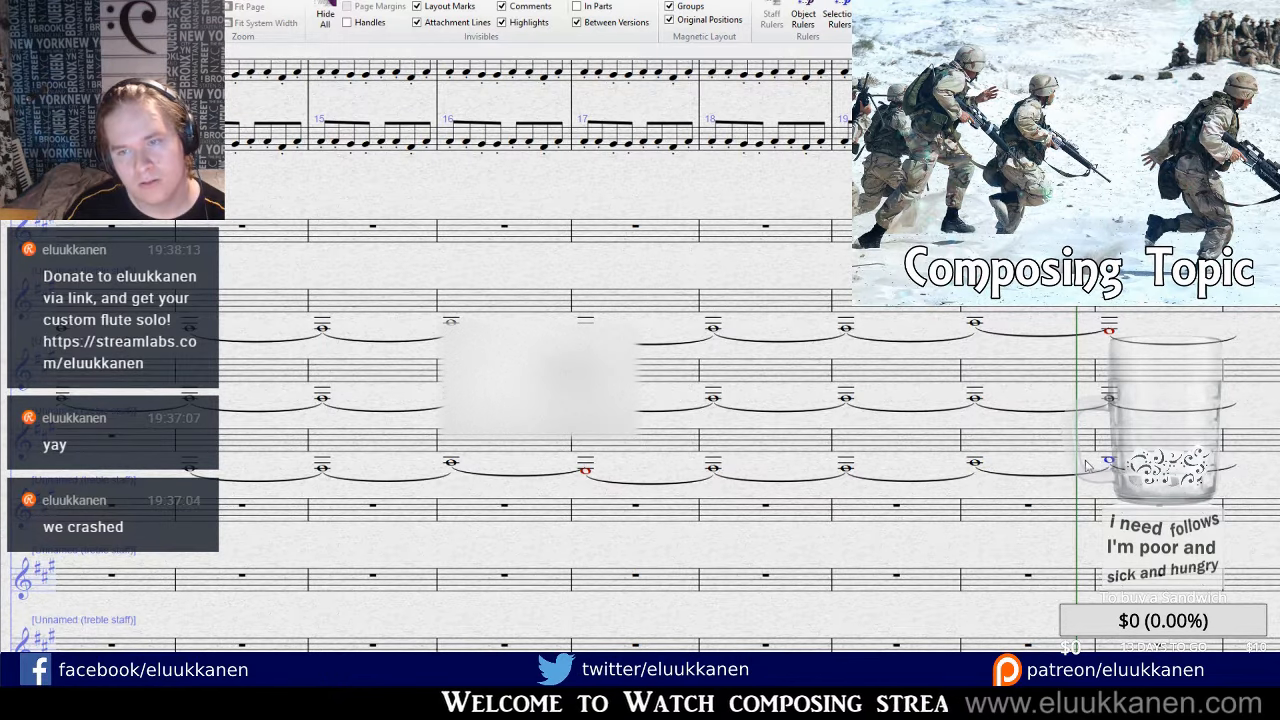
pyautogui.click(1040, 438)
pyautogui.keyDown('shift'); pyautogui.click(1125, 440); pyautogui.keyUp('shift')
pyautogui.click(1003, 316)
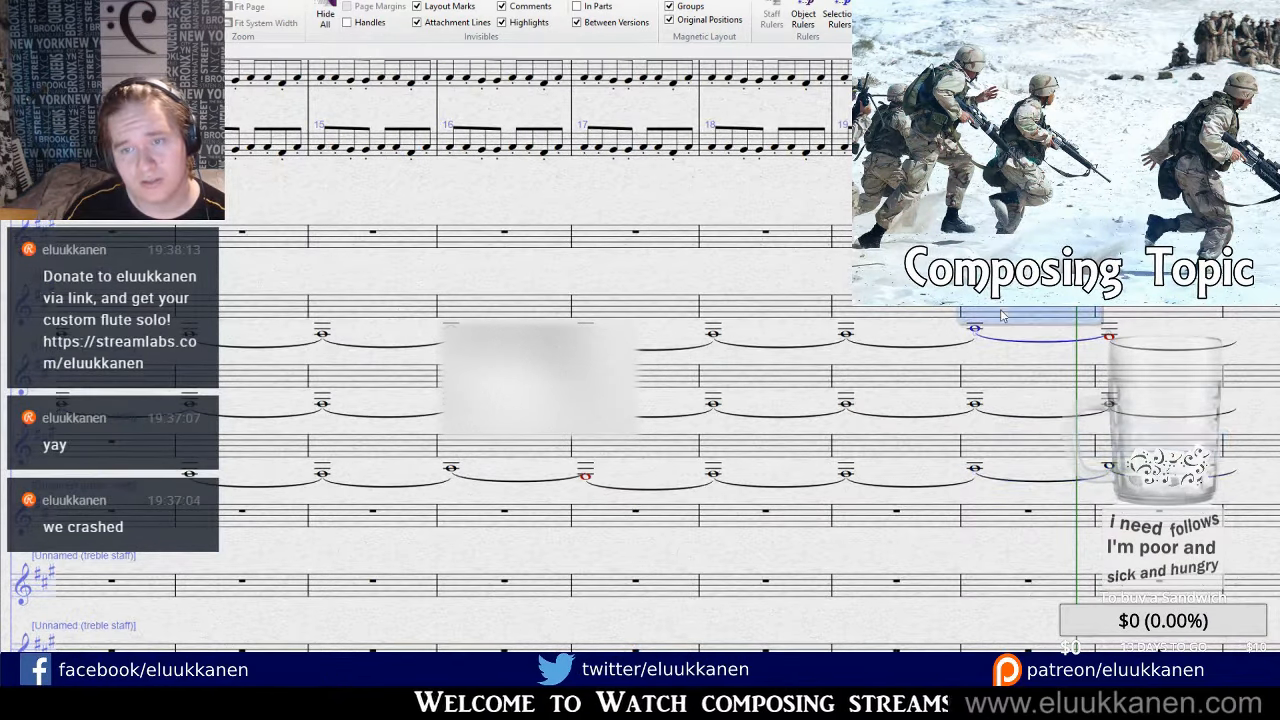
pyautogui.hotkey('ctrl', 'v')
# Move the playback position back to the end of bar 13 and play the passage into bar 20.
pyautogui.press('[')
pyautogui.press('[')
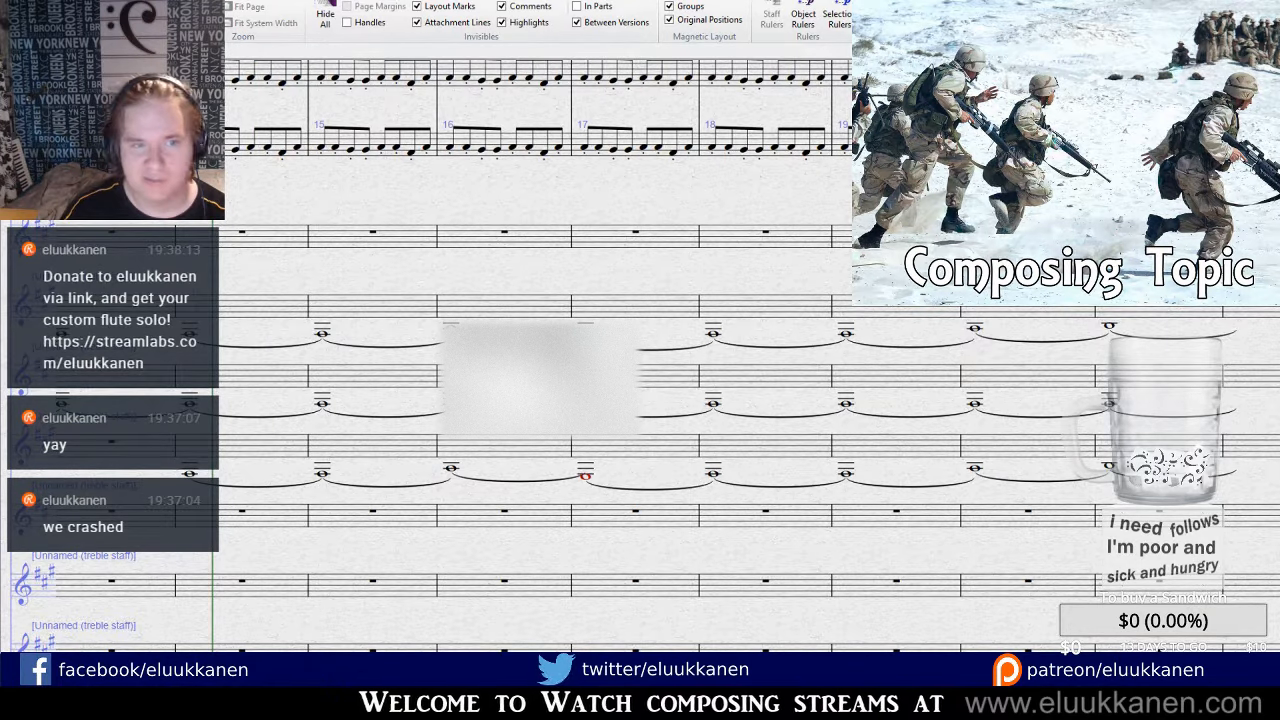
pyautogui.press('[')
pyautogui.press(']')
pyautogui.press(']')
pyautogui.press(']')
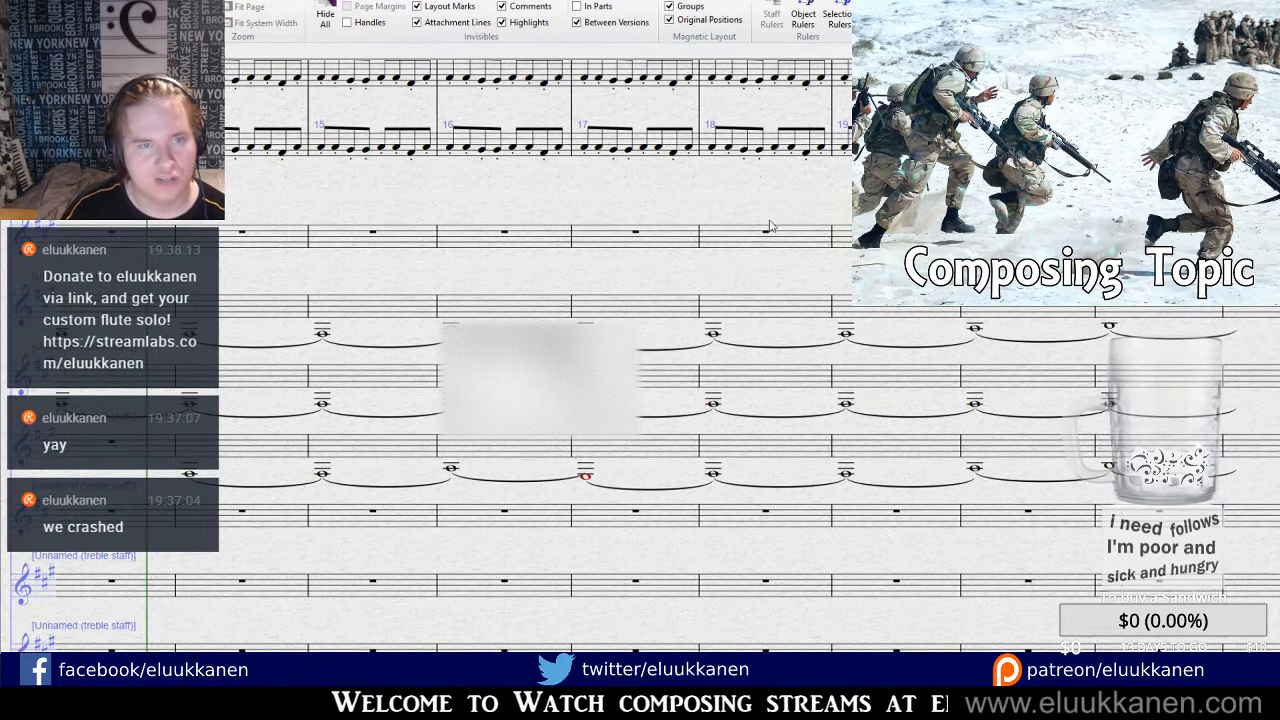
pyautogui.moveTo(450, 206); pyautogui.dragTo(511, 406)
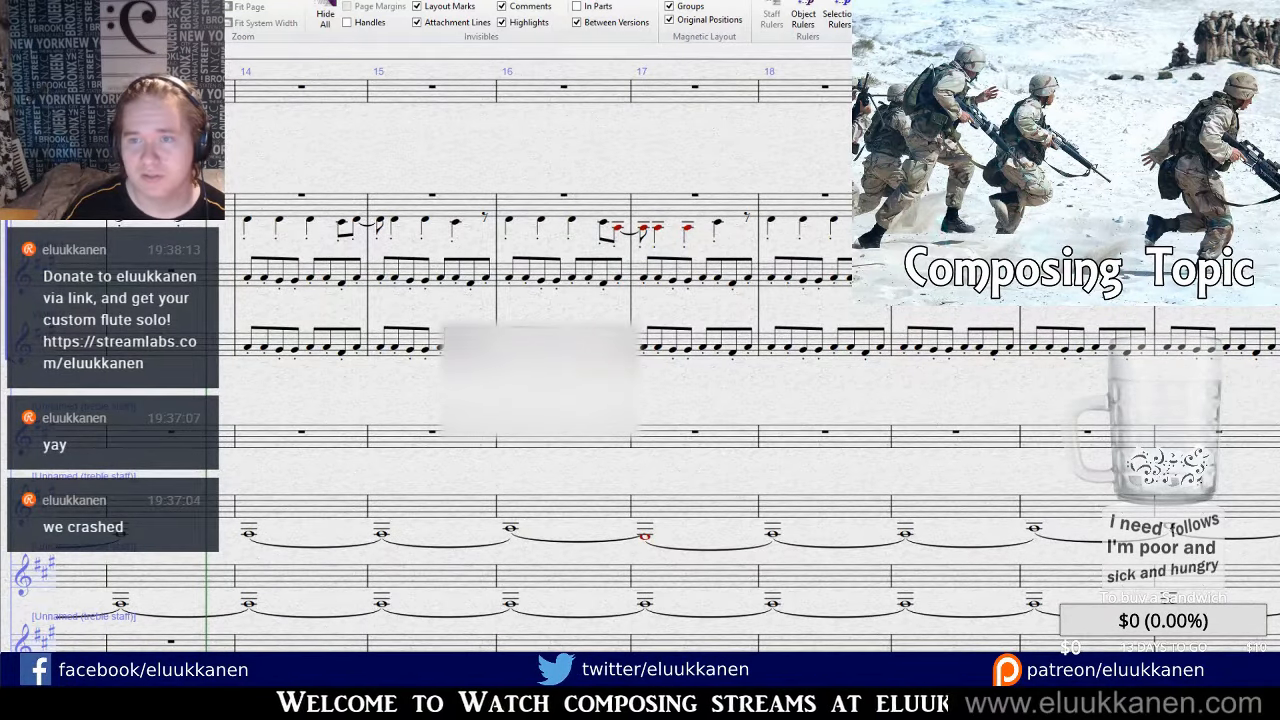
pyautogui.press('space')
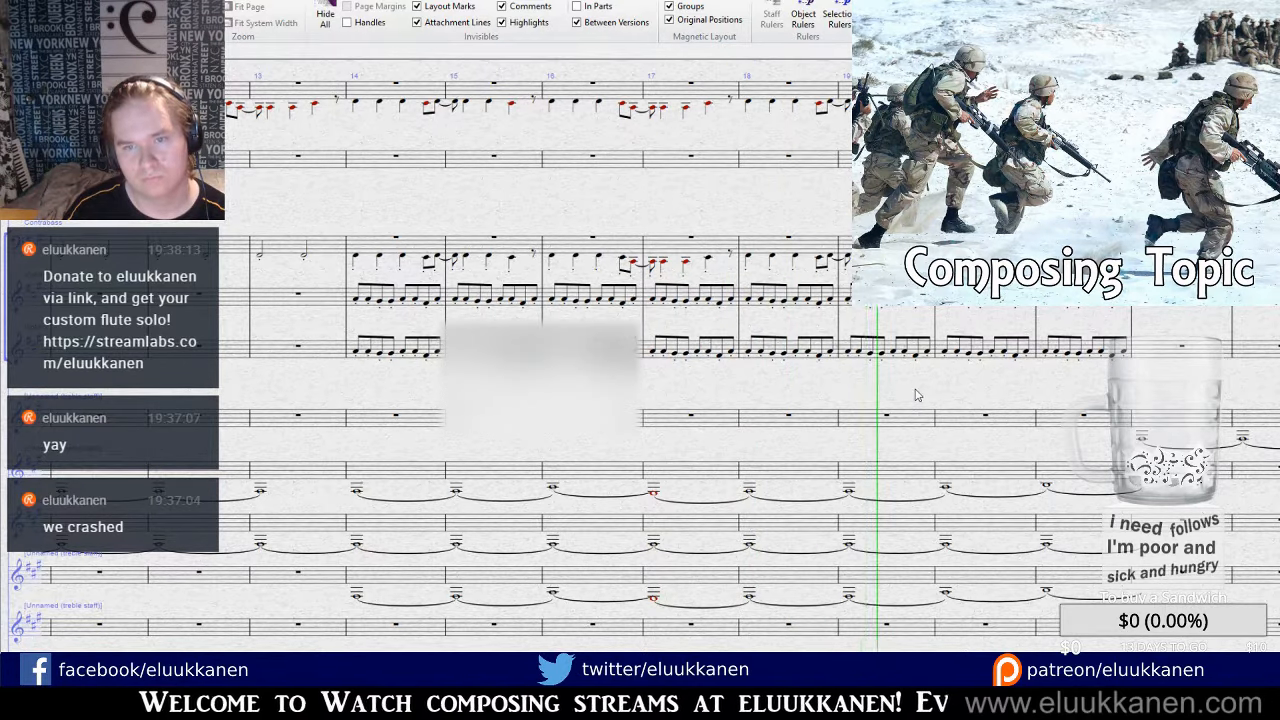
# Move the tied whole notes in bars 14 to 21 from the fourth unnamed treble staff to the fifth, starting at bar 14.
pyautogui.moveTo(916, 351); pyautogui.dragTo(887, 150)
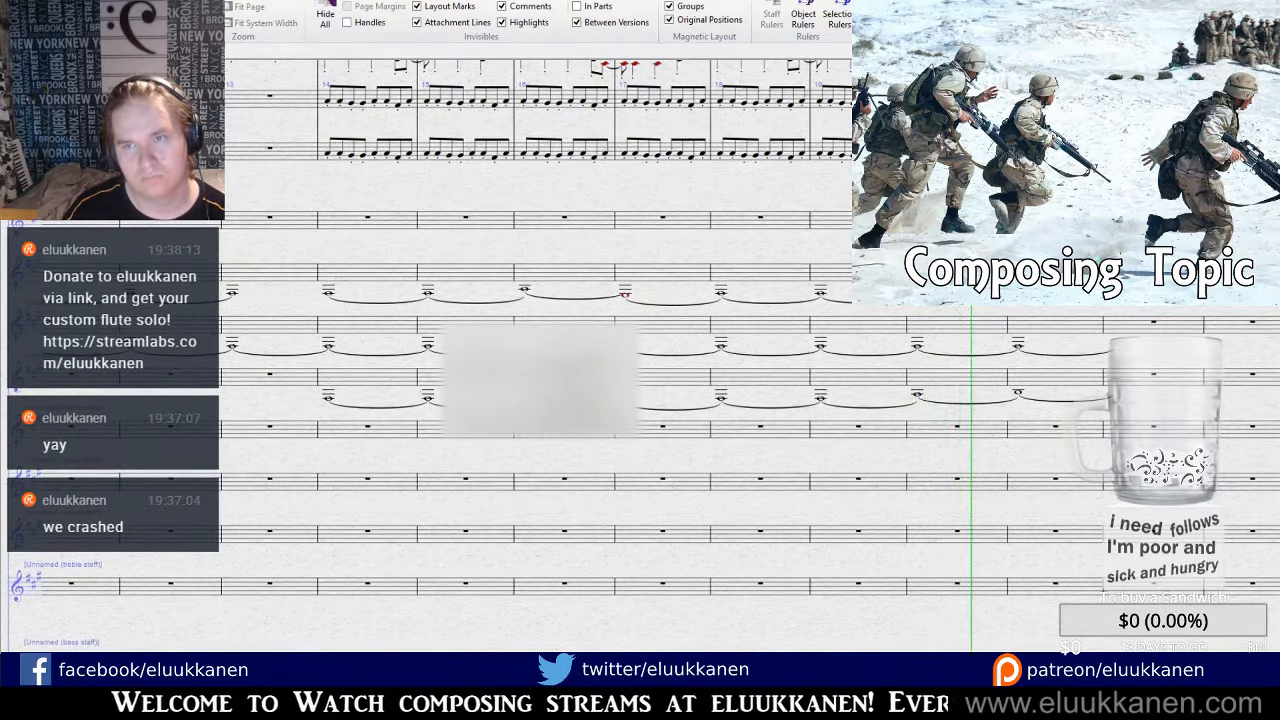
pyautogui.scroll(1, 1165, 401)
pyautogui.click(1165, 401)
pyautogui.click(267, 402)
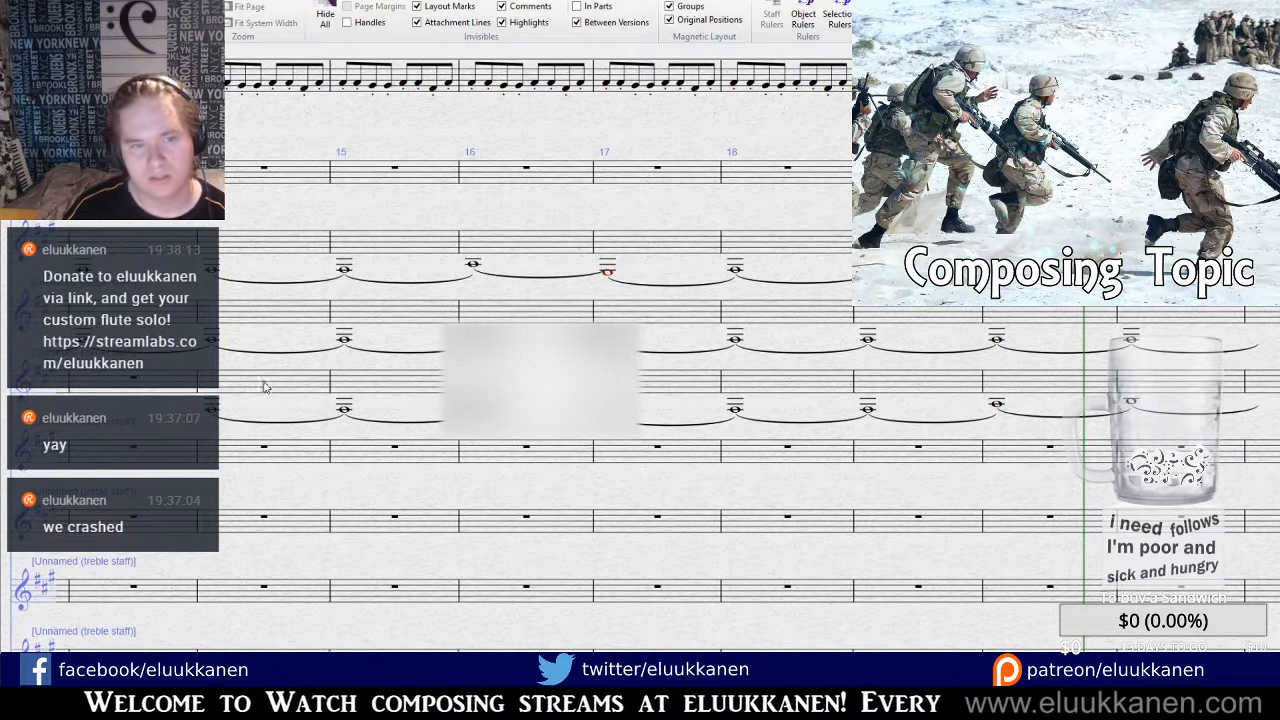
pyautogui.click(267, 387)
pyautogui.keyDown('shift'); pyautogui.click(1129, 400); pyautogui.keyUp('shift')
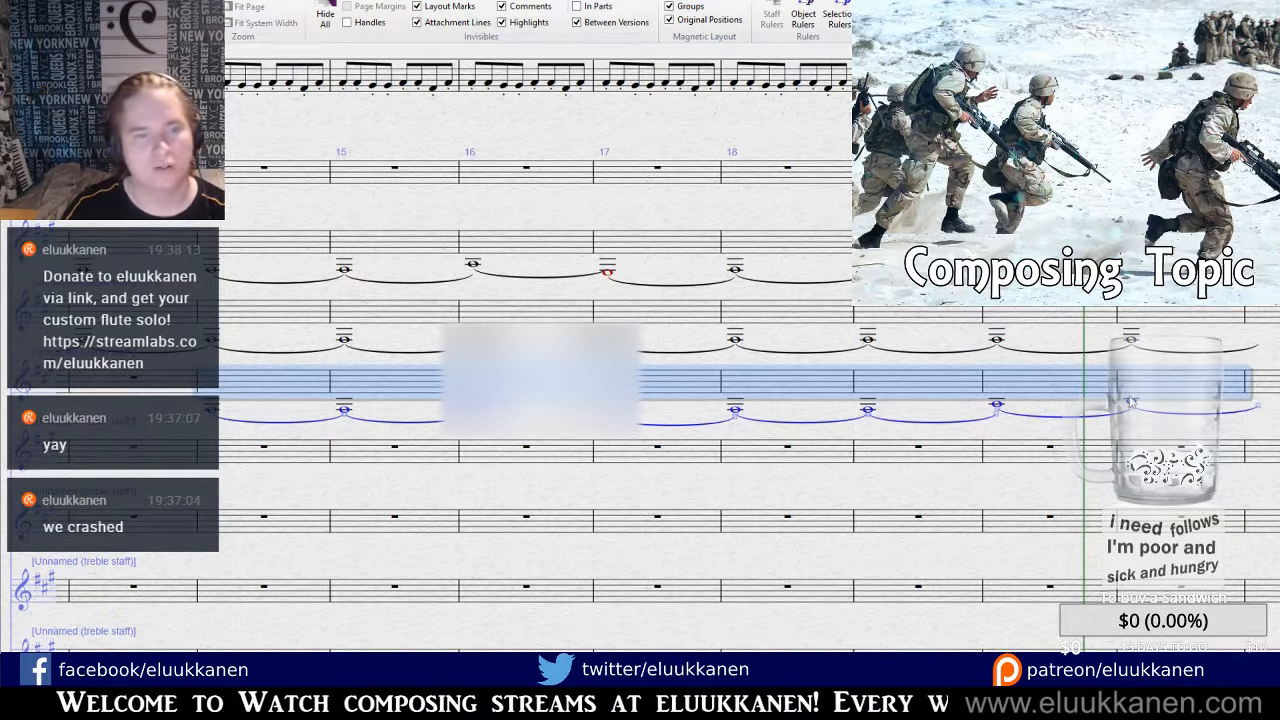
pyautogui.hotkey('ctrl', 'x')
pyautogui.click(230, 456)
pyautogui.hotkey('ctrl', 'v')
pyautogui.press('Escape')
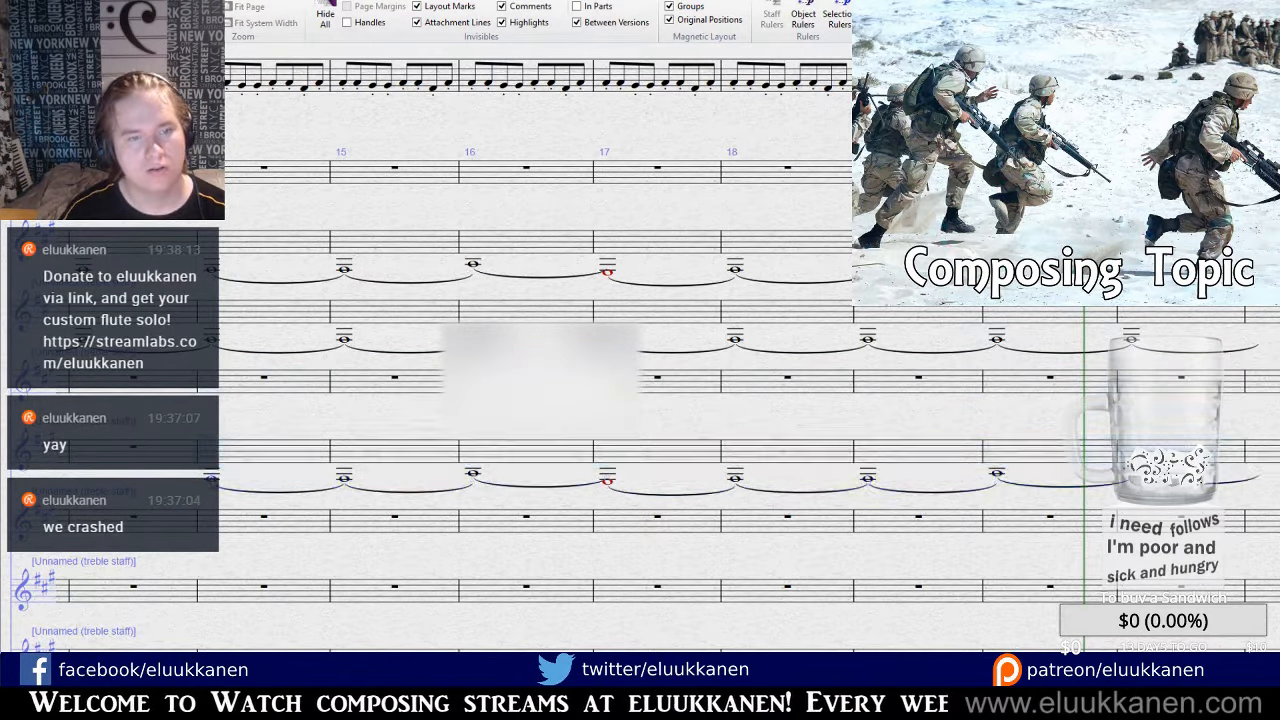
pyautogui.click(305, 530)
pyautogui.hotkey('ctrl', 'v')
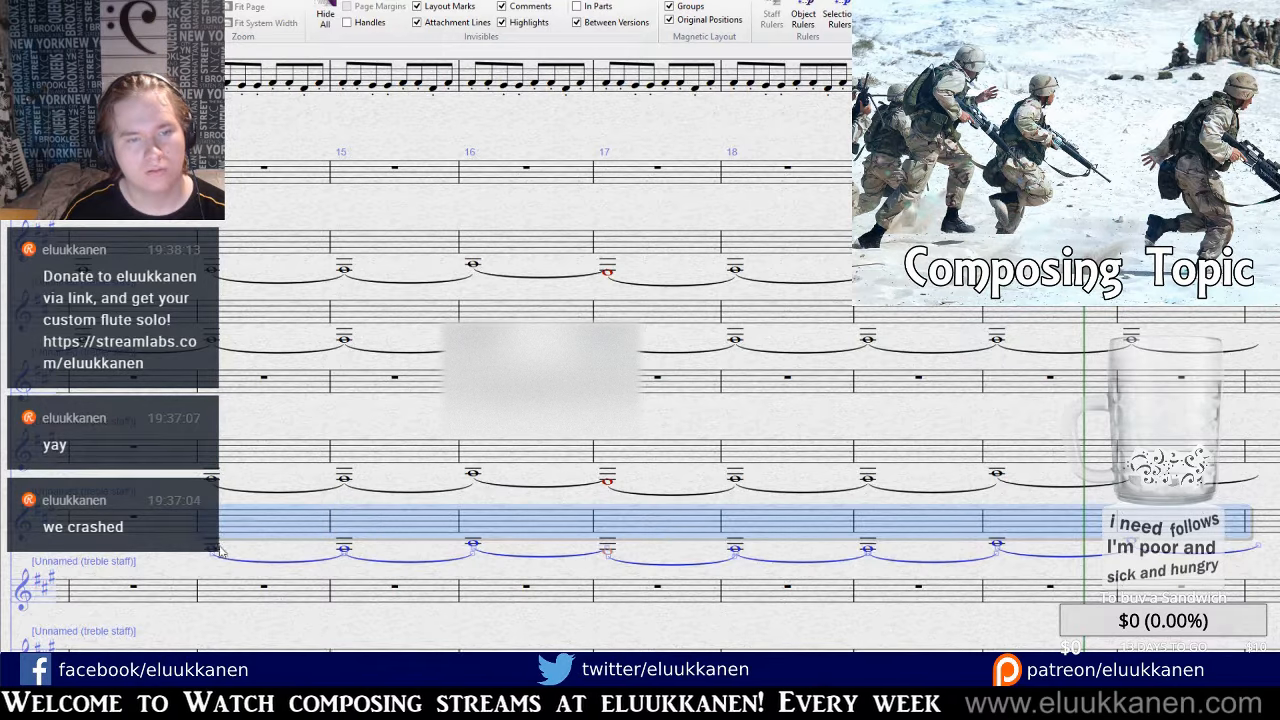
pyautogui.press('Escape')
pyautogui.hotkey('ctrl', 'z')
# Paste the copied tied whole notes onto the seventh and eighth unnamed treble staves, starting at bar 14.
pyautogui.click(214, 598)
pyautogui.hotkey('ctrl', 'v')
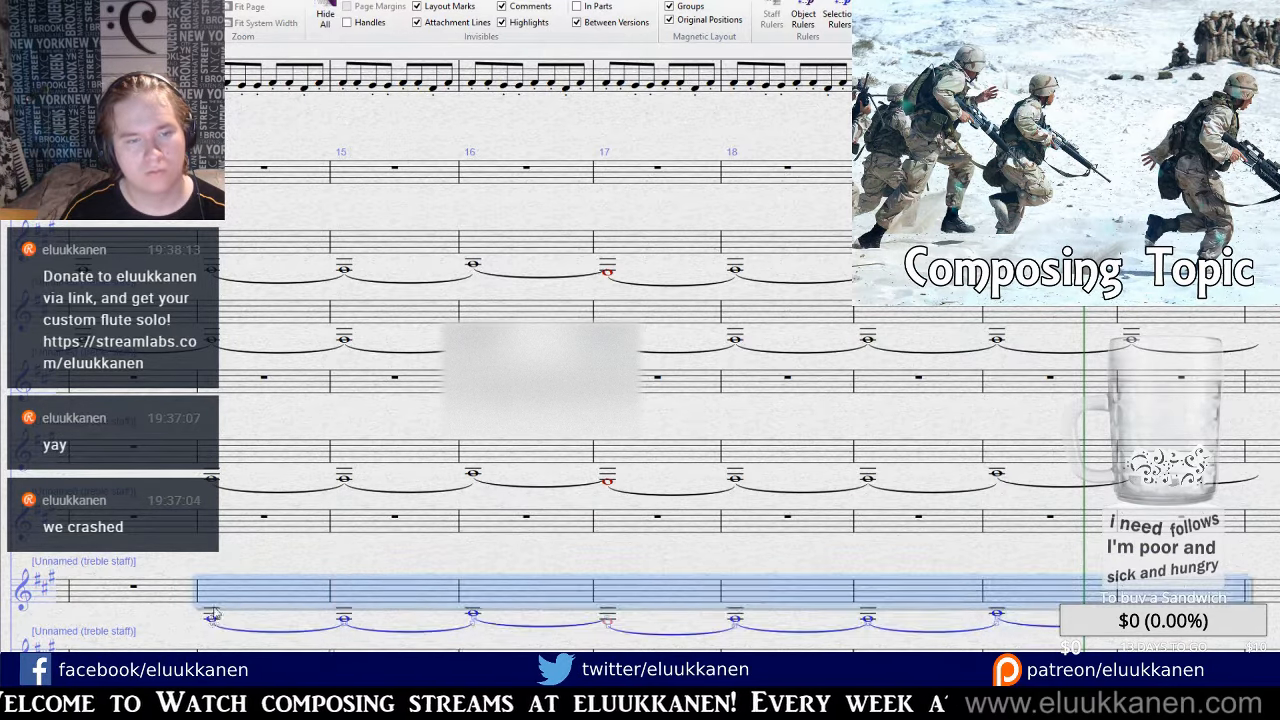
pyautogui.click(212, 622)
pyautogui.moveTo(277, 554); pyautogui.dragTo(447, 340)
pyautogui.click(394, 451)
pyautogui.hotkey('ctrl', 'v')
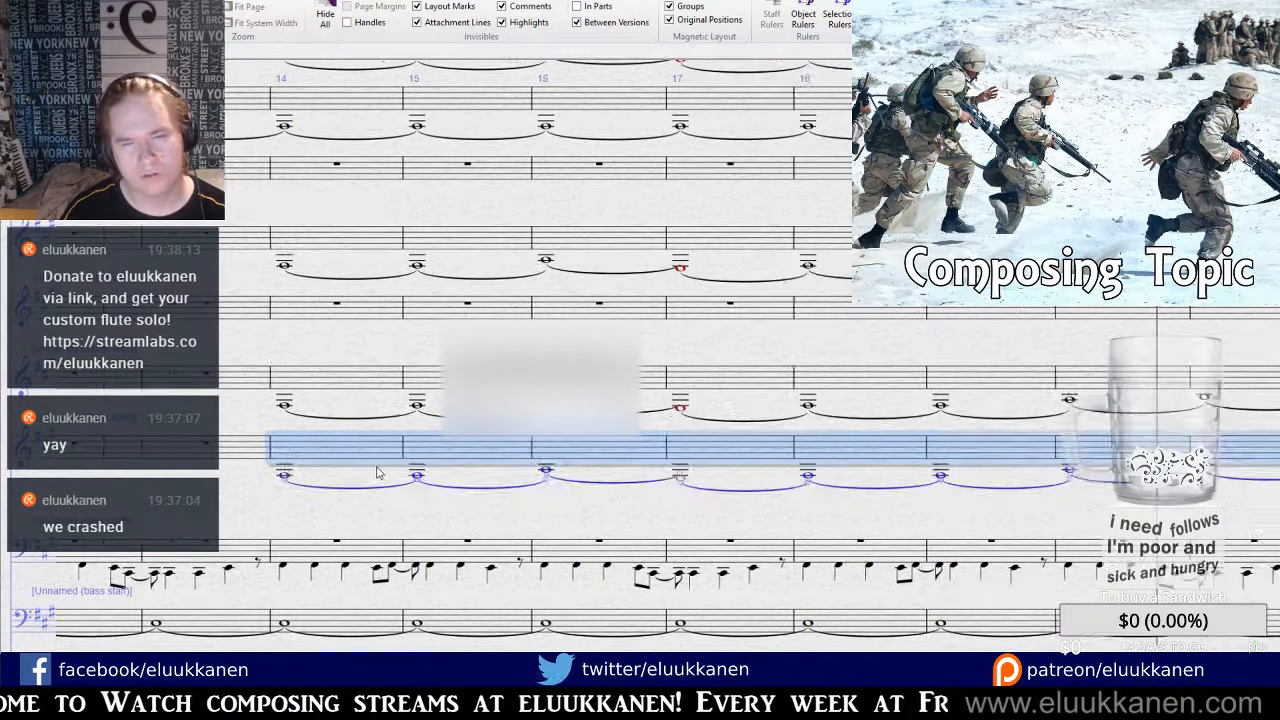
# Copy the whole notes in bars 14 to 17 of the eighth unnamed treble staff into bars 10 to 13 of that staff.
pyautogui.click(284, 478)
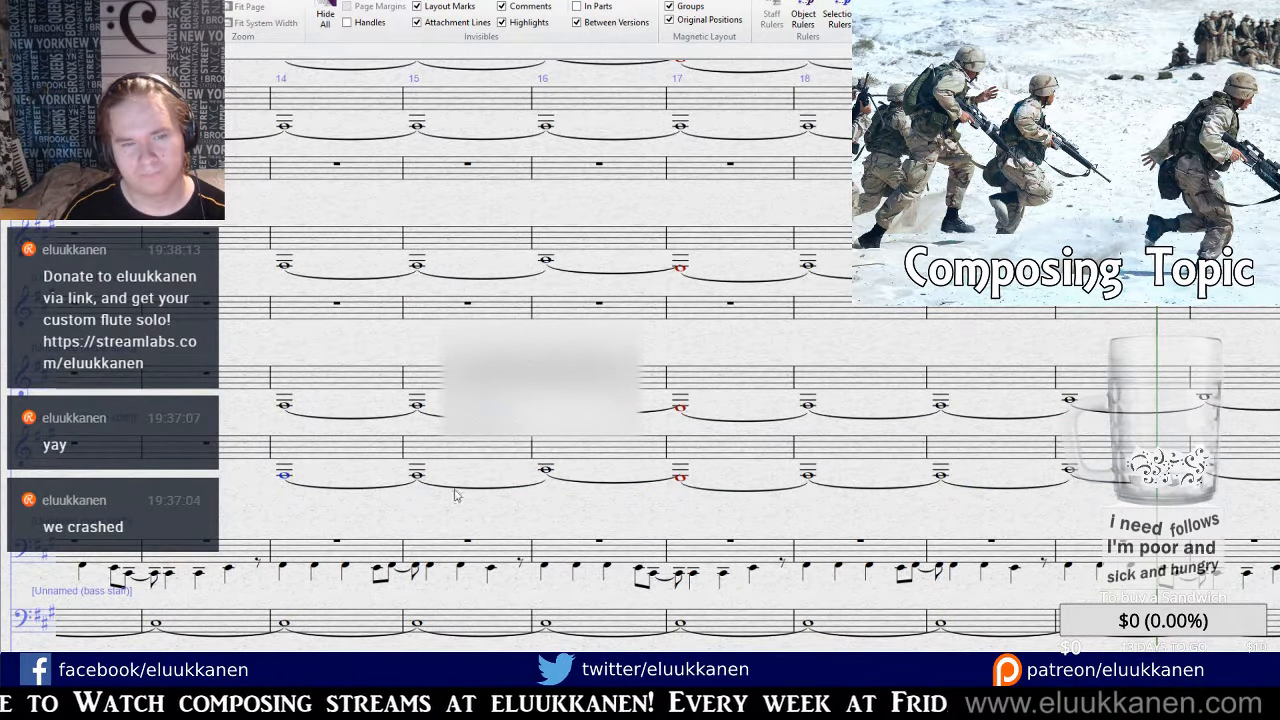
pyautogui.click(811, 478)
pyautogui.click(320, 390)
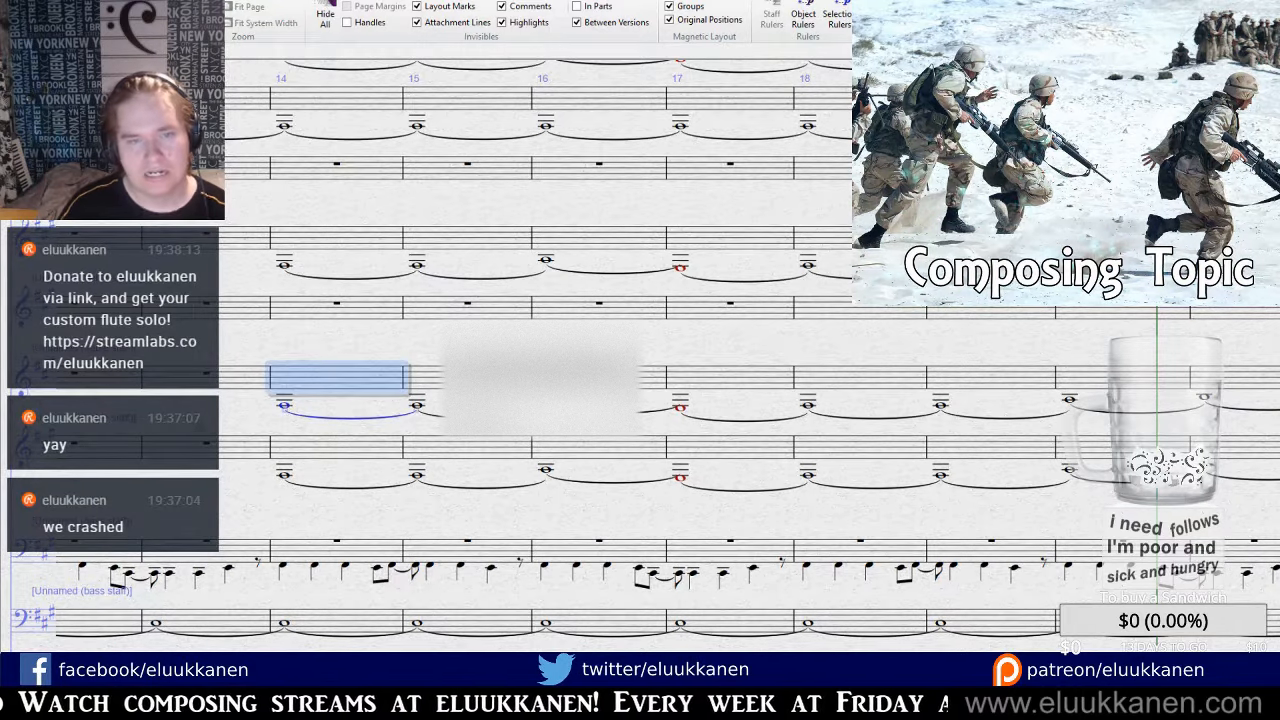
pyautogui.moveTo(306, 411); pyautogui.dragTo(645, 388)
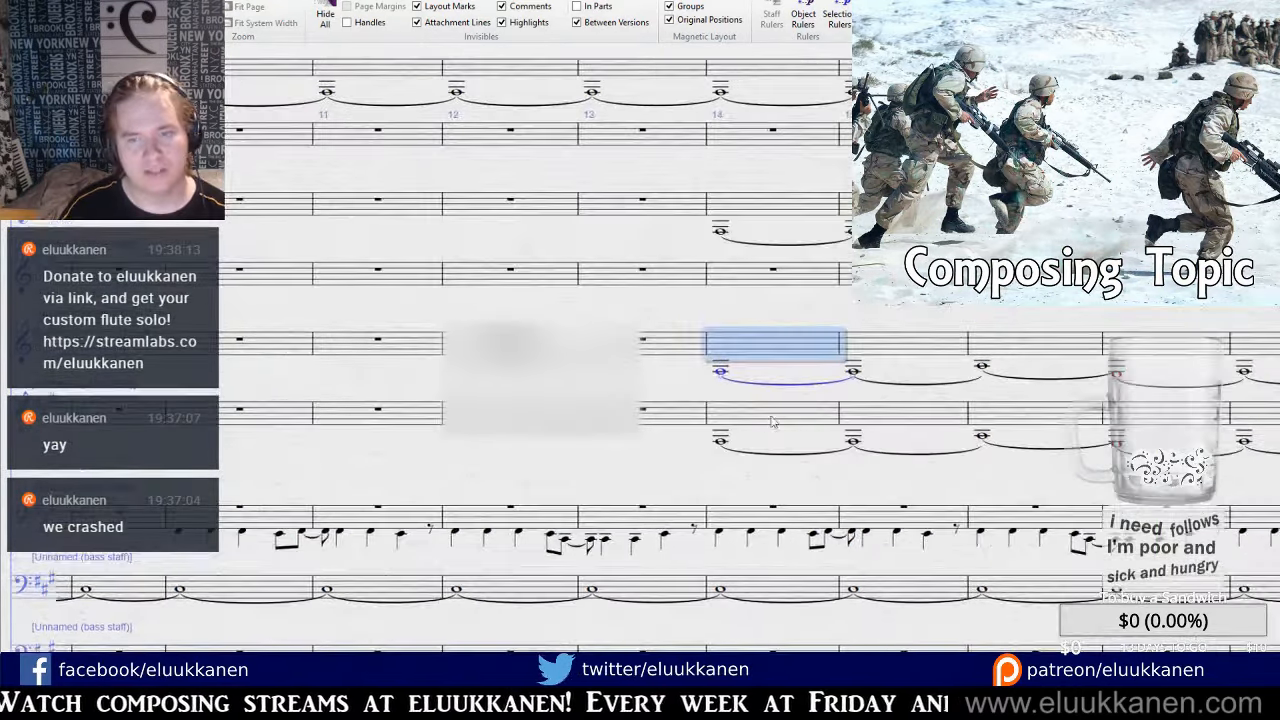
pyautogui.click(773, 420)
pyautogui.keyDown('shift'); pyautogui.click(1168, 413); pyautogui.keyUp('shift')
pyautogui.click(308, 411)
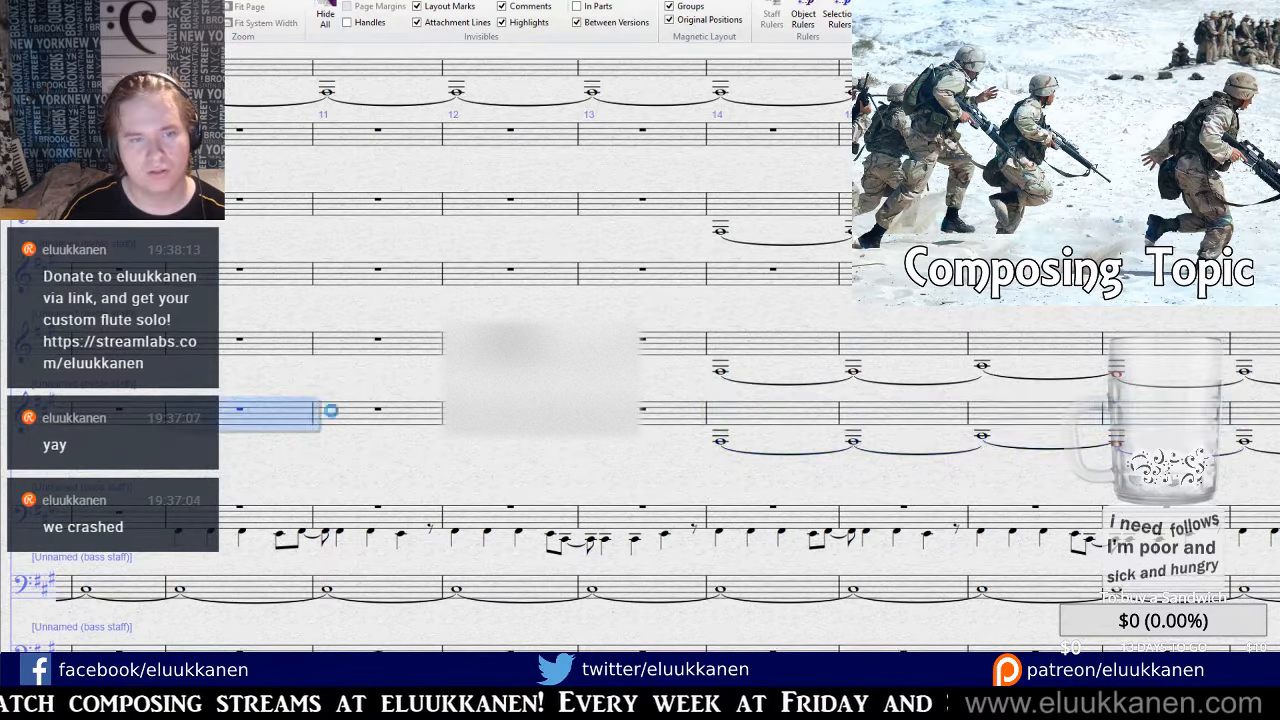
pyautogui.hotkey('ctrl', 'v')
pyautogui.click(384, 386)
# Play the score from the first bar up to bar 13 and follow the staves.
pyautogui.moveTo(487, 312); pyautogui.dragTo(837, 486)
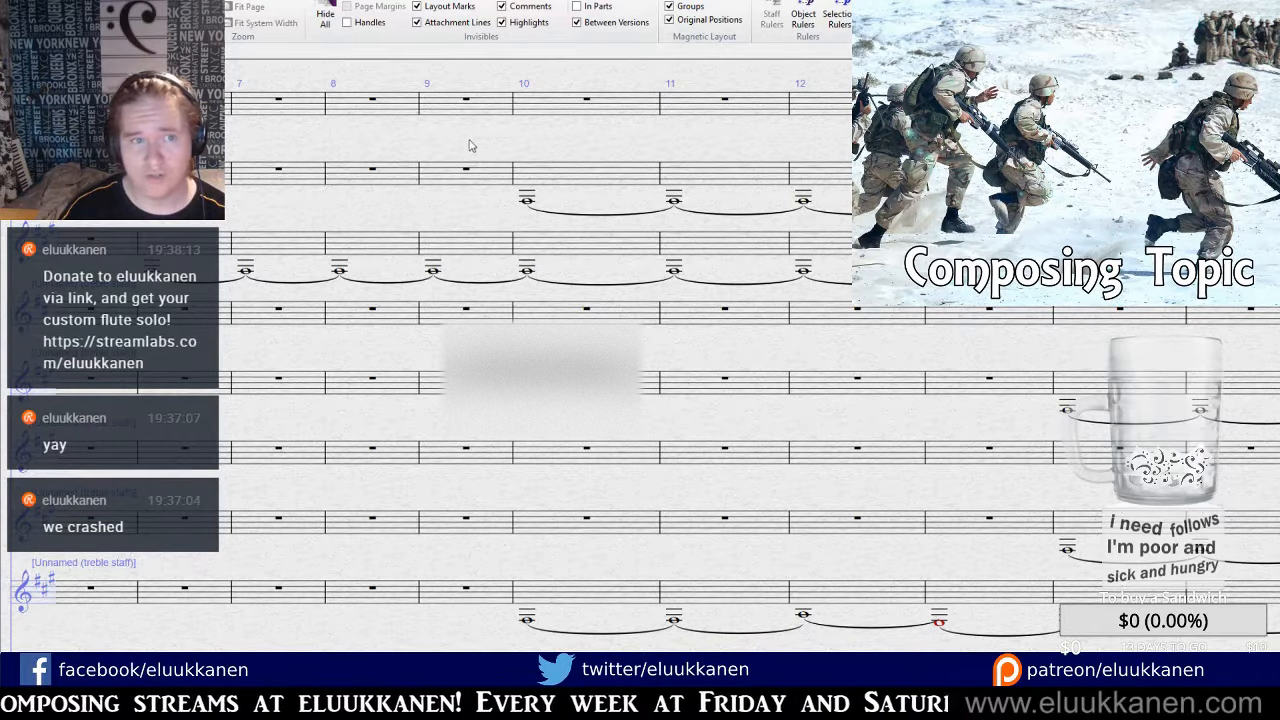
pyautogui.moveTo(472, 146); pyautogui.dragTo(735, 234)
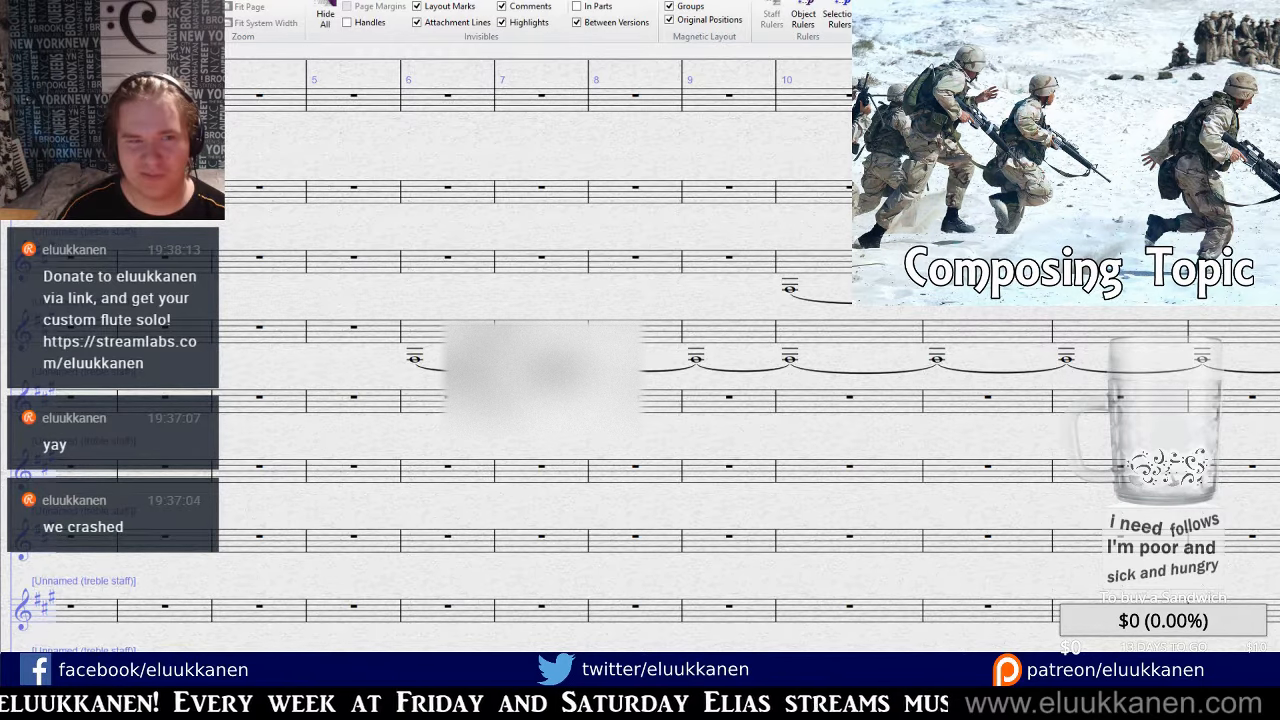
pyautogui.moveTo(525, 232); pyautogui.dragTo(944, 306)
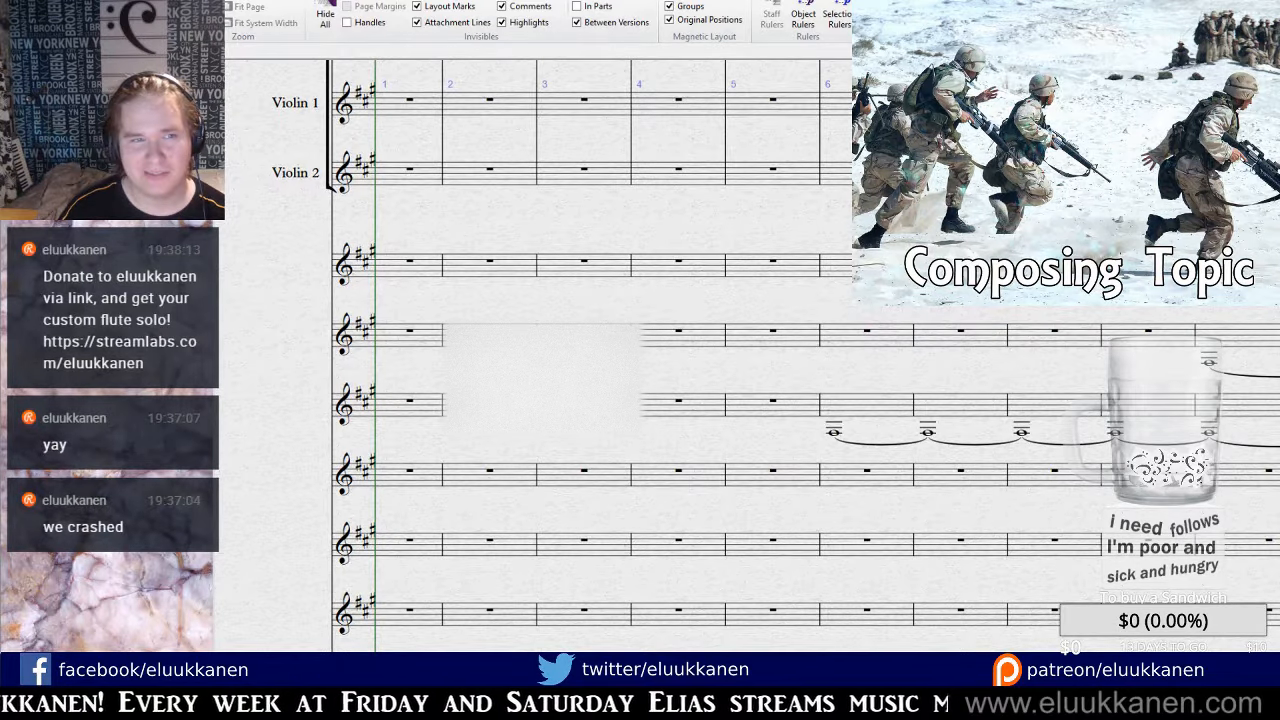
pyautogui.hotkey('ctrl', '-')
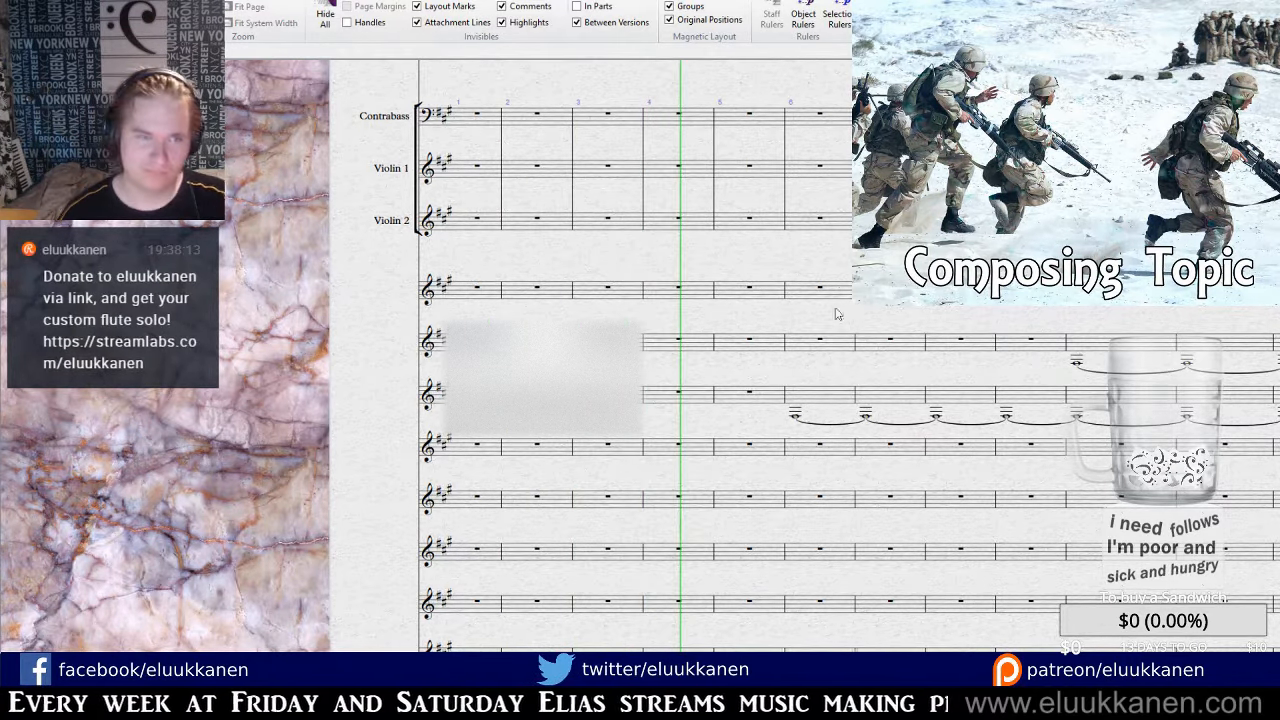
pyautogui.moveTo(872, 322); pyautogui.dragTo(632, 331)
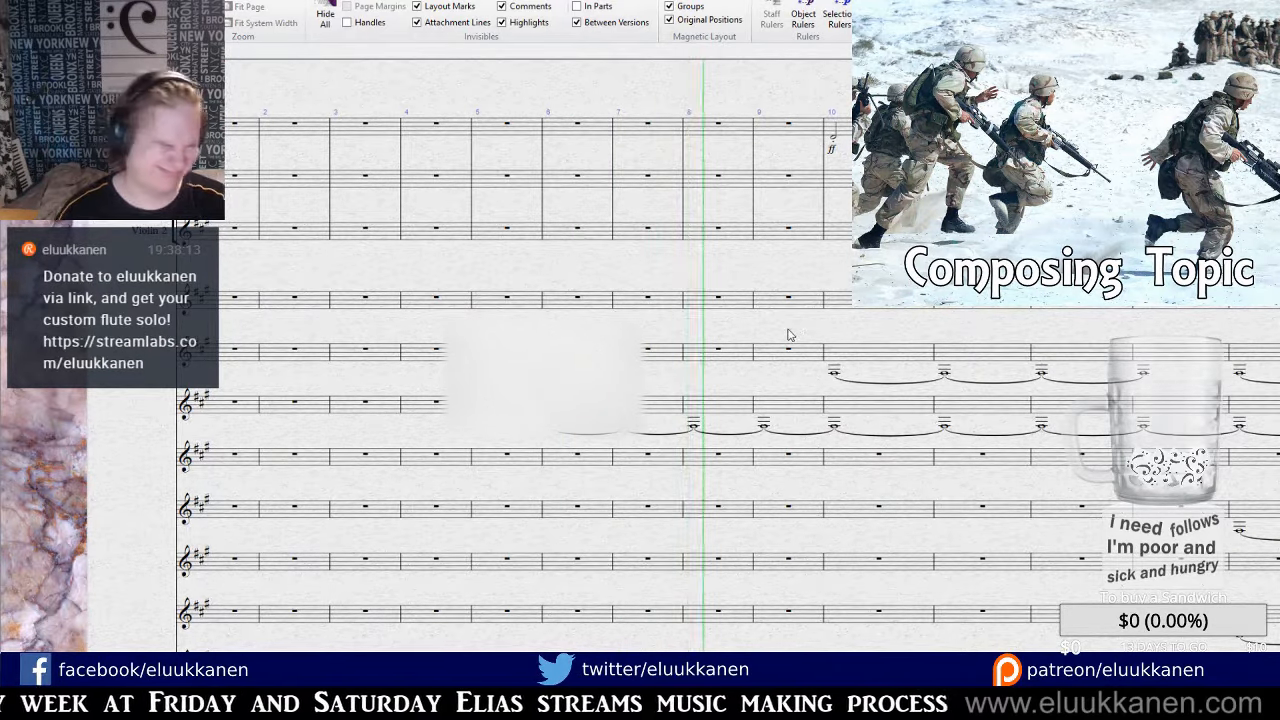
pyautogui.moveTo(863, 339); pyautogui.dragTo(819, 340)
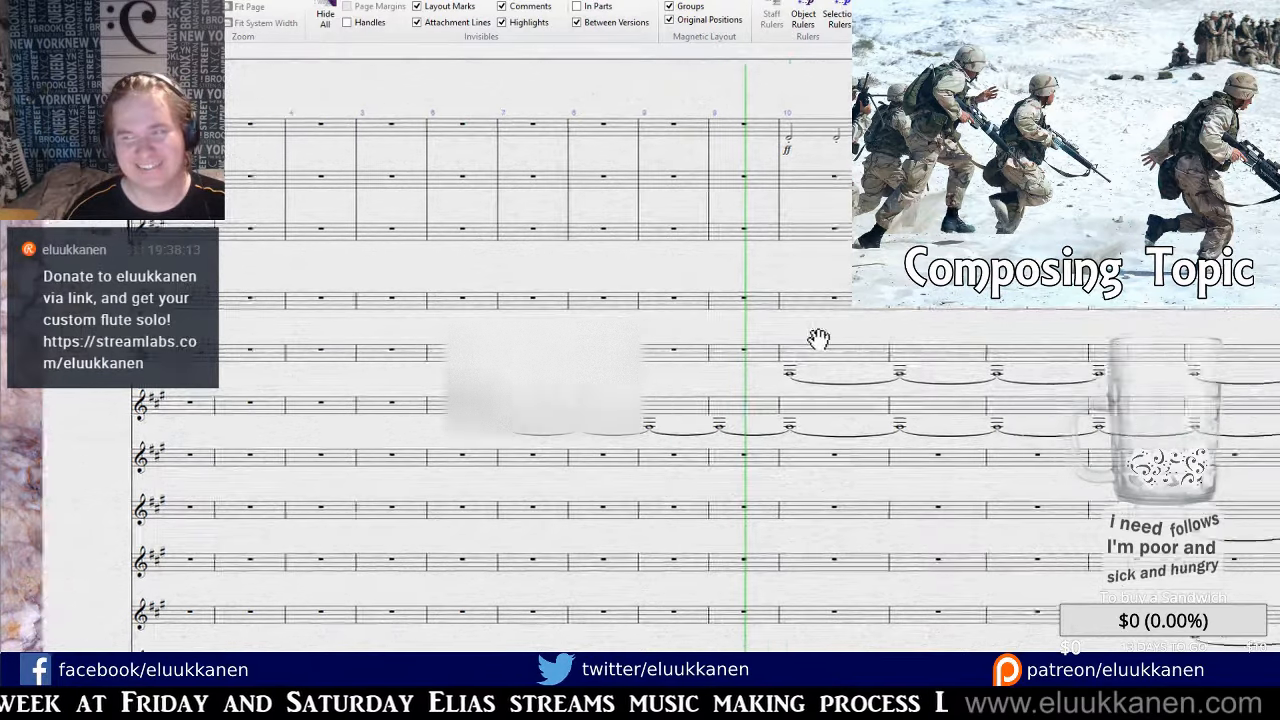
pyautogui.moveTo(906, 353); pyautogui.dragTo(669, 343)
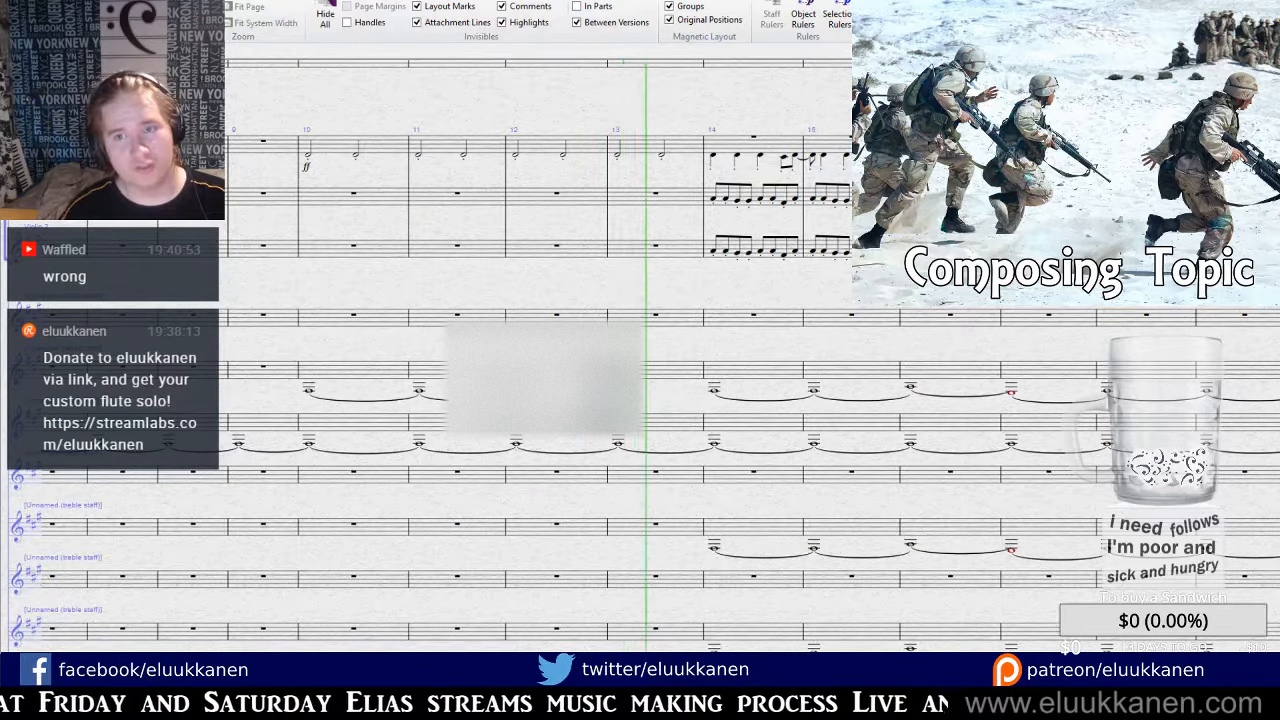
pyautogui.hotkey('ctrl', '+')
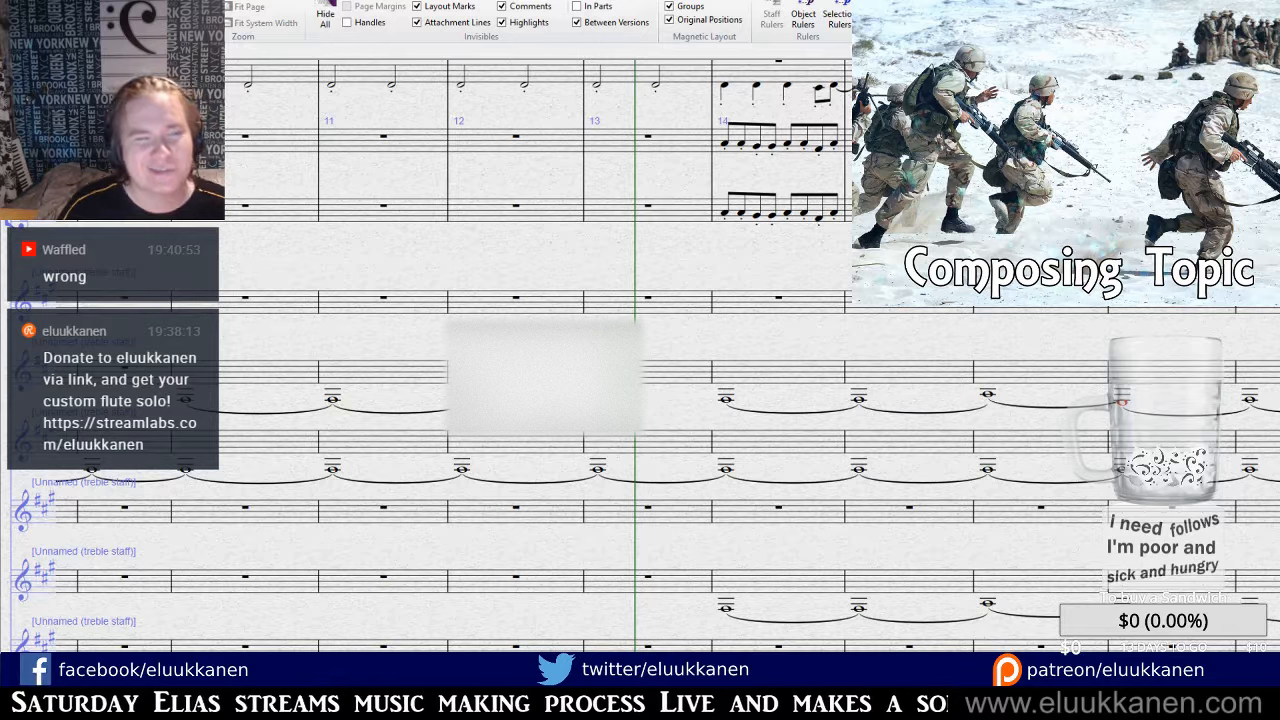
# Return the playback position to the start and play the score through to bar 19.
pyautogui.moveTo(780, 258); pyautogui.dragTo(818, 142)
pyautogui.press('[')
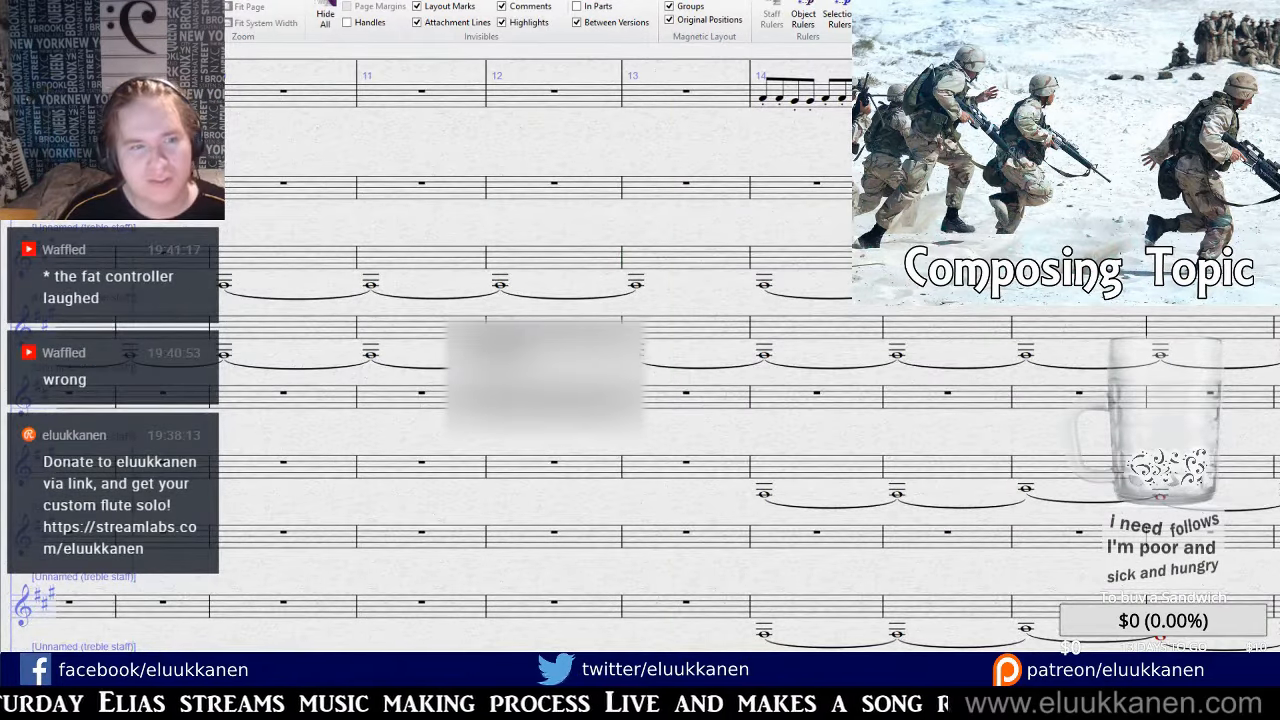
pyautogui.moveTo(389, 161); pyautogui.dragTo(1262, 337)
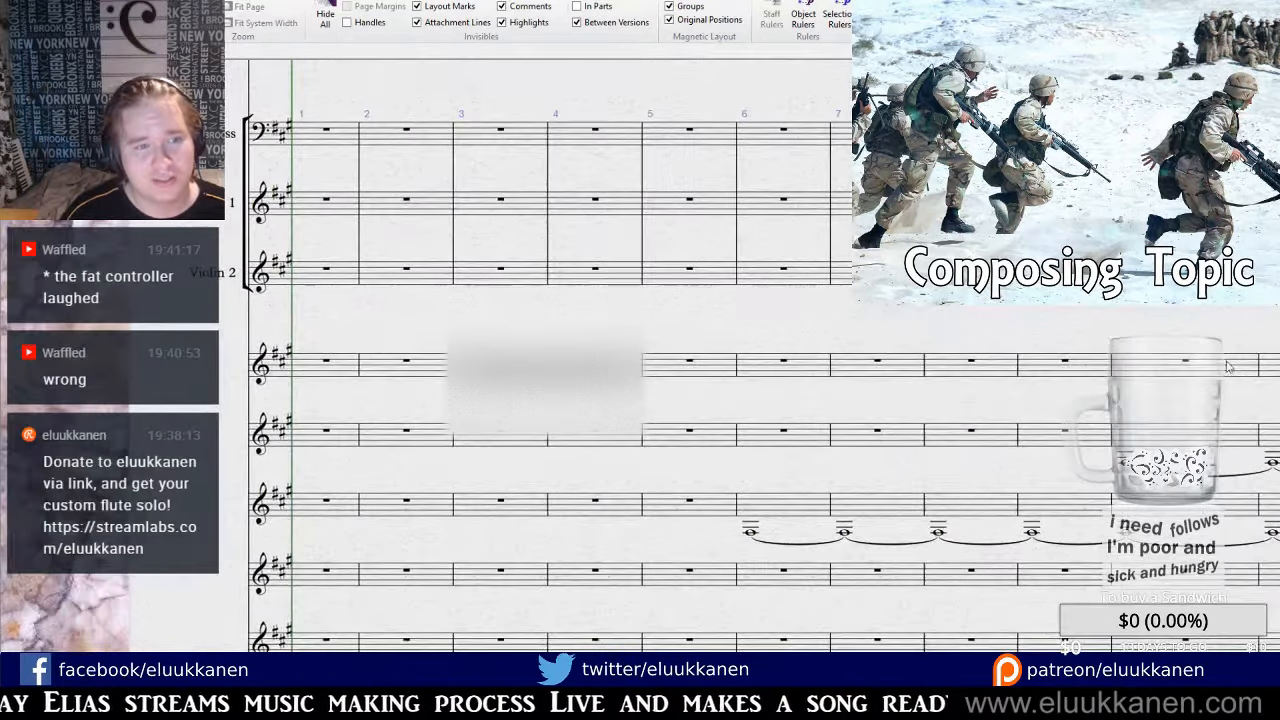
pyautogui.click(1140, 363)
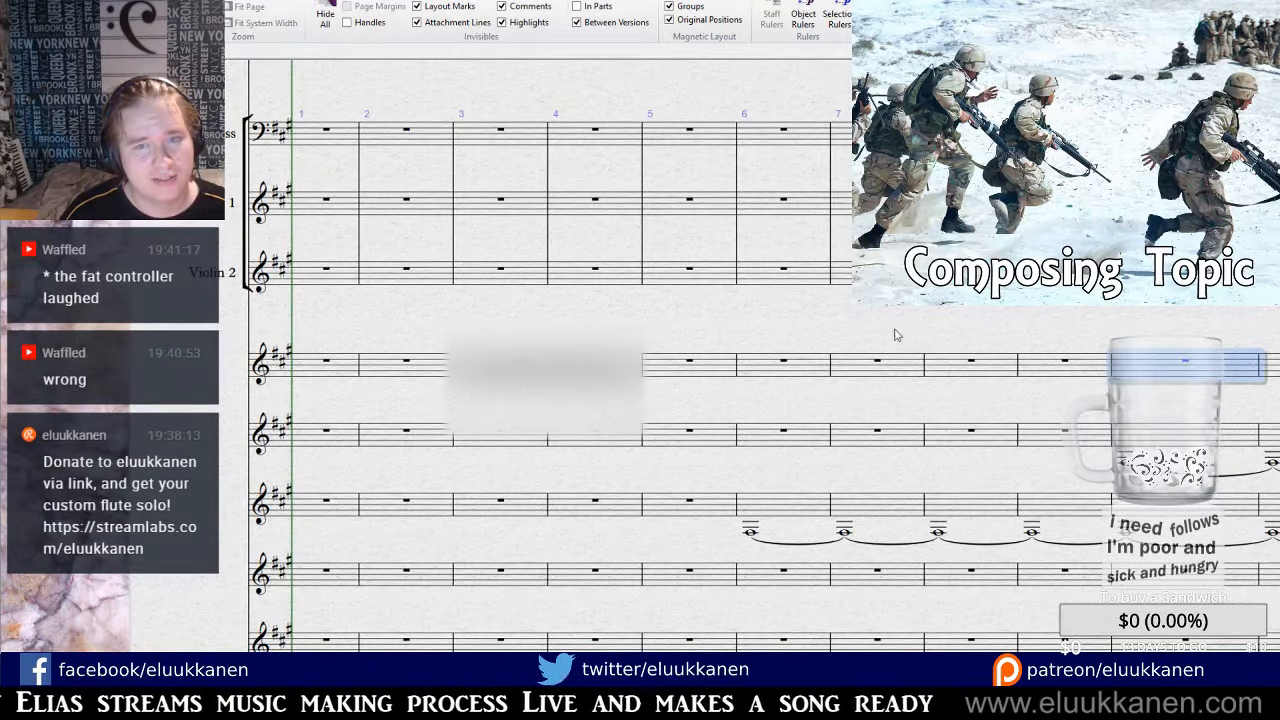
pyautogui.moveTo(866, 330); pyautogui.dragTo(829, 200)
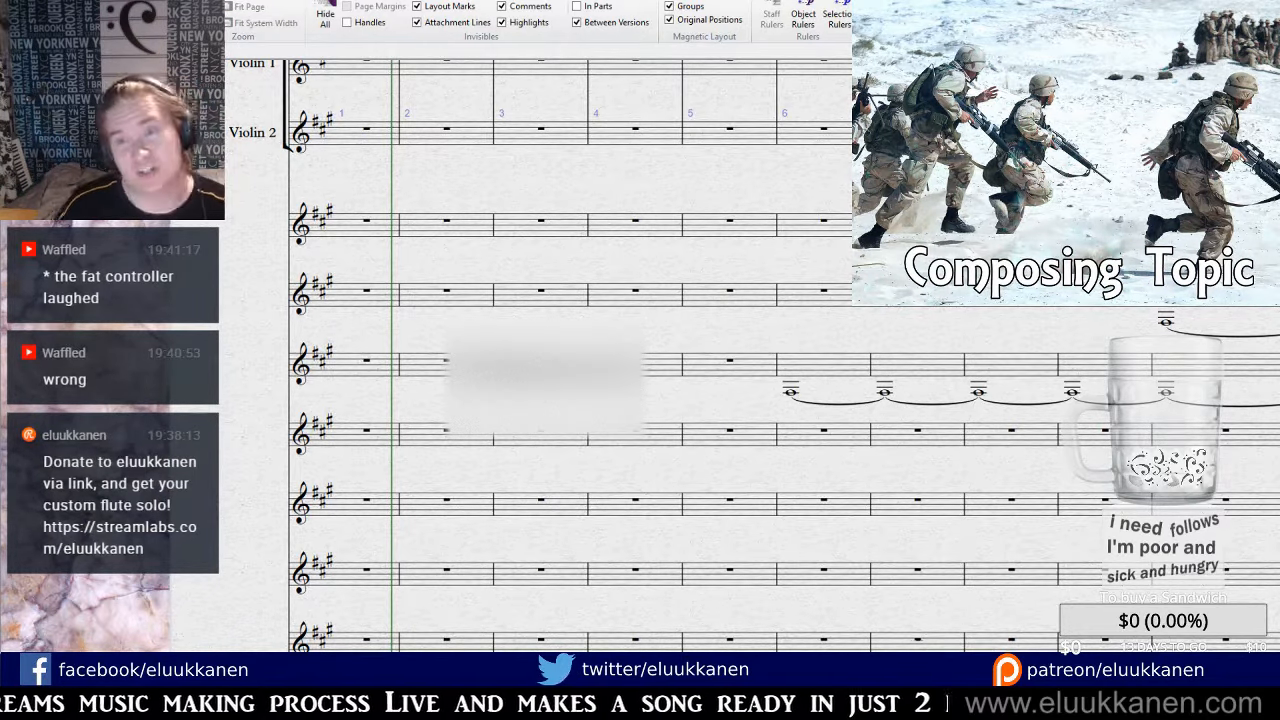
pyautogui.press('space')
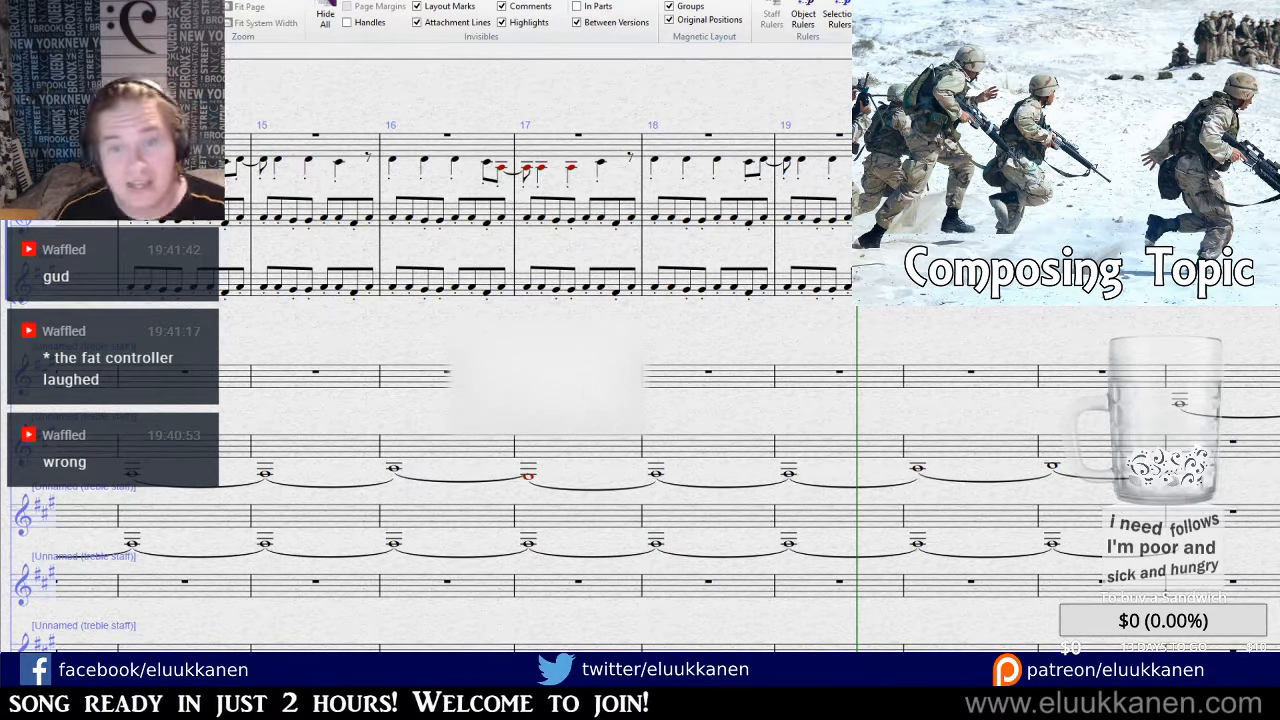
# Copy bars 18 to 21 of the second and third unnamed treble staves into the same staves at bar 22.
pyautogui.moveTo(830, 346); pyautogui.dragTo(522, 327)
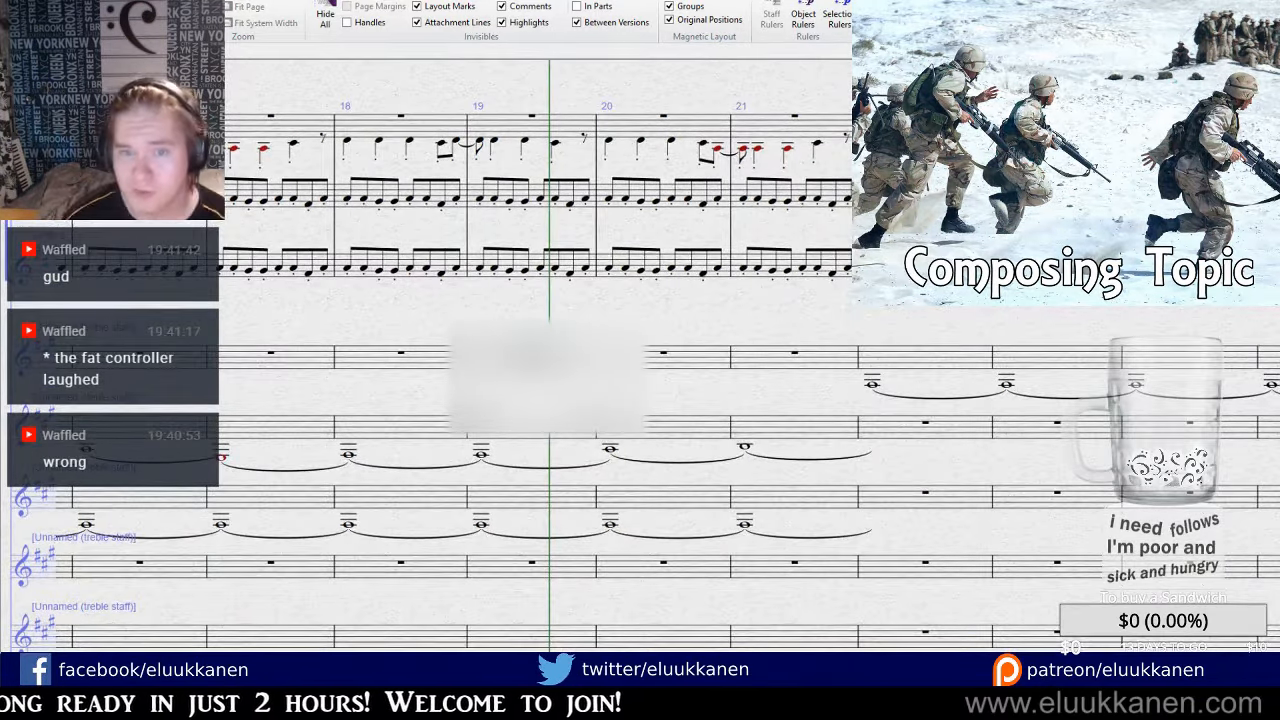
pyautogui.moveTo(904, 308); pyautogui.dragTo(1051, 166)
pyautogui.click(918, 350)
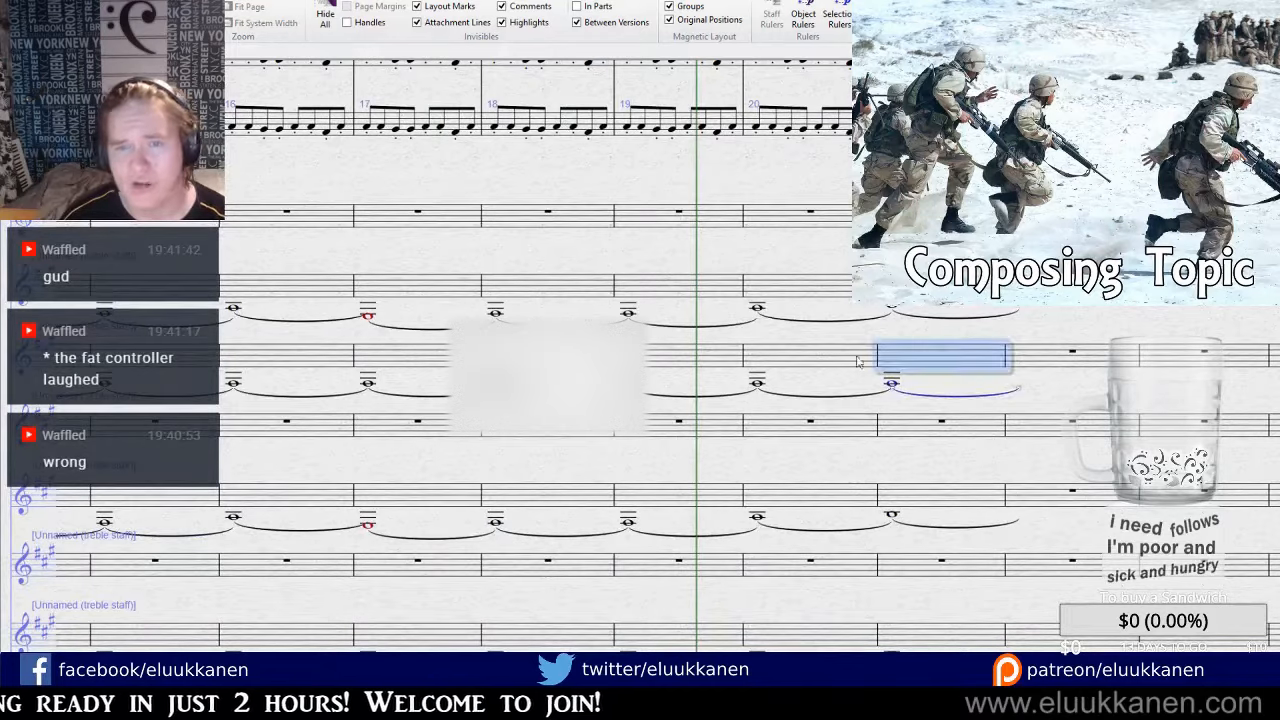
pyautogui.keyDown('shift'); pyautogui.click(565, 293); pyautogui.keyUp('shift')
pyautogui.moveTo(1082, 272); pyautogui.dragTo(733, 260)
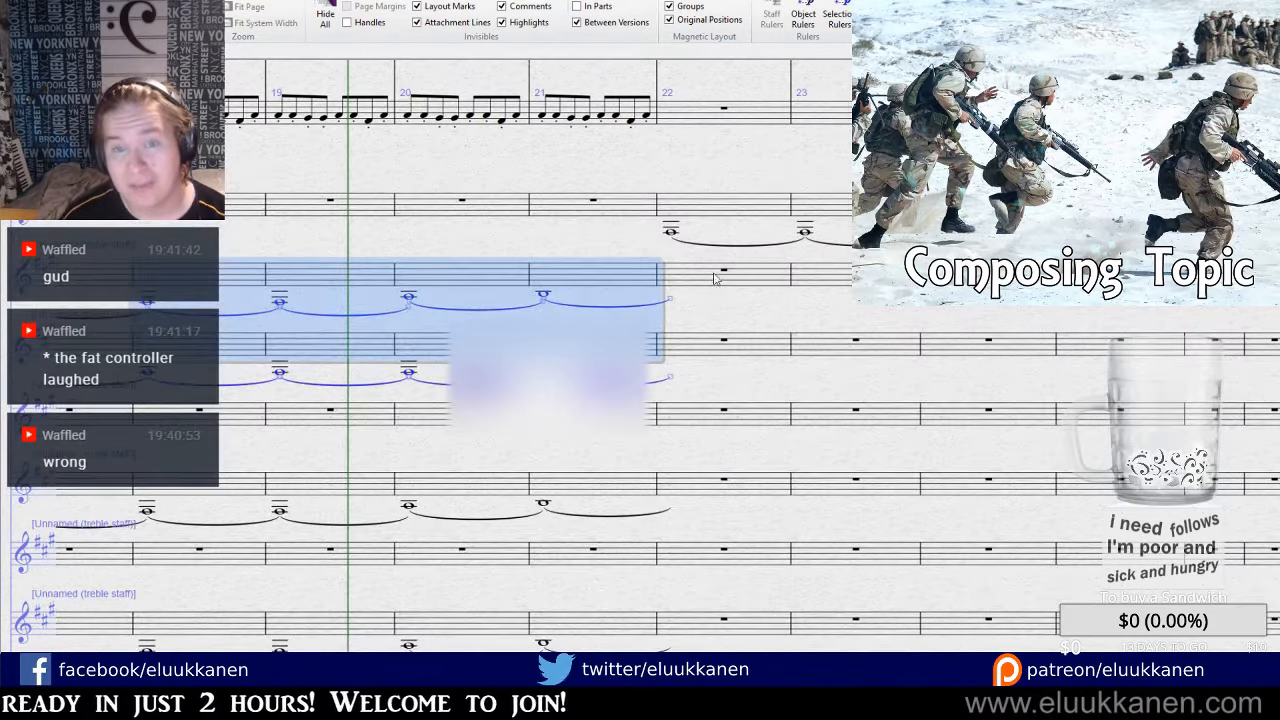
pyautogui.click(715, 279)
pyautogui.hotkey('ctrl', 'v')
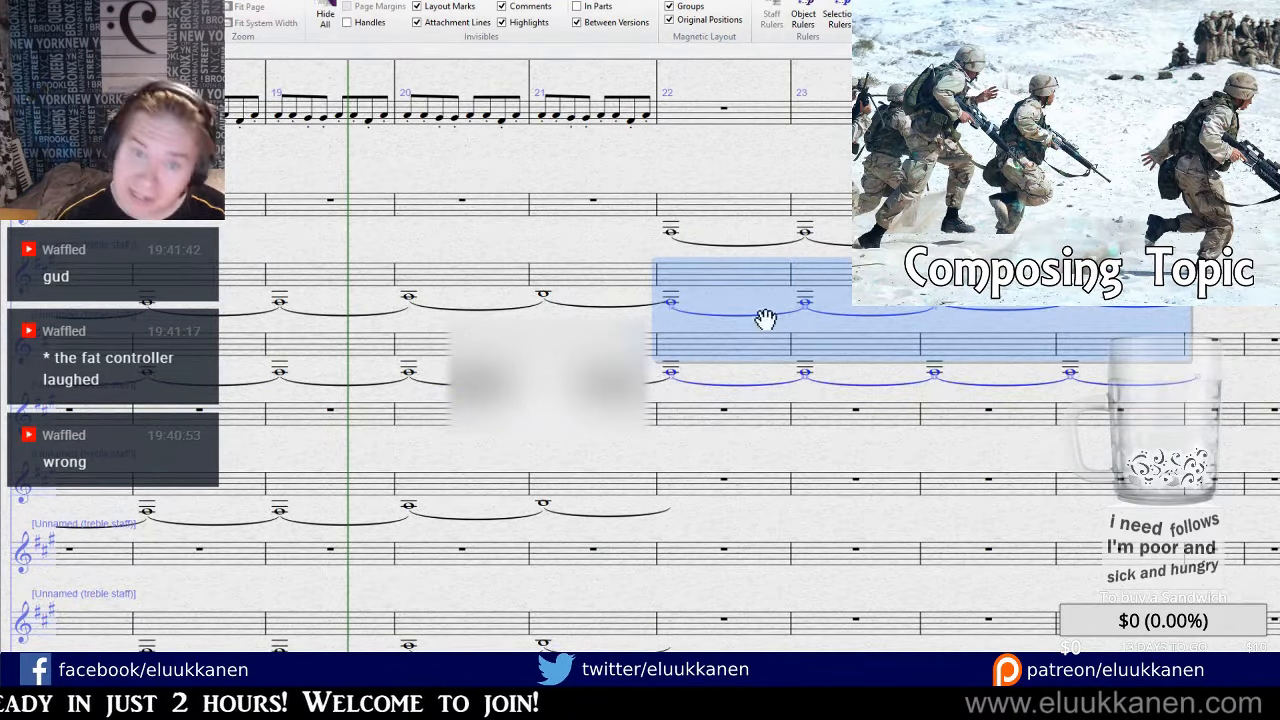
# Copy bars 22 to 25 of the third unnamed treble staff into the fifth unnamed treble staff at bar 22.
pyautogui.moveTo(765, 318); pyautogui.dragTo(781, 204)
pyautogui.click(737, 306)
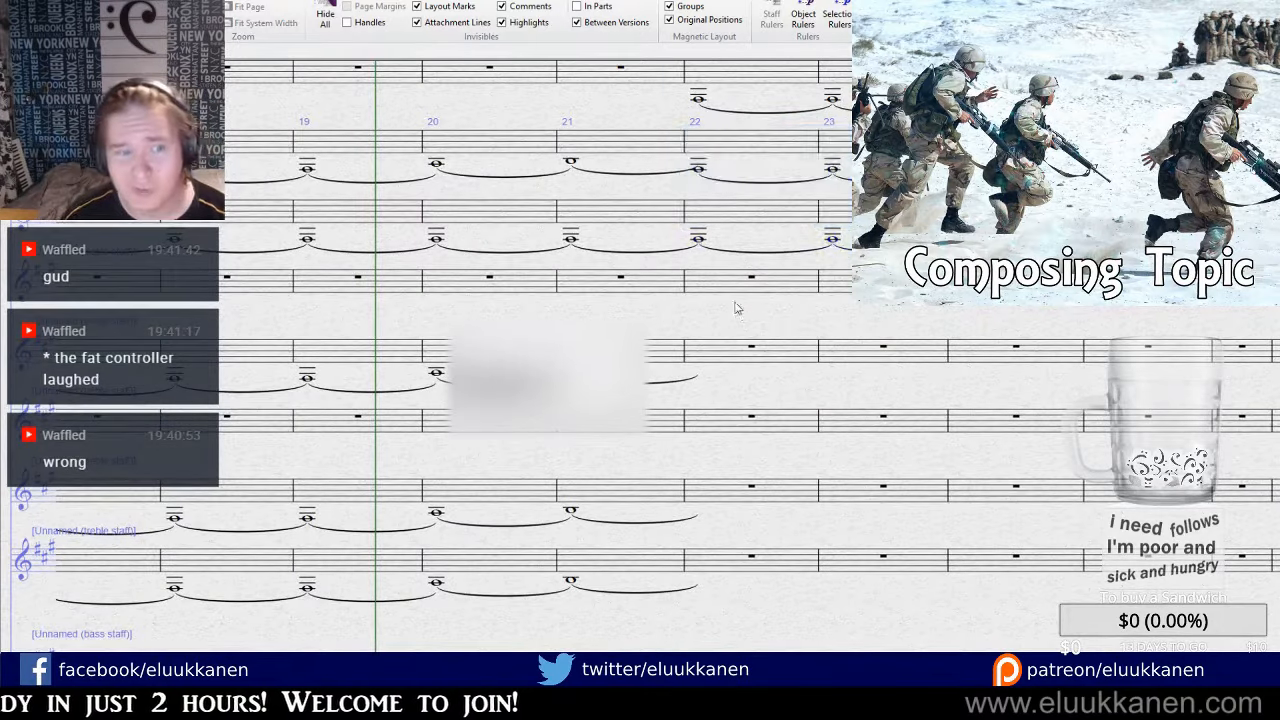
pyautogui.click(740, 214)
pyautogui.click(744, 358)
pyautogui.hotkey('ctrl', 'v')
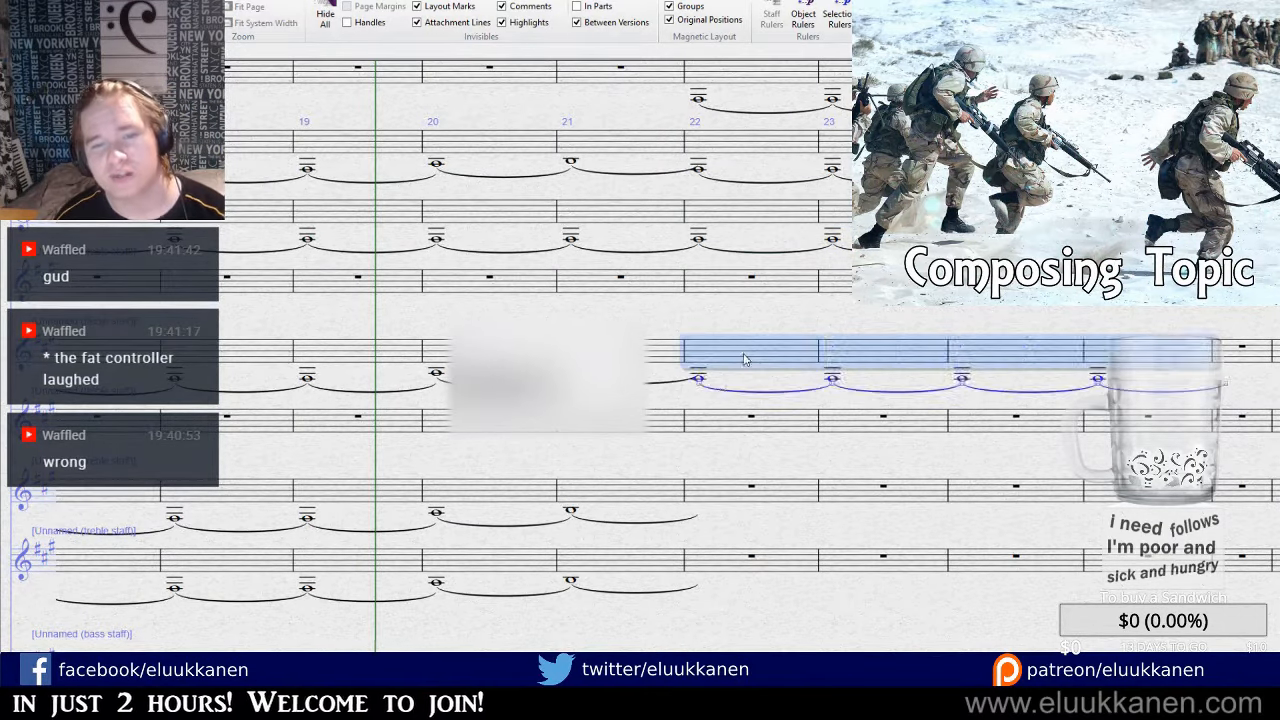
pyautogui.click(697, 380)
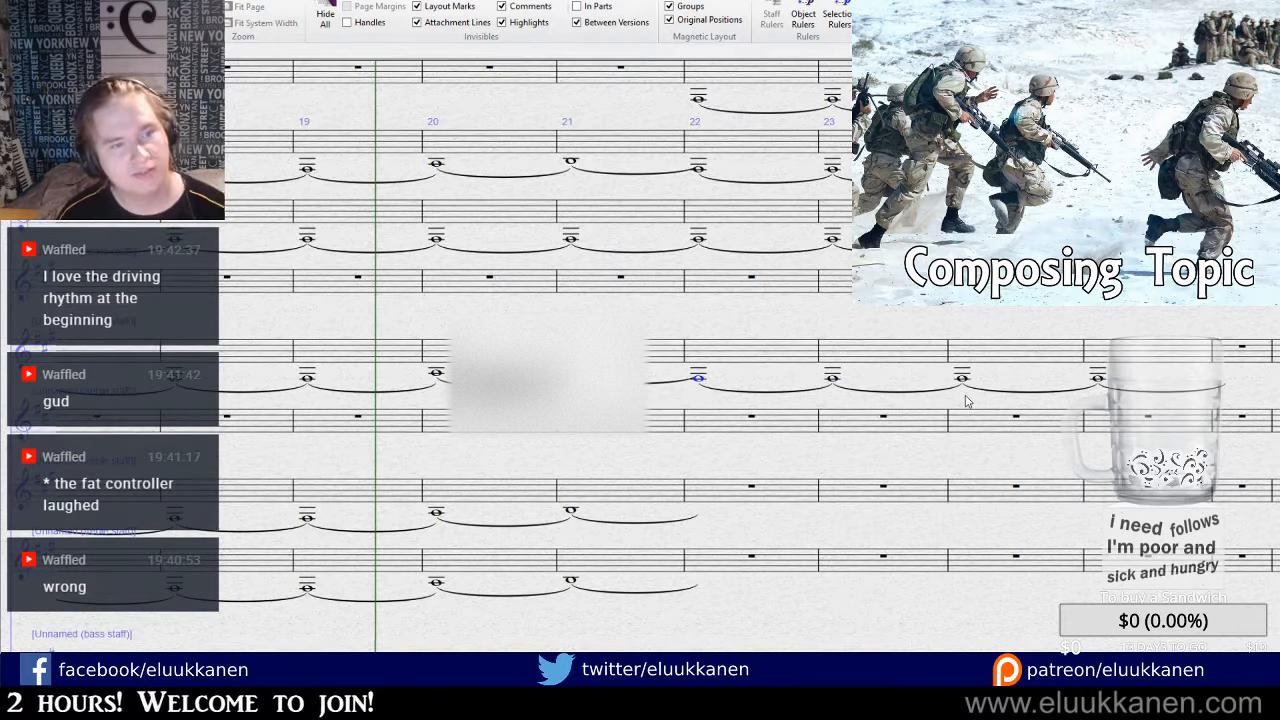
# Review the bass, Contrabass and violin parts from the opening bars through bar 25.
pyautogui.moveTo(298, 307); pyautogui.dragTo(1155, 500)
pyautogui.moveTo(467, 233); pyautogui.dragTo(1075, 435)
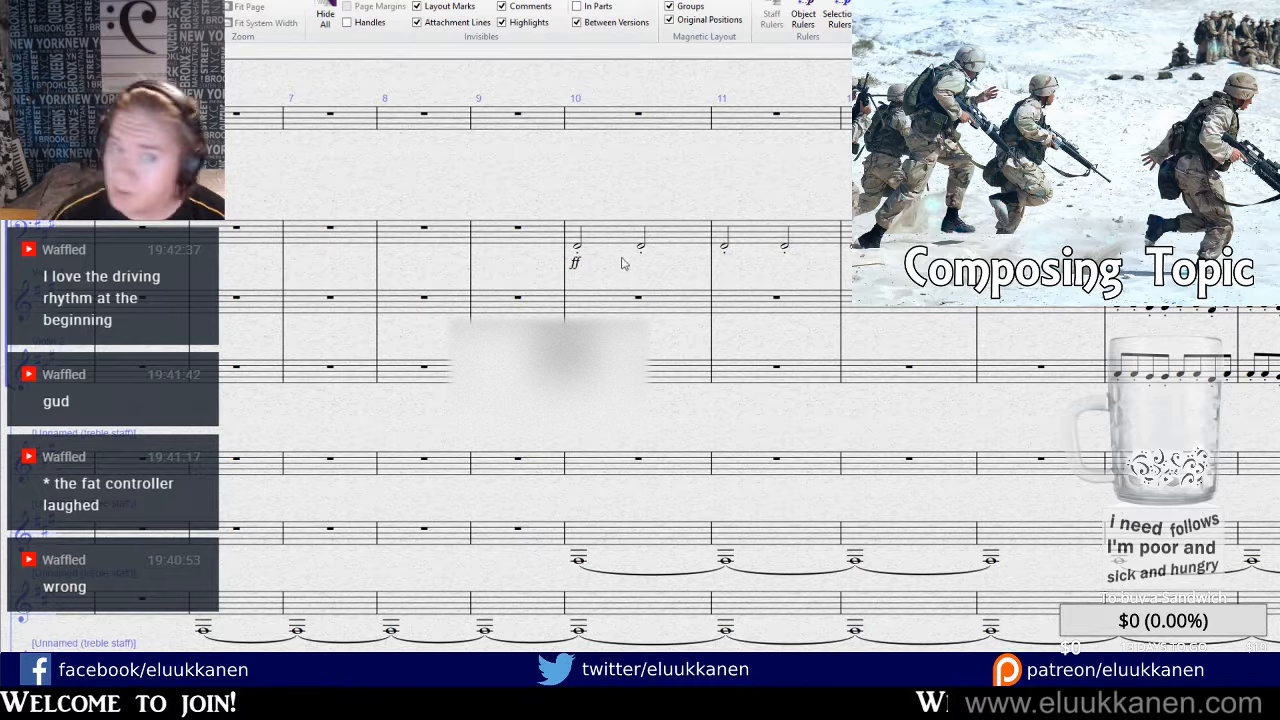
pyautogui.moveTo(734, 180); pyautogui.dragTo(177, 244)
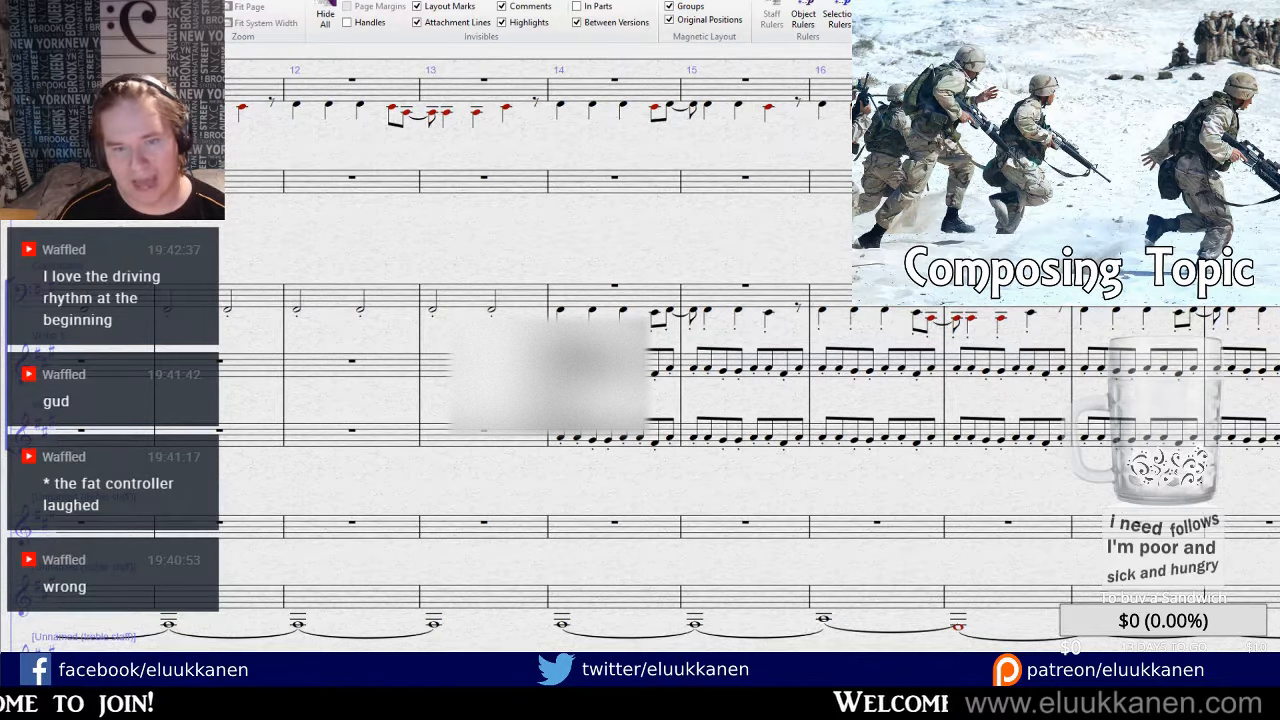
pyautogui.moveTo(1052, 214); pyautogui.dragTo(166, 251)
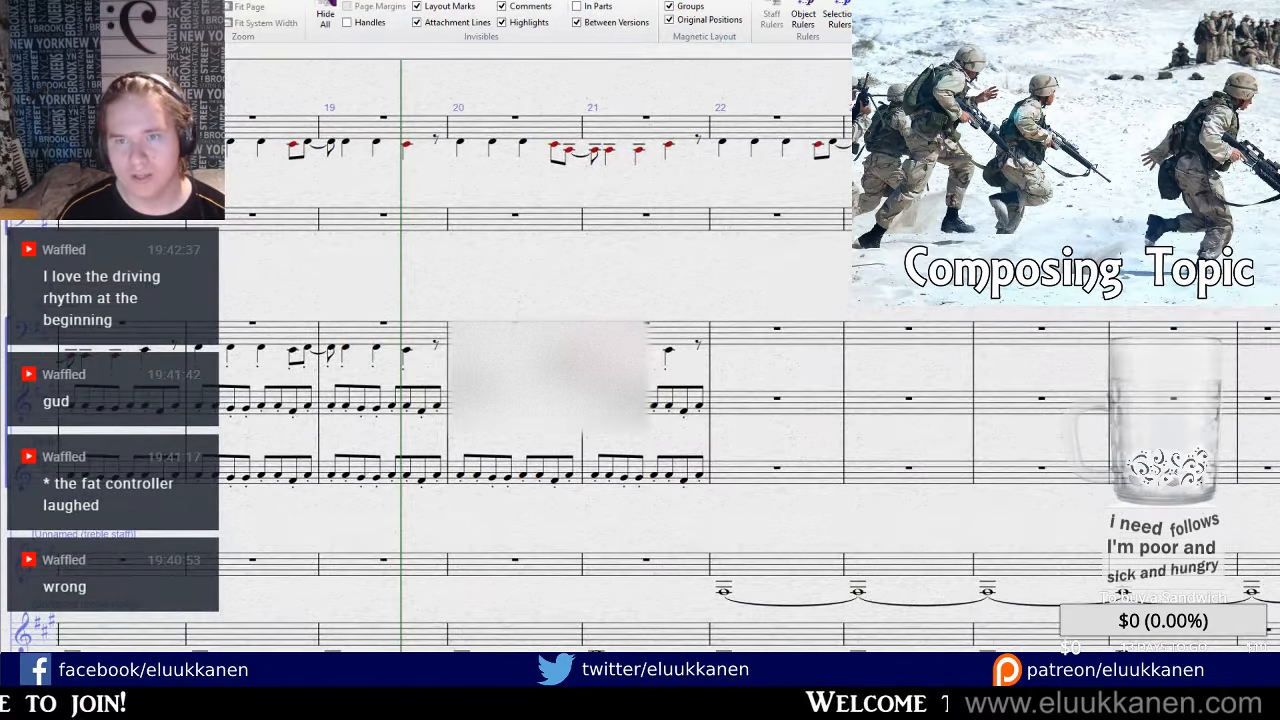
pyautogui.moveTo(1150, 250); pyautogui.dragTo(1278, 173)
pyautogui.moveTo(637, 433); pyautogui.dragTo(829, 448)
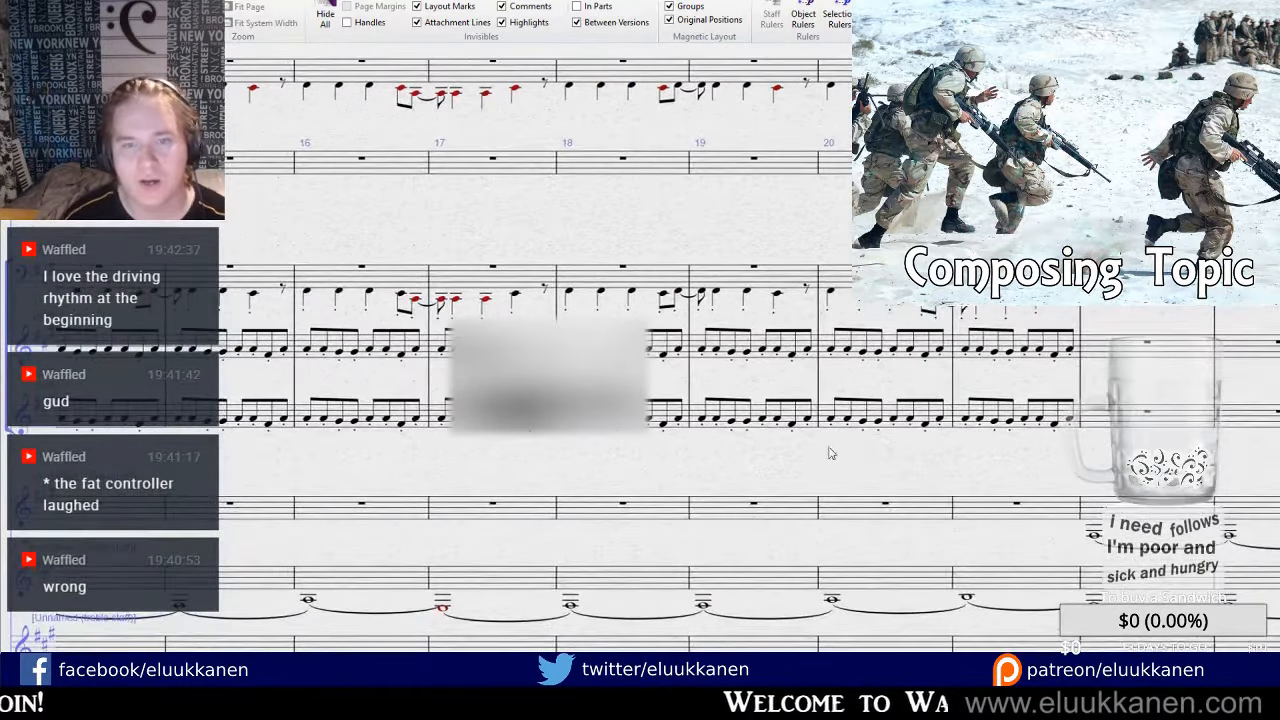
pyautogui.click(1010, 419)
pyautogui.moveTo(699, 469); pyautogui.dragTo(1138, 475)
pyautogui.moveTo(403, 246); pyautogui.dragTo(1180, 370)
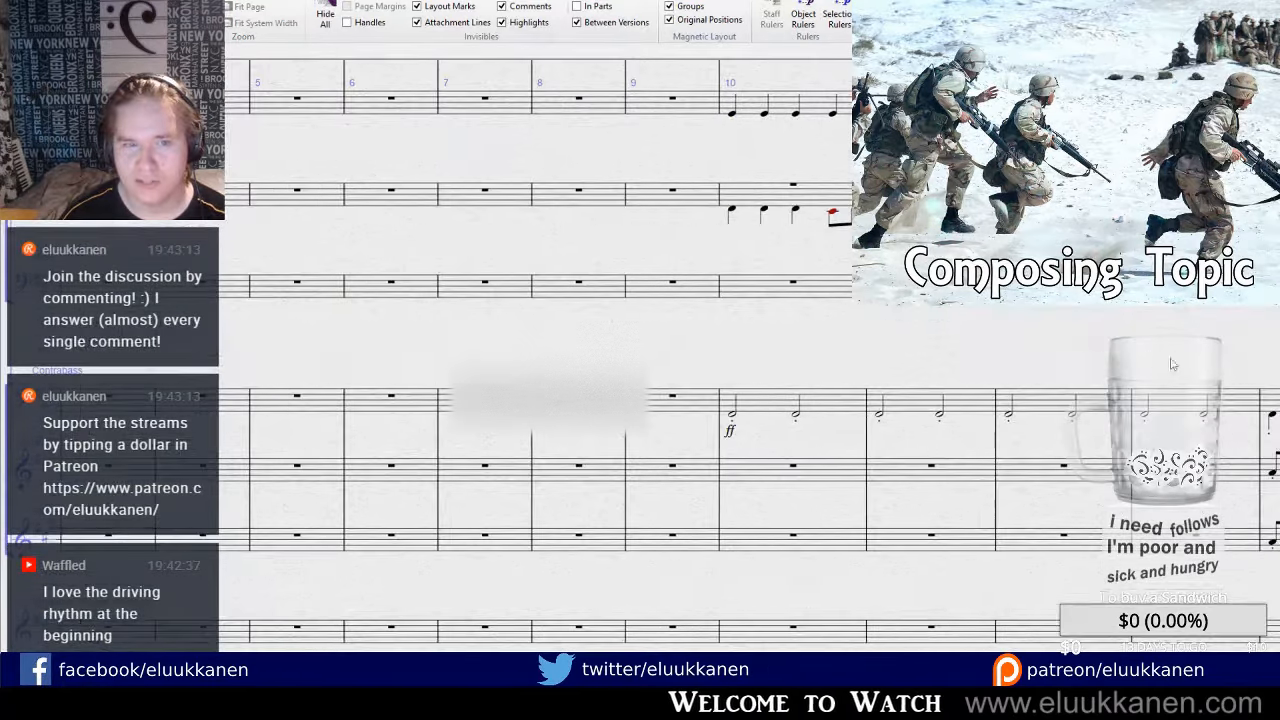
pyautogui.moveTo(501, 355); pyautogui.dragTo(864, 381)
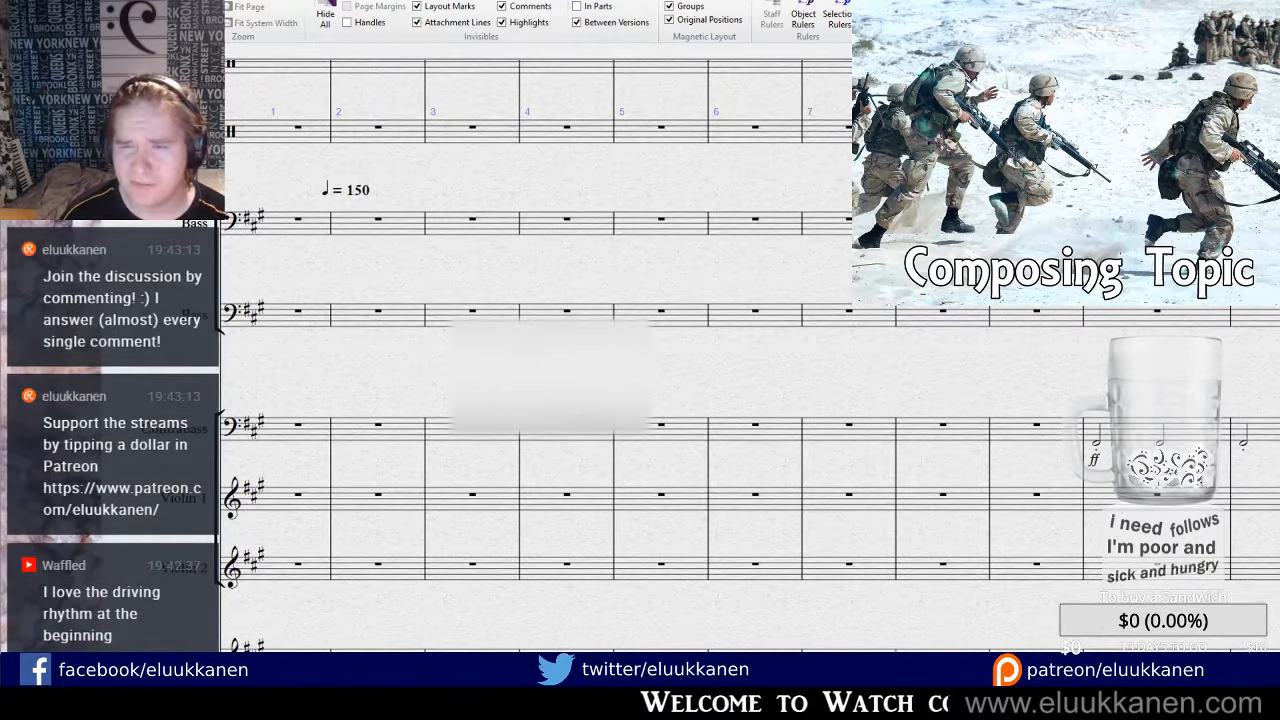
# Shift the quarter note = 150 tempo mark above the upper Bass staff slightly back towards bar 1.
pyautogui.click(449, 217)
pyautogui.moveTo(449, 217); pyautogui.dragTo(561, 284)
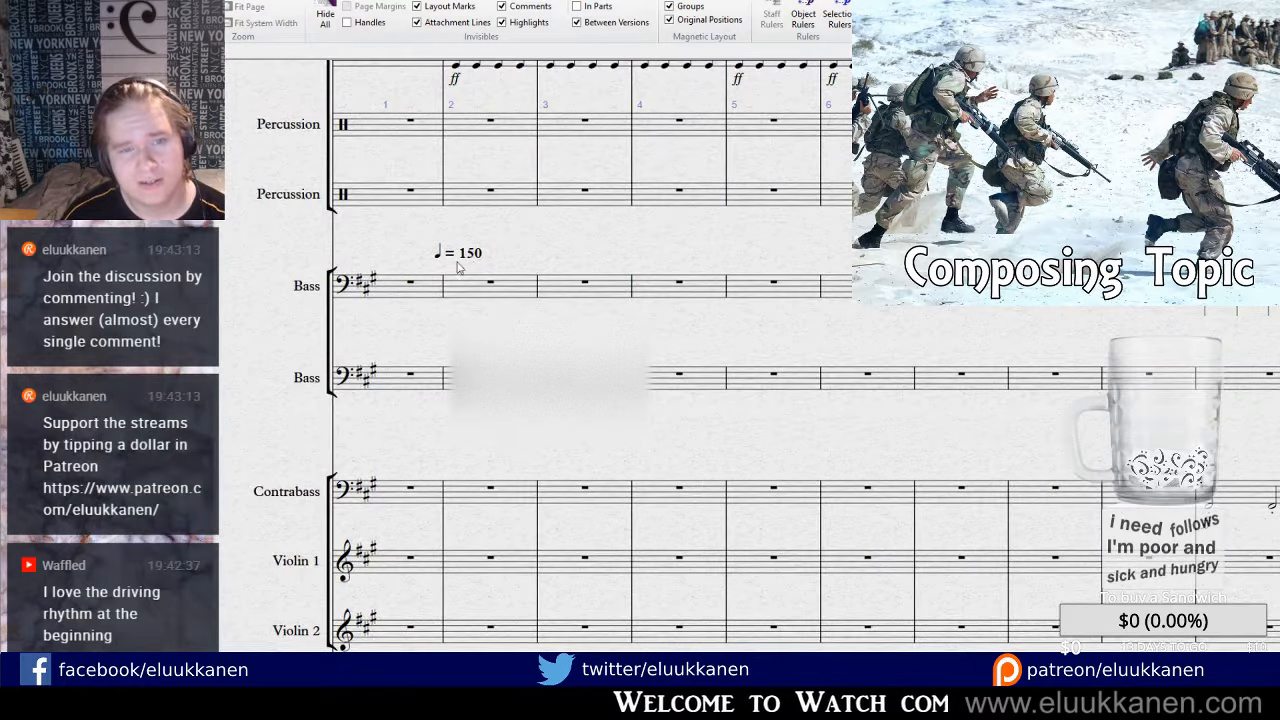
pyautogui.click(455, 256)
pyautogui.moveTo(456, 260); pyautogui.dragTo(452, 258)
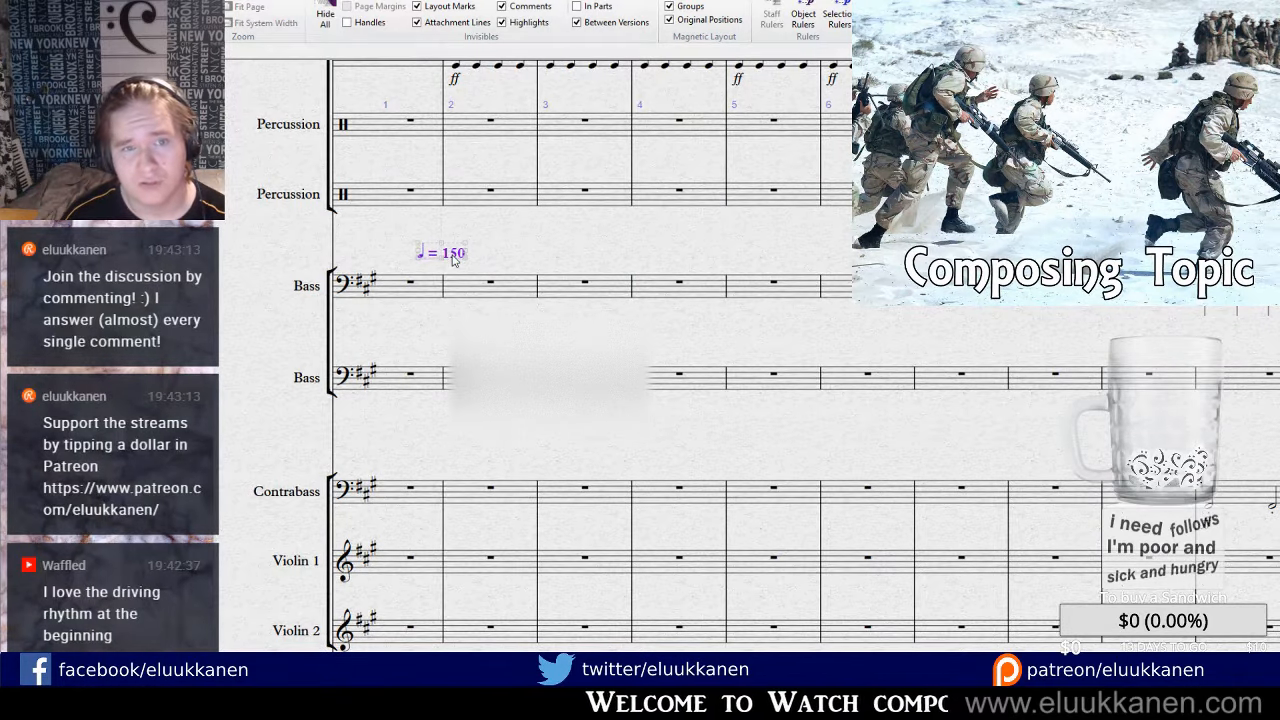
# Play back the score from the opening Percussion bars through the Bass rhythm that enters at bar 10.
pyautogui.click(512, 259)
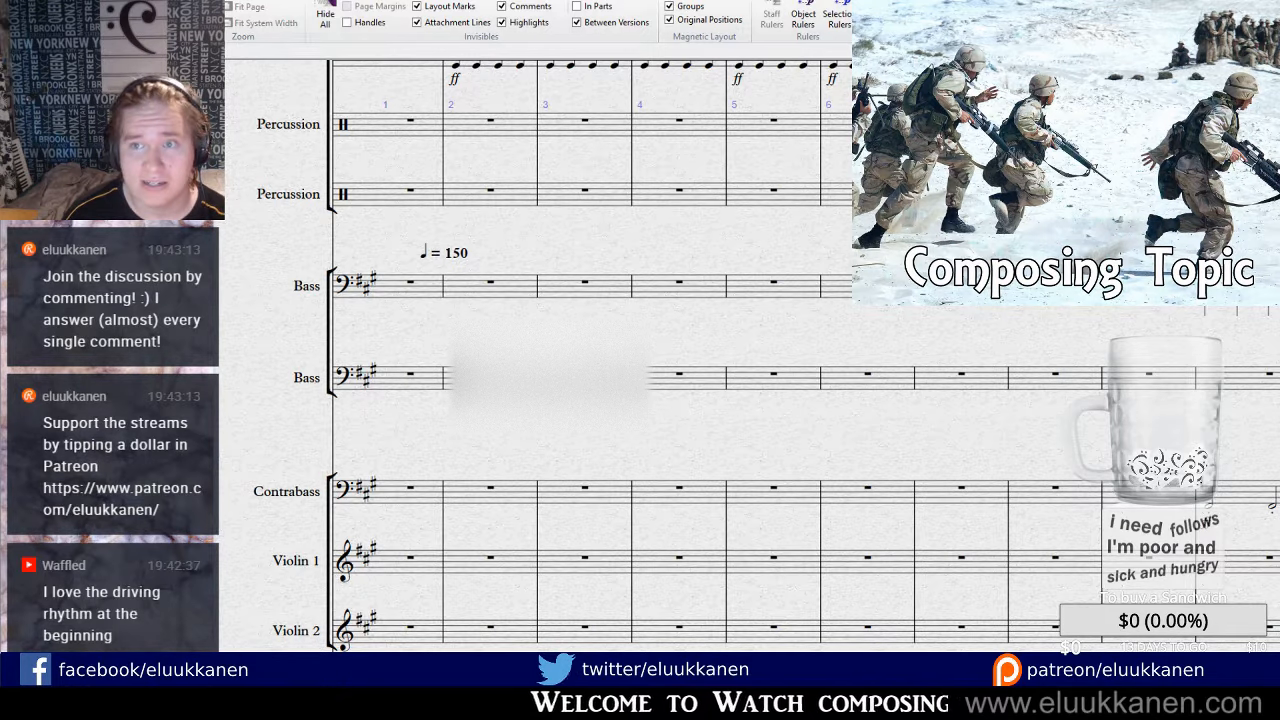
pyautogui.press('space')
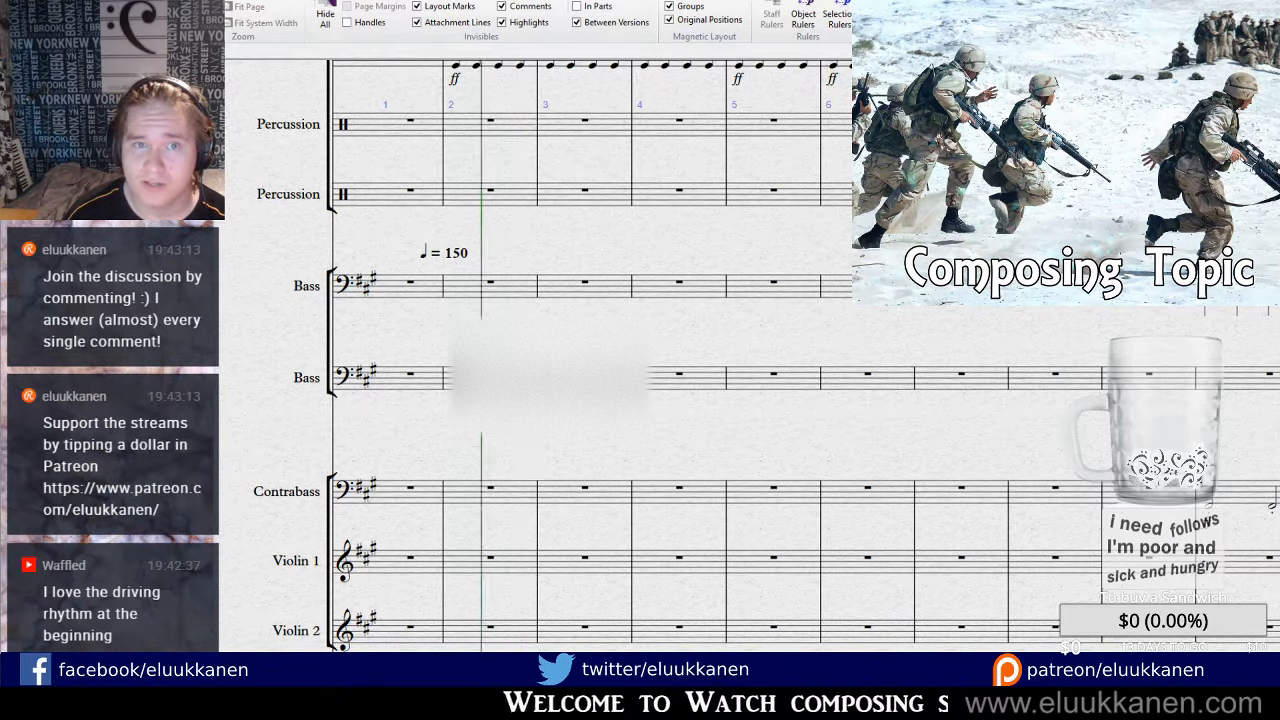
pyautogui.moveTo(708, 243); pyautogui.dragTo(648, 410)
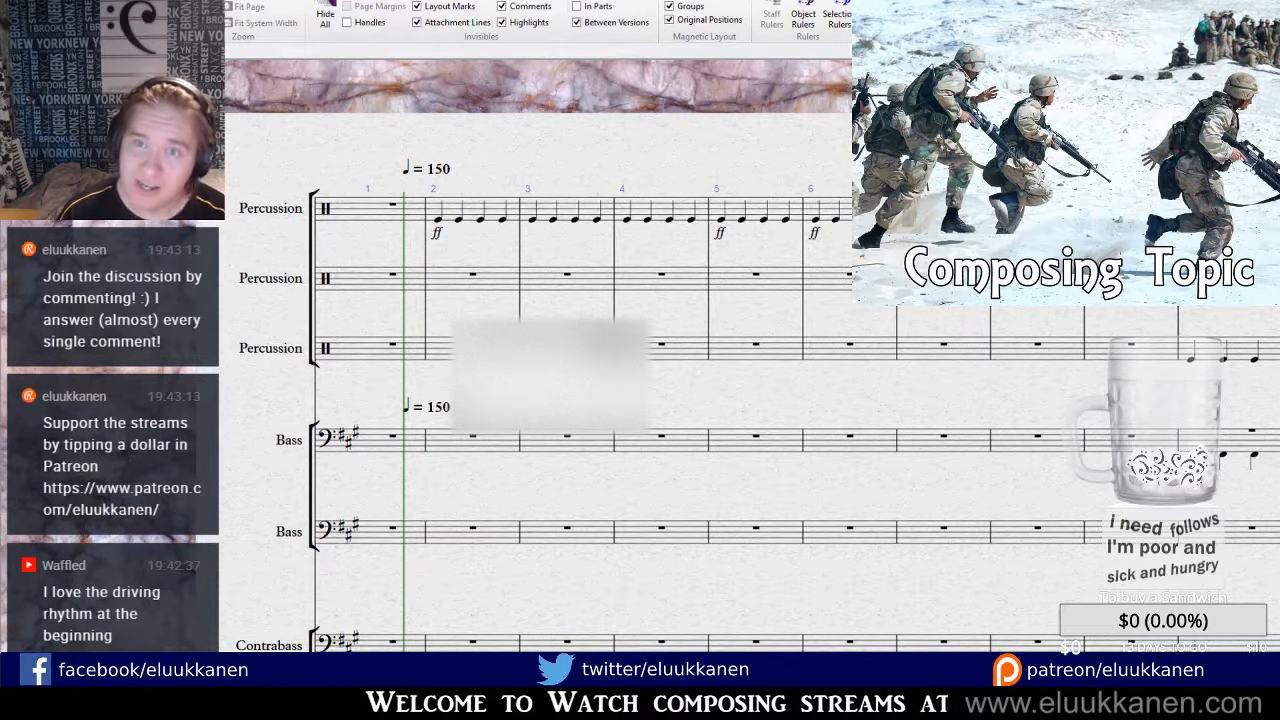
pyautogui.moveTo(648, 410); pyautogui.dragTo(654, 375)
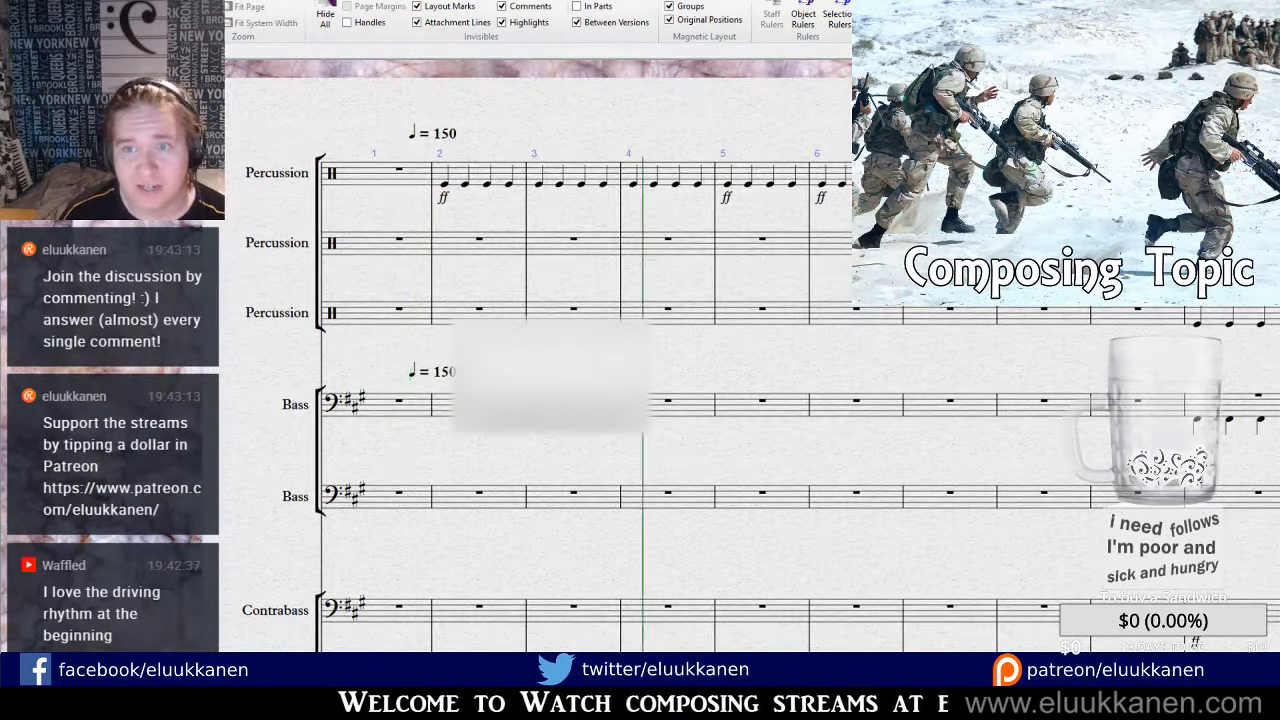
pyautogui.press('space')
pyautogui.press('space')
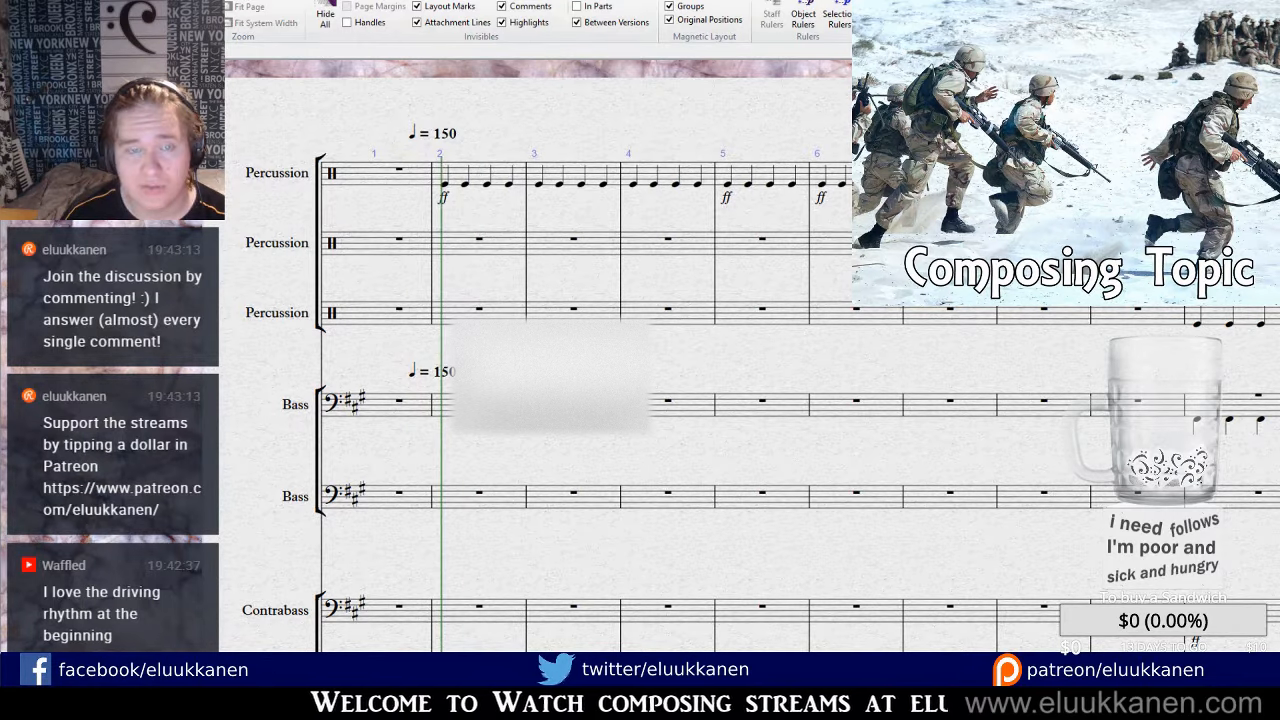
pyautogui.press('space')
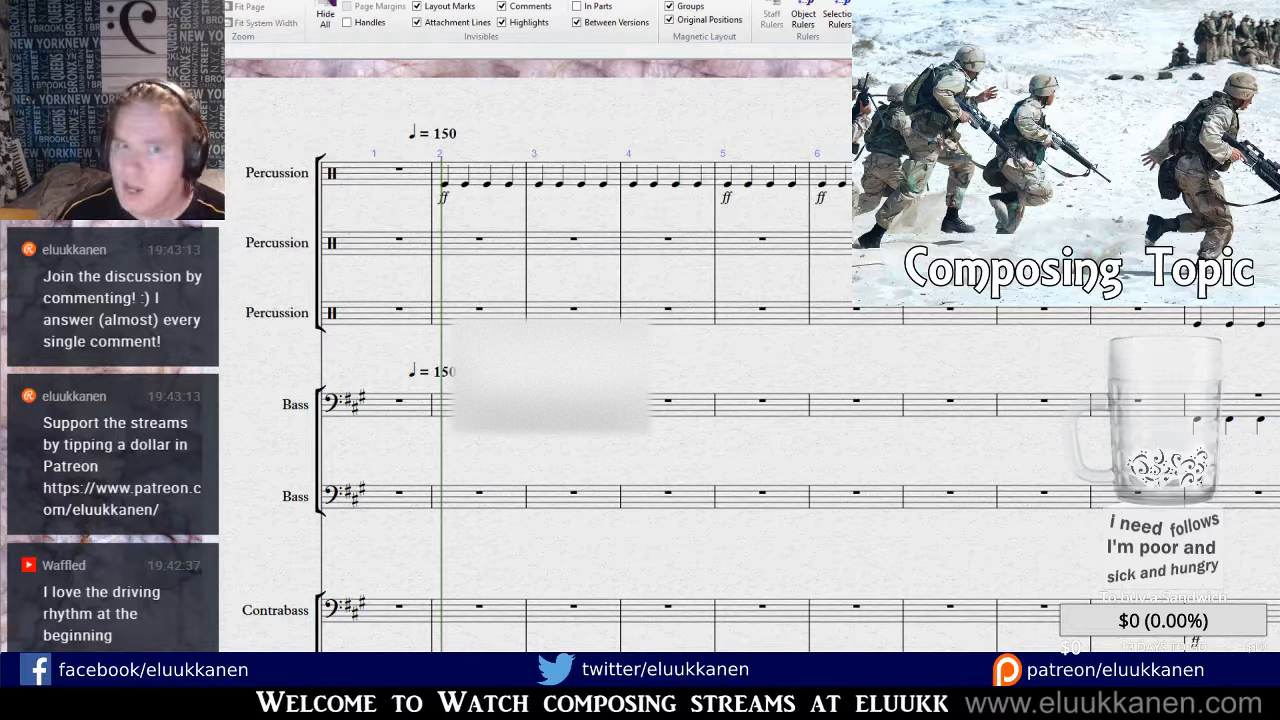
pyautogui.press('space')
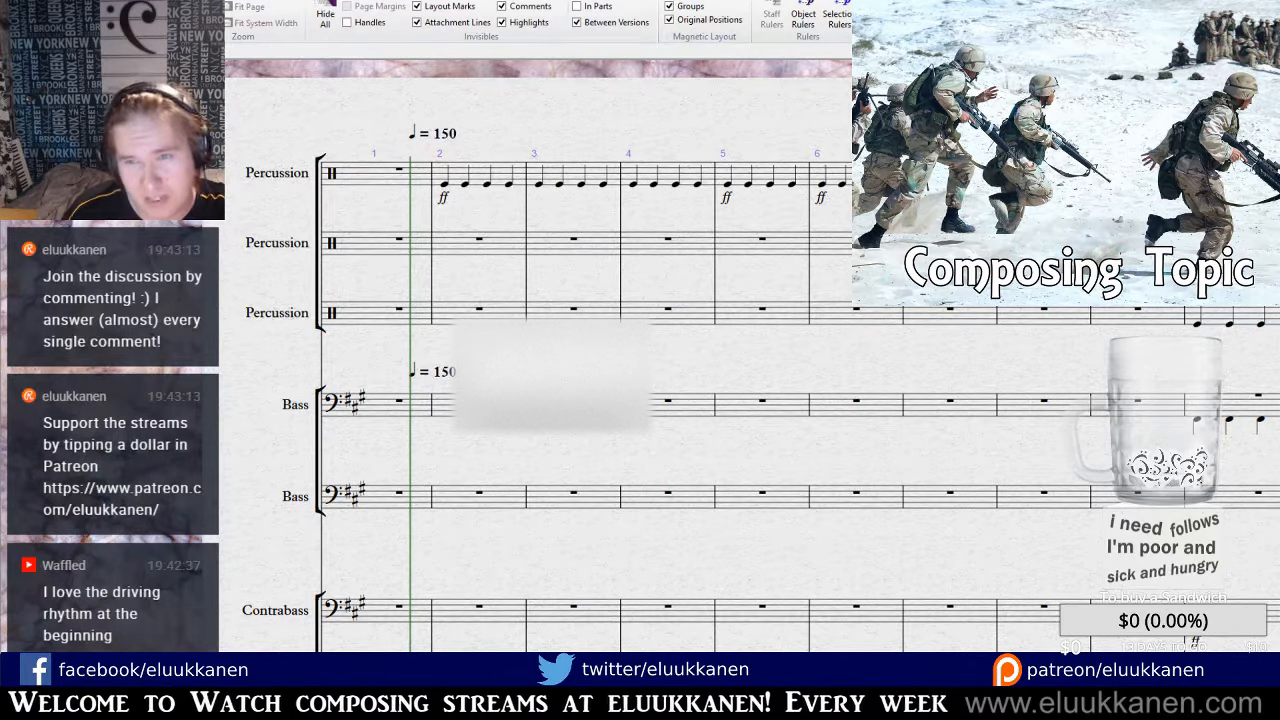
pyautogui.moveTo(700, 450); pyautogui.dragTo(630, 485)
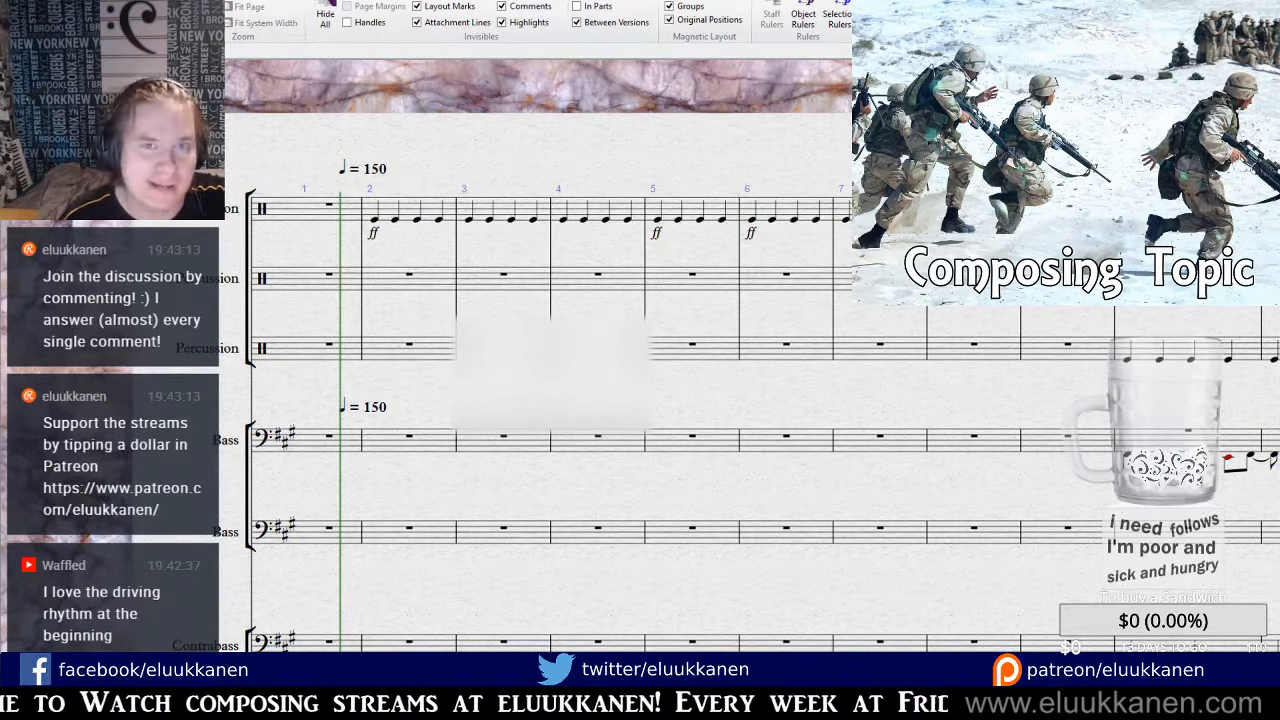
pyautogui.hotkey('ctrl', '-')
pyautogui.press('space')
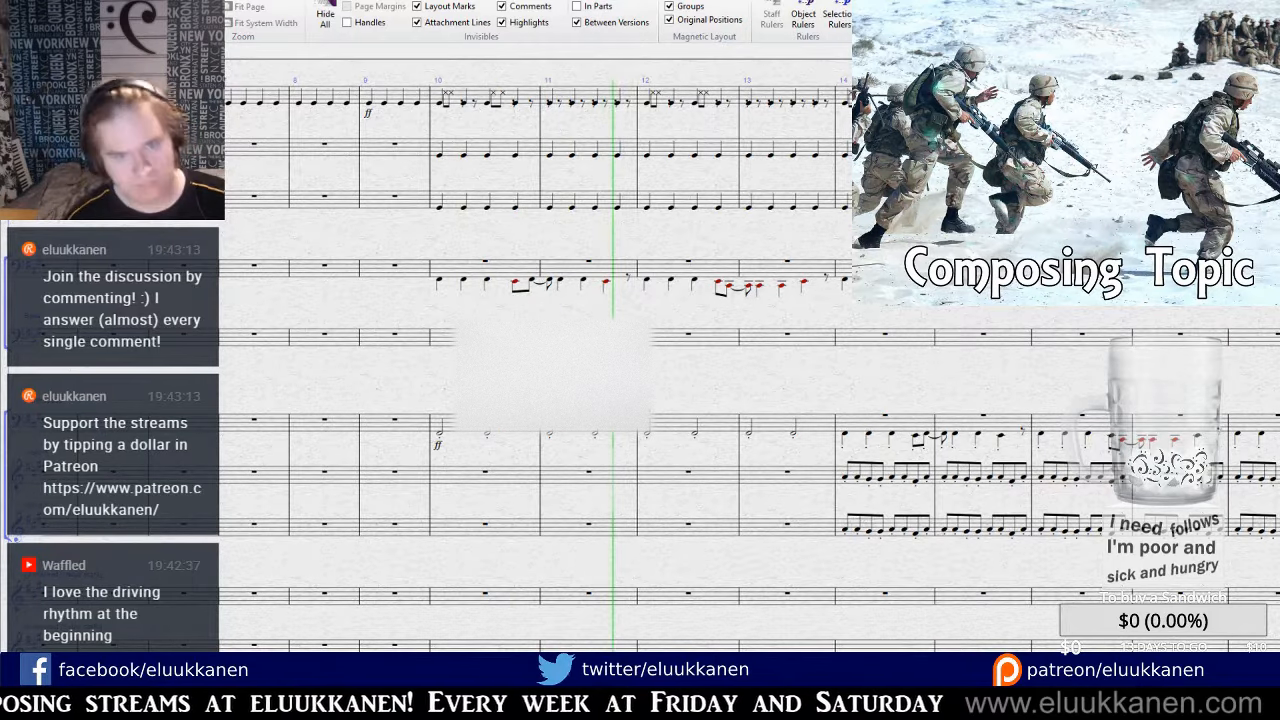
pyautogui.press('space')
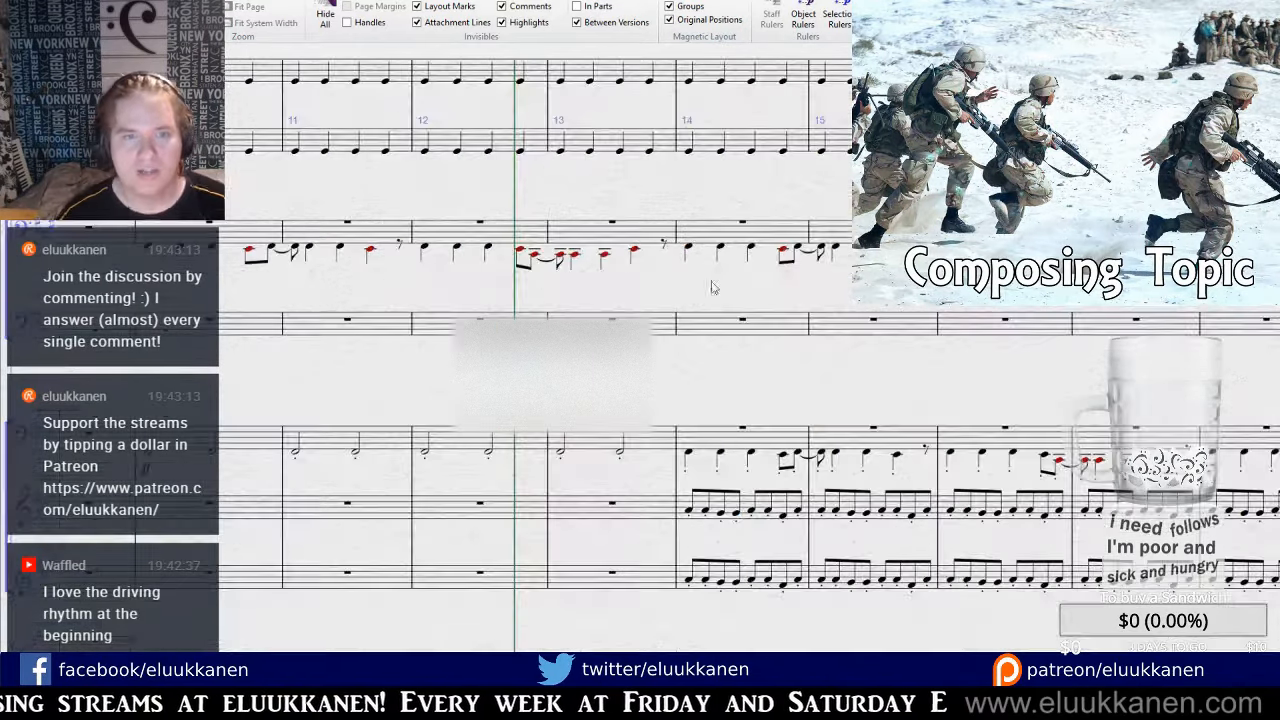
# Copy bars 10 to 25 of the upper Bass staff's rhythm into the sixth unnamed treble staff at bar 10.
pyautogui.moveTo(383, 276); pyautogui.dragTo(579, 308)
pyautogui.click(420, 262)
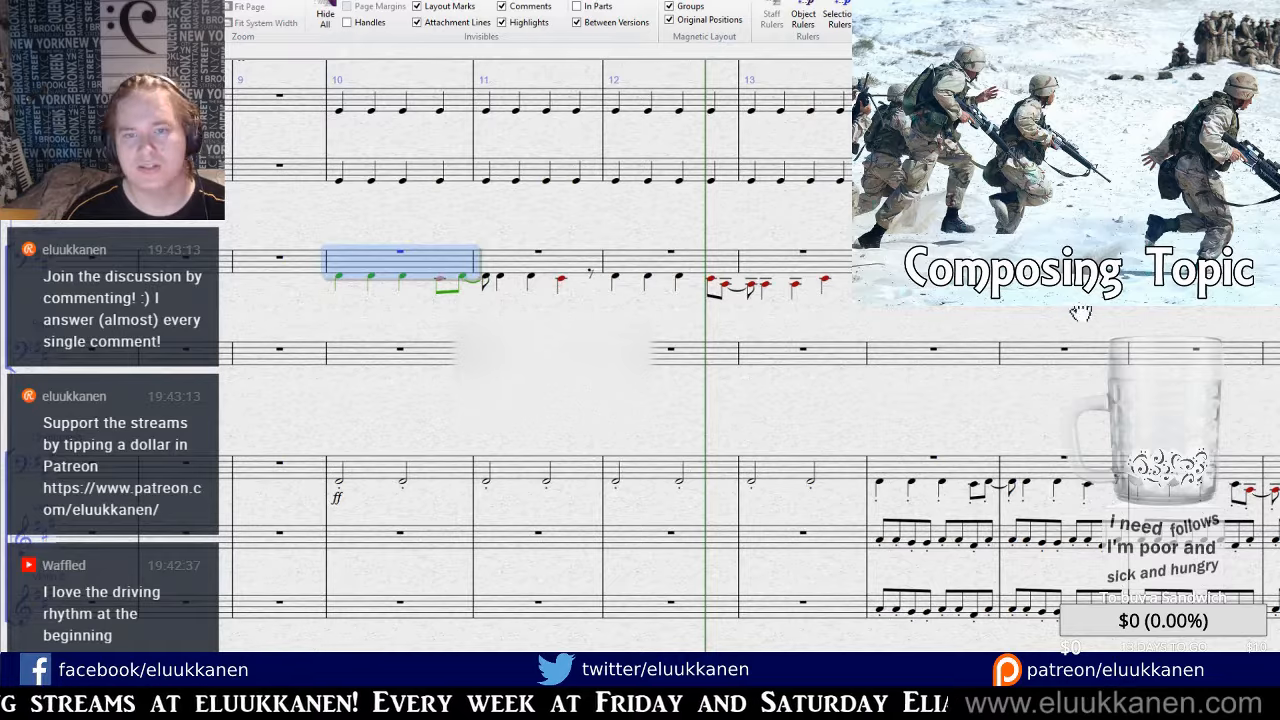
pyautogui.moveTo(1072, 310); pyautogui.dragTo(236, 310)
pyautogui.moveTo(1184, 328); pyautogui.dragTo(802, 338)
pyautogui.keyDown('shift'); pyautogui.click(1212, 282); pyautogui.keyUp('shift')
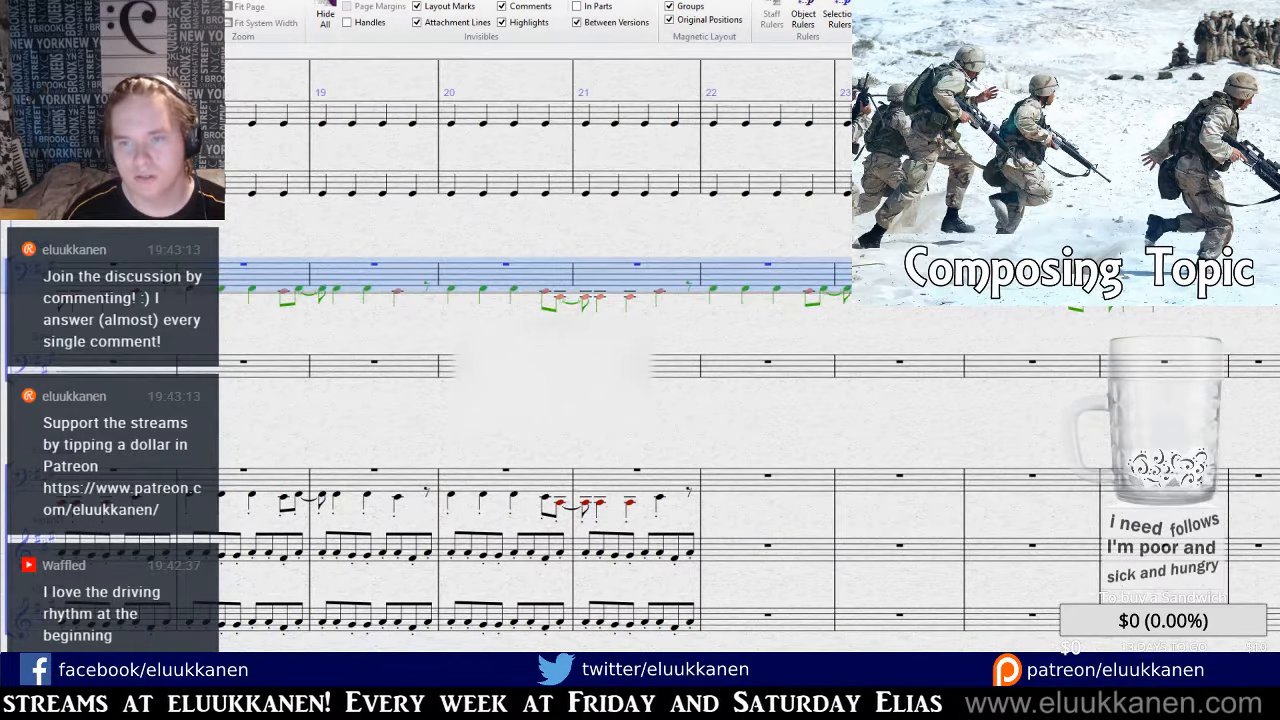
pyautogui.press('space')
pyautogui.moveTo(468, 225); pyautogui.dragTo(1000, 22)
pyautogui.moveTo(652, 307); pyautogui.dragTo(685, 80)
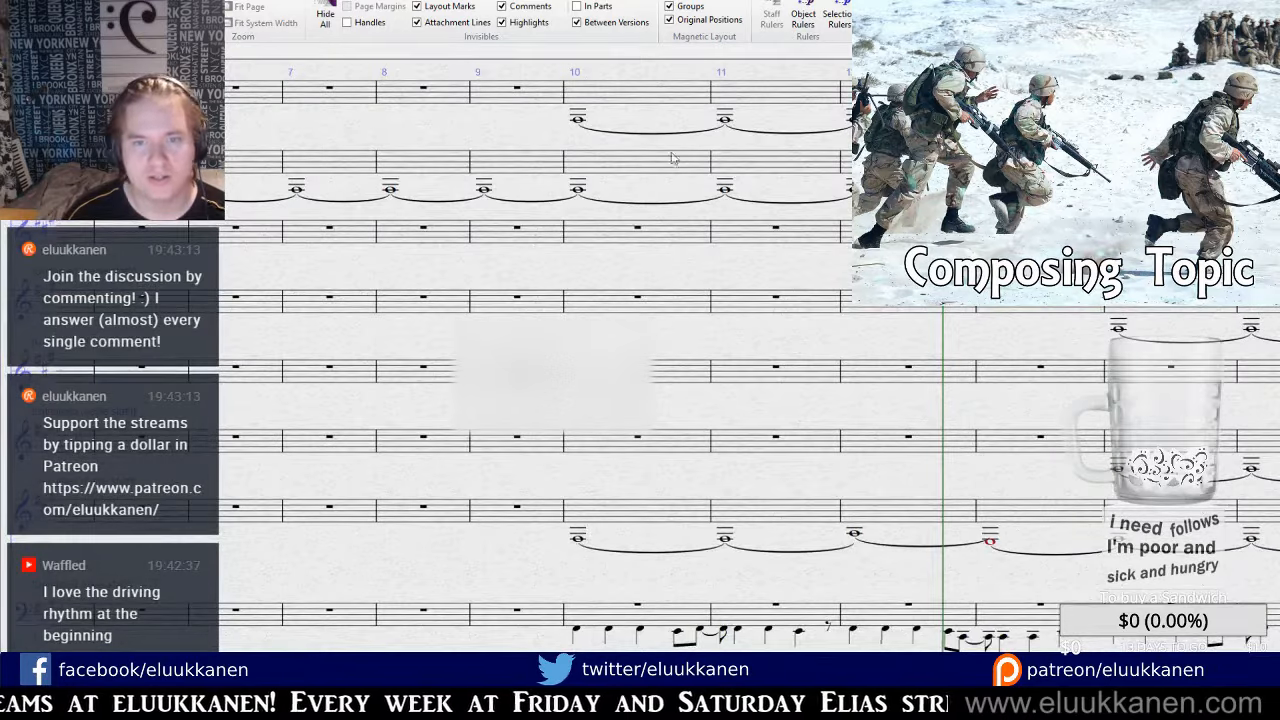
pyautogui.moveTo(673, 324); pyautogui.dragTo(649, 63)
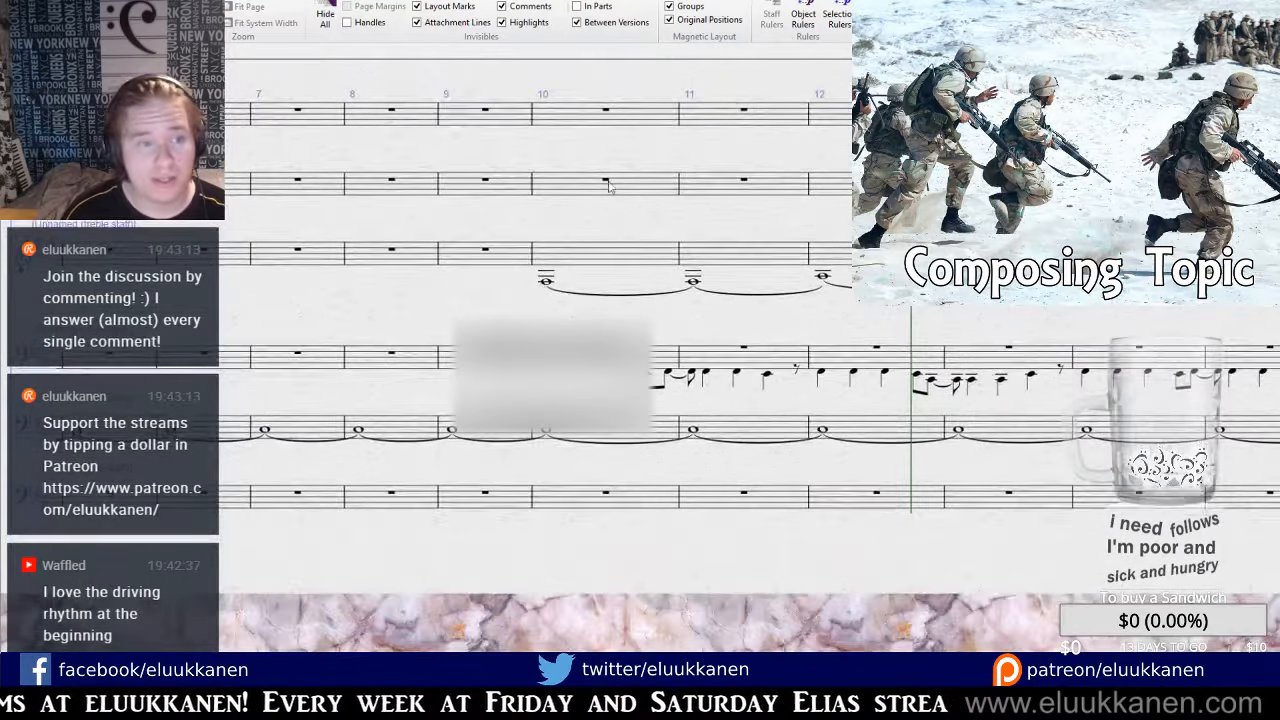
pyautogui.moveTo(605, 232); pyautogui.dragTo(529, 461)
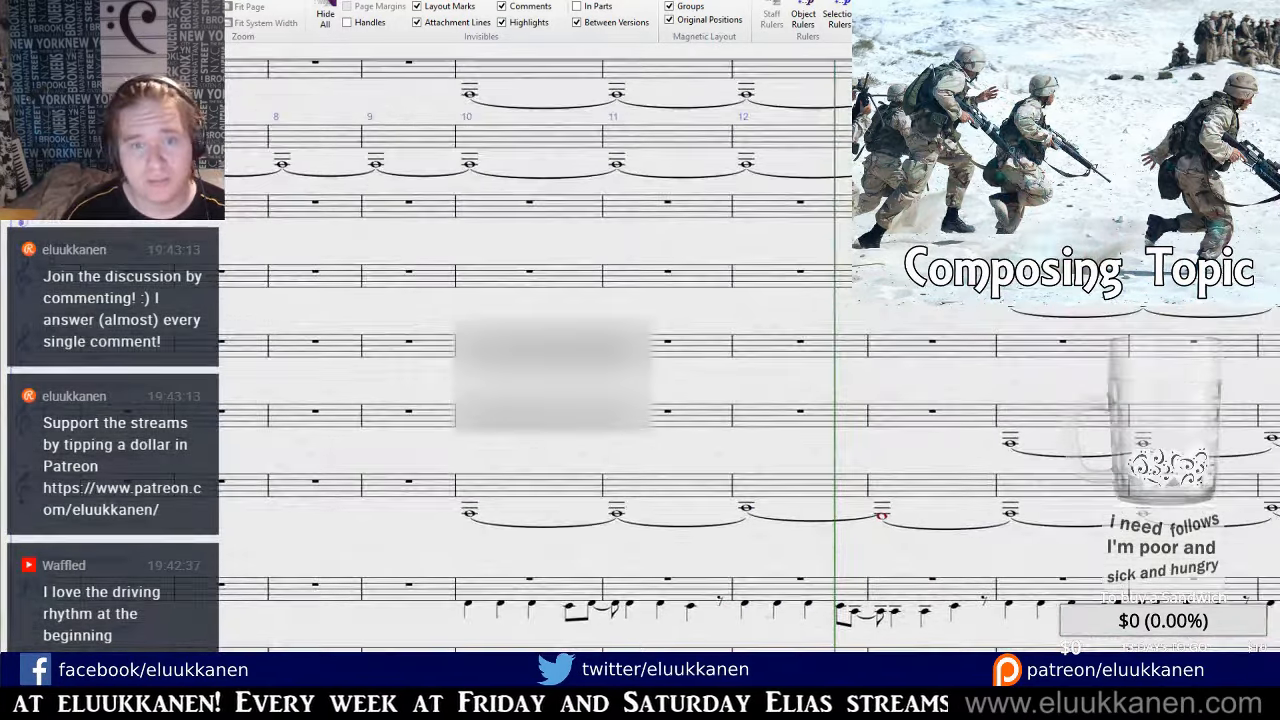
pyautogui.click(520, 345)
pyautogui.hotkey('ctrl', 'v')
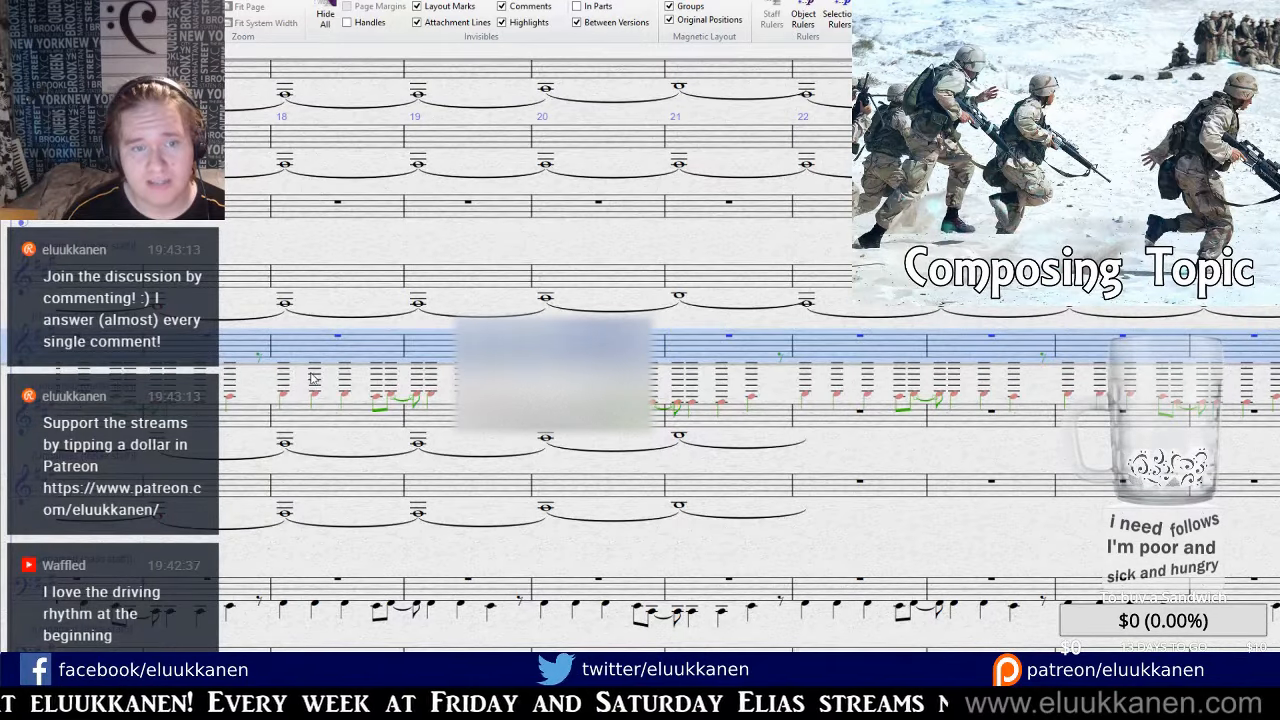
# Raise the pasted rhythm in bars 10 to 25 of the sixth unnamed treble staff by two octaves.
pyautogui.moveTo(296, 310); pyautogui.dragTo(1234, 295)
pyautogui.moveTo(385, 291); pyautogui.dragTo(727, 380)
pyautogui.click(130, 2)
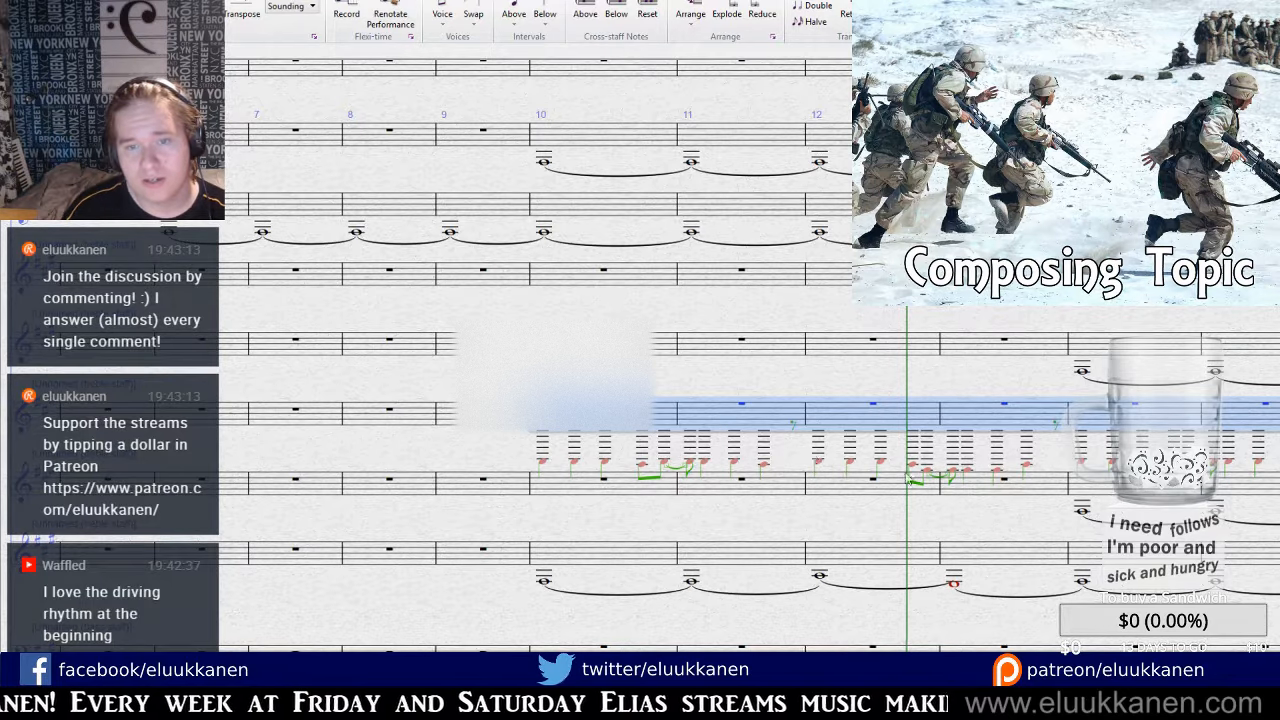
pyautogui.hotkey('ctrl', 'Up')
pyautogui.moveTo(968, 392); pyautogui.dragTo(368, 415)
pyautogui.moveTo(528, 458); pyautogui.dragTo(1112, 479)
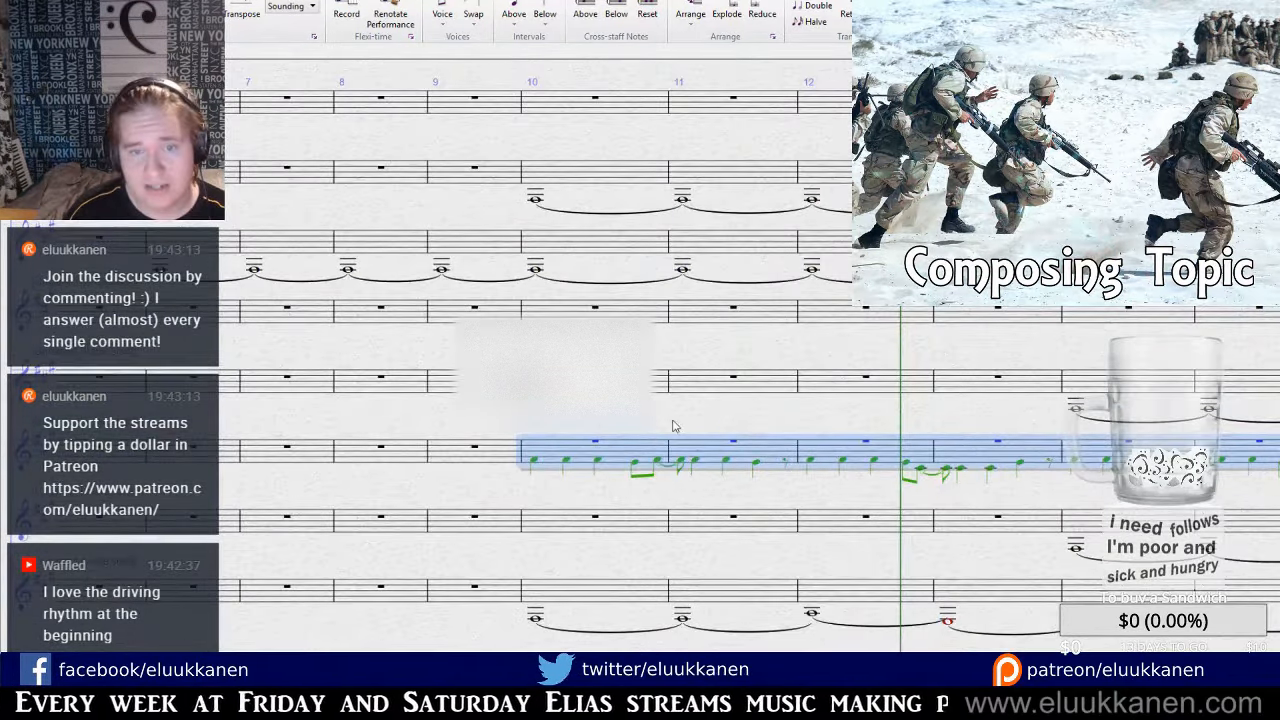
# Play back the raised rhythm of the sixth unnamed treble staff starting just before bar 10.
pyautogui.press('Escape')
pyautogui.click(621, 469)
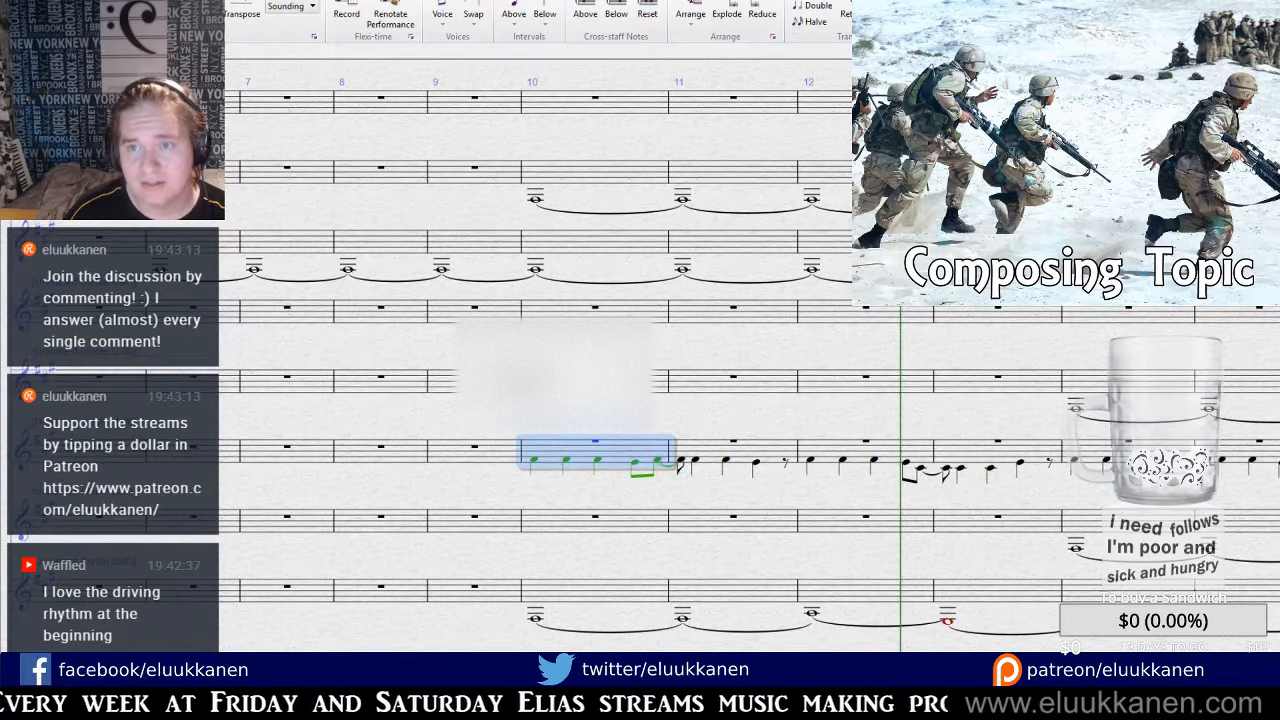
pyautogui.press('space')
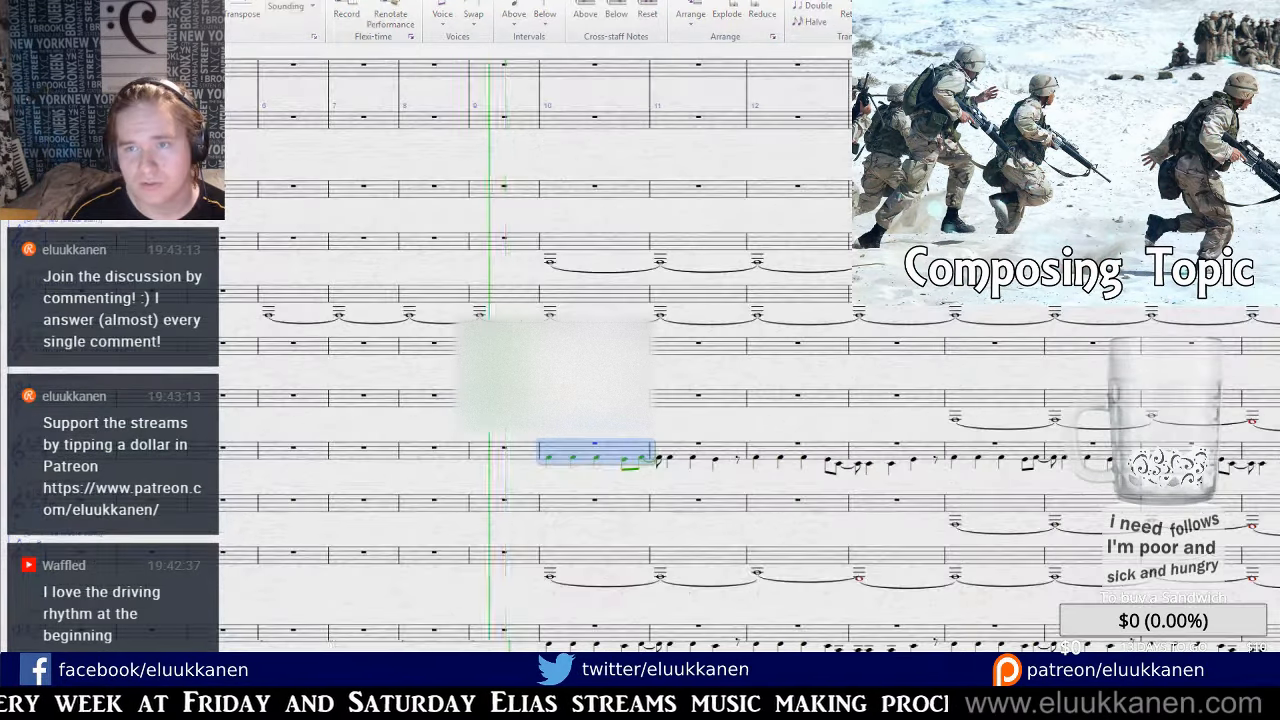
pyautogui.hotkey('ctrl', '+')
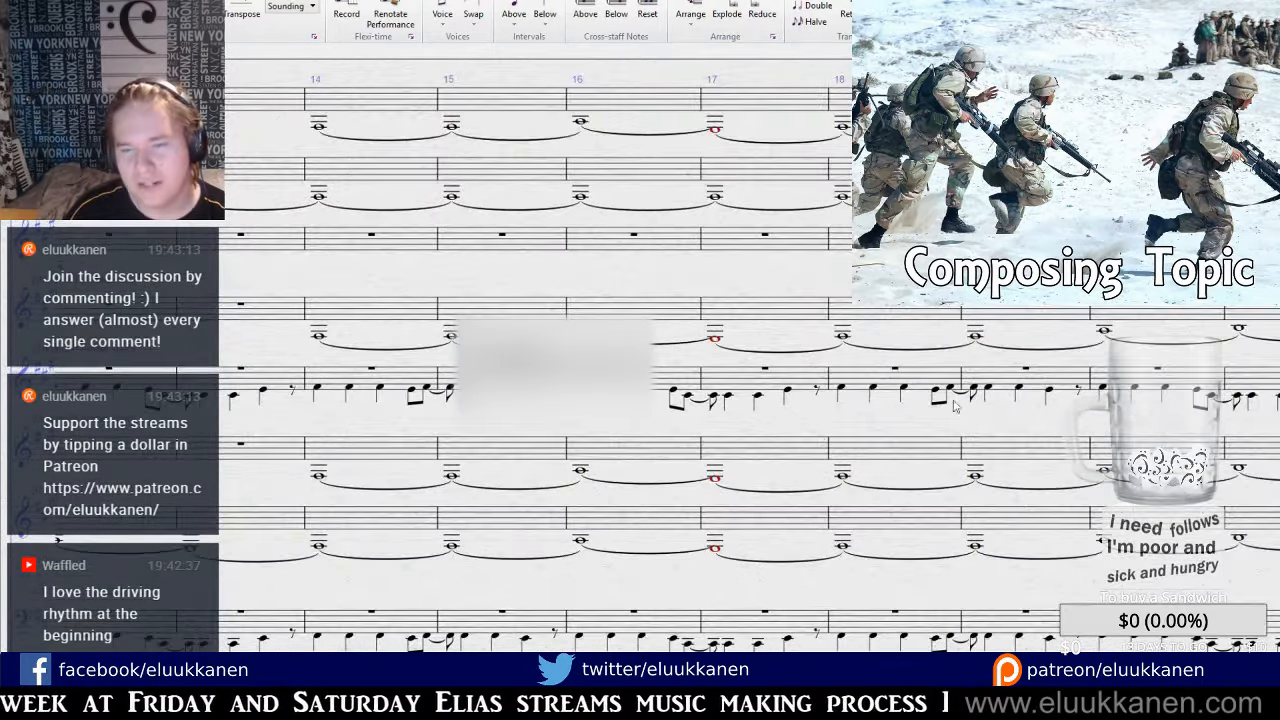
# Cut bars 10 to 25 of the raised rhythm out of the sixth unnamed treble staff.
pyautogui.doubleClick(1013, 328)
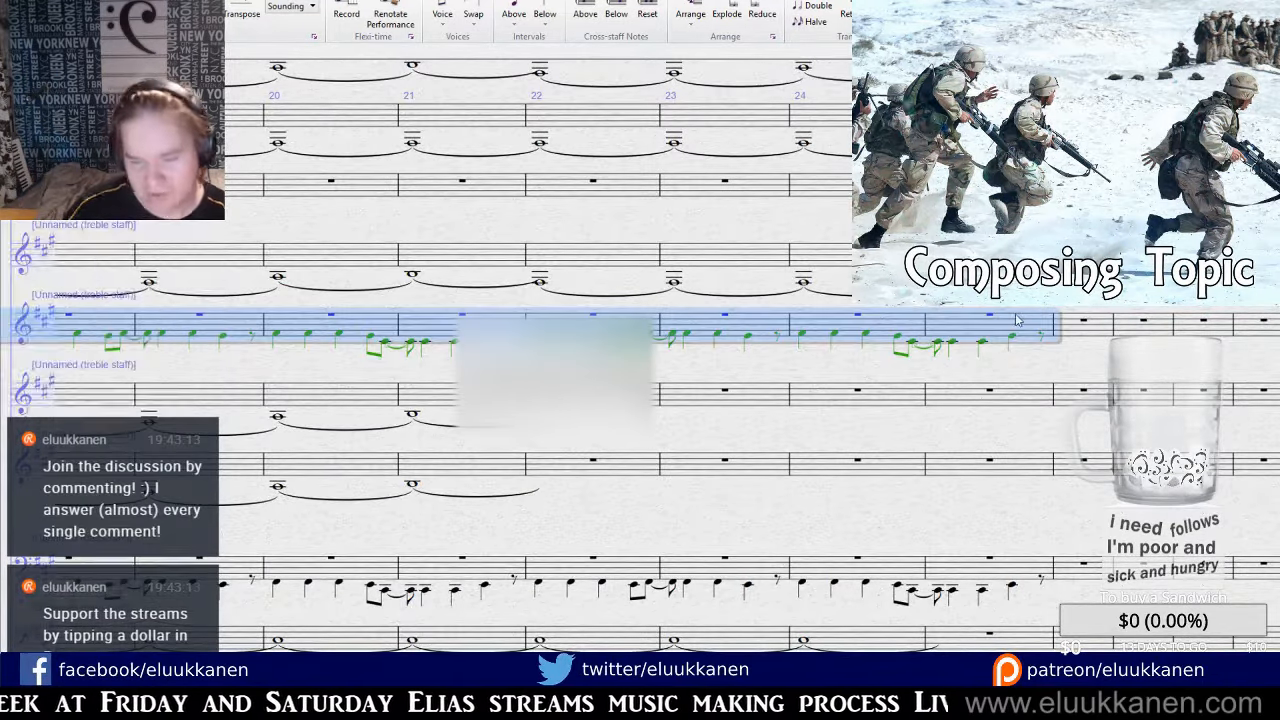
pyautogui.hotkey('ctrl', 'z')
pyautogui.hotkey('ctrl', 'z')
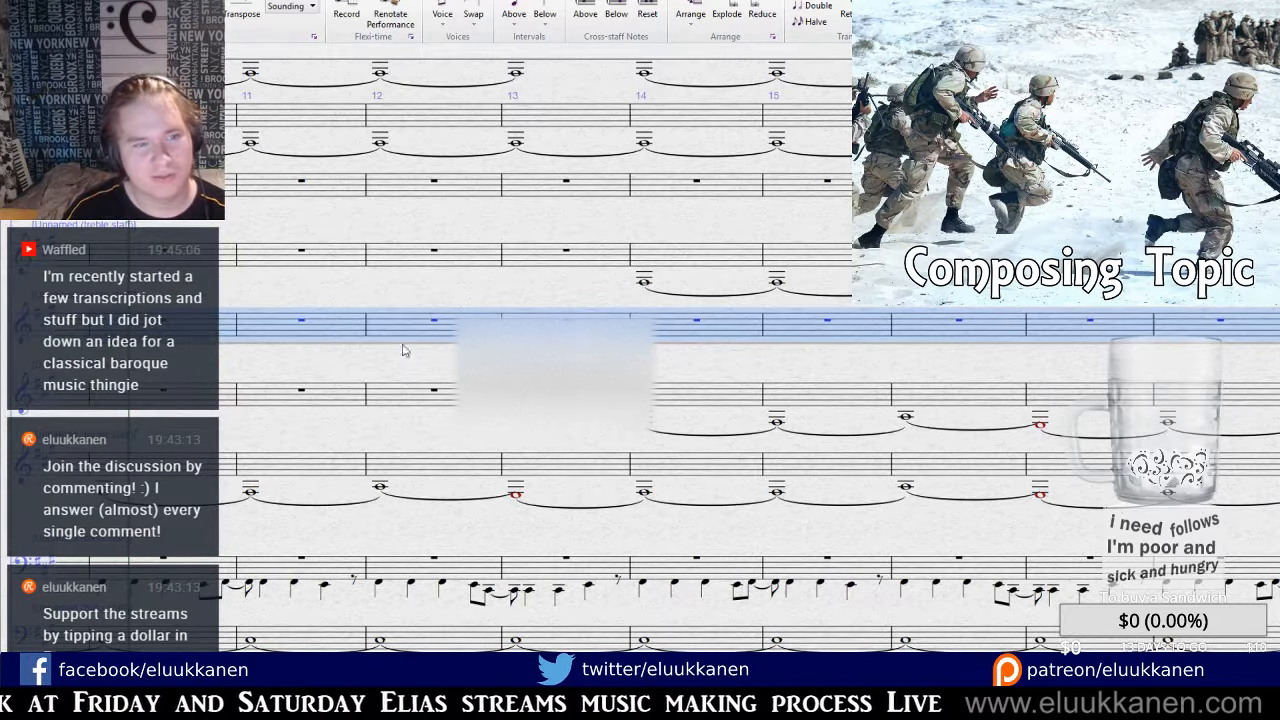
# Paste the cut rhythm into the fourth unnamed treble staff at bar 10.
pyautogui.moveTo(312, 362); pyautogui.dragTo(648, 306)
pyautogui.click(981, 366)
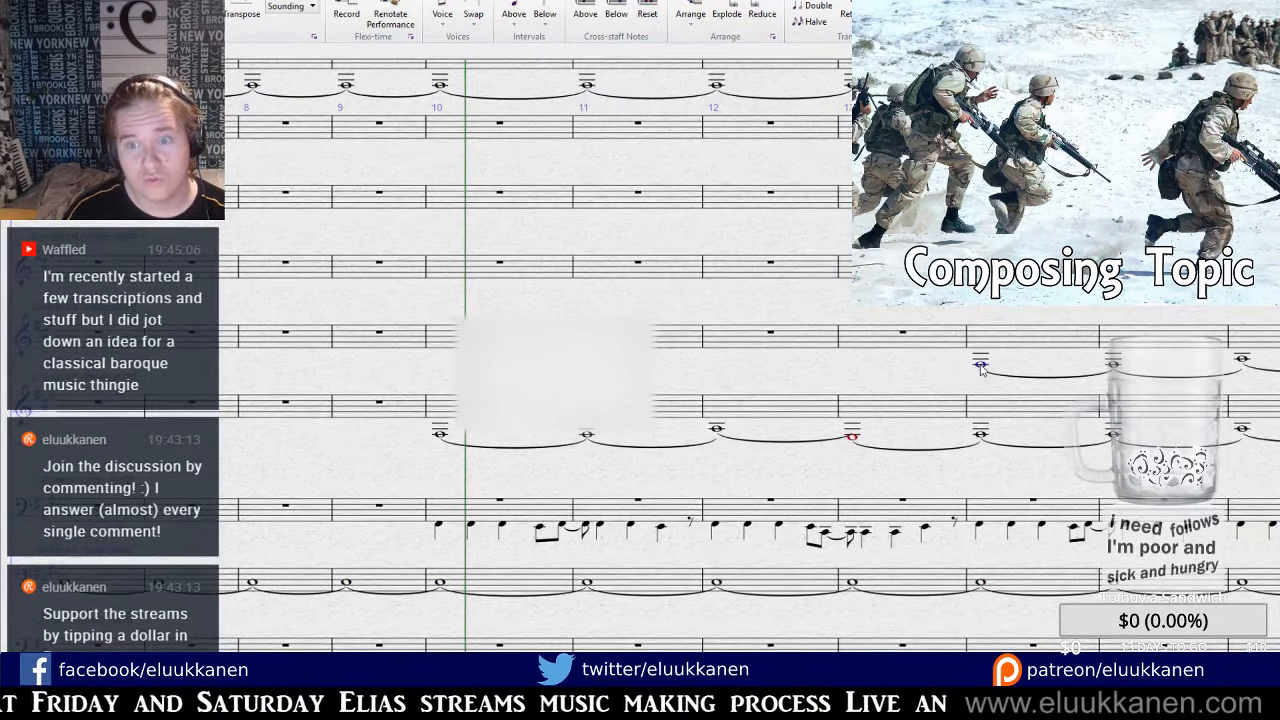
pyautogui.click(443, 134)
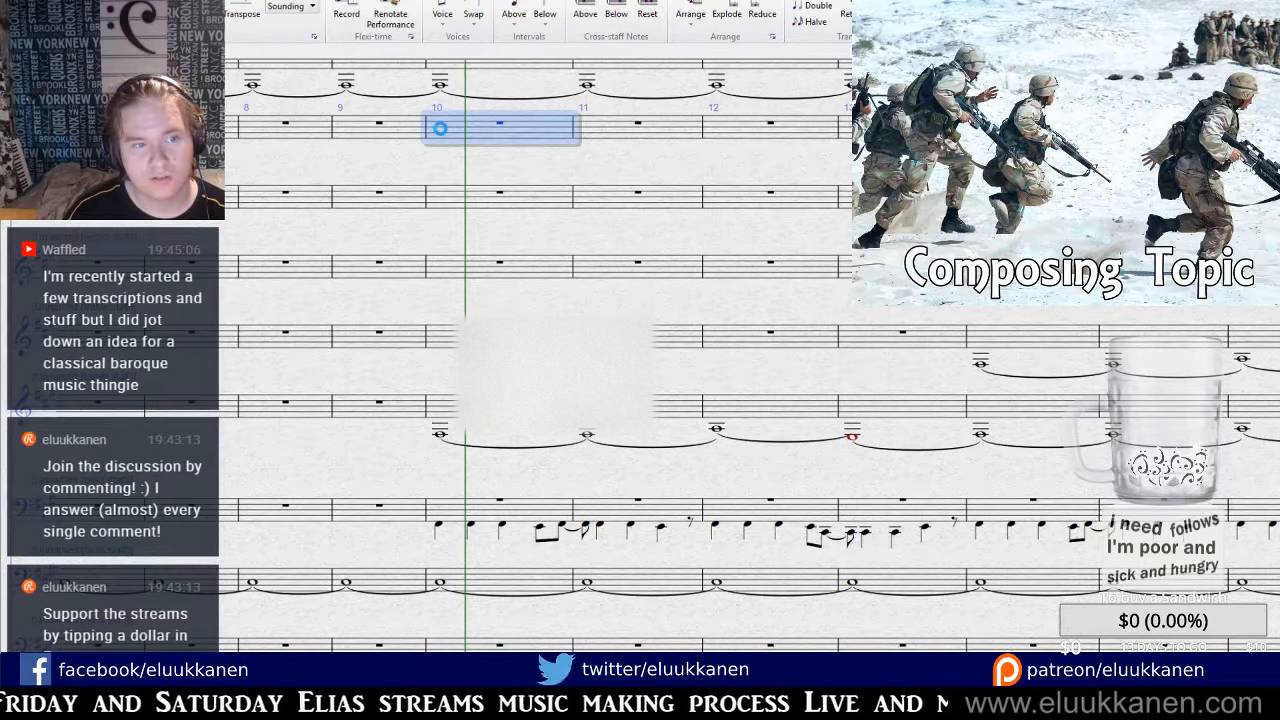
pyautogui.hotkey('ctrl', 'v')
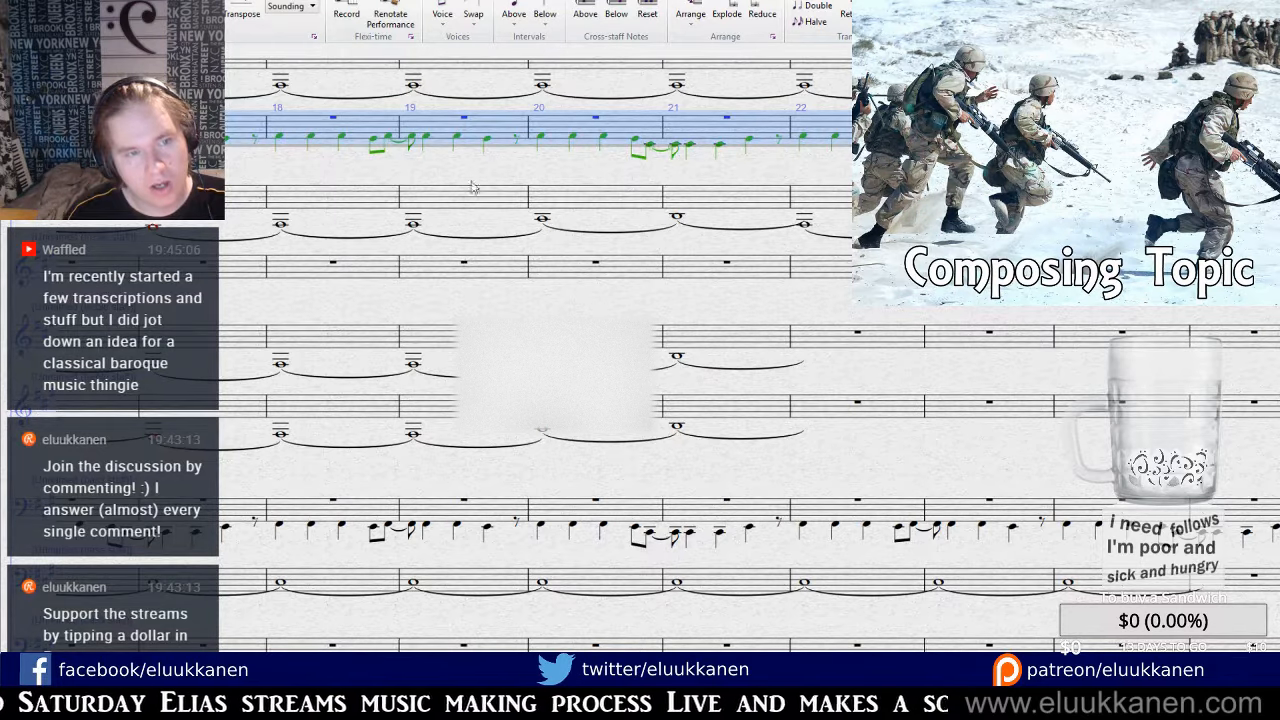
# Play back the score from bar 10 to hear the rhythm on the fourth unnamed treble staff.
pyautogui.scroll(5, 332, 192)
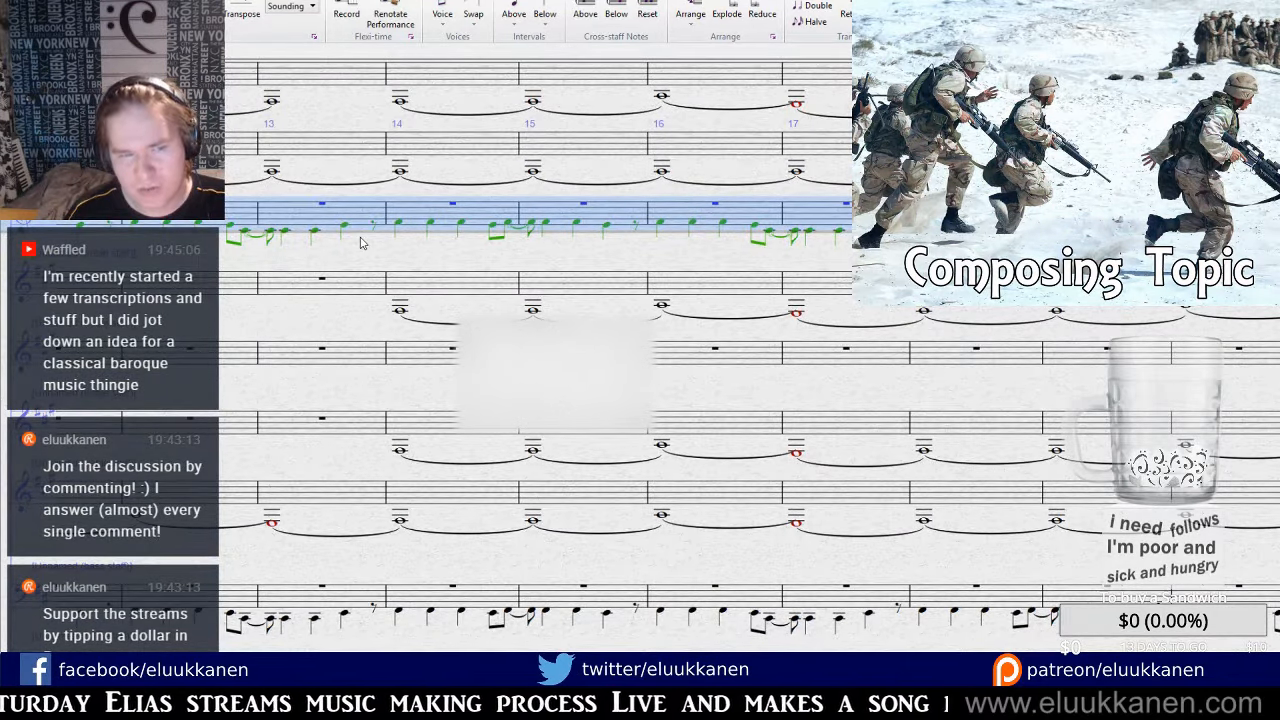
pyautogui.moveTo(362, 243); pyautogui.dragTo(930, 352)
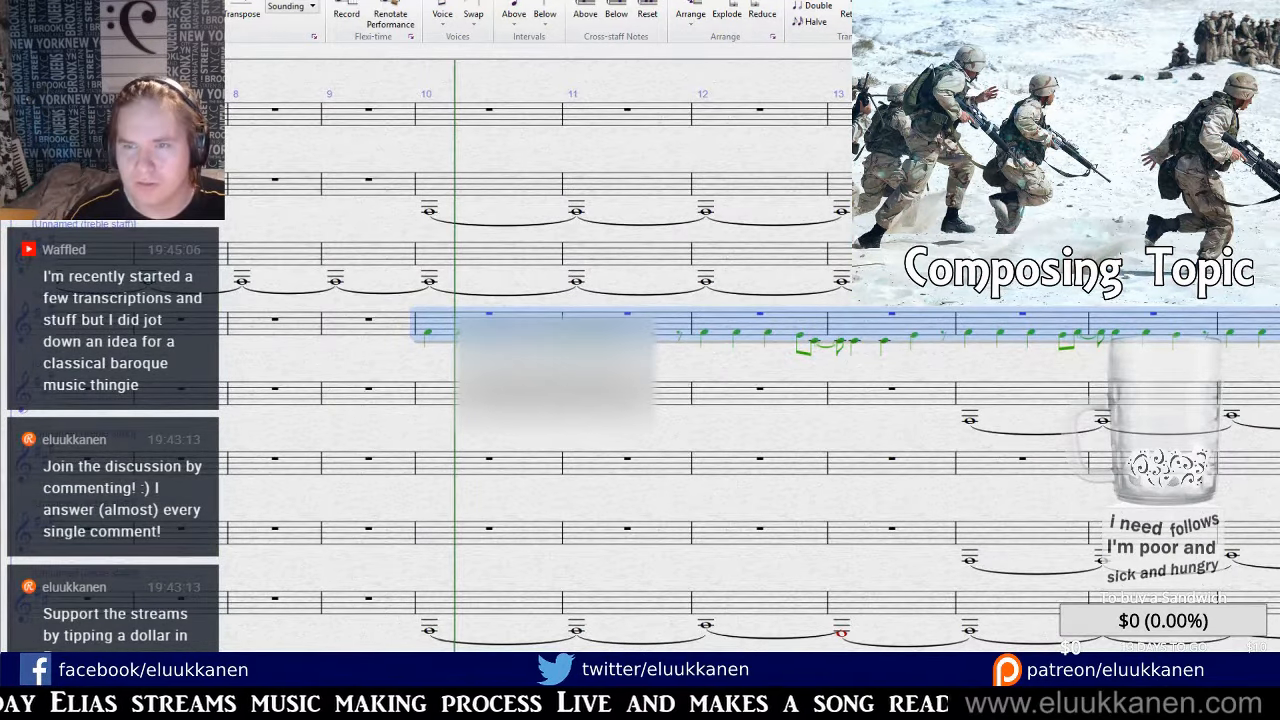
pyautogui.press('[')
pyautogui.press(']')
pyautogui.press('y')
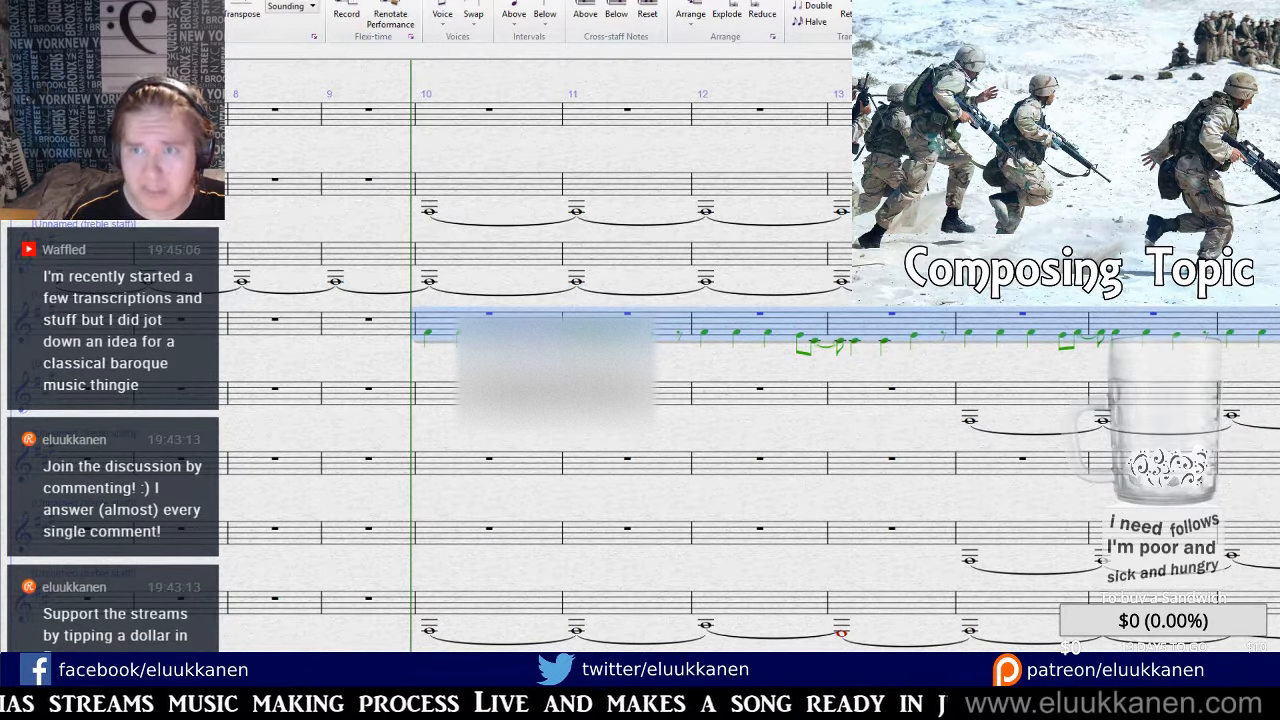
pyautogui.press('space')
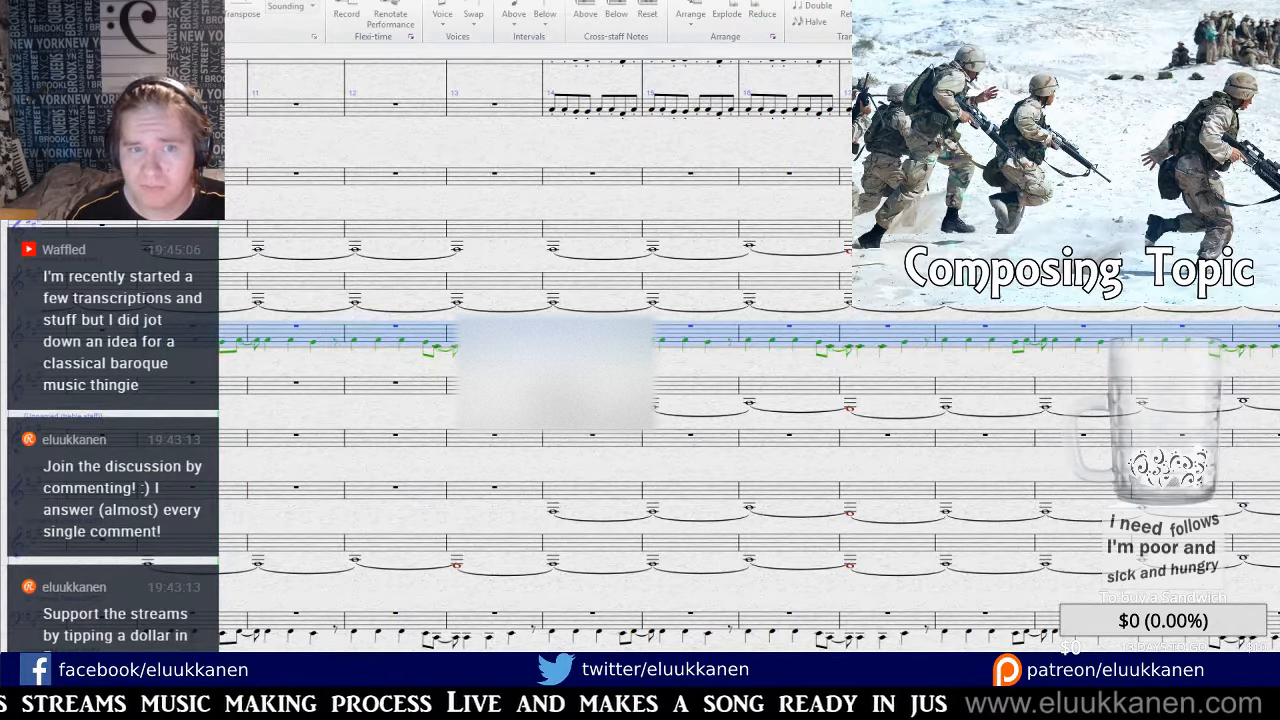
pyautogui.press('space')
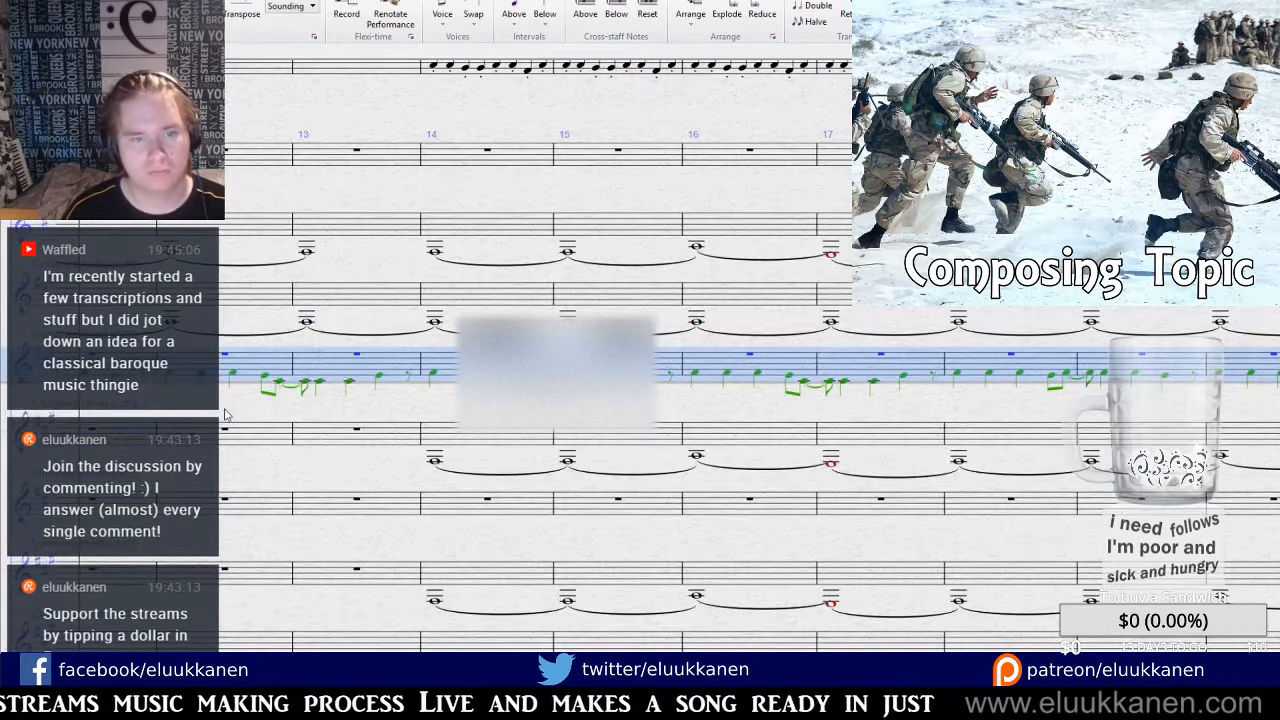
# Undo the paste of the rhythm into the fourth unnamed treble staff.
pyautogui.moveTo(250, 398); pyautogui.dragTo(552, 266)
pyautogui.hotkey('ctrl', 'z')
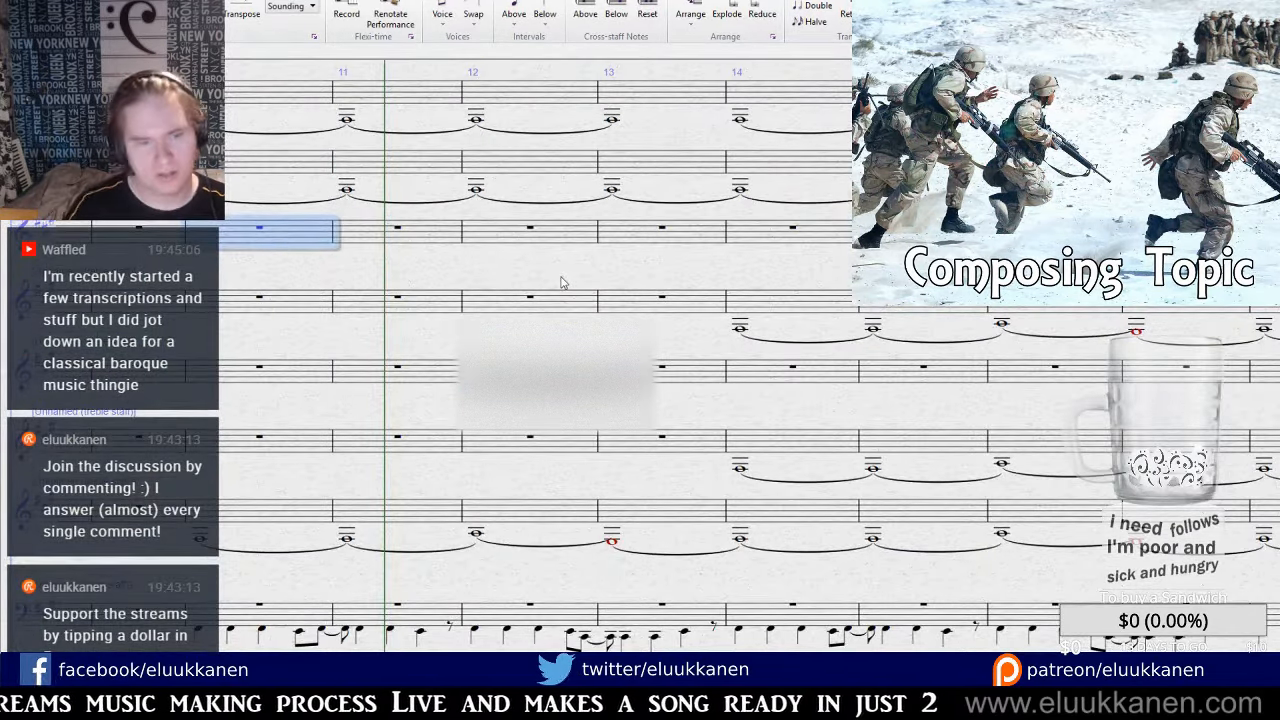
# Paste the raised rhythm into the fifth unnamed treble staff at bar 10, over its tied whole notes.
pyautogui.moveTo(335, 270); pyautogui.dragTo(462, 467)
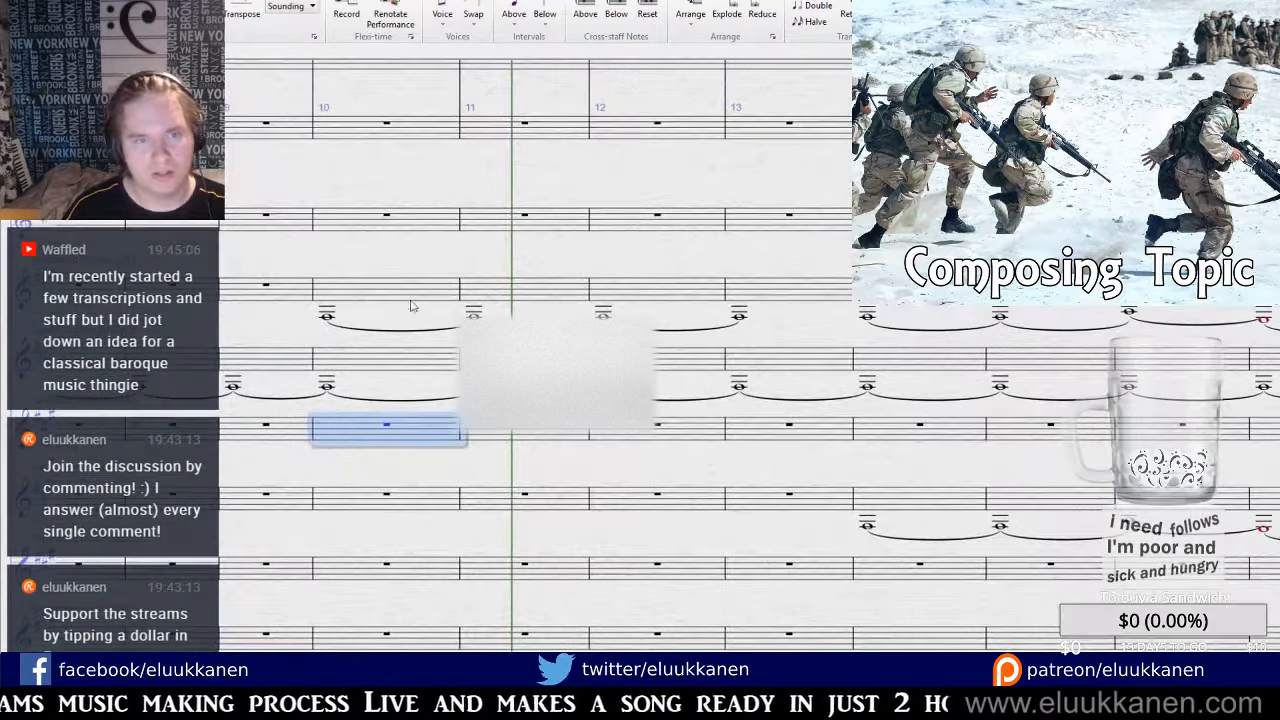
pyautogui.click(353, 227)
pyautogui.click(328, 317)
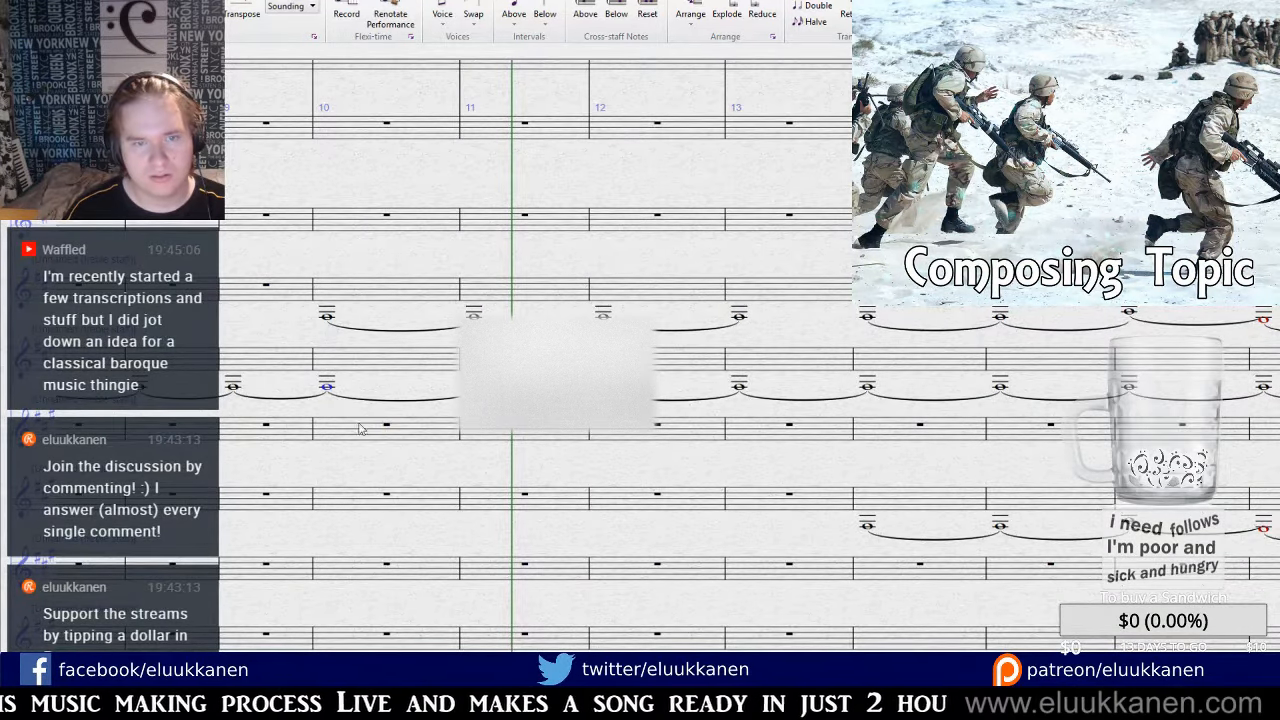
pyautogui.moveTo(360, 428); pyautogui.dragTo(394, 246)
pyautogui.click(898, 356)
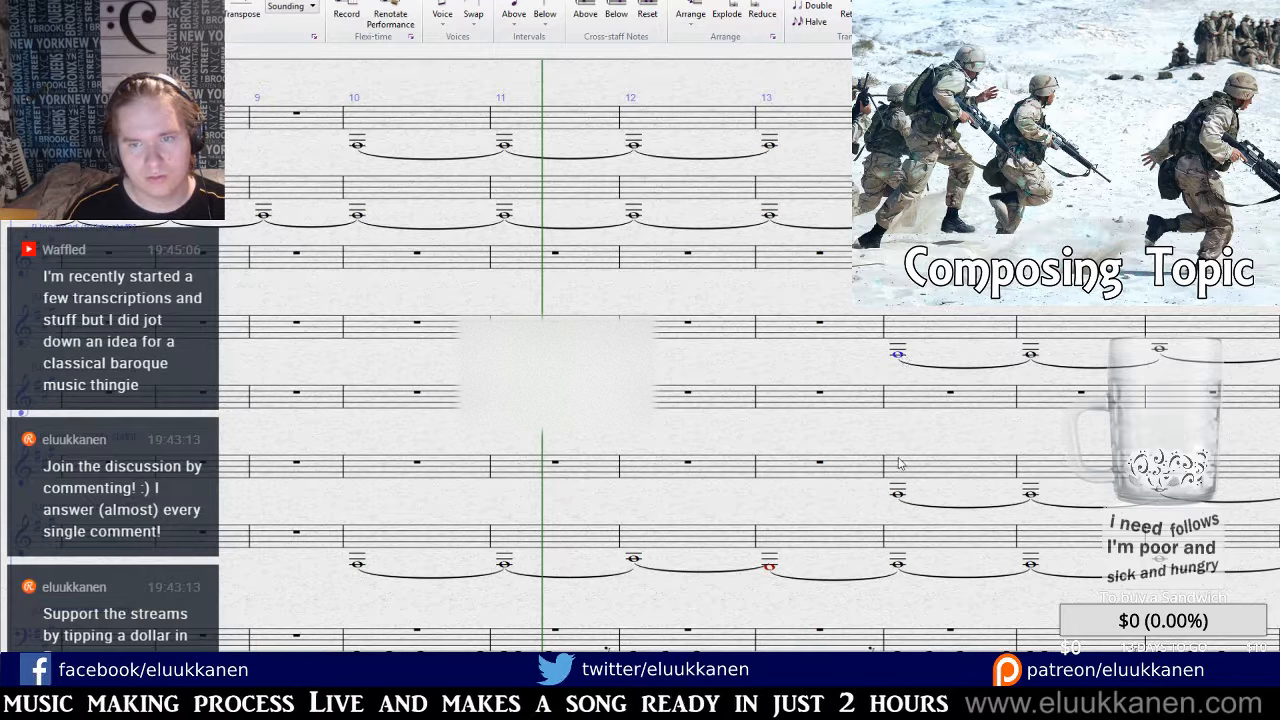
pyautogui.click(430, 322)
pyautogui.hotkey('ctrl', 'v')
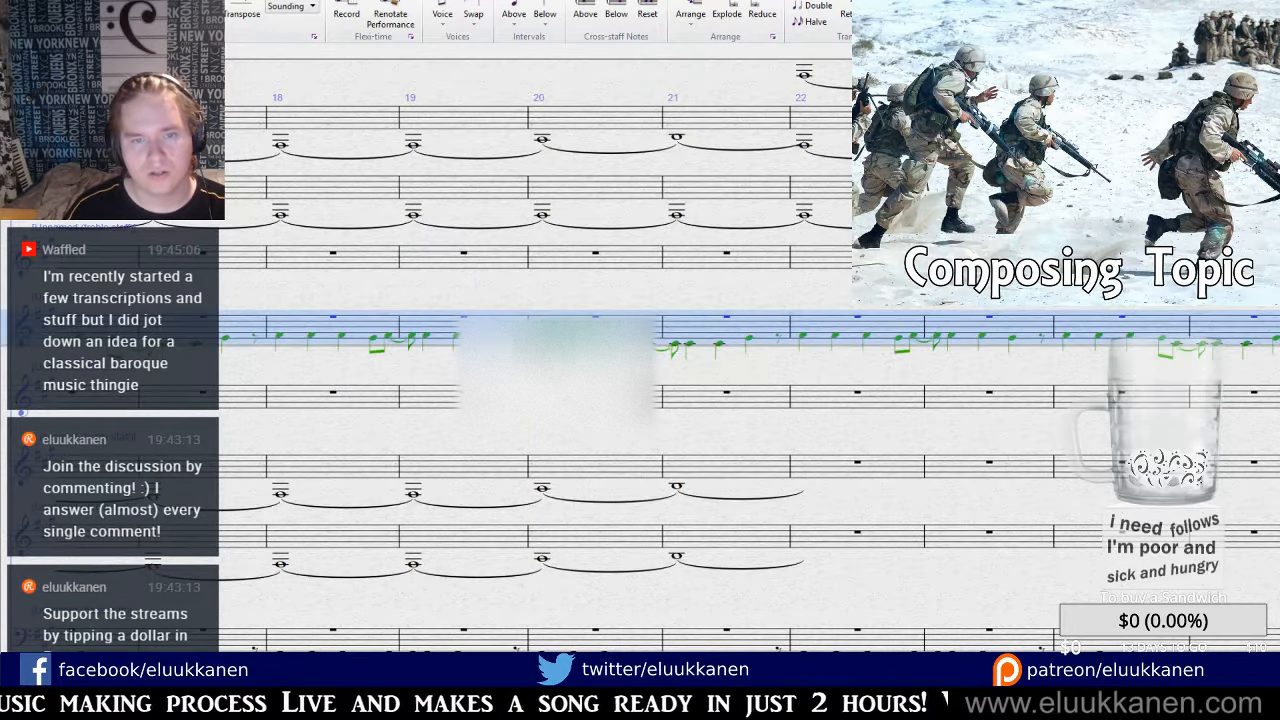
# Play back the score from bar 10 to hear the rhythm on the fifth unnamed treble staff.
pyautogui.press('Escape')
pyautogui.click(552, 328)
pyautogui.moveTo(506, 300); pyautogui.dragTo(1222, 265)
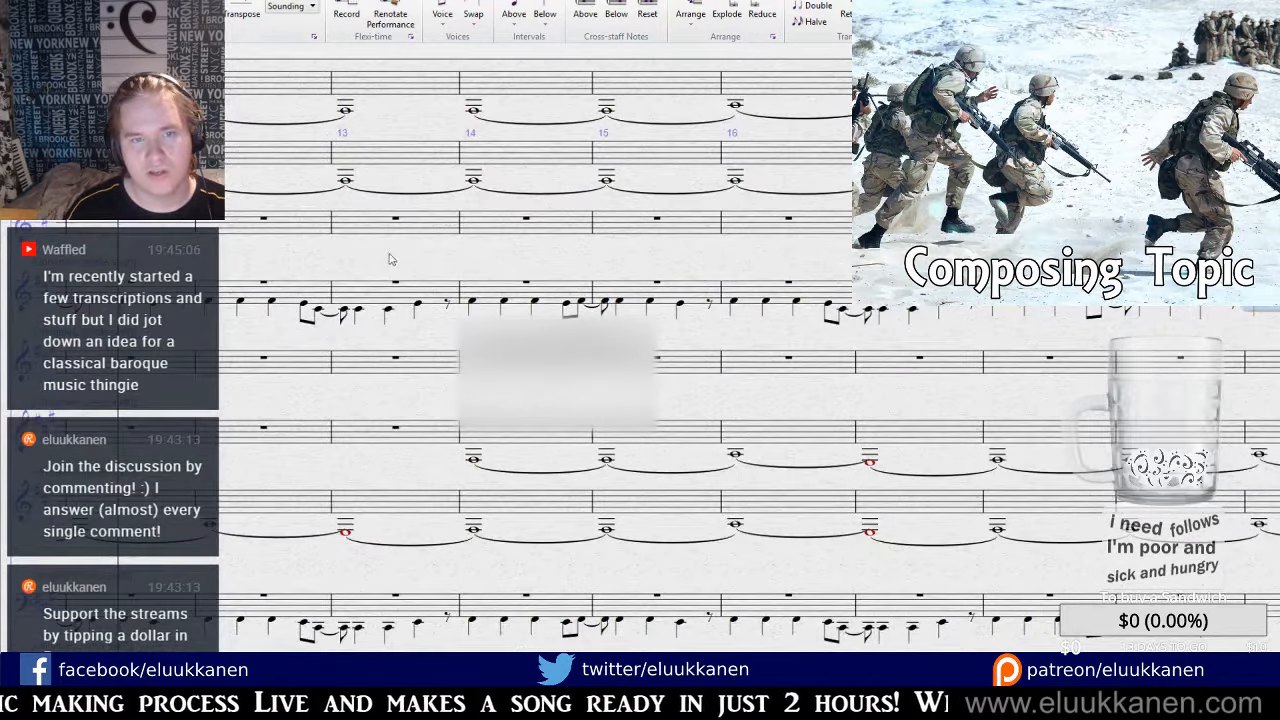
pyautogui.moveTo(390, 259); pyautogui.dragTo(783, 298)
pyautogui.press('[')
pyautogui.press('[')
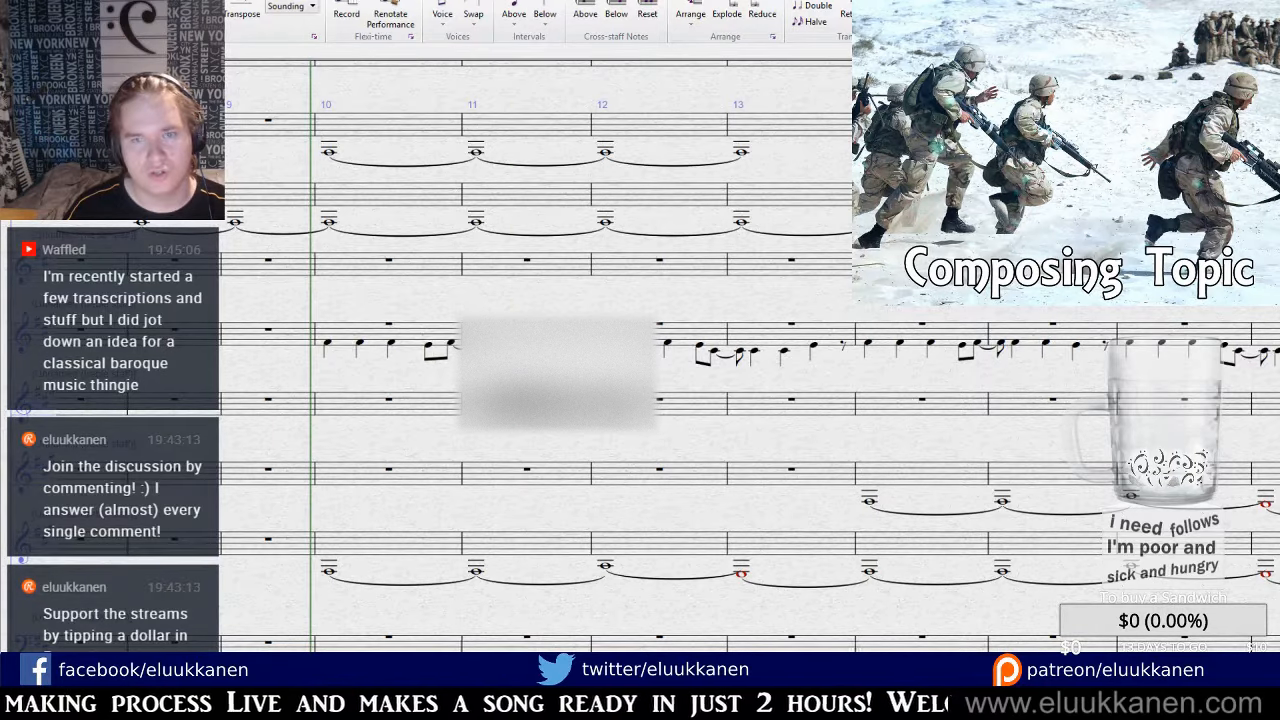
pyautogui.press('space')
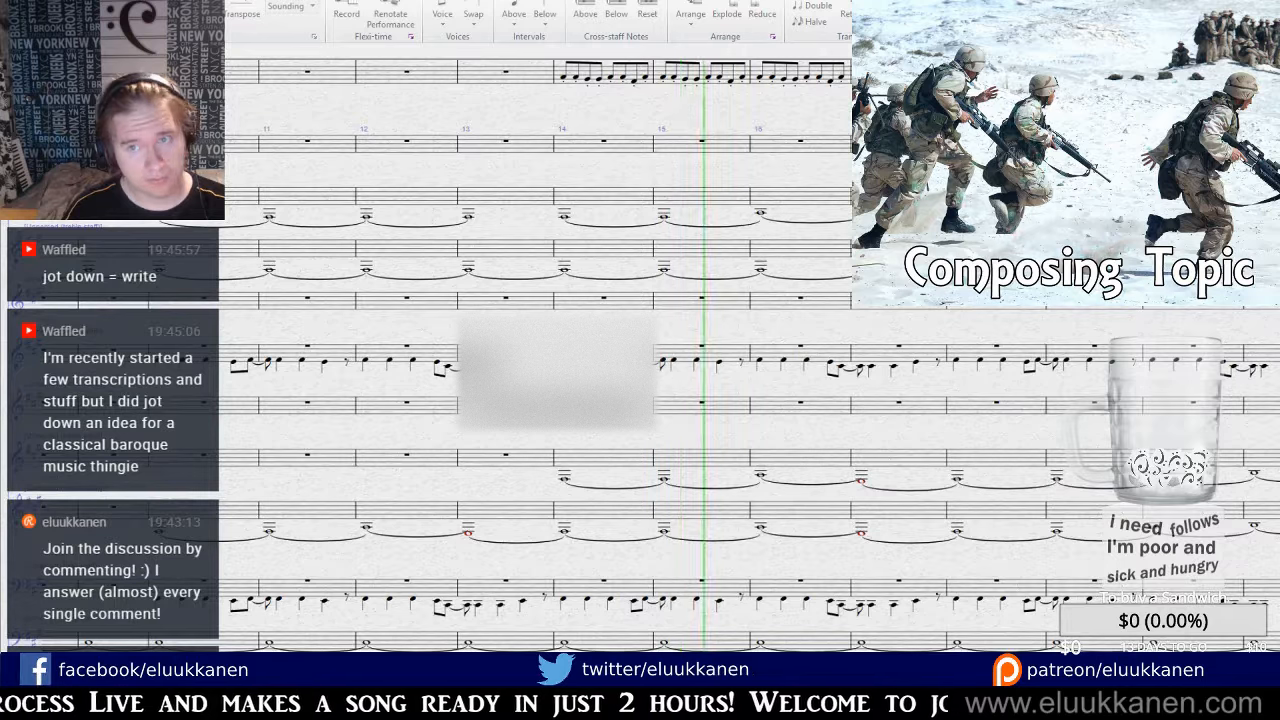
# Stop playback and clear the four-bar rhythmic phrase from bars 10 to 13 of the treble staff.
pyautogui.press('space')
pyautogui.moveTo(556, 364); pyautogui.dragTo(905, 382)
pyautogui.click(375, 370)
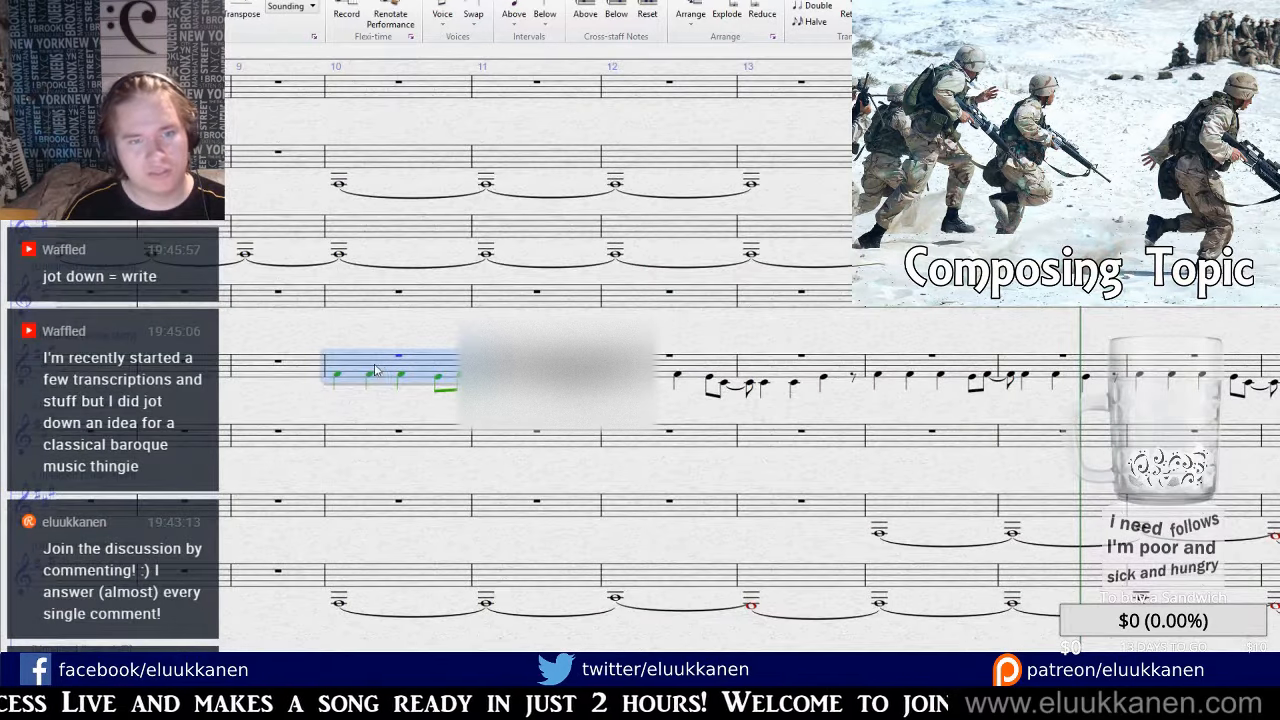
pyautogui.keyDown('shift'); pyautogui.click(862, 368); pyautogui.keyUp('shift')
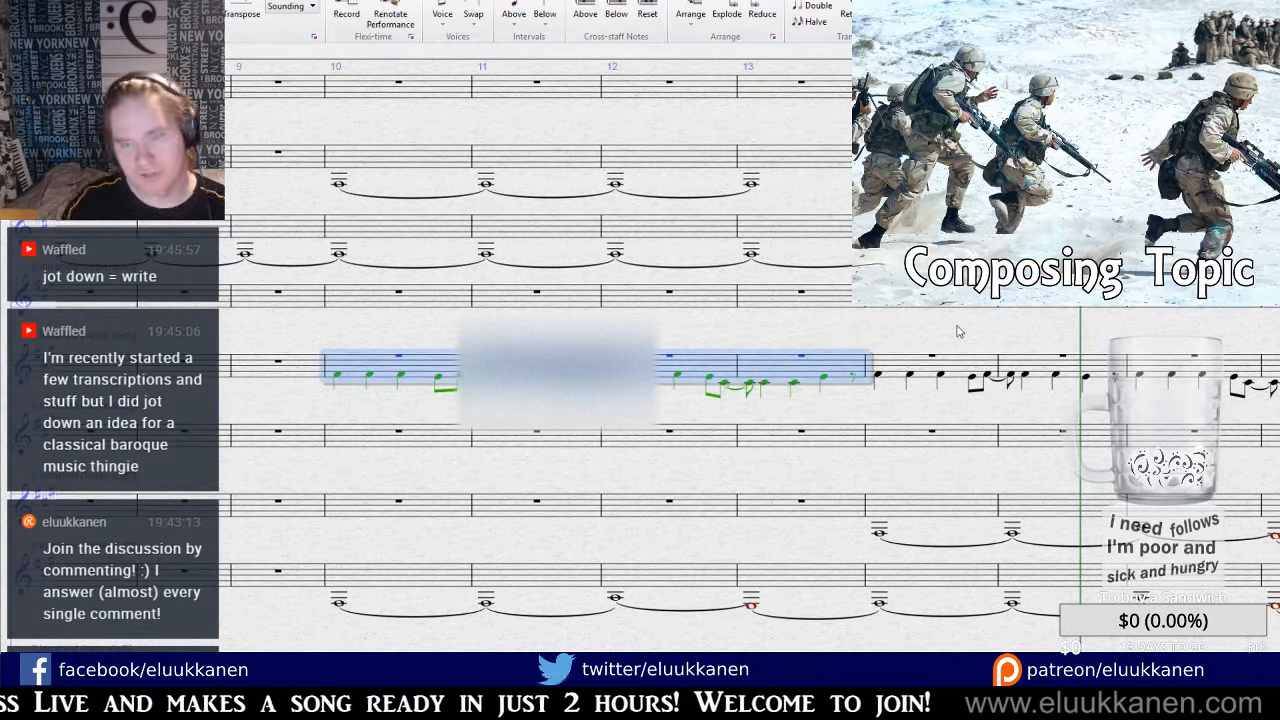
pyautogui.press('Delete')
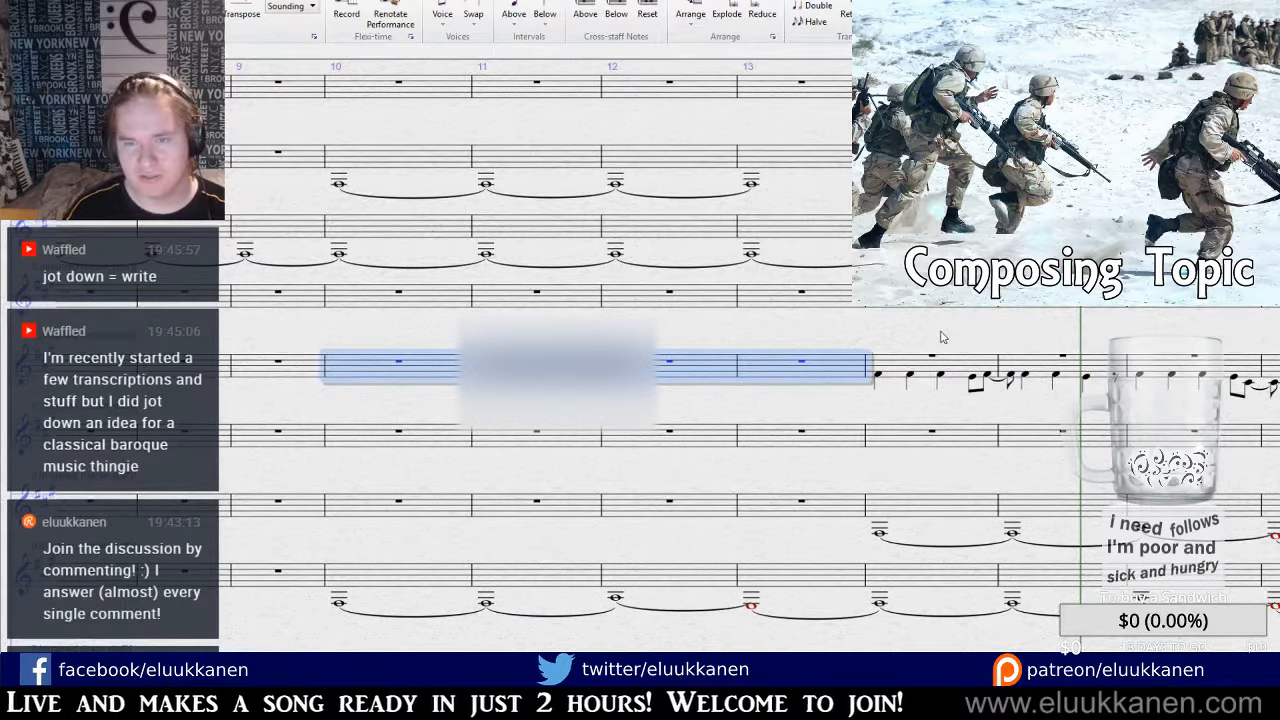
# Clear the rest of the rhythmic phrase from bars 14 to 25 of the same treble staff.
pyautogui.moveTo(940, 337); pyautogui.dragTo(631, 347)
pyautogui.click(630, 374)
pyautogui.moveTo(850, 356); pyautogui.dragTo(177, 356)
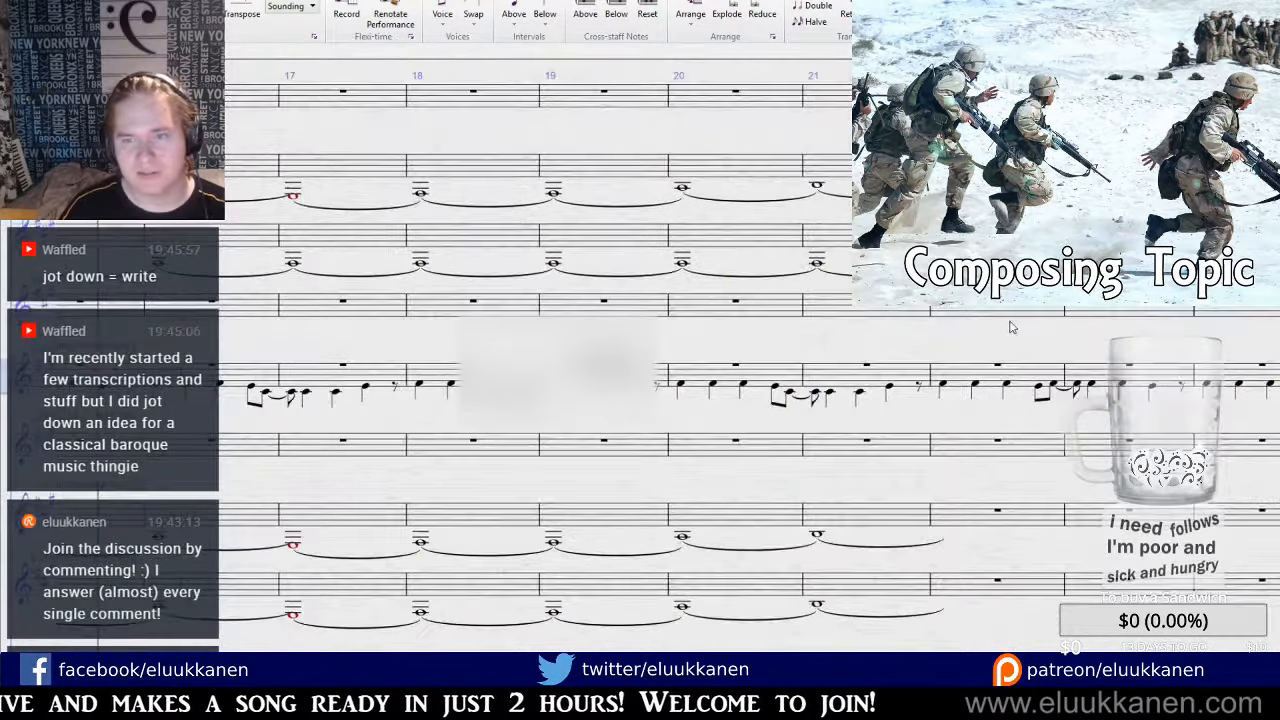
pyautogui.moveTo(980, 339); pyautogui.dragTo(332, 357)
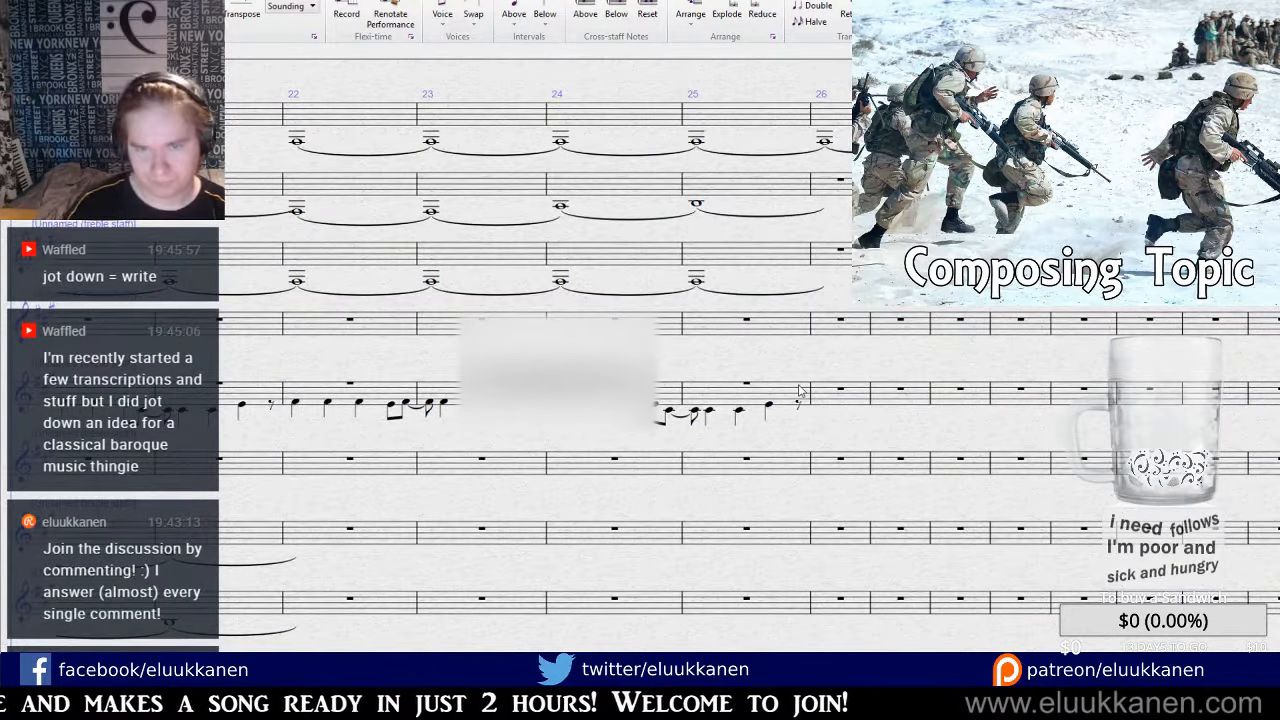
pyautogui.keyDown('shift'); pyautogui.click(790, 391); pyautogui.keyUp('shift')
pyautogui.press('Escape')
pyautogui.click(791, 392)
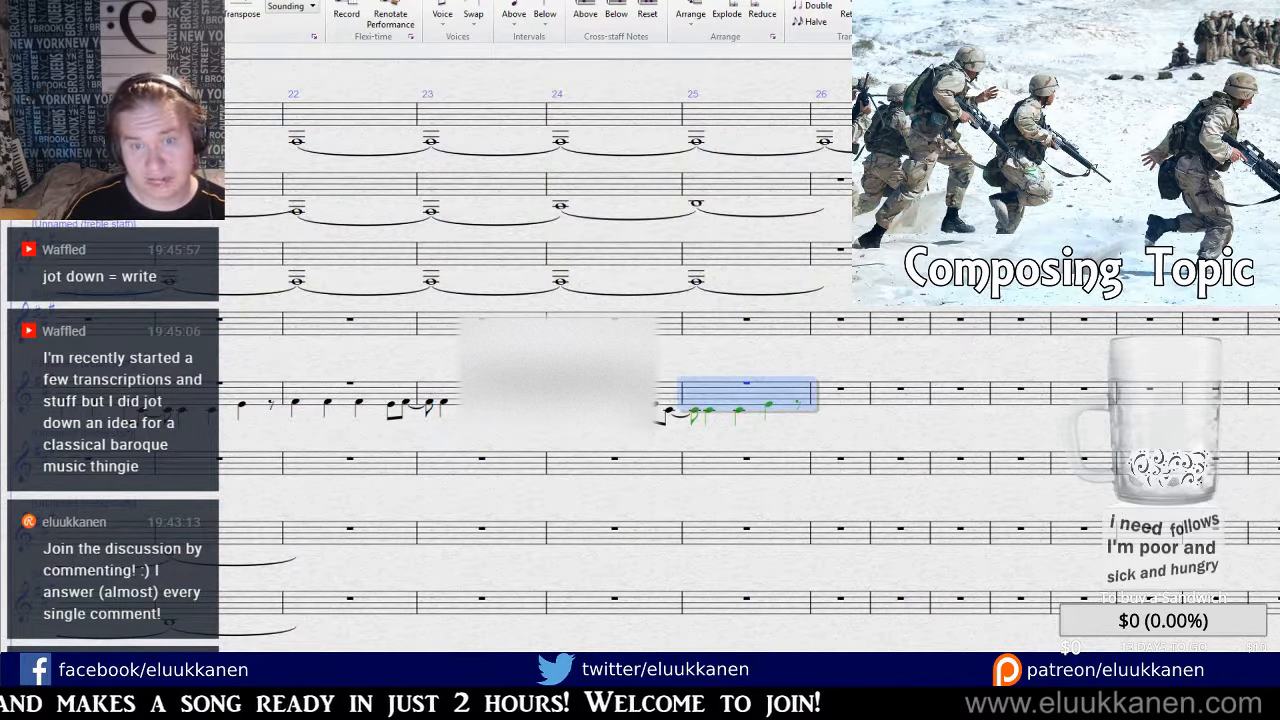
pyautogui.moveTo(545, 374); pyautogui.dragTo(1185, 374)
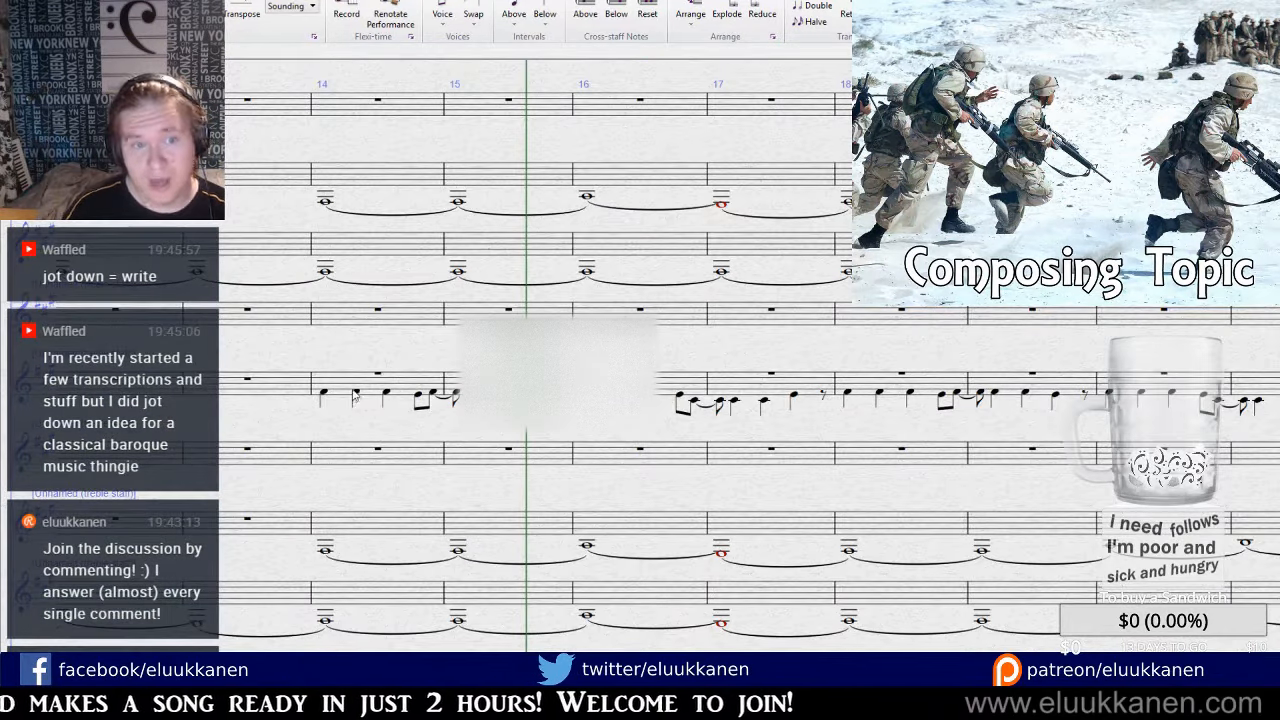
pyautogui.keyDown('shift'); pyautogui.click(372, 378); pyautogui.keyUp('shift')
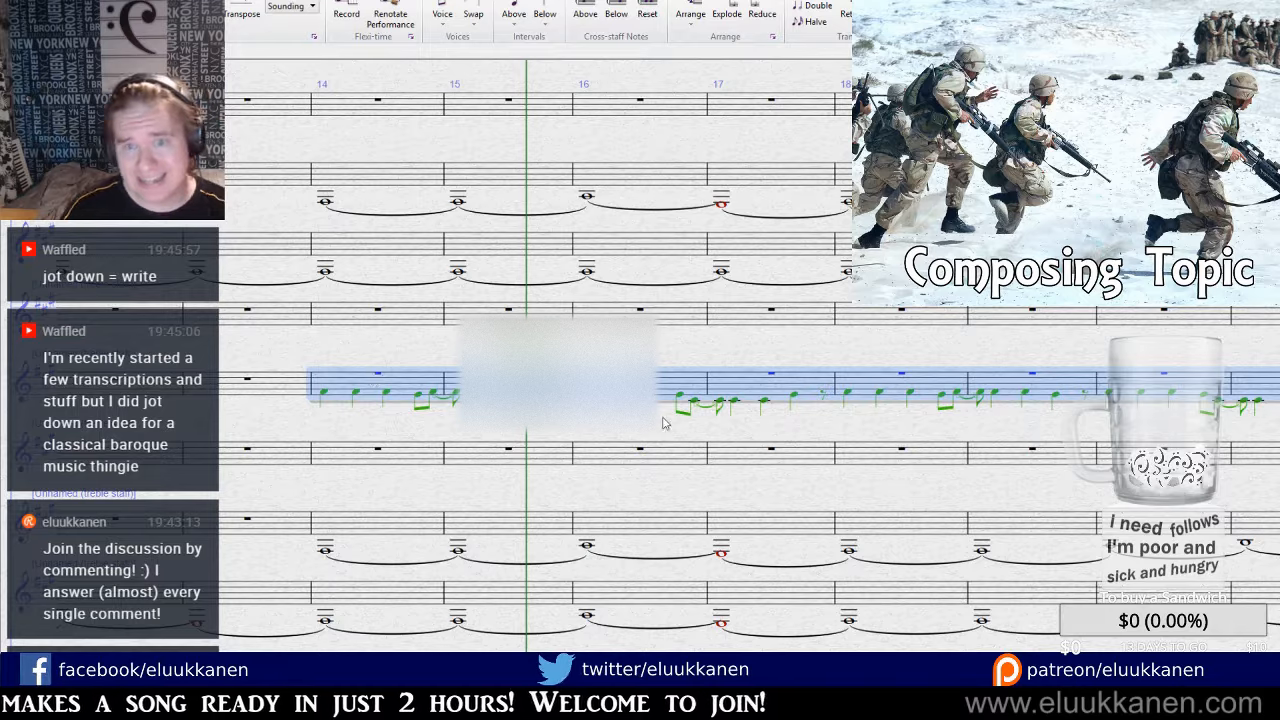
pyautogui.moveTo(665, 424); pyautogui.dragTo(438, 424)
# Paste the four-bar rhythmic phrase at bars 31 and 35 of the same staff and repeat it from bar 39.
pyautogui.moveTo(1100, 350); pyautogui.dragTo(280, 388)
pyautogui.moveTo(940, 397); pyautogui.dragTo(420, 391)
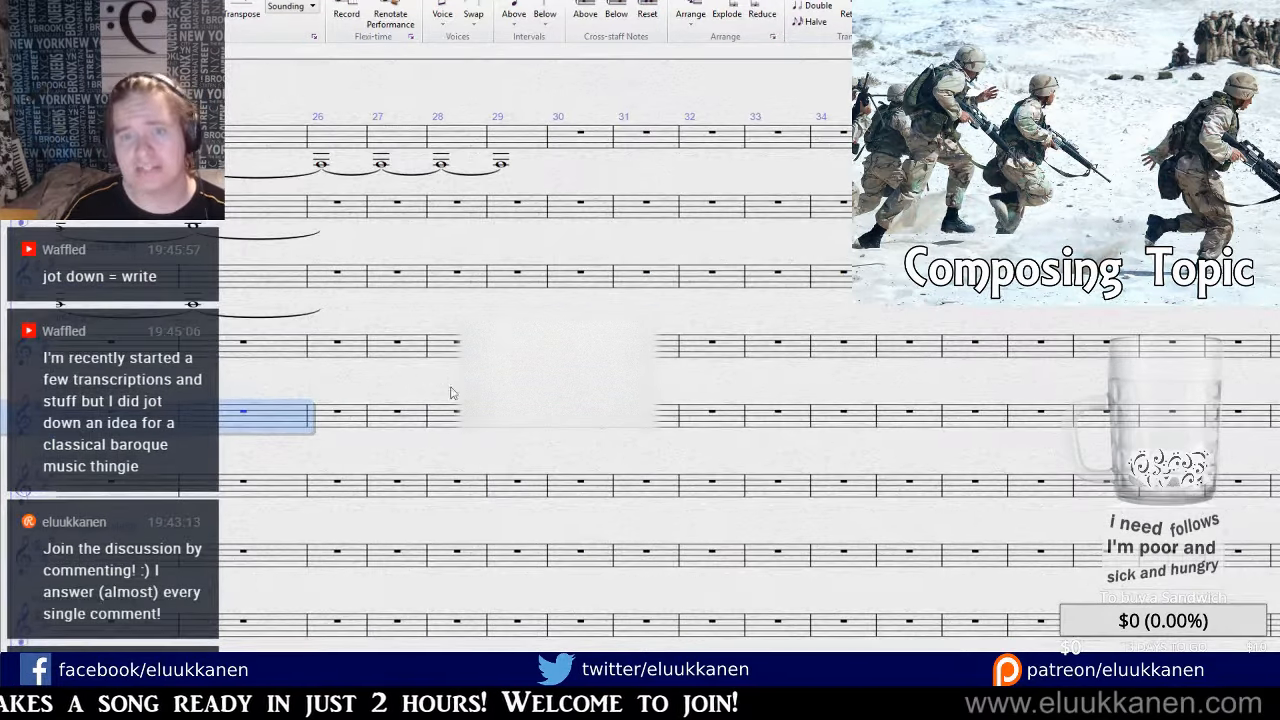
pyautogui.click(592, 414)
pyautogui.click(638, 414)
pyautogui.hotkey('ctrl', 'v')
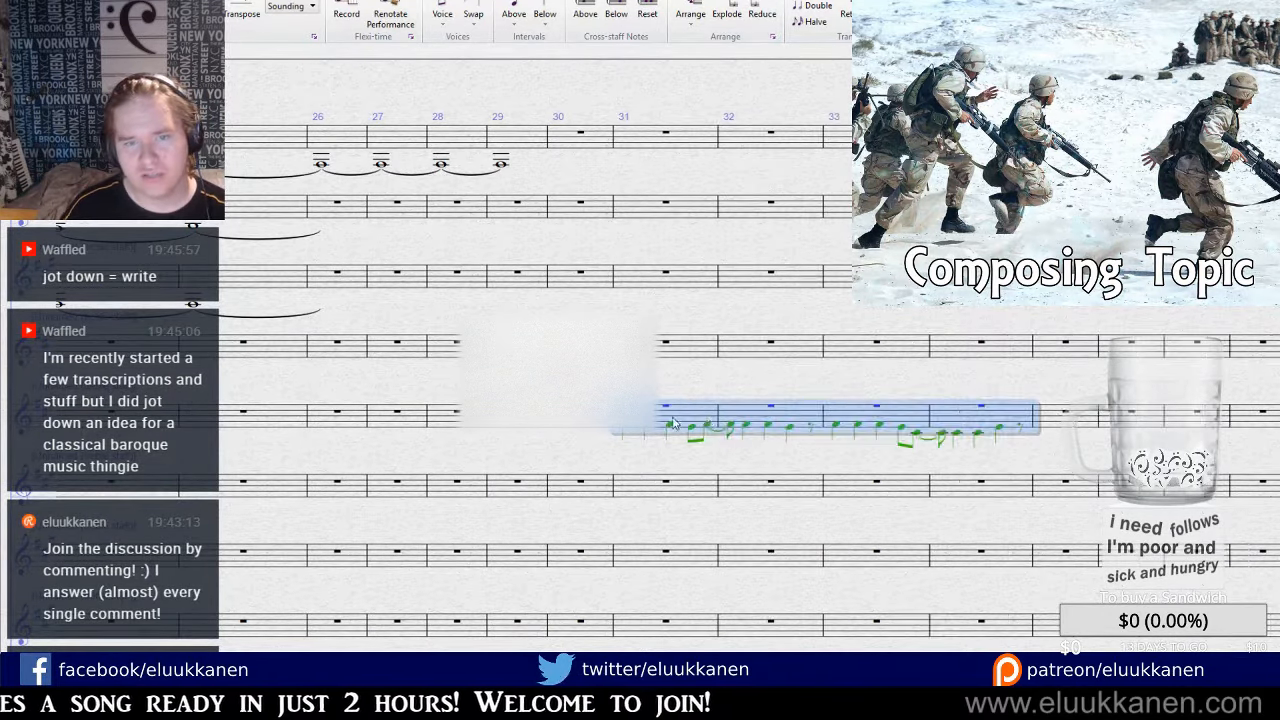
pyautogui.moveTo(901, 388); pyautogui.dragTo(616, 389)
pyautogui.click(800, 421)
pyautogui.hotkey('ctrl', 'v')
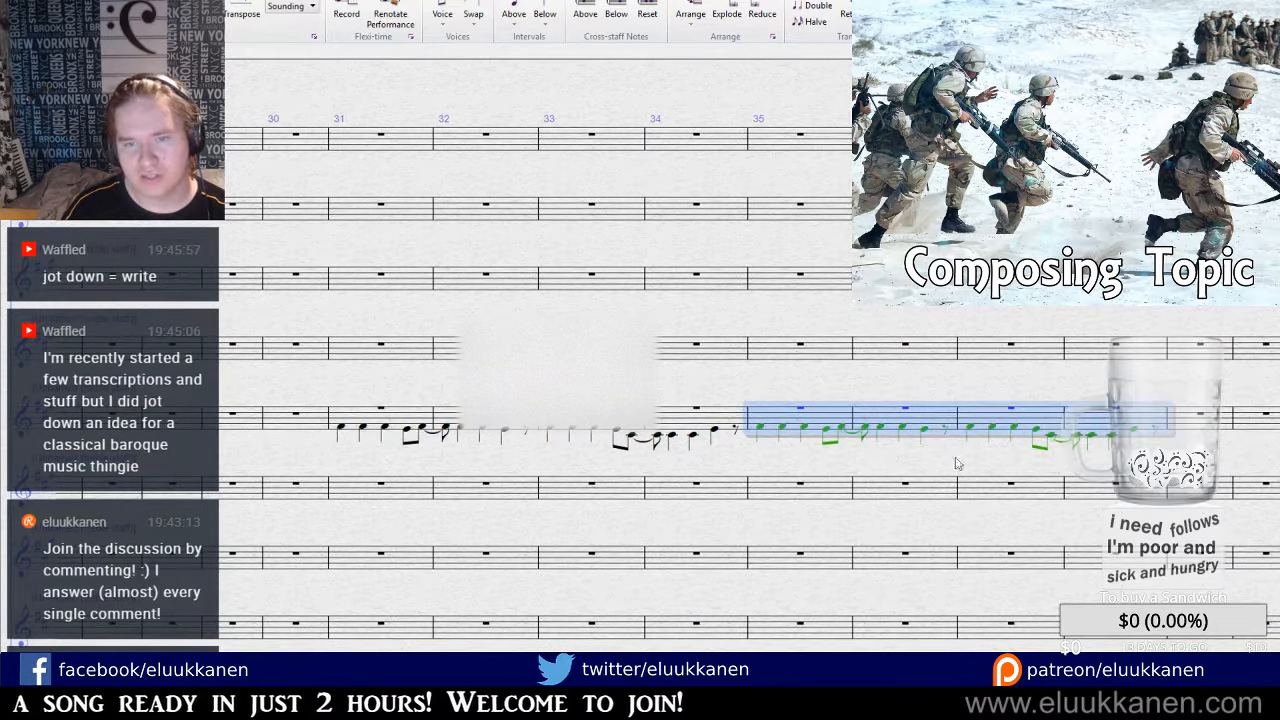
pyautogui.press('r')
pyautogui.hotkey('ctrl', 'z')
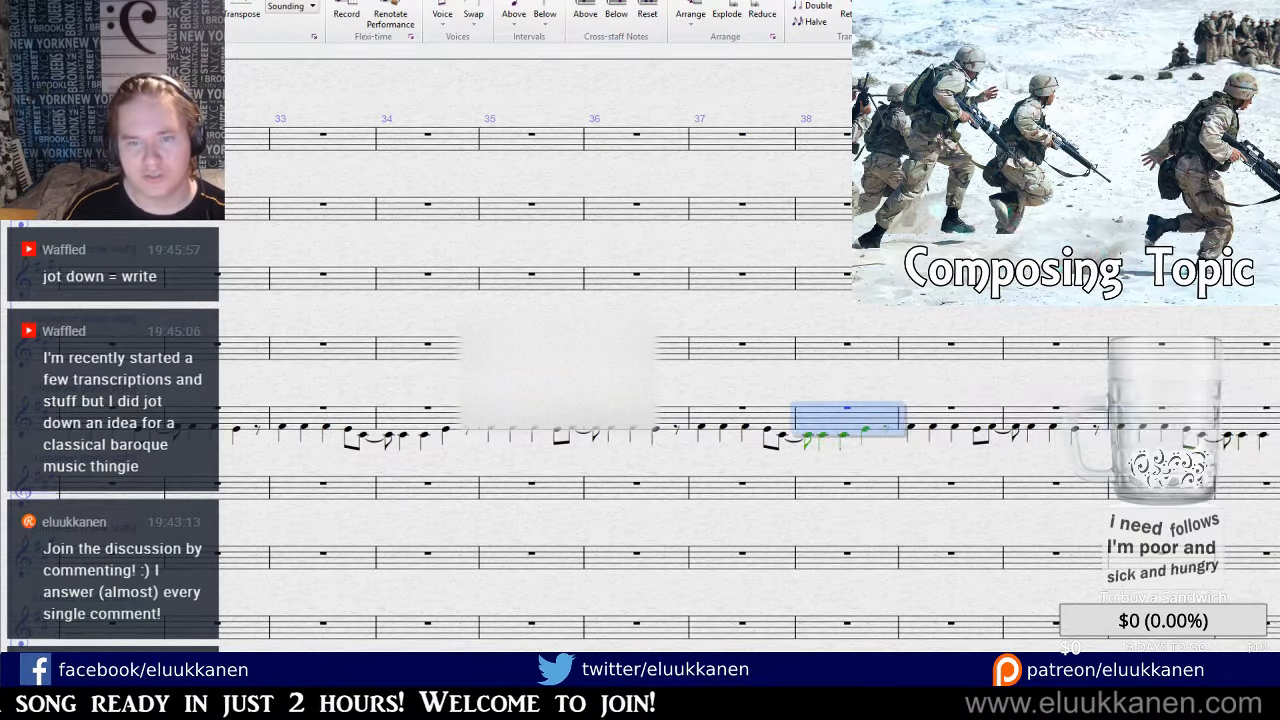
# Select bars 31 to 38 of the staff and clear the pasted phrase from them.
pyautogui.keyDown('shift'); pyautogui.click(491, 433); pyautogui.keyUp('shift')
pyautogui.hotkey('shift', 'alt', 'Up')
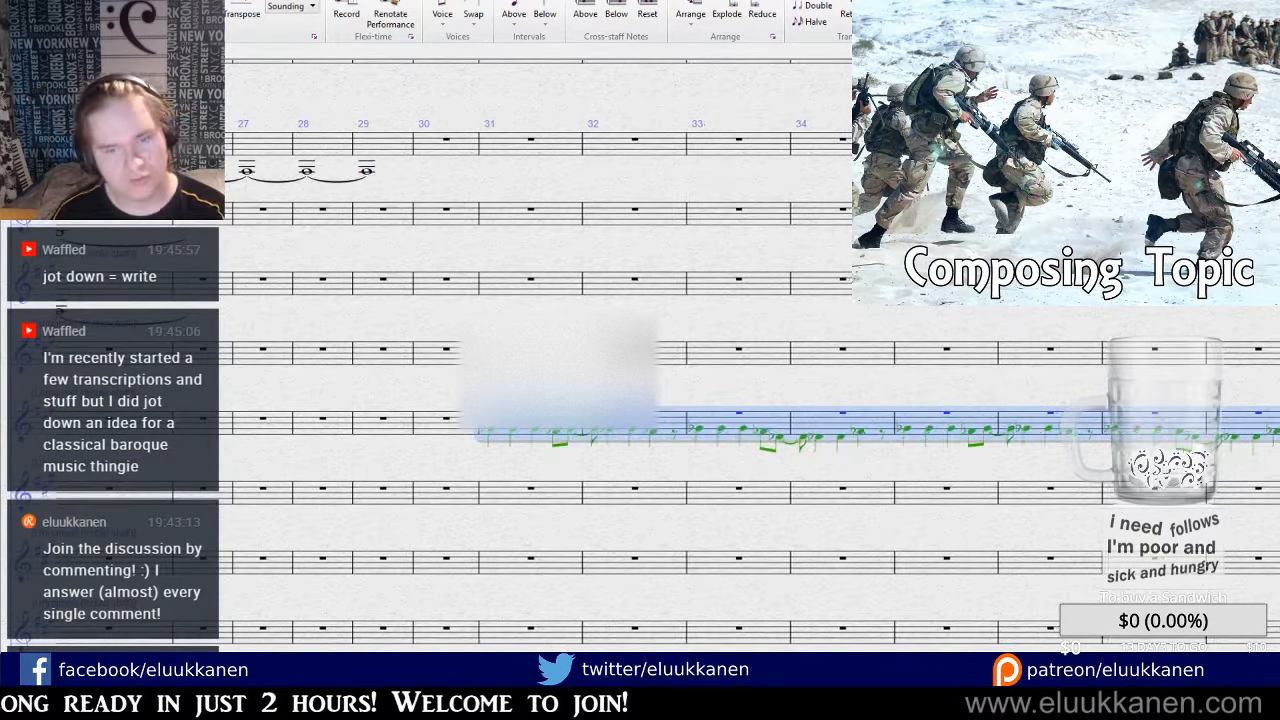
pyautogui.press('Delete')
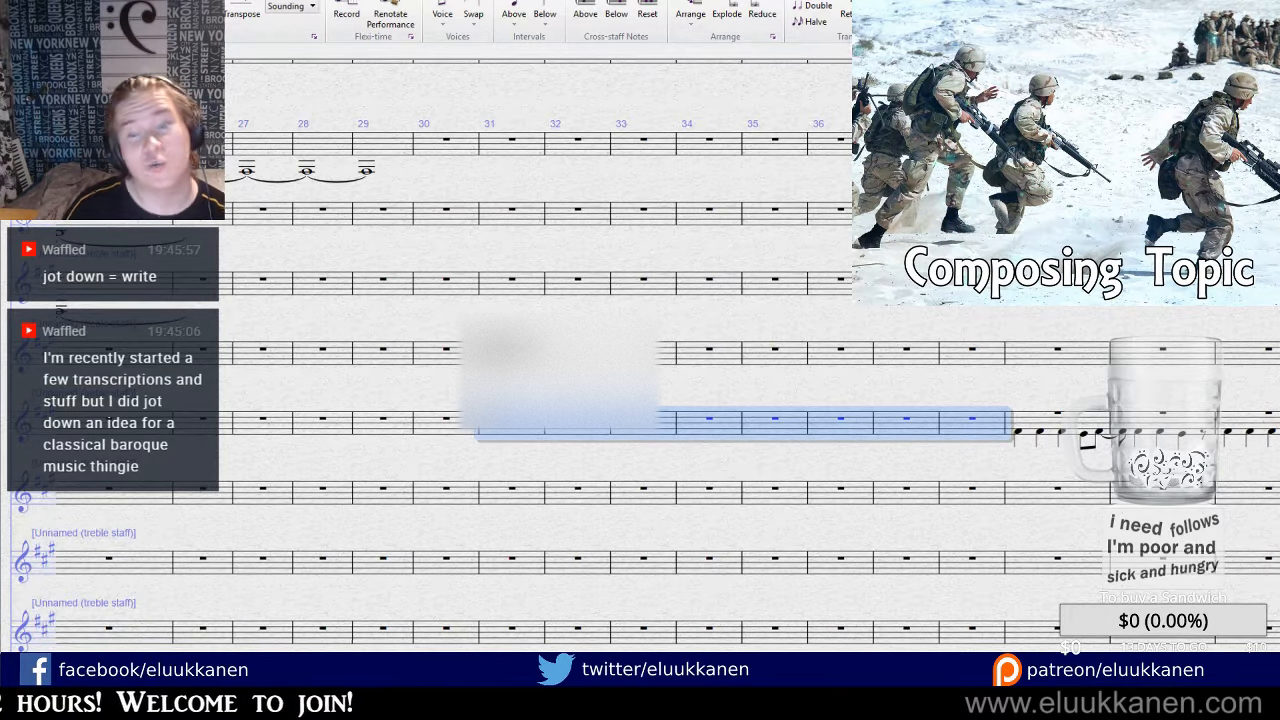
# Play back the score through bars 14 to 25 and examine the violin parts against the sustained whole notes.
pyautogui.moveTo(592, 412); pyautogui.dragTo(968, 460)
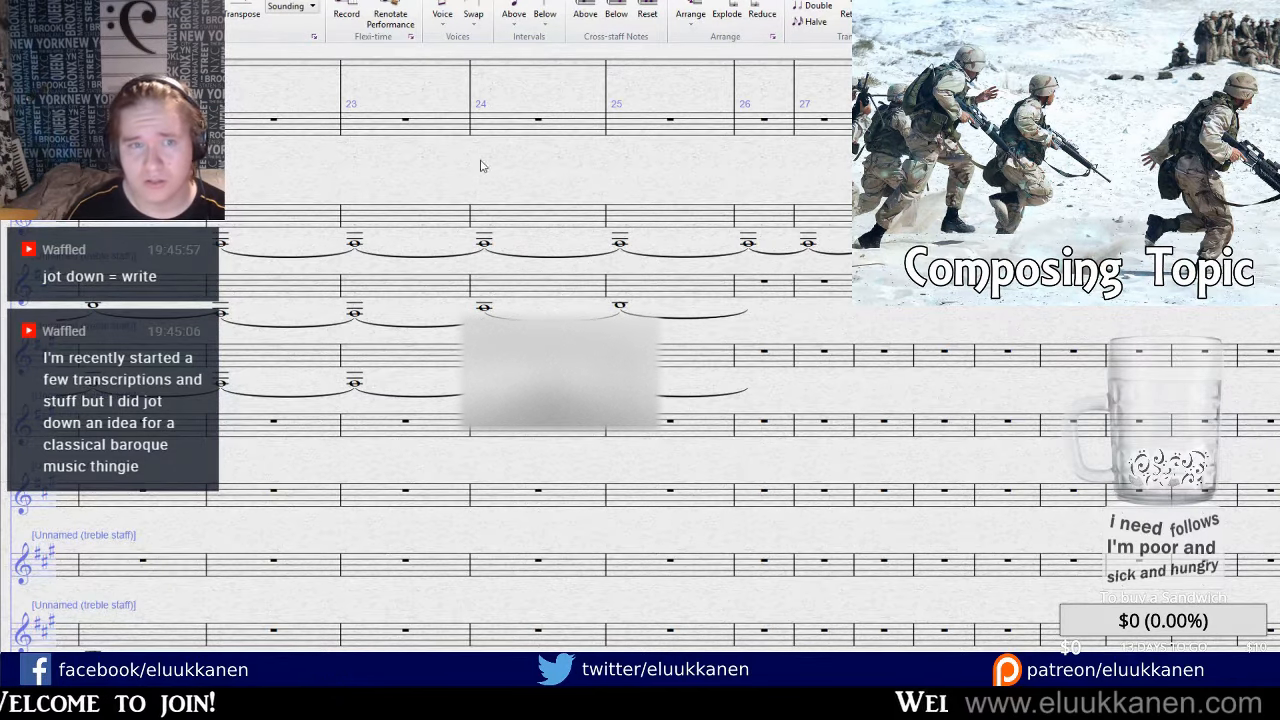
pyautogui.moveTo(397, 208); pyautogui.dragTo(1279, 309)
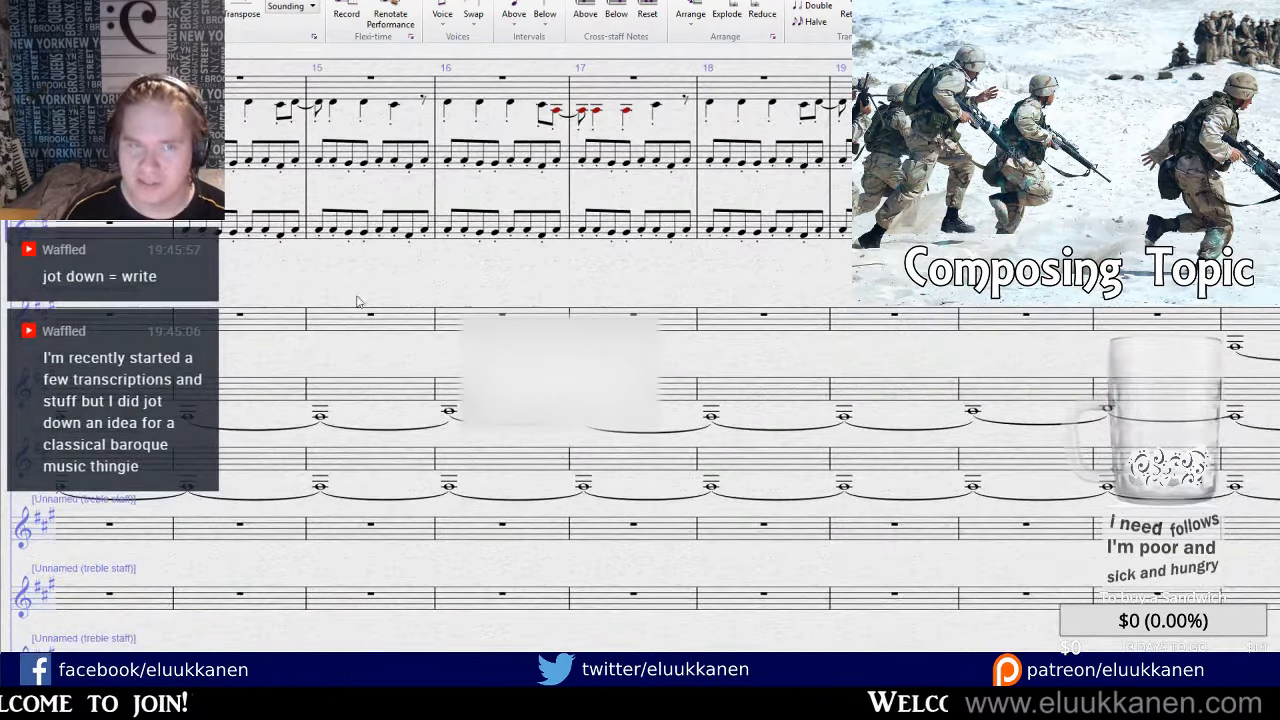
pyautogui.moveTo(357, 302); pyautogui.dragTo(1043, 311)
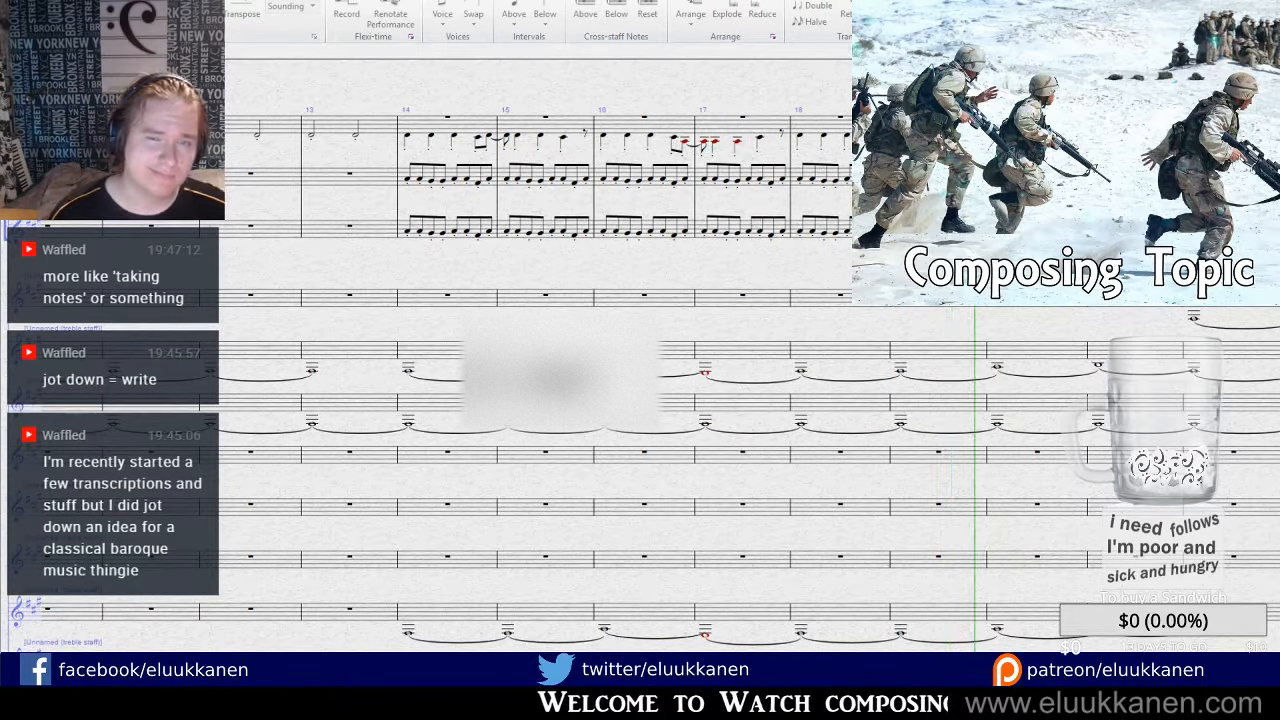
pyautogui.moveTo(687, 267); pyautogui.dragTo(634, 284)
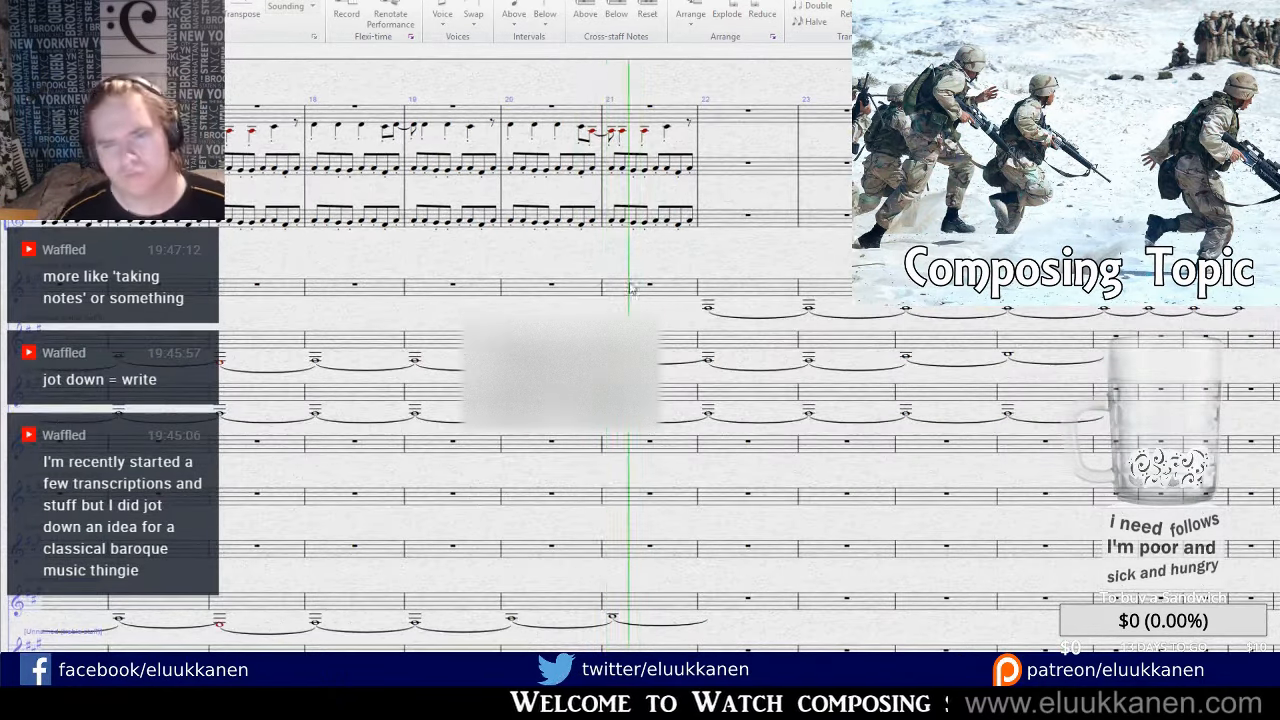
pyautogui.moveTo(777, 268); pyautogui.dragTo(641, 280)
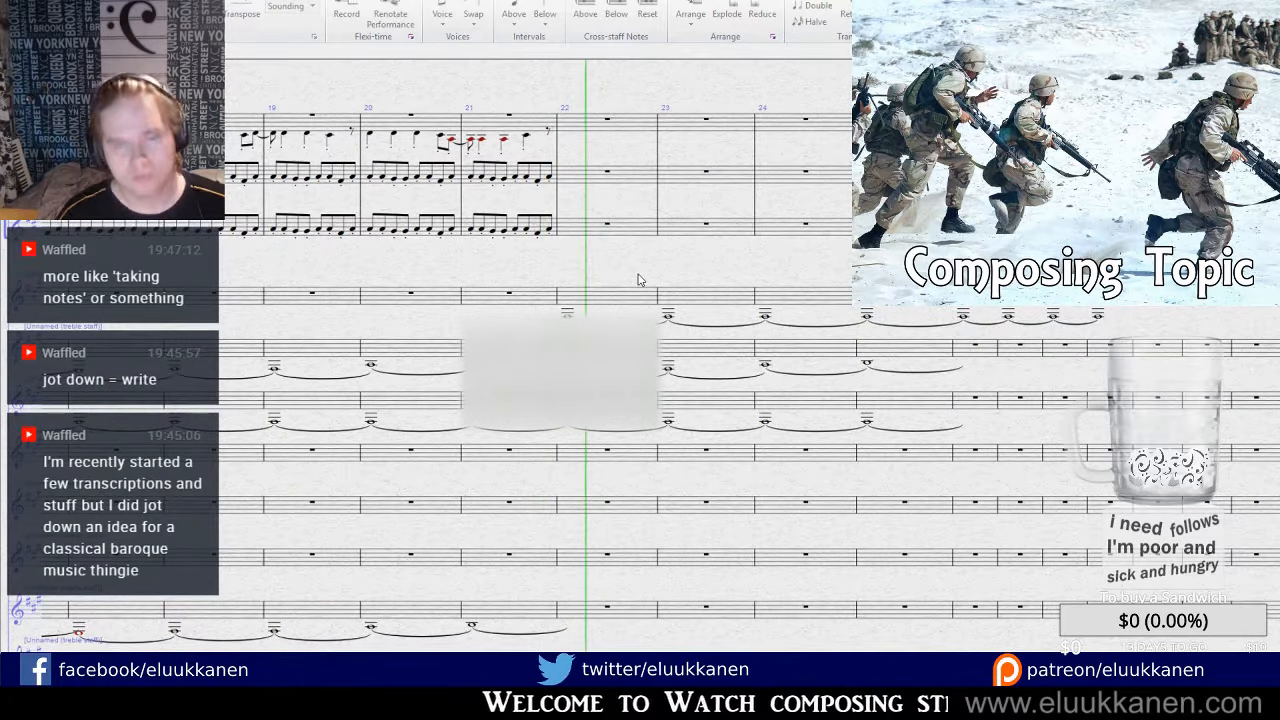
pyautogui.moveTo(758, 267); pyautogui.dragTo(709, 64)
pyautogui.moveTo(781, 278); pyautogui.dragTo(778, 372)
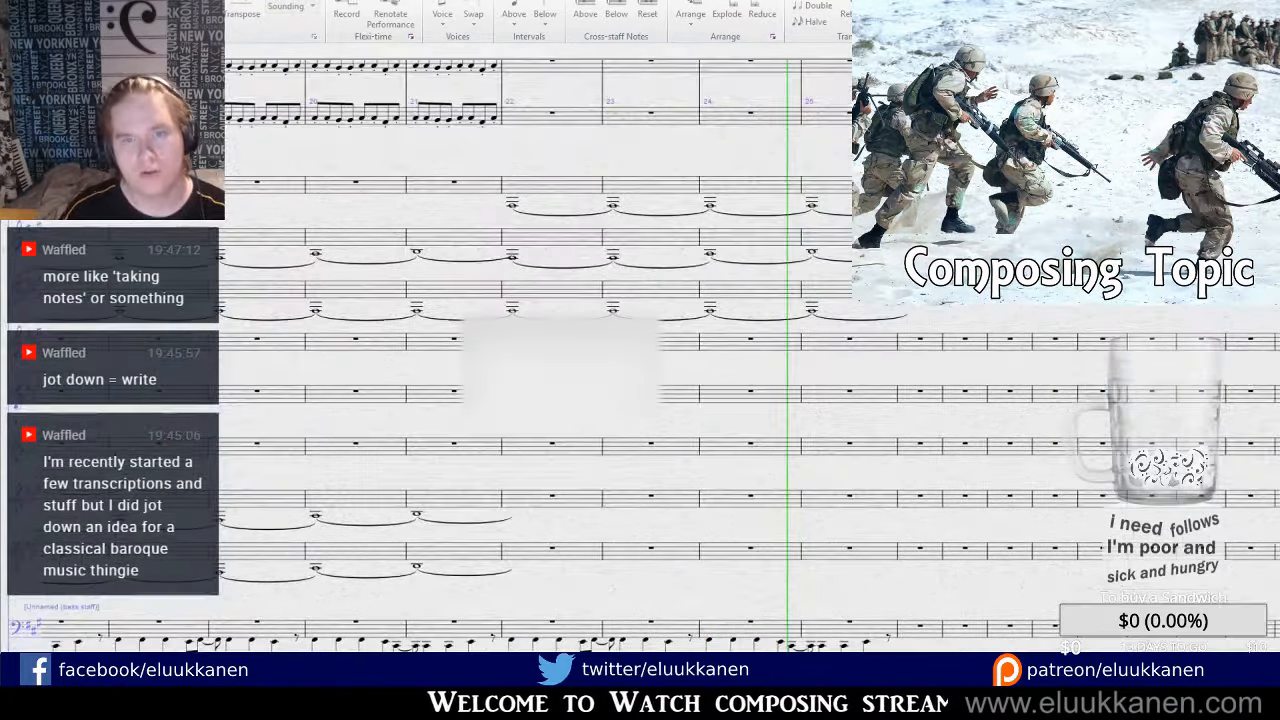
# Raise the whole notes in bars 24 and 25 of the first treble staff below the violins, with bar 25 the higher.
pyautogui.hotkey('ctrl', '+')
pyautogui.moveTo(732, 133); pyautogui.dragTo(697, 333)
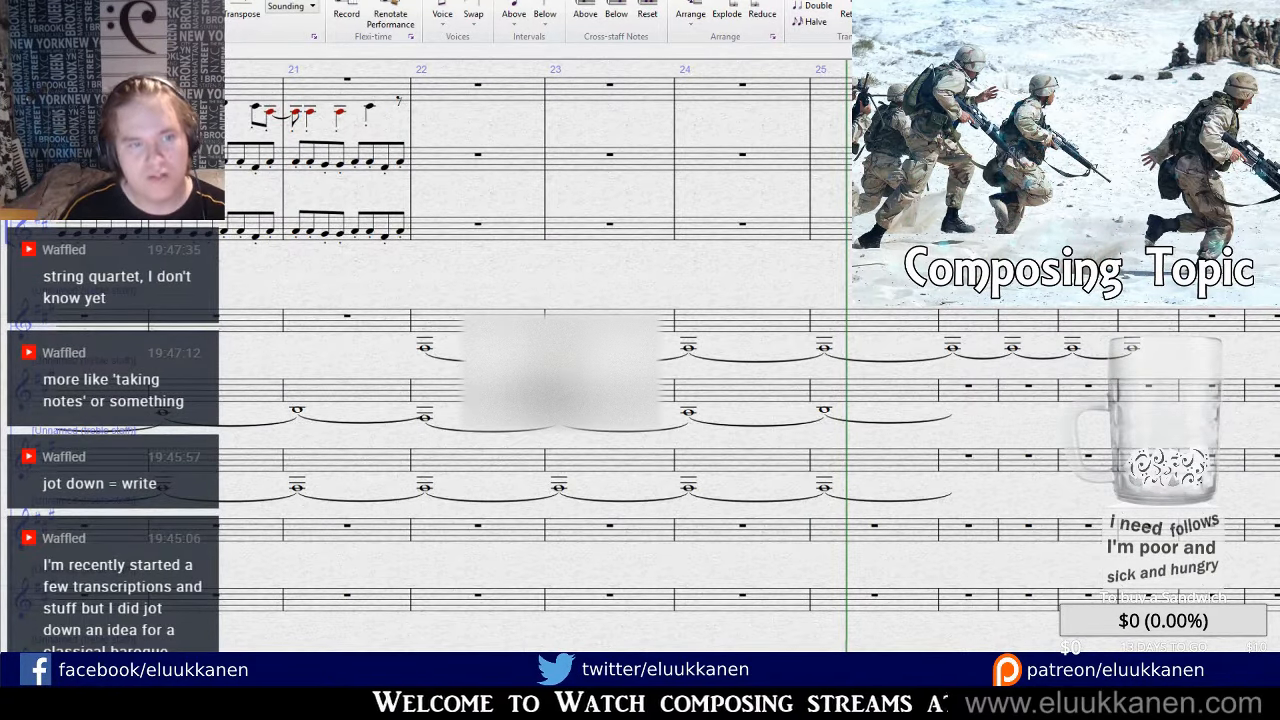
pyautogui.click(688, 347)
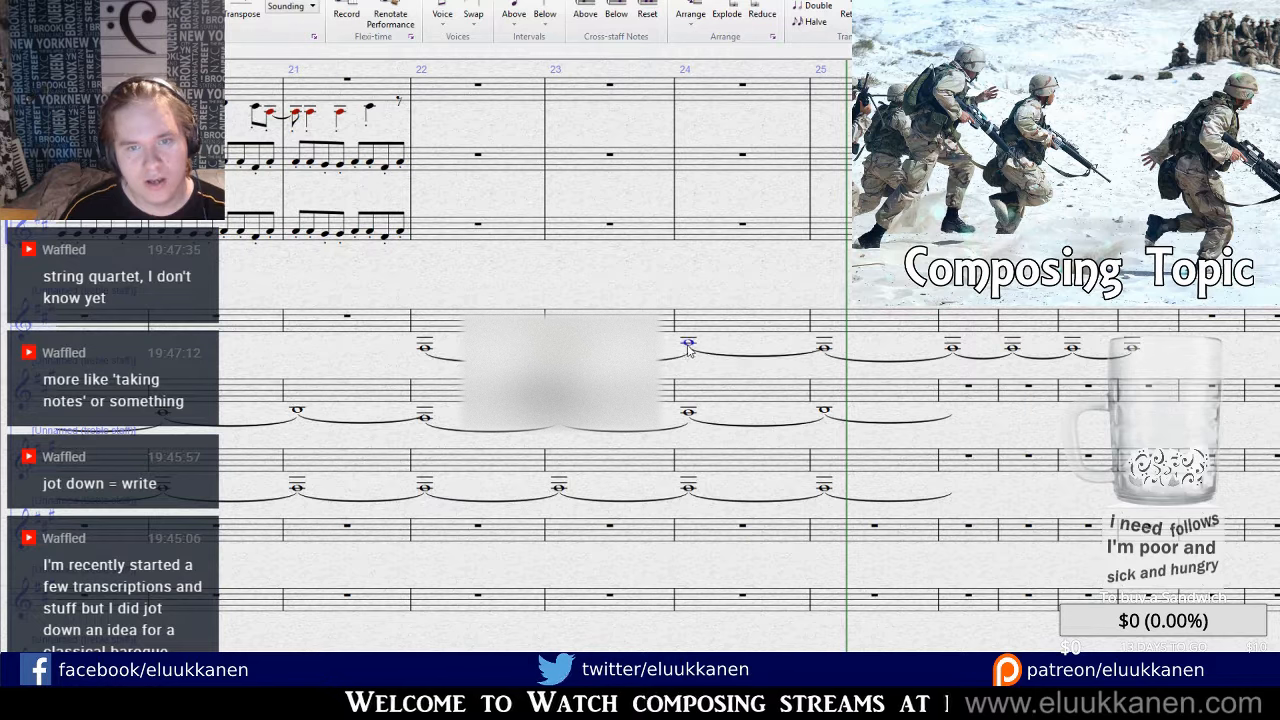
pyautogui.press('Up')
pyautogui.press('Up')
pyautogui.press('Up')
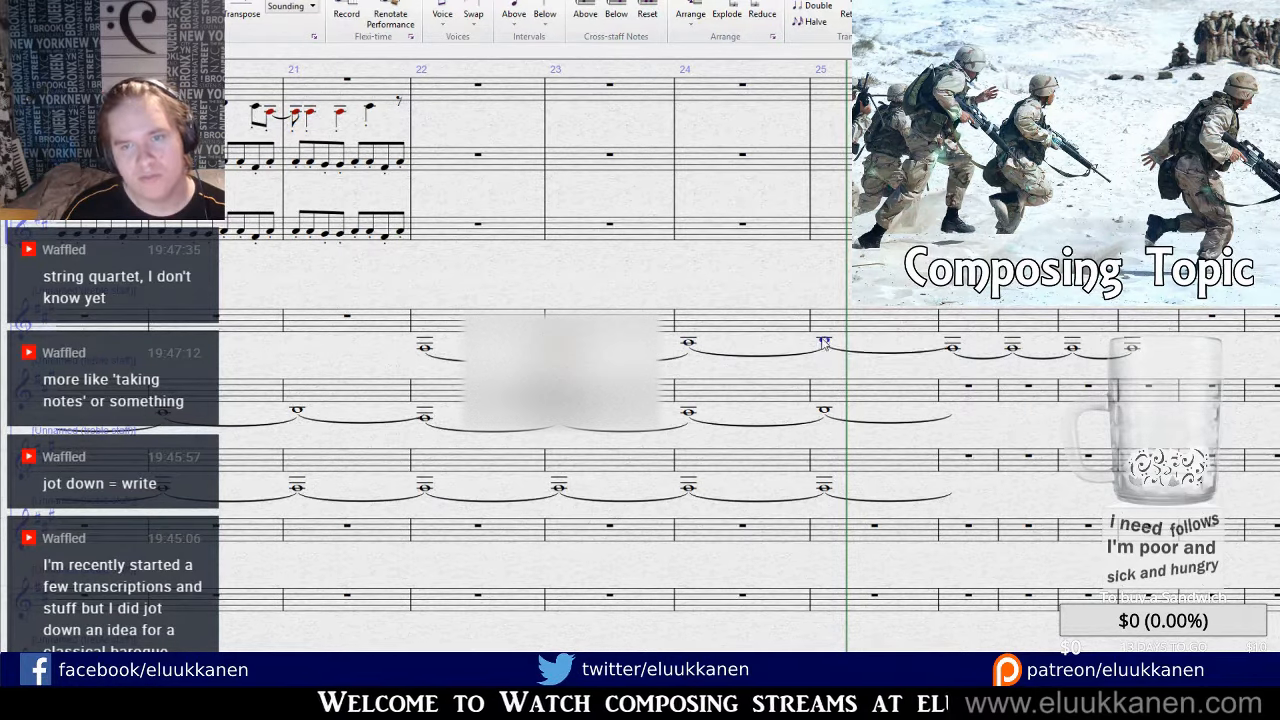
pyautogui.click(749, 346)
# Remove the ties that follow the whole notes in bars 23, 24 and 25 of that treble staff.
pyautogui.click(921, 323)
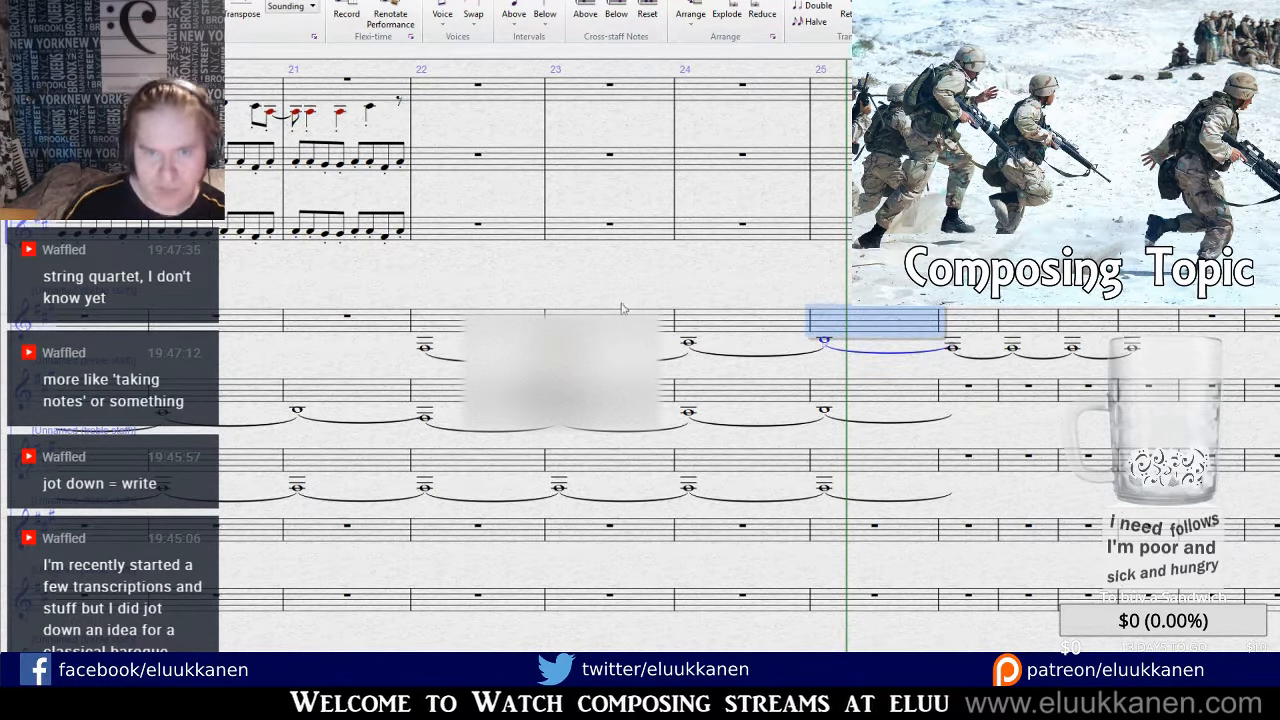
pyautogui.keyDown('shift'); pyautogui.click(496, 322); pyautogui.keyUp('shift')
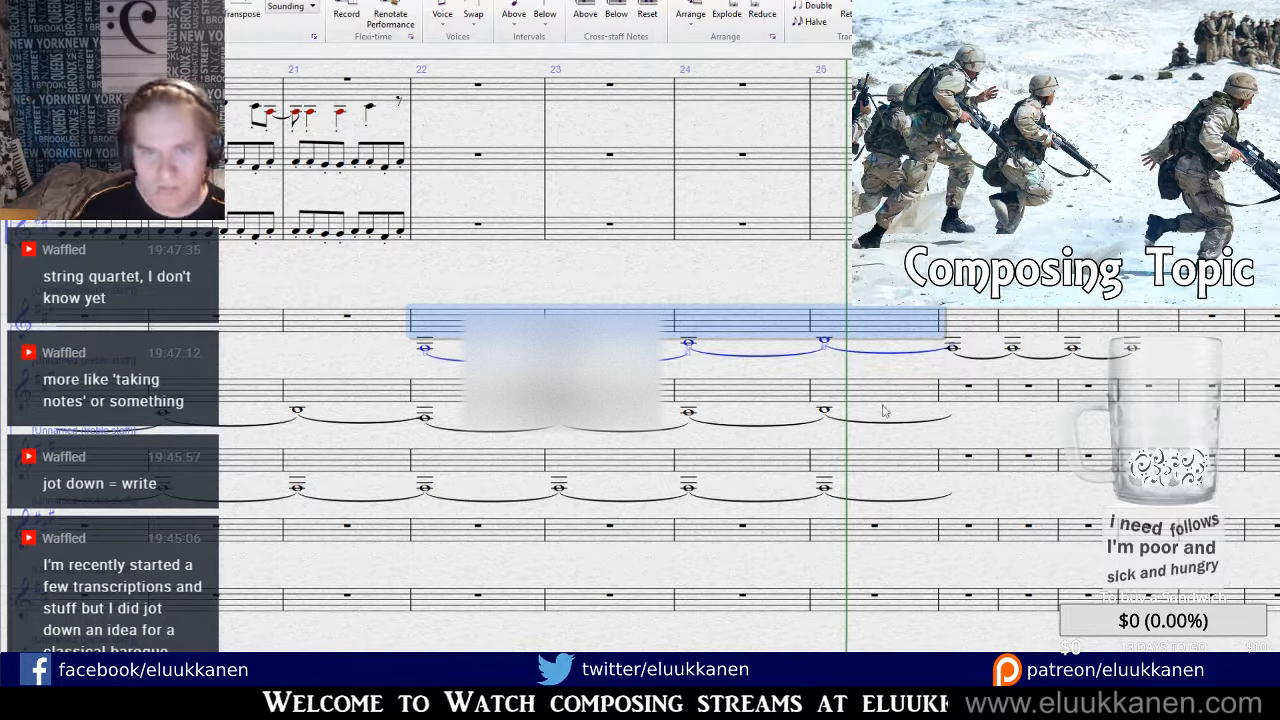
pyautogui.press('Escape')
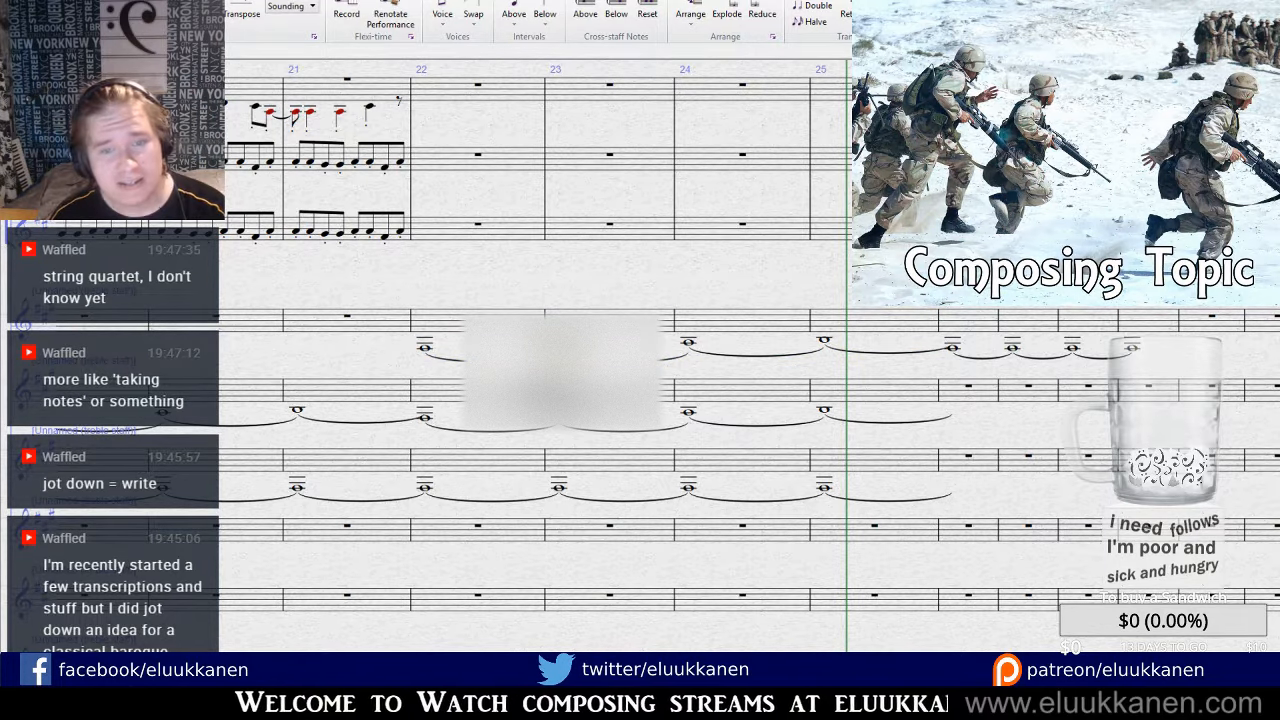
pyautogui.click(612, 313)
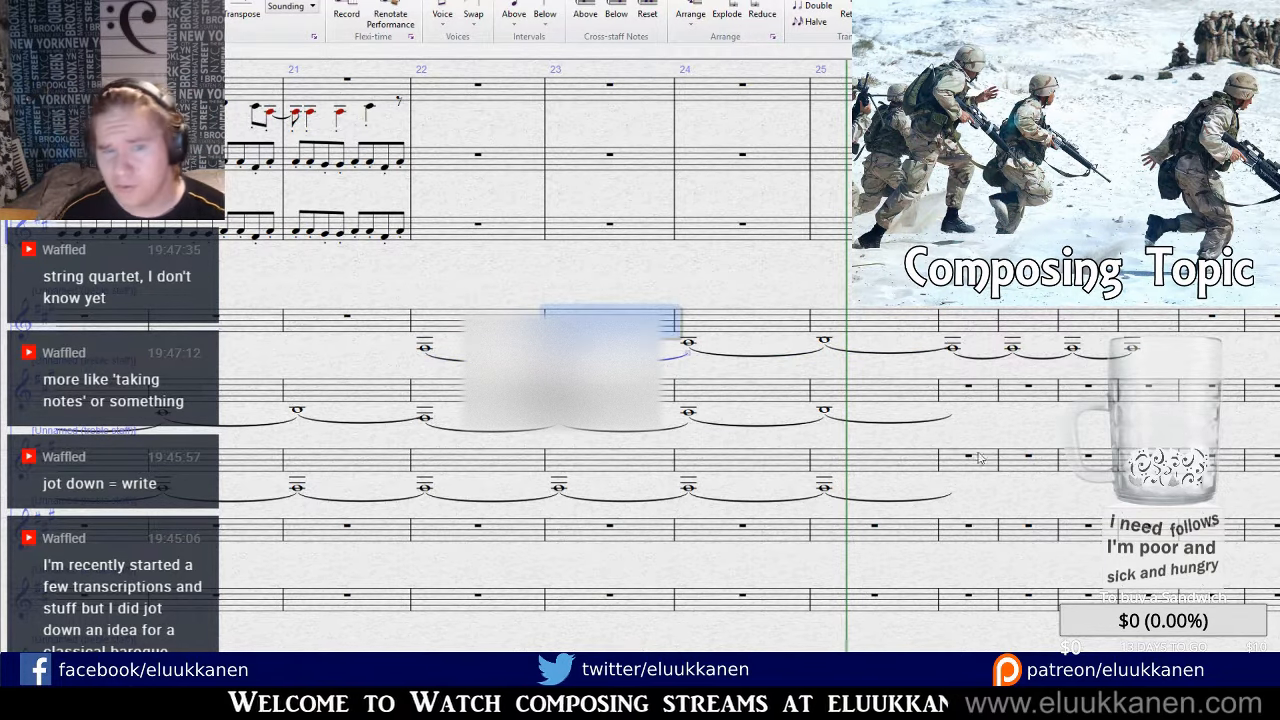
pyautogui.click(737, 316)
pyautogui.keyDown('shift'); pyautogui.click(875, 330); pyautogui.keyUp('shift')
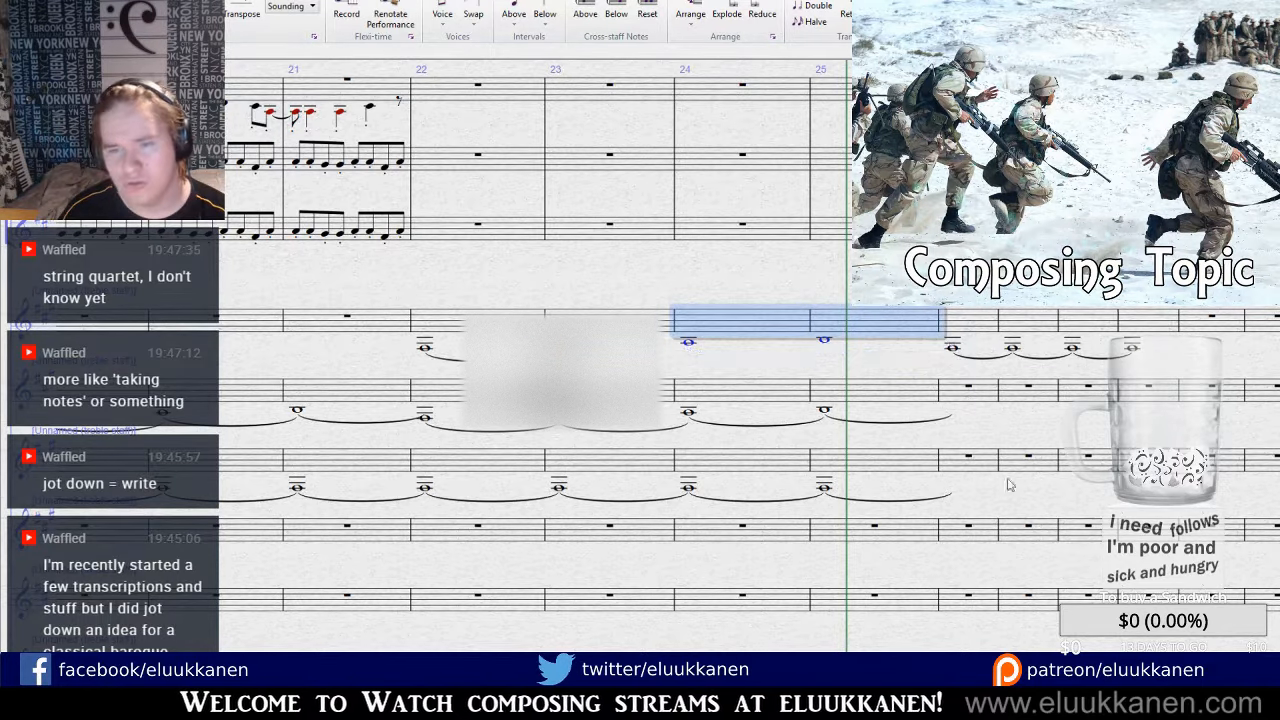
# Copy the whole notes of bars 22 to 25 over bars 26 to 29 of the same staff.
pyautogui.keyDown('shift'); pyautogui.click(497, 321); pyautogui.keyUp('shift')
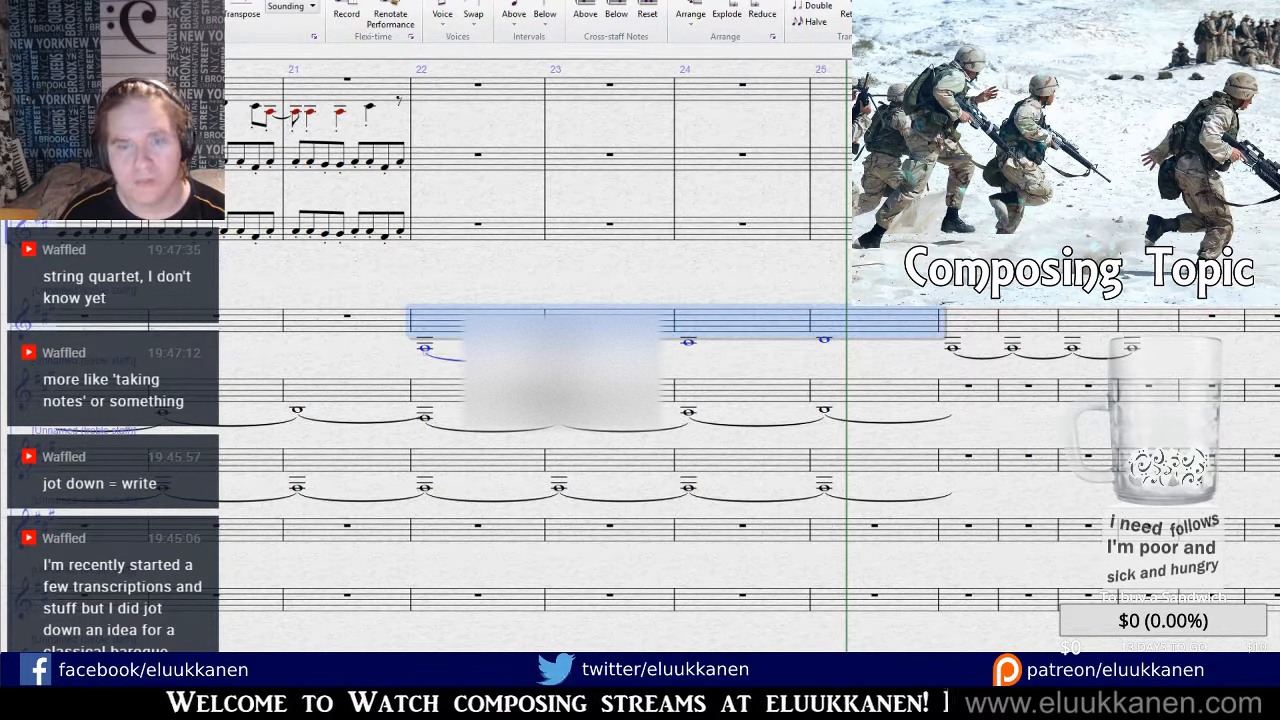
pyautogui.click(982, 331)
pyautogui.hotkey('ctrl', 'v')
pyautogui.click(849, 283)
pyautogui.moveTo(820, 289); pyautogui.dragTo(960, 340)
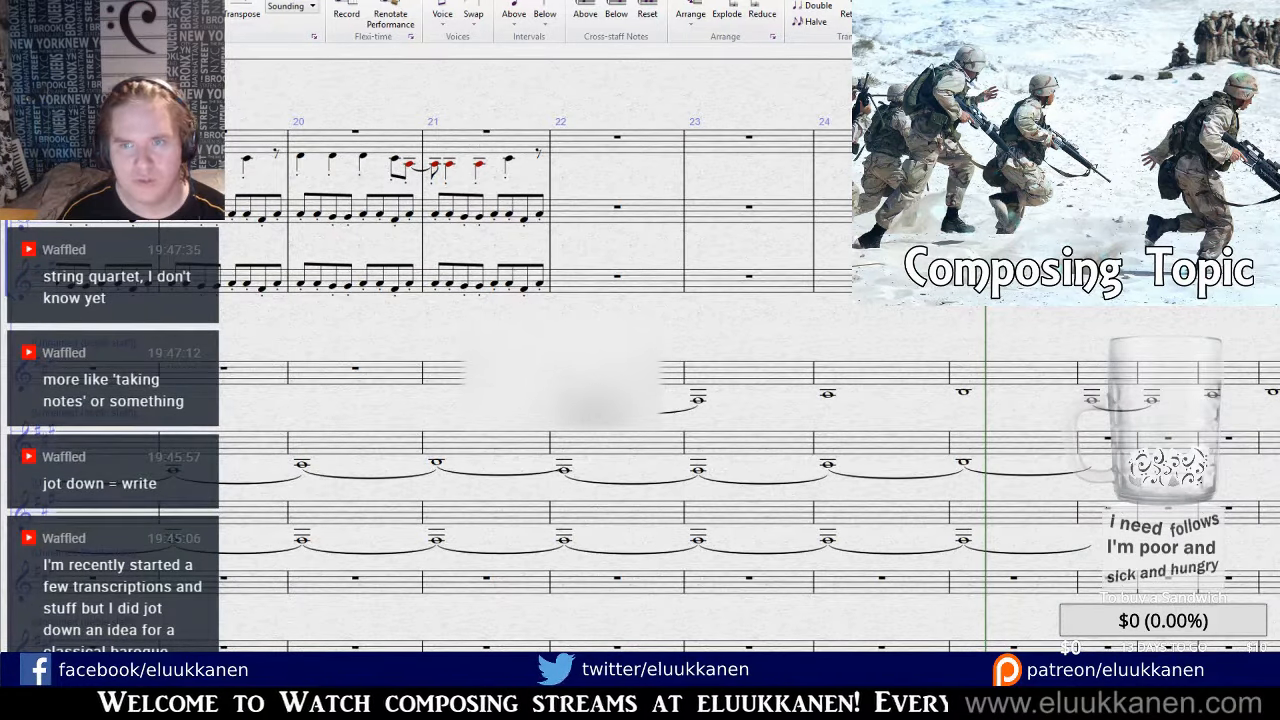
# Rewind and play back the score, following the violin, sustained and bass parts around bars 17 to 22.
pyautogui.press('[')
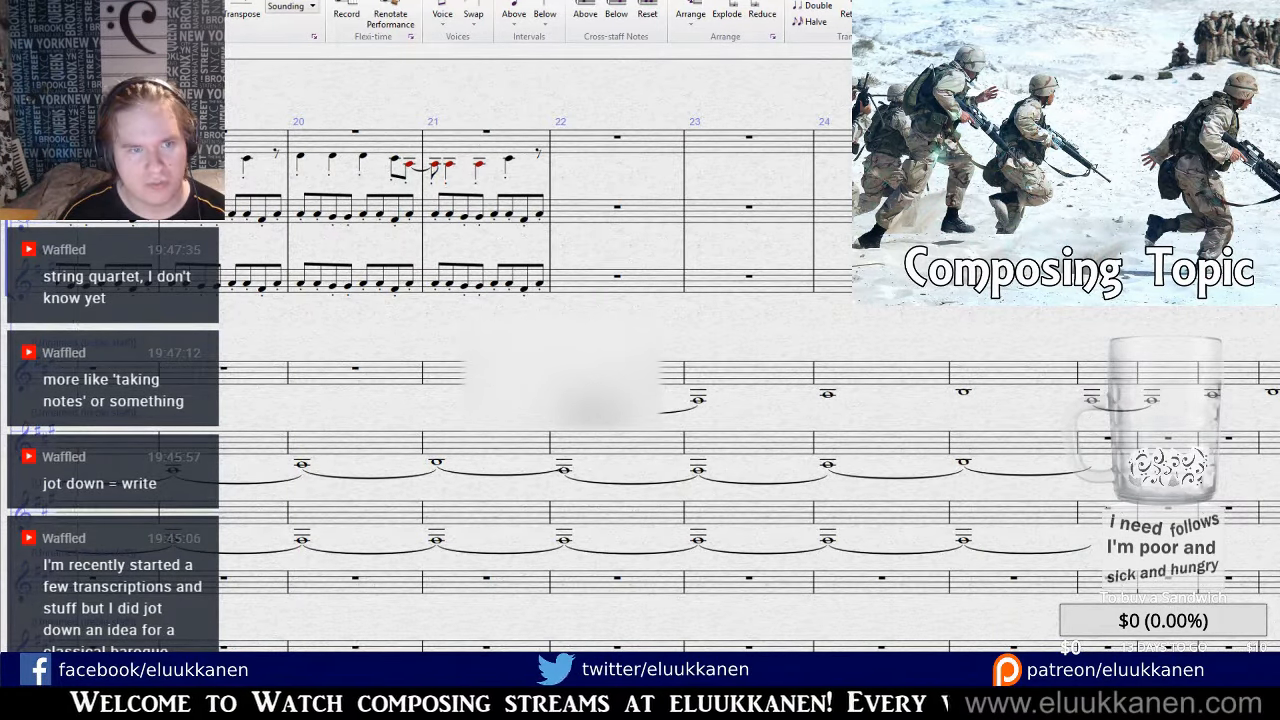
pyautogui.moveTo(423, 323)
pyautogui.mouseDown()
pyautogui.moveTo(749, 277)
pyautogui.moveTo(715, 315)
pyautogui.moveTo(441, 325)
pyautogui.mouseUp()
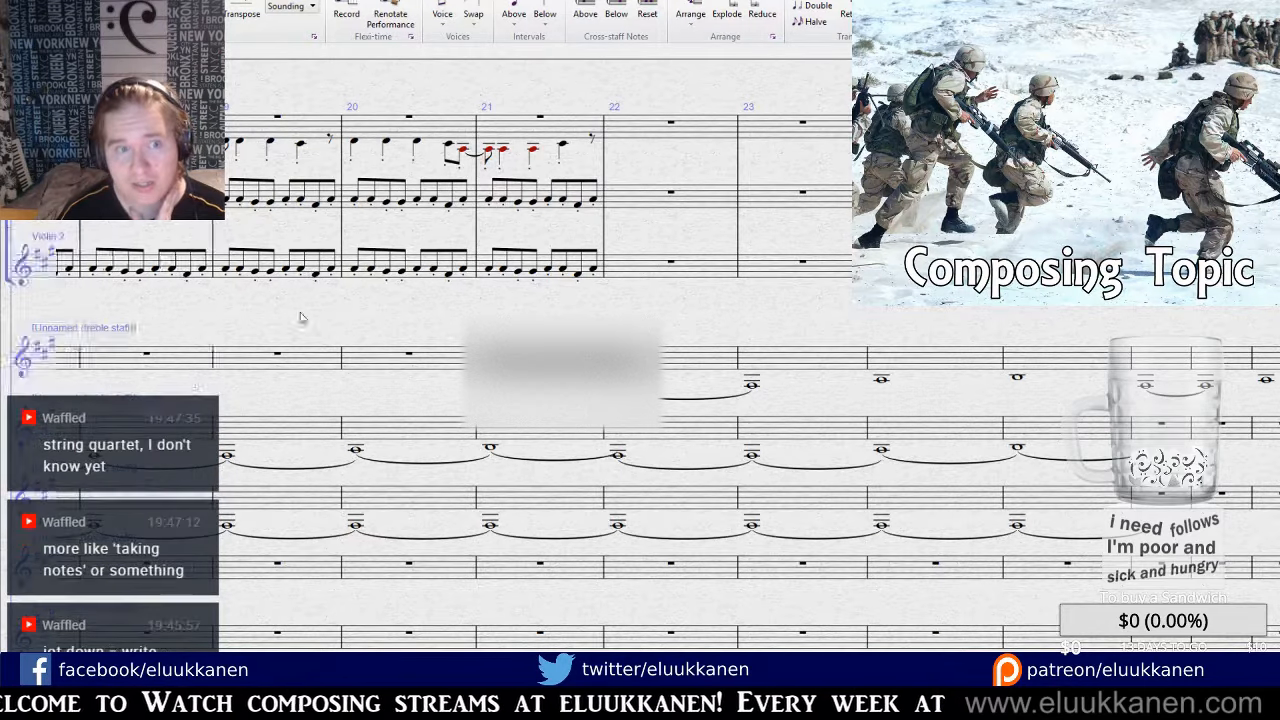
pyautogui.moveTo(374, 334); pyautogui.dragTo(529, 287)
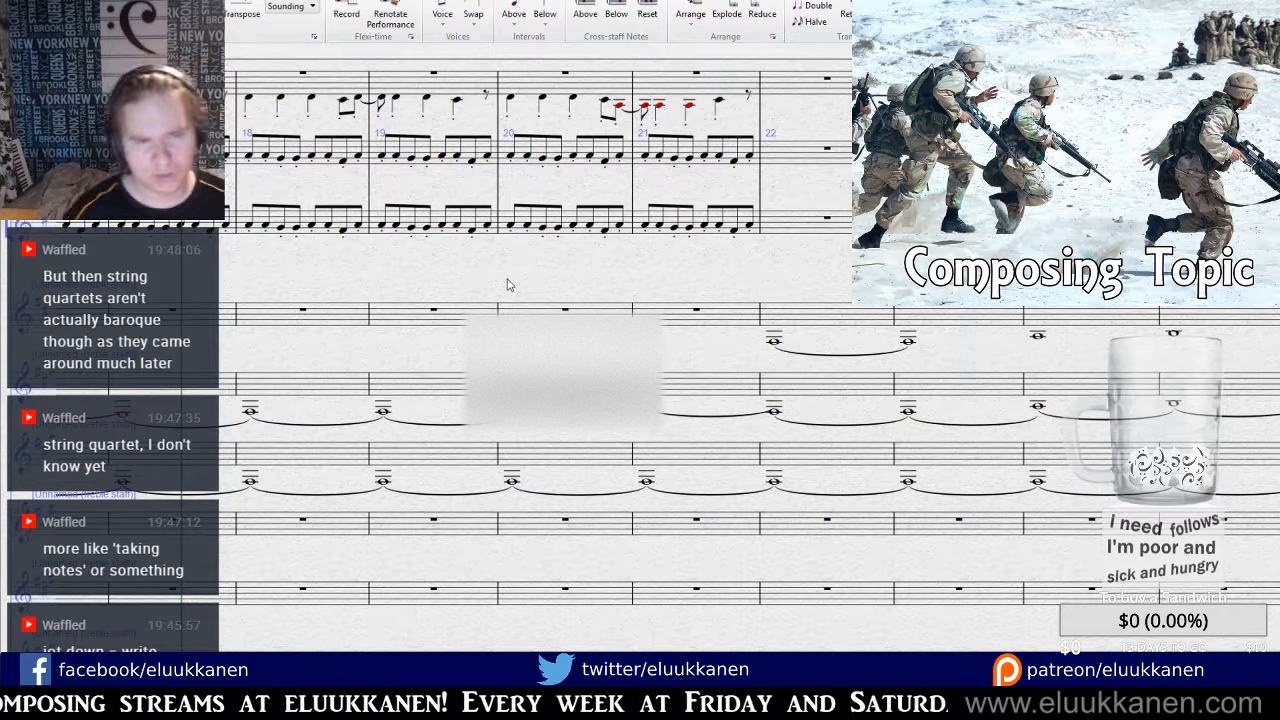
pyautogui.moveTo(762, 281); pyautogui.dragTo(925, 318)
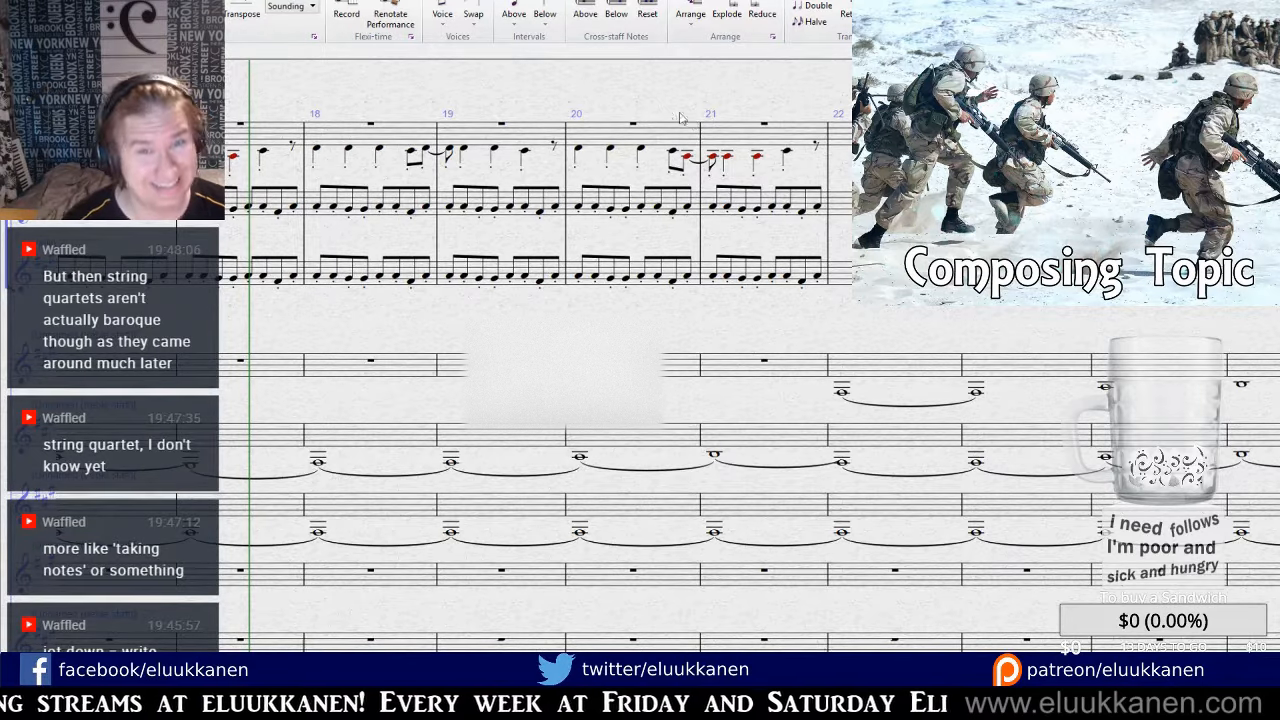
pyautogui.moveTo(679, 117); pyautogui.dragTo(703, 180)
pyautogui.moveTo(646, 142); pyautogui.dragTo(760, 380)
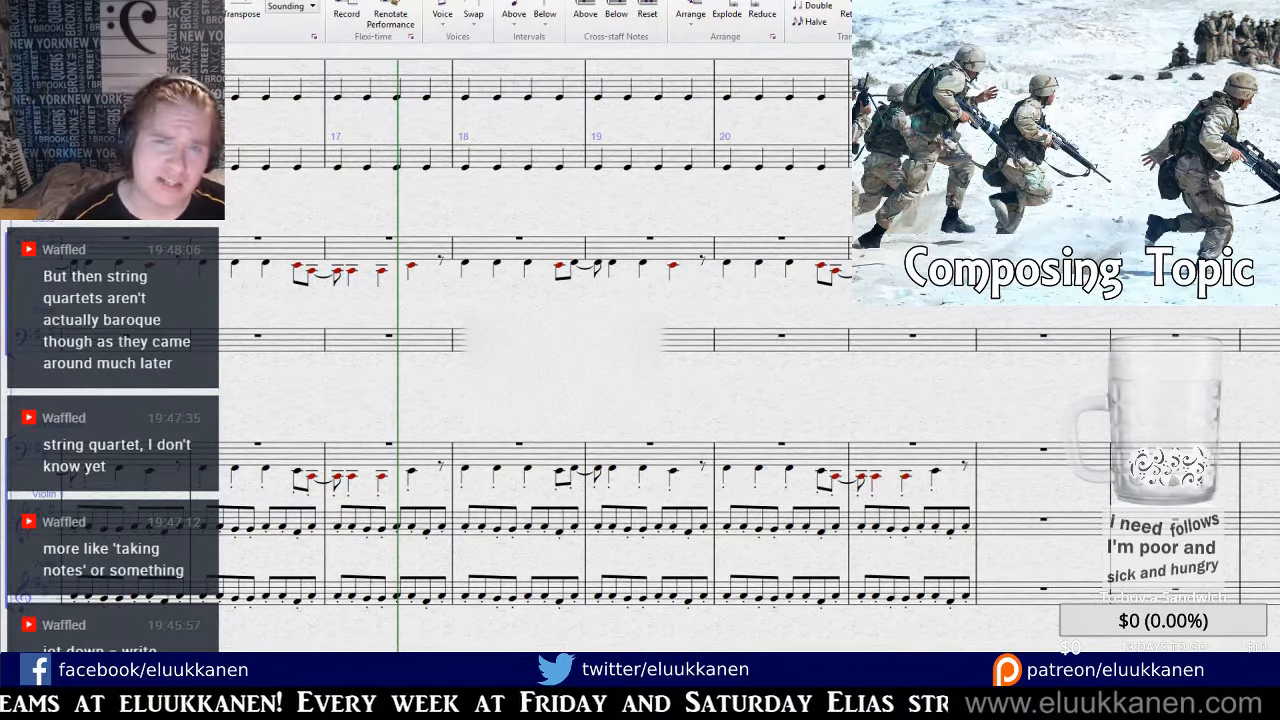
# Stop playback and enter a half note in the second half of bar 29 of the second-lowest treble staff, clearing the low note before it.
pyautogui.press('space')
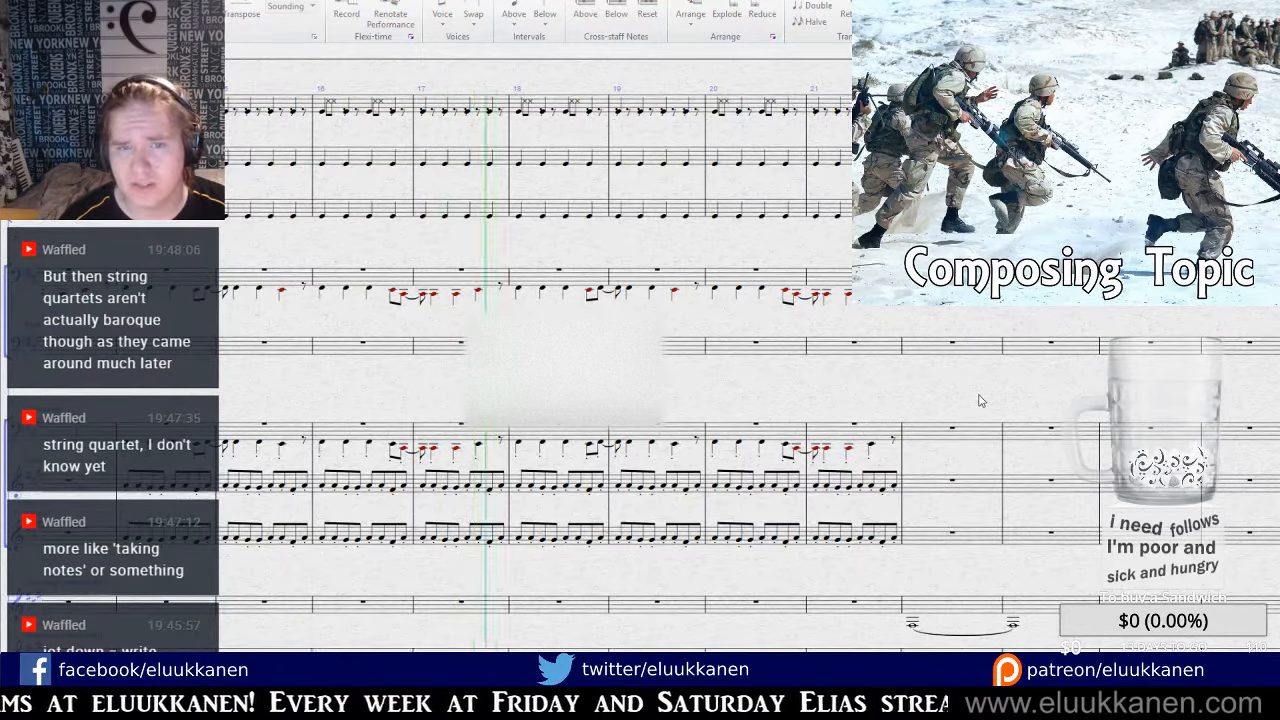
pyautogui.moveTo(984, 401); pyautogui.dragTo(666, 289)
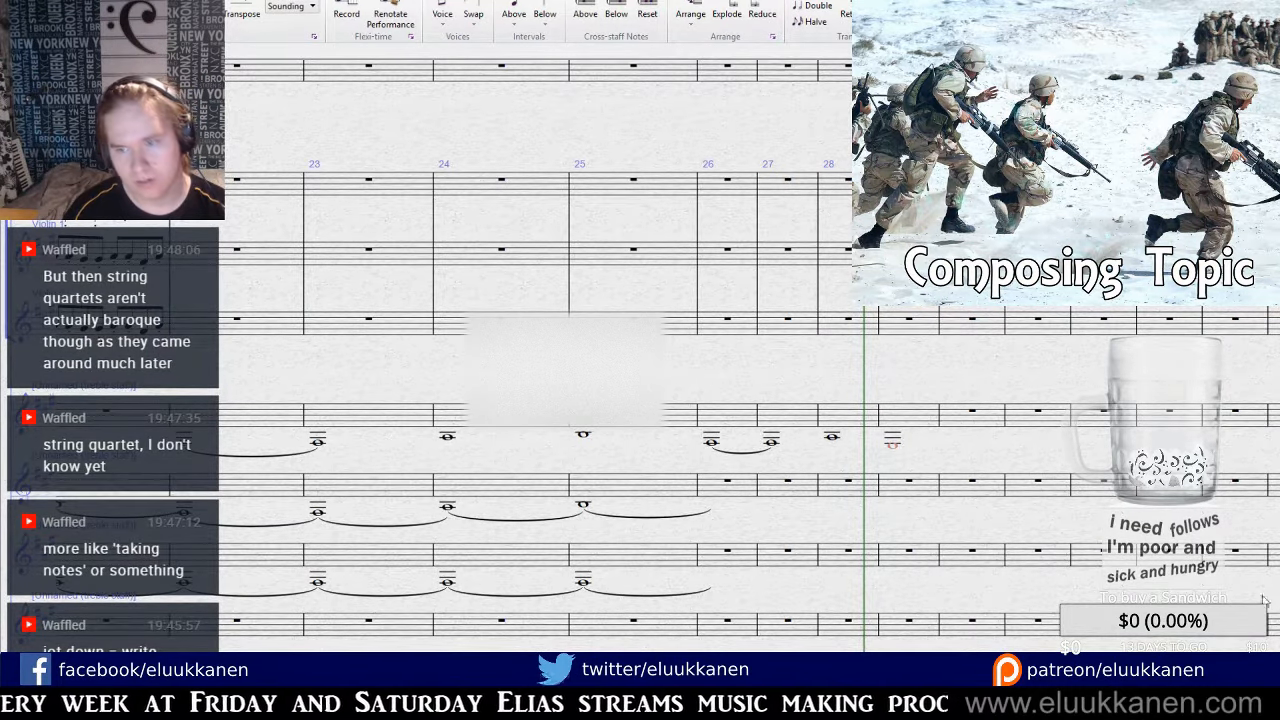
pyautogui.moveTo(913, 436); pyautogui.dragTo(776, 100)
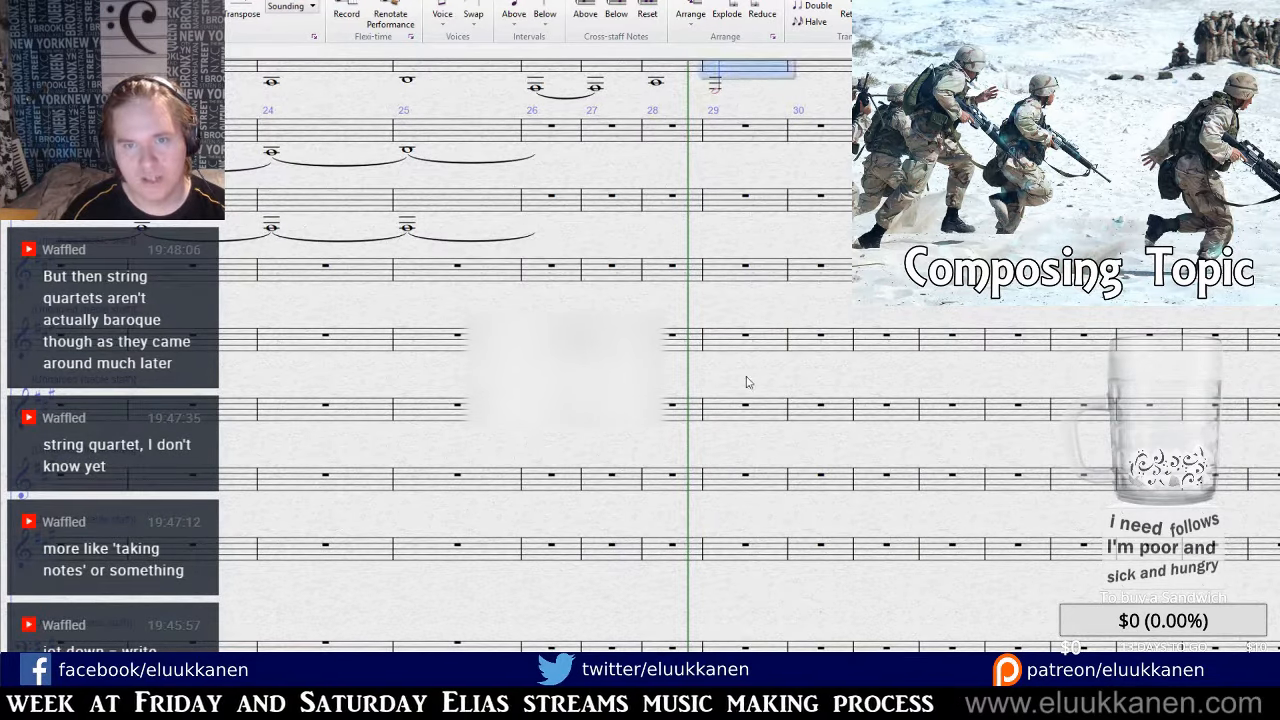
pyautogui.click(737, 486)
pyautogui.press('n')
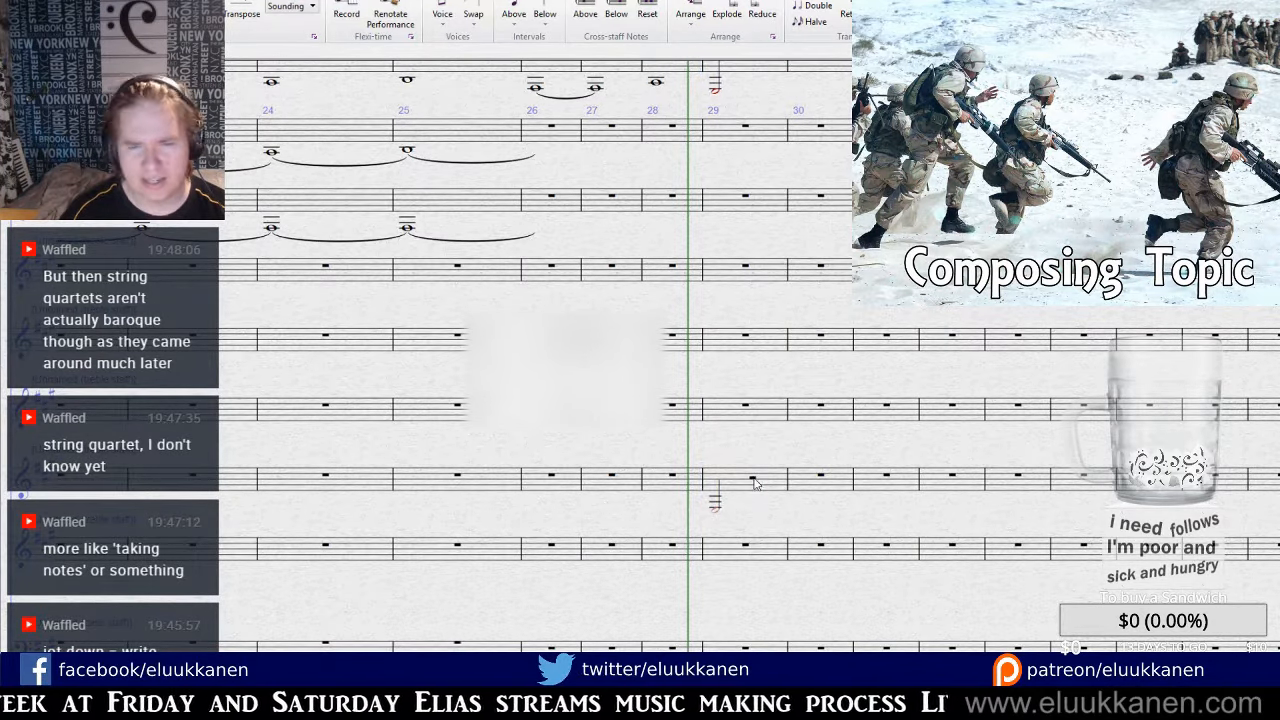
pyautogui.click(754, 511)
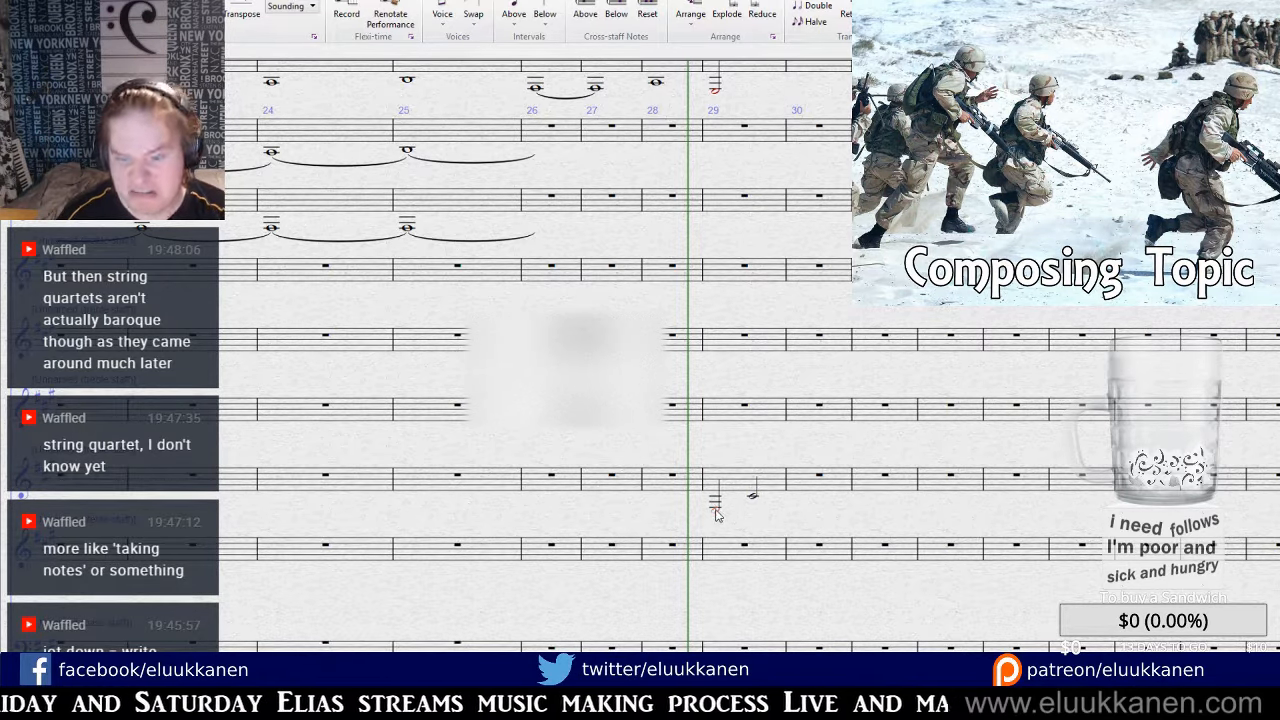
pyautogui.click(748, 482)
pyautogui.click(753, 494)
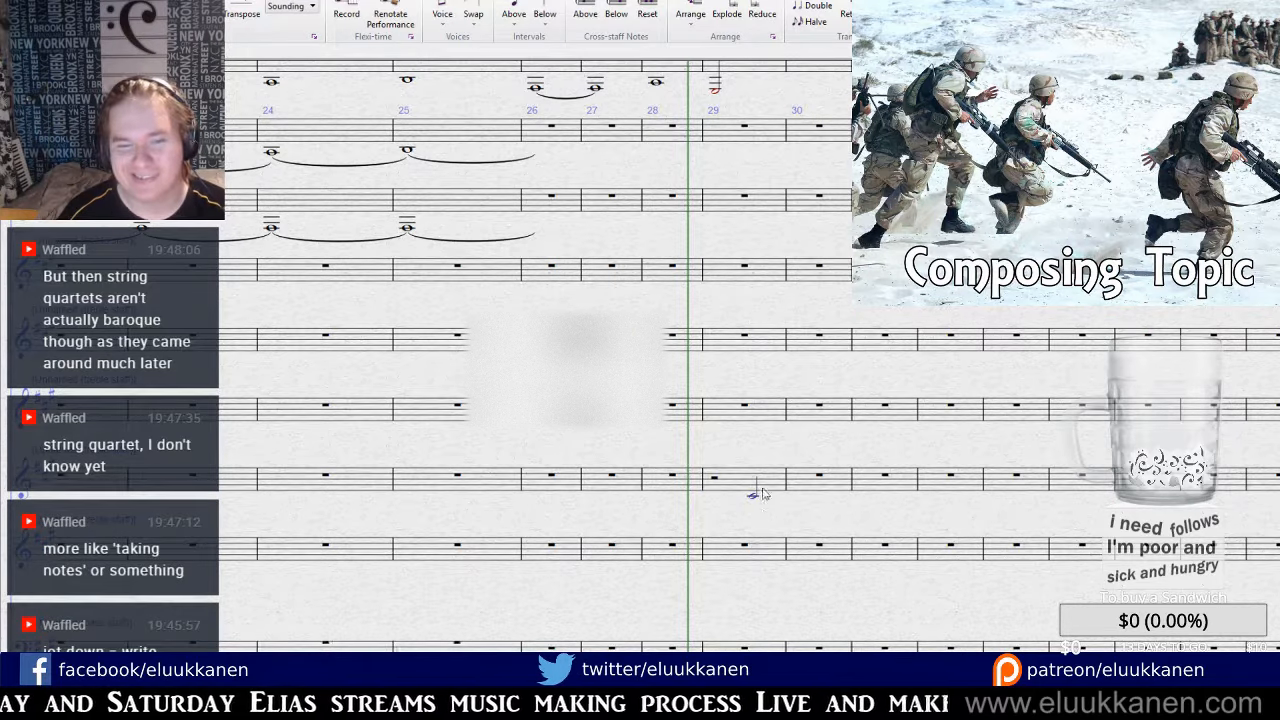
# Enter two half notes in bar 29 of the lowest treble staff and a whole note C in bar 29 of the third-lowest treble staff.
pyautogui.click(759, 563)
pyautogui.click(752, 550)
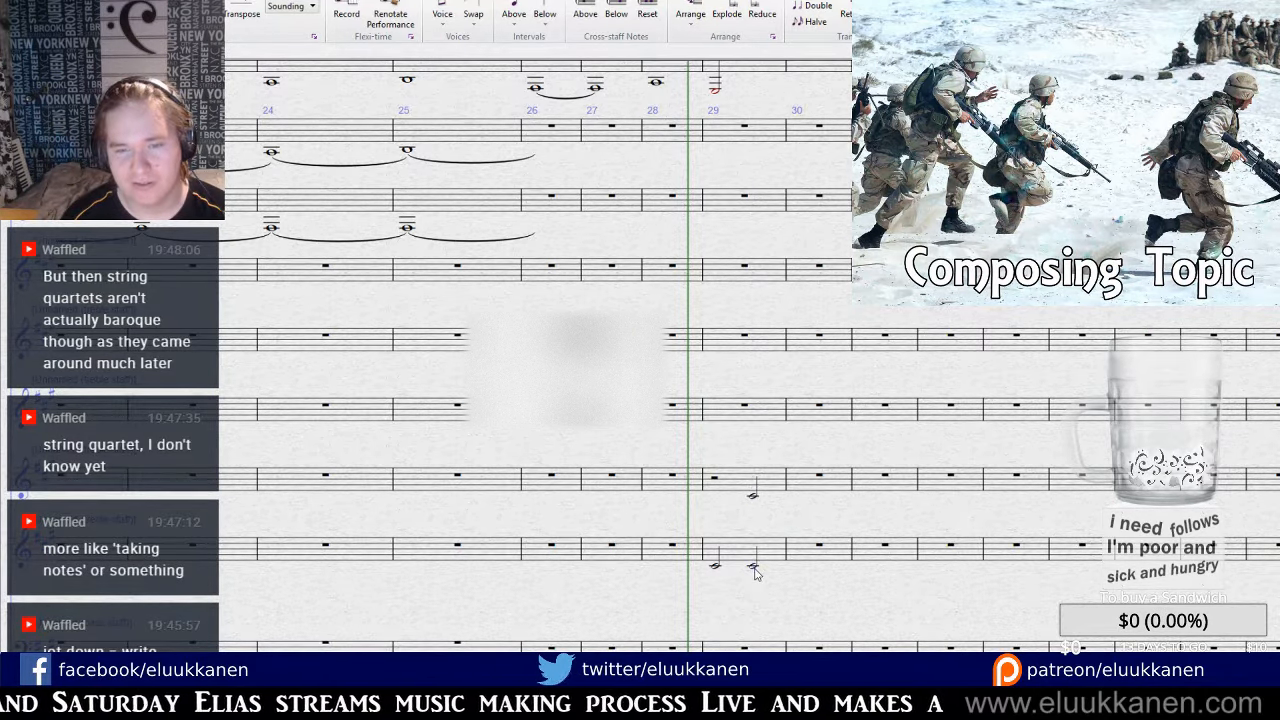
pyautogui.click(737, 486)
pyautogui.keyDown('alt'); pyautogui.click(748, 413); pyautogui.keyUp('alt')
pyautogui.click(752, 427)
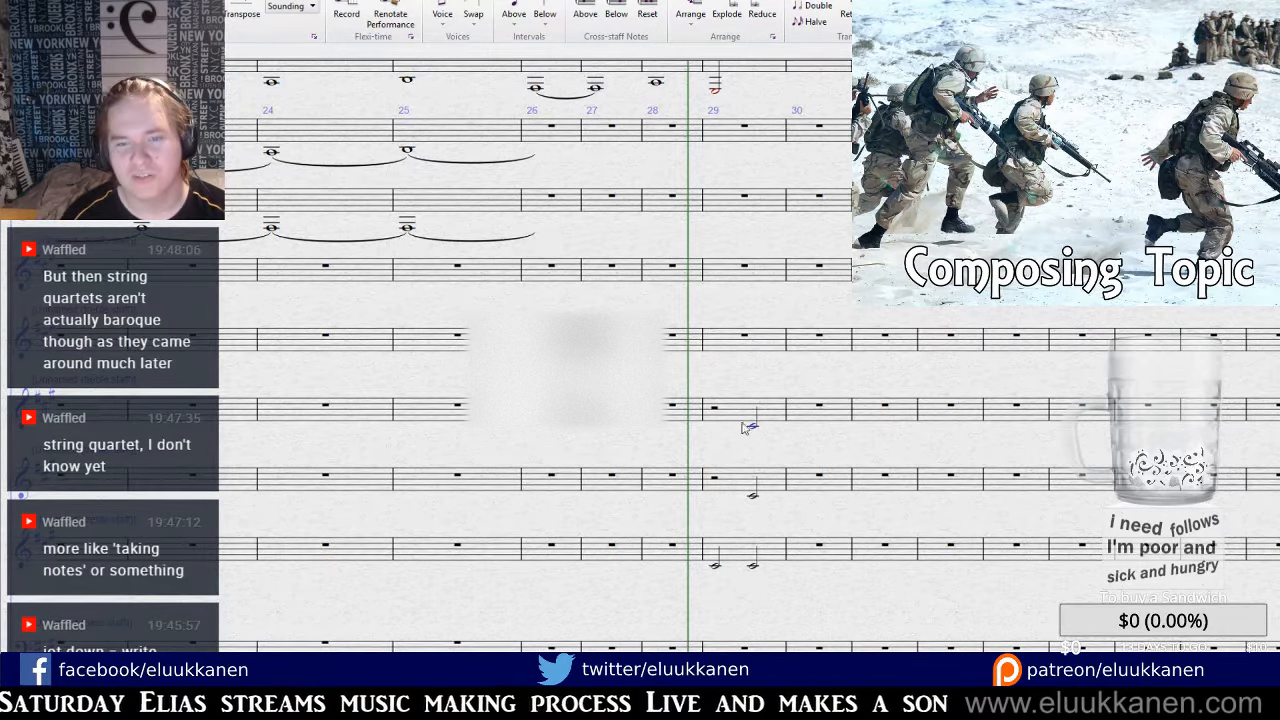
pyautogui.click(715, 410)
pyautogui.press('c')
pyautogui.press('KP_6')
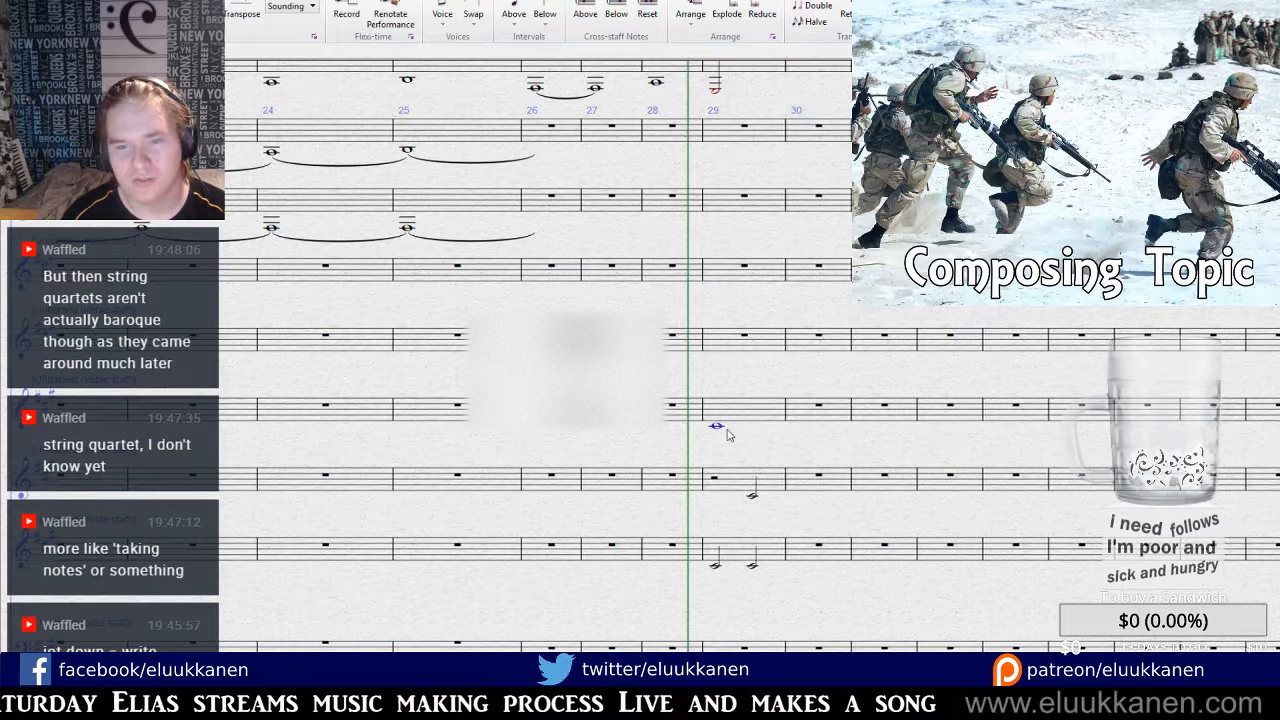
# Select bar 29 of the third-lowest treble staff and briefly play back the passage.
pyautogui.click(734, 411)
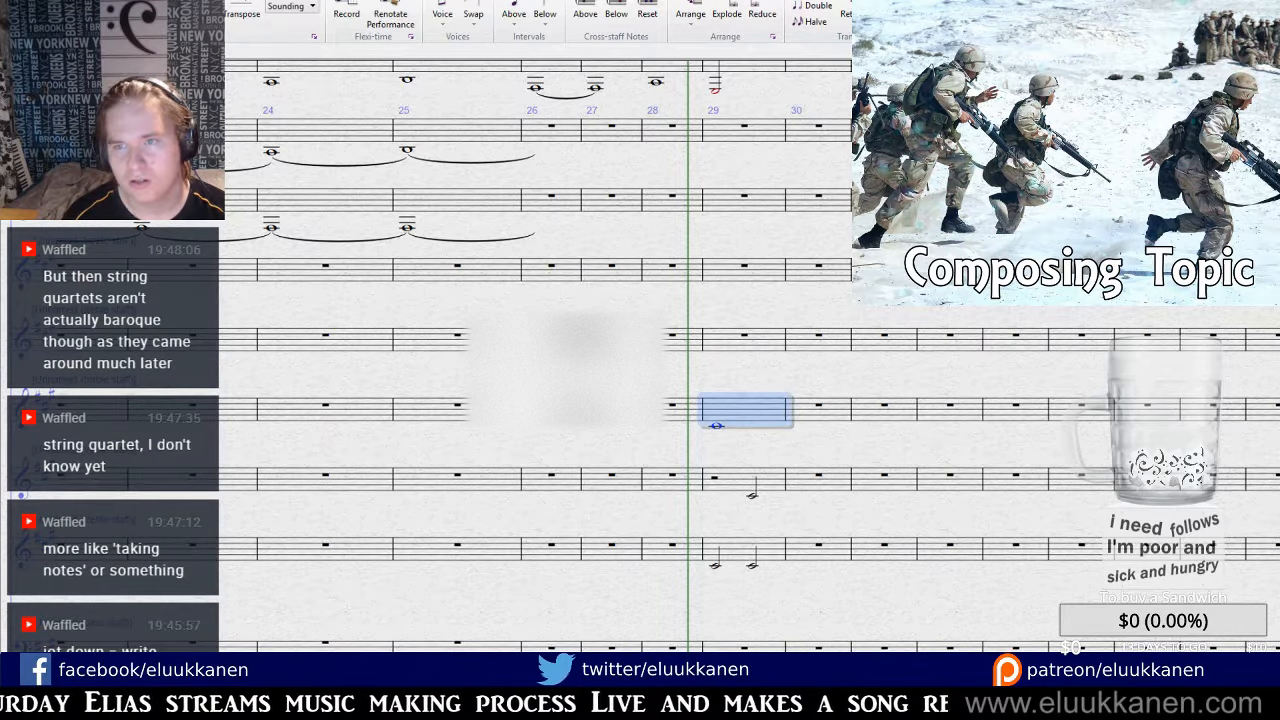
pyautogui.press('space')
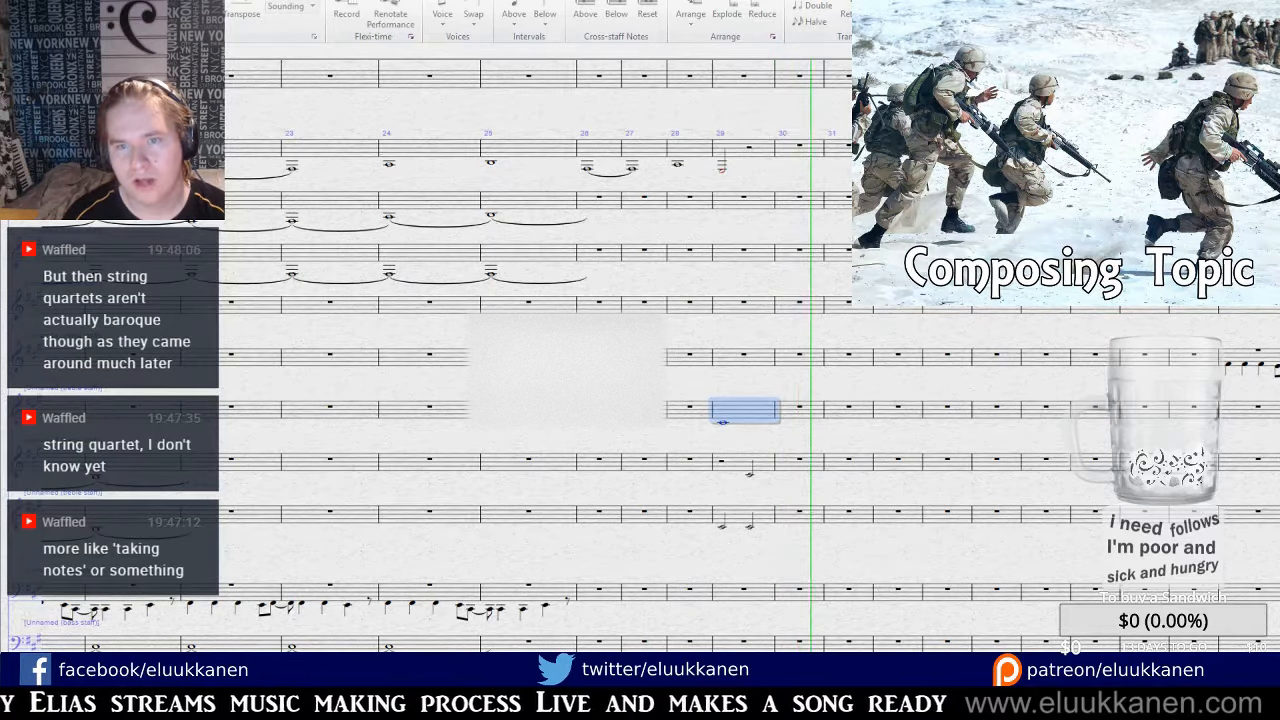
pyautogui.press('space')
pyautogui.click(748, 371)
pyautogui.click(712, 406)
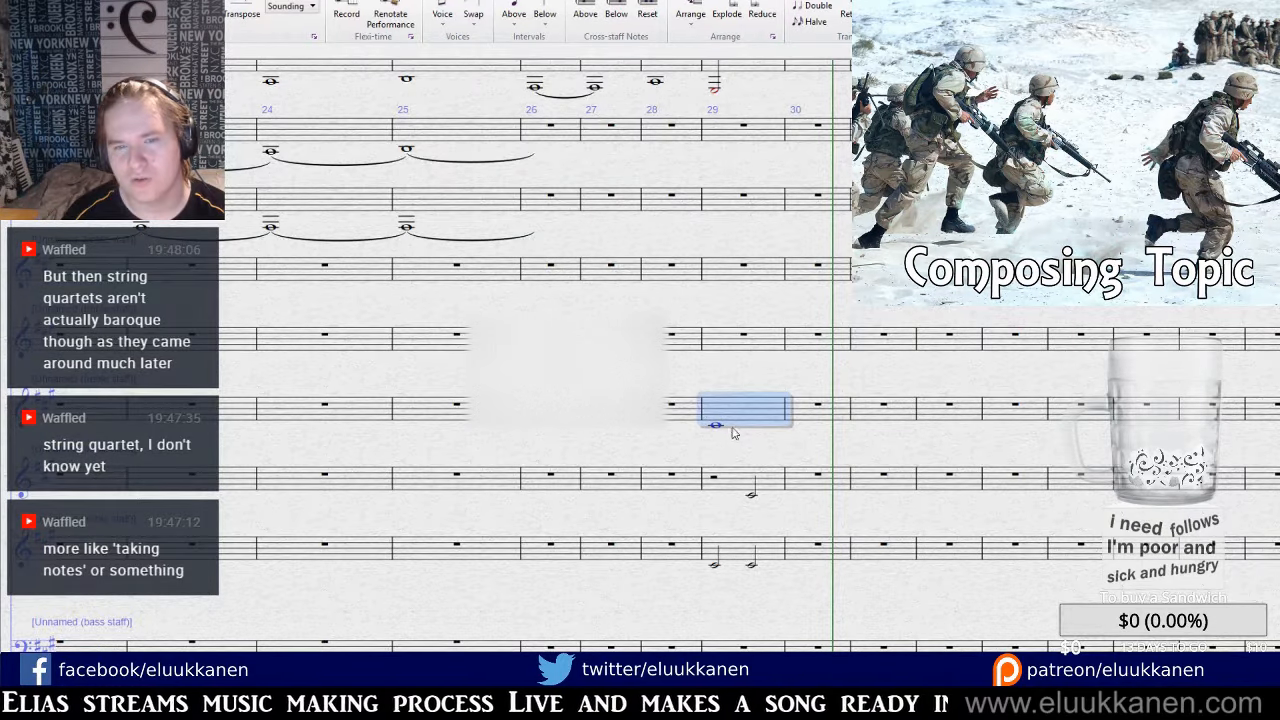
pyautogui.press('Delete')
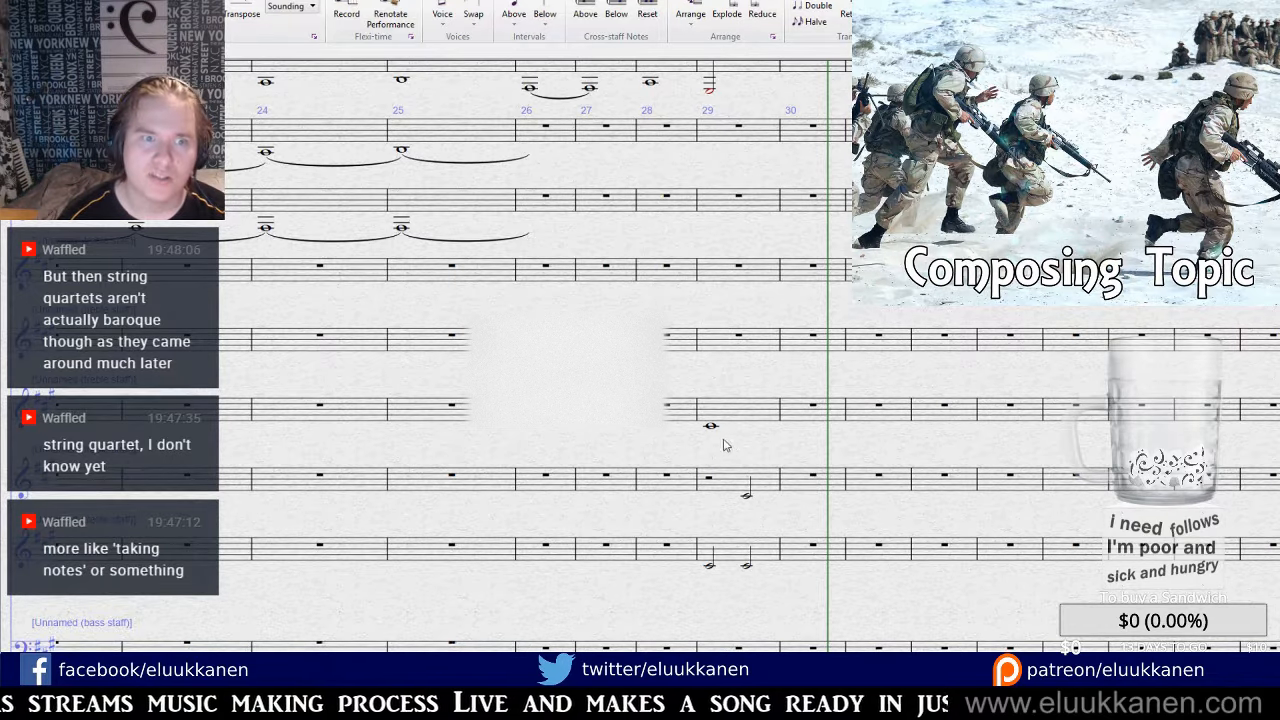
# Raise the second half note in bar 29 of the lowest treble staff one step and add a slightly higher whole note in bar 30.
pyautogui.scroll(-3, 725, 445)
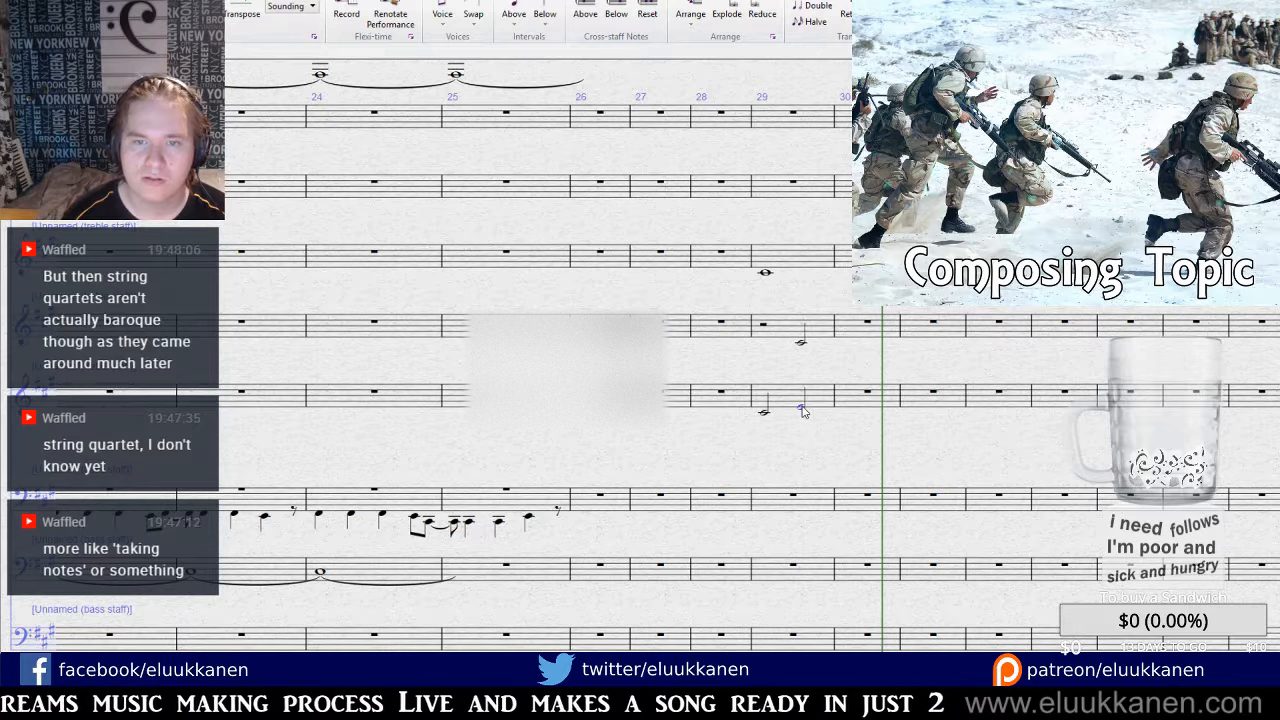
pyautogui.click(803, 410)
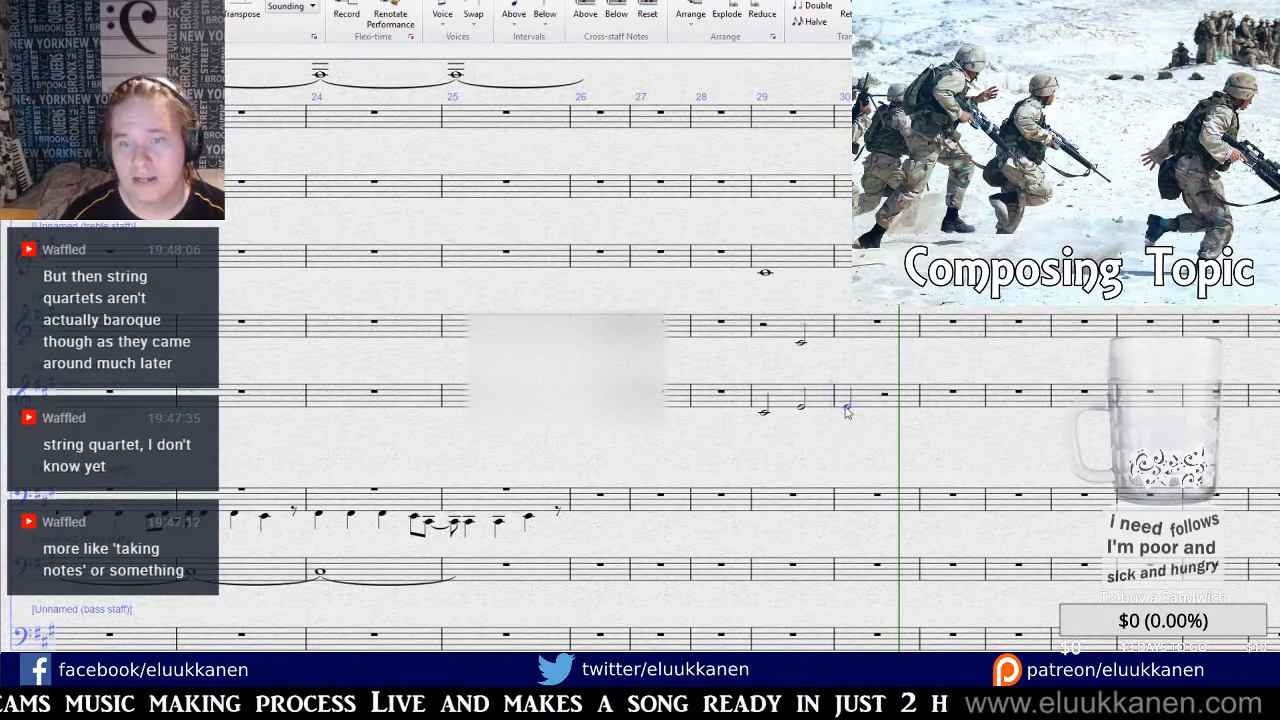
pyautogui.click(846, 410)
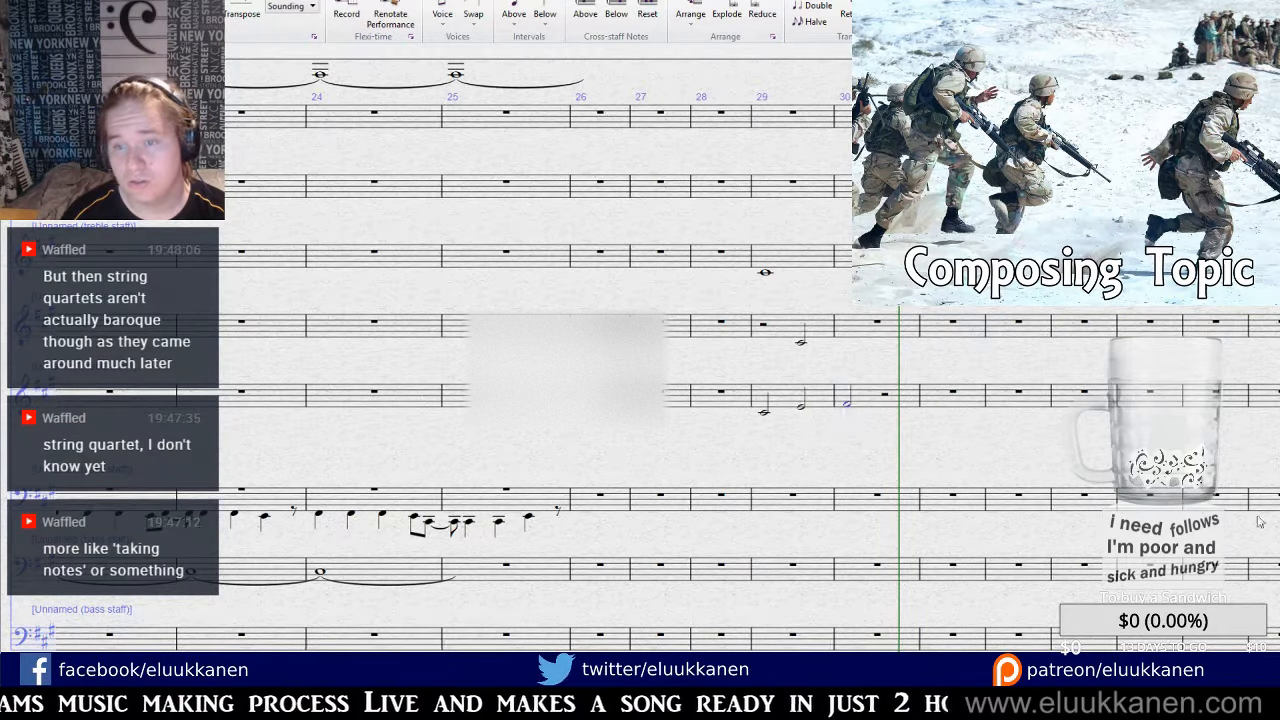
pyautogui.click(1236, 450)
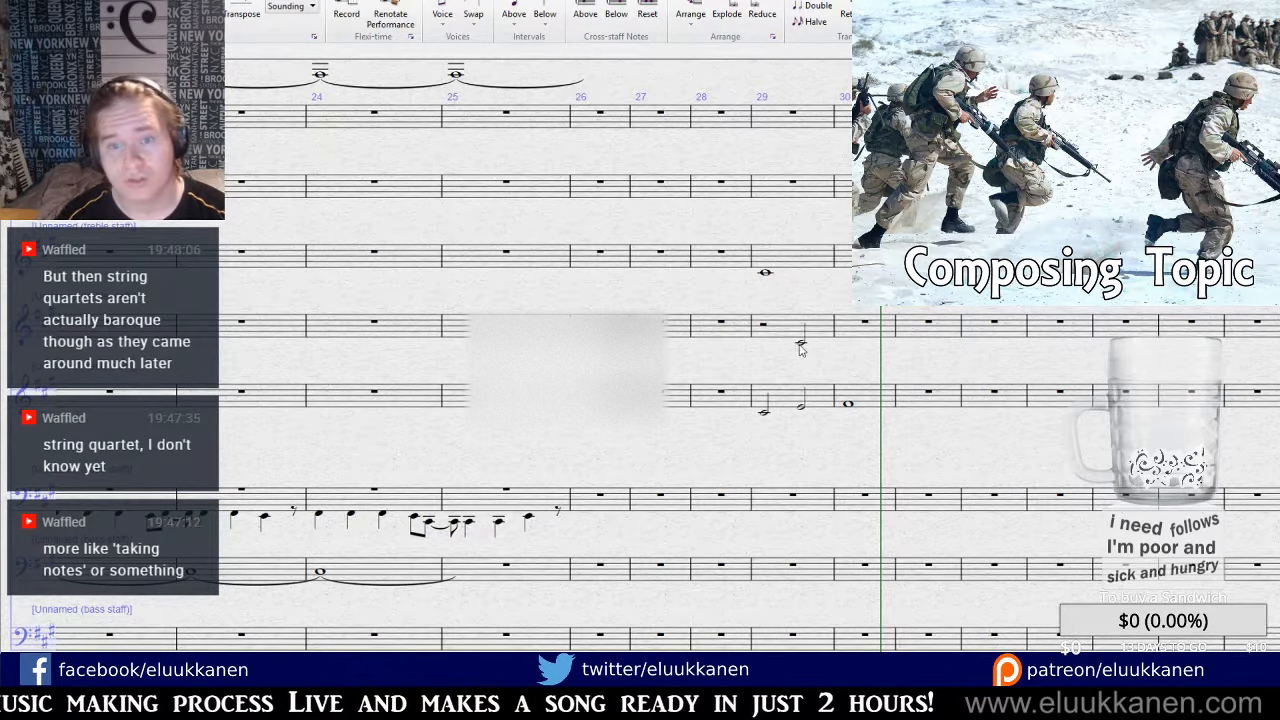
# Delete the half note in bar 29 of the second-lowest treble staff.
pyautogui.moveTo(788, 371); pyautogui.dragTo(752, 429)
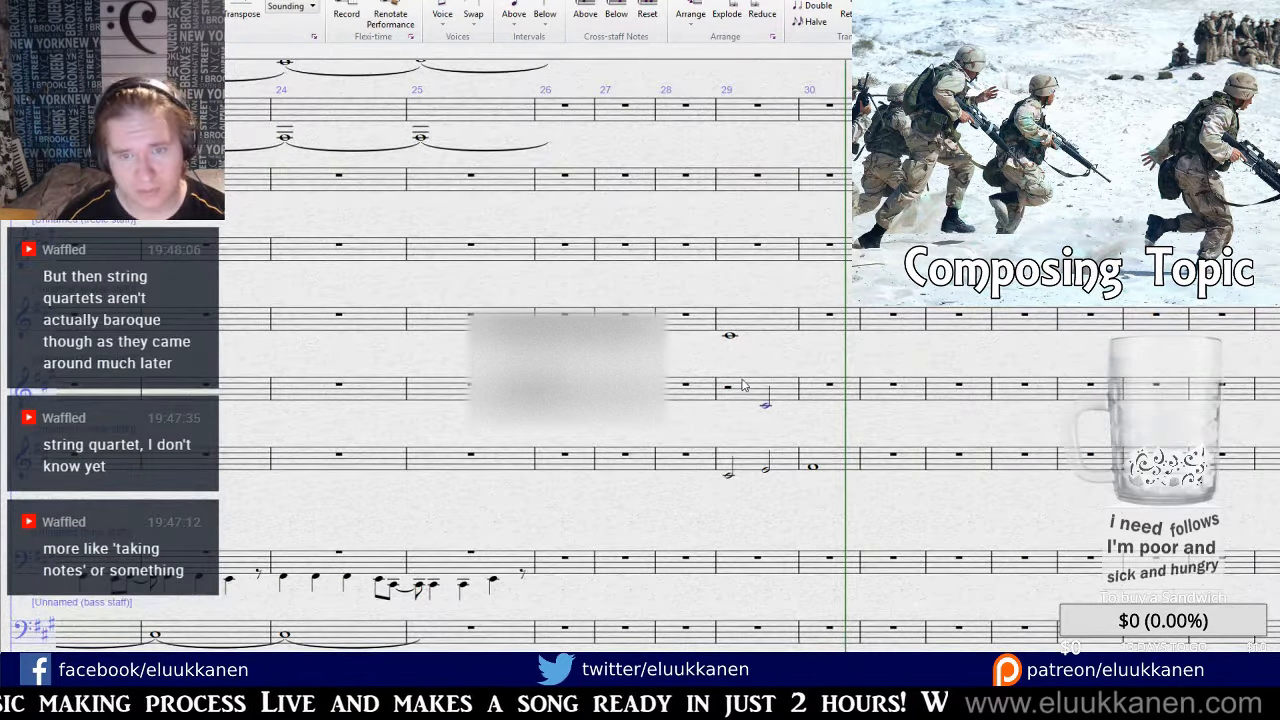
pyautogui.press('Delete')
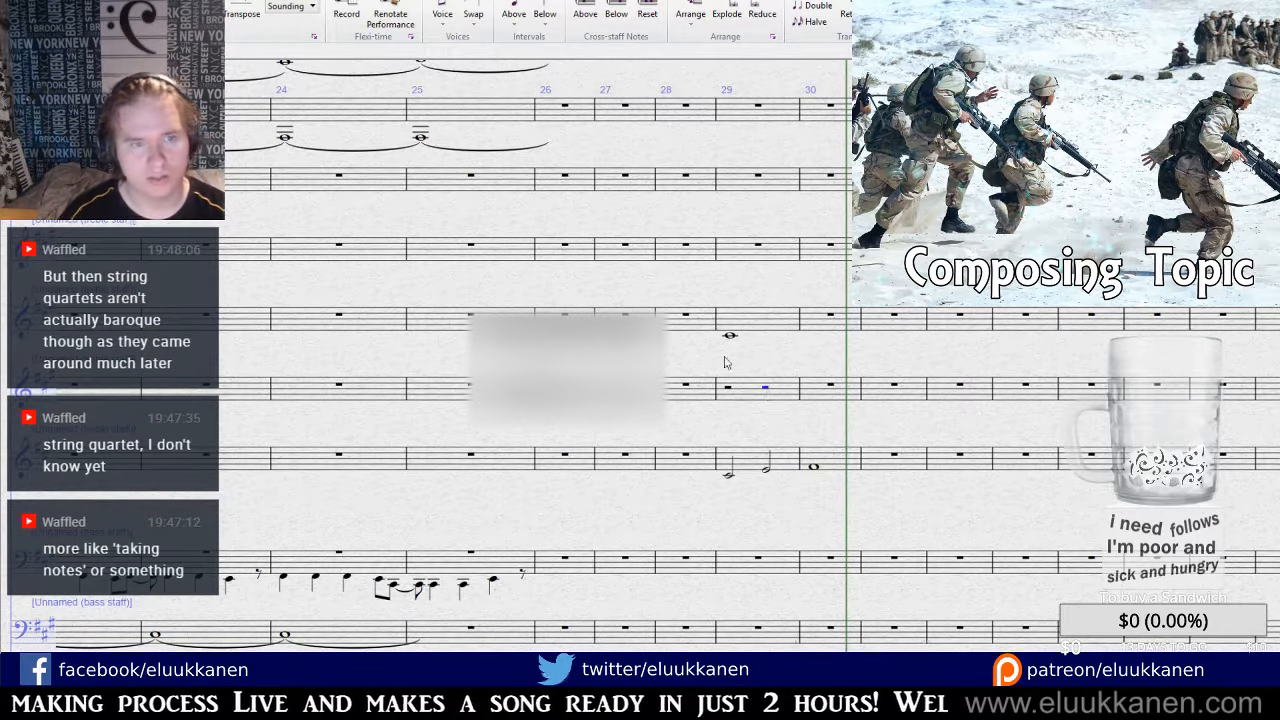
pyautogui.moveTo(677, 289); pyautogui.dragTo(923, 606)
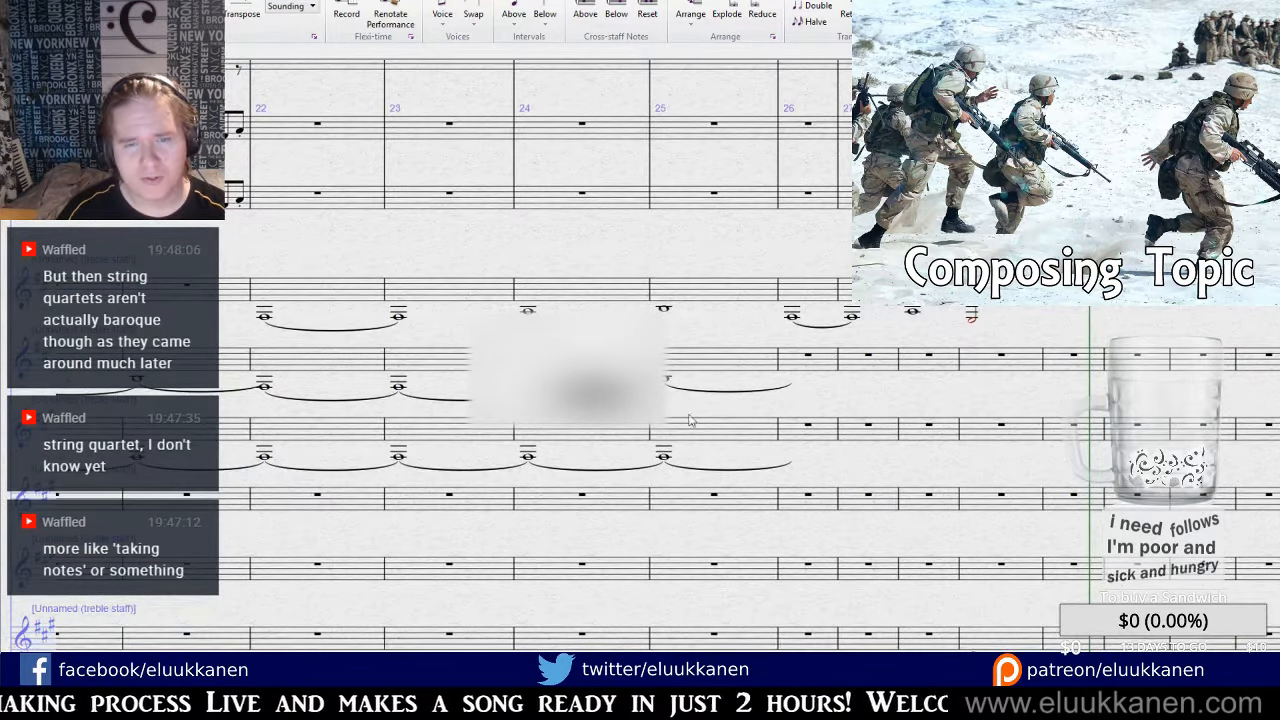
pyautogui.moveTo(689, 416); pyautogui.dragTo(886, 418)
pyautogui.click(871, 433)
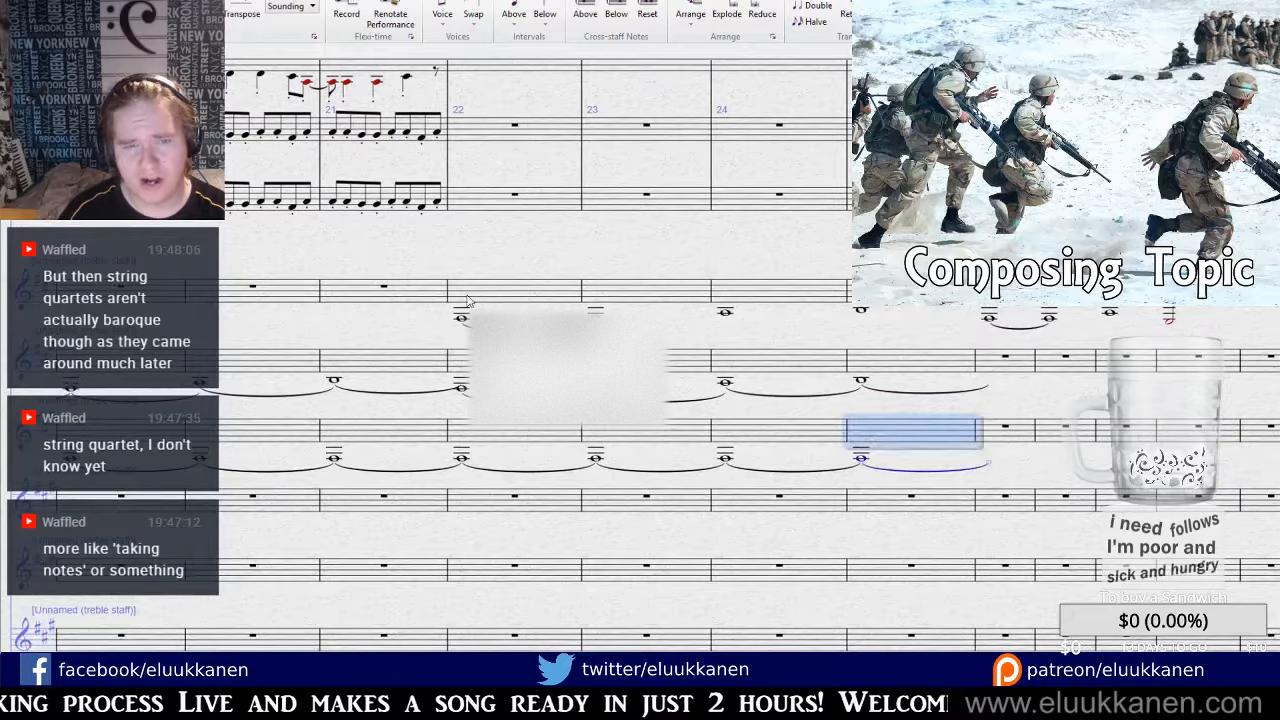
pyautogui.moveTo(360, 260); pyautogui.dragTo(795, 288)
pyautogui.moveTo(403, 251); pyautogui.dragTo(1260, 246)
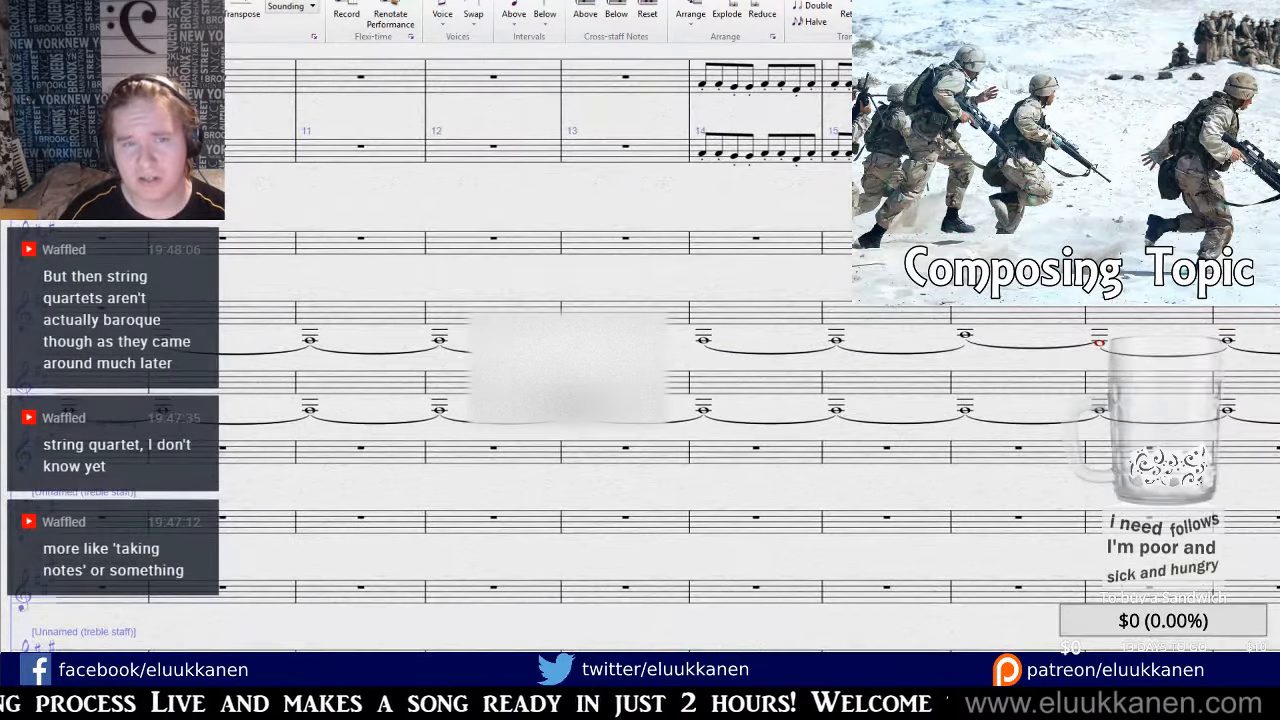
pyautogui.moveTo(417, 200); pyautogui.dragTo(360, 188)
pyautogui.moveTo(846, 222); pyautogui.dragTo(592, 472)
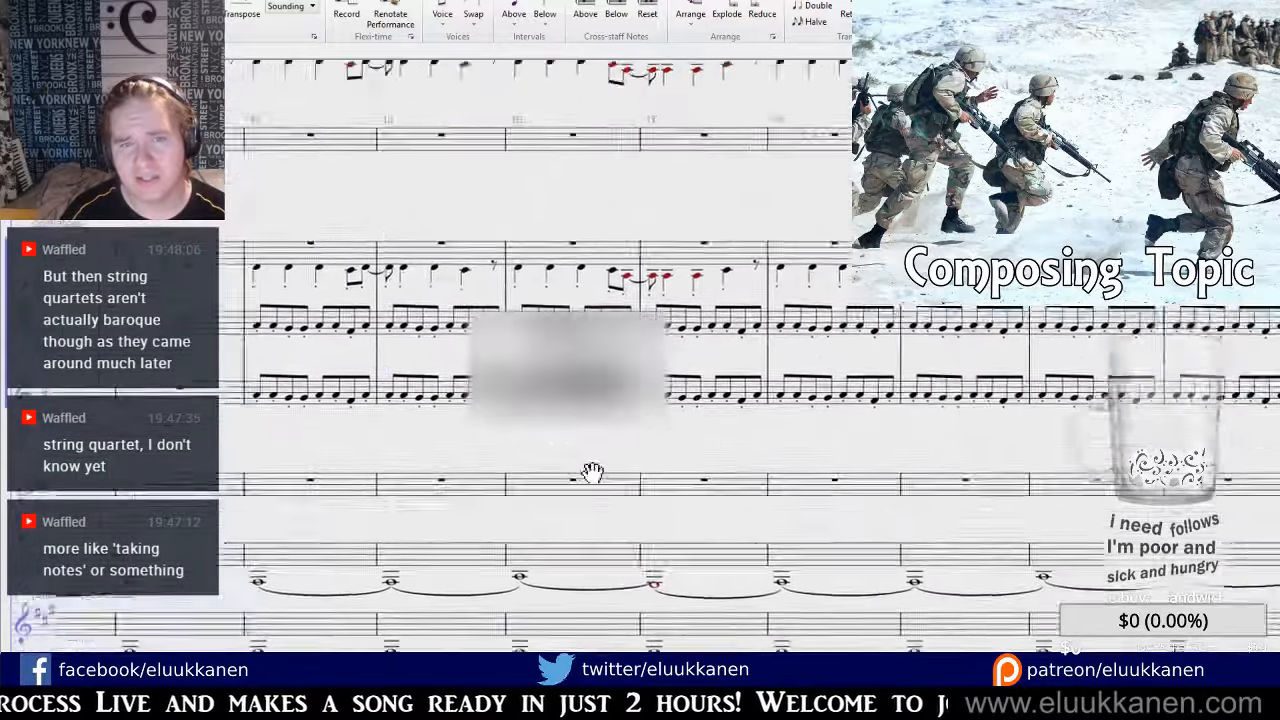
pyautogui.click(507, 437)
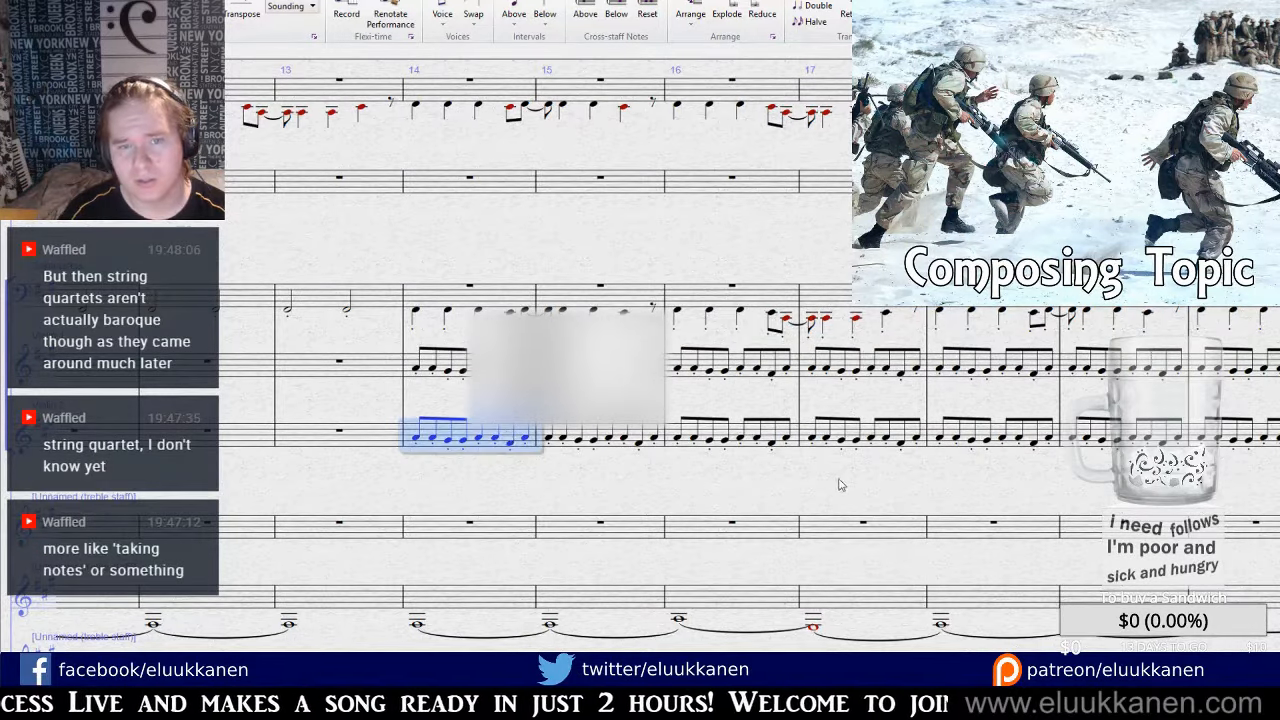
pyautogui.moveTo(839, 485); pyautogui.dragTo(349, 539)
pyautogui.keyDown('shift'); pyautogui.click(898, 356); pyautogui.keyUp('shift')
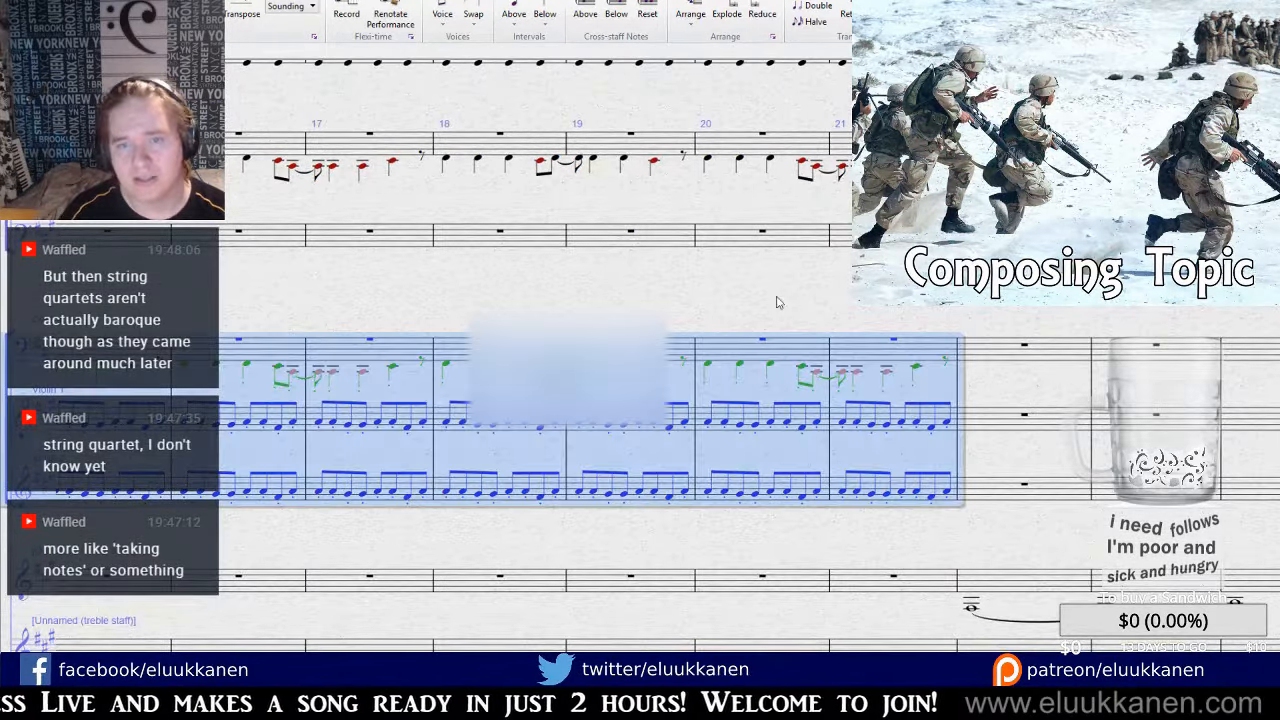
pyautogui.moveTo(777, 303); pyautogui.dragTo(880, 591)
pyautogui.hotkey('ctrl', 'a')
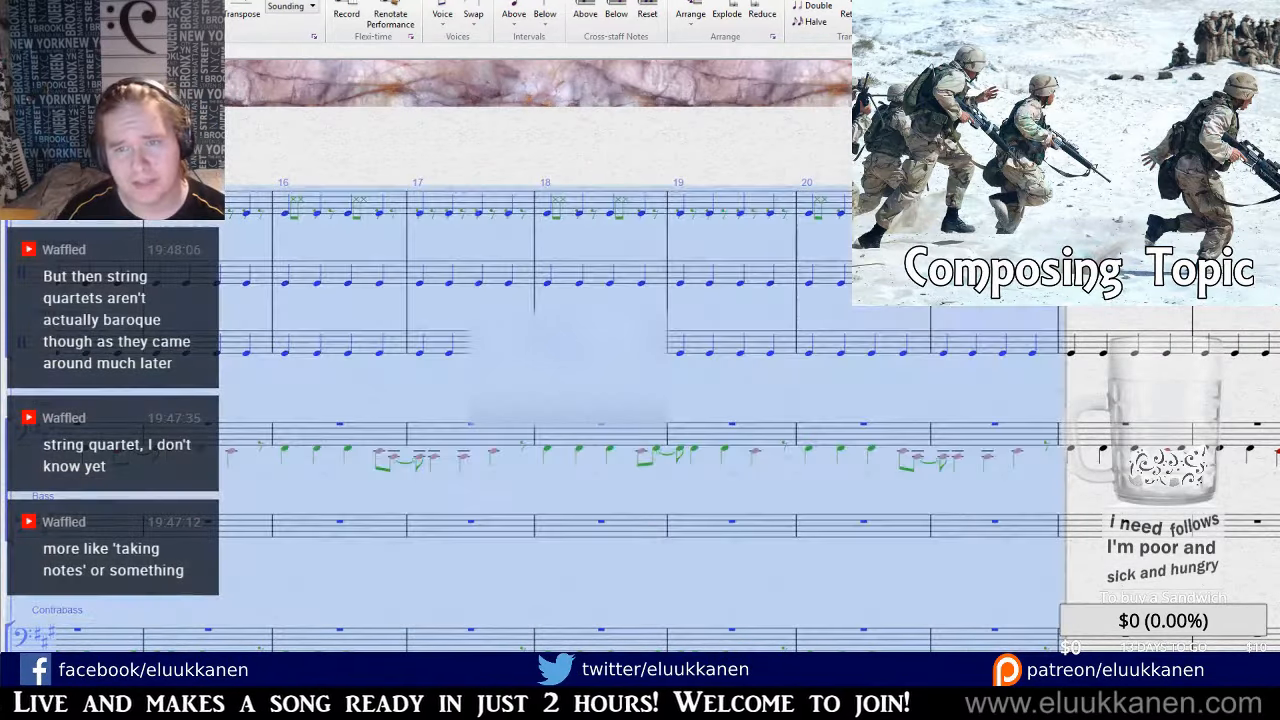
pyautogui.moveTo(982, 650); pyautogui.dragTo(1024, 311)
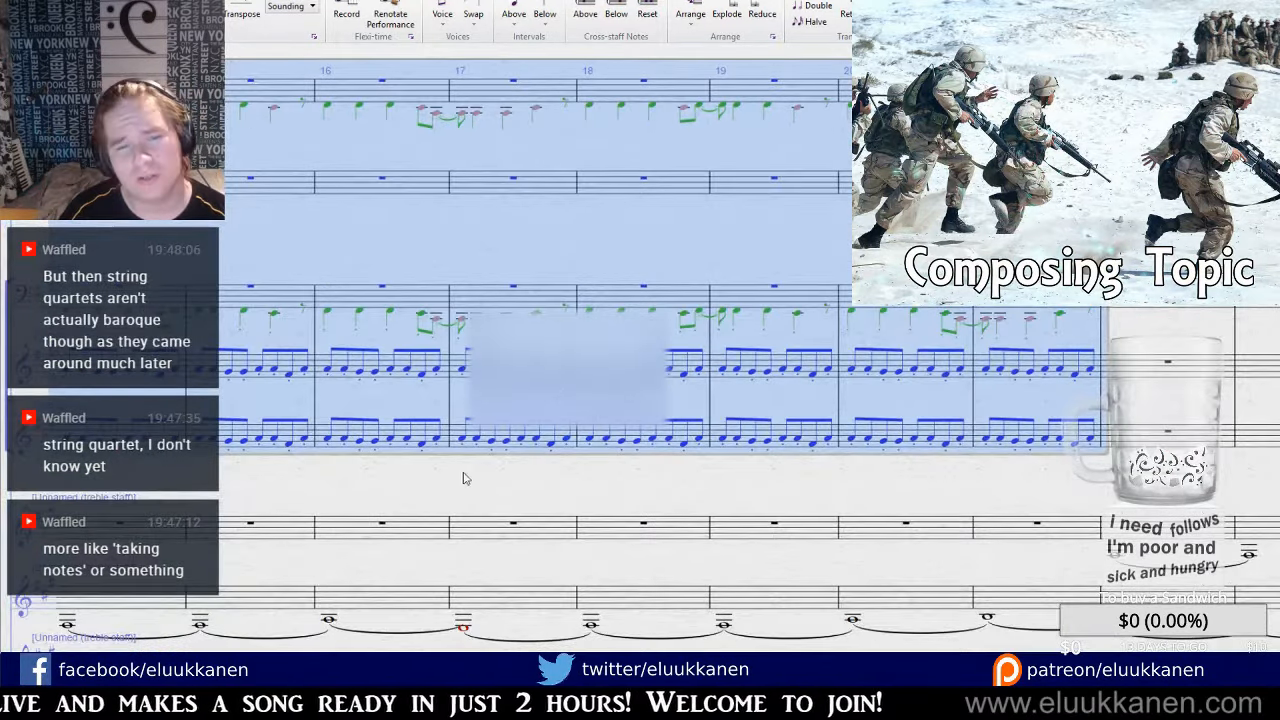
pyautogui.moveTo(463, 479); pyautogui.dragTo(771, 187)
pyautogui.moveTo(894, 431); pyautogui.dragTo(589, 25)
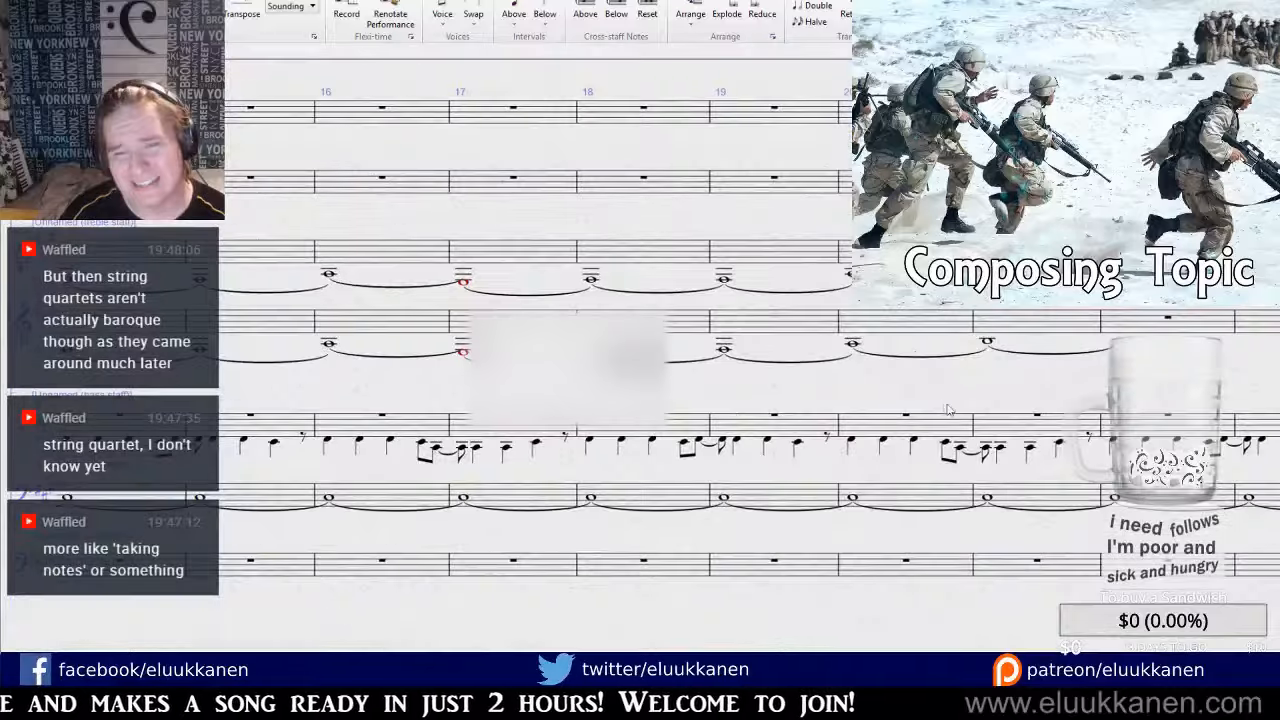
pyautogui.moveTo(960, 391); pyautogui.dragTo(816, 167)
pyautogui.keyDown('shift'); pyautogui.click(1056, 347); pyautogui.keyUp('shift')
pyautogui.moveTo(990, 85); pyautogui.dragTo(795, 638)
pyautogui.moveTo(807, 111); pyautogui.dragTo(887, 687)
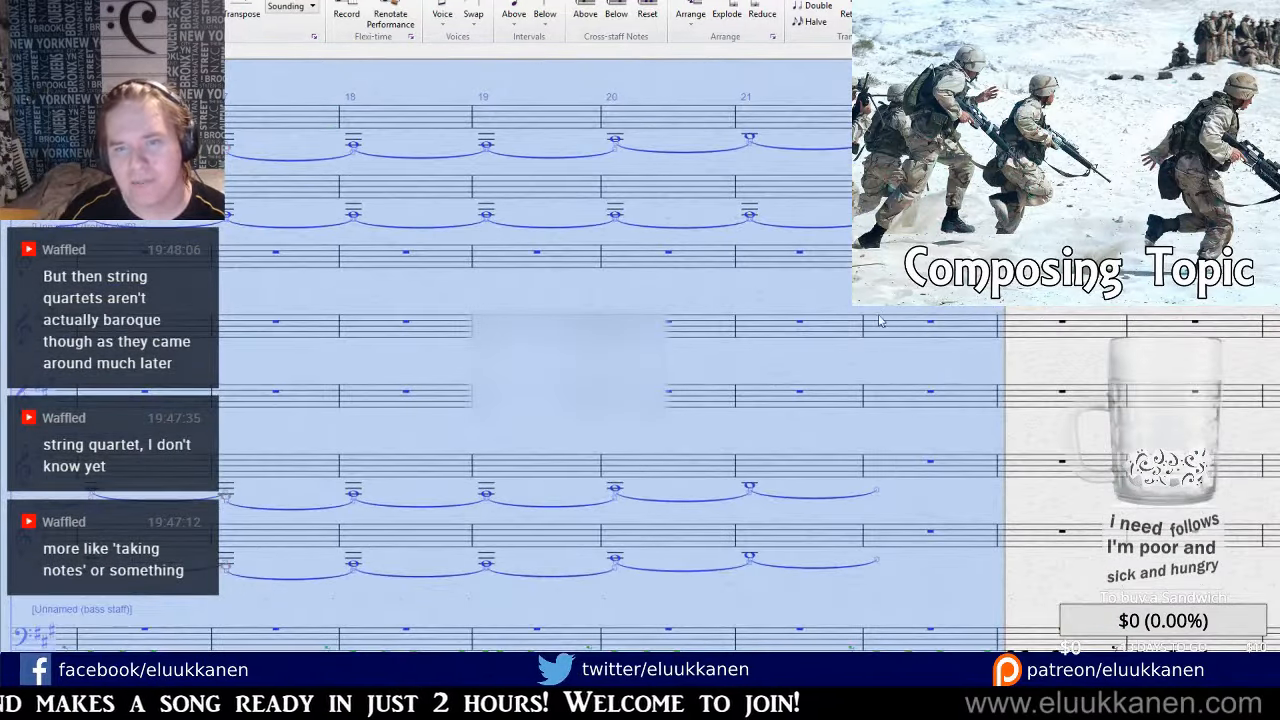
pyautogui.moveTo(880, 321); pyautogui.dragTo(898, 112)
pyautogui.moveTo(780, 610); pyautogui.dragTo(900, 120)
pyautogui.keyDown('shift'); pyautogui.click(920, 478); pyautogui.keyUp('shift')
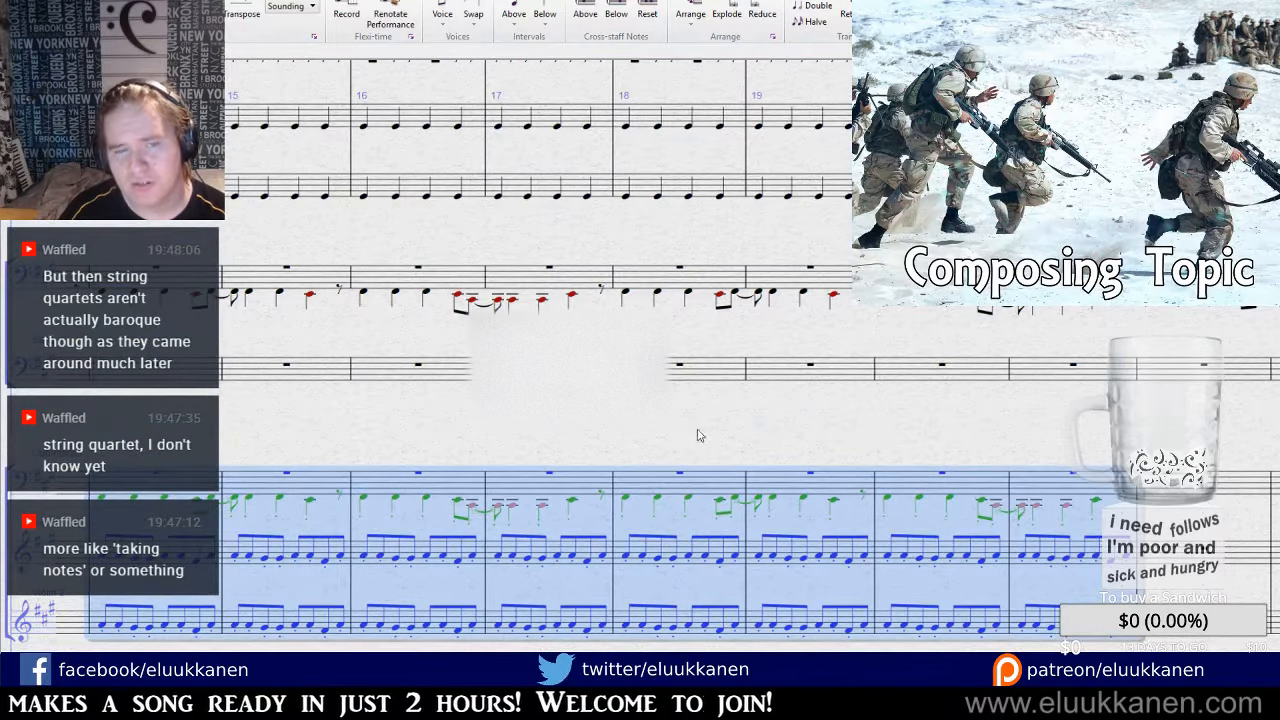
pyautogui.moveTo(698, 430); pyautogui.dragTo(1023, 25)
pyautogui.click(643, 261)
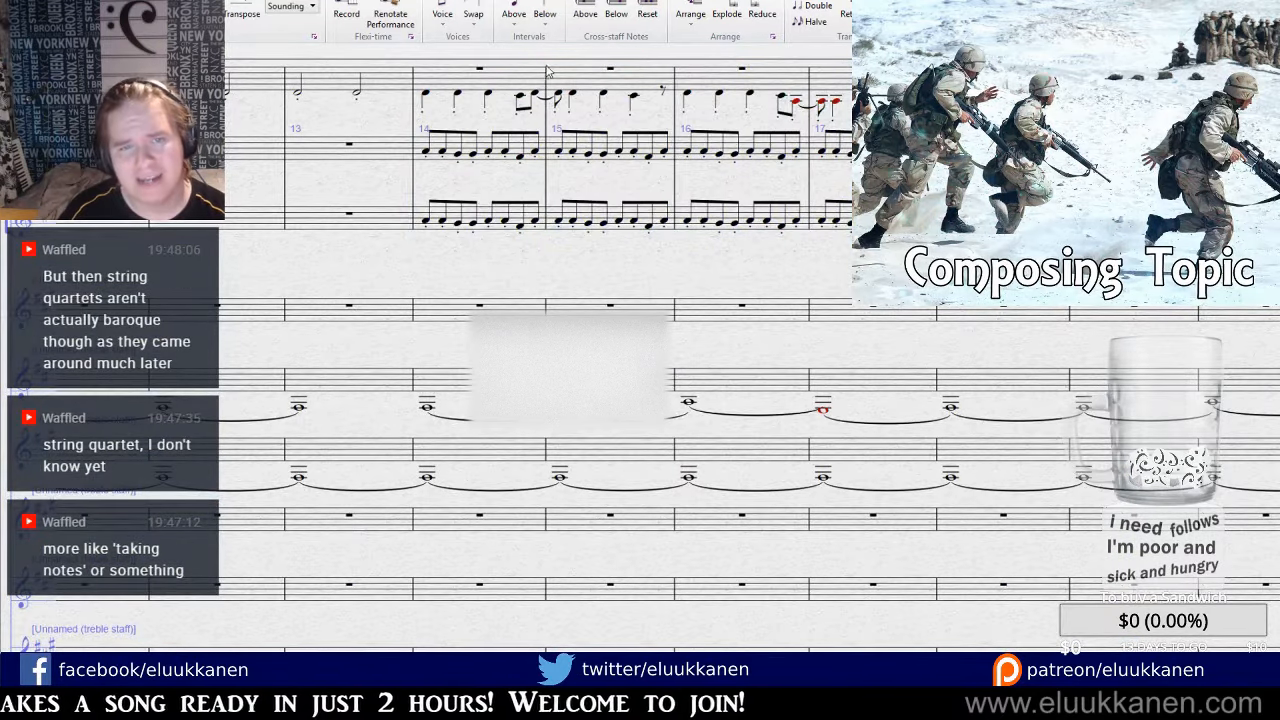
# Copy bars 14 to 21 from the top percussion staff down to the sustained bass staff and paste them starting at bar 31.
pyautogui.moveTo(575, 67); pyautogui.dragTo(571, 540)
pyautogui.click(482, 120)
pyautogui.moveTo(924, 521); pyautogui.dragTo(320, 2)
pyautogui.moveTo(811, 480); pyautogui.dragTo(787, 52)
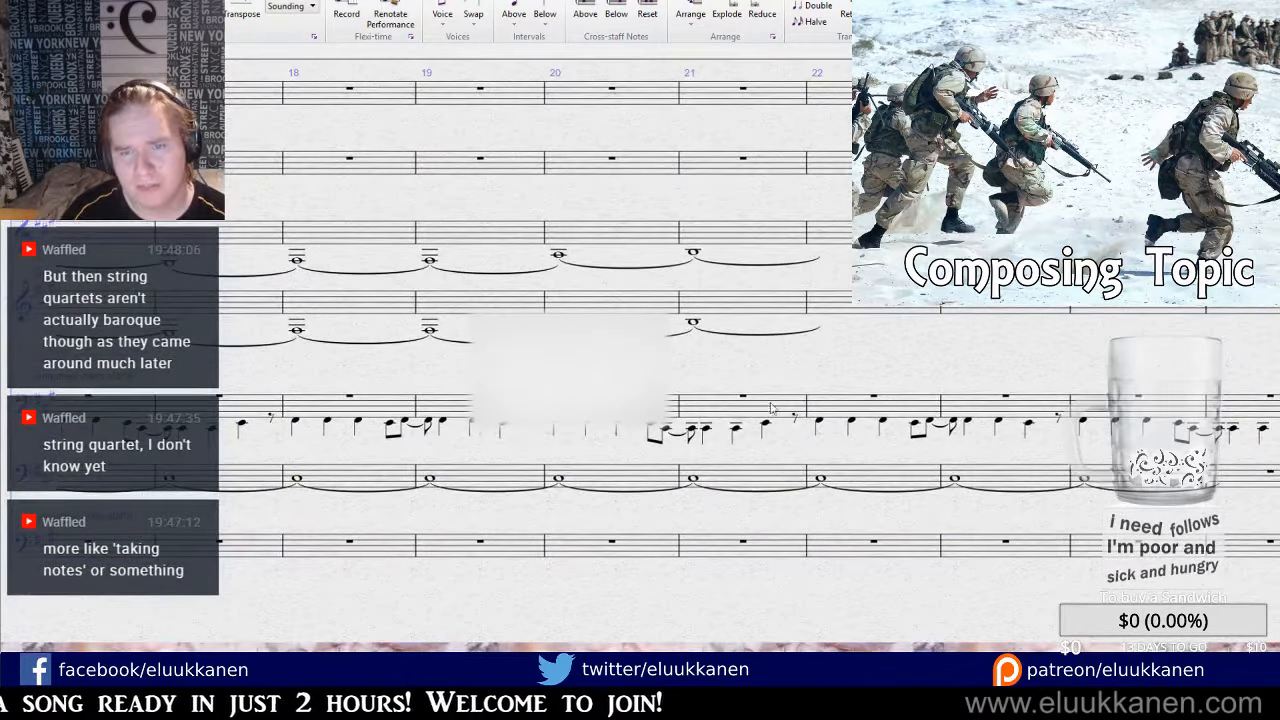
pyautogui.keyDown('shift'); pyautogui.click(776, 473); pyautogui.keyUp('shift')
pyautogui.moveTo(946, 270); pyautogui.dragTo(274, 405)
pyautogui.moveTo(1009, 328); pyautogui.dragTo(823, 692)
pyautogui.moveTo(823, 313)
pyautogui.mouseDown()
pyautogui.moveTo(777, 485)
pyautogui.moveTo(751, 519)
pyautogui.mouseUp()
pyautogui.moveTo(762, 228); pyautogui.dragTo(760, 452)
pyautogui.click(712, 273)
pyautogui.hotkey('ctrl', 'v')
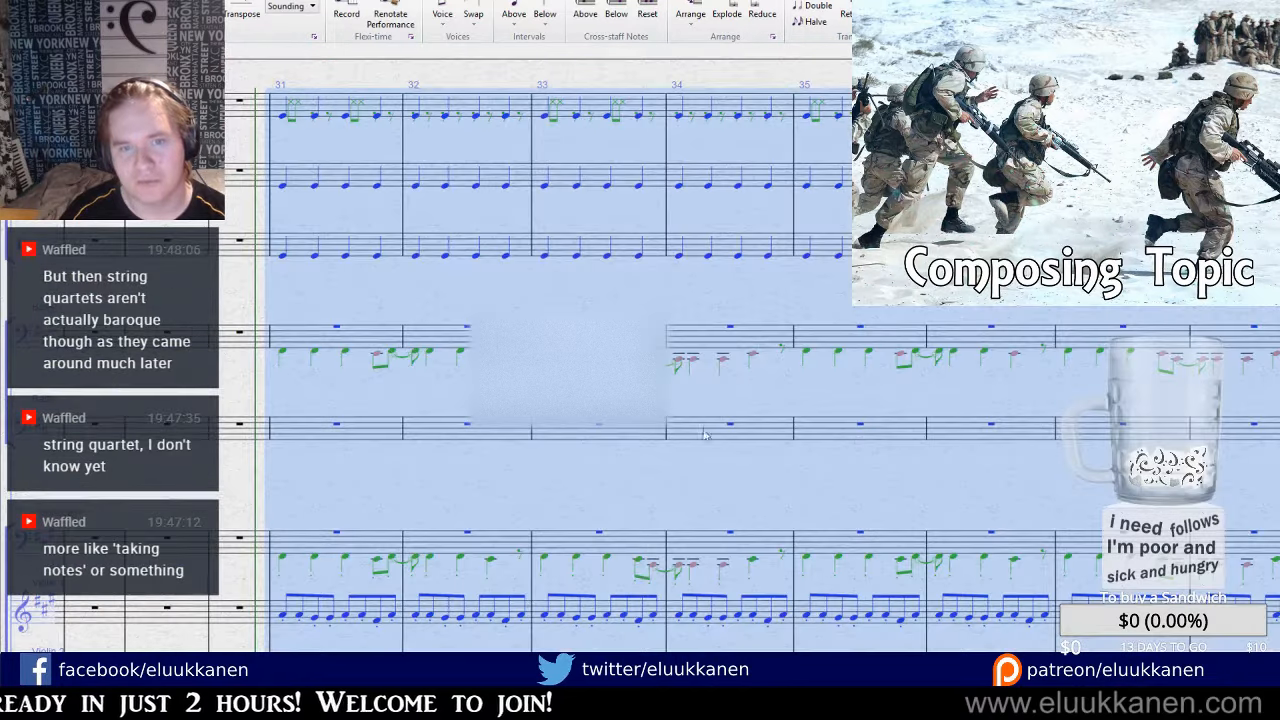
# Delete bar 30 entirely from all staves so the repeated passage directly follows bar 29.
pyautogui.moveTo(446, 408); pyautogui.dragTo(736, 4)
pyautogui.moveTo(594, 303); pyautogui.dragTo(799, 2)
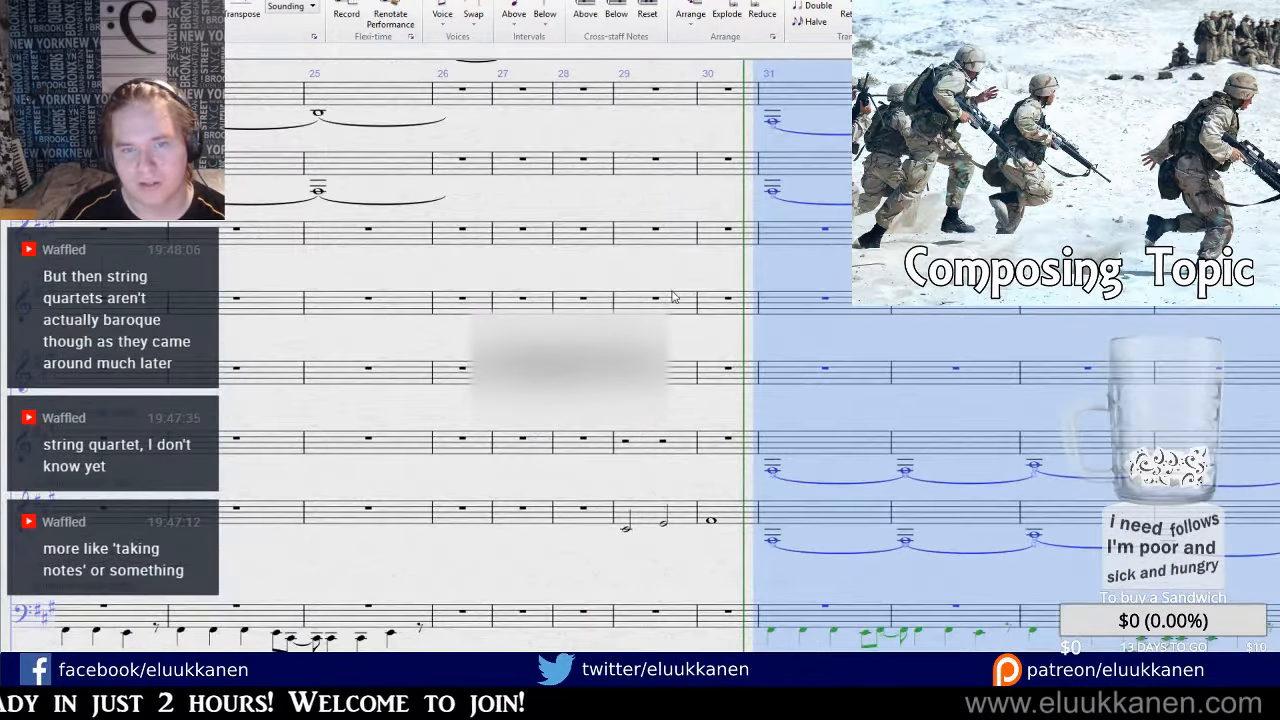
pyautogui.click(711, 520)
pyautogui.moveTo(721, 436); pyautogui.dragTo(755, 273)
pyautogui.click(757, 288)
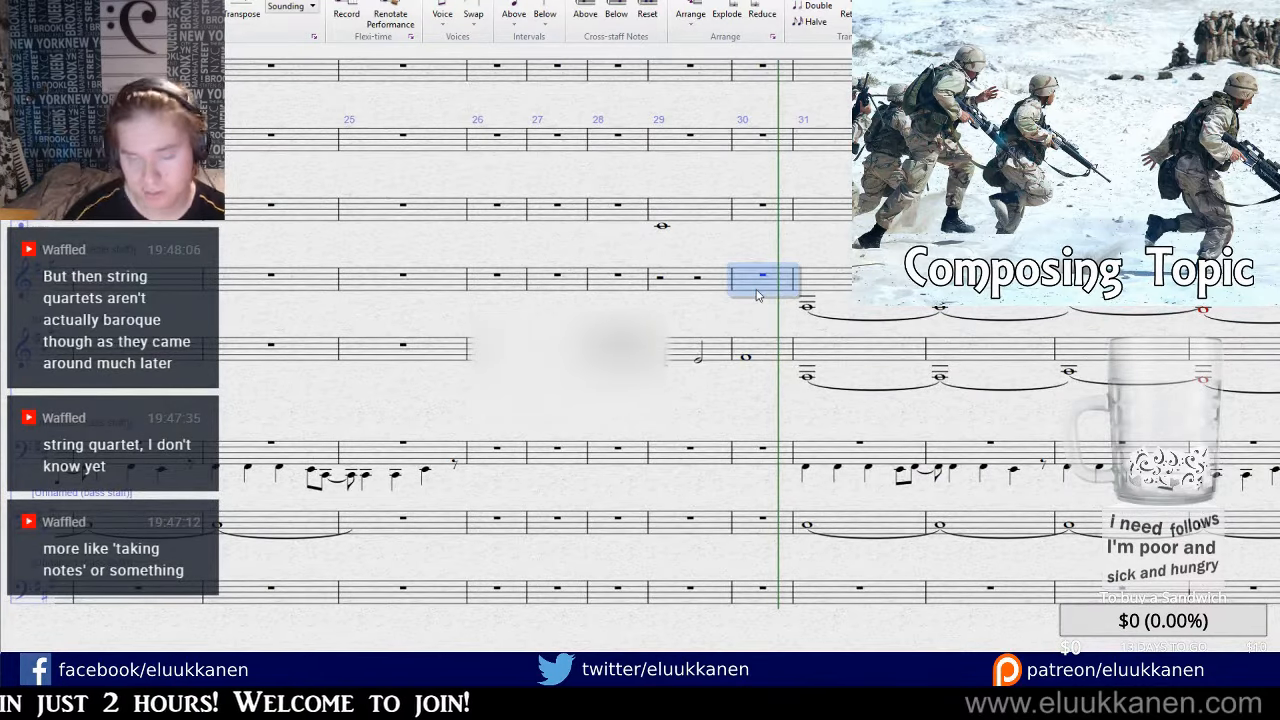
pyautogui.keyDown('ctrl'); pyautogui.click(757, 293); pyautogui.keyUp('ctrl')
pyautogui.press('Delete')
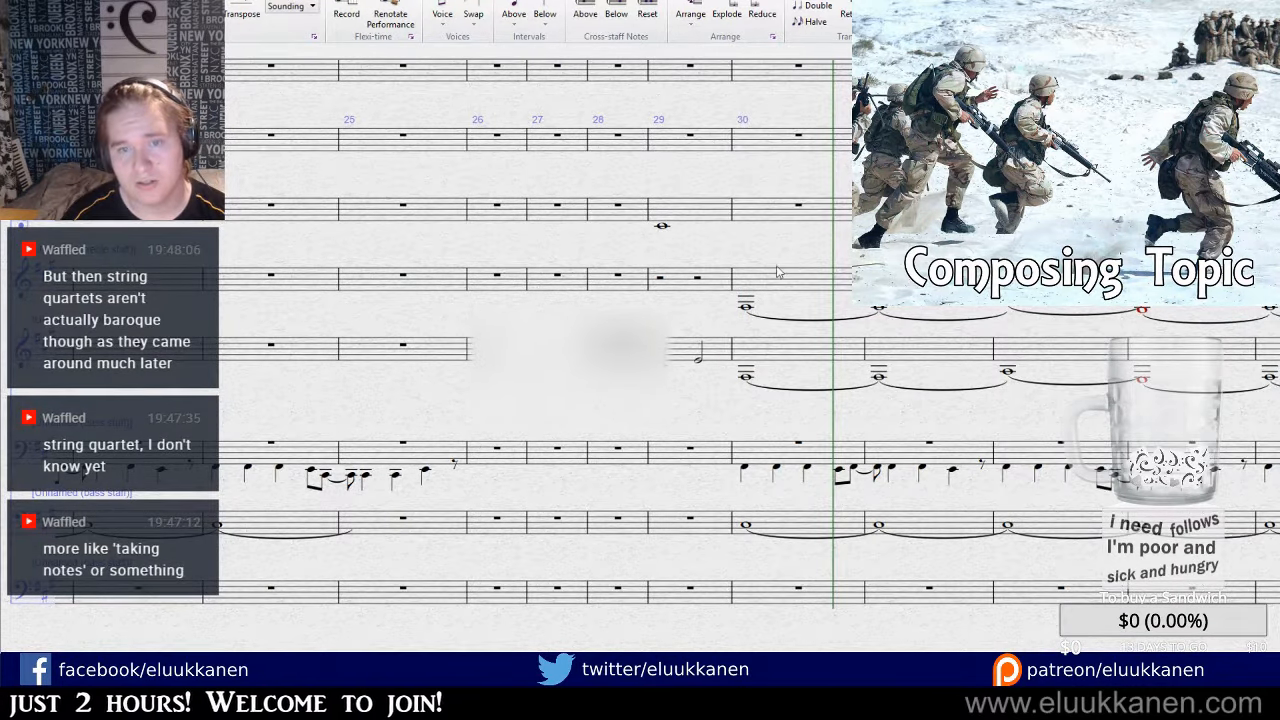
# Play back the transition into the repeated passage, and listen to the whole score from bar 1 up to bar 31.
pyautogui.moveTo(781, 268); pyautogui.dragTo(778, 448)
pyautogui.press('space')
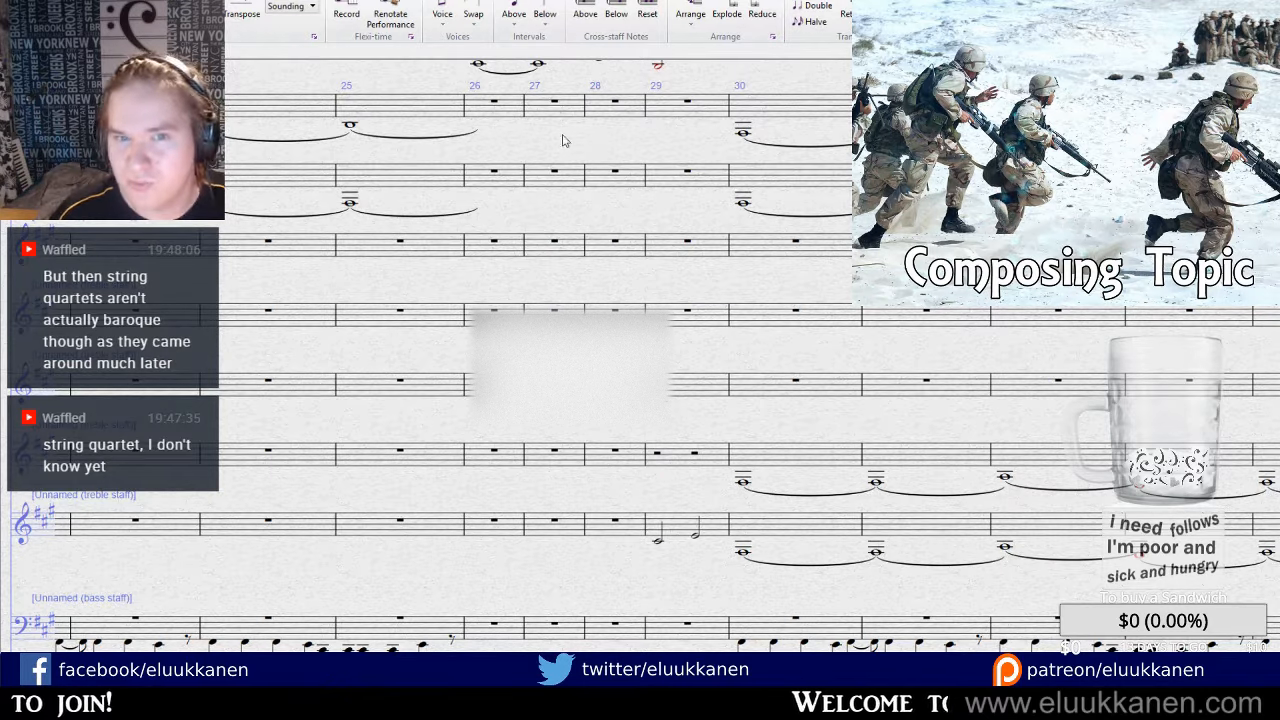
pyautogui.scroll(10, 562, 141)
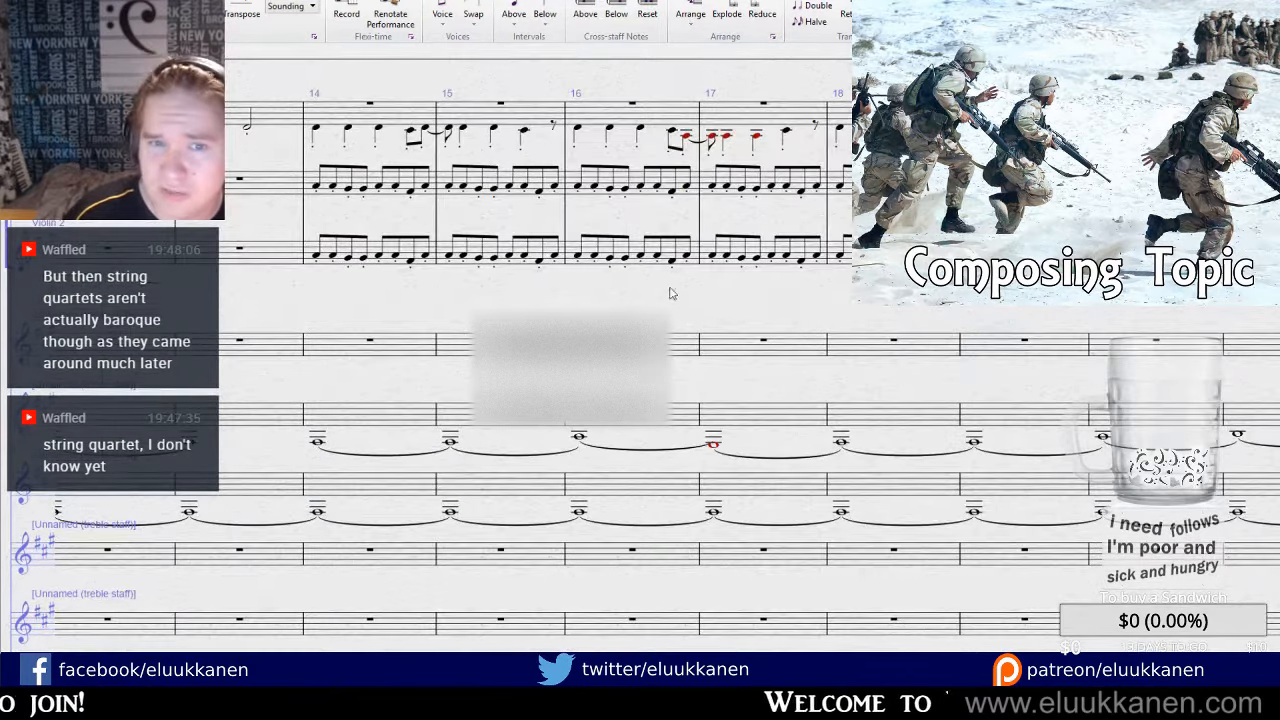
pyautogui.scroll(10, 476, 298)
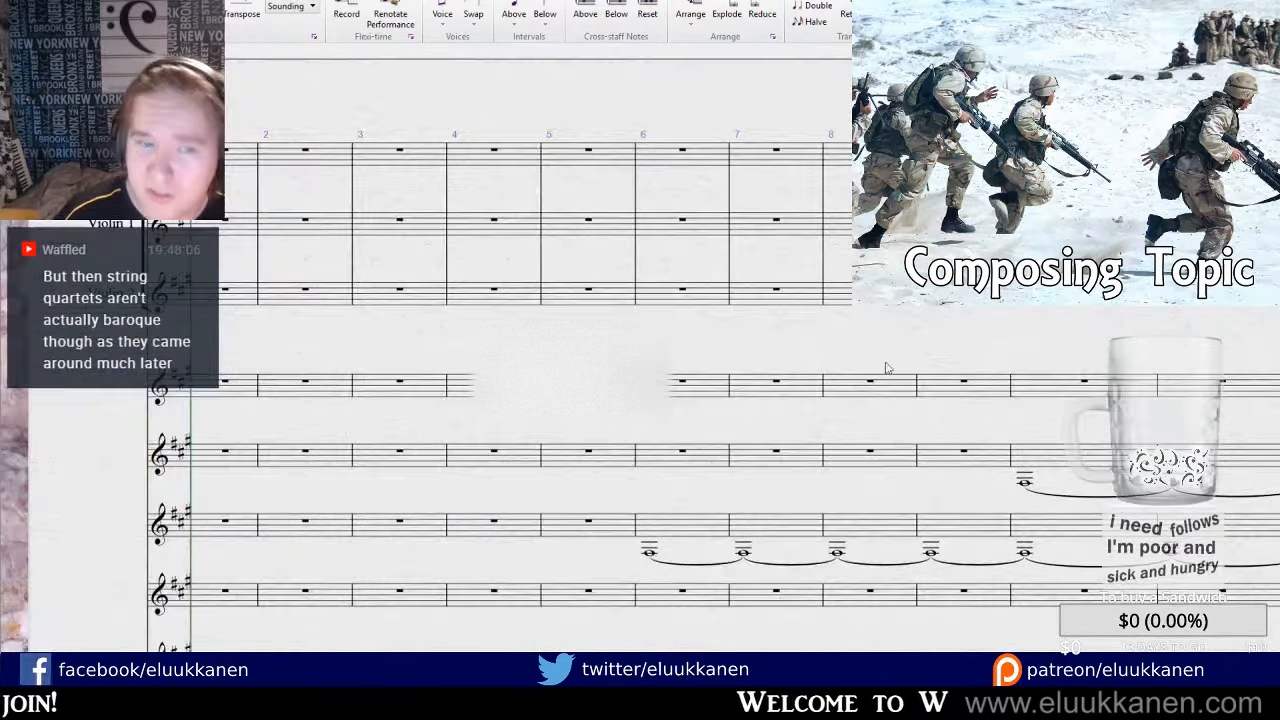
pyautogui.moveTo(446, 315); pyautogui.dragTo(697, 77)
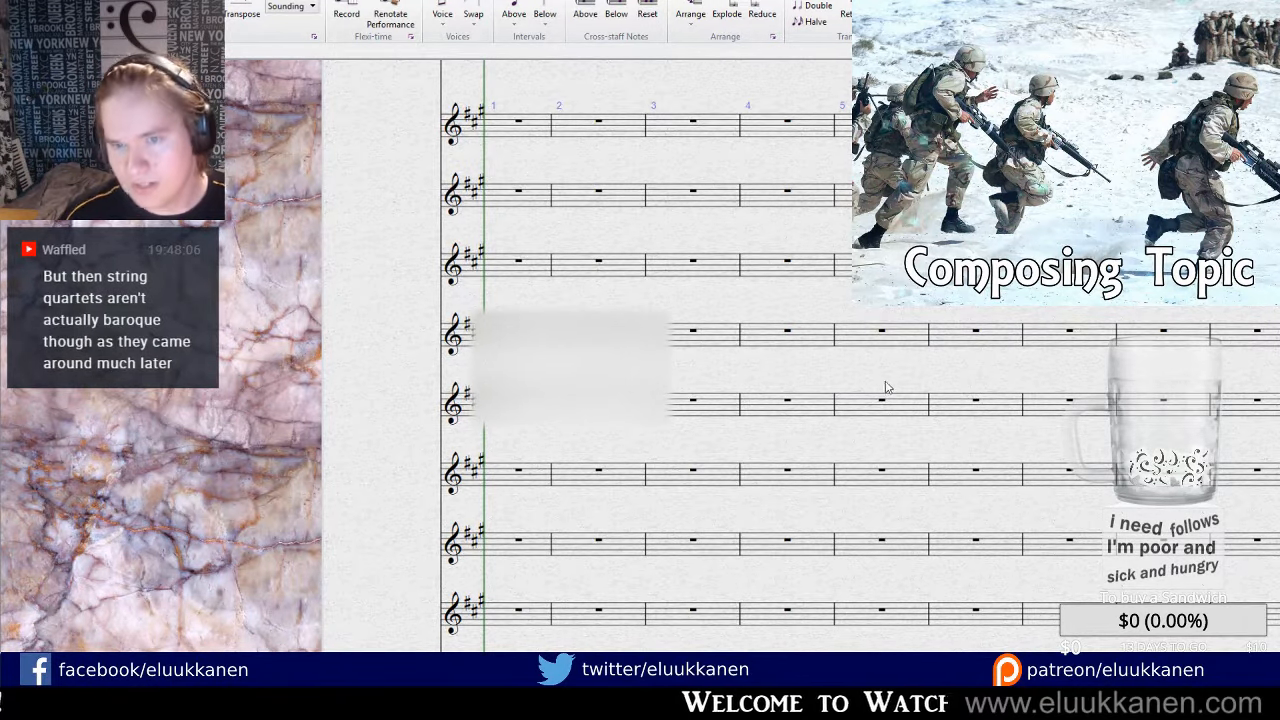
pyautogui.moveTo(886, 386); pyautogui.dragTo(857, 60)
pyautogui.scroll(-3, 800, 353)
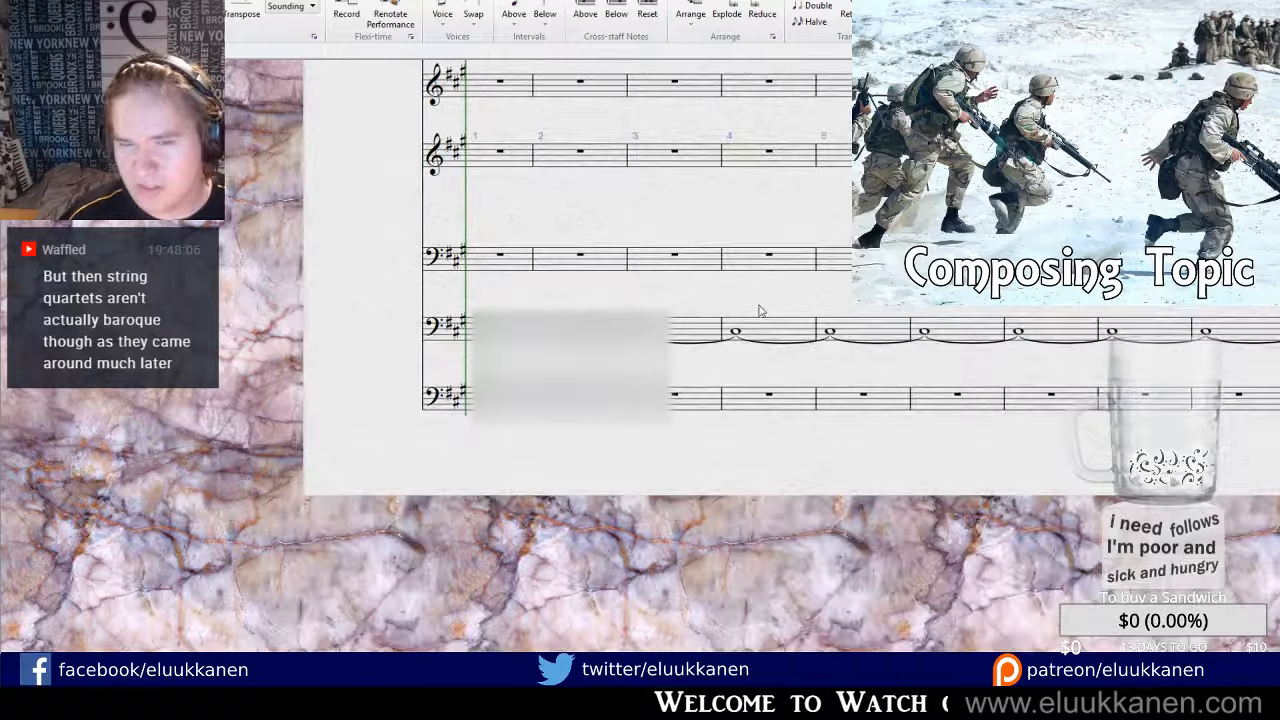
pyautogui.moveTo(836, 215); pyautogui.dragTo(689, 247)
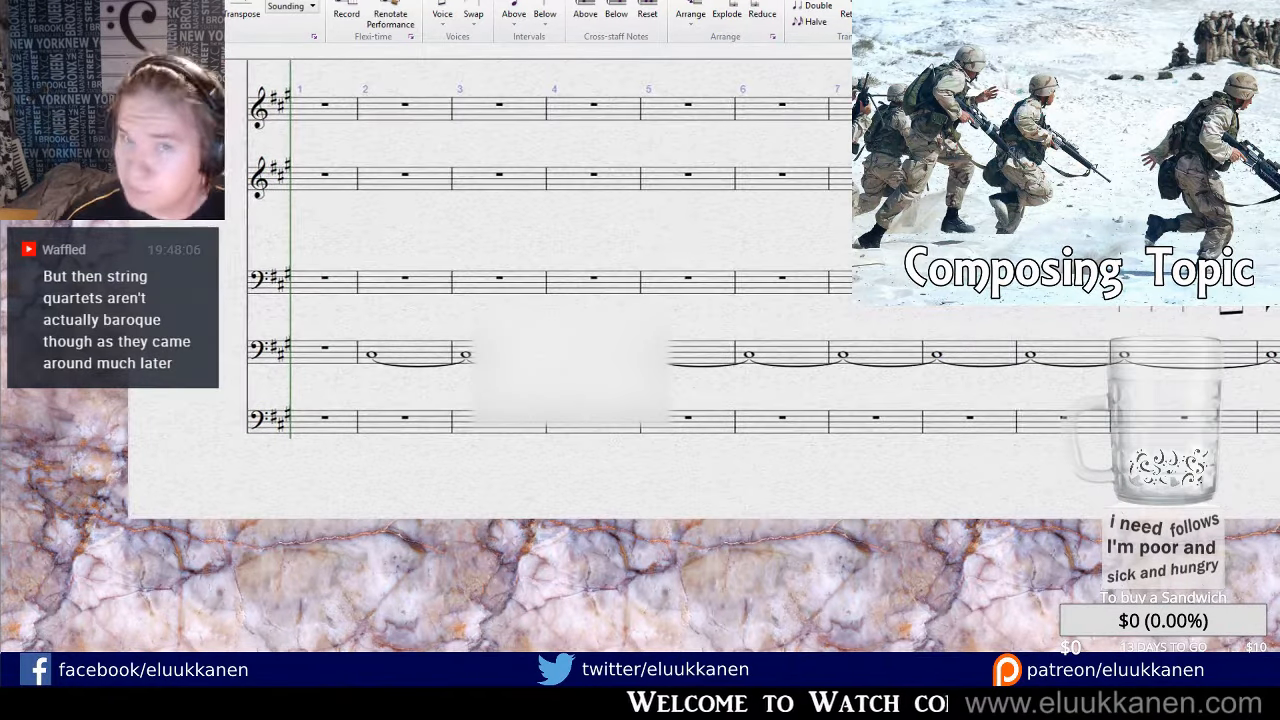
pyautogui.press('space')
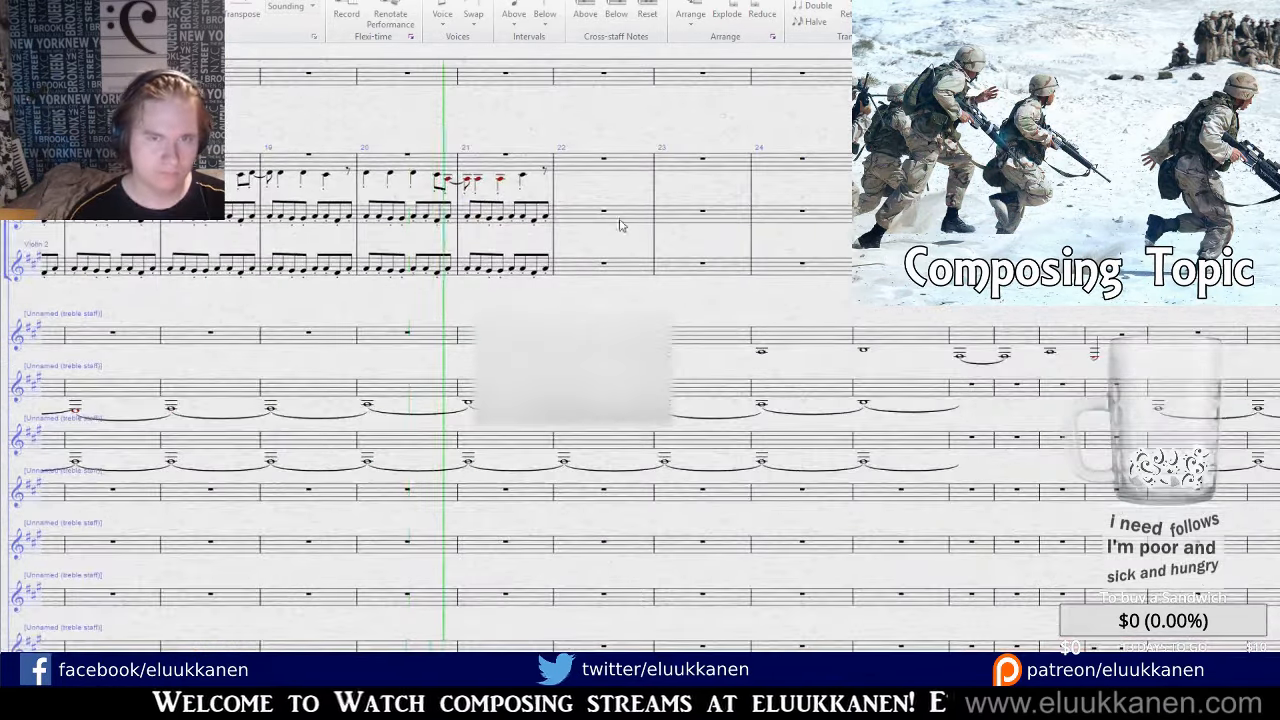
pyautogui.moveTo(648, 305); pyautogui.dragTo(668, 472)
pyautogui.moveTo(651, 297)
pyautogui.mouseDown()
pyautogui.moveTo(635, 440)
pyautogui.moveTo(543, 443)
pyautogui.mouseUp()
pyautogui.moveTo(717, 440)
pyautogui.mouseDown()
pyautogui.moveTo(595, 450)
pyautogui.moveTo(549, 266)
pyautogui.moveTo(517, 257)
pyautogui.moveTo(500, 223)
pyautogui.moveTo(538, 224)
pyautogui.moveTo(571, 257)
pyautogui.moveTo(446, 317)
pyautogui.mouseUp()
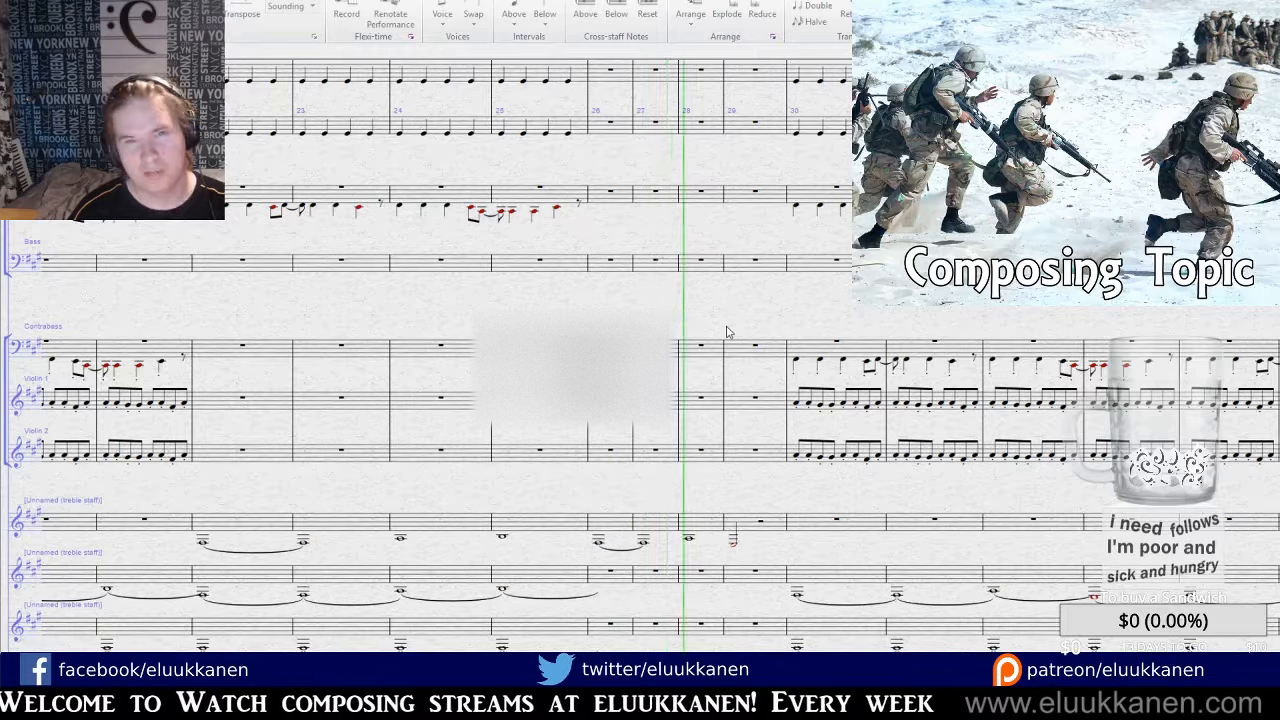
pyautogui.moveTo(814, 320); pyautogui.dragTo(659, 279)
pyautogui.hotkey('ctrl', '+')
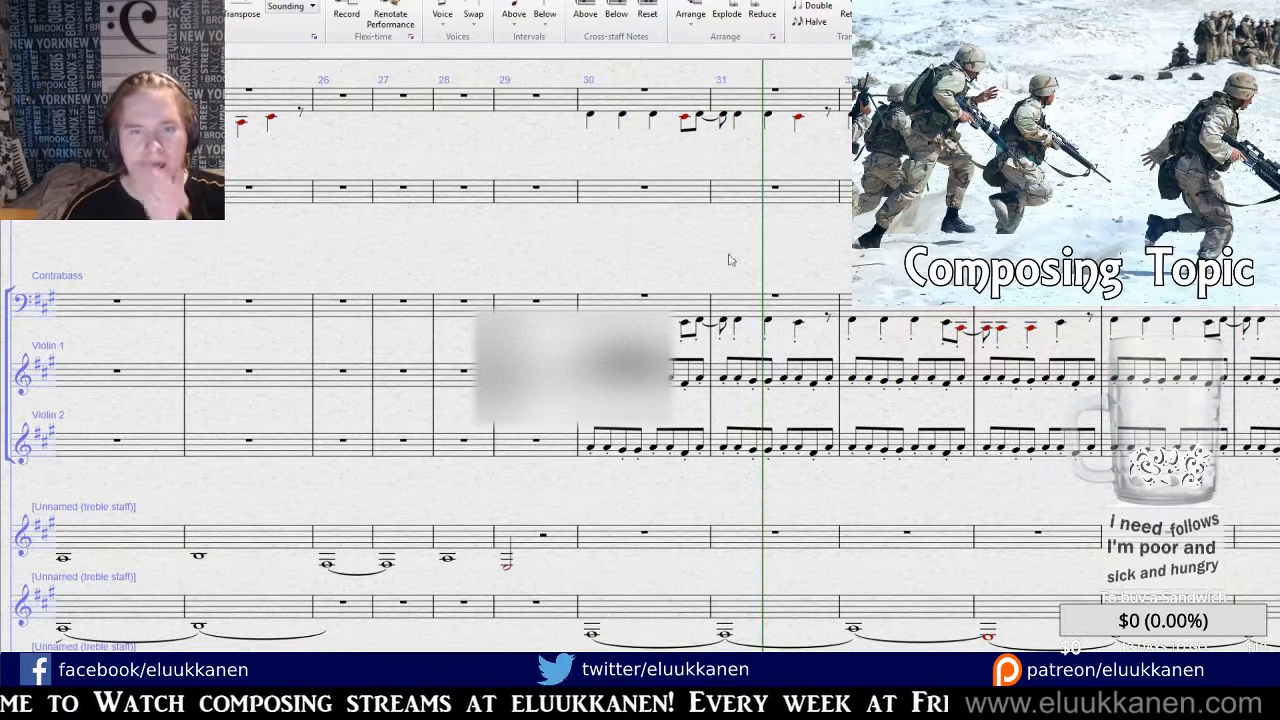
pyautogui.moveTo(587, 252); pyautogui.dragTo(735, 290)
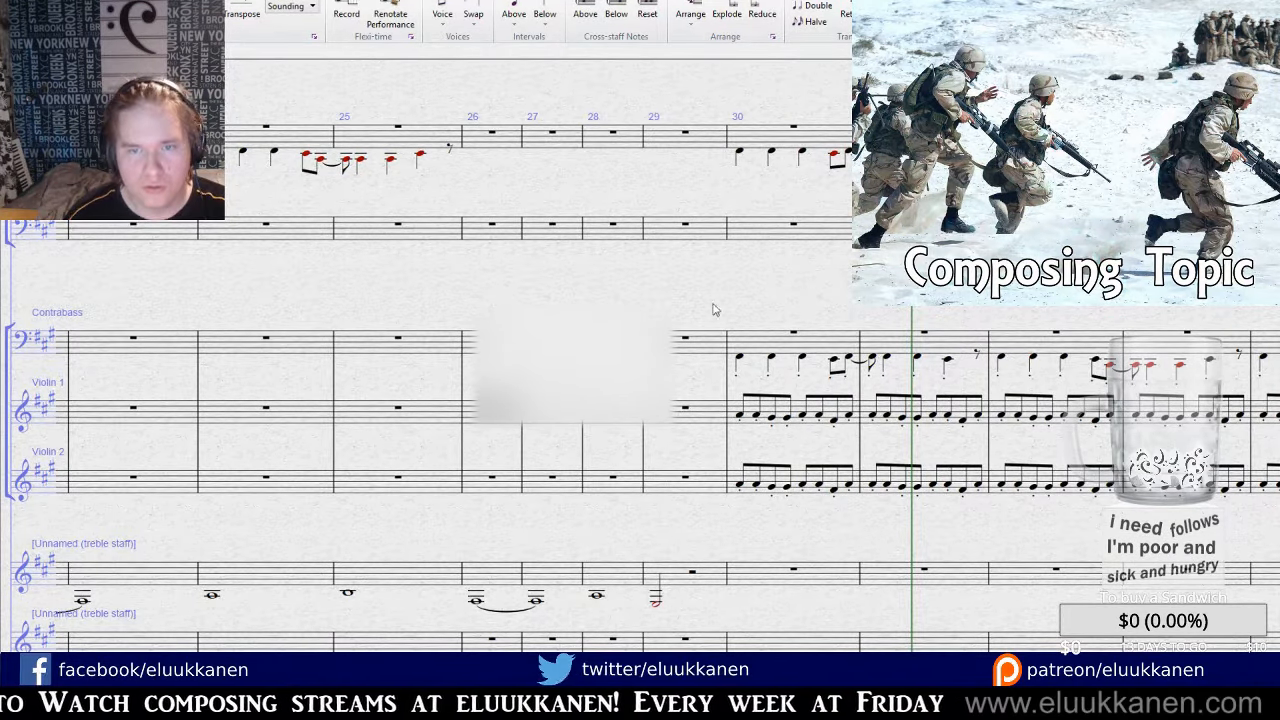
# Insert four empty bars across all staves between bar 29 and the repeated passage.
pyautogui.click(729, 352)
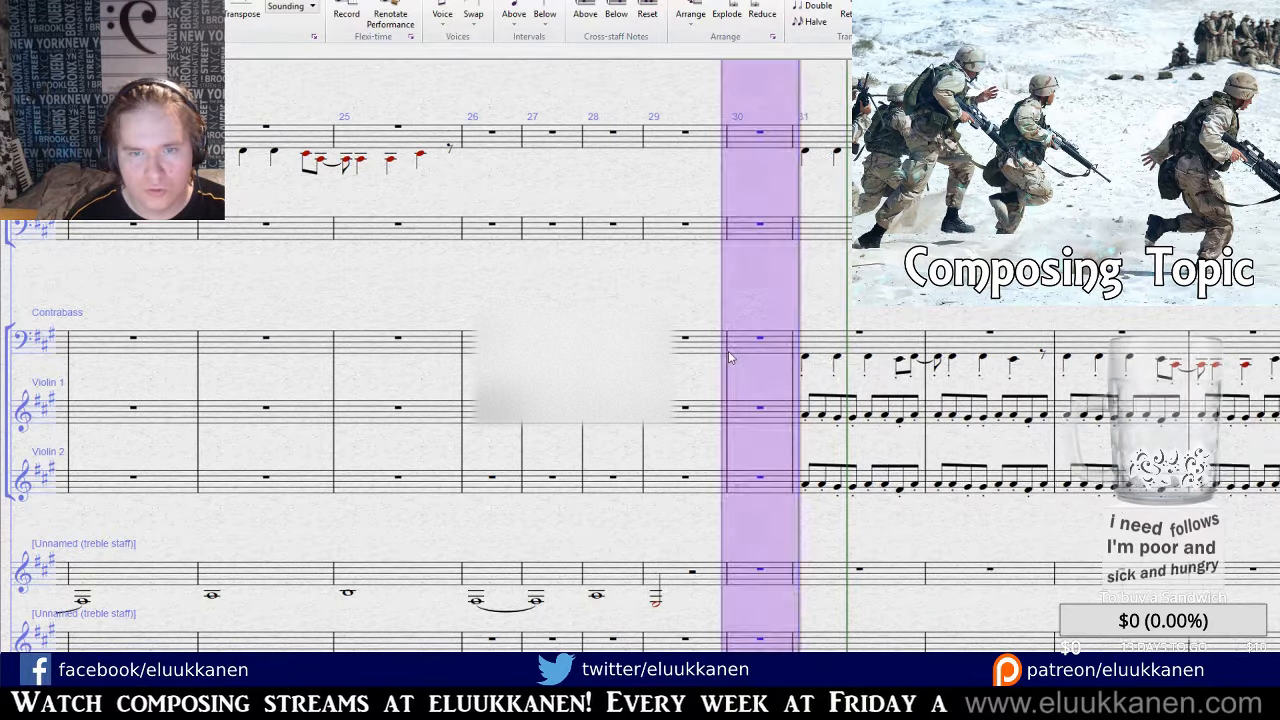
pyautogui.hotkey('ctrl', 'shift', 'b')
pyautogui.hotkey('ctrl', 'shift', 'b')
pyautogui.hotkey('ctrl', 'shift', 'b')
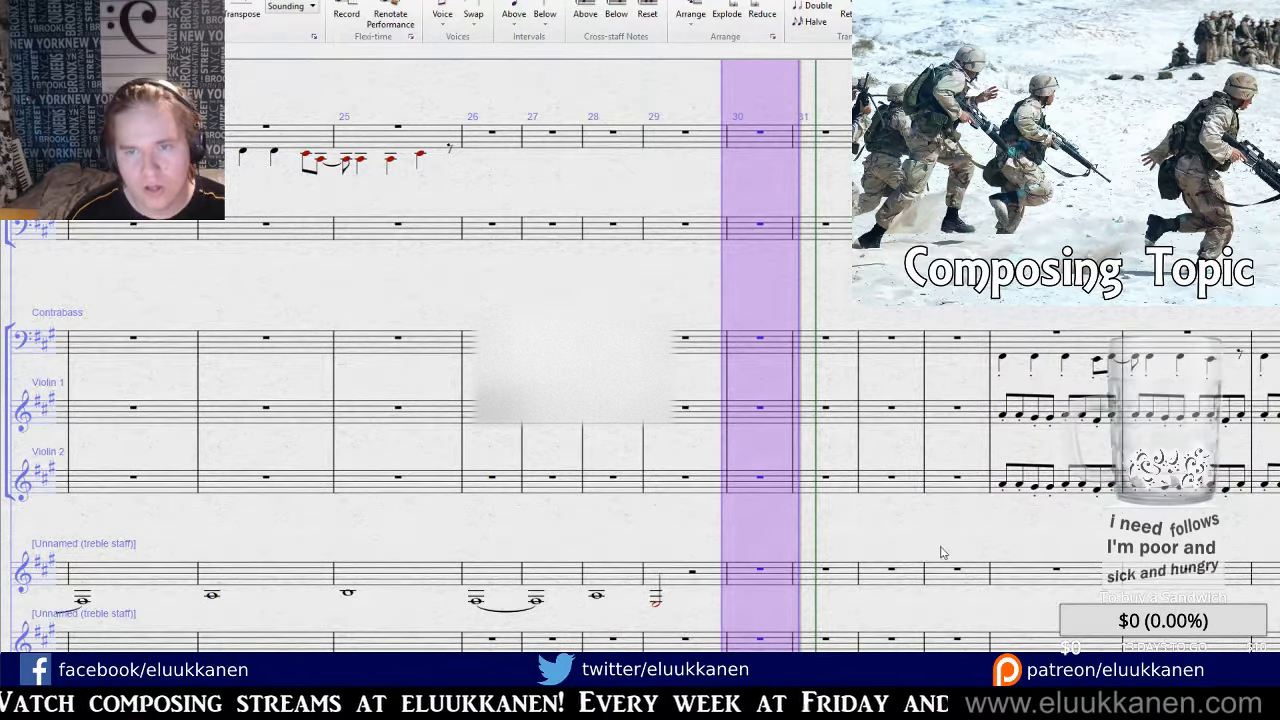
# Copy the first Violin 1 eighth note of bar 34 to bar 30, lower it just below the staff and repeat it into four eighths.
pyautogui.moveTo(959, 522); pyautogui.dragTo(697, 556)
pyautogui.click(742, 450)
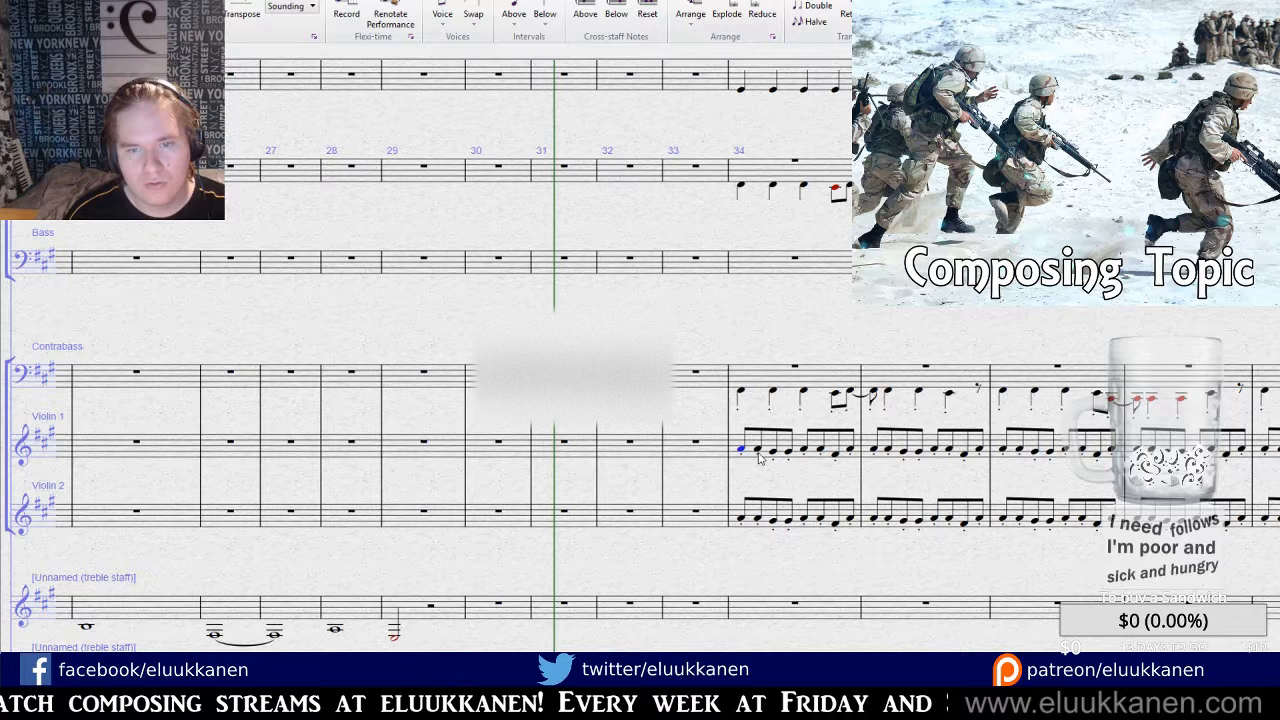
pyautogui.click(550, 450)
pyautogui.click(484, 451)
pyautogui.hotkey('ctrl', 'v')
pyautogui.click(478, 454)
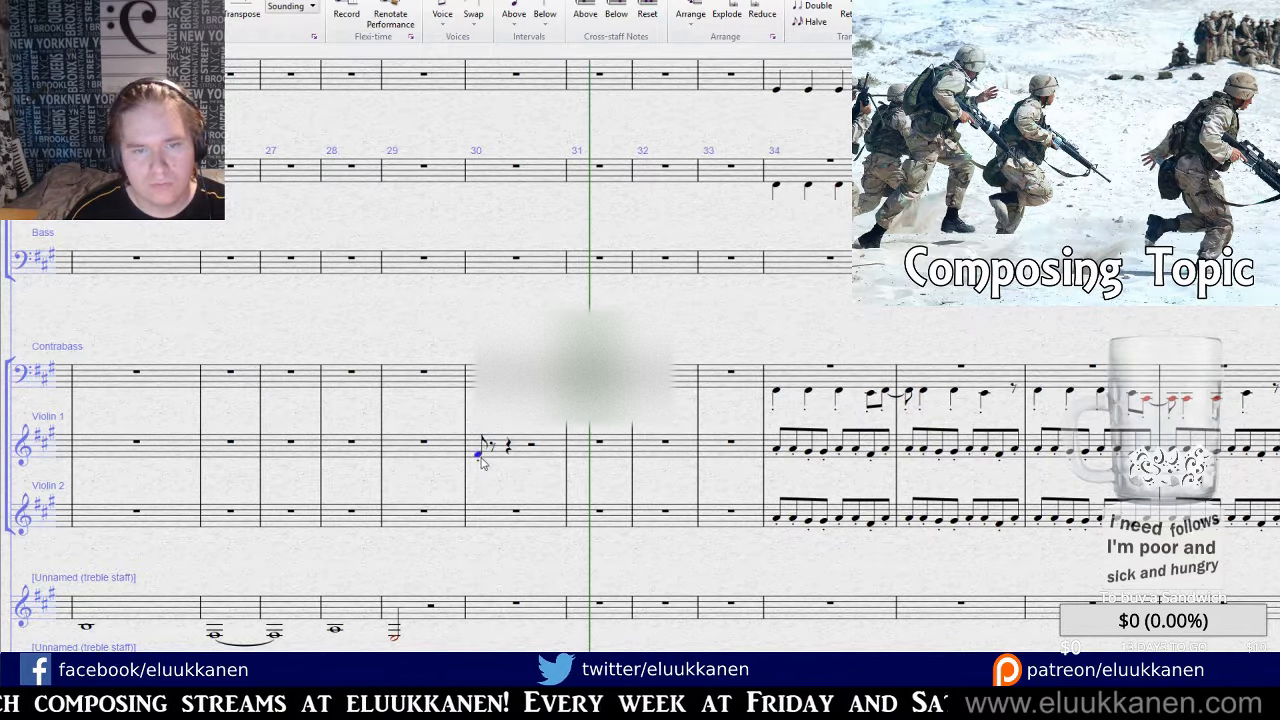
pyautogui.moveTo(481, 460); pyautogui.dragTo(481, 463)
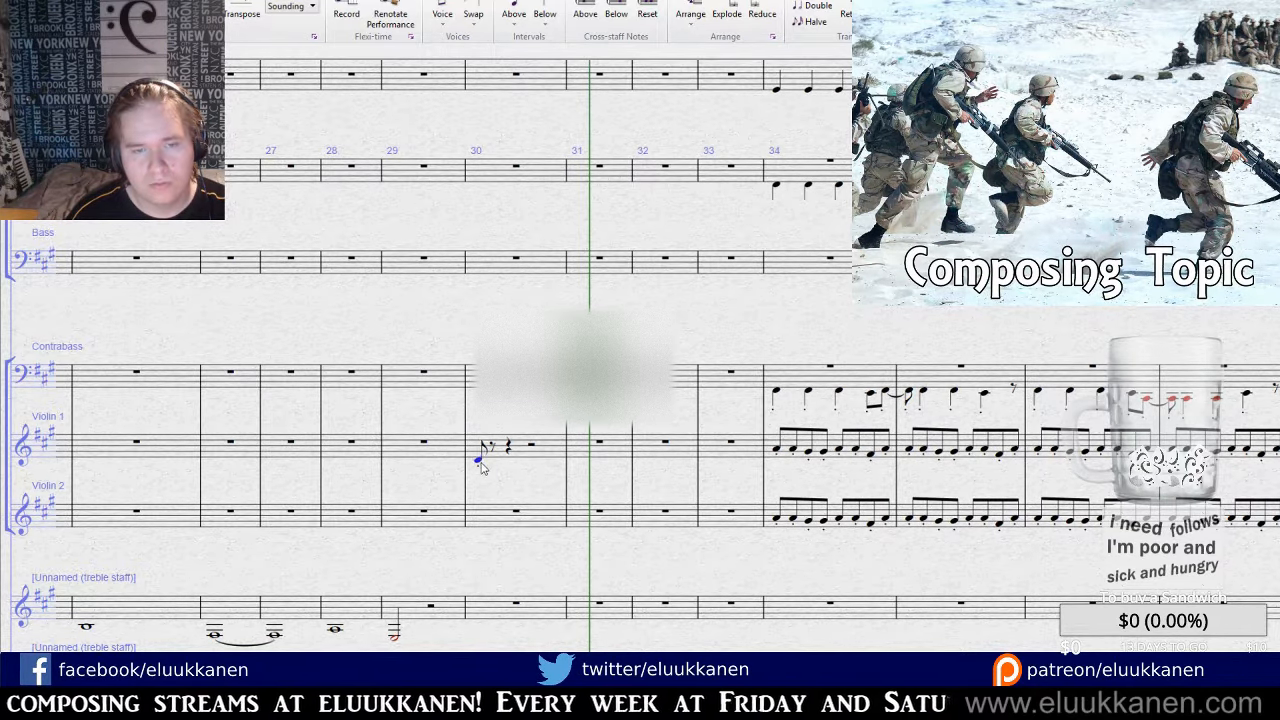
pyautogui.press('r')
pyautogui.press('r')
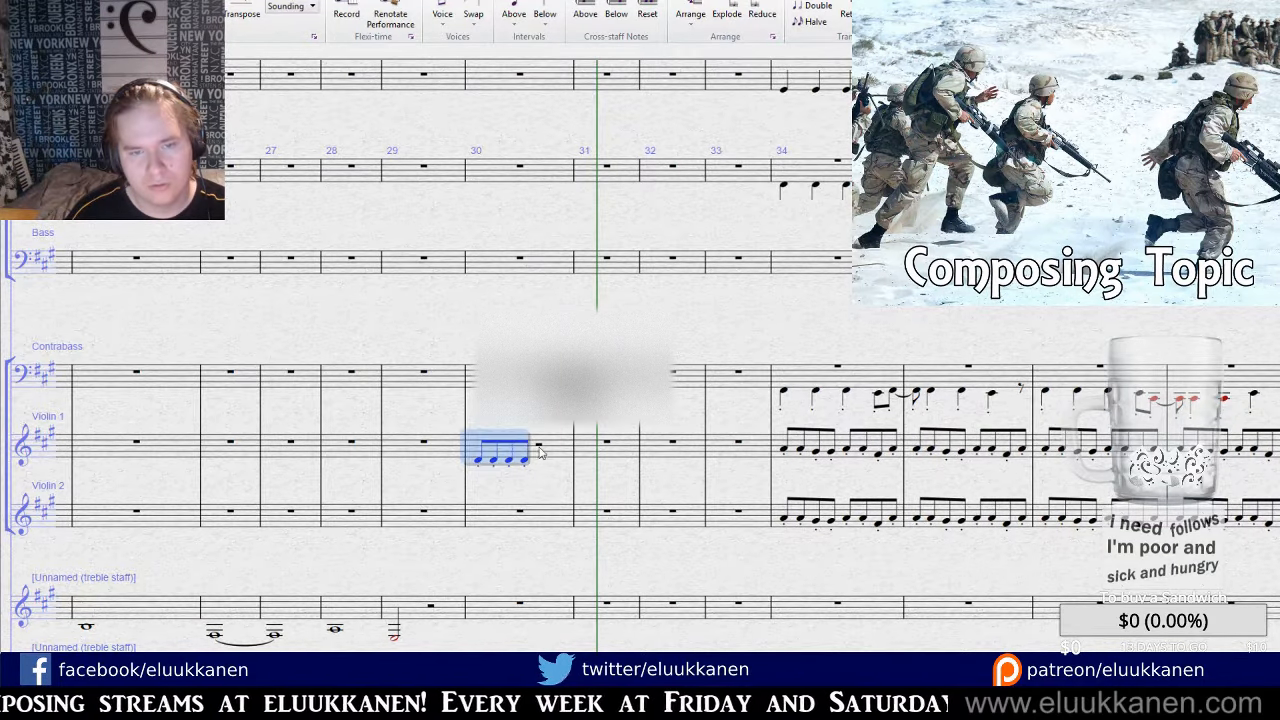
# Fill the rest of Violin 1's bar 30 and all of bar 31 with copies of the repeated eighth notes.
pyautogui.click(539, 447)
pyautogui.hotkey('ctrl', 'v')
pyautogui.click(609, 451)
pyautogui.hotkey('ctrl', 'v')
# In Violin 1's bar 31, raise the first four and last two eighth notes one step and lower the fifth and sixth one step.
pyautogui.click(611, 460)
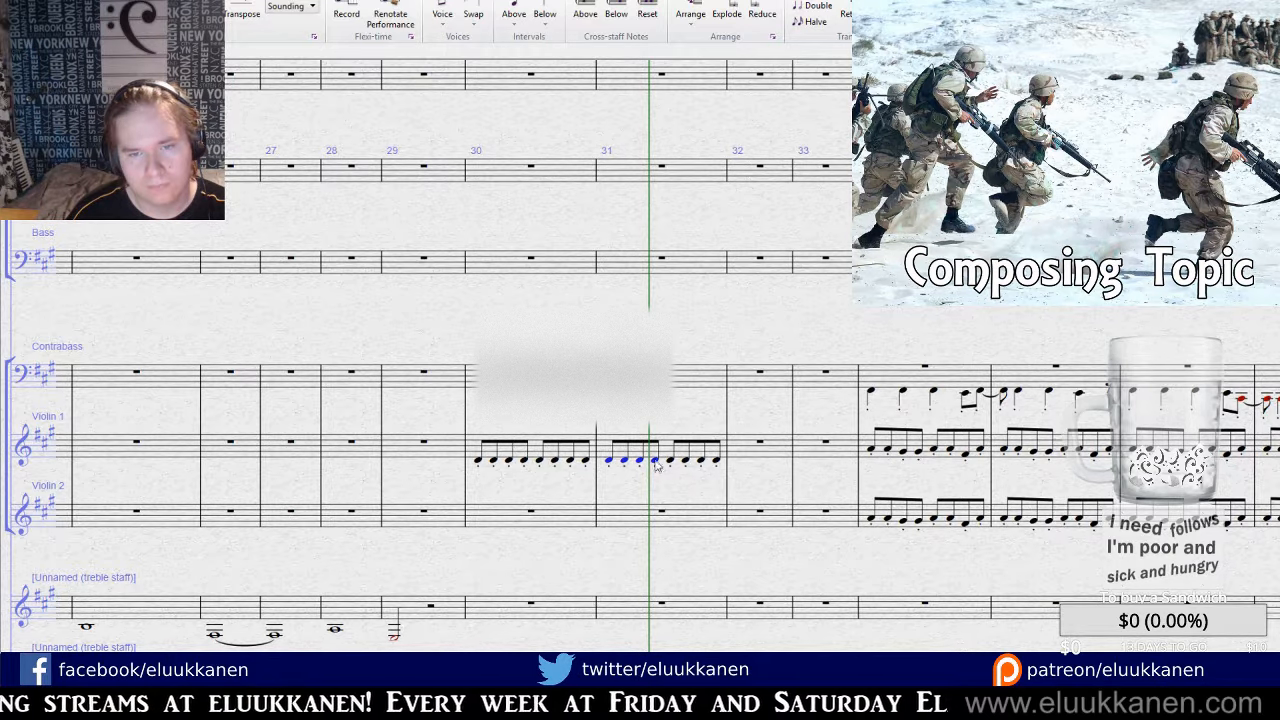
pyautogui.press('Escape')
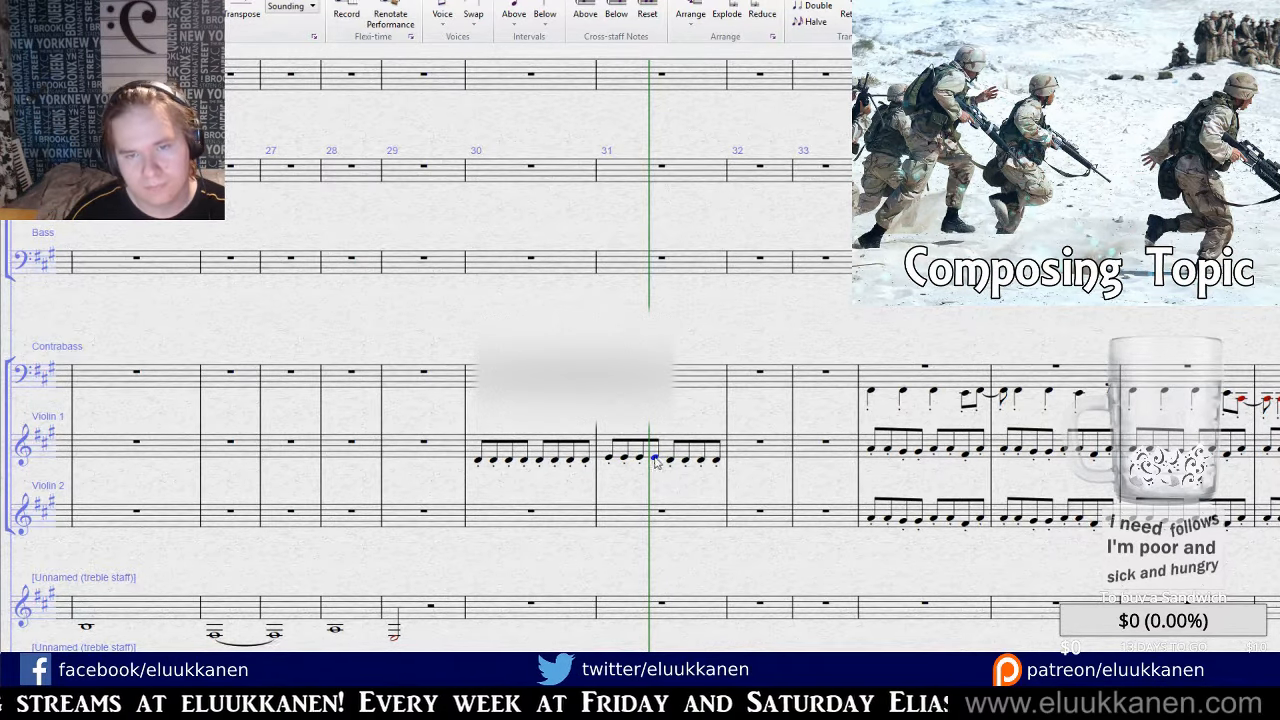
pyautogui.click(672, 464)
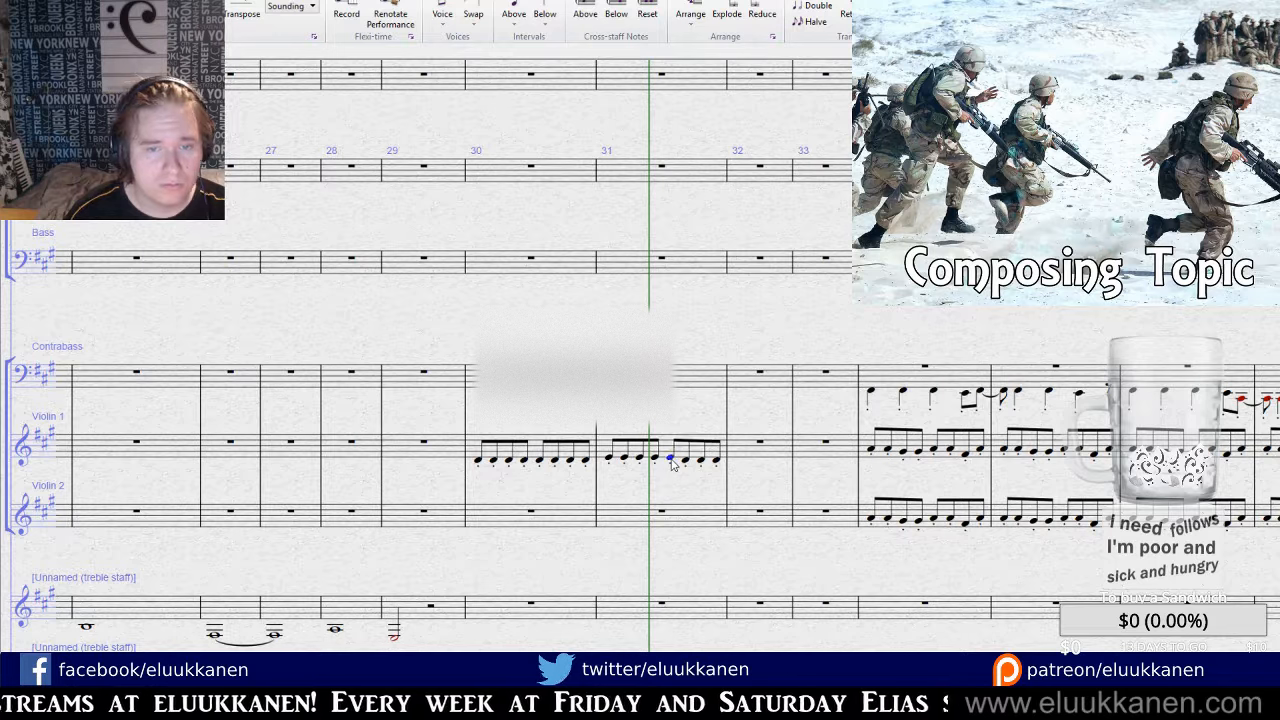
pyautogui.click(685, 466)
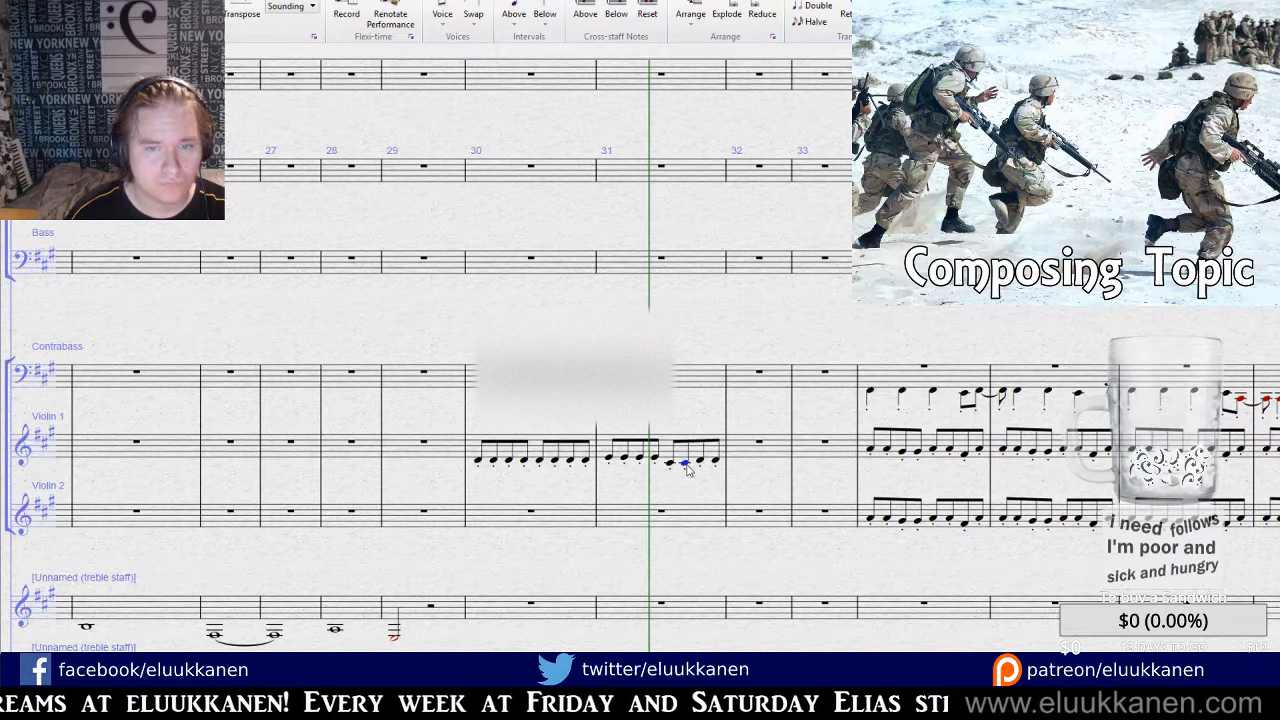
pyautogui.moveTo(699, 461); pyautogui.dragTo(713, 457)
pyautogui.click(713, 459)
# Repeat Violin 1's bar 31 pattern in bar 32.
pyautogui.click(694, 449)
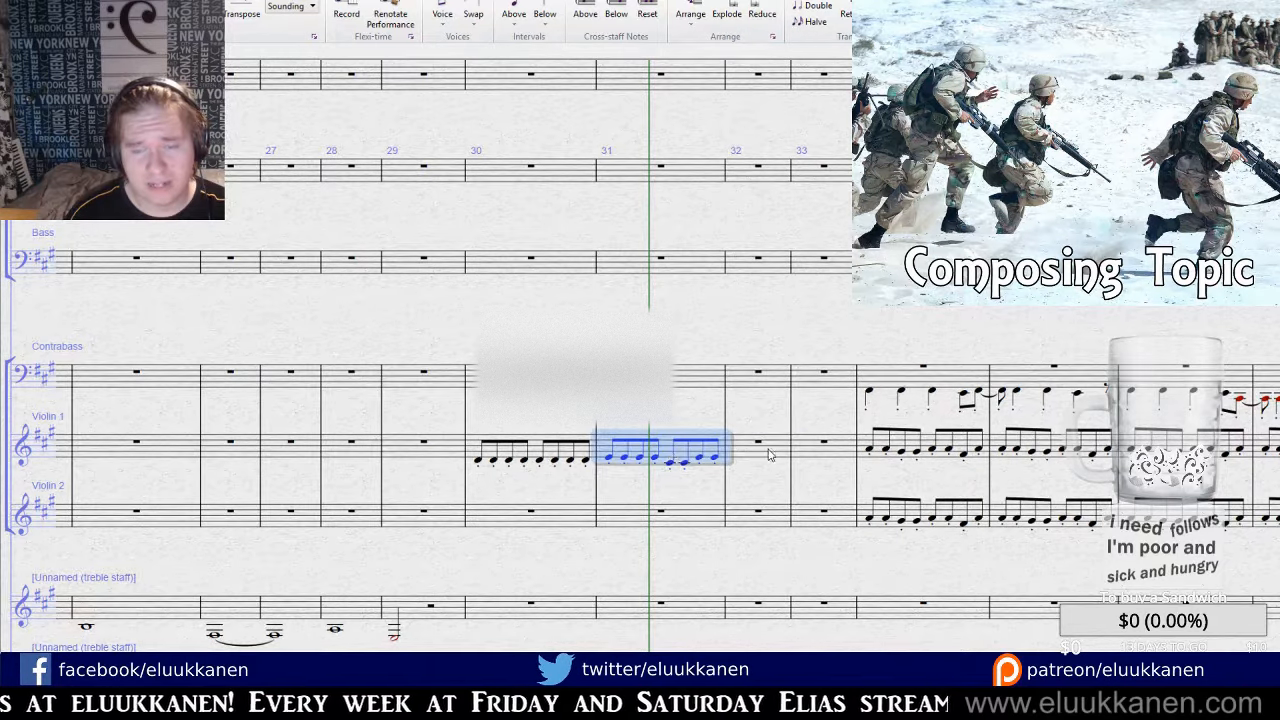
pyautogui.press('r')
pyautogui.press('Escape')
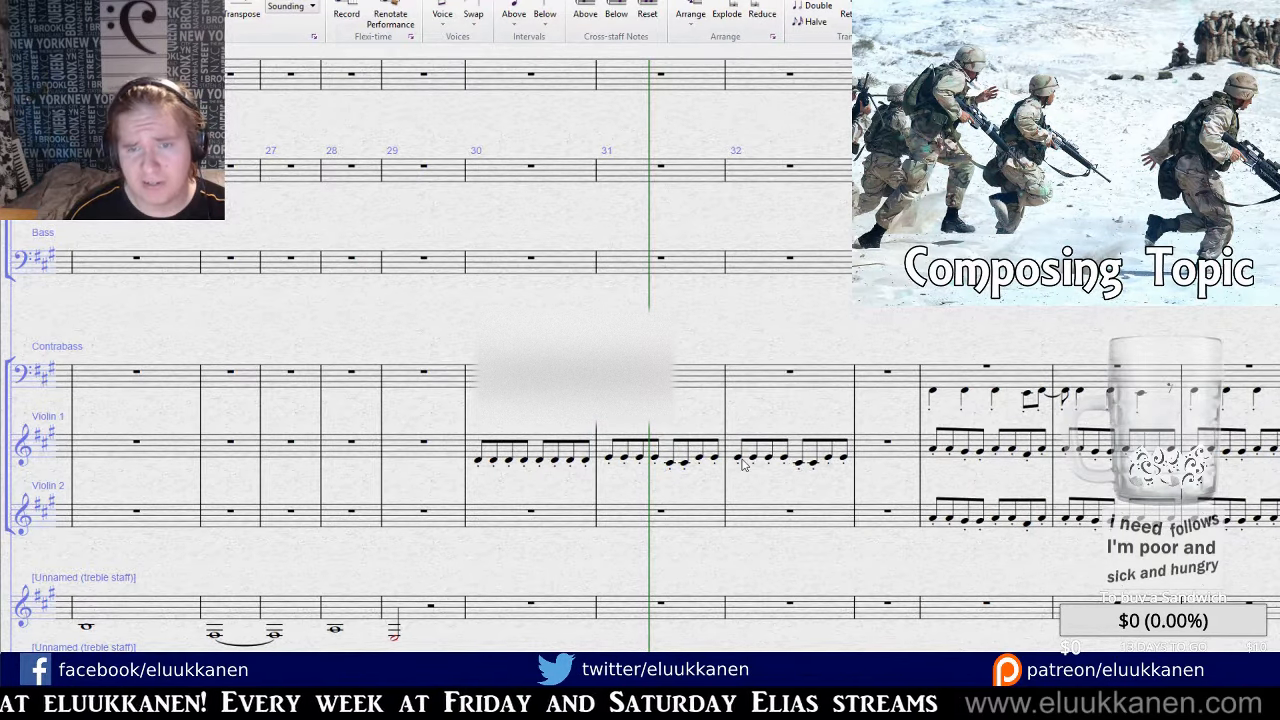
pyautogui.click(784, 459)
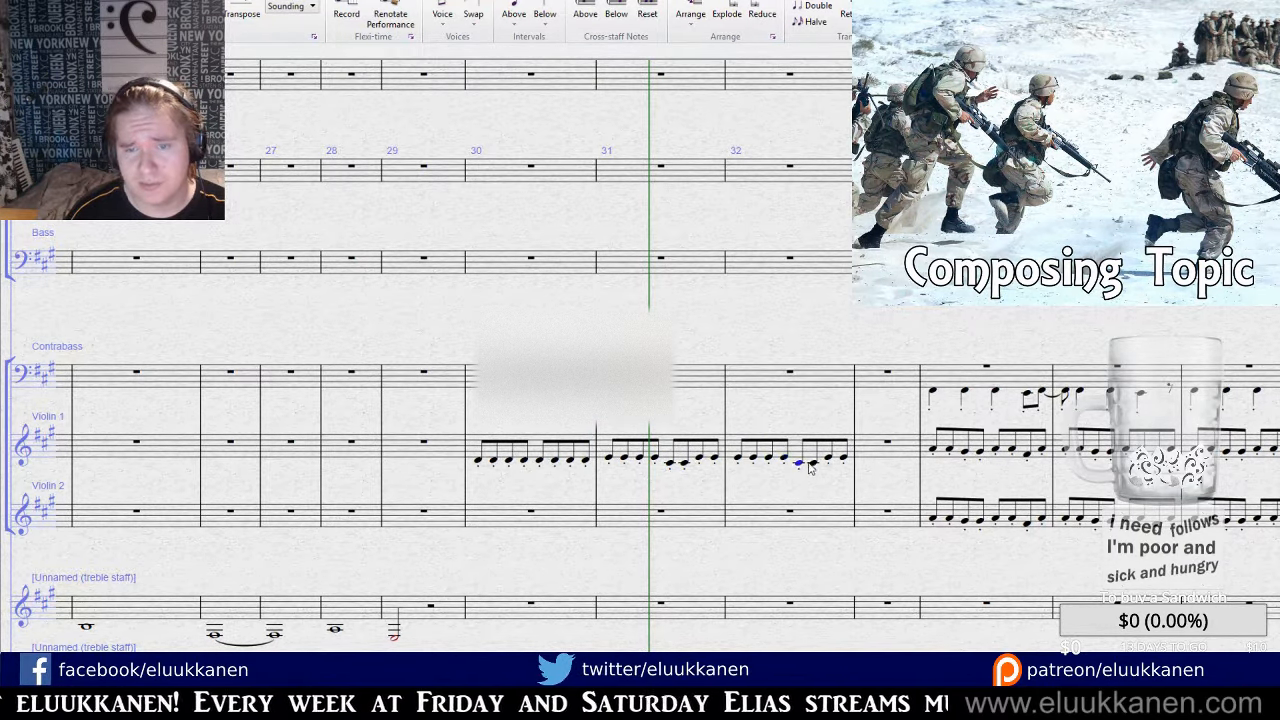
pyautogui.click(815, 462)
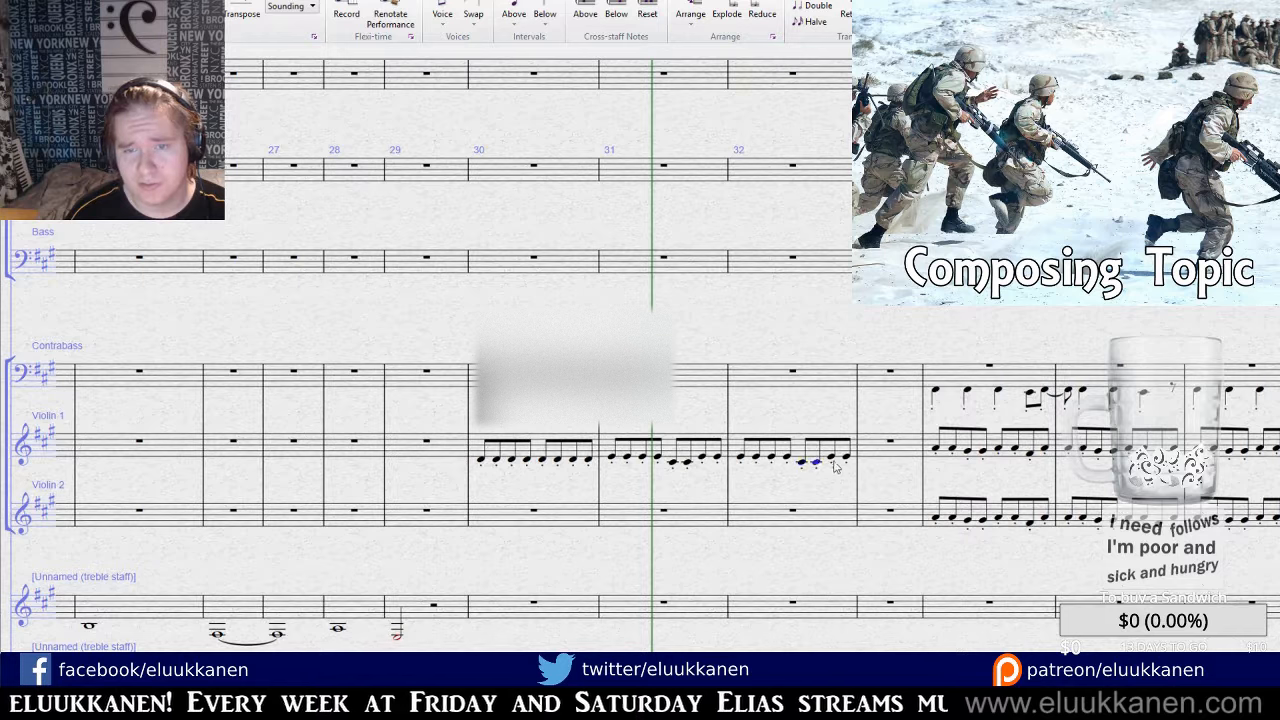
# Copy Violin 1's bars 30 and 31 into bars 32 and 33.
pyautogui.click(584, 452)
pyautogui.keyDown('shift'); pyautogui.click(662, 452); pyautogui.keyUp('shift')
pyautogui.click(875, 457)
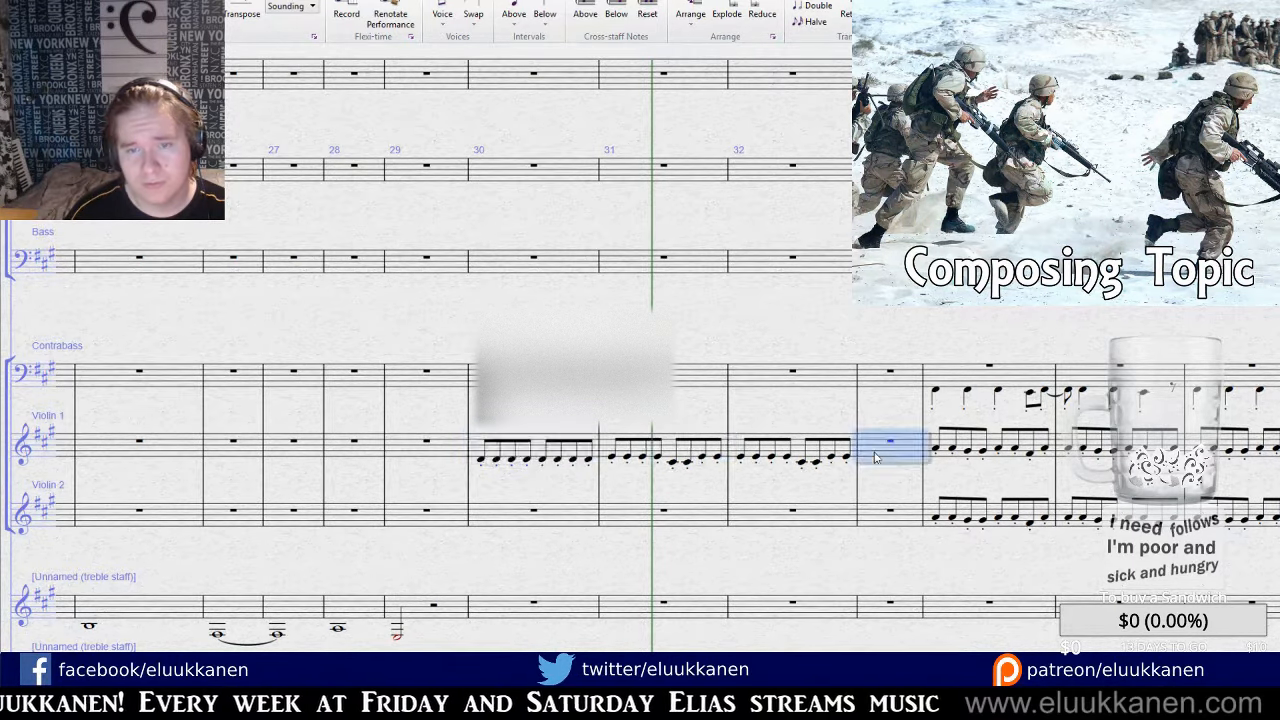
pyautogui.click(812, 455)
pyautogui.hotkey('ctrl', 'v')
# Raise the last four eighth notes of Violin 1's bar 33 above the first four, with the fifth and sixth one step higher than the final pair.
pyautogui.moveTo(858, 486); pyautogui.dragTo(728, 500)
pyautogui.click(751, 484)
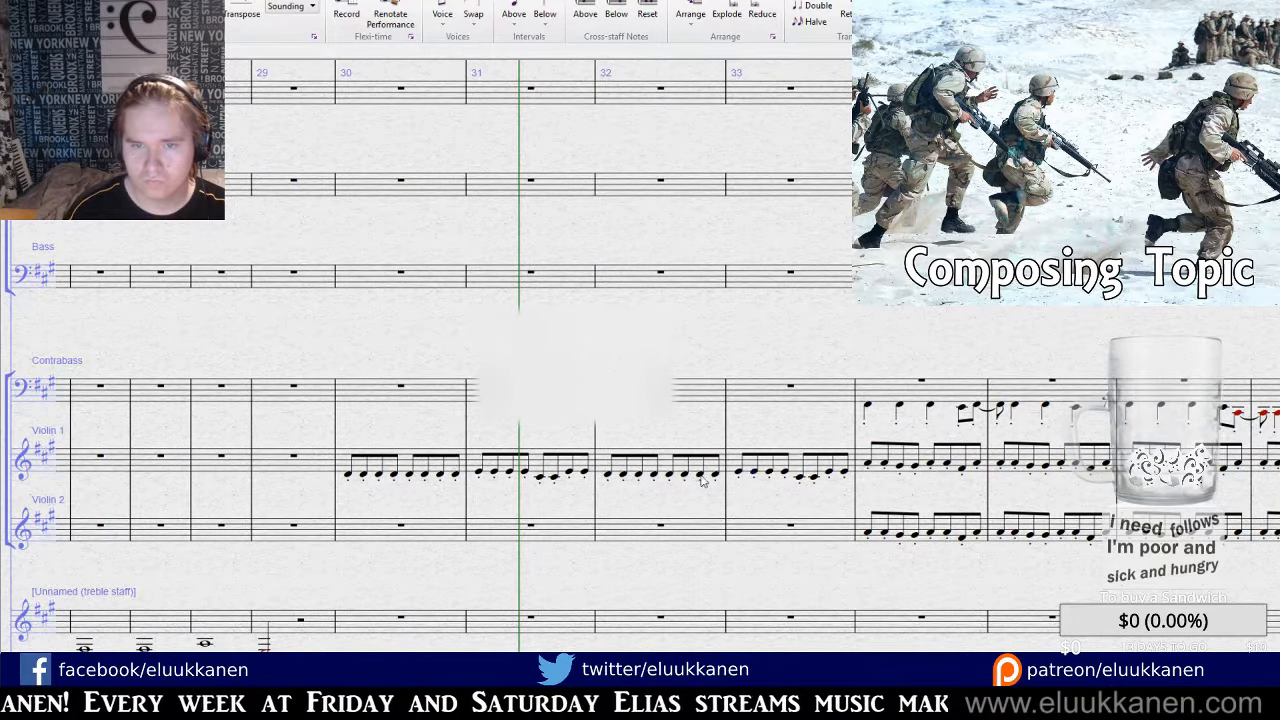
pyautogui.click(789, 474)
pyautogui.moveTo(799, 477); pyautogui.dragTo(832, 467)
pyautogui.click(832, 470)
pyautogui.click(839, 467)
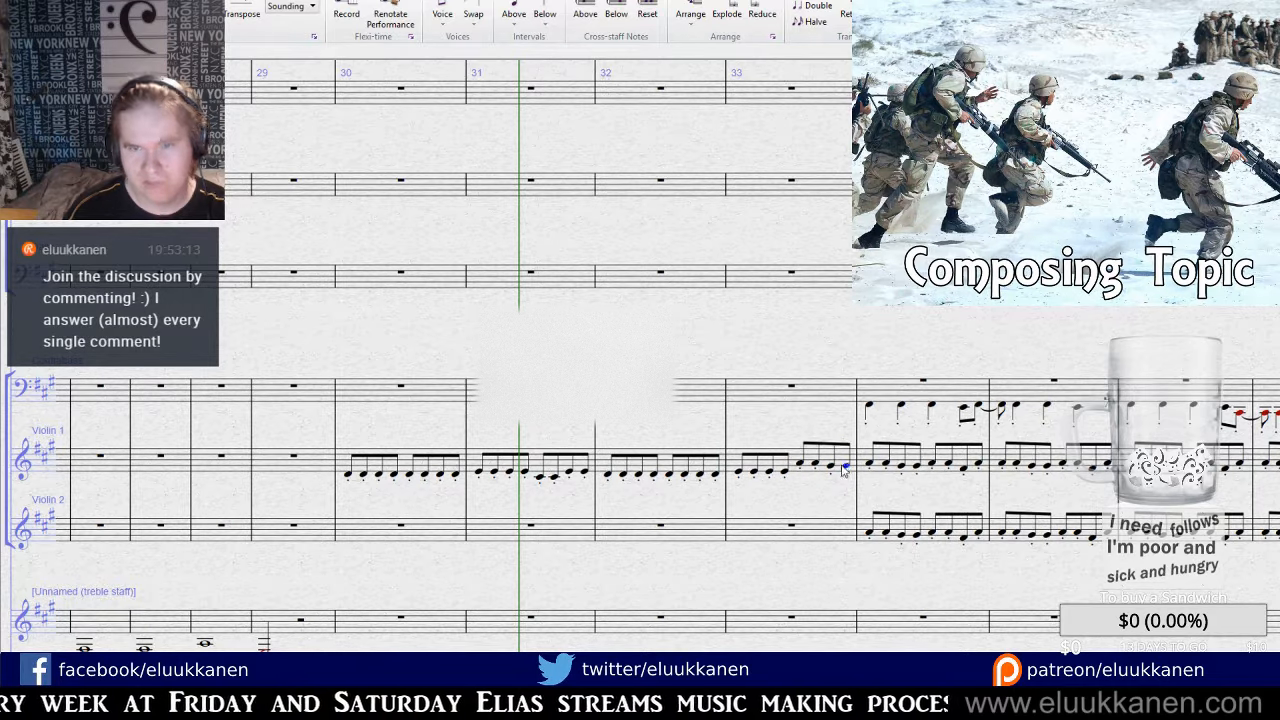
# Copy Violin 1's bars 30 to 33 to the same bars of Violin 2.
pyautogui.moveTo(634, 497); pyautogui.dragTo(782, 452)
pyautogui.click(890, 437)
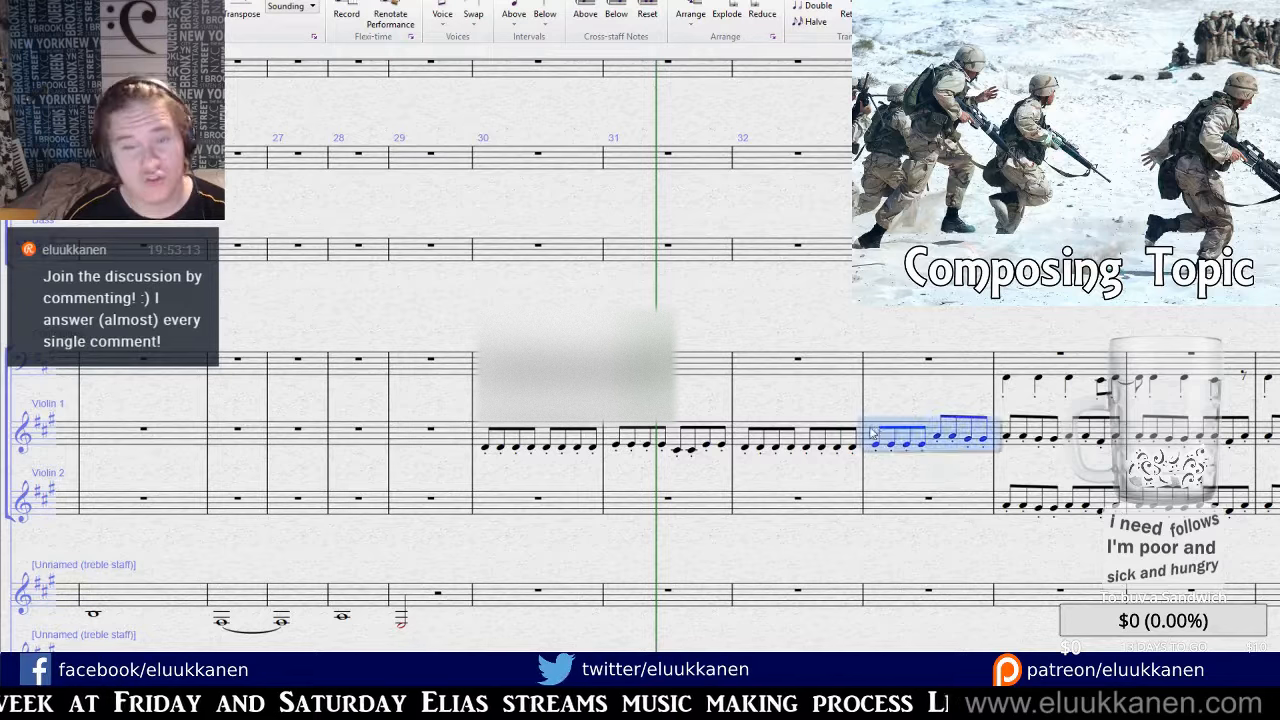
pyautogui.keyDown('shift'); pyautogui.click(545, 438); pyautogui.keyUp('shift')
pyautogui.click(520, 495)
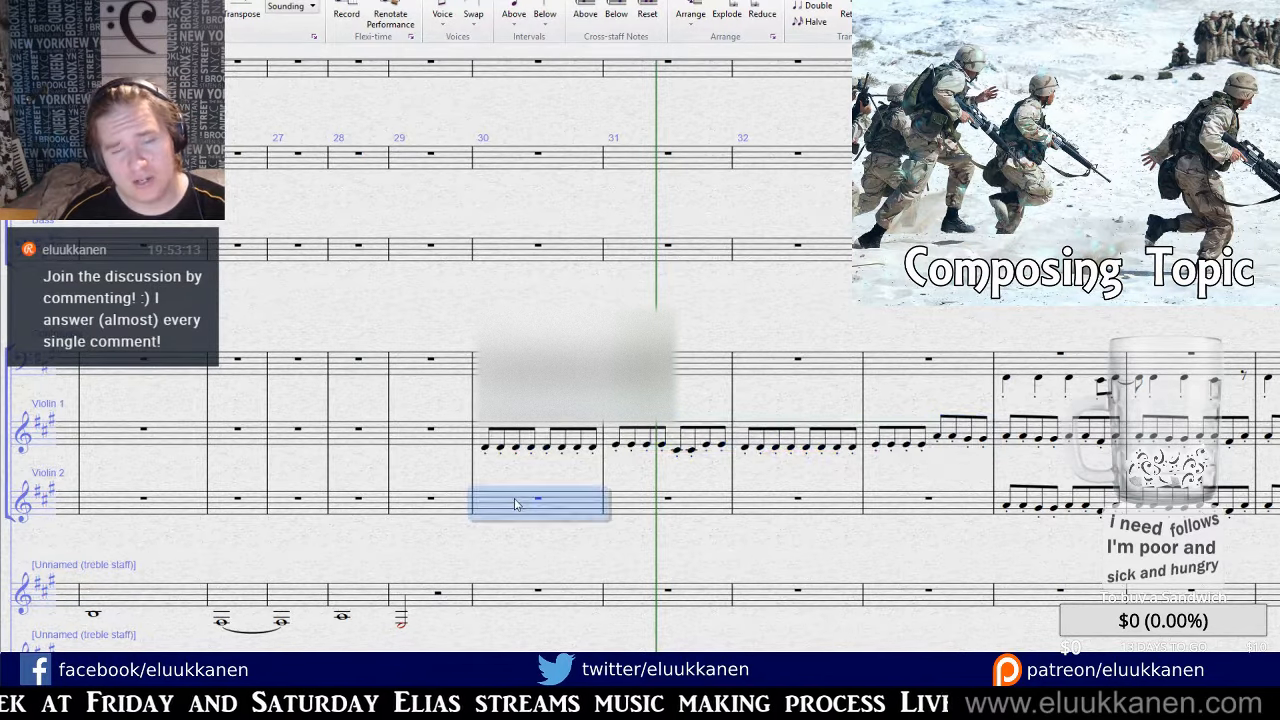
pyautogui.hotkey('ctrl', 'v')
# Copy the Contrabass line of bars 34 to 37 into bars 30 to 33.
pyautogui.moveTo(823, 537); pyautogui.dragTo(277, 514)
pyautogui.click(510, 336)
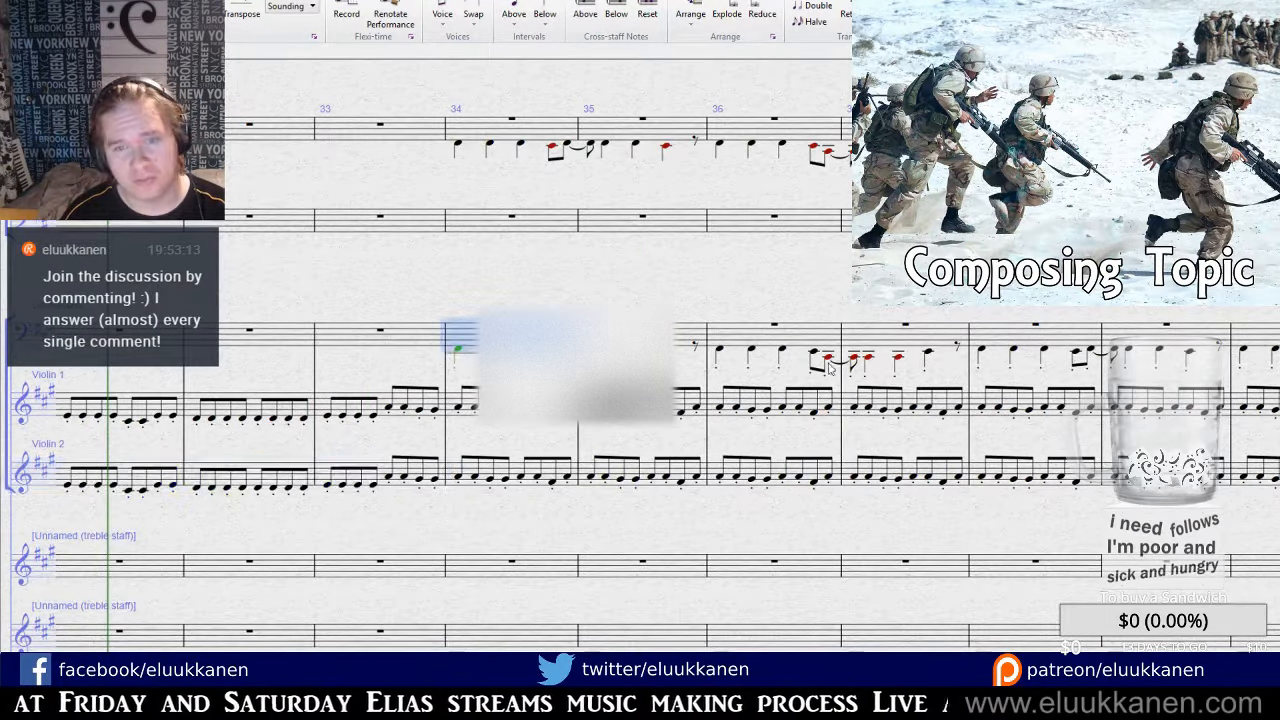
pyautogui.keyDown('shift'); pyautogui.click(890, 346); pyautogui.keyUp('shift')
pyautogui.moveTo(740, 285); pyautogui.dragTo(1254, 350)
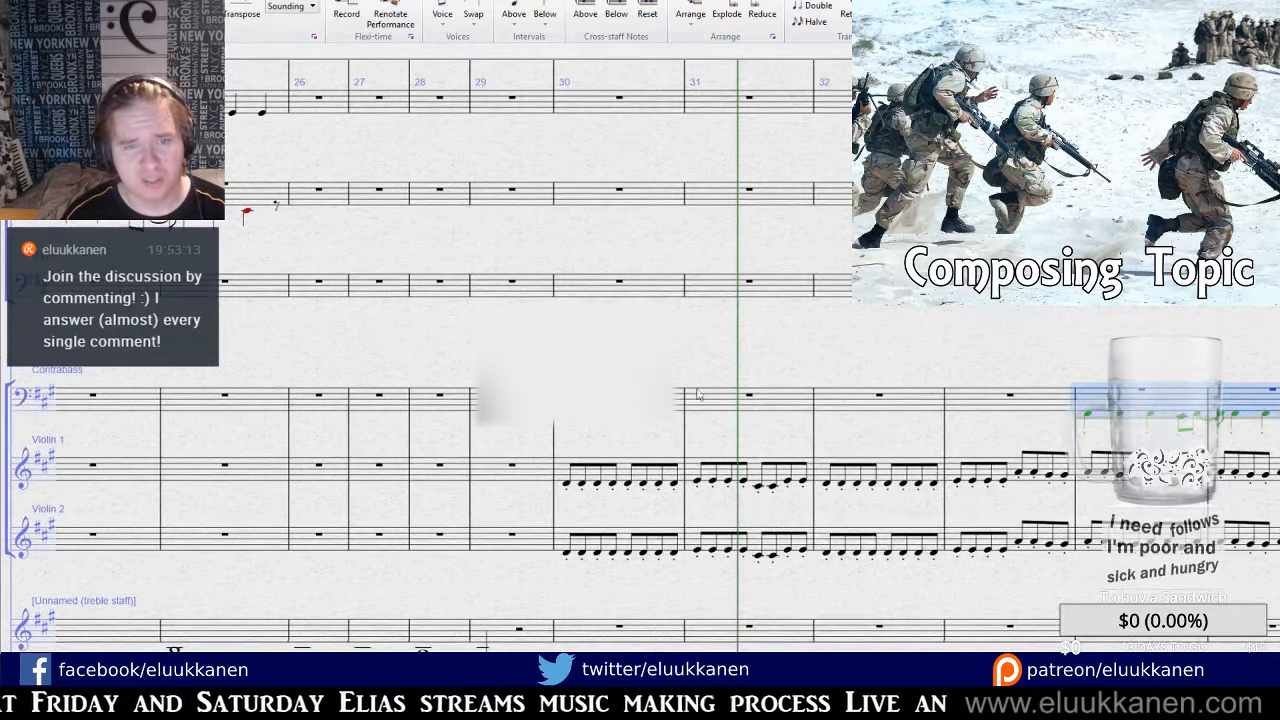
pyautogui.click(600, 400)
pyautogui.hotkey('ctrl', 'v')
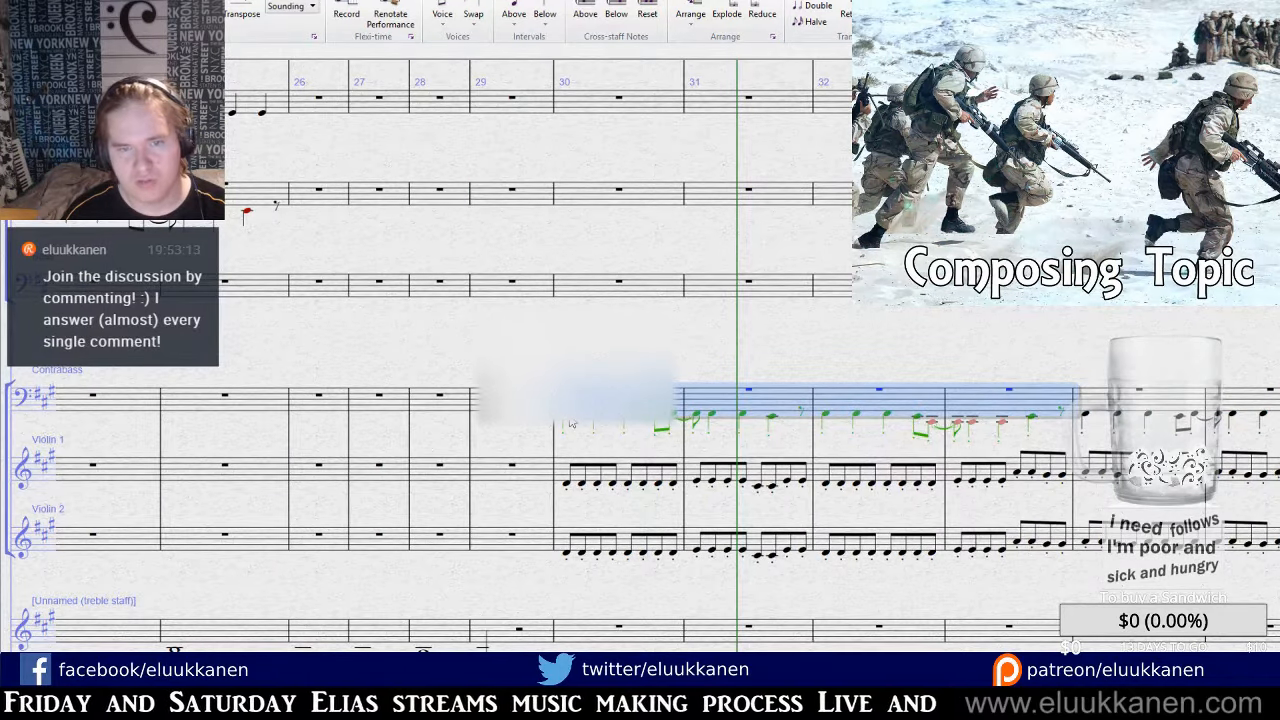
# Rewrite the Contrabass's bar 30 as two dotted quarter notes and a quarter note, and copy it into bar 31.
pyautogui.press('Escape')
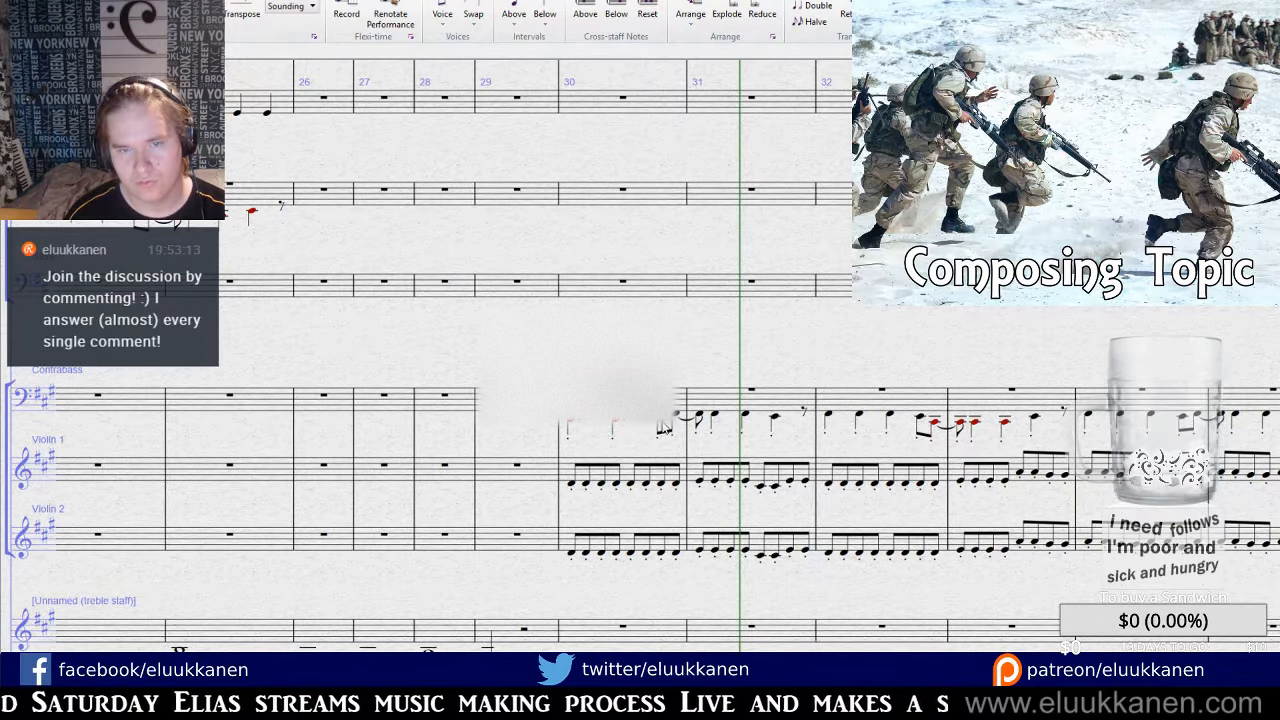
pyautogui.click(682, 402)
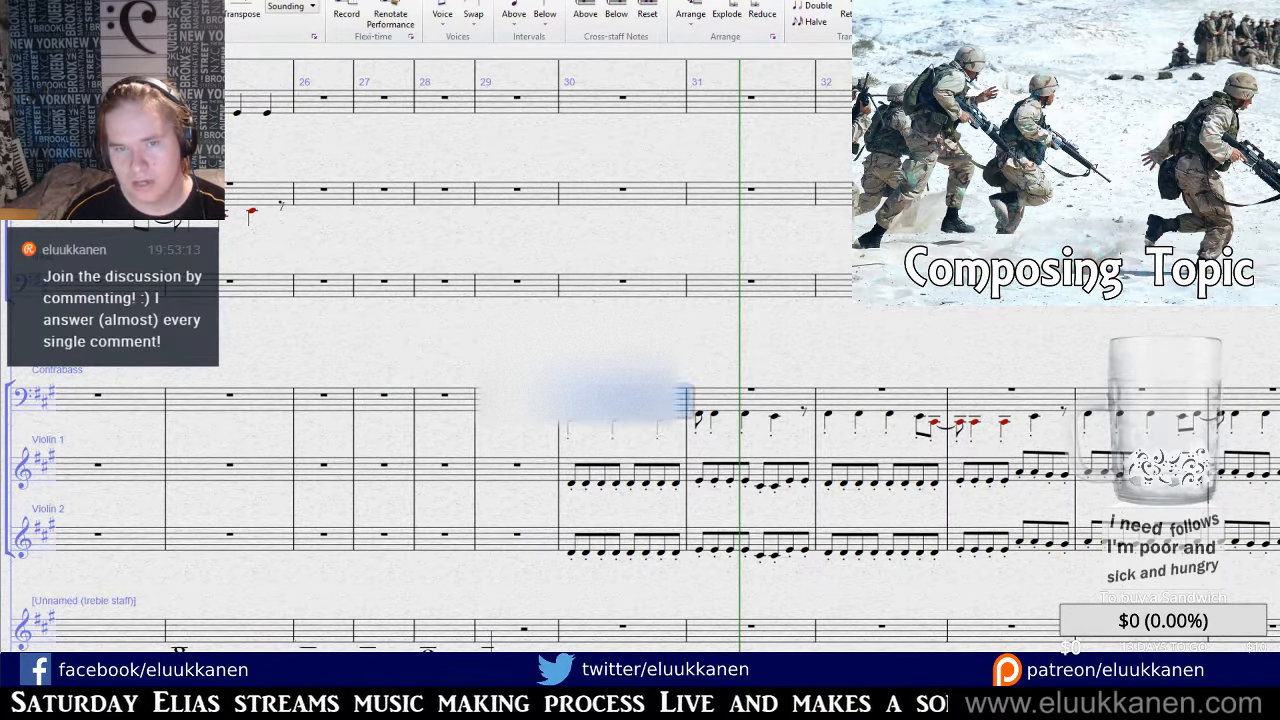
pyautogui.click(729, 401)
pyautogui.hotkey('ctrl', 'v')
pyautogui.moveTo(749, 366); pyautogui.dragTo(591, 374)
pyautogui.press('Escape')
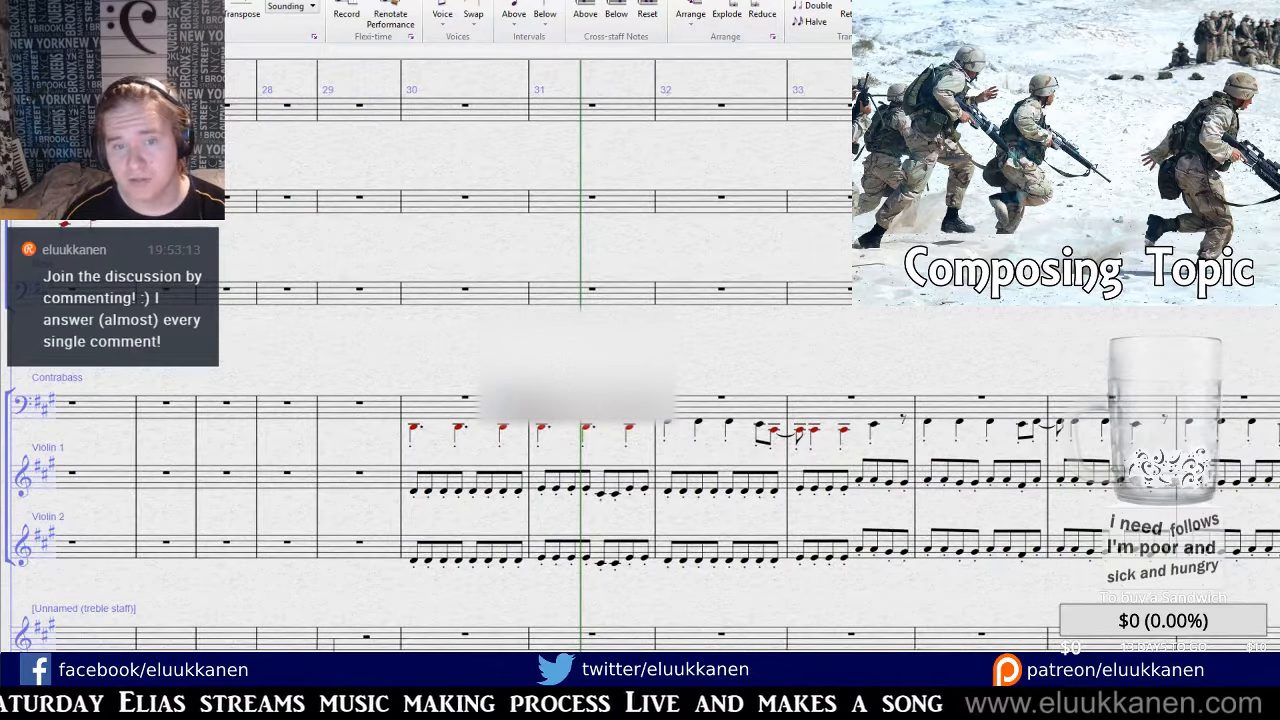
# Change the Contrabass's bar 31 to four quarter notes, each one step higher than the notes of bar 30.
pyautogui.click(543, 428)
pyautogui.press('Up')
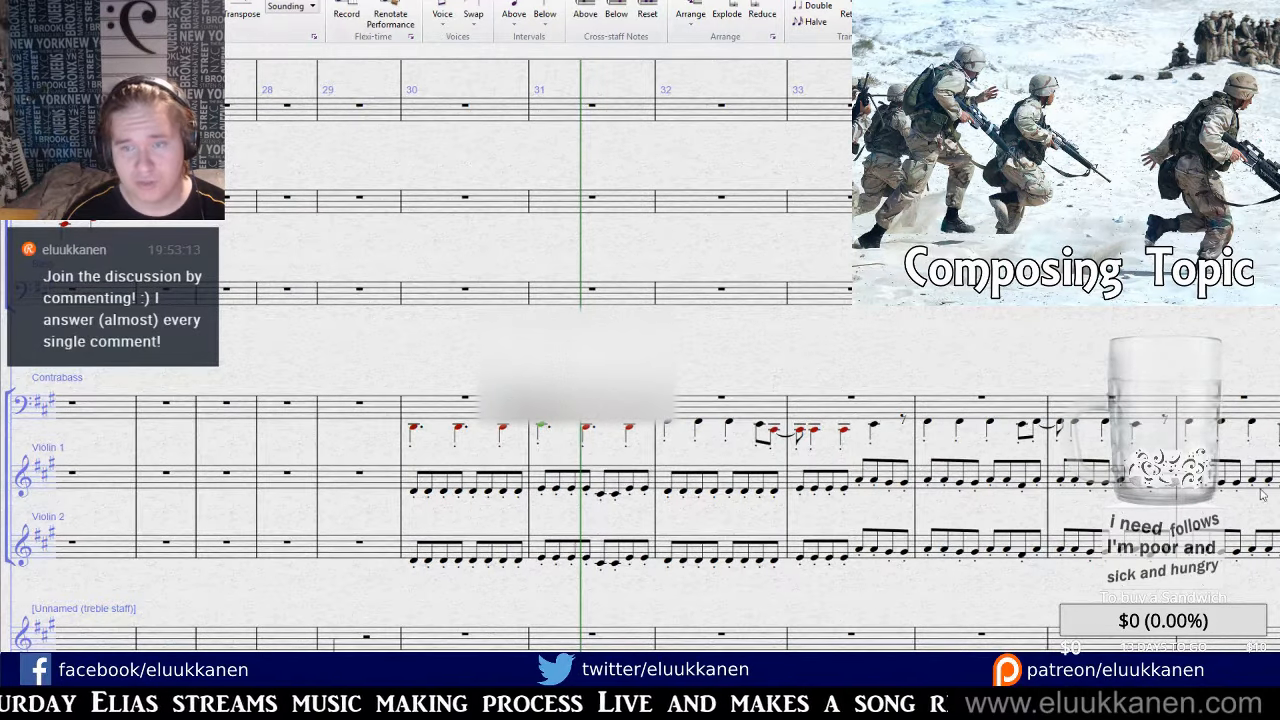
pyautogui.click(596, 430)
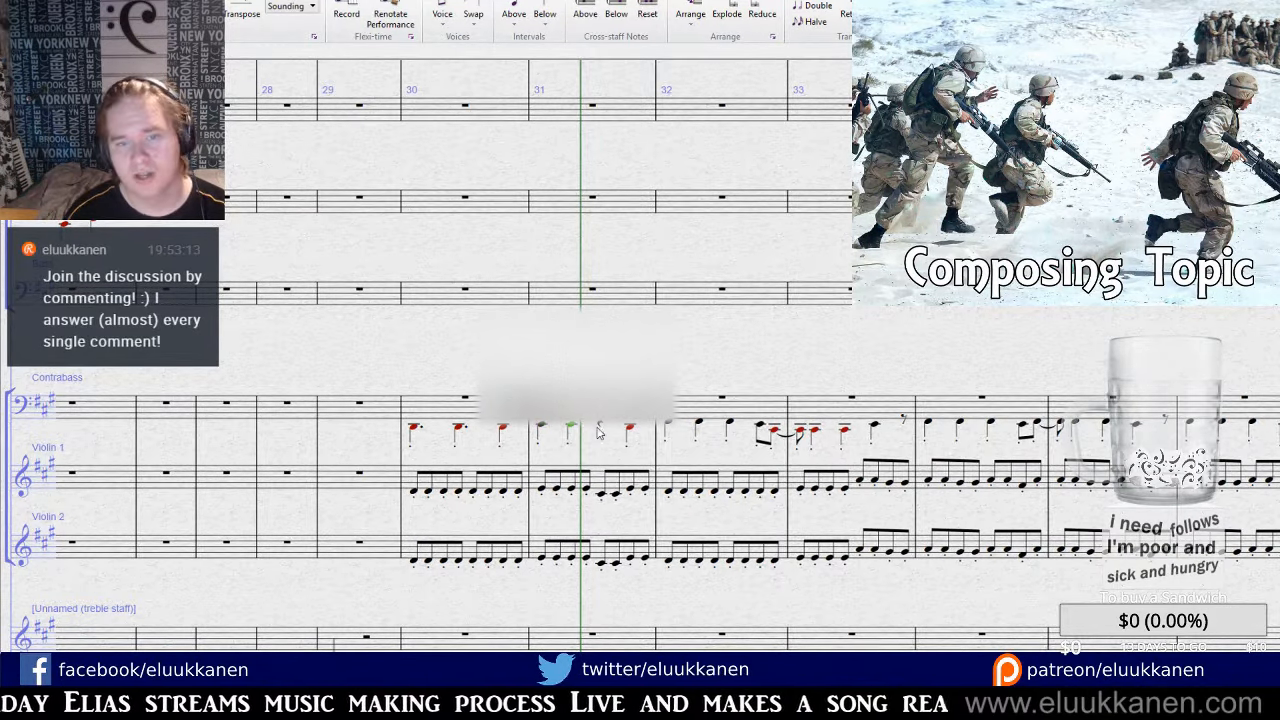
pyautogui.click(629, 428)
pyautogui.press('Up')
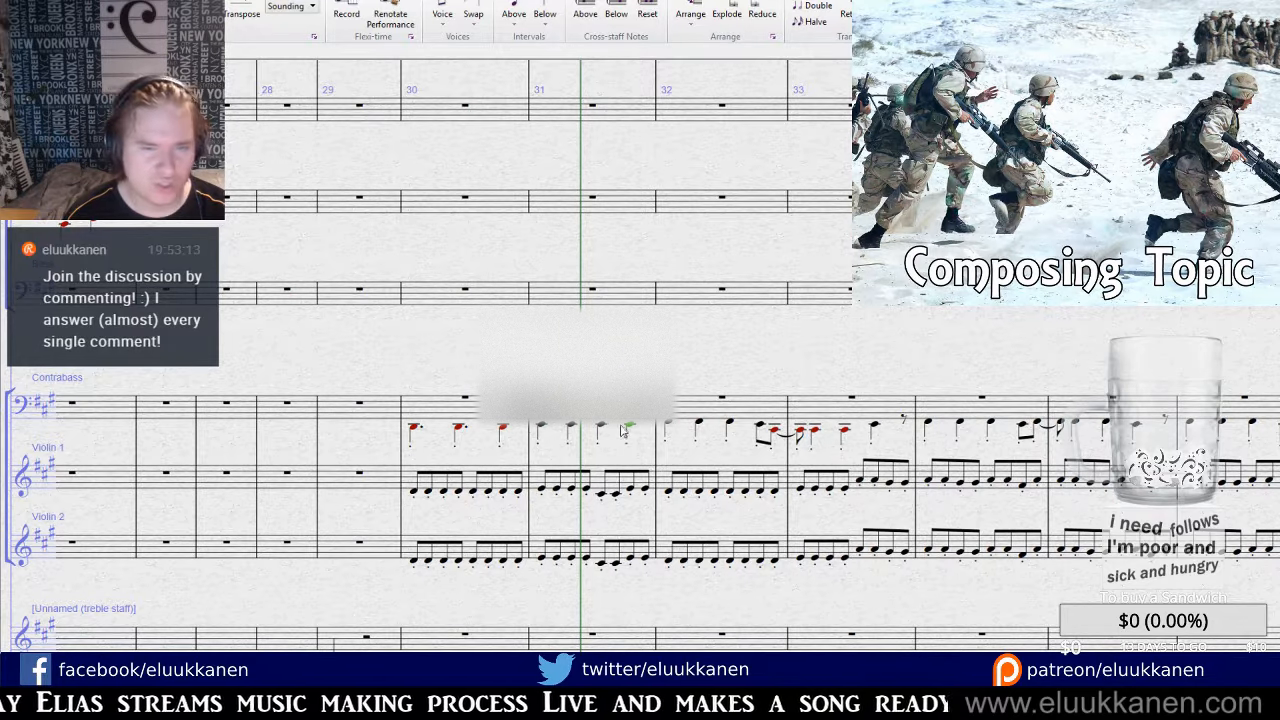
# Repeat the Contrabass's bars 30 and 31 in bars 32 and 33.
pyautogui.click(490, 409)
pyautogui.keyDown('shift'); pyautogui.click(615, 409); pyautogui.keyUp('shift')
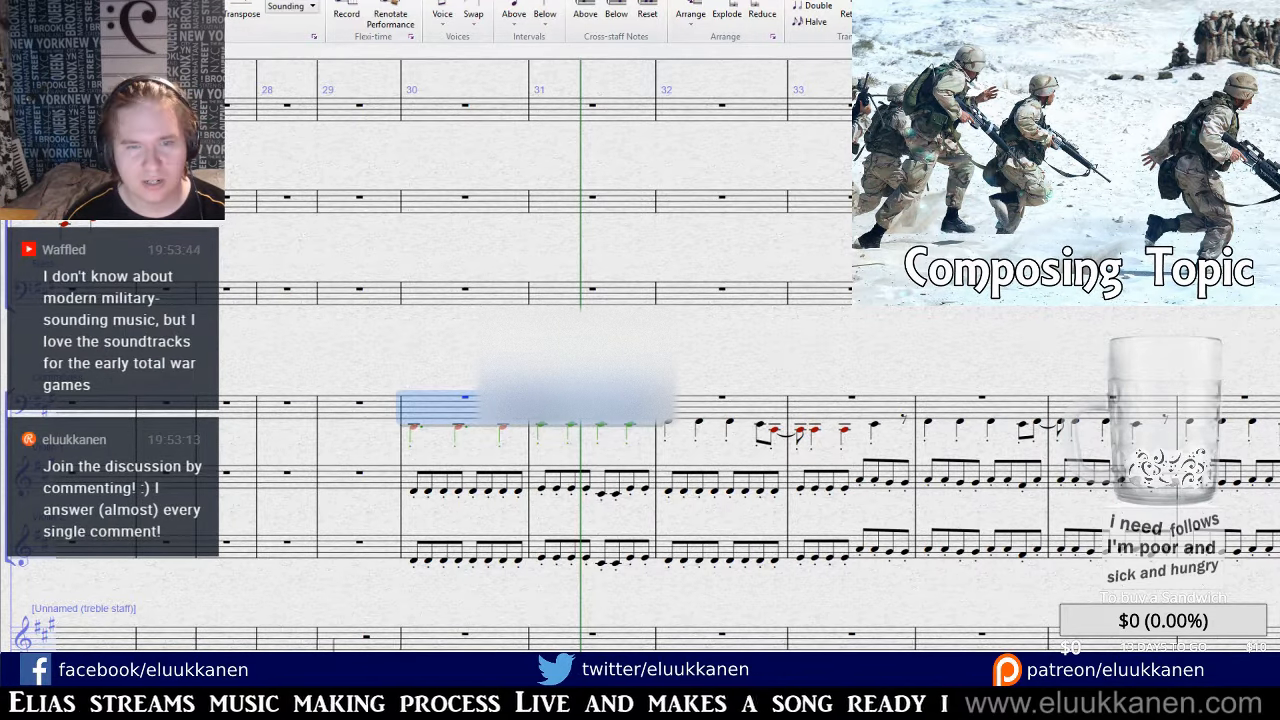
pyautogui.press('r')
pyautogui.press('Escape')
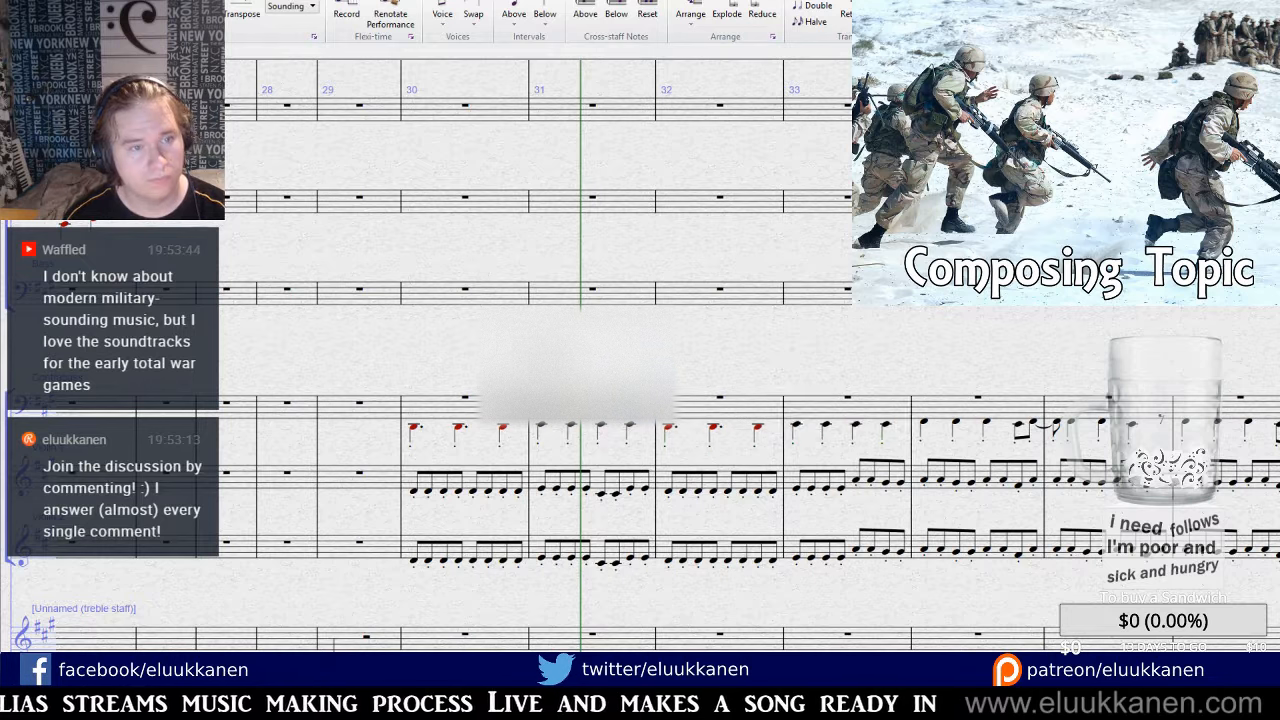
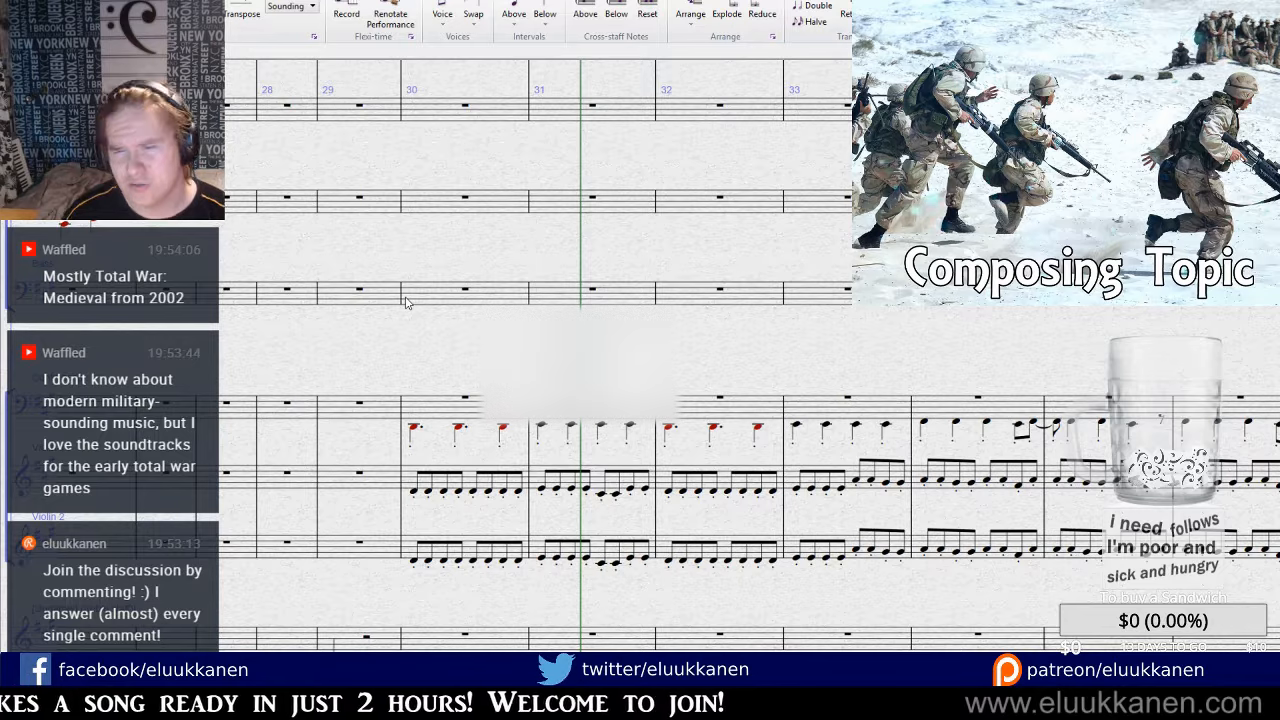
pyautogui.moveTo(466, 317); pyautogui.dragTo(742, 6)
pyautogui.moveTo(512, 252); pyautogui.dragTo(468, 325)
pyautogui.click(368, 377)
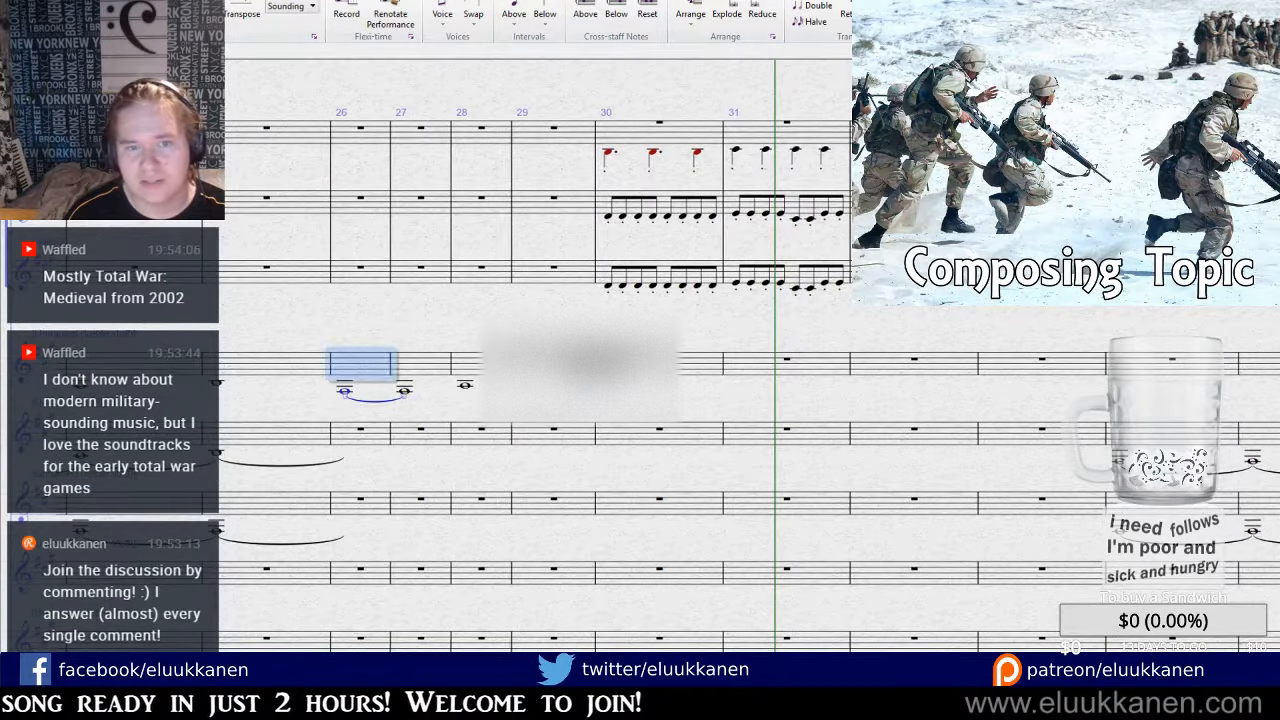
pyautogui.keyDown('shift'); pyautogui.click(478, 369); pyautogui.keyUp('shift')
pyautogui.click(684, 370)
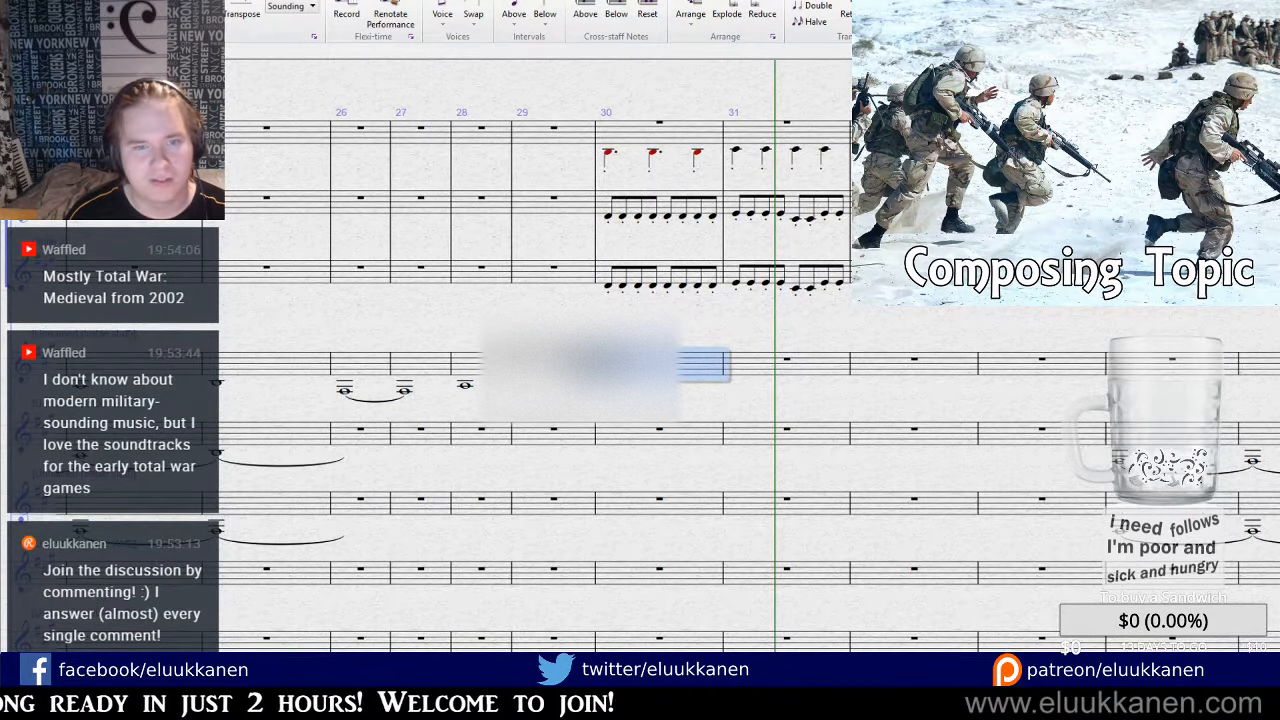
pyautogui.moveTo(691, 331); pyautogui.dragTo(735, 492)
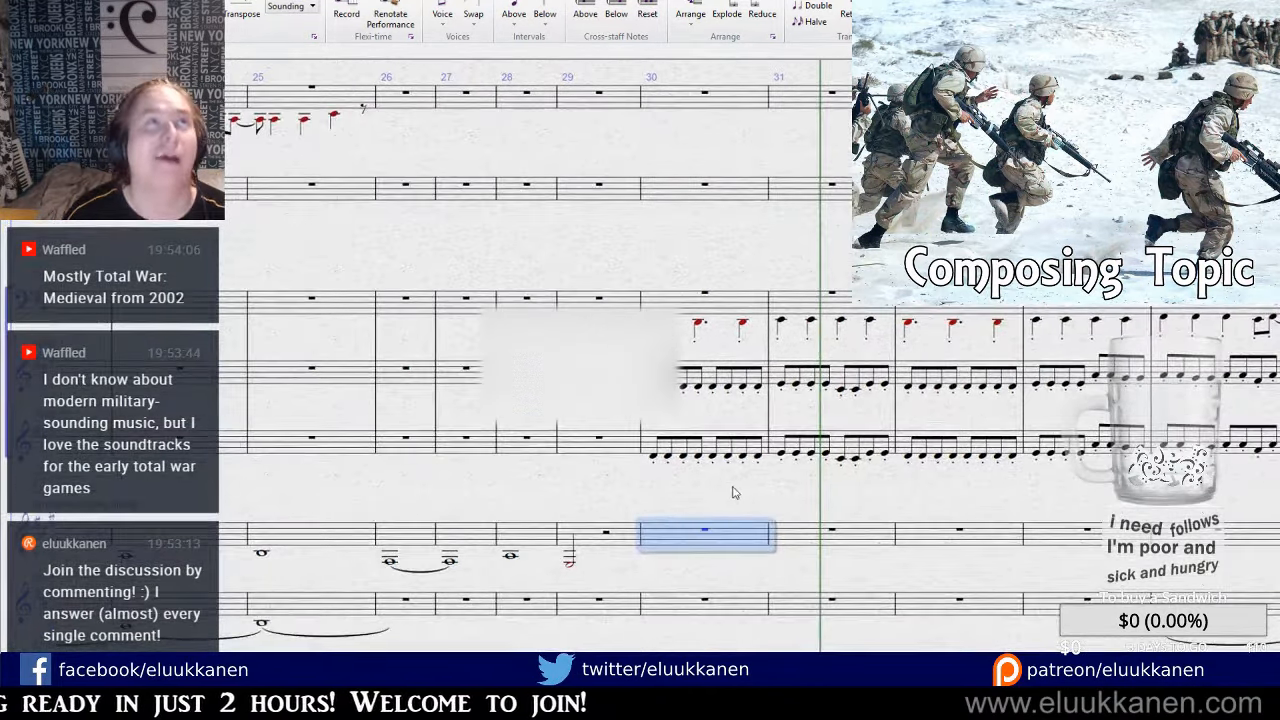
# Play the score from bar 1 and follow the percussion, bass and string parts through the passage from bar 14.
pyautogui.moveTo(397, 243); pyautogui.dragTo(900, 301)
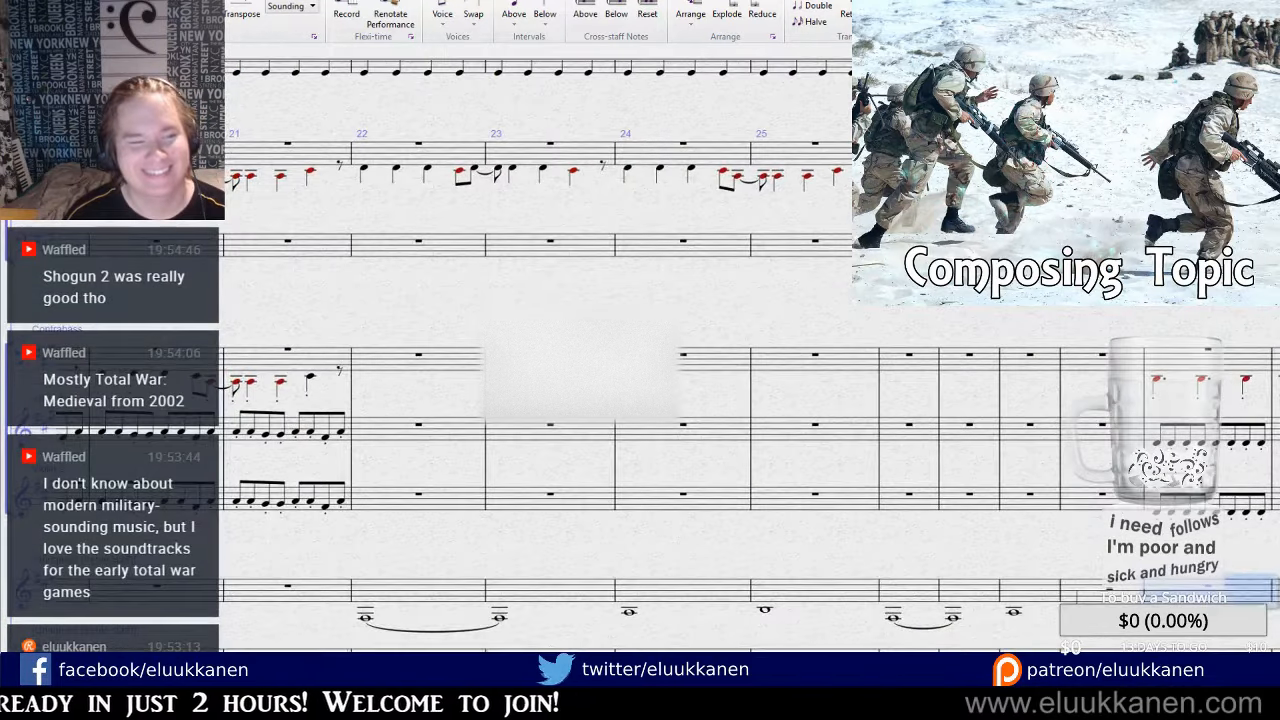
pyautogui.moveTo(605, 305); pyautogui.dragTo(1117, 321)
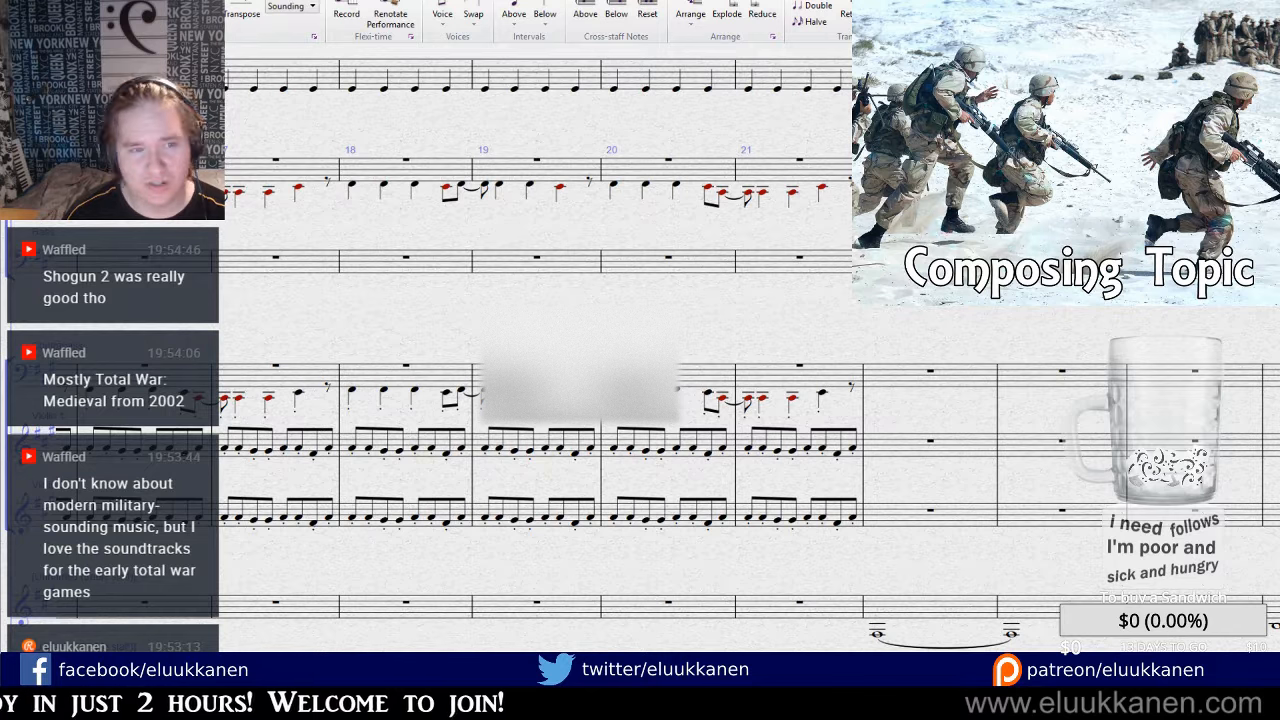
pyautogui.moveTo(346, 140); pyautogui.dragTo(757, 251)
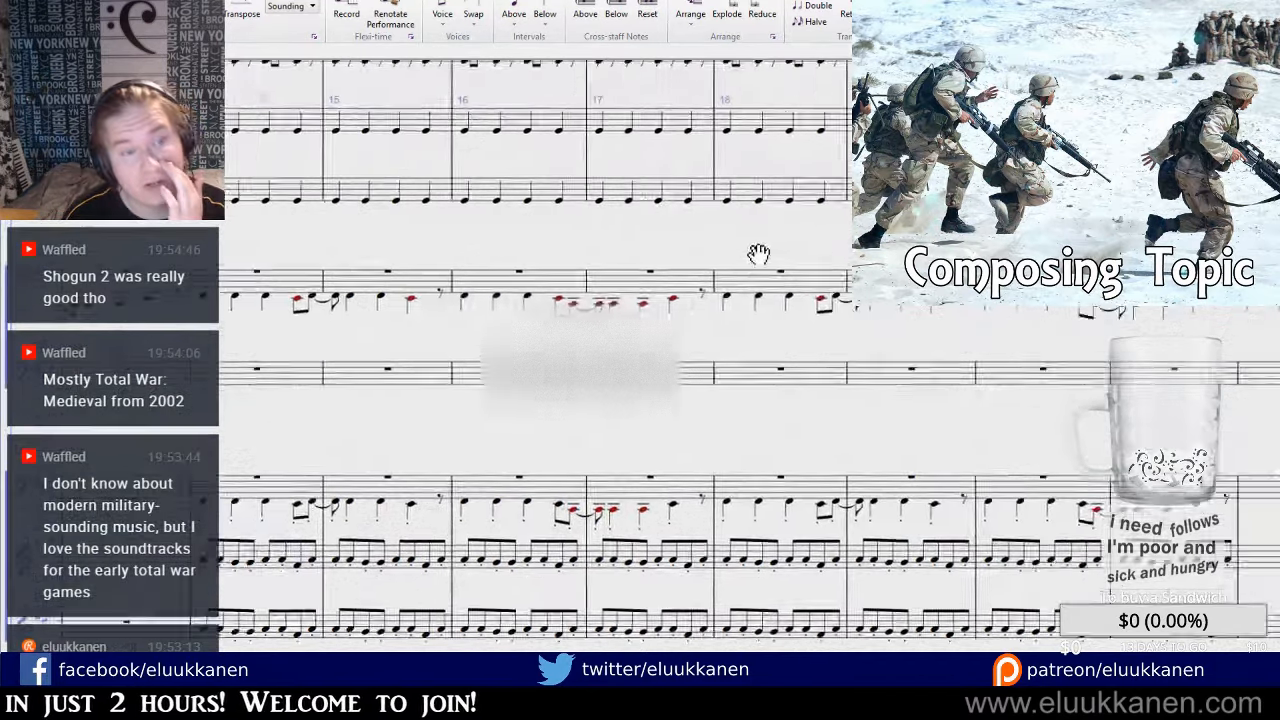
pyautogui.moveTo(391, 277); pyautogui.dragTo(660, 420)
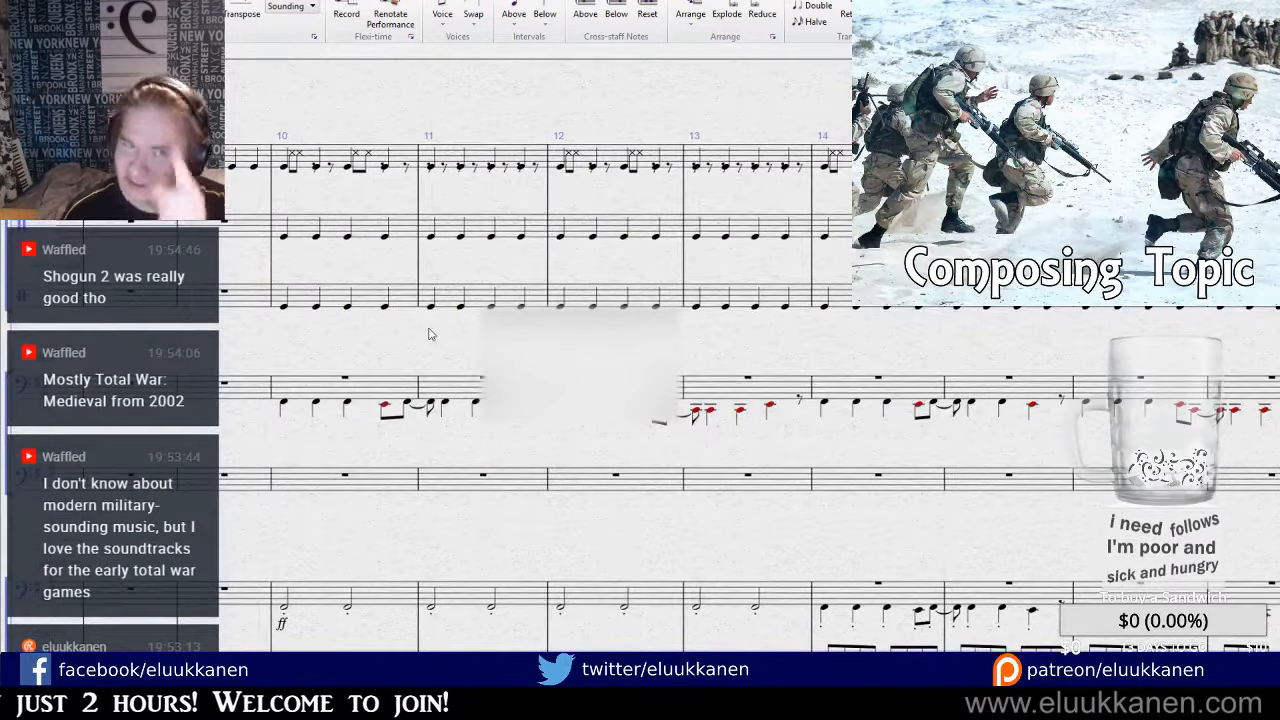
pyautogui.moveTo(317, 334); pyautogui.dragTo(1010, 291)
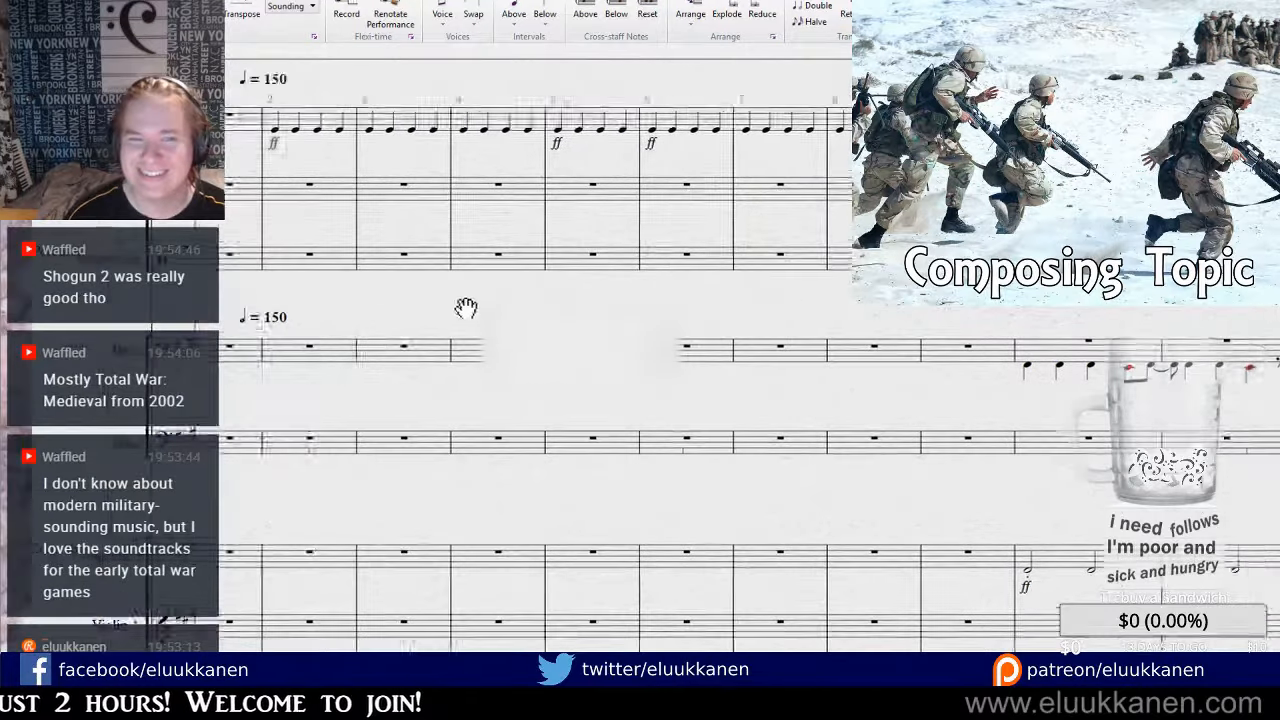
pyautogui.moveTo(466, 309); pyautogui.dragTo(755, 351)
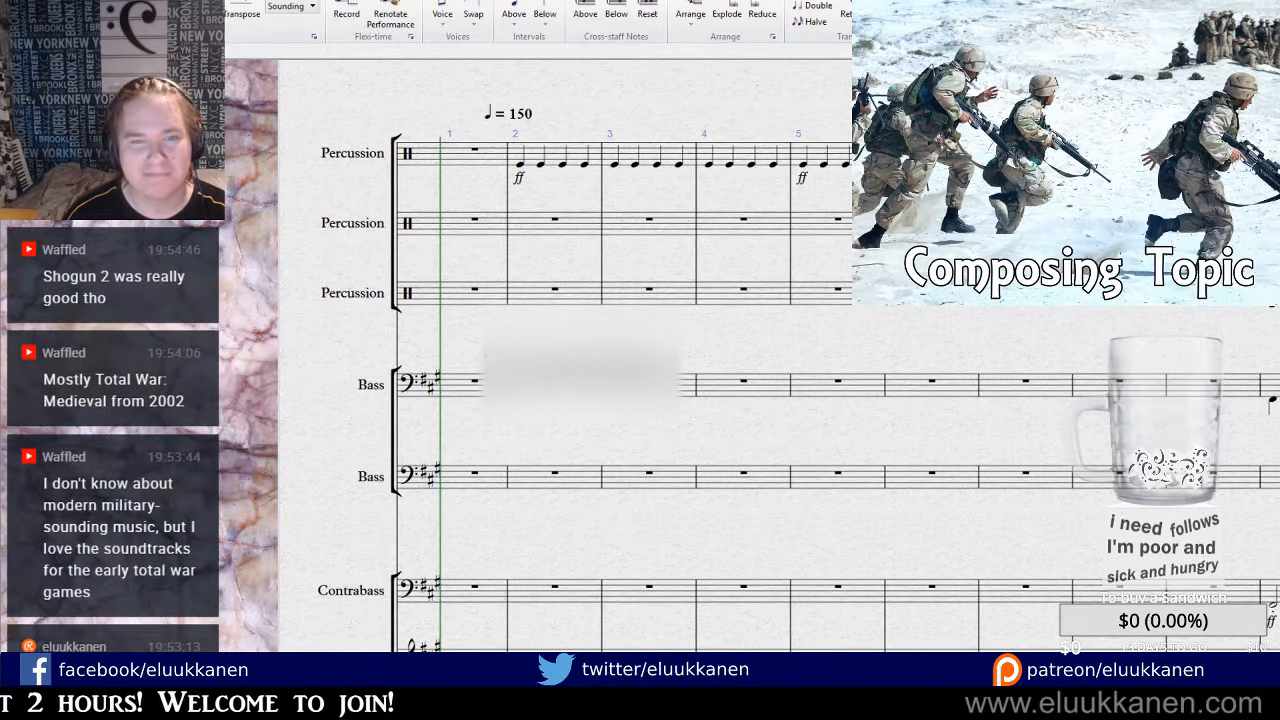
pyautogui.press('space')
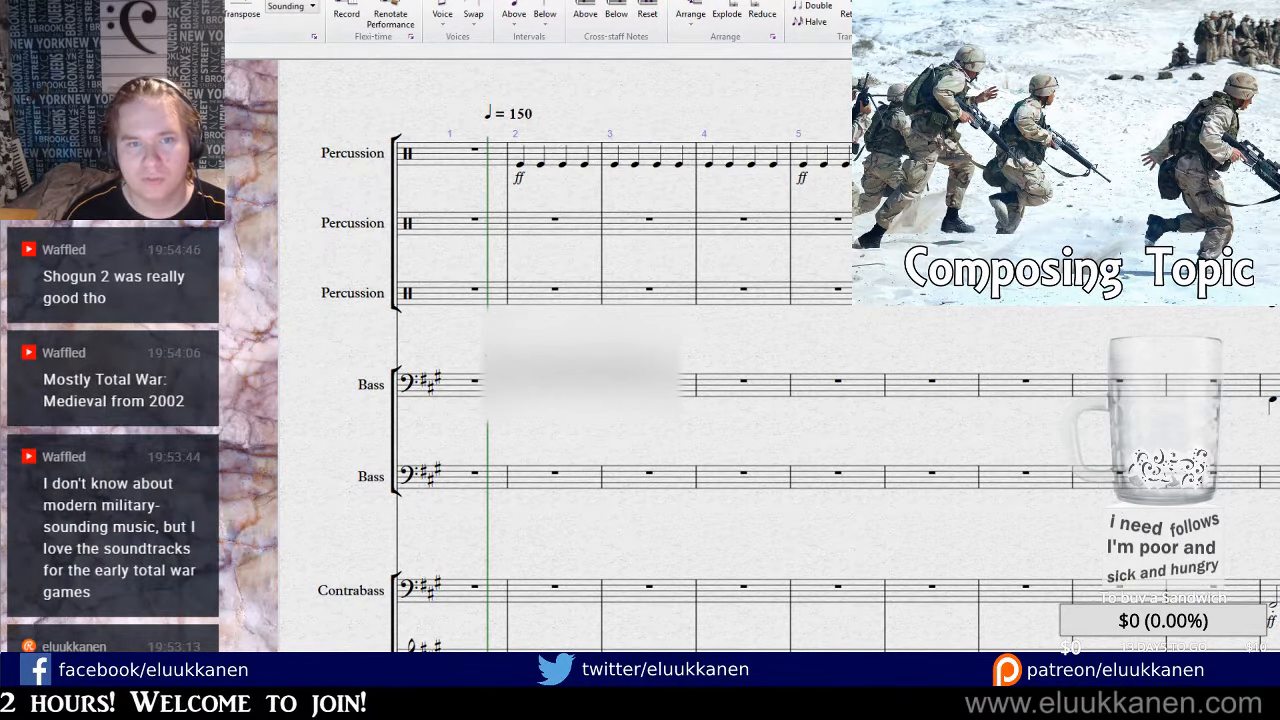
pyautogui.press('[')
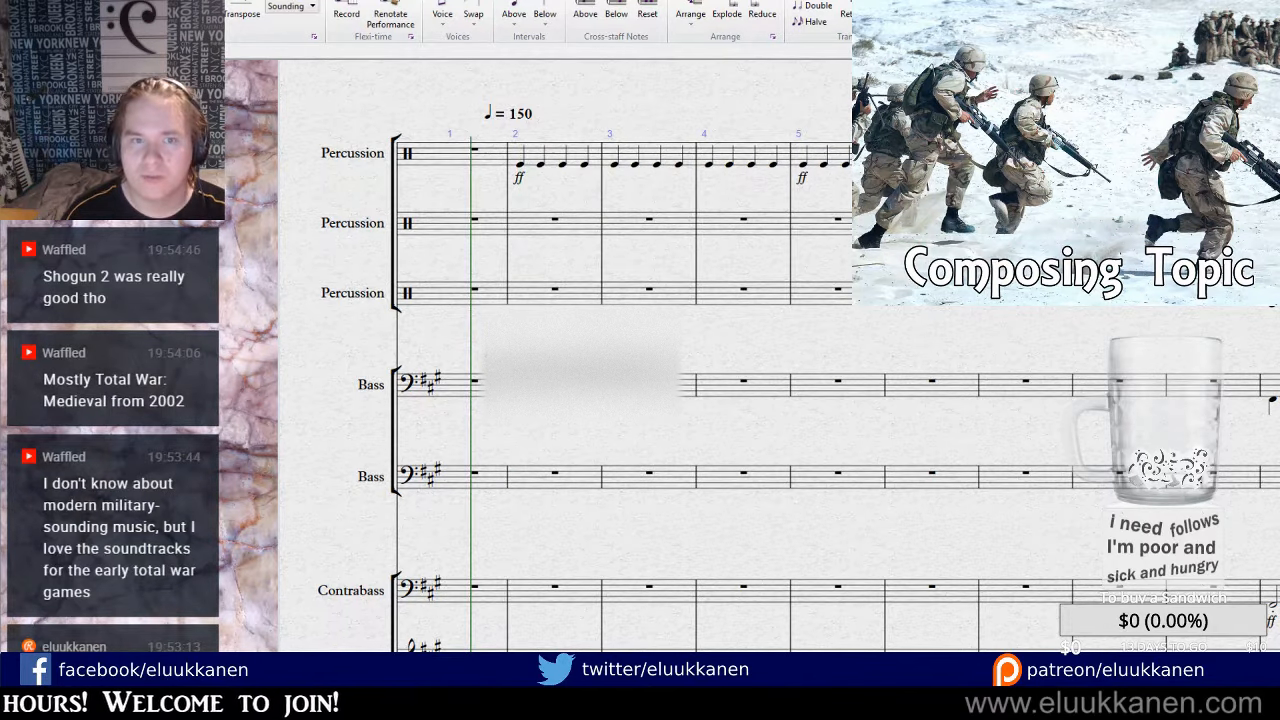
pyautogui.press('[')
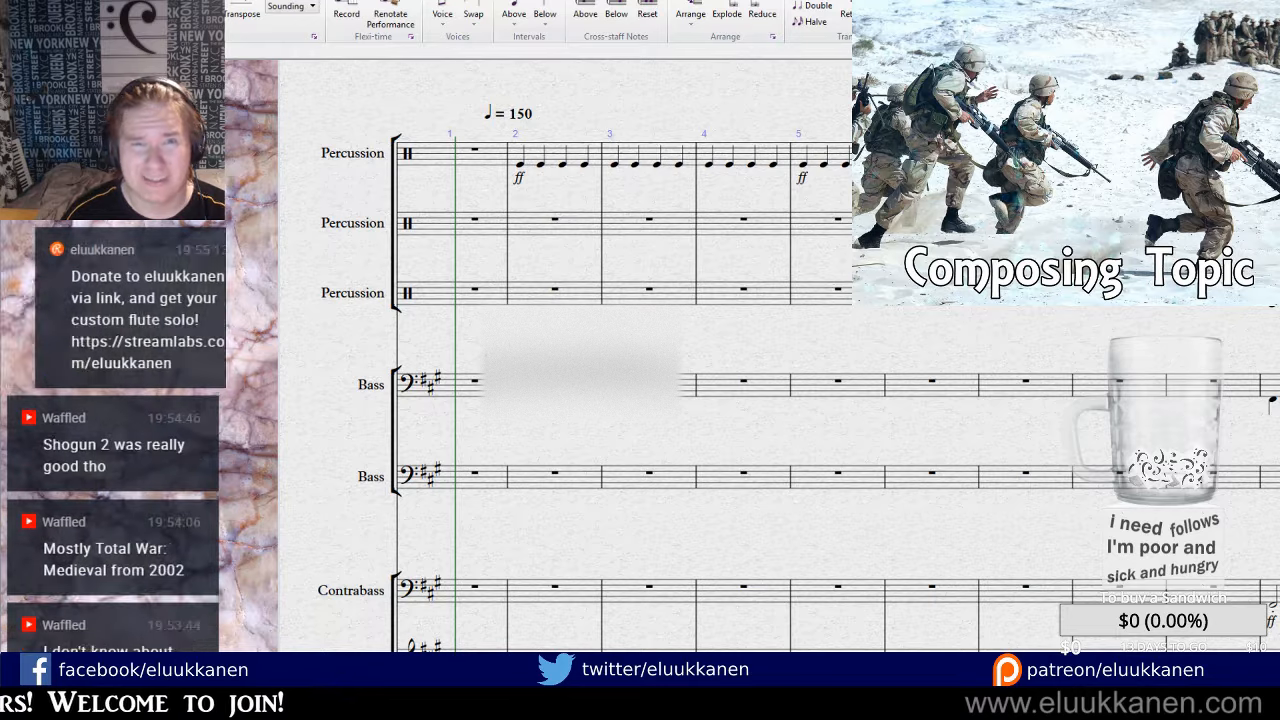
pyautogui.hotkey('ctrl', '-')
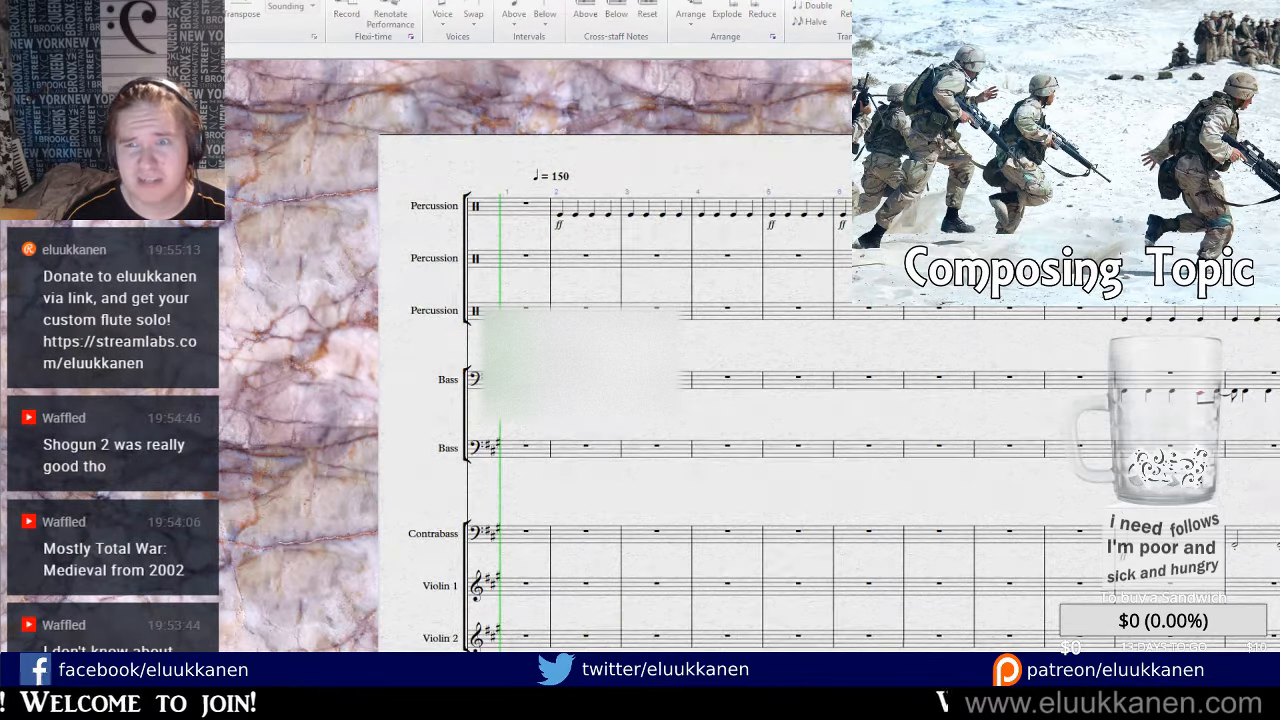
pyautogui.press('space')
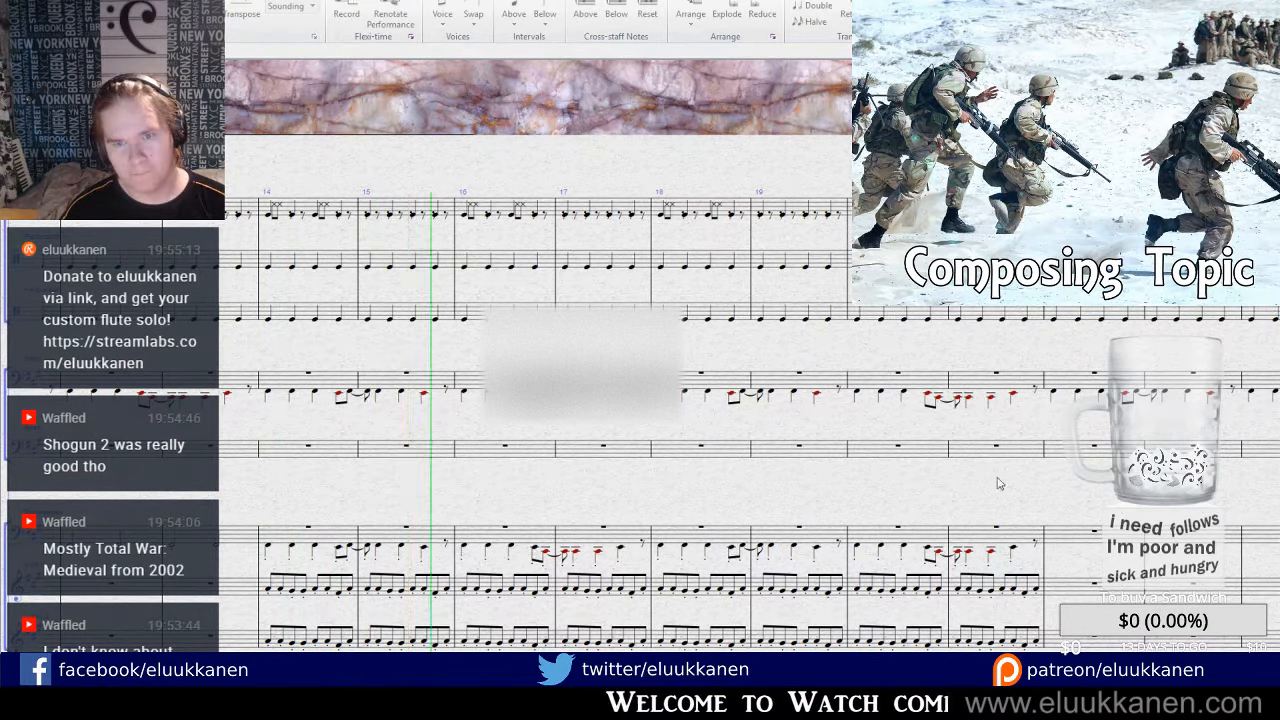
pyautogui.moveTo(987, 480); pyautogui.dragTo(931, 466)
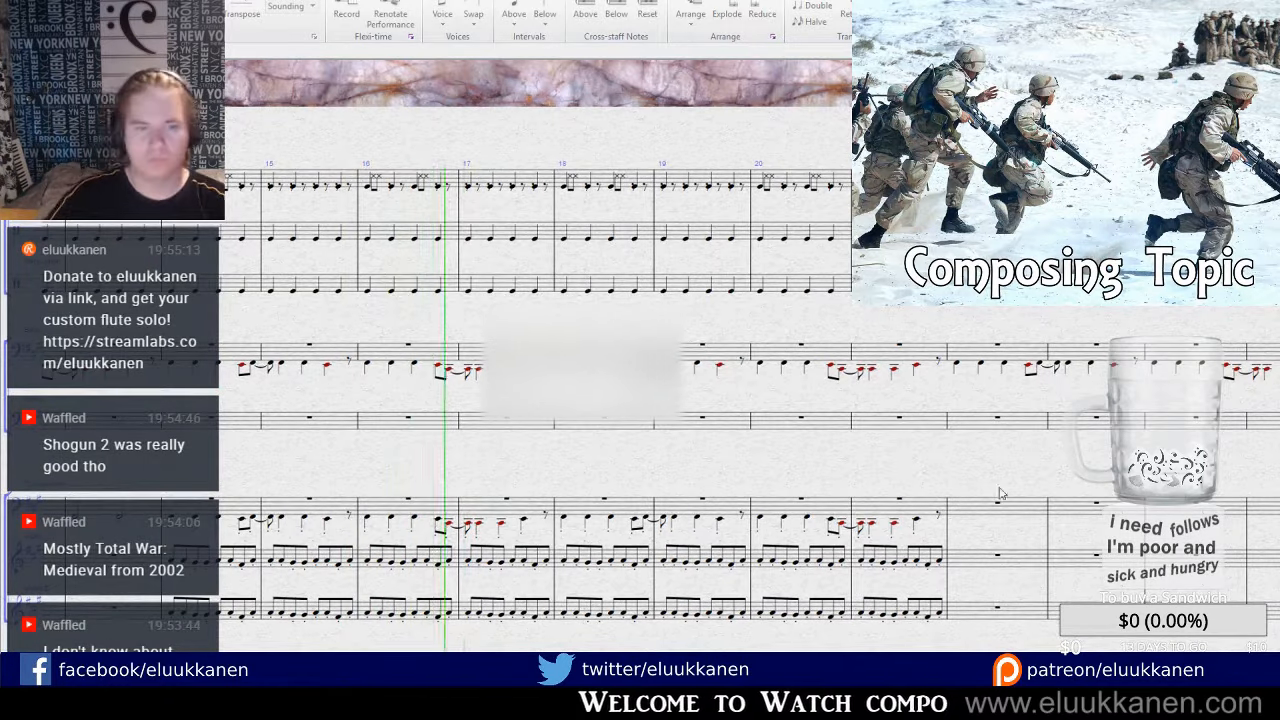
pyautogui.moveTo(672, 474); pyautogui.dragTo(679, 380)
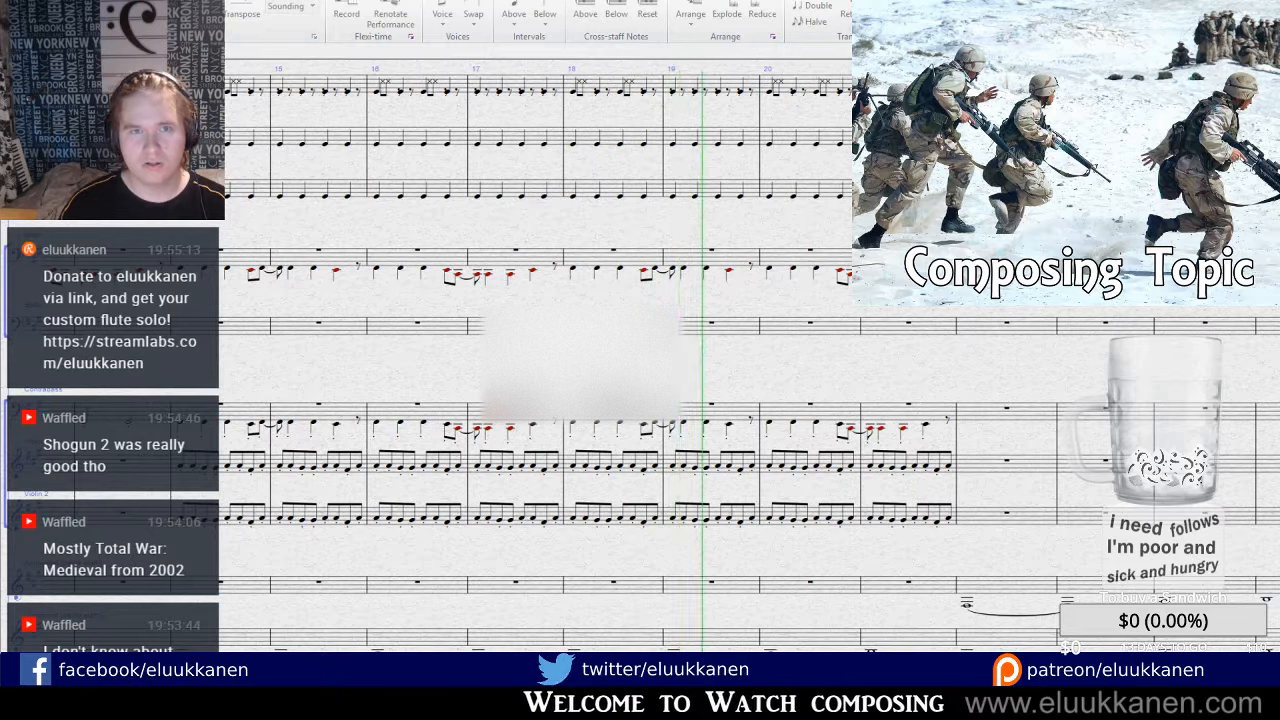
# Open the mixer and play back the Contrabass and Violin passage from bar 14.
pyautogui.click(405, 1)
pyautogui.press('m')
pyautogui.scroll(1, 794, 240)
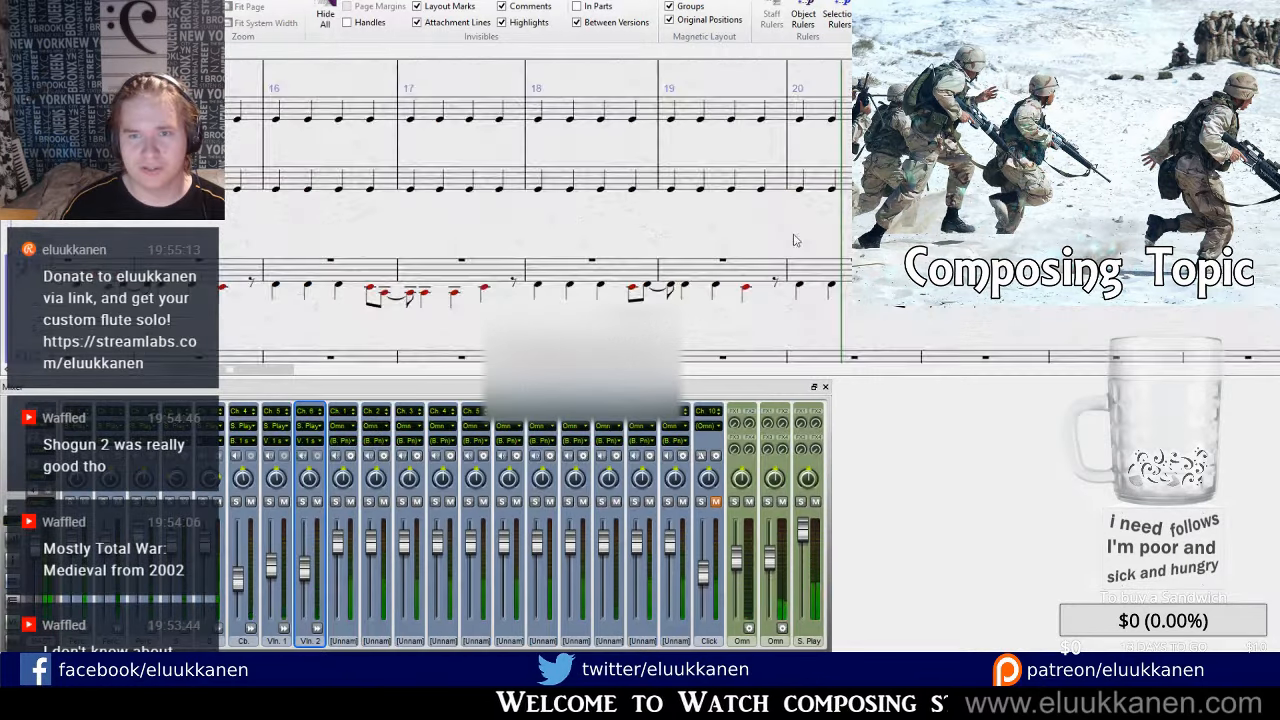
pyautogui.moveTo(794, 240); pyautogui.dragTo(1262, 101)
pyautogui.moveTo(721, 301); pyautogui.dragTo(599, 146)
pyautogui.click(495, 168)
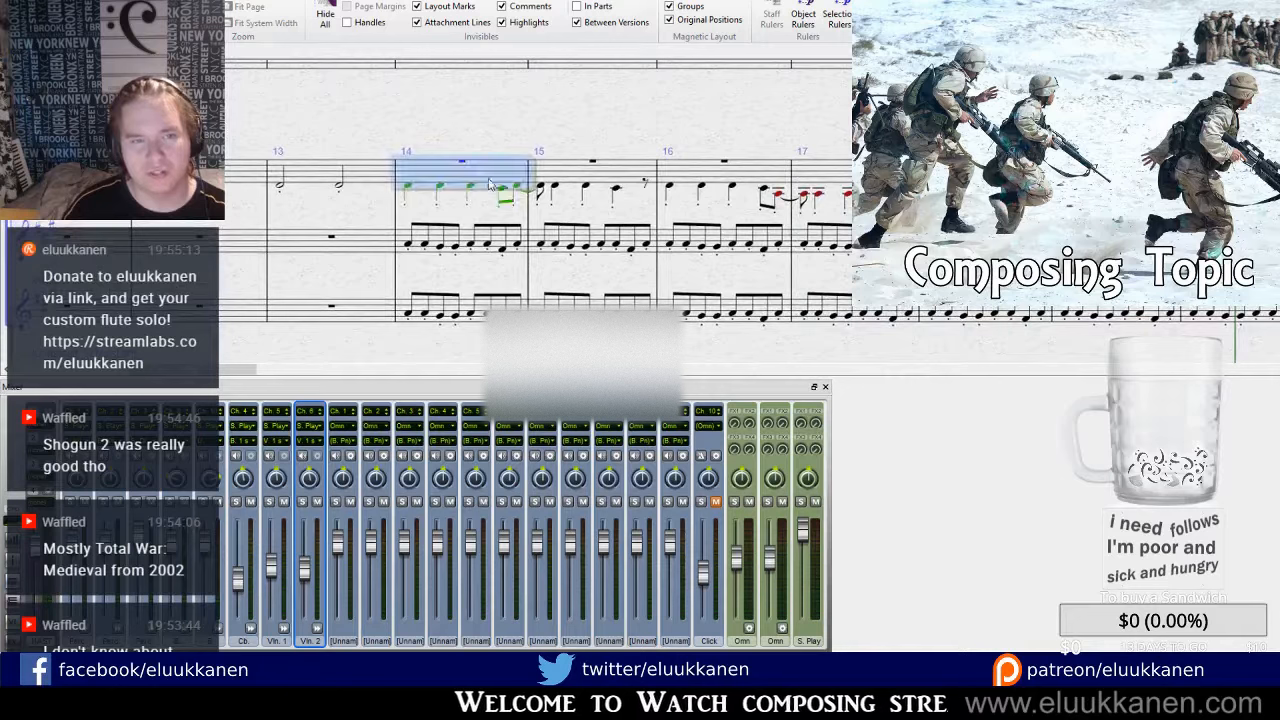
pyautogui.keyDown('shift'); pyautogui.click(487, 305); pyautogui.keyUp('shift')
pyautogui.press('p')
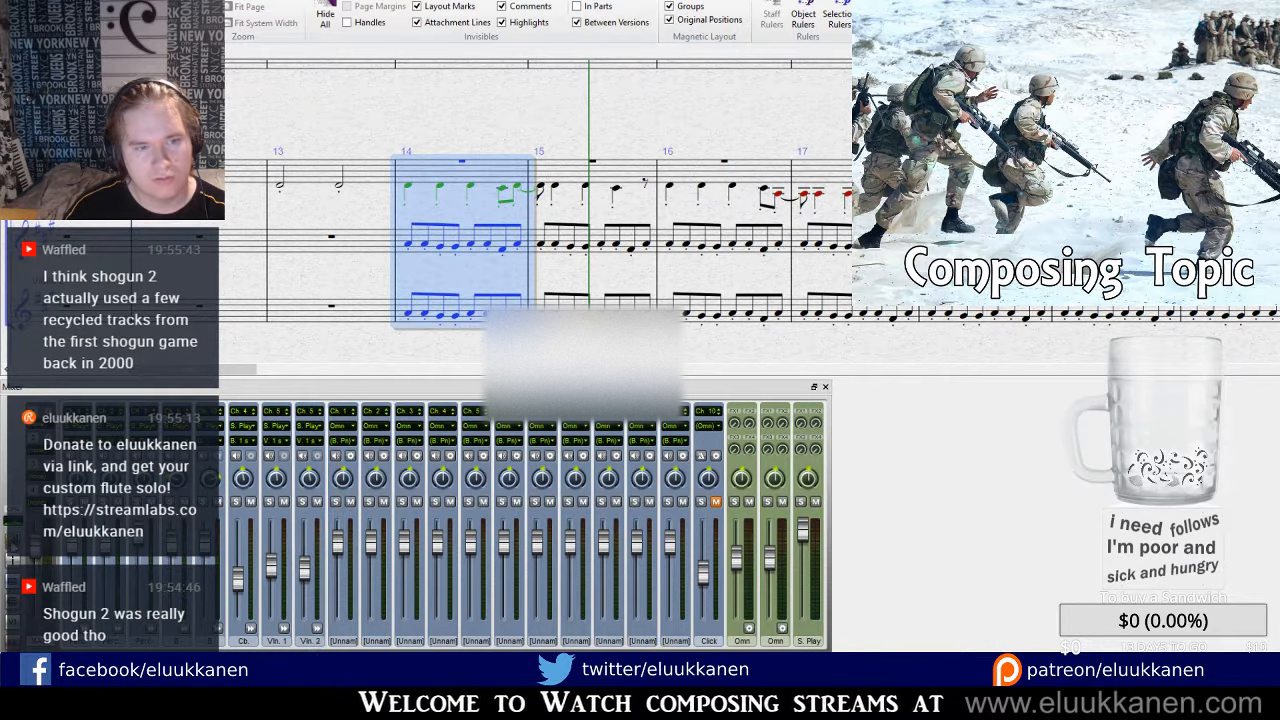
# Raise the mixer reverb of the Contrabass, Violin 1 and Violin 2 to nearly full, and close the mixer.
pyautogui.moveTo(370, 379); pyautogui.dragTo(370, 329)
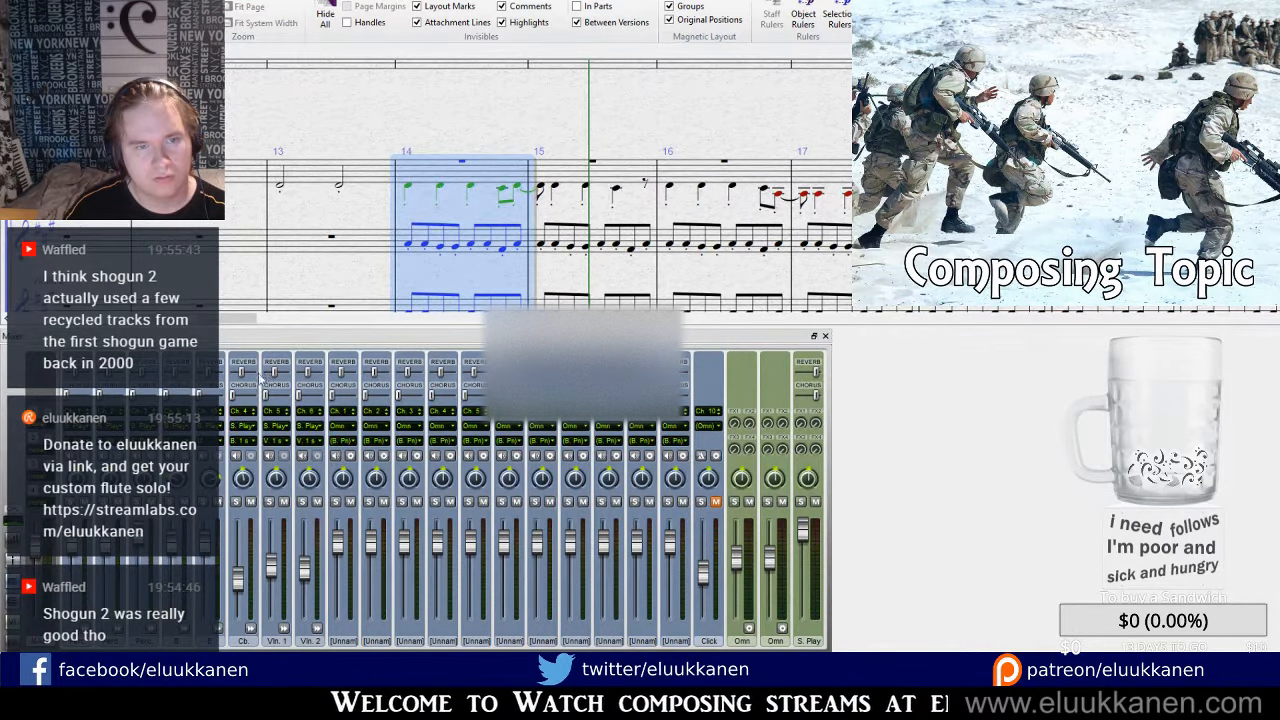
pyautogui.moveTo(269, 376); pyautogui.dragTo(316, 380)
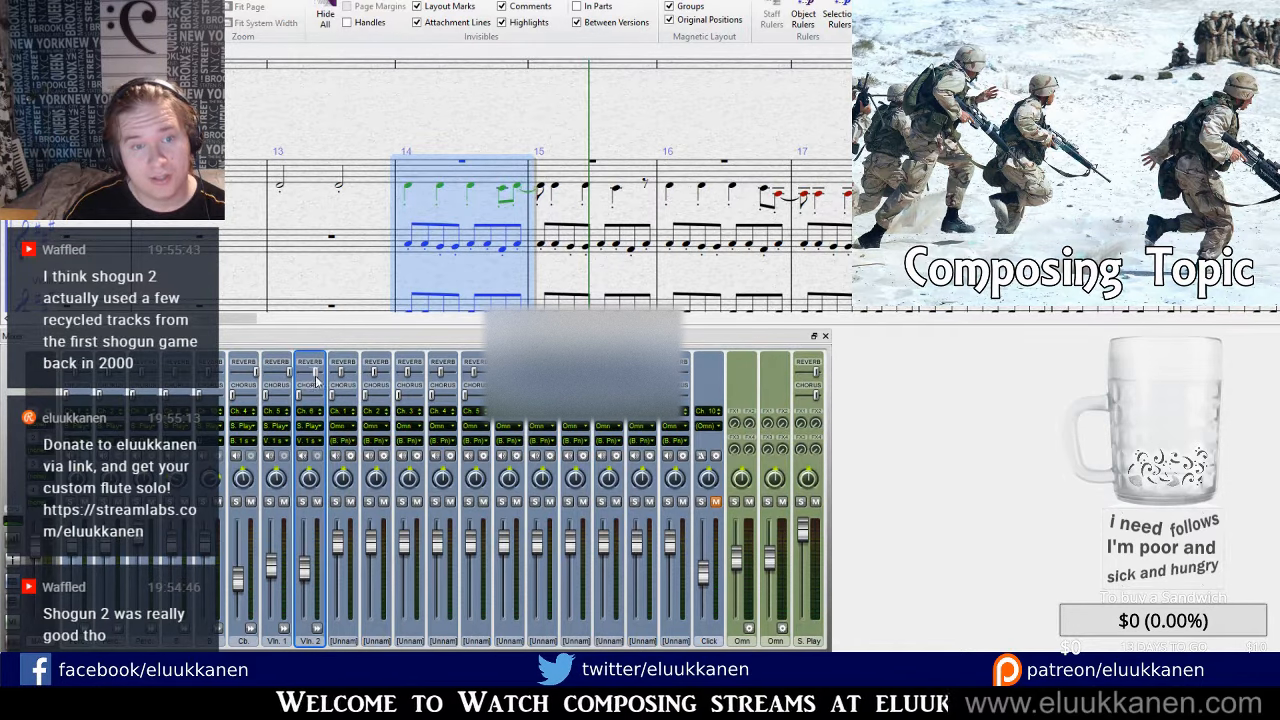
pyautogui.click(256, 378)
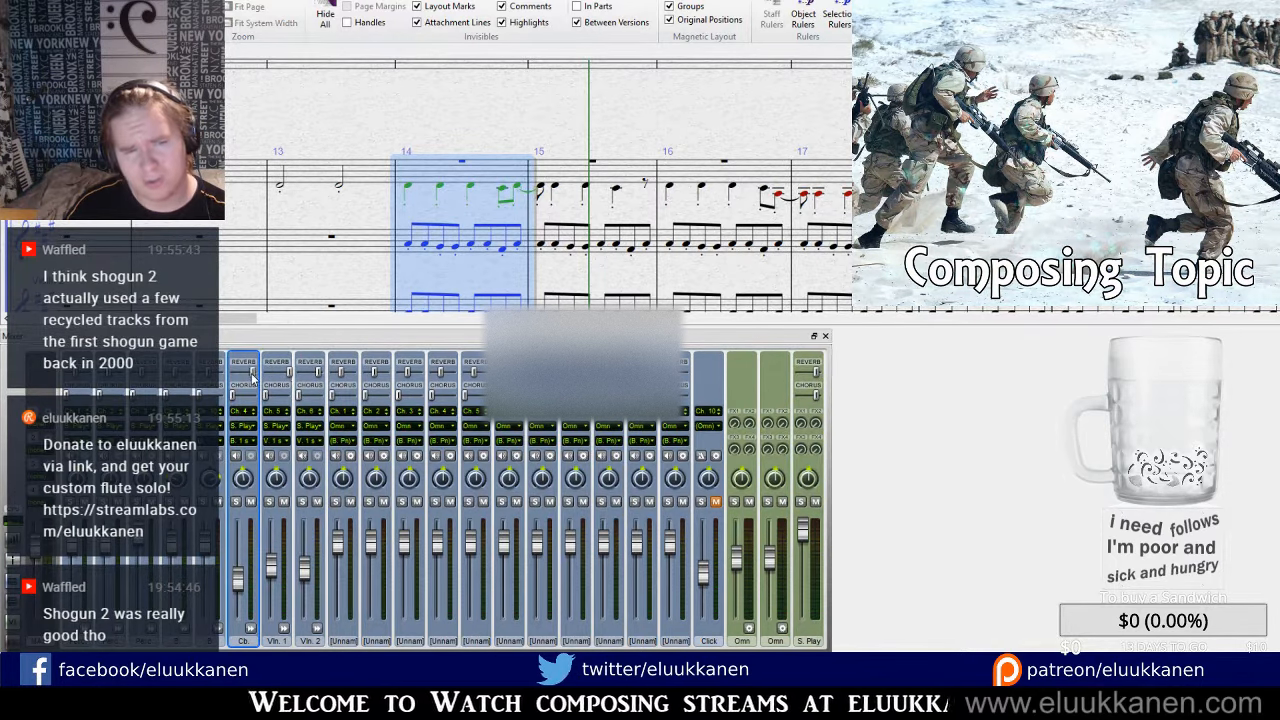
pyautogui.moveTo(294, 380); pyautogui.dragTo(287, 378)
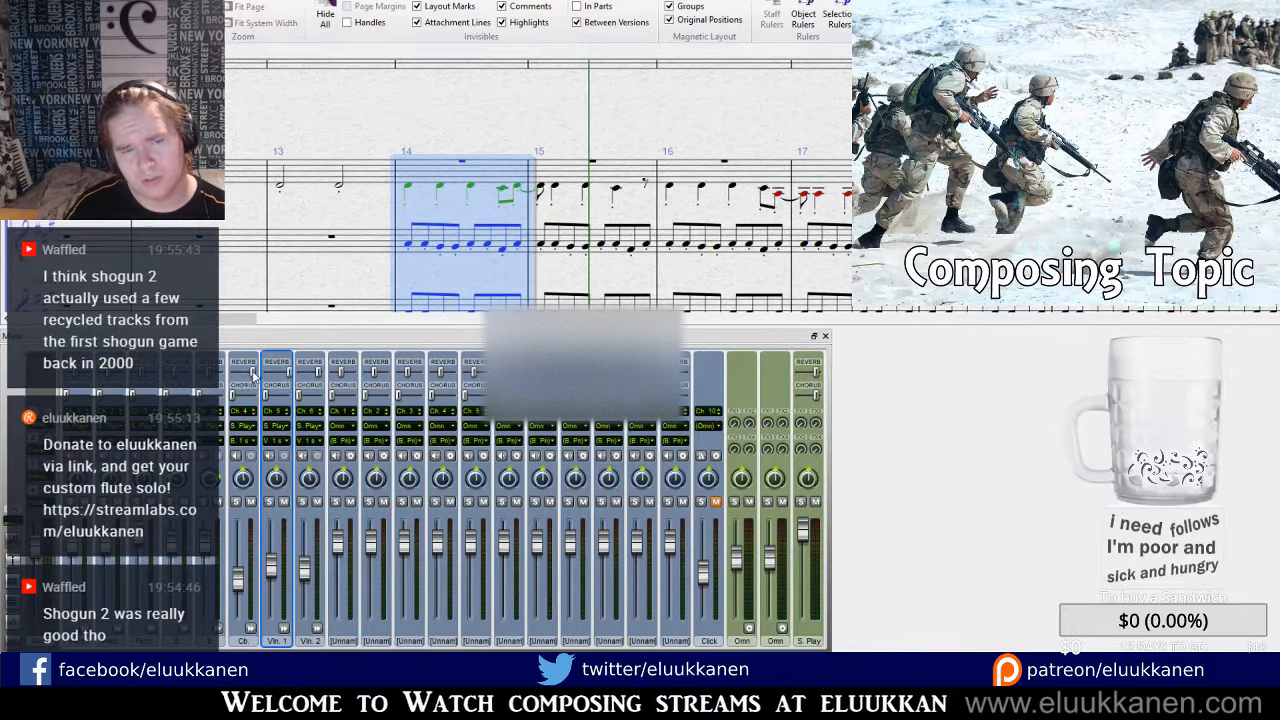
pyautogui.click(253, 376)
pyautogui.click(320, 378)
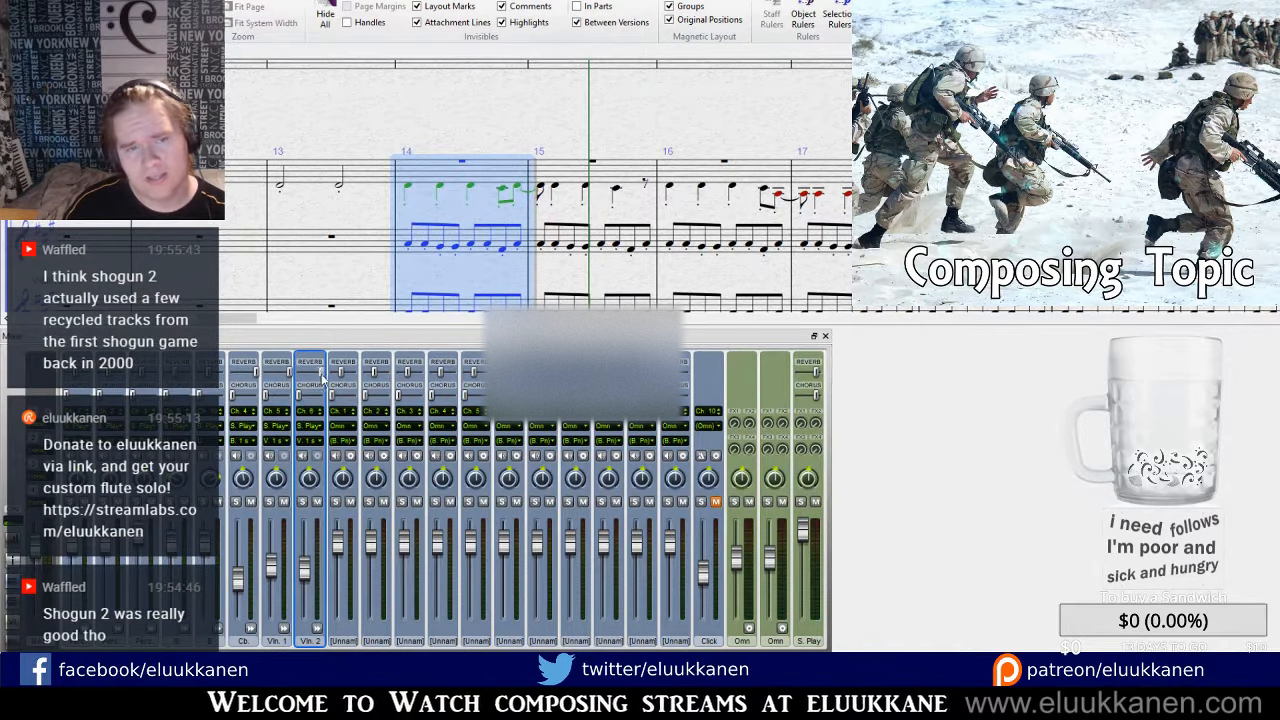
pyautogui.click(826, 338)
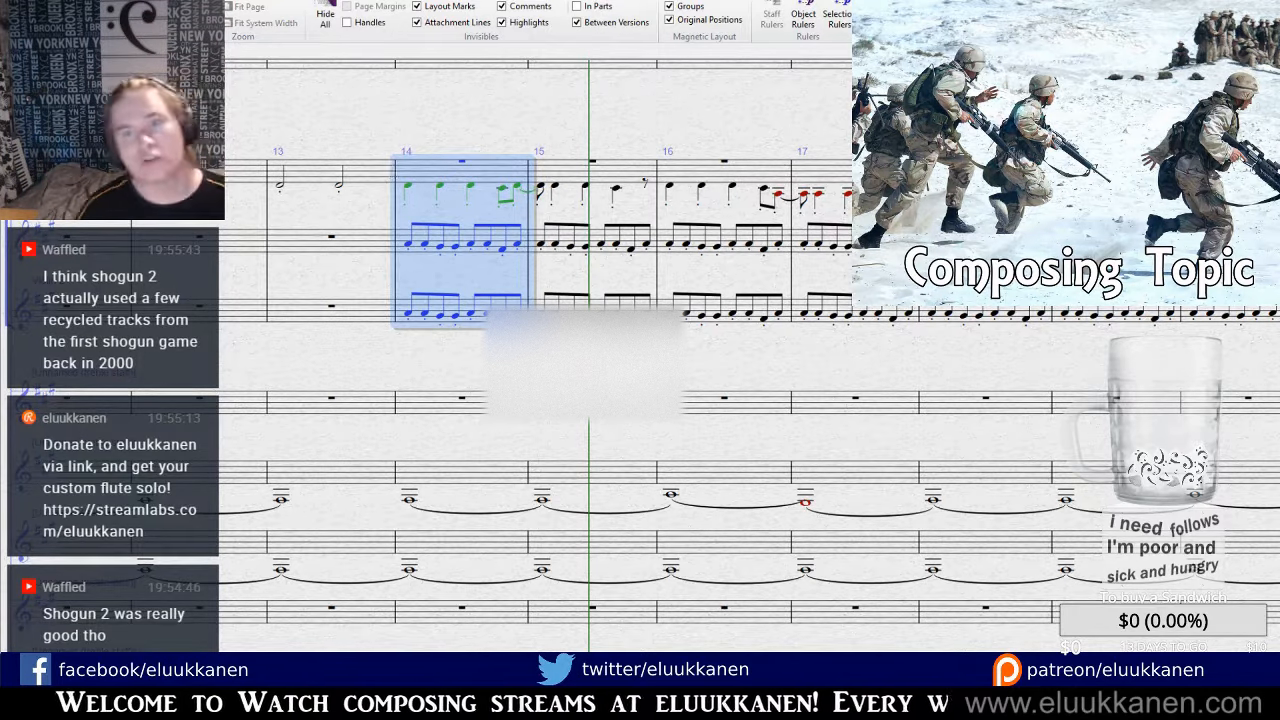
# Move the playback position back to the second half of bar 13, just before the string passage.
pyautogui.press('[')
pyautogui.press('[')
pyautogui.press('[')
pyautogui.press('[')
pyautogui.press('[')
pyautogui.press('[')
pyautogui.press('[')
pyautogui.press('[')
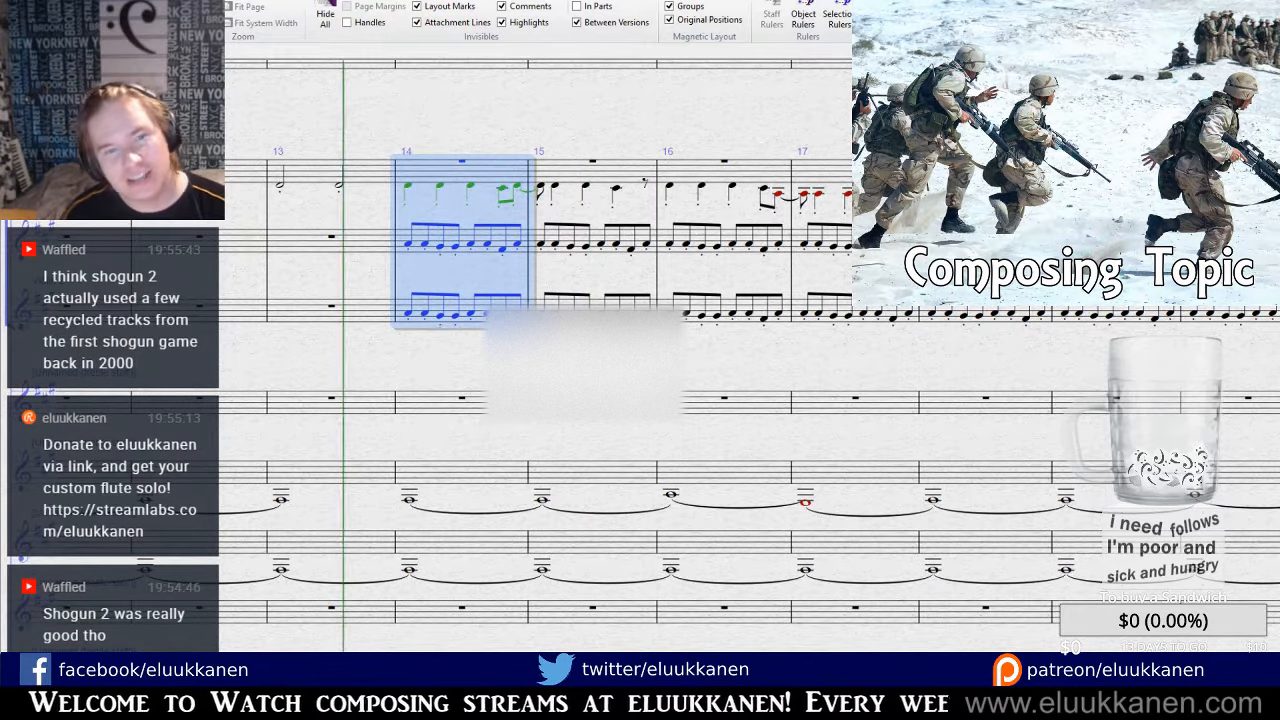
# Play the score from the second half of bar 13 and follow it through the string lead-in in bars 30–33.
pyautogui.press('space')
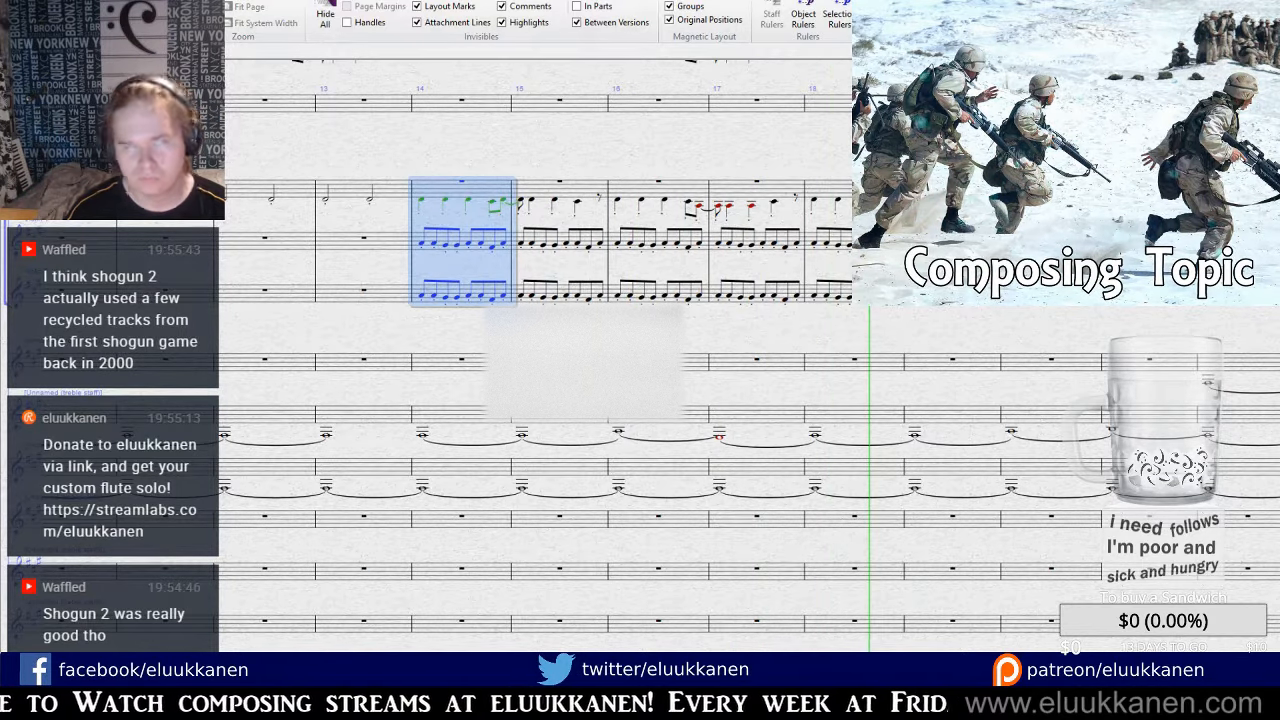
pyautogui.hotkey('ctrl', '=')
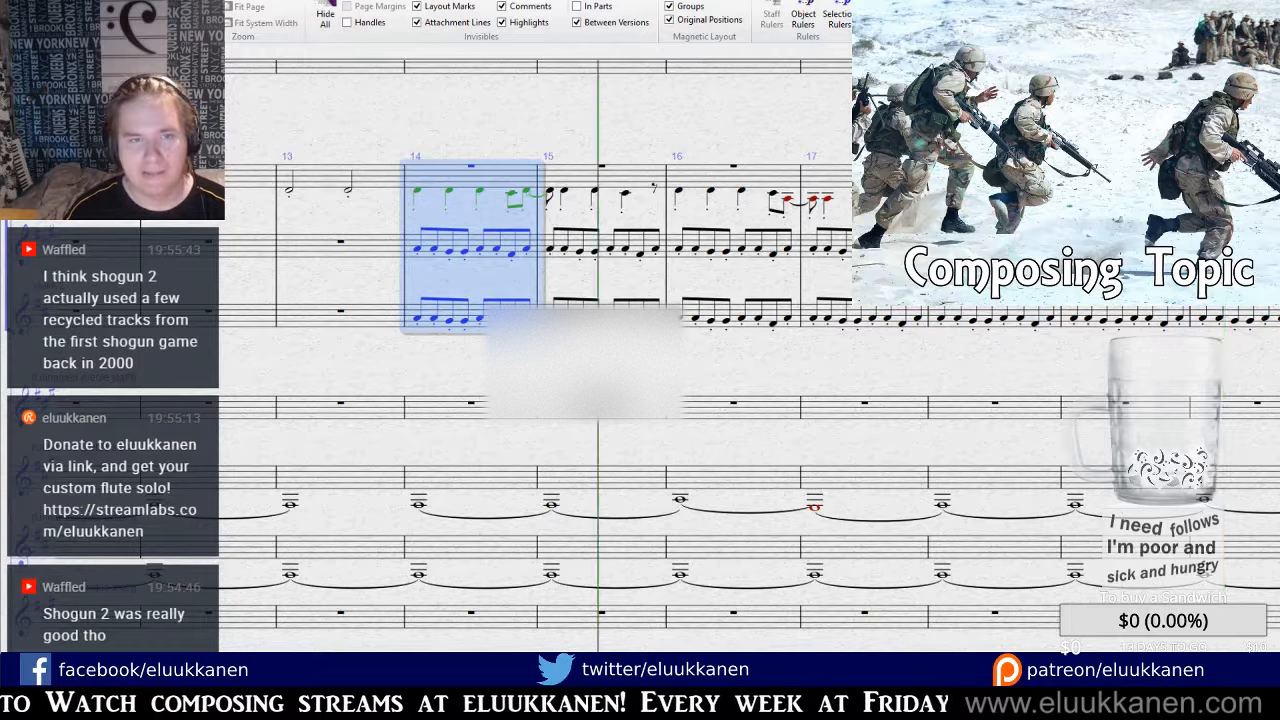
pyautogui.press('Escape')
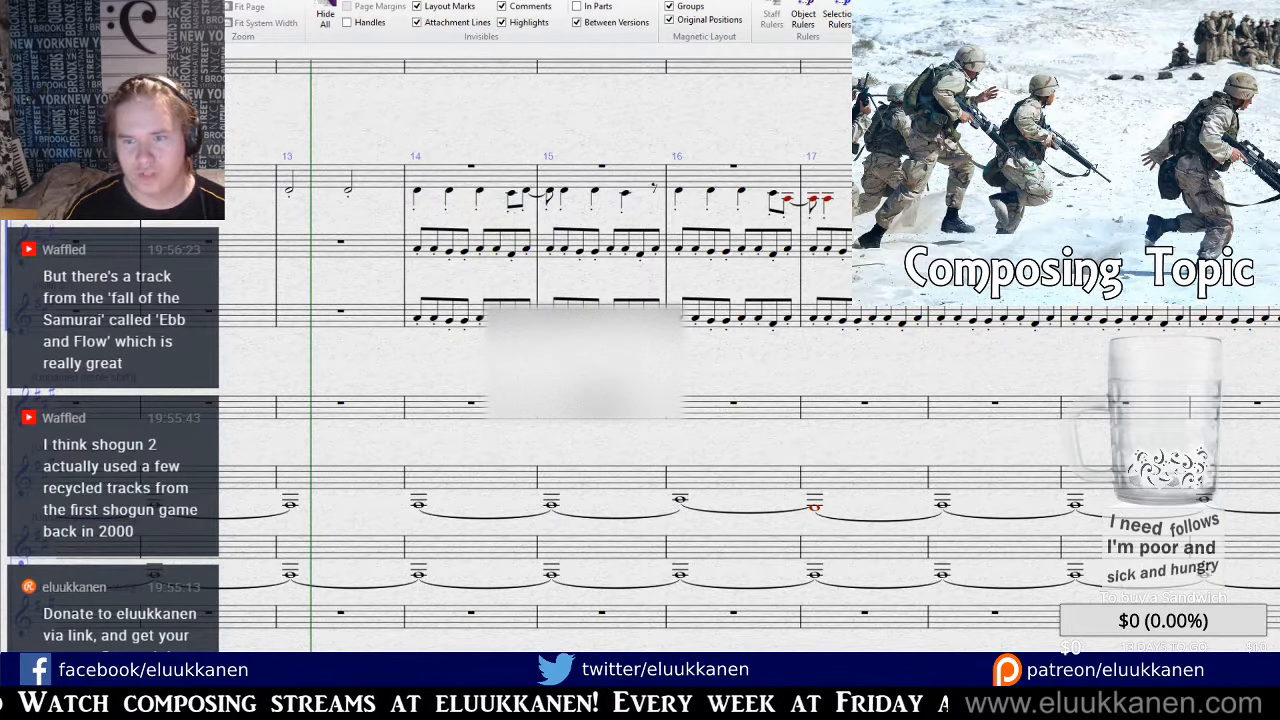
pyautogui.hotkey('ctrl', '-')
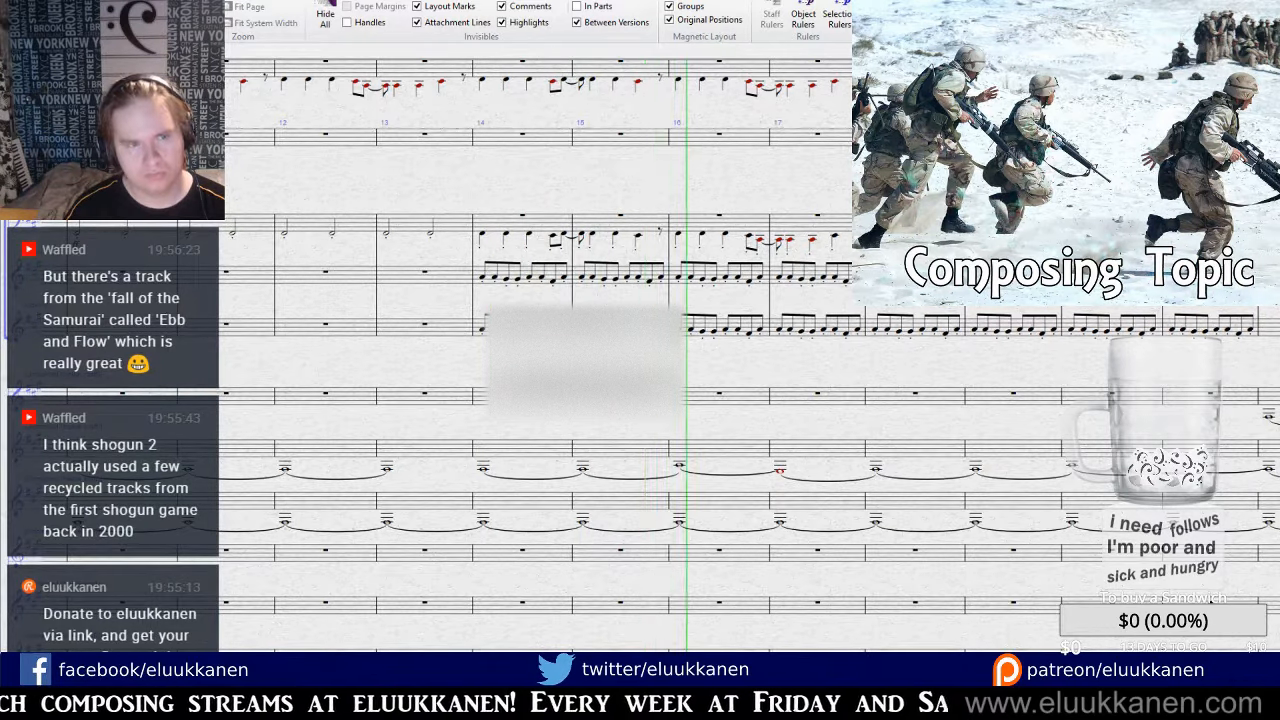
pyautogui.scroll(-3, 540, 380)
pyautogui.scroll(2, 540, 380)
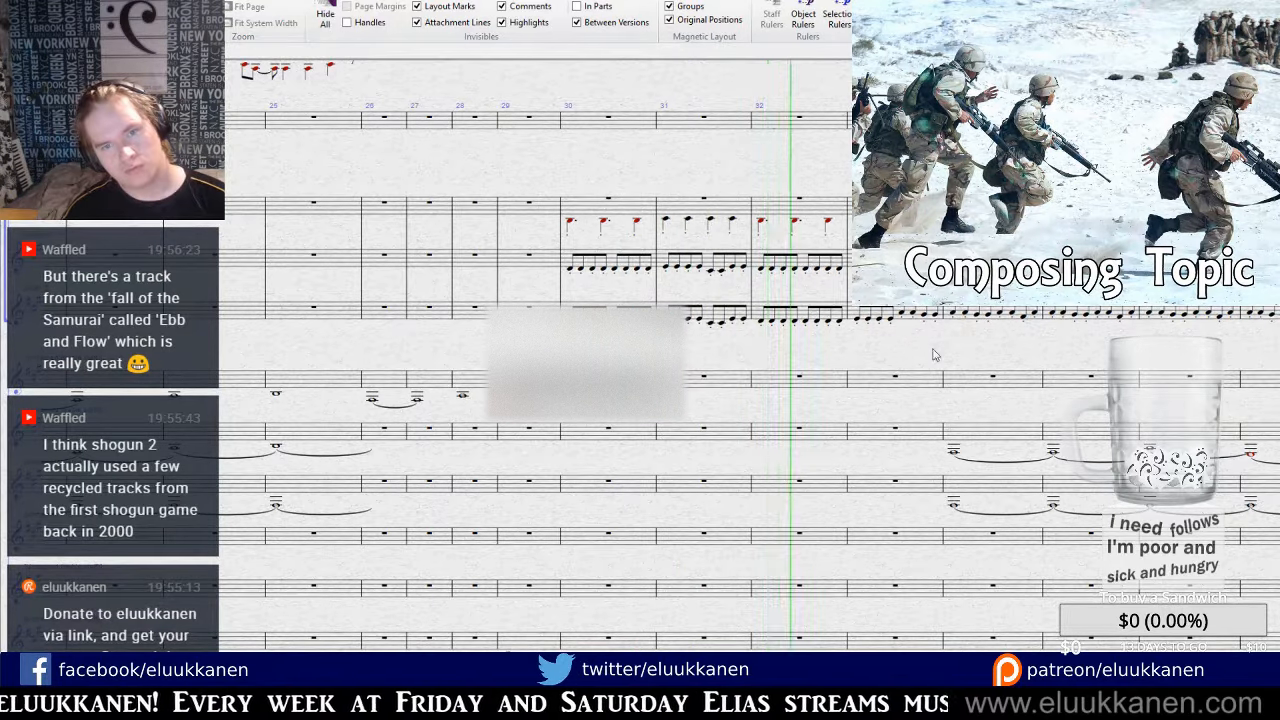
pyautogui.moveTo(931, 354); pyautogui.dragTo(654, 400)
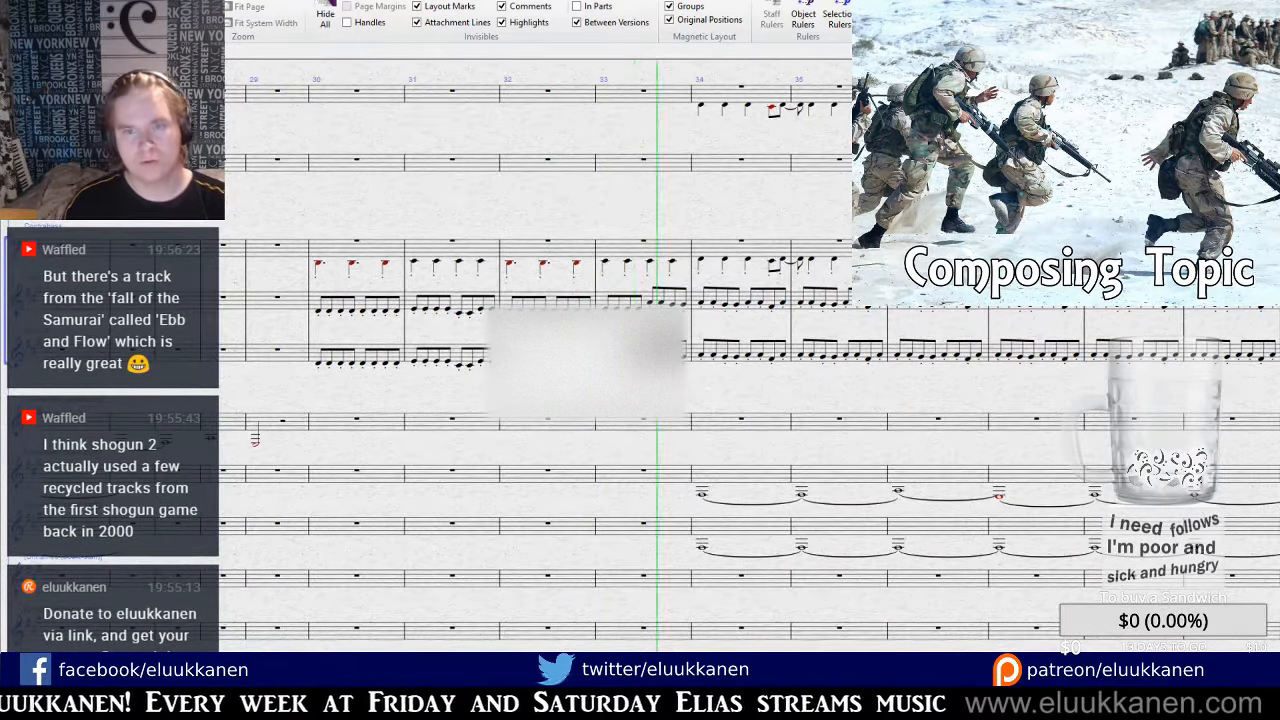
pyautogui.scroll(1, 660, 395)
pyautogui.moveTo(732, 407); pyautogui.dragTo(837, 451)
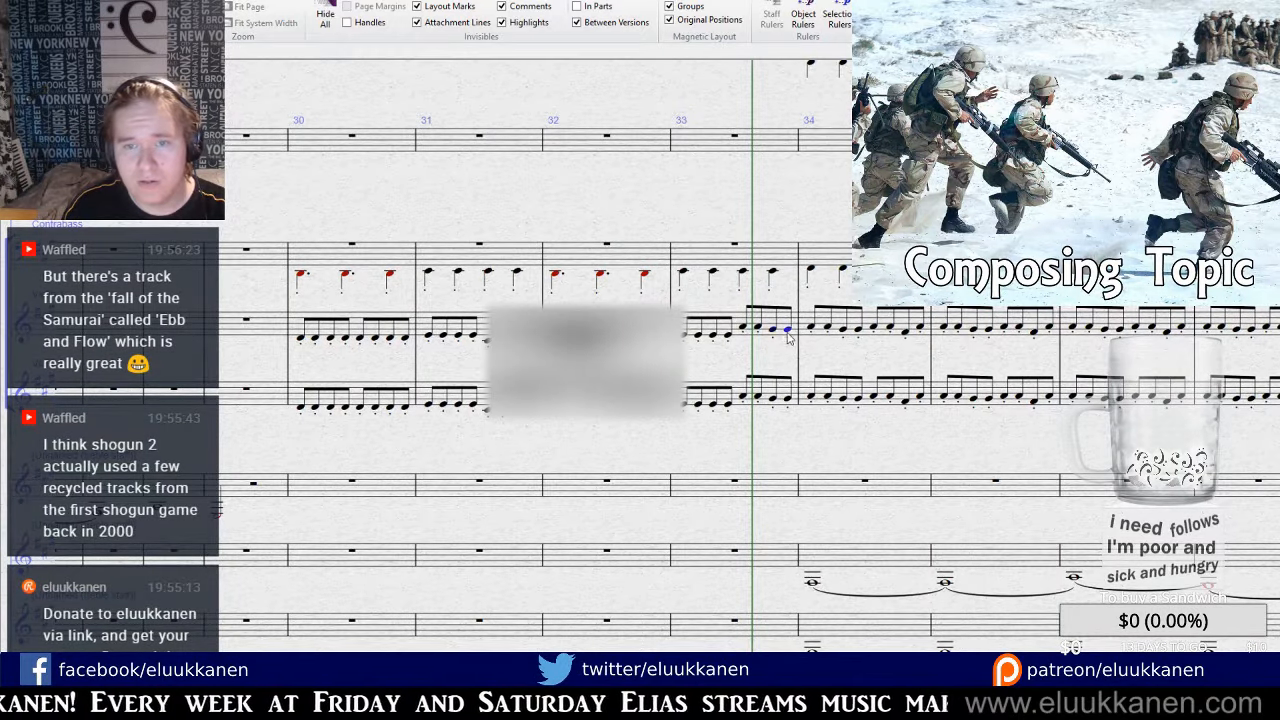
# Check the closing Violin 1 and Violin 2 notes in bar 33 of the lead-in.
pyautogui.press('Down')
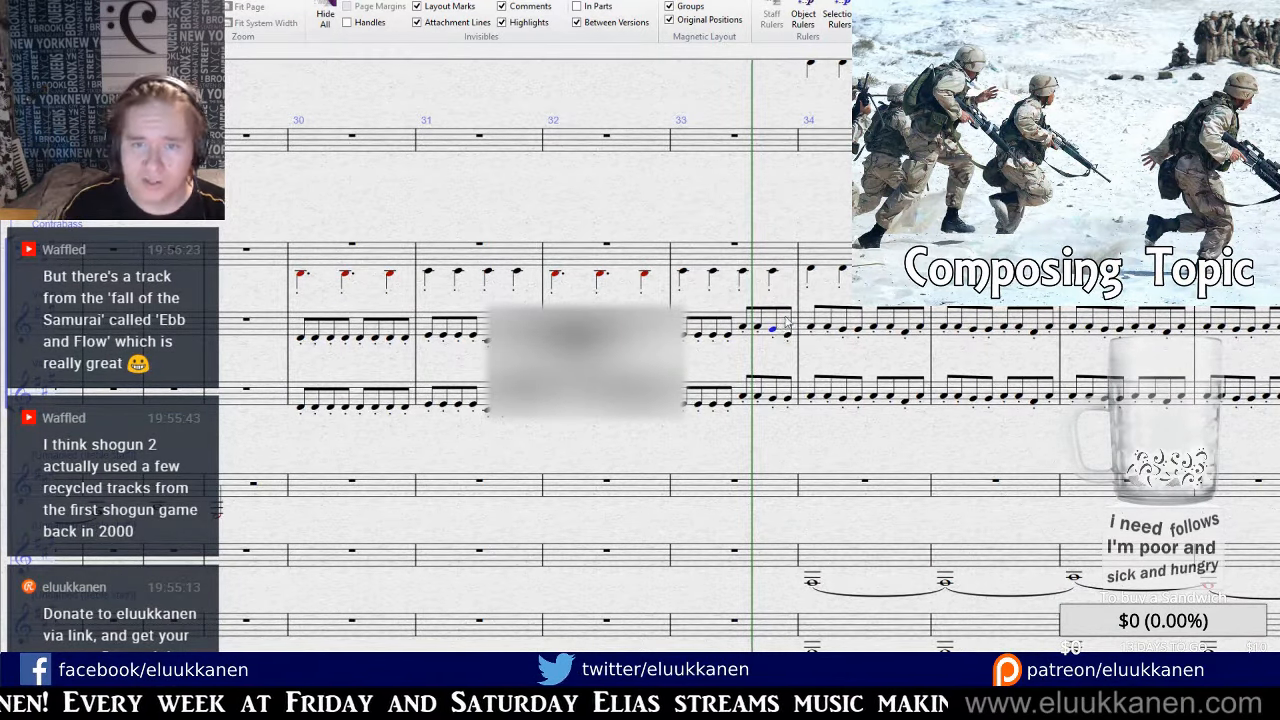
pyautogui.click(780, 340)
pyautogui.keyDown('alt'); pyautogui.click(770, 390); pyautogui.keyUp('alt')
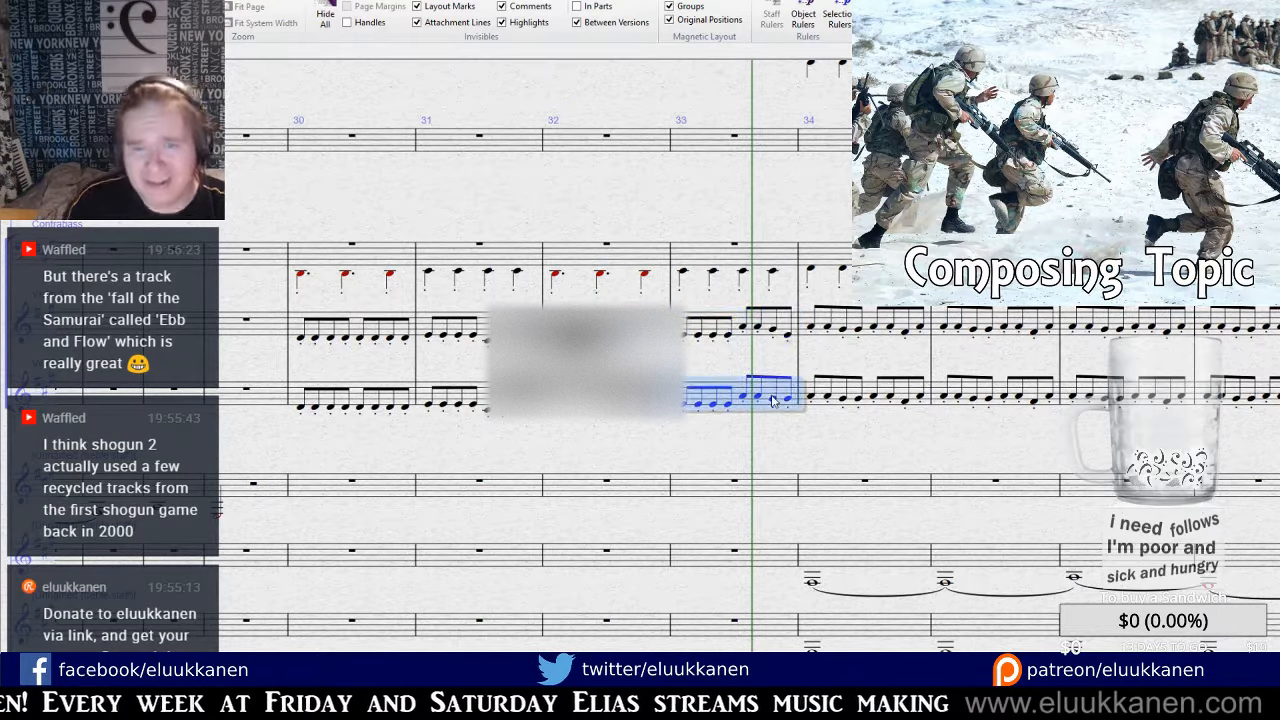
pyautogui.click(757, 234)
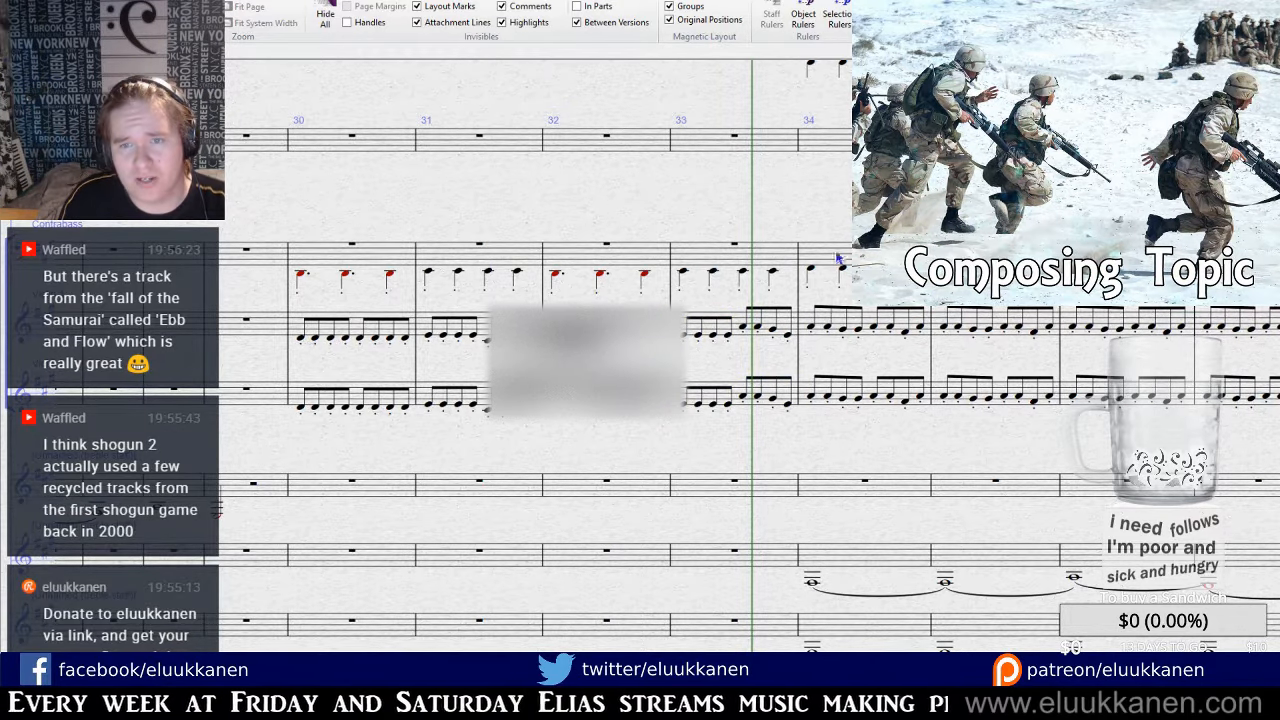
# Insert four blank bars before bar 34 across the whole score.
pyautogui.keyDown('ctrl'); pyautogui.click(802, 266); pyautogui.keyUp('ctrl')
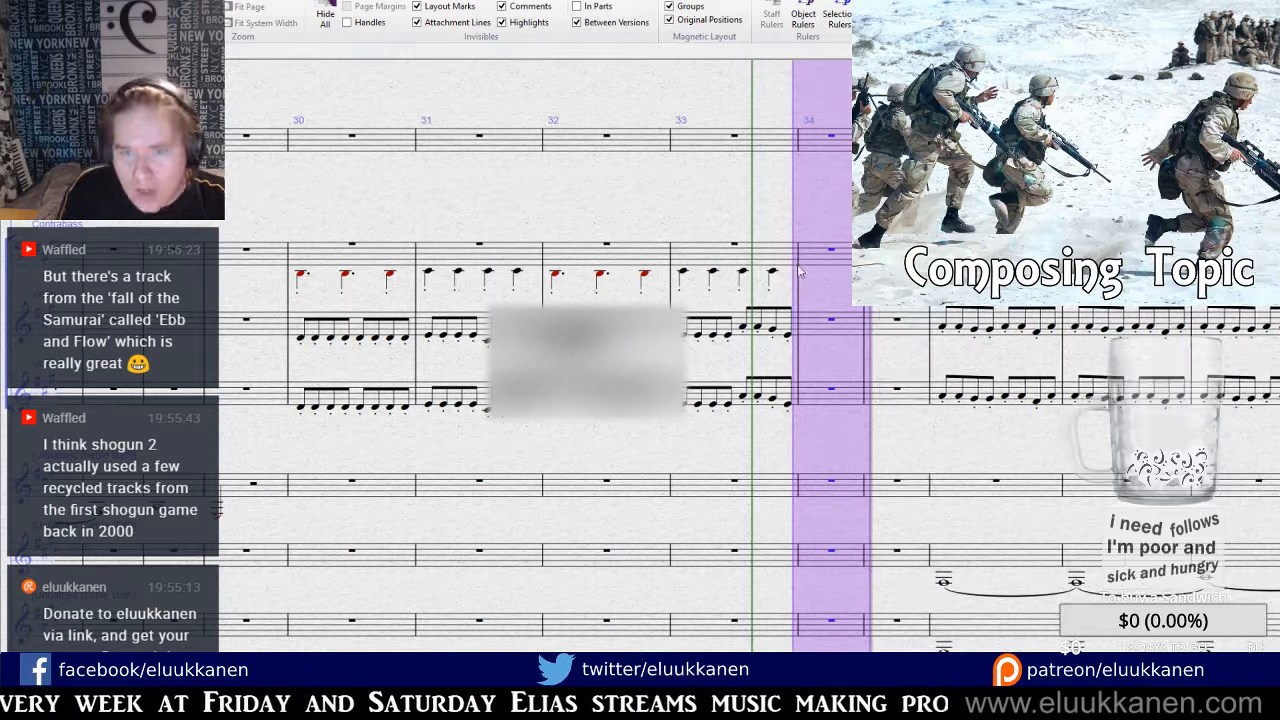
pyautogui.hotkey('ctrl', 'shift', 'b')
pyautogui.hotkey('ctrl', 'shift', 'b')
pyautogui.press('Escape')
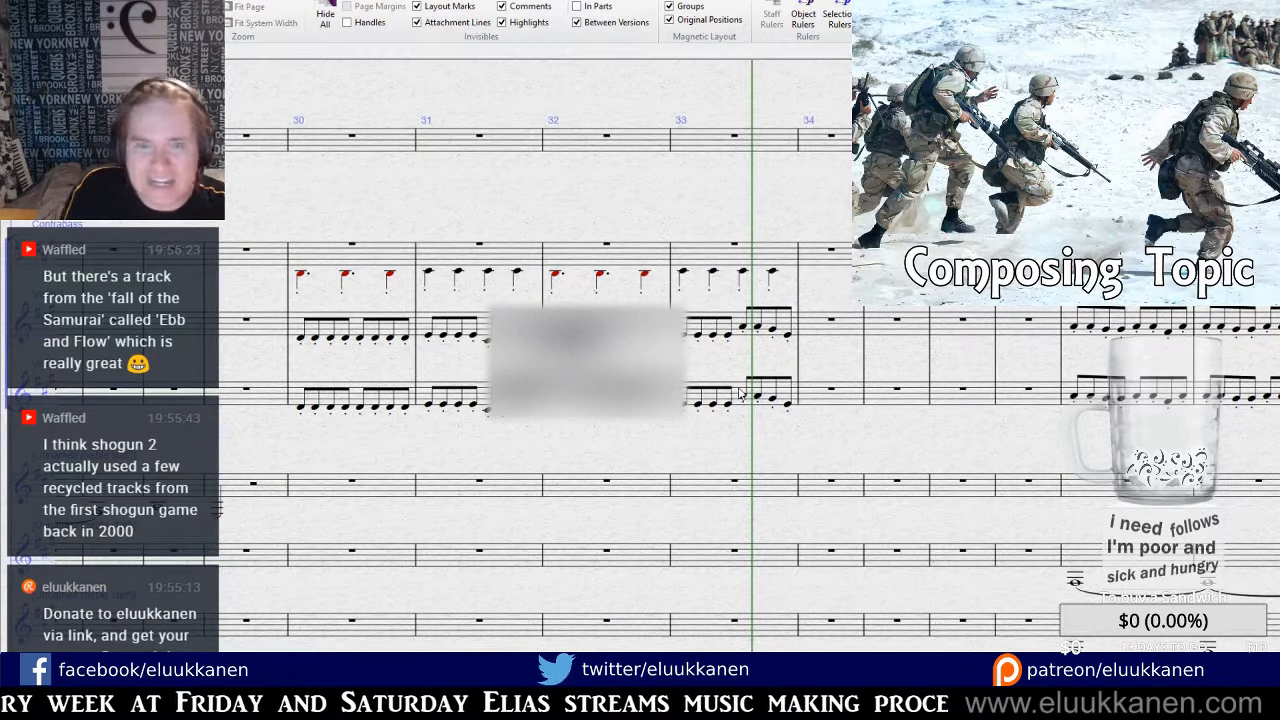
# Copy the Contrabass, Violin 1 and Violin 2 music of bars 30–33 into the blank bars 34–37.
pyautogui.click(725, 395)
pyautogui.keyDown('shift'); pyautogui.click(365, 259); pyautogui.keyUp('shift')
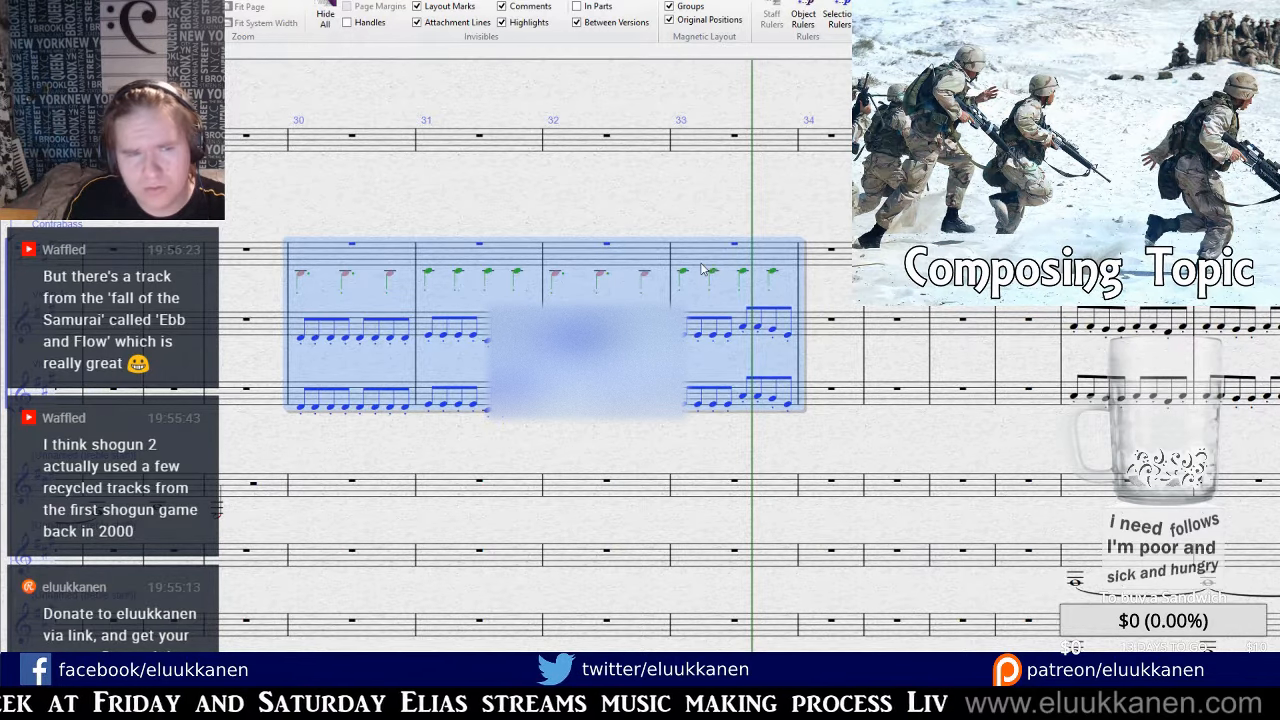
pyautogui.click(829, 251)
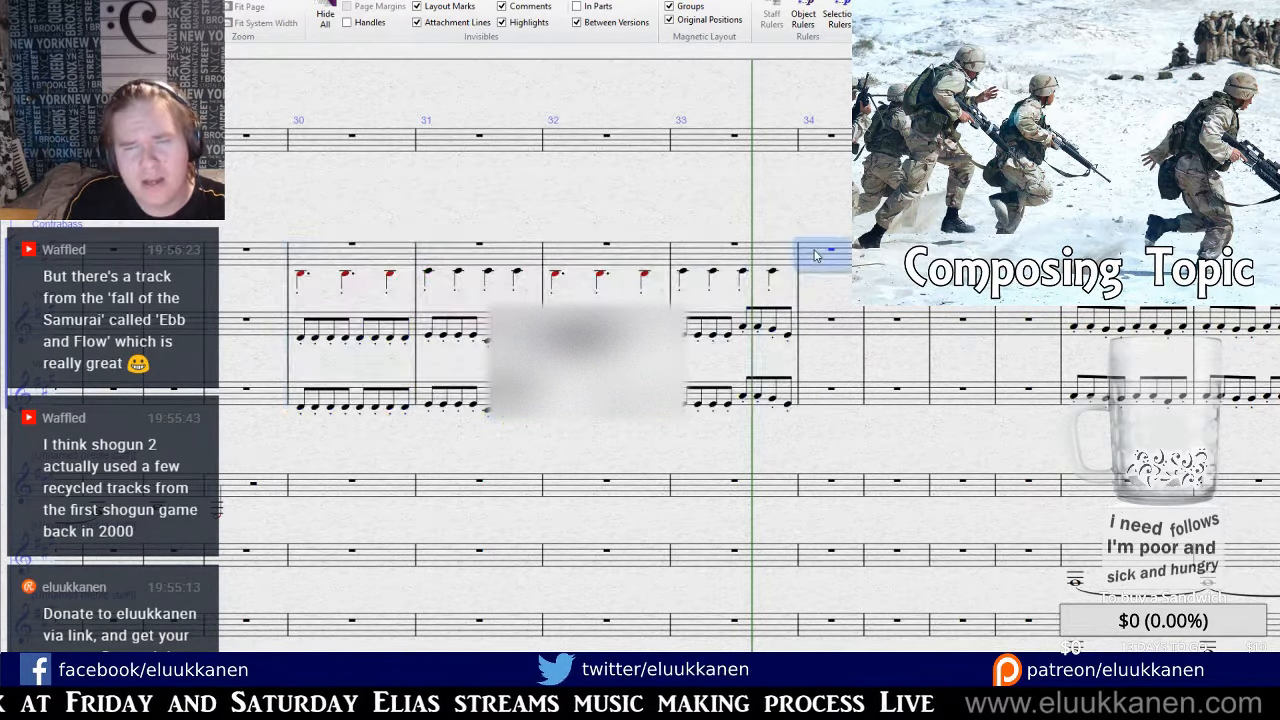
pyautogui.hotkey('ctrl', 'v')
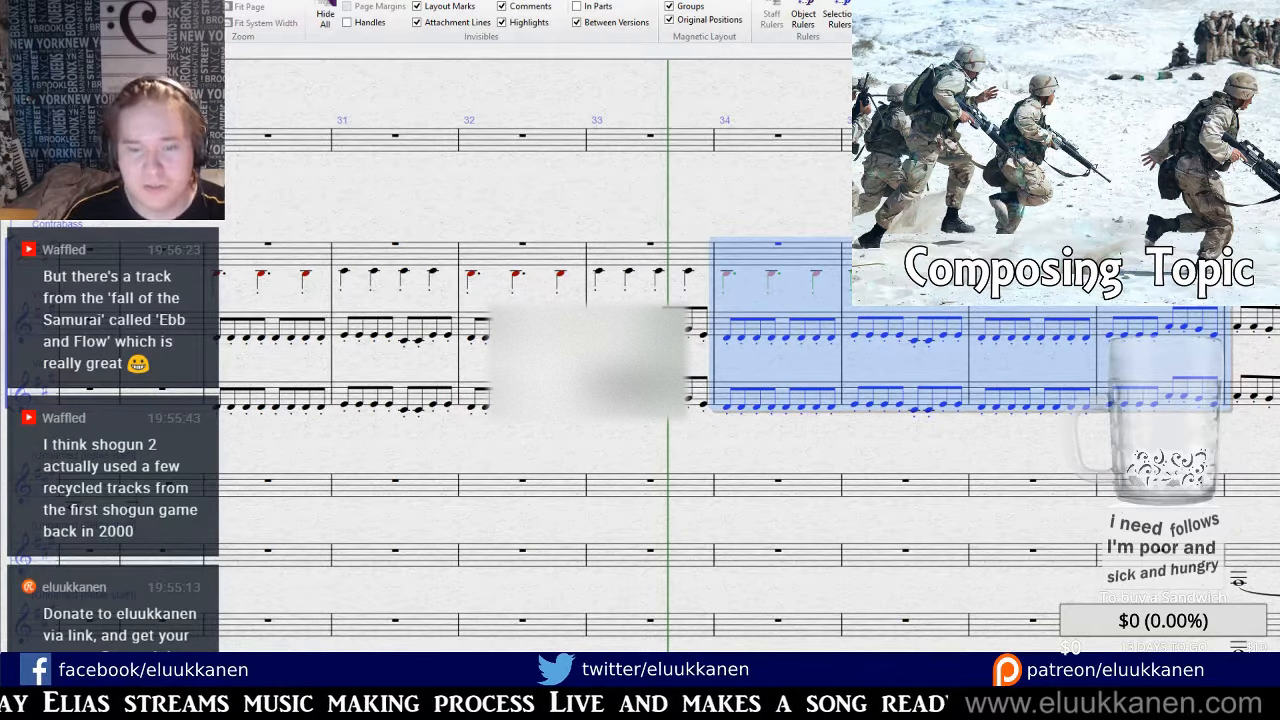
pyautogui.moveTo(597, 457); pyautogui.dragTo(897, 405)
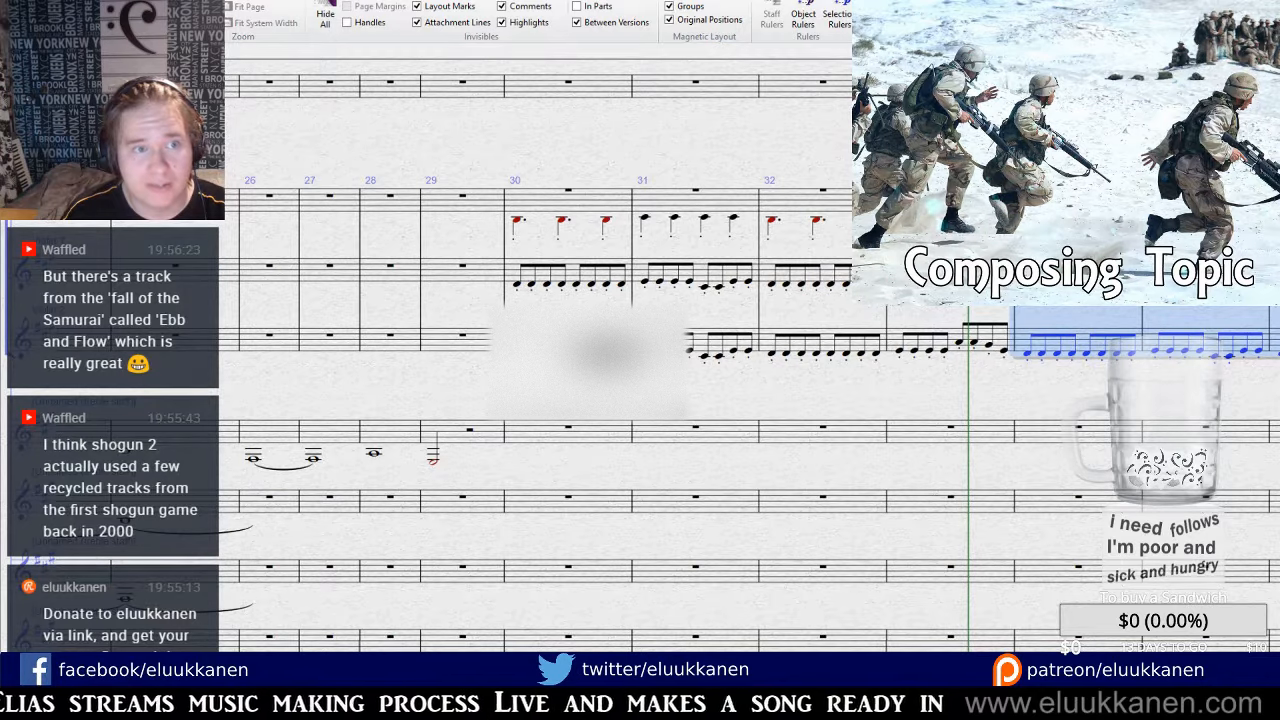
pyautogui.press('Escape')
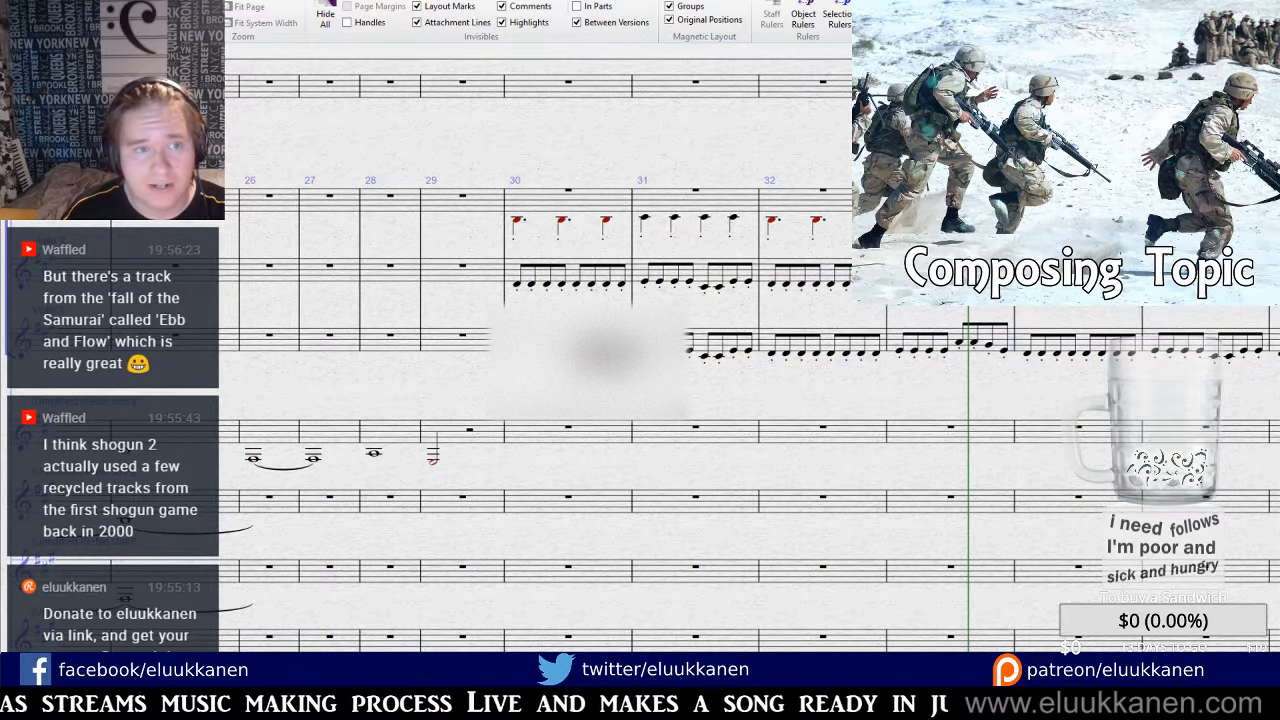
# Move the playback position back to bar 29 and play the extended string lead-in into bar 34.
pyautogui.press('[')
pyautogui.press('[')
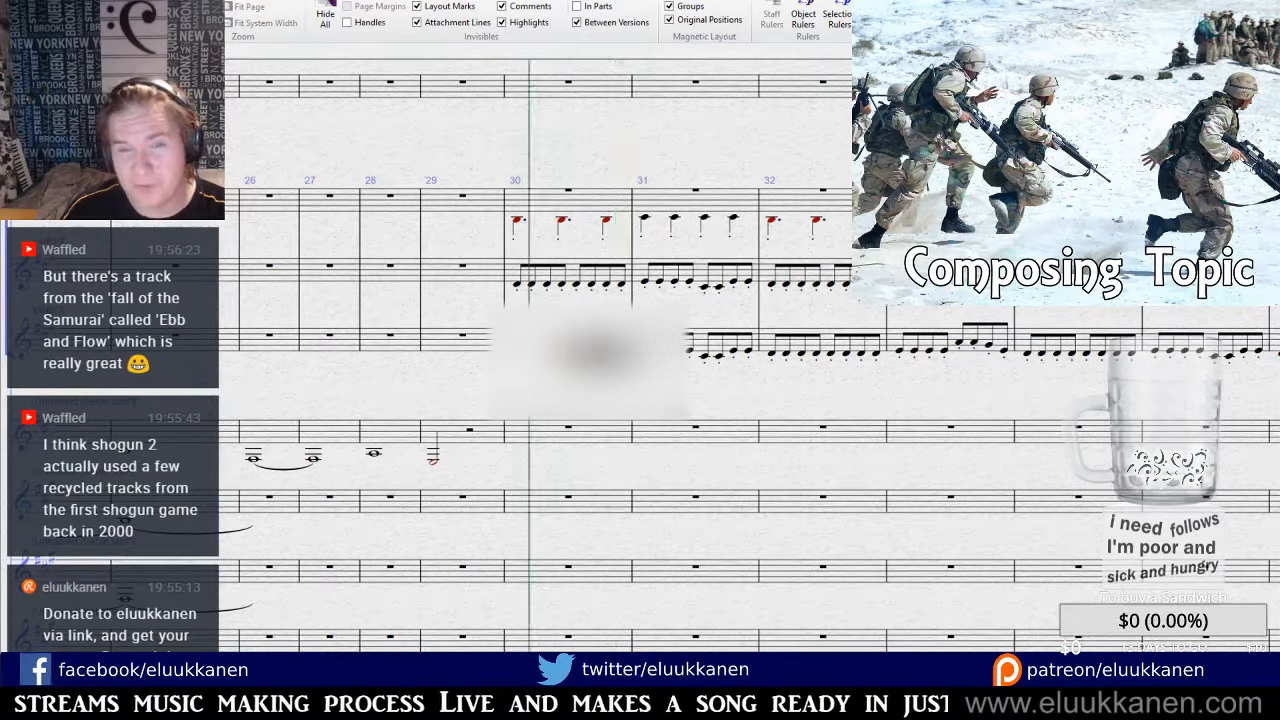
pyautogui.press('[')
pyautogui.moveTo(762, 150); pyautogui.dragTo(630, 226)
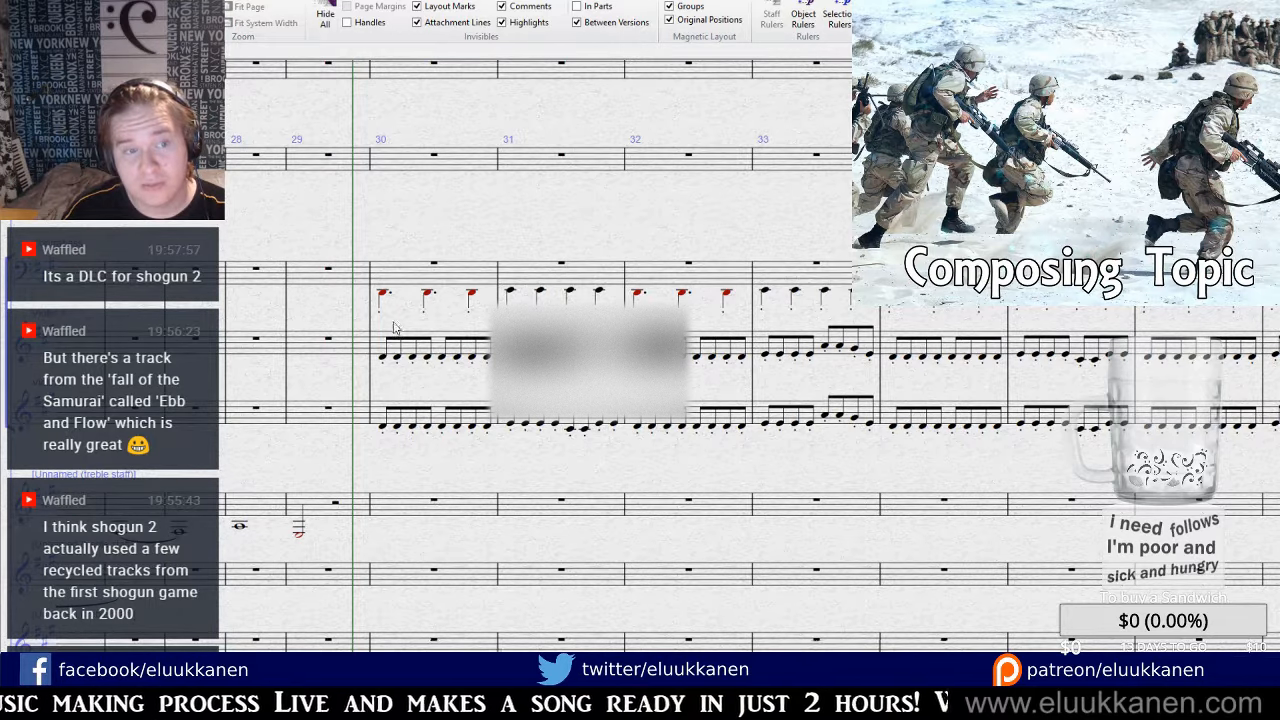
pyautogui.click(437, 425)
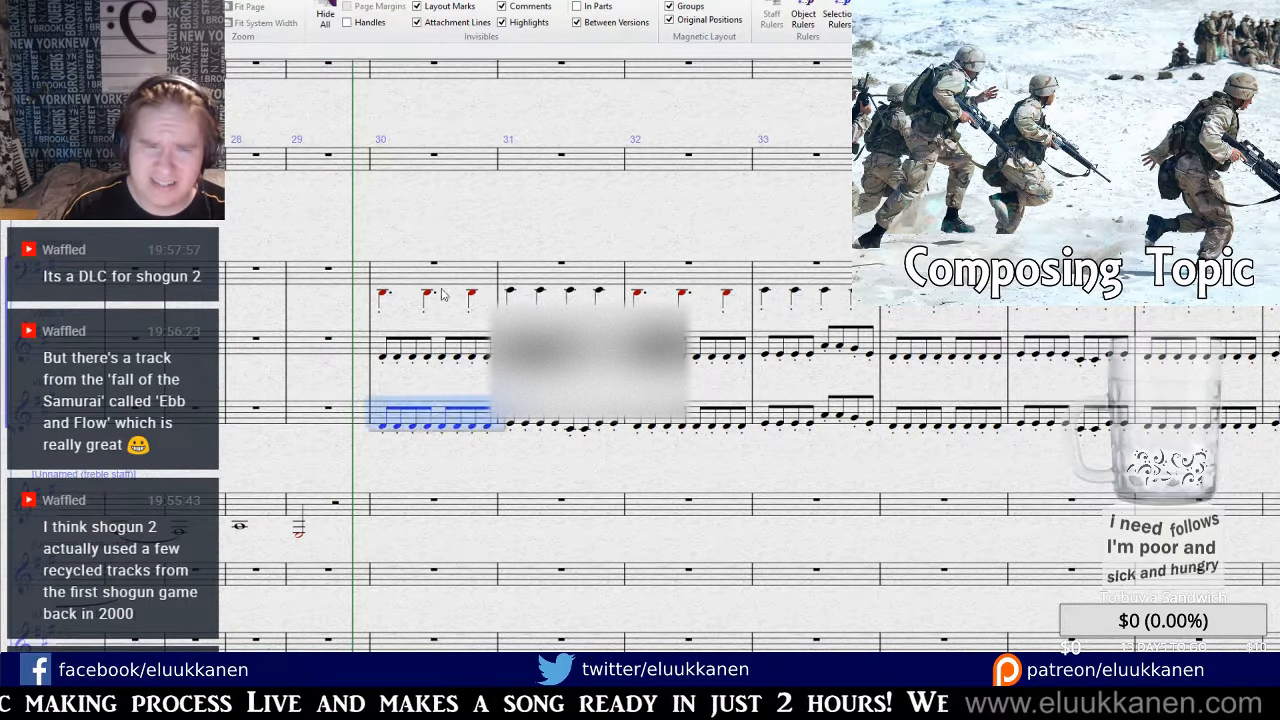
pyautogui.keyDown('shift'); pyautogui.click(448, 282); pyautogui.keyUp('shift')
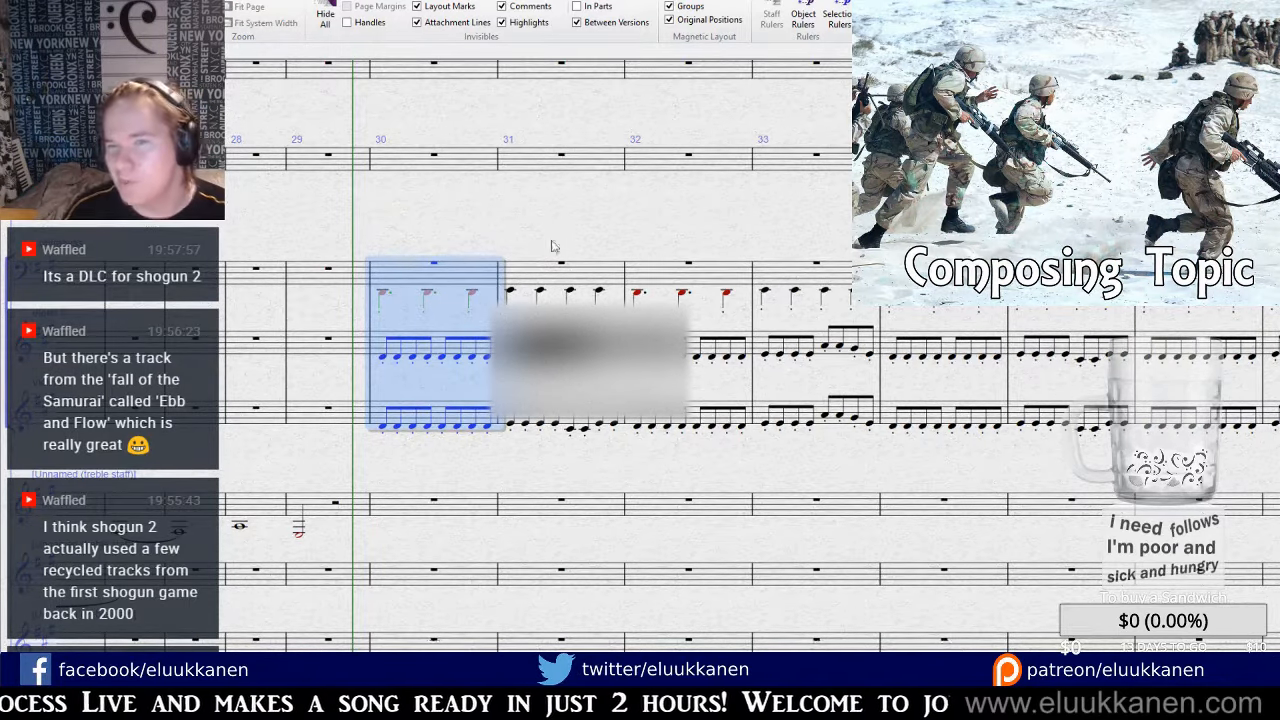
pyautogui.press('space')
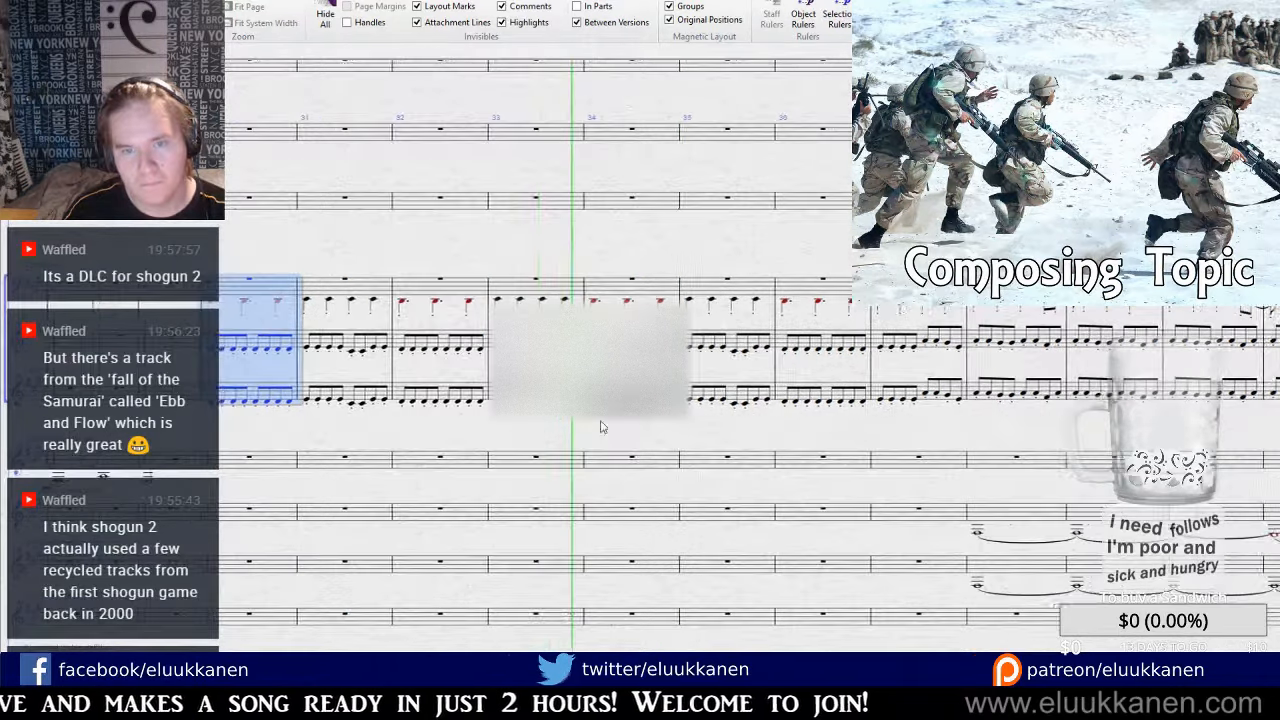
pyautogui.press('space')
pyautogui.hotkey('ctrl', '+')
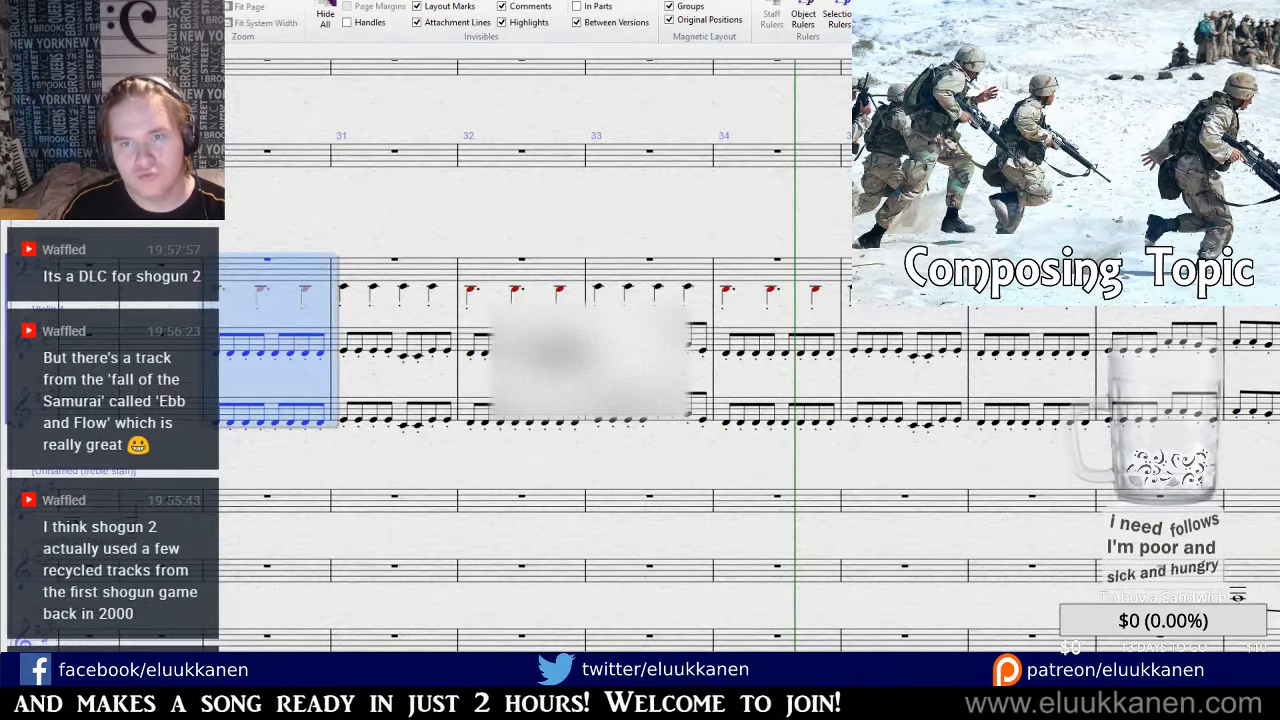
# Copy the bar 38 figure of the bass-clef staff two above the Contrabass into bar 34 of that staff.
pyautogui.moveTo(1207, 78); pyautogui.dragTo(891, 337)
pyautogui.click(946, 320)
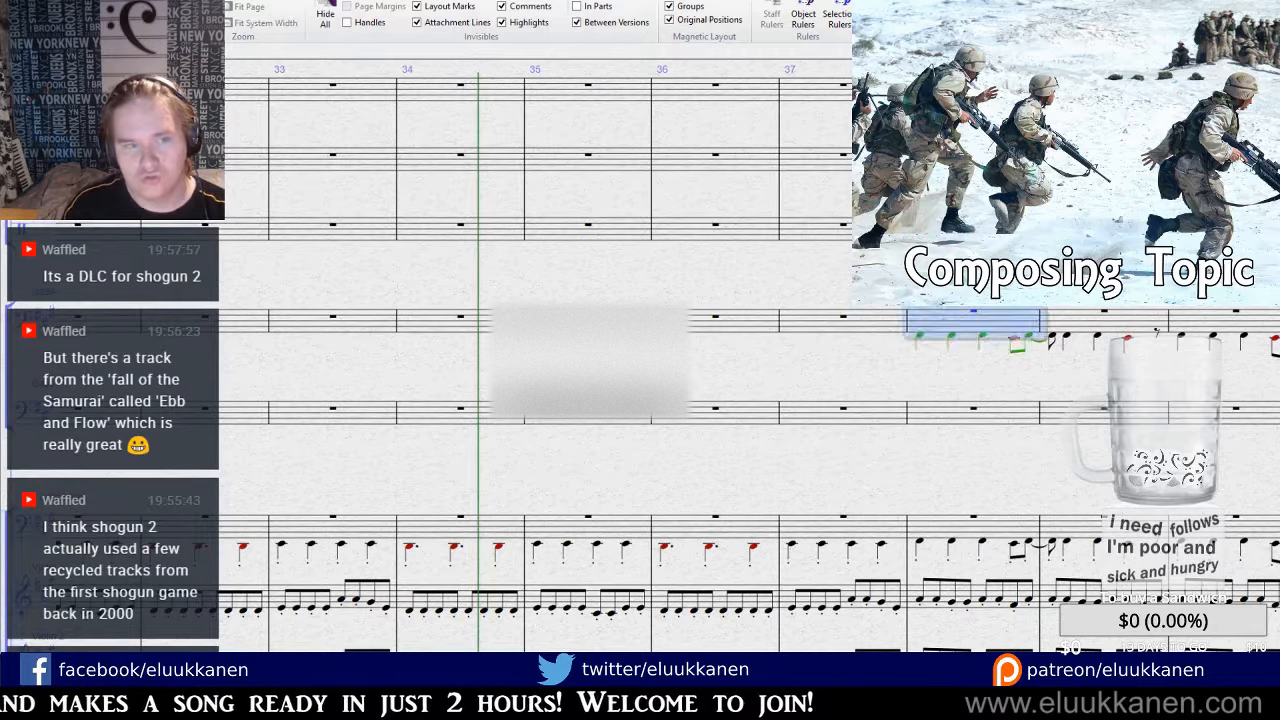
pyautogui.moveTo(340, 298); pyautogui.dragTo(568, 249)
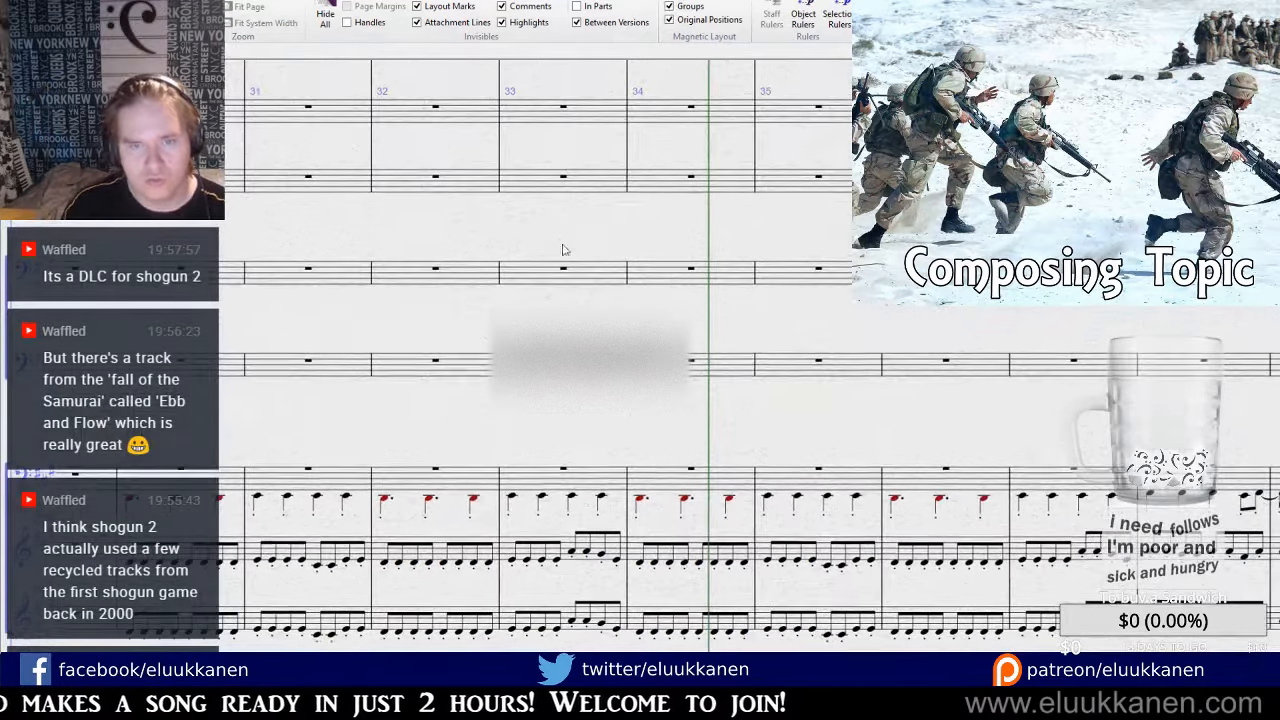
pyautogui.click(661, 275)
pyautogui.hotkey('ctrl', 'v')
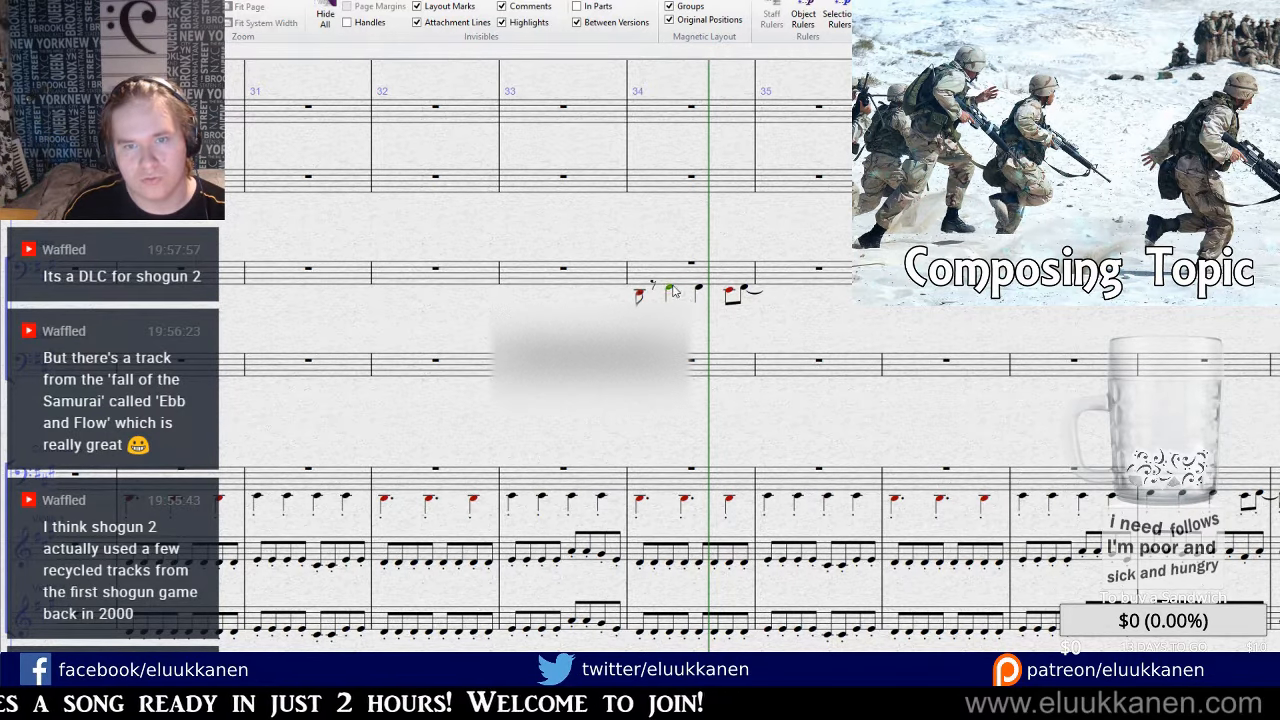
# Rework the bar 34 figure to eighth, quarter, dotted quarter and two eighths, tied into an eighth and dotted quarter in bar 35.
pyautogui.press('Down')
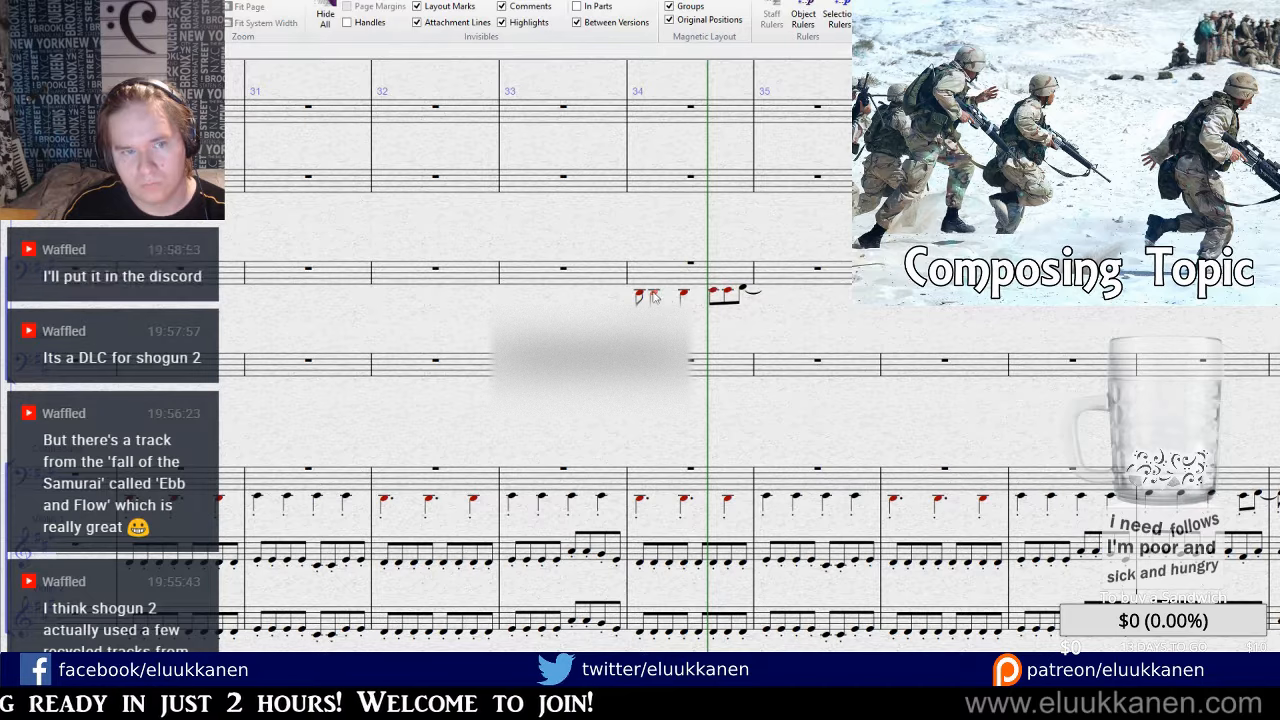
pyautogui.click(684, 294)
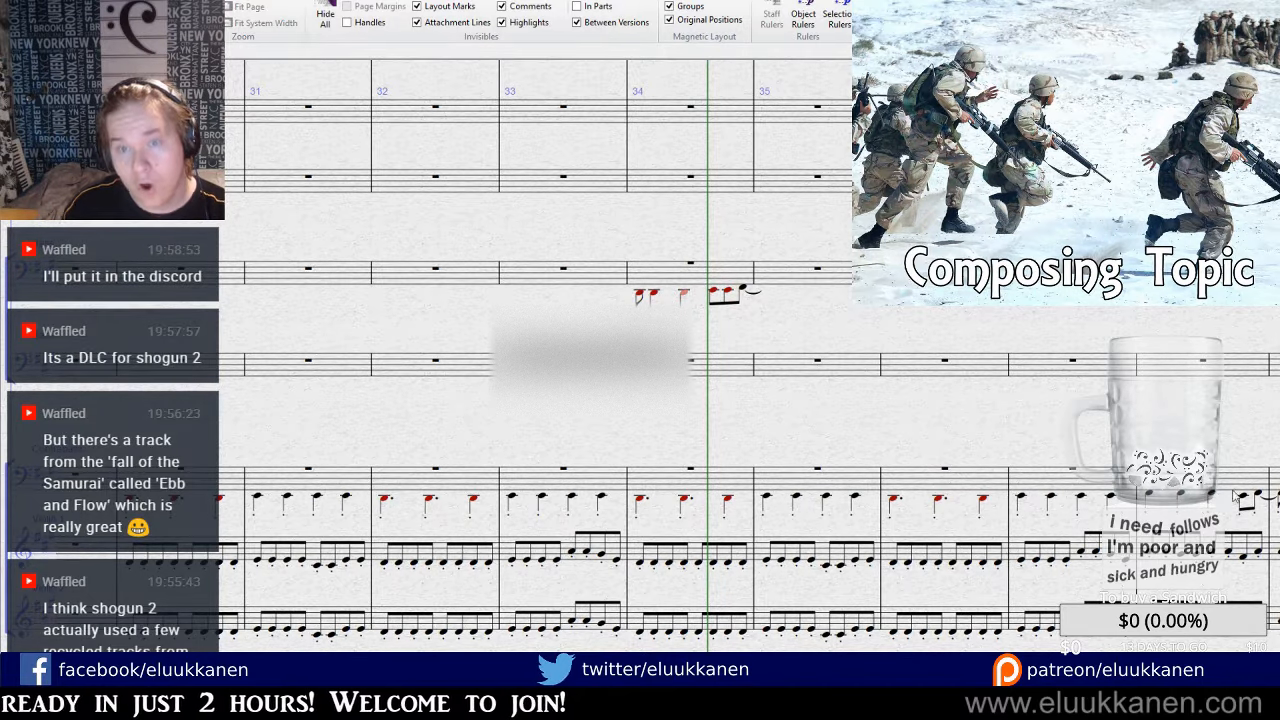
pyautogui.press('.')
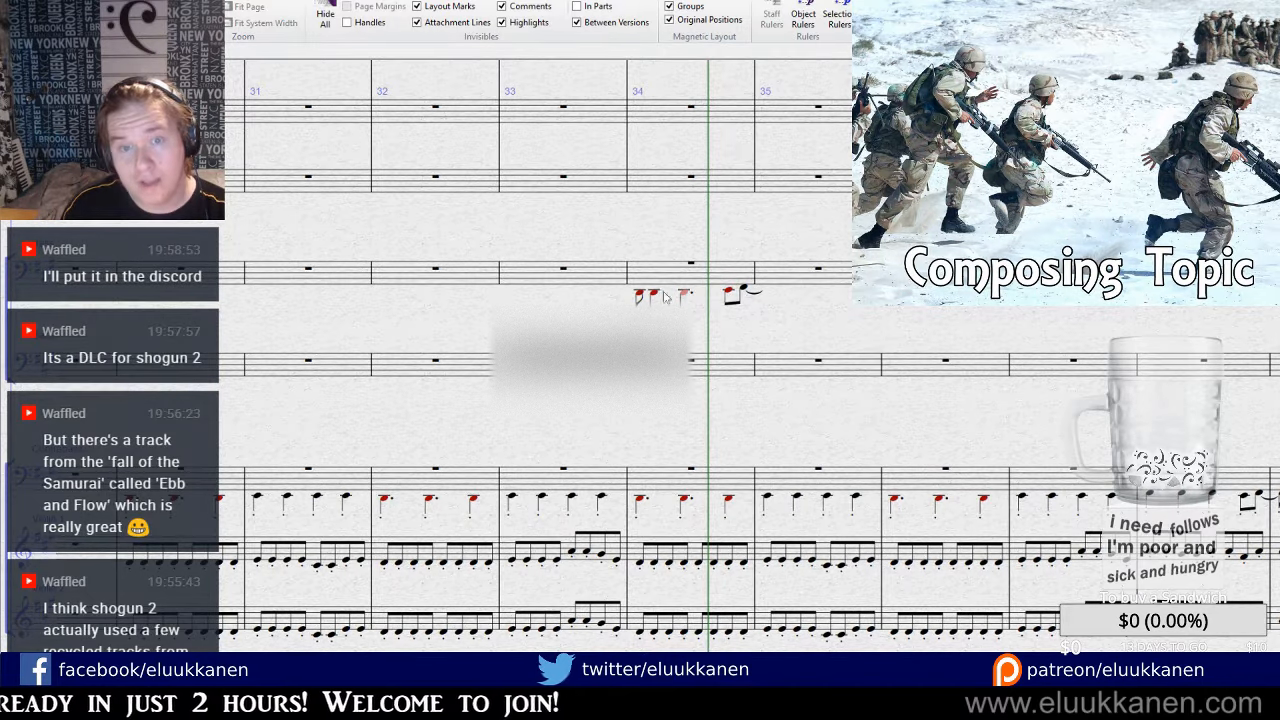
pyautogui.click(731, 295)
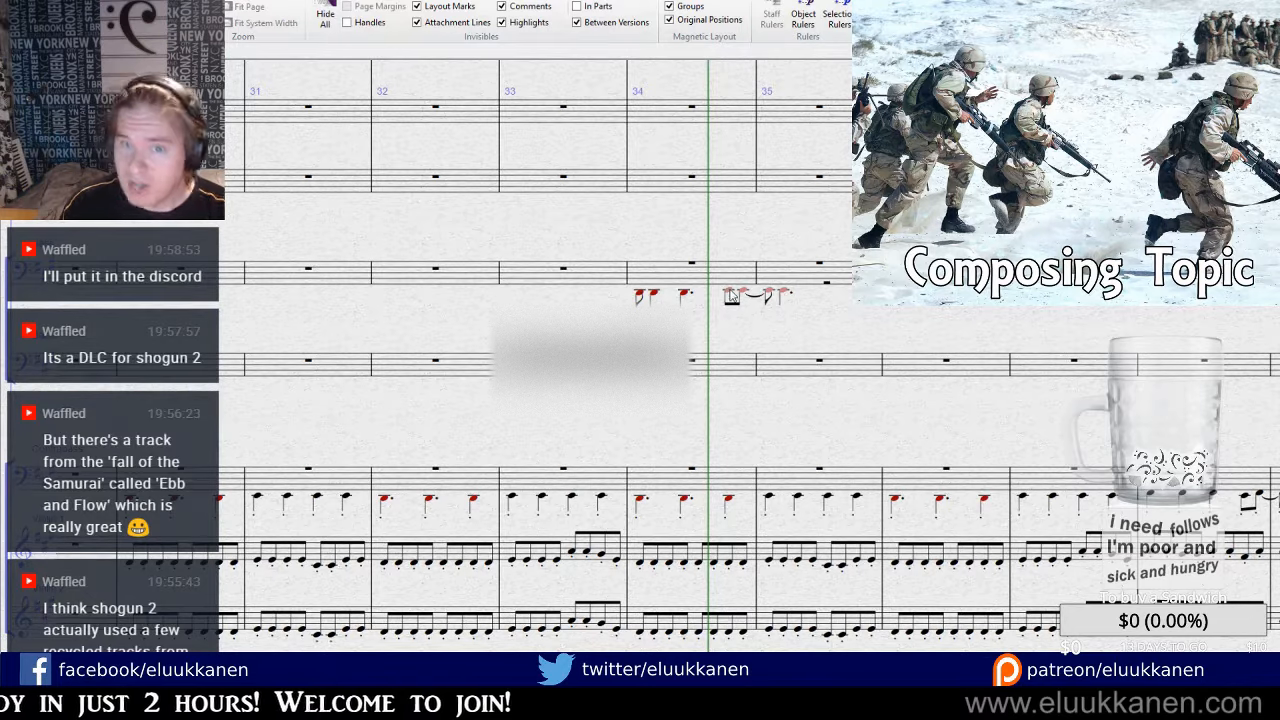
# Try to repeat the bars 34–35 figure in the second half of bar 35, and undo the paste.
pyautogui.keyDown('shift'); pyautogui.click(641, 297); pyautogui.keyUp('shift')
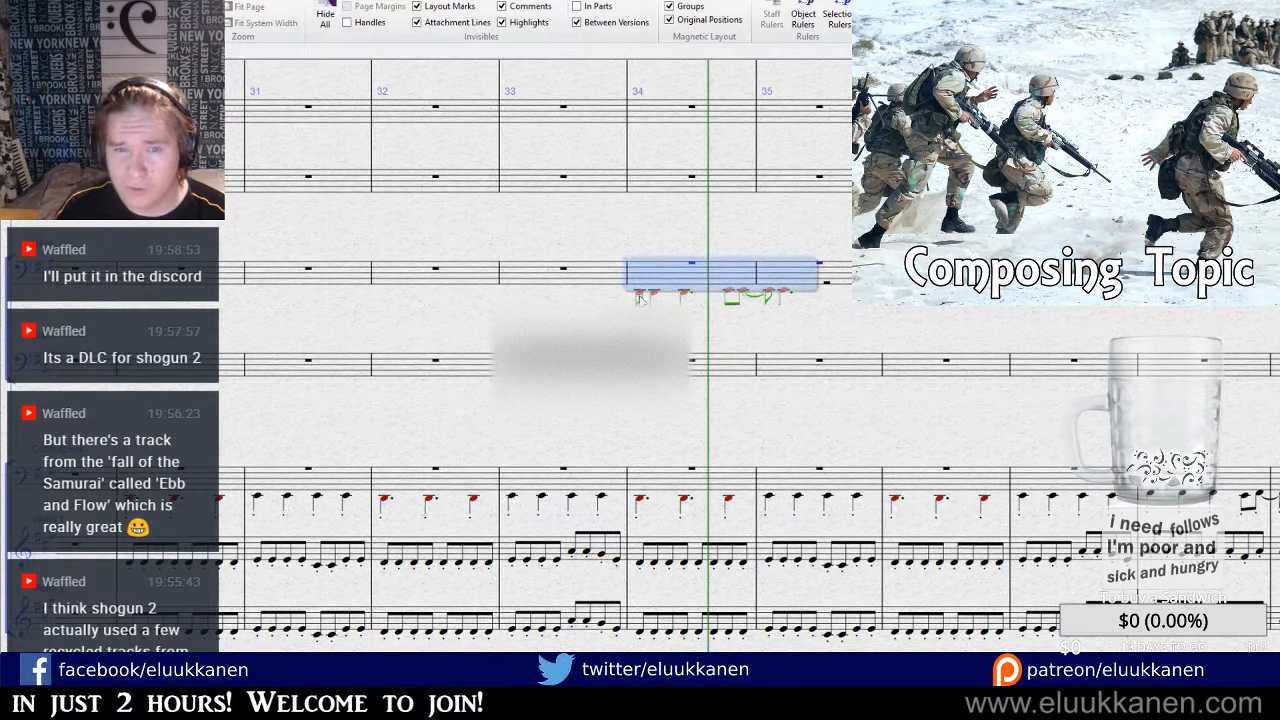
pyautogui.click(827, 283)
pyautogui.hotkey('ctrl', 'v')
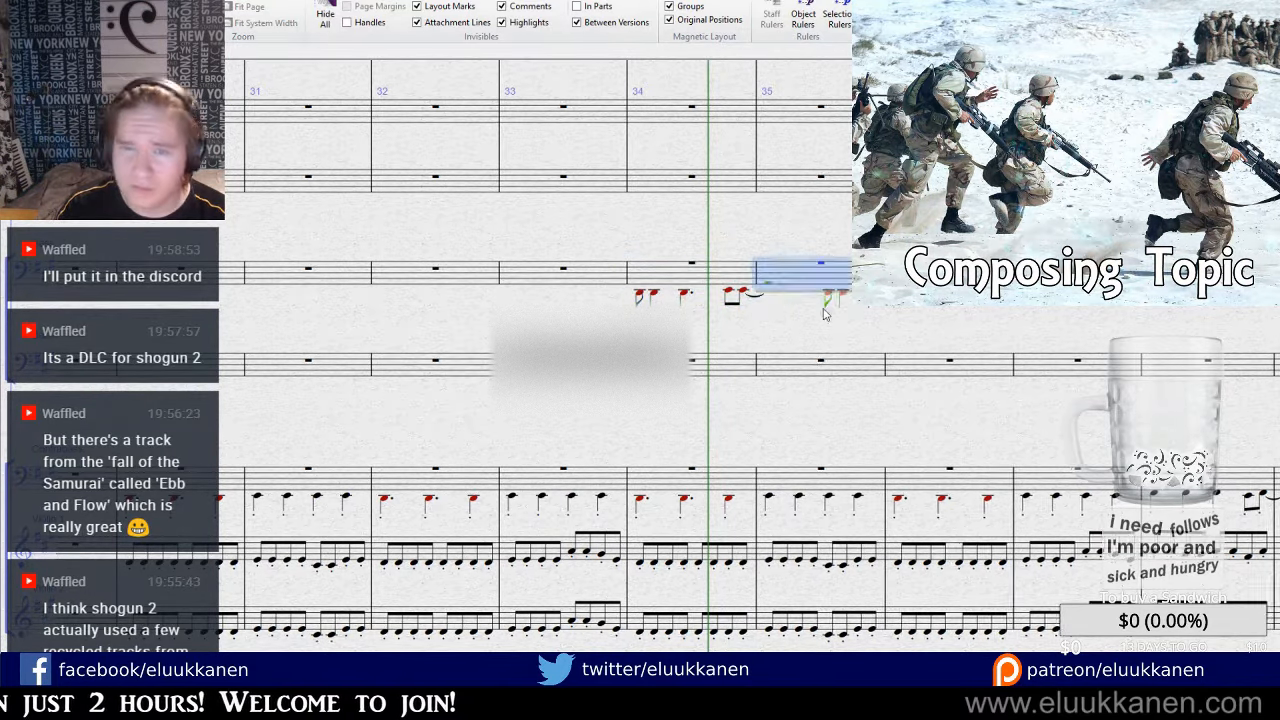
pyautogui.hotkey('ctrl', 'z')
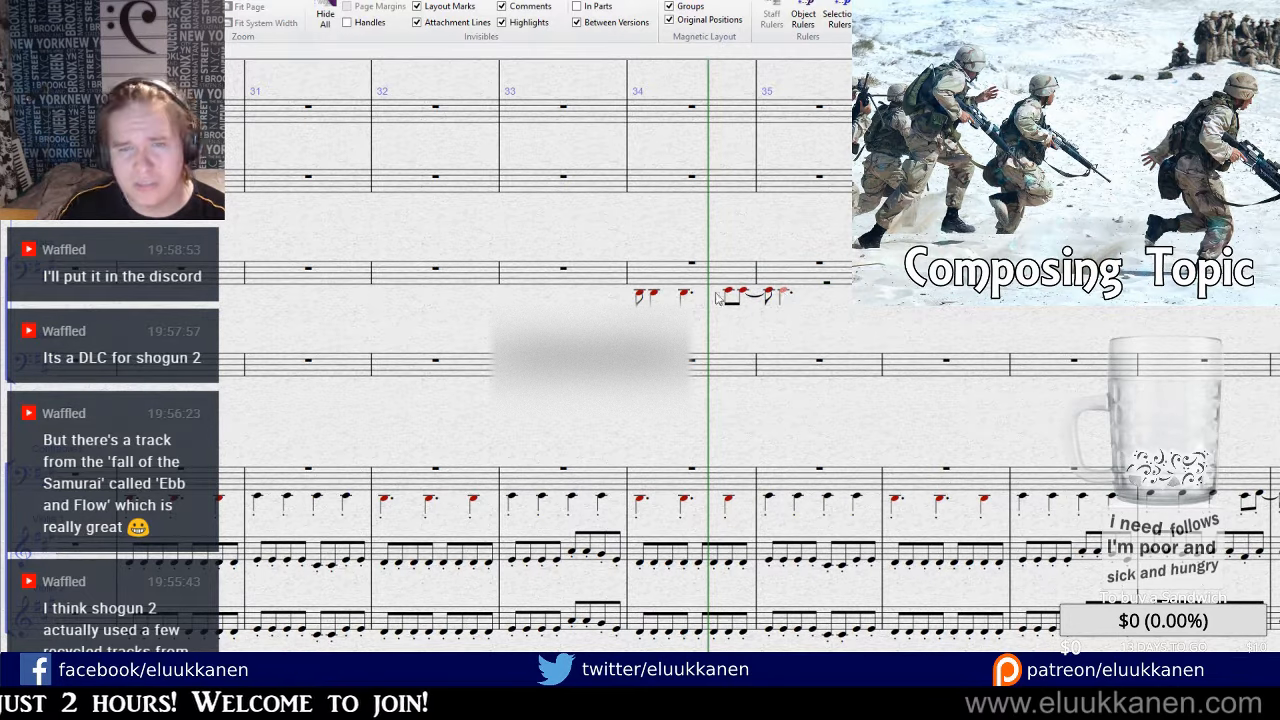
# Select the whole bars 34–35 figure on the upper Bass staff and repeat it from the second half of bar 35 through bar 36.
pyautogui.keyDown('shift'); pyautogui.click(742, 292); pyautogui.keyUp('shift')
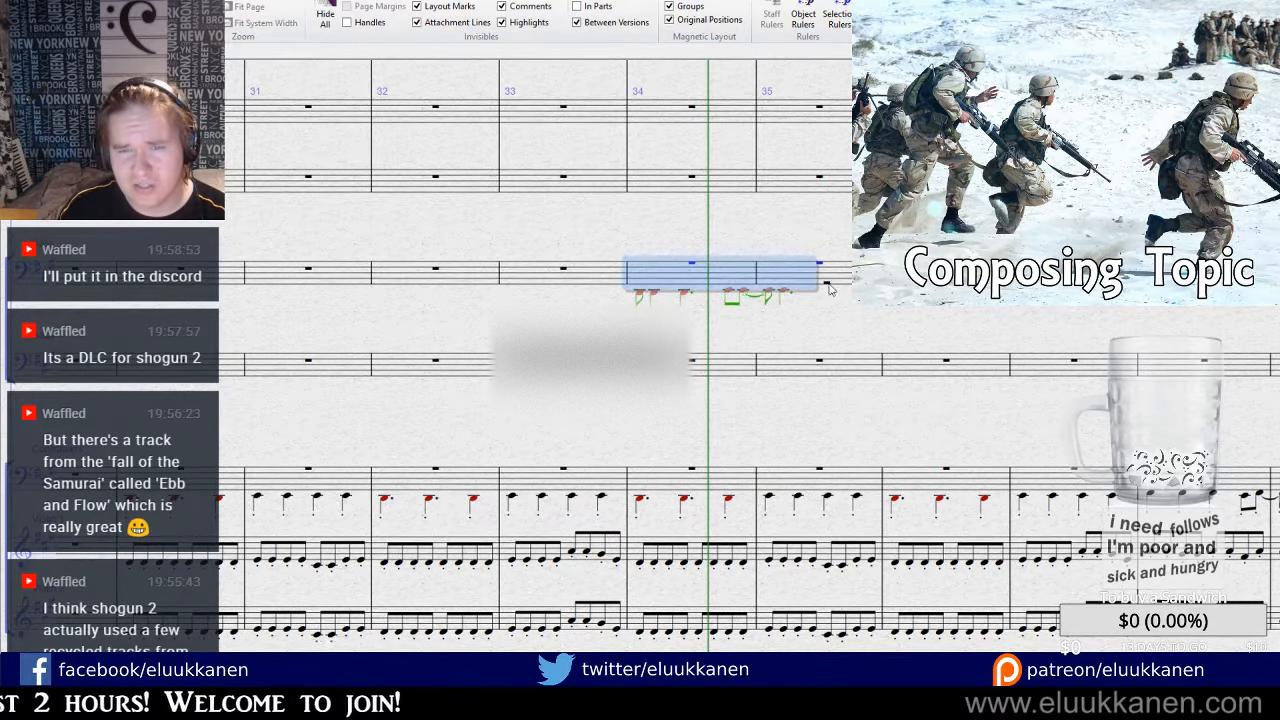
pyautogui.click(783, 293)
pyautogui.keyDown('shift'); pyautogui.click(640, 293); pyautogui.keyUp('shift')
pyautogui.click(784, 293)
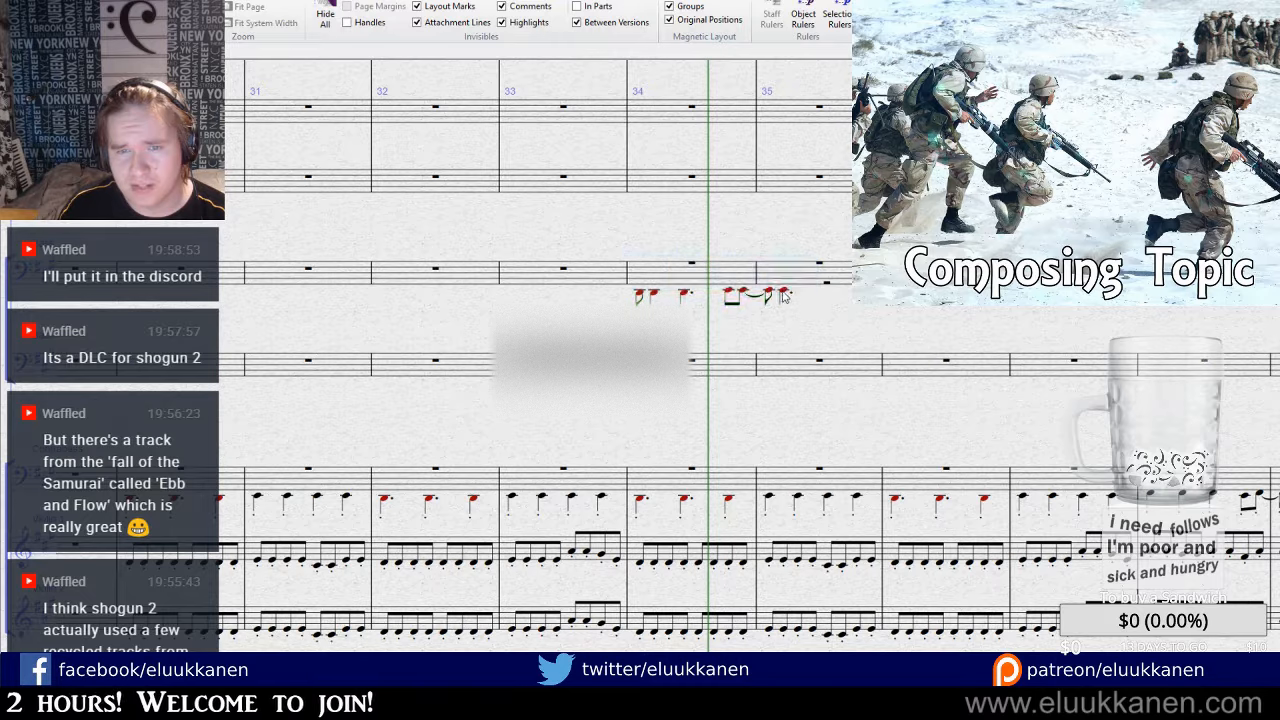
pyautogui.keyDown('shift'); pyautogui.click(640, 293); pyautogui.keyUp('shift')
pyautogui.click(784, 294)
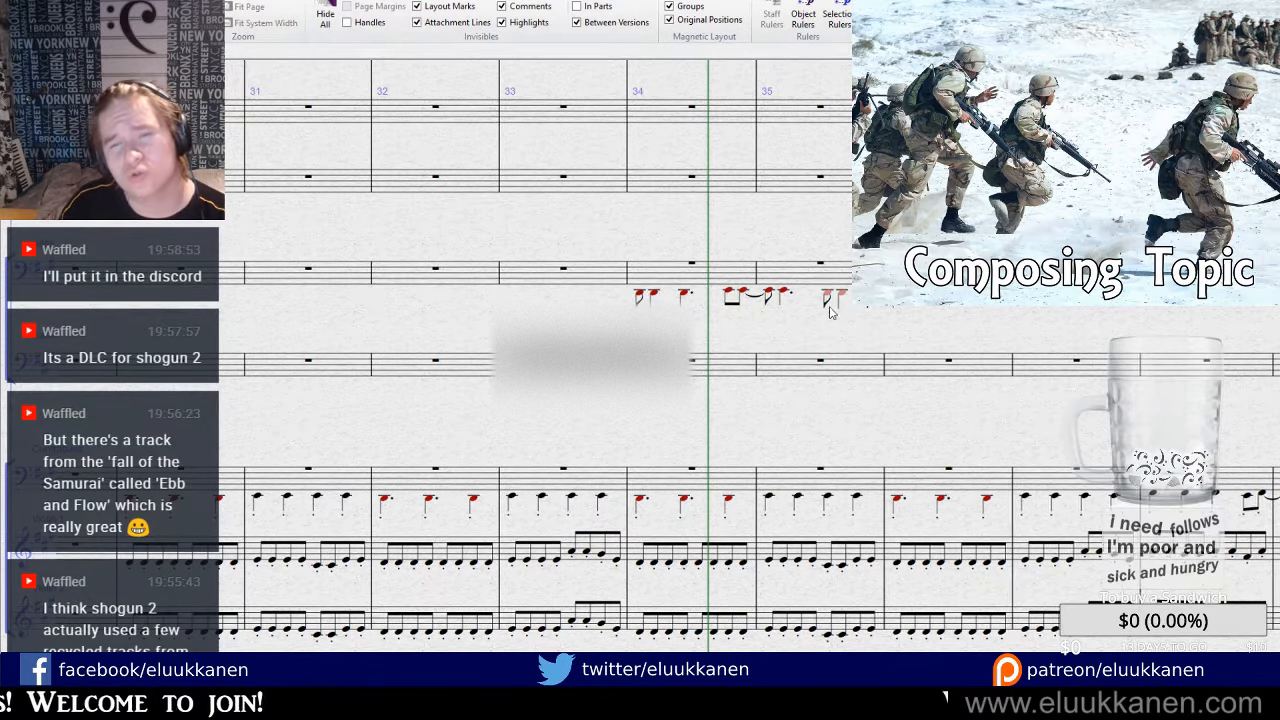
# Move the playback position back to bar 33 and listen to the repeated bass figure into bar 37.
pyautogui.moveTo(826, 309); pyautogui.dragTo(670, 335)
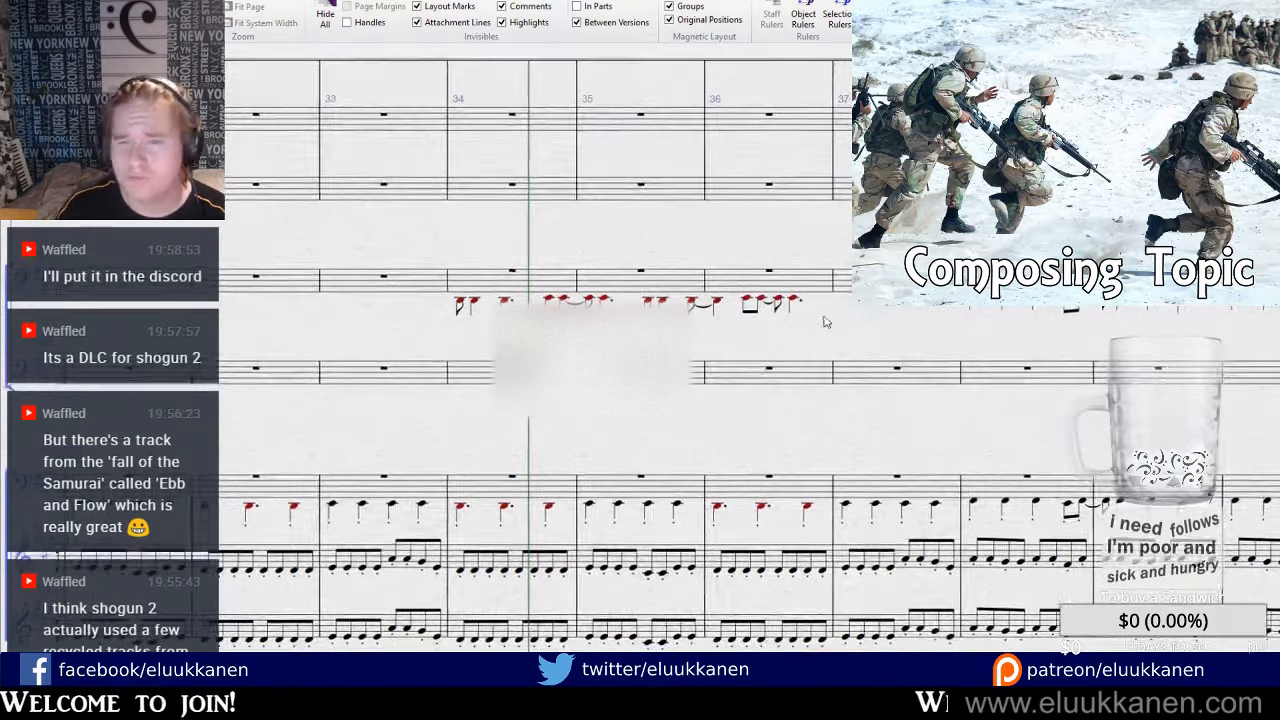
pyautogui.press('[')
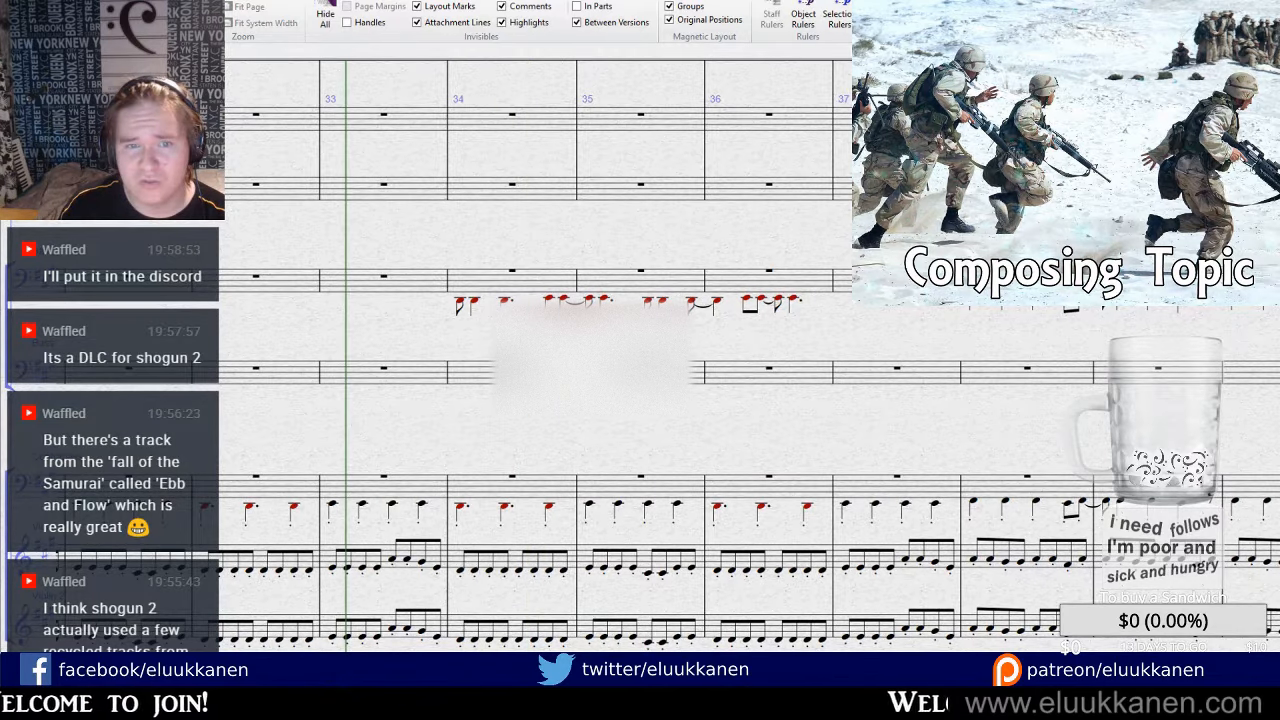
pyautogui.press(']')
pyautogui.click(555, 279)
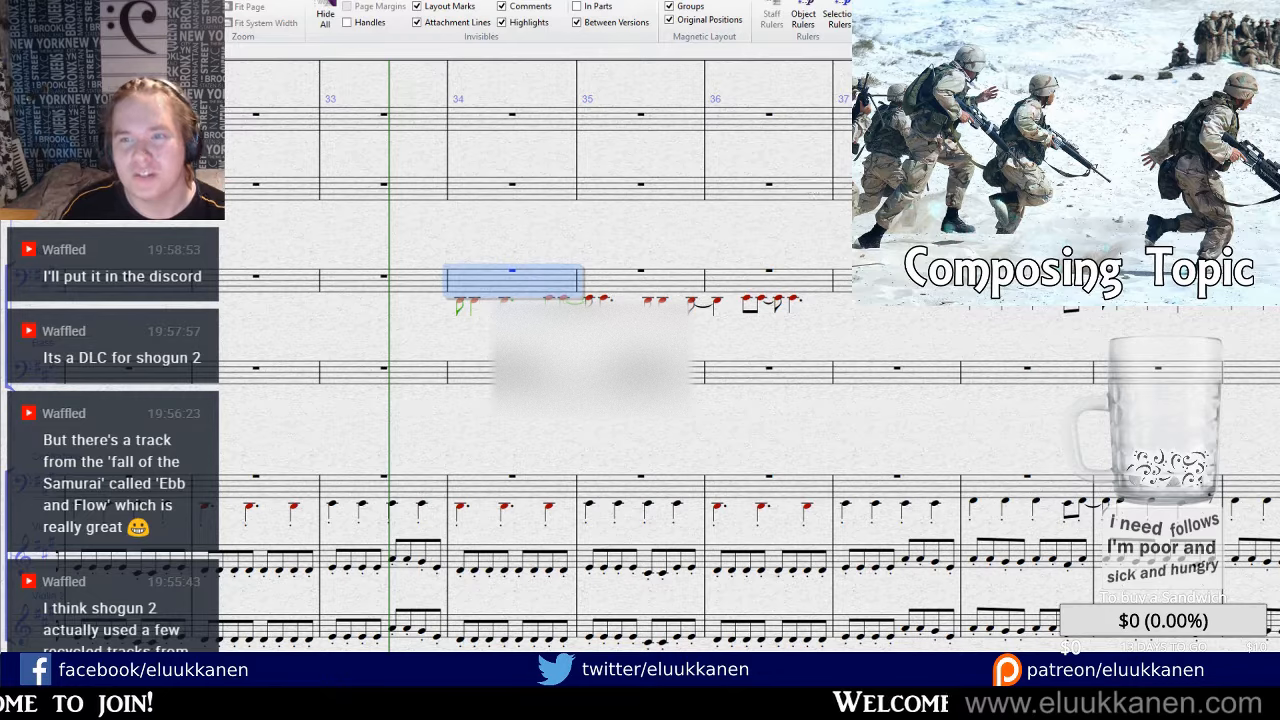
pyautogui.hotkey('ctrl', '-')
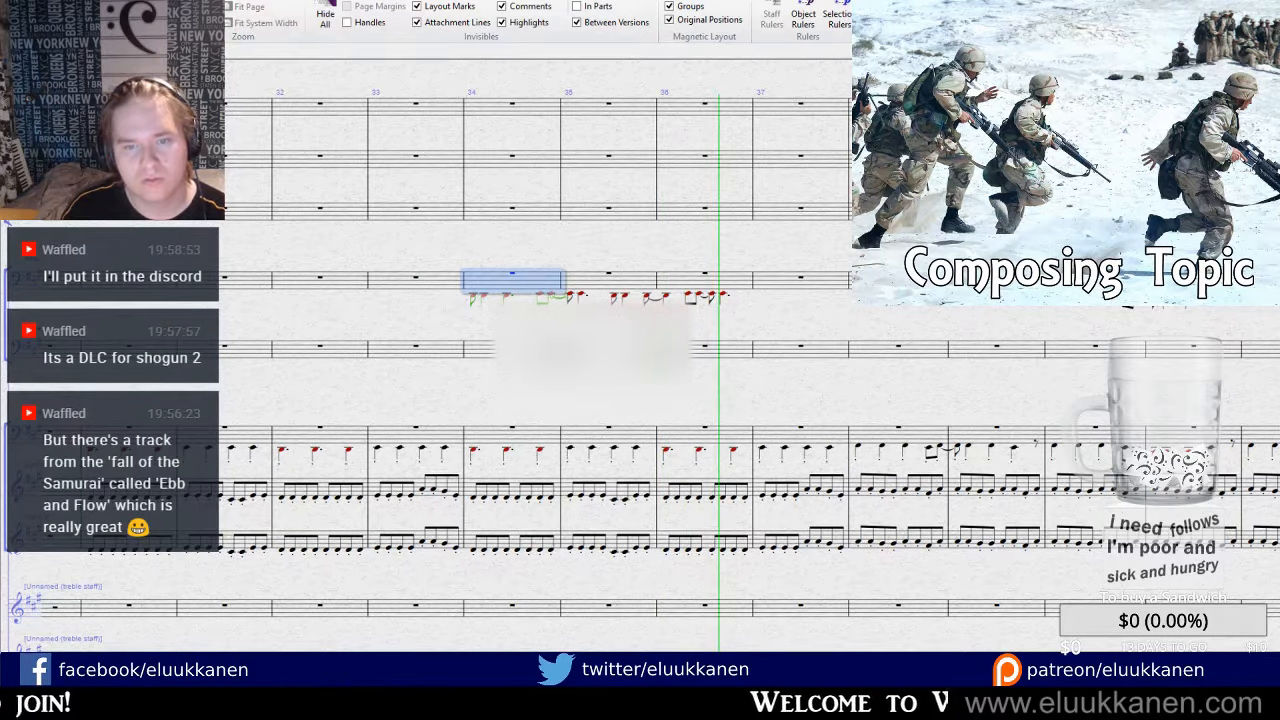
pyautogui.hotkey('ctrl', '+')
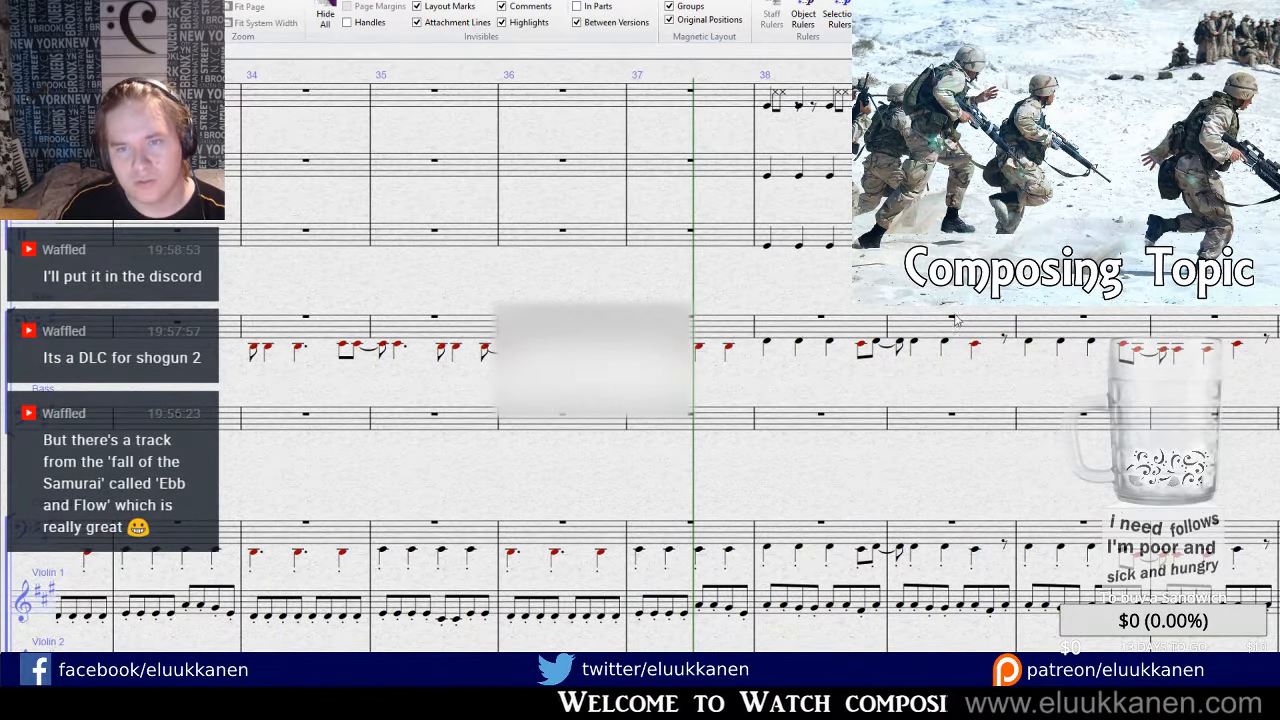
# Insert four empty bars before bar 38, directly after the string lead-in.
pyautogui.hotkey('ctrl', 'shift', 'b')
pyautogui.click(750, 303)
pyautogui.moveTo(801, 346); pyautogui.dragTo(799, 84)
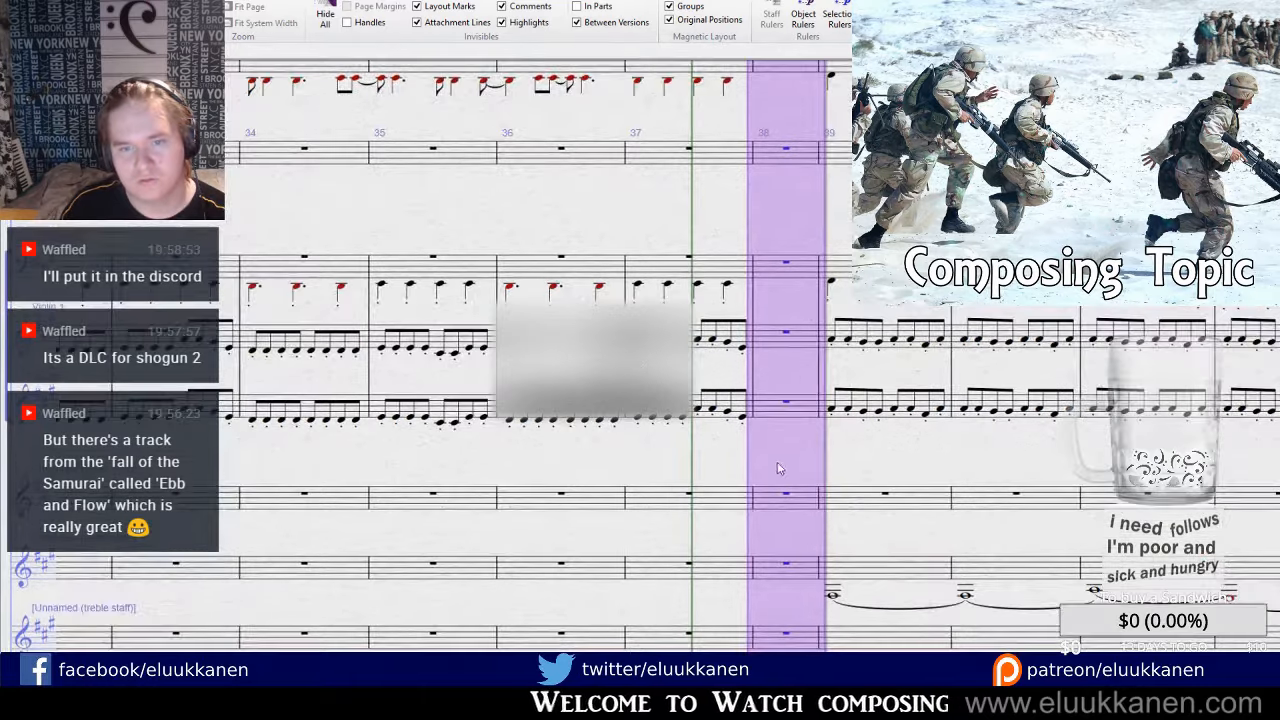
pyautogui.moveTo(777, 466); pyautogui.dragTo(616, 603)
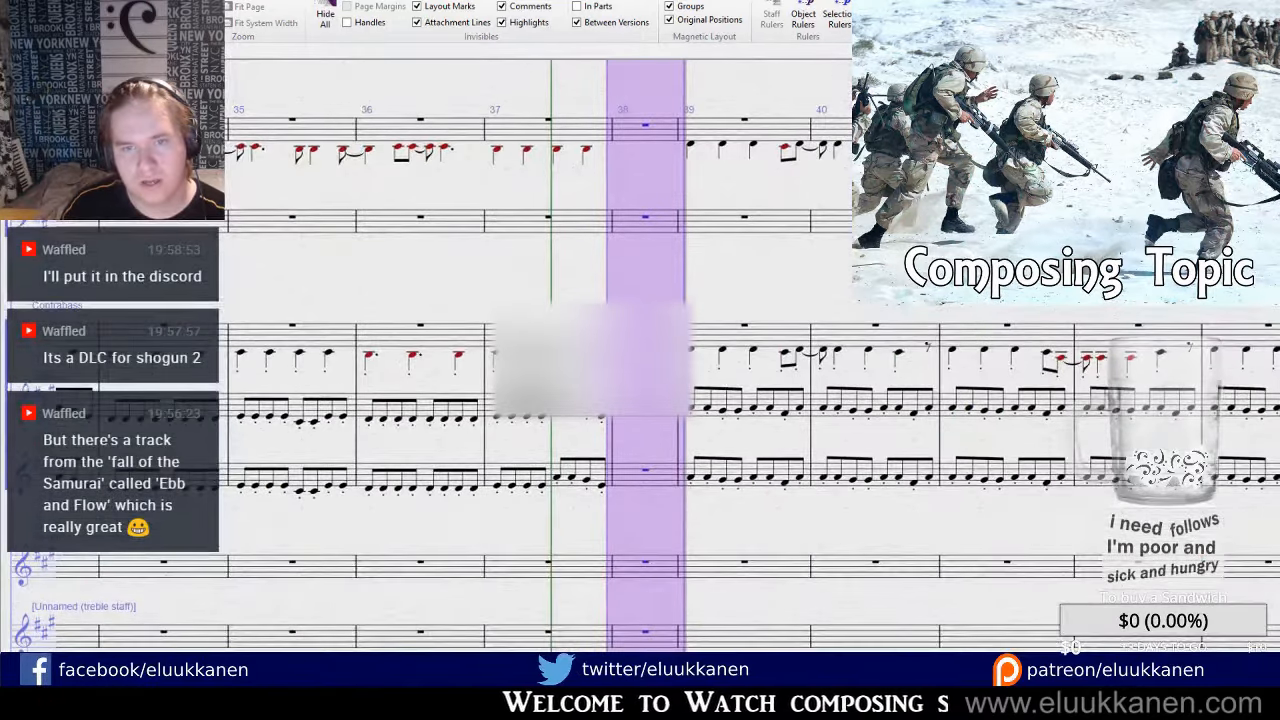
pyautogui.click(651, 271)
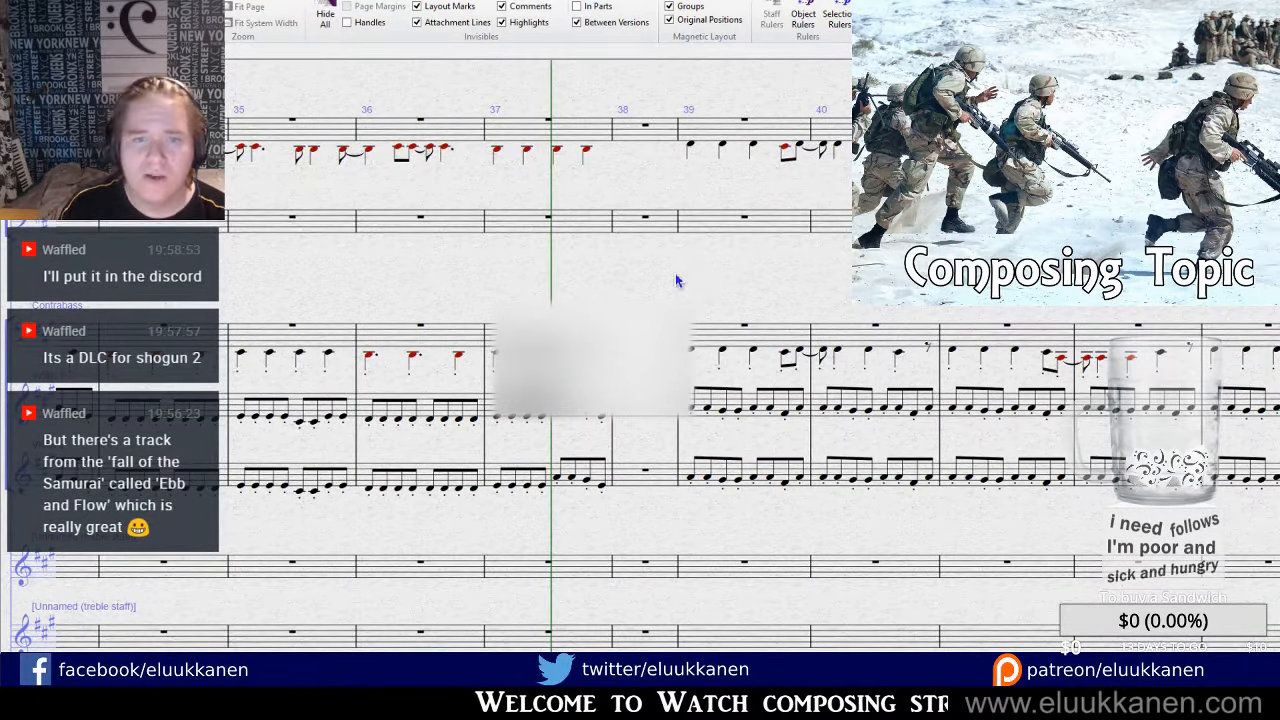
pyautogui.click(676, 276)
pyautogui.click(764, 278)
pyautogui.hotkey('ctrl', 'shift', 'b')
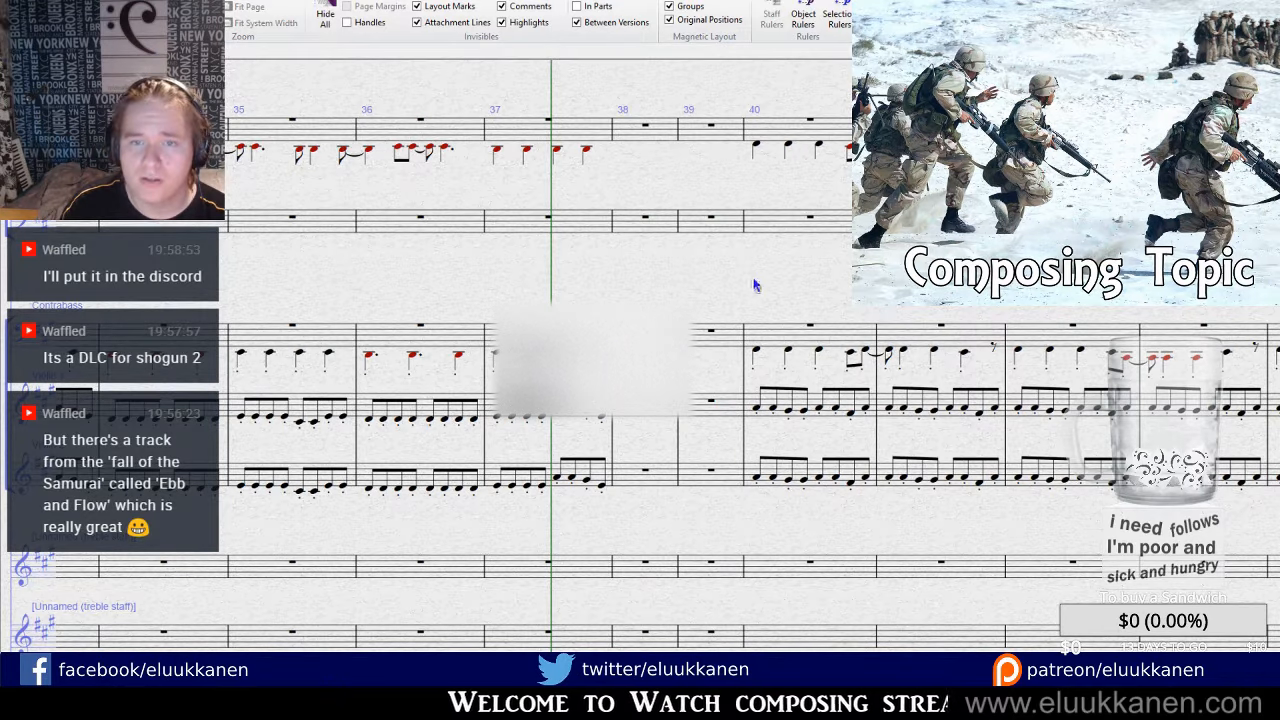
pyautogui.click(752, 277)
pyautogui.click(721, 278)
pyautogui.moveTo(723, 284); pyautogui.dragTo(674, 319)
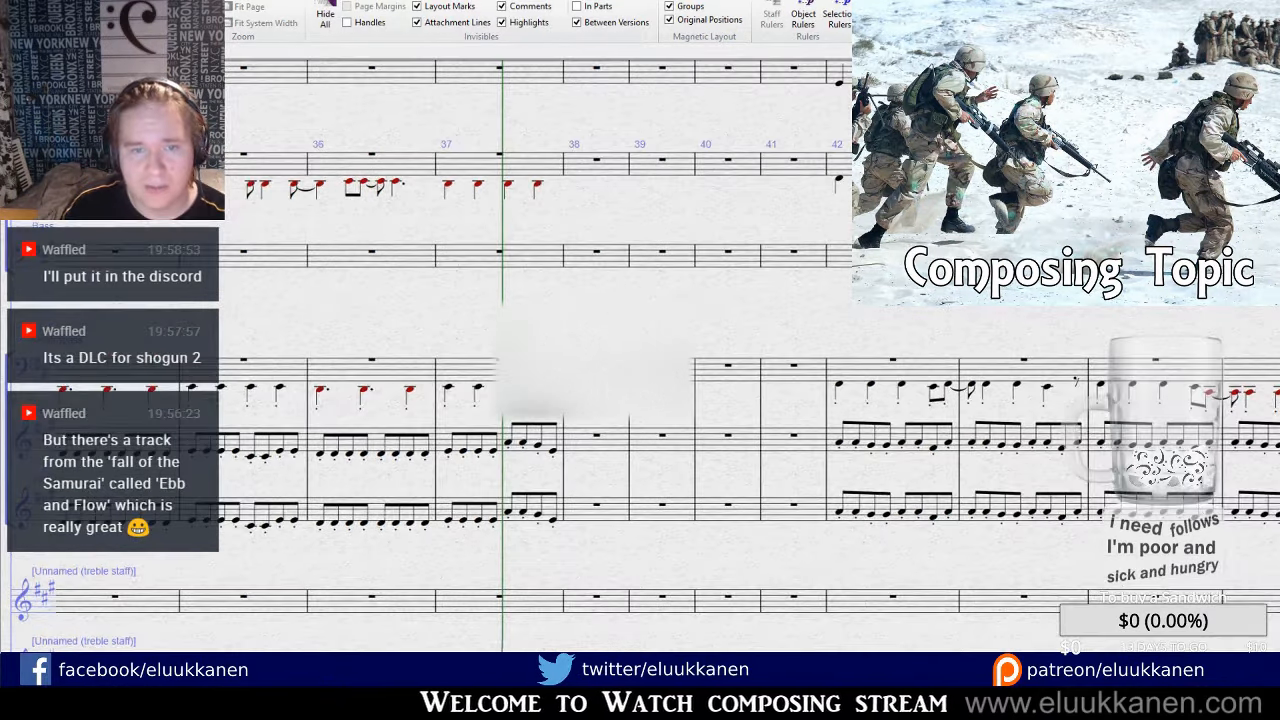
# Write two half notes in each of bars 40 and 41 on the Violin 1 staff.
pyautogui.click(706, 449)
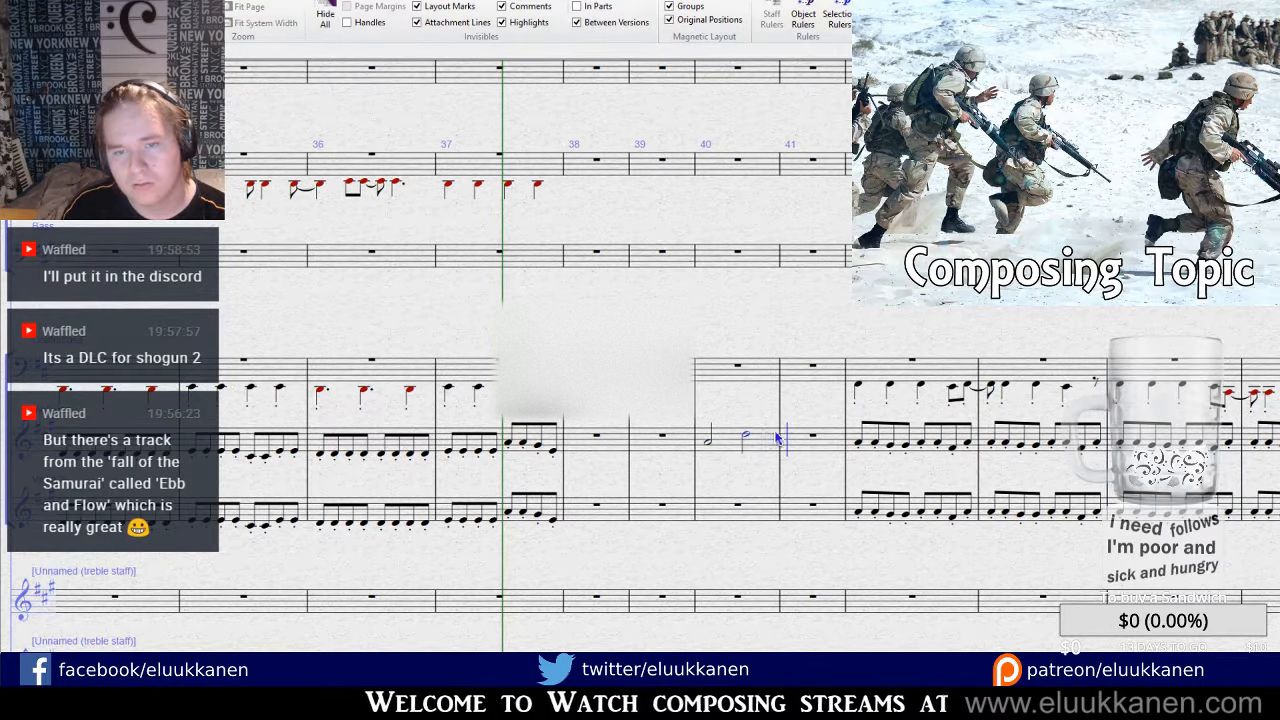
pyautogui.click(750, 441)
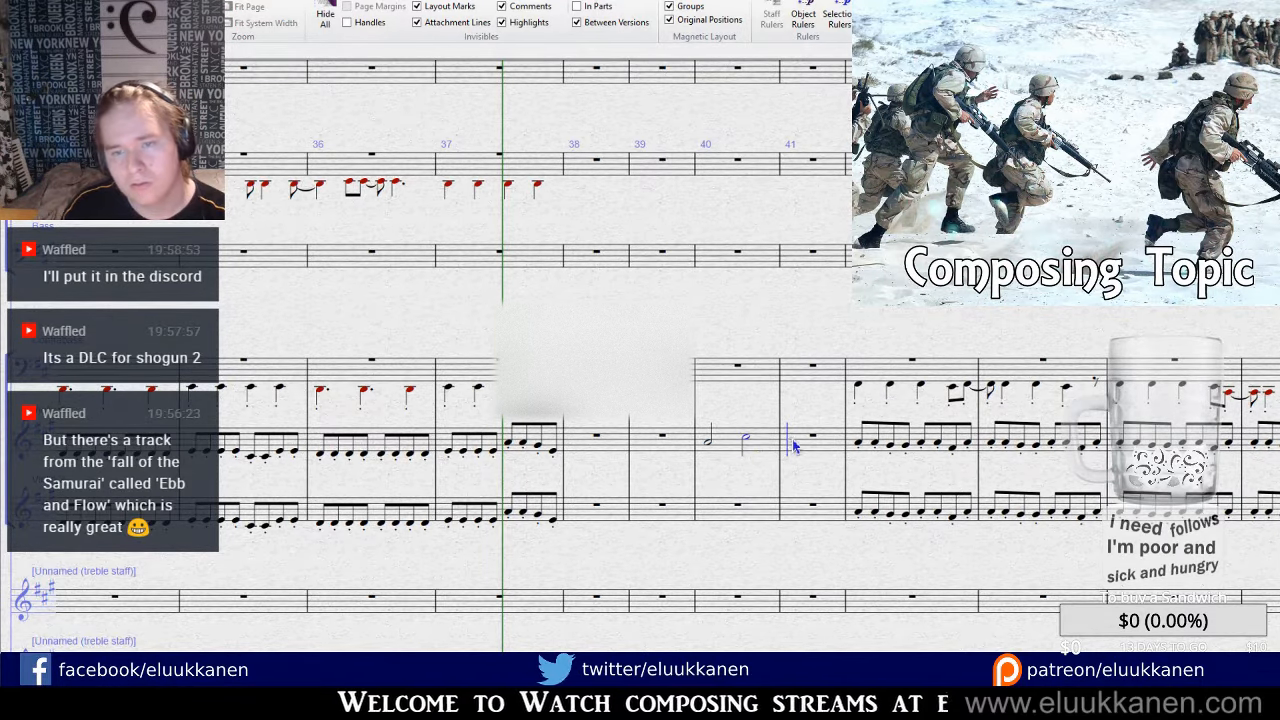
pyautogui.click(794, 443)
pyautogui.click(834, 438)
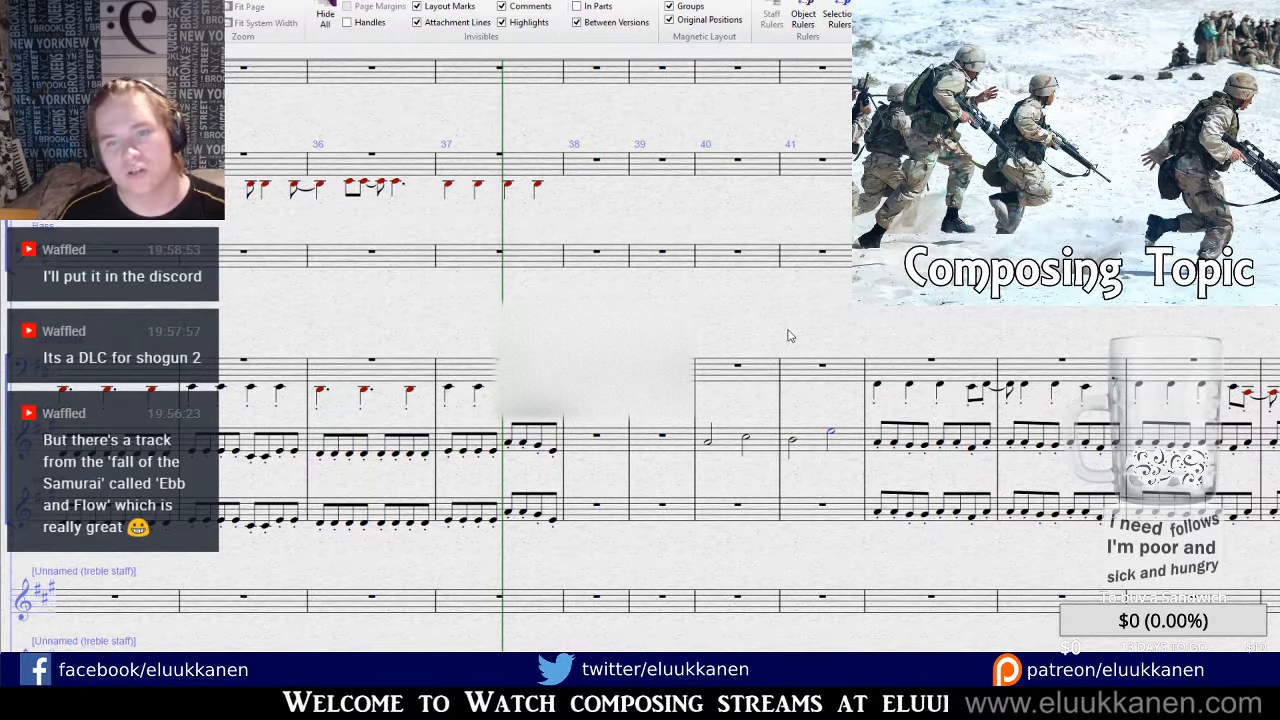
# Look back through the score from the newly inserted bars 38–41 to the opening bars.
pyautogui.moveTo(966, 332); pyautogui.dragTo(866, 302)
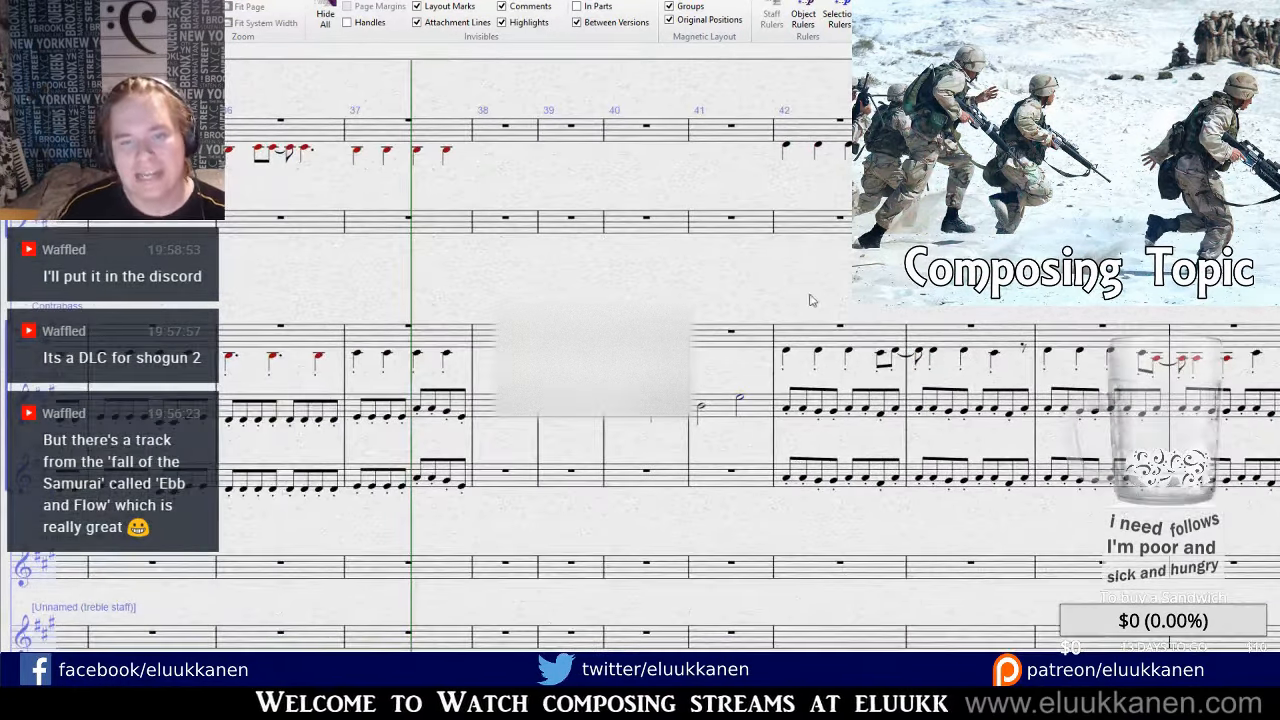
pyautogui.moveTo(632, 297); pyautogui.dragTo(1190, 249)
pyautogui.moveTo(440, 238); pyautogui.dragTo(1058, 249)
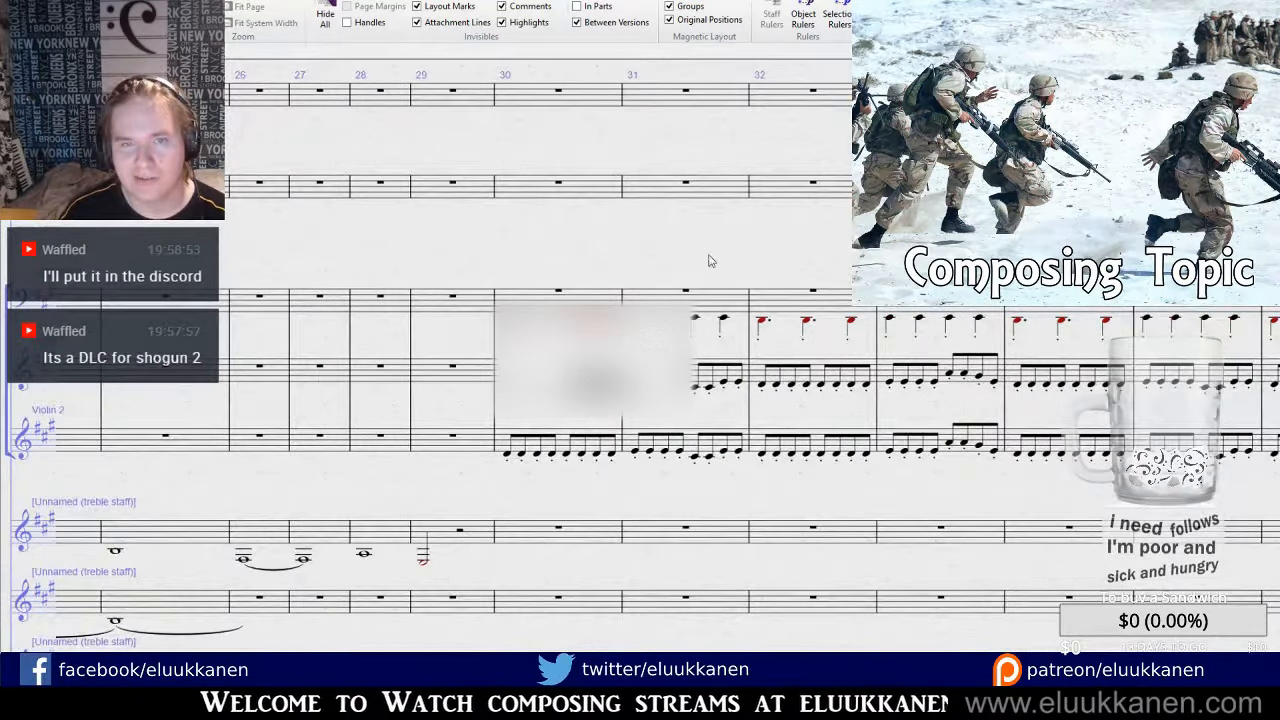
pyautogui.moveTo(317, 264); pyautogui.dragTo(753, 279)
pyautogui.moveTo(379, 279); pyautogui.dragTo(1049, 301)
pyautogui.moveTo(614, 289); pyautogui.dragTo(949, 305)
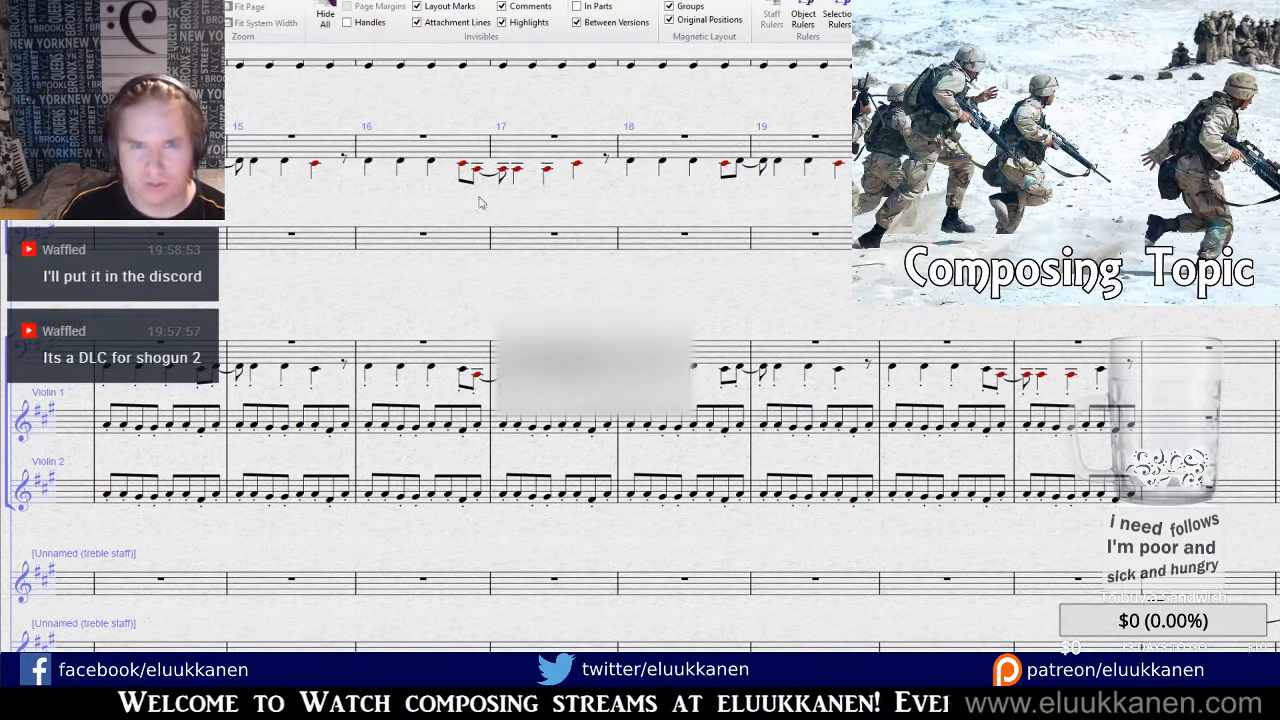
pyautogui.moveTo(345, 120); pyautogui.dragTo(893, 252)
pyautogui.moveTo(288, 243); pyautogui.dragTo(822, 293)
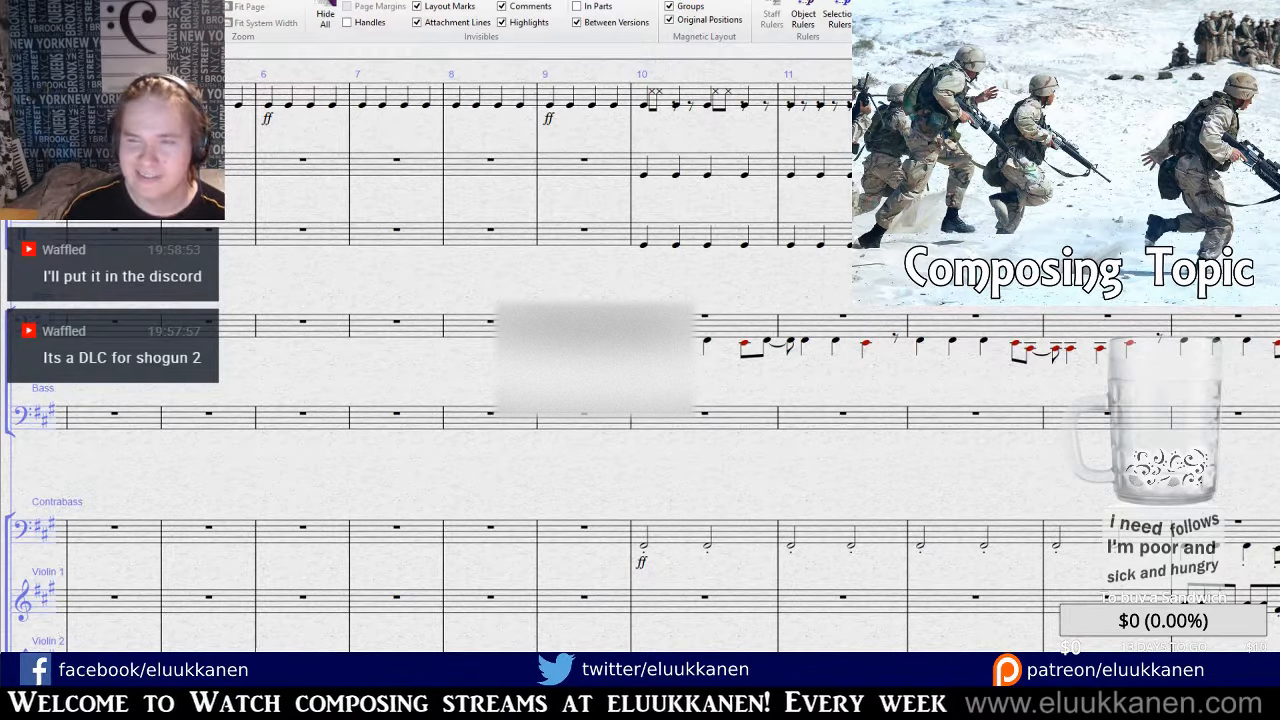
# Play the piece from the first bar and stop in bar 25, following the staves along the way.
pyautogui.press('space')
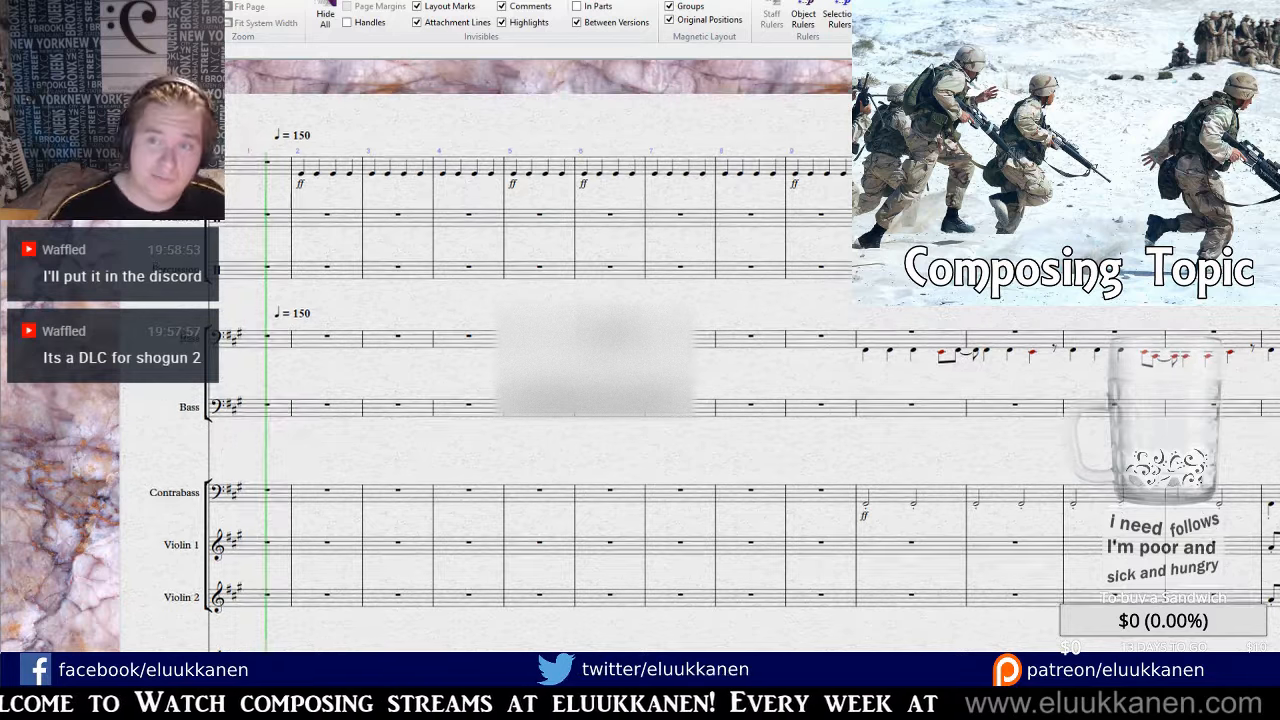
pyautogui.press('space')
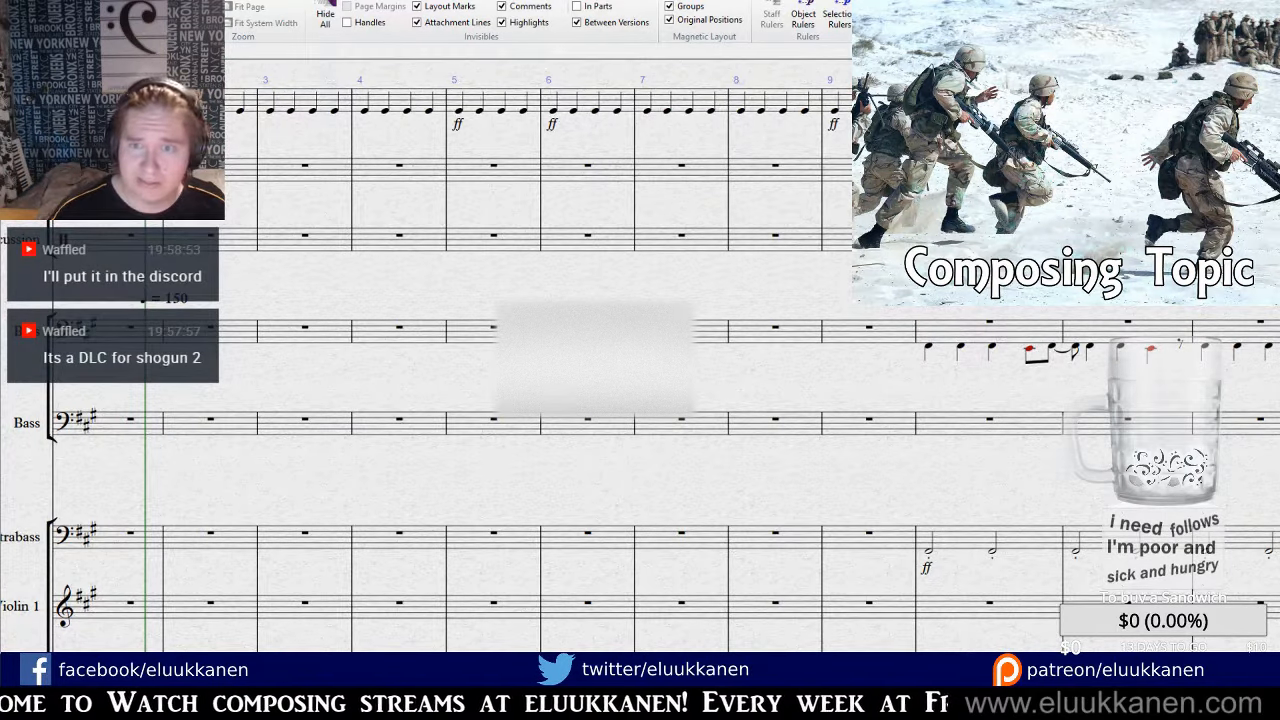
pyautogui.moveTo(460, 480); pyautogui.dragTo(643, 495)
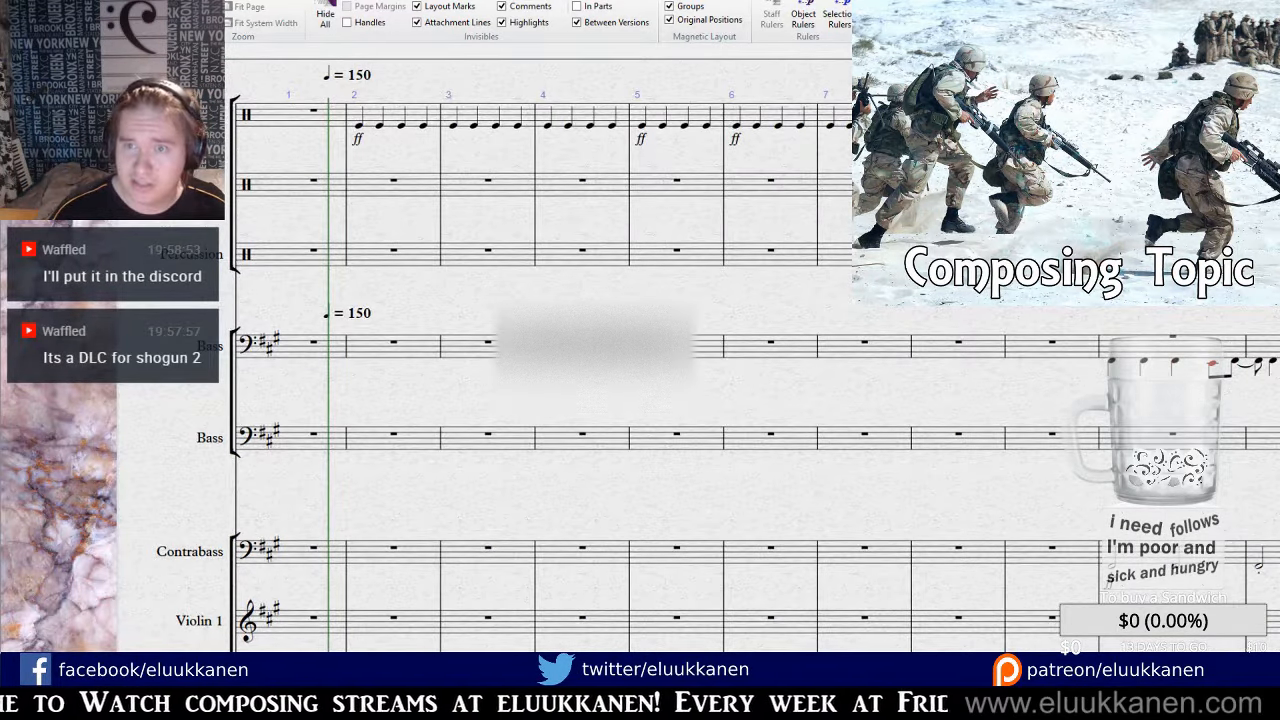
pyautogui.moveTo(328, 390); pyautogui.dragTo(295, 390)
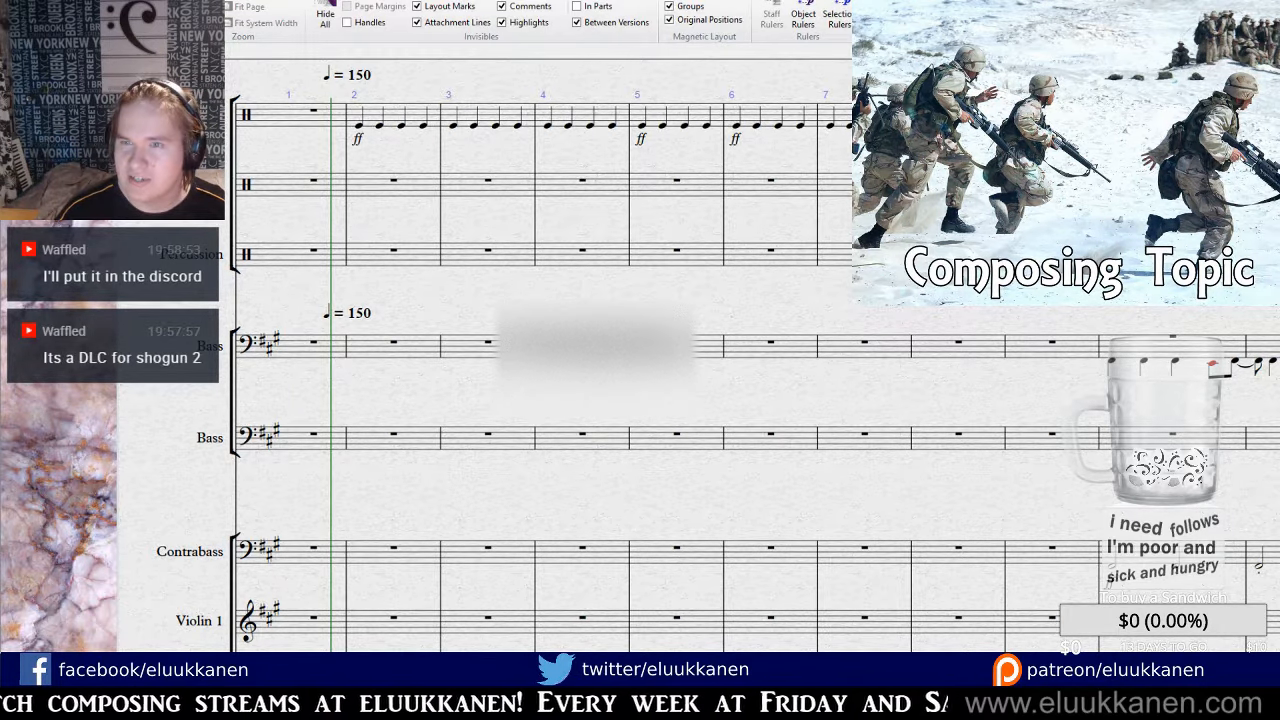
pyautogui.press('space')
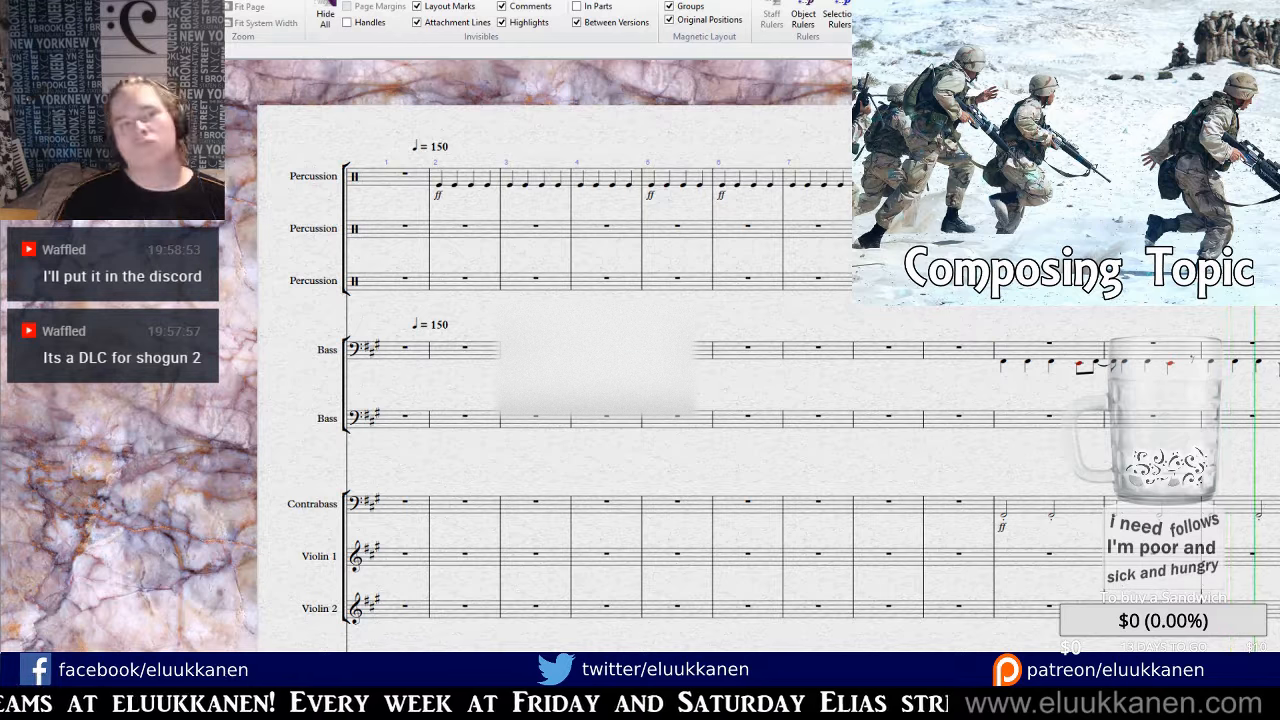
pyautogui.moveTo(978, 321); pyautogui.dragTo(510, 335)
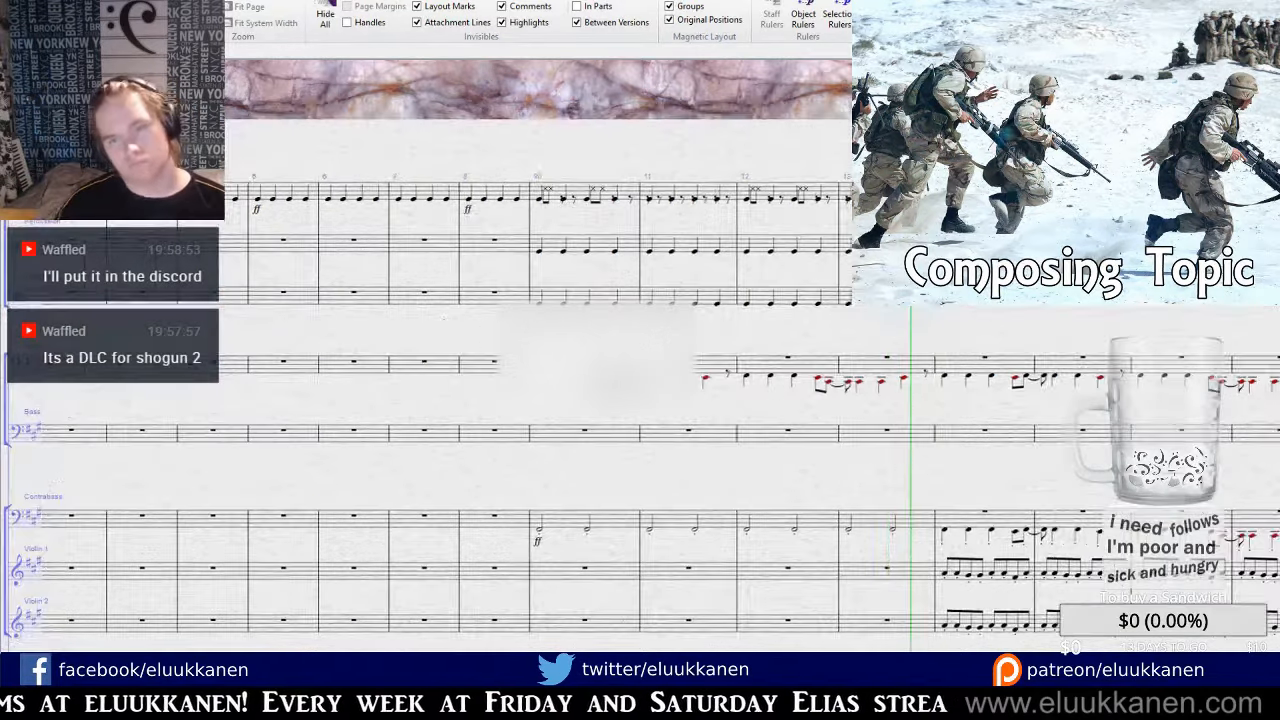
pyautogui.moveTo(958, 346); pyautogui.dragTo(466, 345)
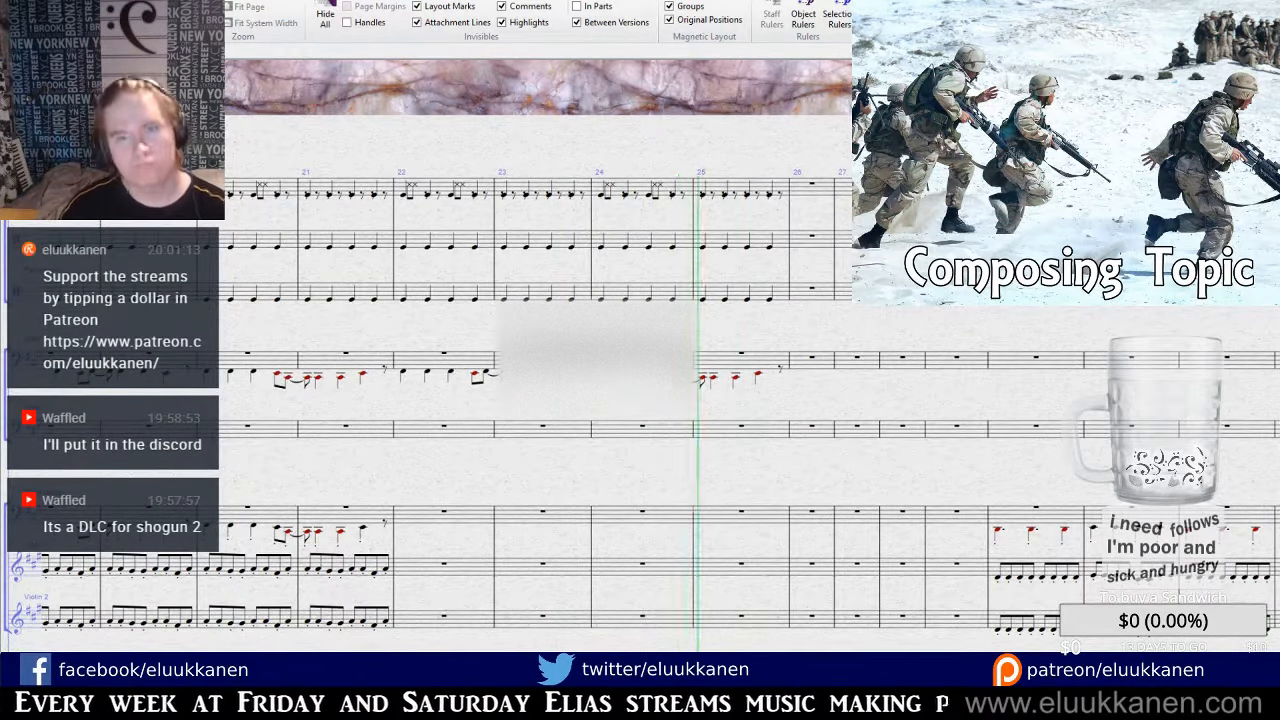
pyautogui.press('space')
# Repeat the preceding pattern of the three percussion staves from bar 26 onward.
pyautogui.moveTo(760, 280); pyautogui.dragTo(368, 130)
pyautogui.press('r')
pyautogui.moveTo(890, 121); pyautogui.dragTo(848, 164)
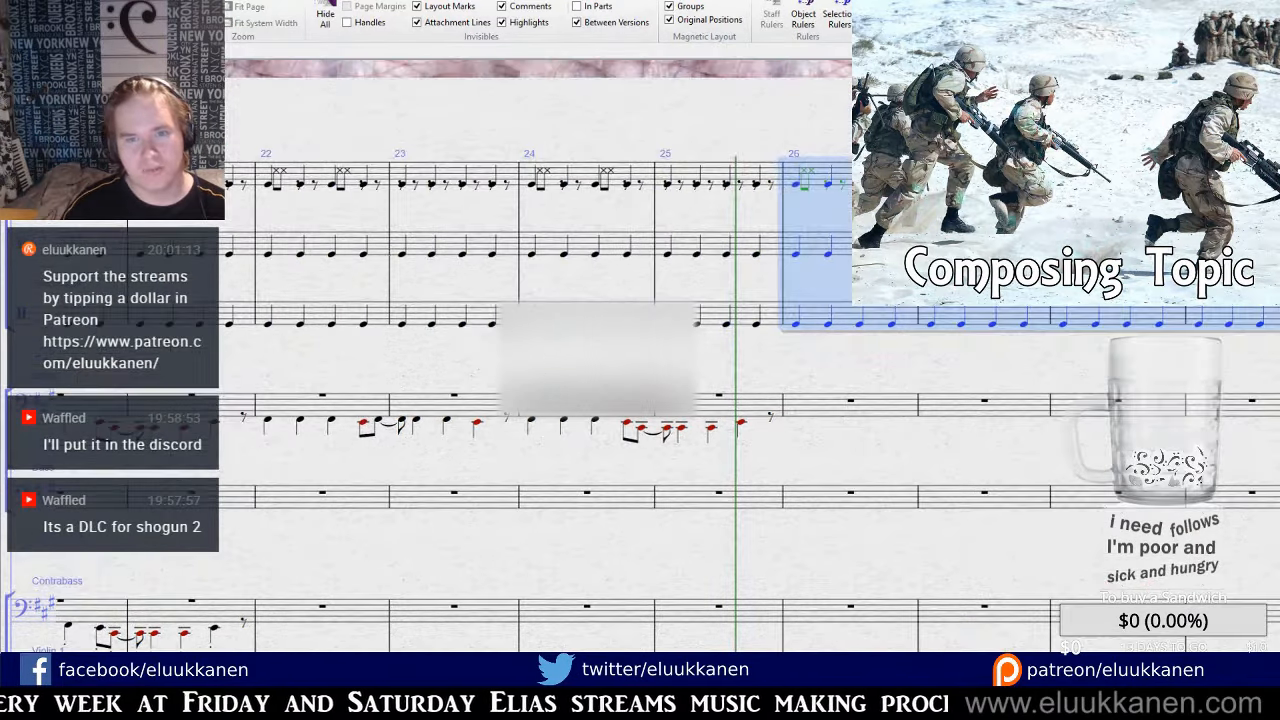
# Repeat bars 22–25 of the upper Bass staff in bars 26–29.
pyautogui.moveTo(463, 376); pyautogui.dragTo(570, 363)
pyautogui.click(805, 392)
pyautogui.keyDown('shift'); pyautogui.click(472, 386); pyautogui.keyUp('shift')
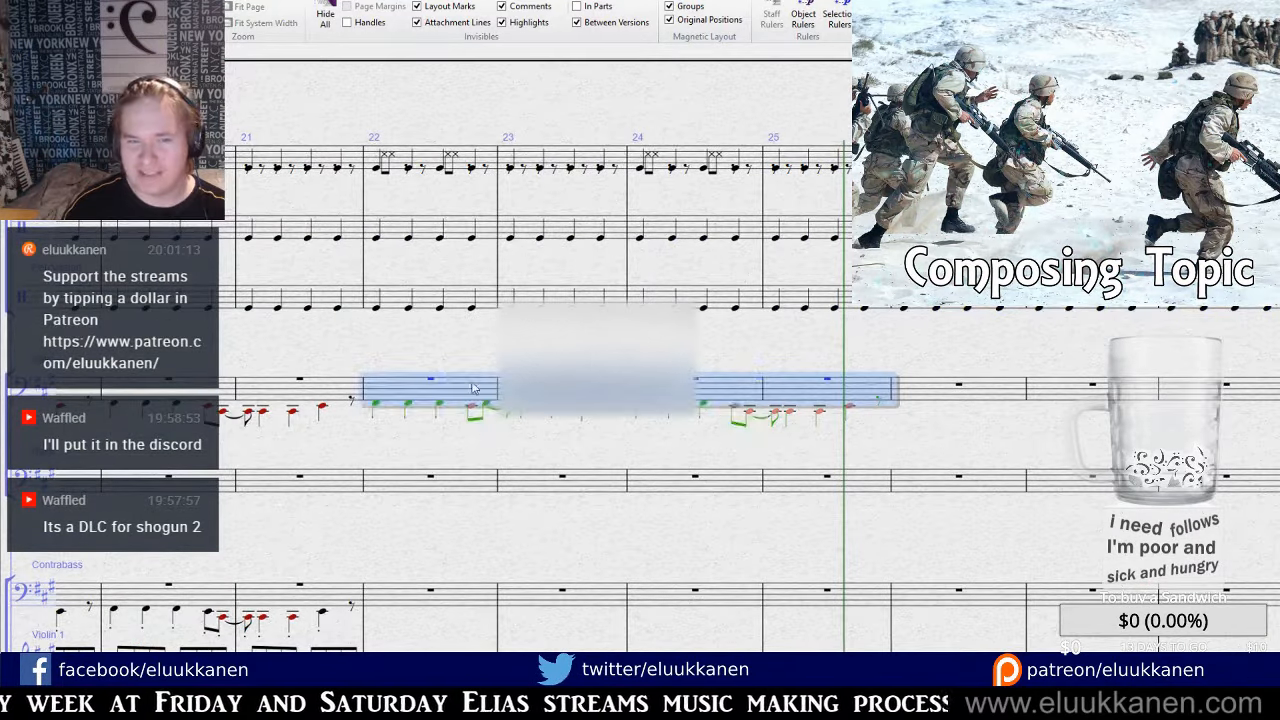
pyautogui.press('r')
pyautogui.moveTo(1064, 508); pyautogui.dragTo(963, 450)
pyautogui.moveTo(832, 403); pyautogui.dragTo(953, 363)
pyautogui.press('Escape')
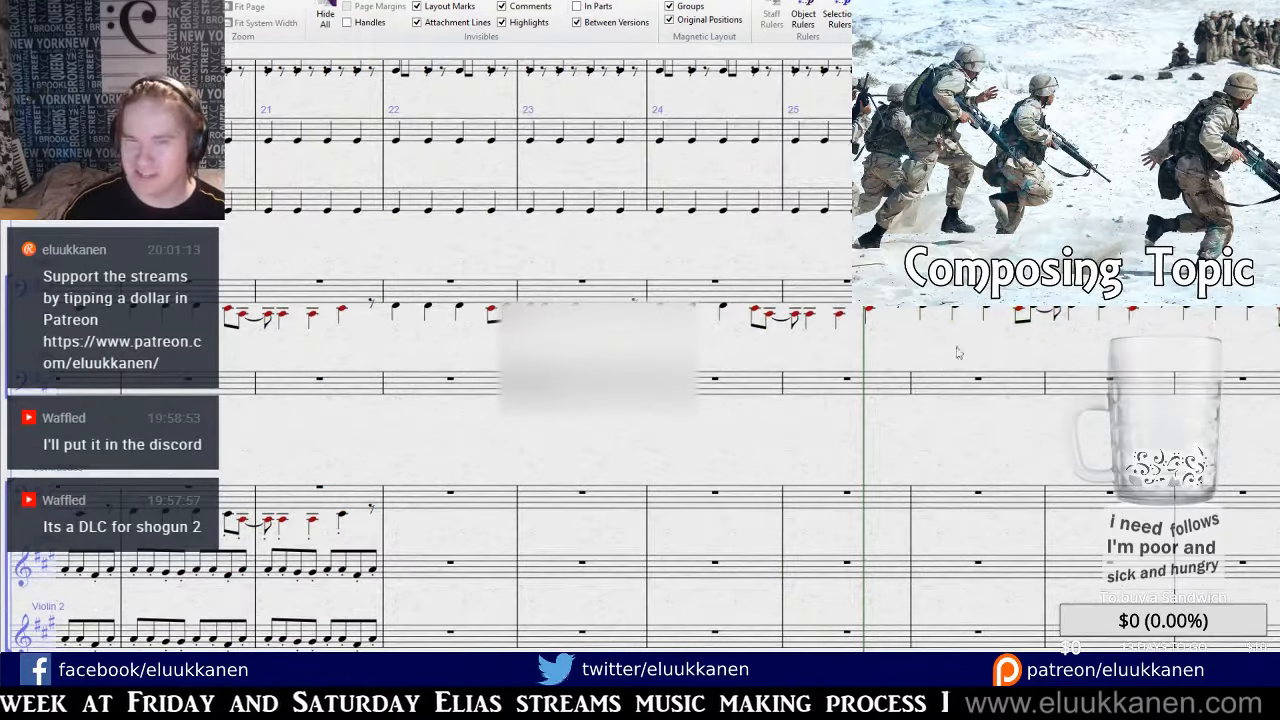
# Move the playback position back to bar 21 and play the section with the extended percussion and bass into bar 26.
pyautogui.press('[')
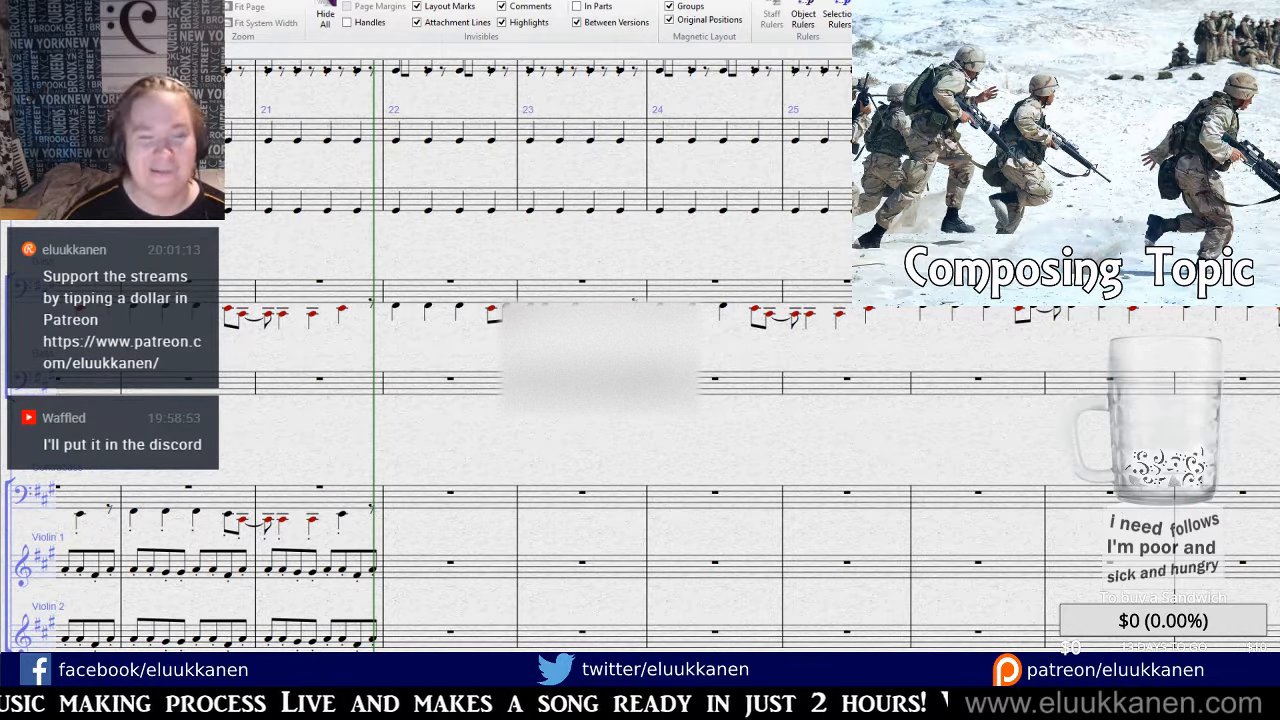
pyautogui.press('[')
pyautogui.press(']')
pyautogui.press(']')
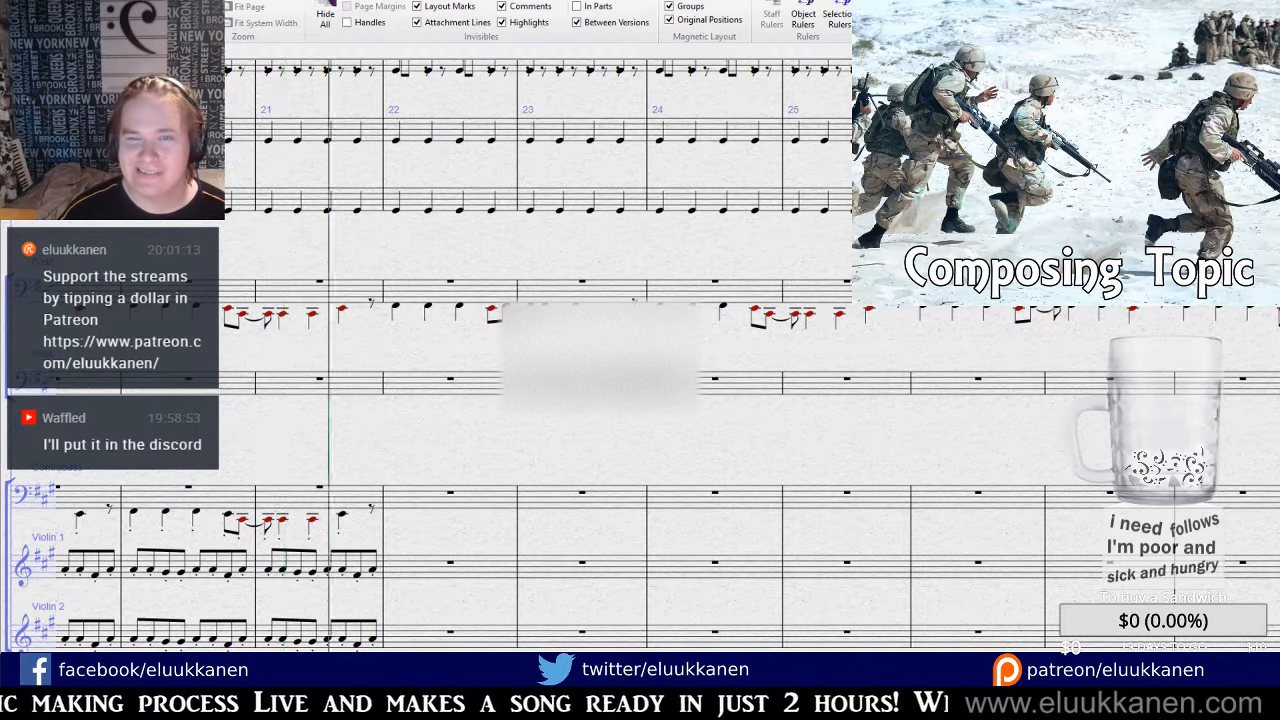
pyautogui.press('[')
pyautogui.press('[')
pyautogui.press(']')
pyautogui.press('[')
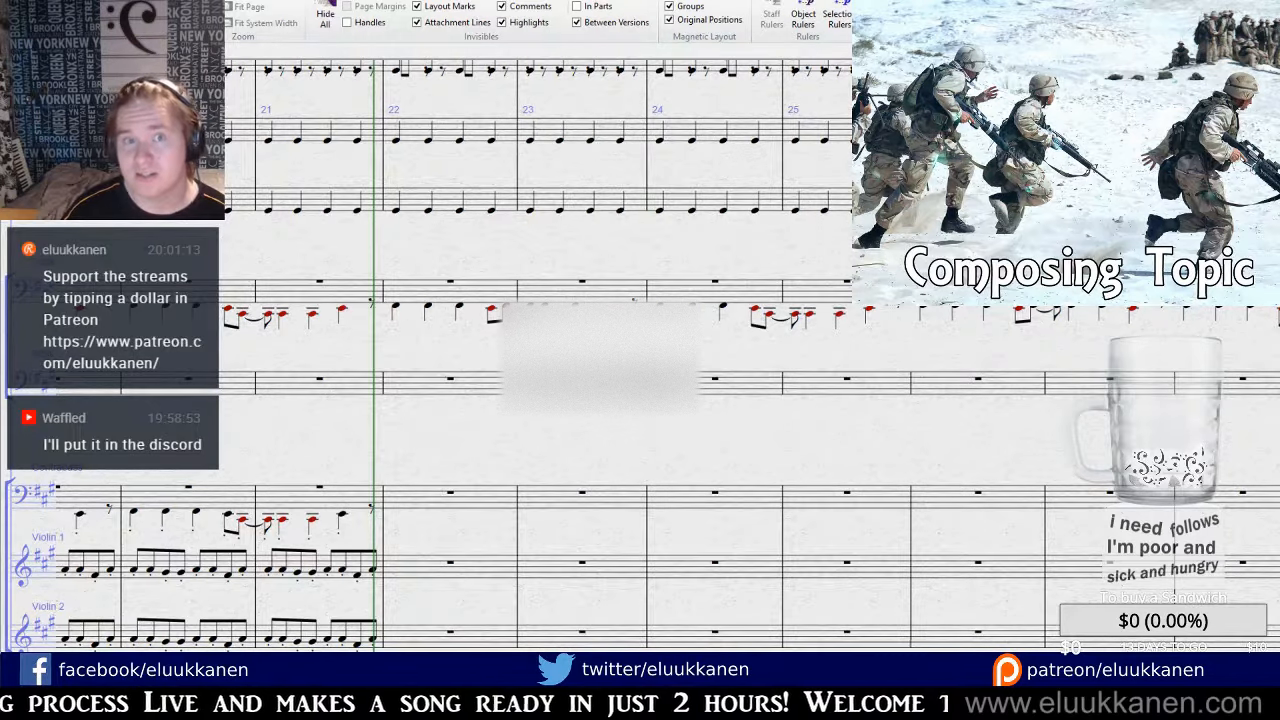
pyautogui.press('space')
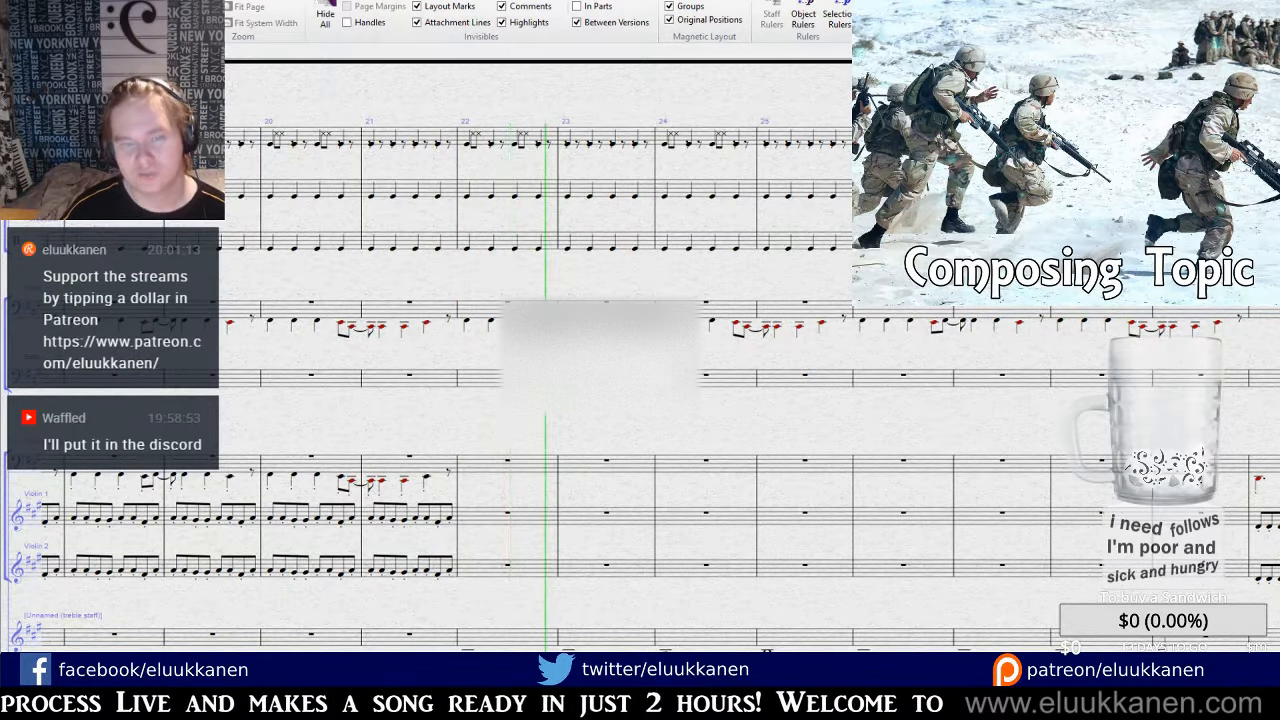
pyautogui.moveTo(780, 428); pyautogui.dragTo(720, 357)
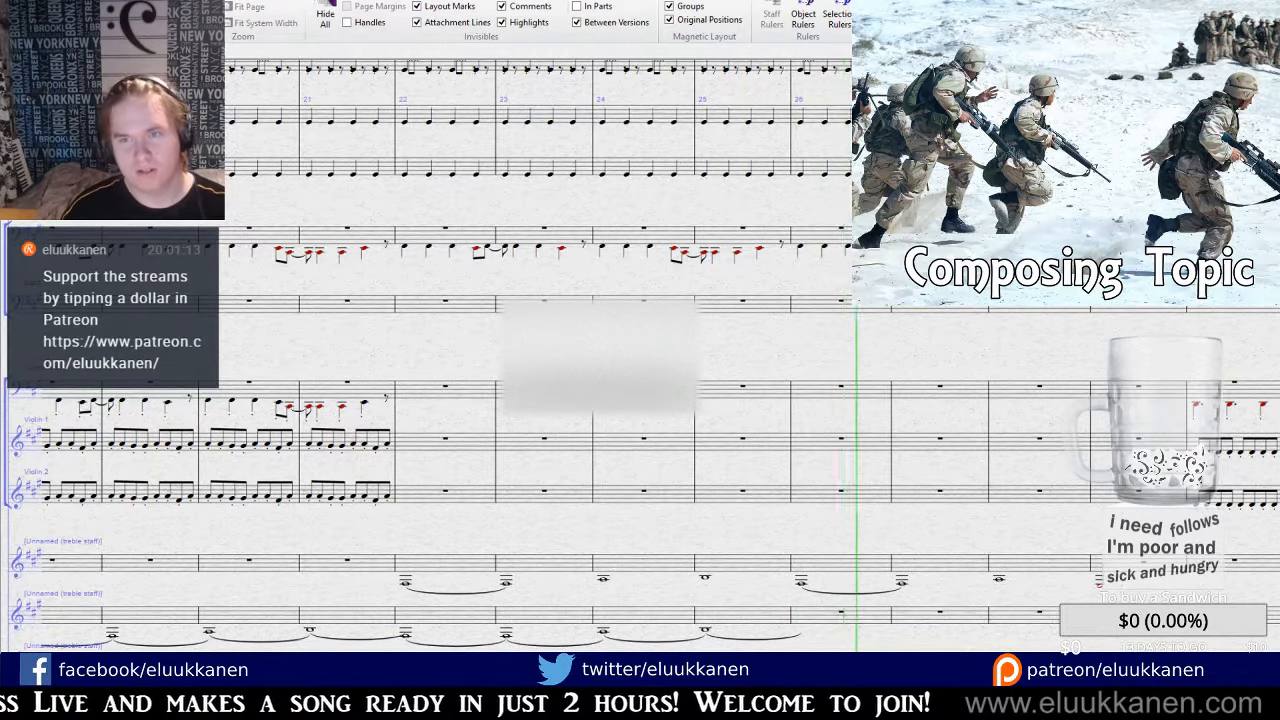
# Stop playback and rewrite bar 26 of the middle percussion staff as two beamed eighth-note groups mixing high and low notes.
pyautogui.press('space')
pyautogui.moveTo(833, 218); pyautogui.dragTo(832, 226)
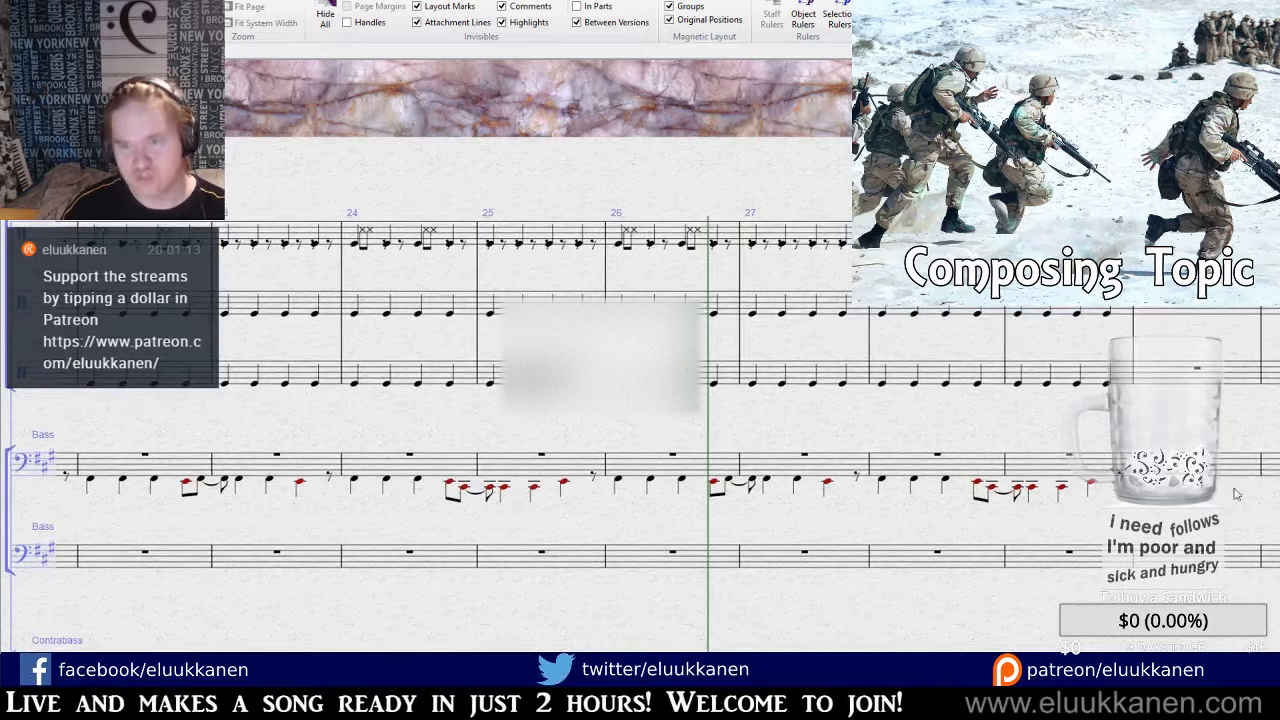
pyautogui.click(641, 302)
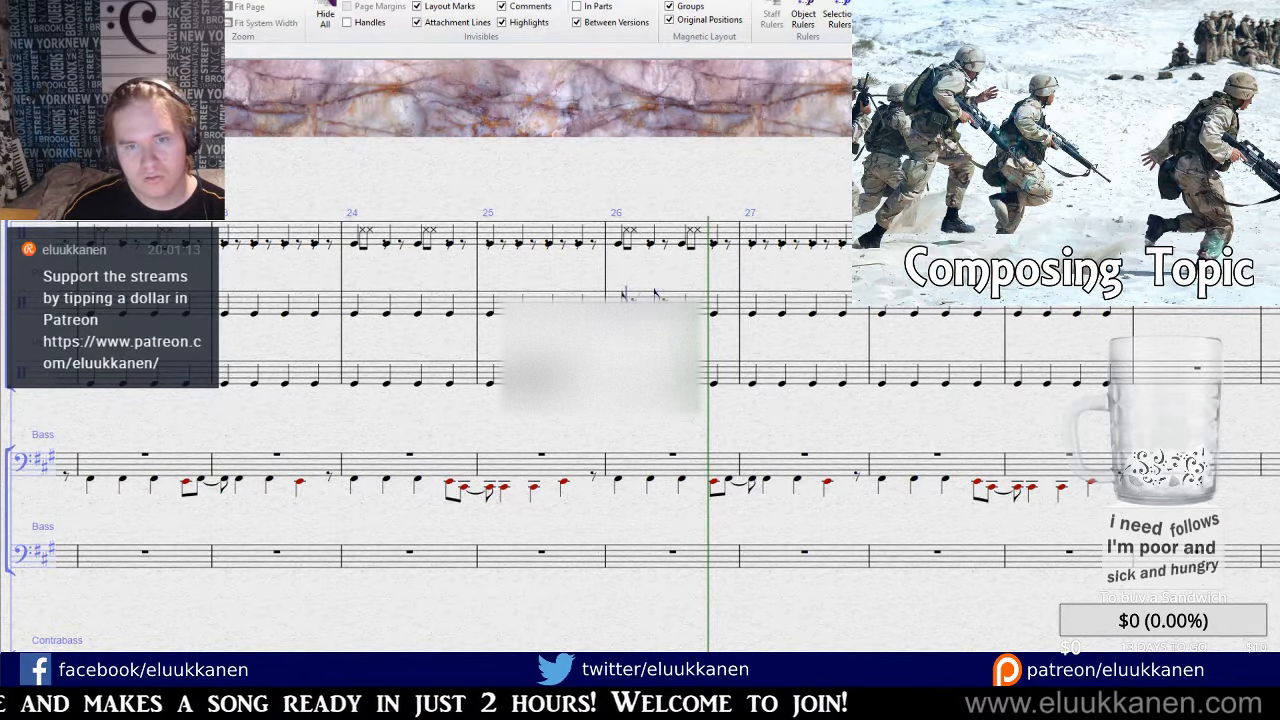
pyautogui.click(665, 300)
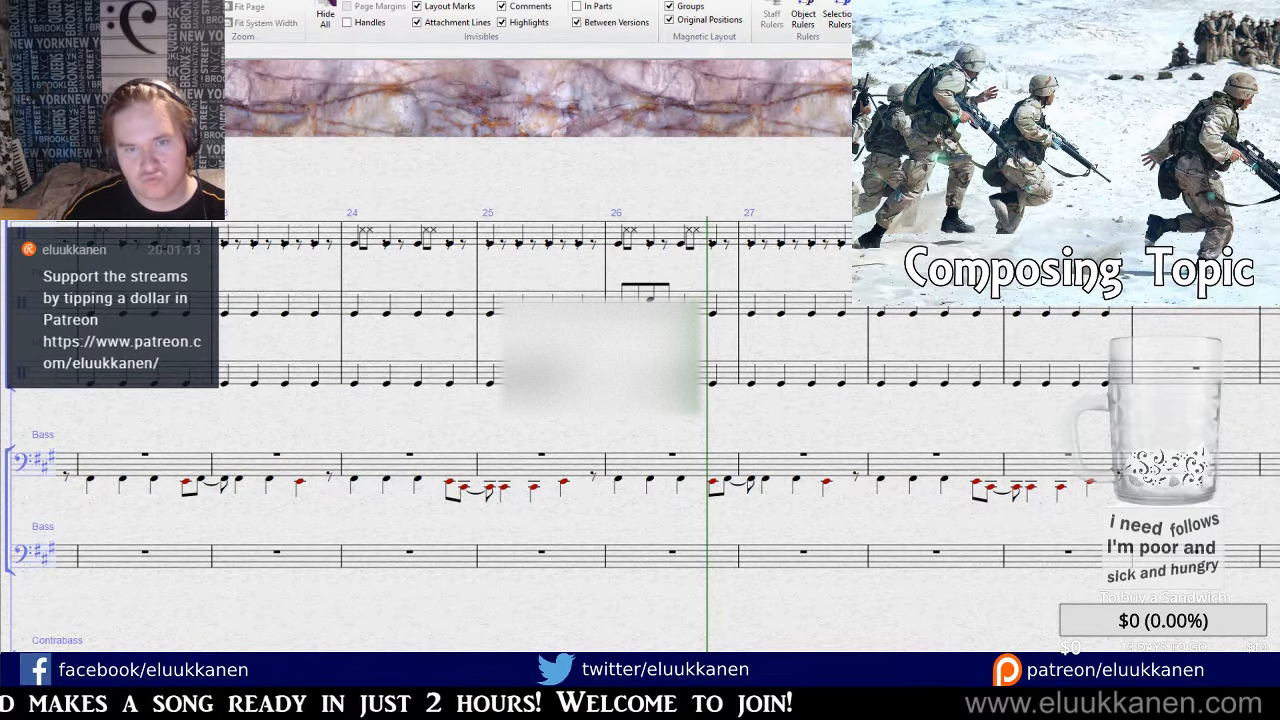
pyautogui.click(651, 300)
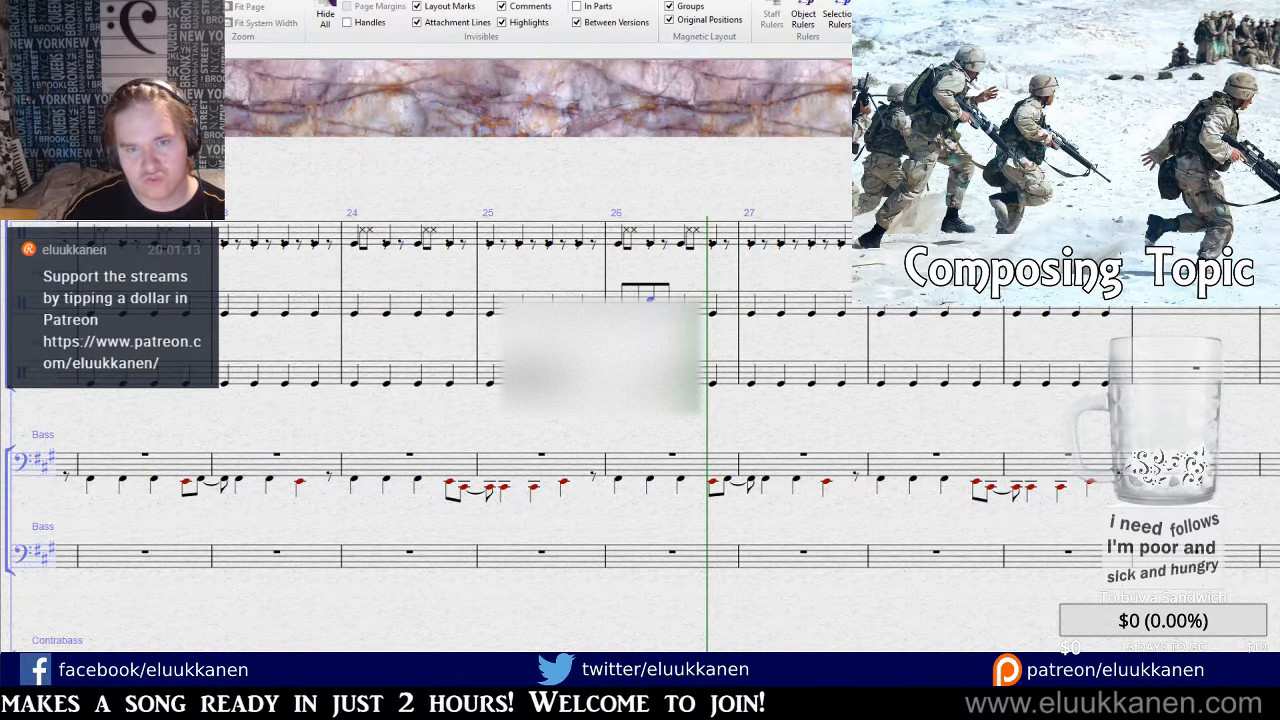
pyautogui.keyDown('alt'); pyautogui.click(683, 314); pyautogui.keyUp('alt')
# Begin bar 27 of the middle percussion staff with two low eighths, a high dotted eighth and a low sixteenth.
pyautogui.click(751, 315)
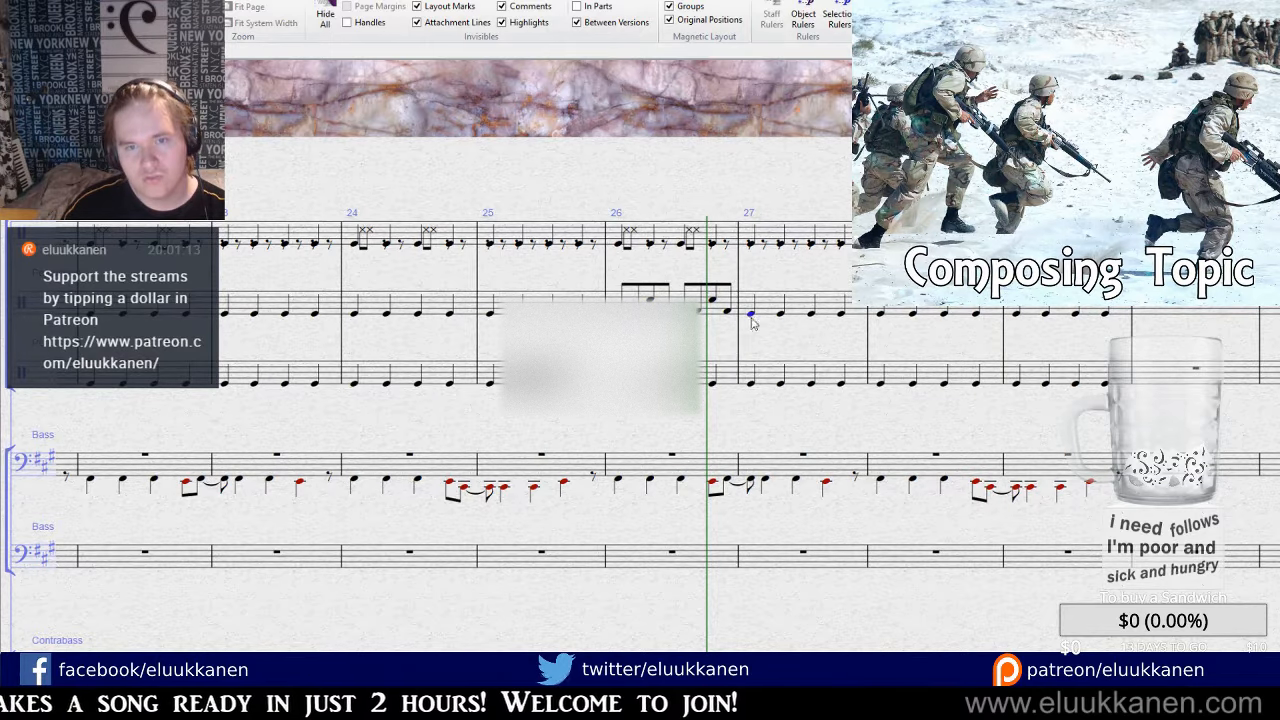
pyautogui.hotkey('ctrl', 'v')
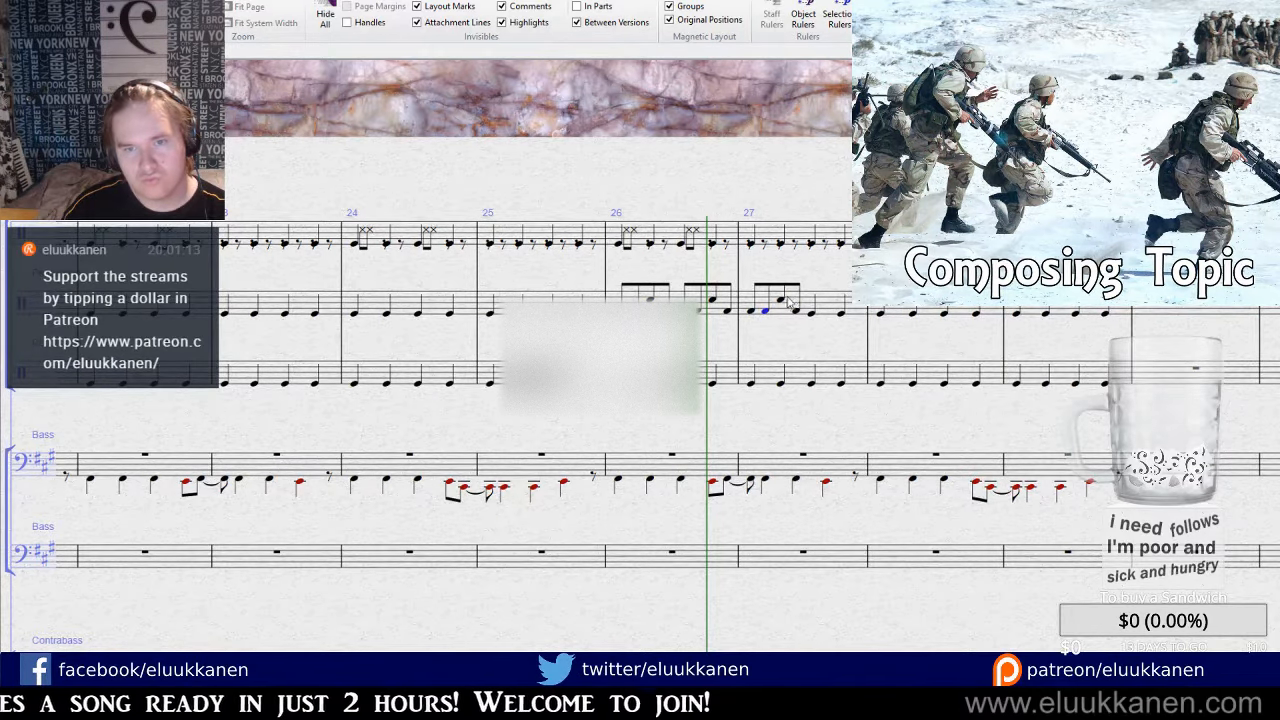
pyautogui.click(1220, 471)
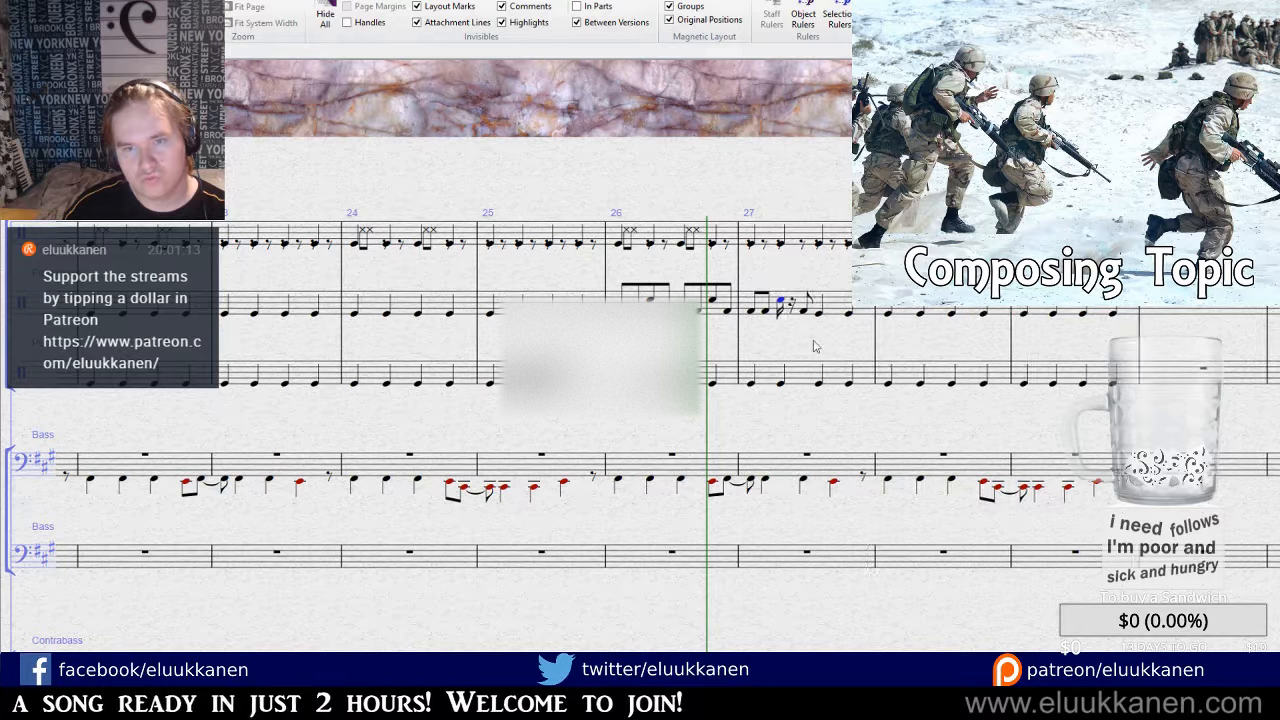
pyautogui.click(1239, 476)
pyautogui.click(1239, 490)
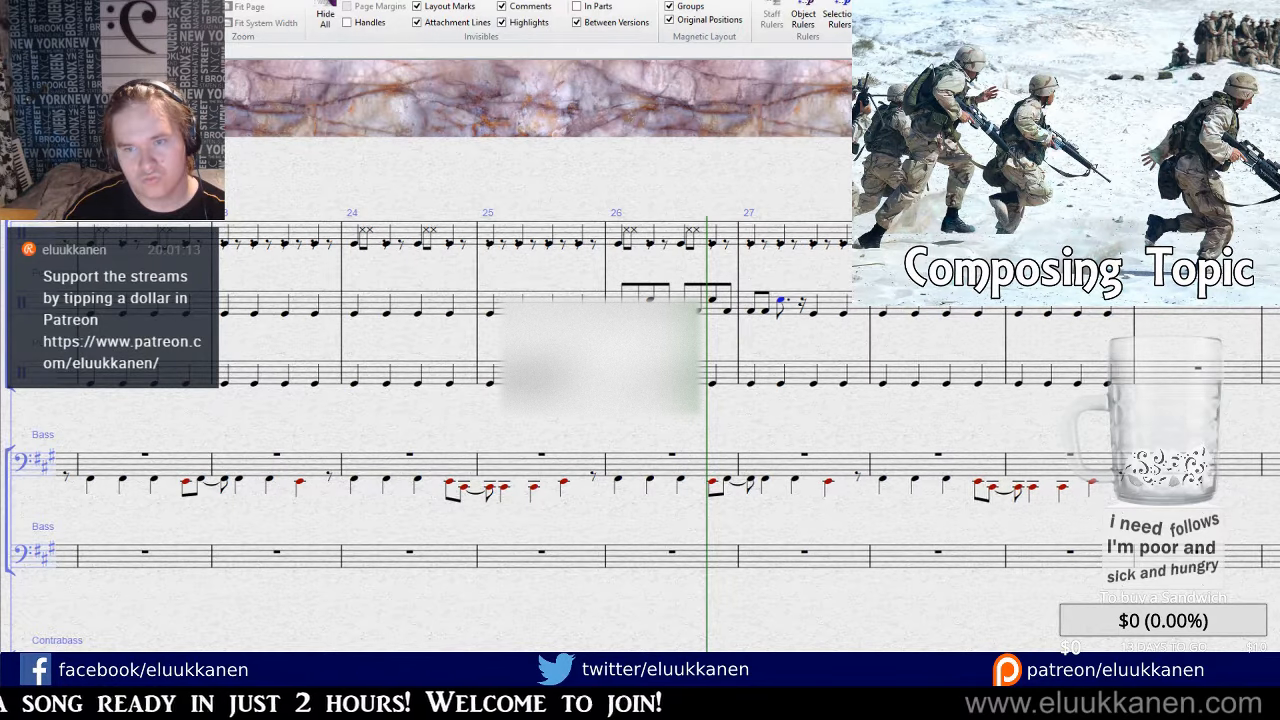
pyautogui.click(802, 313)
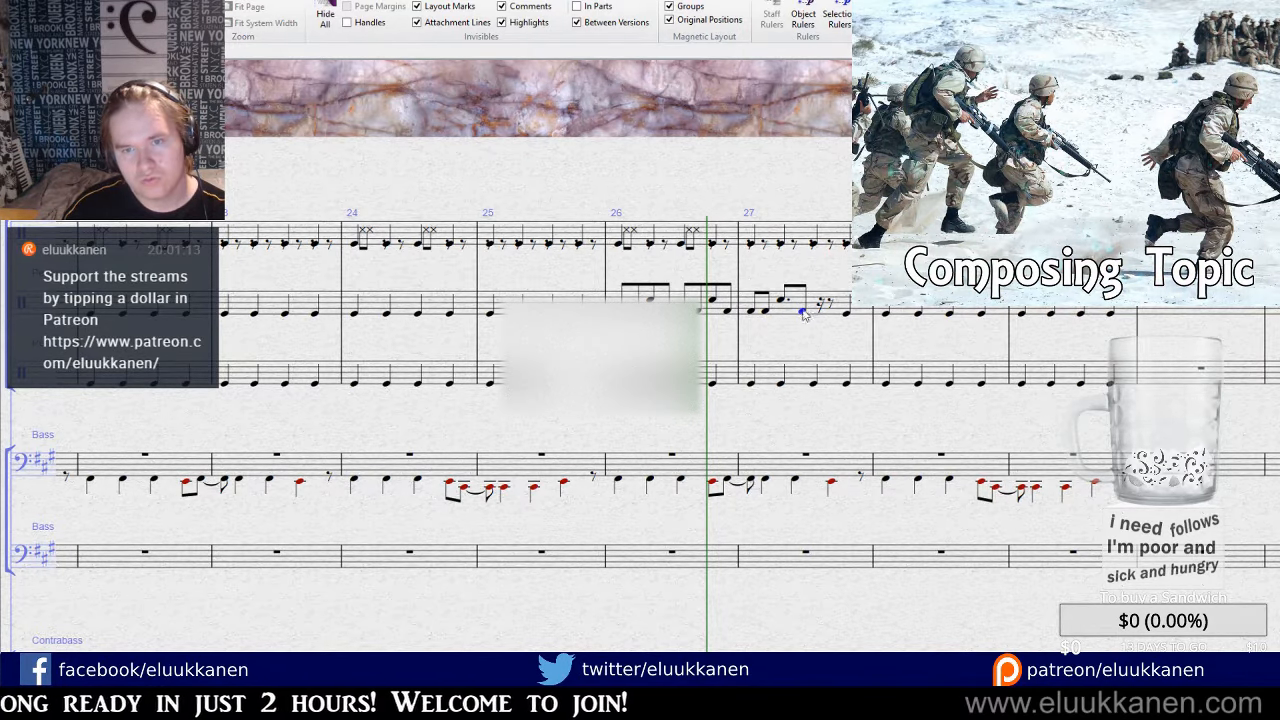
pyautogui.click(1220, 470)
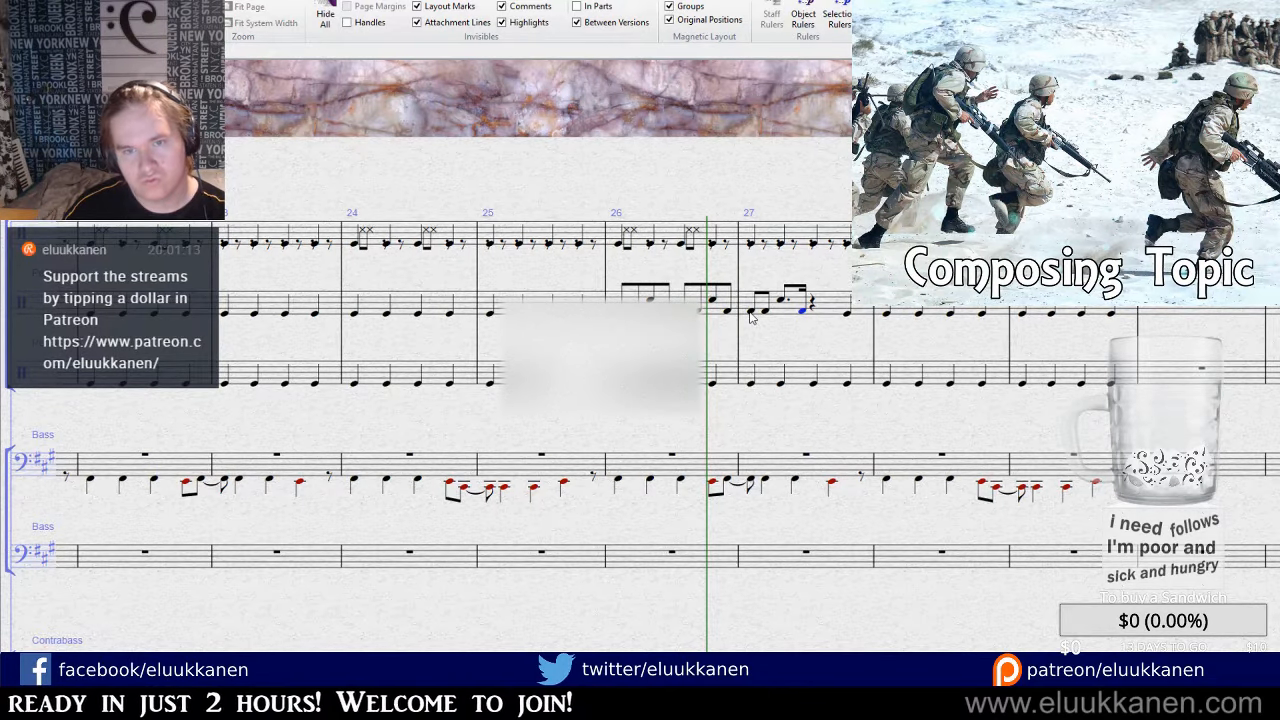
# Fill the second half of bar 27 with a high eighth, a copy of the dotted figure and a low note.
pyautogui.click(813, 312)
pyautogui.hotkey('ctrl', 'z')
pyautogui.click(816, 309)
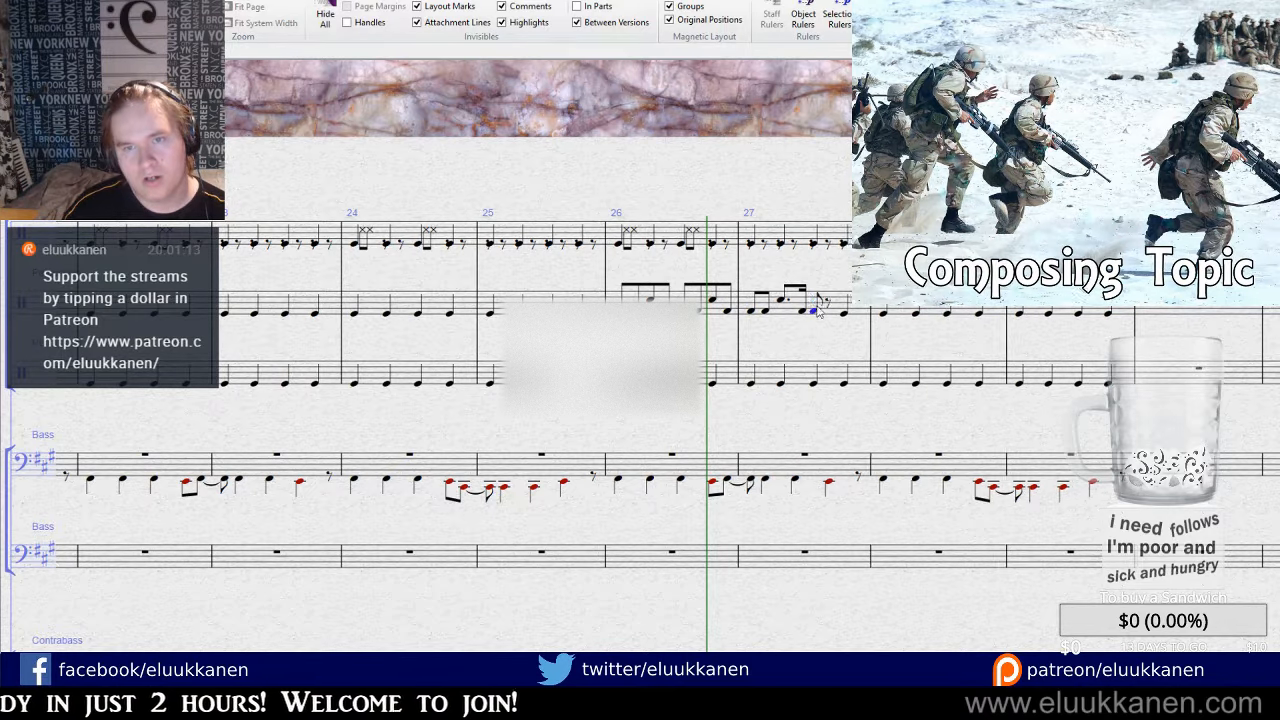
pyautogui.click(782, 300)
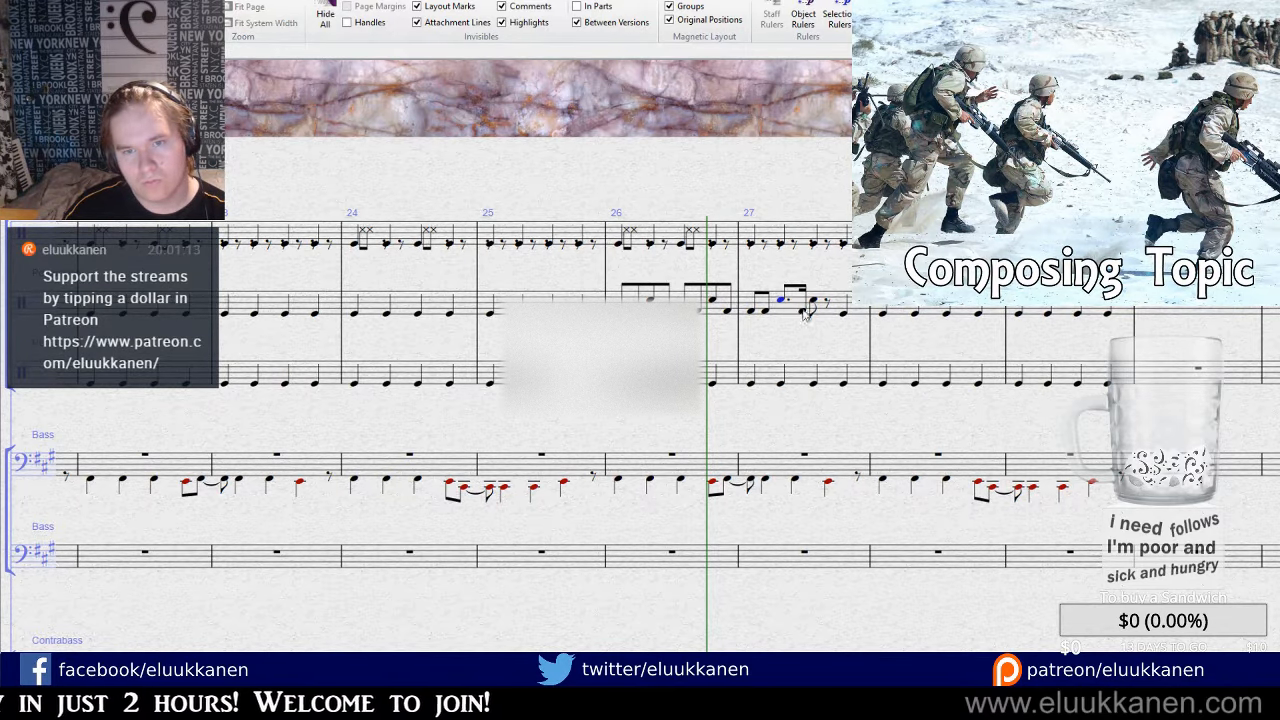
pyautogui.keyDown('ctrl'); pyautogui.click(802, 311); pyautogui.keyUp('ctrl')
pyautogui.keyDown('alt'); pyautogui.click(826, 305); pyautogui.keyUp('alt')
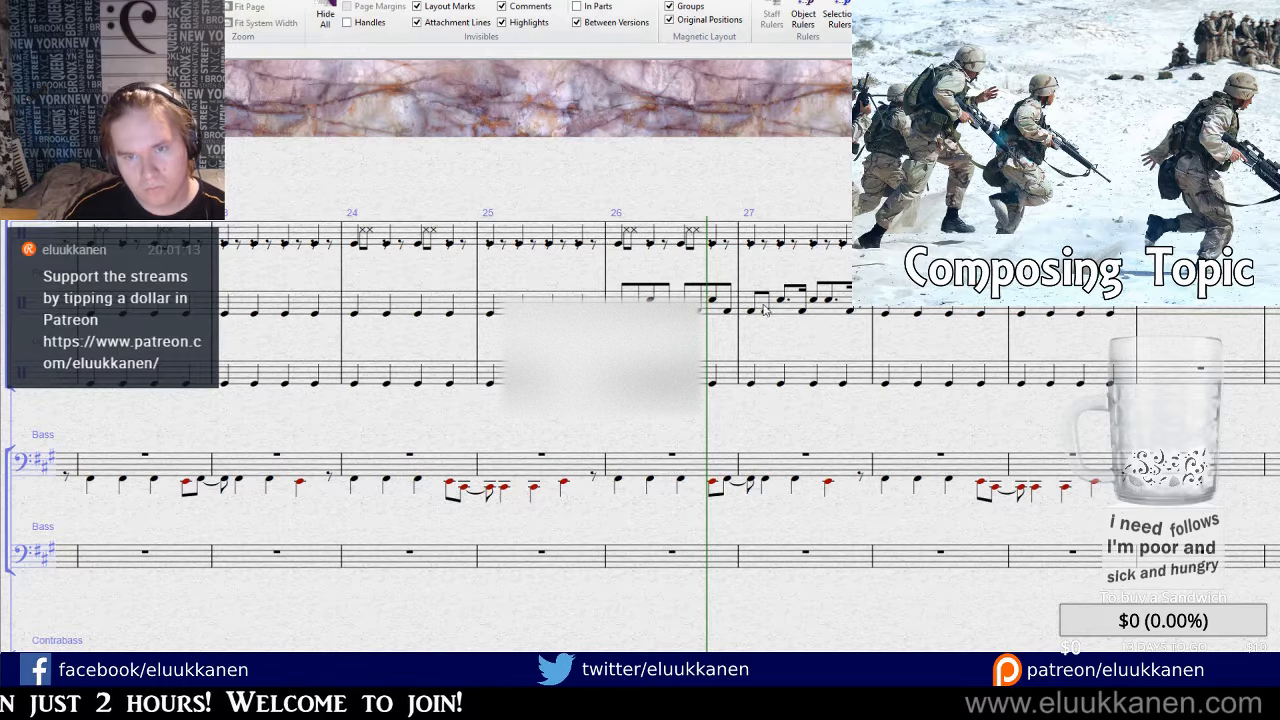
pyautogui.click(753, 311)
pyautogui.keyDown('alt'); pyautogui.click(861, 310); pyautogui.keyUp('alt')
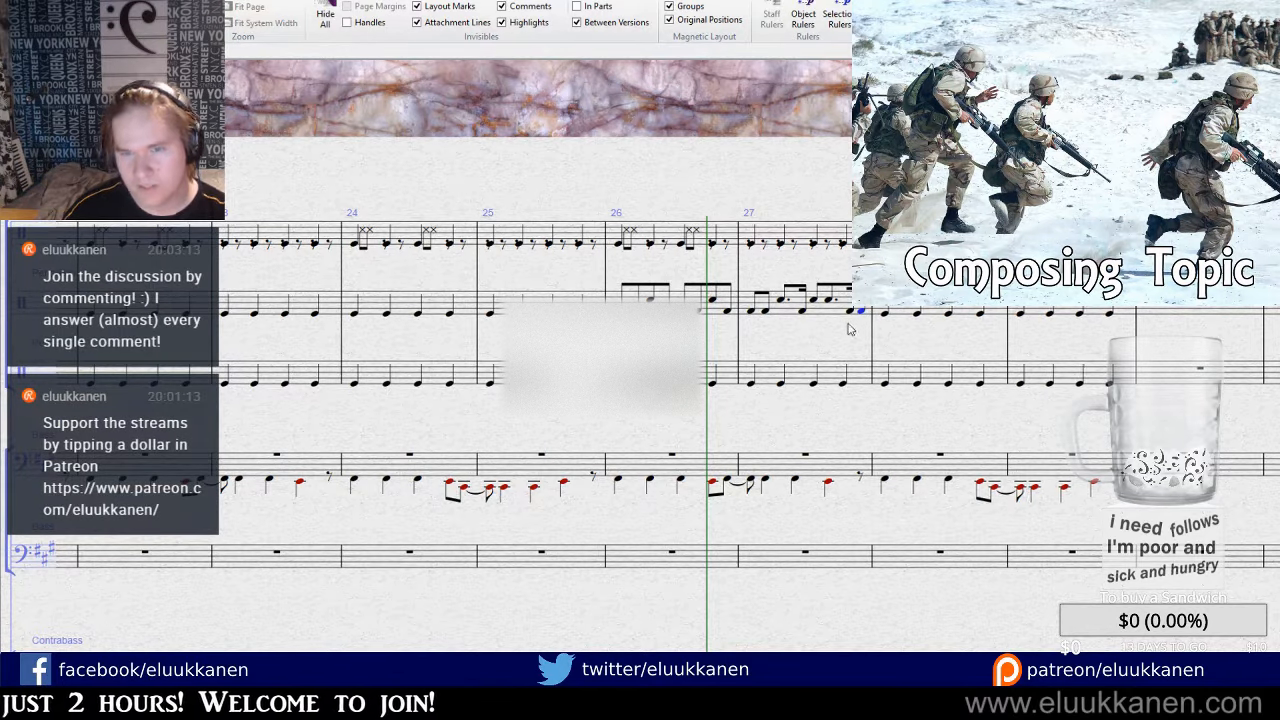
# Rework beat 3 of bar 27 into a dotted eighth and sixteenth, and end the bar with two low eighths.
pyautogui.click(814, 301)
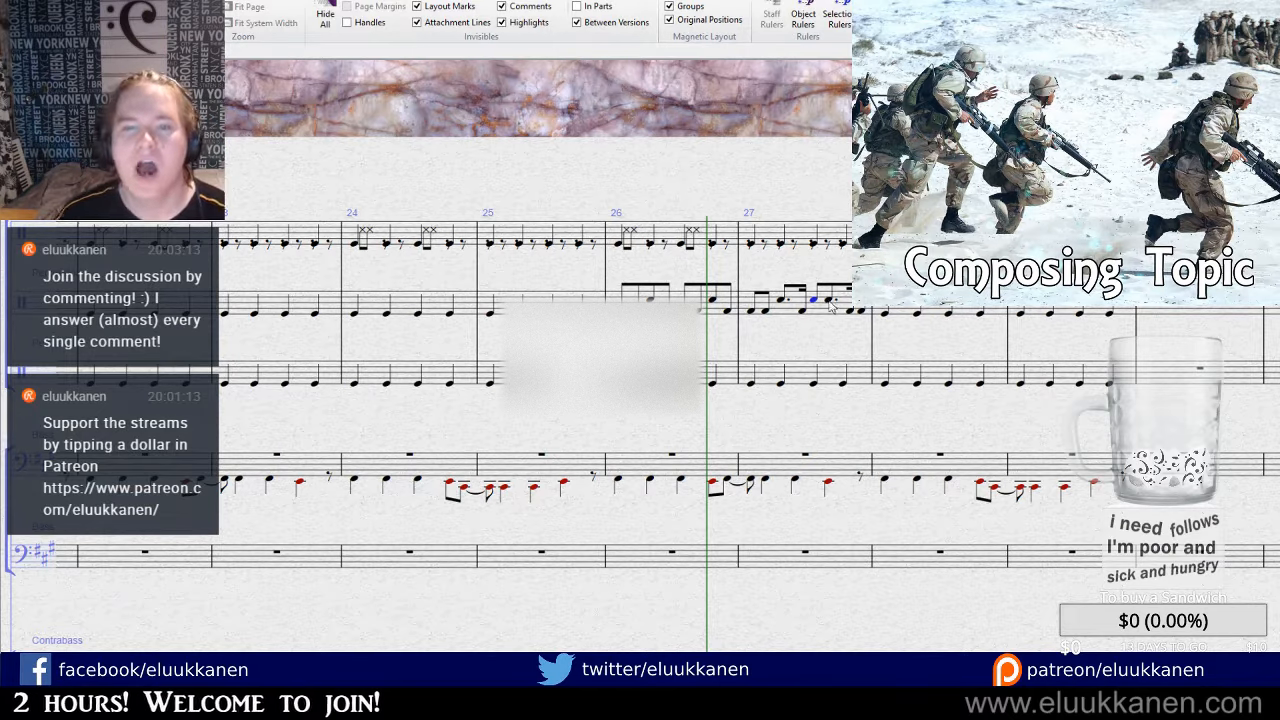
pyautogui.click(851, 313)
pyautogui.press('.')
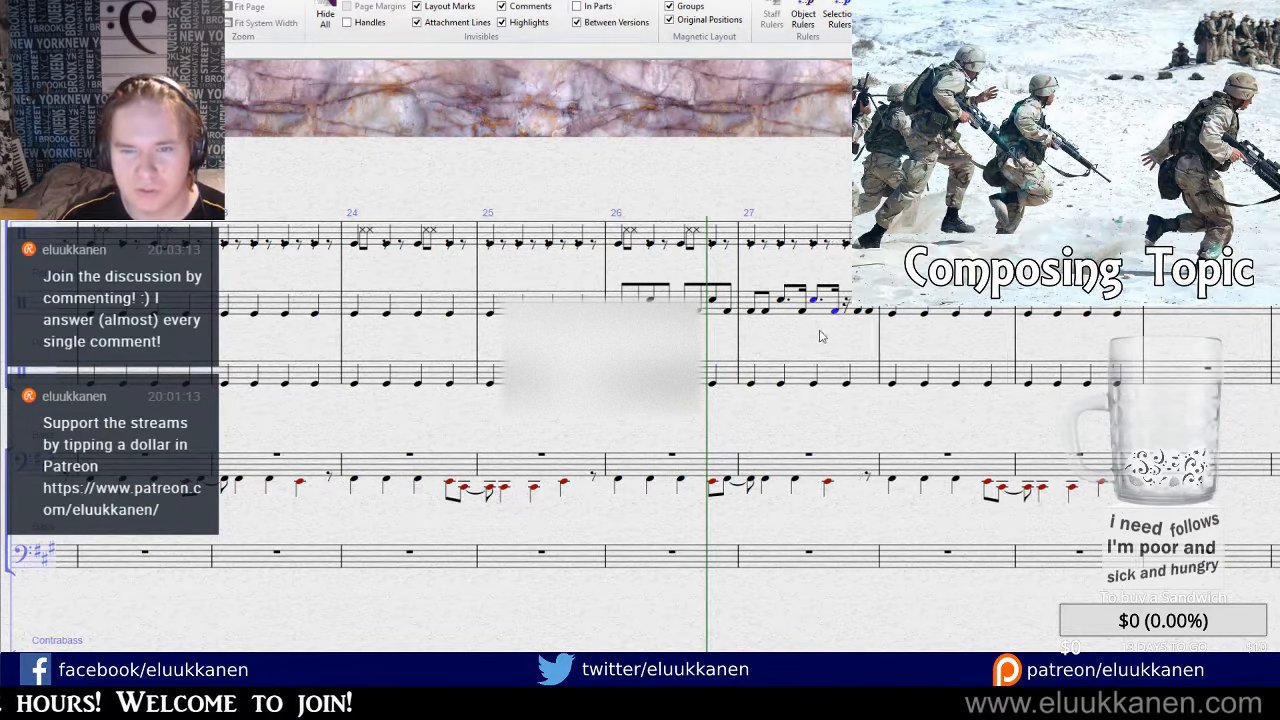
pyautogui.click(835, 306)
pyautogui.press('c')
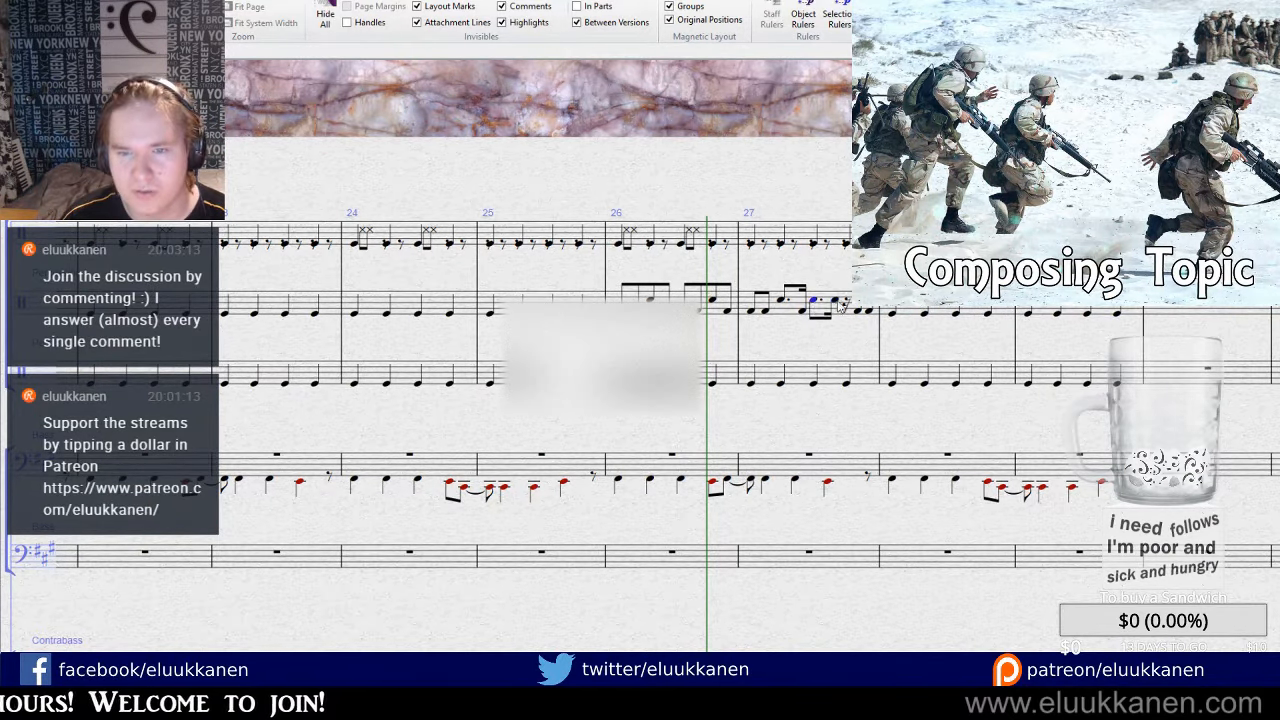
pyautogui.click(765, 311)
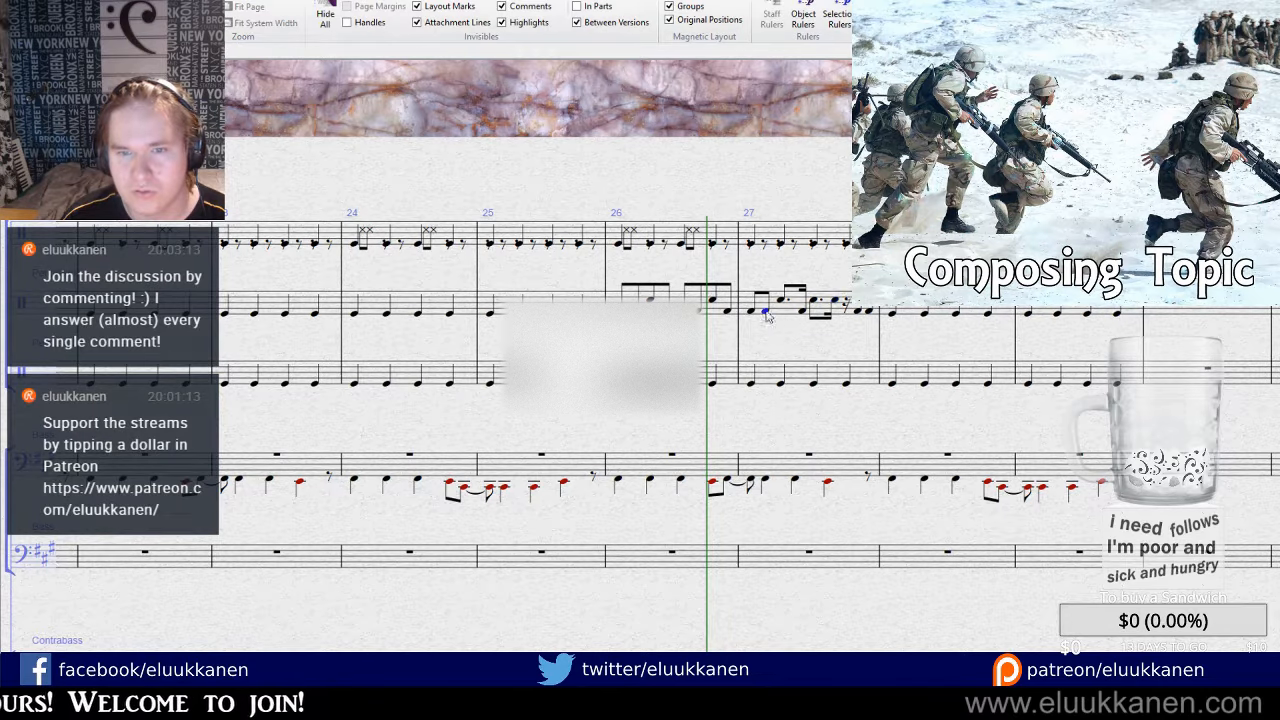
pyautogui.keyDown('alt'); pyautogui.click(849, 307); pyautogui.keyUp('alt')
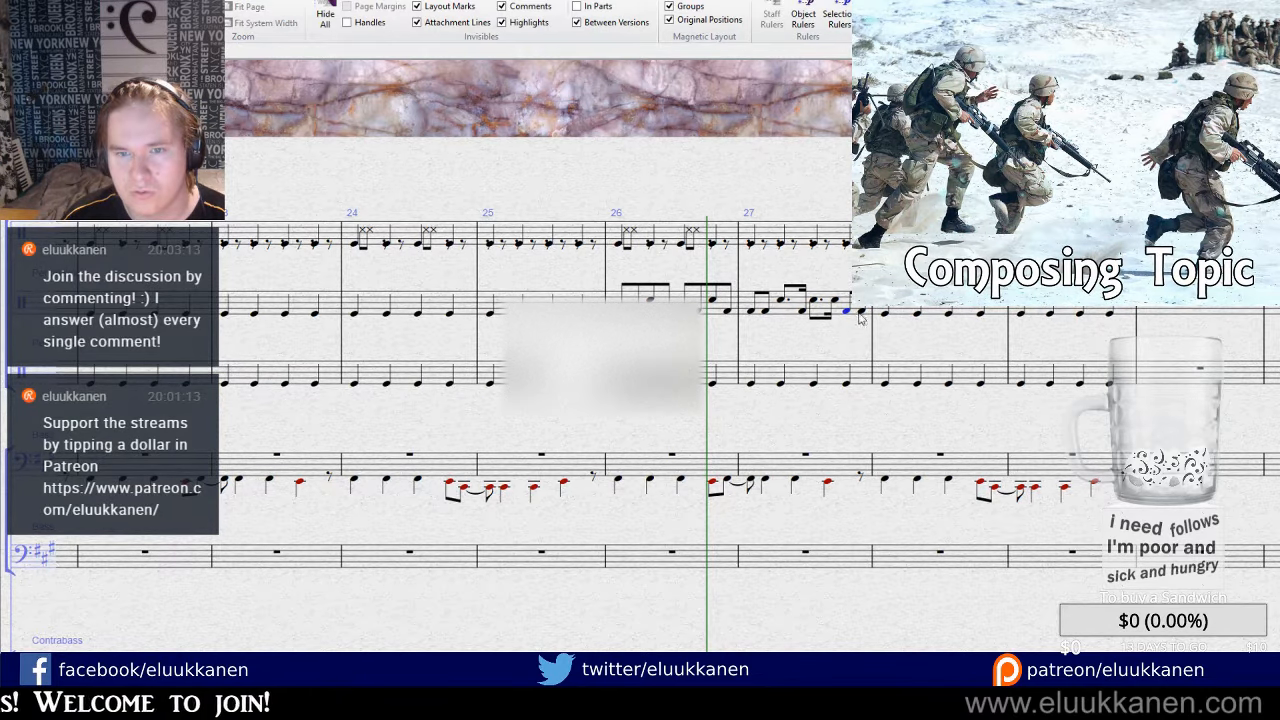
# Shorten the beat 2 notes of bar 27 to sixteenths and copy the following low note and dotted figure one sixteenth earlier.
pyautogui.click(765, 311)
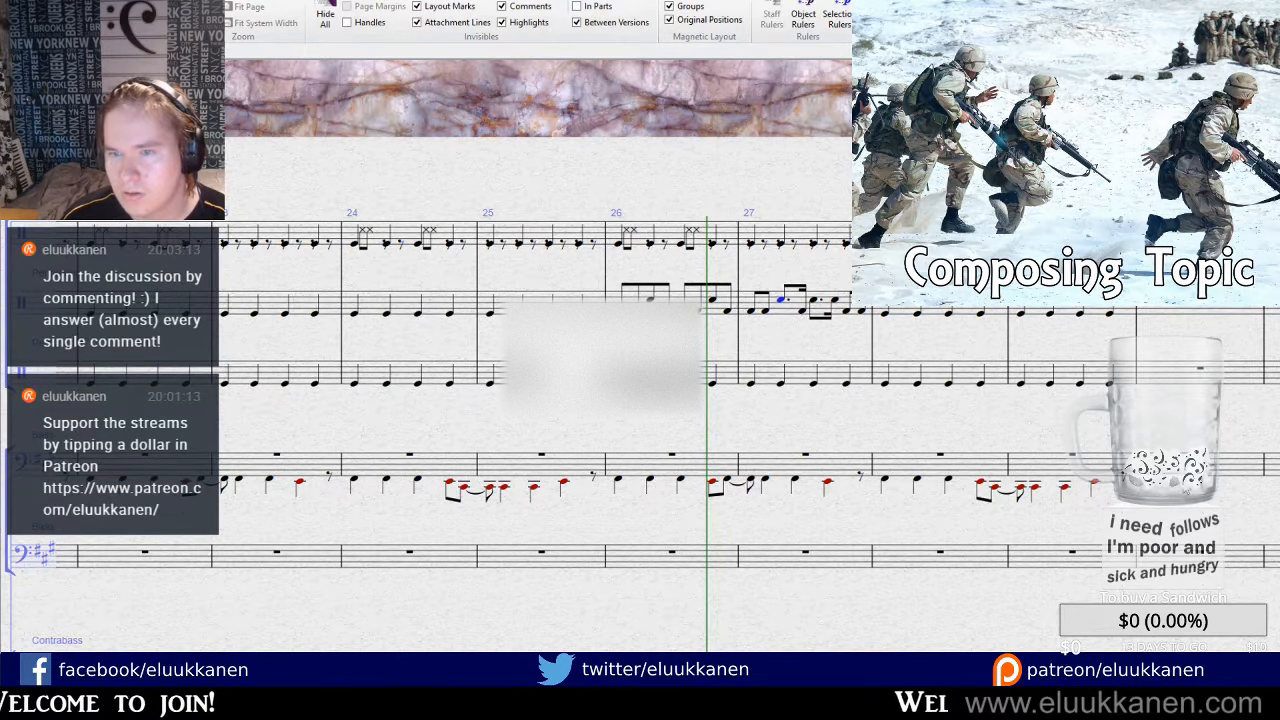
pyautogui.click(1237, 488)
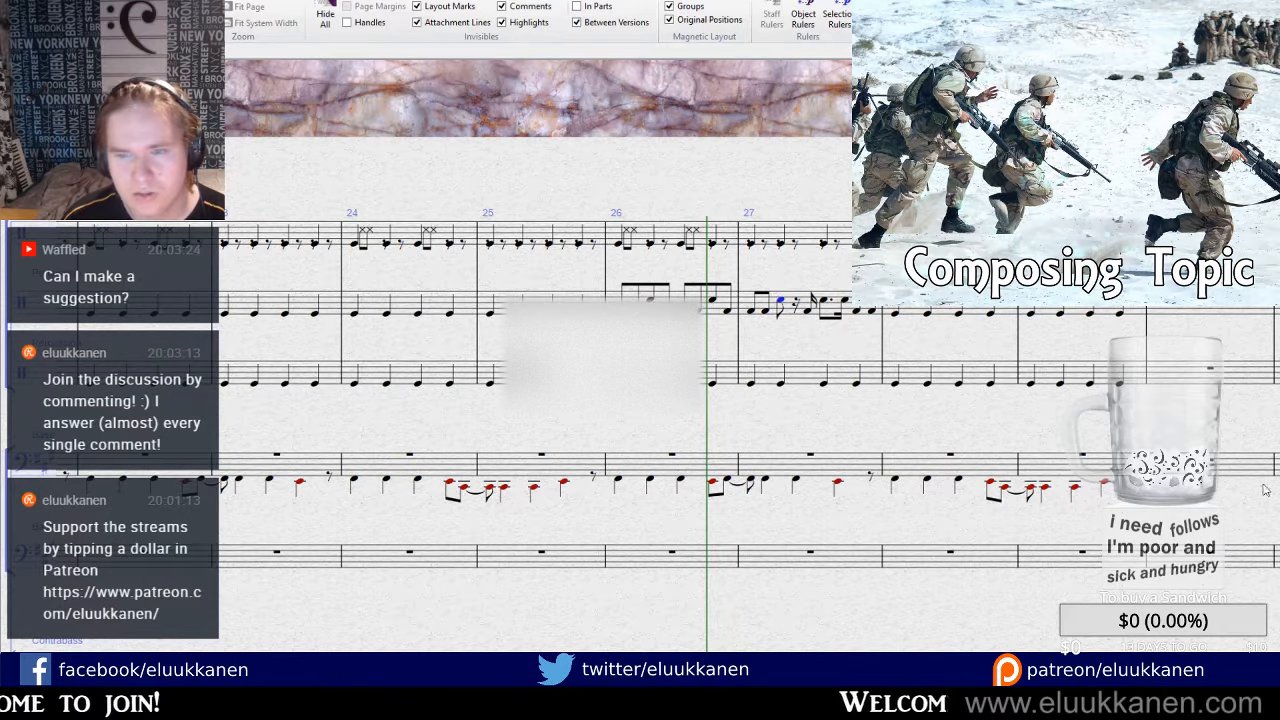
pyautogui.click(1219, 471)
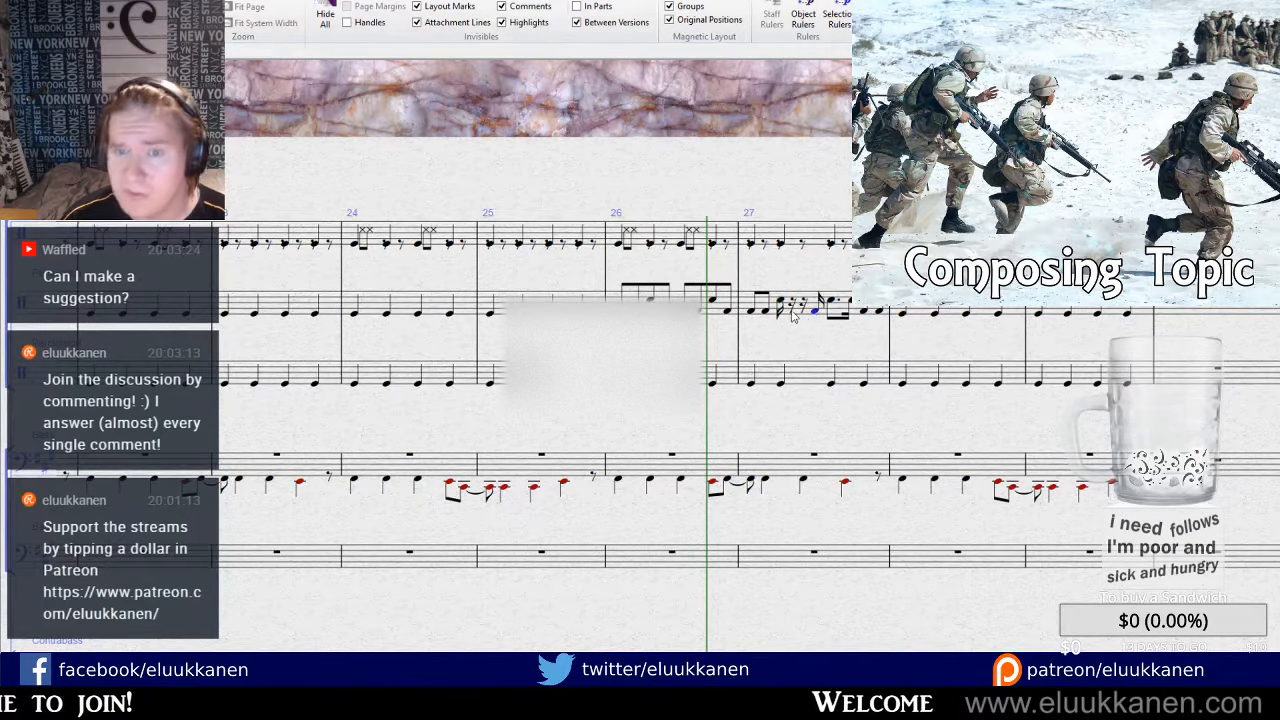
pyautogui.click(791, 313)
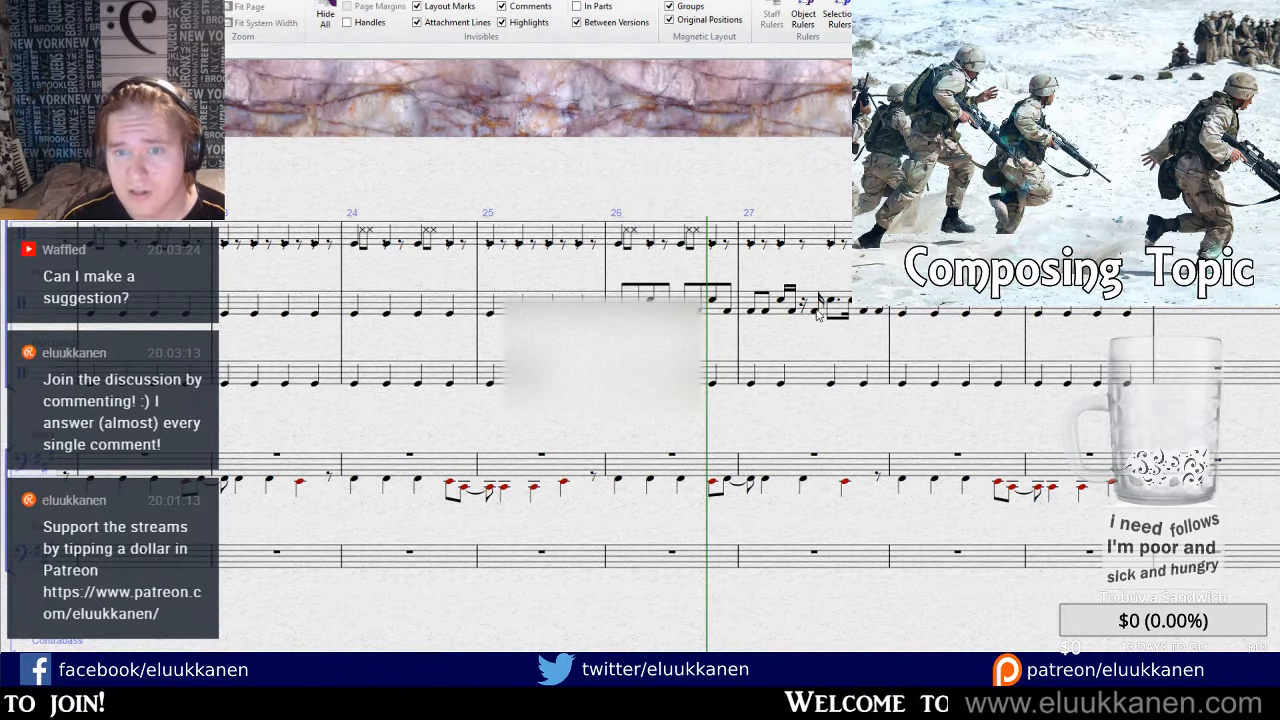
pyautogui.click(816, 311)
pyautogui.keyDown('ctrl'); pyautogui.click(830, 302); pyautogui.keyUp('ctrl')
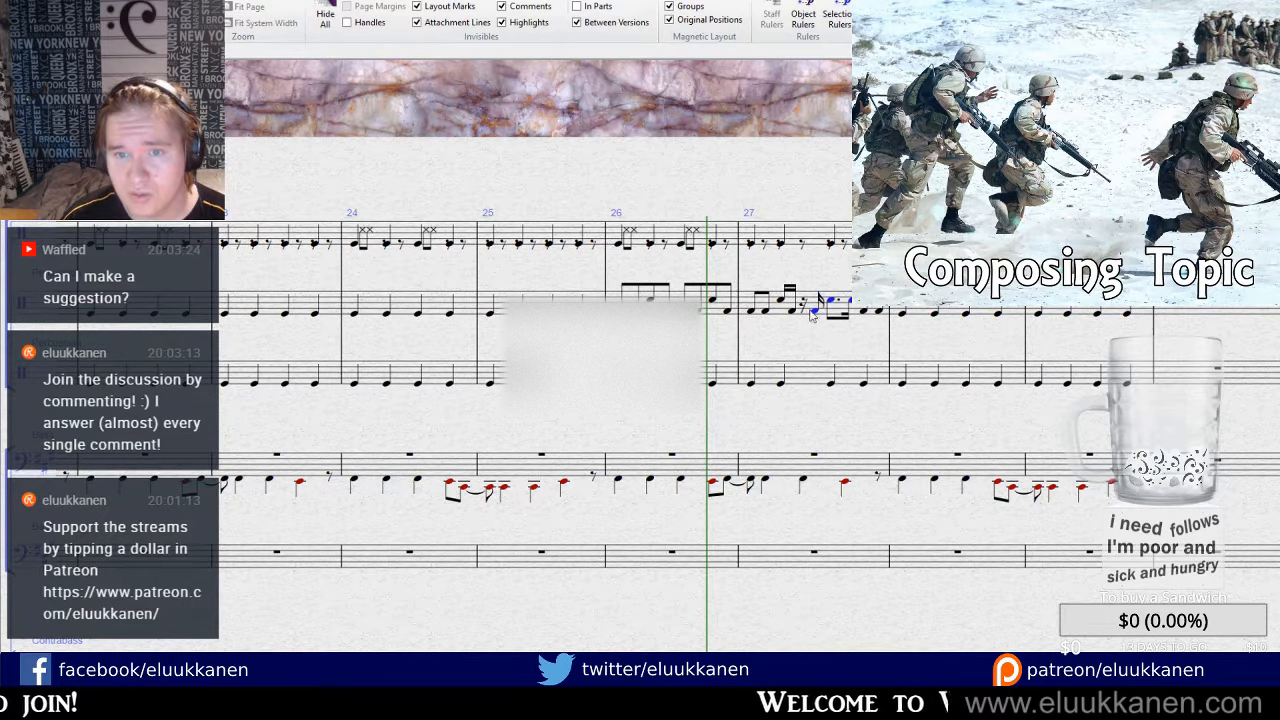
pyautogui.keyDown('alt'); pyautogui.click(804, 306); pyautogui.keyUp('alt')
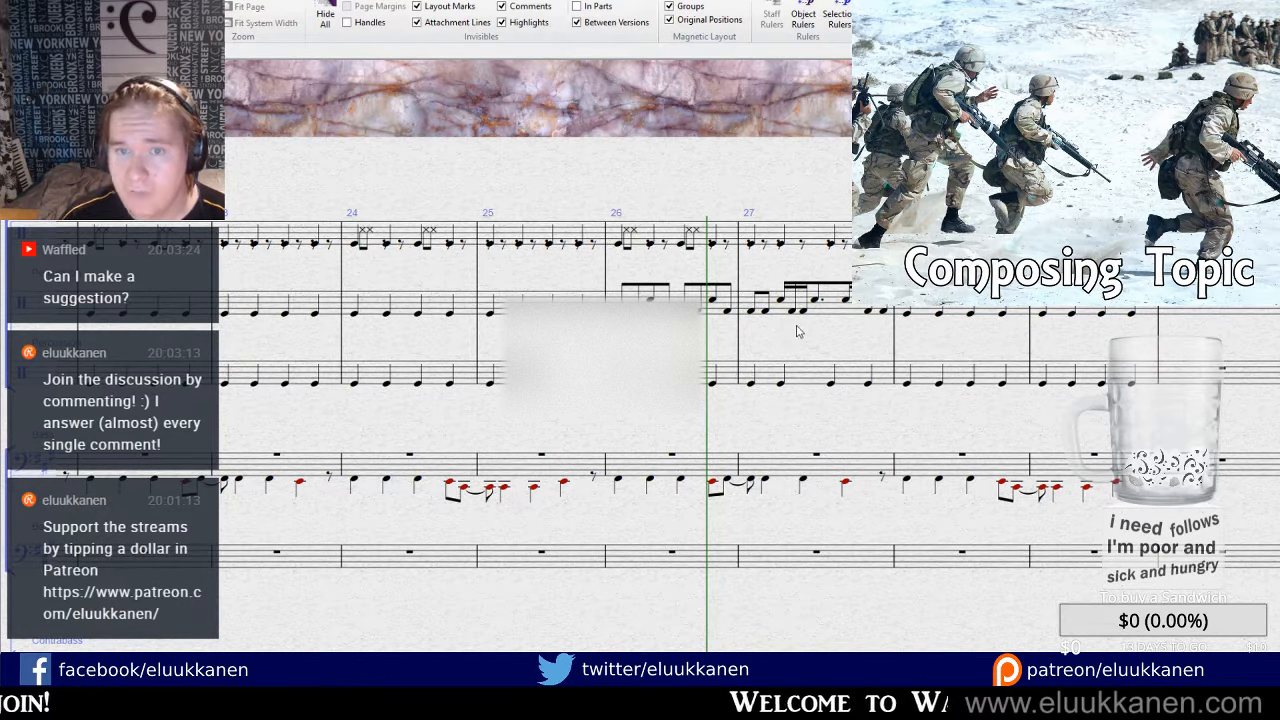
# Play back the new percussion rhythm from bar 27, from bar 26, and from bar 27 again.
pyautogui.click(802, 316)
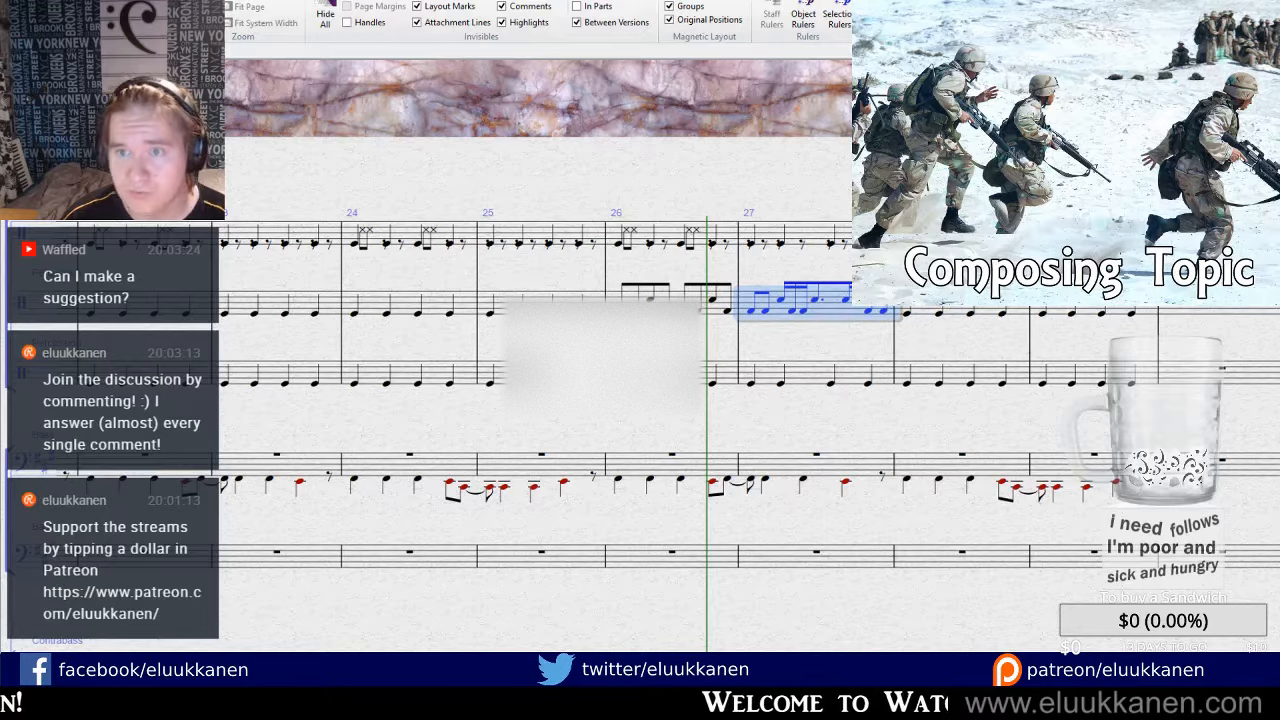
pyautogui.press('space')
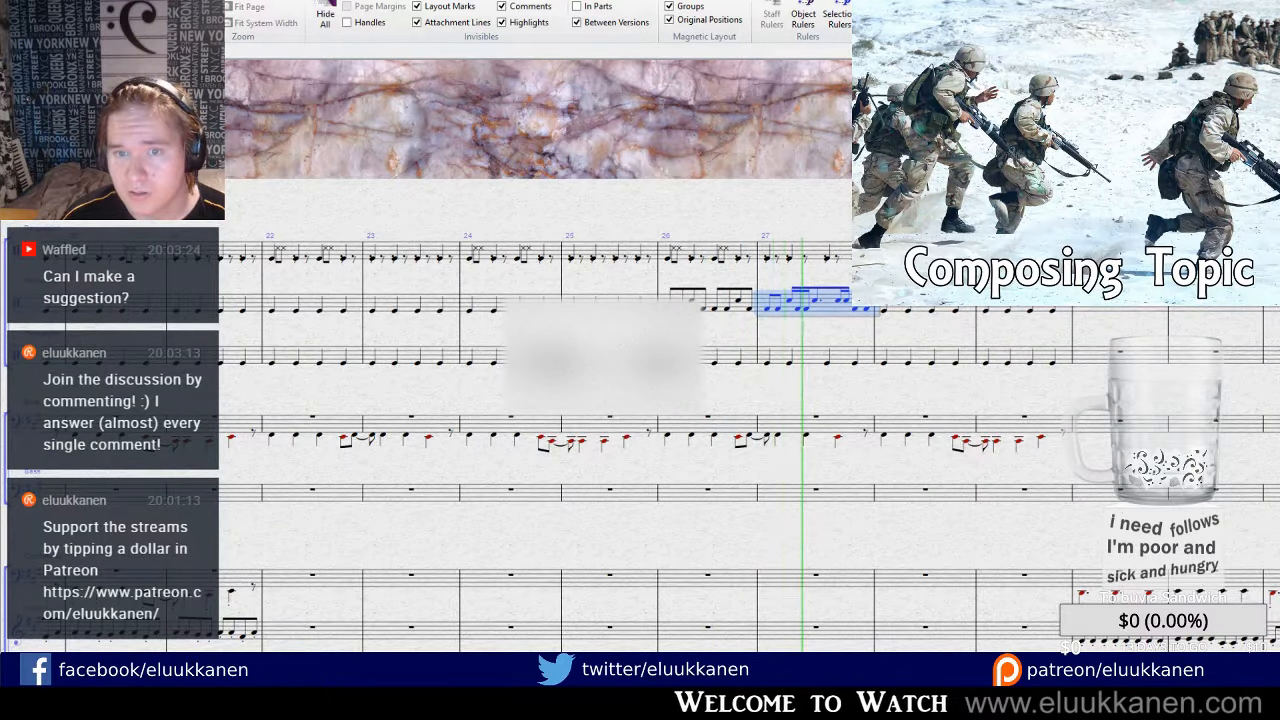
pyautogui.press('space')
pyautogui.press('Escape')
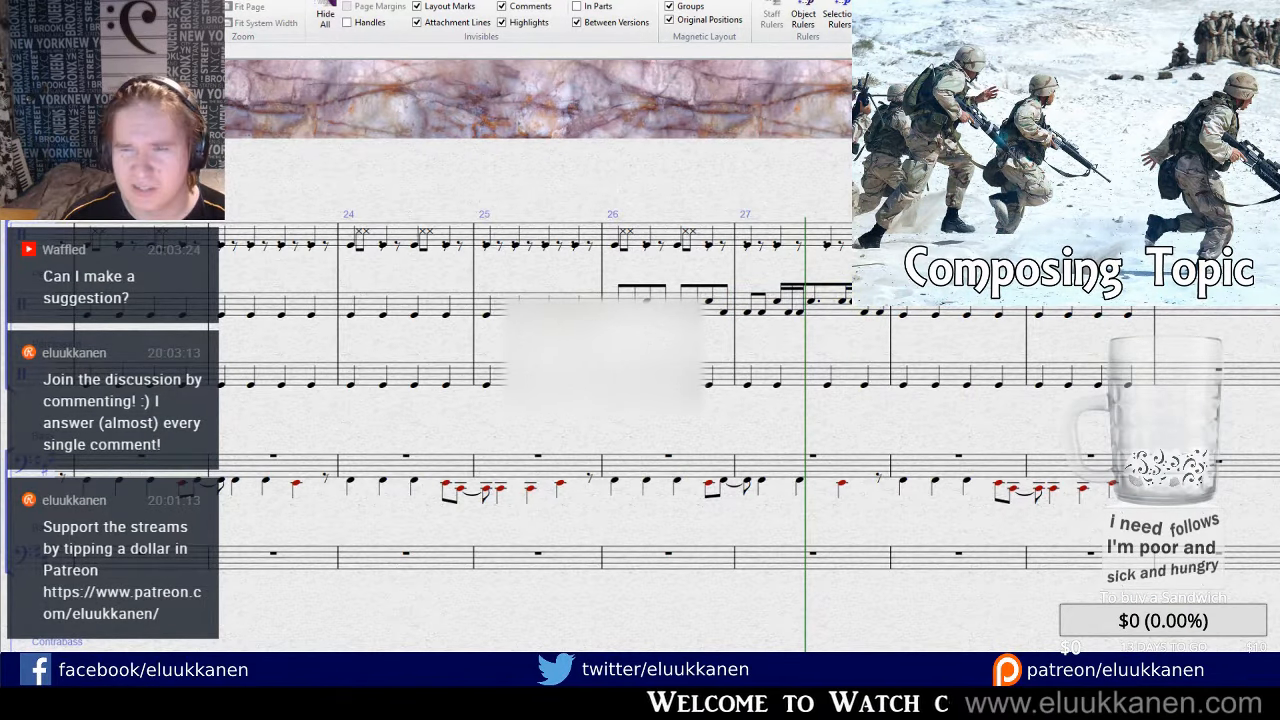
pyautogui.press('[')
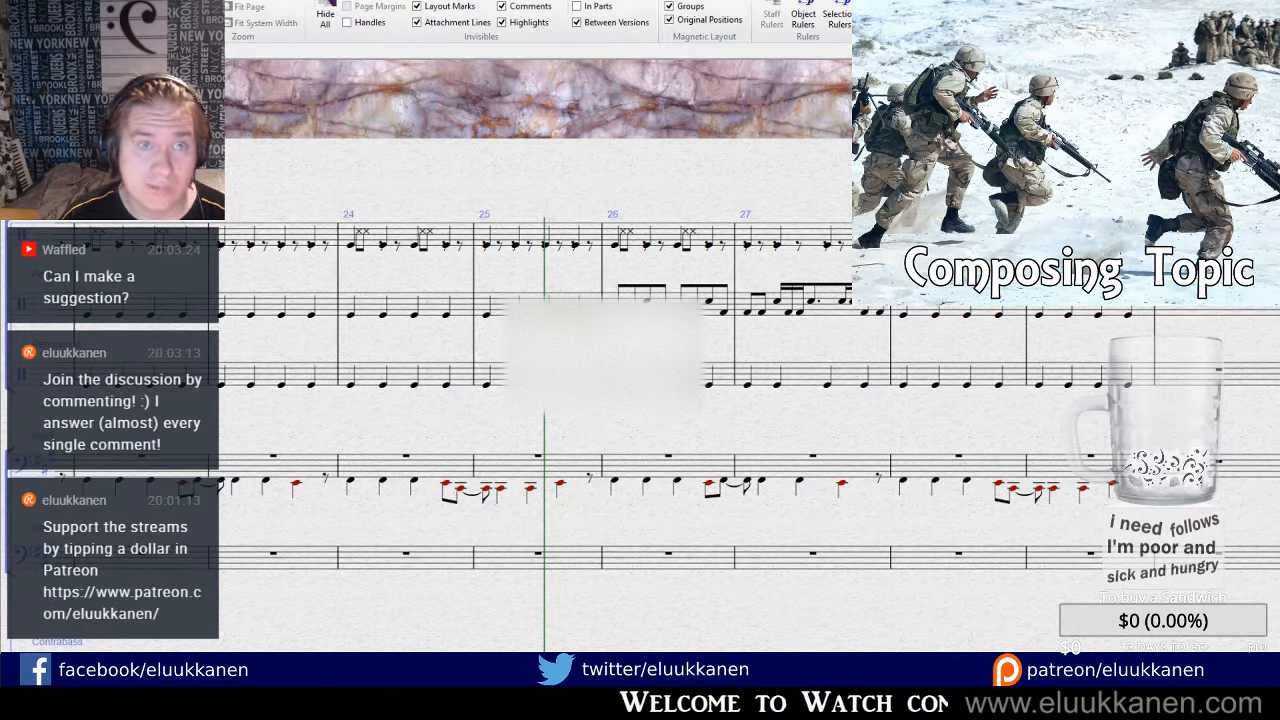
pyautogui.press(']')
pyautogui.press(']')
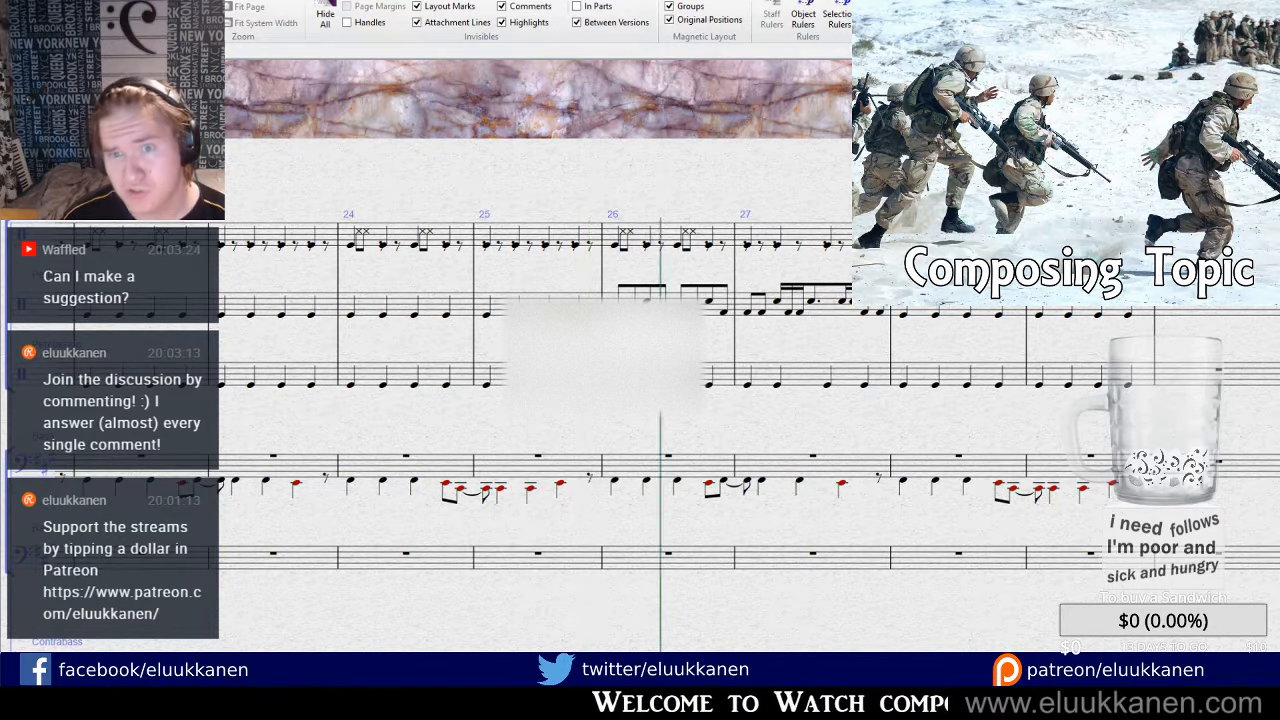
pyautogui.press('space')
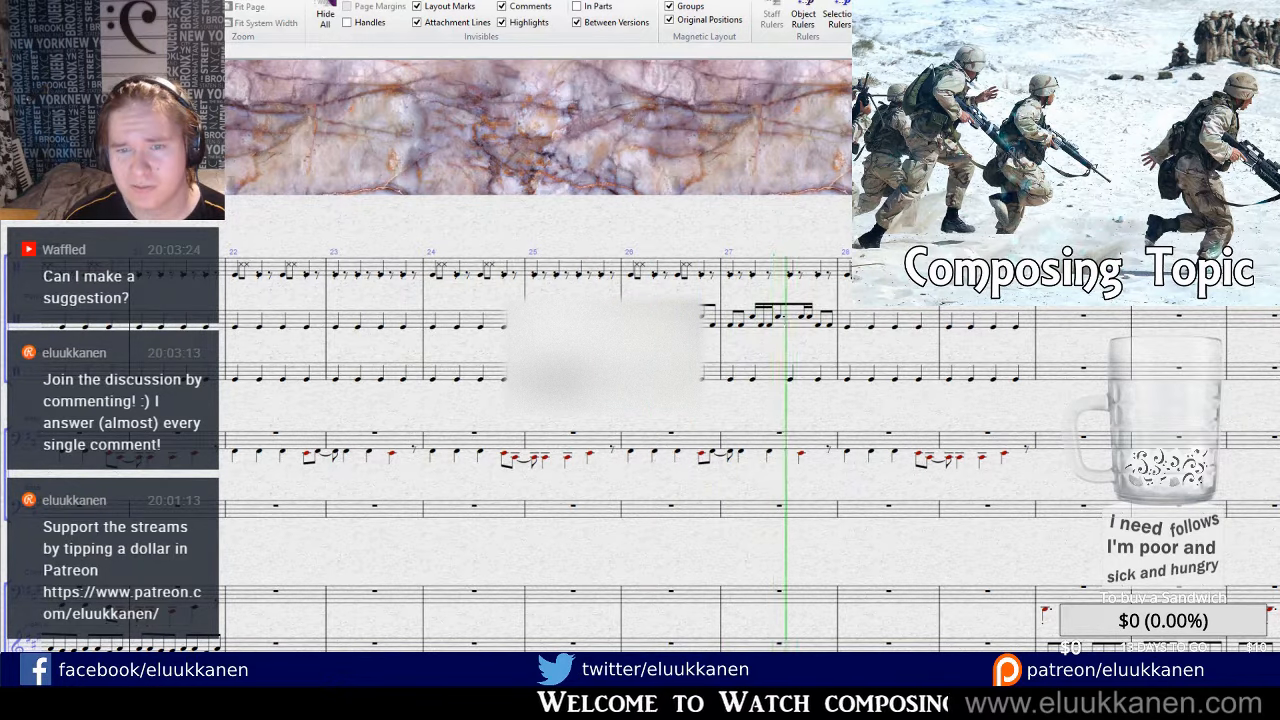
pyautogui.press('space')
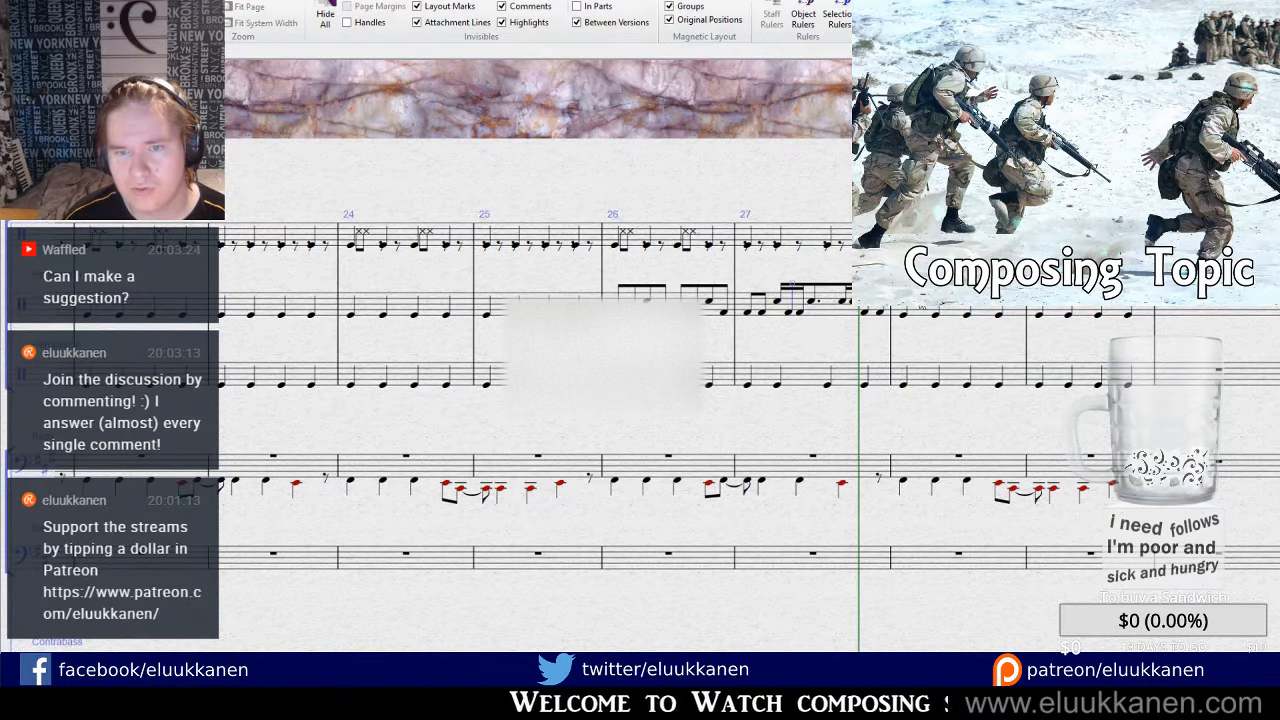
pyautogui.click(748, 314)
pyautogui.press('space')
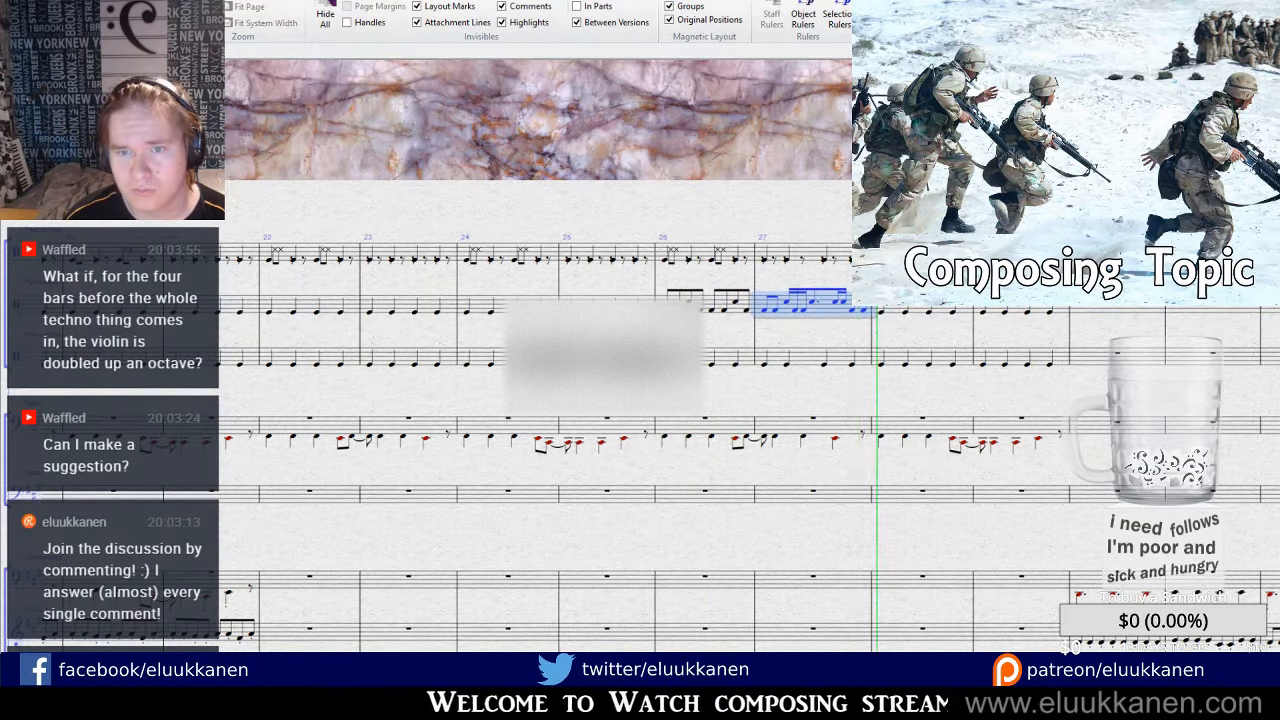
pyautogui.press('space')
# Lengthen the second low note of bar 27 in the second percussion staff to an eighth note.
pyautogui.click(760, 315)
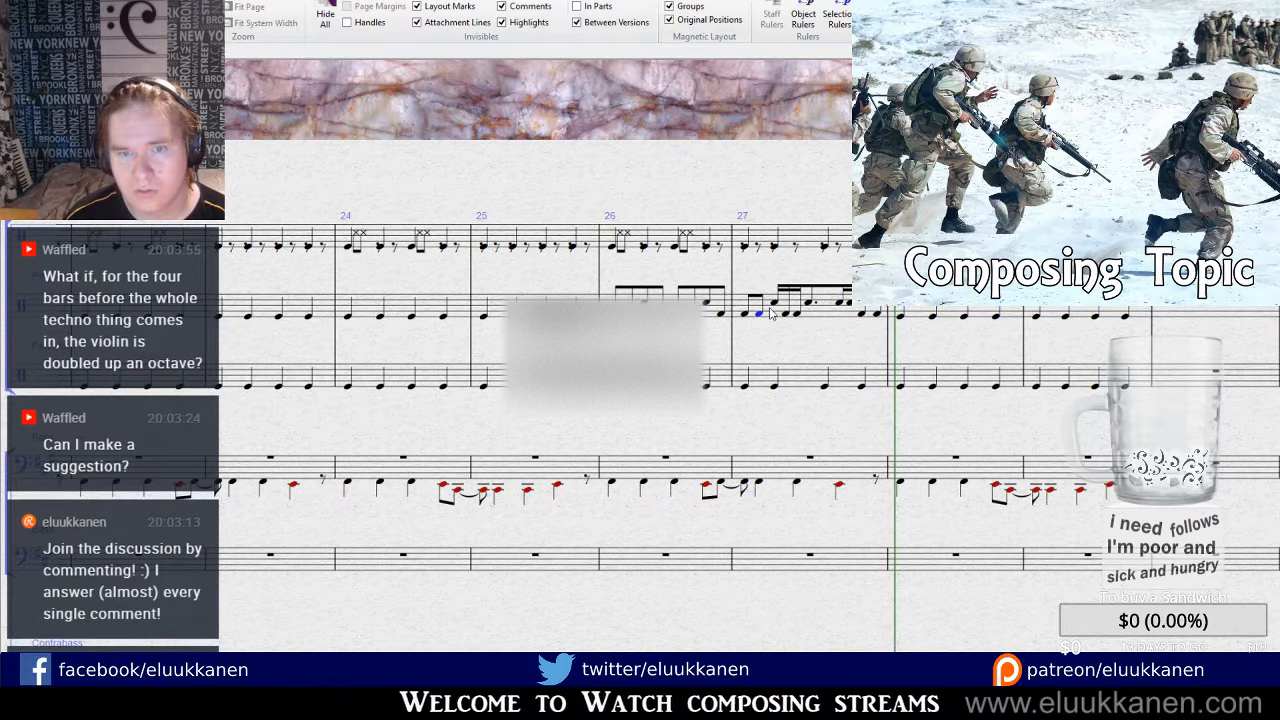
pyautogui.press('KP_3')
pyautogui.press('Down')
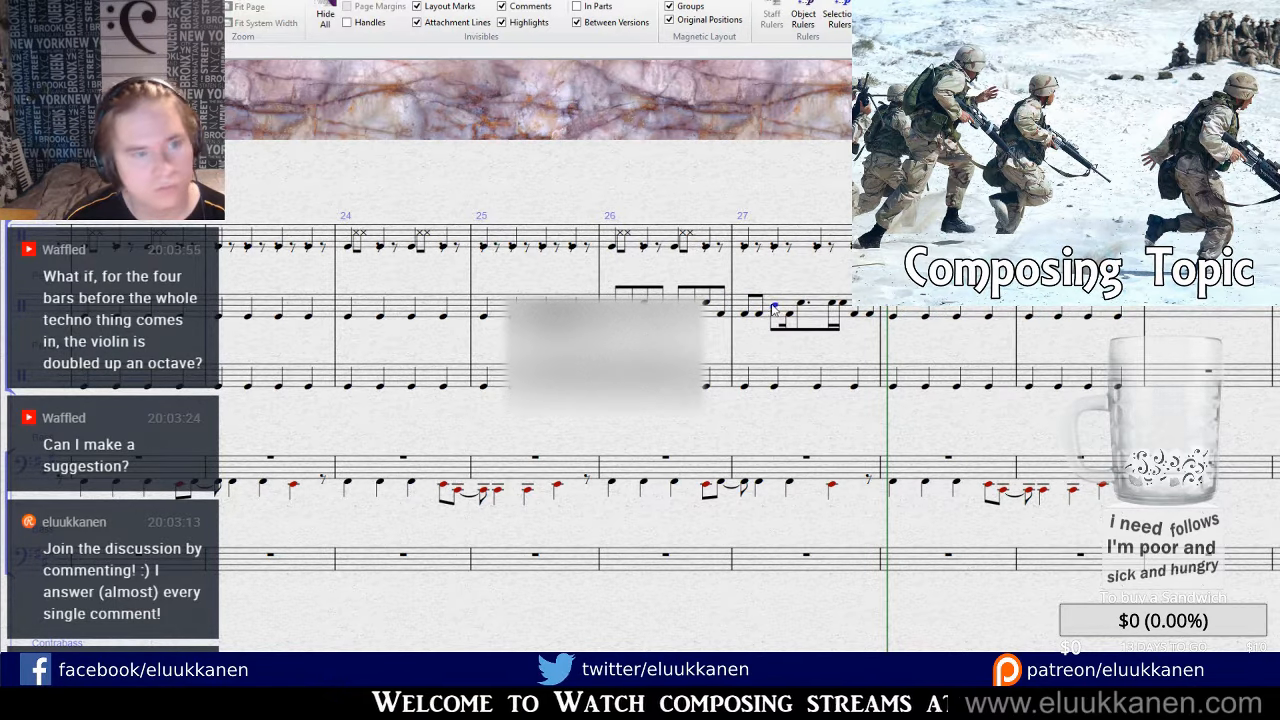
# Double both violin parts an octave above in bars 18–21.
pyautogui.moveTo(366, 424); pyautogui.dragTo(1240, 105)
pyautogui.moveTo(60, 505); pyautogui.dragTo(728, 288)
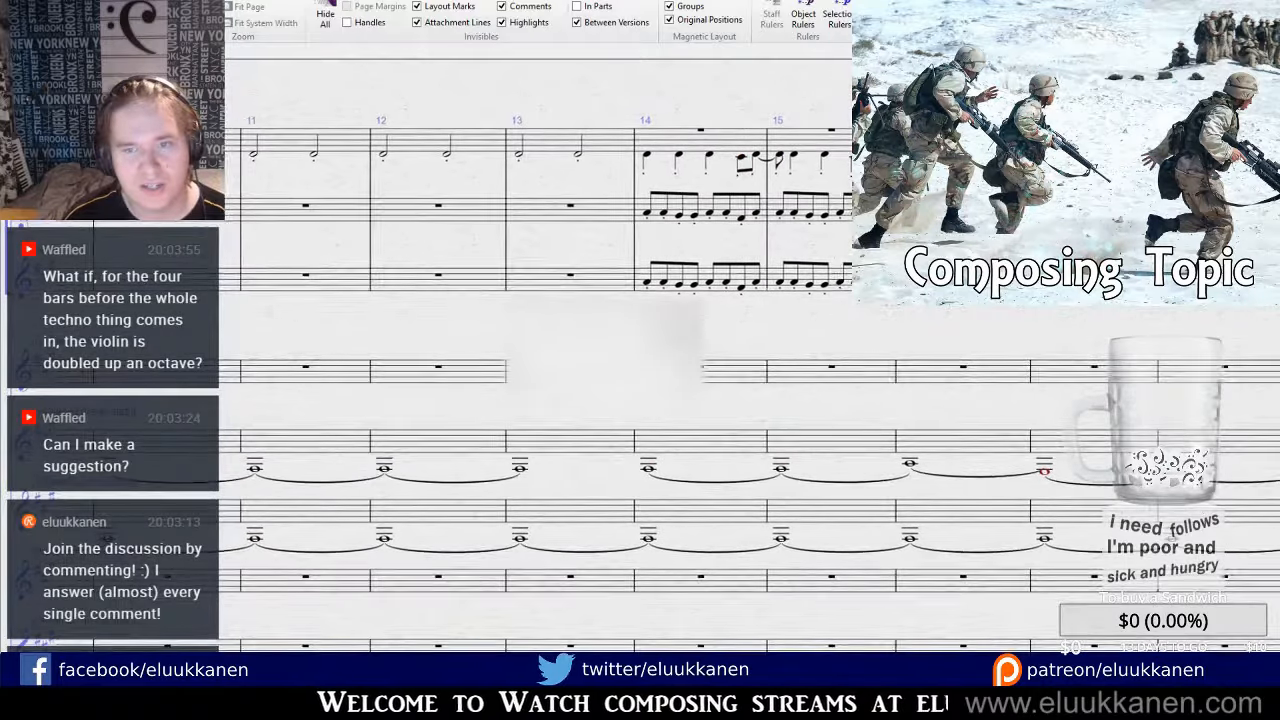
pyautogui.moveTo(1232, 291); pyautogui.dragTo(796, 296)
pyautogui.moveTo(718, 286); pyautogui.dragTo(766, 300)
pyautogui.moveTo(858, 336); pyautogui.dragTo(535, 417)
pyautogui.press('Escape')
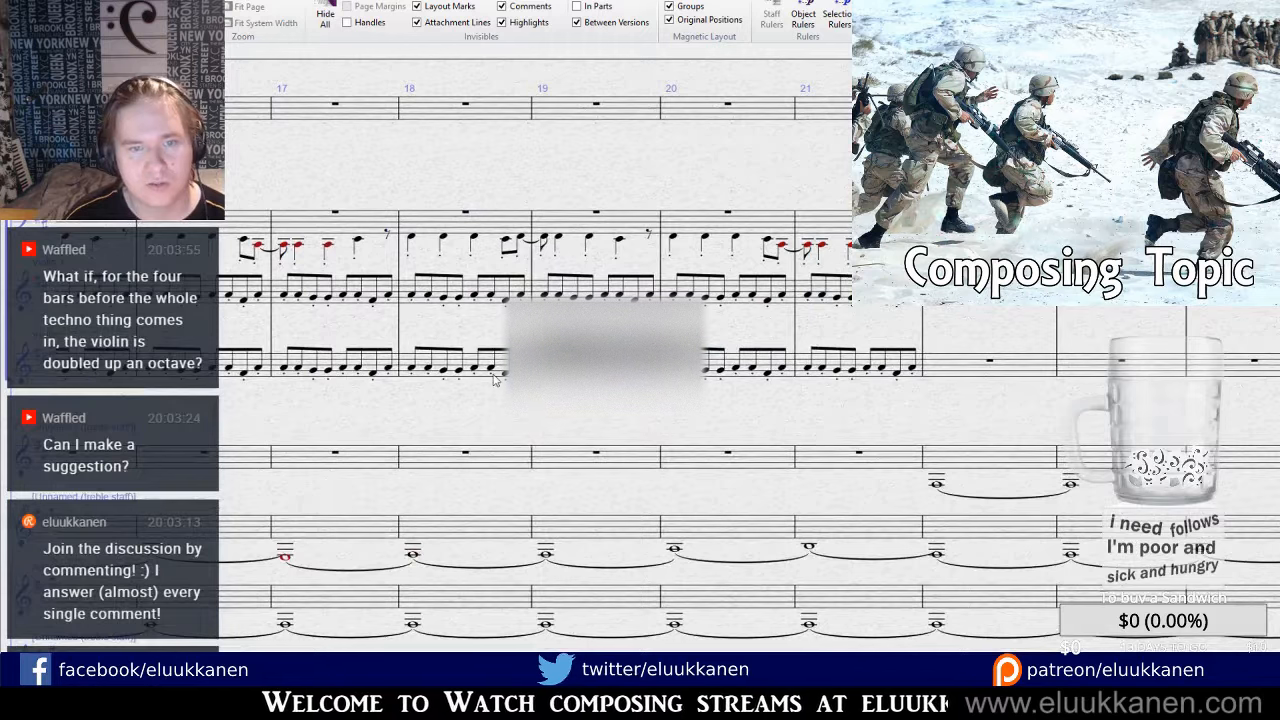
pyautogui.click(455, 362)
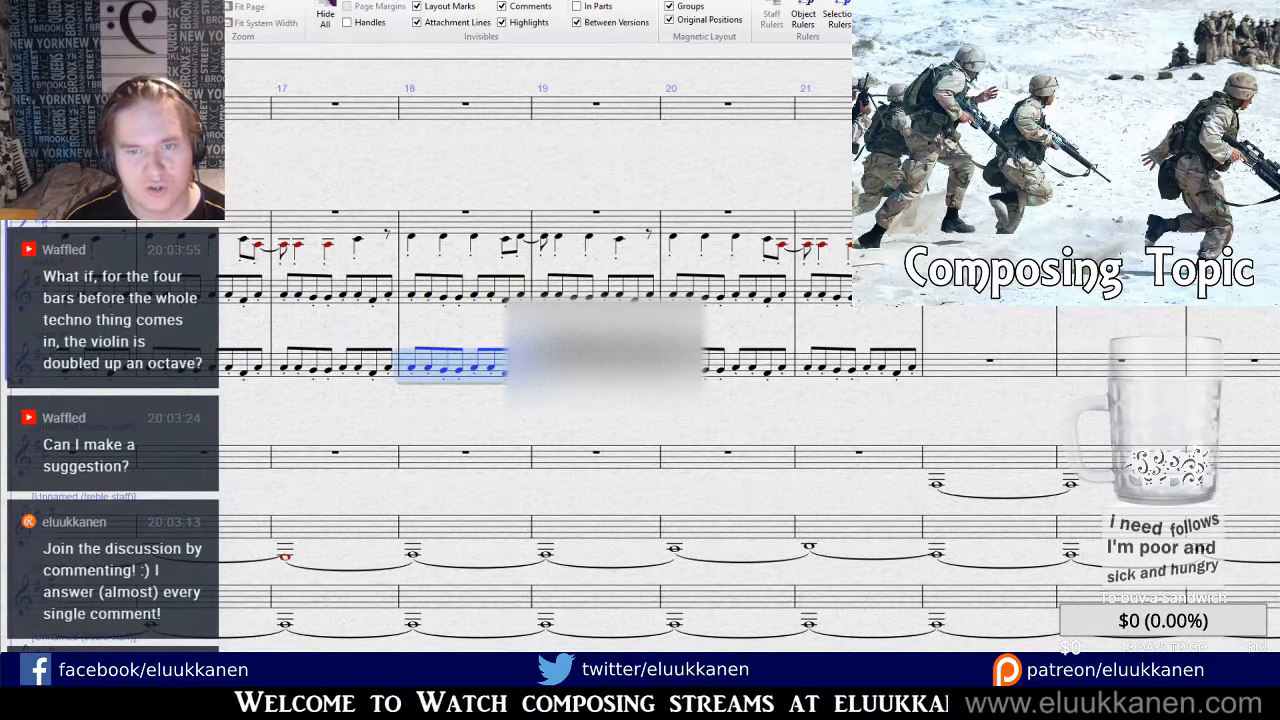
pyautogui.keyDown('shift'); pyautogui.click(880, 290); pyautogui.keyUp('shift')
pyautogui.press('8')
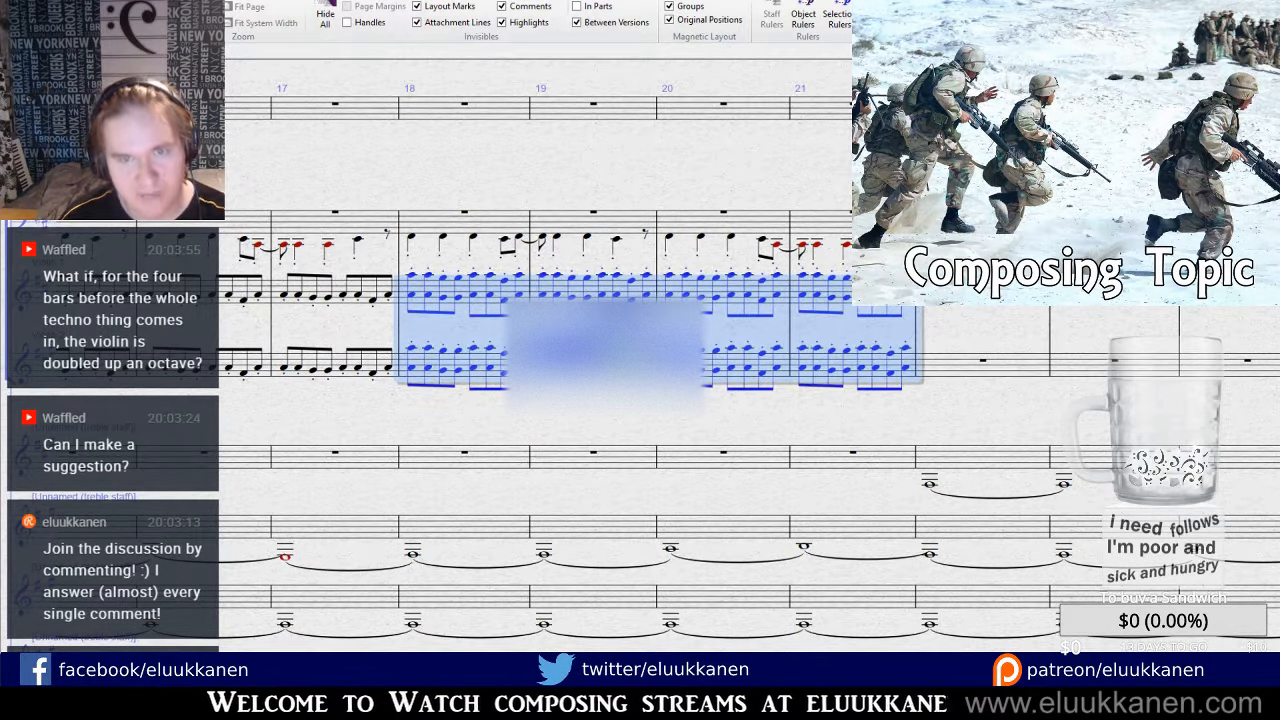
pyautogui.press('Escape')
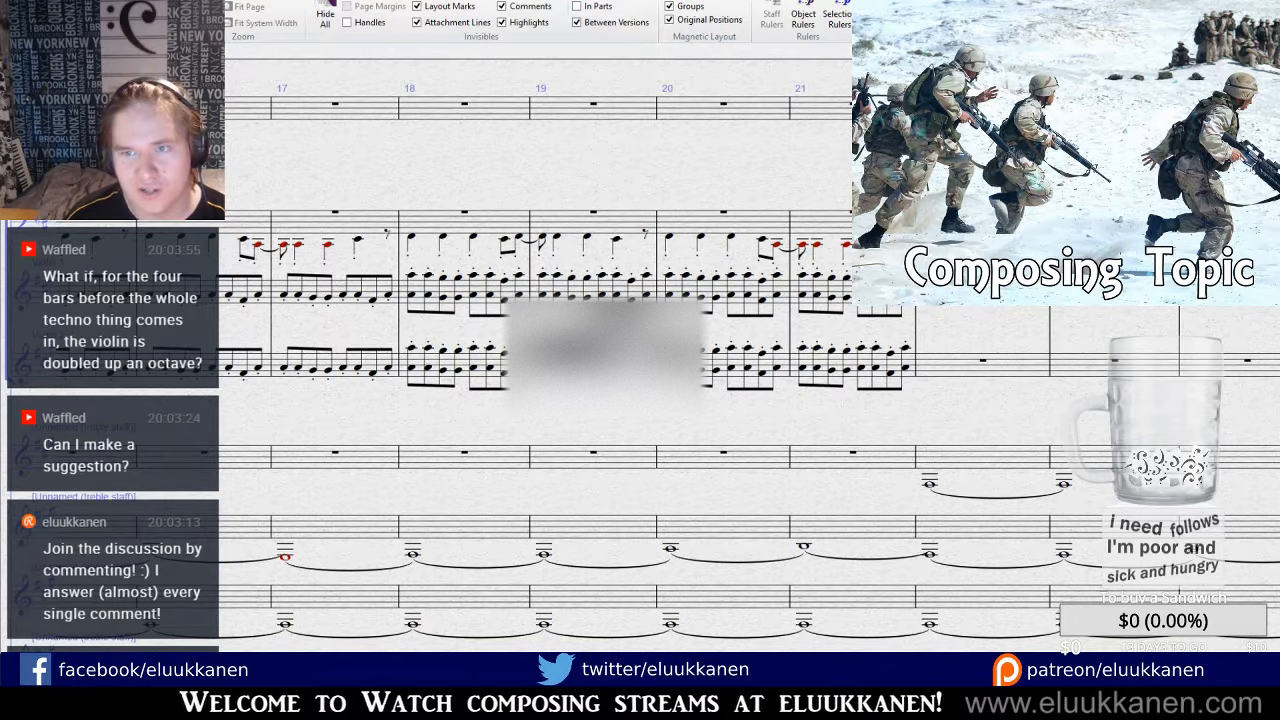
# Play back the octave-doubled violins from bar 17 into bar 22.
pyautogui.press('[')
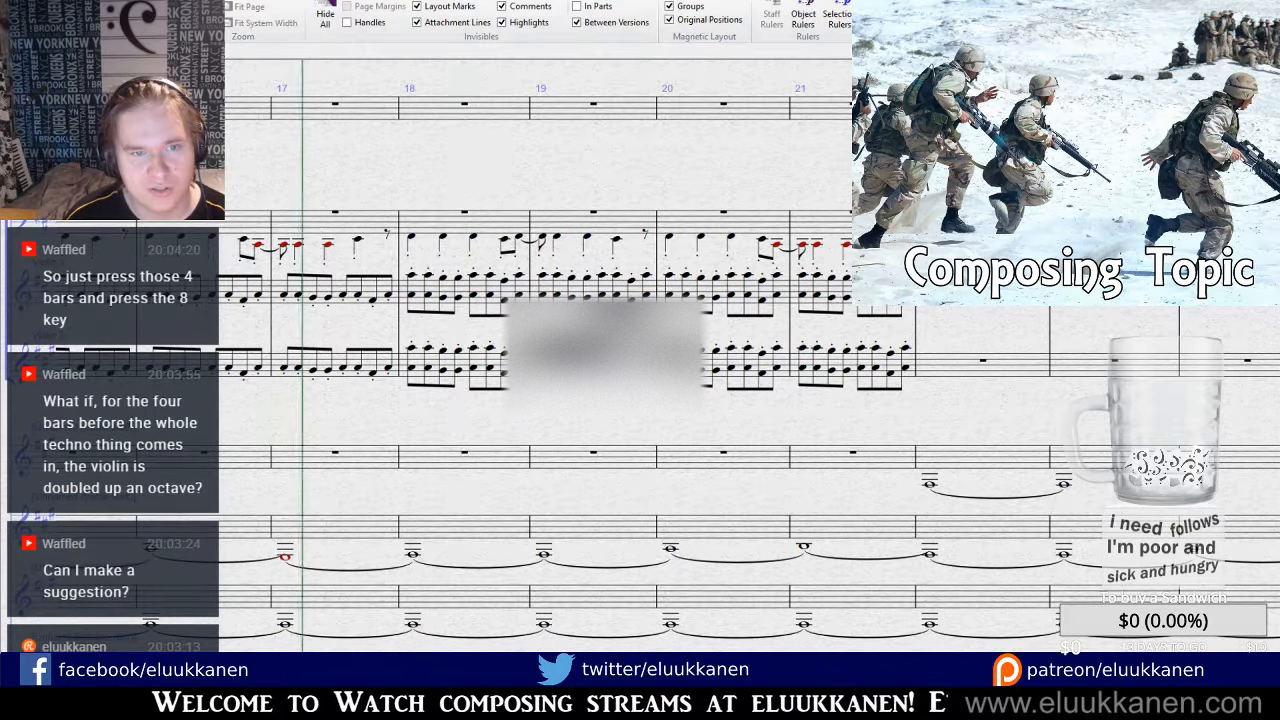
pyautogui.press('space')
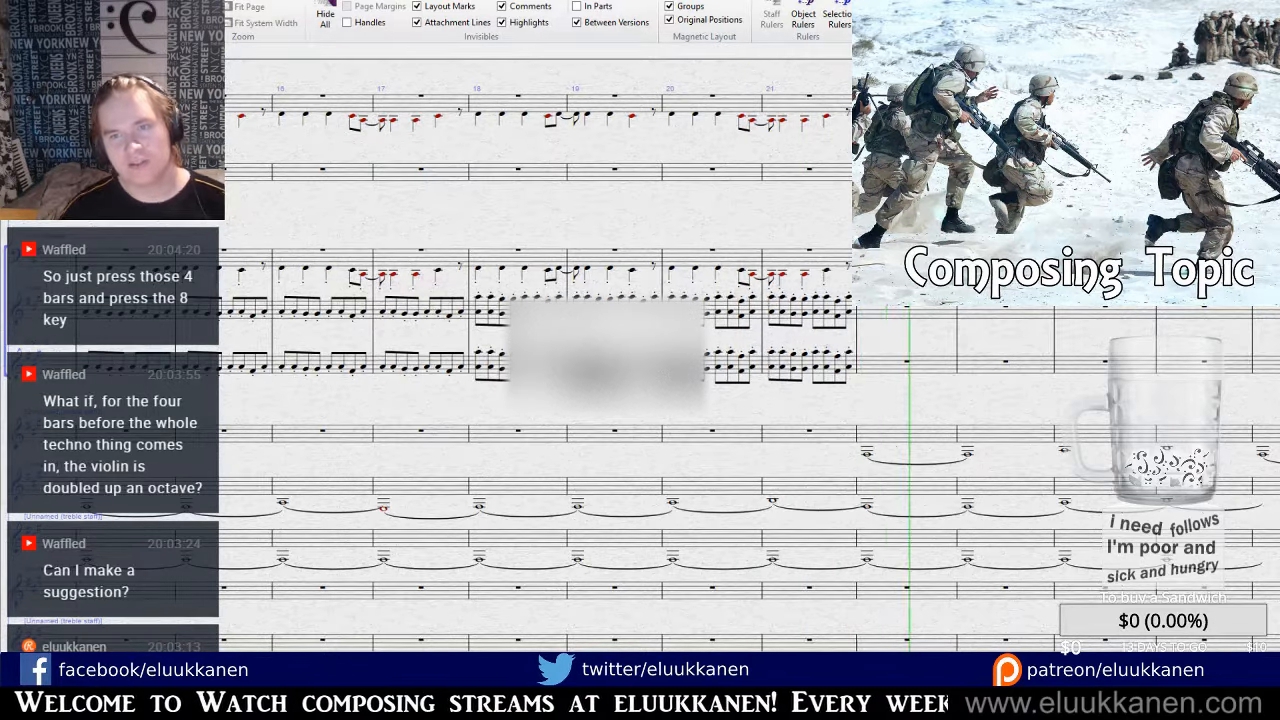
pyautogui.press('space')
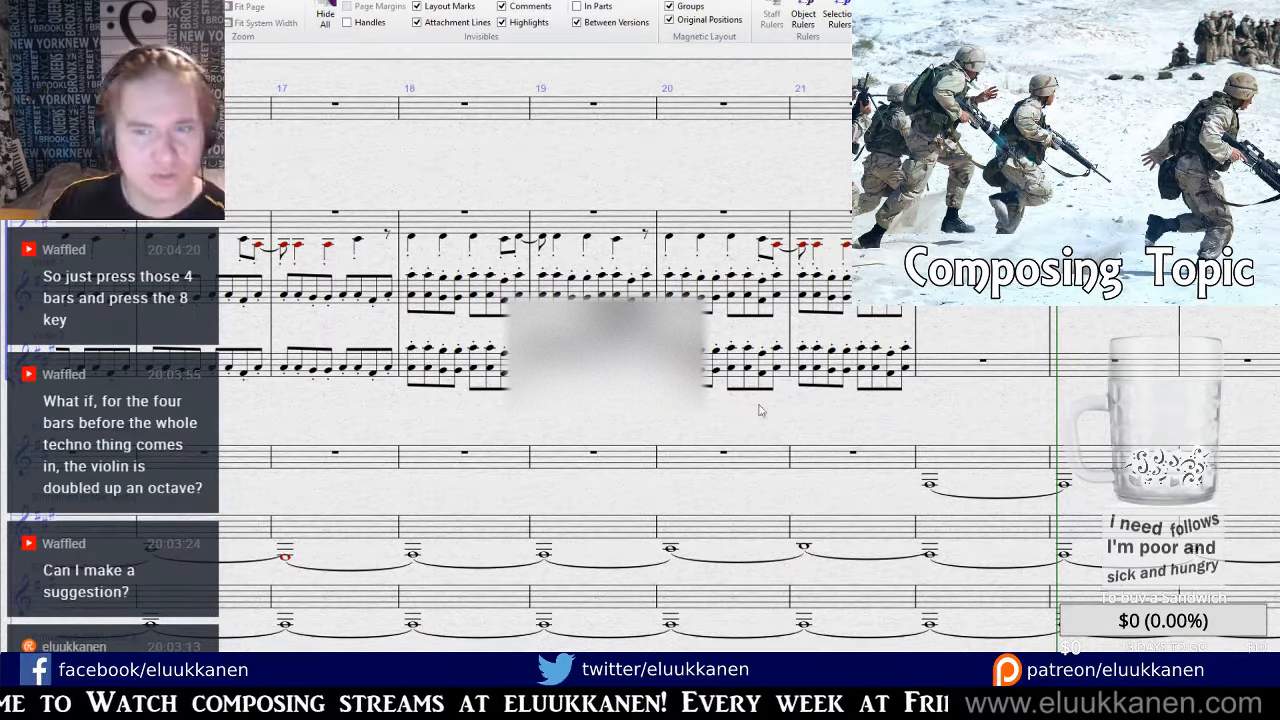
# Add another unnamed bass staff at the bottom of the score and show the mixer.
pyautogui.scroll(-6, 850, 427)
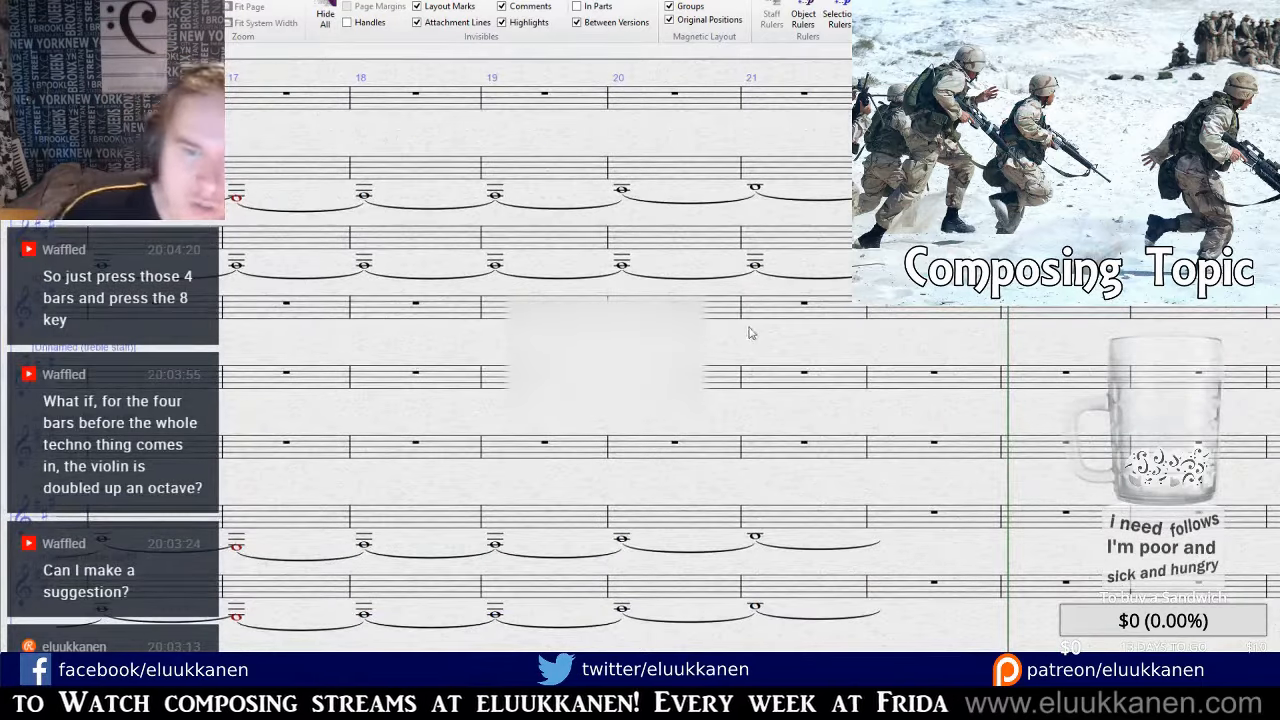
pyautogui.moveTo(704, 10); pyautogui.dragTo(713, 83)
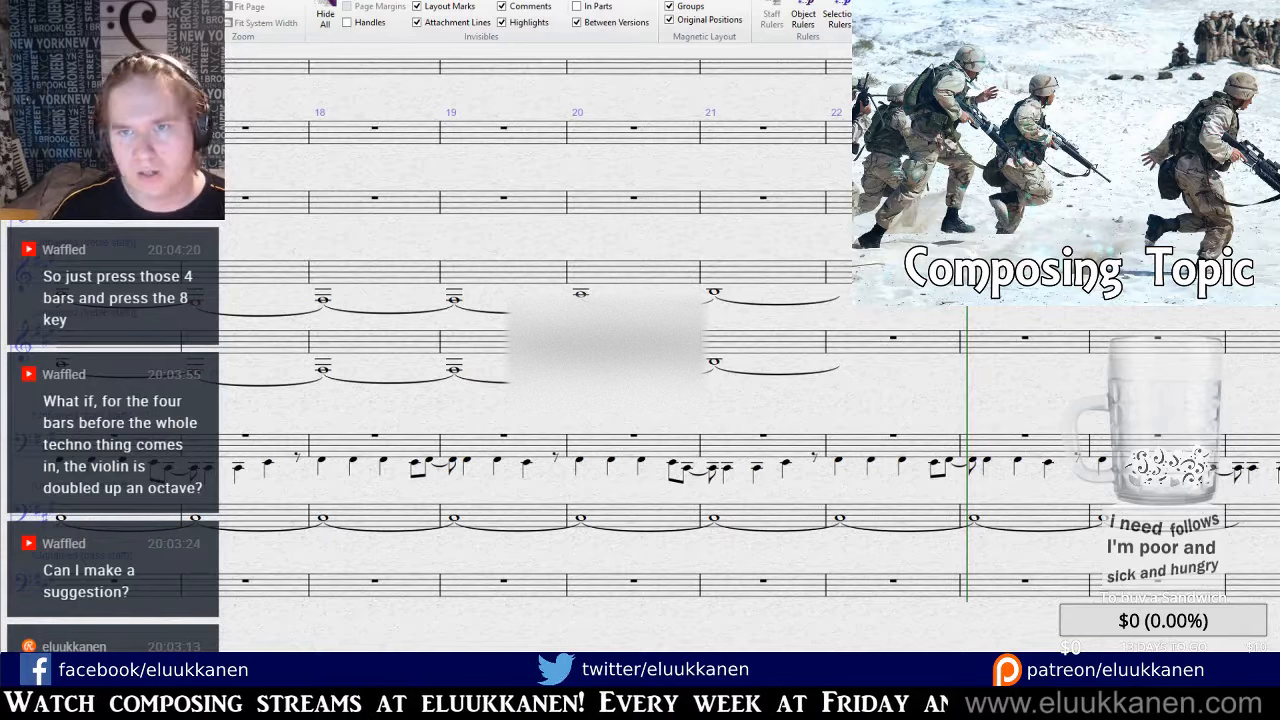
pyautogui.press('m')
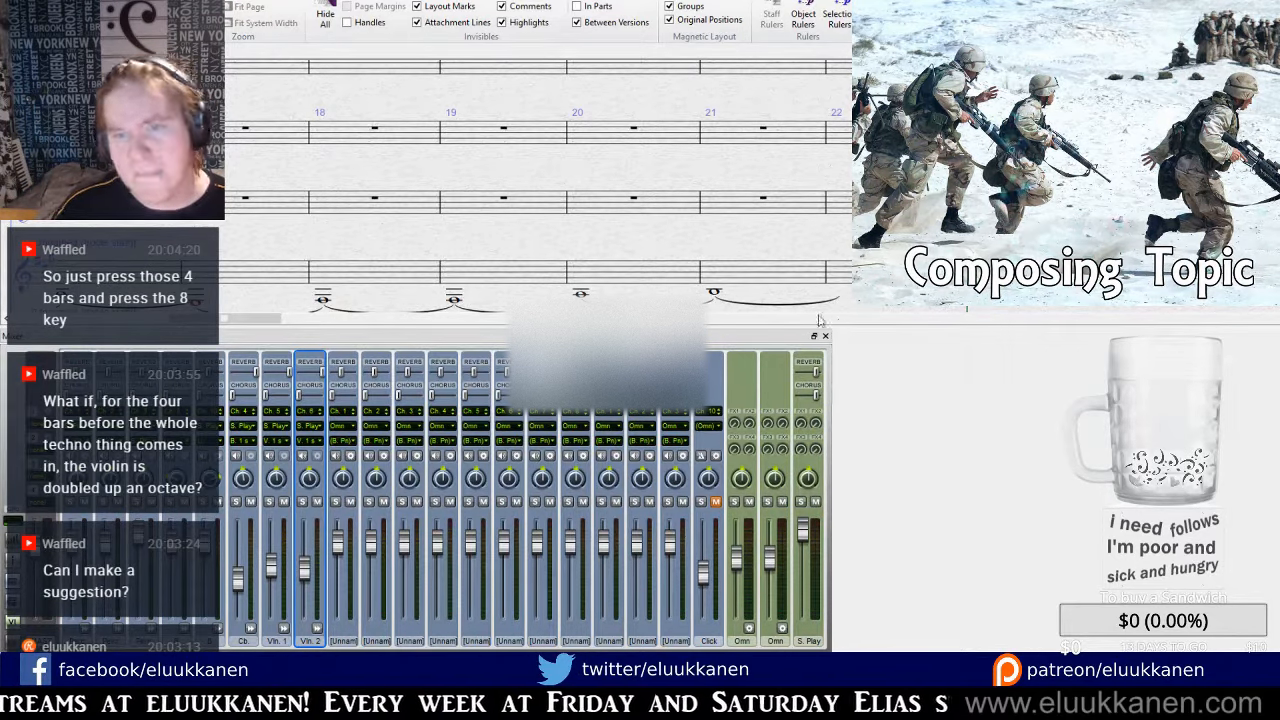
pyautogui.click(885, 480)
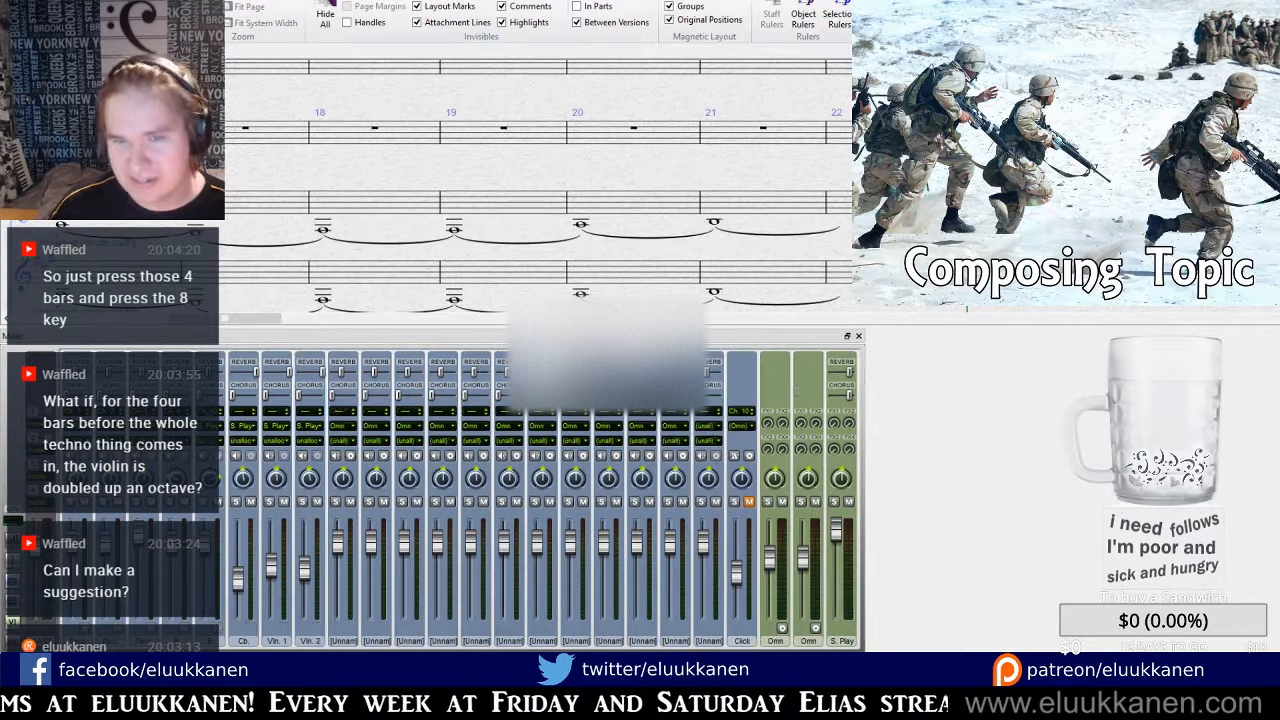
# Select the new bass staff's mixer channel, open its sound settings, and close the mixer.
pyautogui.moveTo(905, 160); pyautogui.dragTo(834, 22)
pyautogui.moveTo(806, 205); pyautogui.dragTo(692, 285)
pyautogui.click(718, 410)
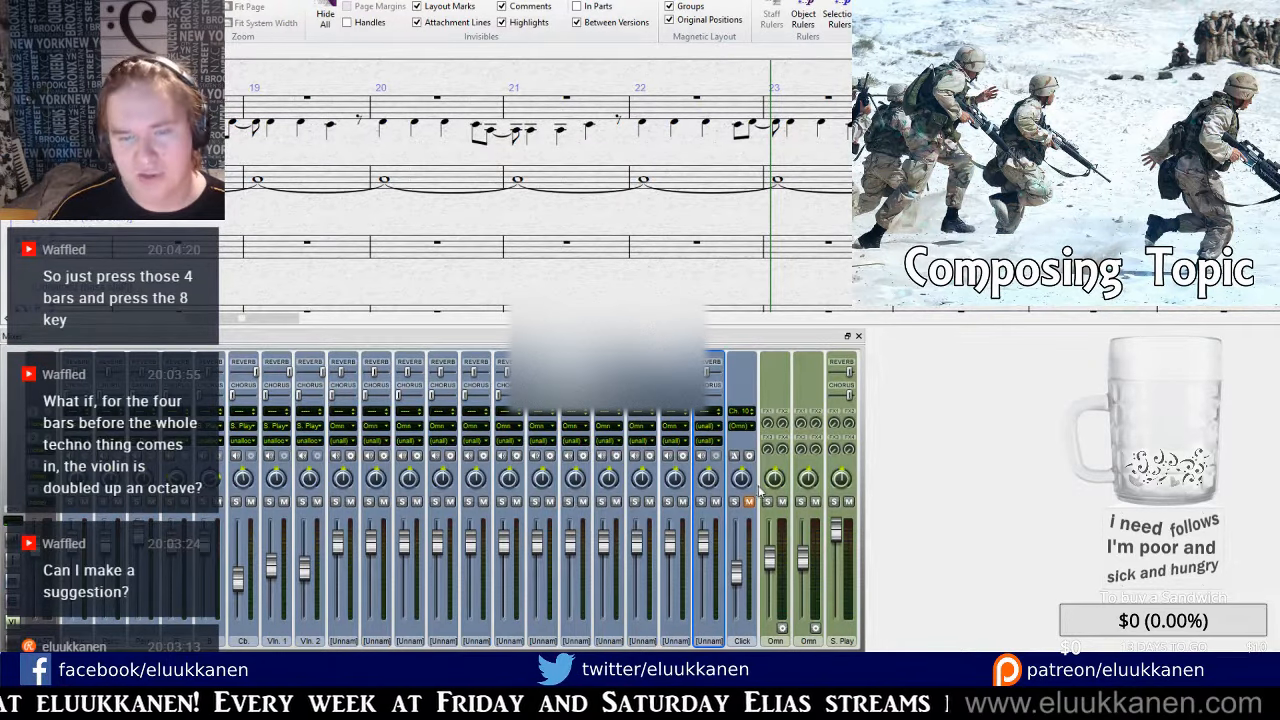
pyautogui.click(717, 457)
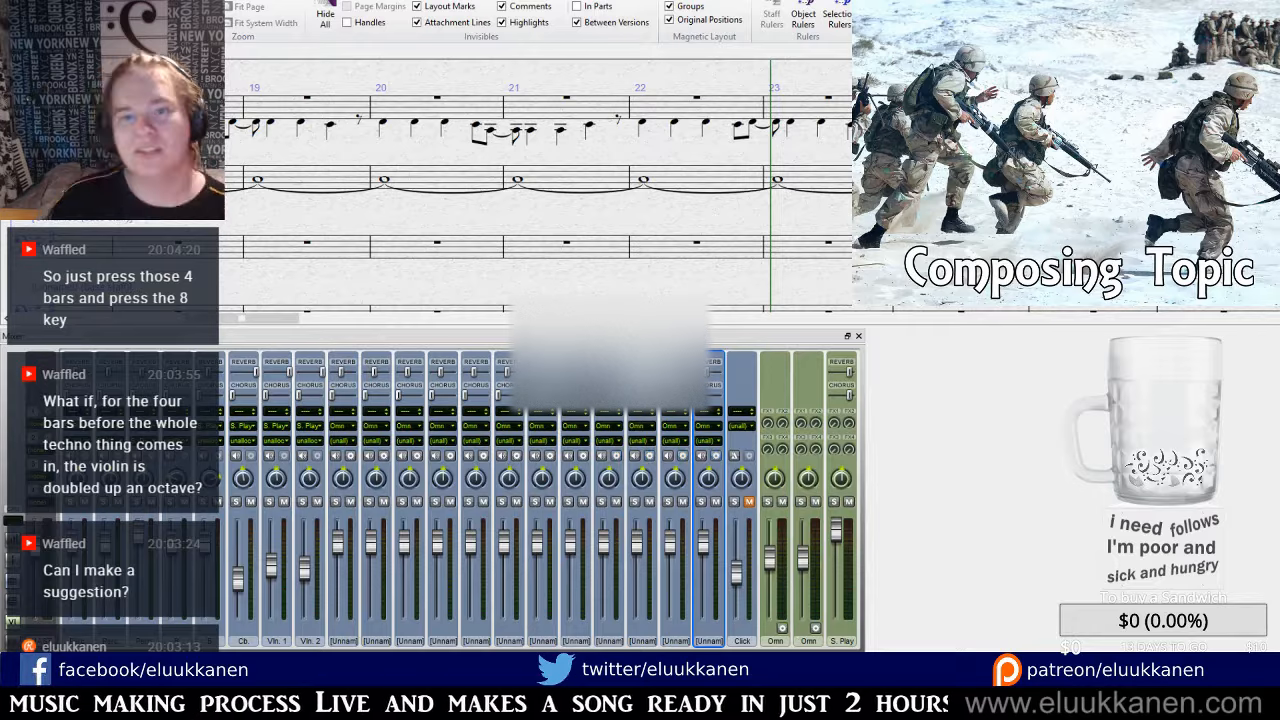
pyautogui.scroll(-2, 808, 217)
pyautogui.click(858, 336)
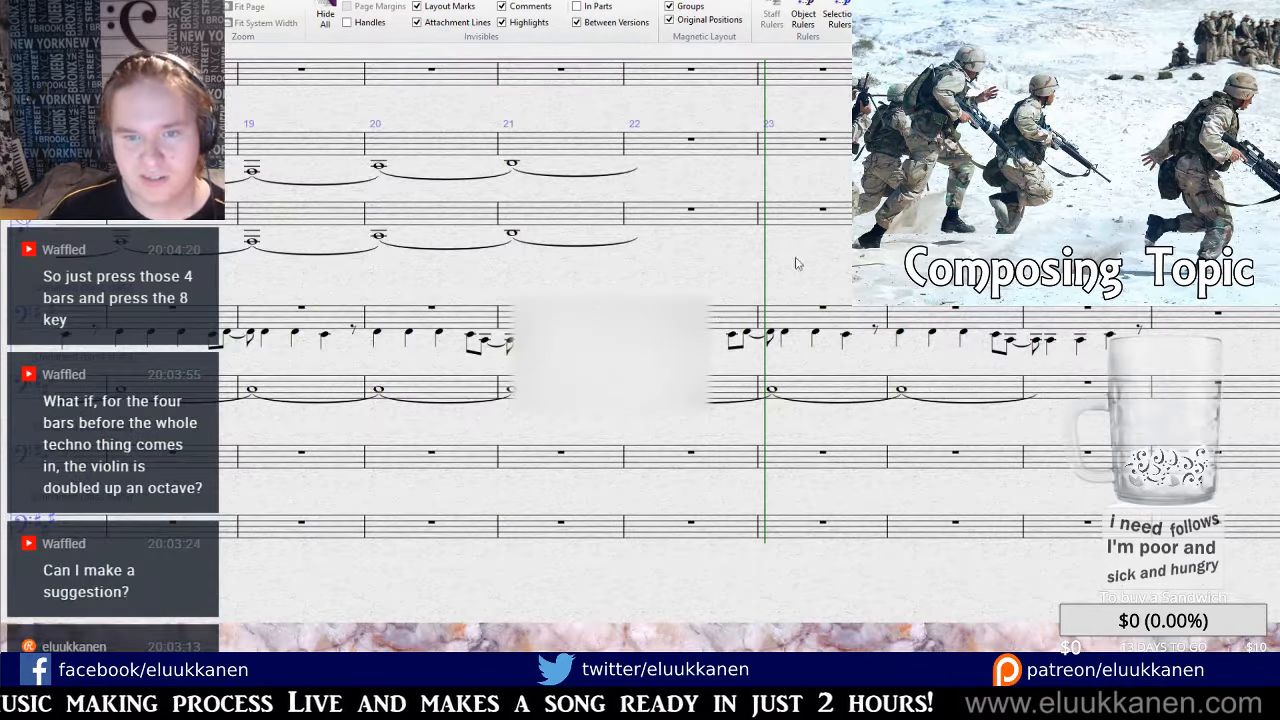
# Copy the tied whole note in bar 21 of the sustained bass staff to the bottom bass staff.
pyautogui.moveTo(794, 263); pyautogui.dragTo(953, 218)
pyautogui.click(664, 432)
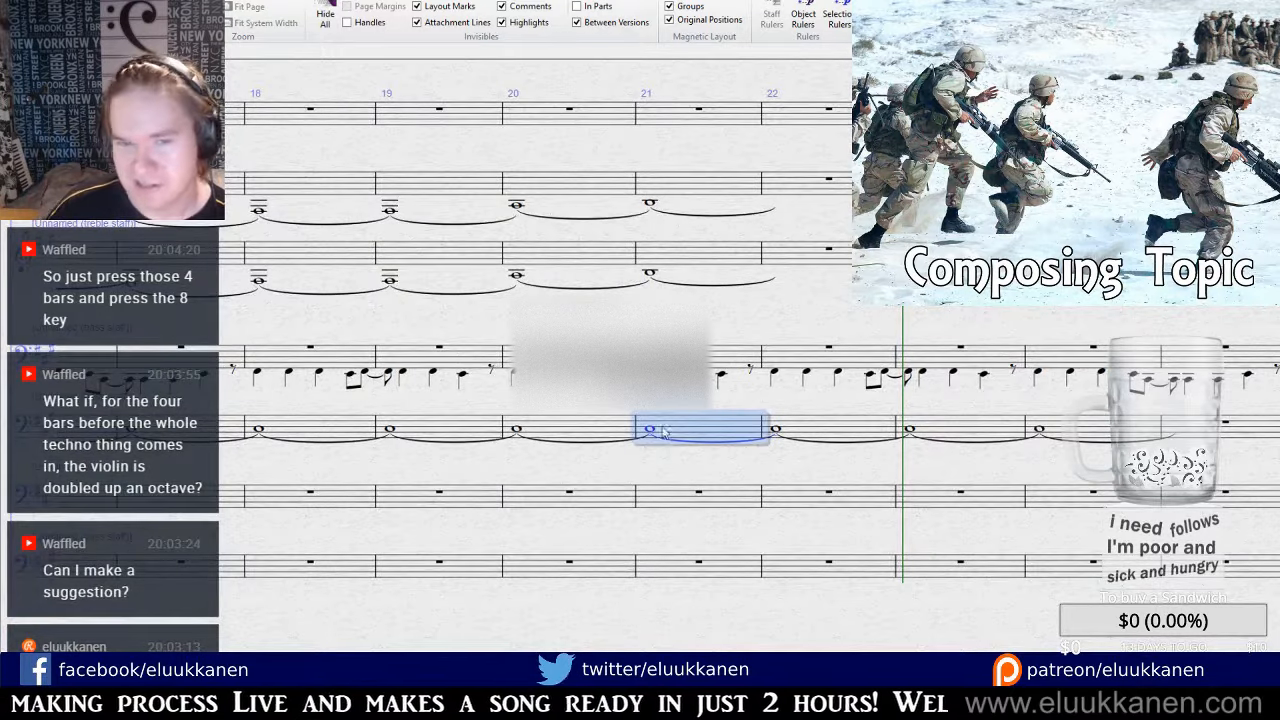
pyautogui.keyDown('ctrl'); pyautogui.click(664, 567); pyautogui.keyUp('ctrl')
pyautogui.click(648, 572)
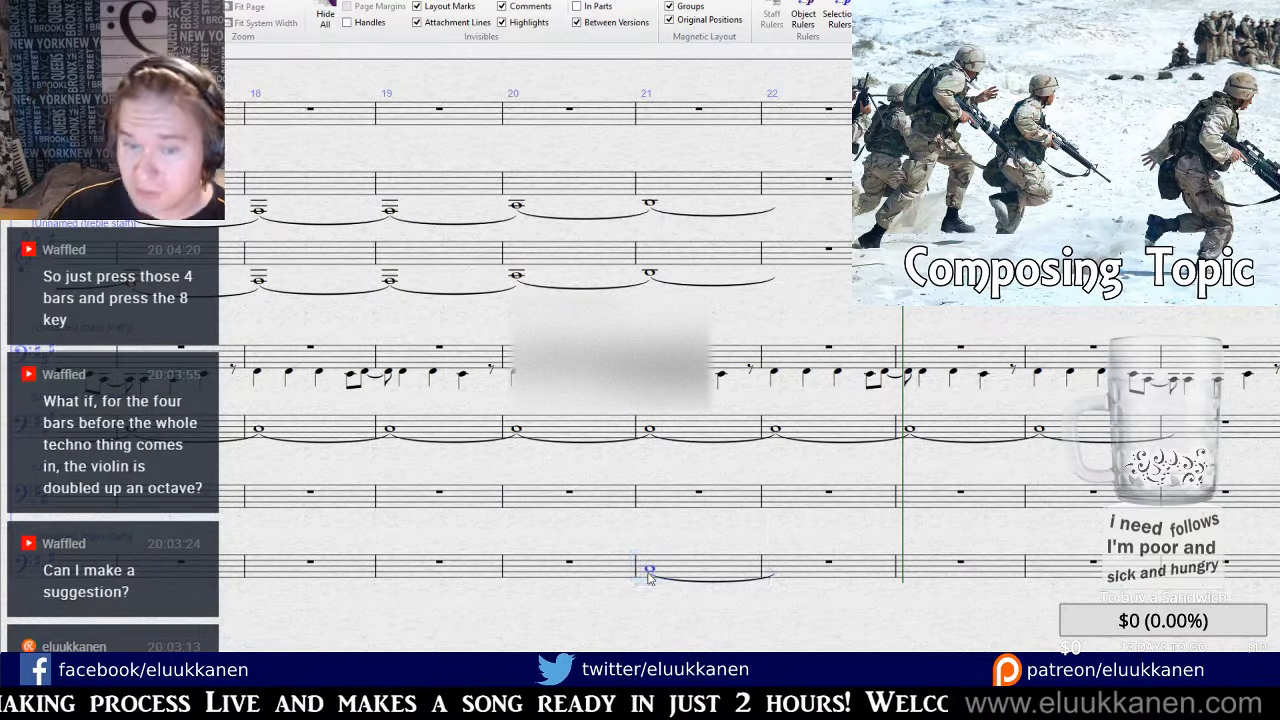
pyautogui.click(723, 571)
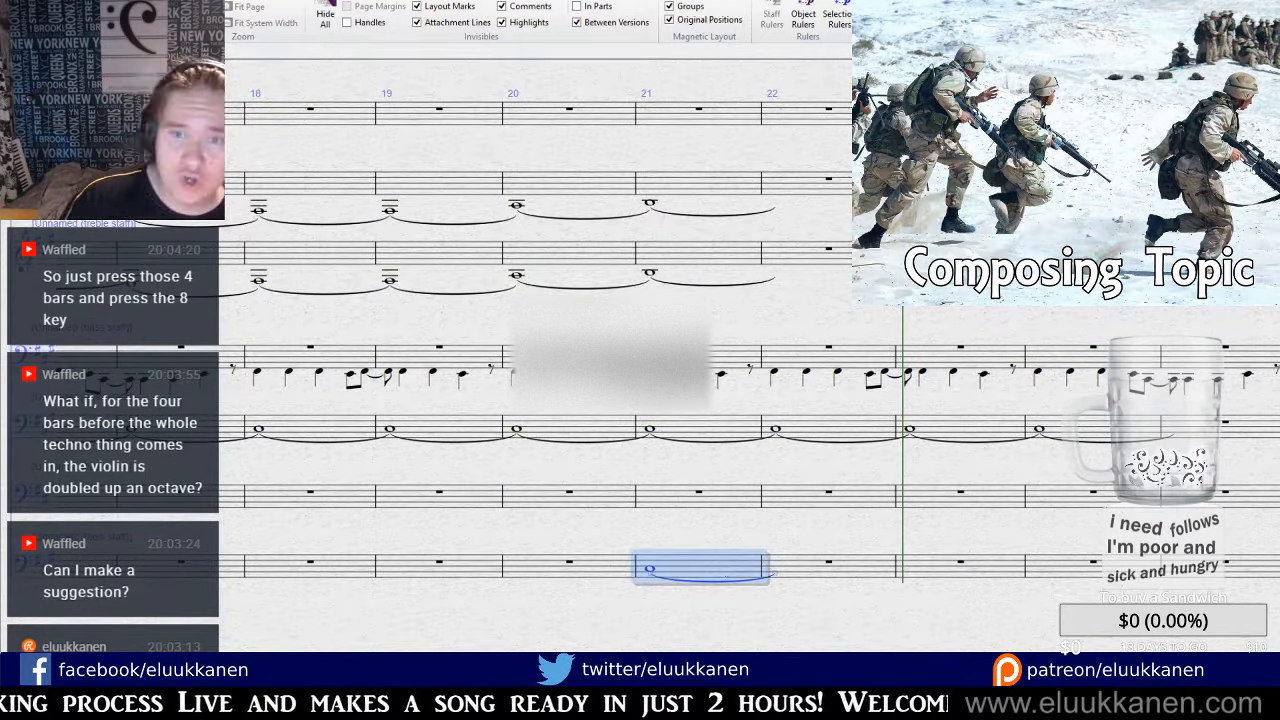
# Play back the score from just before bar 17 through the percussion section.
pyautogui.press('[')
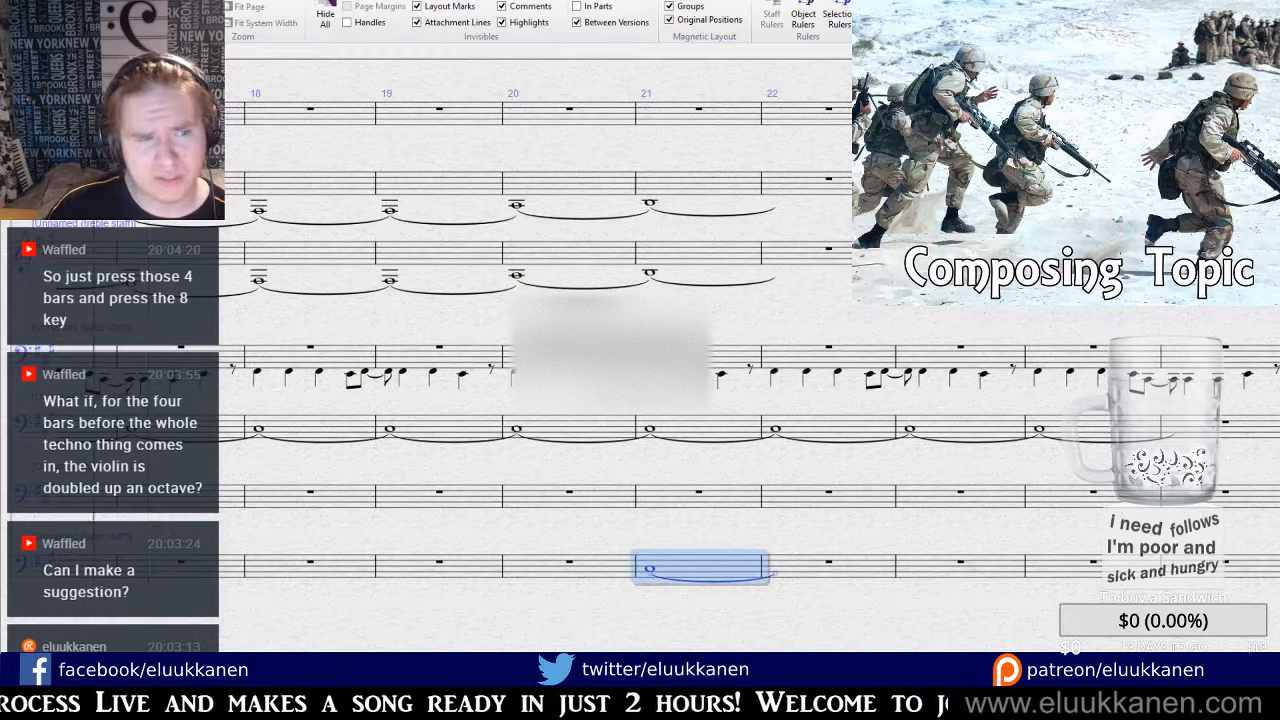
pyautogui.moveTo(320, 337); pyautogui.dragTo(843, 320)
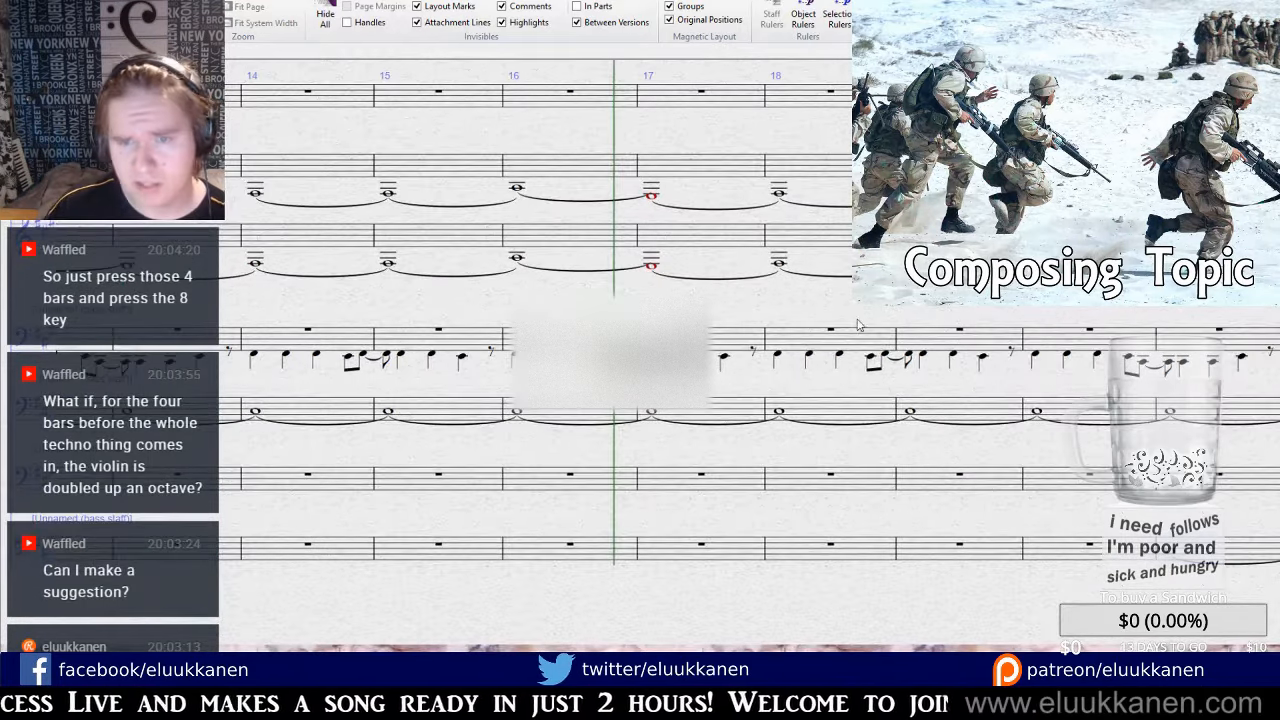
pyautogui.moveTo(720, 321); pyautogui.dragTo(428, 520)
pyautogui.click(490, 472)
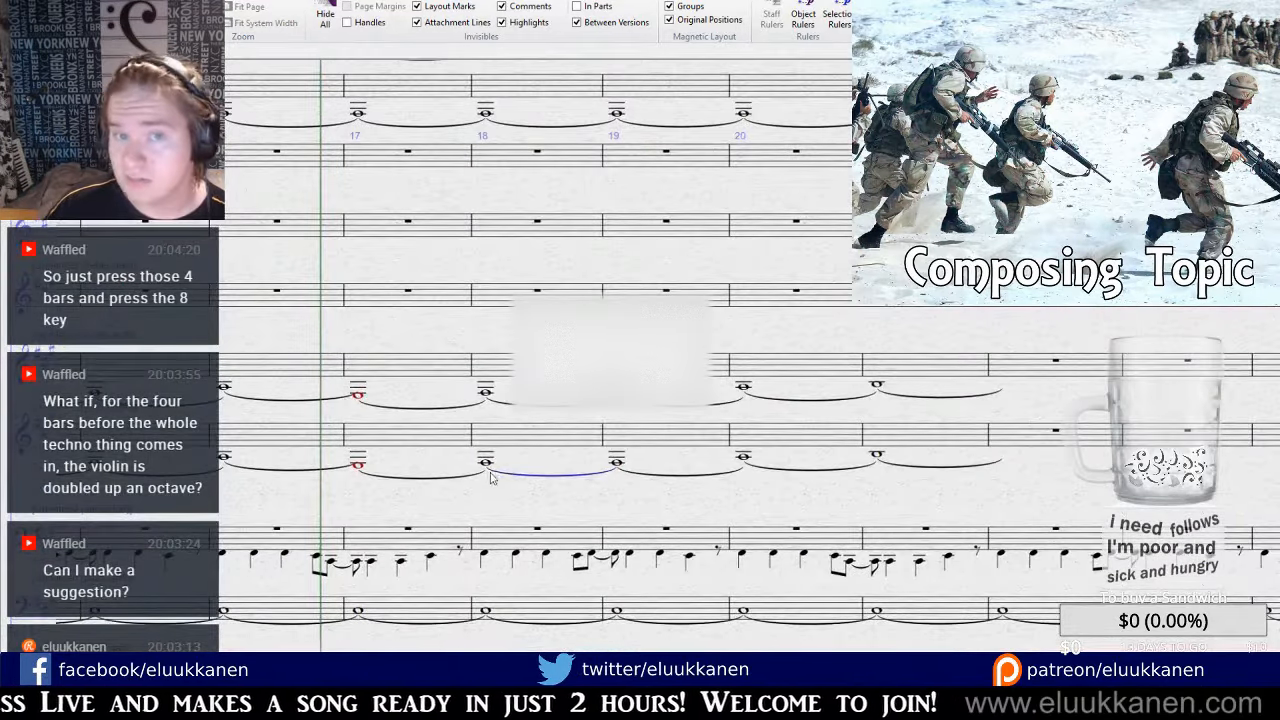
pyautogui.press('Escape')
pyautogui.press('space')
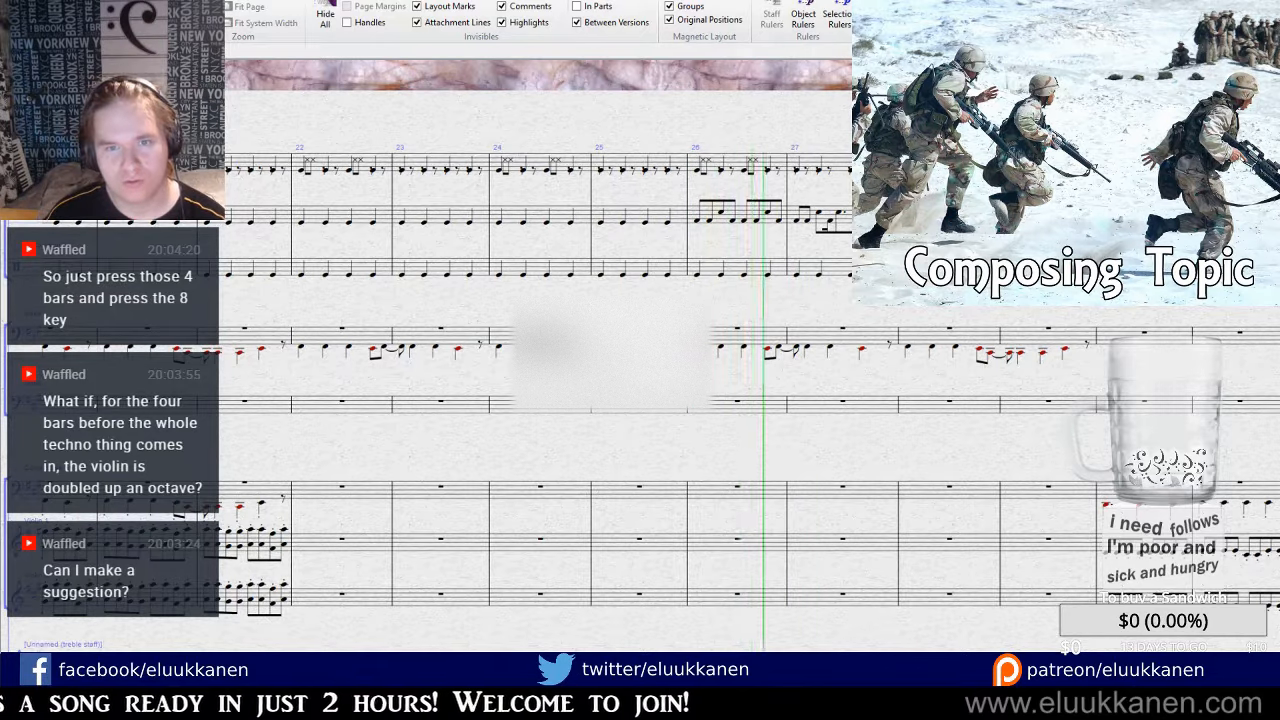
# Shorten the dotted high eighth in percussion bar 27 to a plain eighth and fill the gap with a high sixteenth.
pyautogui.scroll(1, 808, 216)
pyautogui.moveTo(808, 216); pyautogui.dragTo(667, 381)
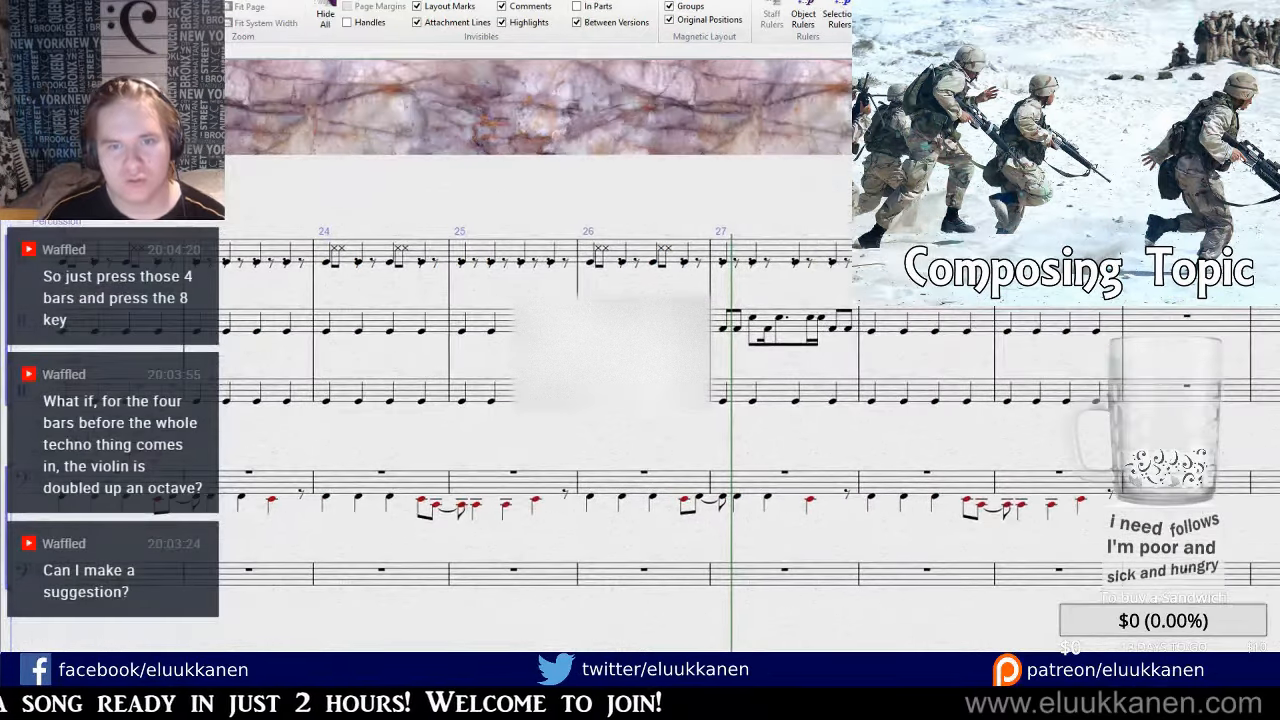
pyautogui.click(654, 325)
pyautogui.click(727, 330)
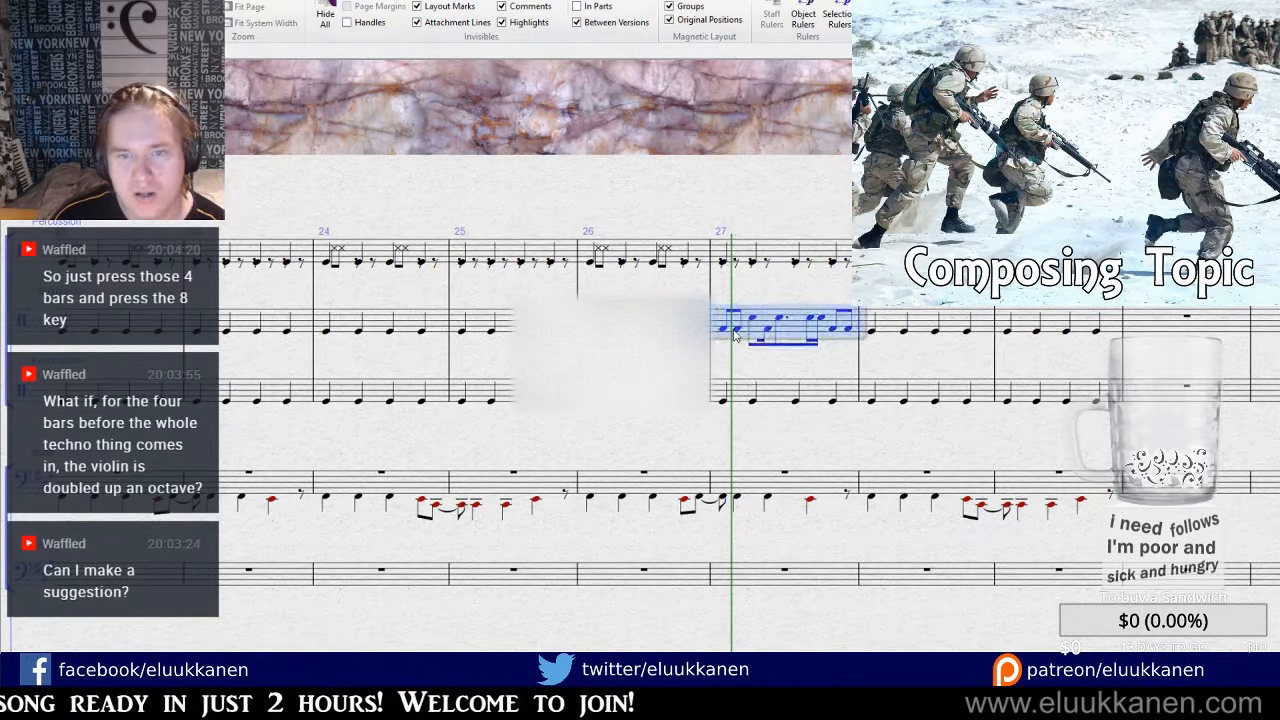
pyautogui.click(730, 331)
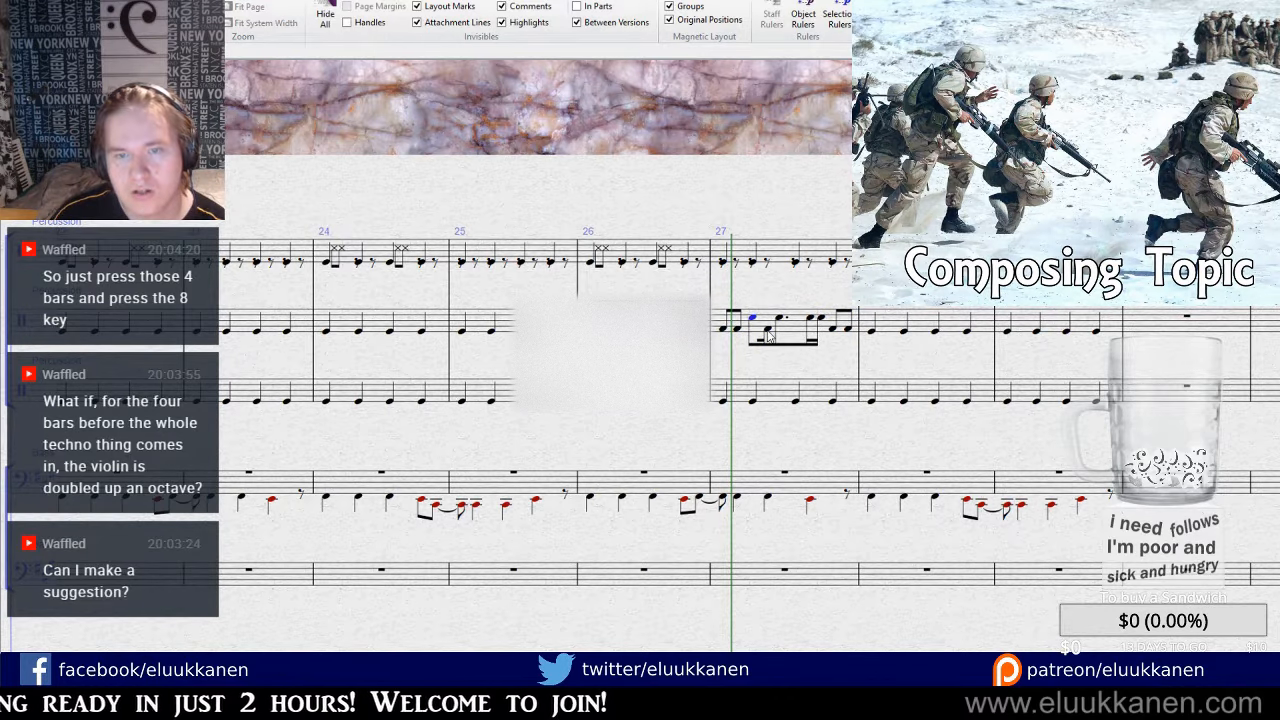
pyautogui.press('Up')
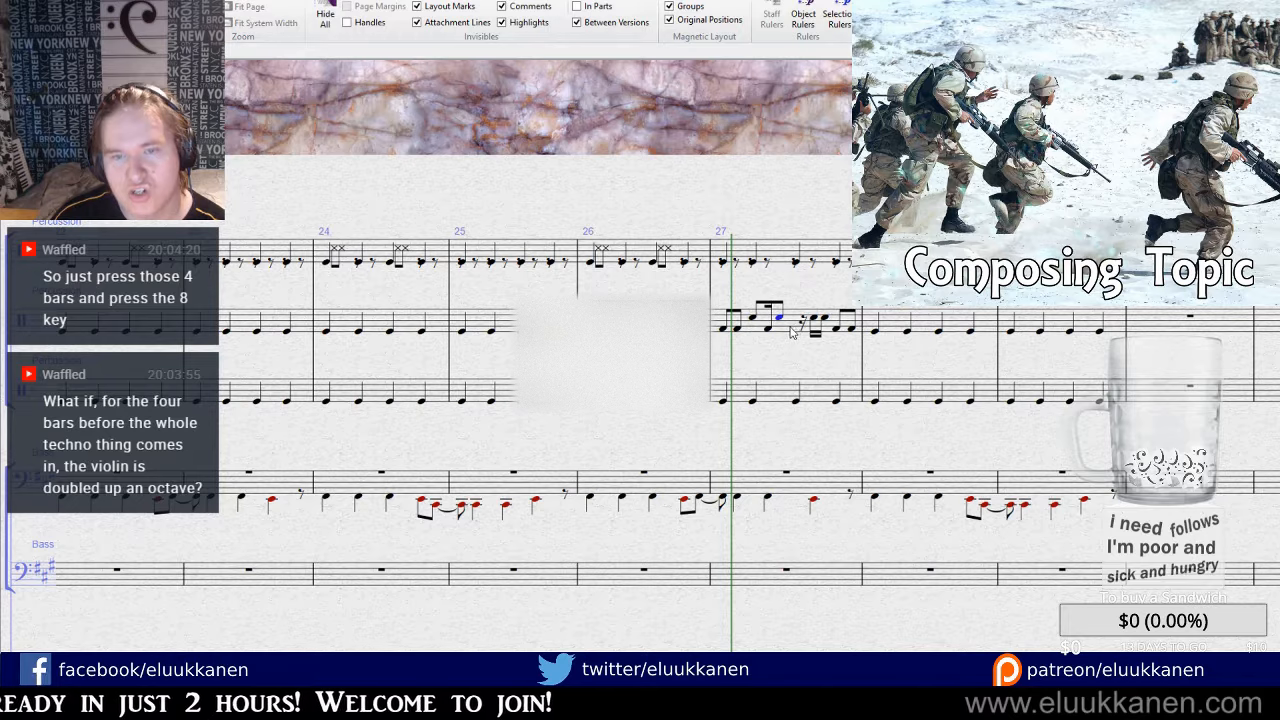
pyautogui.press('Up')
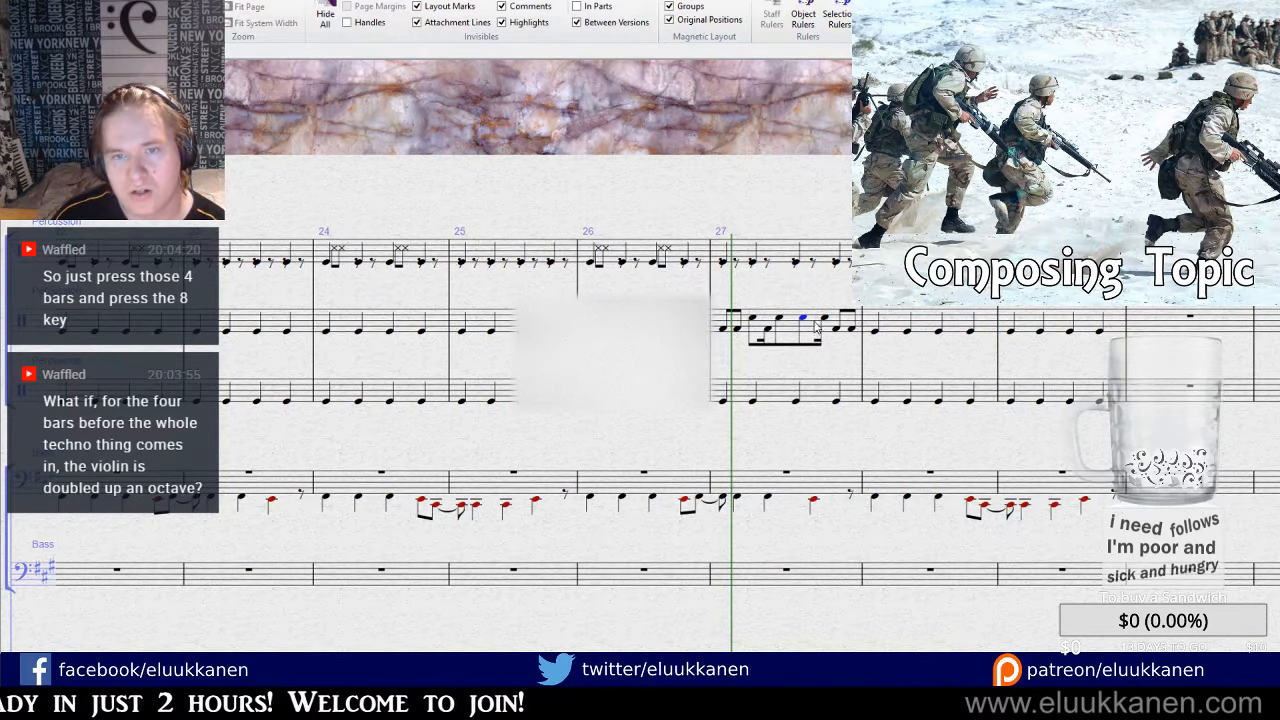
pyautogui.hotkey('ctrl', 'z')
pyautogui.click(768, 328)
pyautogui.keyDown('alt'); pyautogui.click(804, 328); pyautogui.keyUp('alt')
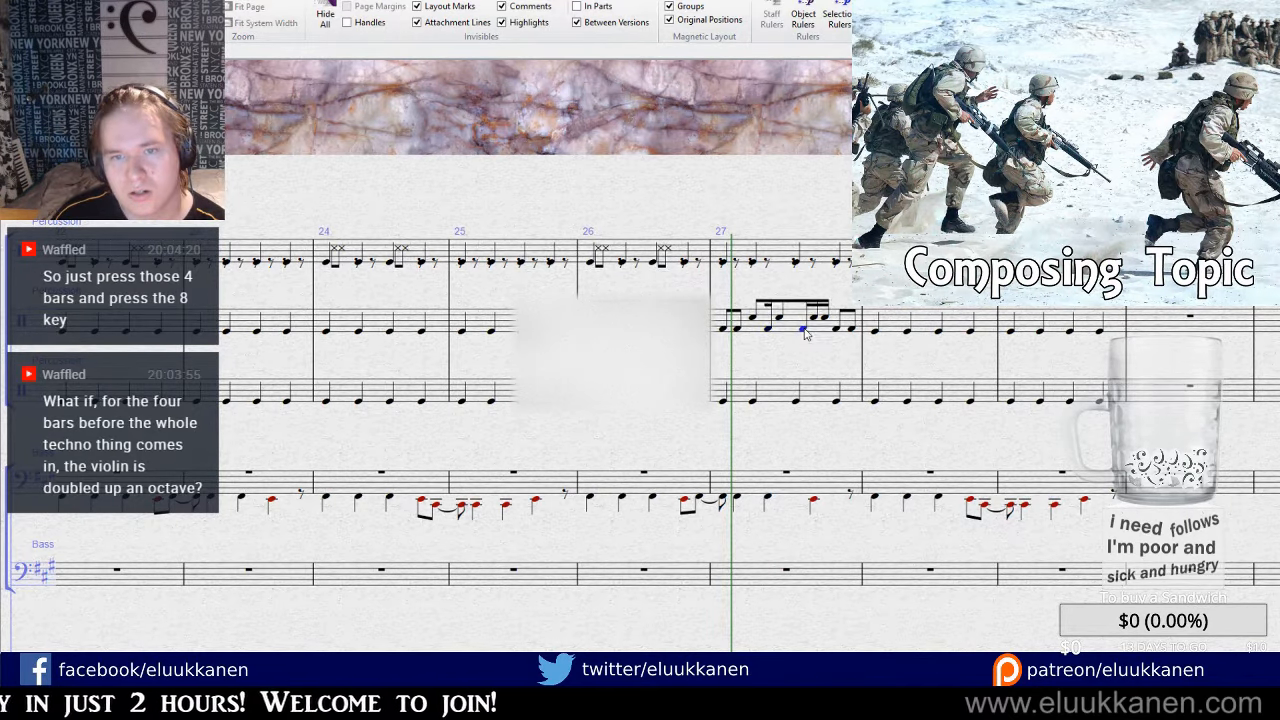
pyautogui.hotkey('ctrl', 'z')
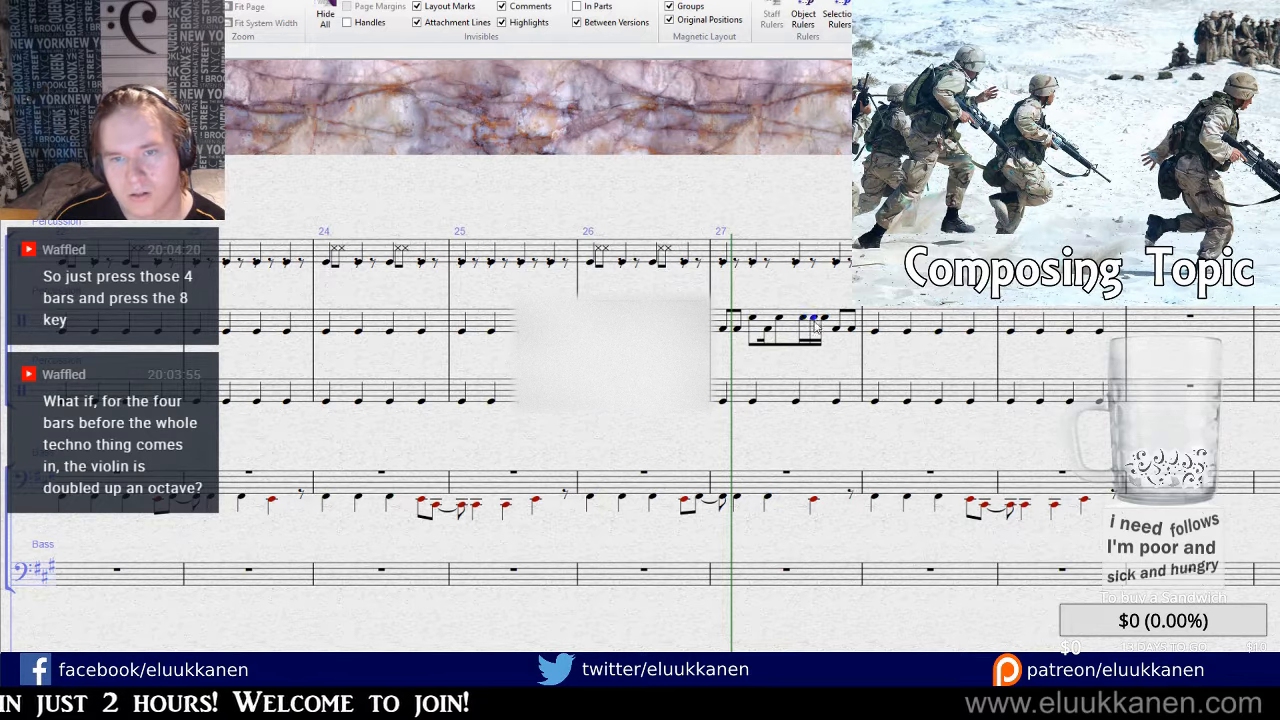
# Lower the high sixteenth following the filled gap in bar 27 to the low pitch and make it an eighth.
pyautogui.moveTo(814, 318); pyautogui.dragTo(815, 333)
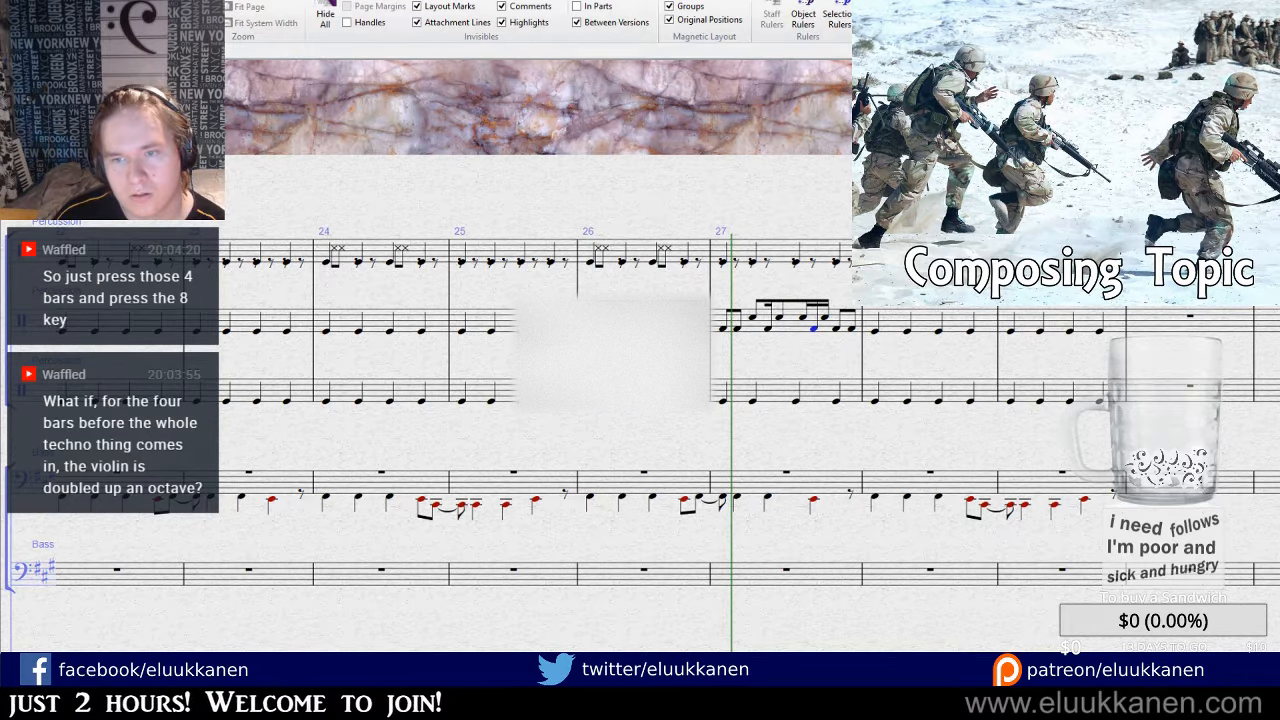
pyautogui.press('3')
# Play back the reworked percussion rhythm of bar 27, starting from the end of bar 25.
pyautogui.click(845, 336)
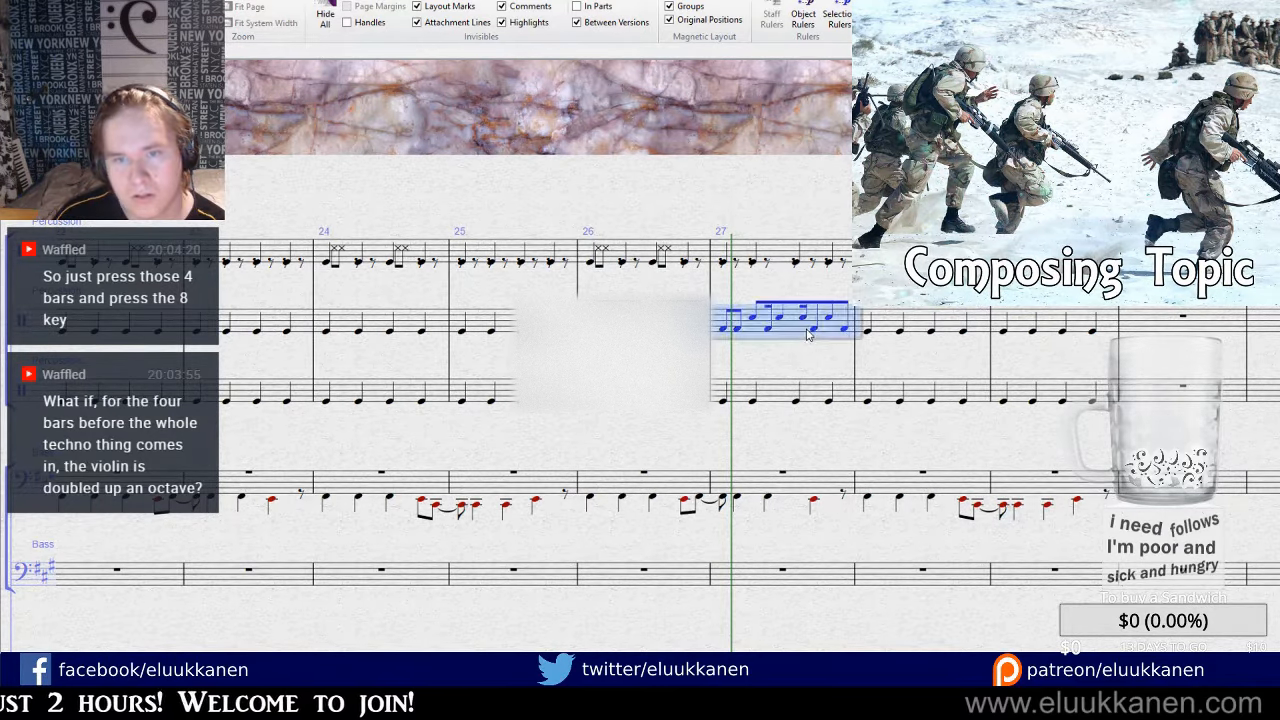
pyautogui.press('[')
pyautogui.press('[')
pyautogui.press('[')
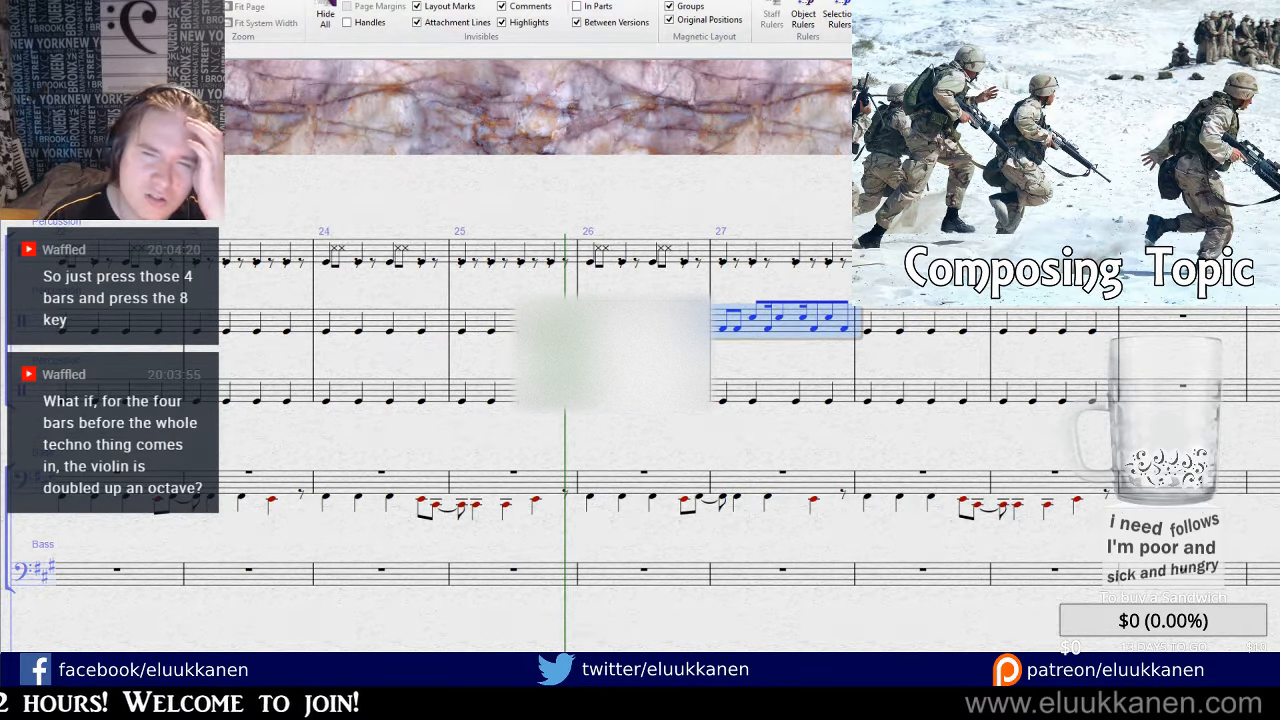
pyautogui.press('space')
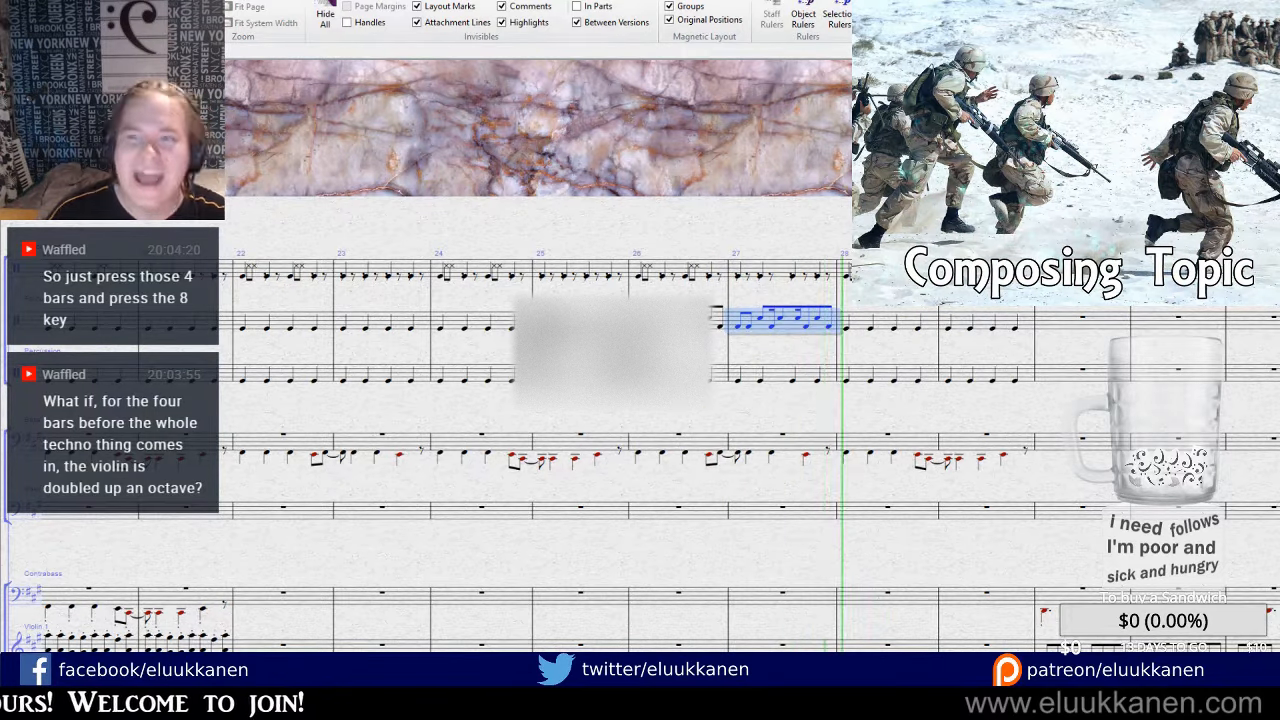
pyautogui.press('space')
pyautogui.keyDown('shift'); pyautogui.click(640, 325); pyautogui.keyUp('shift')
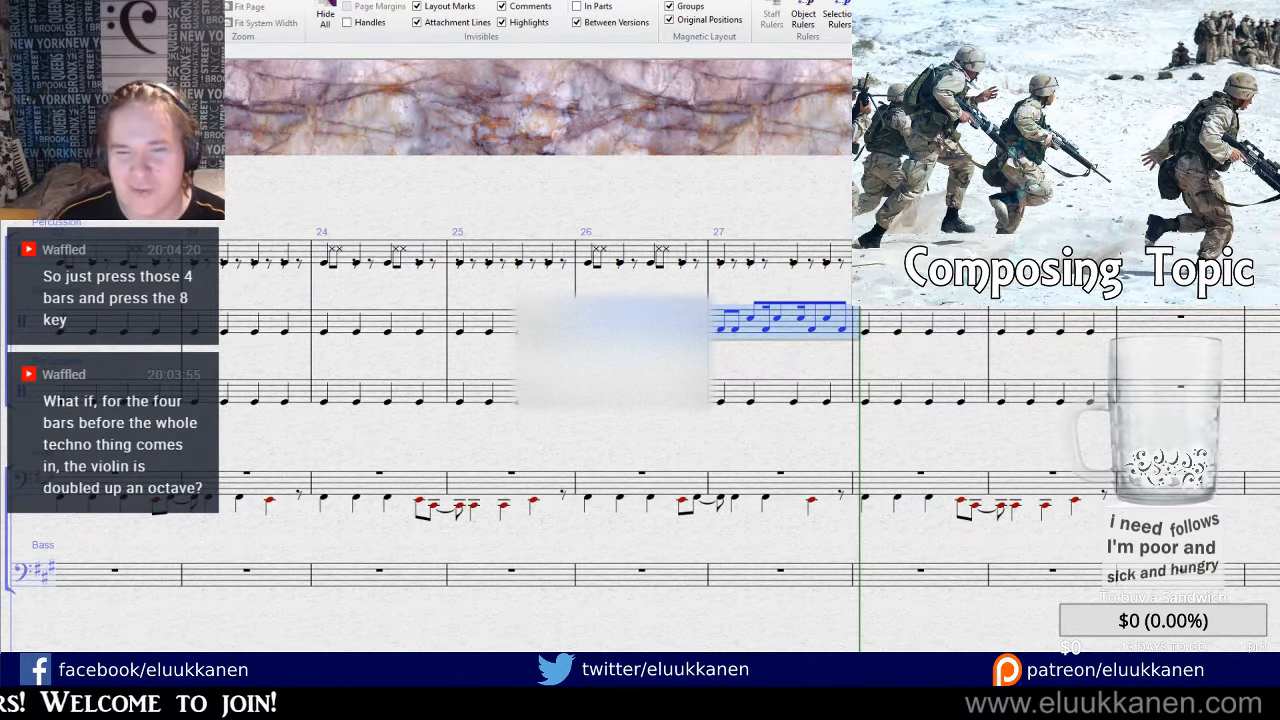
pyautogui.moveTo(640, 358); pyautogui.dragTo(660, 402)
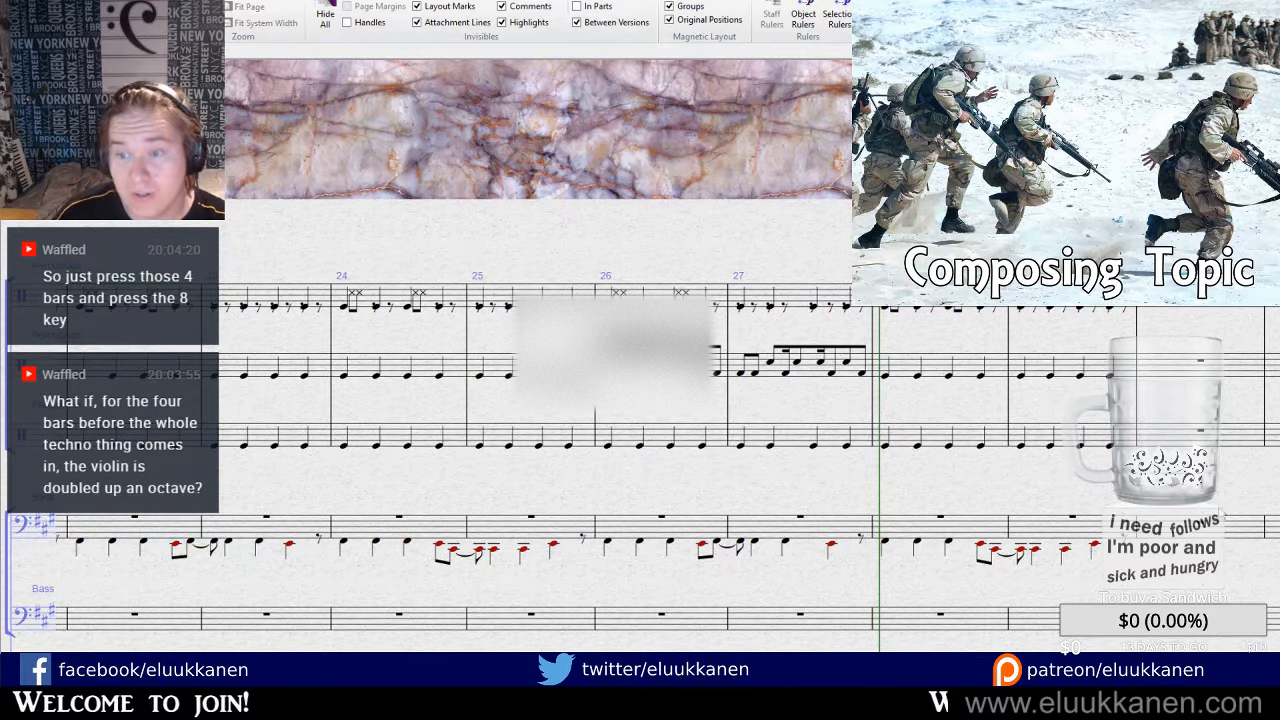
pyautogui.hotkey('ctrl', 'z')
pyautogui.hotkey('ctrl', 'z')
pyautogui.hotkey('ctrl', 'z')
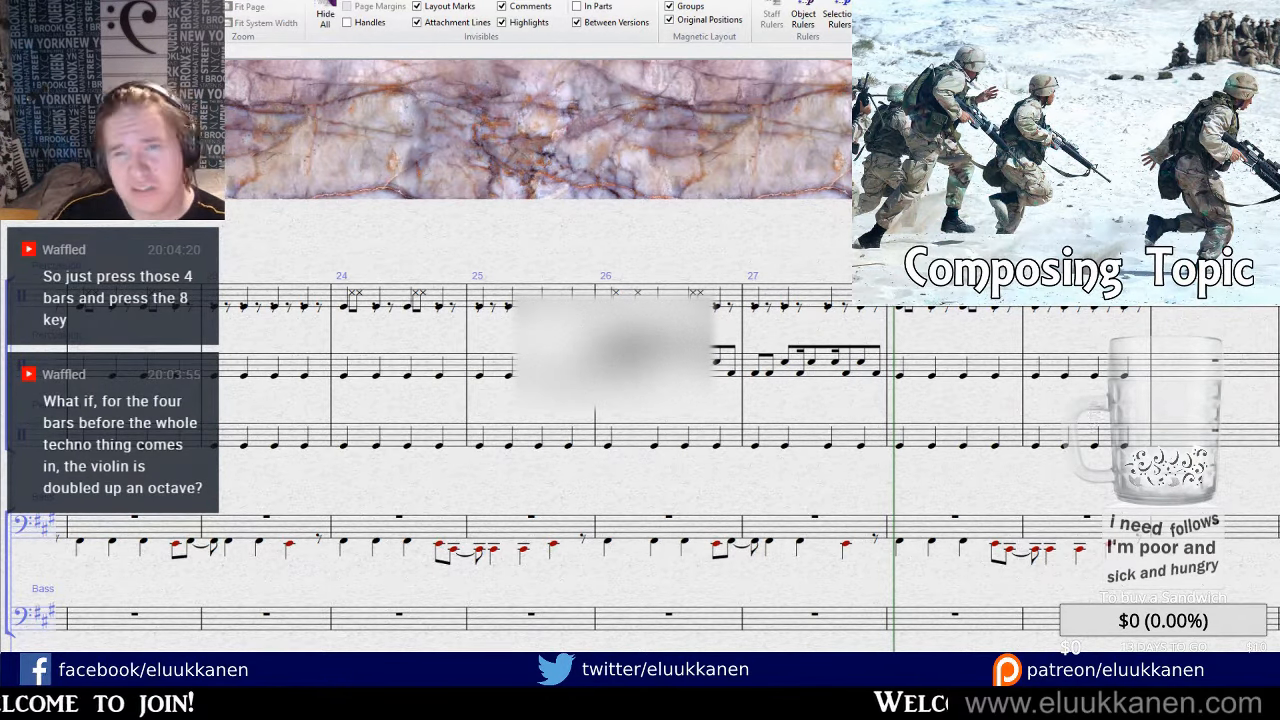
pyautogui.click(308, 1)
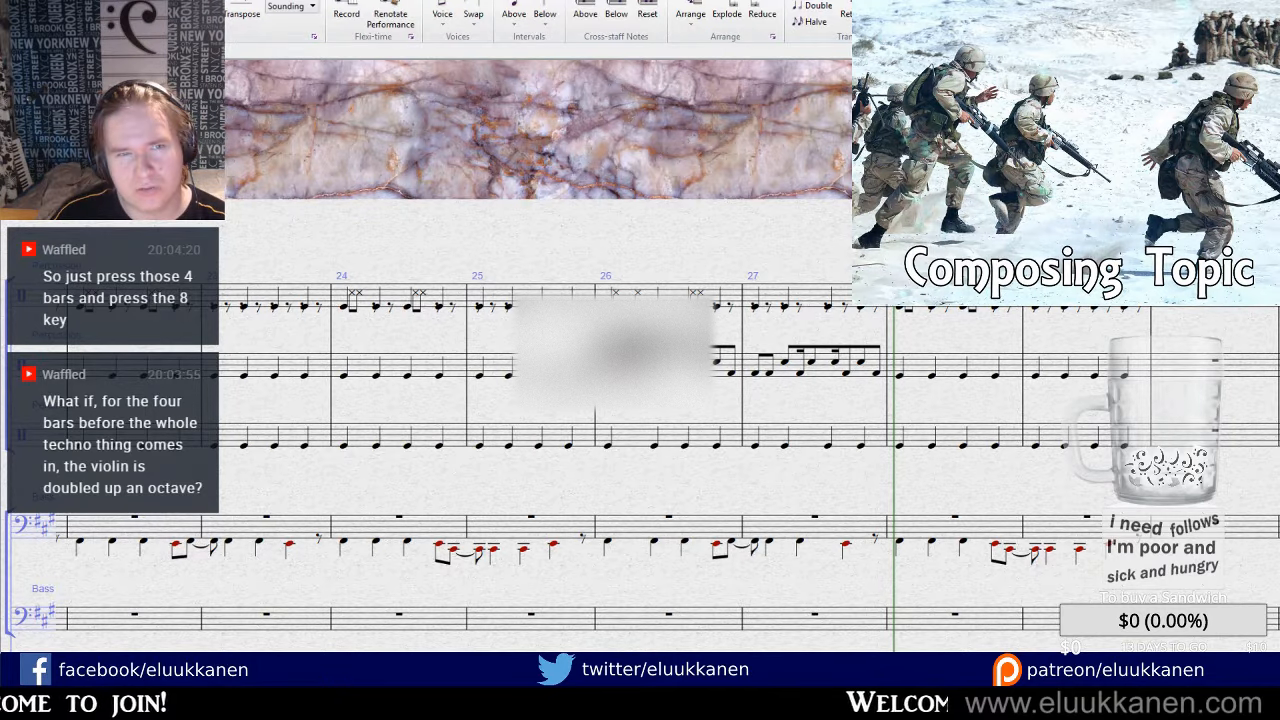
pyautogui.click(212, 1)
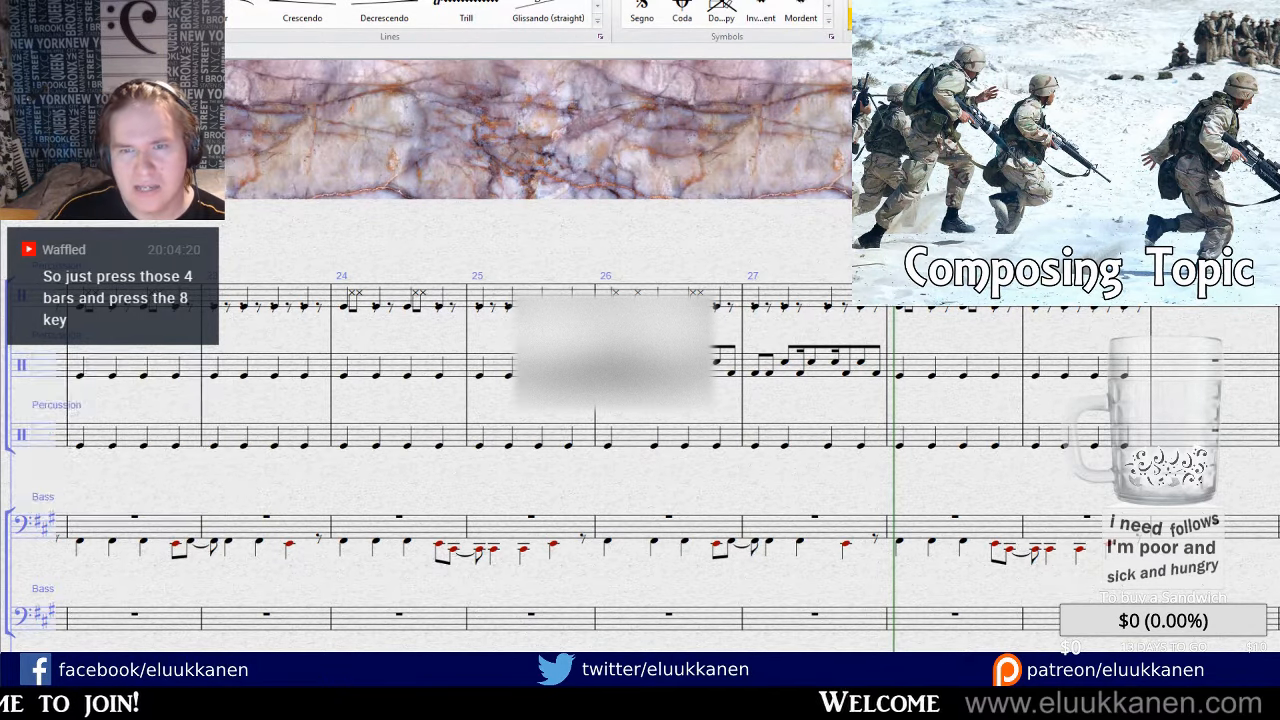
pyautogui.hotkey('ctrl', 'z')
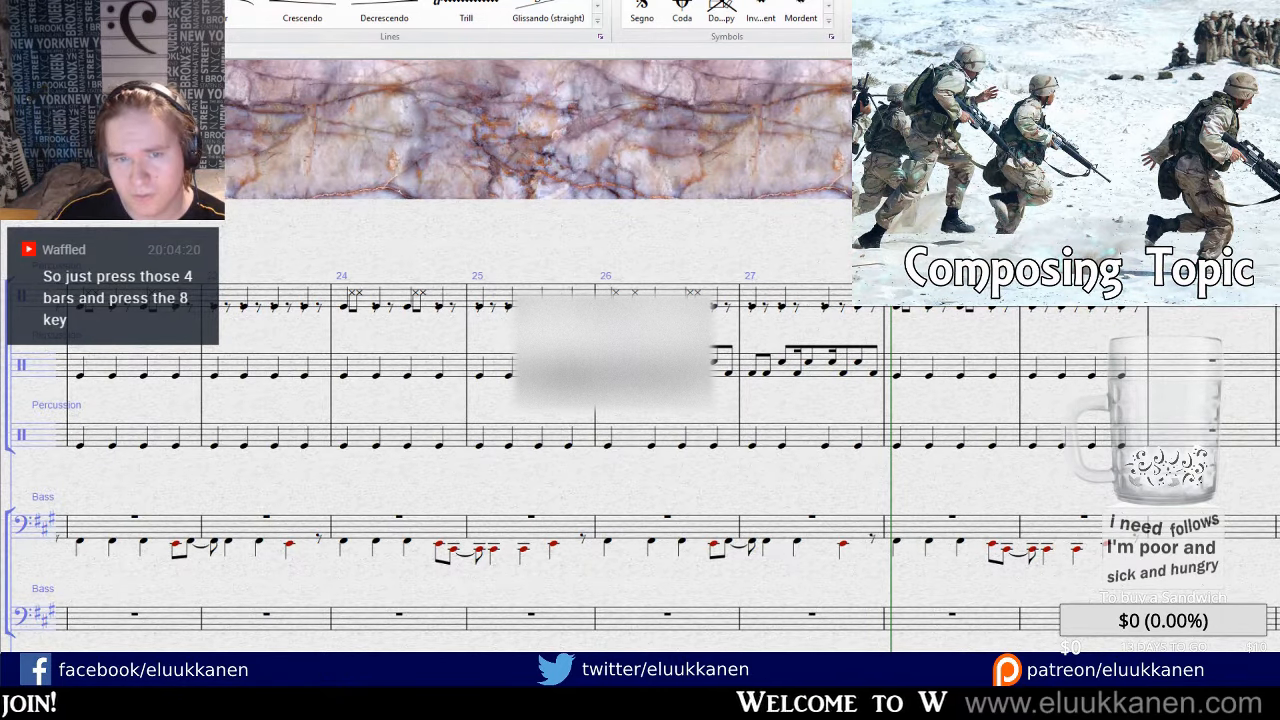
# Add cross-head notes in a second voice over the first half of bar 26 in the middle percussion staff.
pyautogui.click(652, 362)
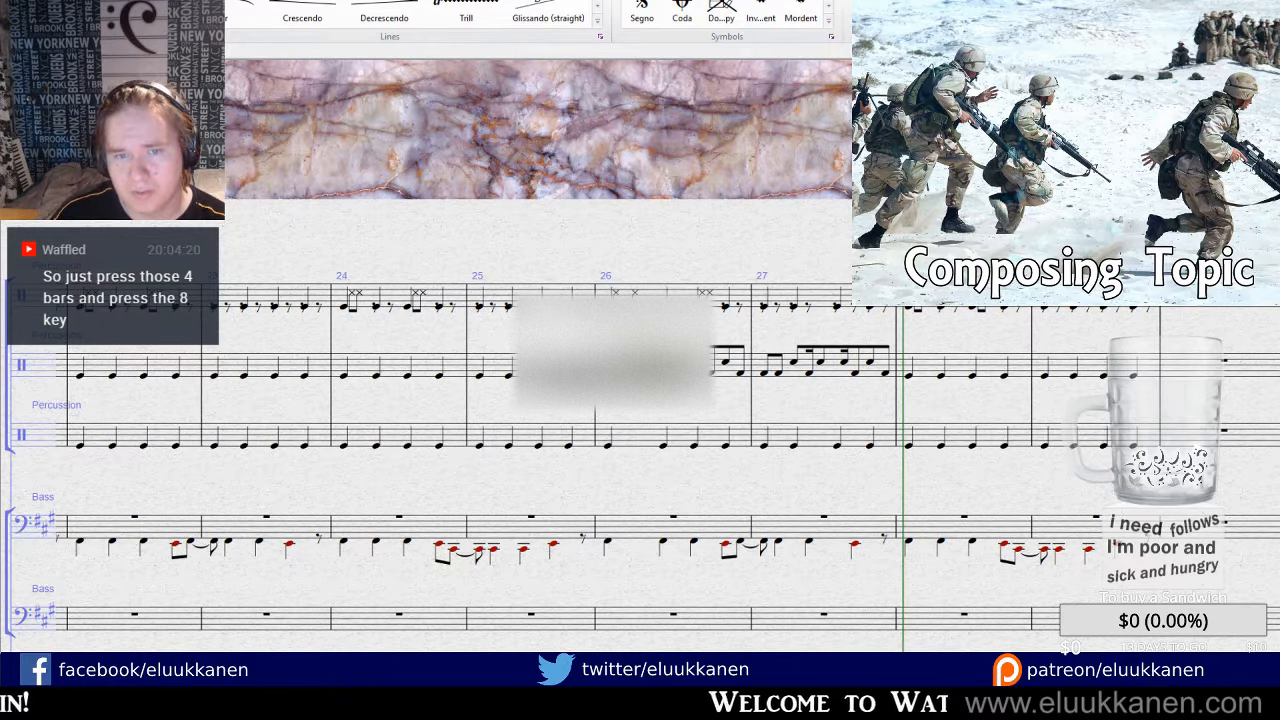
pyautogui.click(665, 365)
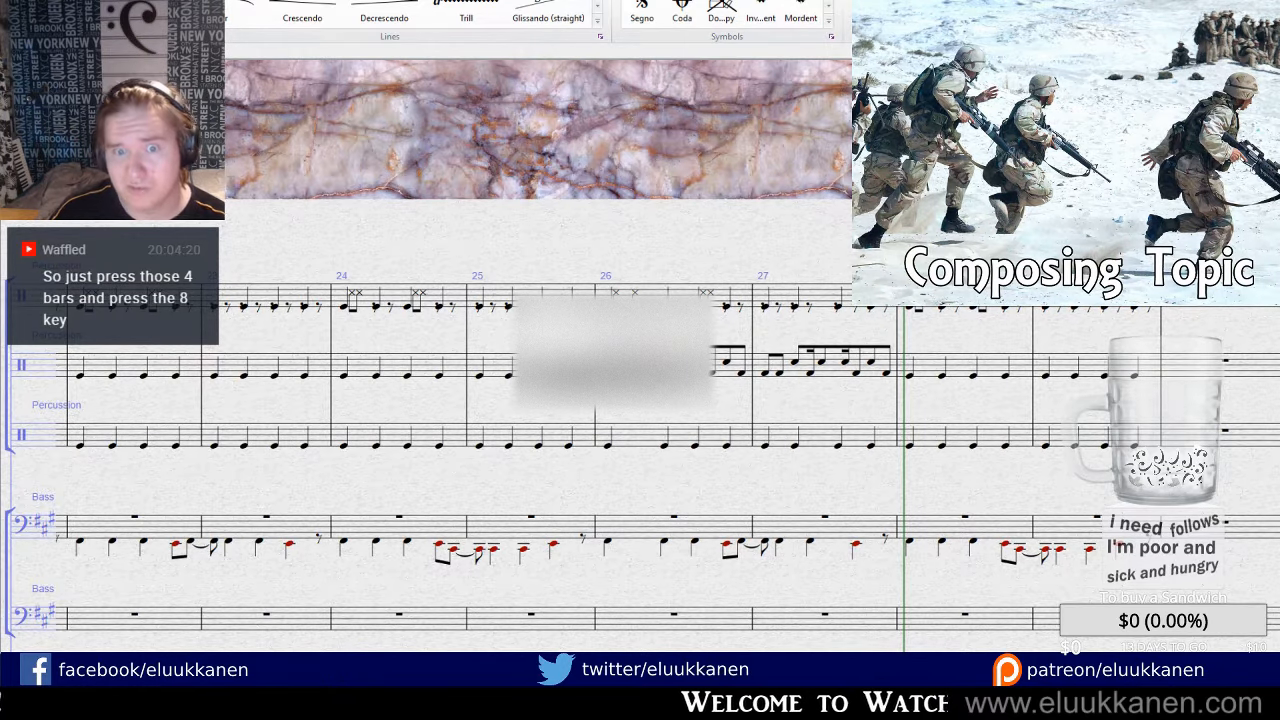
pyautogui.click(680, 367)
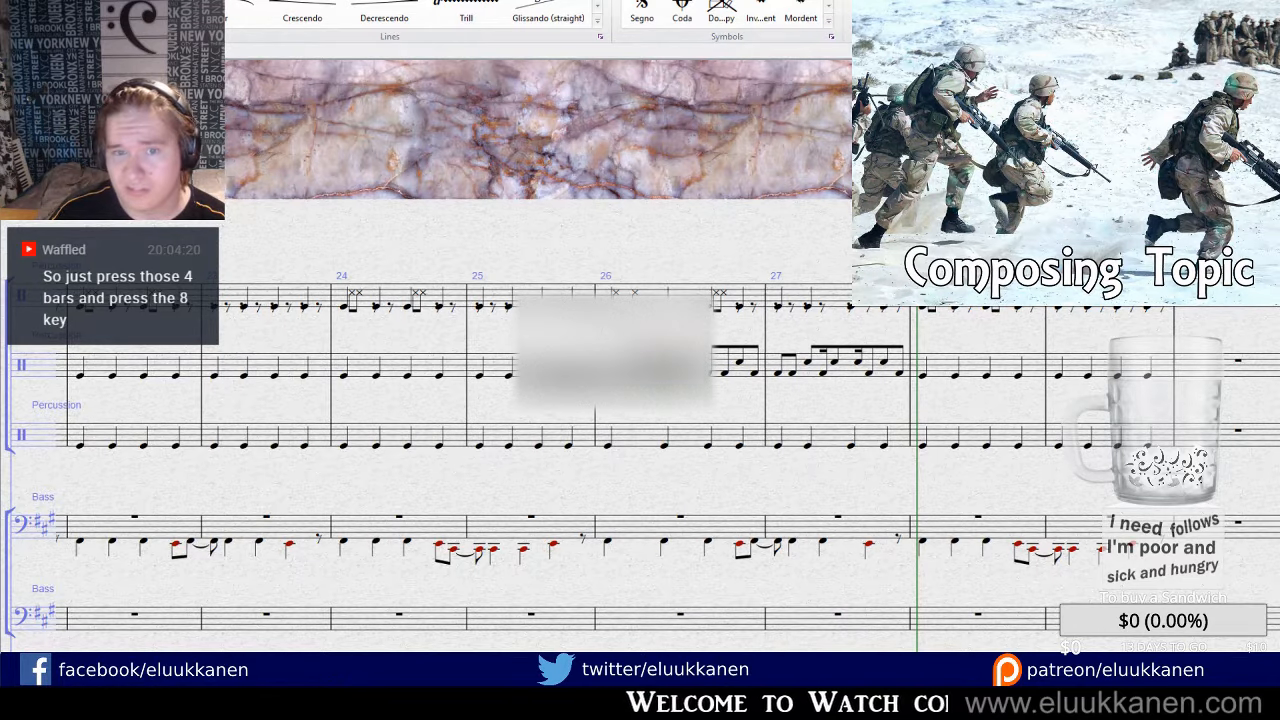
pyautogui.click(698, 372)
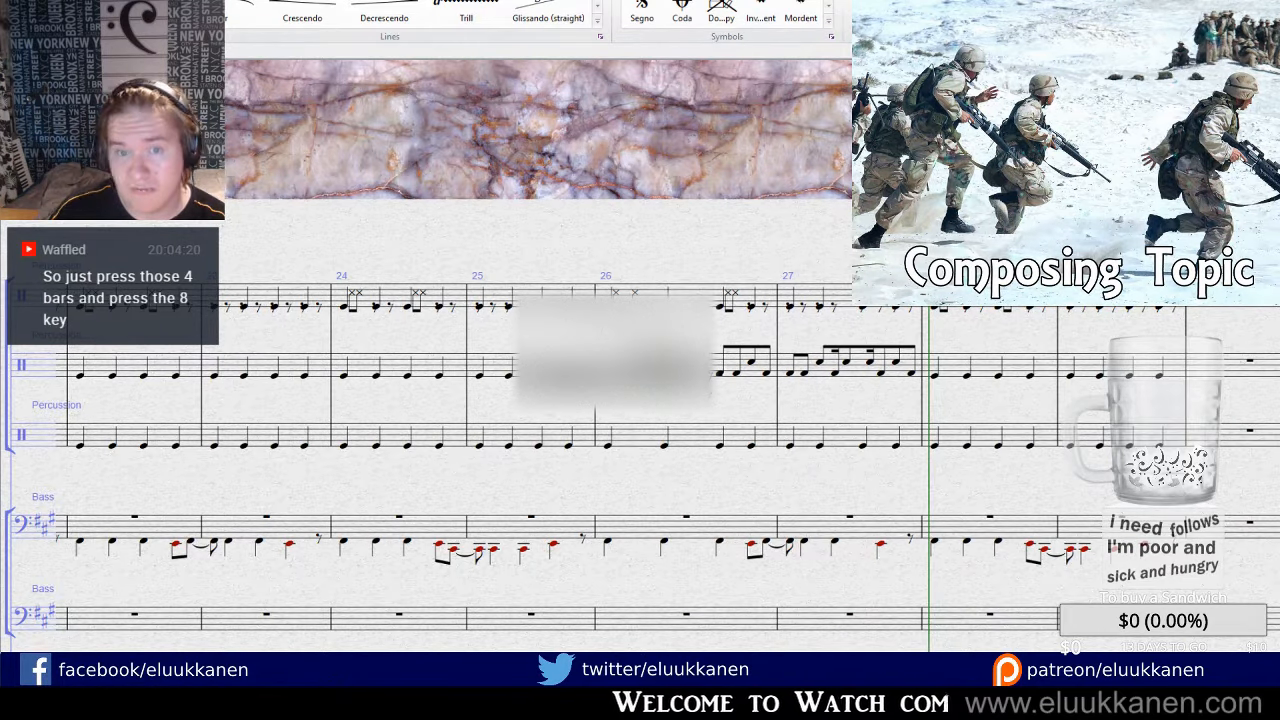
# Continue the second-voice cross-head notes from beat 3 to the end of bar 26 in the middle percussion staff.
pyautogui.click(720, 375)
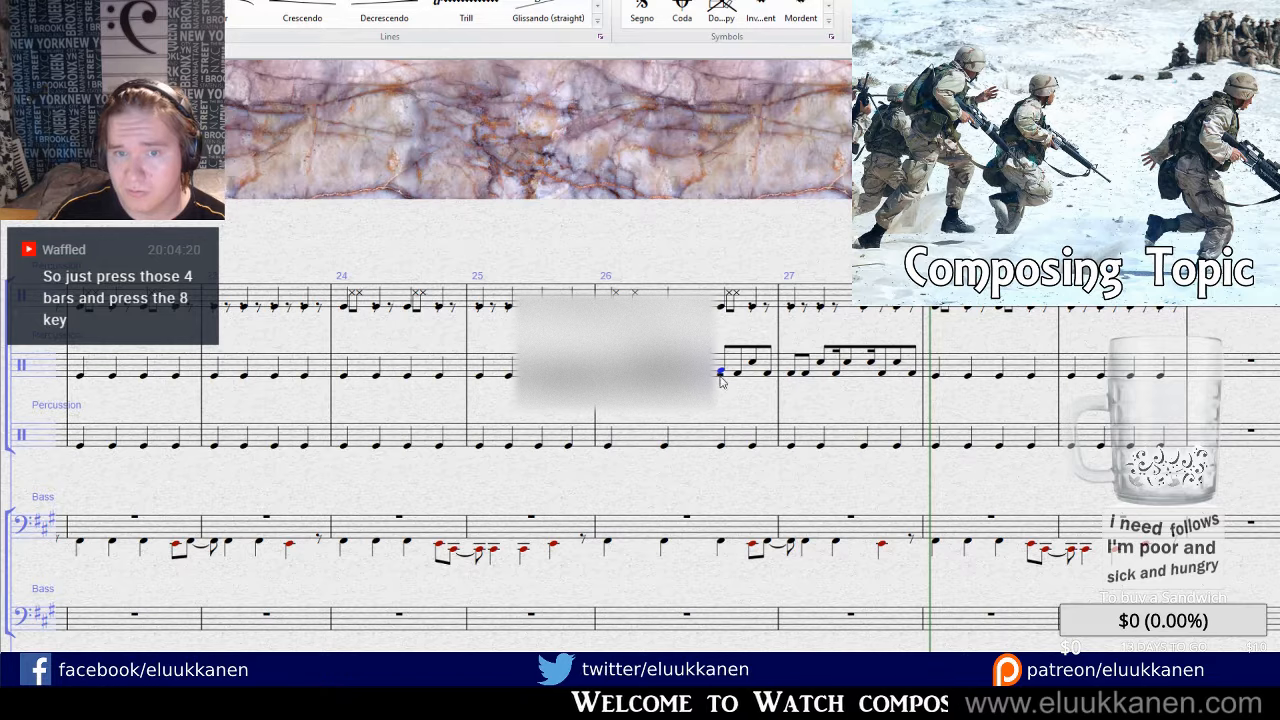
pyautogui.click(722, 377)
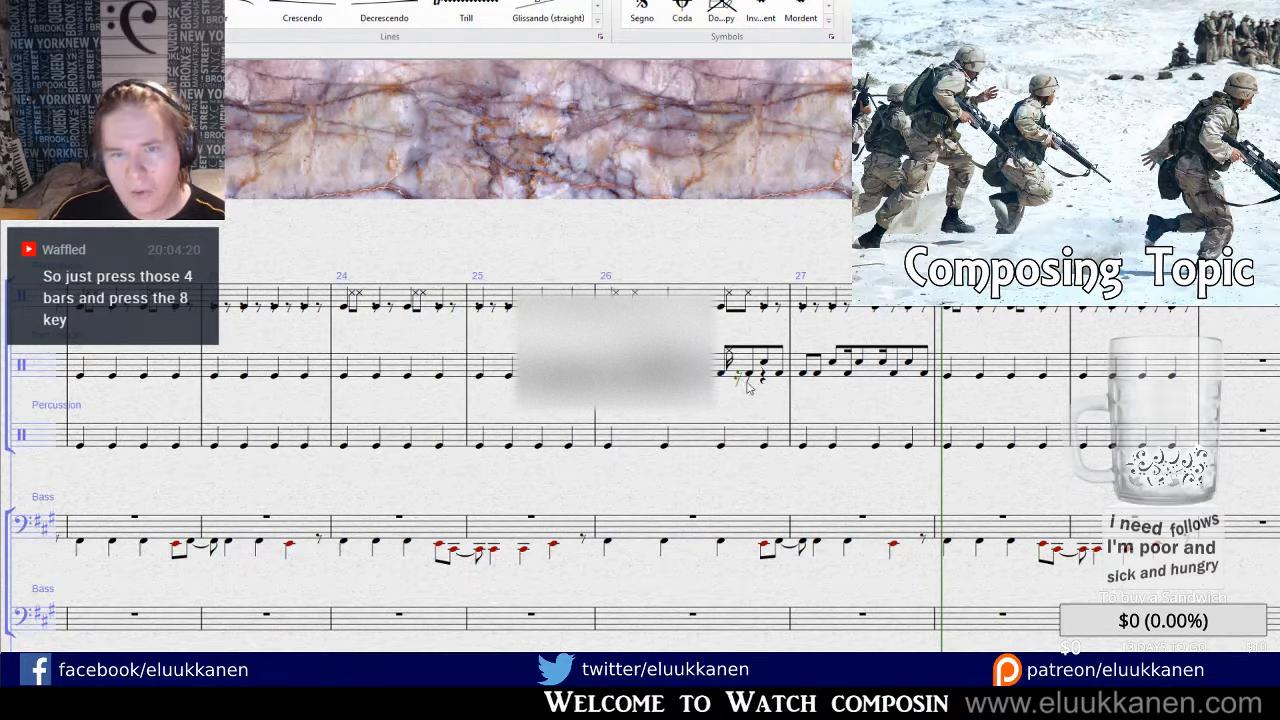
pyautogui.click(765, 386)
pyautogui.click(774, 385)
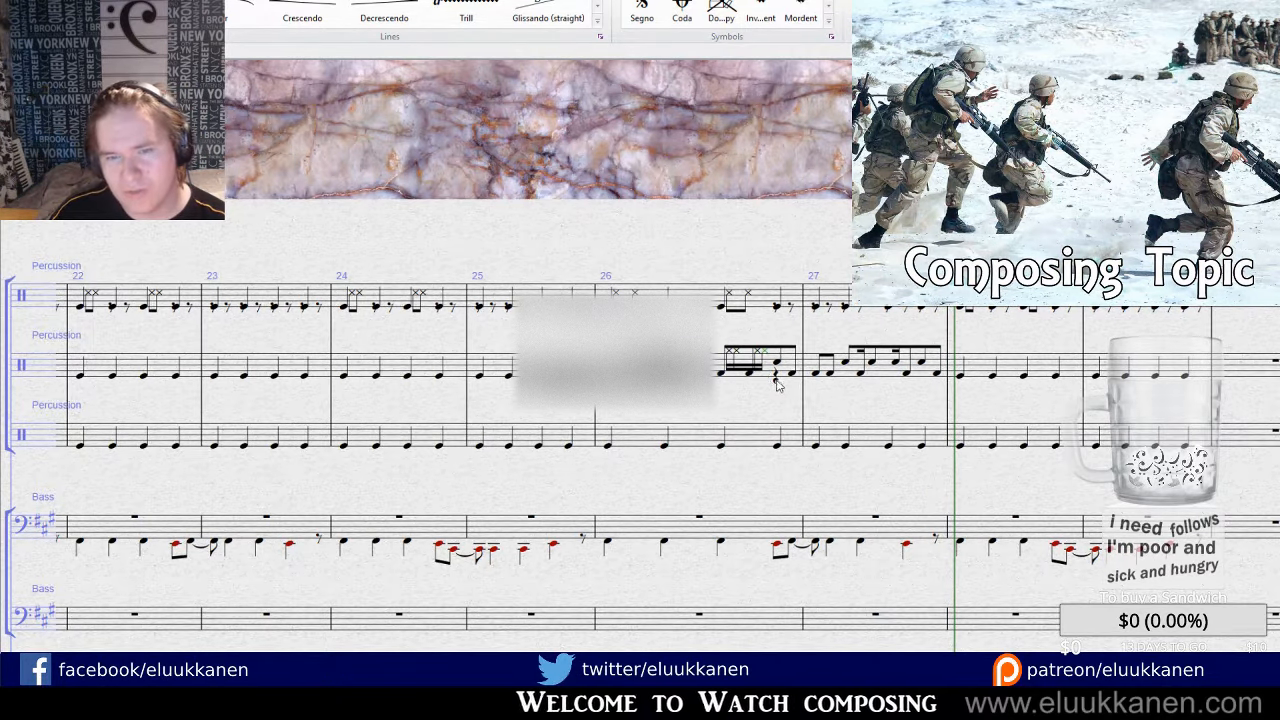
pyautogui.click(790, 387)
pyautogui.click(797, 388)
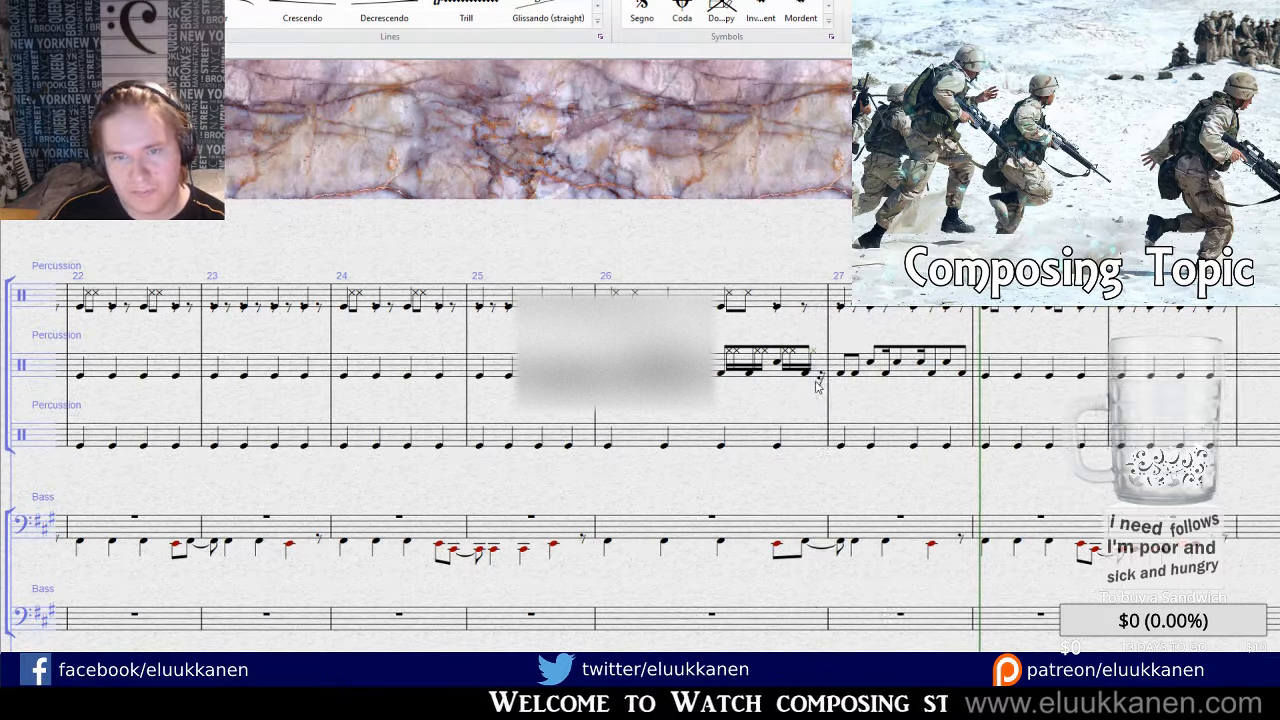
pyautogui.click(790, 396)
pyautogui.click(777, 372)
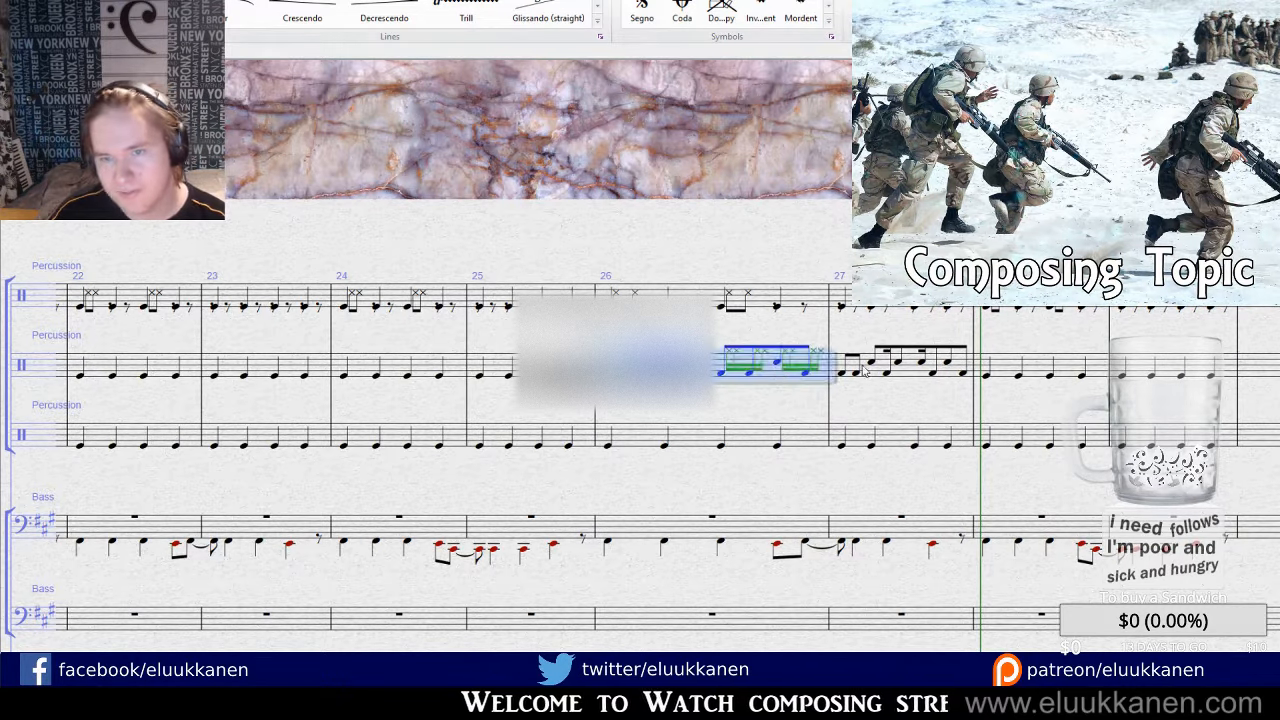
pyautogui.click(917, 379)
pyautogui.hotkey('ctrl', 'v')
pyautogui.hotkey('ctrl', 'z')
pyautogui.moveTo(926, 391); pyautogui.dragTo(861, 404)
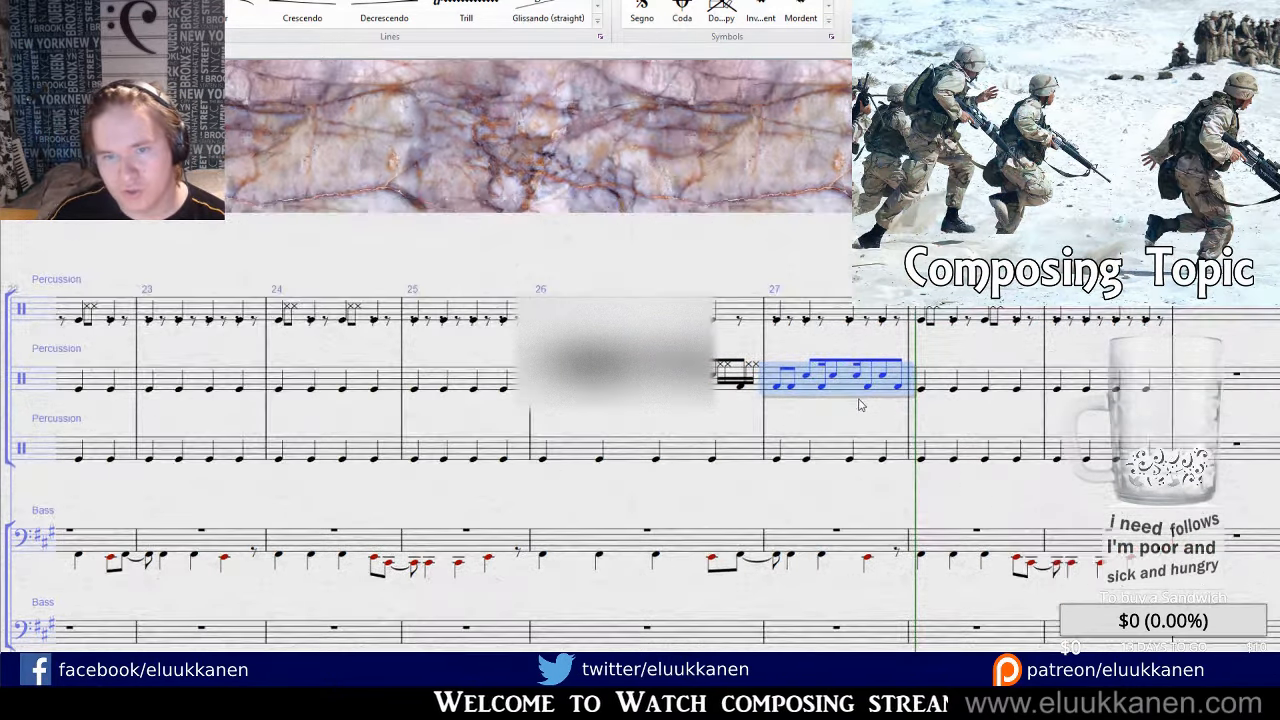
# Copy only the cross-head notes of percussion bar 26 into bar 27 so they run through the whole bar.
pyautogui.press('Escape')
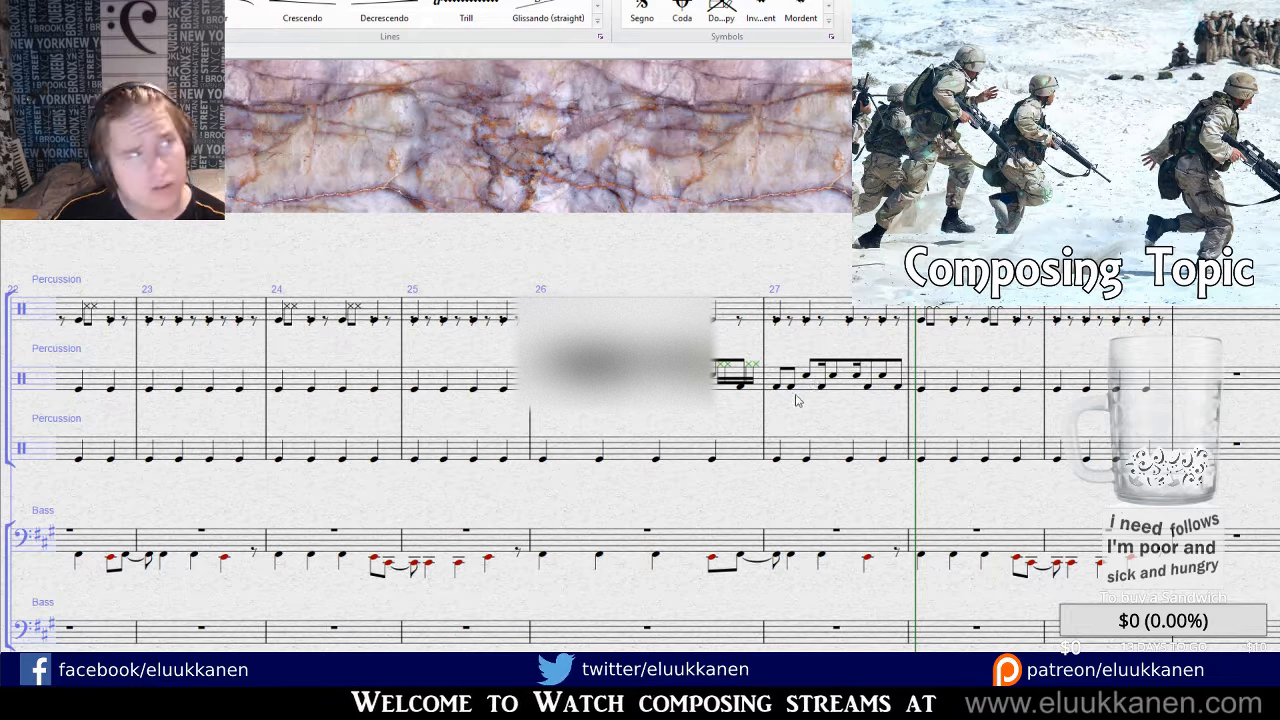
pyautogui.click(831, 394)
pyautogui.hotkey('ctrl', 'v')
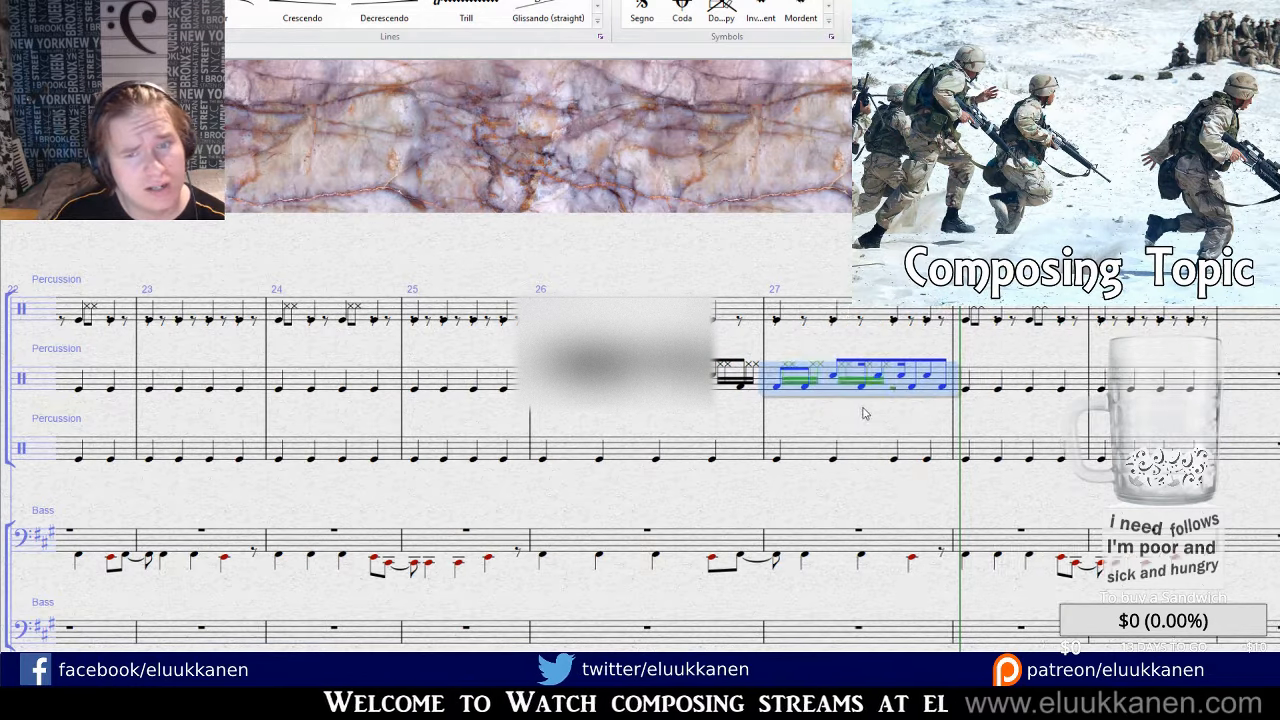
pyautogui.moveTo(886, 404); pyautogui.dragTo(776, 416)
pyautogui.press('Escape')
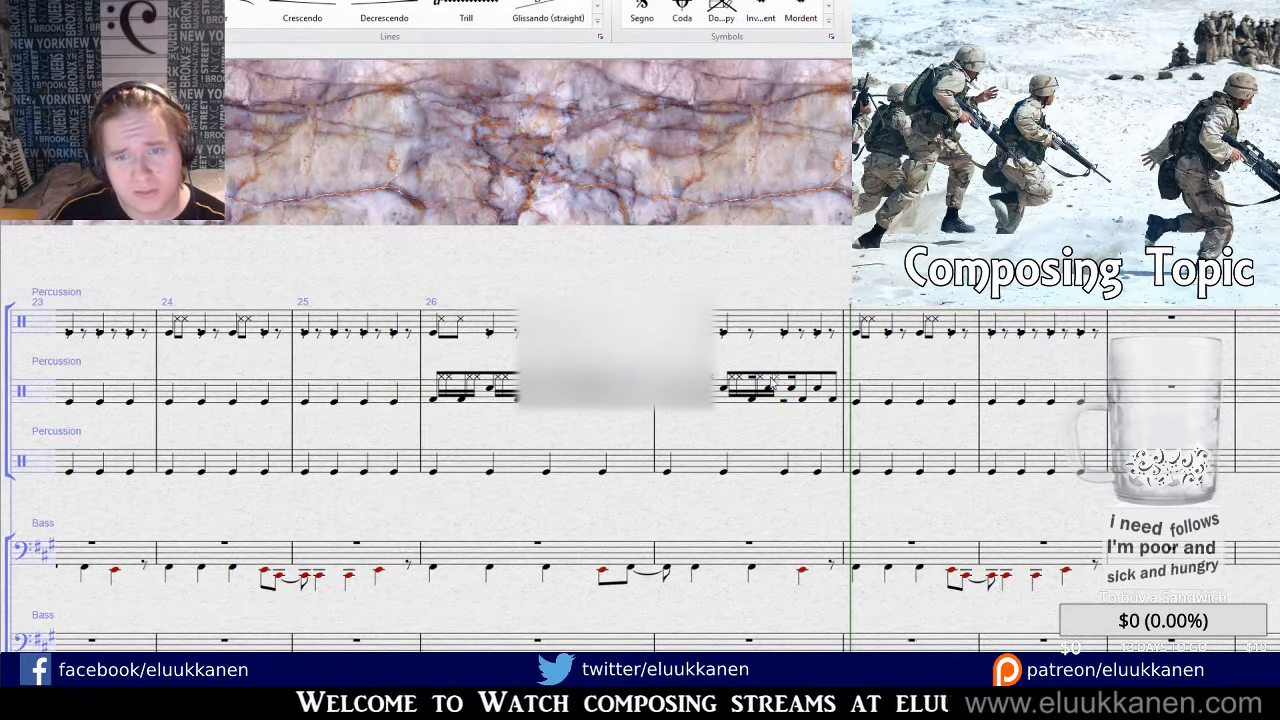
pyautogui.click(786, 402)
pyautogui.keyDown('alt'); pyautogui.click(840, 402); pyautogui.keyUp('alt')
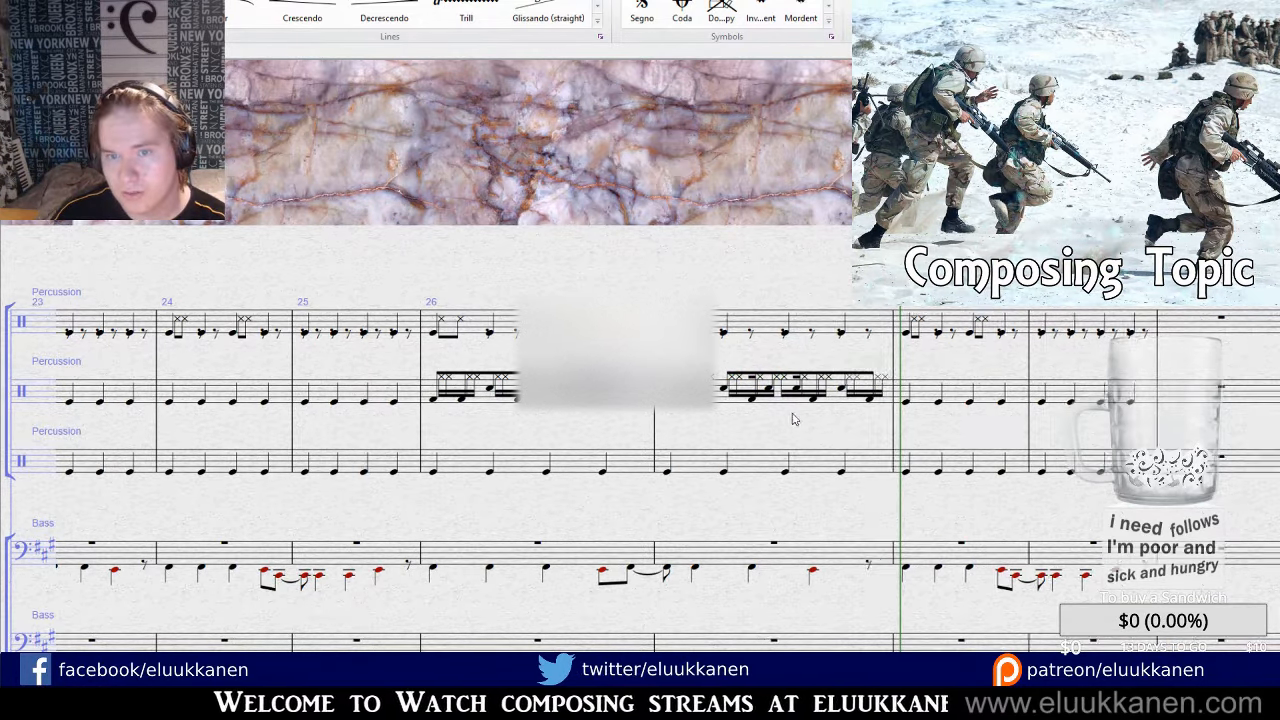
# Copy bars 26–27 of the middle percussion staff onto bars 28–29.
pyautogui.click(829, 403)
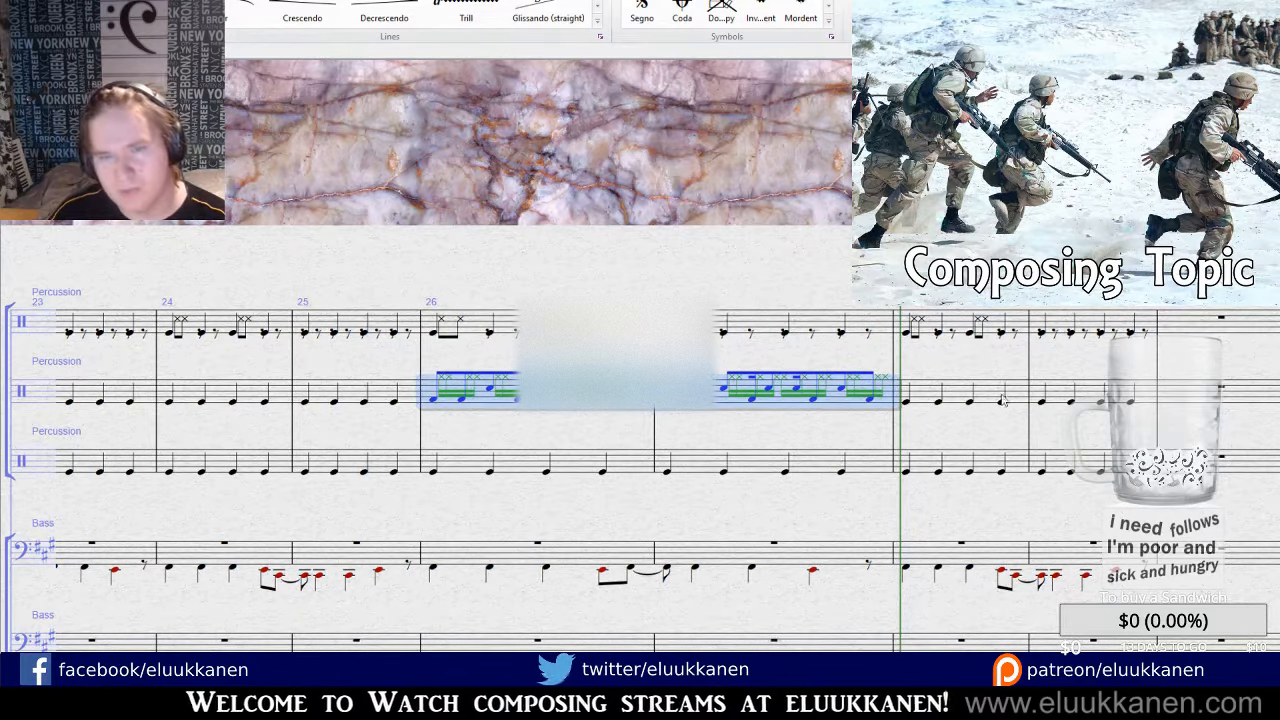
pyautogui.keyDown('alt'); pyautogui.click(970, 398); pyautogui.keyUp('alt')
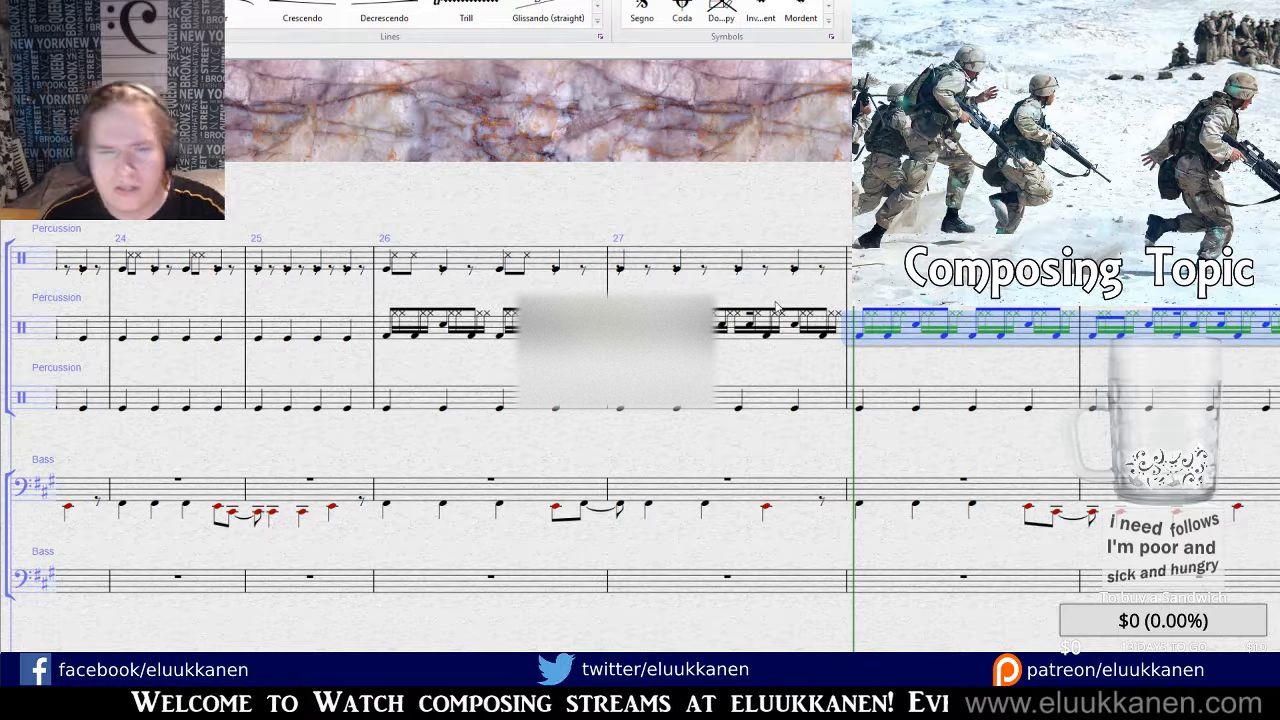
# Play back the score from around bar 23 through the new cross-head pattern in bar 26.
pyautogui.moveTo(590, 296); pyautogui.dragTo(918, 291)
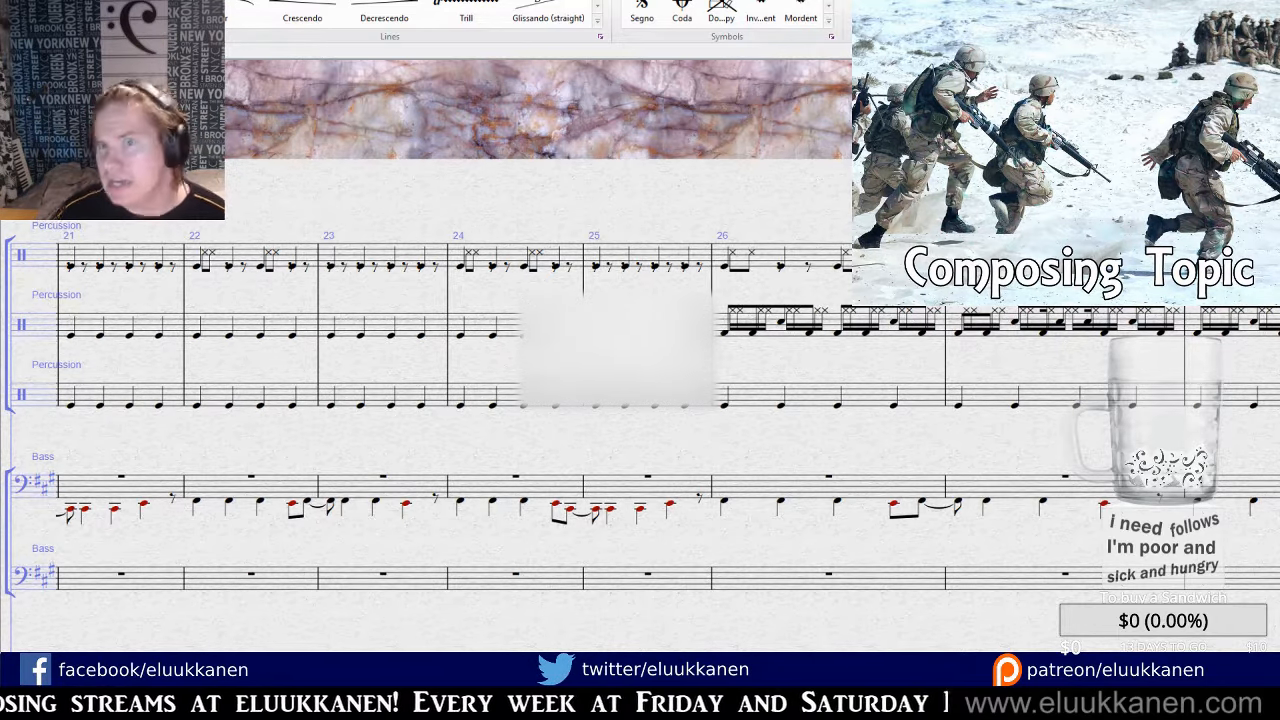
pyautogui.press('space')
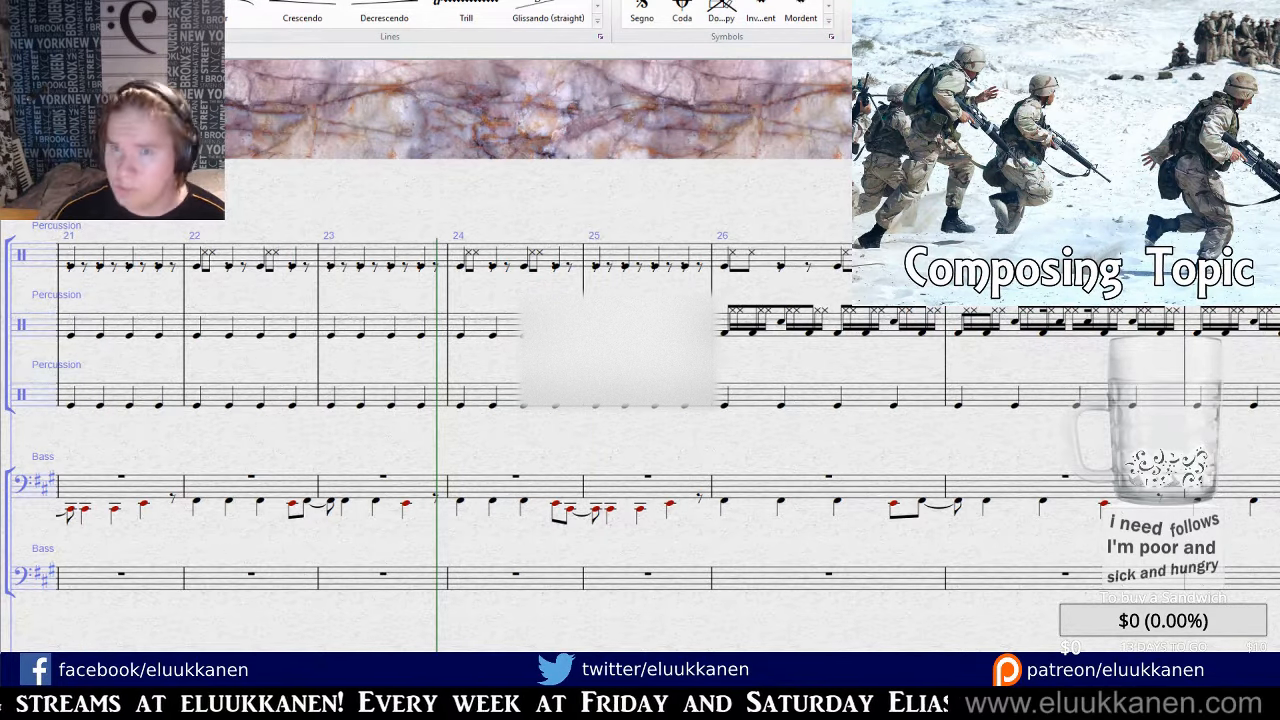
pyautogui.press('space')
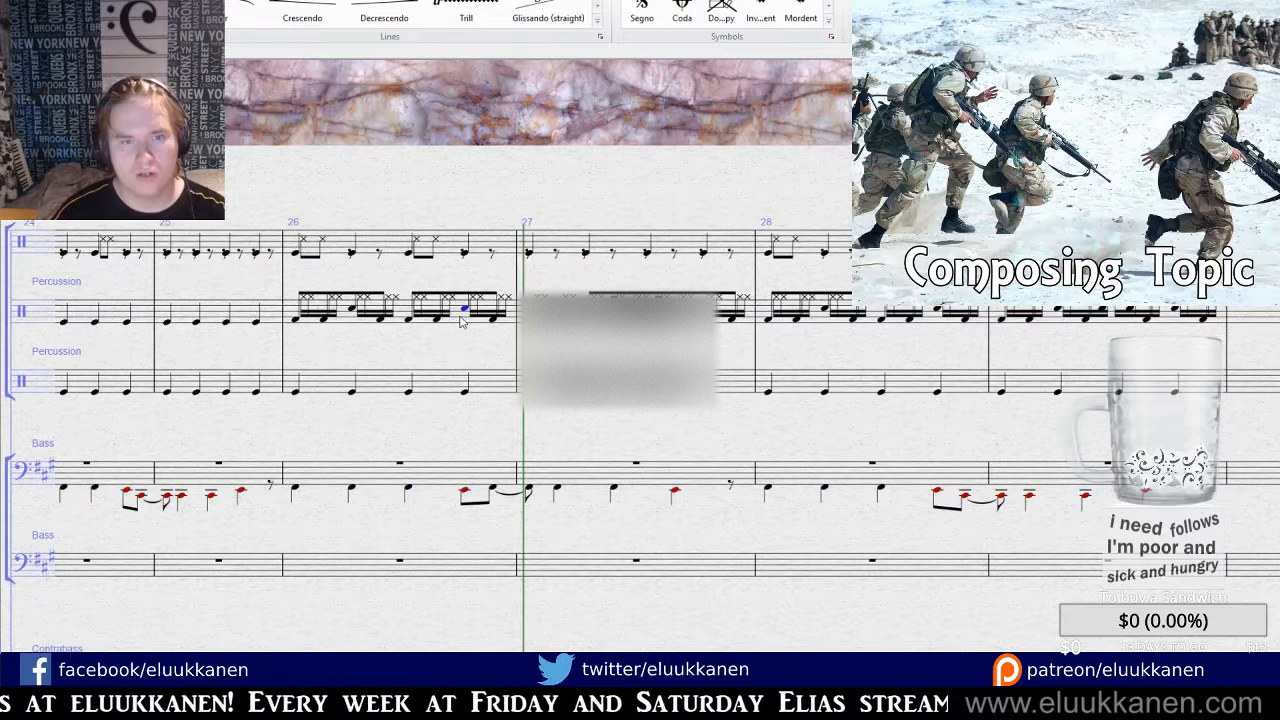
# Thin out the cross-head pattern in percussion bar 26 by changing individual cross-head notes to sixteenths.
pyautogui.click(305, 298)
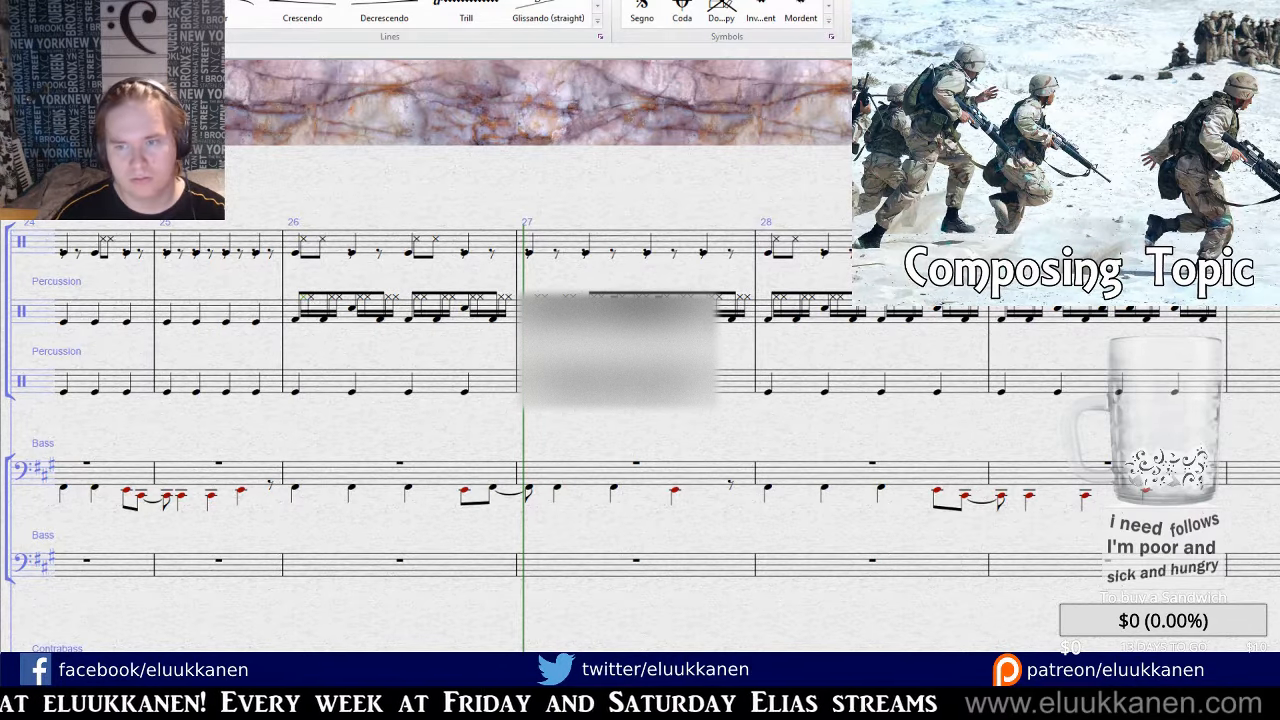
pyautogui.press('2')
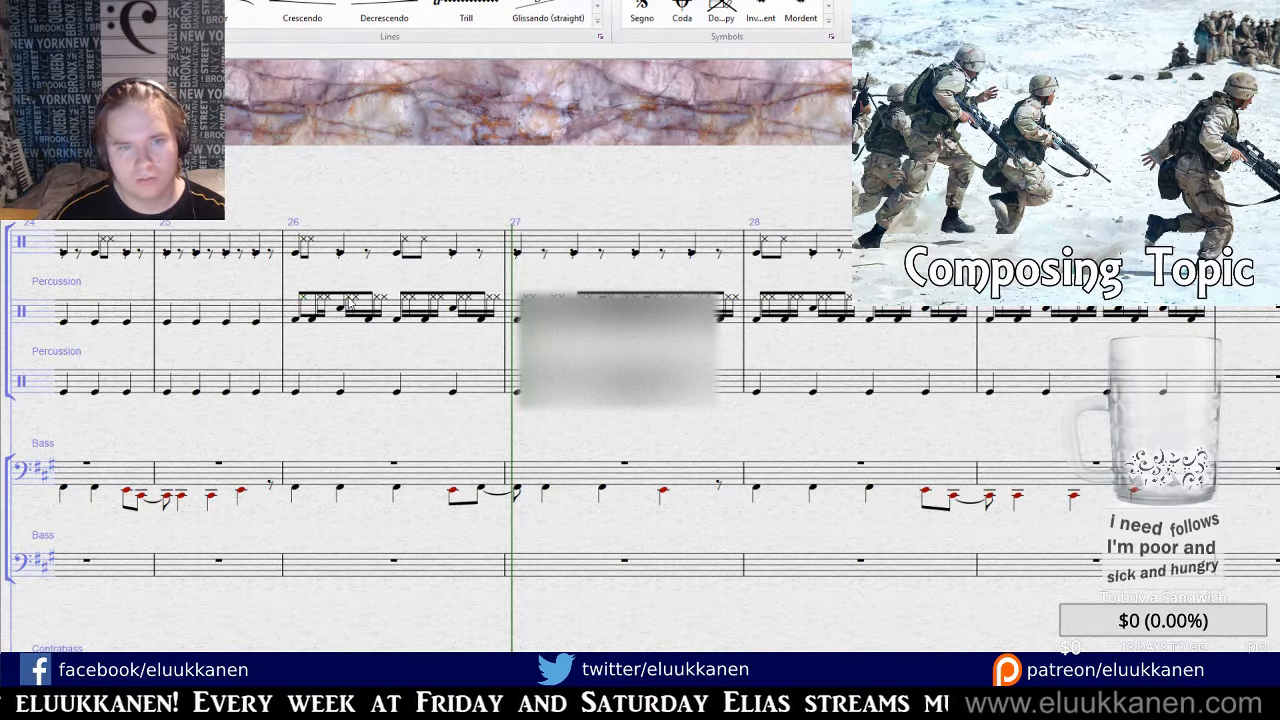
pyautogui.click(1240, 470)
pyautogui.click(394, 298)
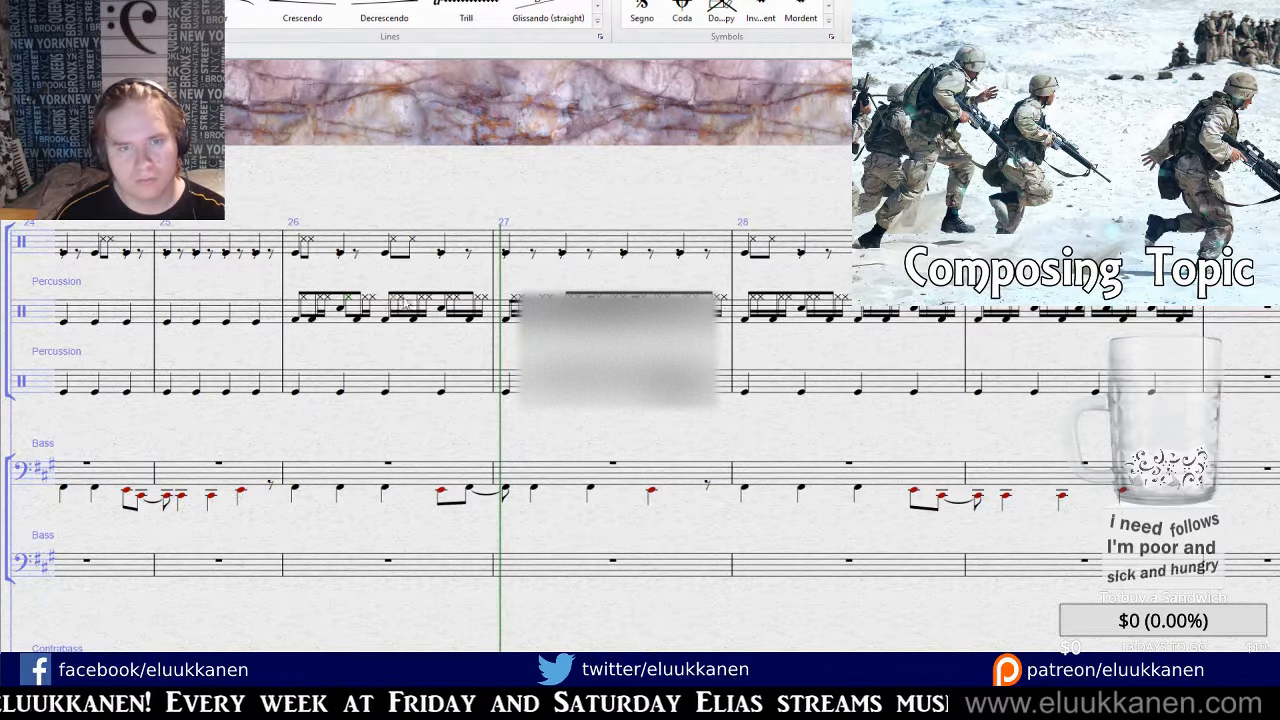
pyautogui.press('2')
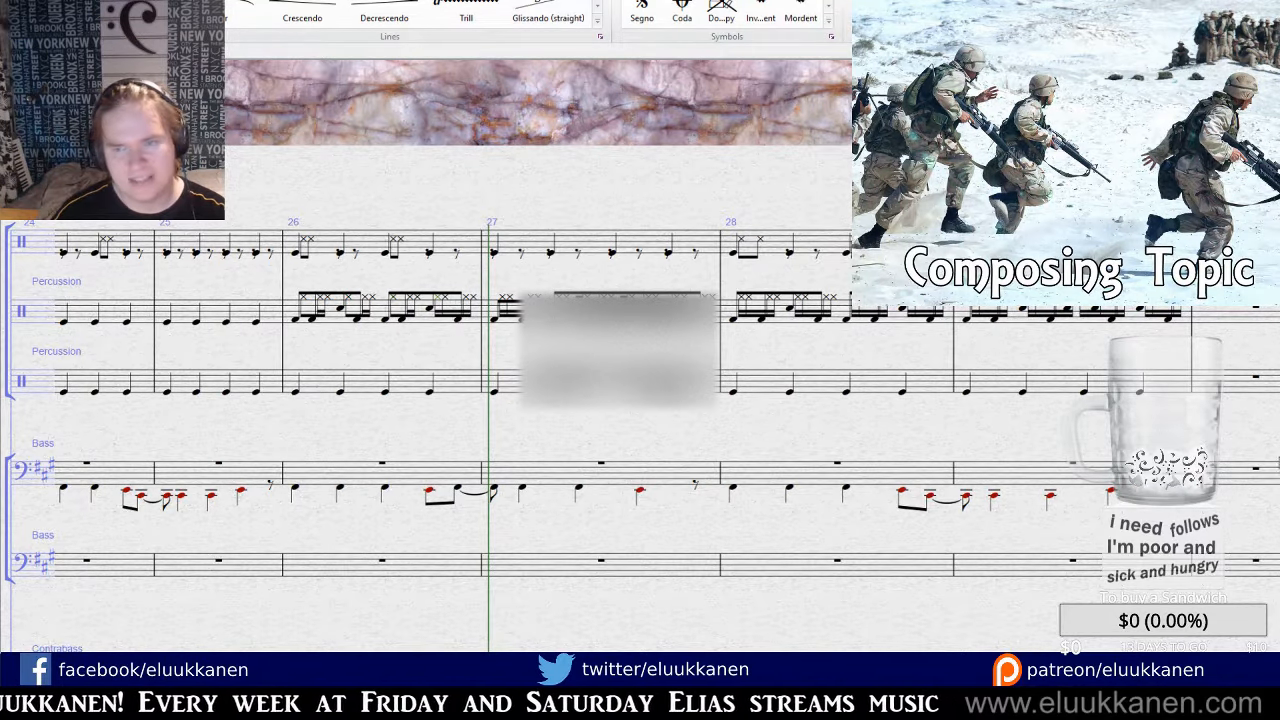
pyautogui.press('2')
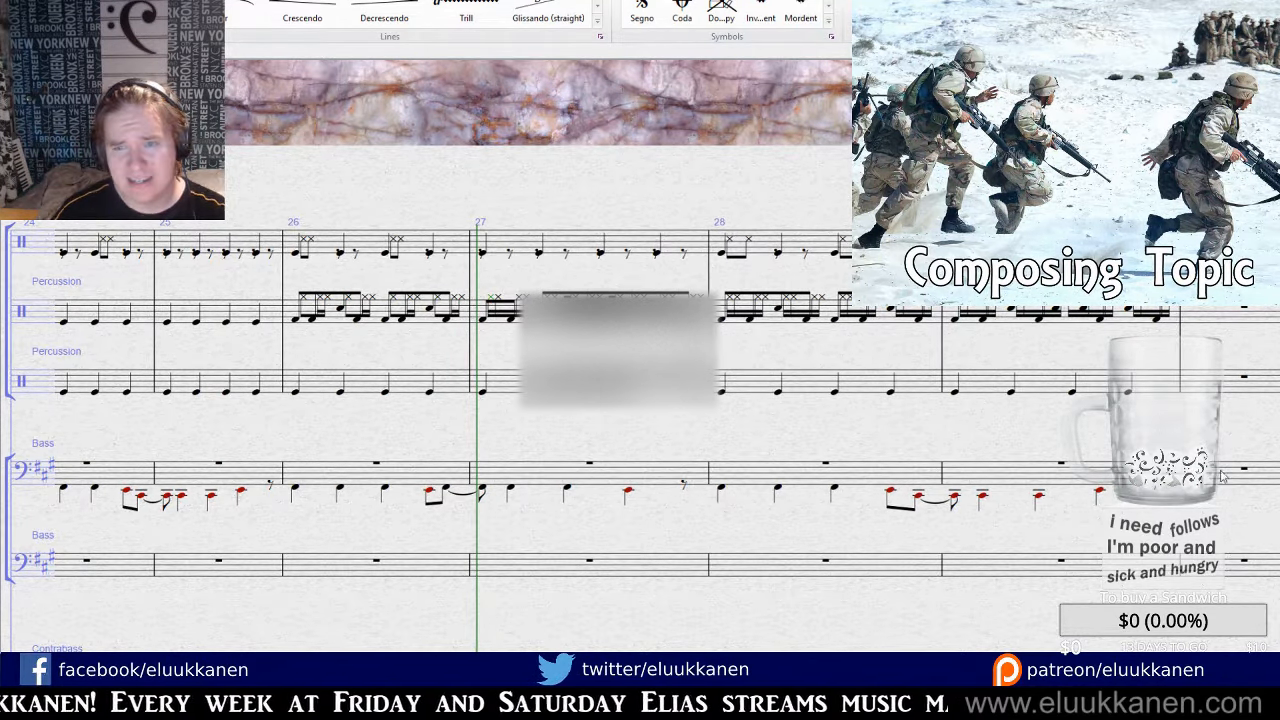
# Change individual cross-head notes in percussion bar 27 to sixteenths, matching the thinned pattern of bar 26.
pyautogui.click(1229, 473)
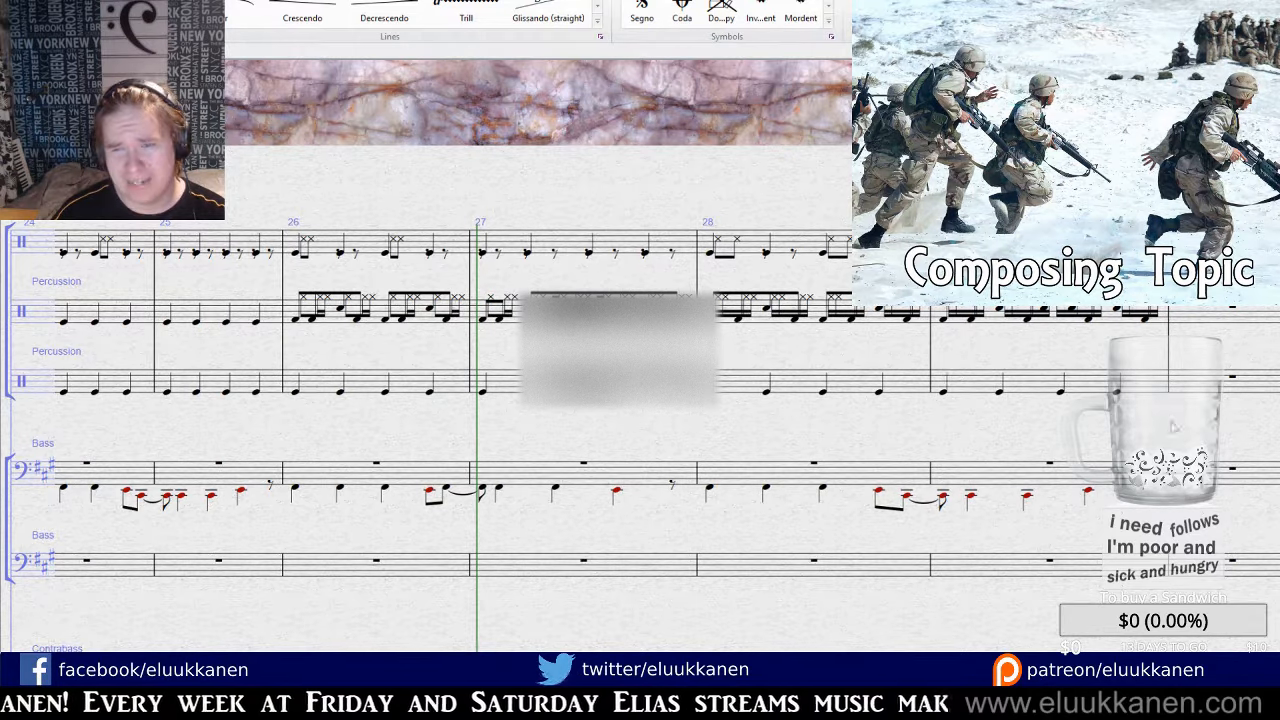
pyautogui.press('2')
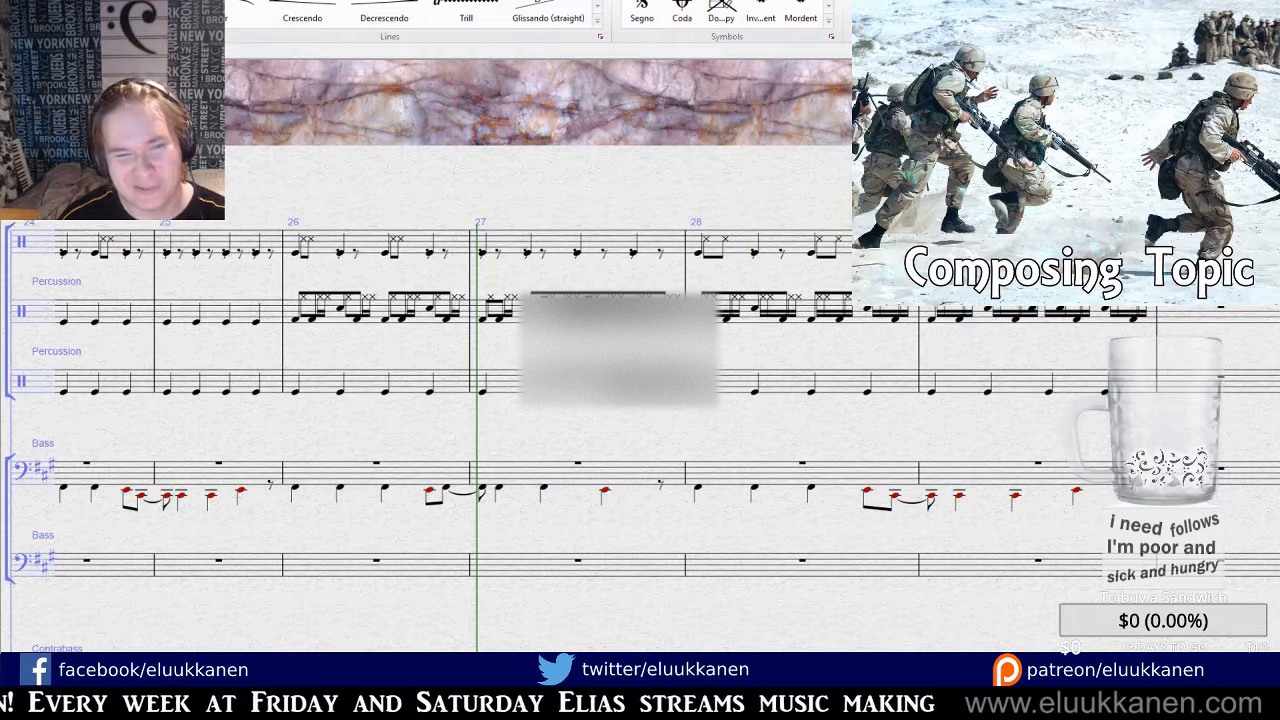
pyautogui.click(1244, 476)
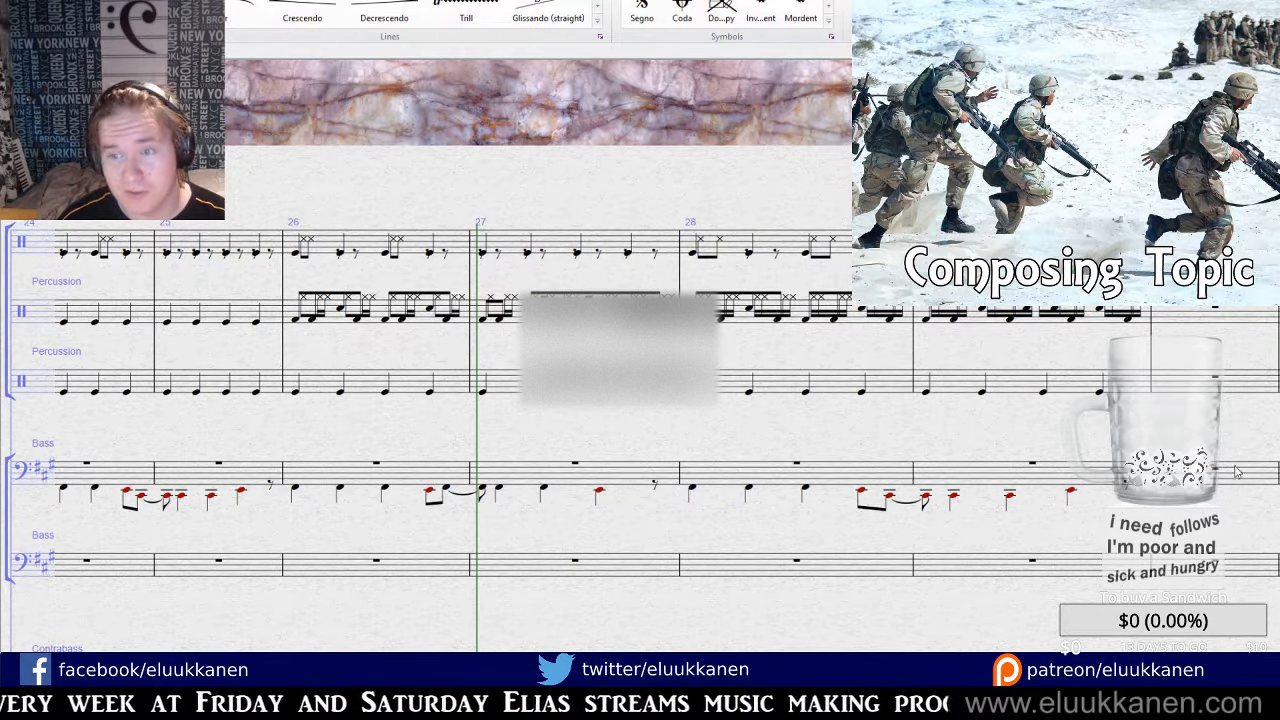
pyautogui.press('2')
# Copy the revised bars 26–27 of the middle percussion staff over bars 28–29.
pyautogui.click(516, 312)
pyautogui.keyDown('shift'); pyautogui.click(423, 316); pyautogui.keyUp('shift')
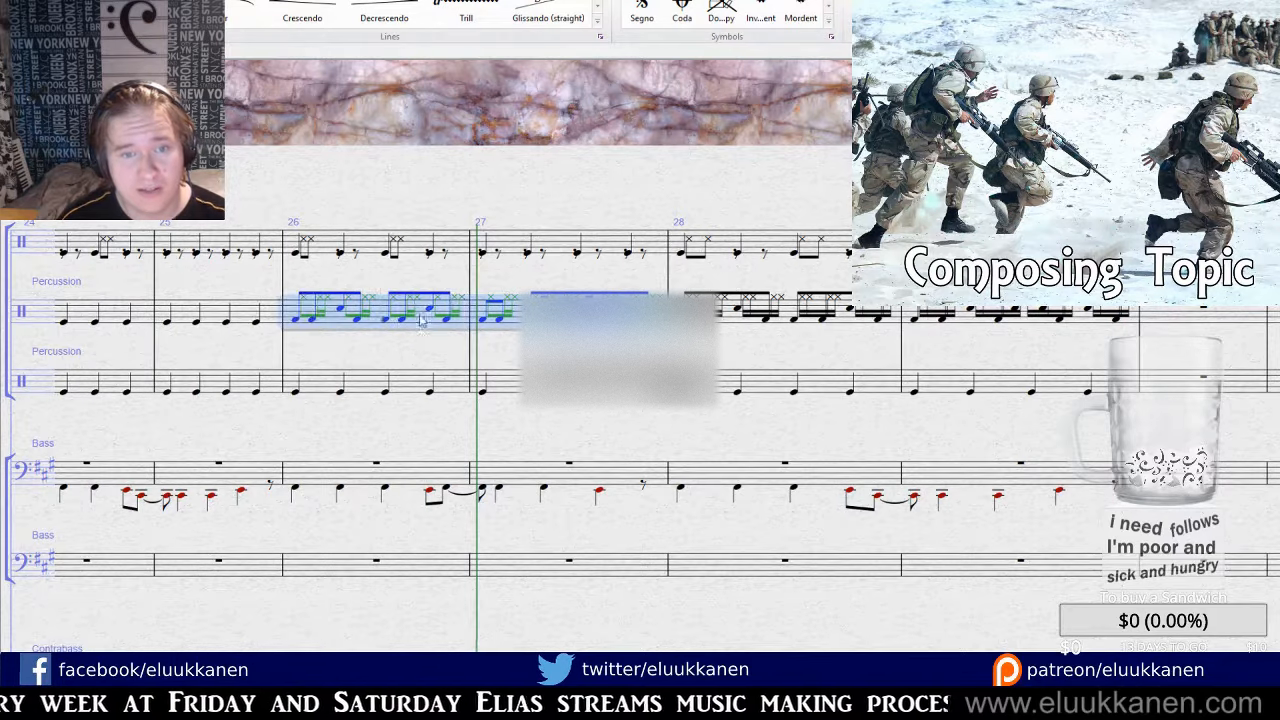
pyautogui.hotkey('ctrl', 'c')
pyautogui.click(737, 319)
pyautogui.hotkey('ctrl', 'v')
pyautogui.click(400, 383)
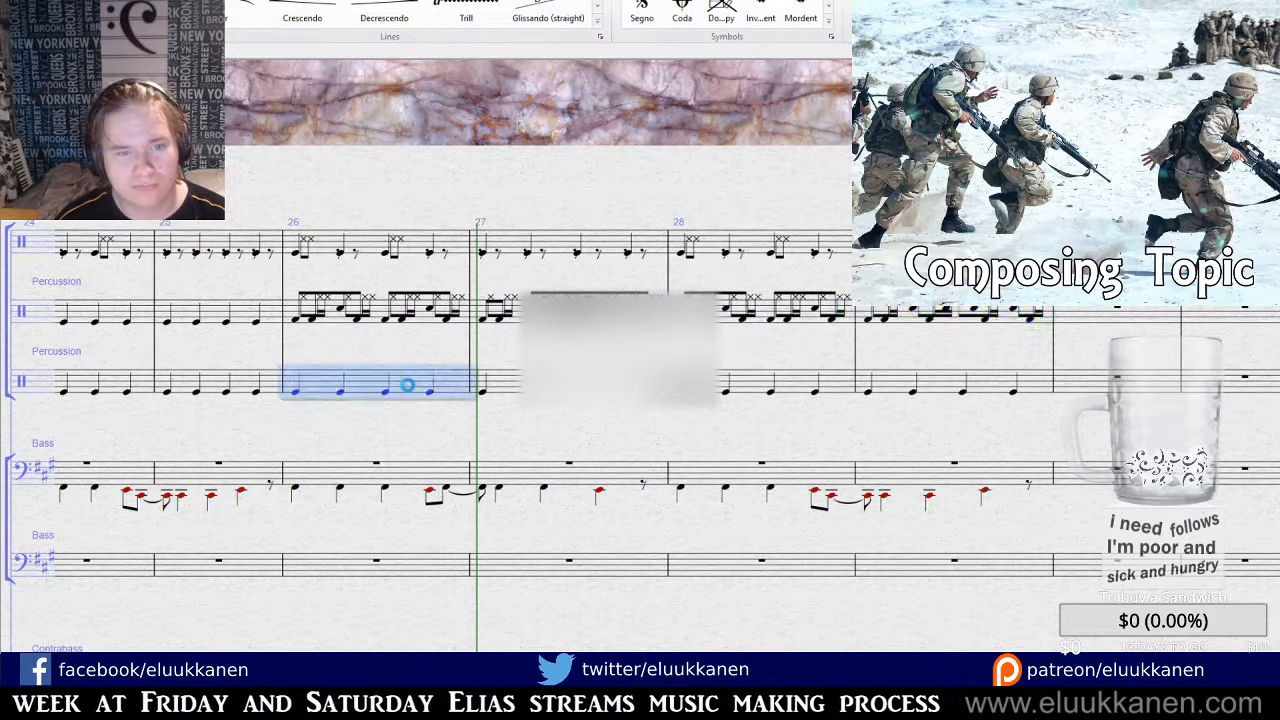
# Copy the middle percussion staff's cross-head pattern into bars 26–29 of the lowest percussion staff.
pyautogui.hotkey('ctrl', 'v')
pyautogui.click(740, 383)
pyautogui.hotkey('ctrl', 'v')
pyautogui.moveTo(613, 450); pyautogui.dragTo(743, 443)
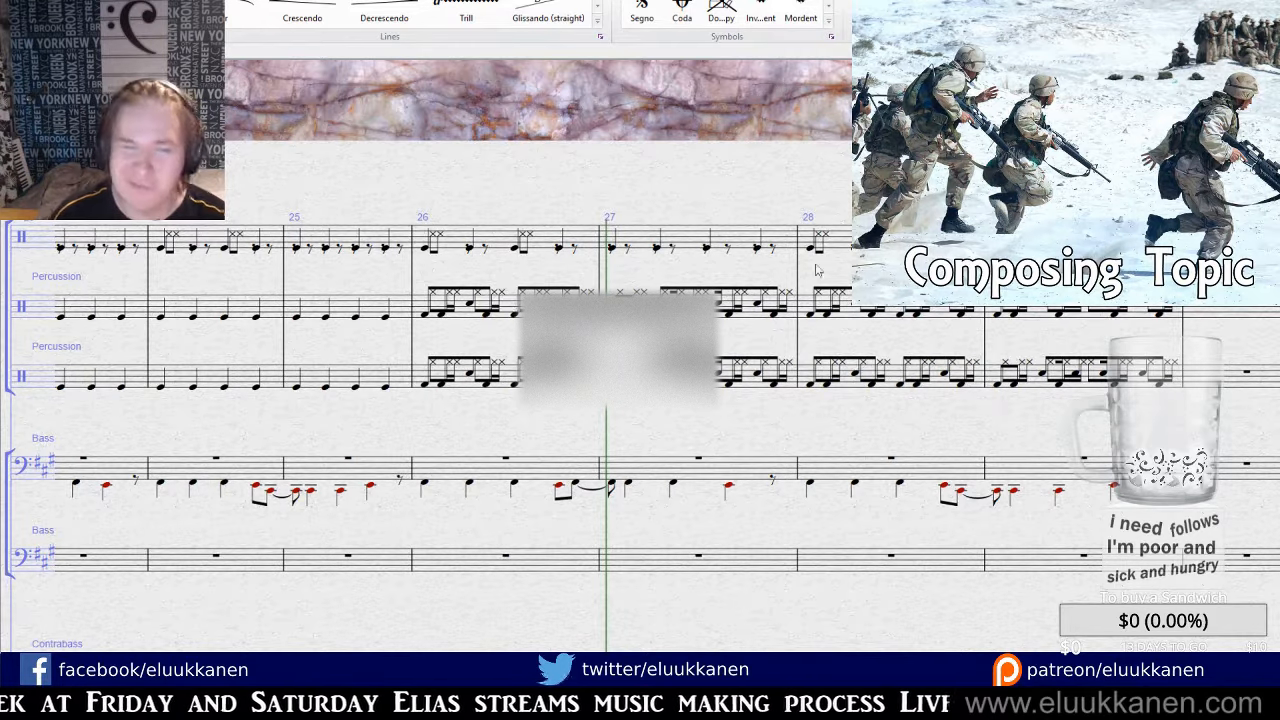
# Play back the score from around bar 23 through the doubled percussion pattern in bars 26–29.
pyautogui.press('[')
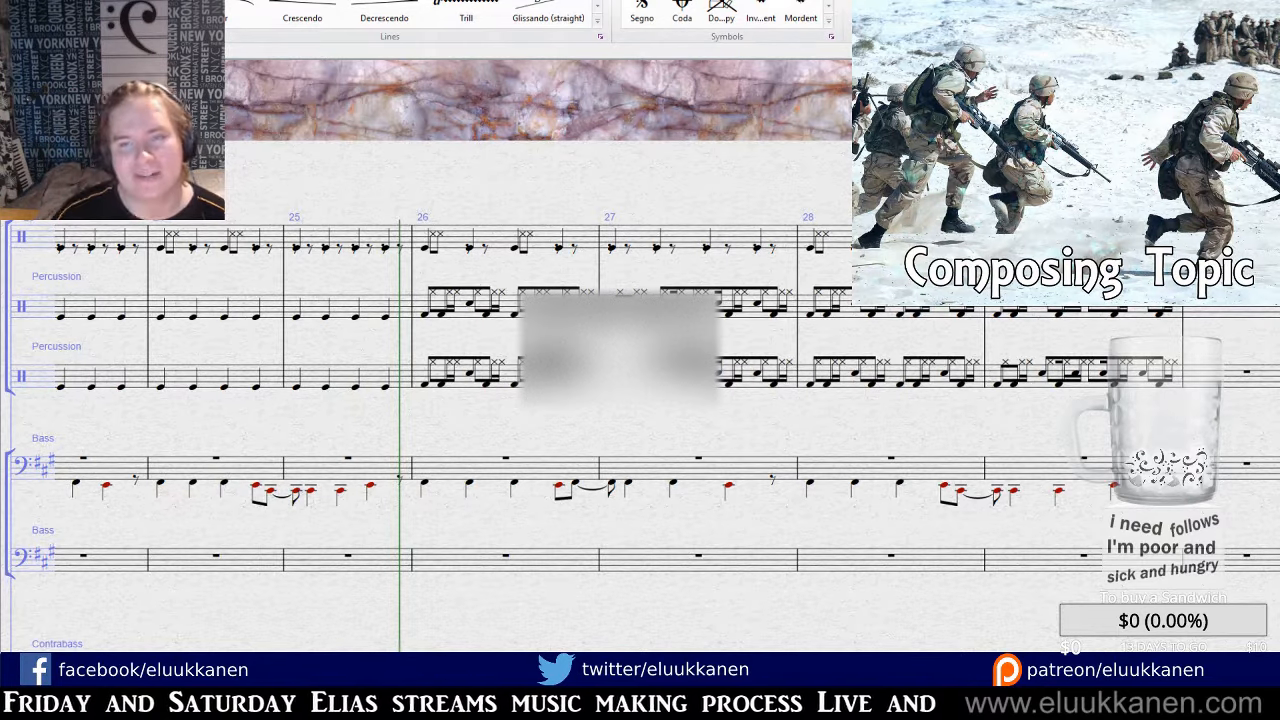
pyautogui.press('space')
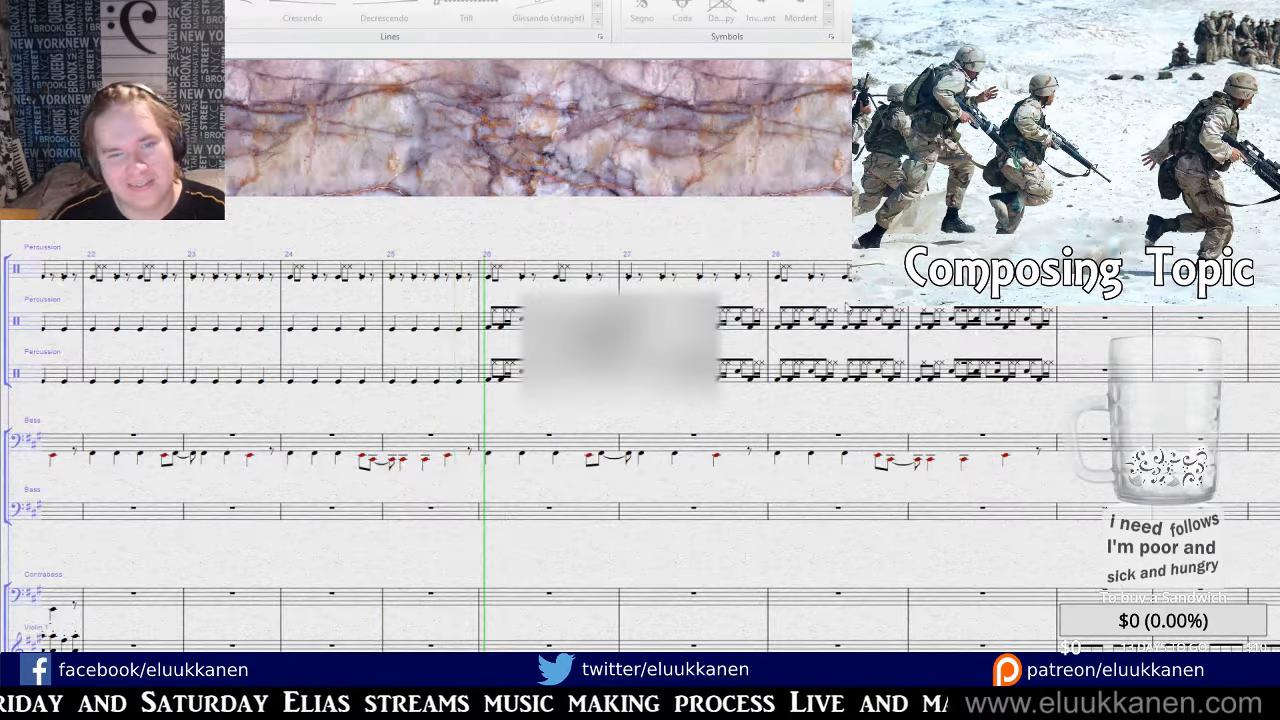
pyautogui.press('space')
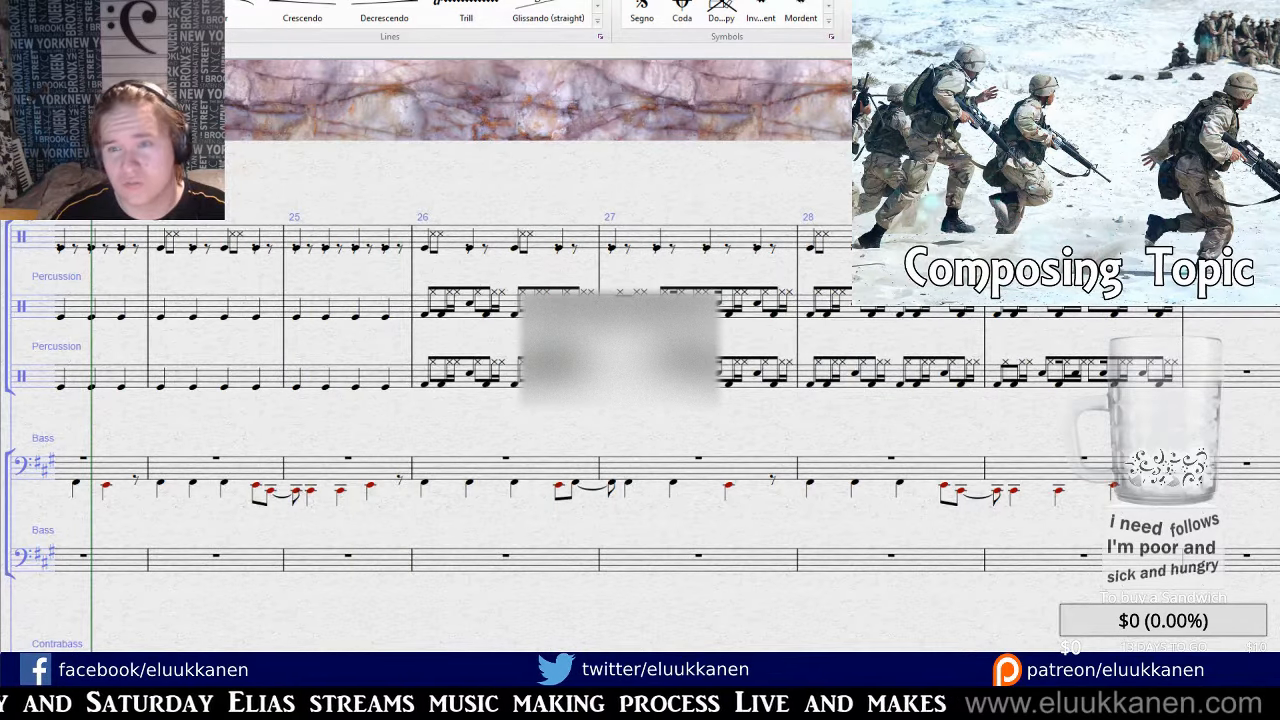
pyautogui.press('space')
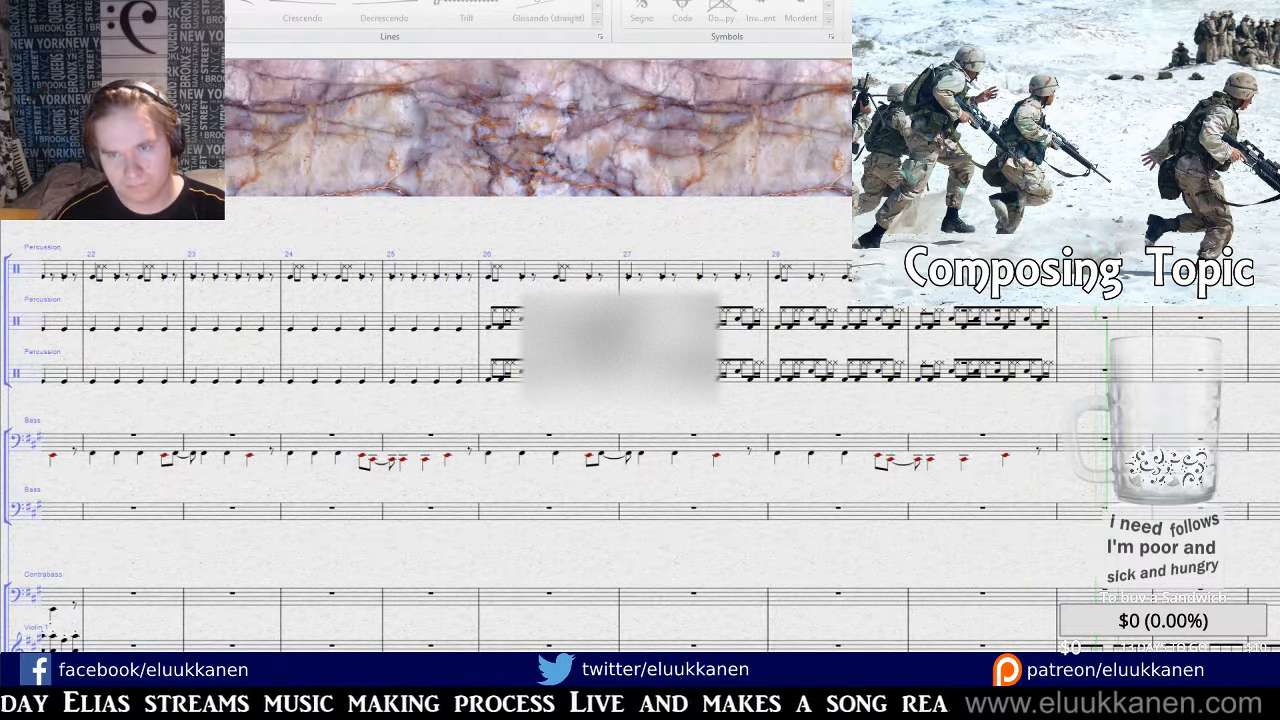
pyautogui.moveTo(1159, 400); pyautogui.dragTo(775, 10)
pyautogui.moveTo(842, 209); pyautogui.dragTo(281, 379)
pyautogui.moveTo(525, 365); pyautogui.dragTo(1075, 568)
pyautogui.press('space')
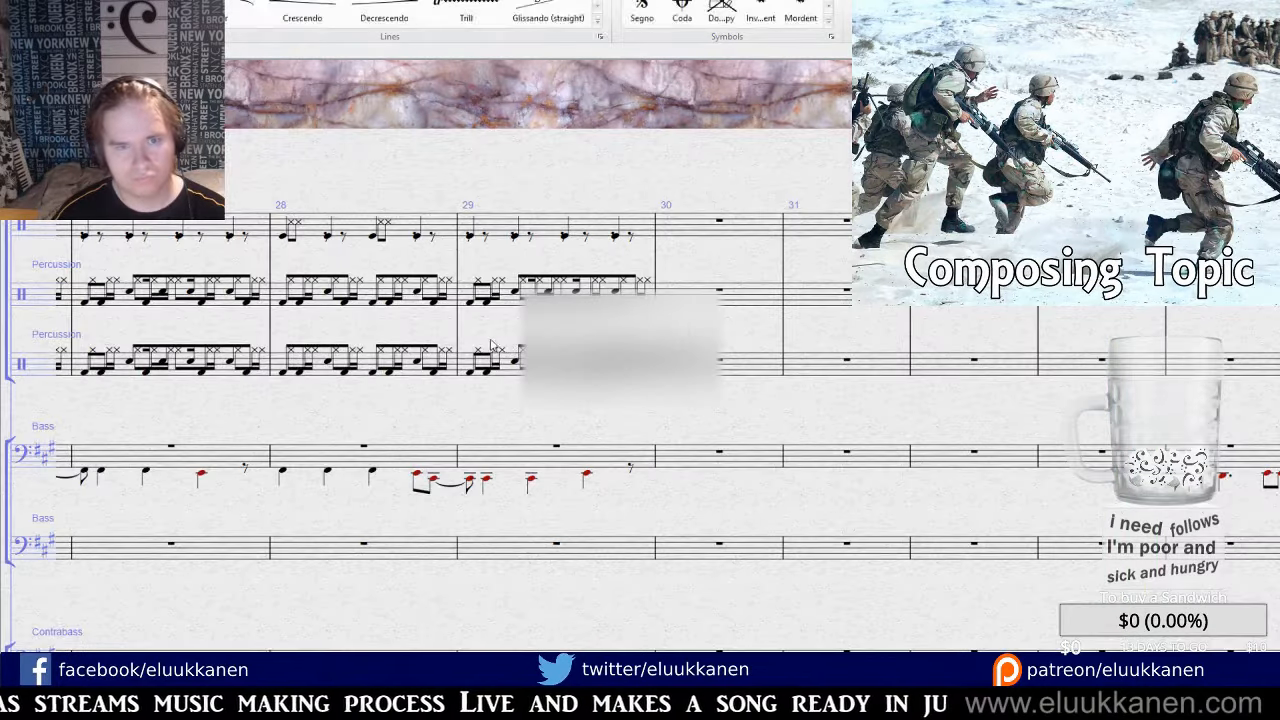
# Delete the cross-head notes from bars 28–29 of the lowest percussion staff, keeping only the normal noteheads.
pyautogui.moveTo(491, 349); pyautogui.dragTo(567, 363)
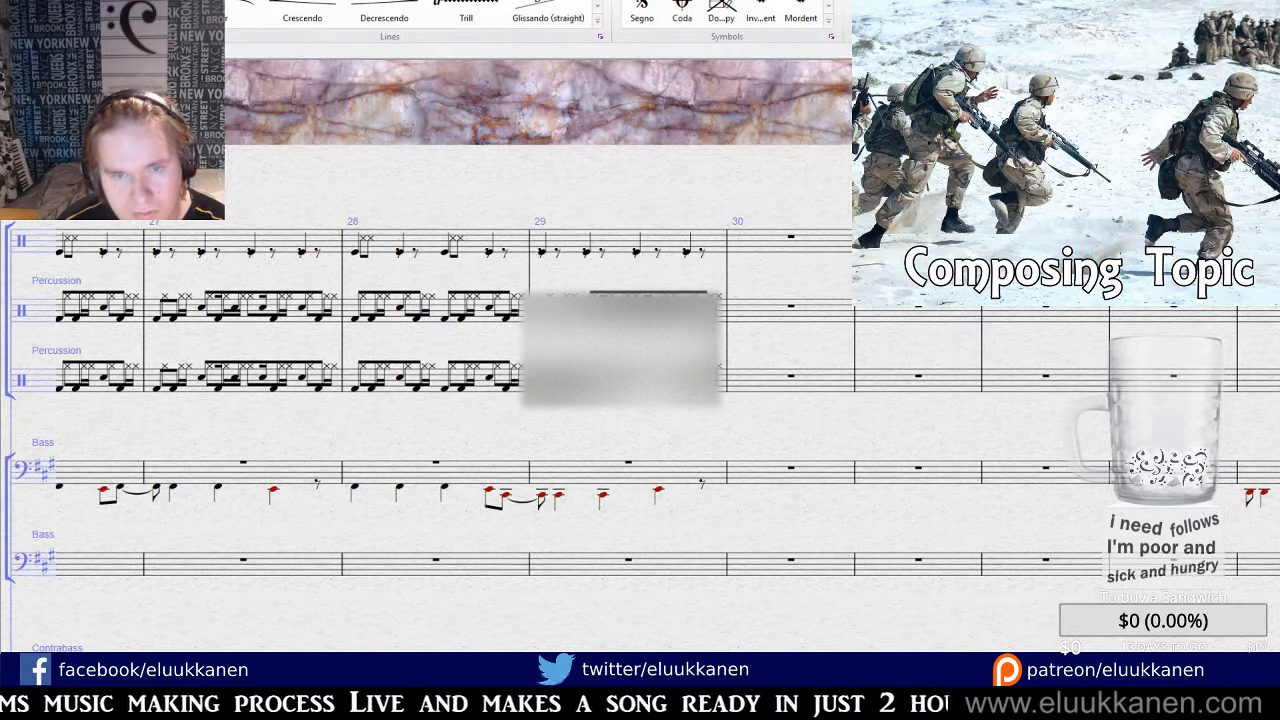
pyautogui.moveTo(514, 388); pyautogui.dragTo(701, 408)
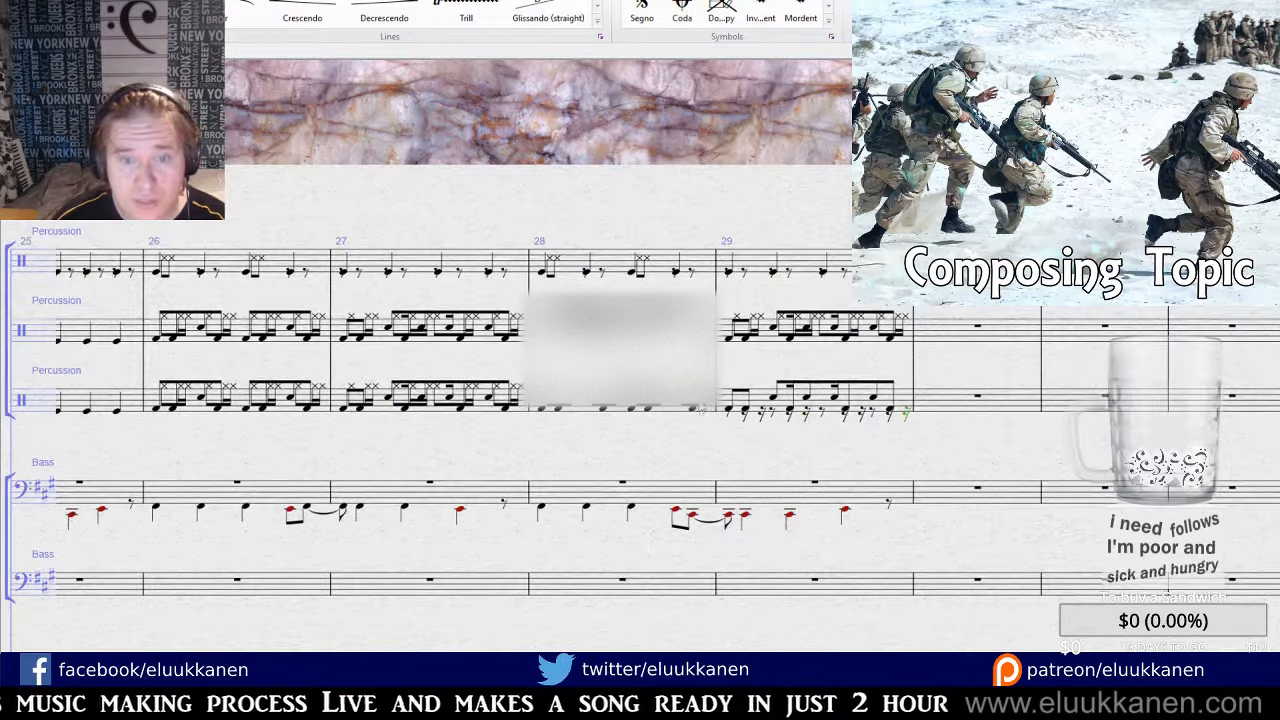
pyautogui.press('Delete')
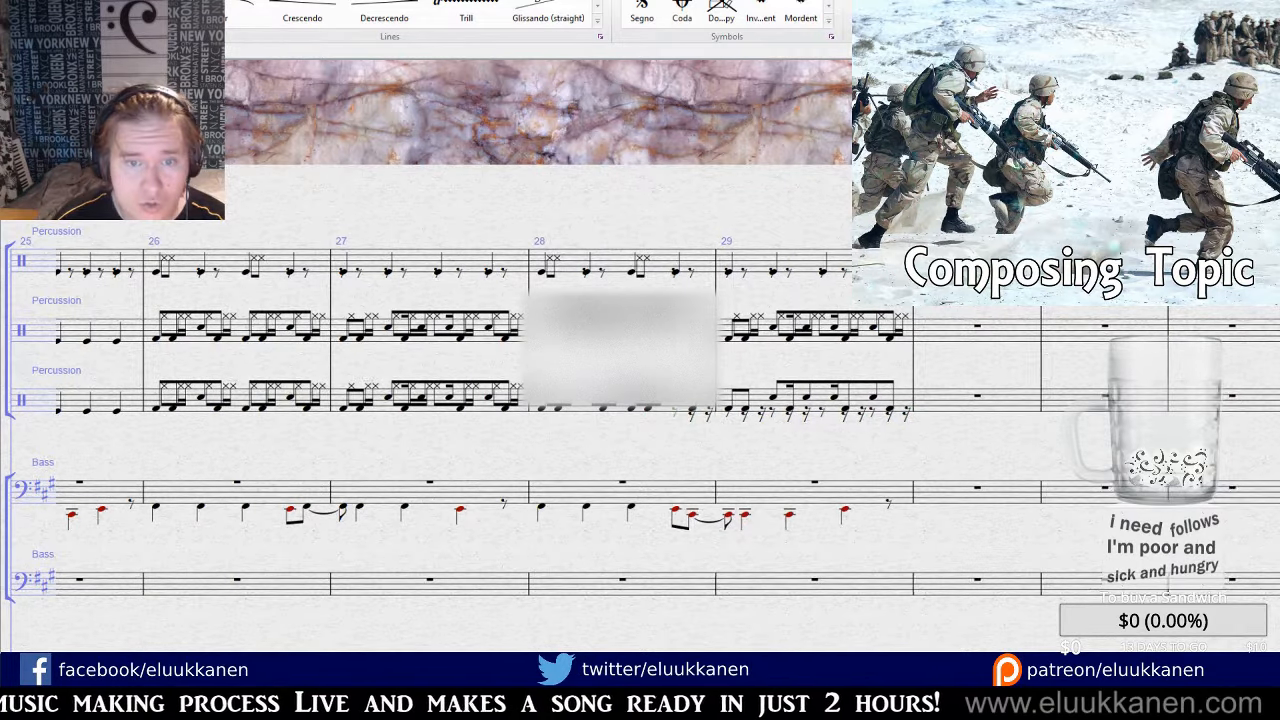
pyautogui.press('Left')
pyautogui.press('Delete')
pyautogui.press('Left')
pyautogui.press('Delete')
pyautogui.press('Left')
pyautogui.press('Delete')
pyautogui.press('Left')
pyautogui.press('Delete')
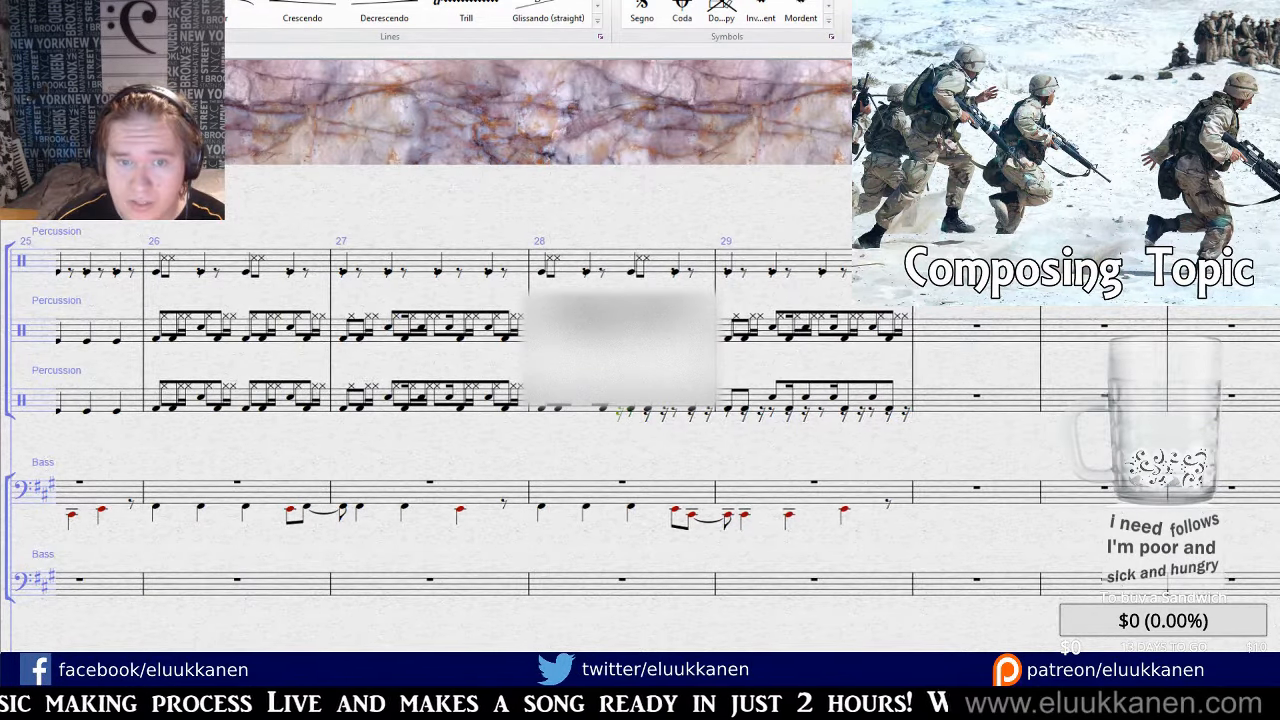
pyautogui.press('Left')
pyautogui.press('Delete')
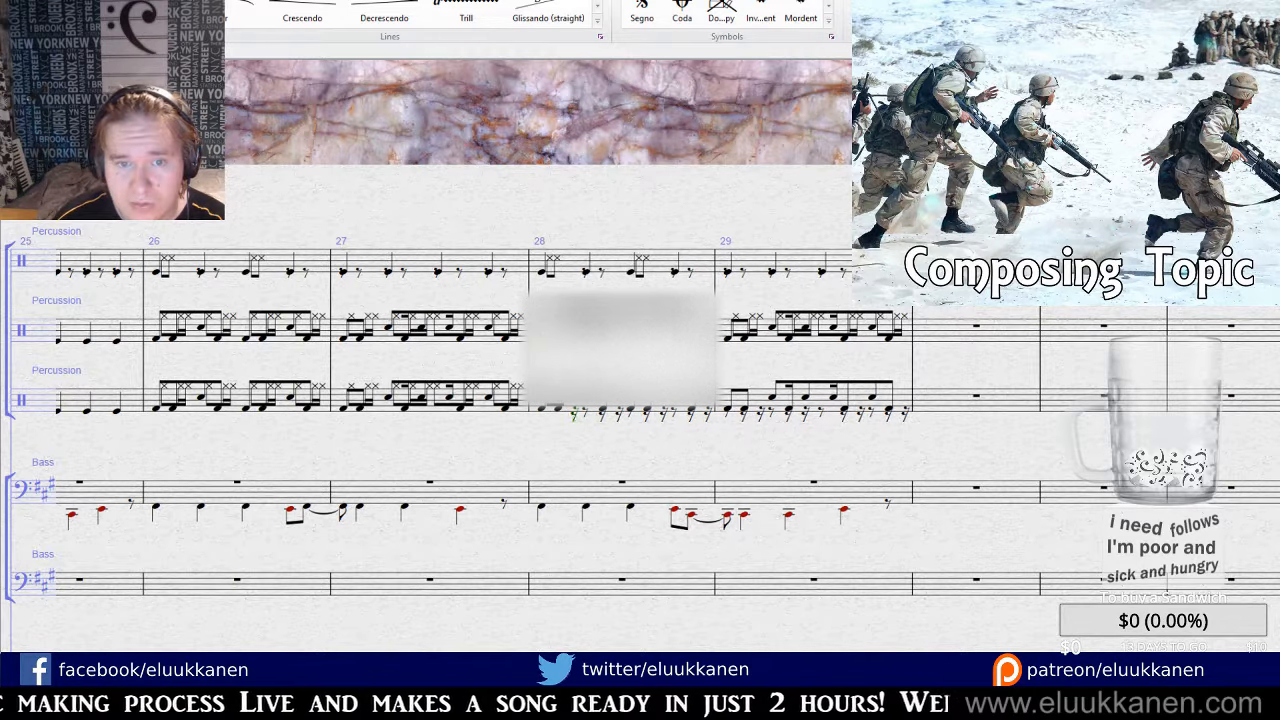
# Copy bars 28–29 of the lowest percussion staff, without cross-heads, over bars 26–27 of the same staff.
pyautogui.click(645, 413)
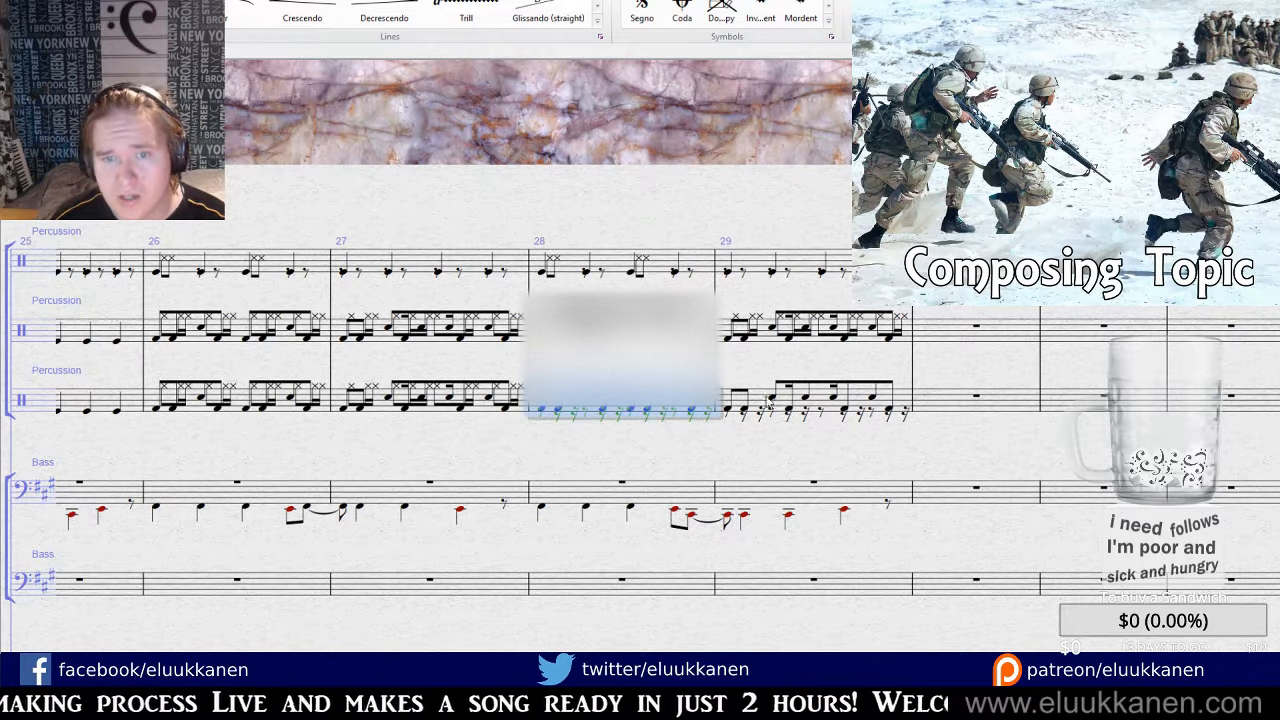
pyautogui.keyDown('shift'); pyautogui.click(772, 410); pyautogui.keyUp('shift')
pyautogui.click(285, 408)
pyautogui.keyDown('shift'); pyautogui.click(425, 408); pyautogui.keyUp('shift')
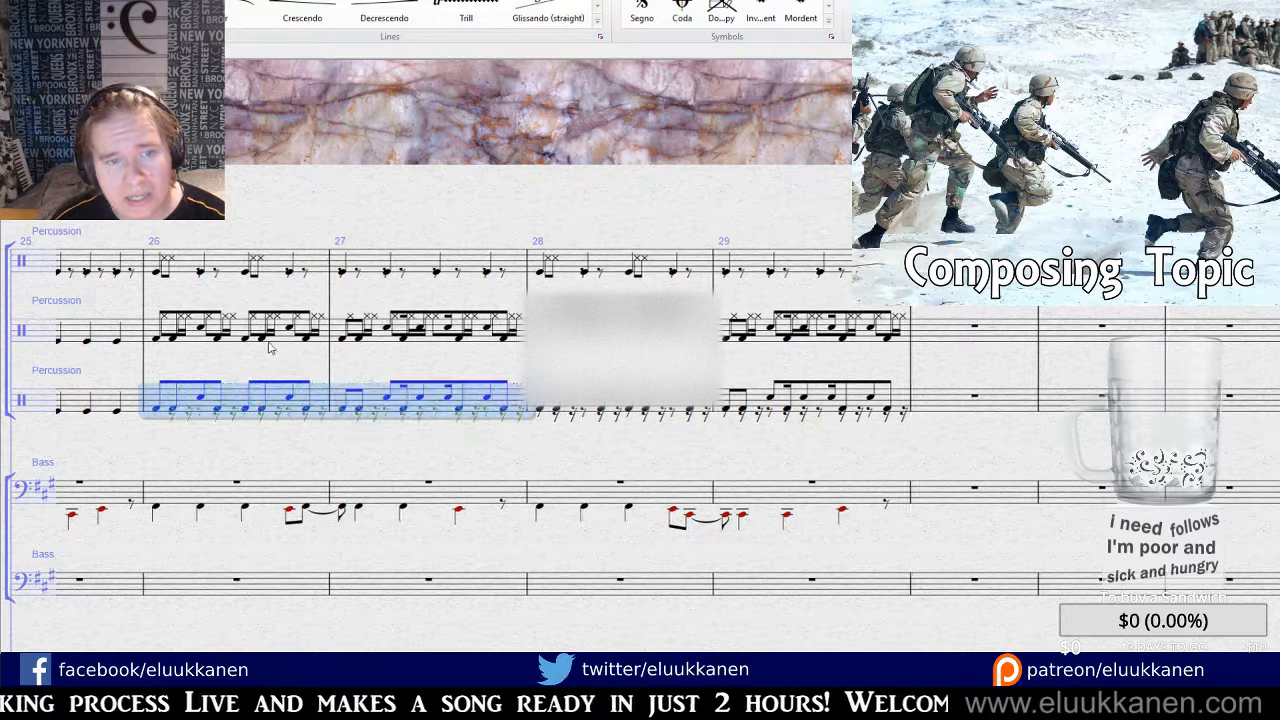
pyautogui.hotkey('ctrl', 'shift', 'alt', '2')
pyautogui.press('Delete')
# Replace bars 26–27 and 28–29 of the middle percussion staff with the same pattern without cross-heads.
pyautogui.click(265, 347)
pyautogui.keyDown('shift'); pyautogui.click(388, 350); pyautogui.keyUp('shift')
pyautogui.hotkey('ctrl', 'shift', 'alt', '2')
pyautogui.press('Delete')
pyautogui.click(515, 342)
pyautogui.keyDown('shift'); pyautogui.click(730, 336); pyautogui.keyUp('shift')
pyautogui.hotkey('ctrl', 'shift', 'alt', '2')
pyautogui.press('Delete')
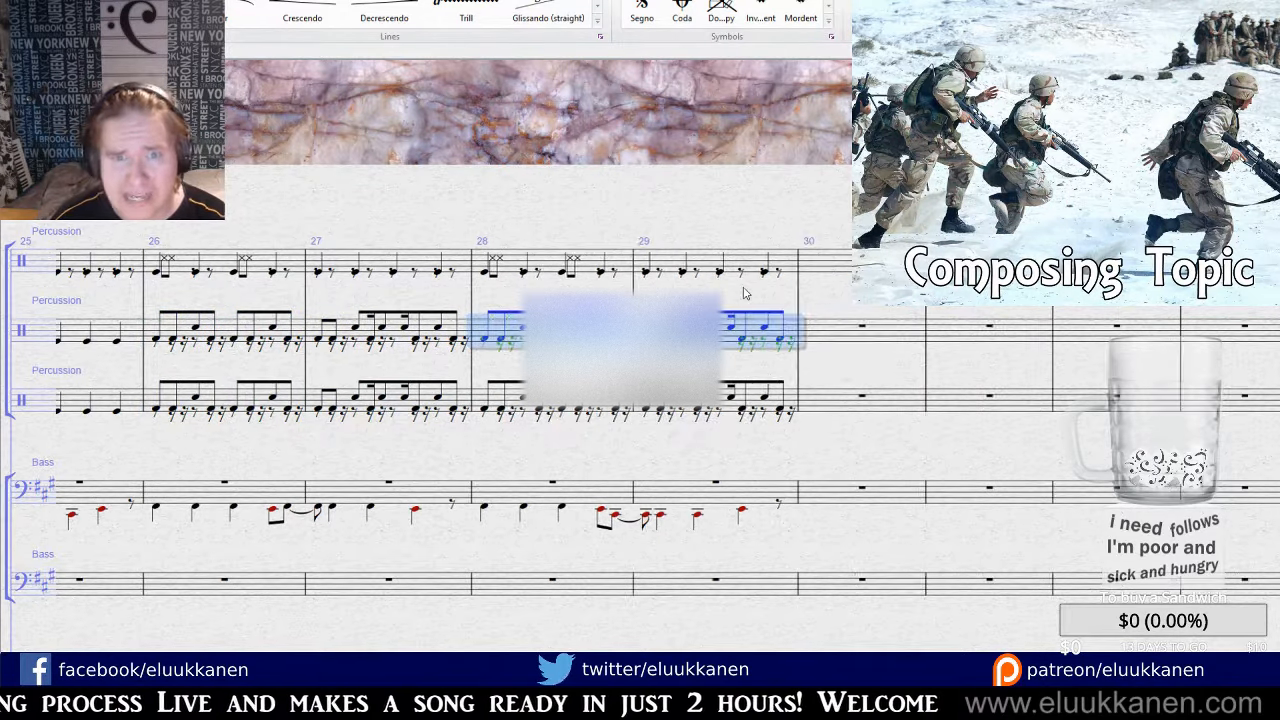
# Try to paste the two-bar percussion pattern twice into bars 30–33 of the lowest percussion staff.
pyautogui.press('Escape')
pyautogui.moveTo(920, 182); pyautogui.dragTo(434, 122)
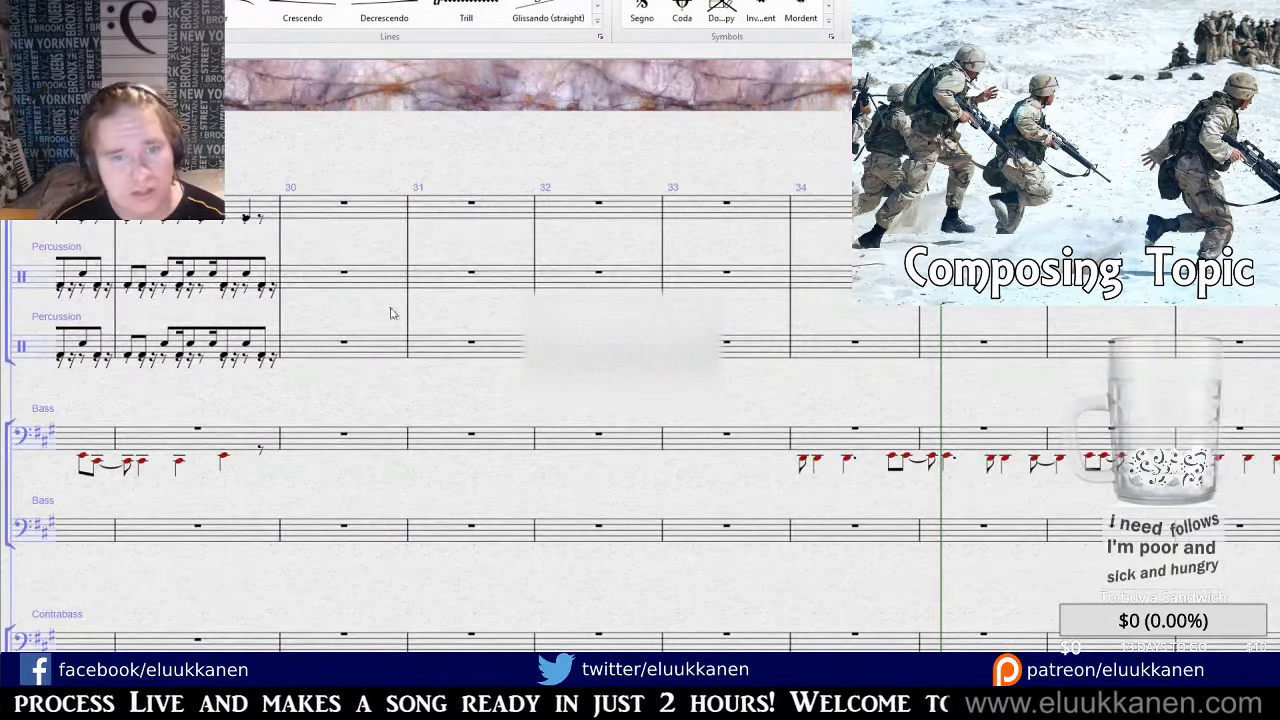
pyautogui.click(356, 346)
pyautogui.hotkey('ctrl', 'v')
pyautogui.click(690, 350)
pyautogui.hotkey('ctrl', 'v')
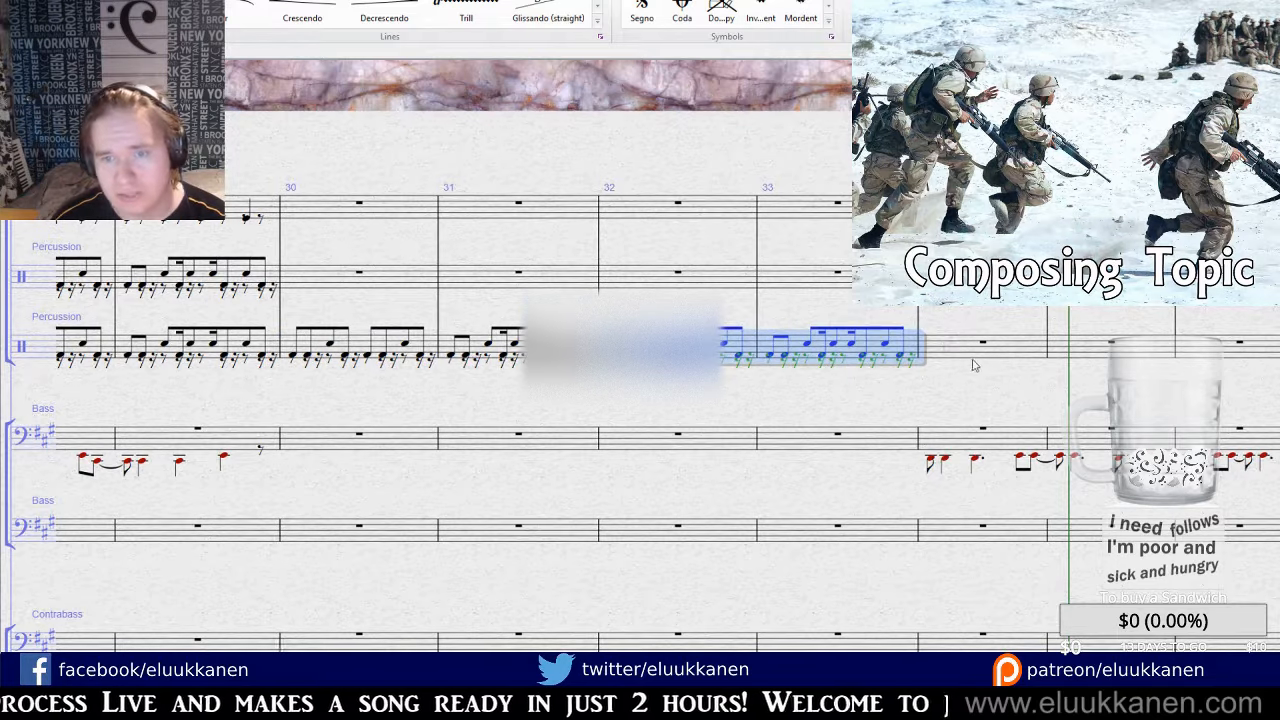
pyautogui.hotkey('ctrl', 'z')
pyautogui.hotkey('ctrl', 'z')
pyautogui.hotkey('ctrl', 'z')
# Paste the two-bar percussion pattern into bars 34–35 of the lowest and middle percussion staves.
pyautogui.click(892, 349)
pyautogui.hotkey('ctrl', 'v')
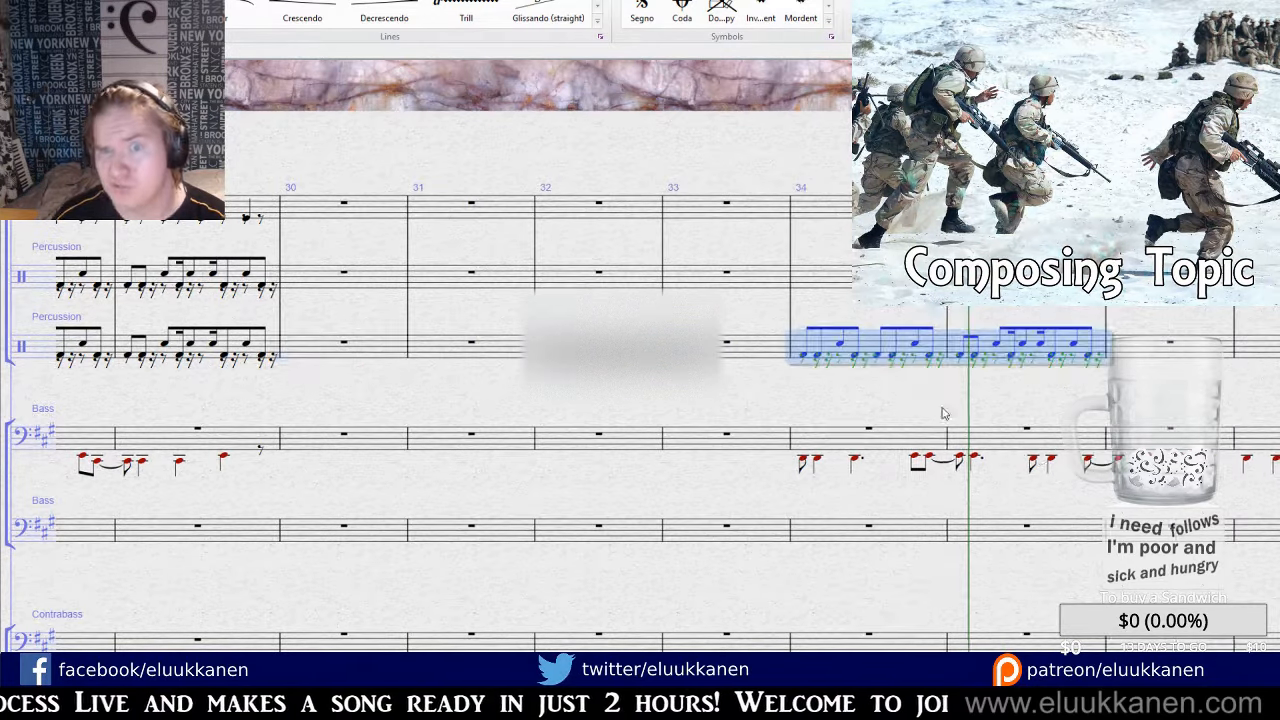
pyautogui.moveTo(942, 413); pyautogui.dragTo(631, 422)
pyautogui.click(560, 285)
pyautogui.hotkey('ctrl', 'v')
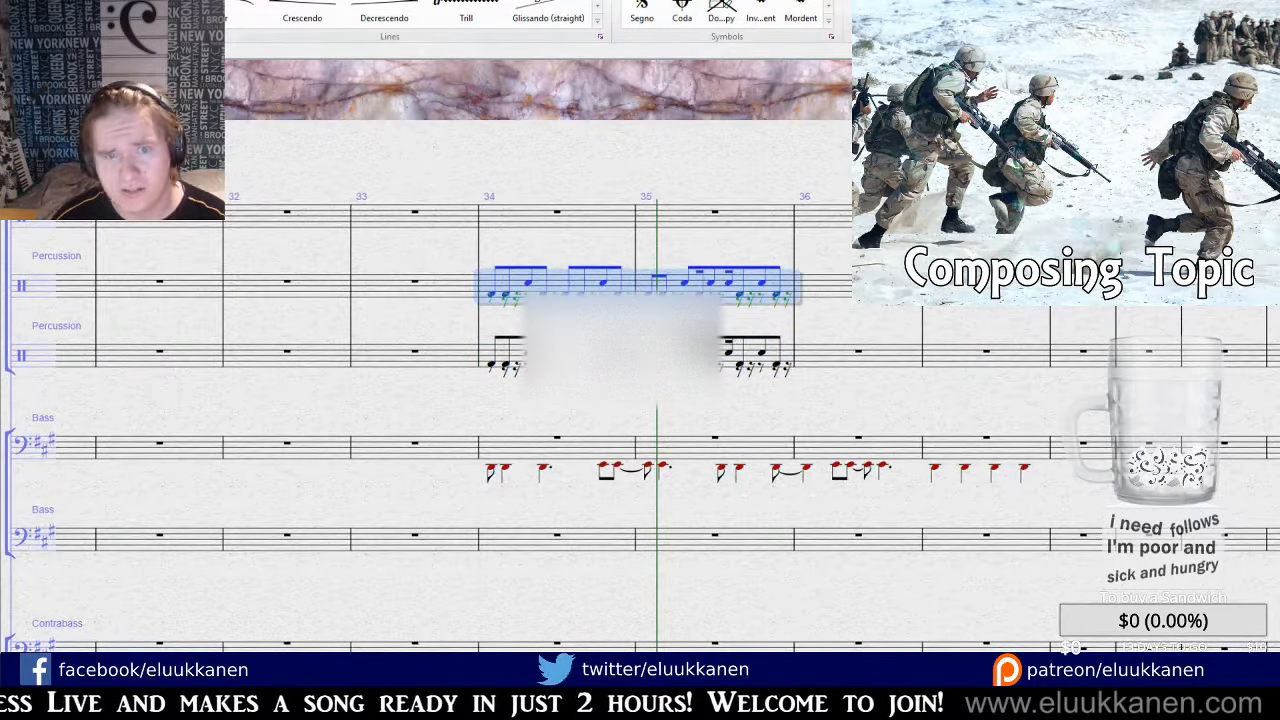
pyautogui.press('Escape')
# Copy bars 34–35 of the two lower percussion staves into bars 36–37.
pyautogui.click(690, 351)
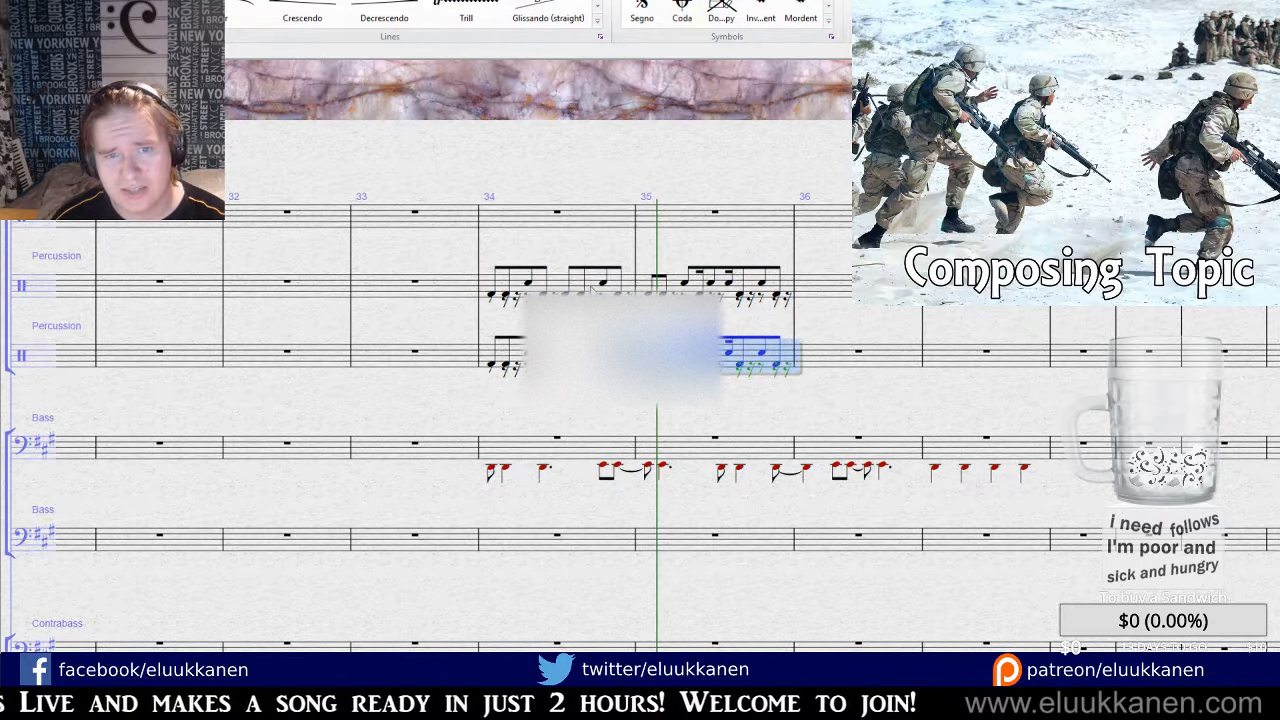
pyautogui.keyDown('shift'); pyautogui.click(593, 289); pyautogui.keyUp('shift')
pyautogui.hotkey('ctrl', 'c')
pyautogui.click(830, 295)
pyautogui.hotkey('ctrl', 'v')
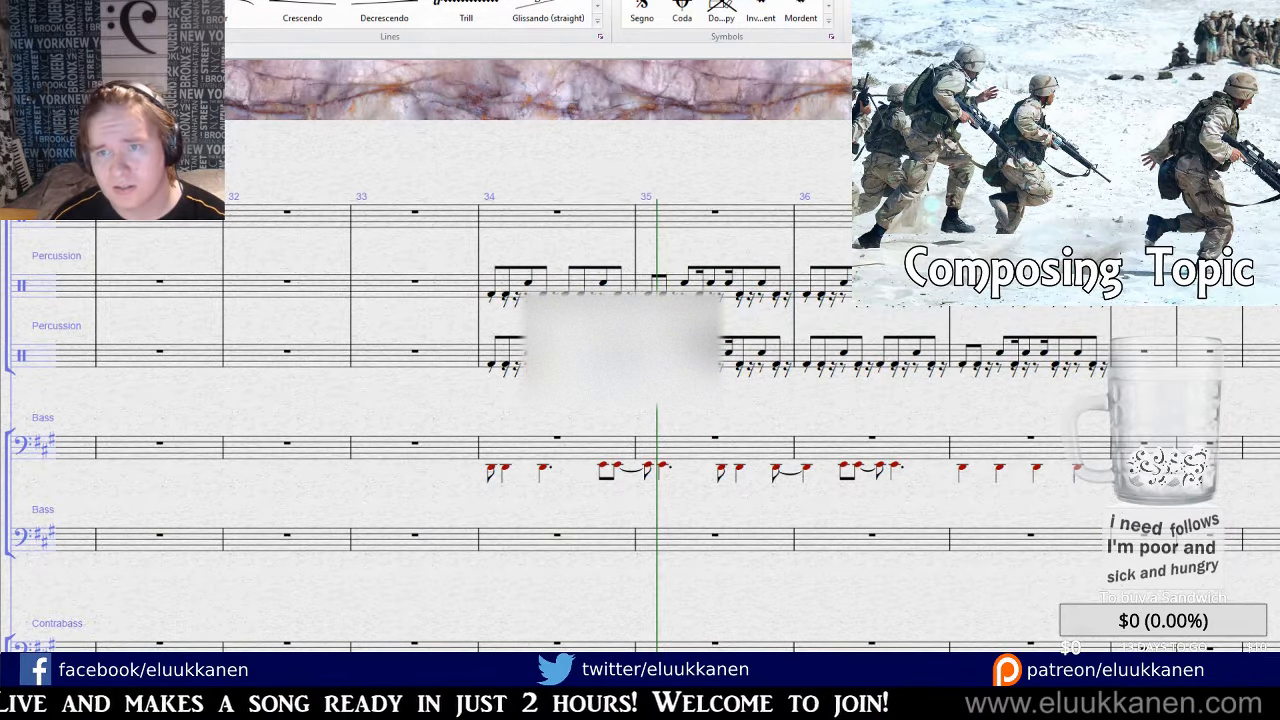
# Play back the score from just before bar 34 through the new percussion pattern up to bar 38.
pyautogui.press('[')
pyautogui.press('[')
pyautogui.press('[')
pyautogui.press('[')
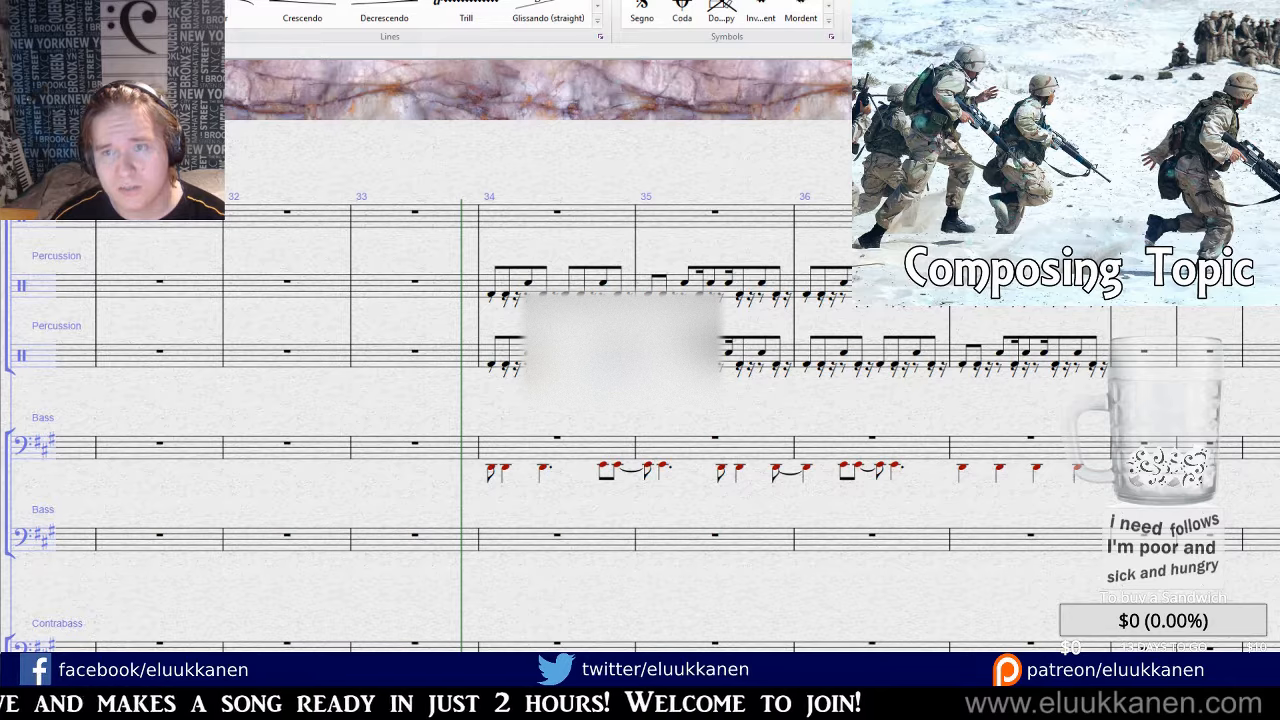
pyautogui.press('space')
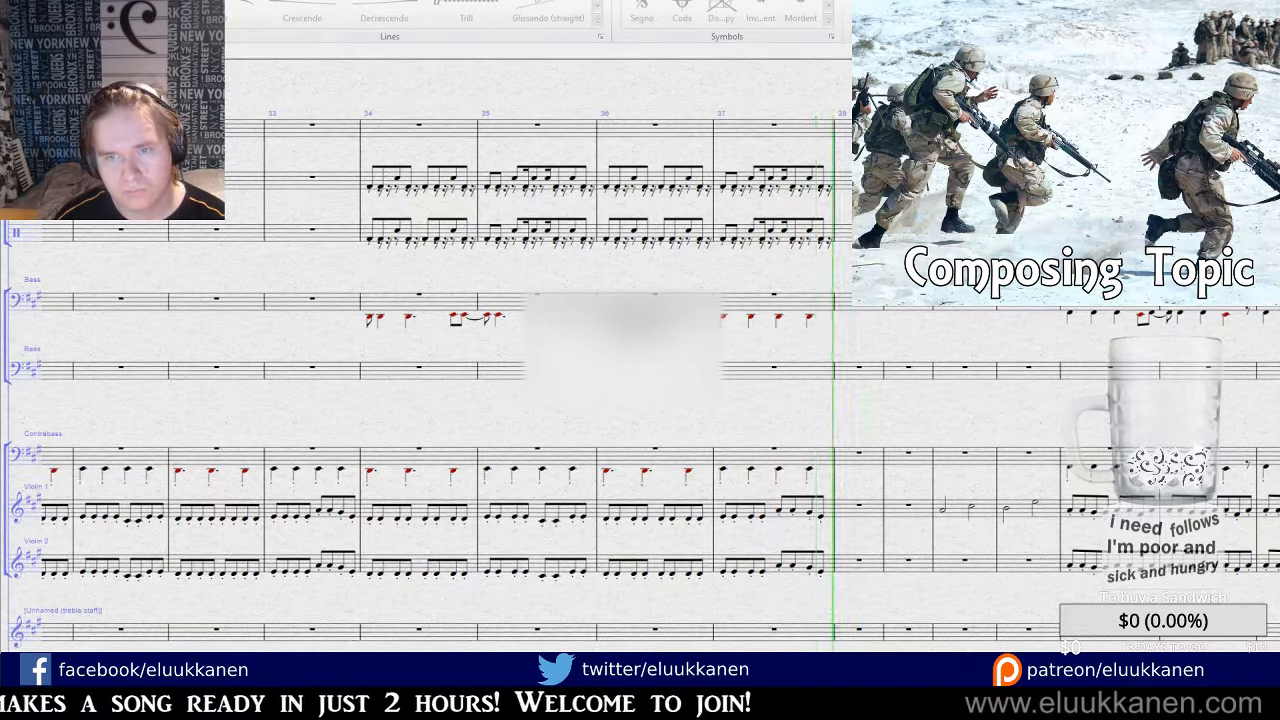
pyautogui.press('space')
# Try to paste the percussion pattern into bars 34–35 of the second and third unnamed treble staves.
pyautogui.moveTo(497, 446); pyautogui.dragTo(670, 414)
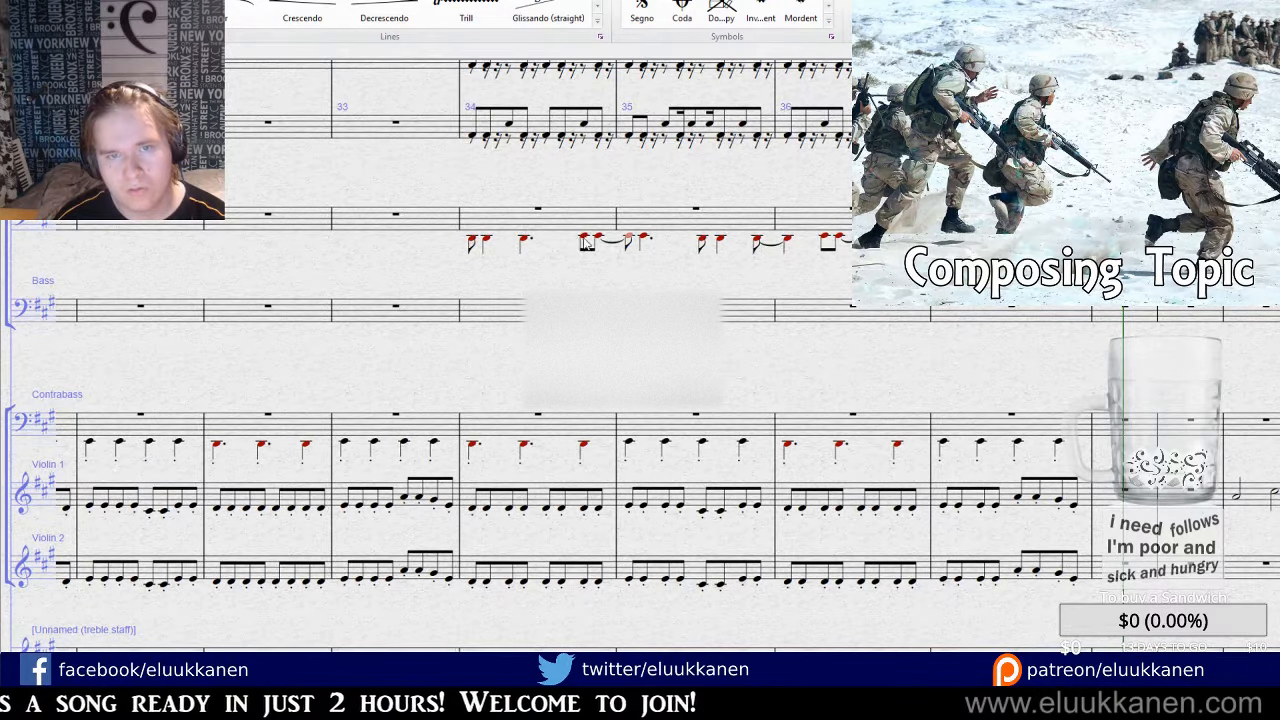
pyautogui.press('s')
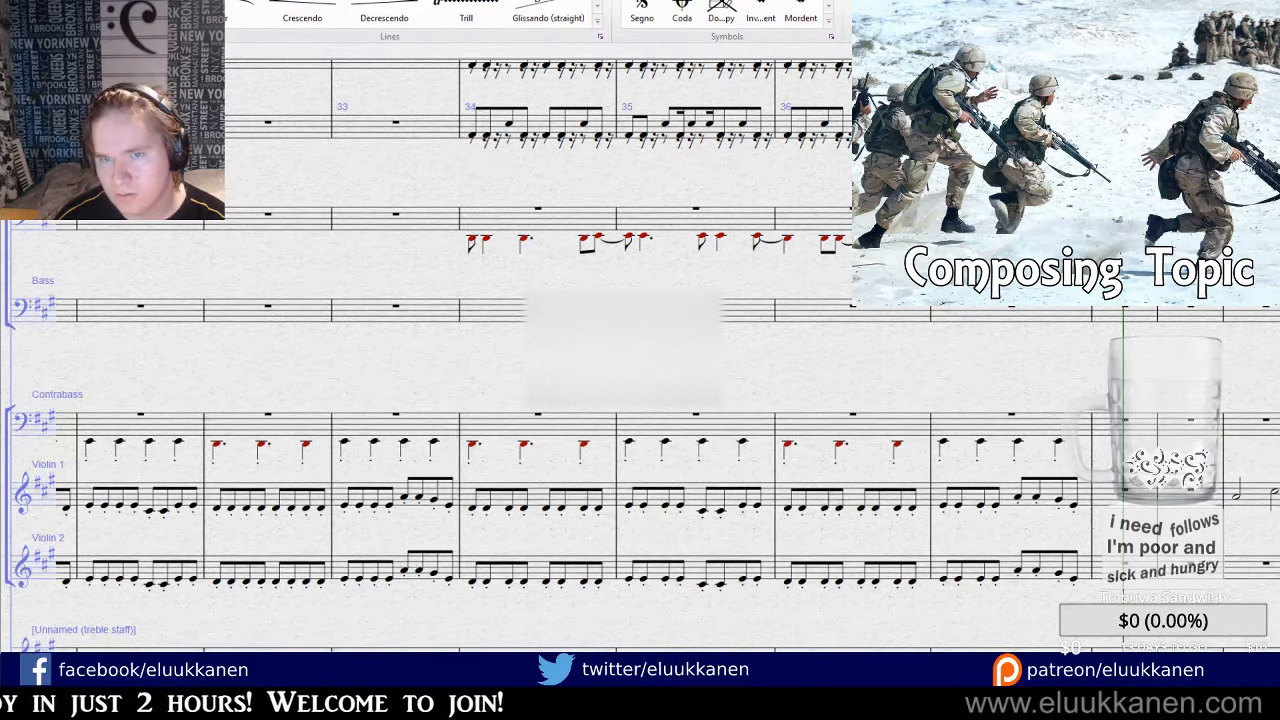
pyautogui.moveTo(707, 279); pyautogui.dragTo(820, 287)
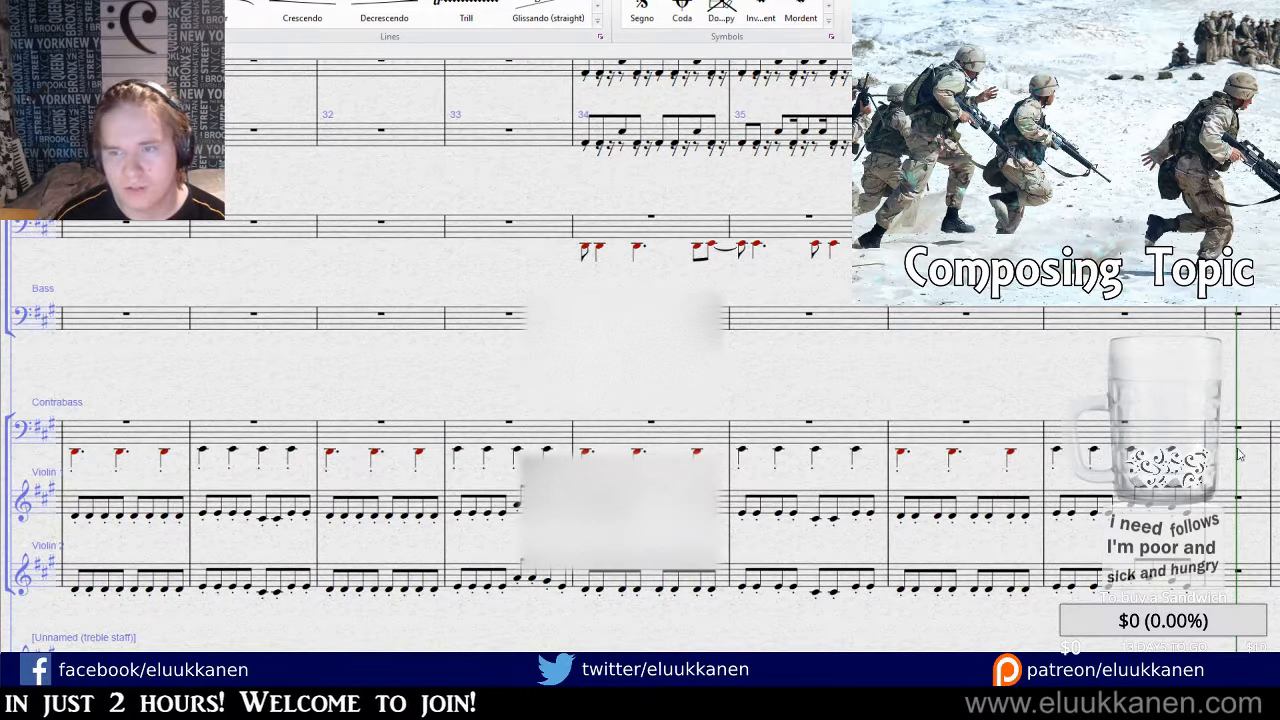
pyautogui.scroll(-5, 661, 416)
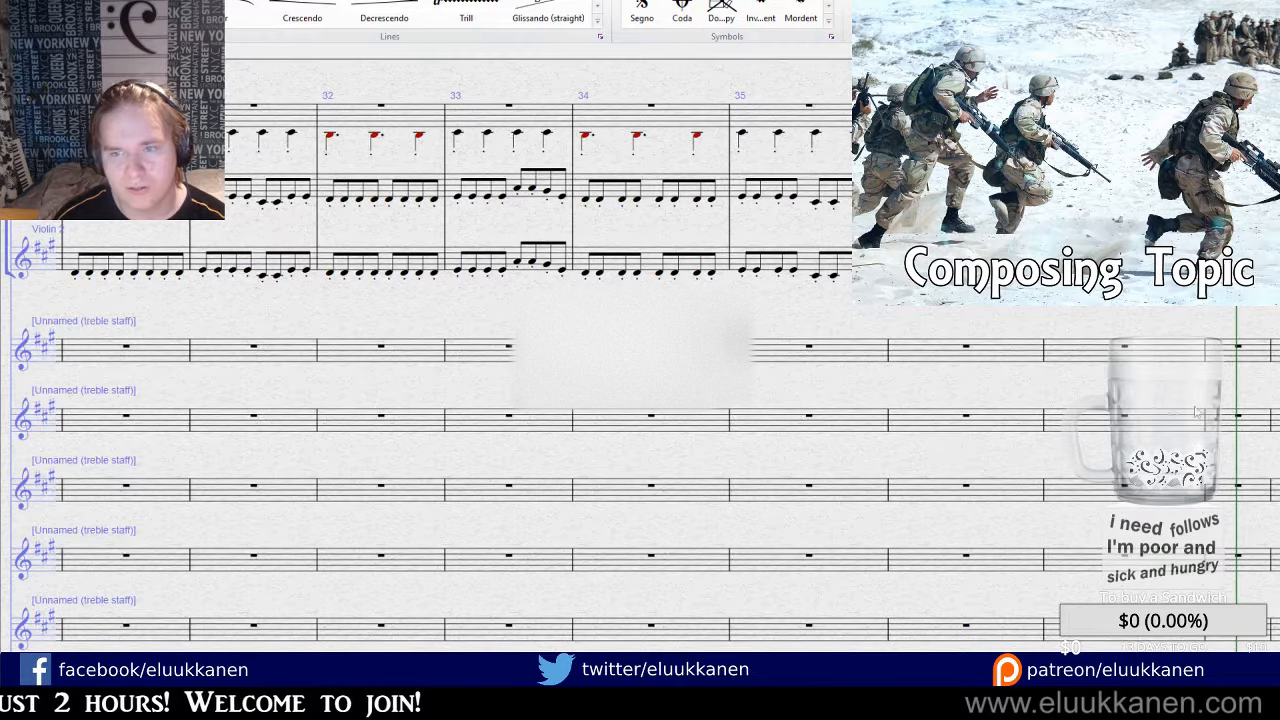
pyautogui.click(595, 428)
pyautogui.hotkey('ctrl', 'v')
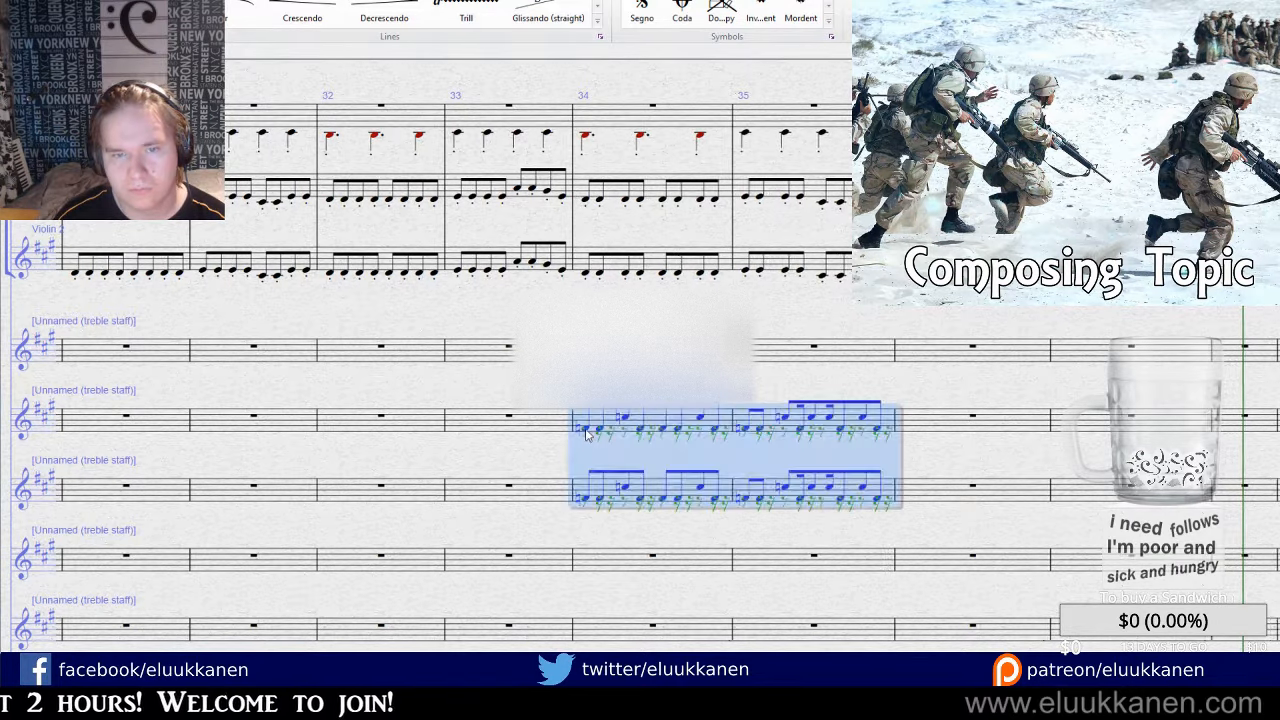
pyautogui.hotkey('ctrl', 'z')
pyautogui.click(592, 446)
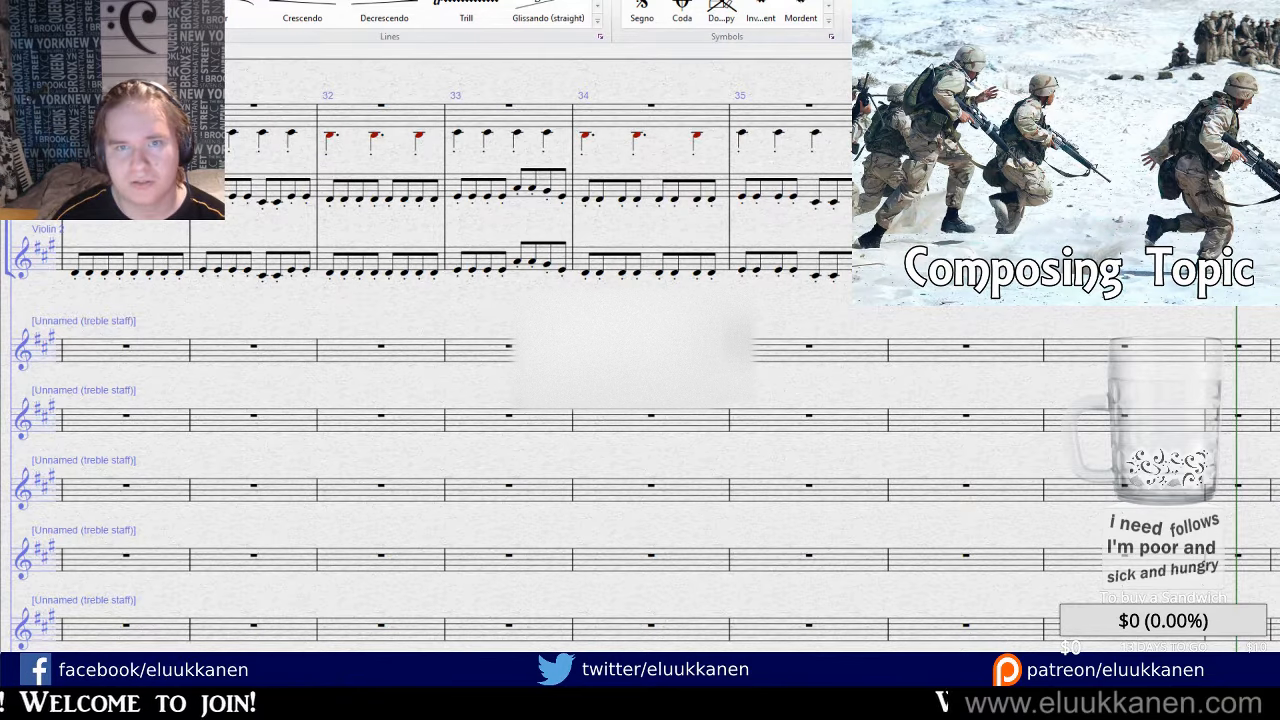
pyautogui.click(450, 1)
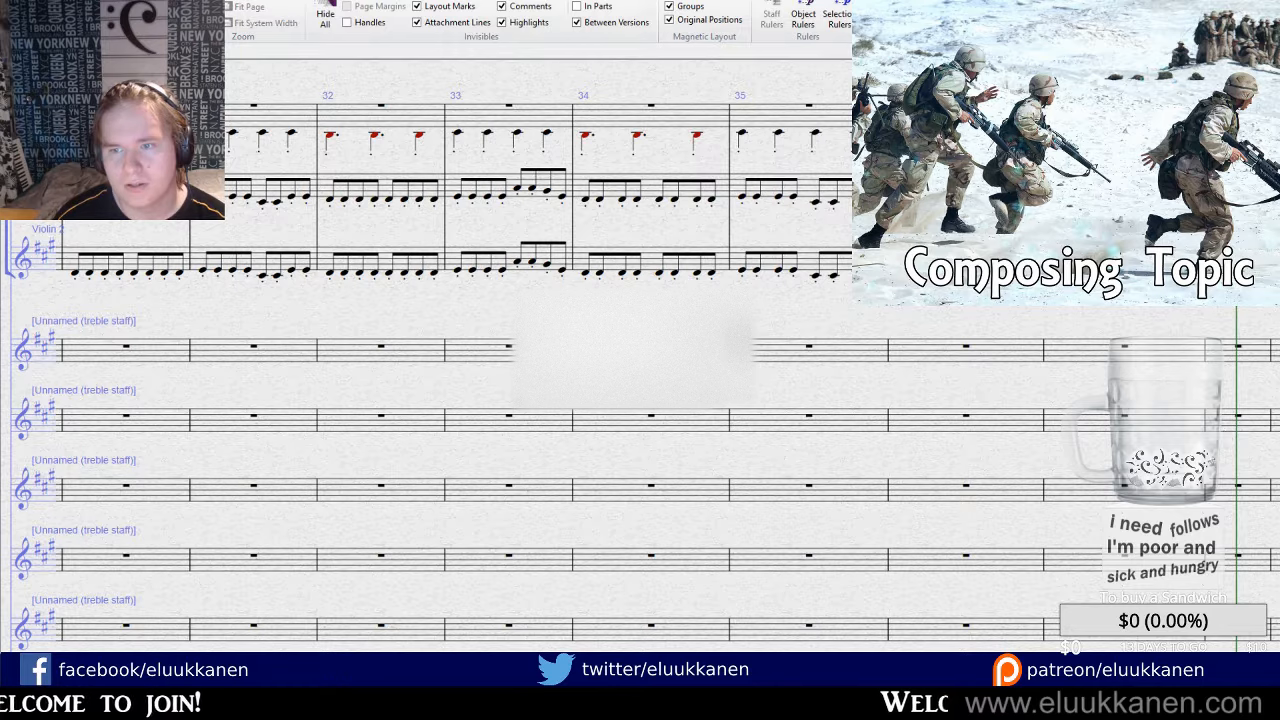
pyautogui.tripleClick(909, 430)
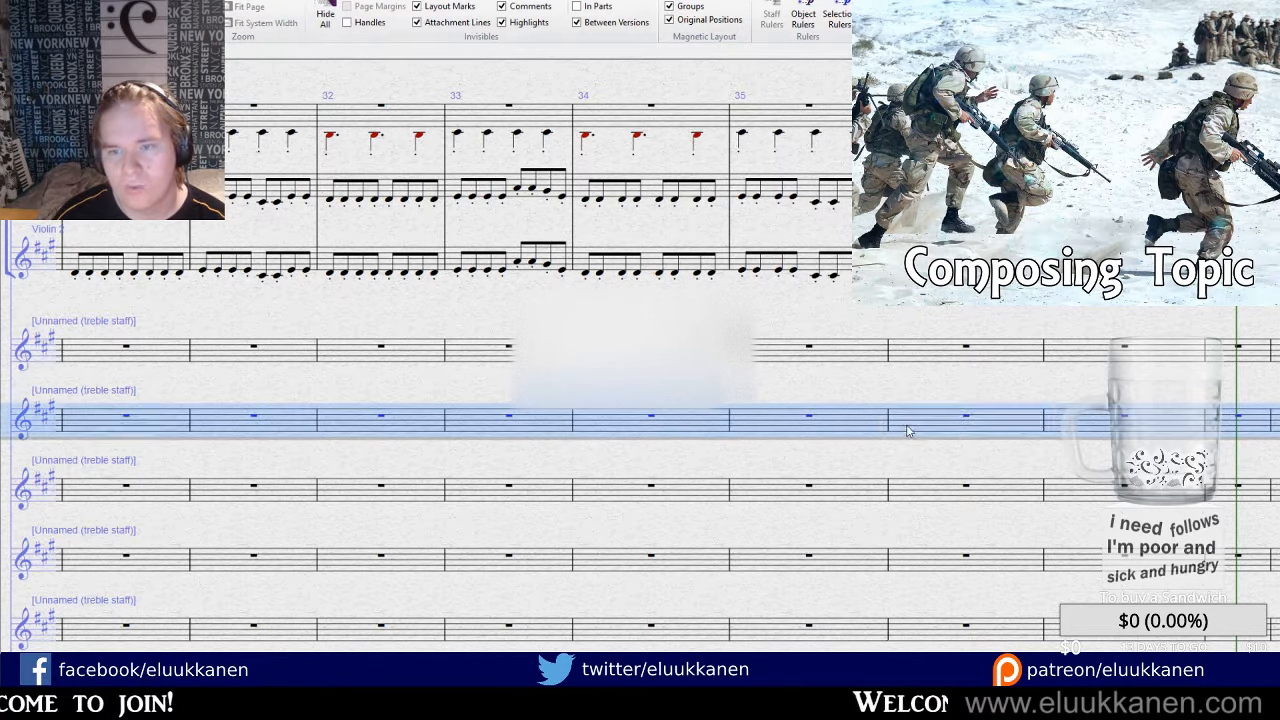
pyautogui.press('Escape')
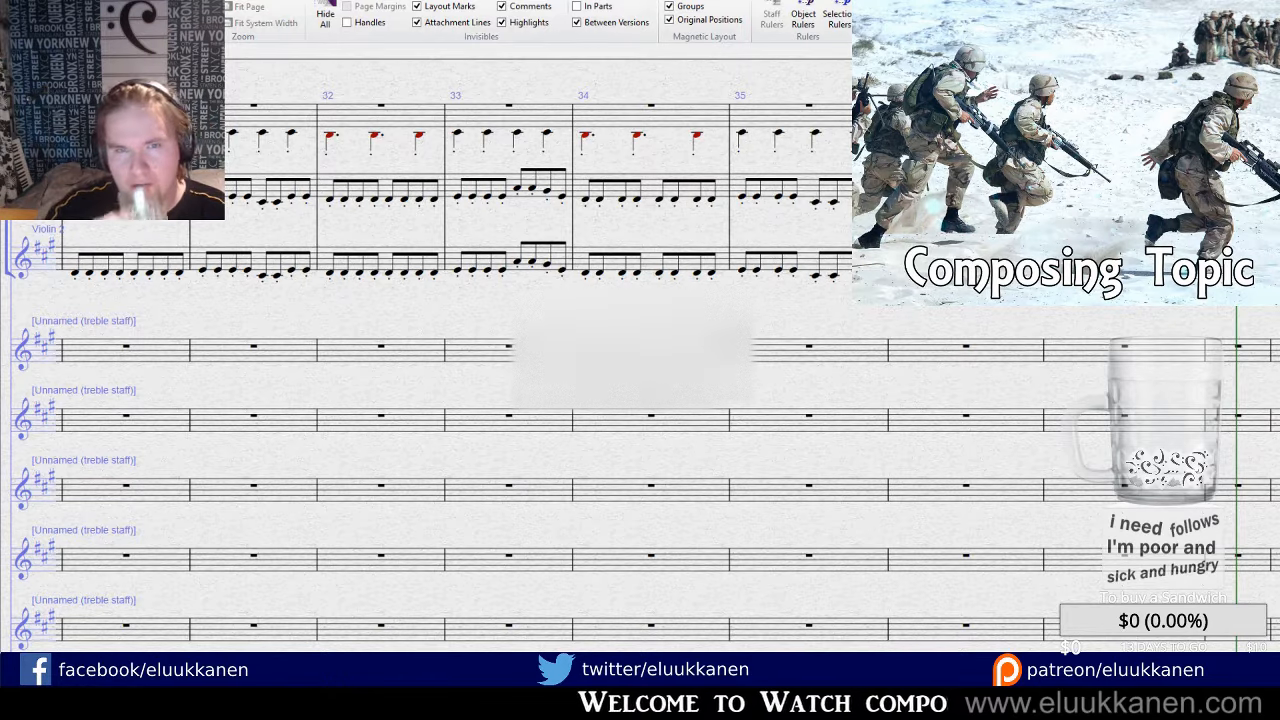
pyautogui.hotkey('alt', 'p')
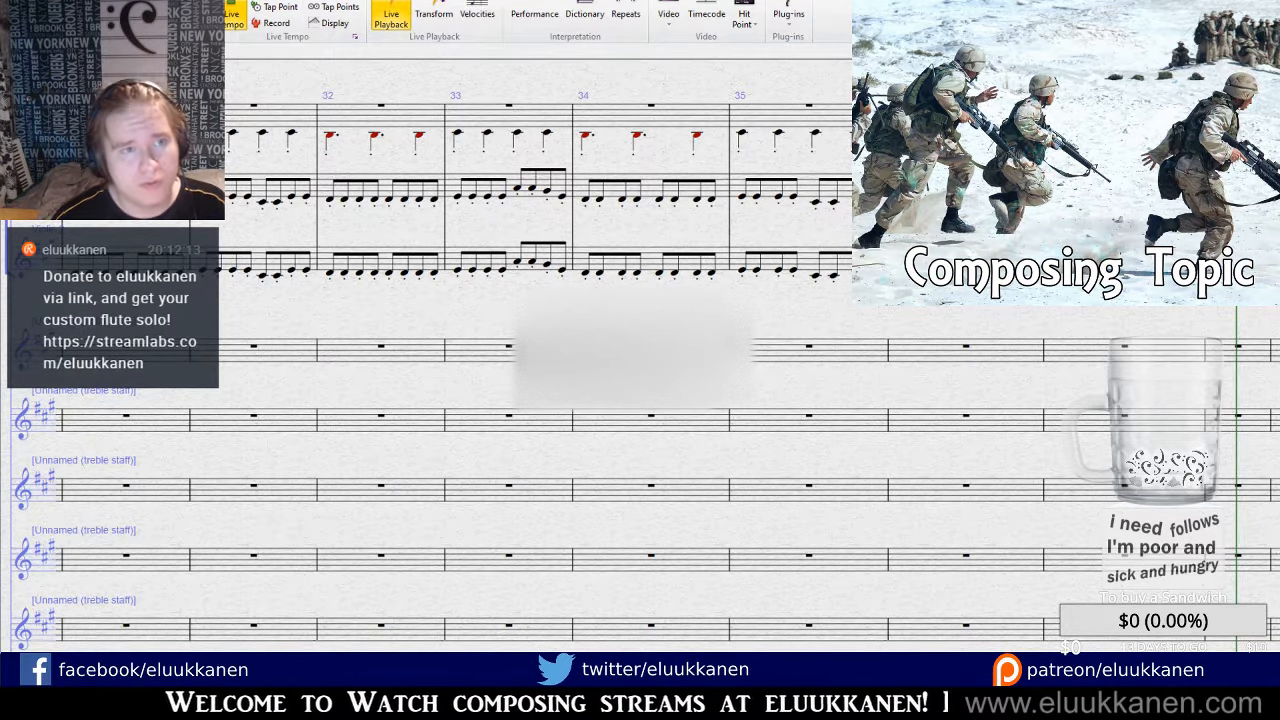
pyautogui.hotkey('alt', 'f')
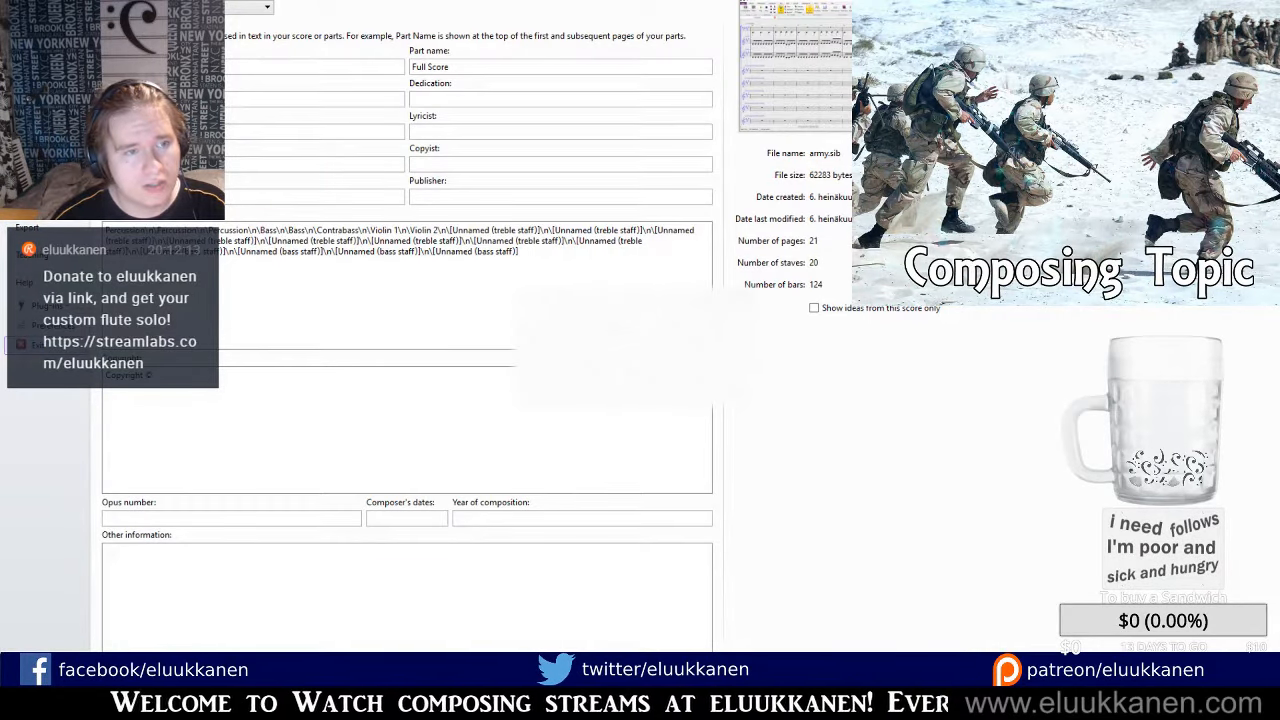
pyautogui.press('Escape')
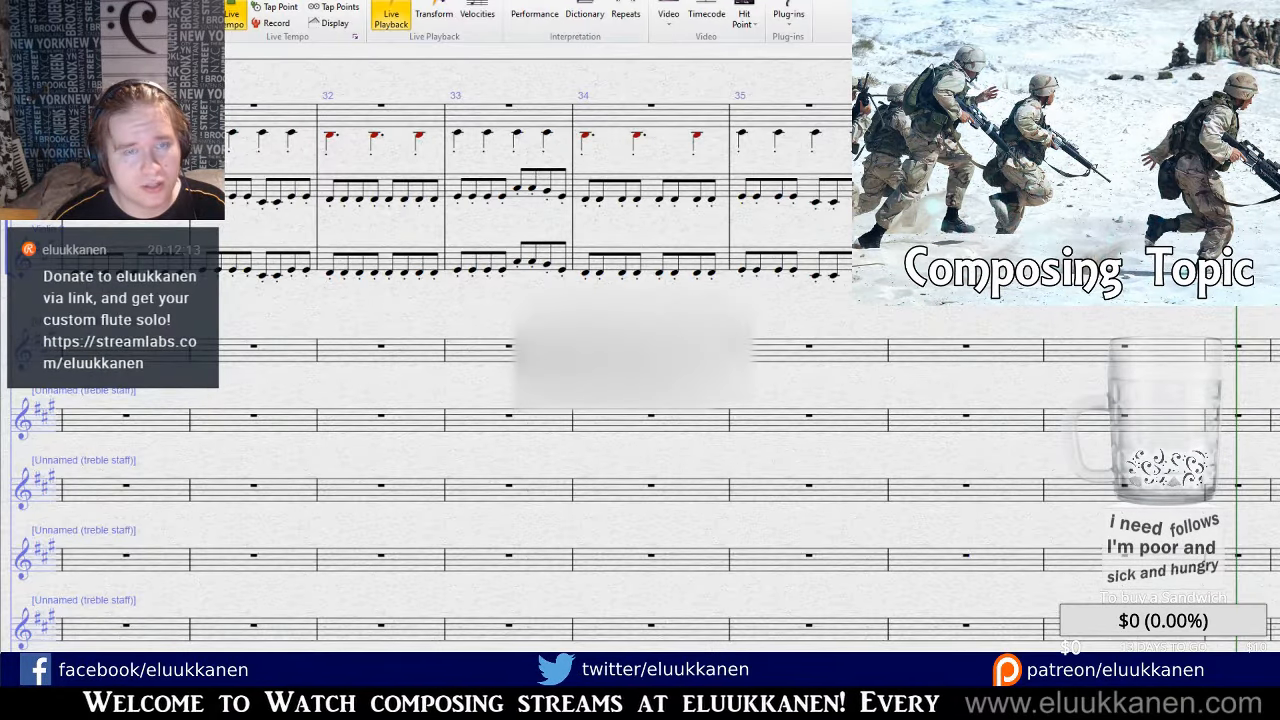